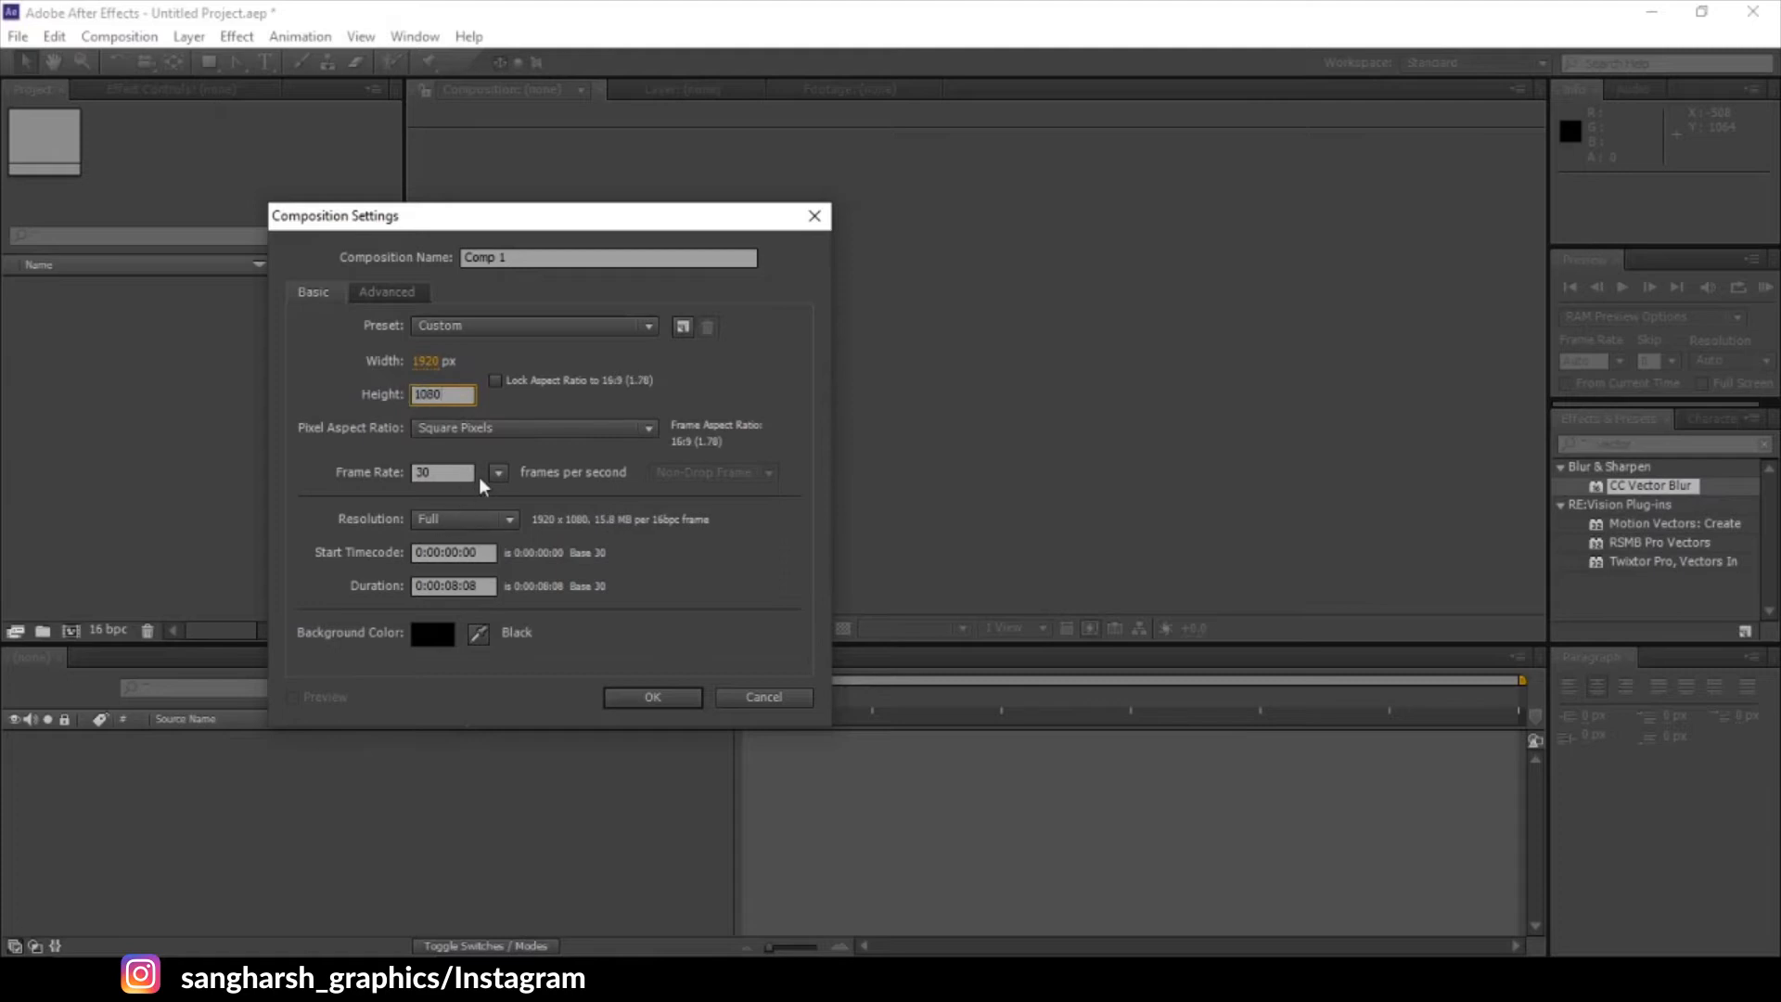
- Create the 1920 × 1080 px, 30 fps composition and, with Title/Action Safe guides on, draw a centred four-pointed star with an outer radius of about 475
left_click(652, 697)
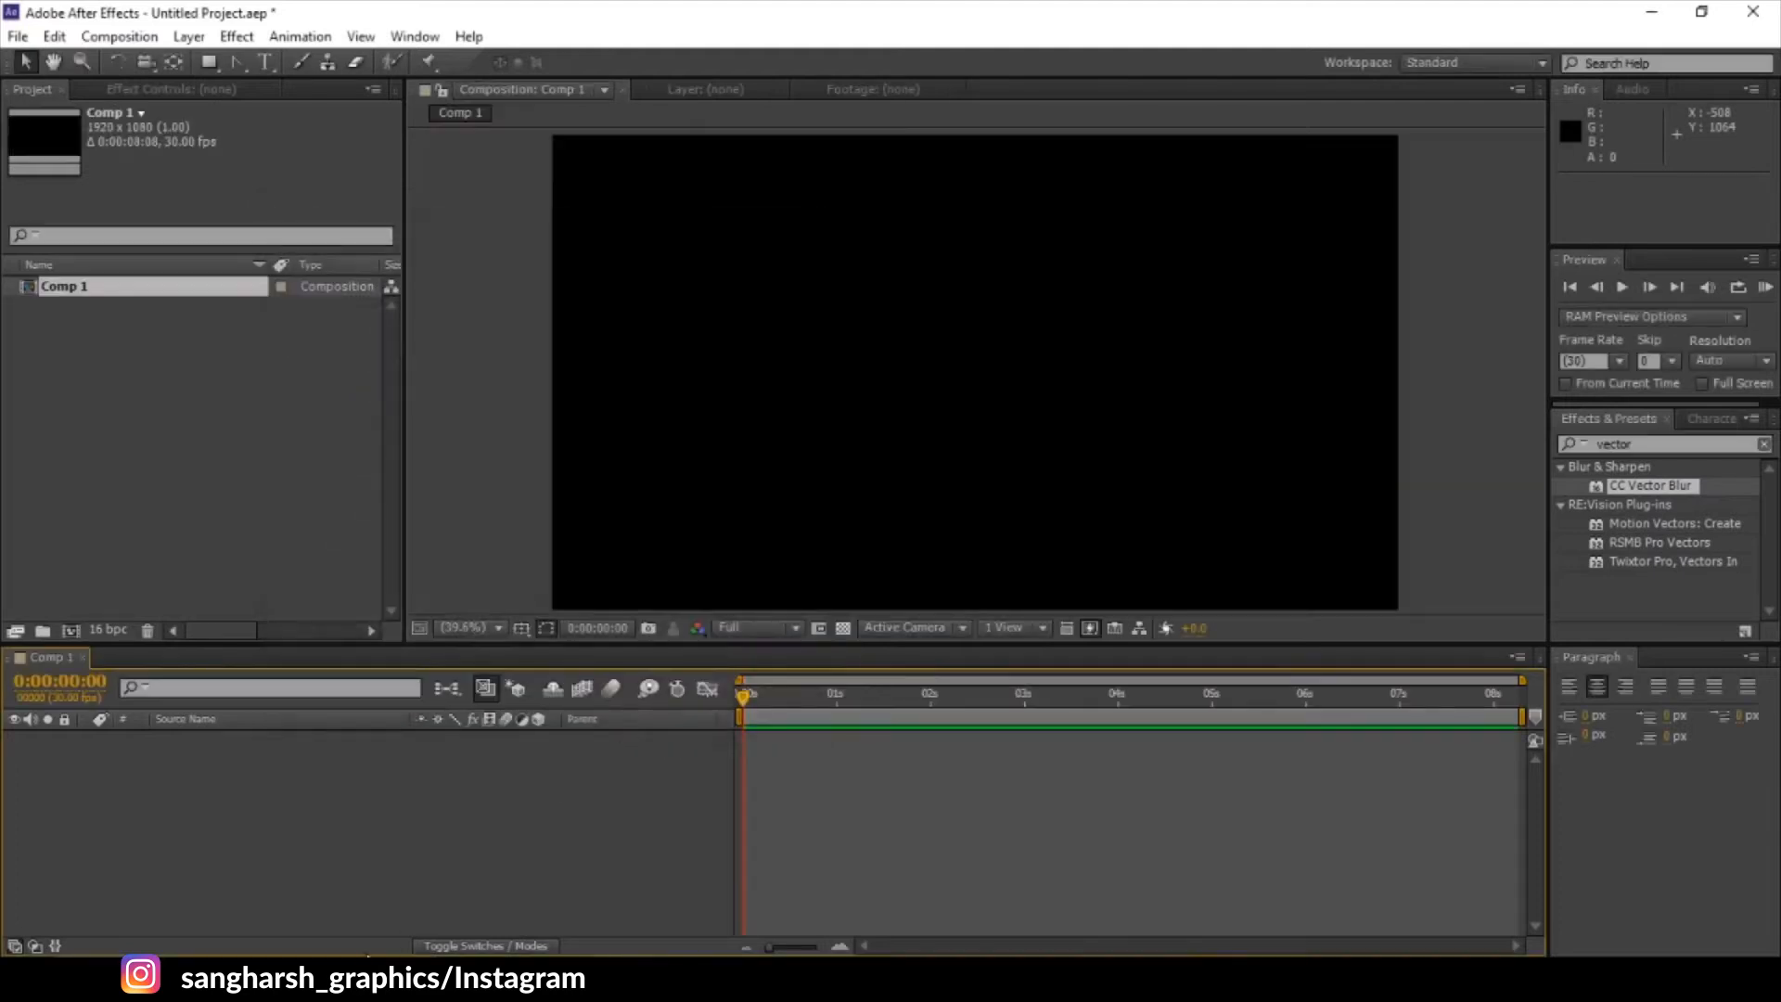
left_click(213, 63)
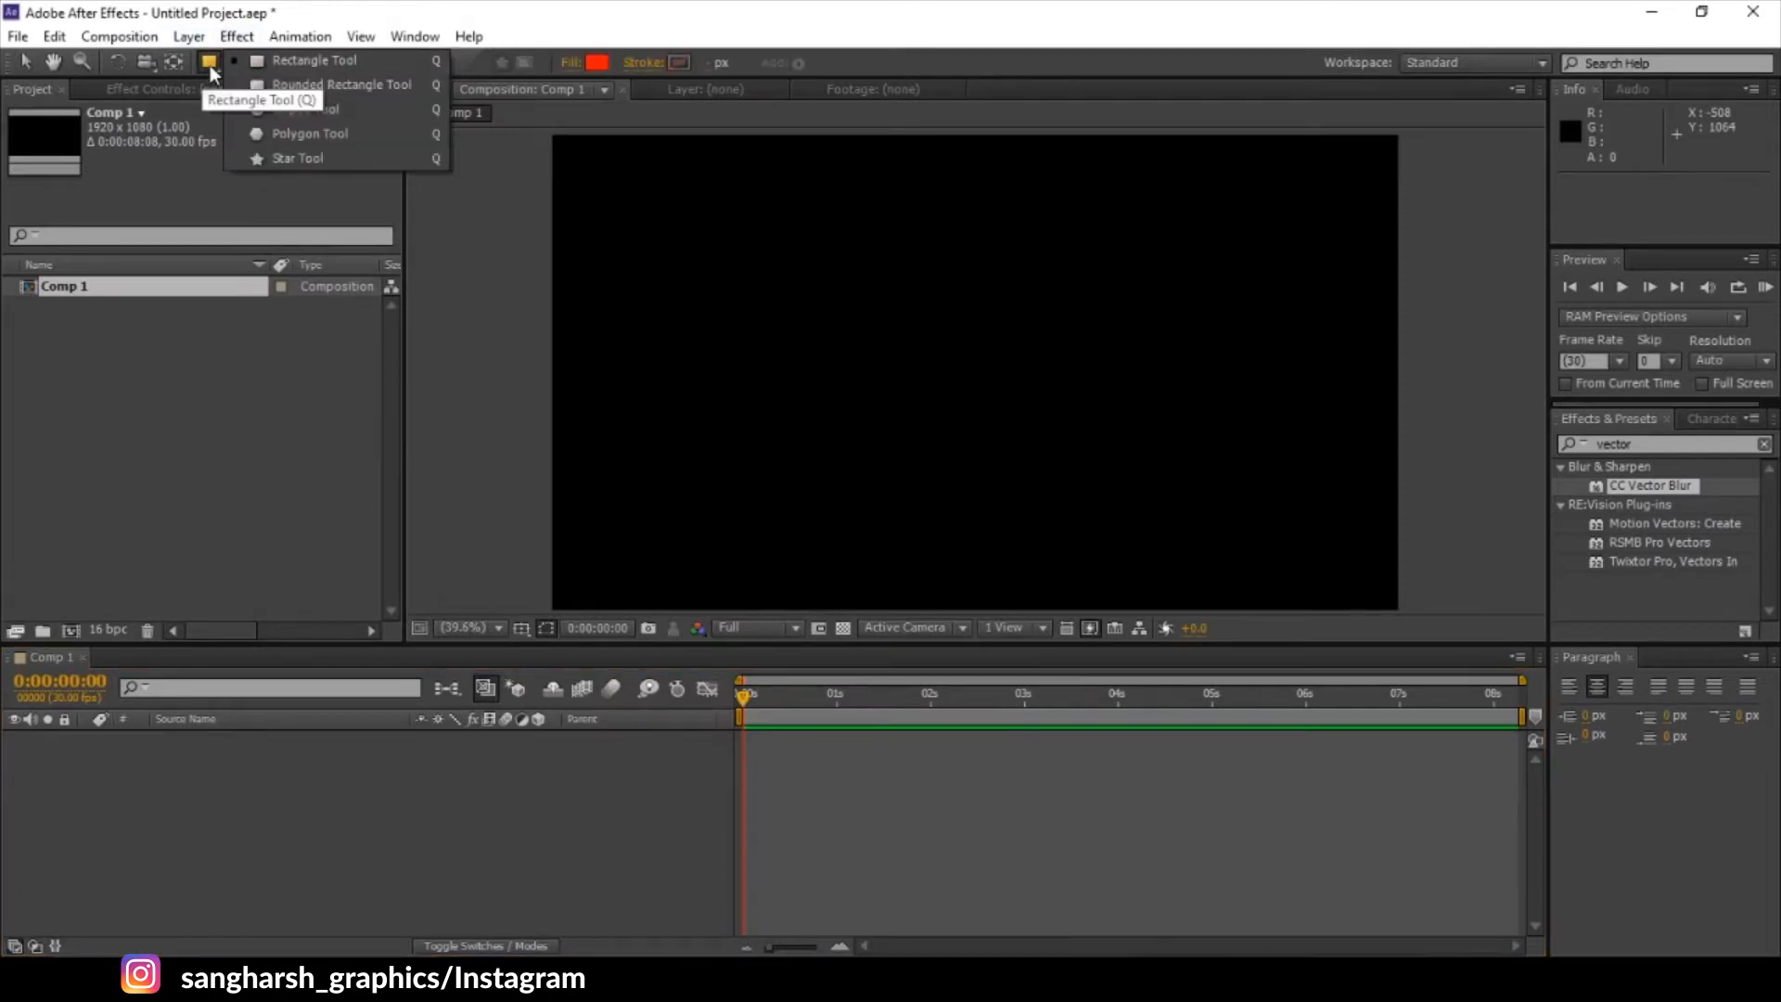
left_click(296, 158)
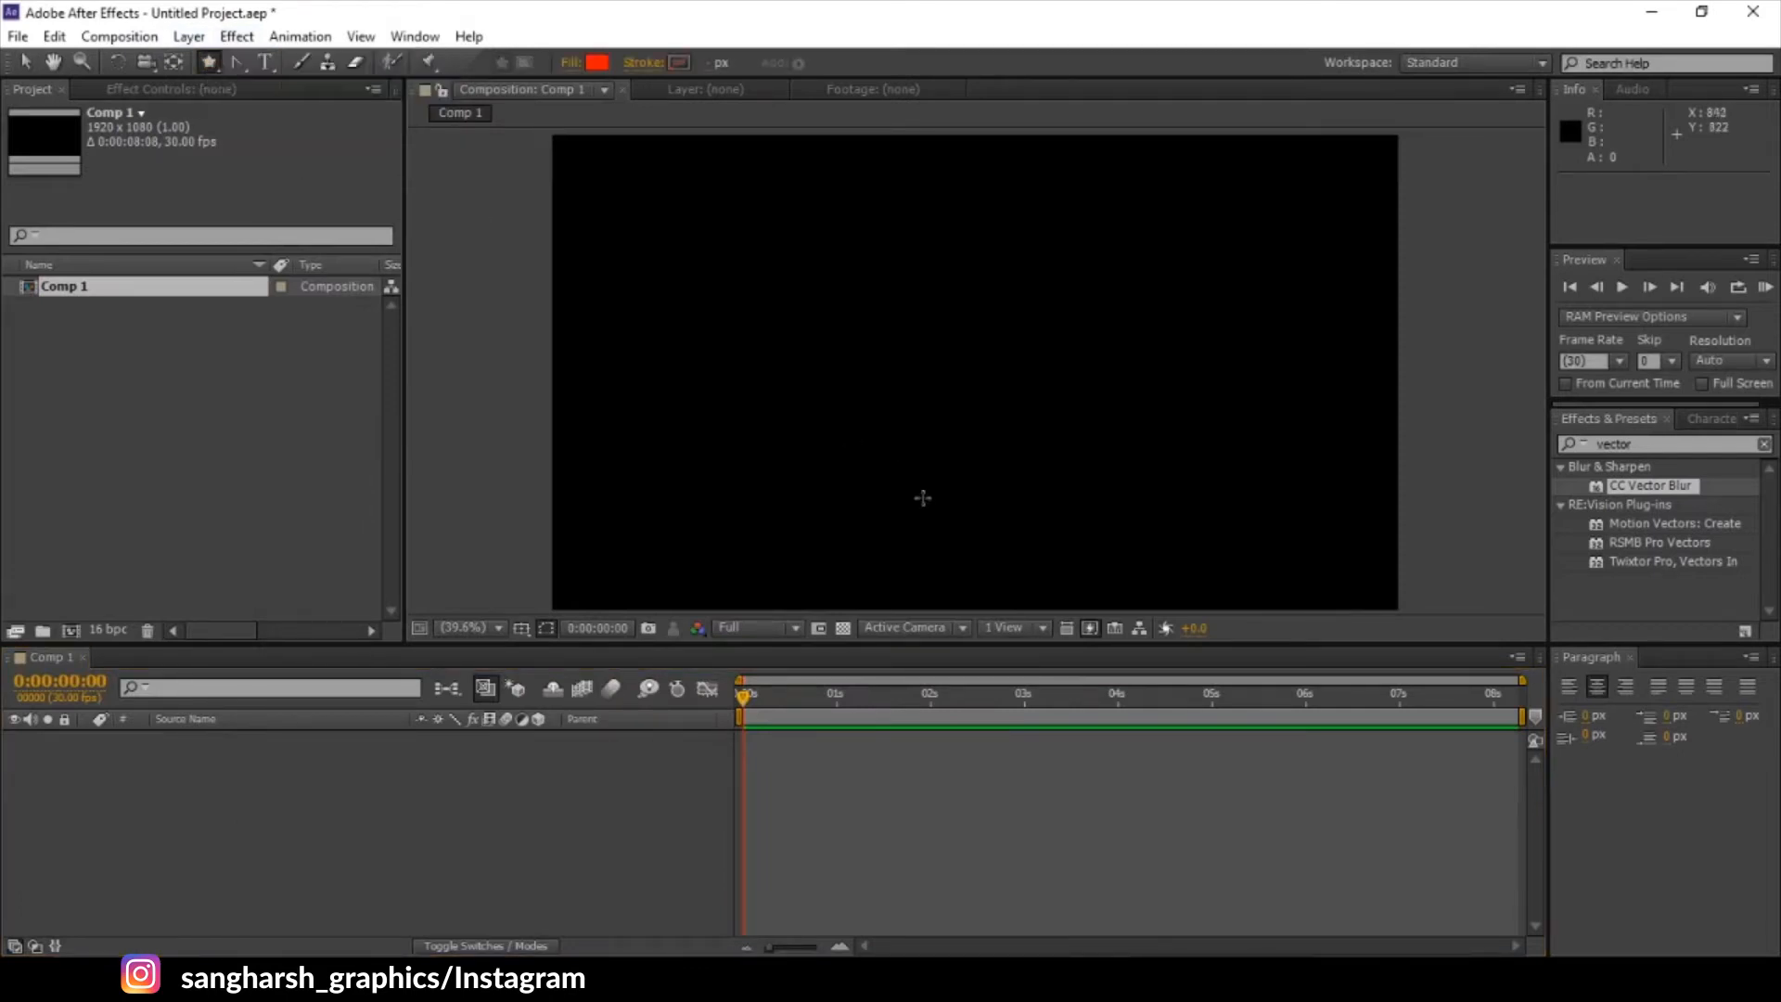
left_click(518, 628)
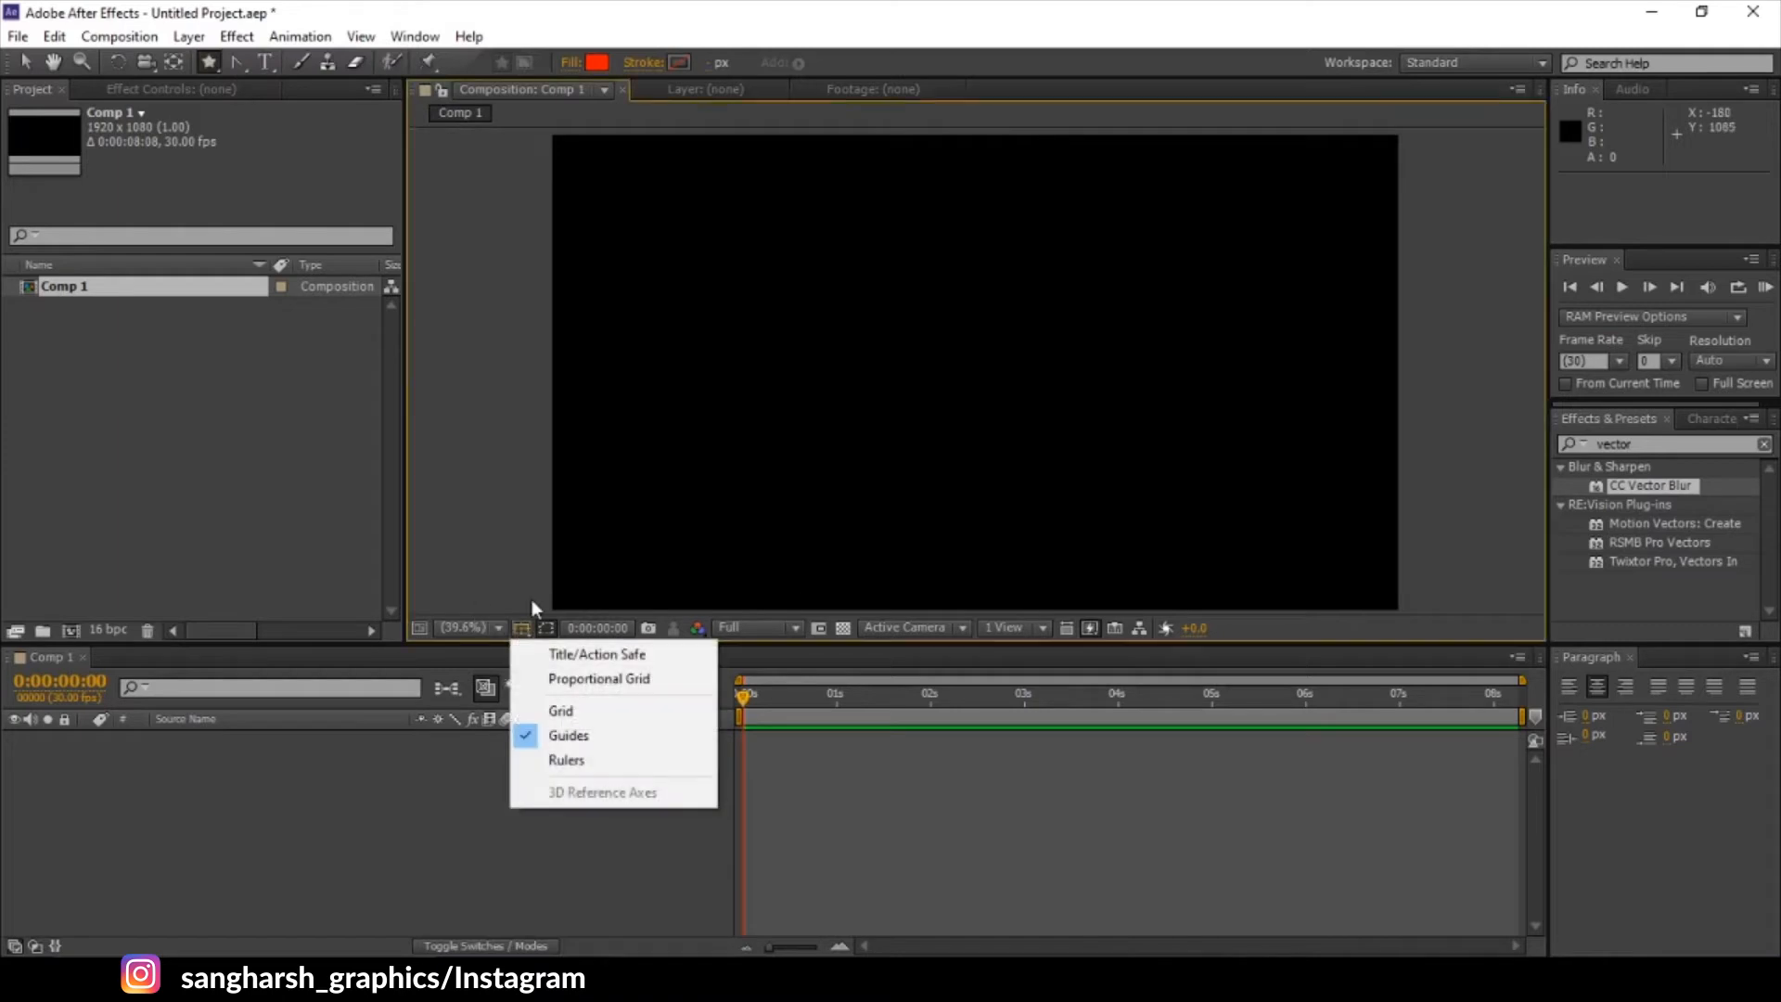
left_click(594, 654)
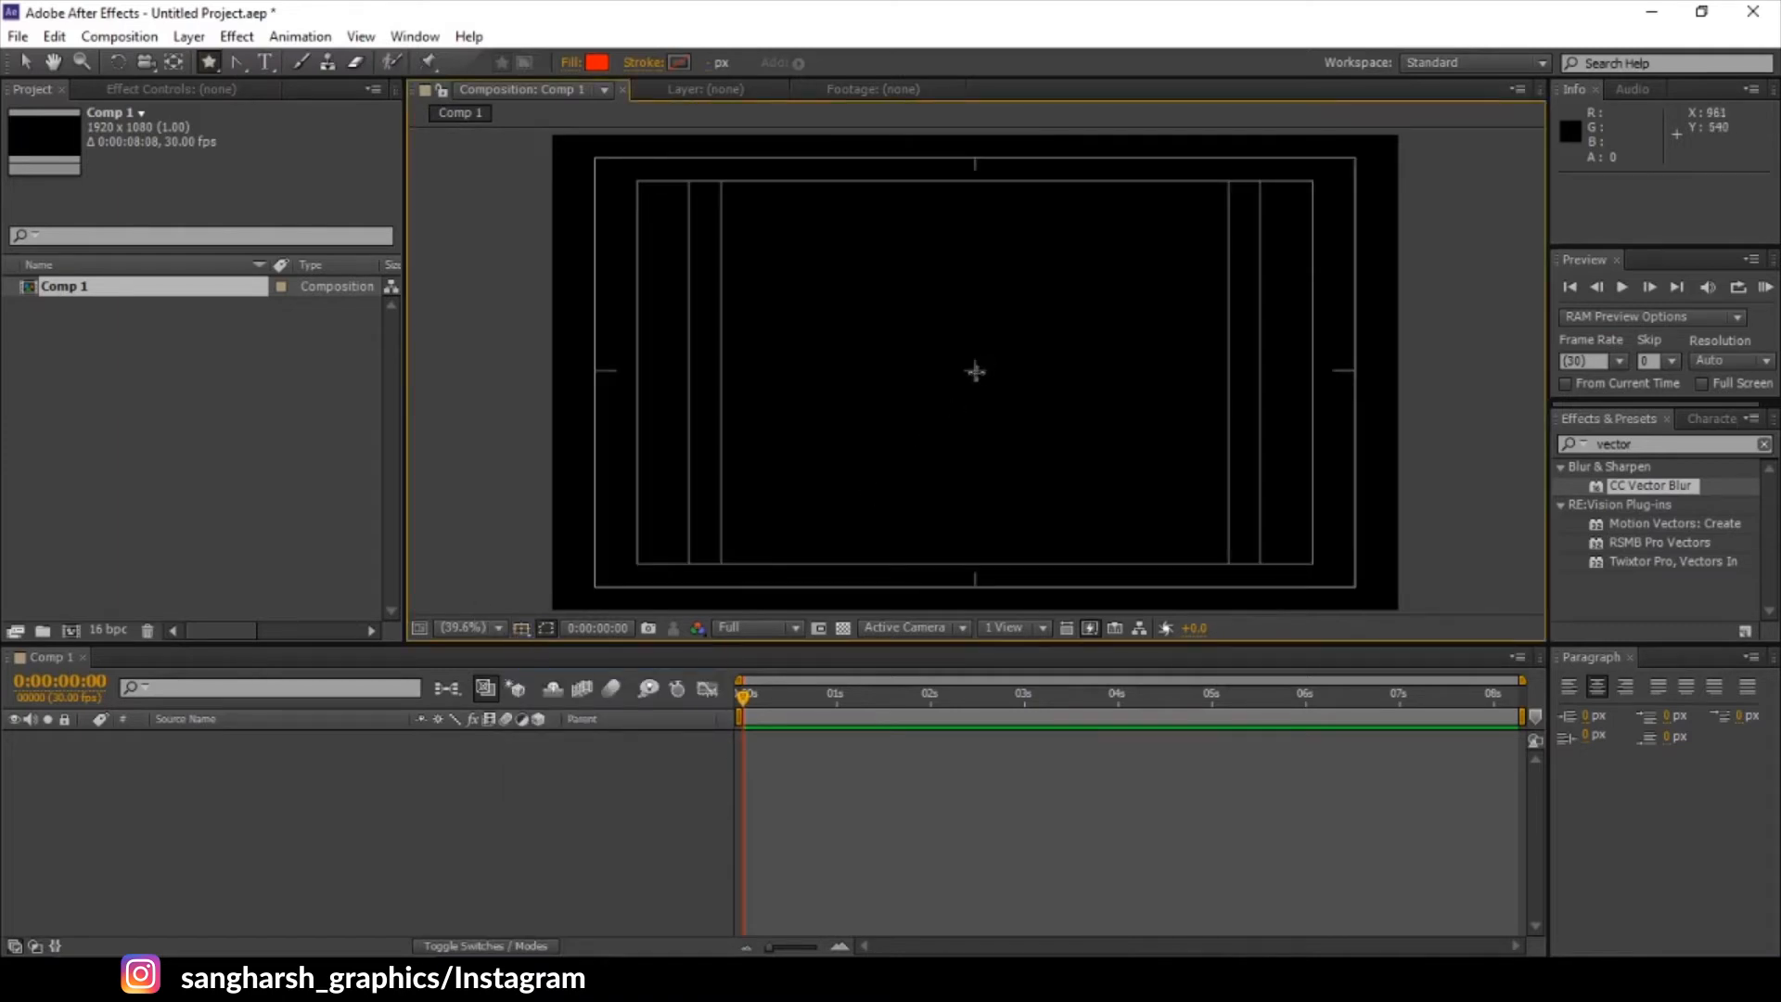
left_click_drag(974, 370, 1072, 554)
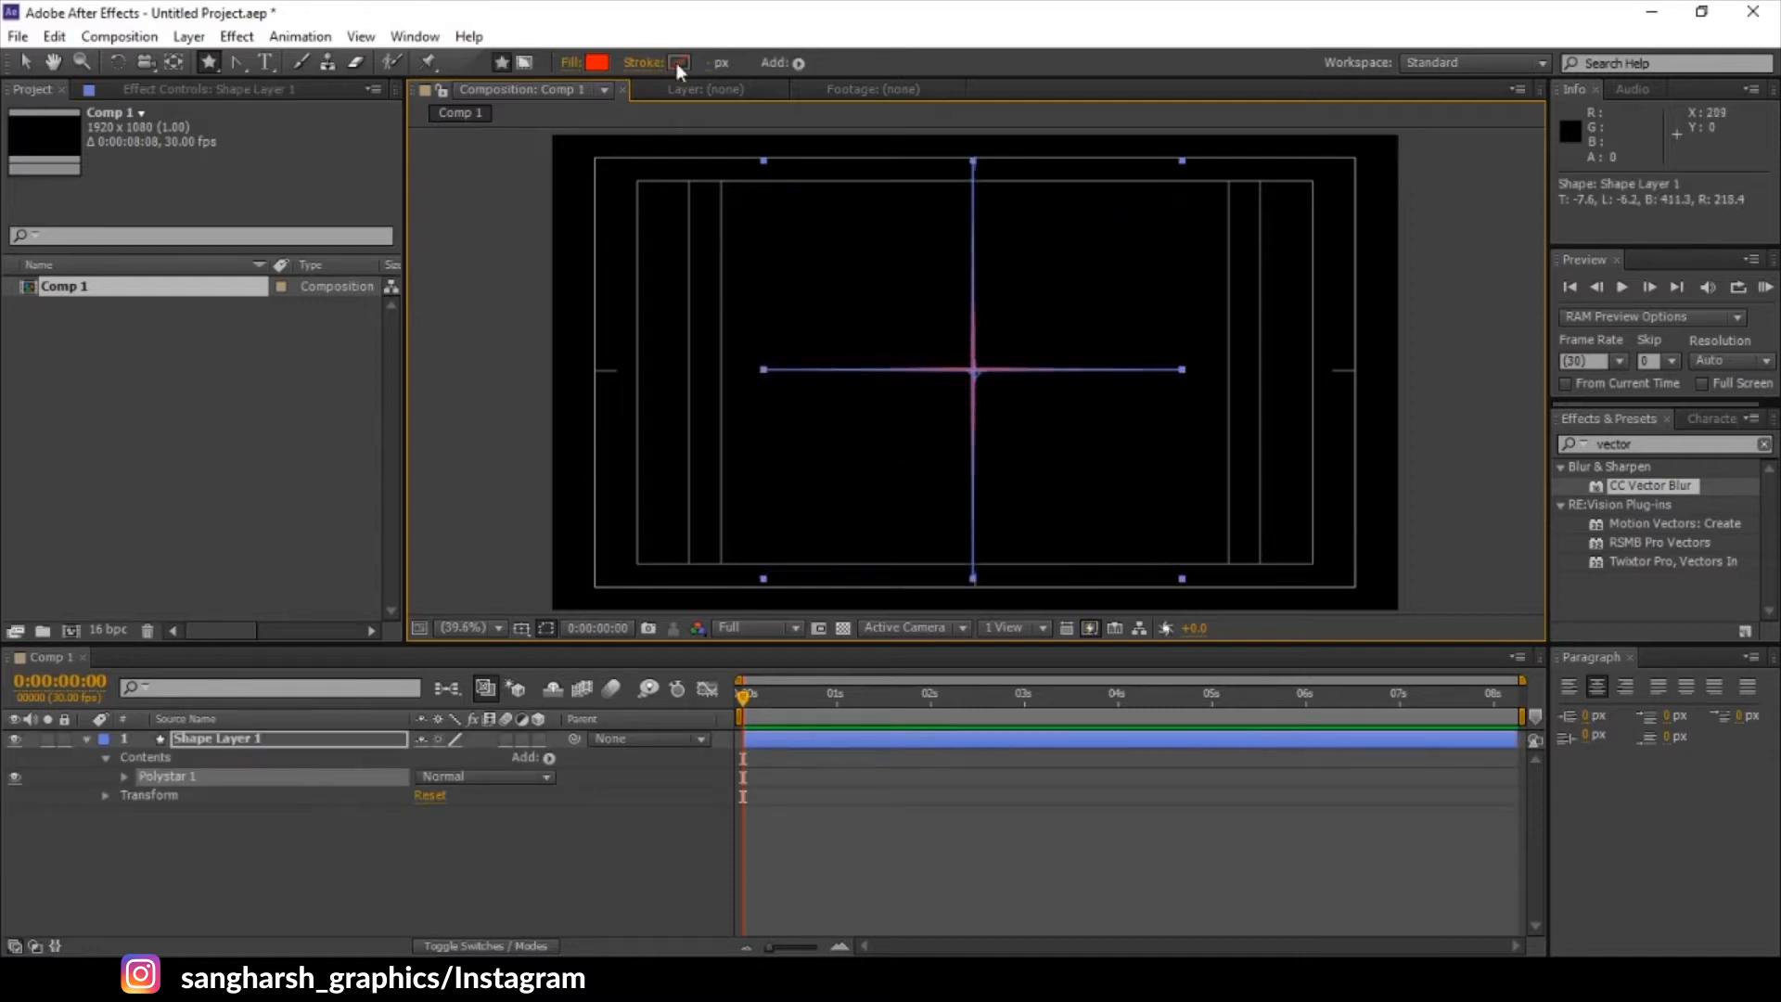
- Round the star into petals with inner radius 17.8, inner roundness 93% and outer roundness 66% in its polystar path
left_click(124, 776)
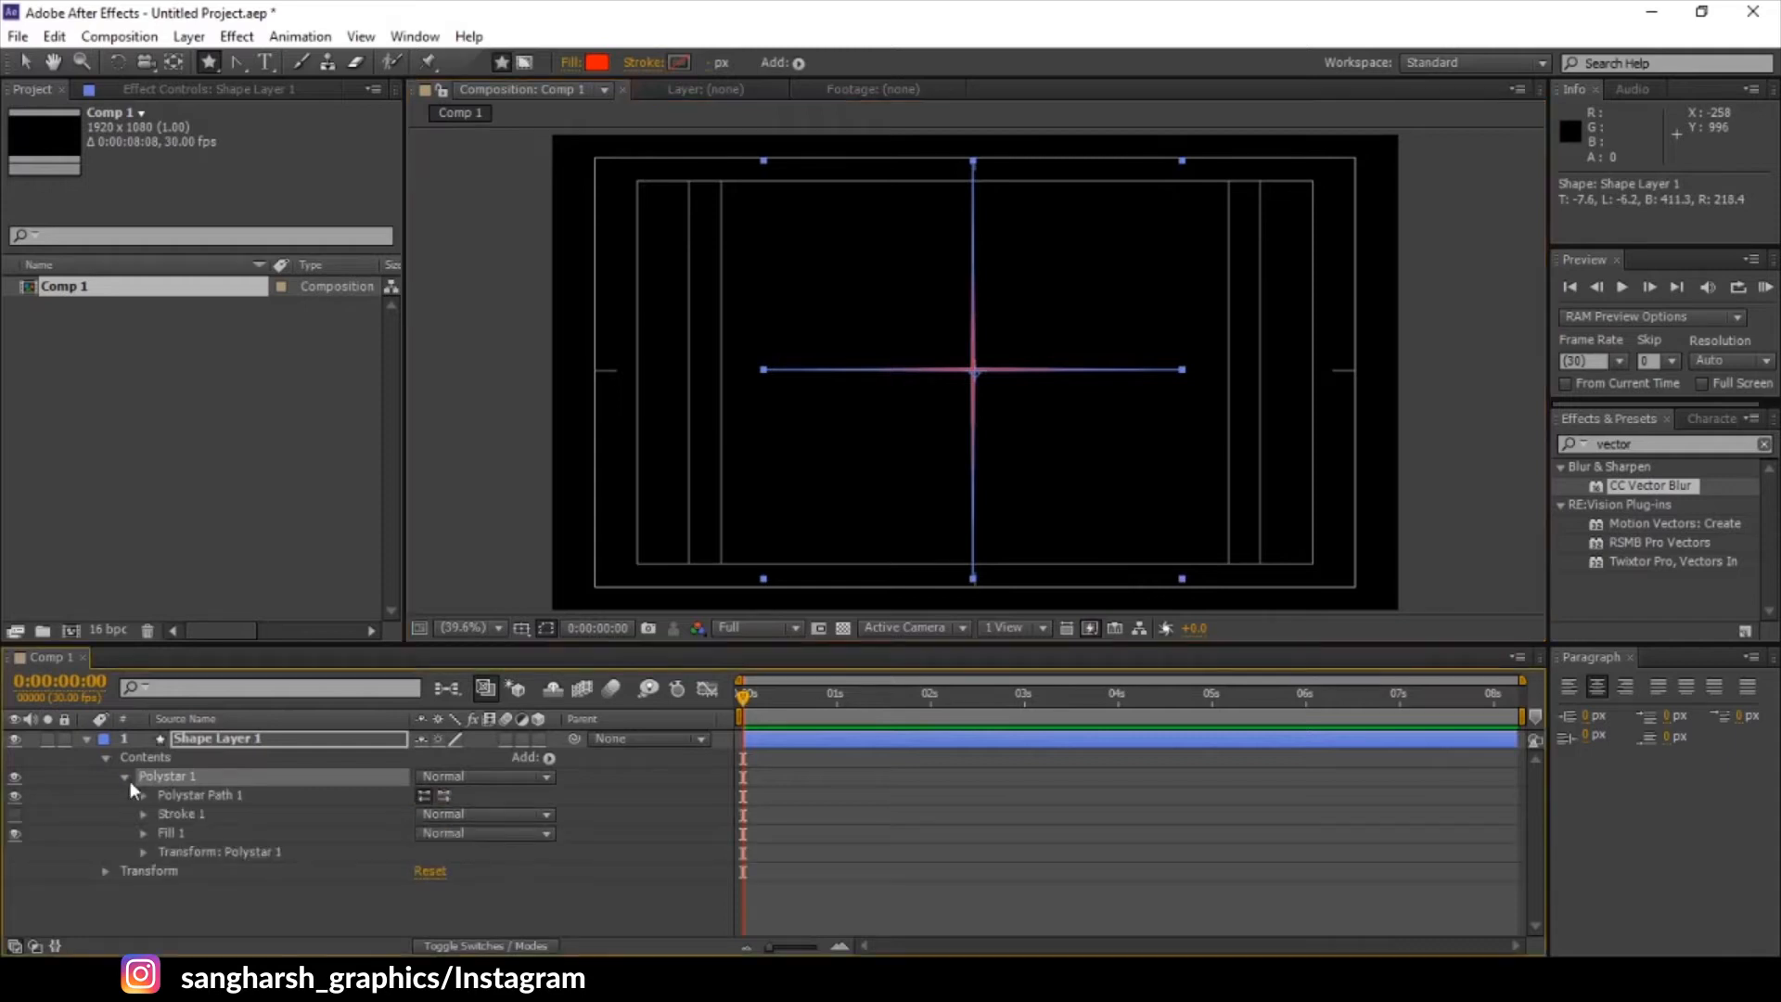
left_click(144, 795)
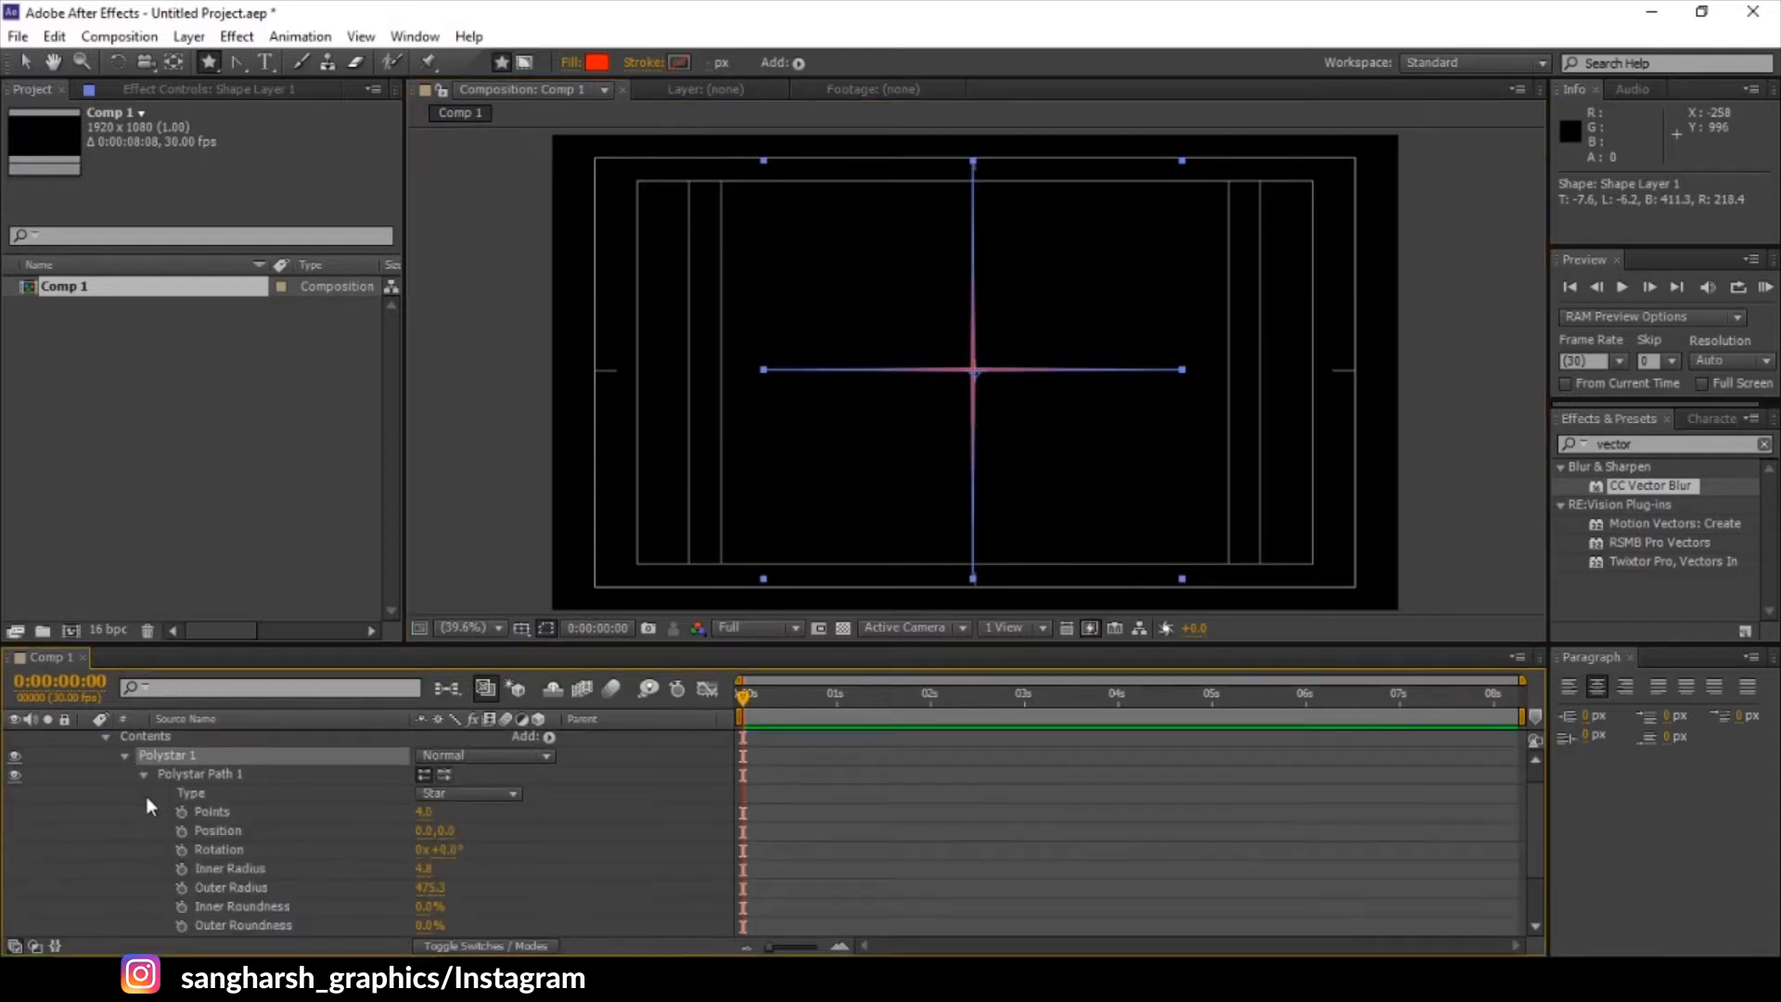
scroll(320, 844, "down", 2)
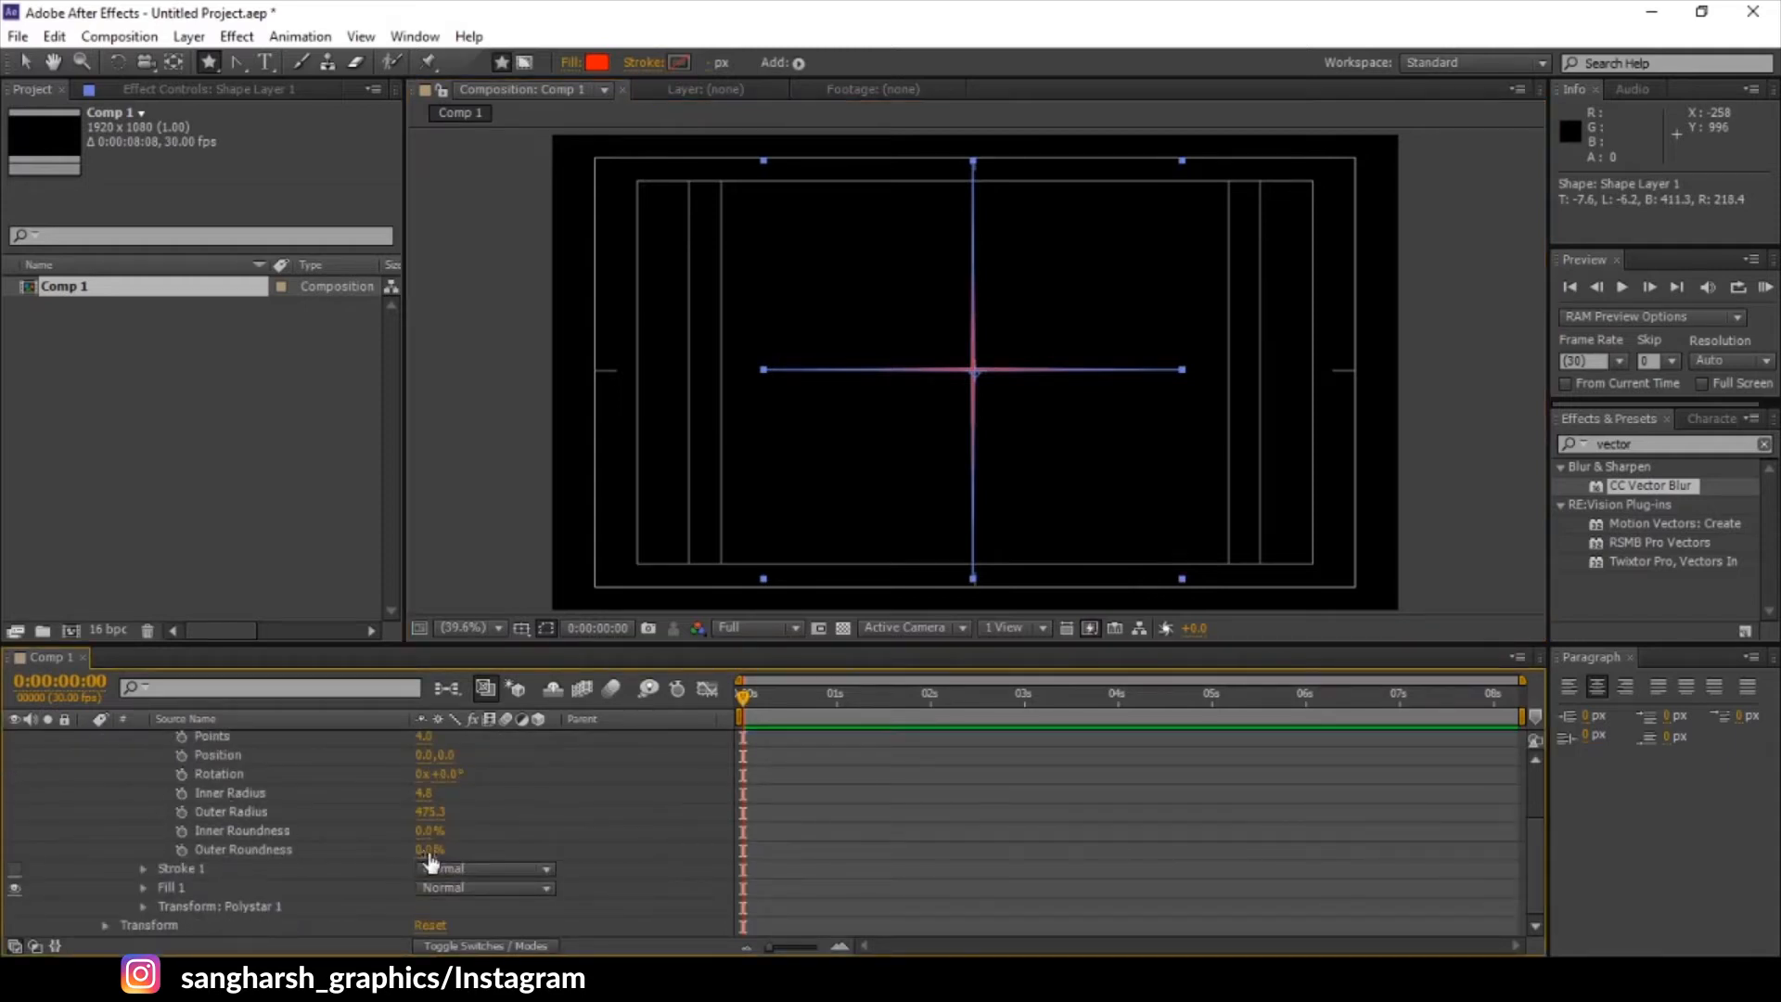
left_click_drag(428, 851, 574, 842)
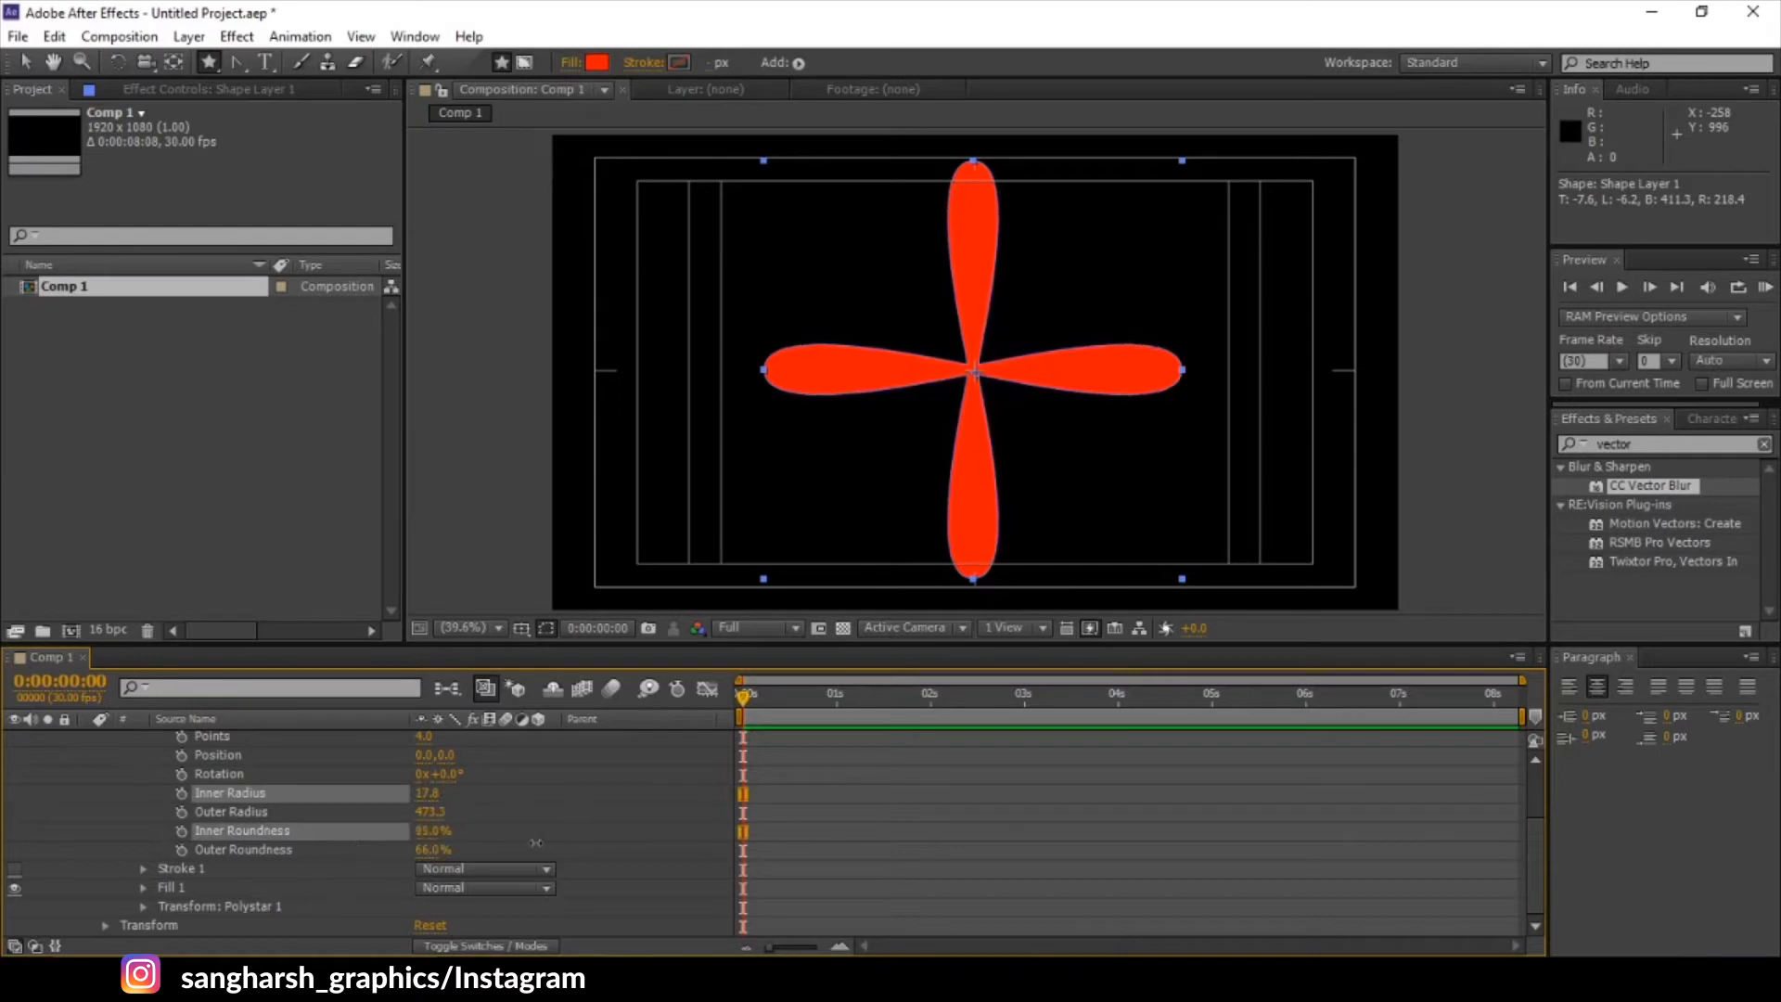
scroll(128, 779, "up", 5)
left_click(86, 740)
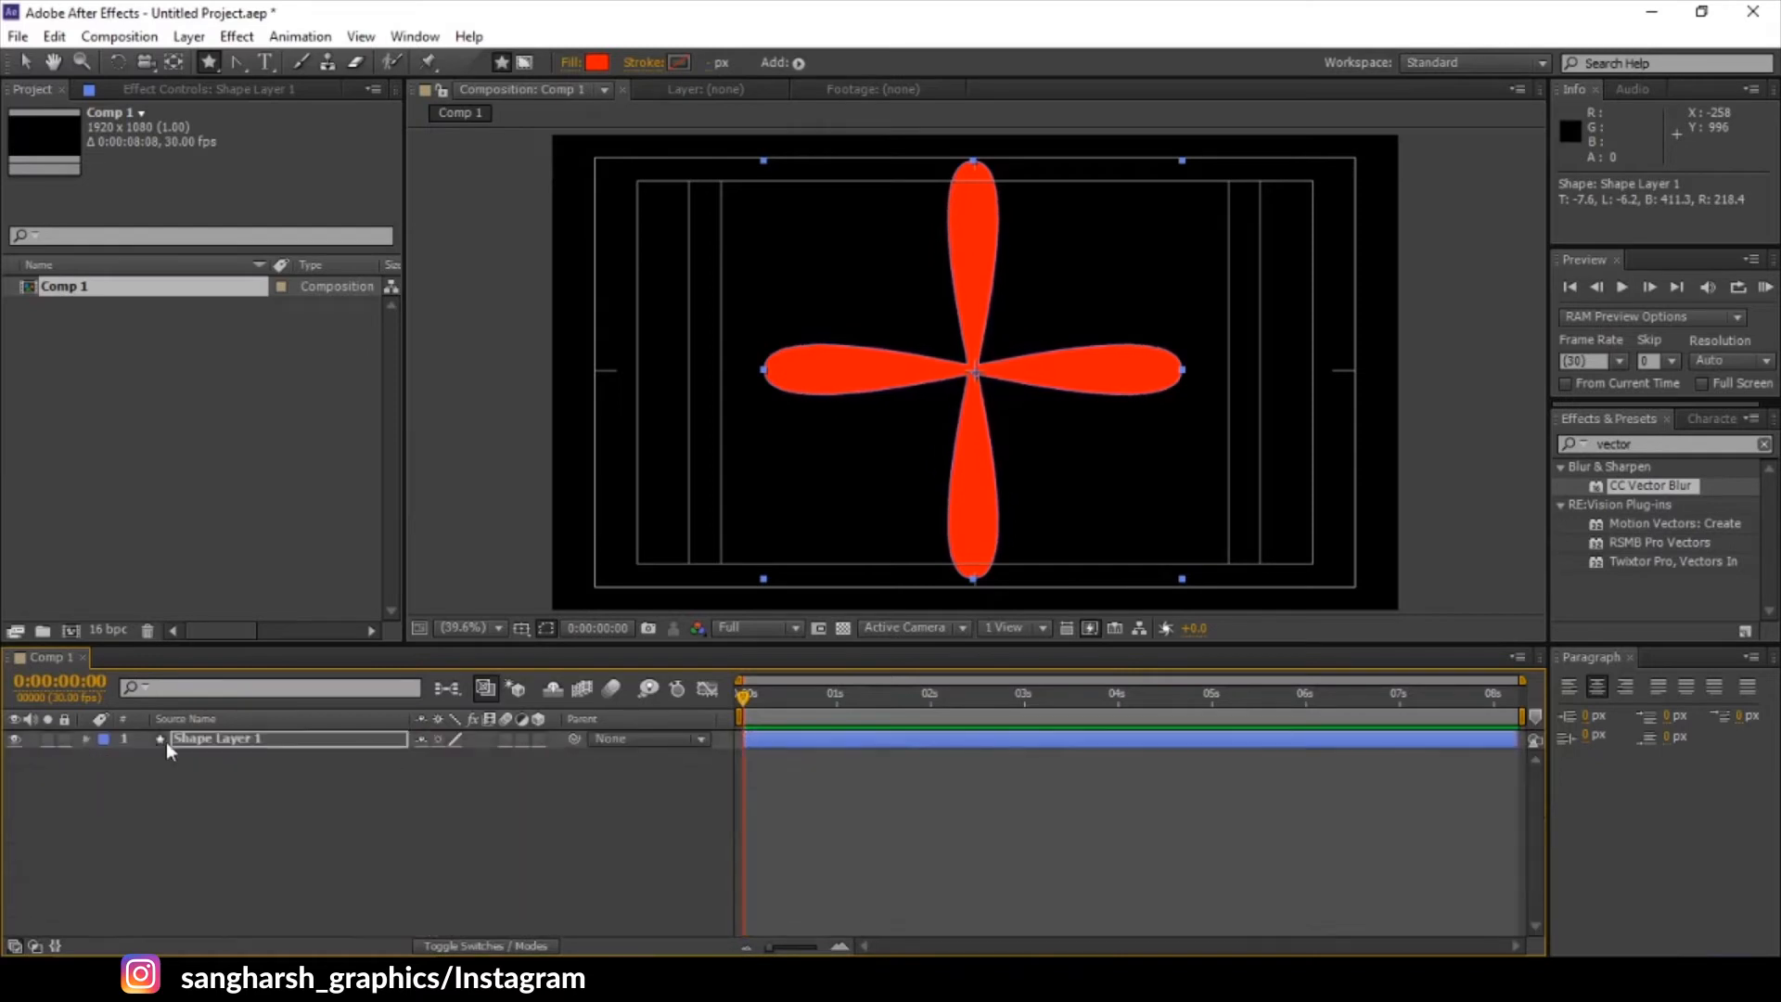
- Apply the Fast Blur effect to the star's shape layer and set its blurriness to 150
left_click(1641, 444)
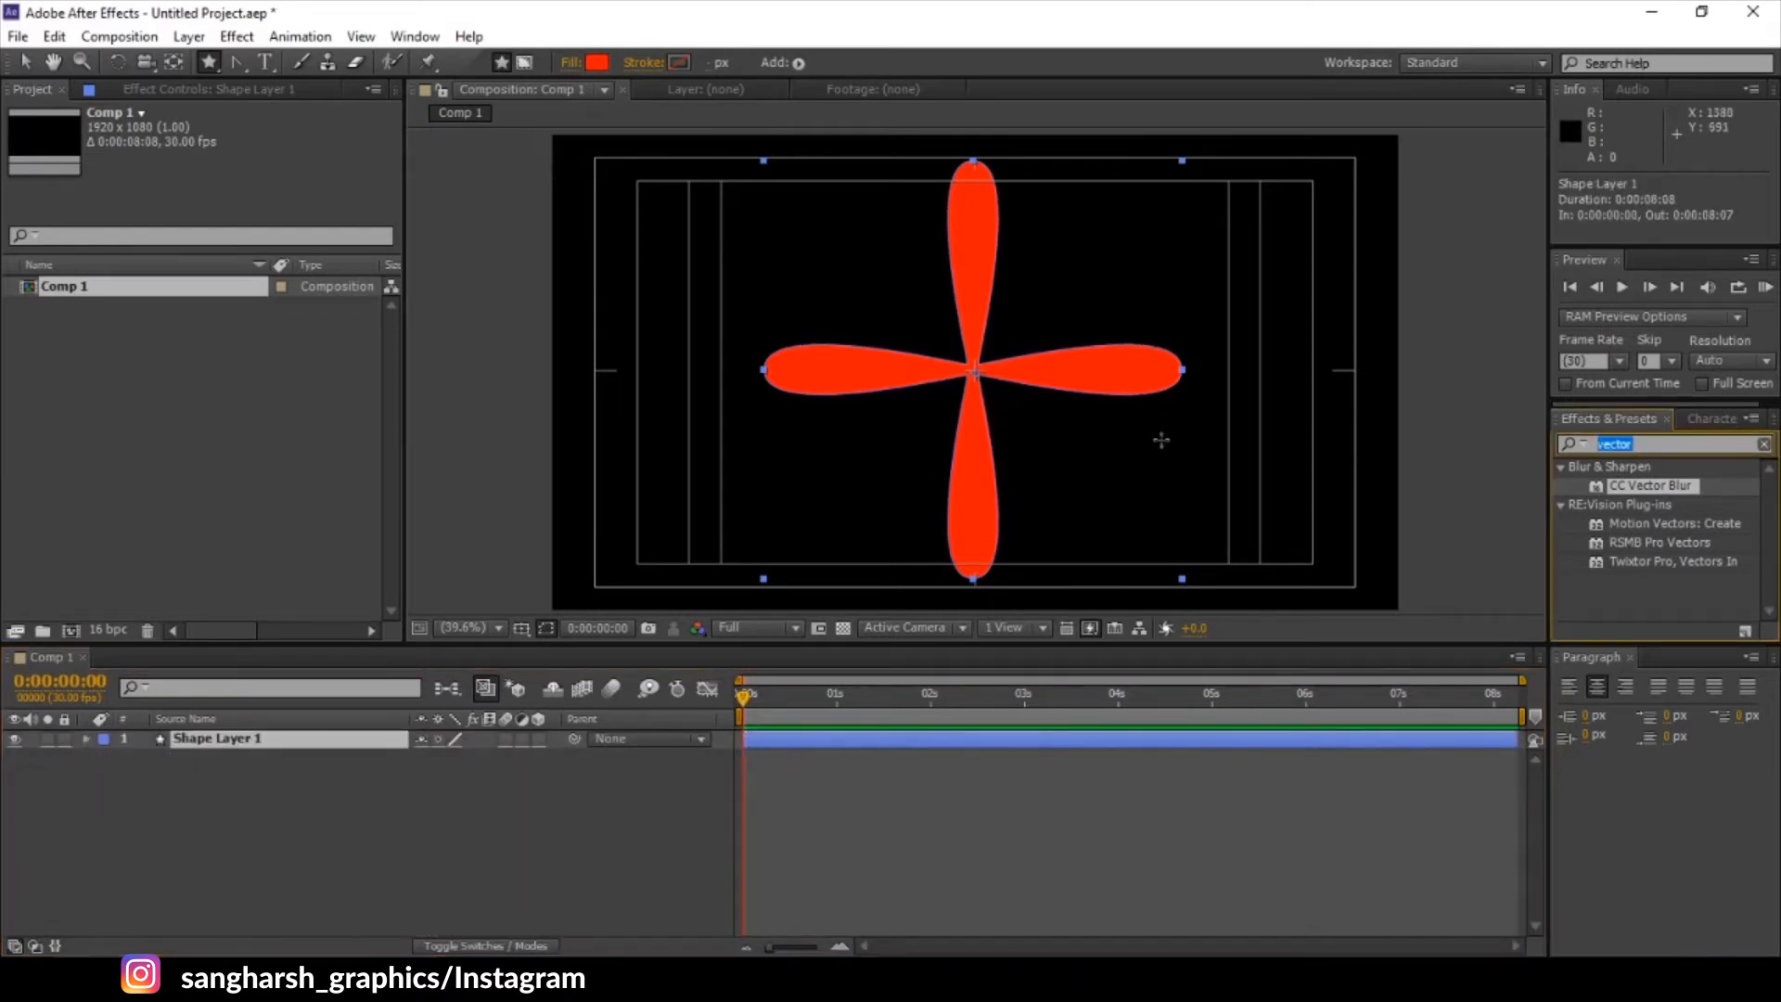
type("fast")
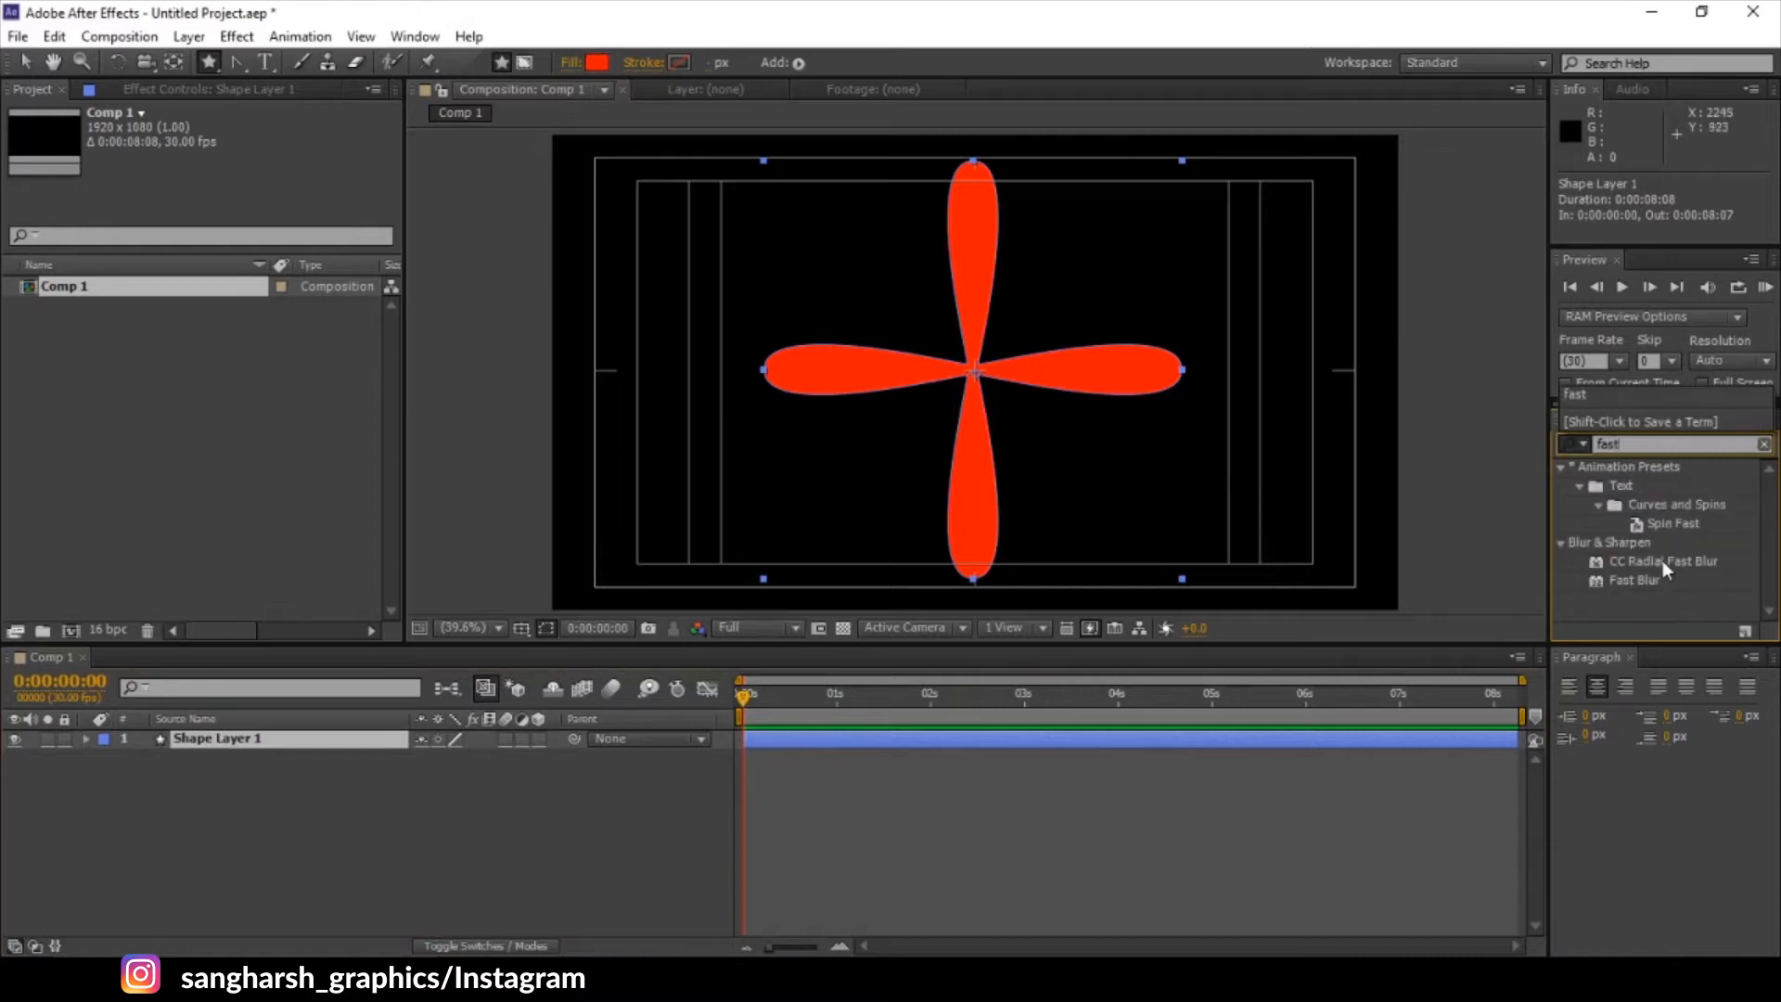
left_click_drag(1634, 579, 247, 740)
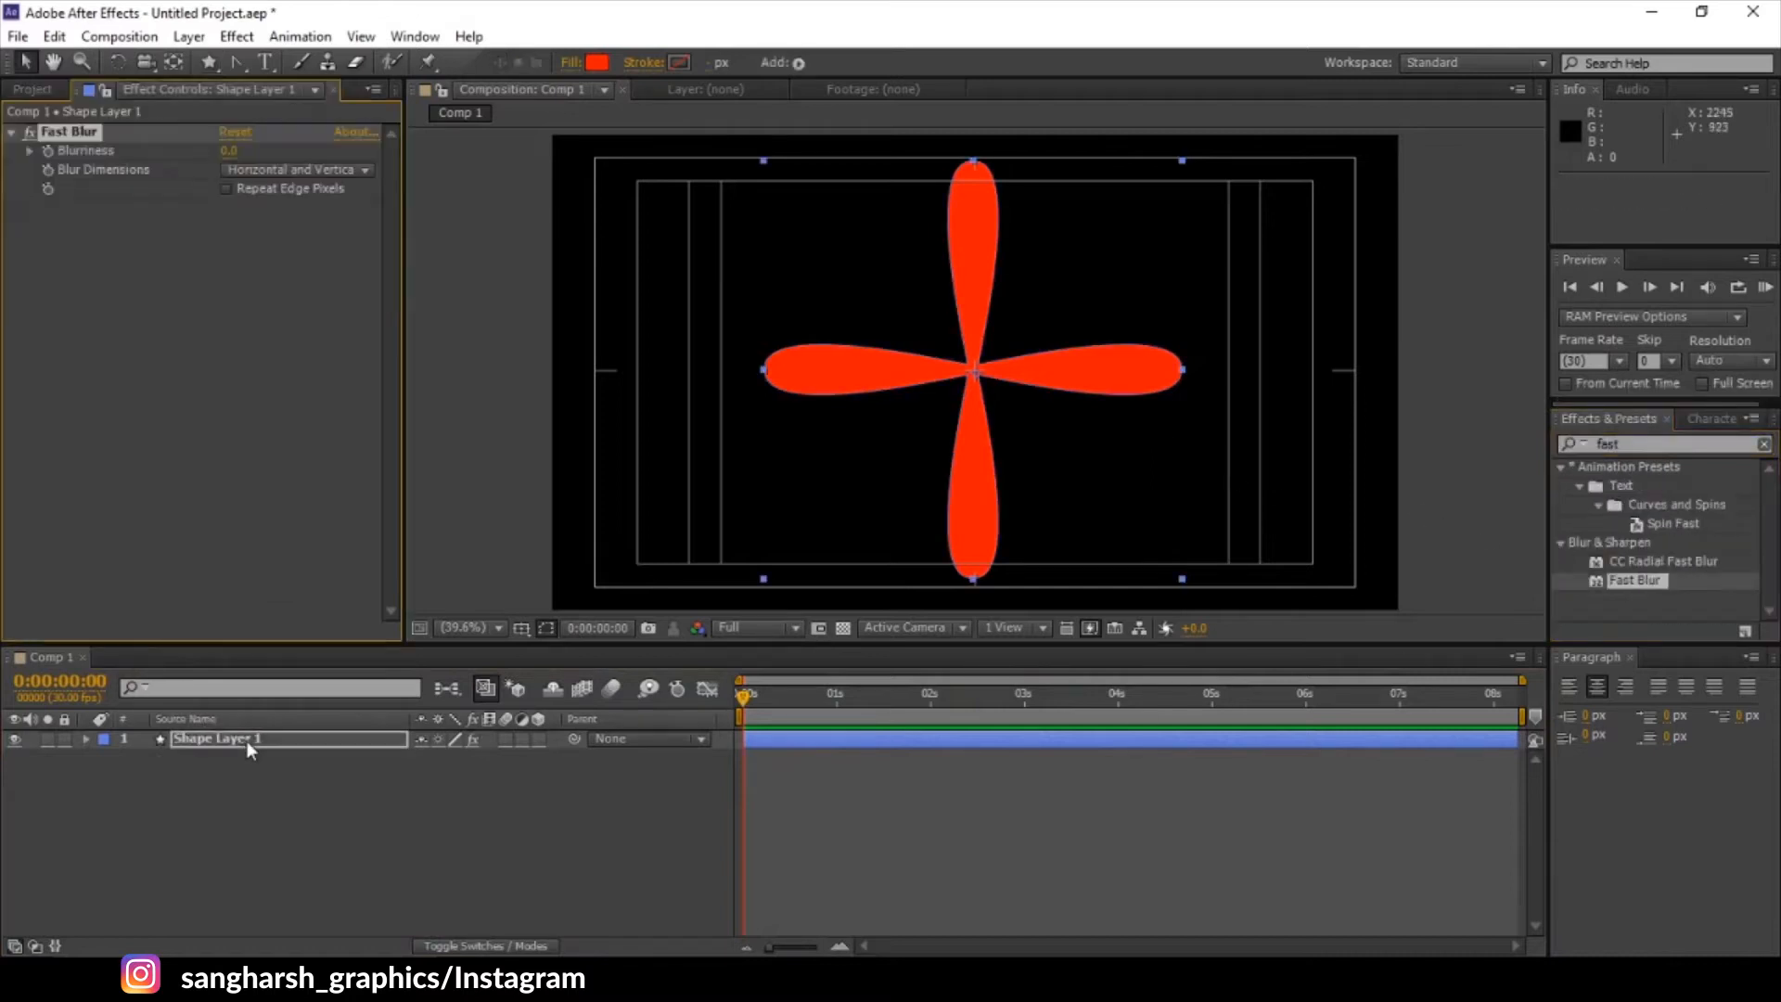
left_click(227, 152)
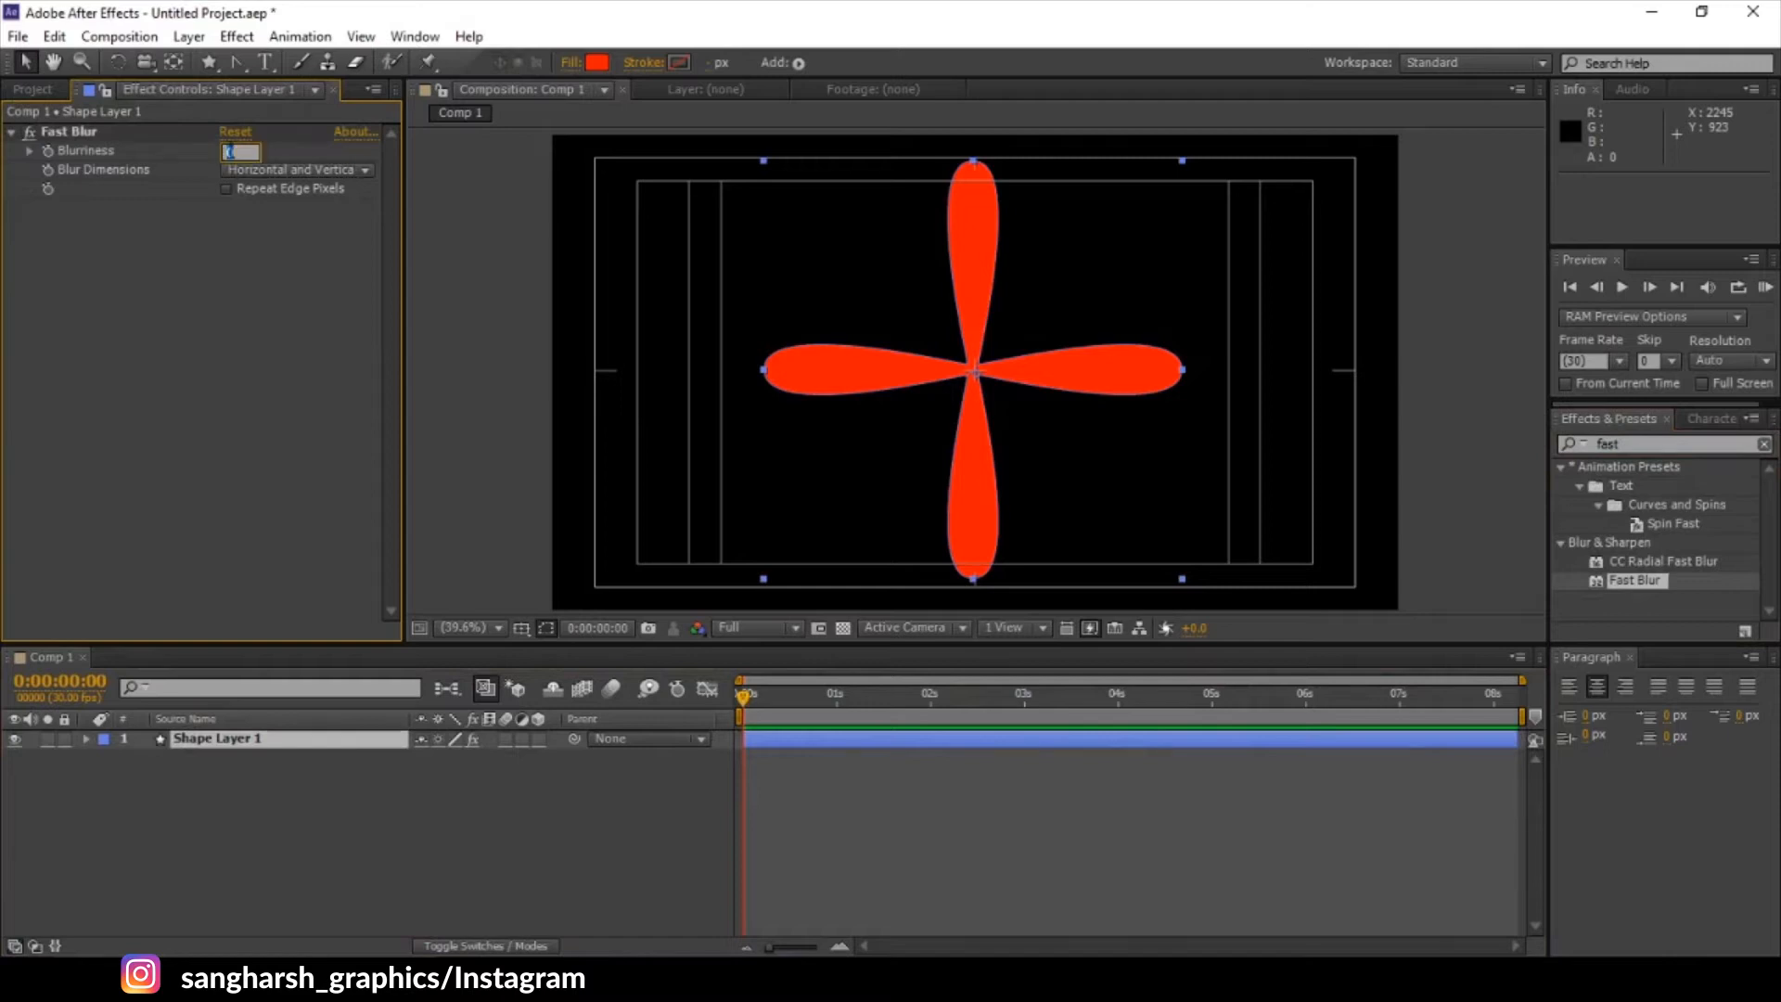
type("150")
key("Return")
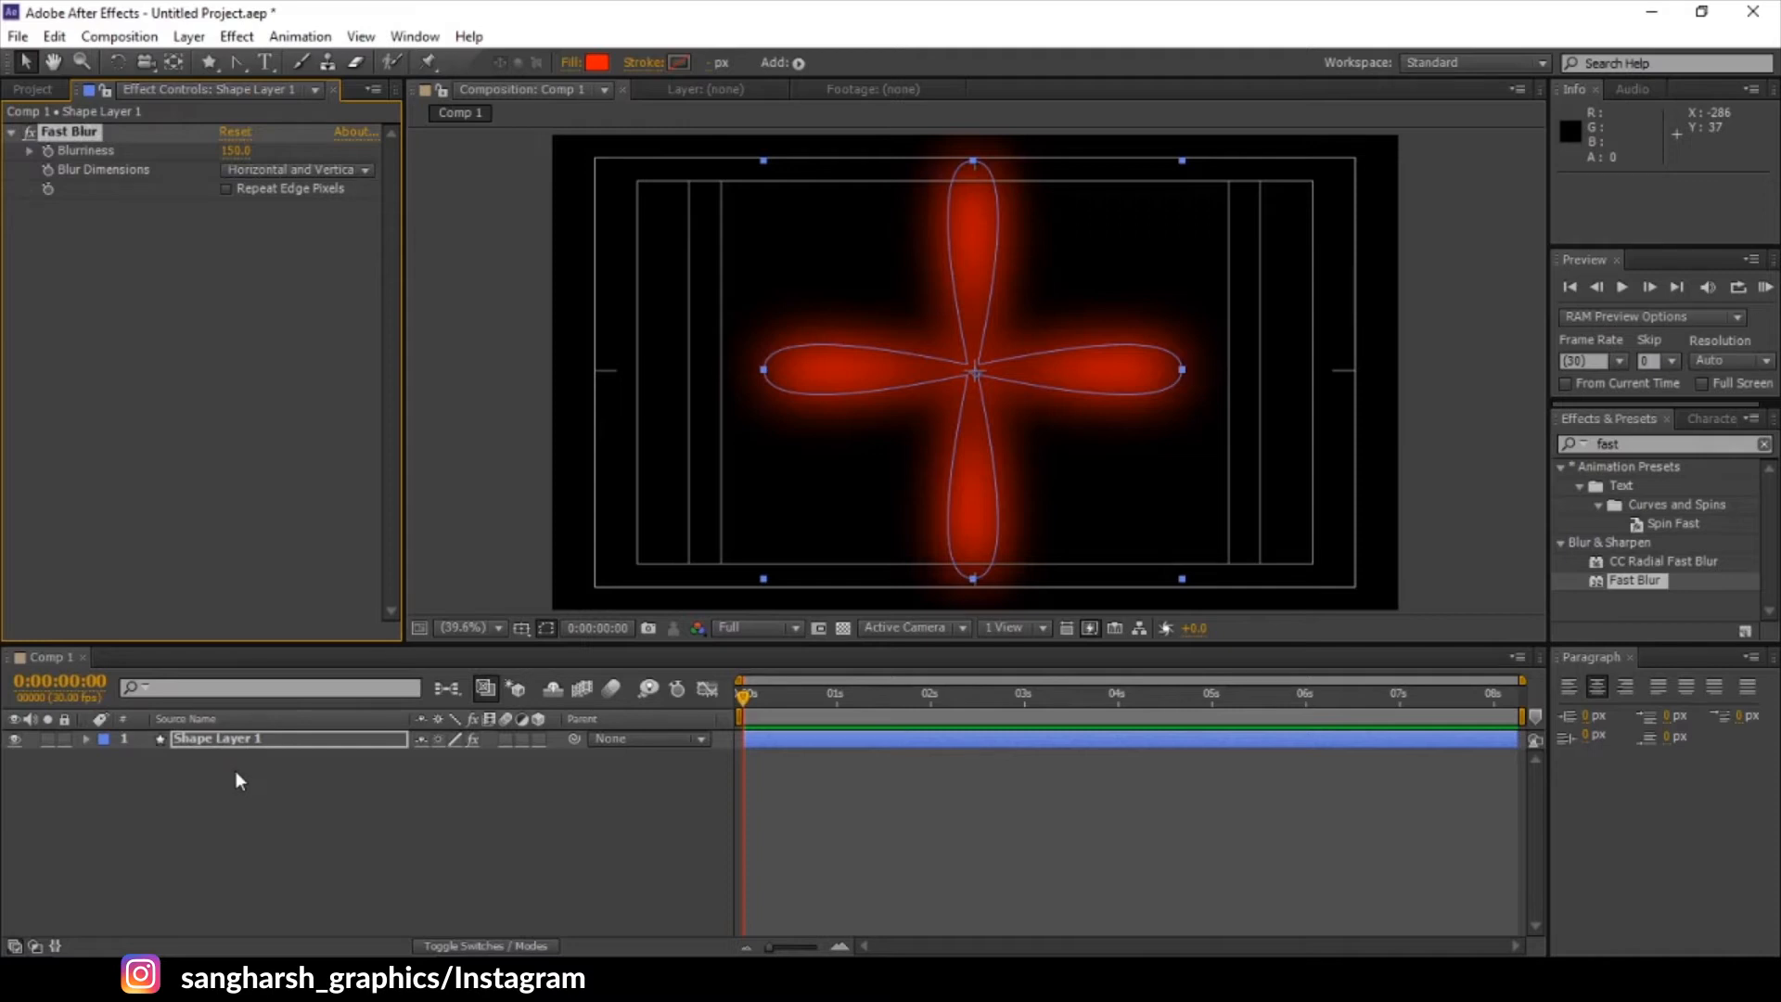
right_click(273, 812)
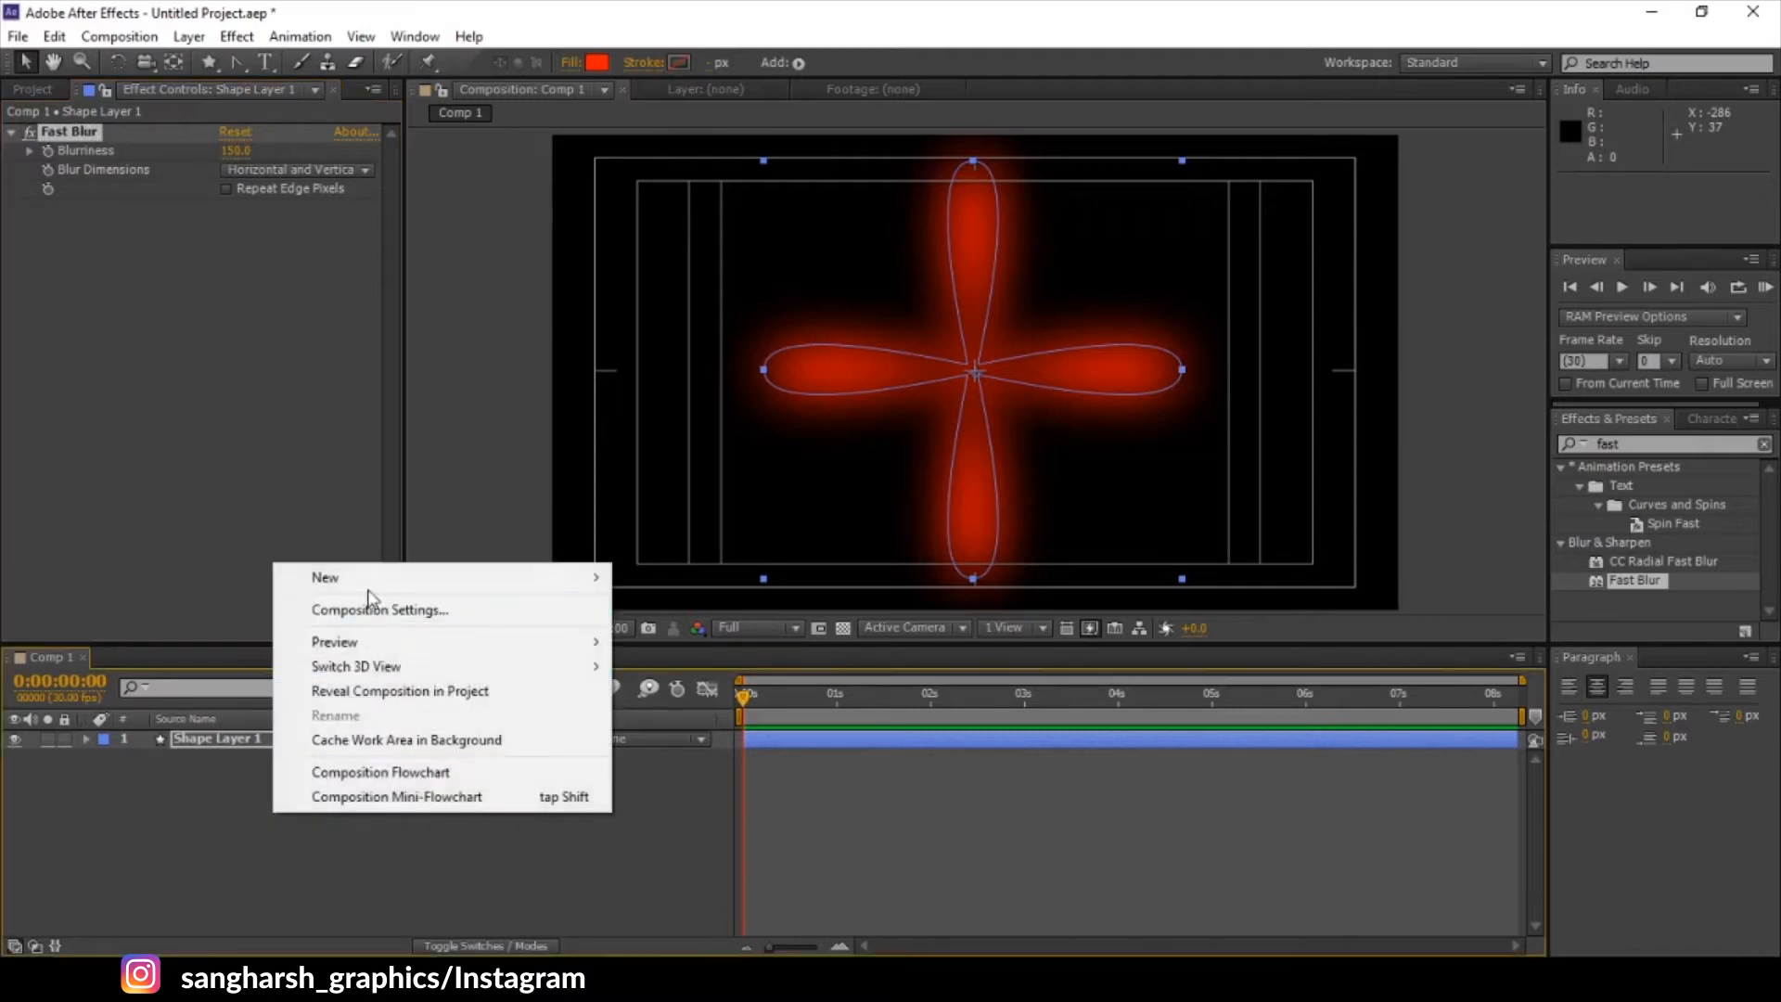
mouse_move(377, 585)
left_click(742, 631)
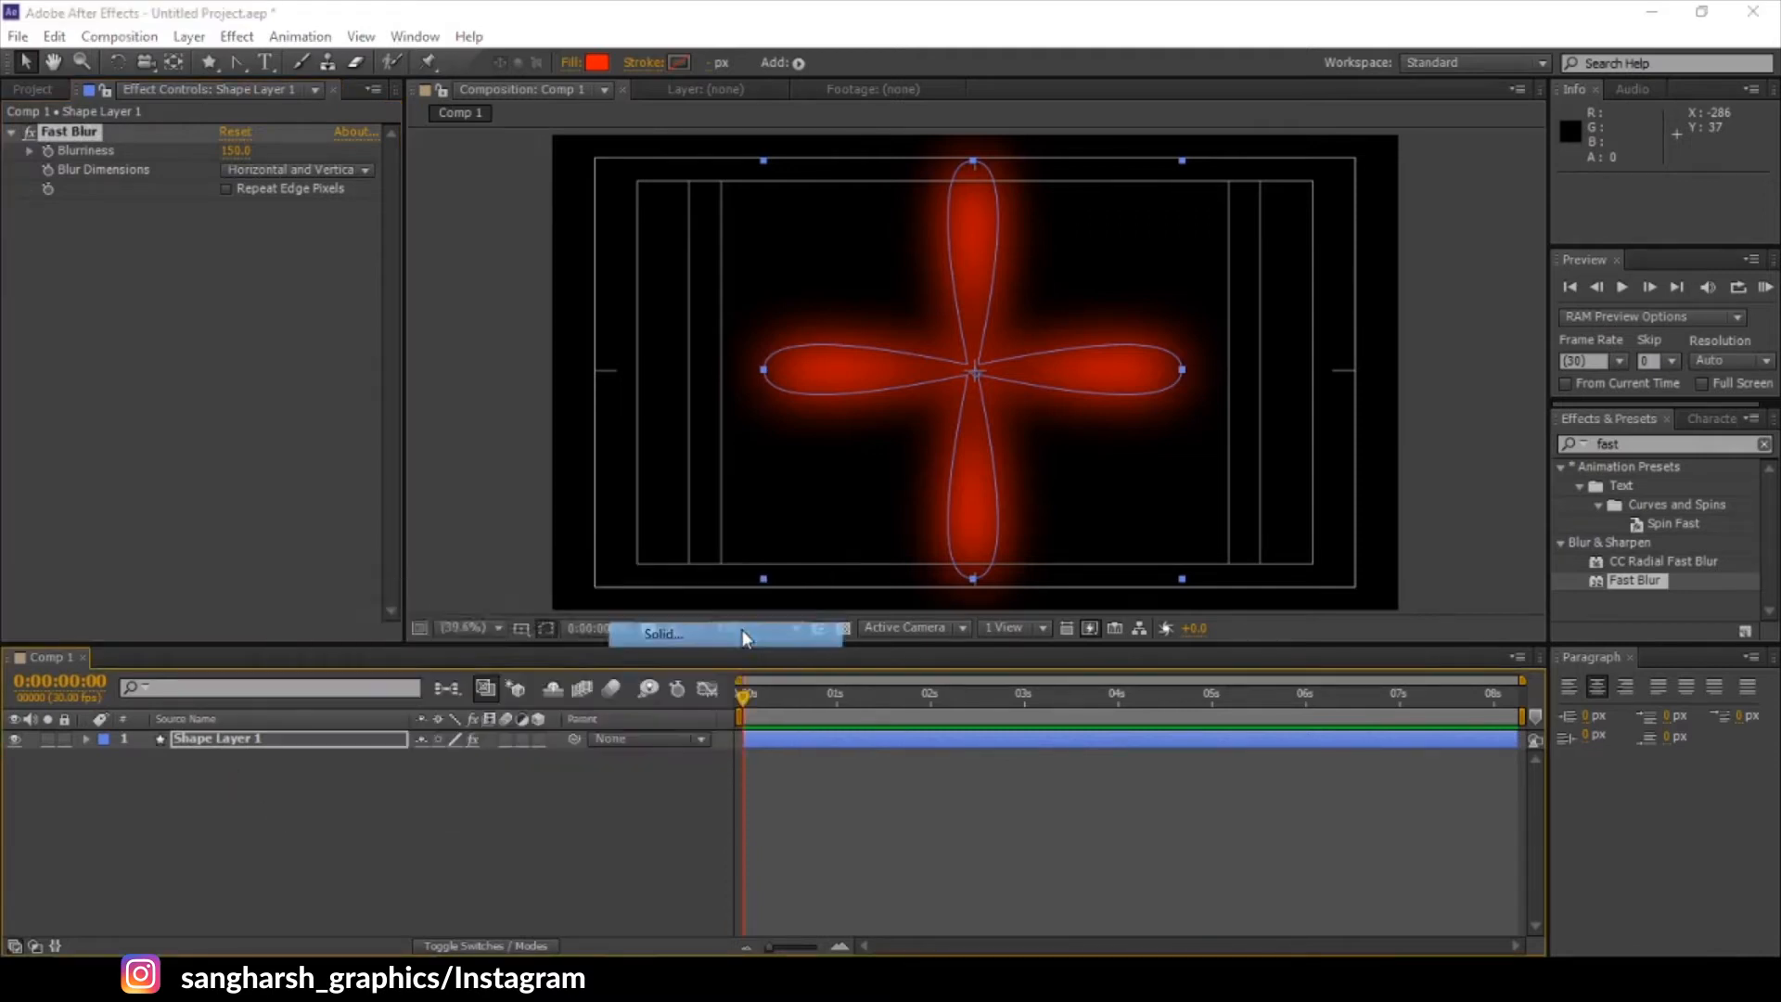
left_click(238, 558)
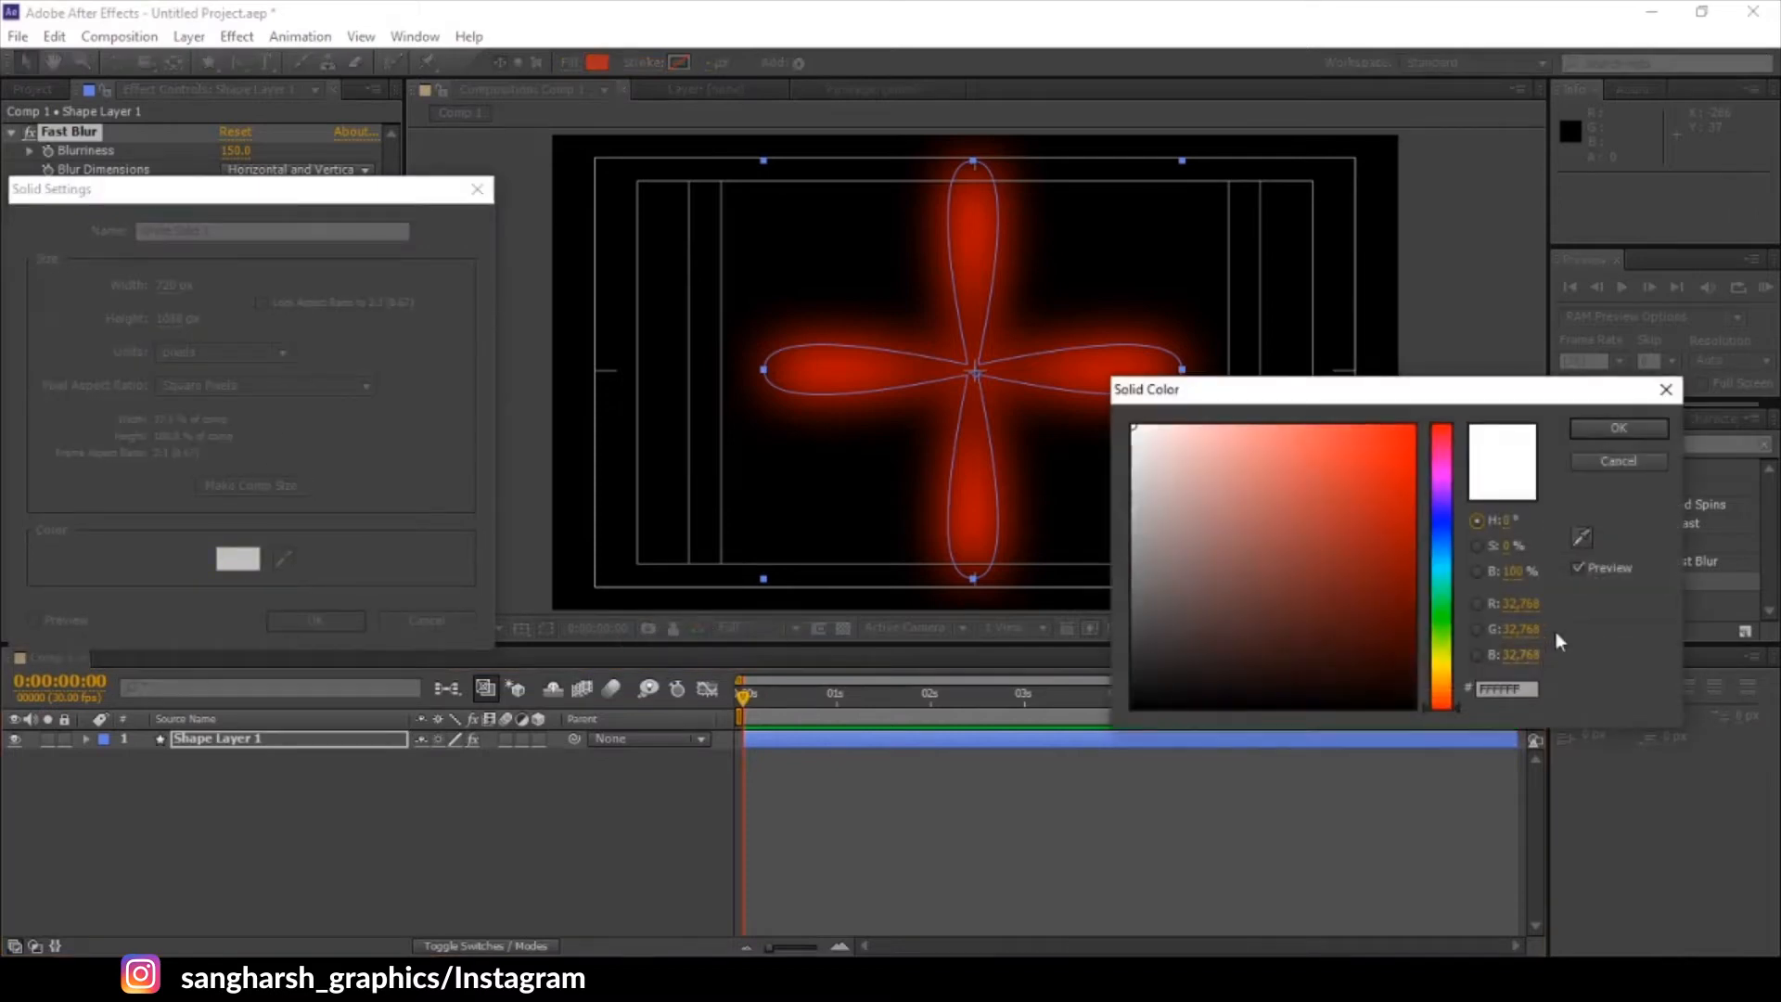
left_click(1618, 461)
left_click(429, 620)
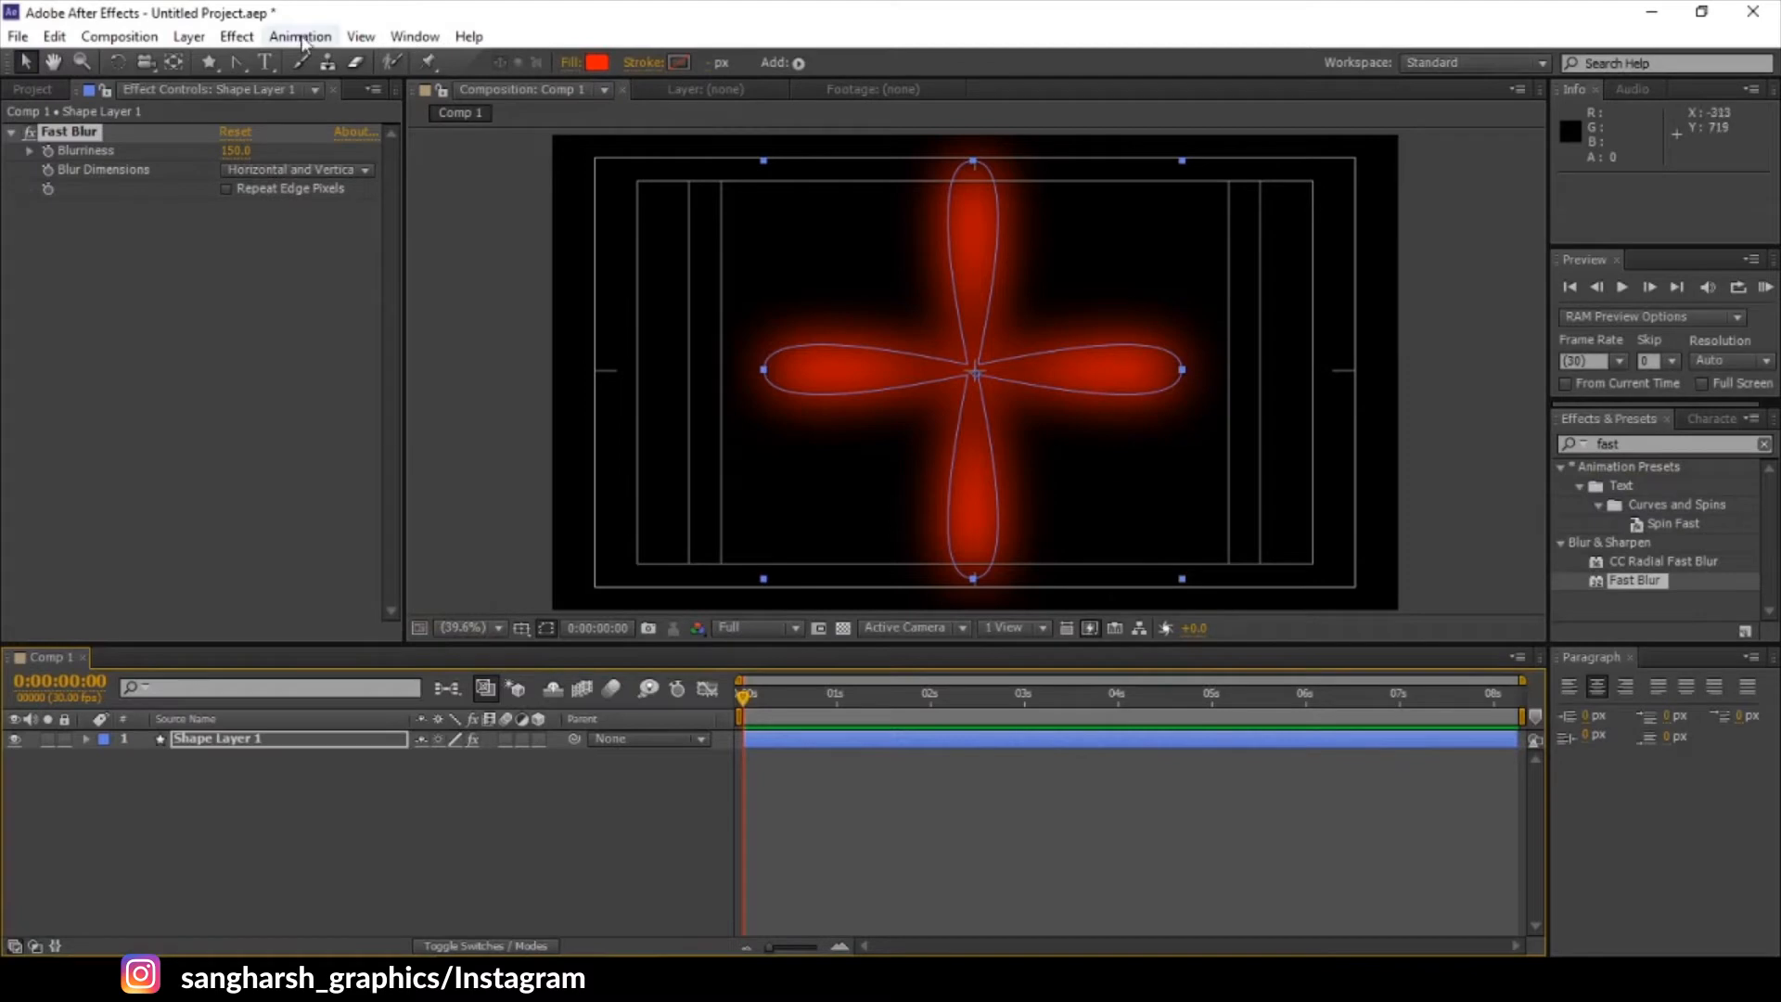
- Resize the composition to 1280 × 1280 px with the aspect ratio unlocked
left_click(188, 36)
mouse_move(119, 36)
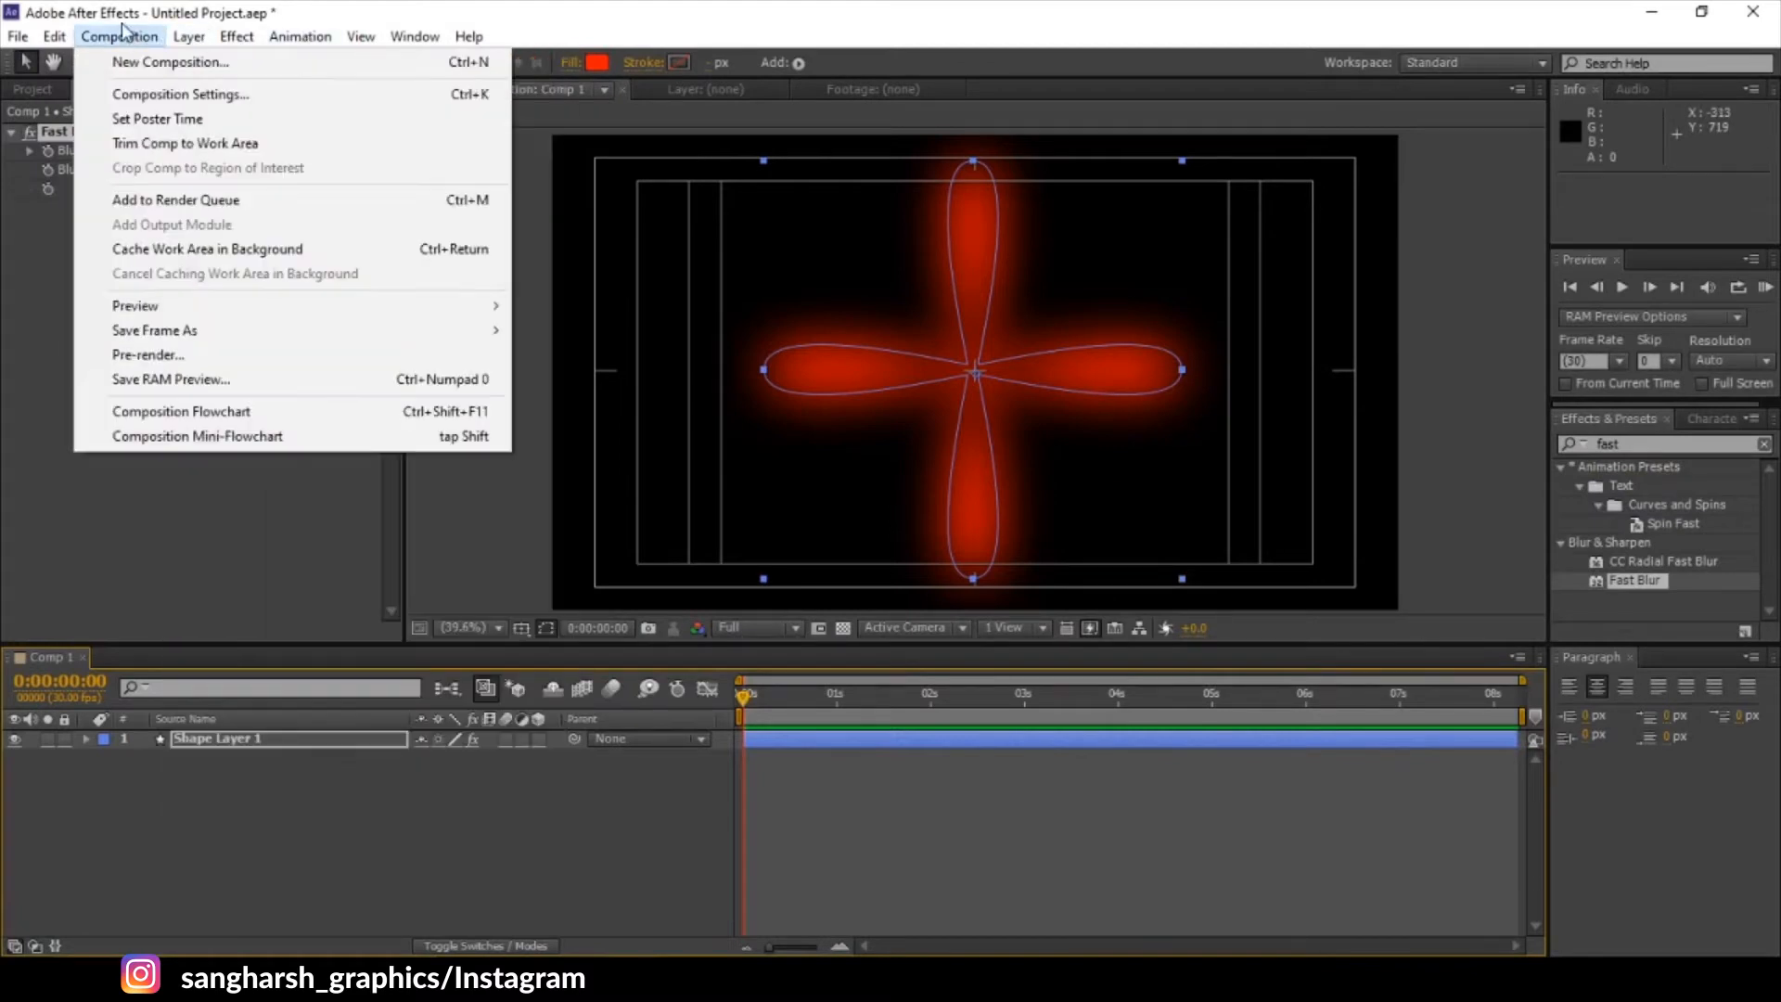
left_click(145, 94)
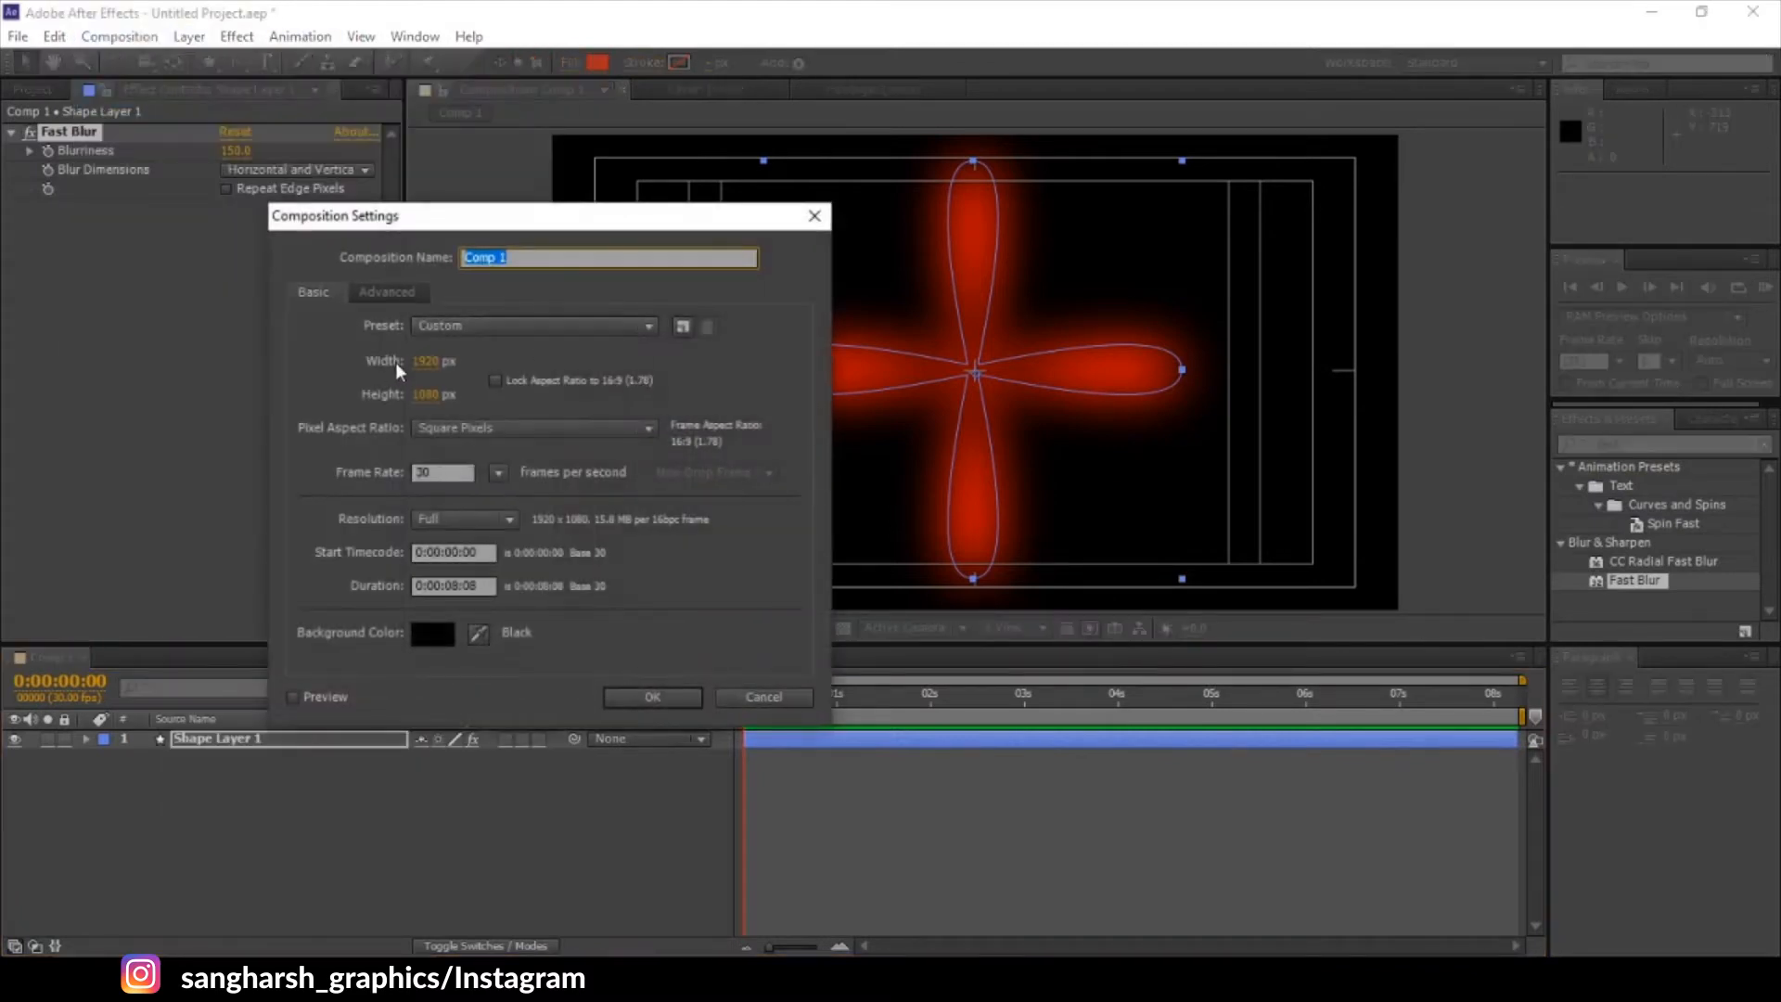
left_click(498, 382)
left_click(428, 361)
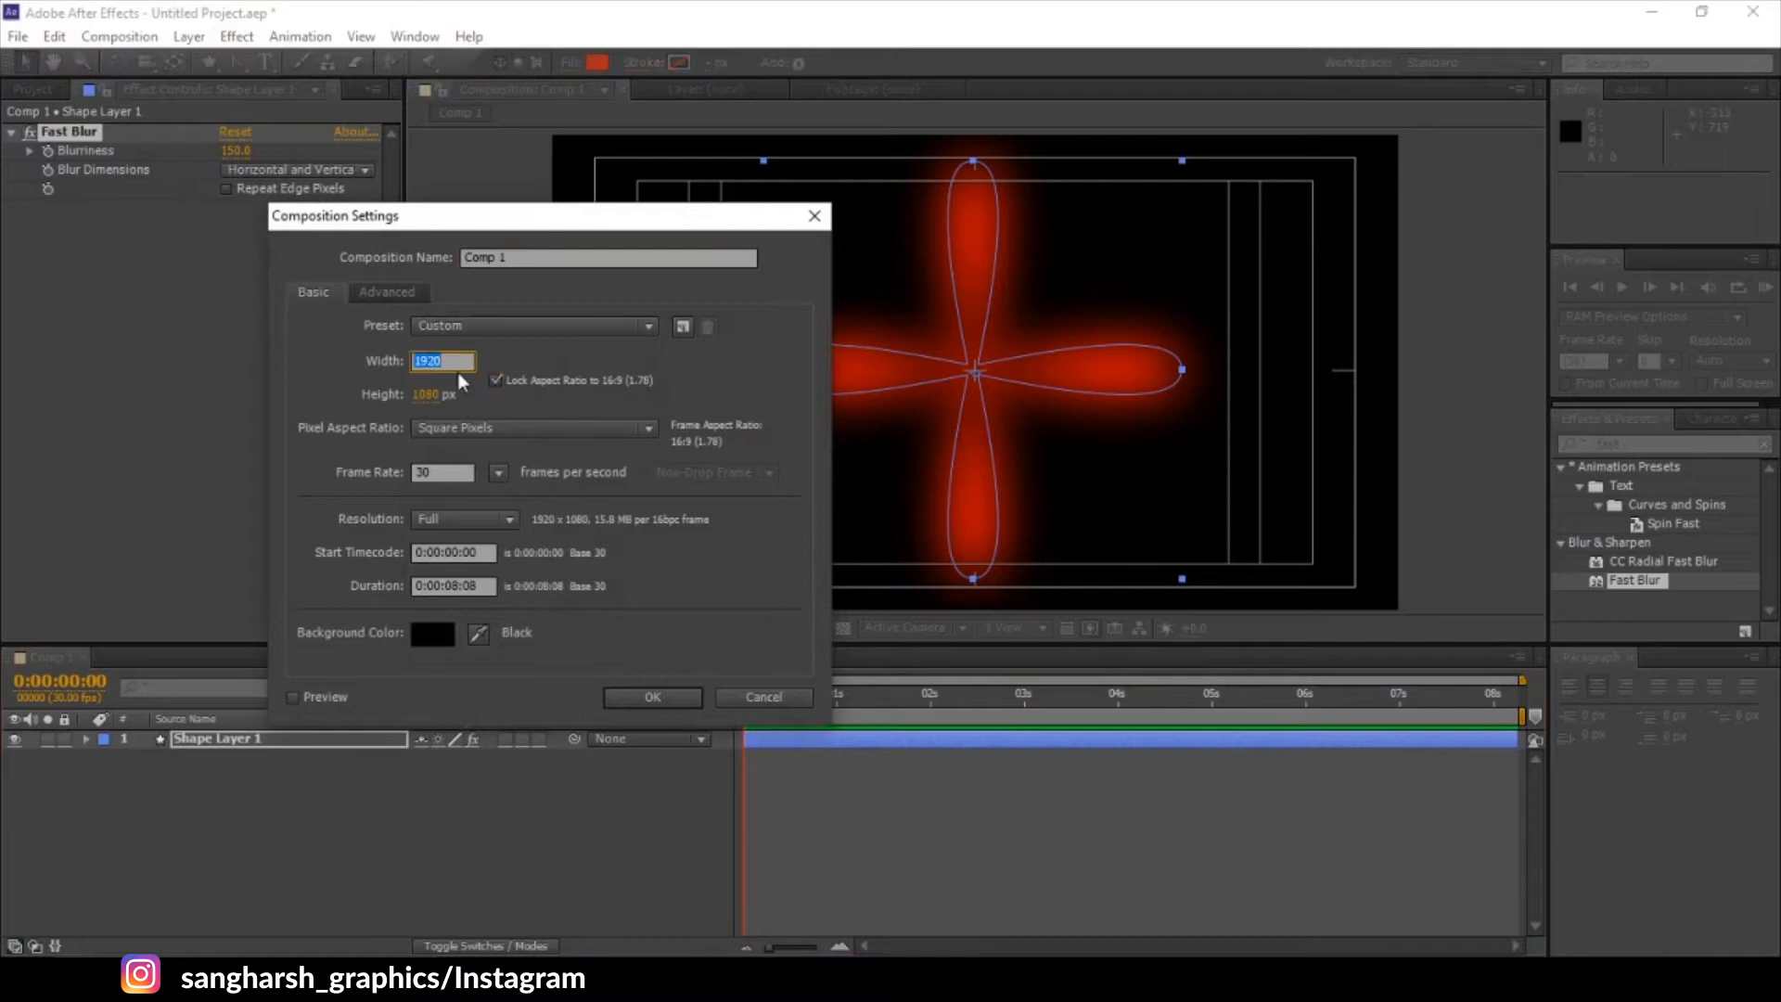
left_click(498, 381)
type("12810")
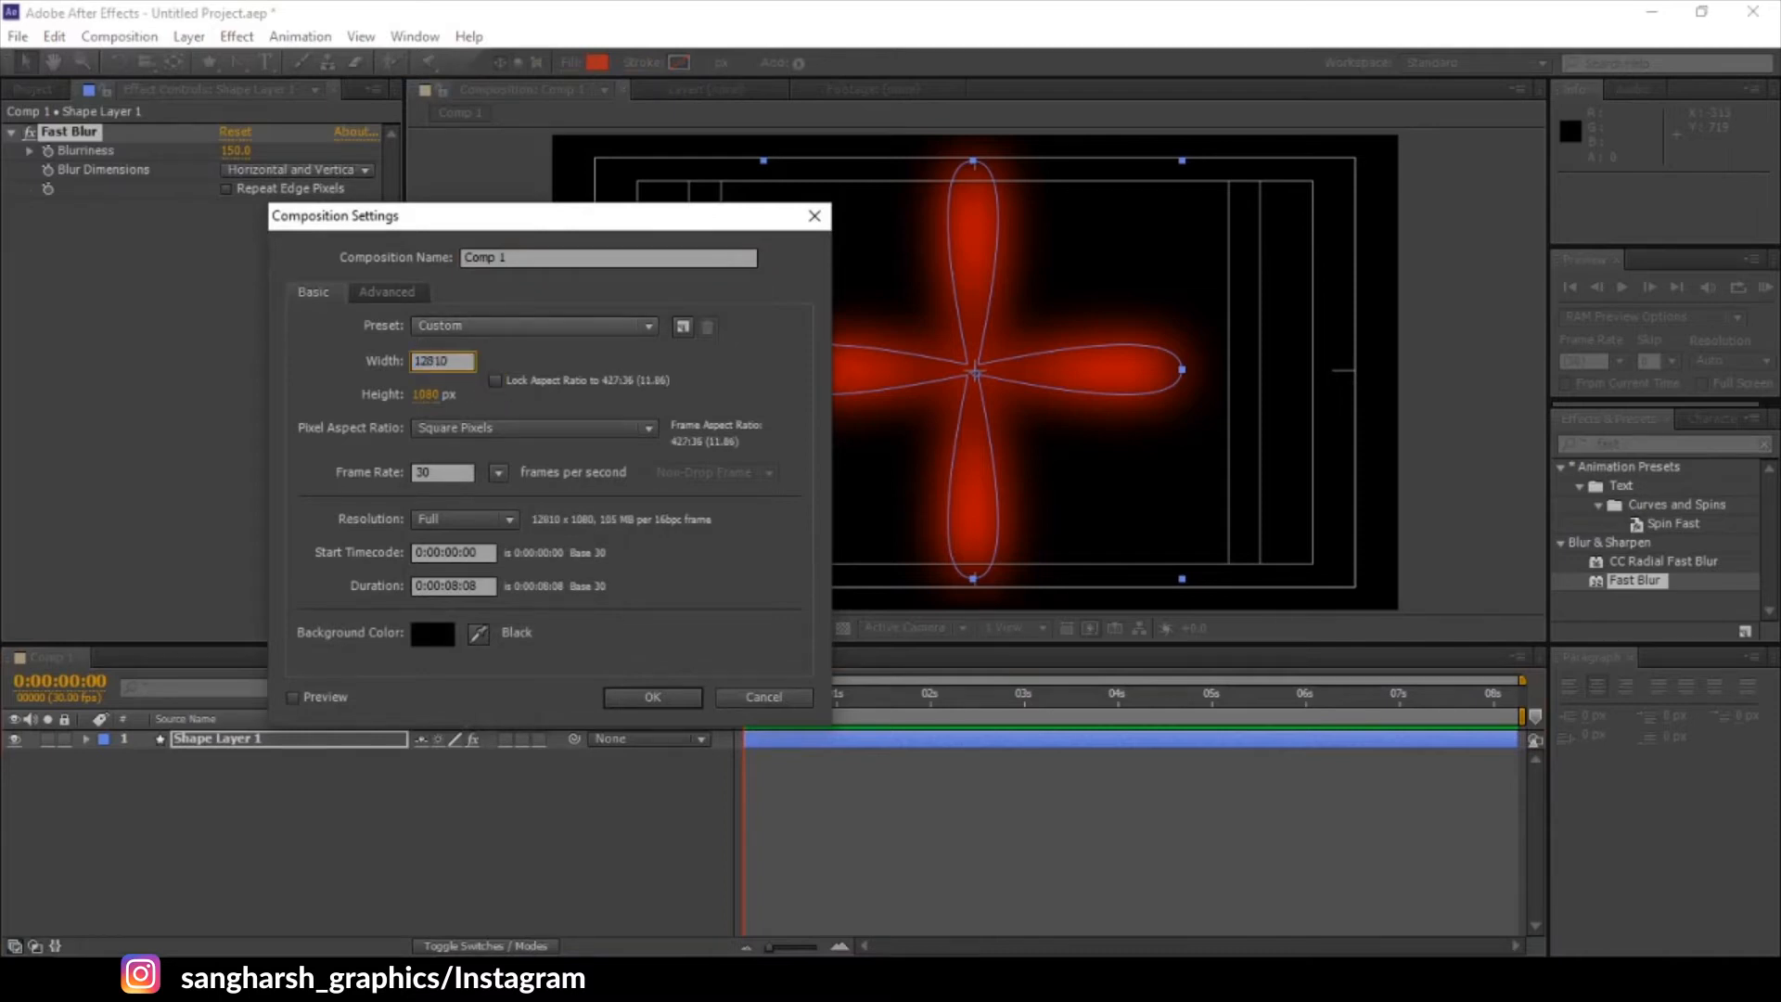
key("BackSpace")
key("BackSpace")
type("0")
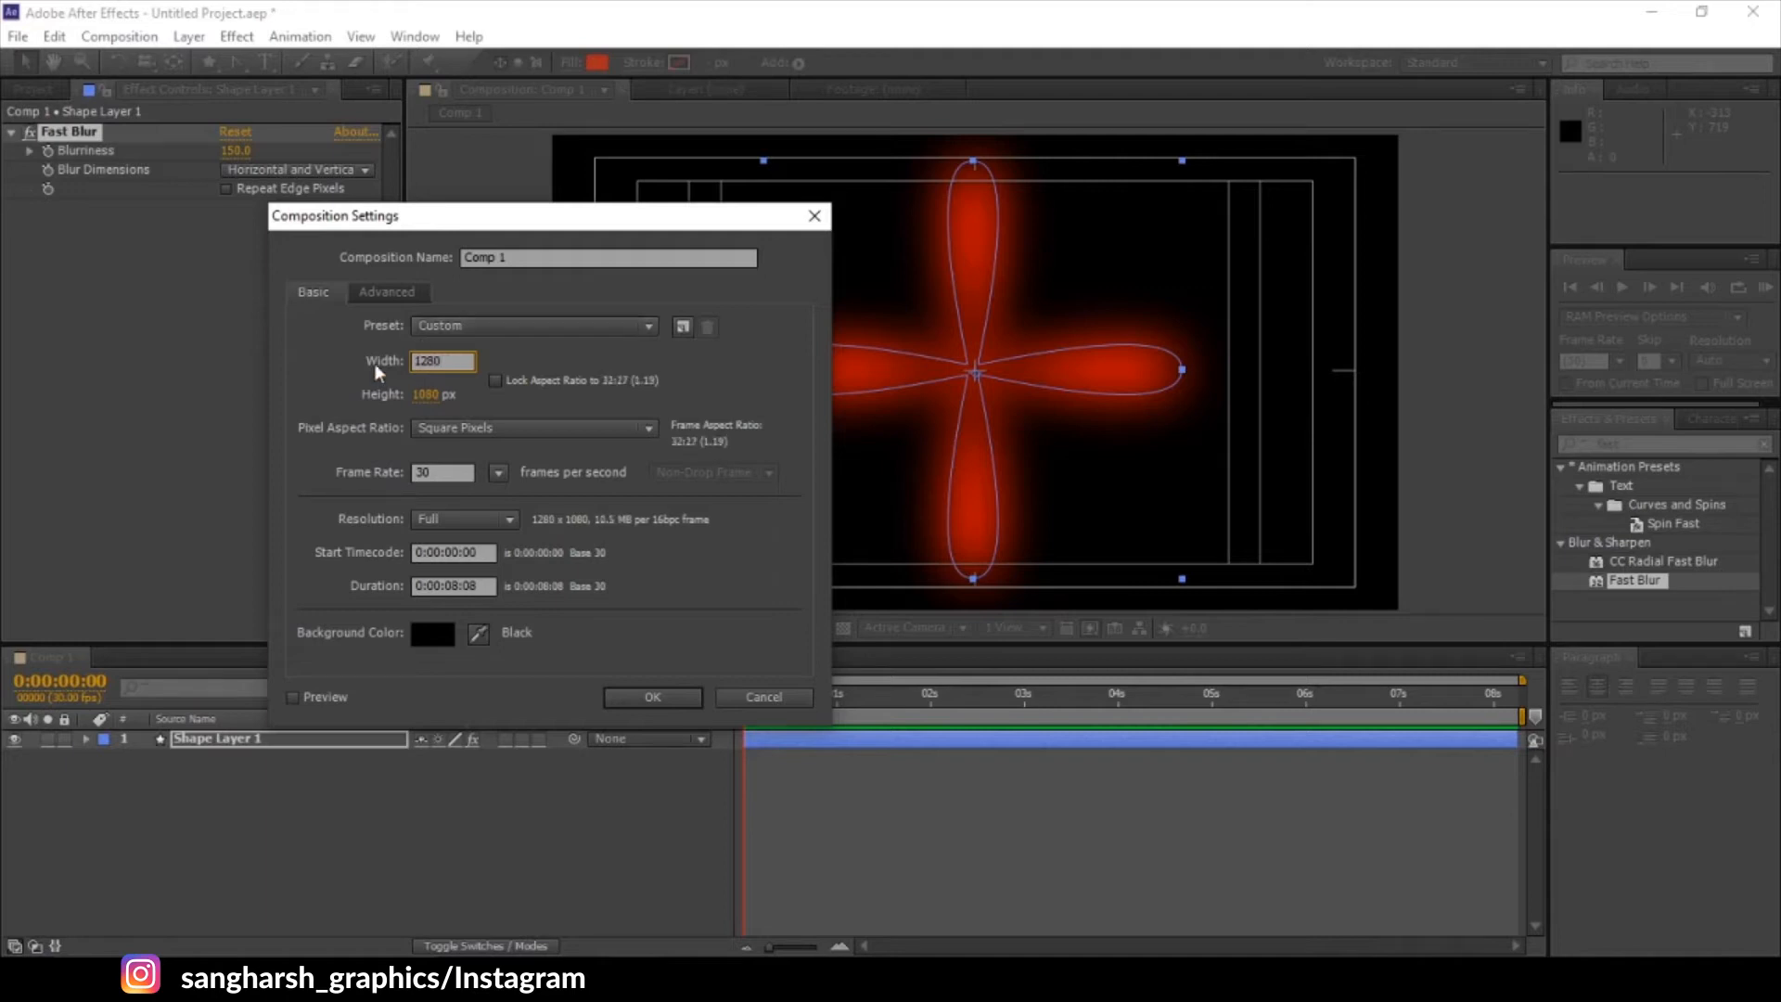
left_click(432, 399)
type("120")
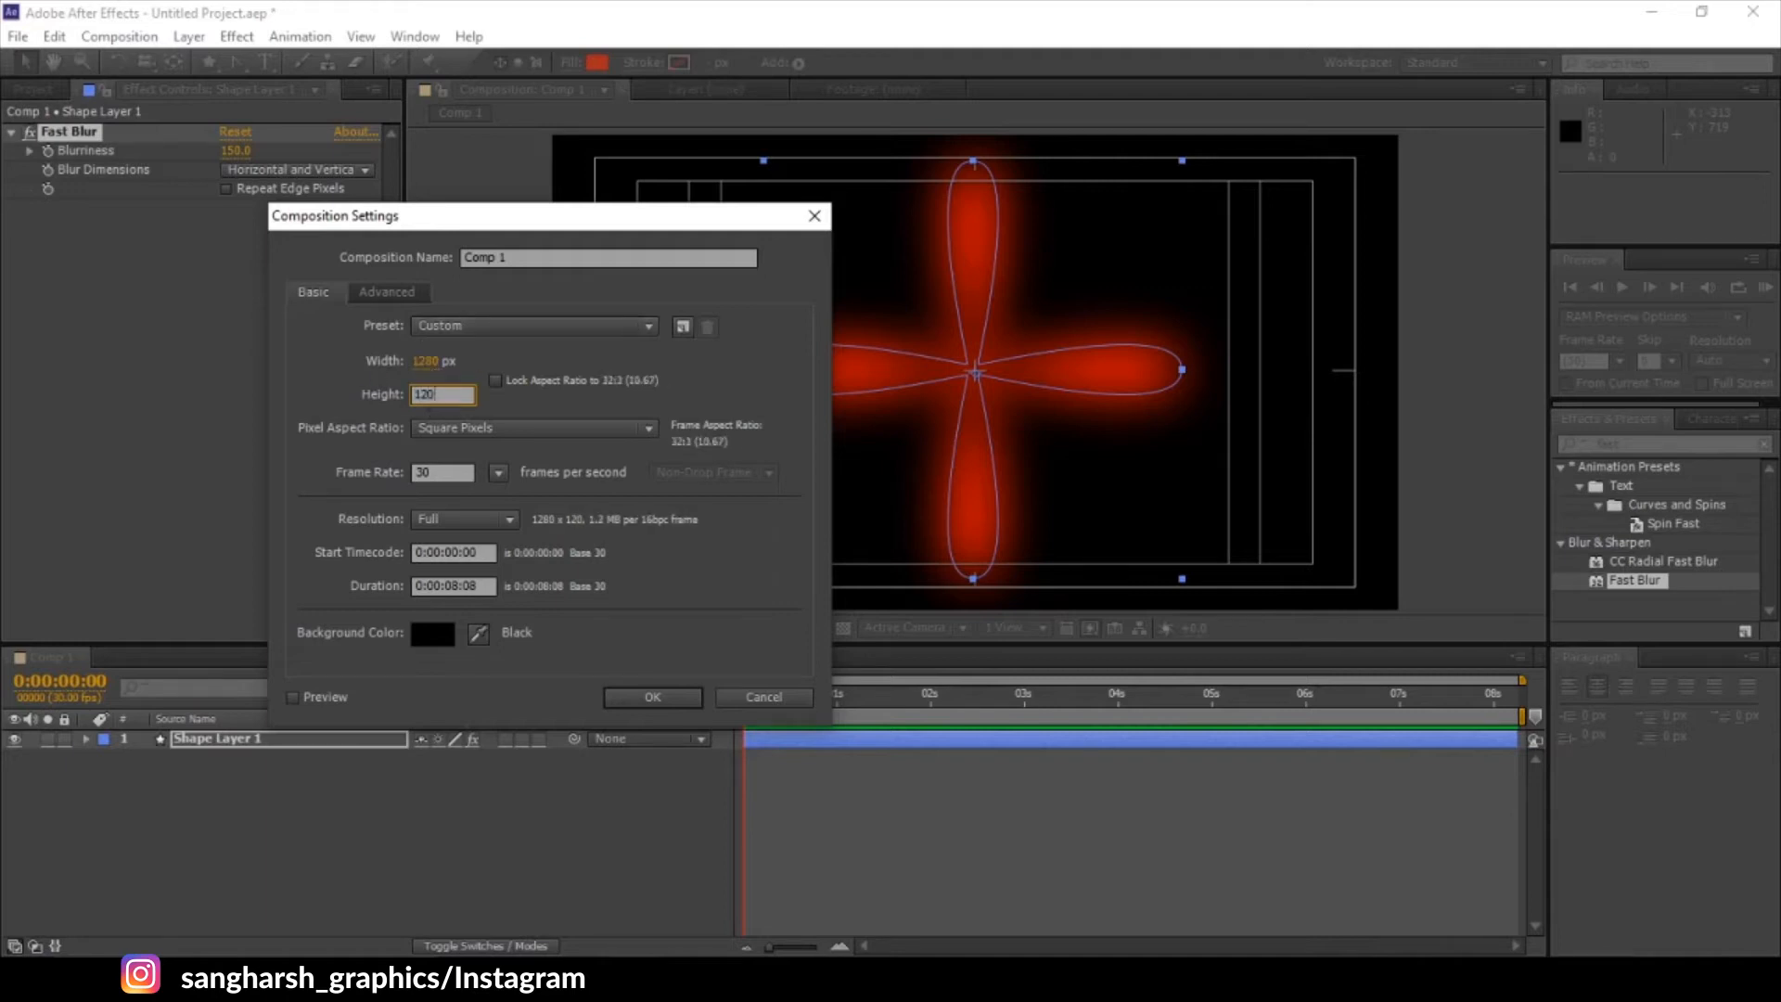
key("BackSpace")
type("80")
key("Return")
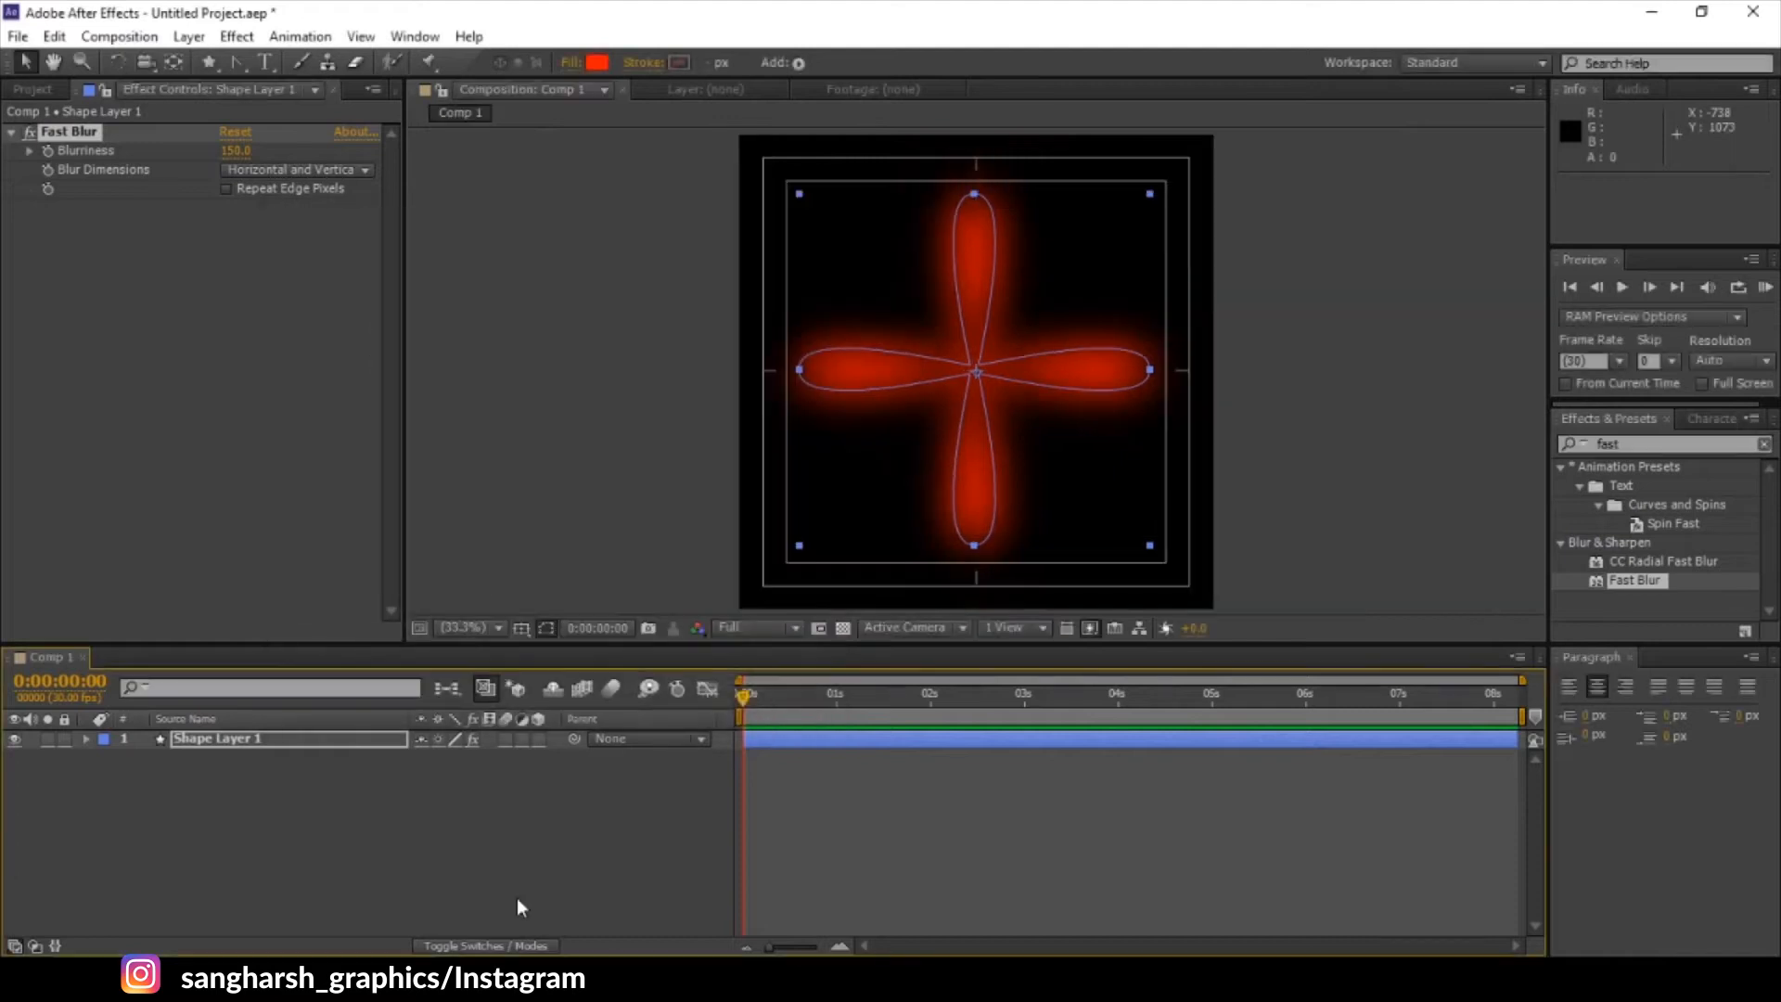
- Add a black (000000) solid layer at the composition's size, named "fractal noise"
right_click(404, 863)
mouse_move(584, 625)
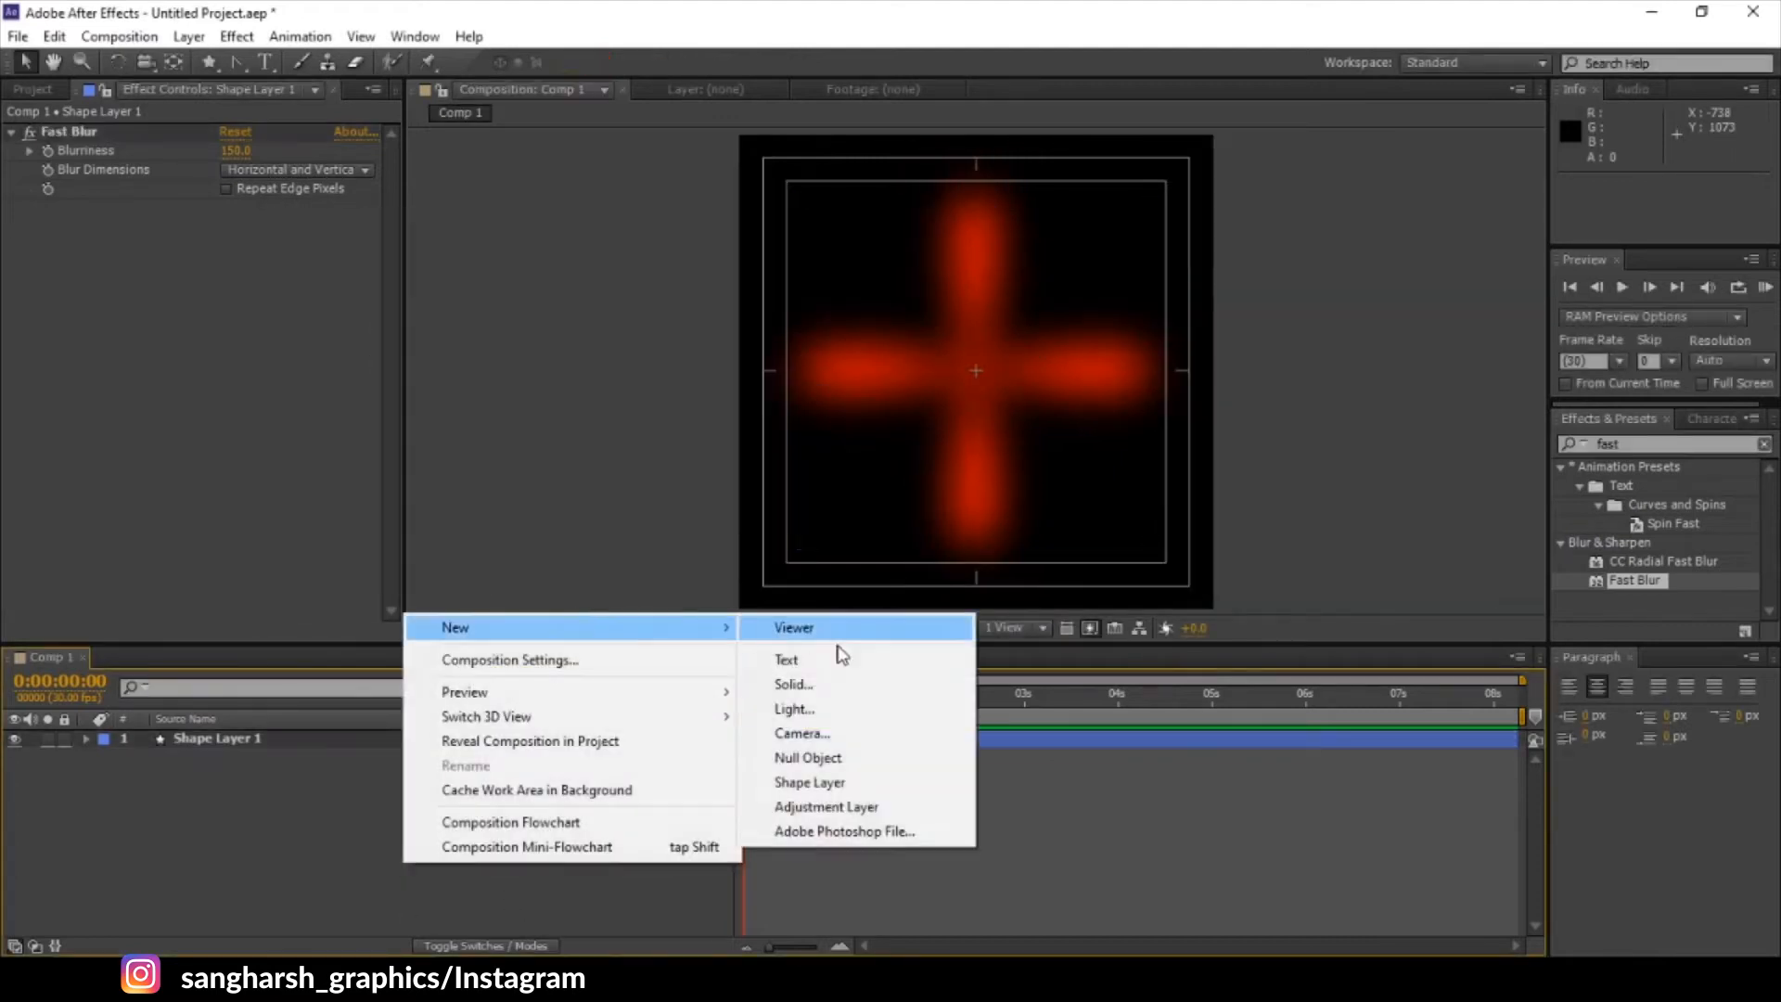
left_click(820, 692)
left_click(237, 558)
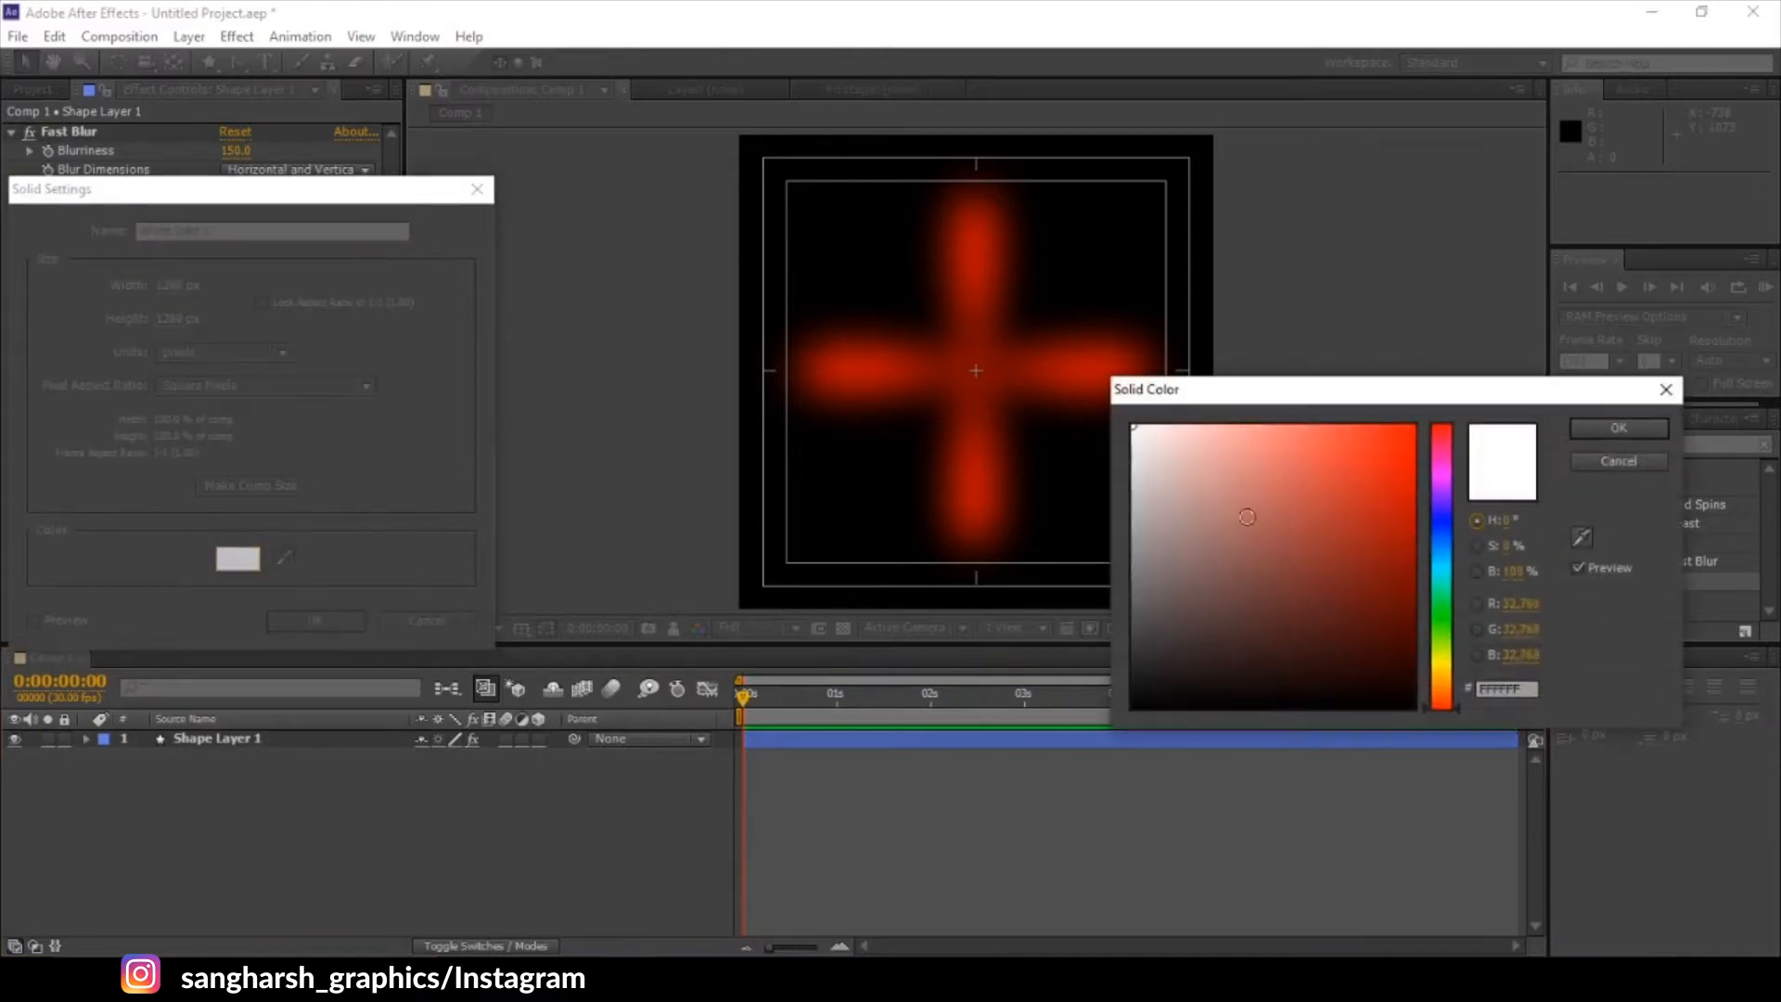
type("000000")
left_click(1616, 431)
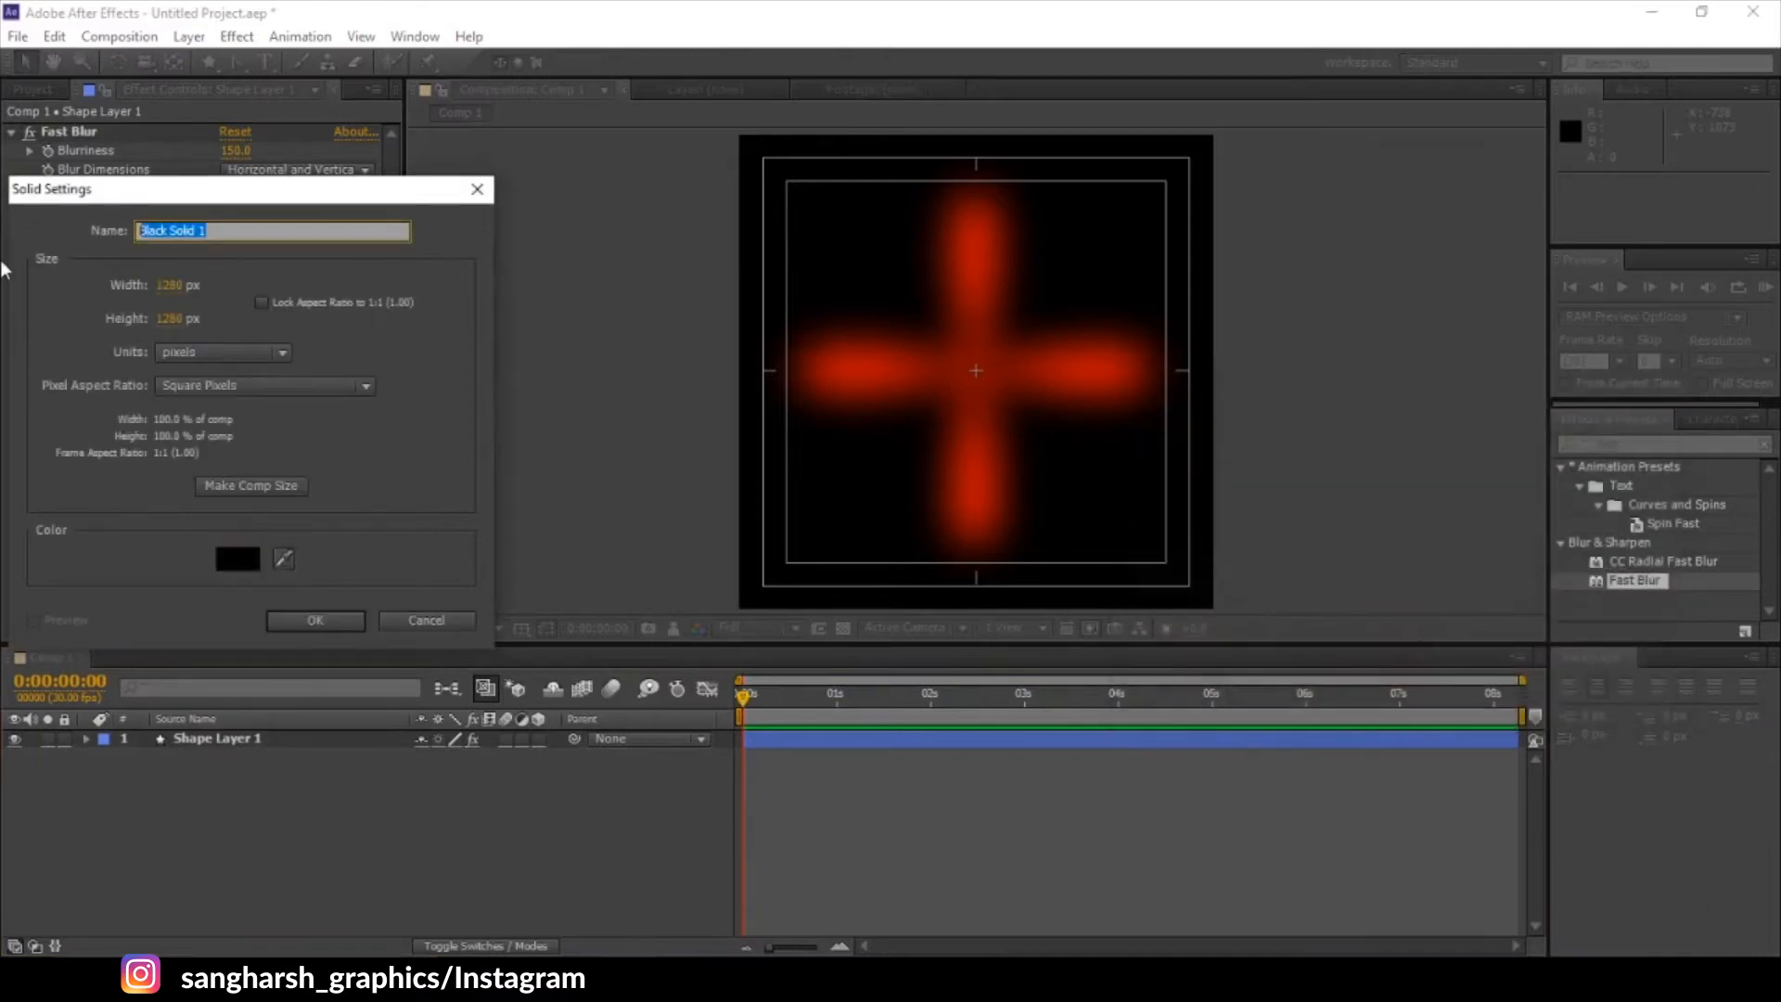
type("fractal noise")
key("Return")
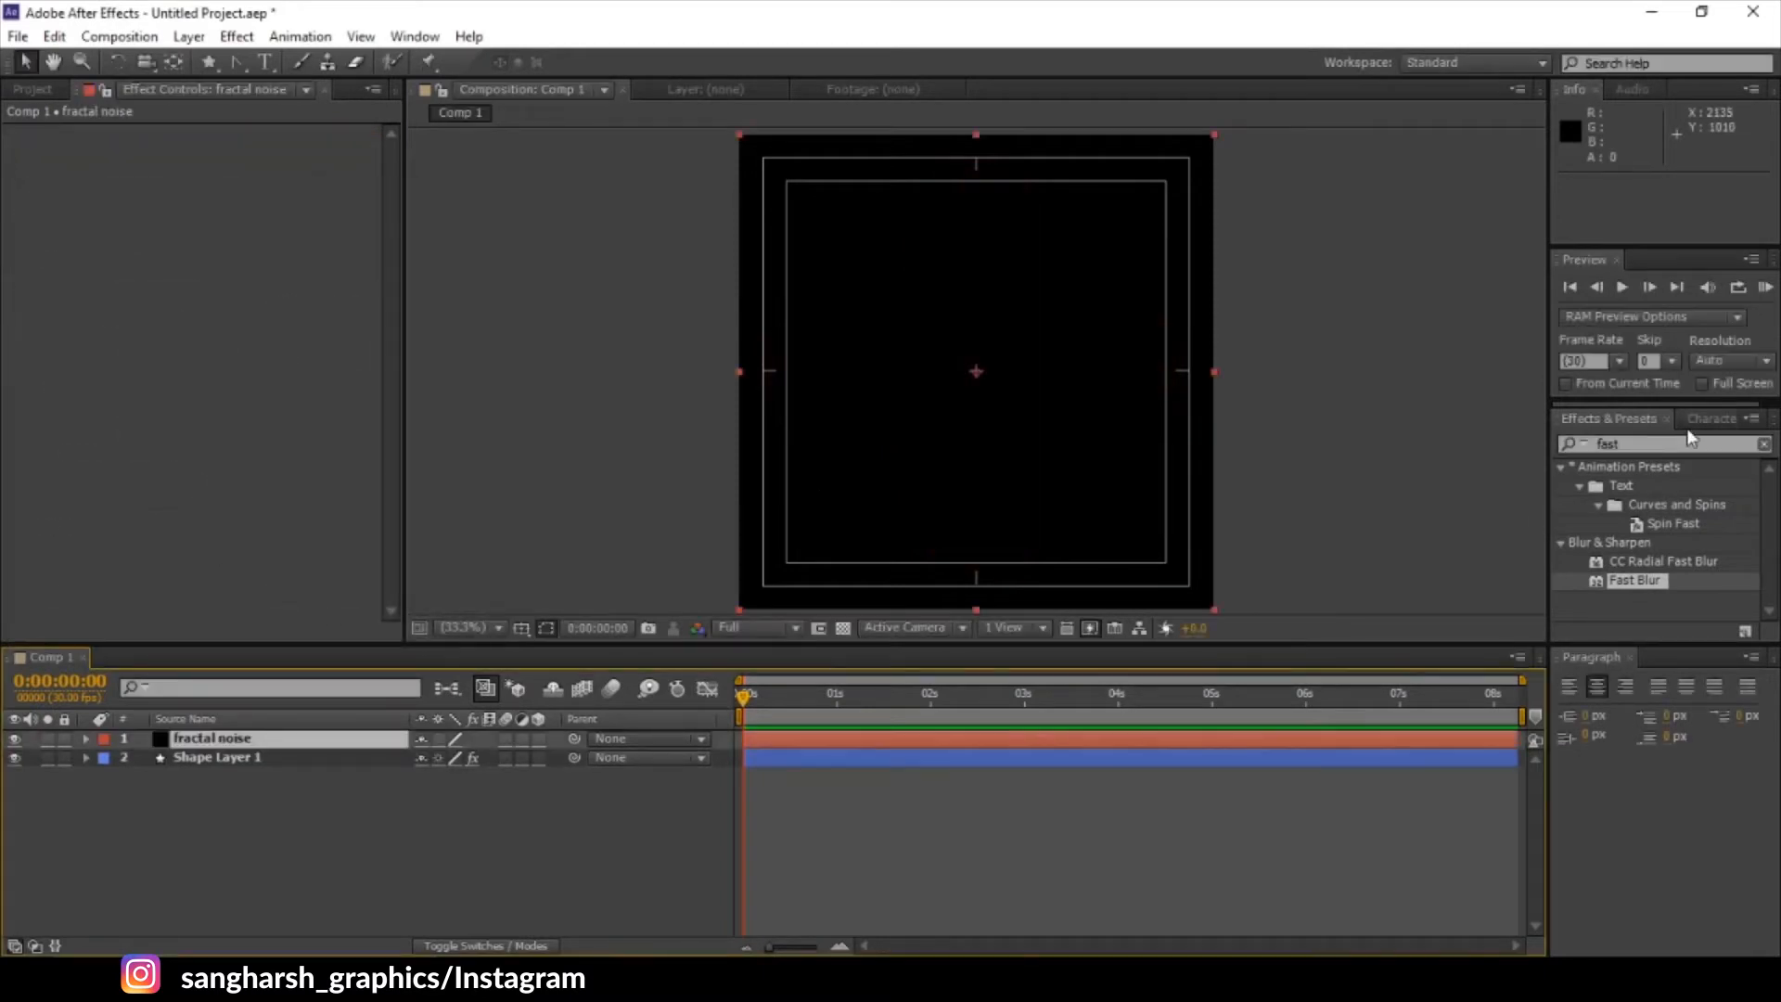
- Apply the Fractal Noise effect to the "fractal noise" solid and set its contrast to 214 and brightness to -20
double_click(1665, 446)
type("fract")
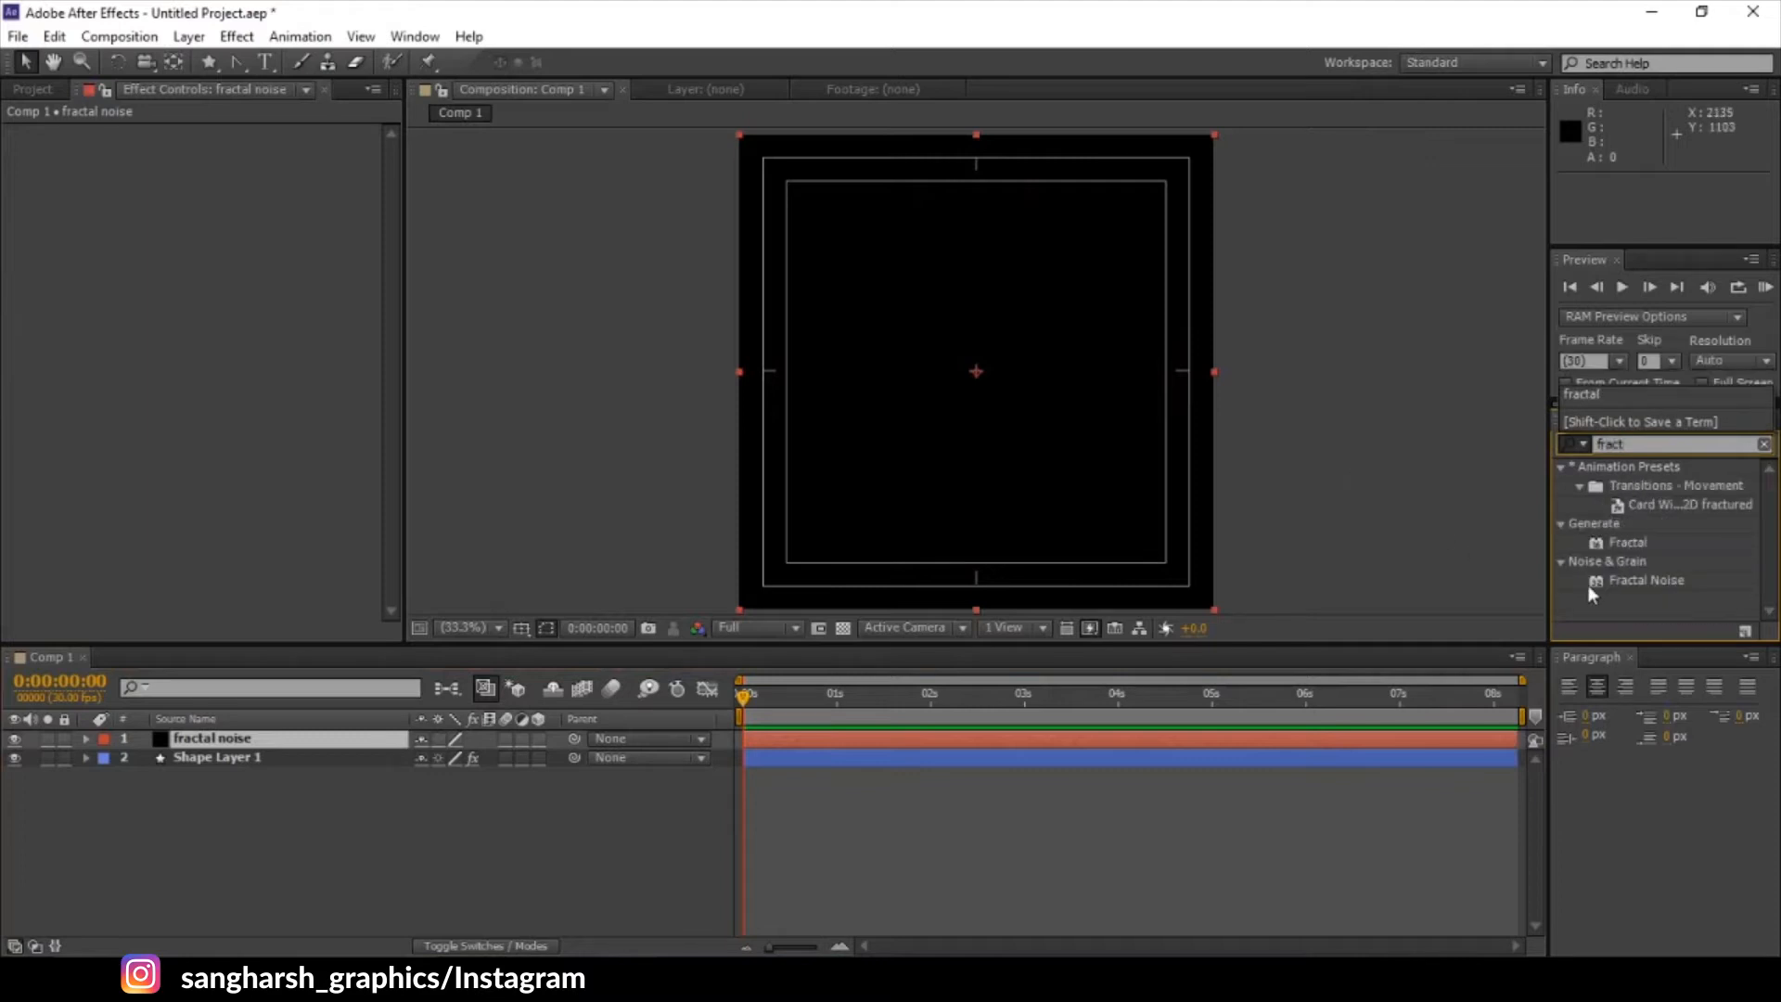
left_click_drag(1611, 582, 232, 742)
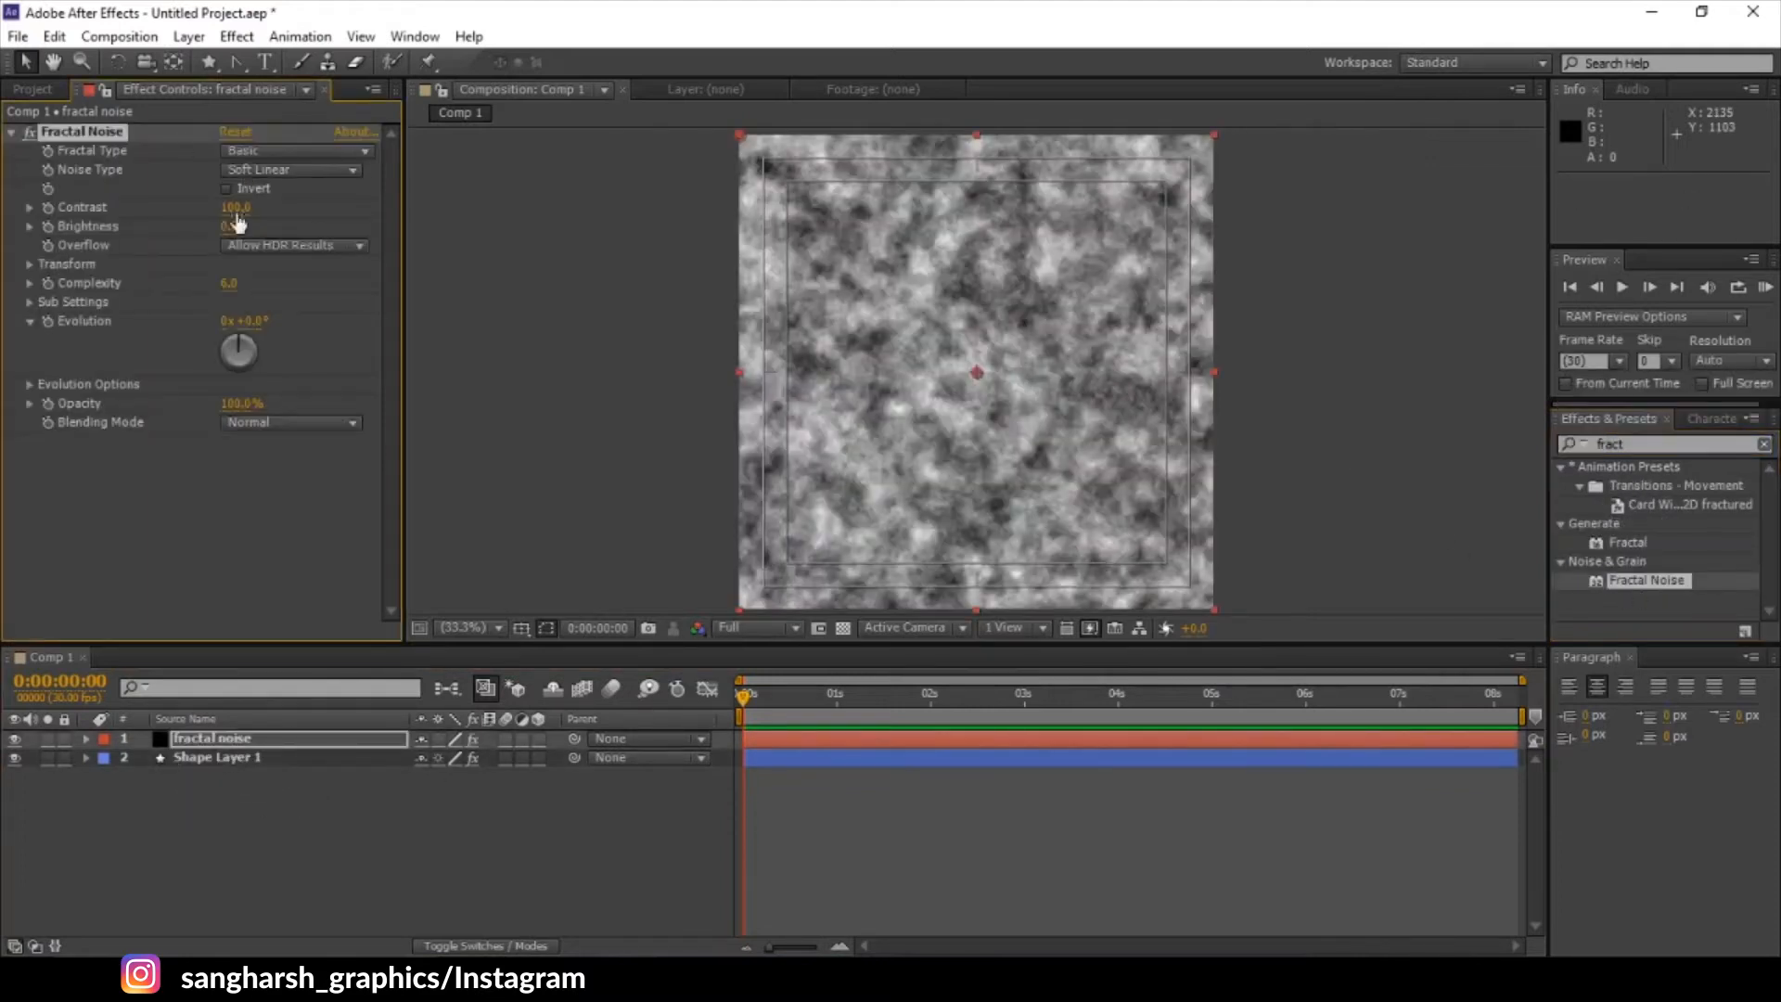
left_click_drag(238, 212, 363, 226)
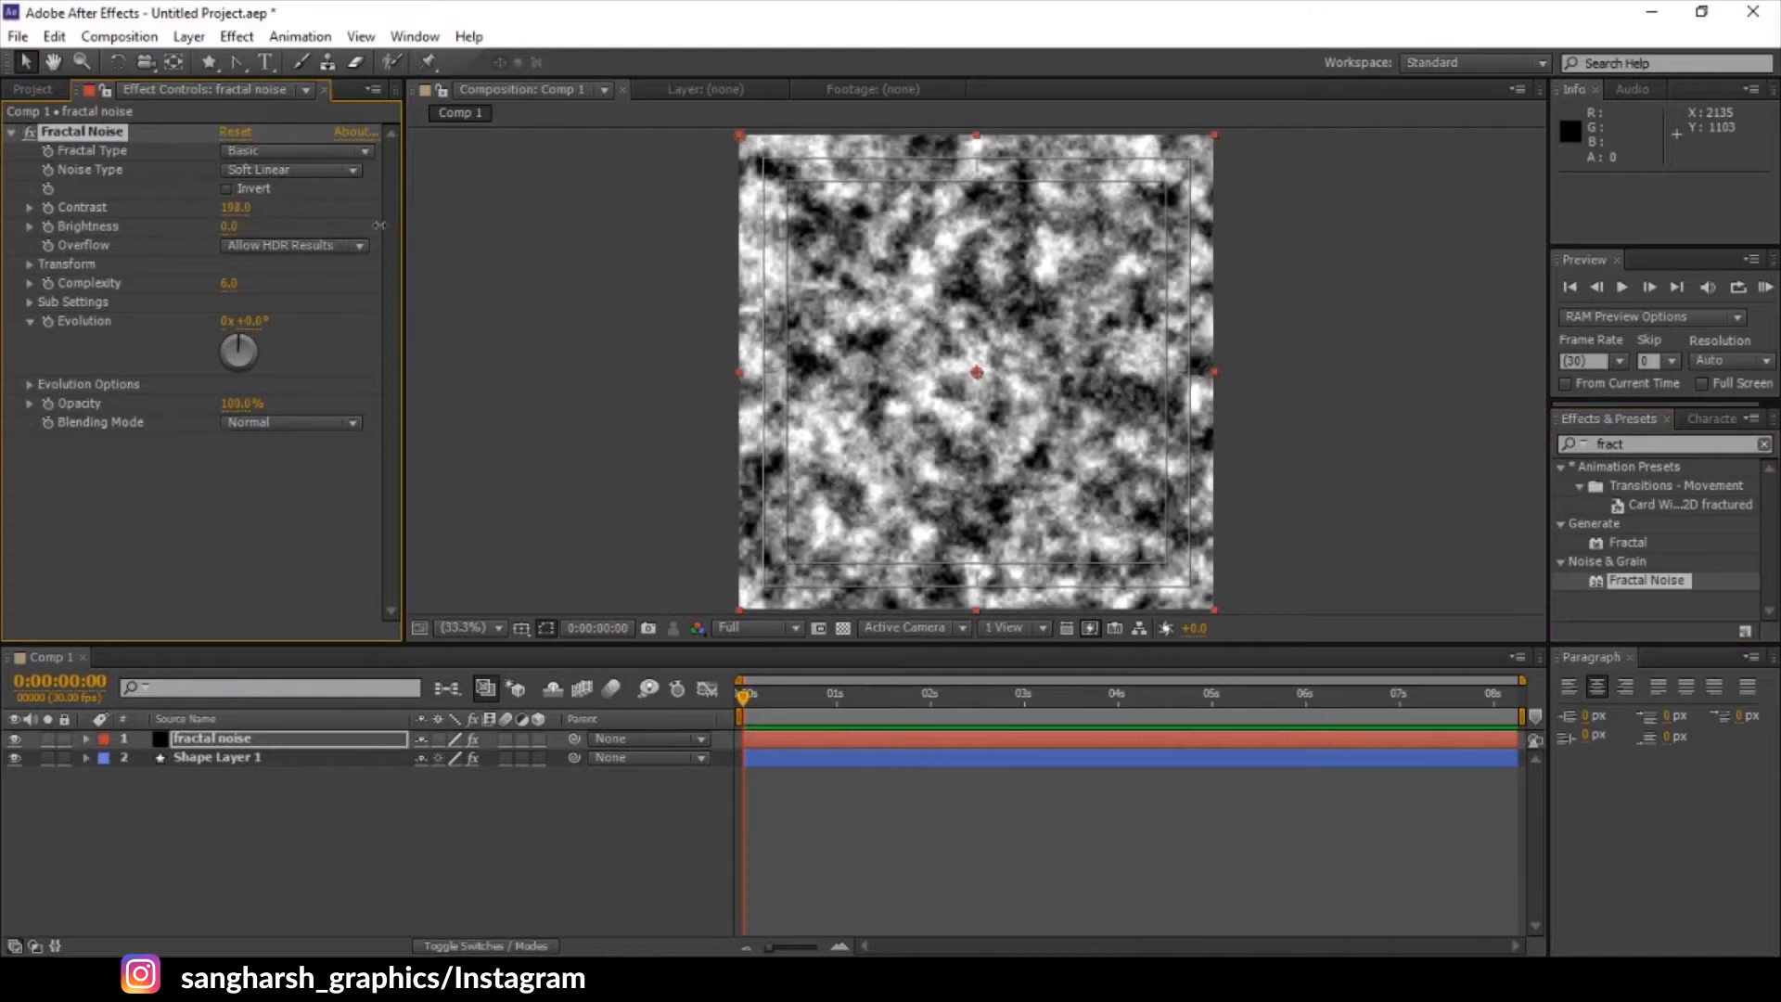
left_click_drag(232, 227, 207, 231)
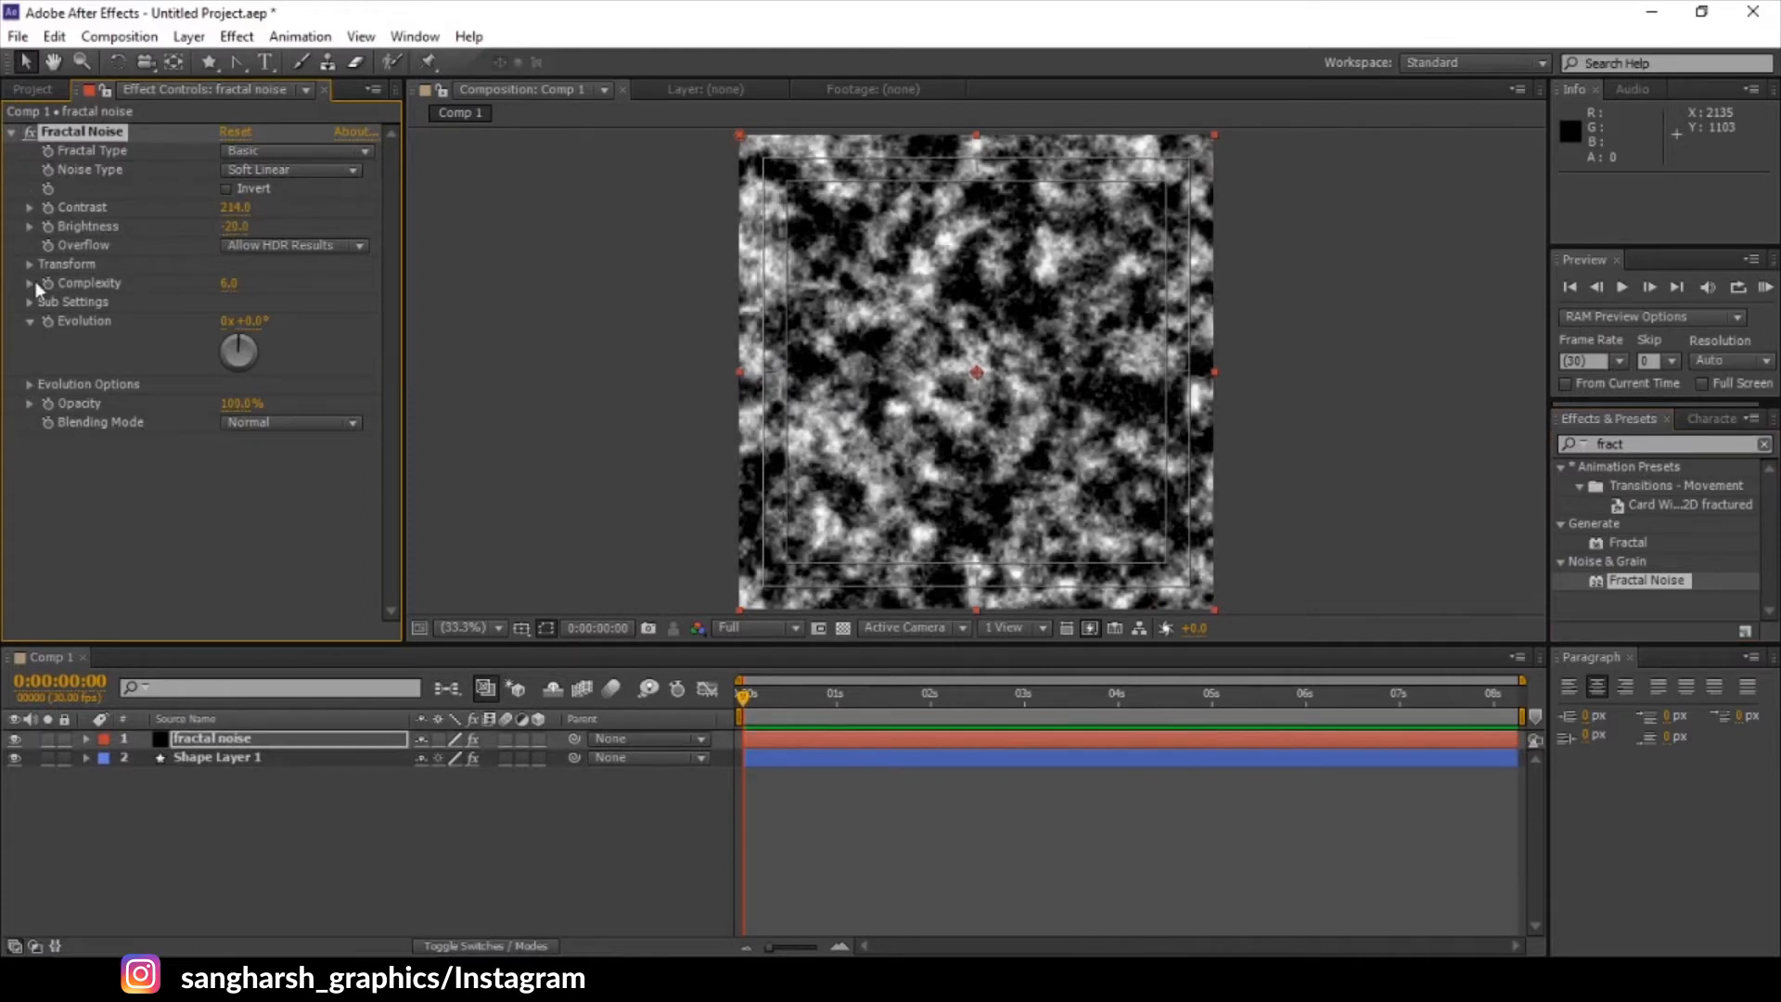
- Set the Fractal Noise complexity to 8 and its uniform scale to 221, and expand the Sub Settings
left_click(228, 283)
key("Return")
left_click(30, 265)
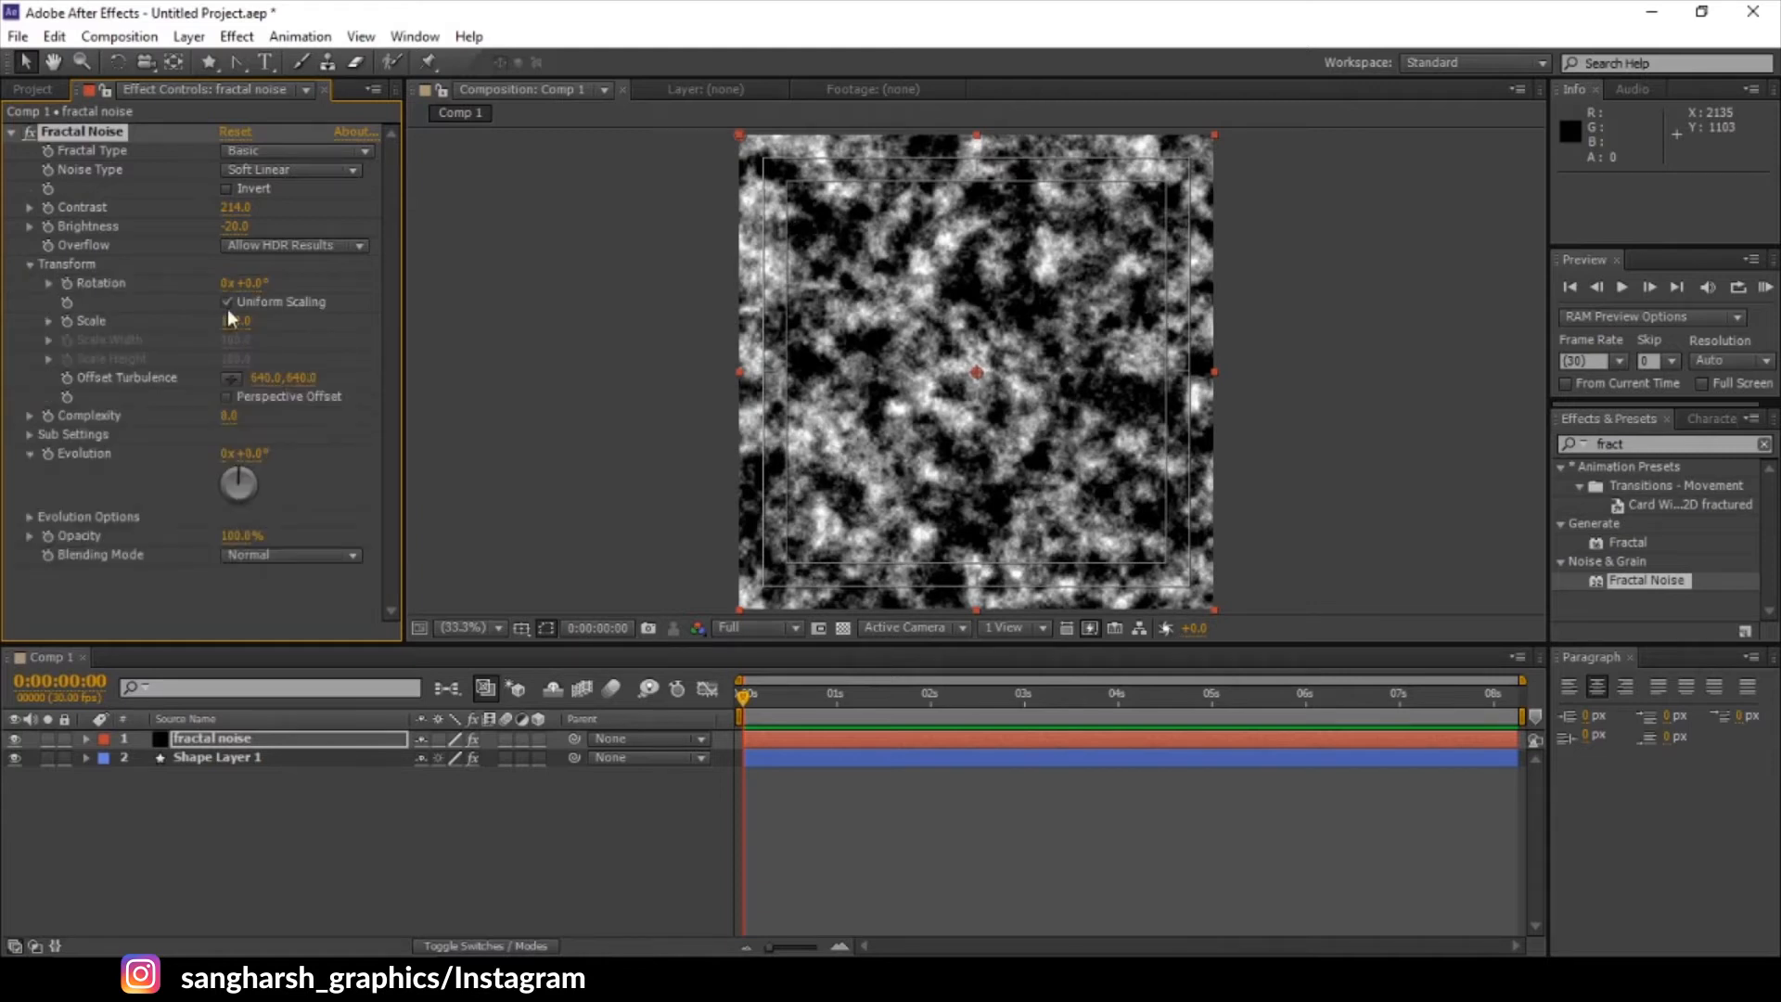
left_click_drag(236, 321, 395, 314)
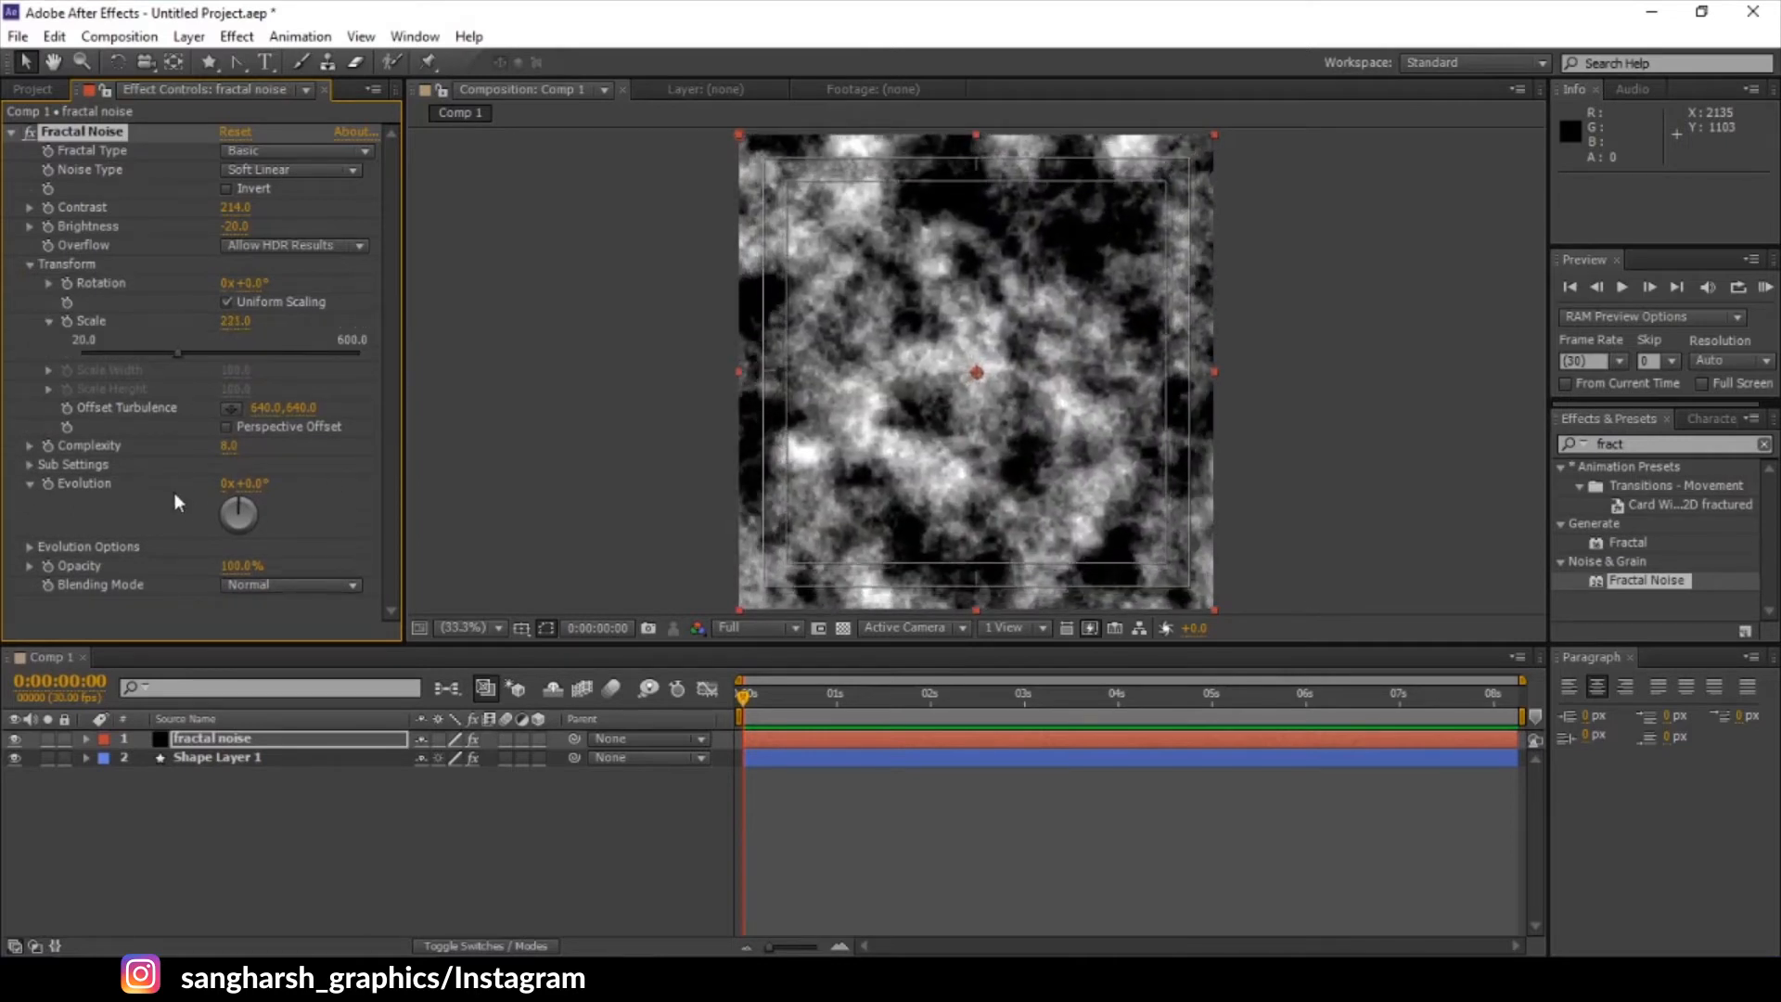
left_click(29, 465)
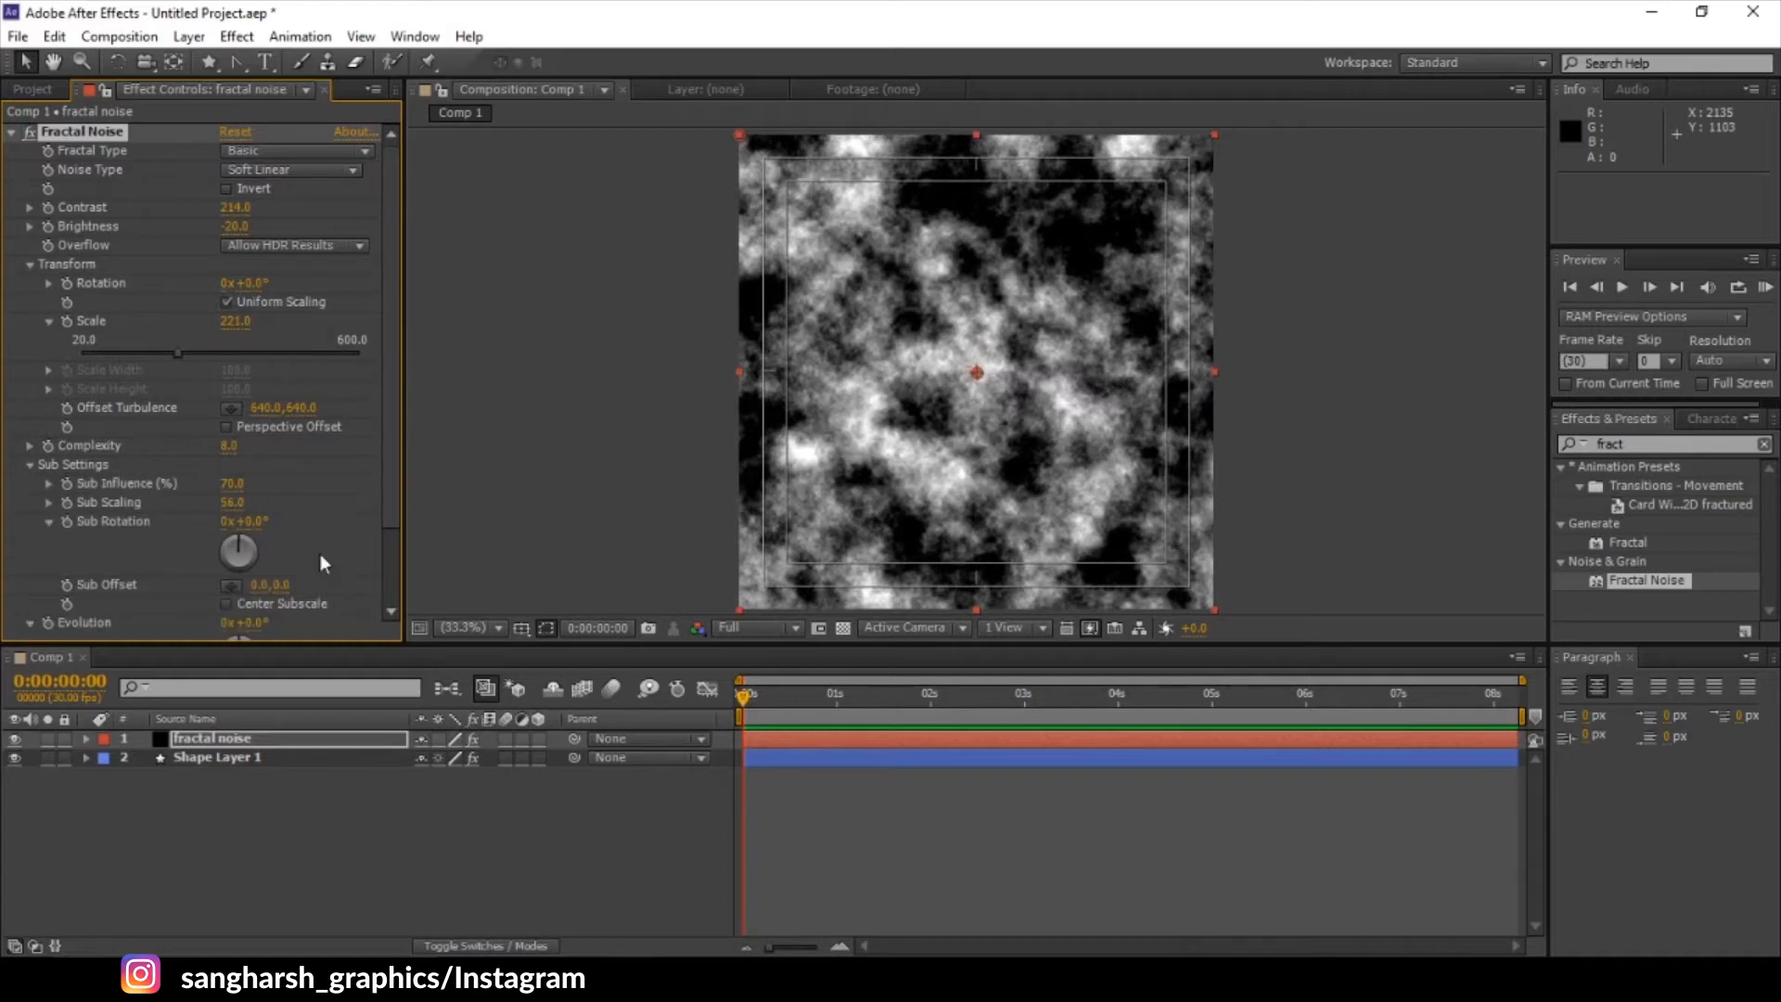
- Move the "fractal noise" layer below Shape Layer 1 and set its track matte to Alpha Matte "Shape Layer 1"
left_click_drag(208, 738, 204, 768)
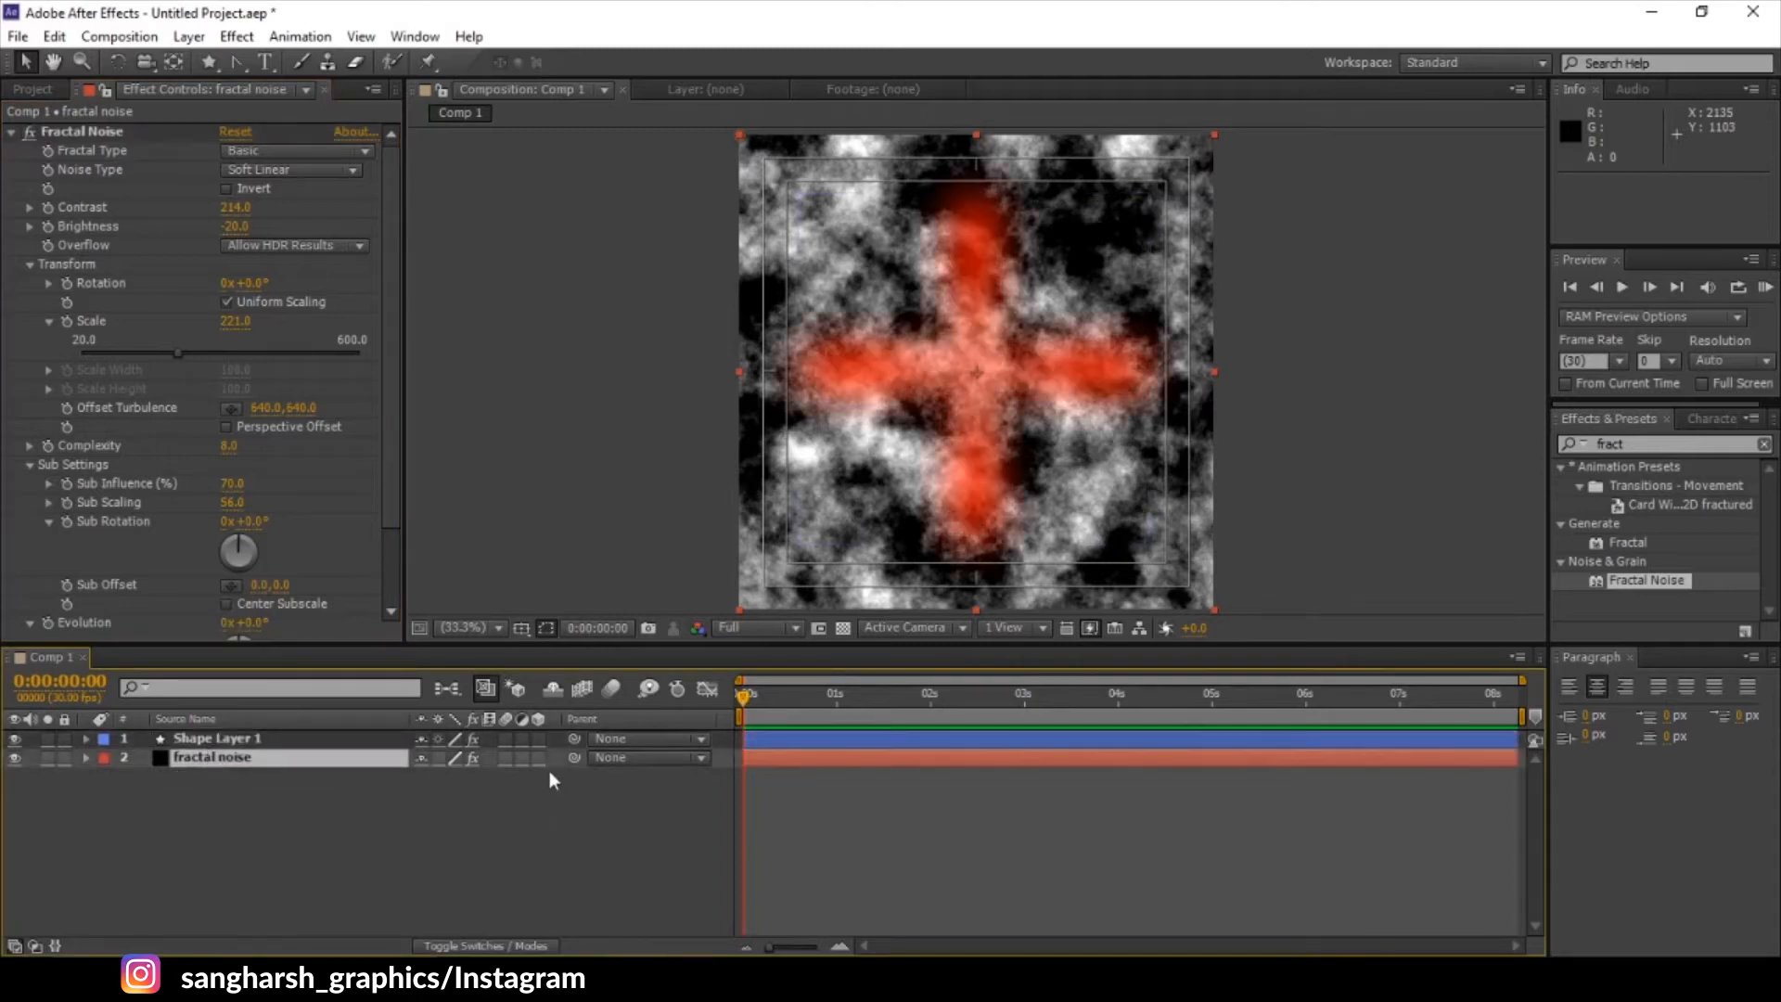
left_click(522, 946)
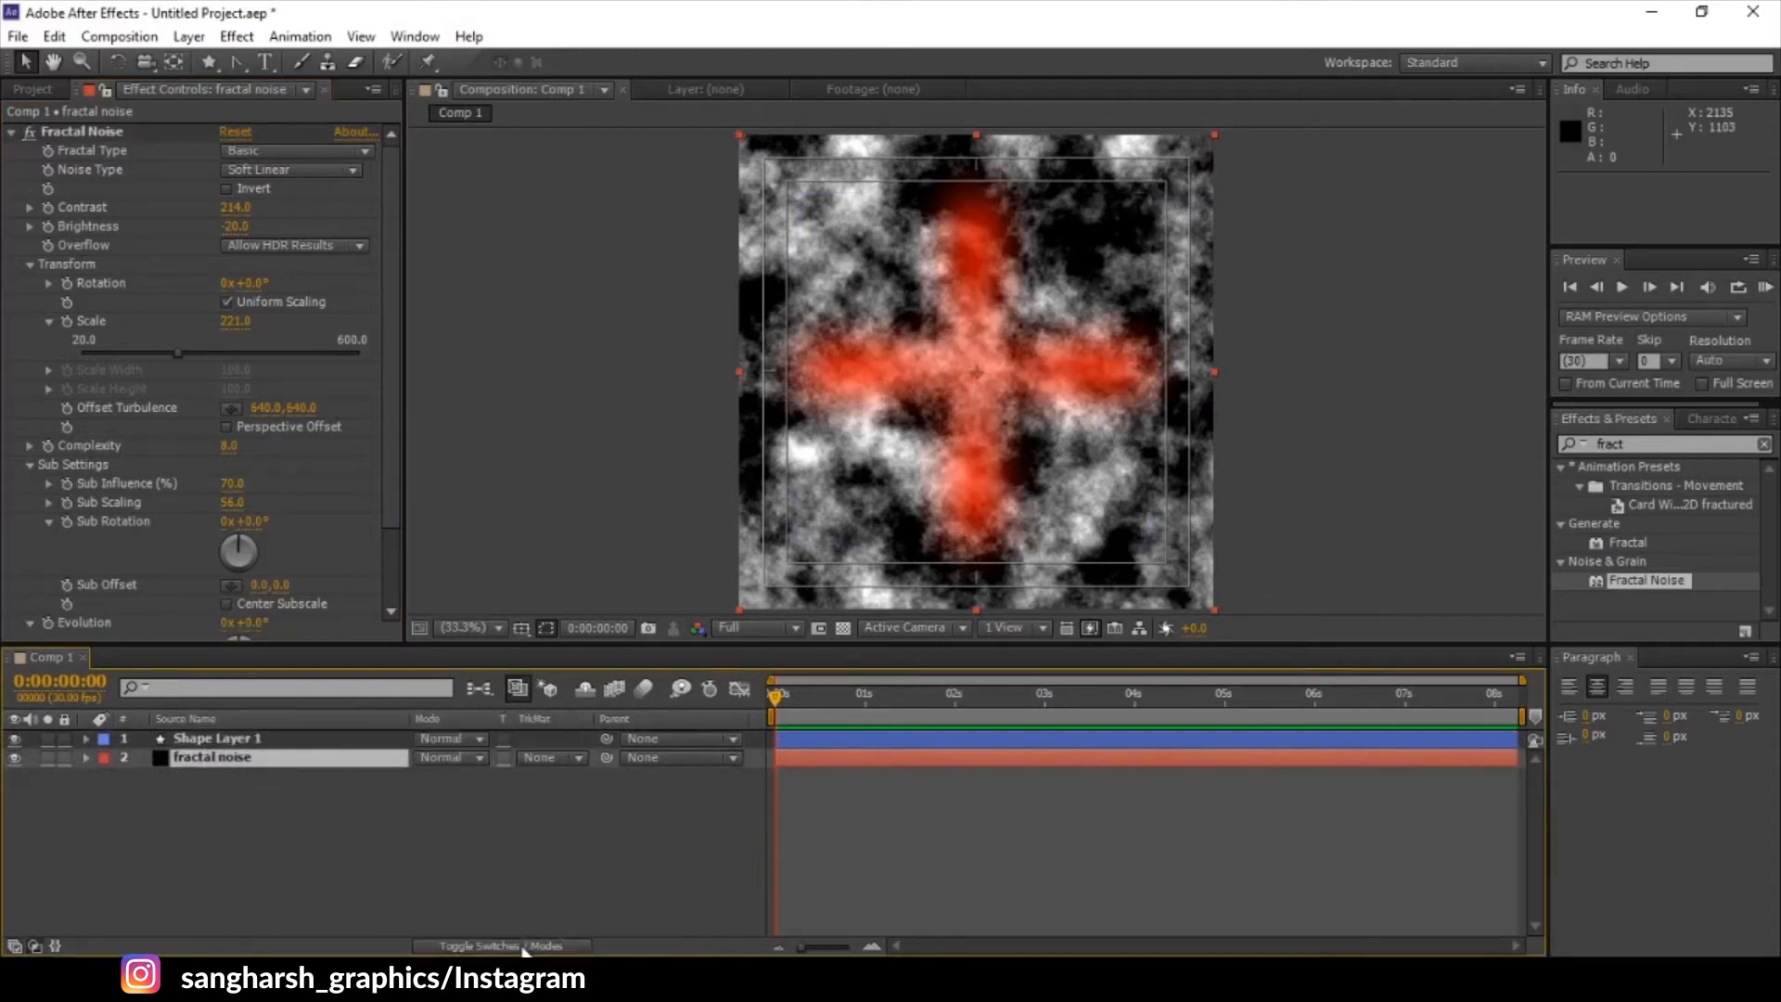
left_click(553, 759)
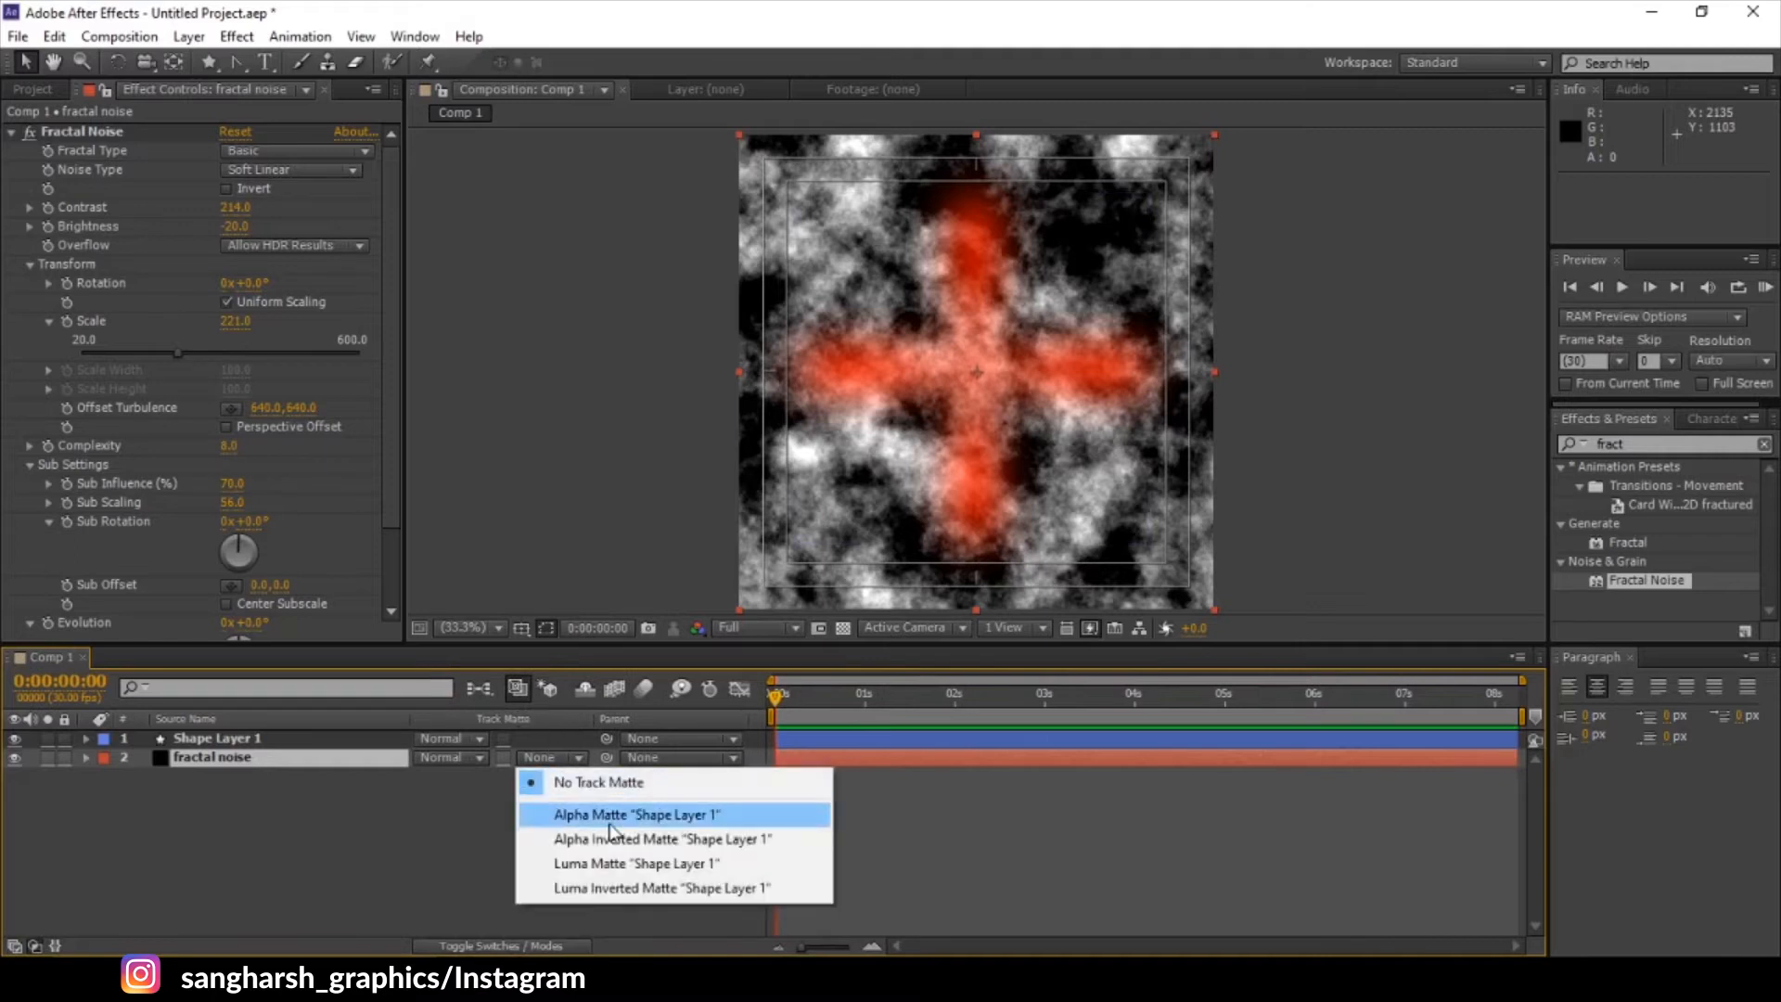
left_click(575, 814)
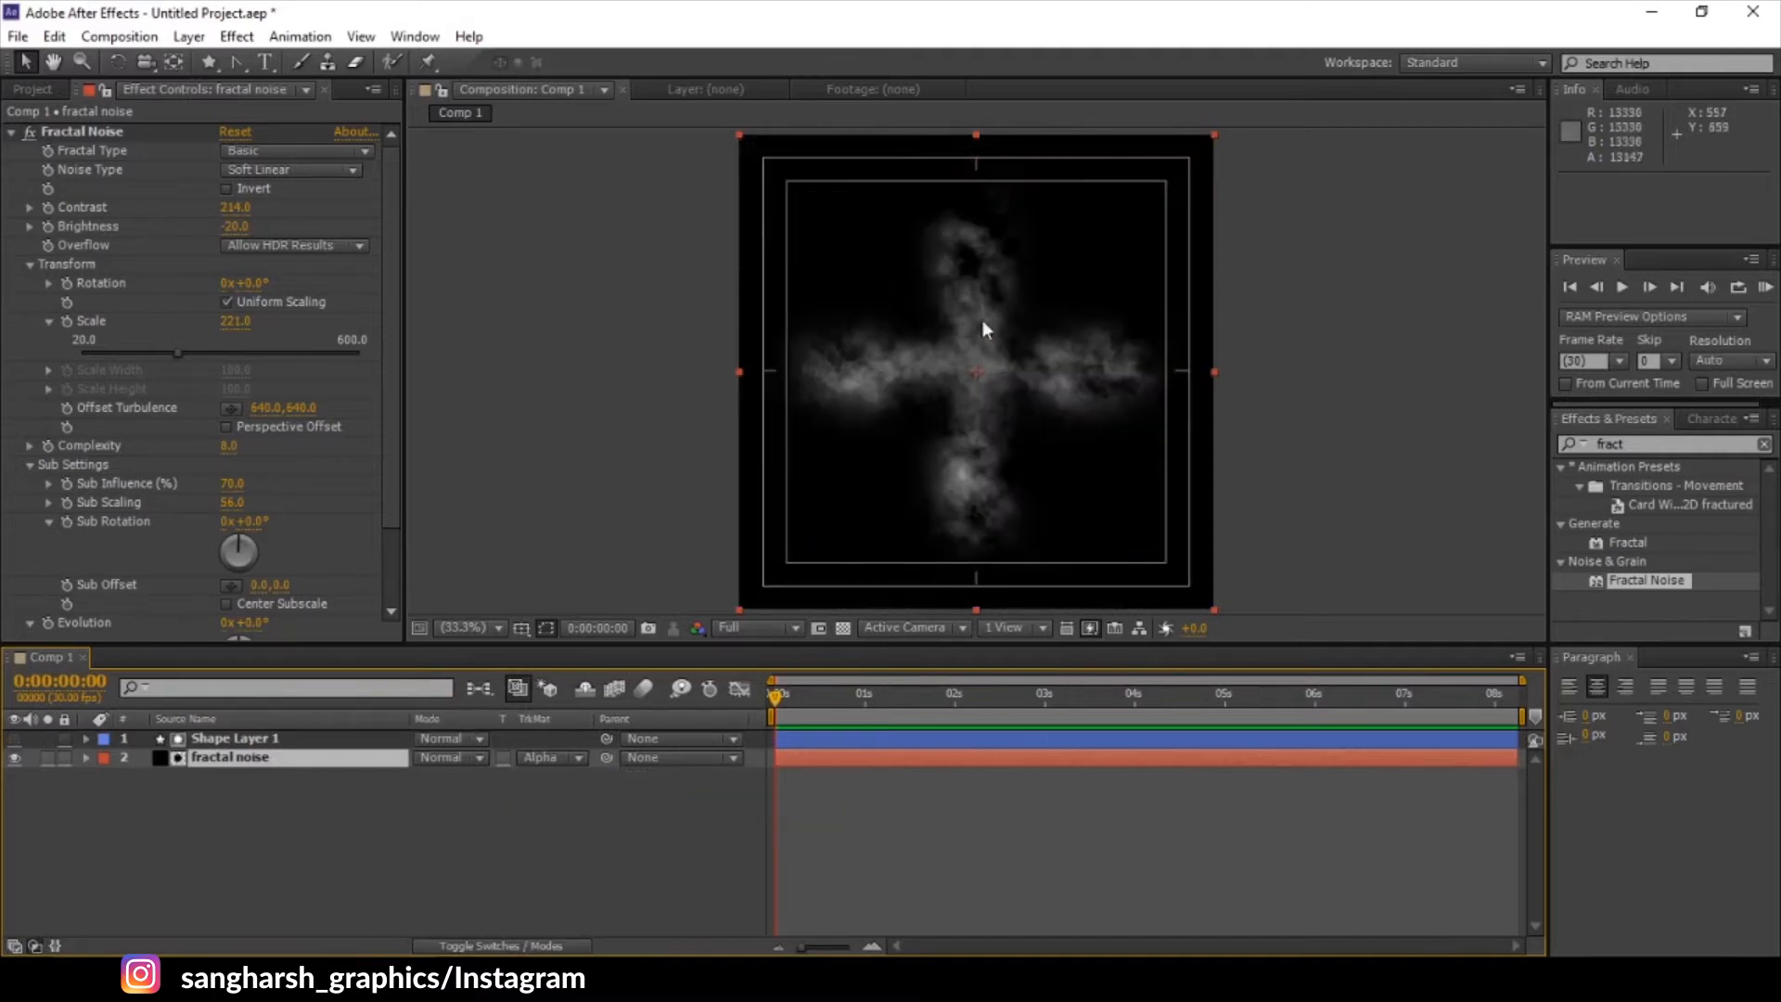
- Add an adjustment layer above the other layers and rename it "twirl"
right_click(358, 811)
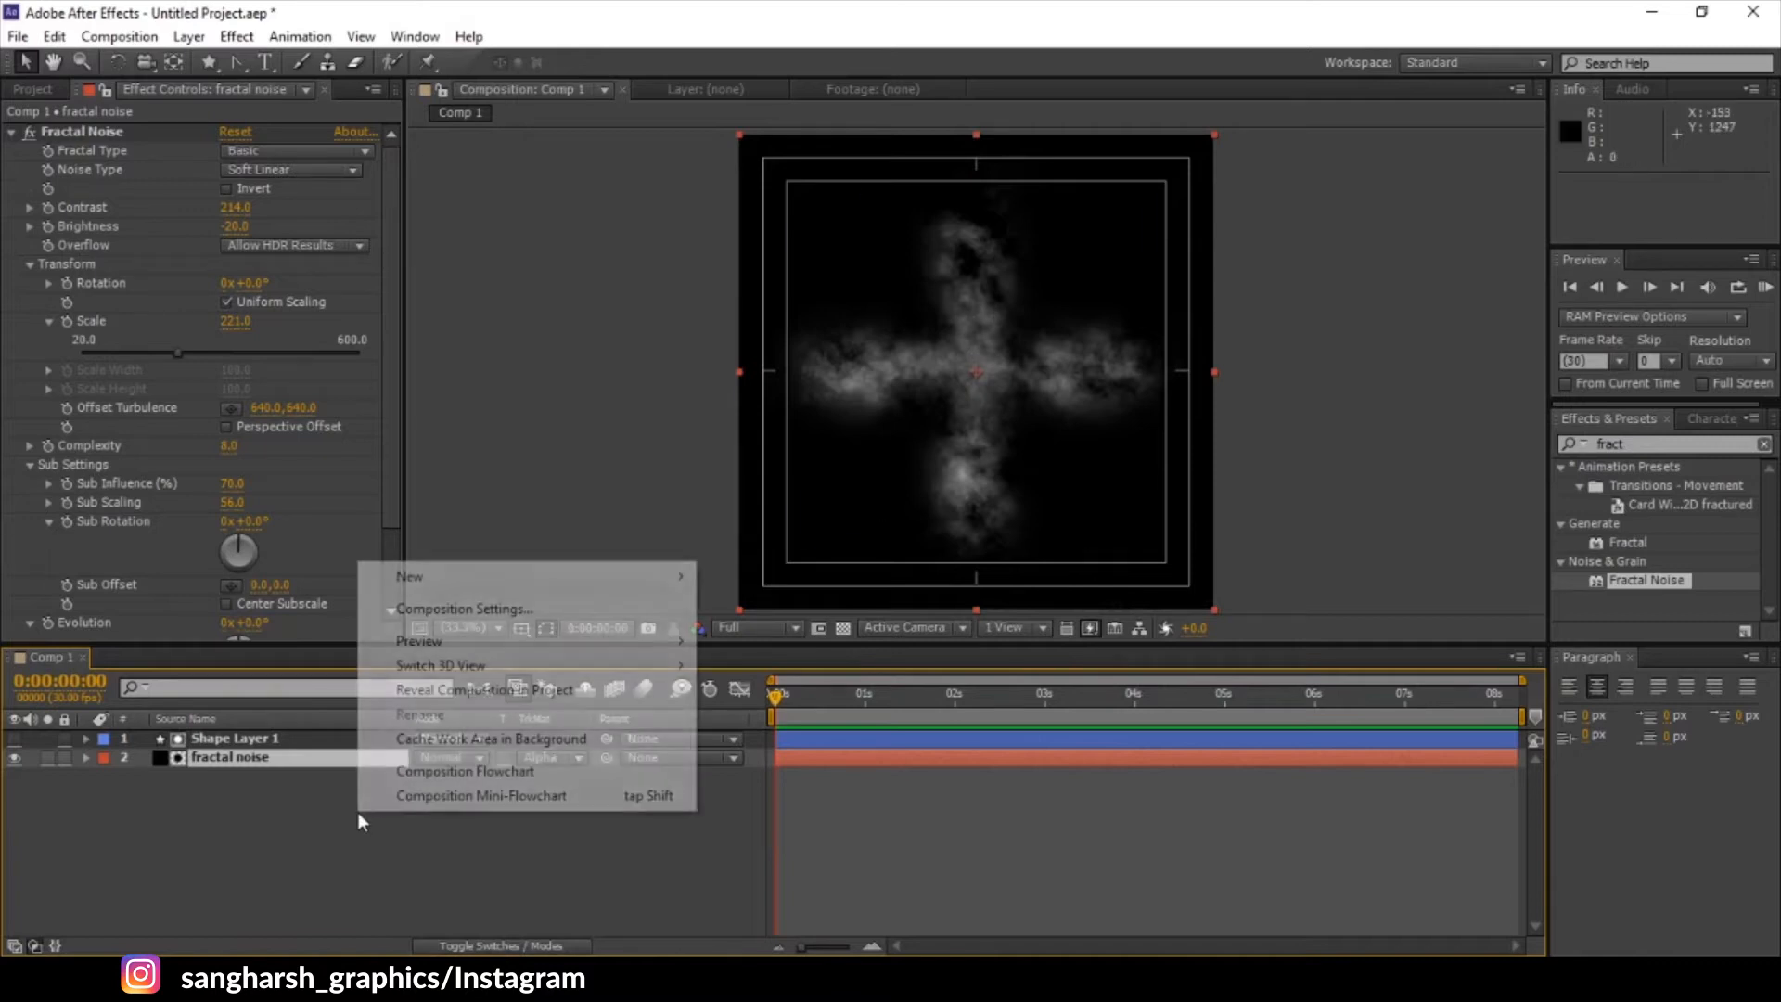
mouse_move(468, 580)
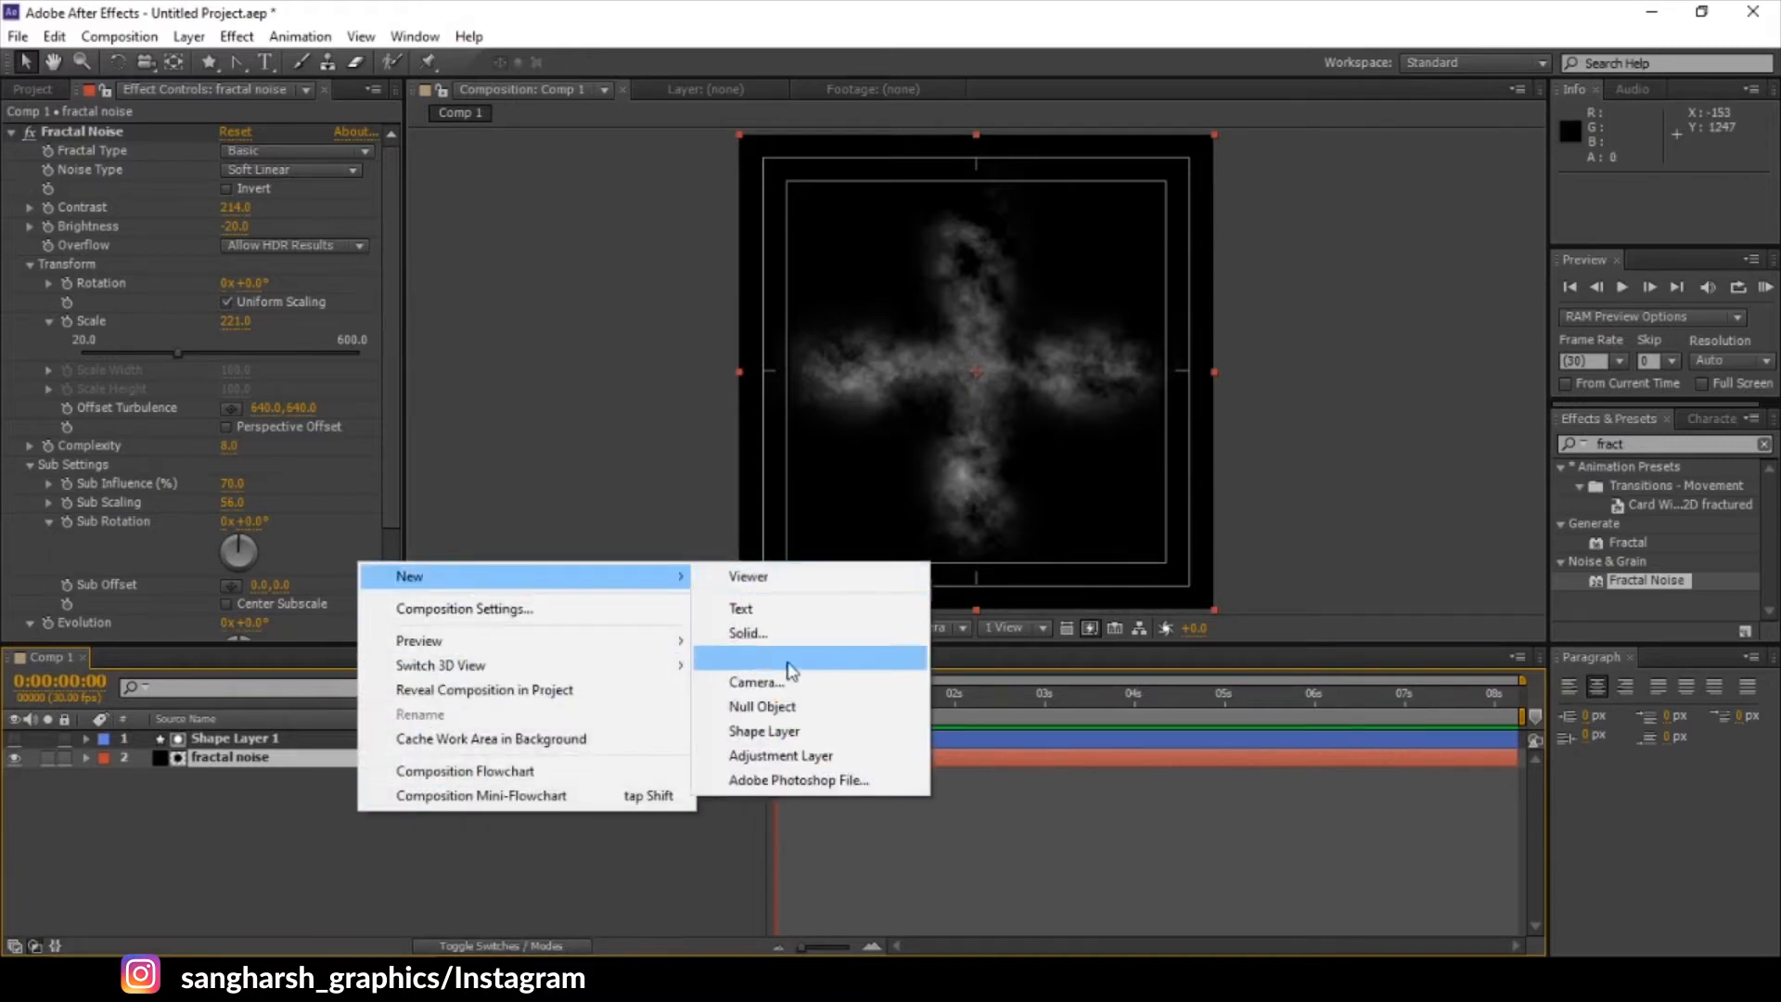
left_click(781, 755)
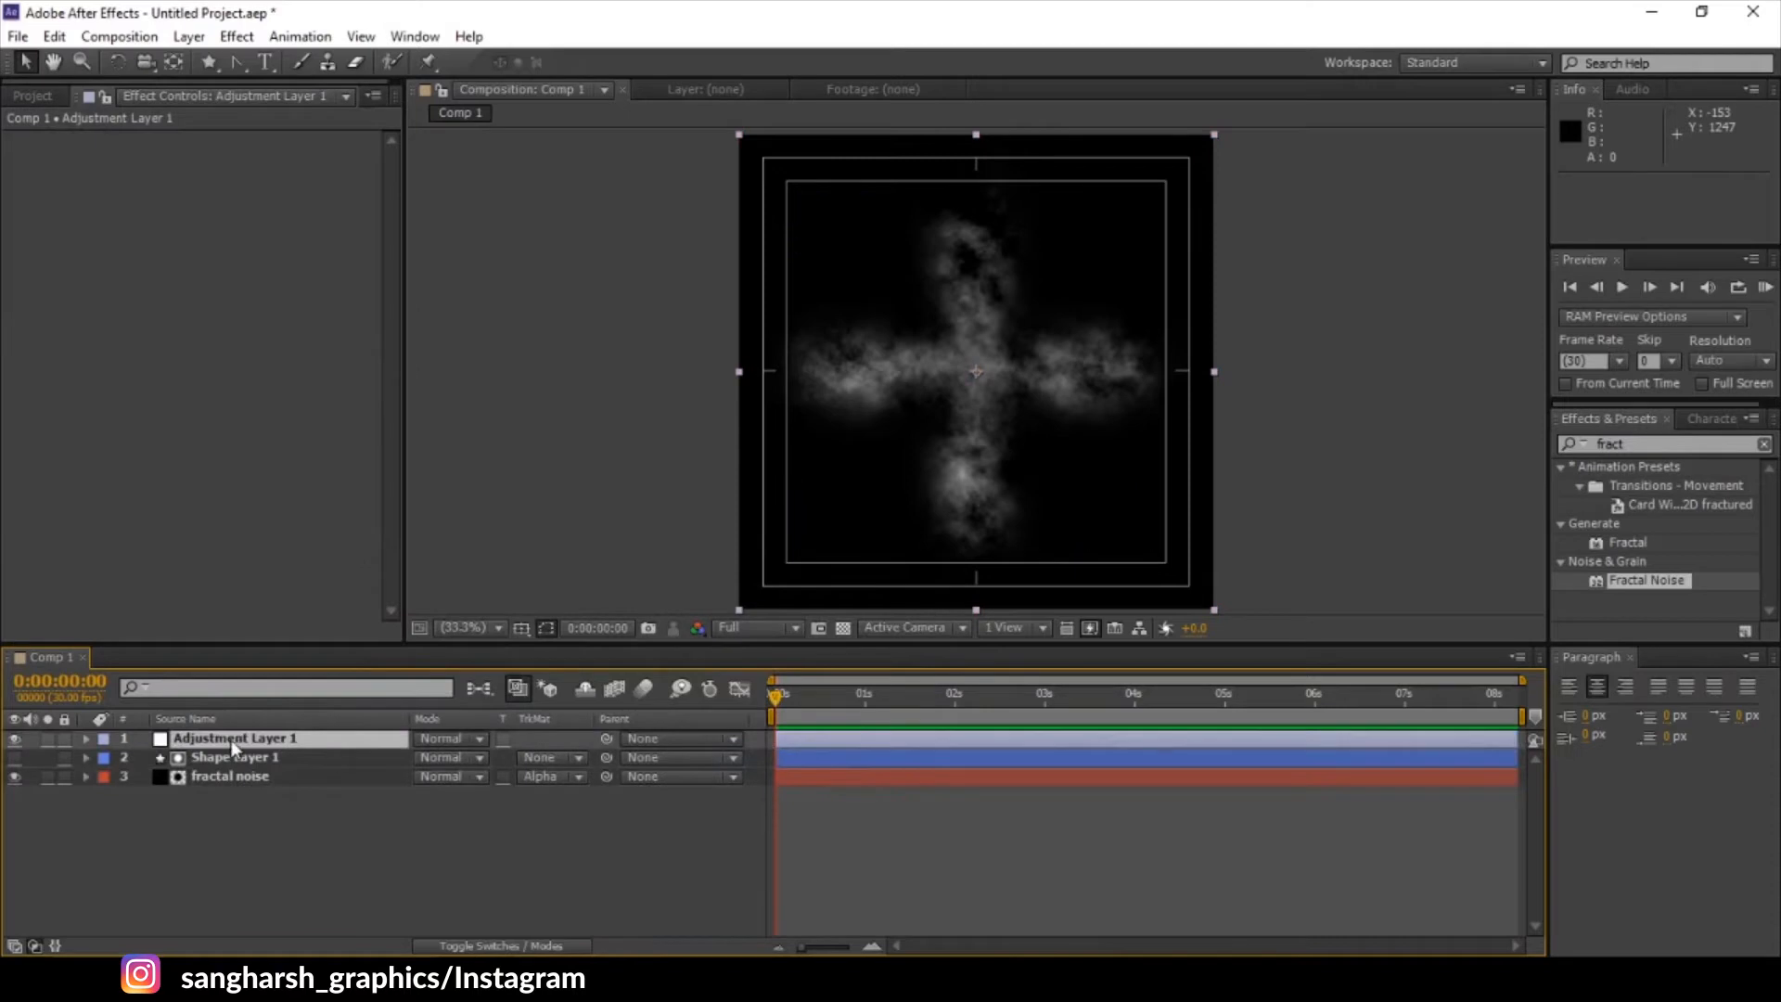
right_click(232, 739)
left_click(279, 939)
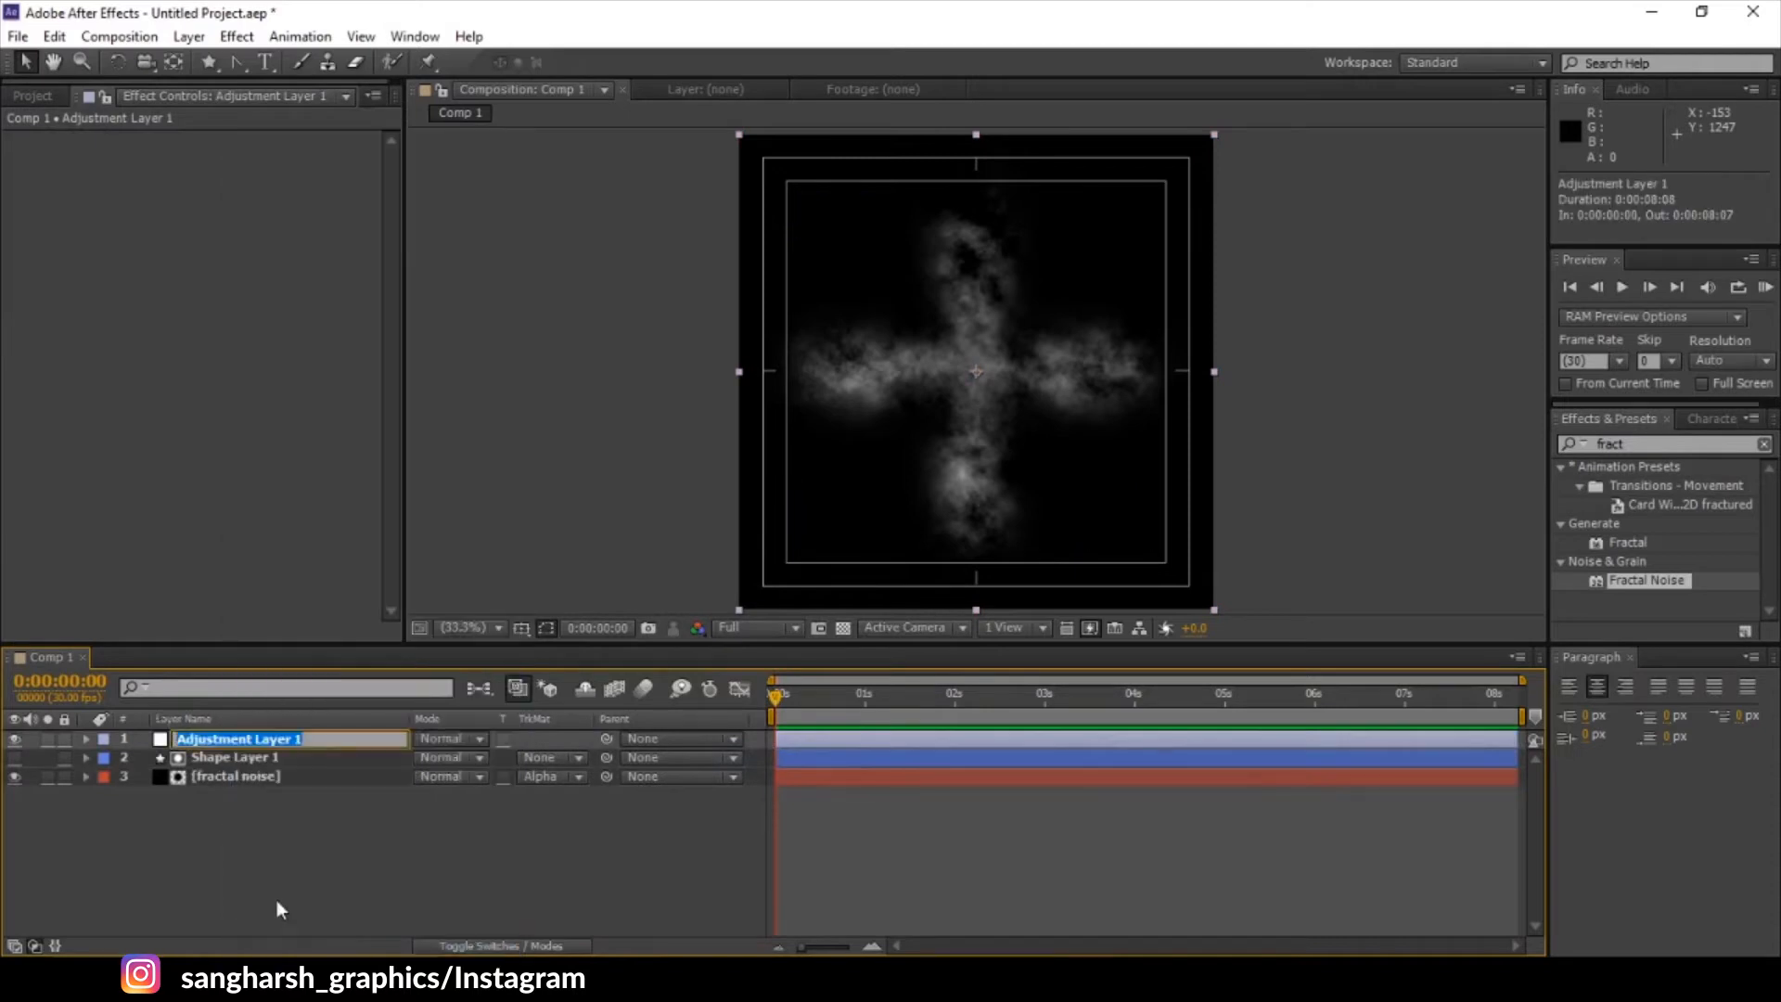
type("twirl")
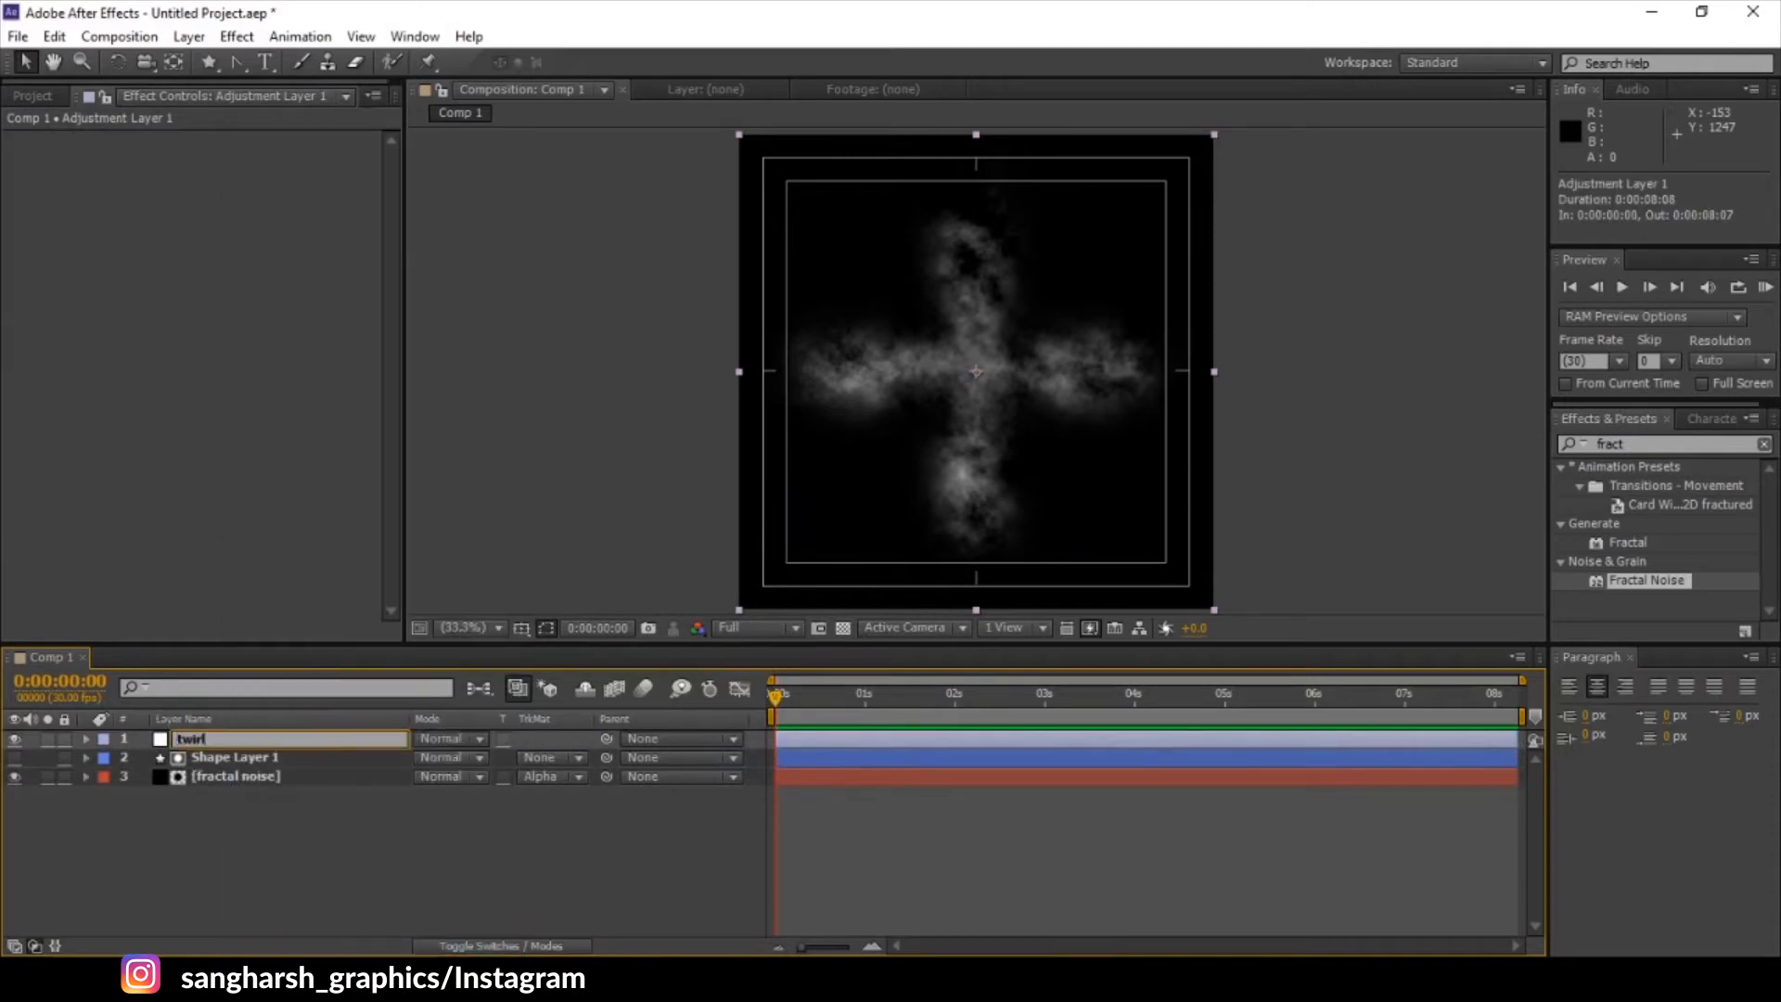
left_click(636, 881)
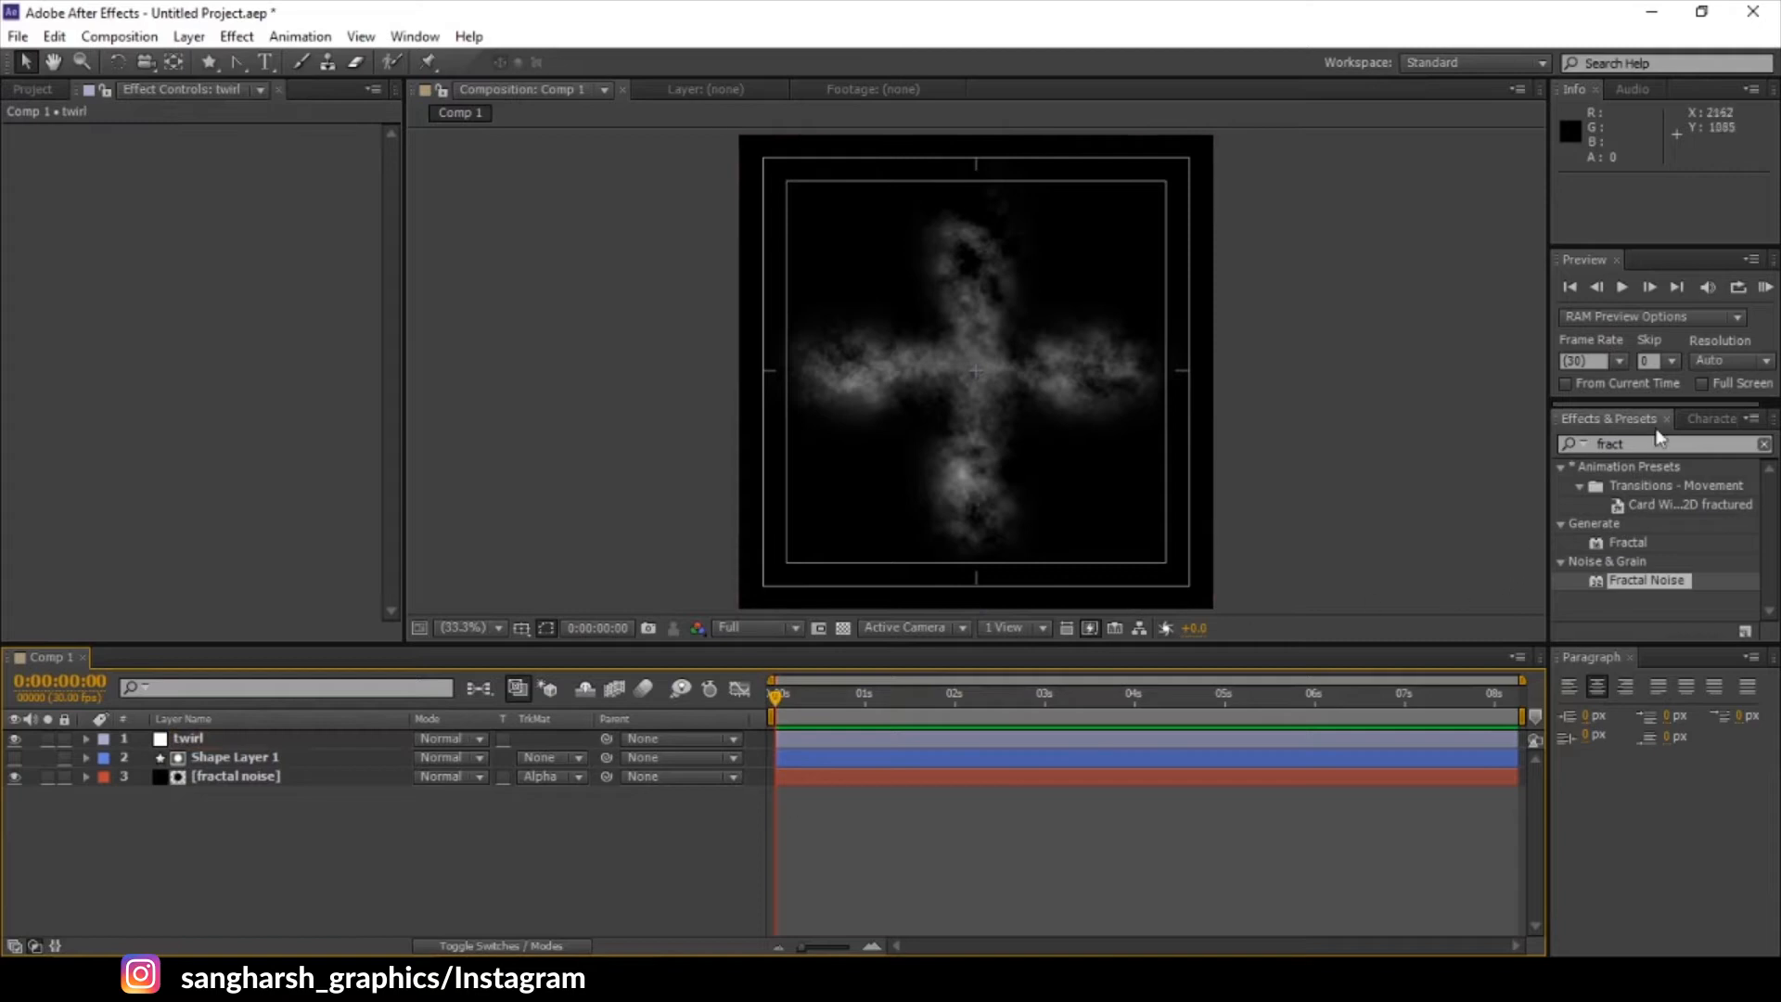
- Find the Twirl distortion effect and apply it to the "twirl" adjustment layer
left_click(1575, 443)
left_click(1675, 447)
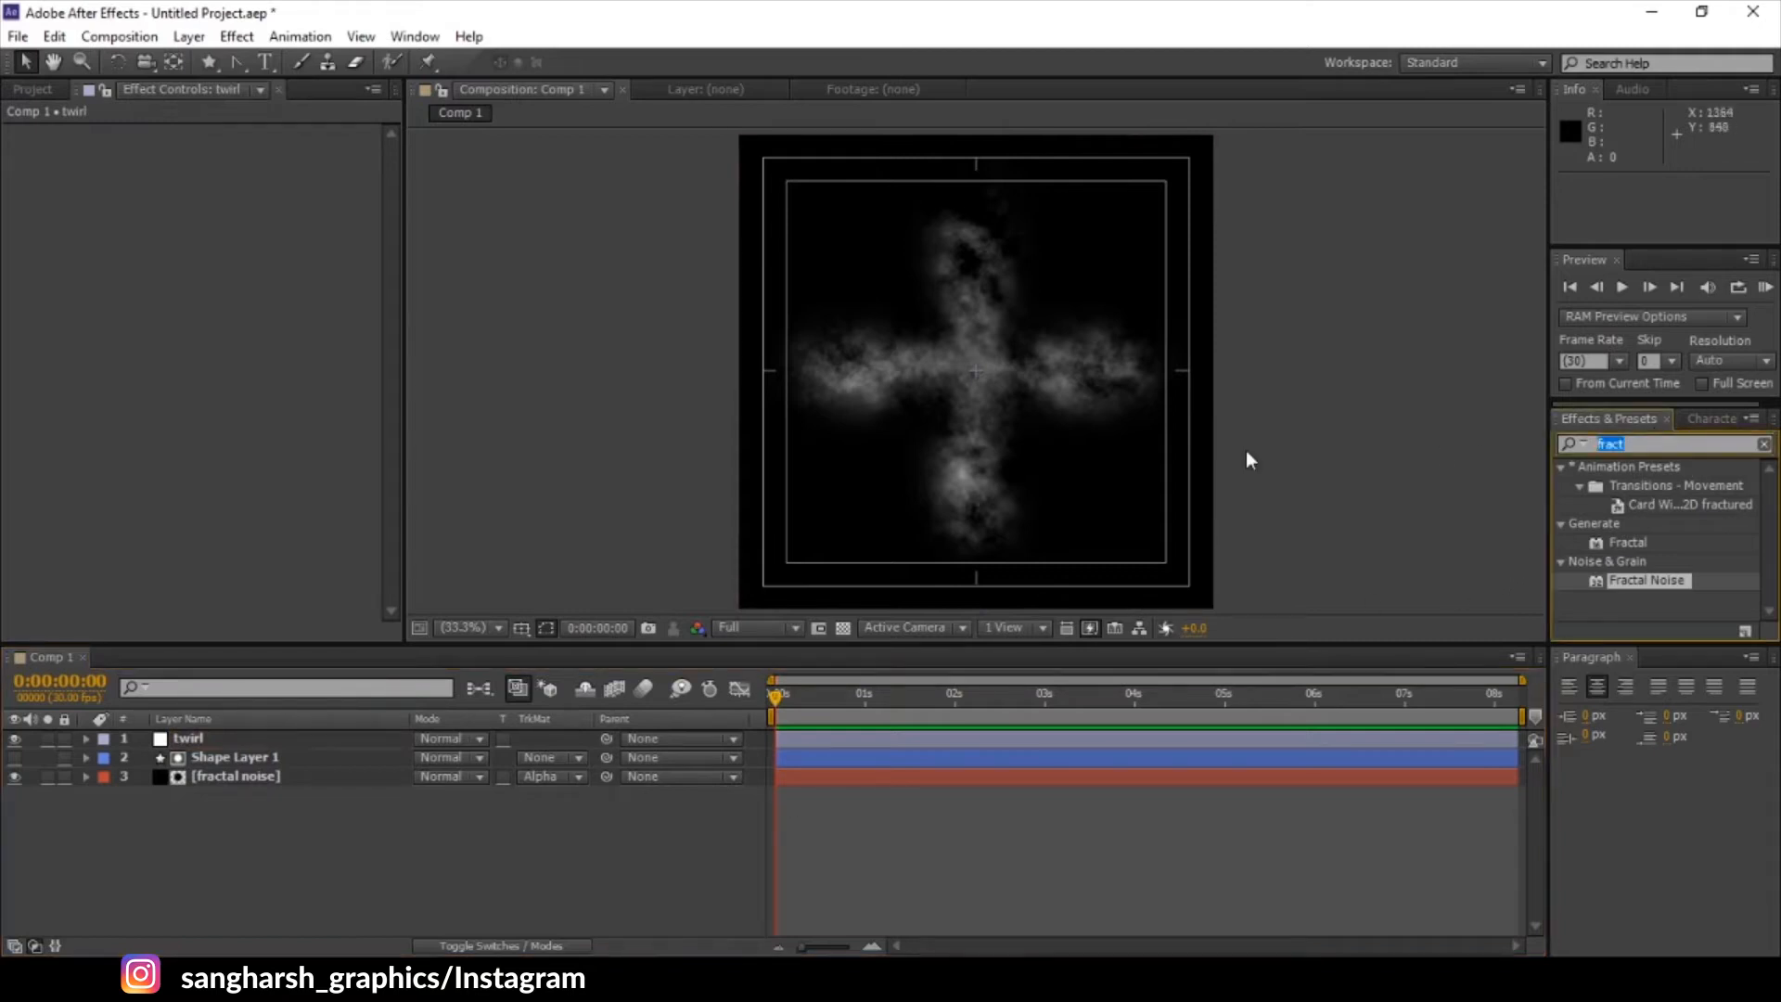
type("twirl")
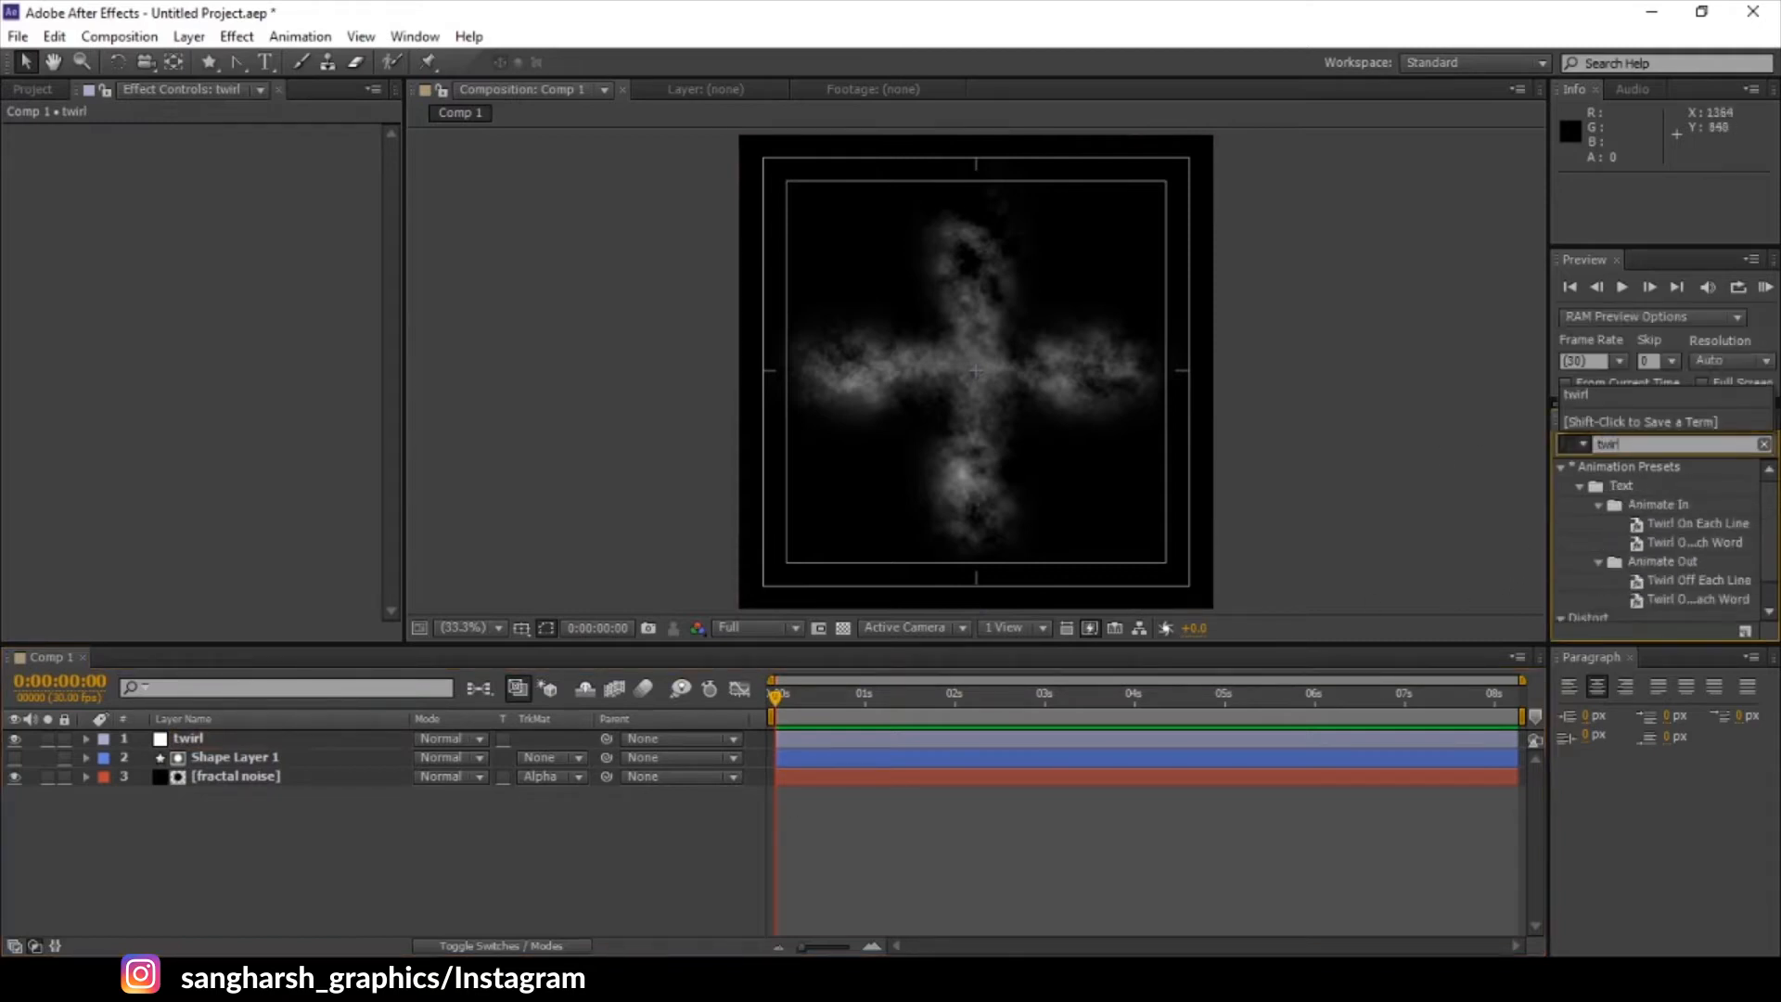
scroll(1679, 524, "down", 1)
left_click_drag(1634, 609, 199, 739)
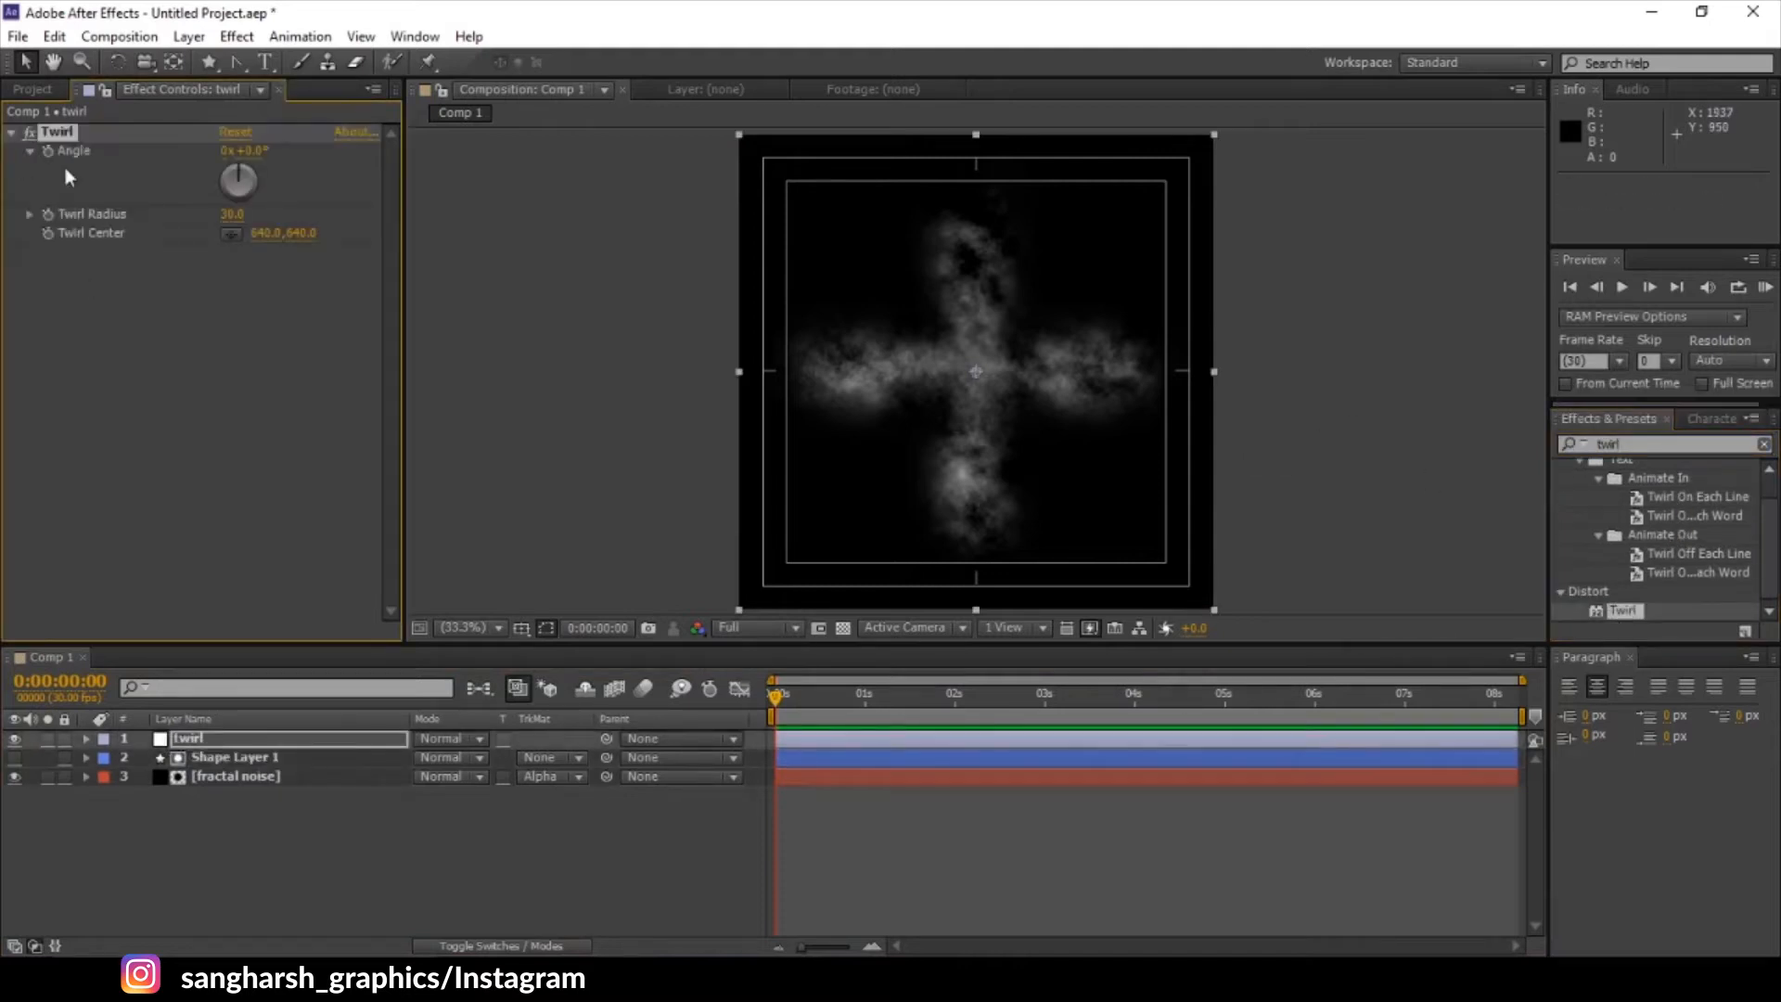
- Set the Twirl effect's angle to 270° and its twirl radius to 37
left_click_drag(253, 150, 360, 193)
left_click(252, 150)
type("270")
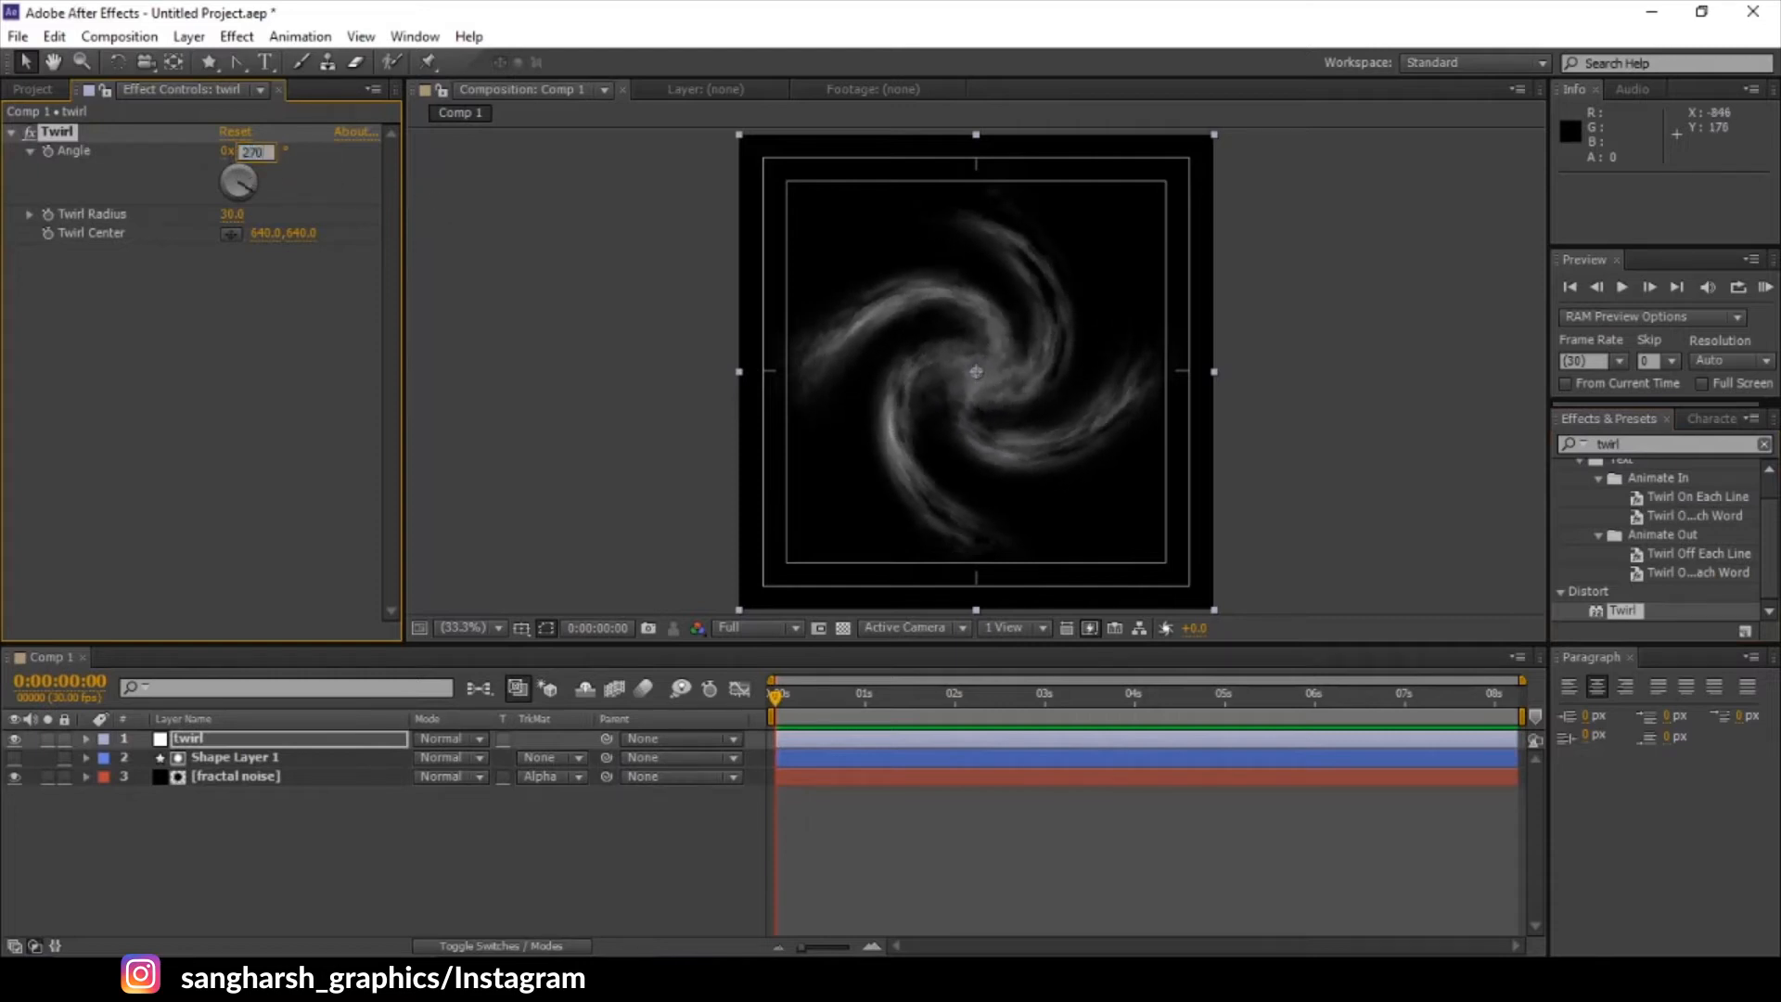
key("Return")
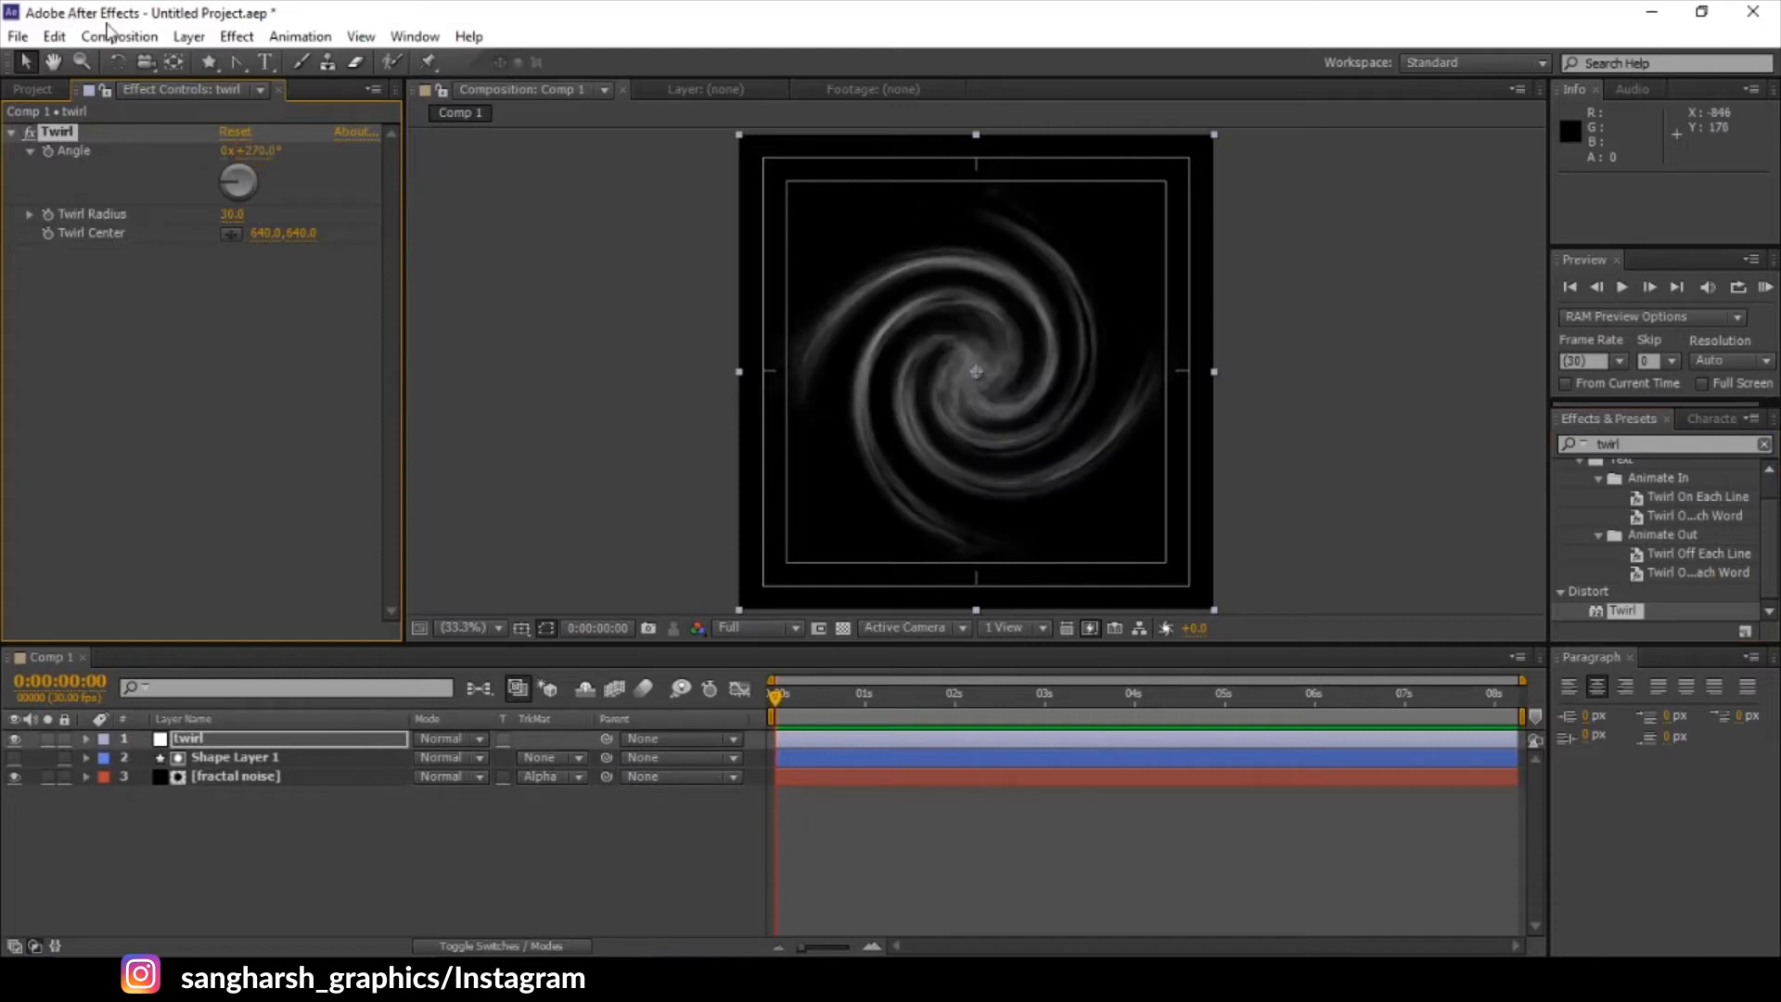
left_click_drag(230, 215, 249, 214)
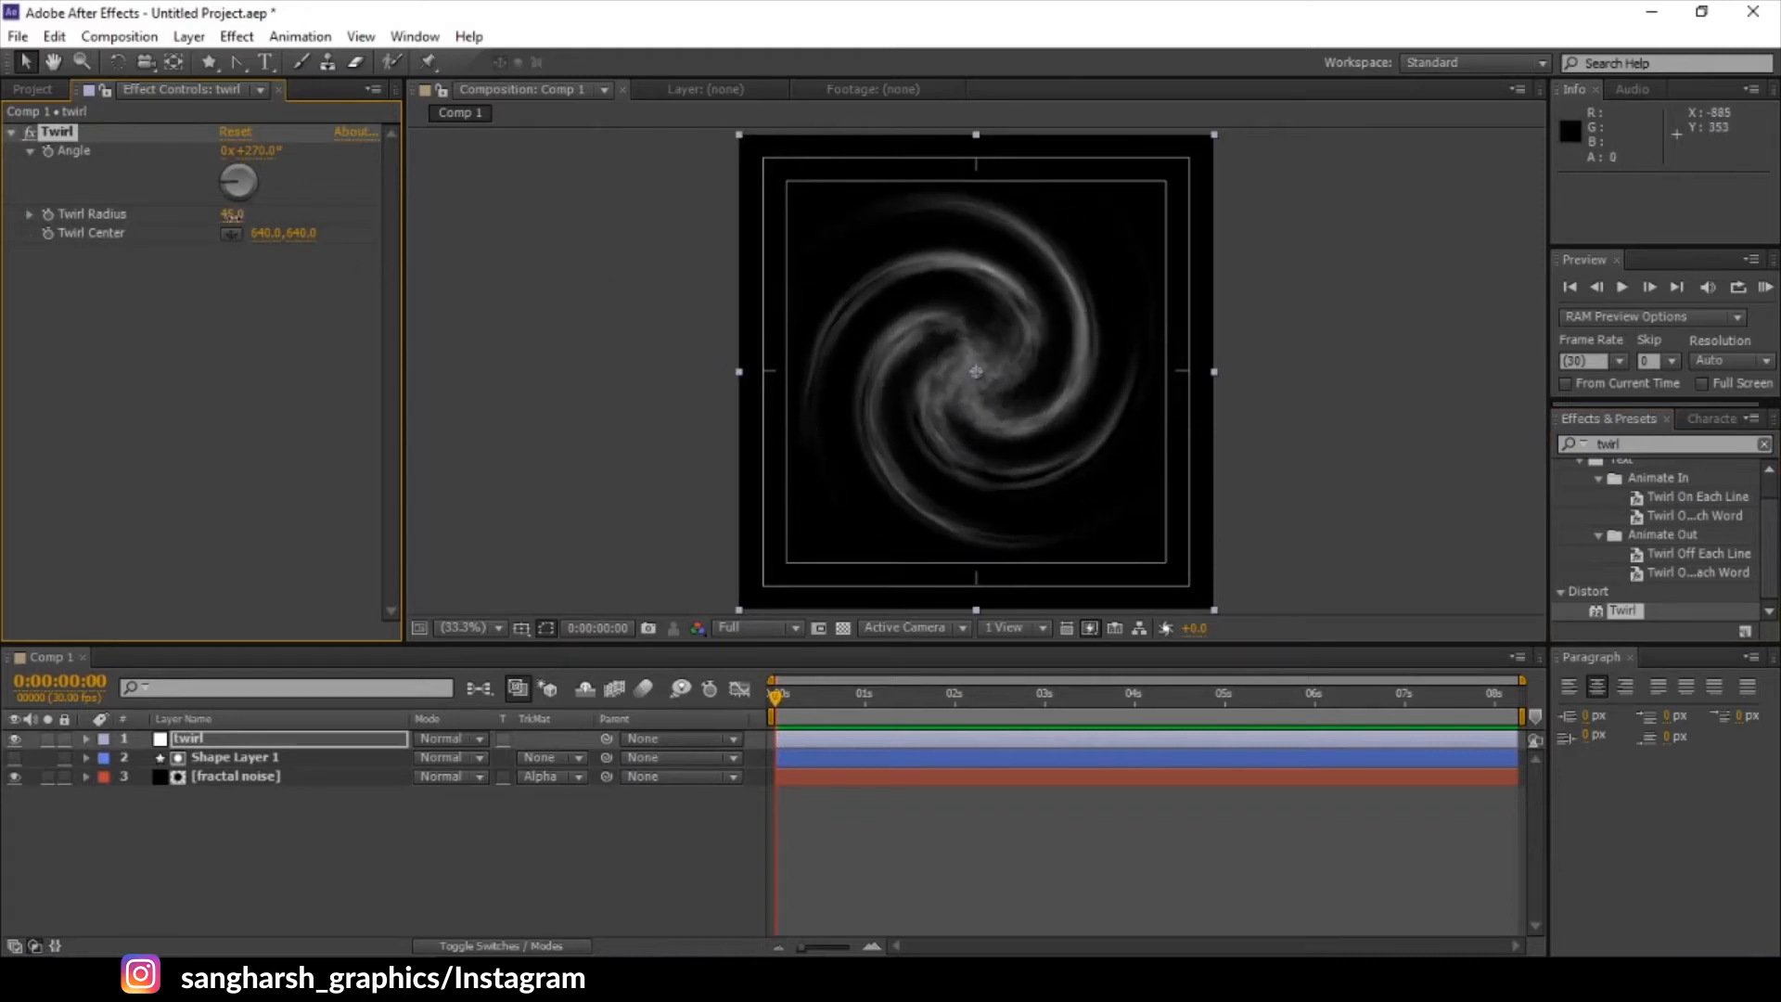
mouse_move(233, 214)
left_mouse_down()
mouse_move(190, 230)
mouse_move(239, 235)
mouse_move(232, 214)
left_mouse_up()
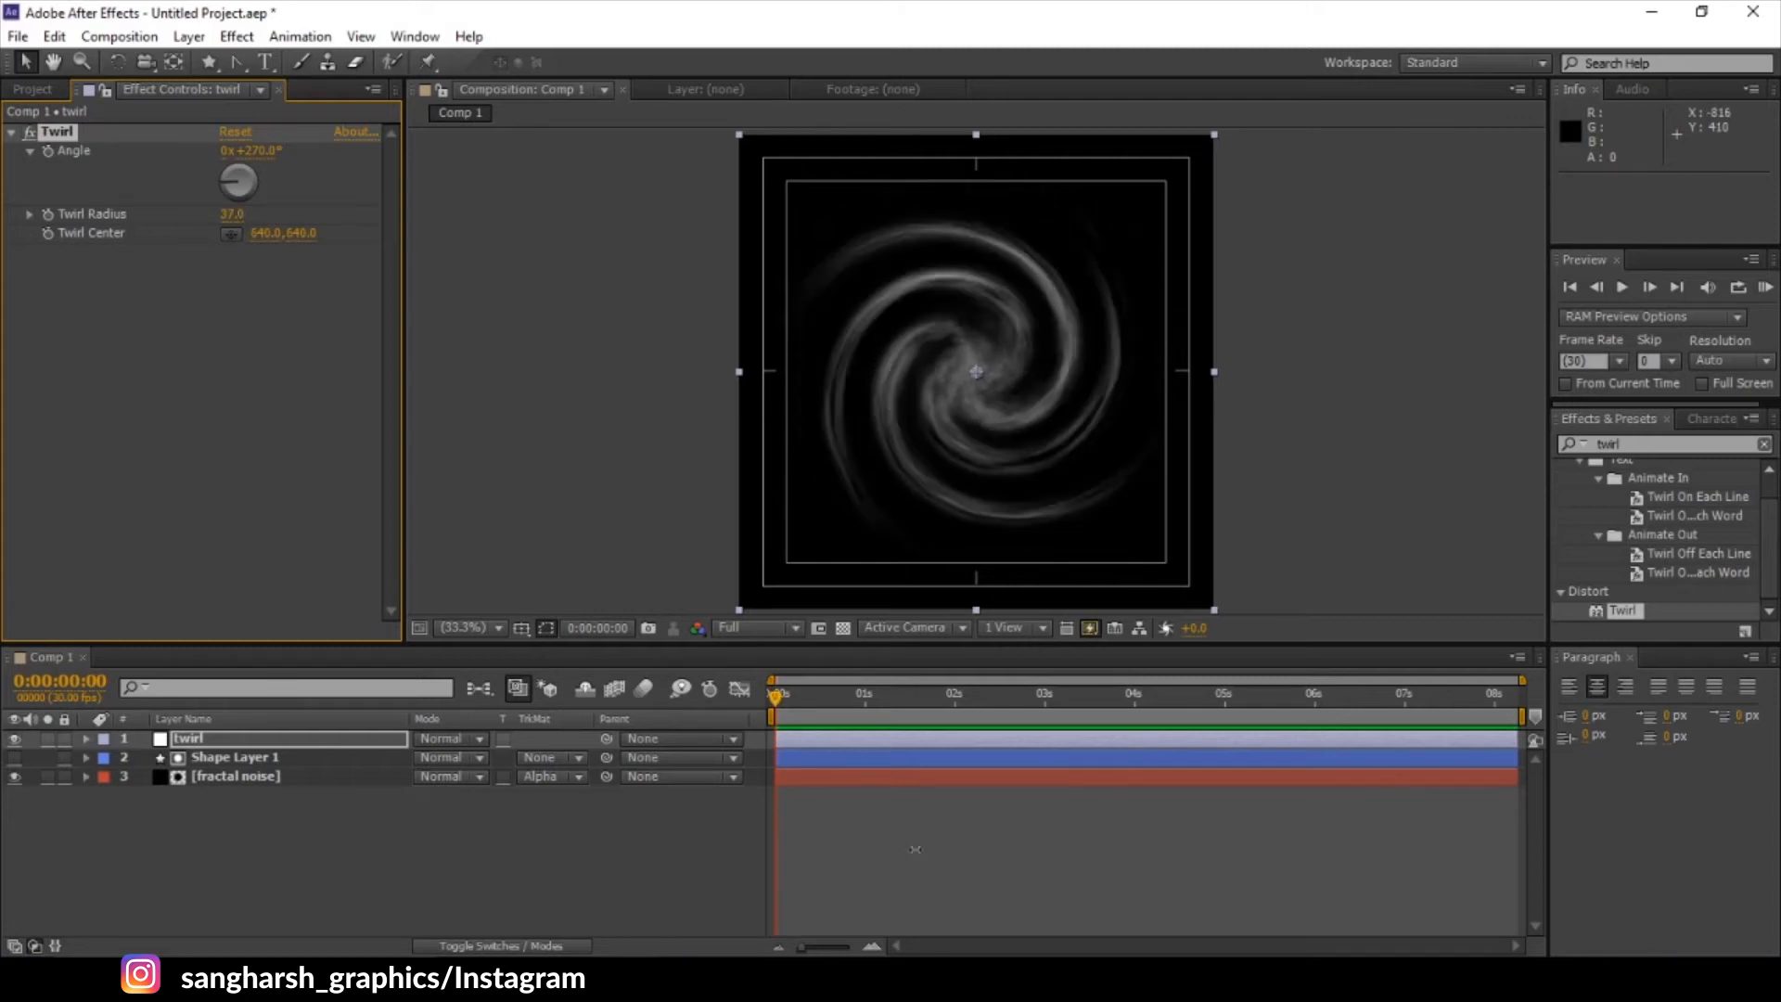
- Draw a rectangular mask about 1590 × 460 px across the middle of the "fractal noise" layer, redoing the first attempt
left_click(264, 781)
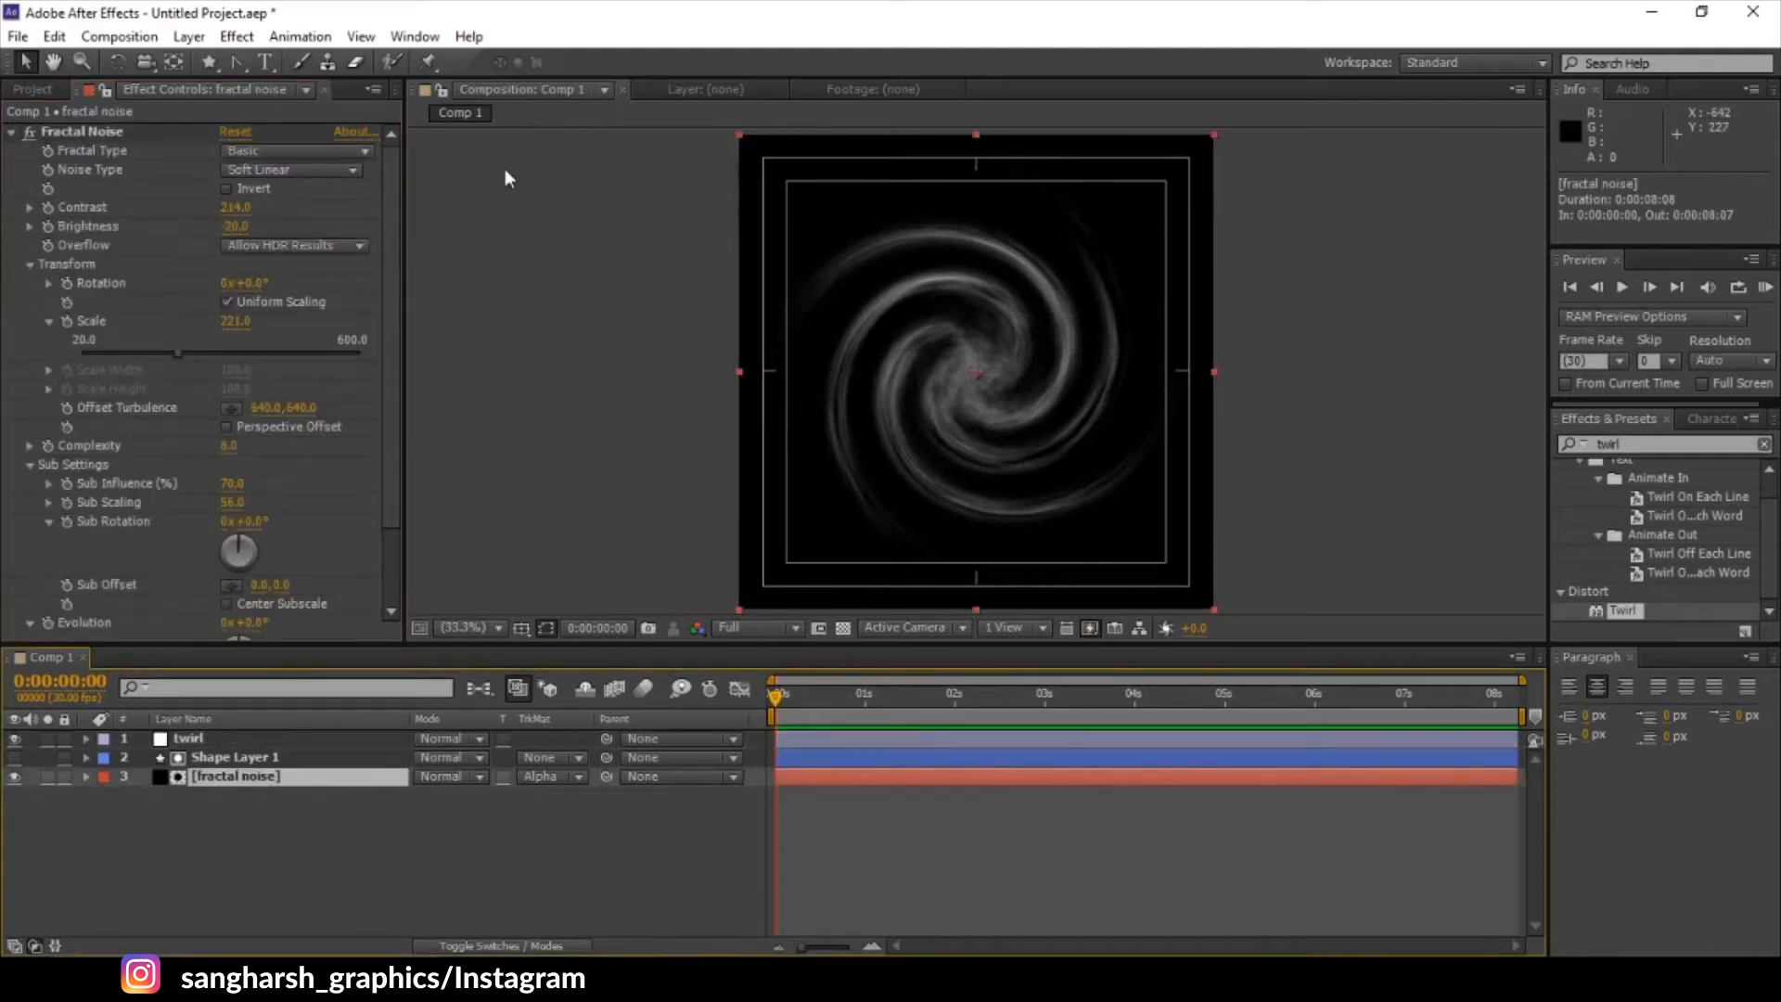
left_click_drag(219, 59, 292, 65)
left_click_drag(706, 283, 1204, 476)
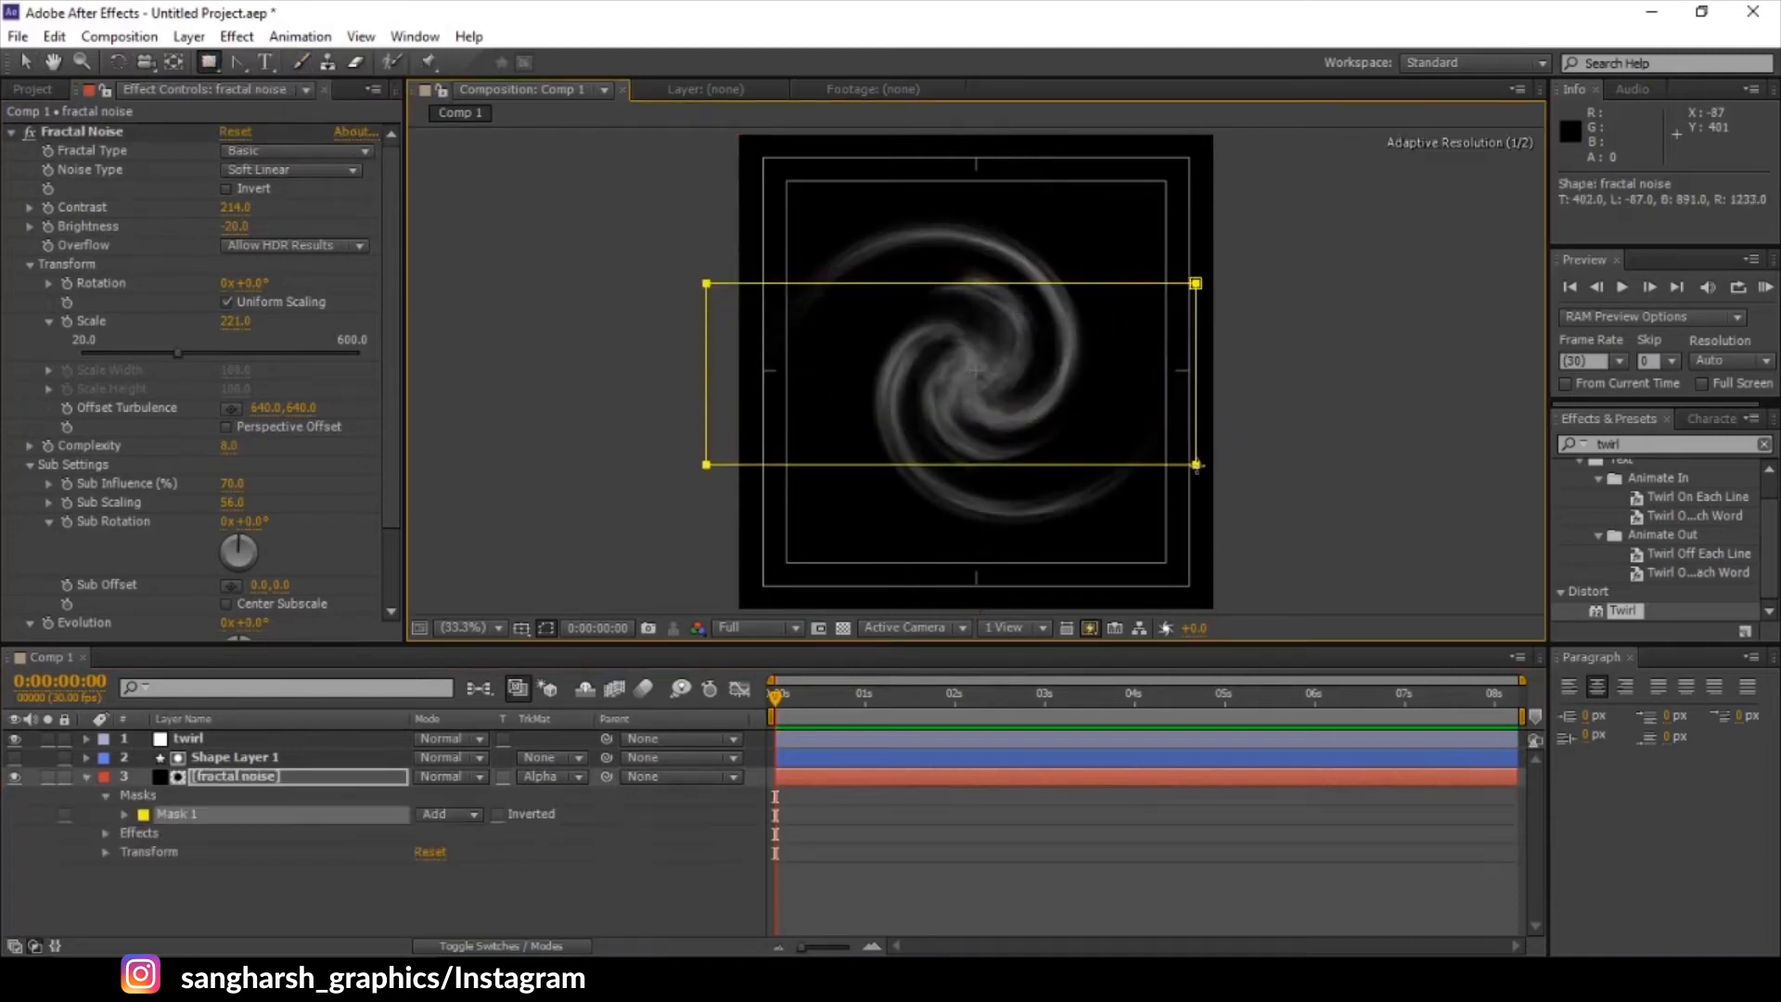
key("ctrl+z")
left_click_drag(701, 297, 1288, 468)
- Set the feather of the "fractal noise" layer's first mask to 63 pixels
left_click(124, 815)
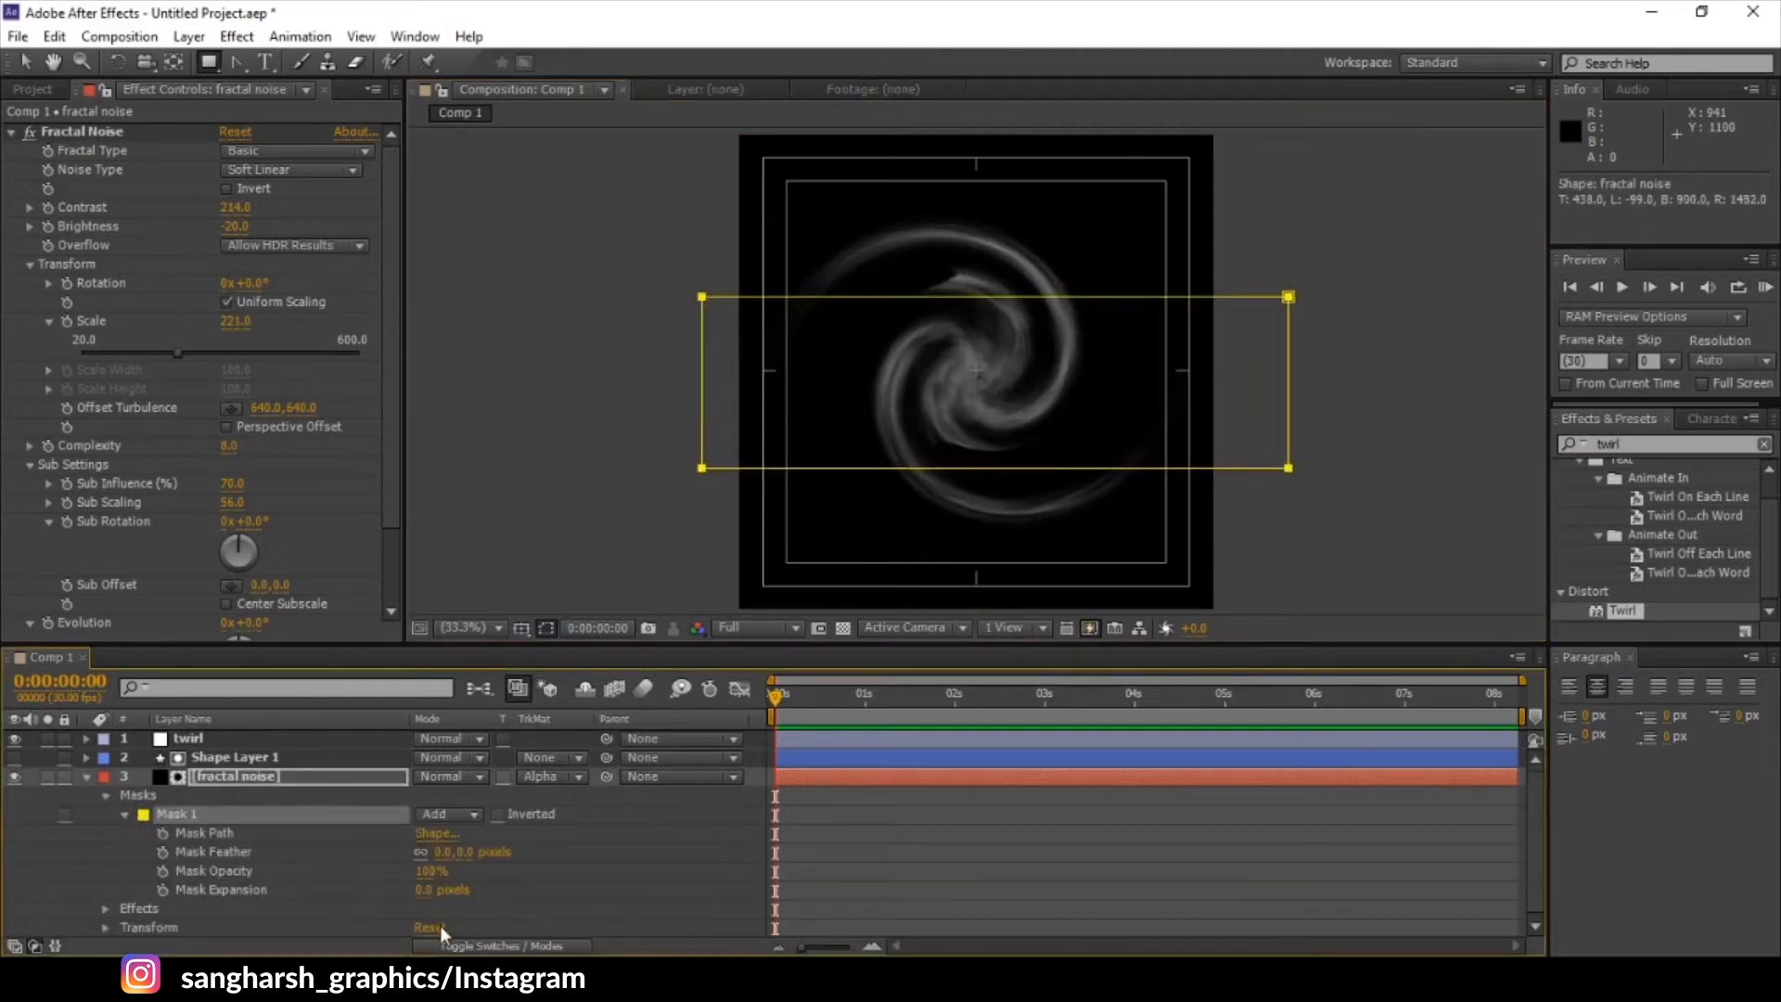
left_click_drag(467, 853, 545, 860)
left_click_drag(538, 862, 460, 863)
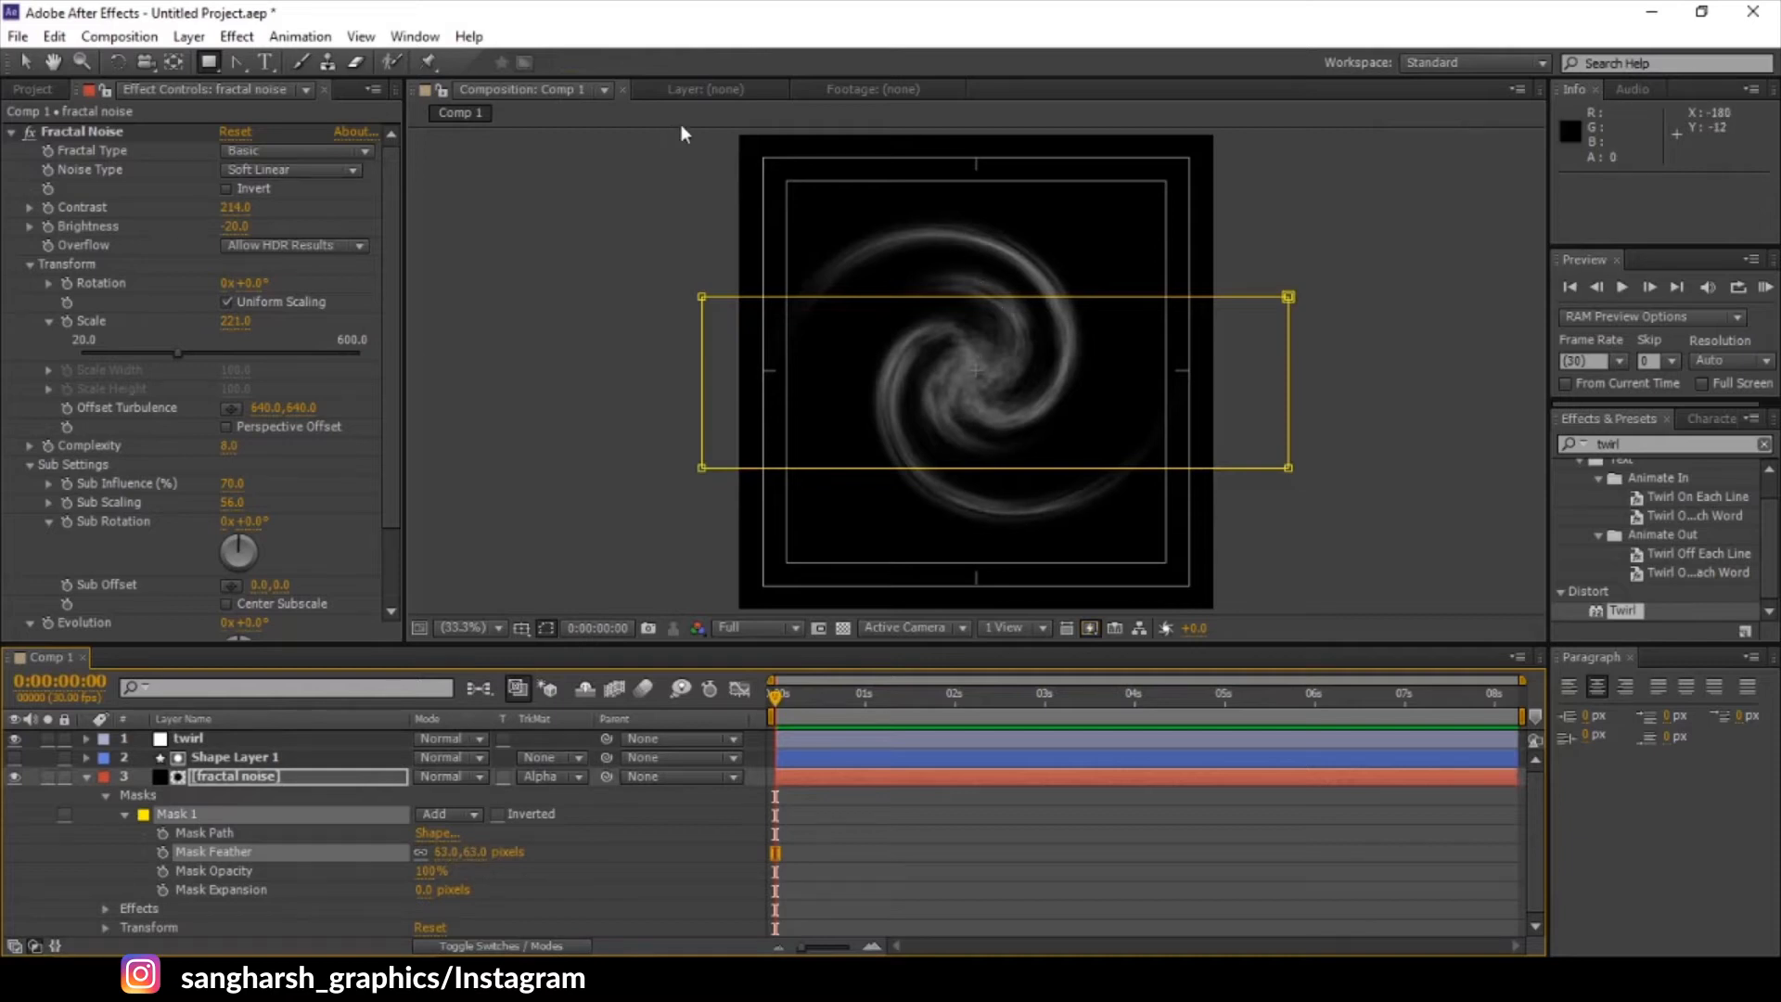
- Add a second rectangular mask covering the whole "fractal noise" layer, lower its opacity to about 50%, and collapse the layer's properties
left_click_drag(711, 133, 1216, 611)
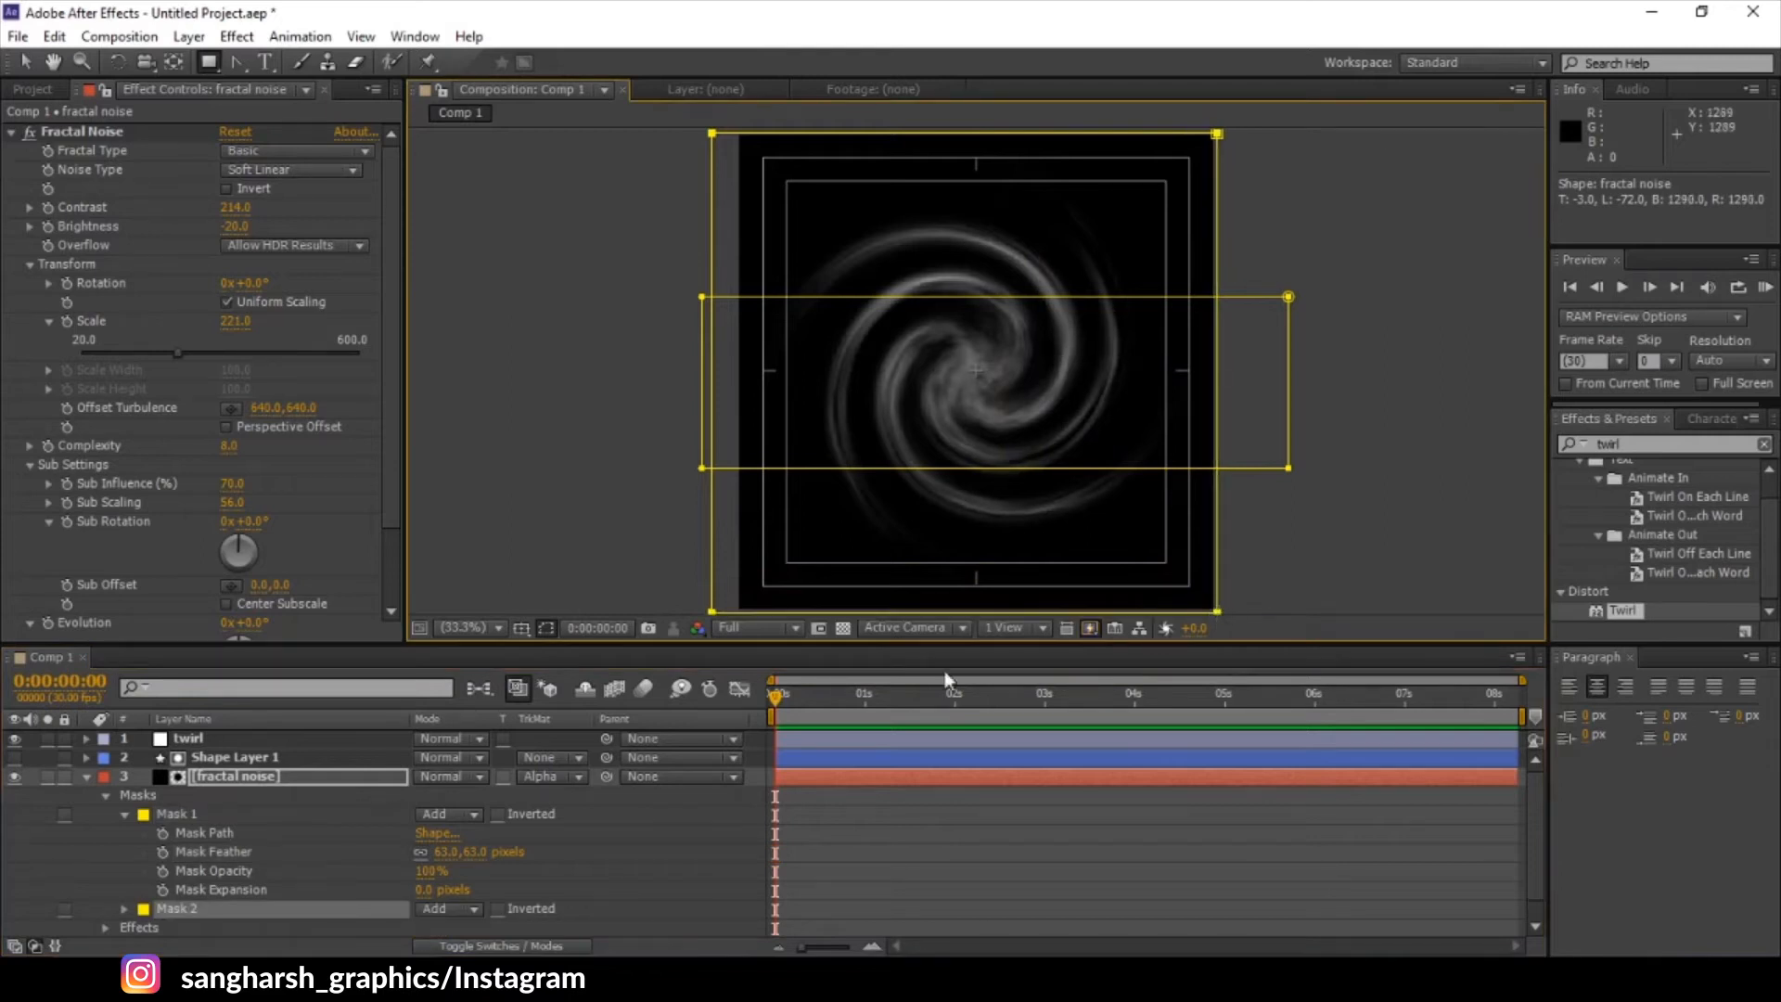
left_click(123, 909)
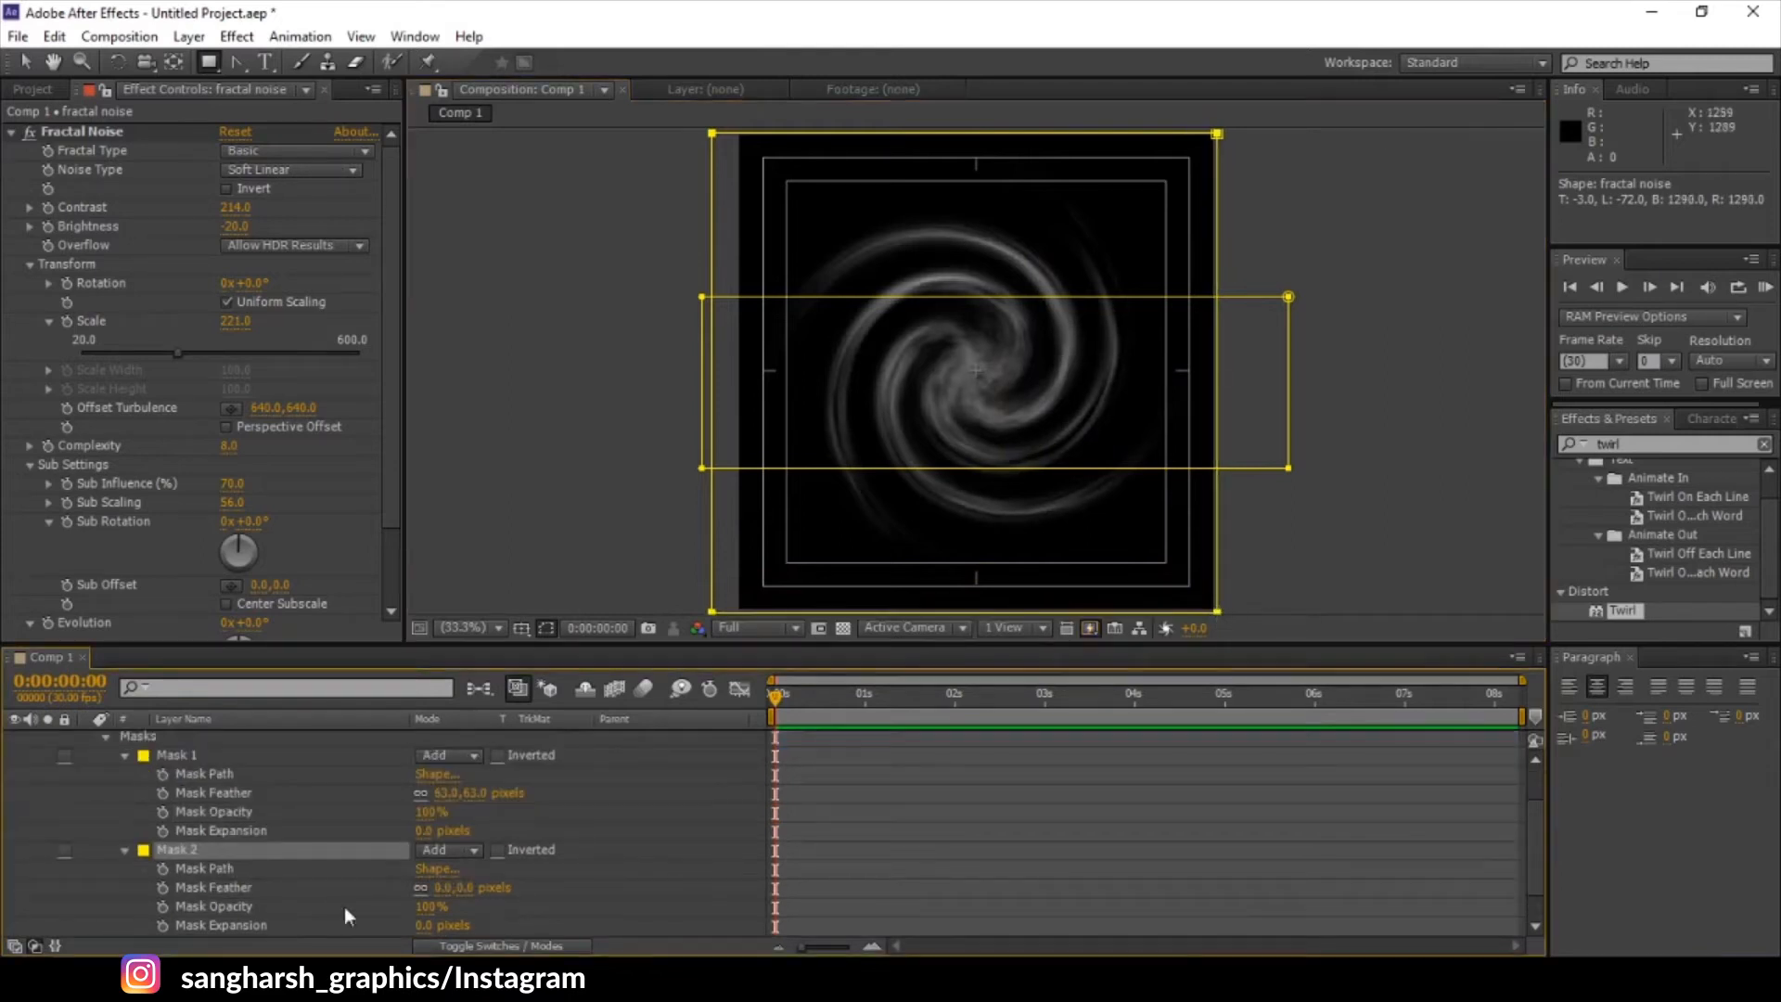
left_click_drag(428, 907, 397, 917)
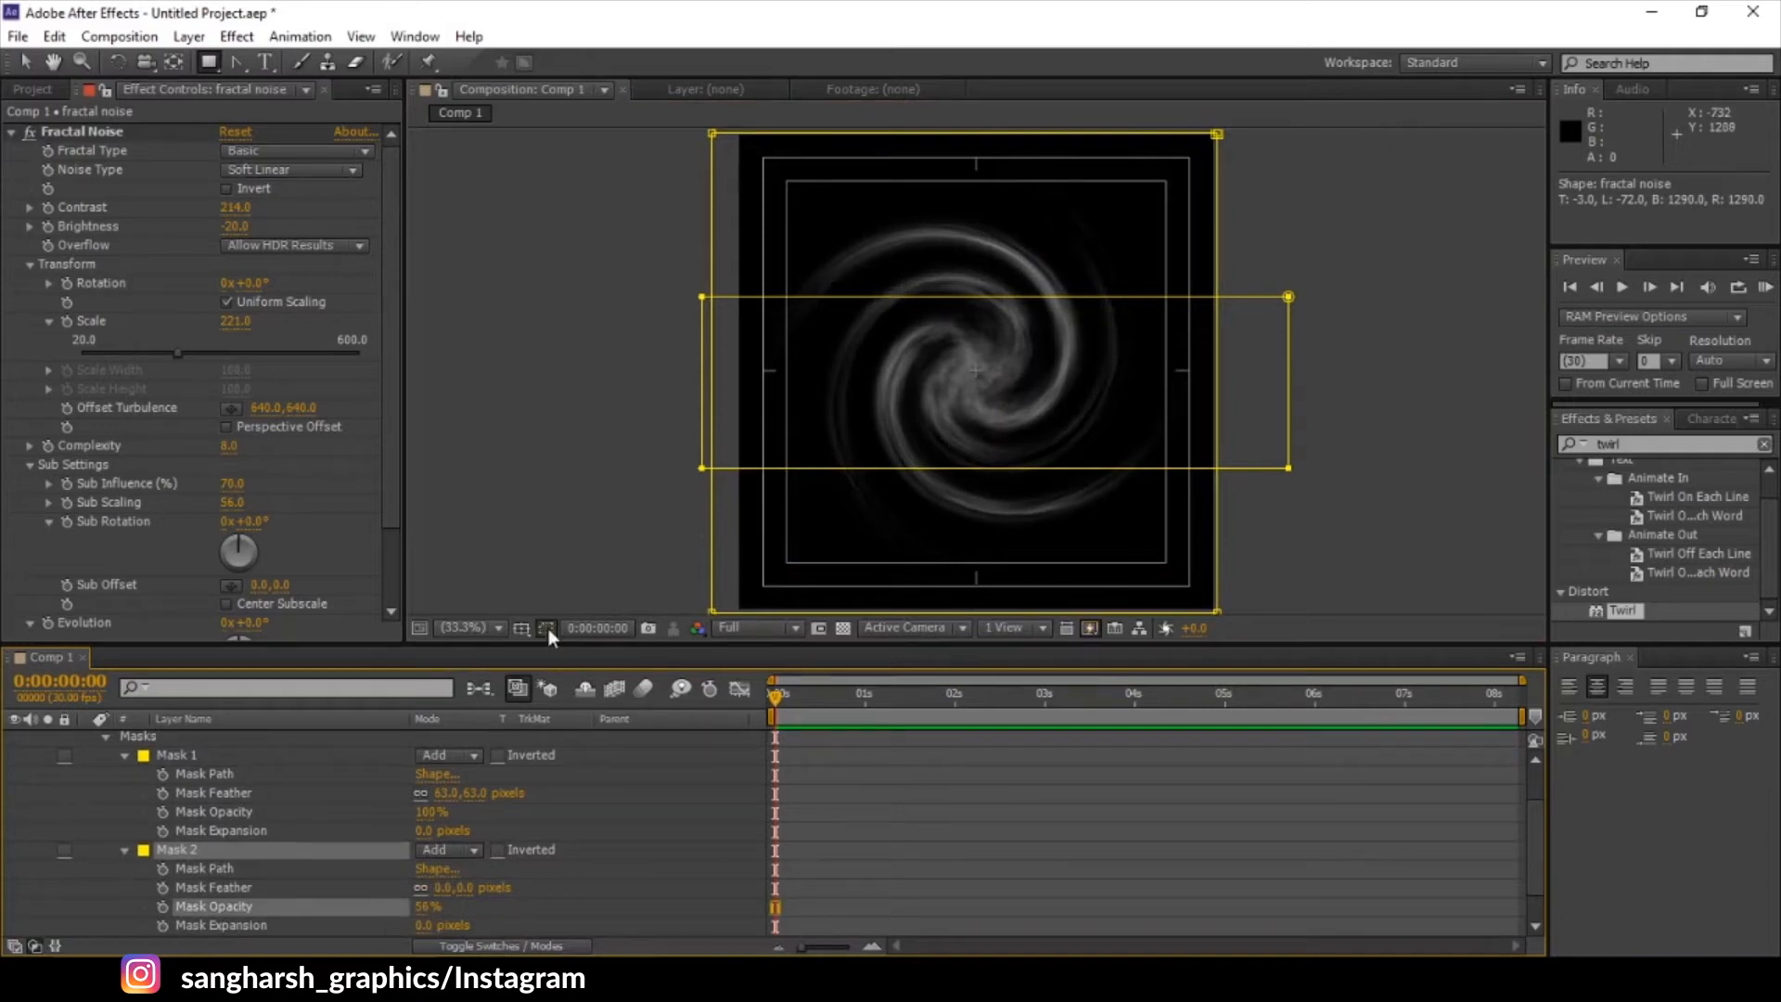
left_click(1145, 273)
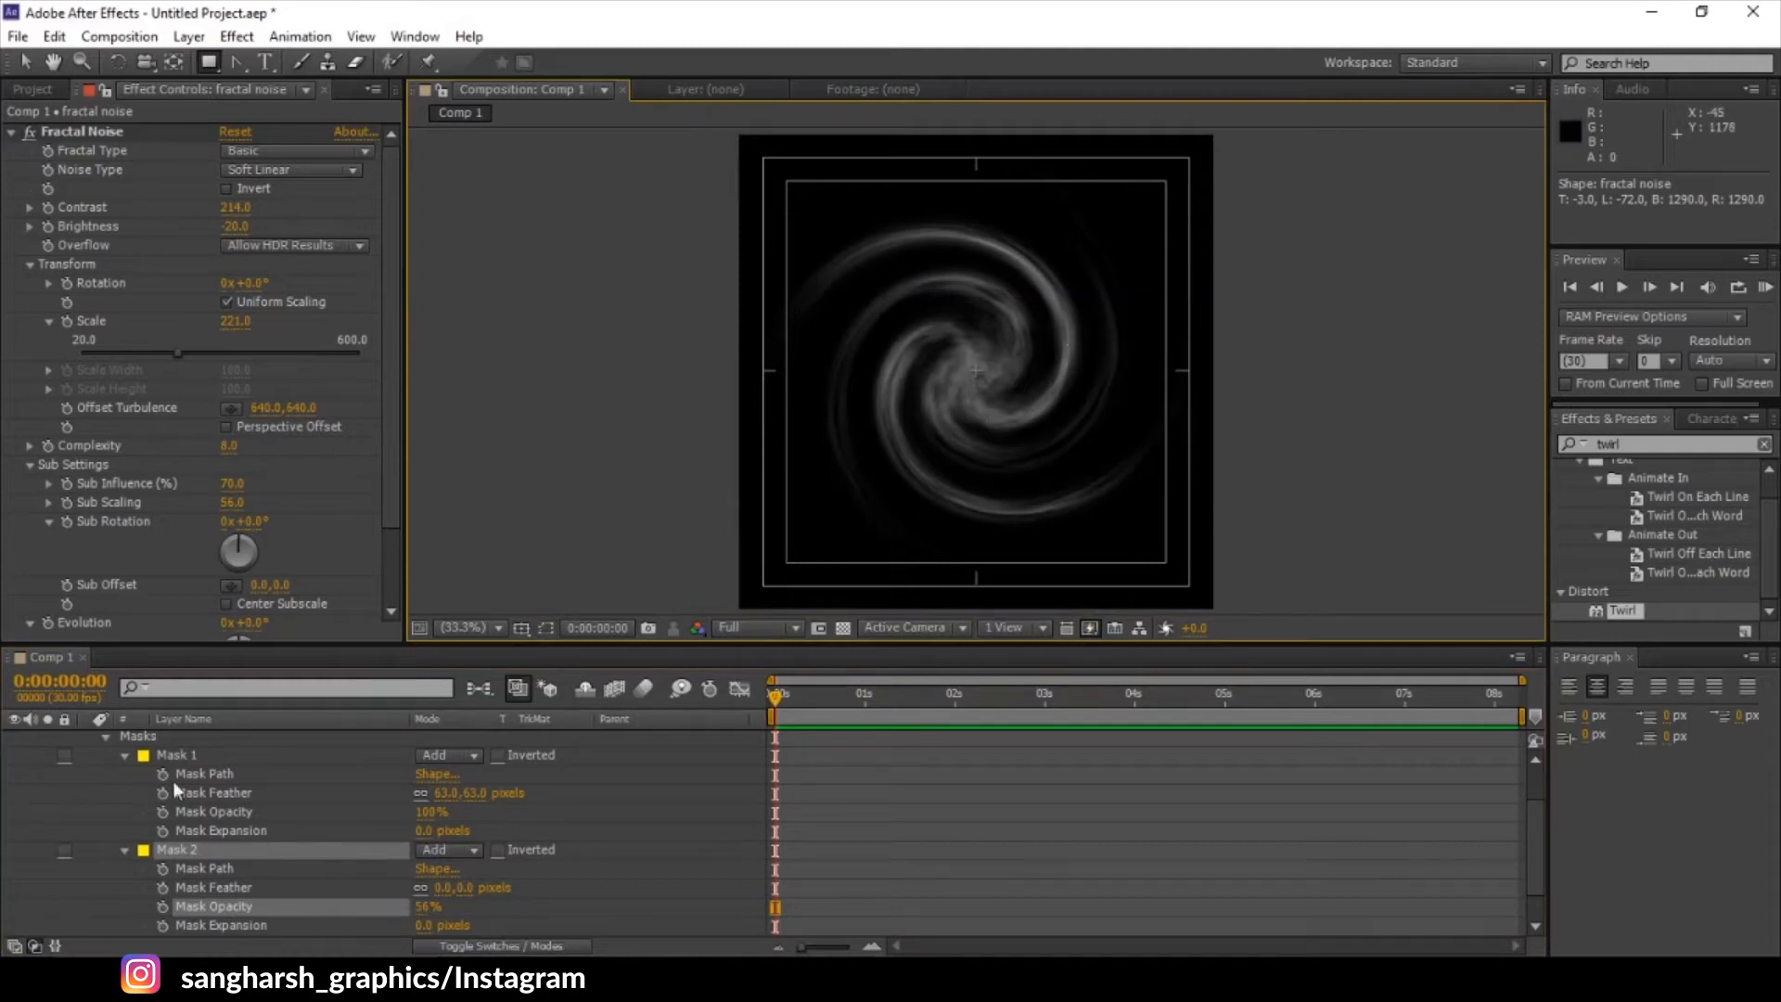
scroll(76, 803, "up", 2)
left_click(87, 777)
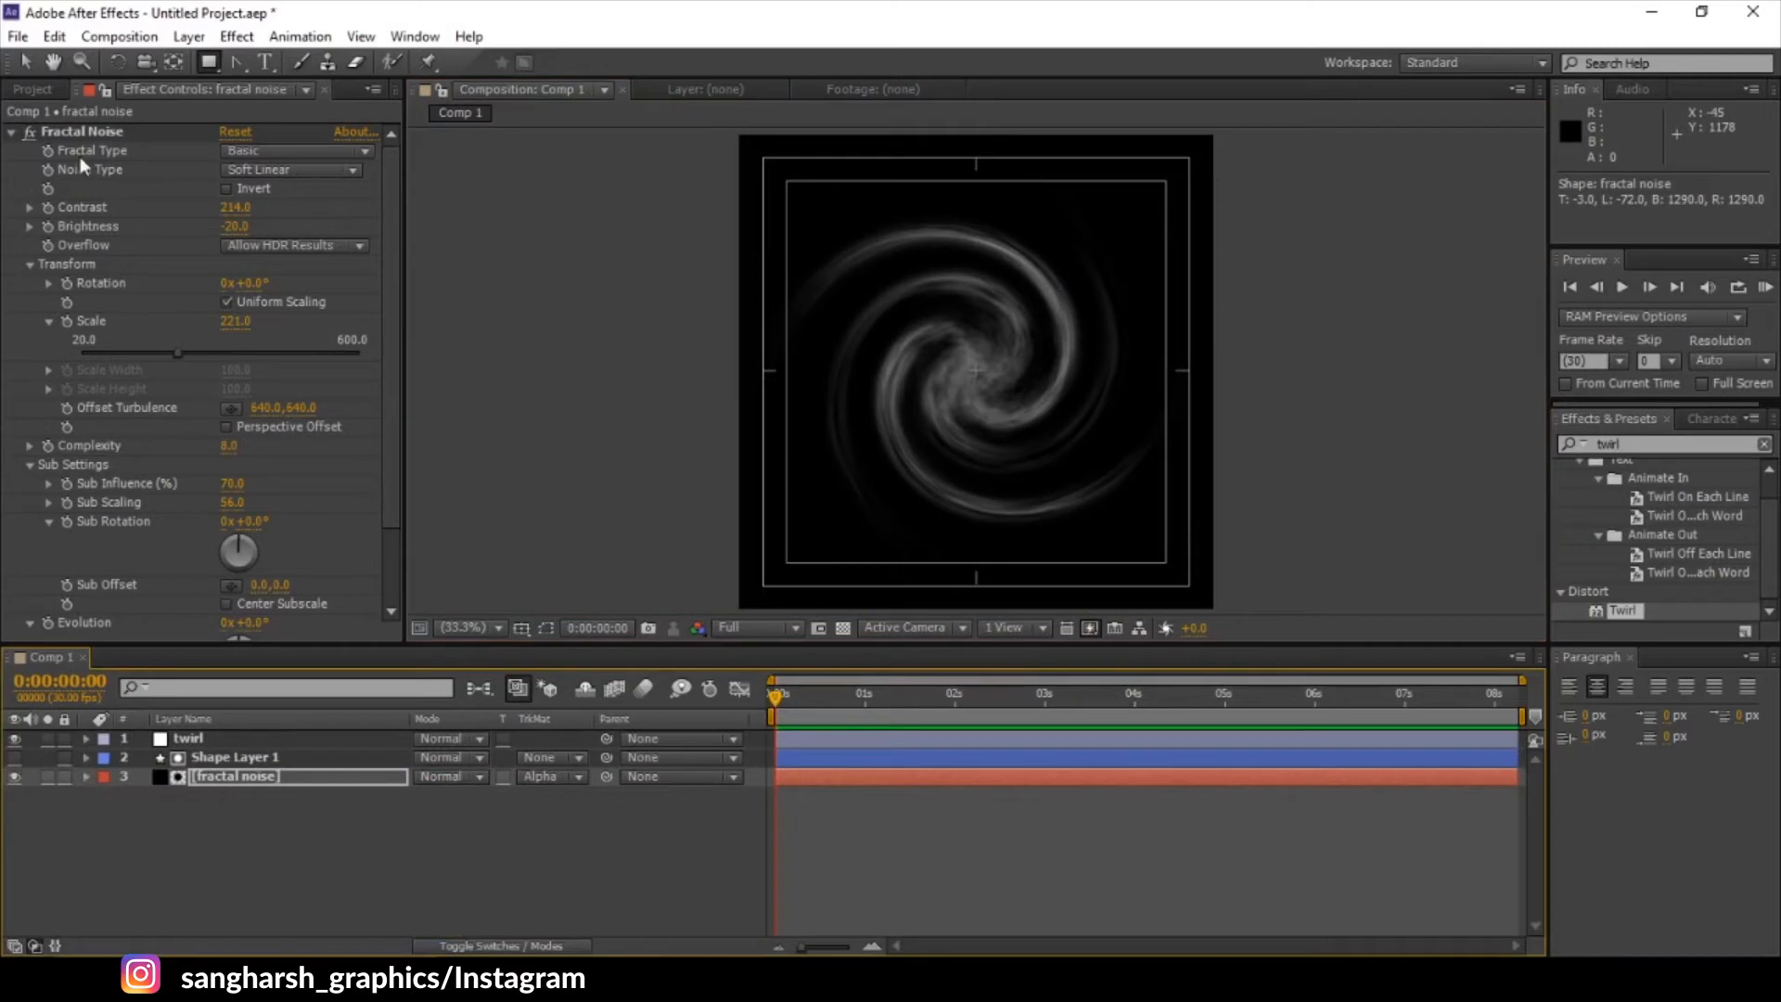
- Create a new composition named "Final" with the default 1280 × 1280 px settings
left_click(33, 91)
left_click(73, 632)
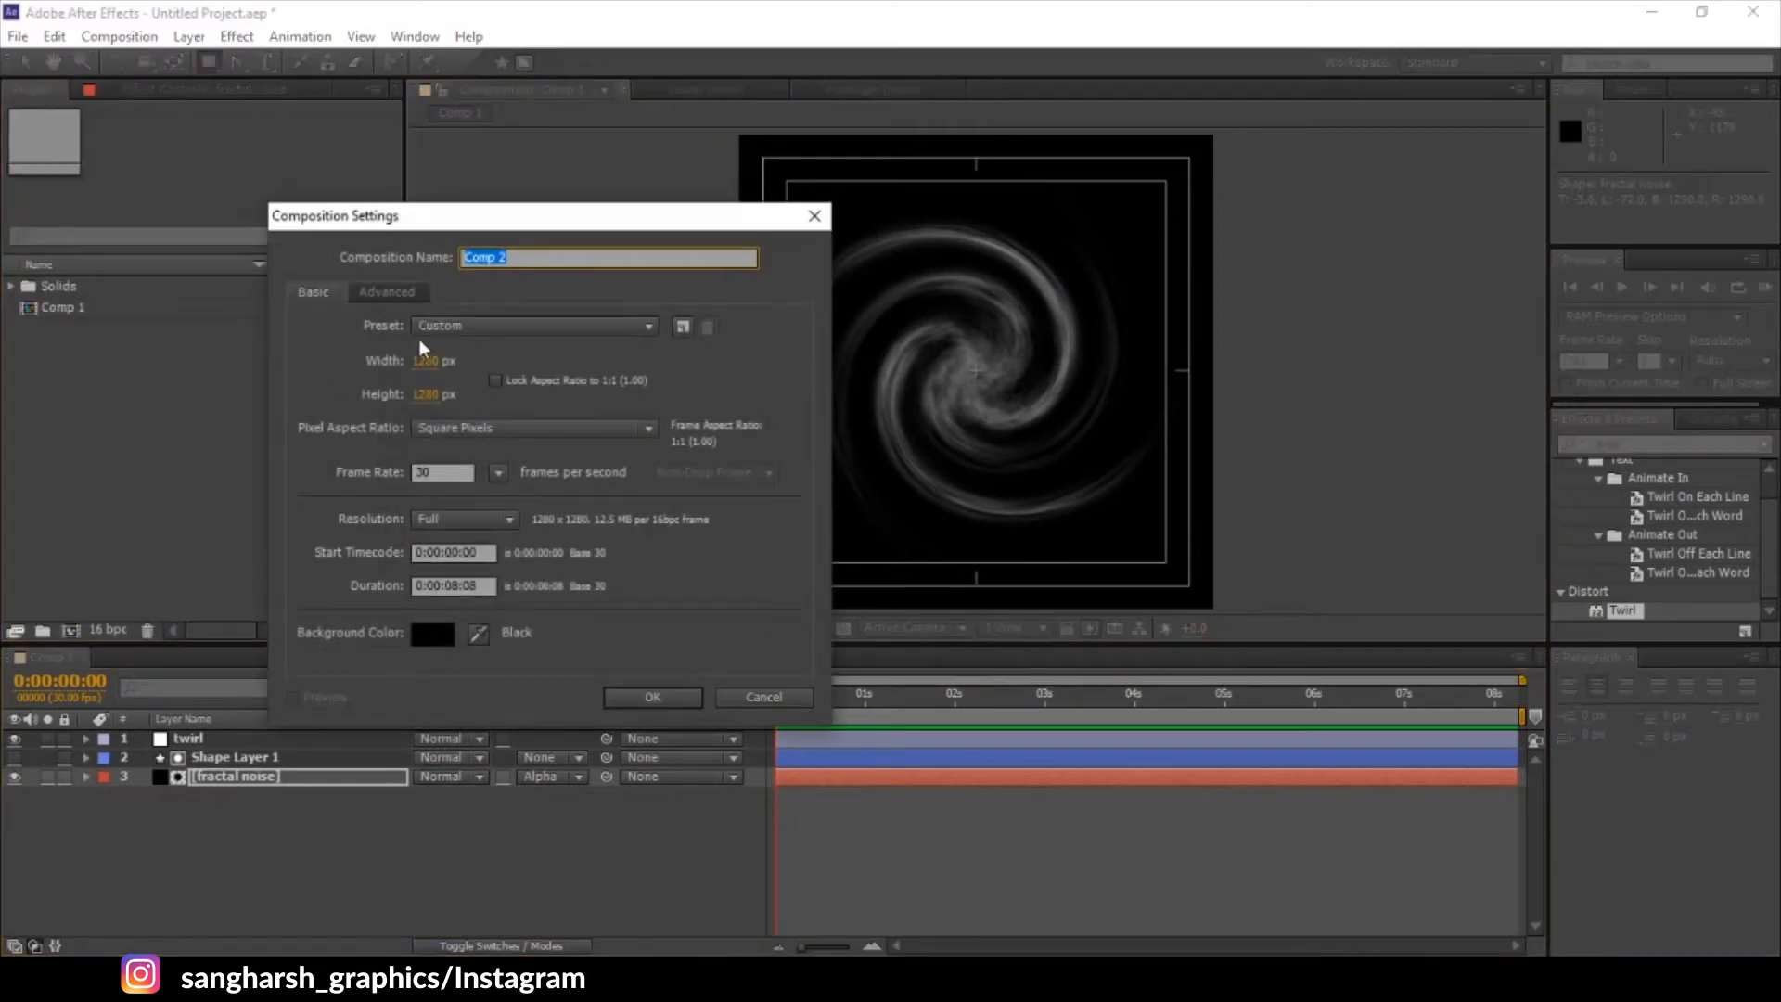
type("Final")
key("Return")
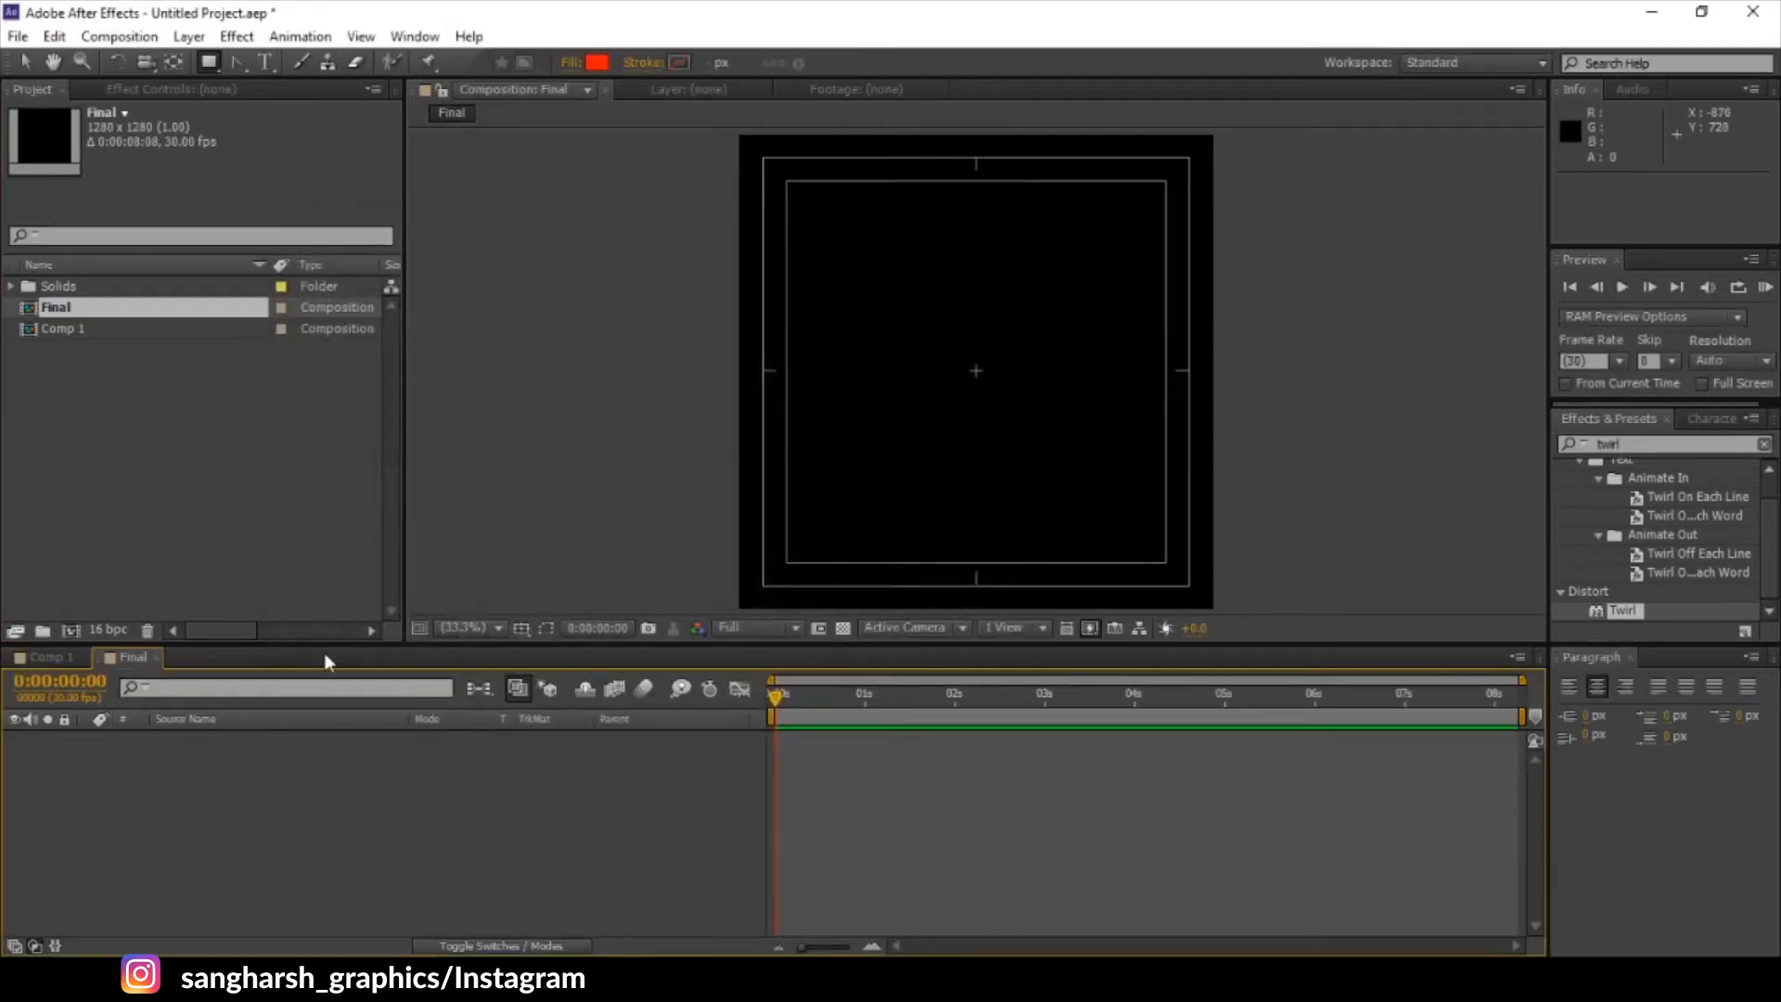
- Resize the "Final" composition to 1920 × 1080 px
key("ctrl+k")
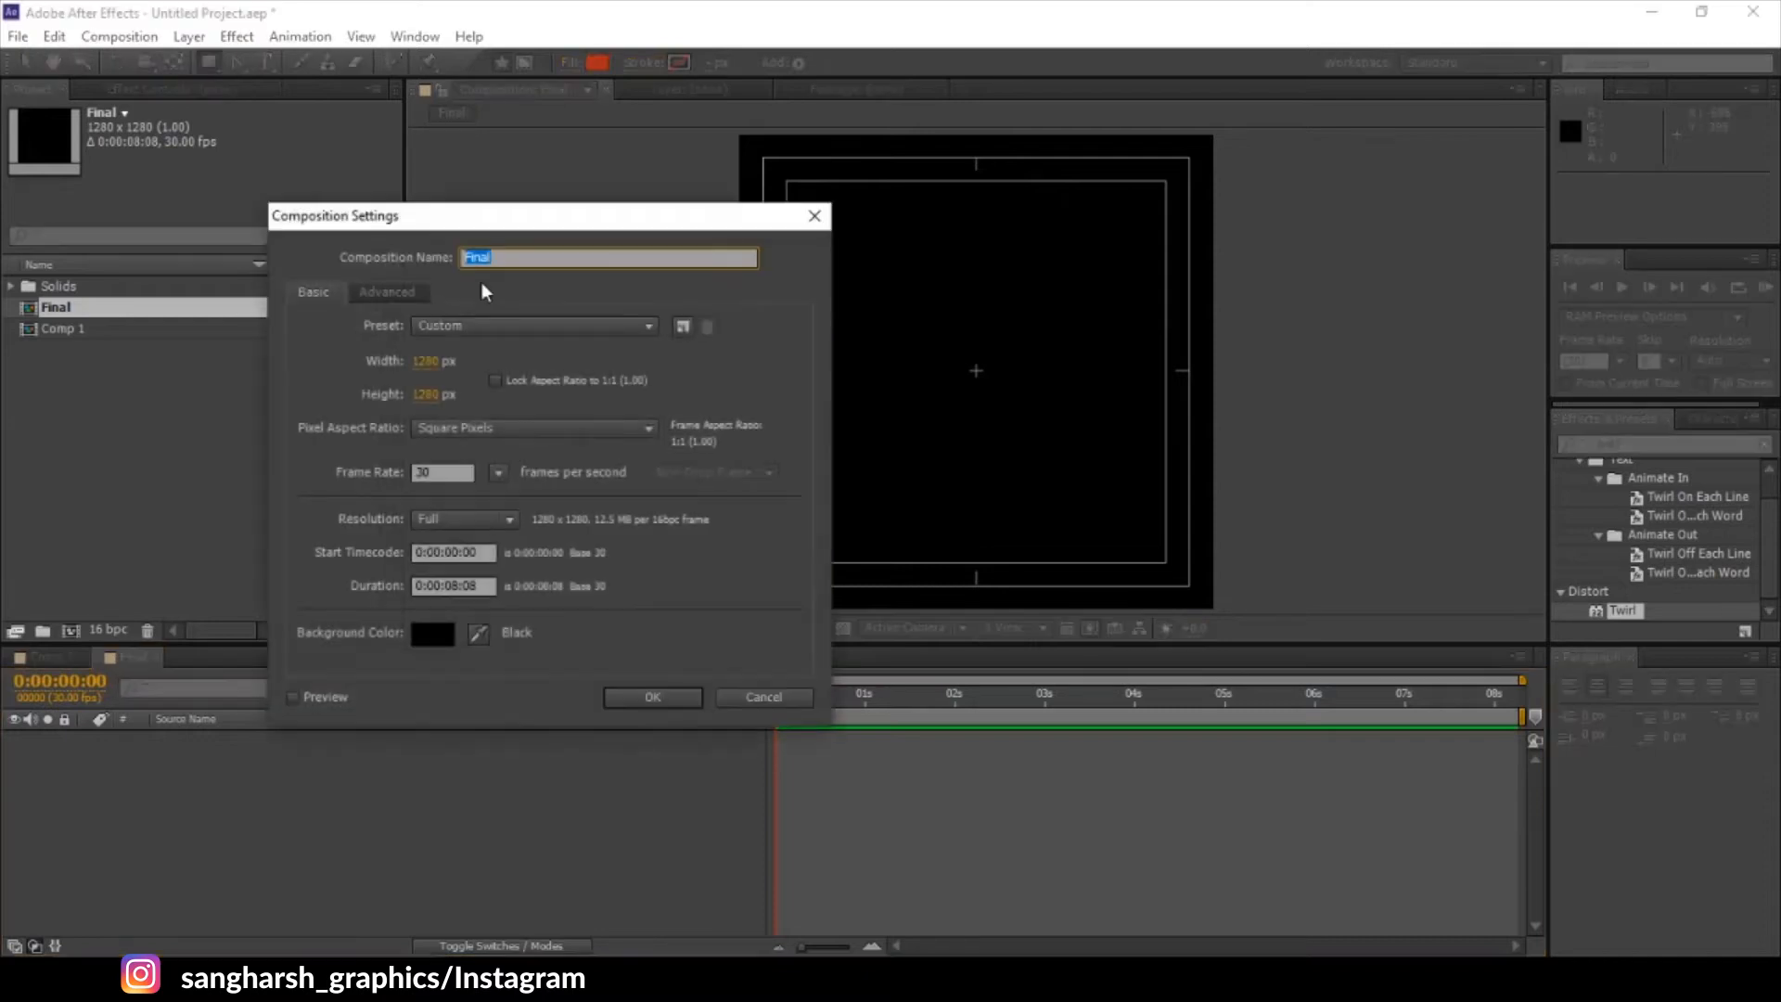
left_click(438, 364)
type("1920")
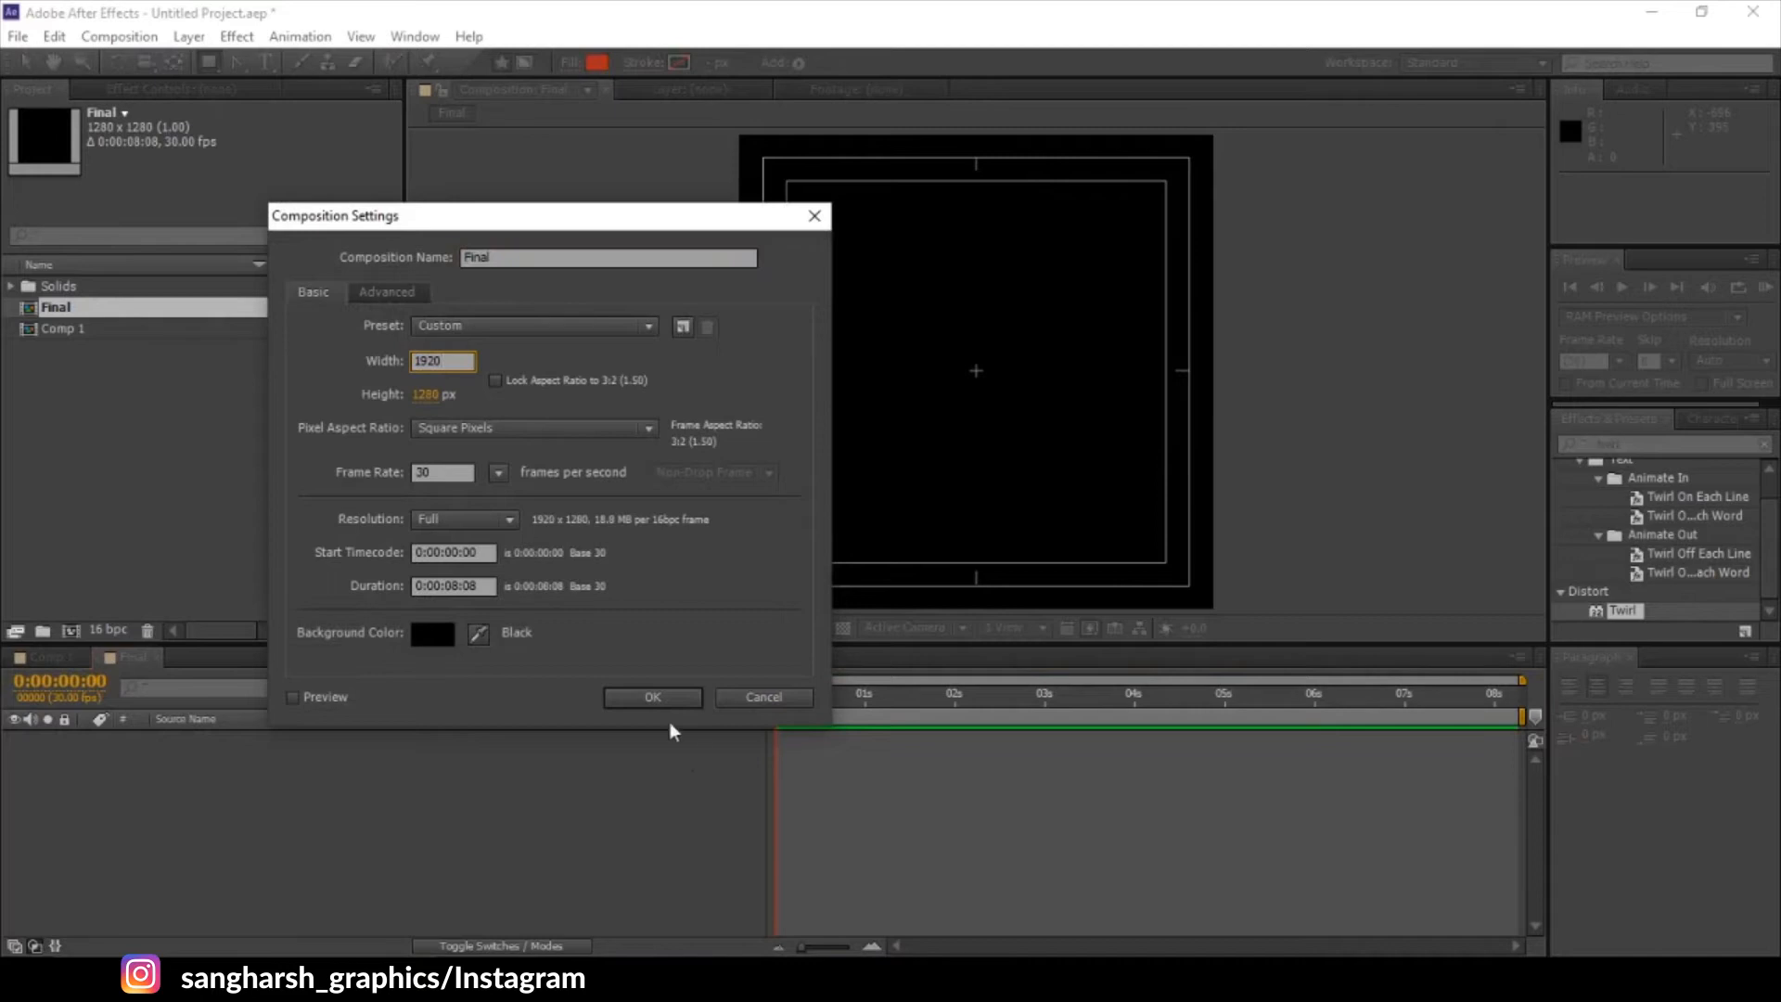
key("Tab")
type("1080")
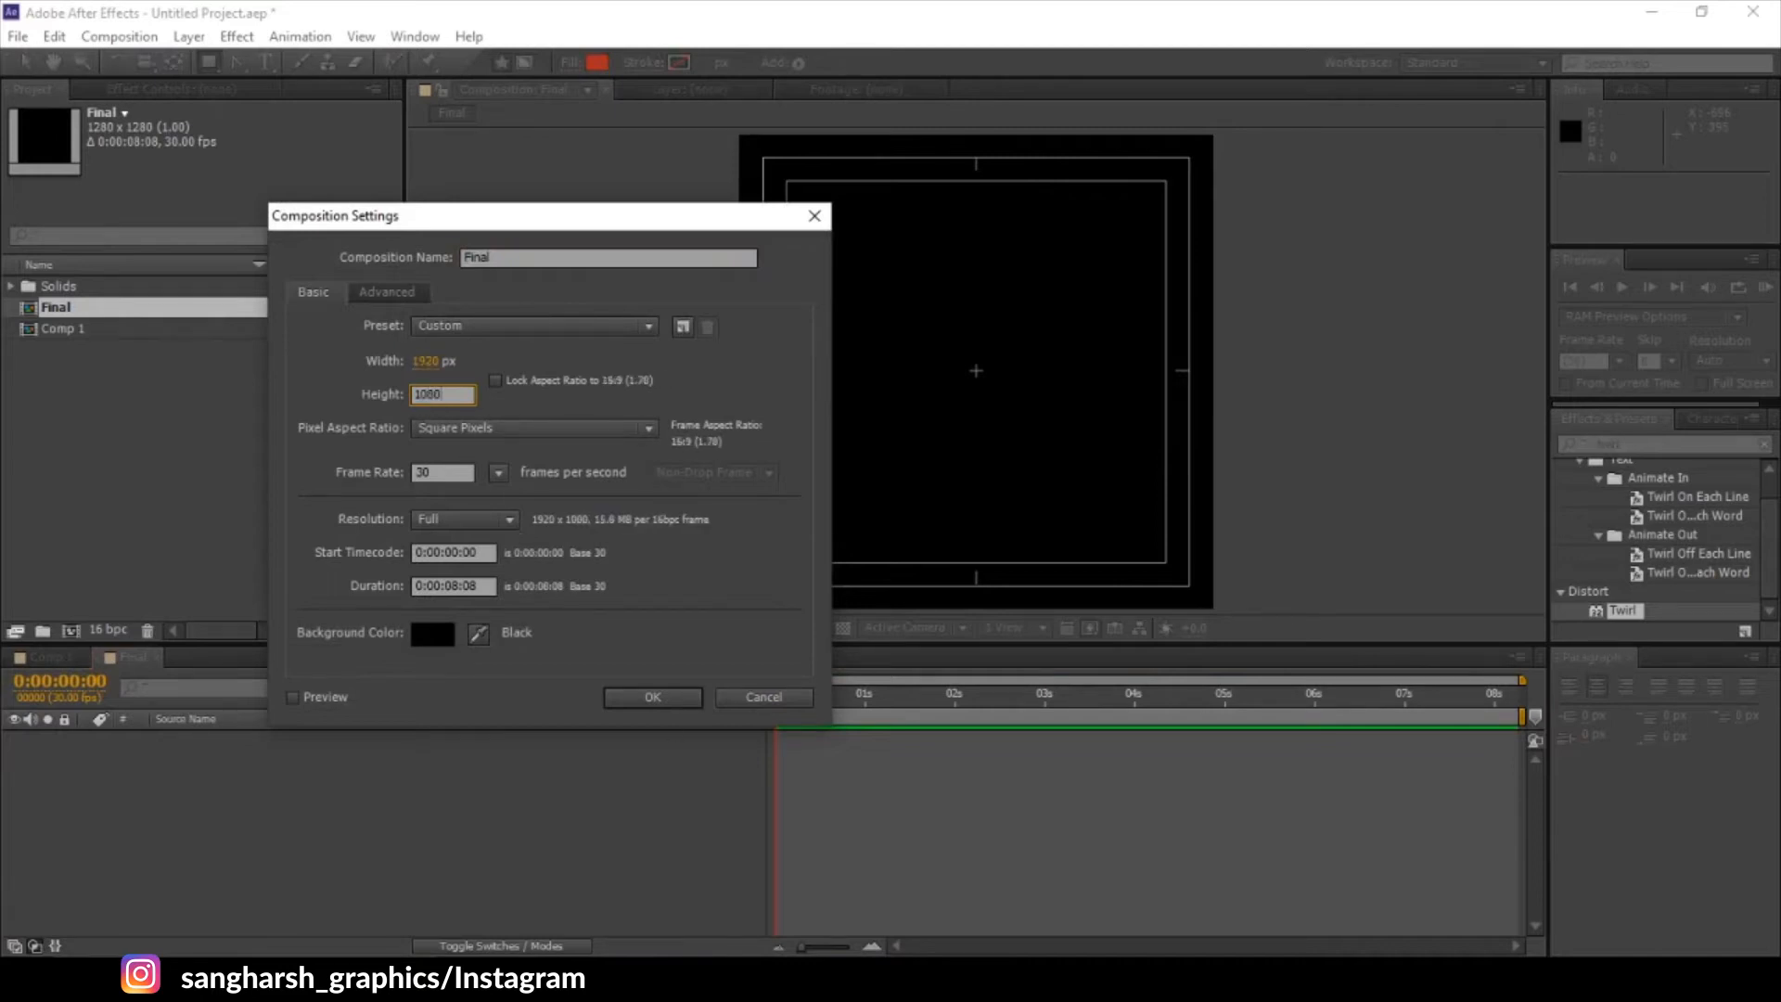
key("Return")
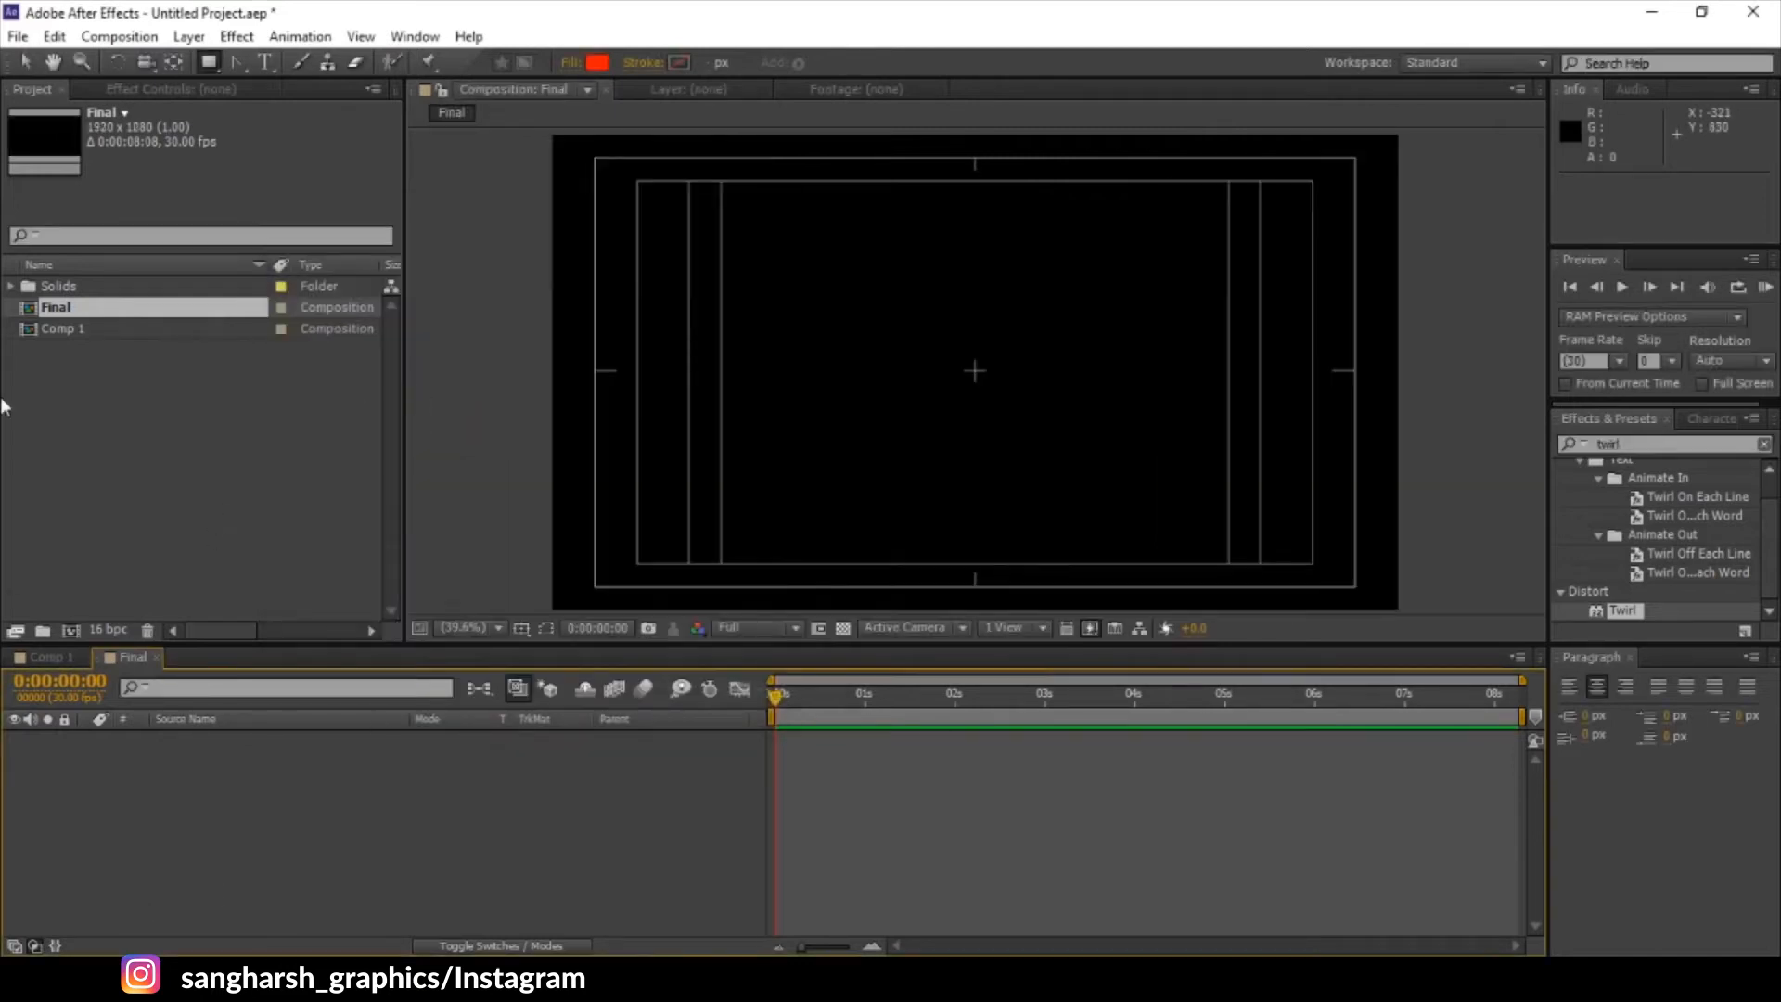
- Add Comp 1 as a layer in the "Final" composition and make it a 3D layer
left_click_drag(54, 325, 277, 790)
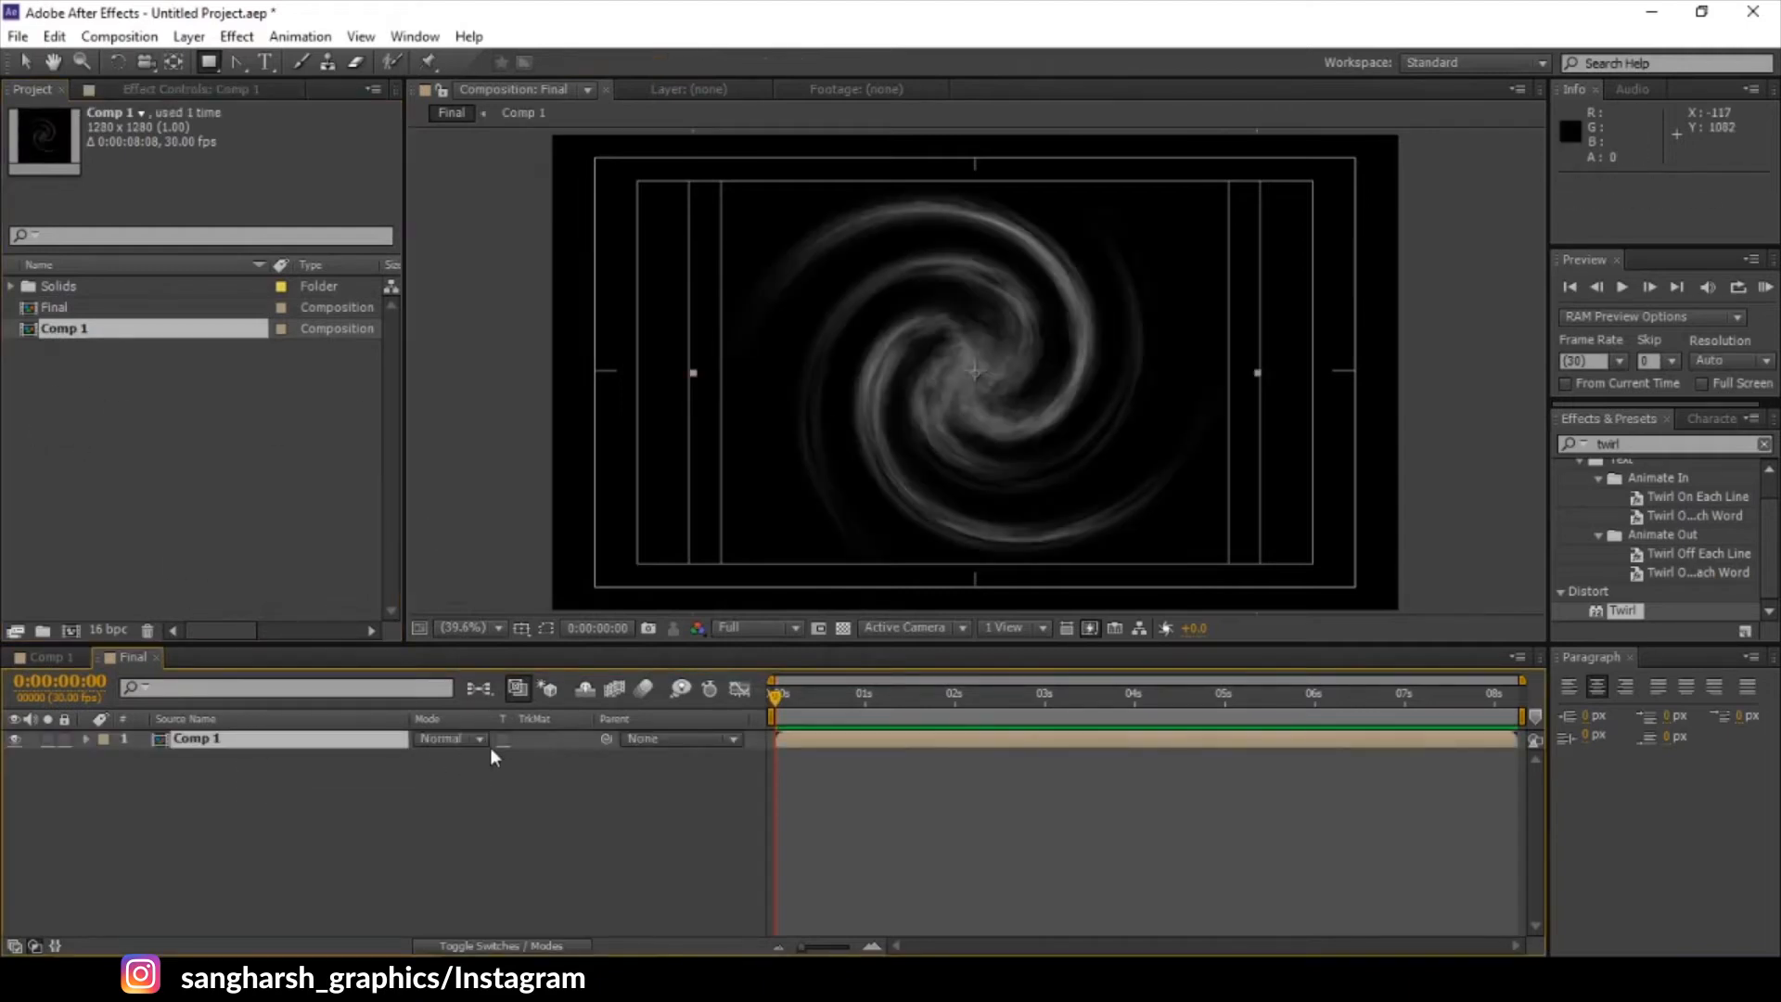
left_click(542, 946)
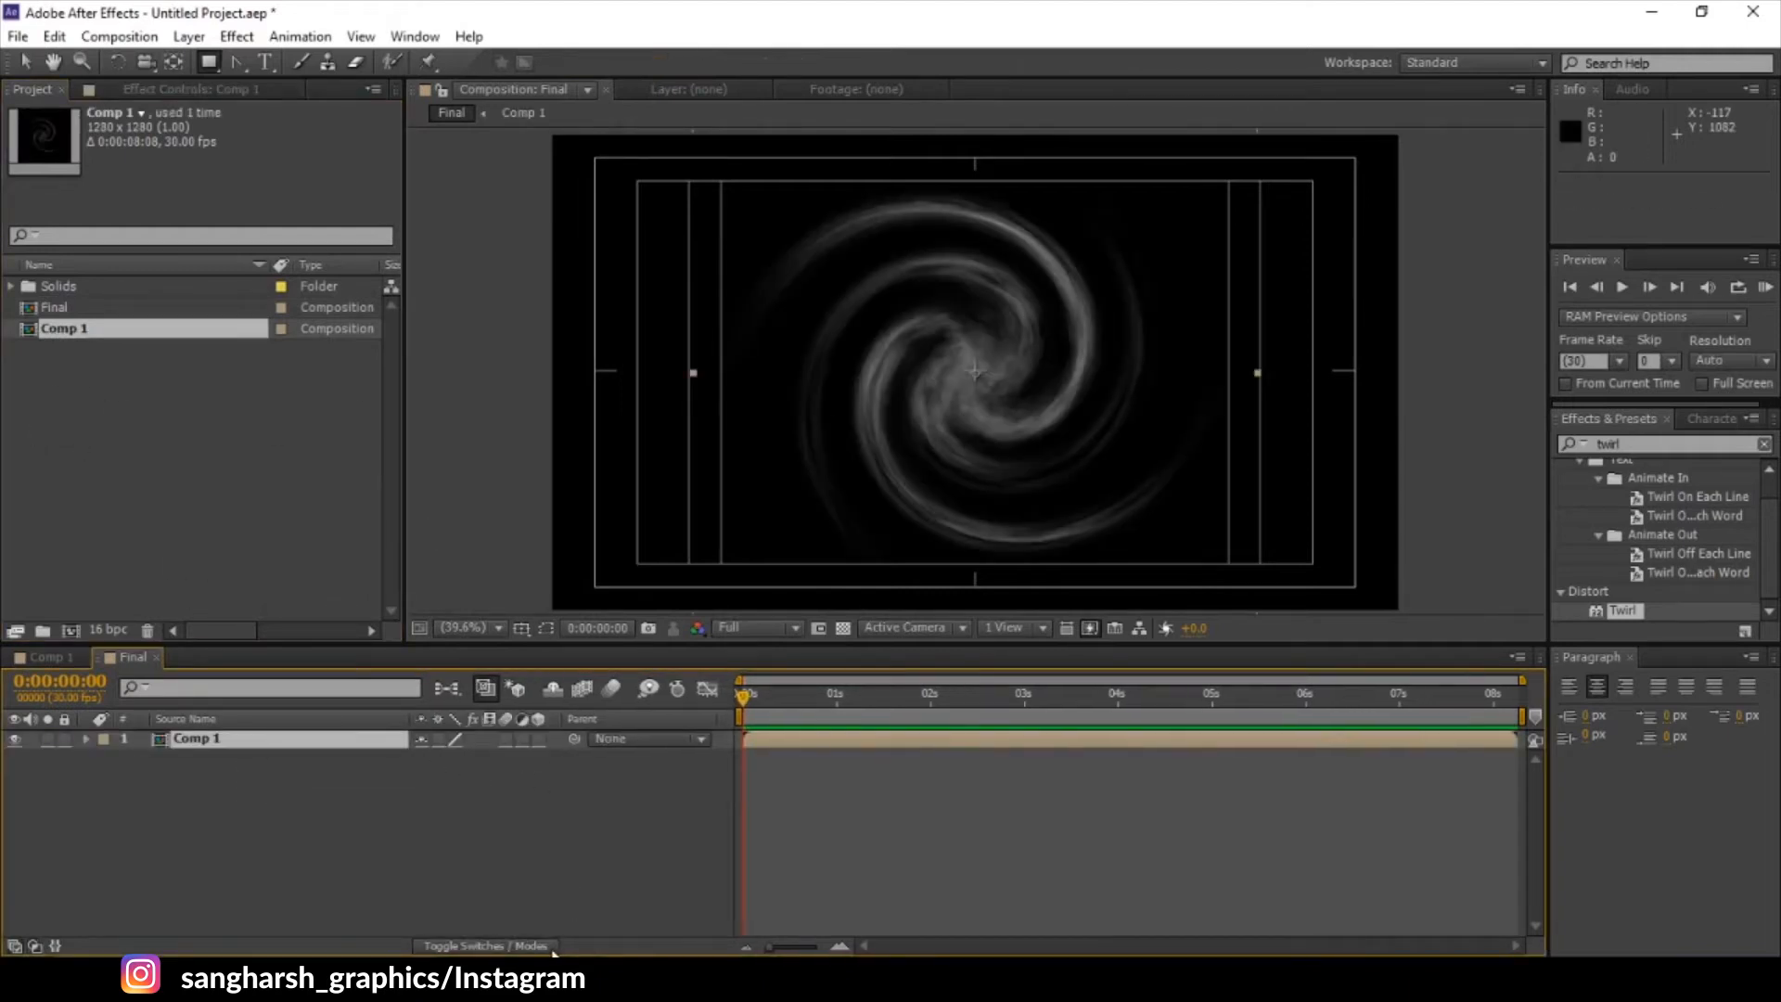
left_click(539, 739)
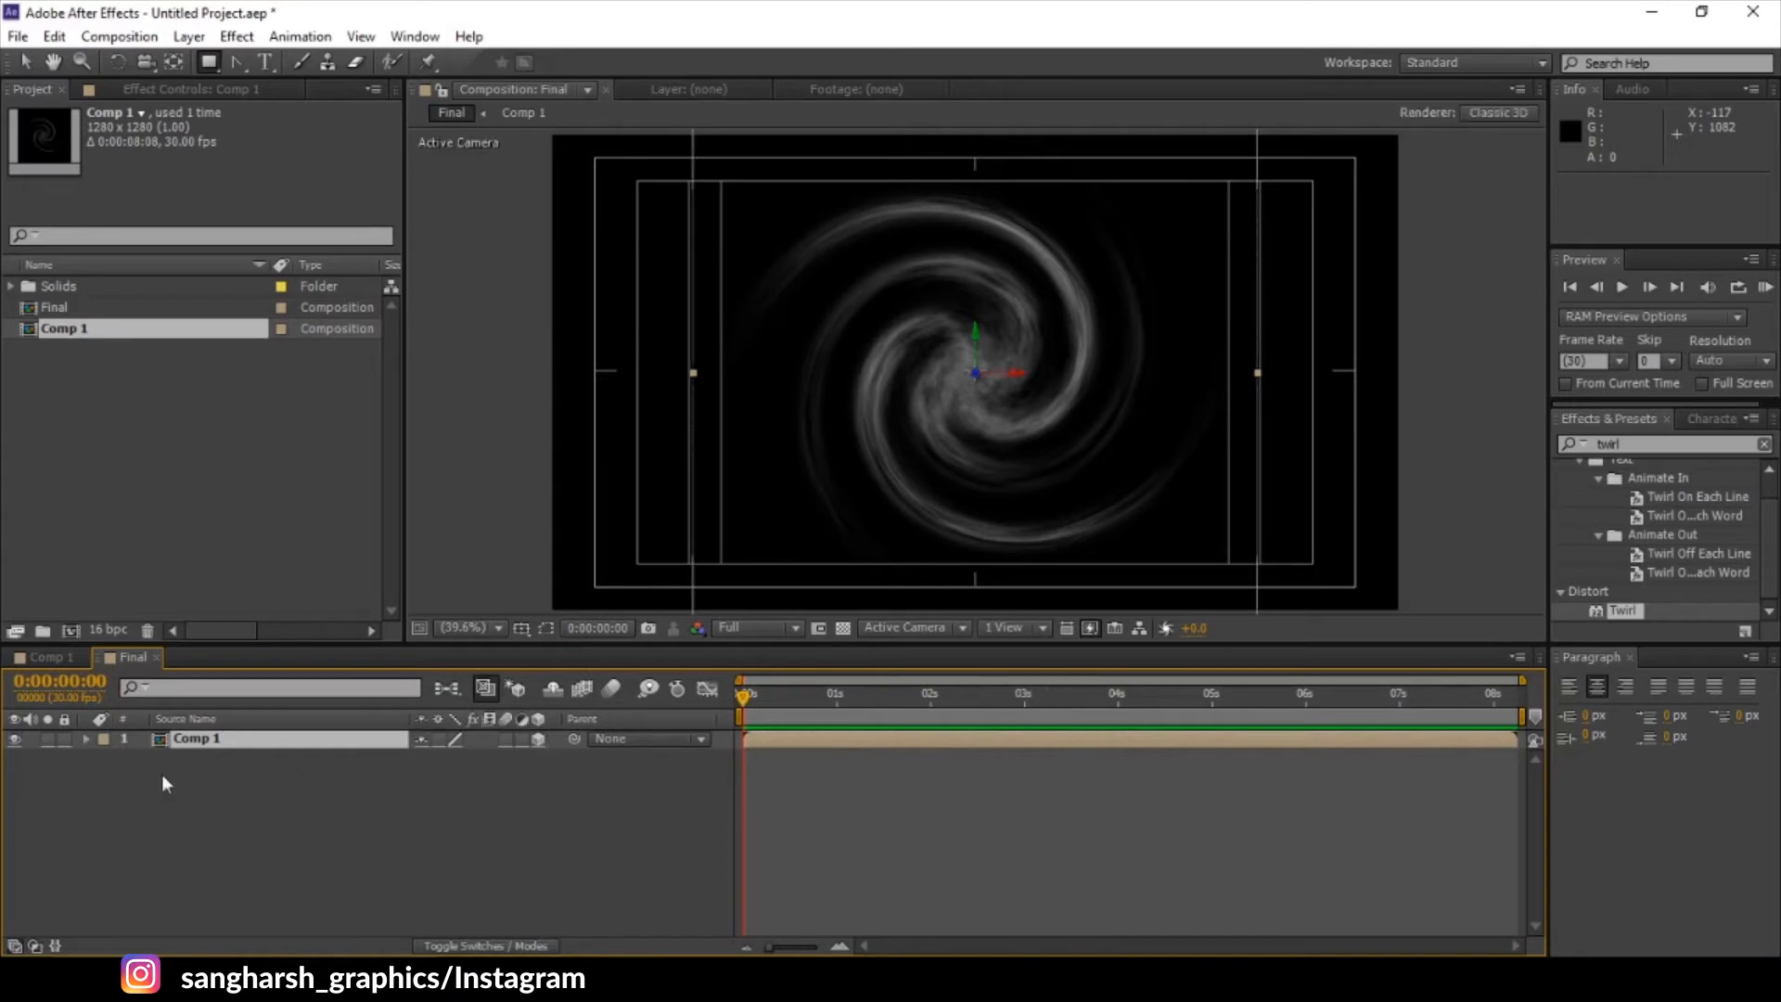
- Set the X Rotation of the Comp 1 layer to -90°
key("r")
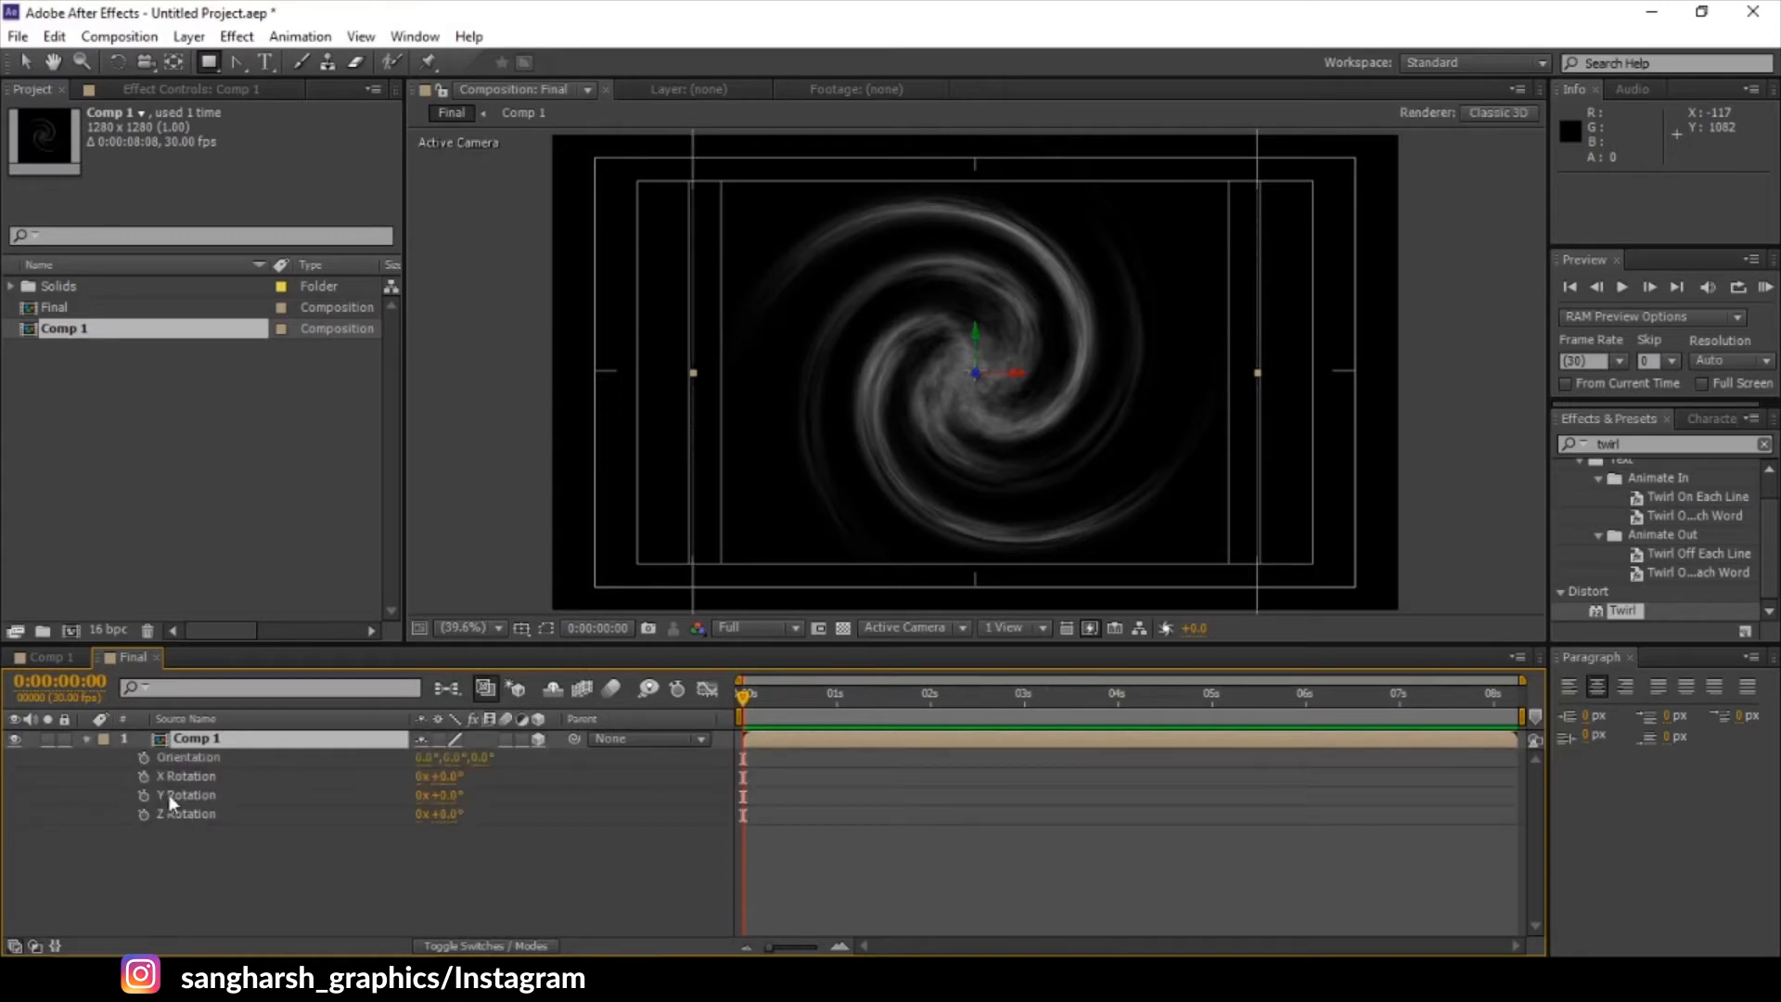
left_click(442, 776)
type("-90")
key("Return")
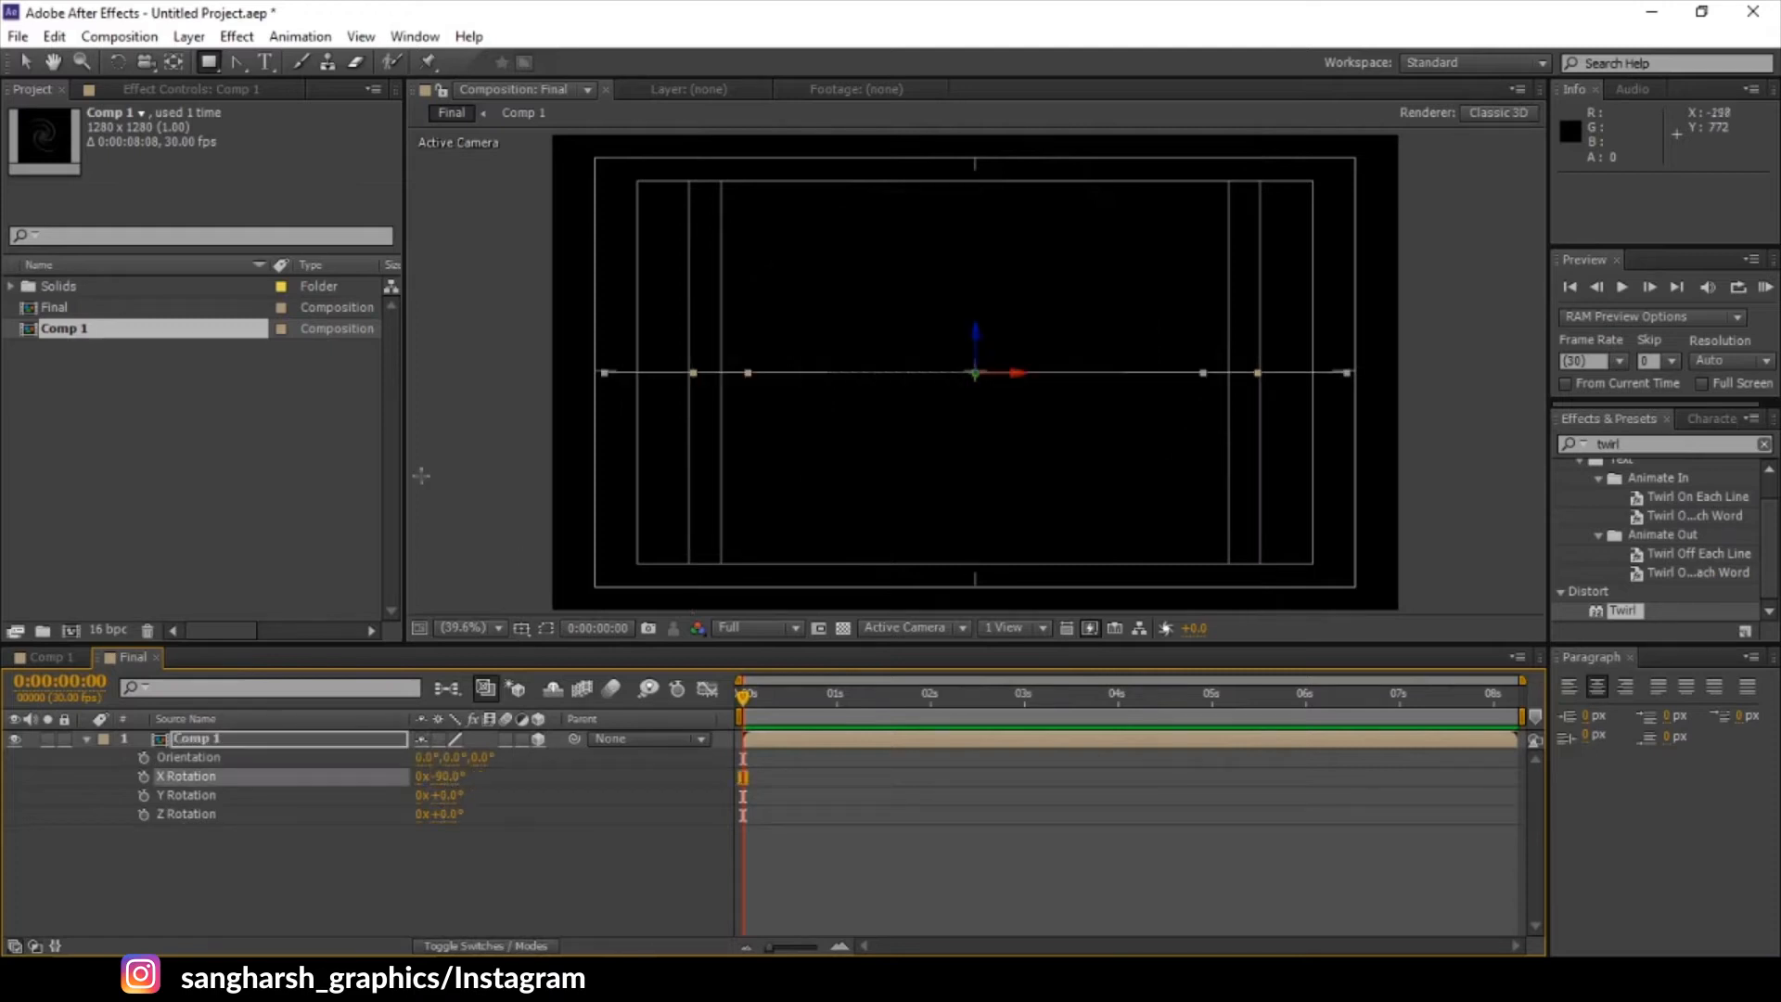
- Add a two-node 50mm camera and orbit it above the spiral to a position of about -417, -1318, -1328
right_click(310, 840)
mouse_move(451, 665)
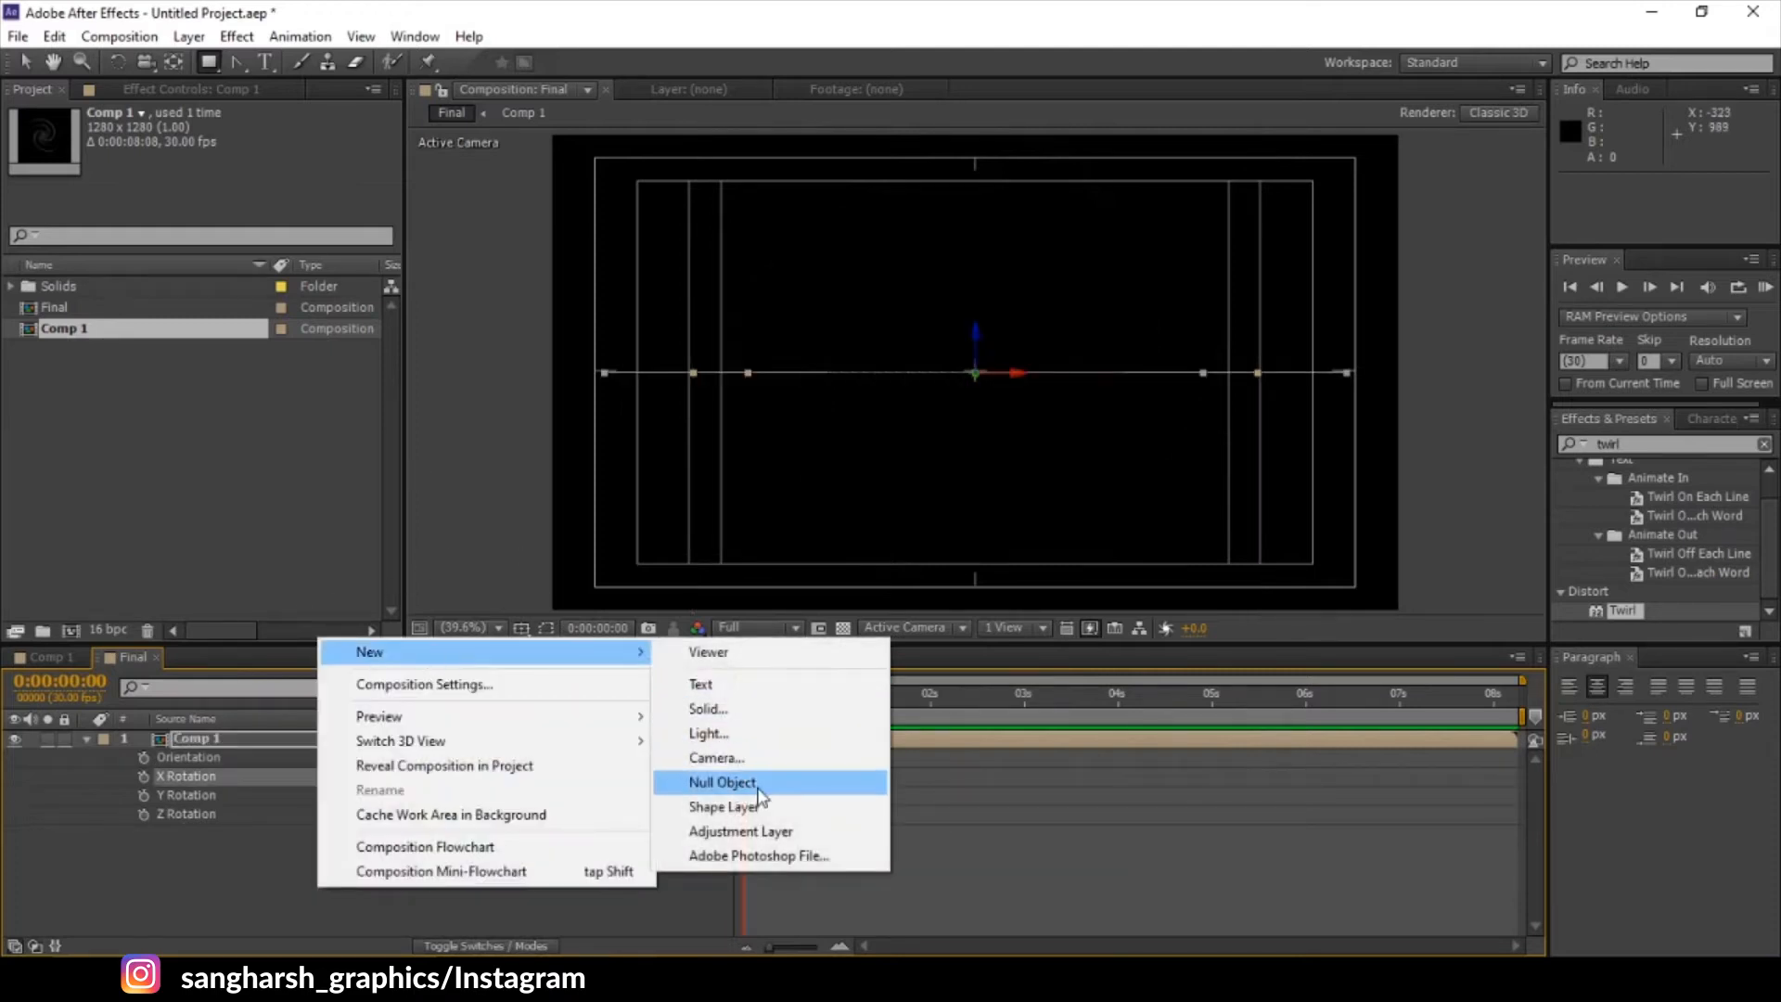
left_click(742, 759)
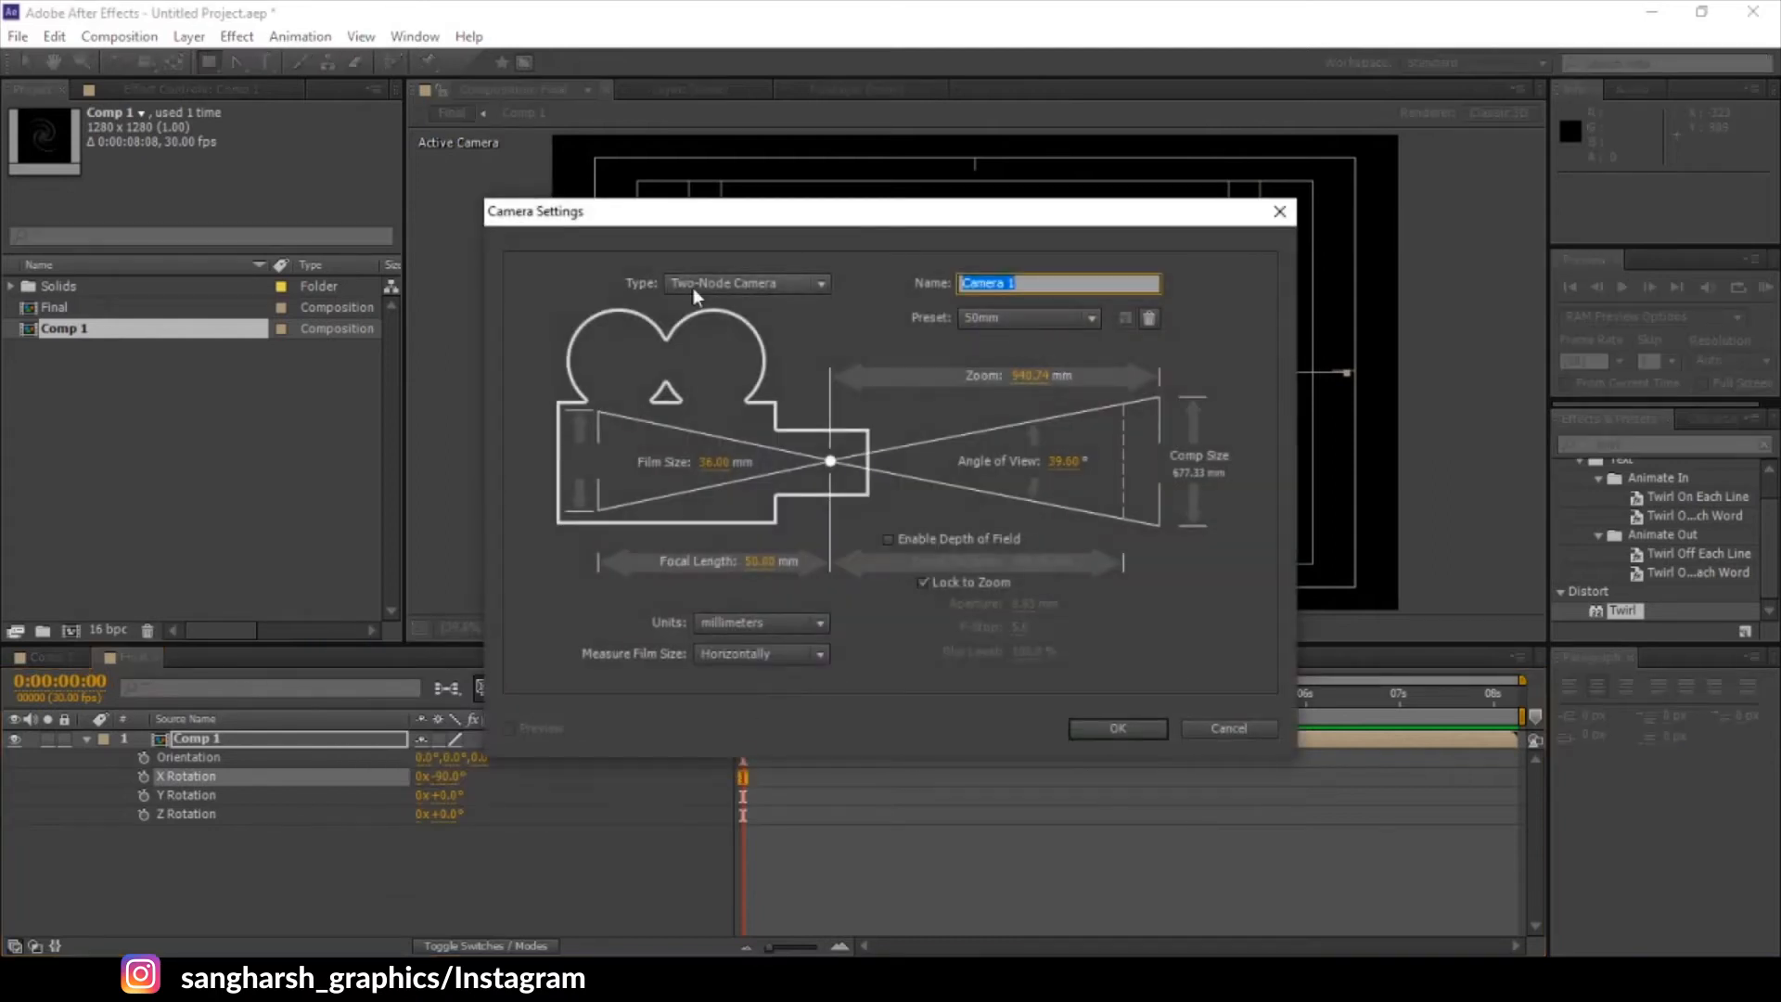
left_click(1138, 728)
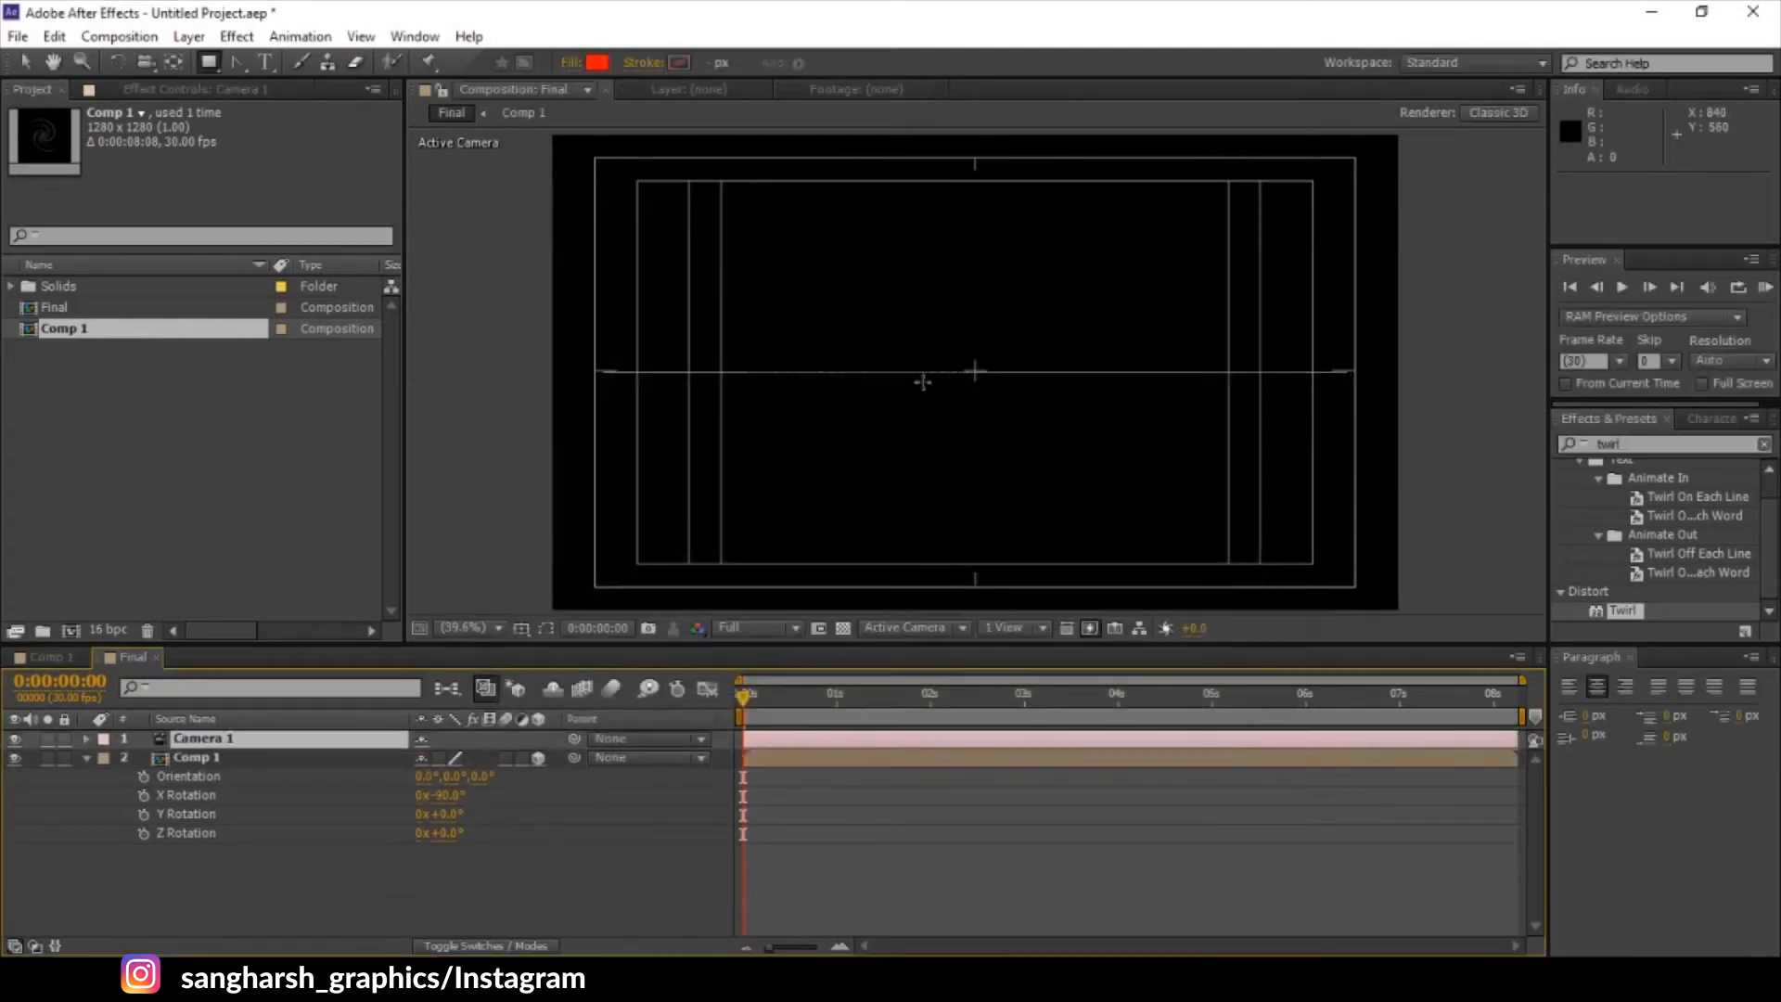
left_click_drag(920, 369, 952, 447)
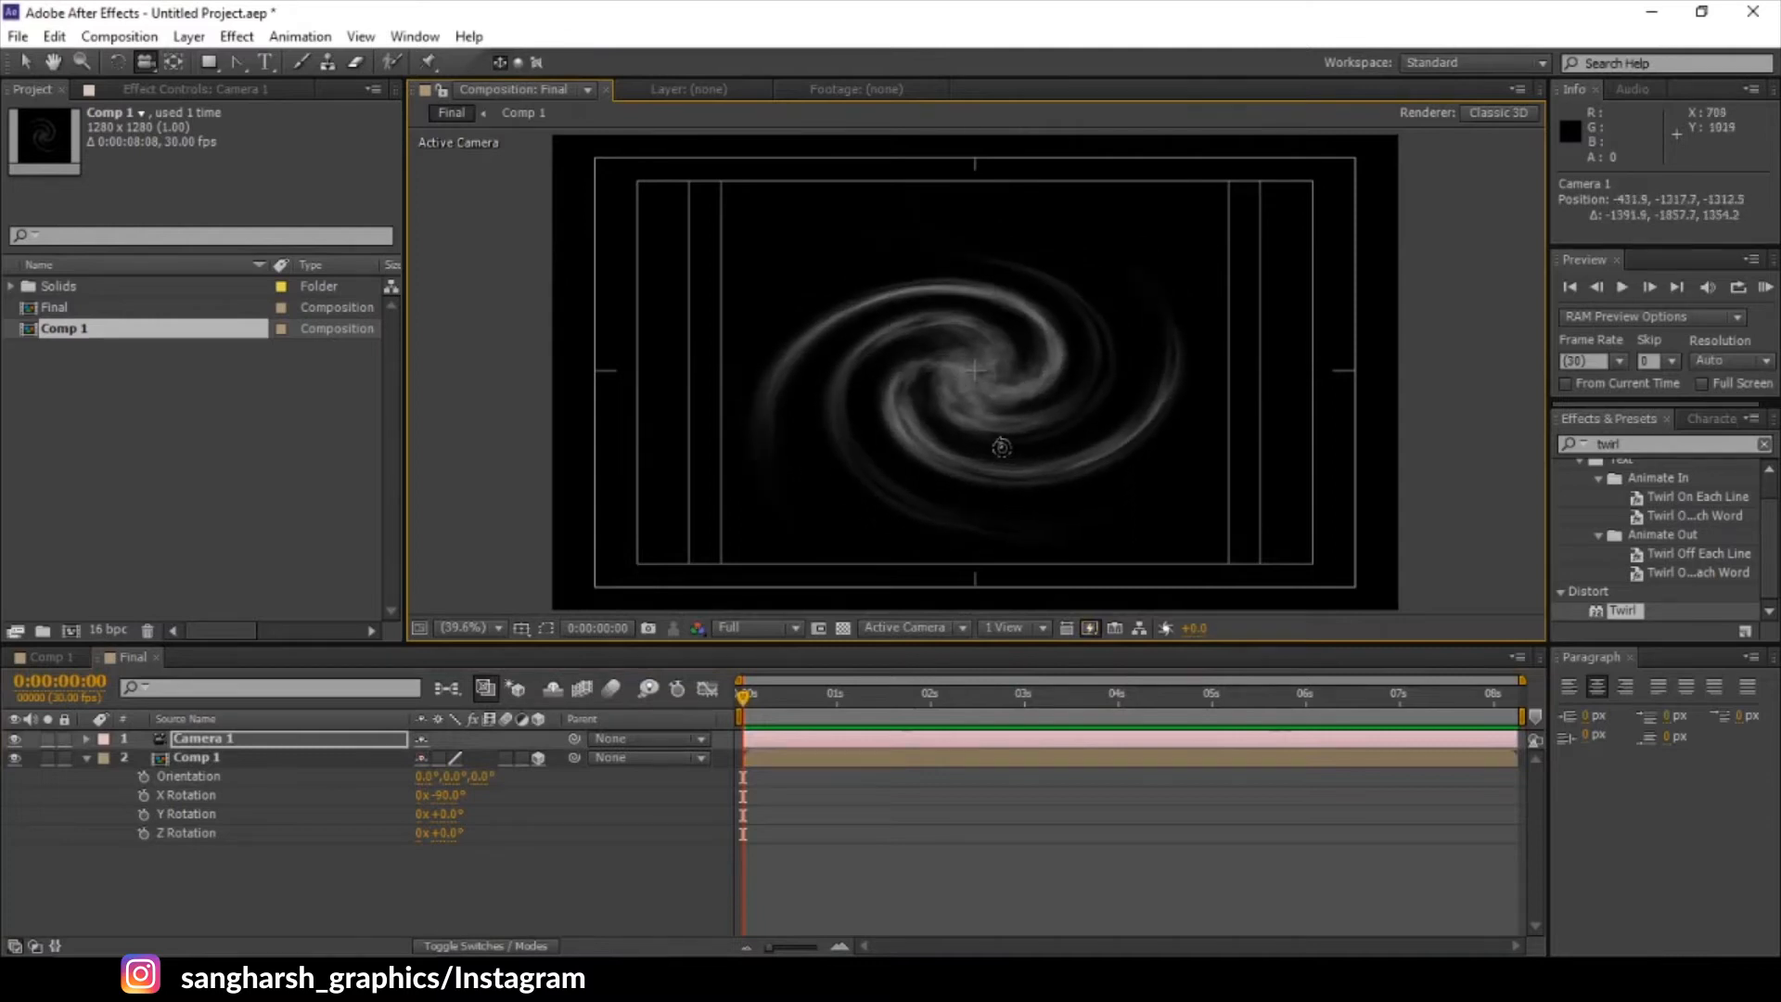
left_click(87, 758)
- Rename the Comp 1 composition as "swirl" in the project
right_click(61, 329)
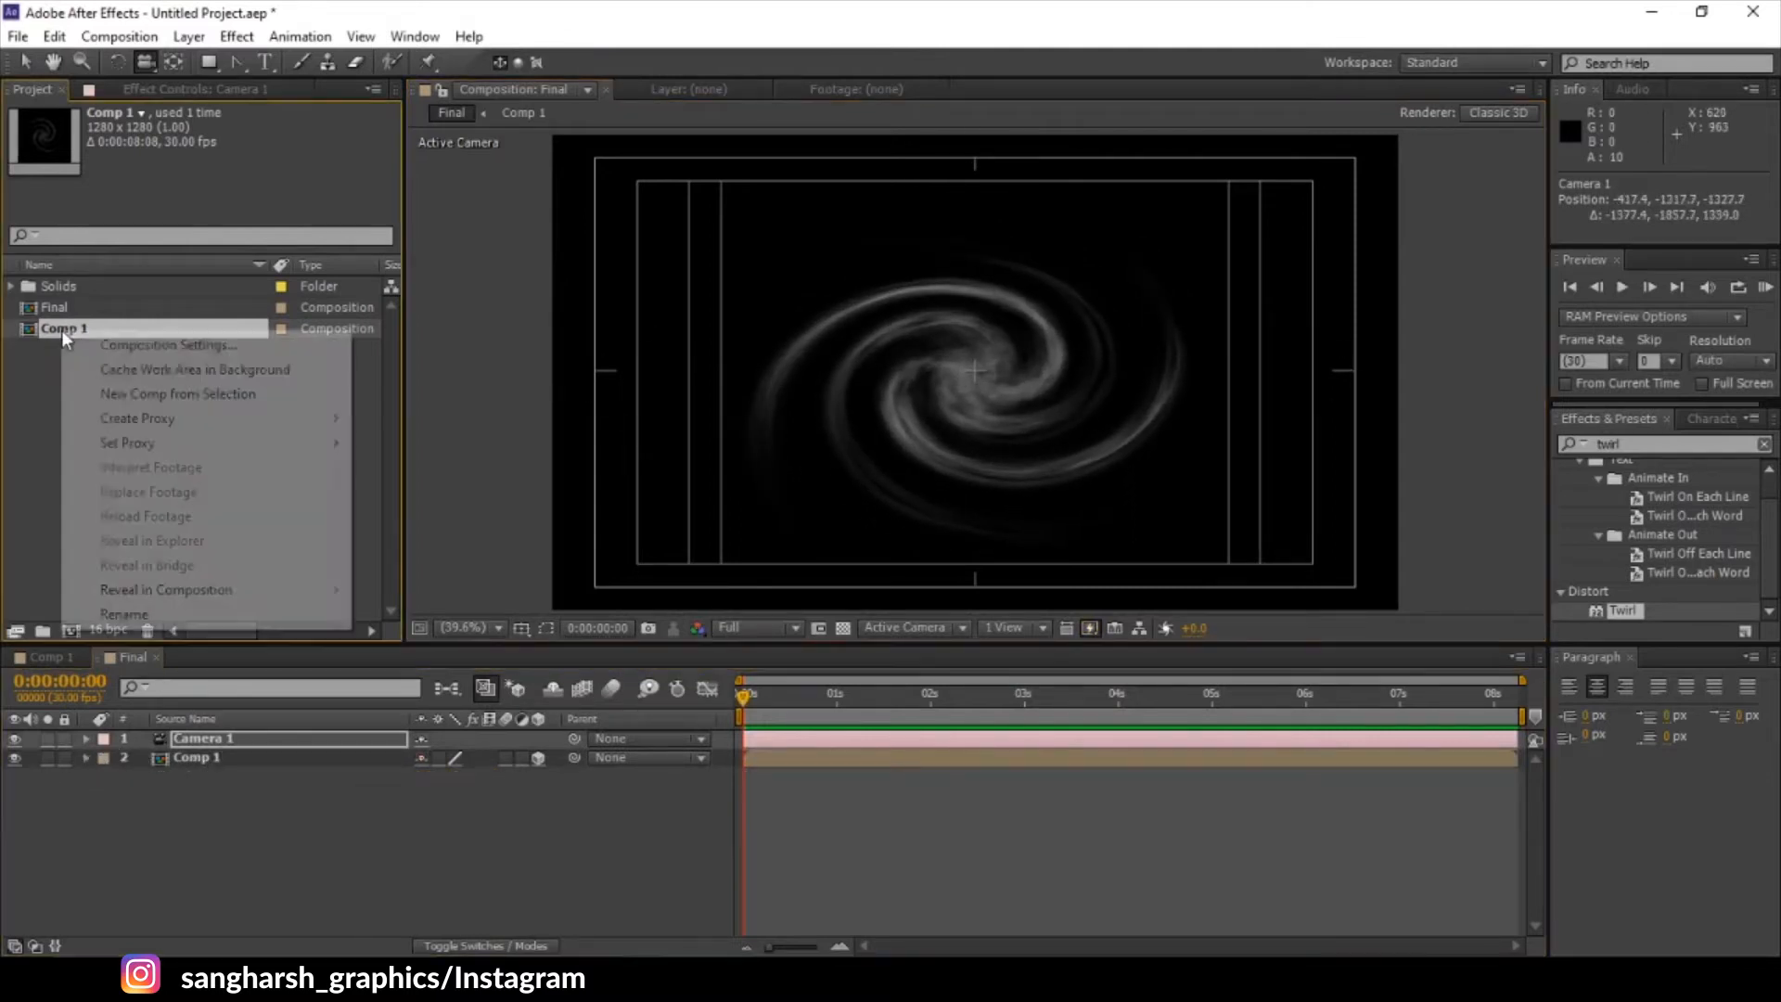
left_click(125, 614)
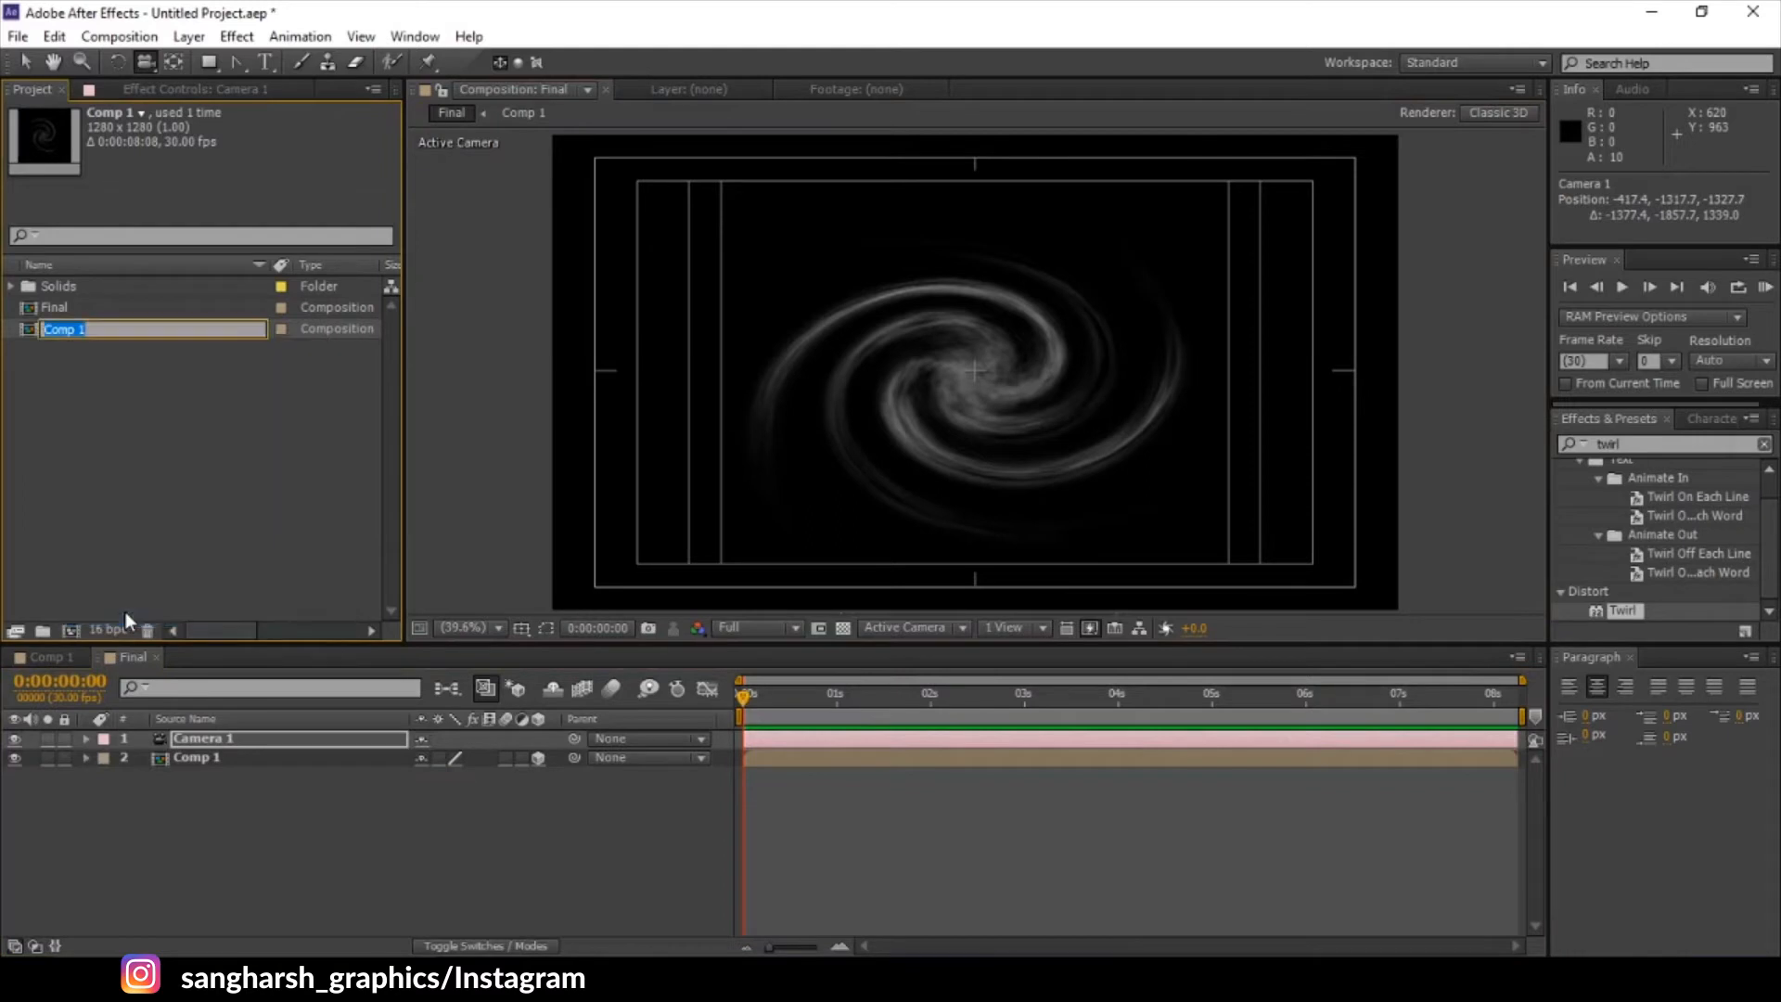
type("swirl")
key("Return")
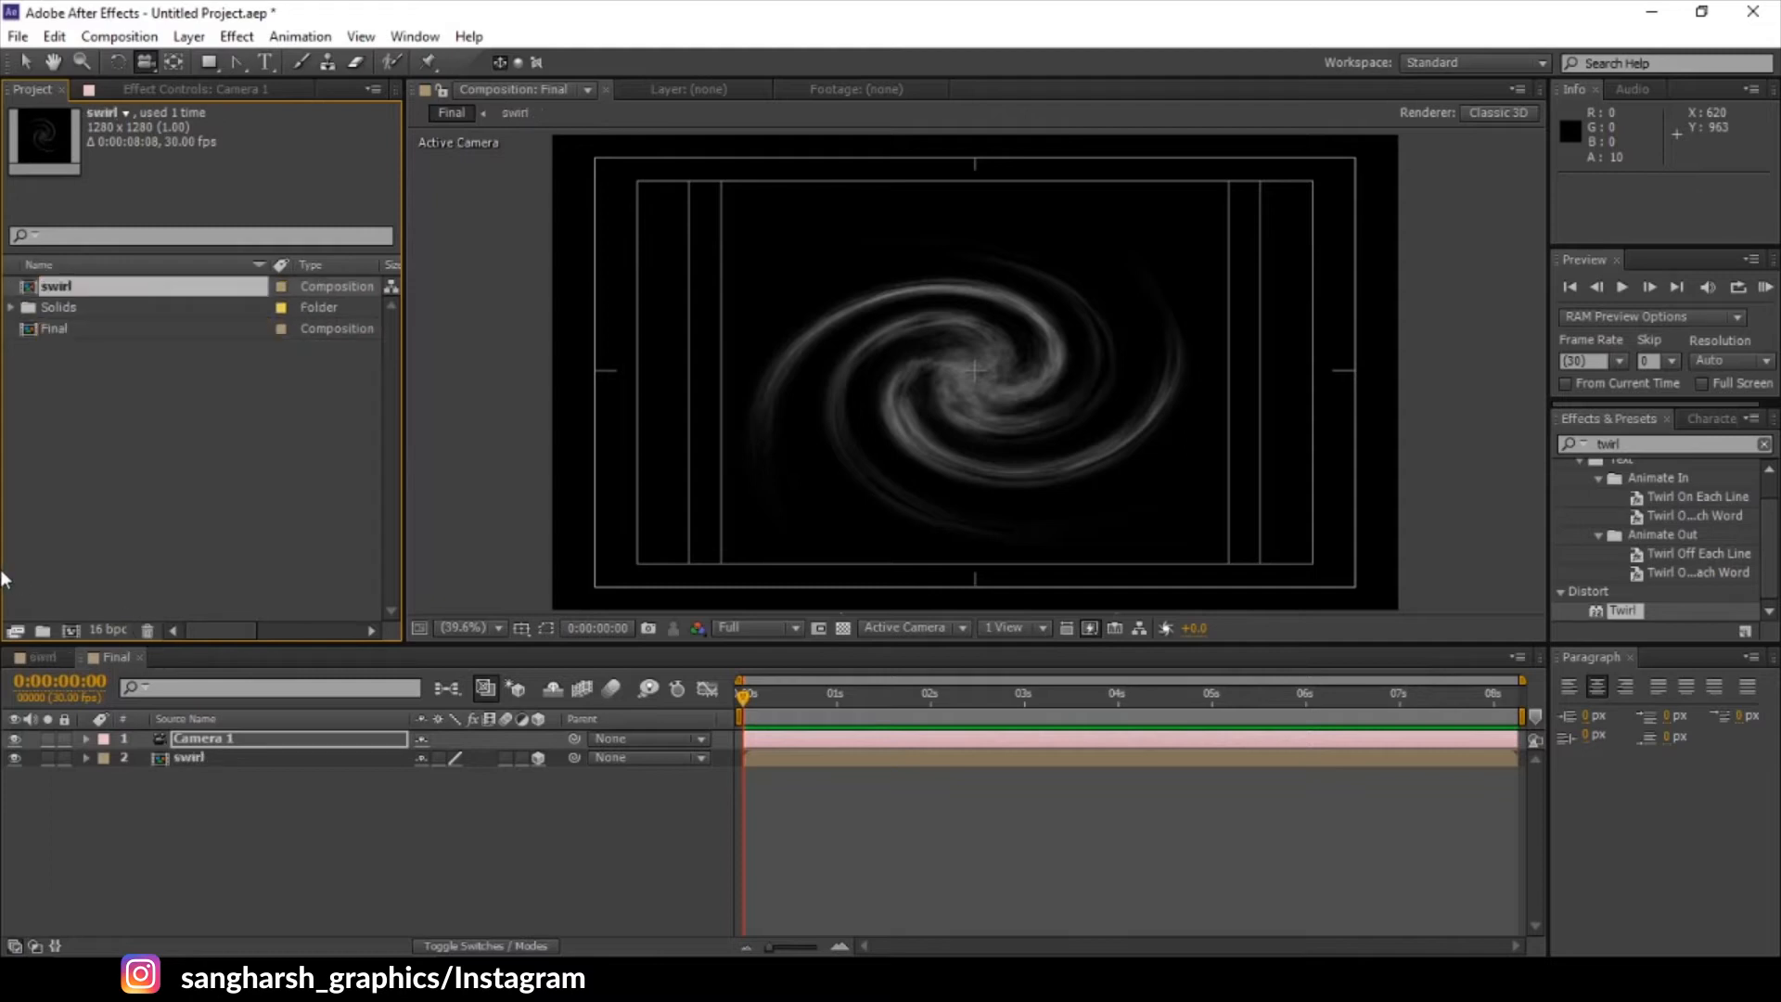
- Create a white solid in the "Final" composition, 720 px wide and 1080 px high
right_click(239, 822)
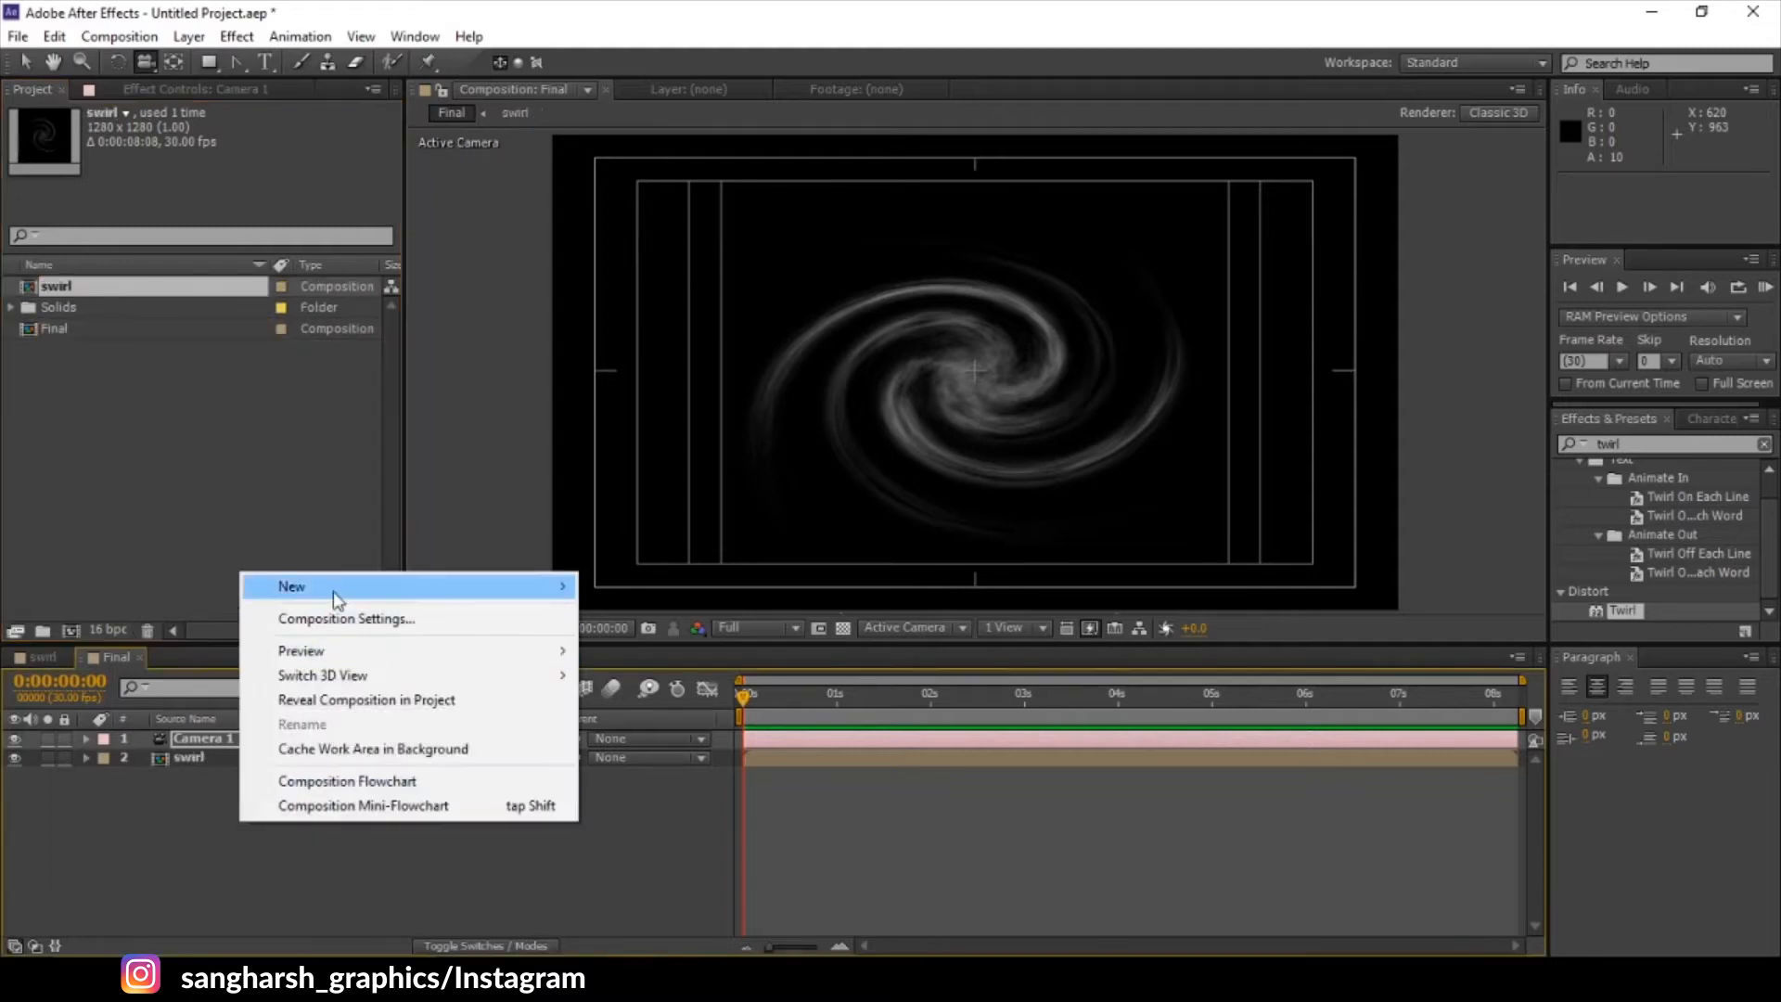
mouse_move(332, 590)
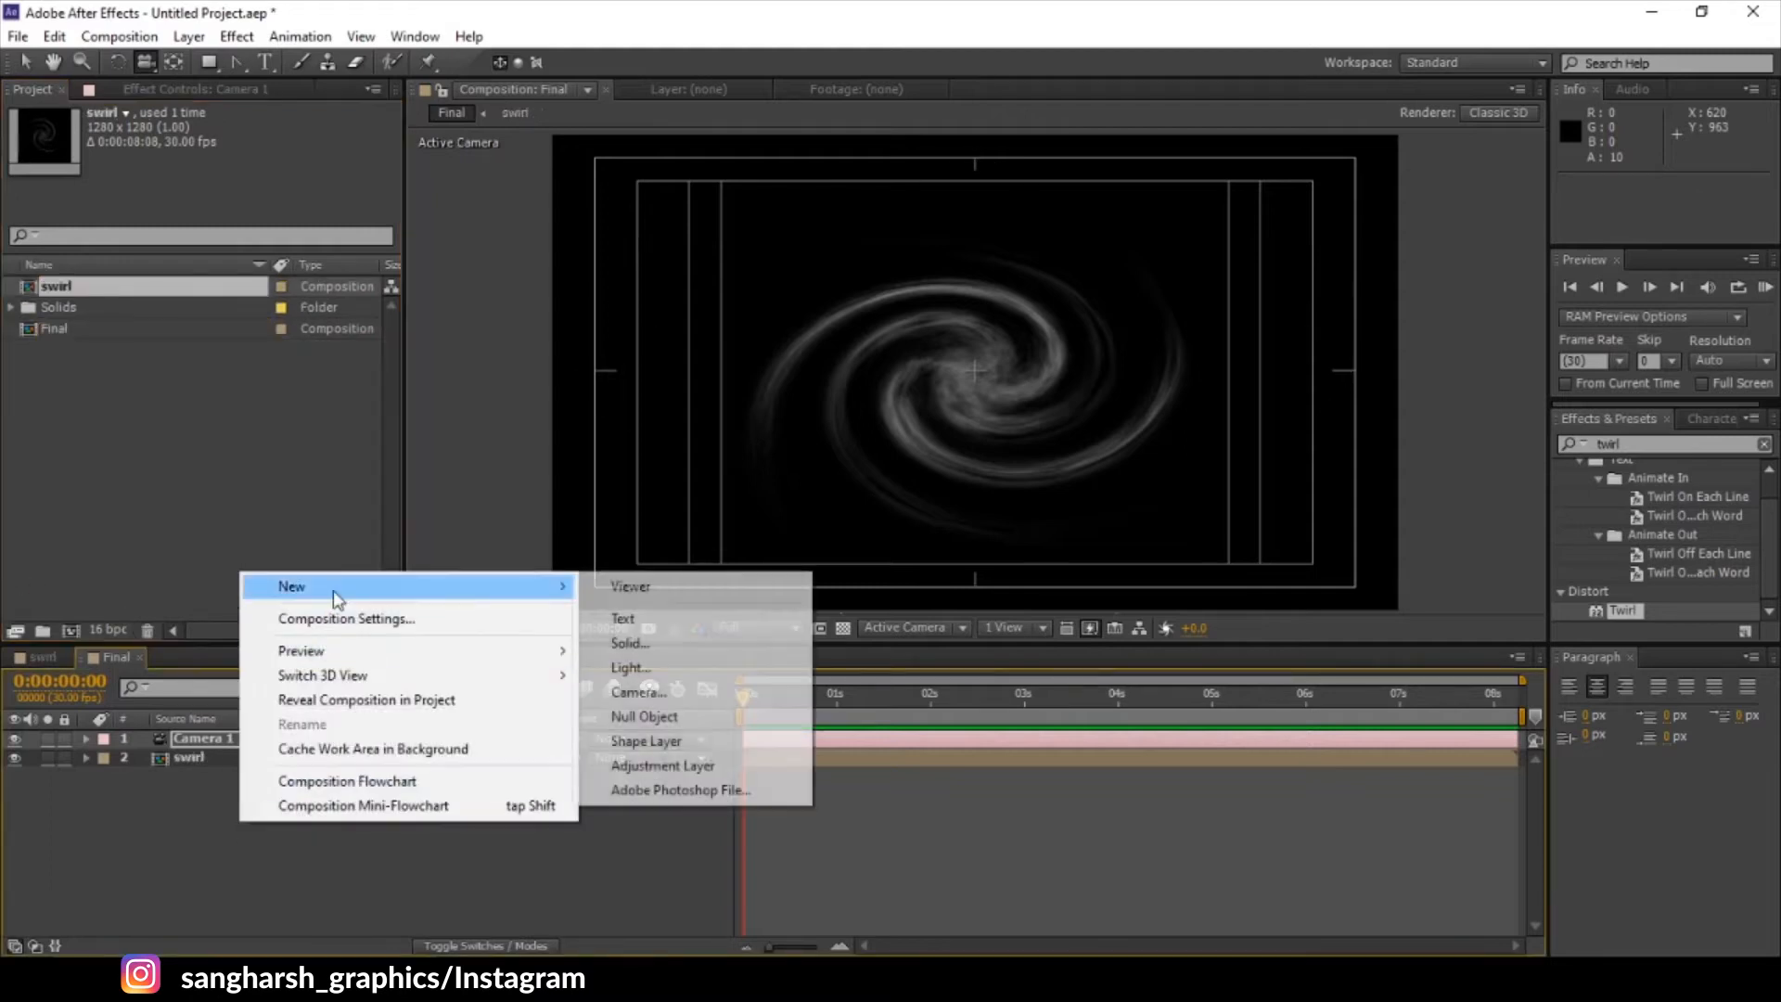
left_click(705, 641)
left_click(238, 558)
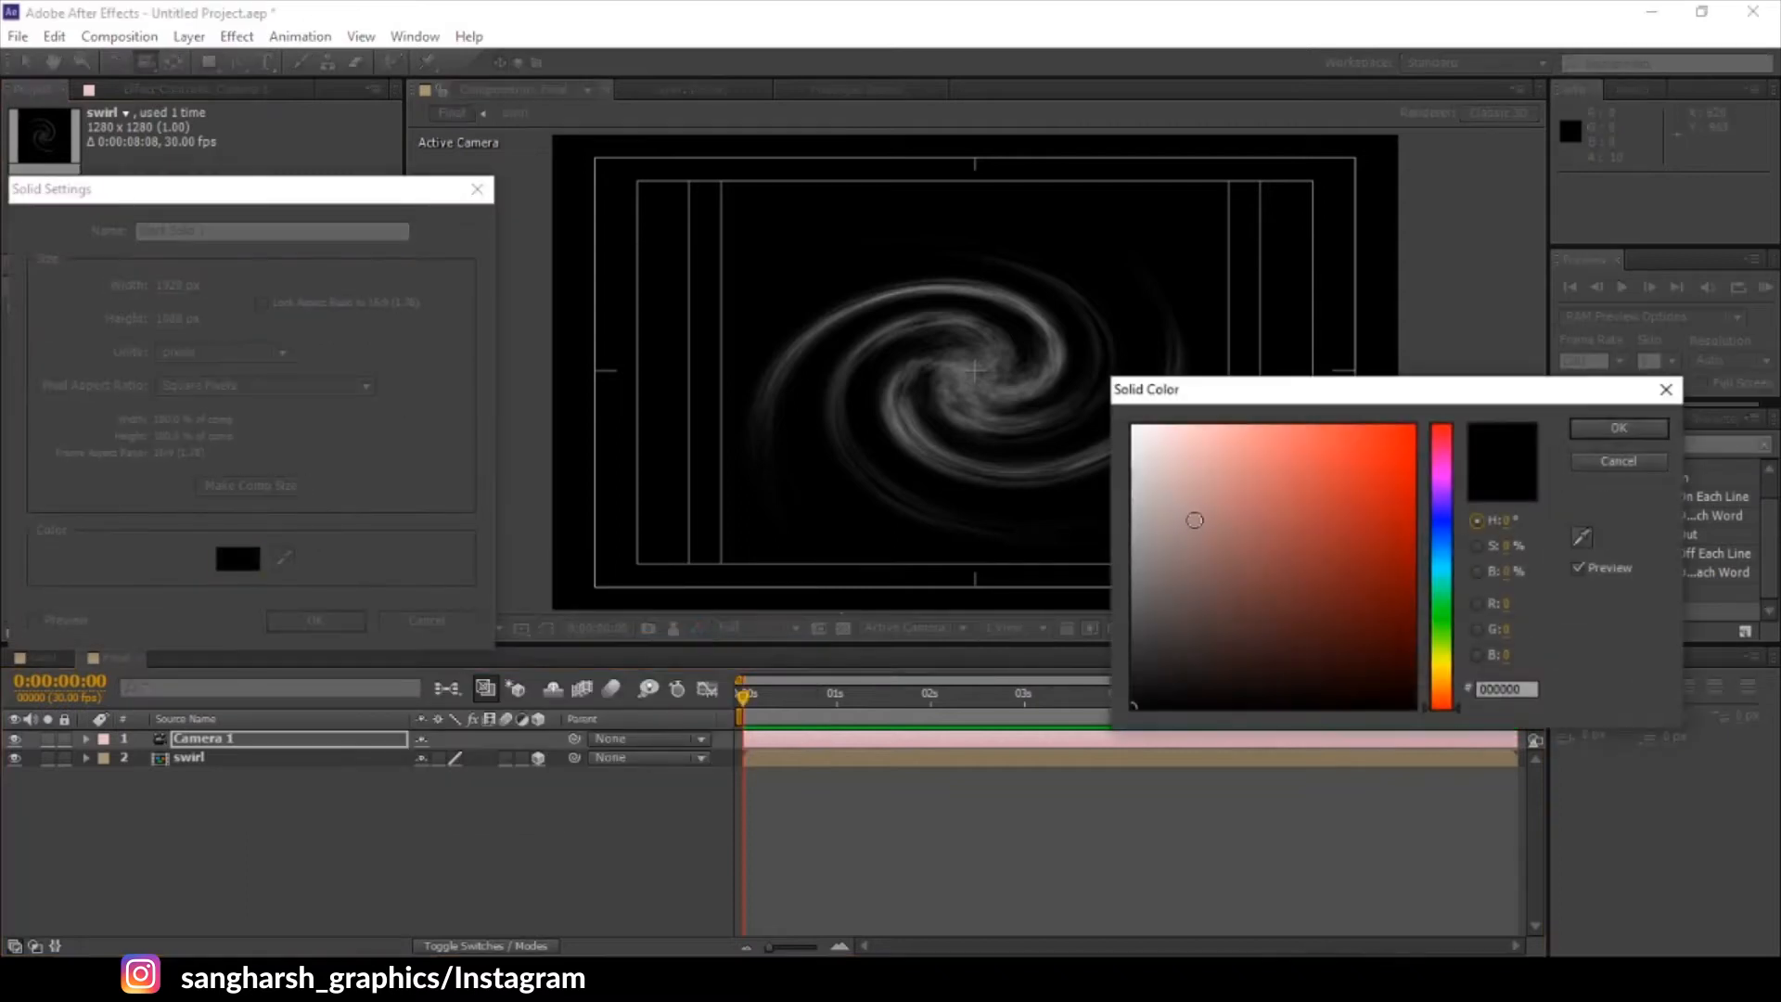
left_click_drag(1192, 517, 988, 381)
left_click(1619, 427)
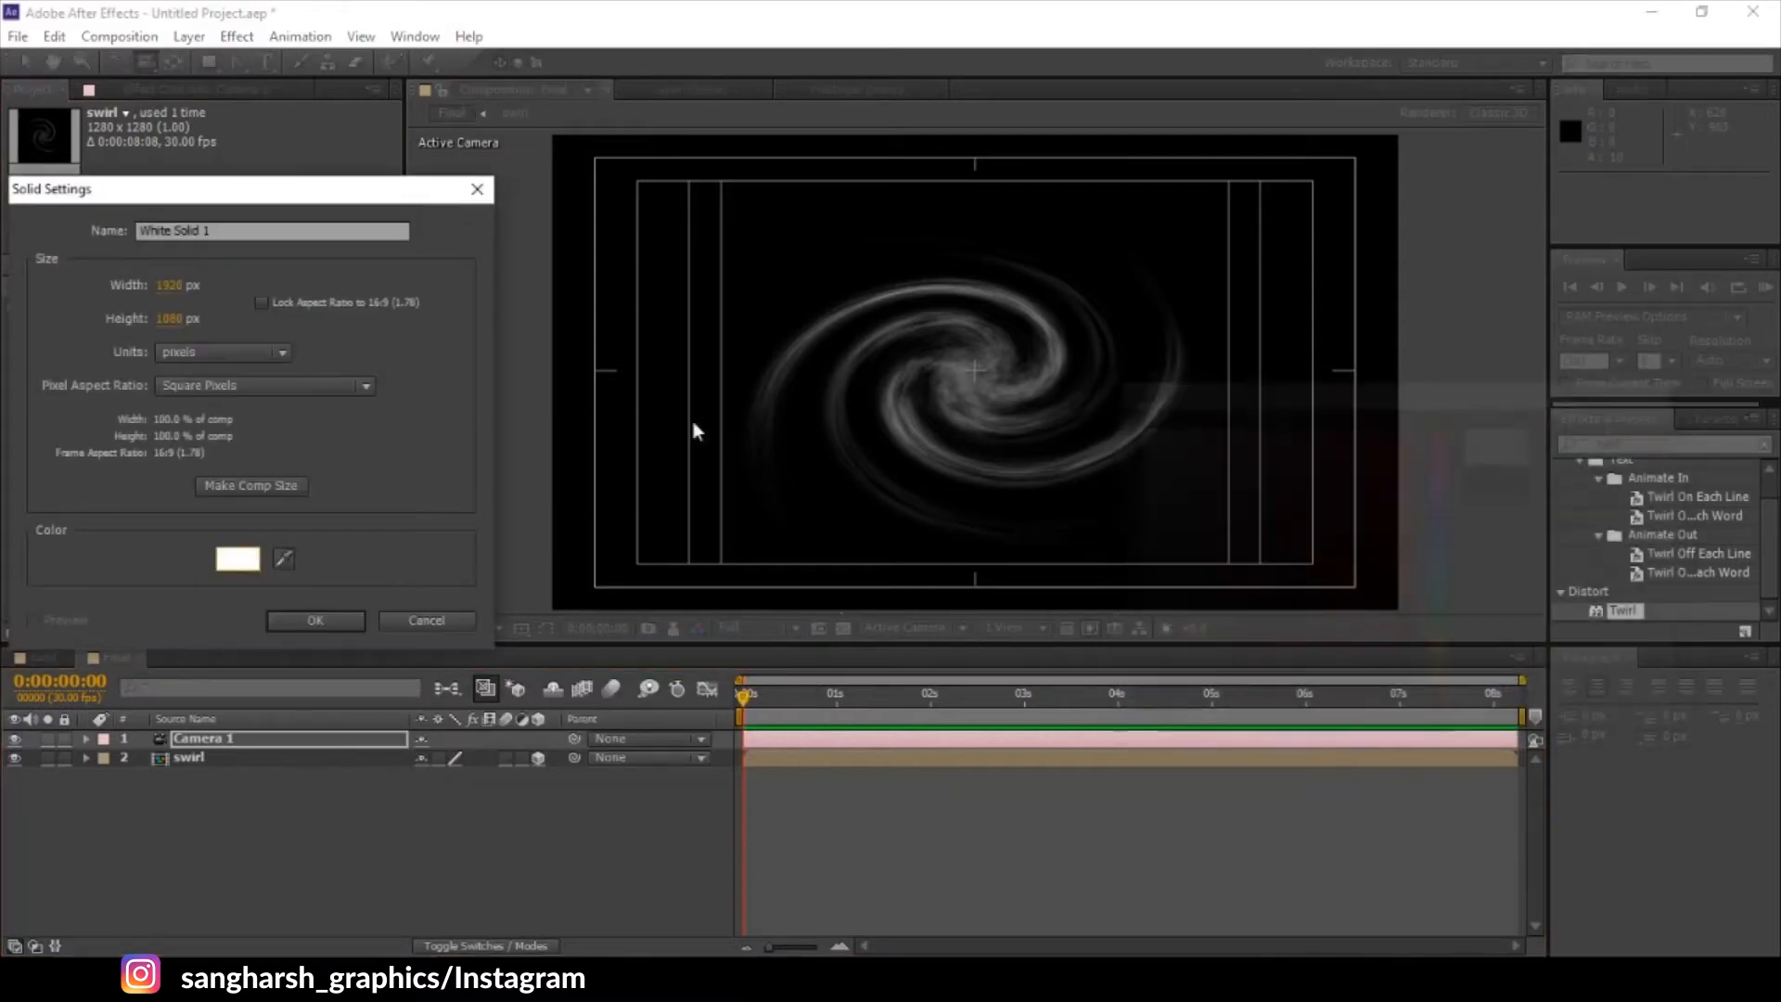
left_click(168, 293)
type("720")
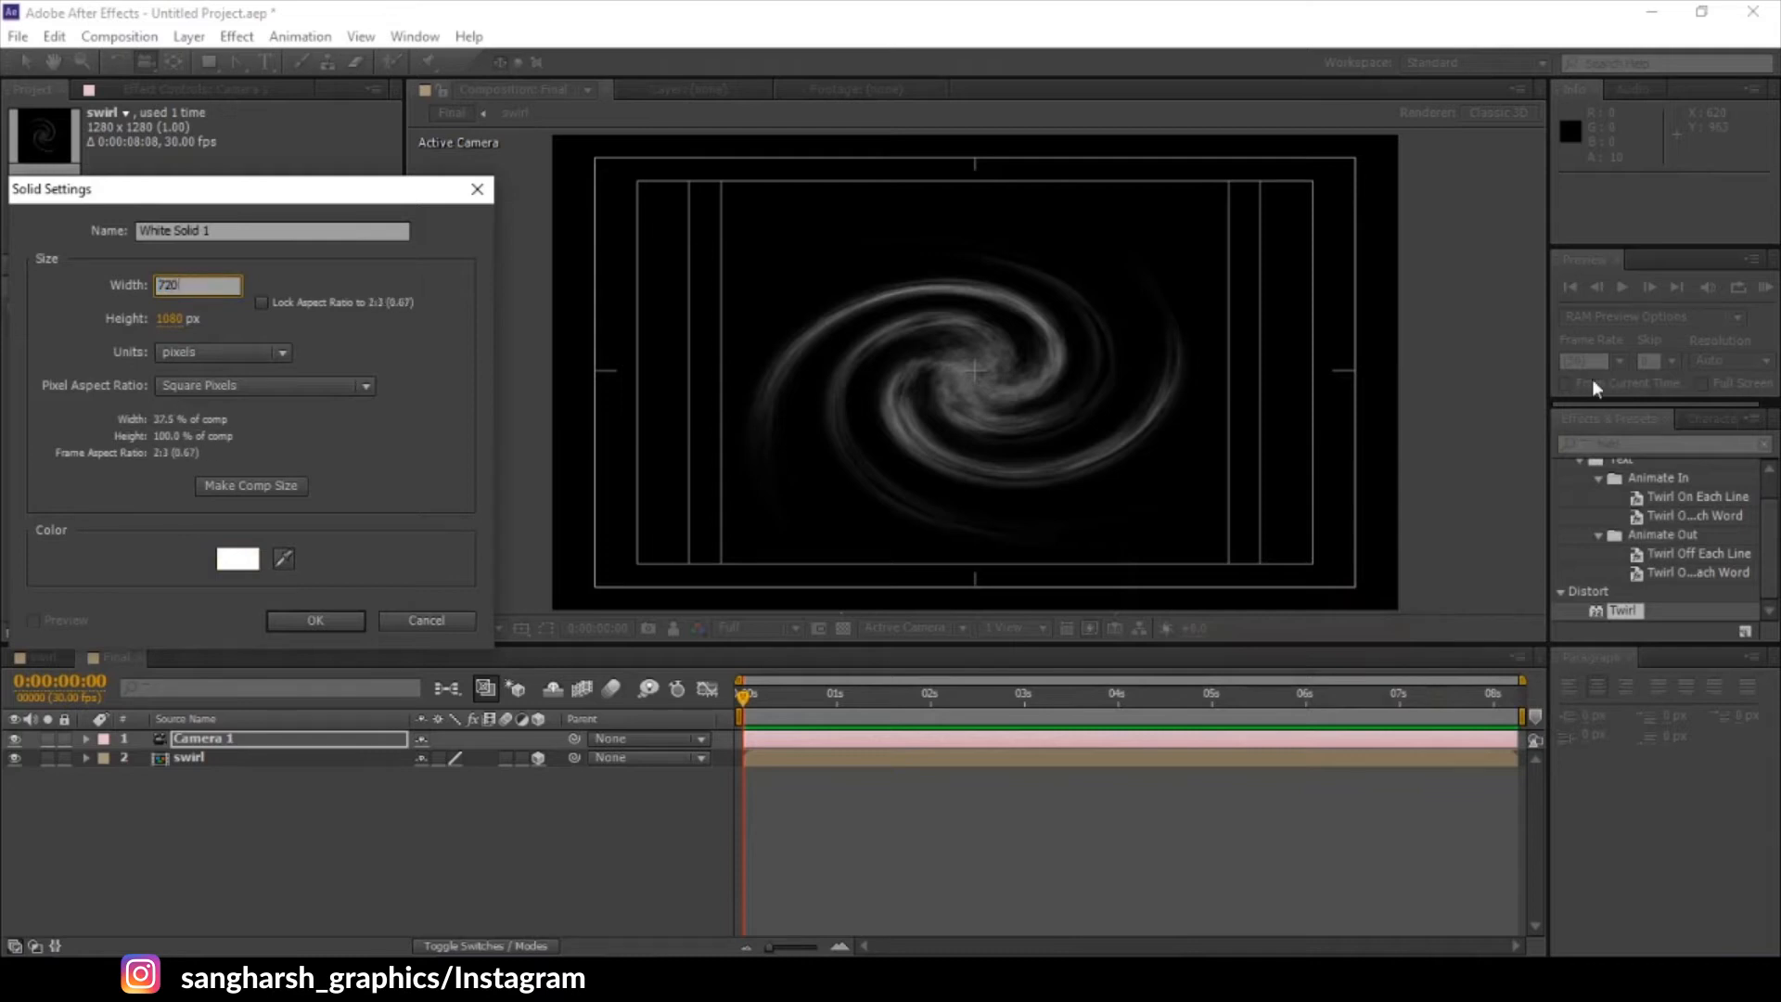
key("Return")
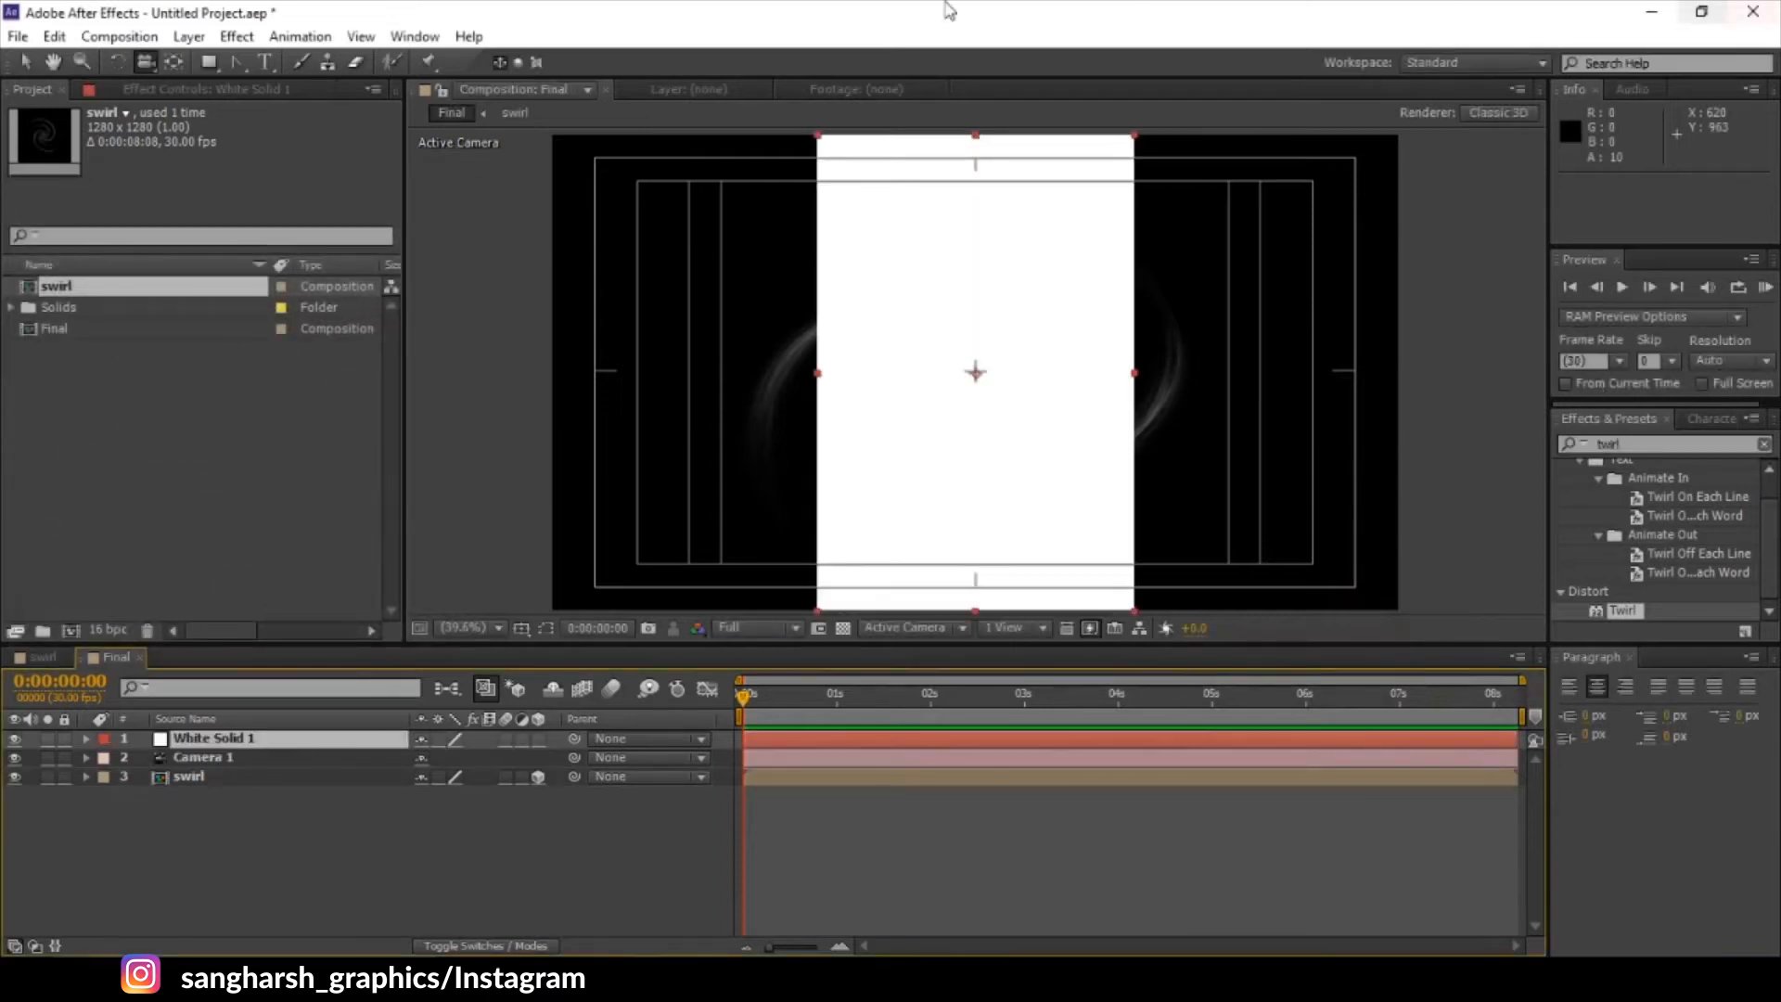
- Open the white solid in its own layer view and show the title/action safe guides
double_click(972, 364)
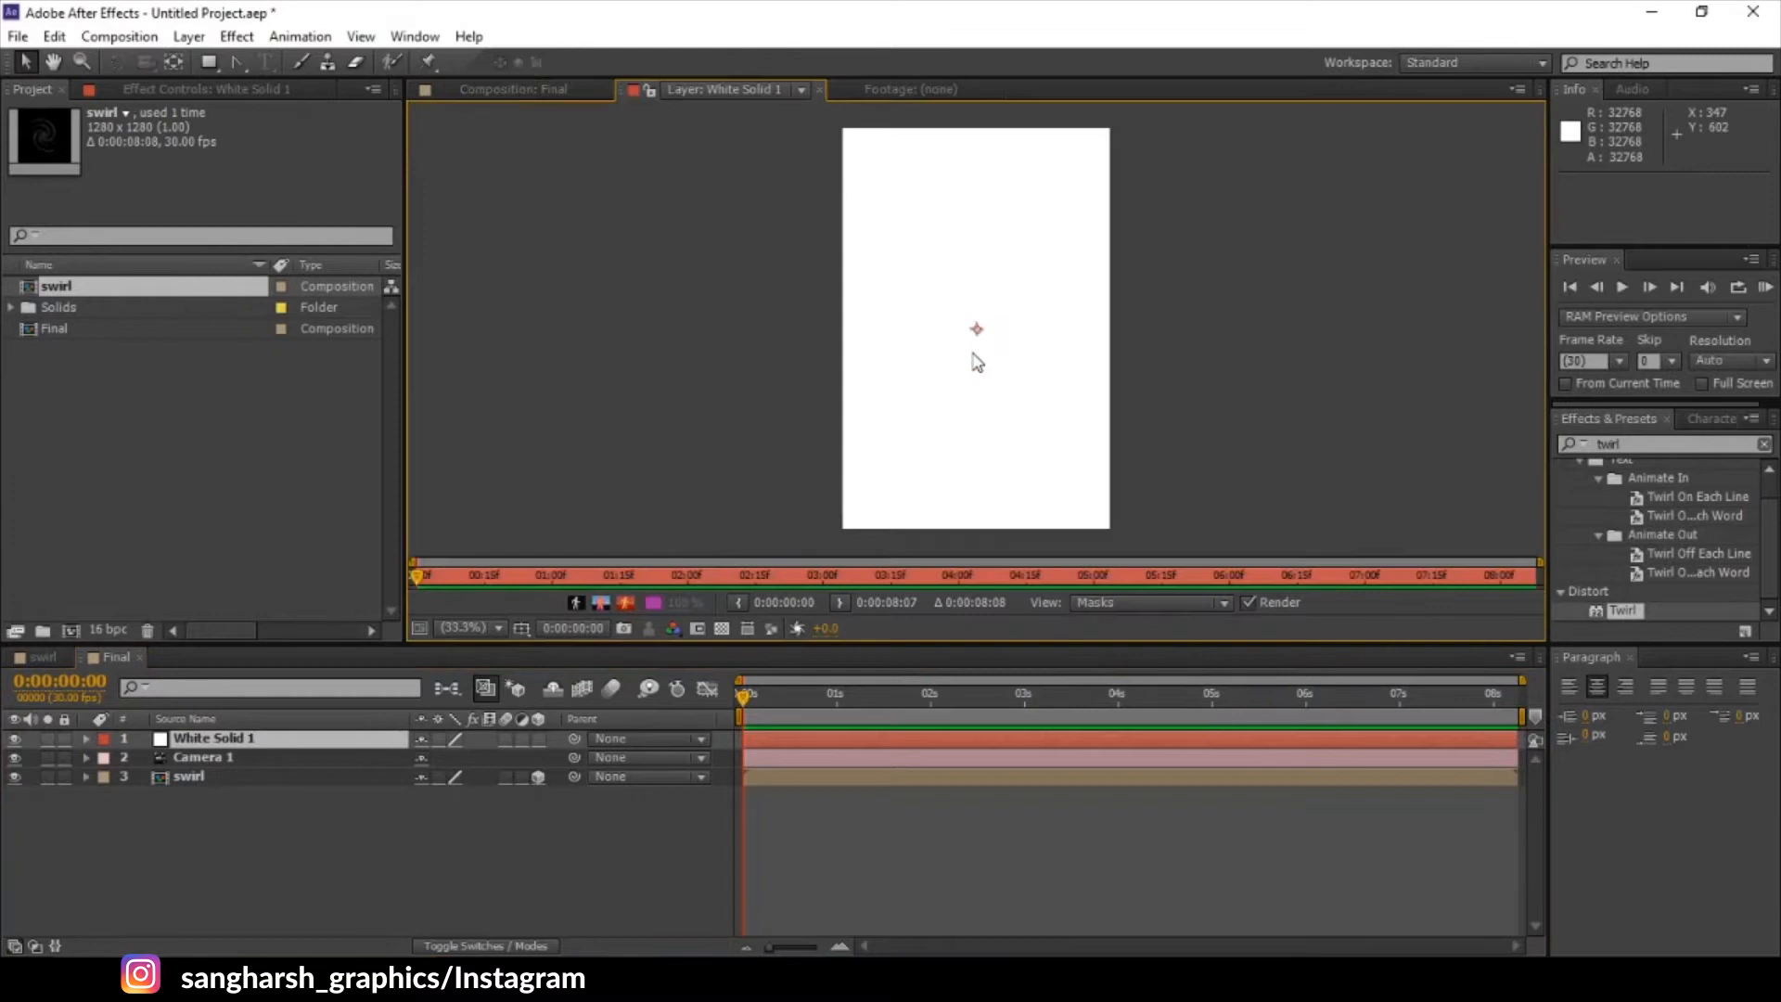
left_click(522, 629)
left_click(556, 646)
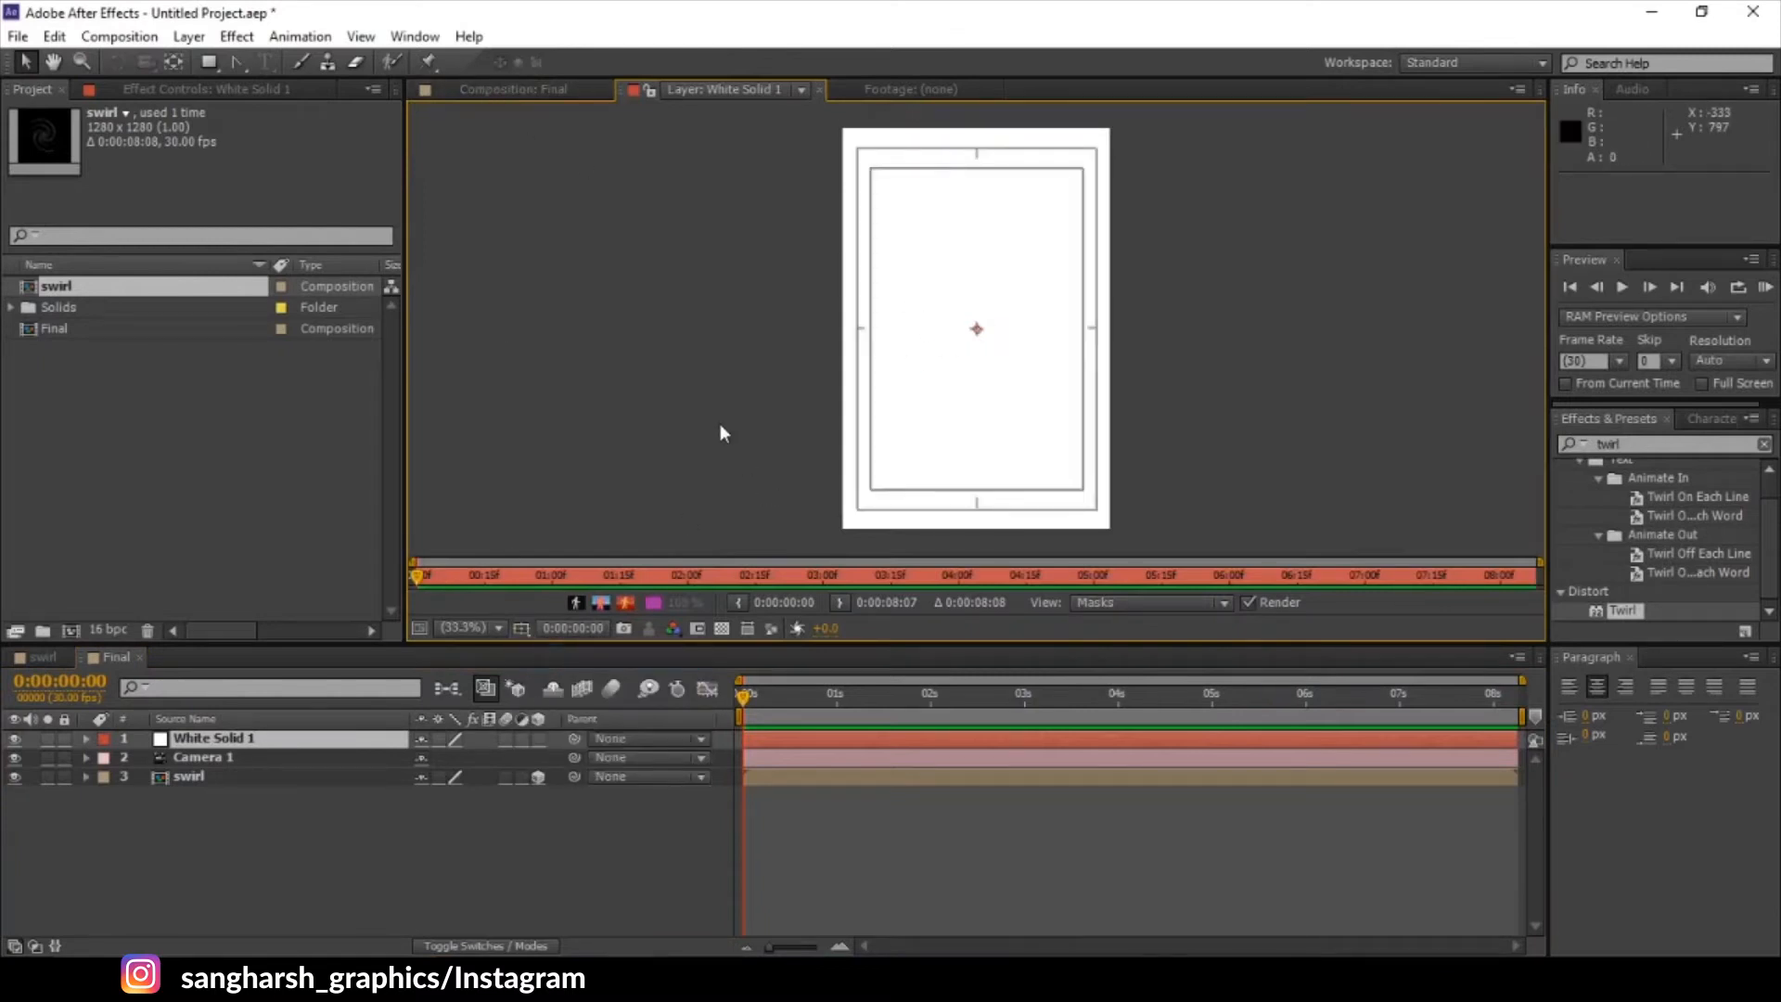
- Draw a closed diamond mask on the white solid with the Pen tool, placing its four corners at the action-safe frame's midpoints
left_click_drag(232, 63, 323, 61)
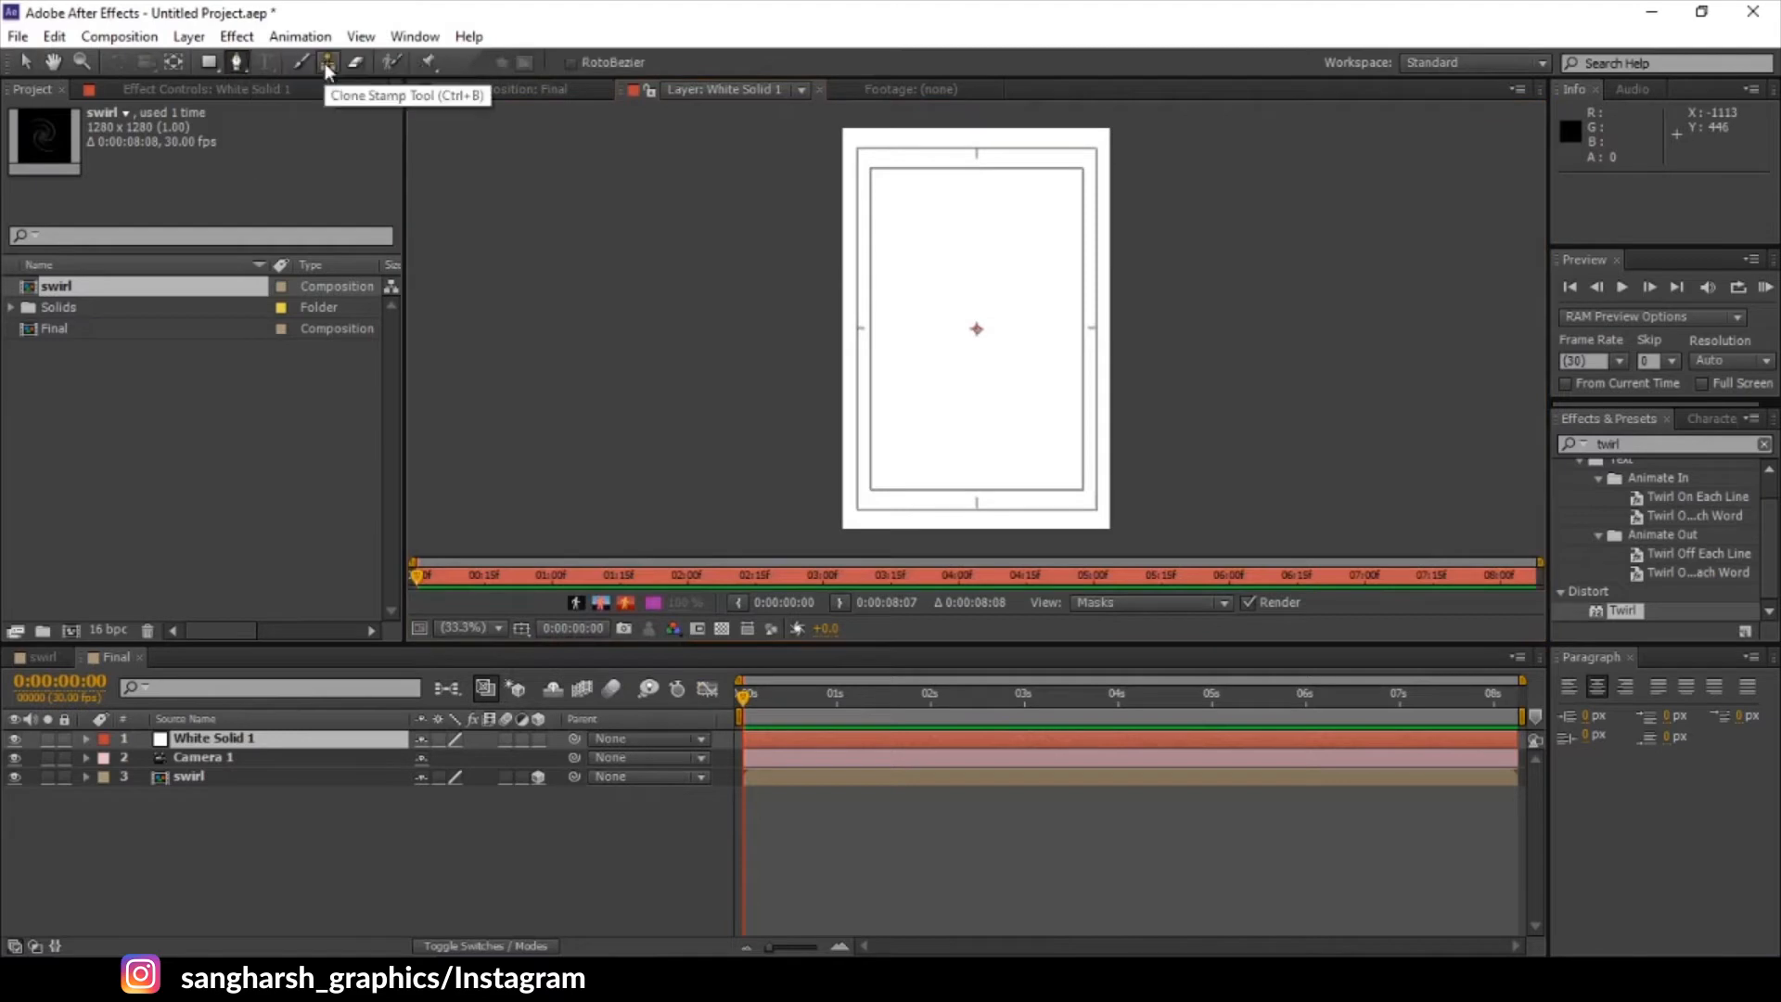
left_click(977, 507)
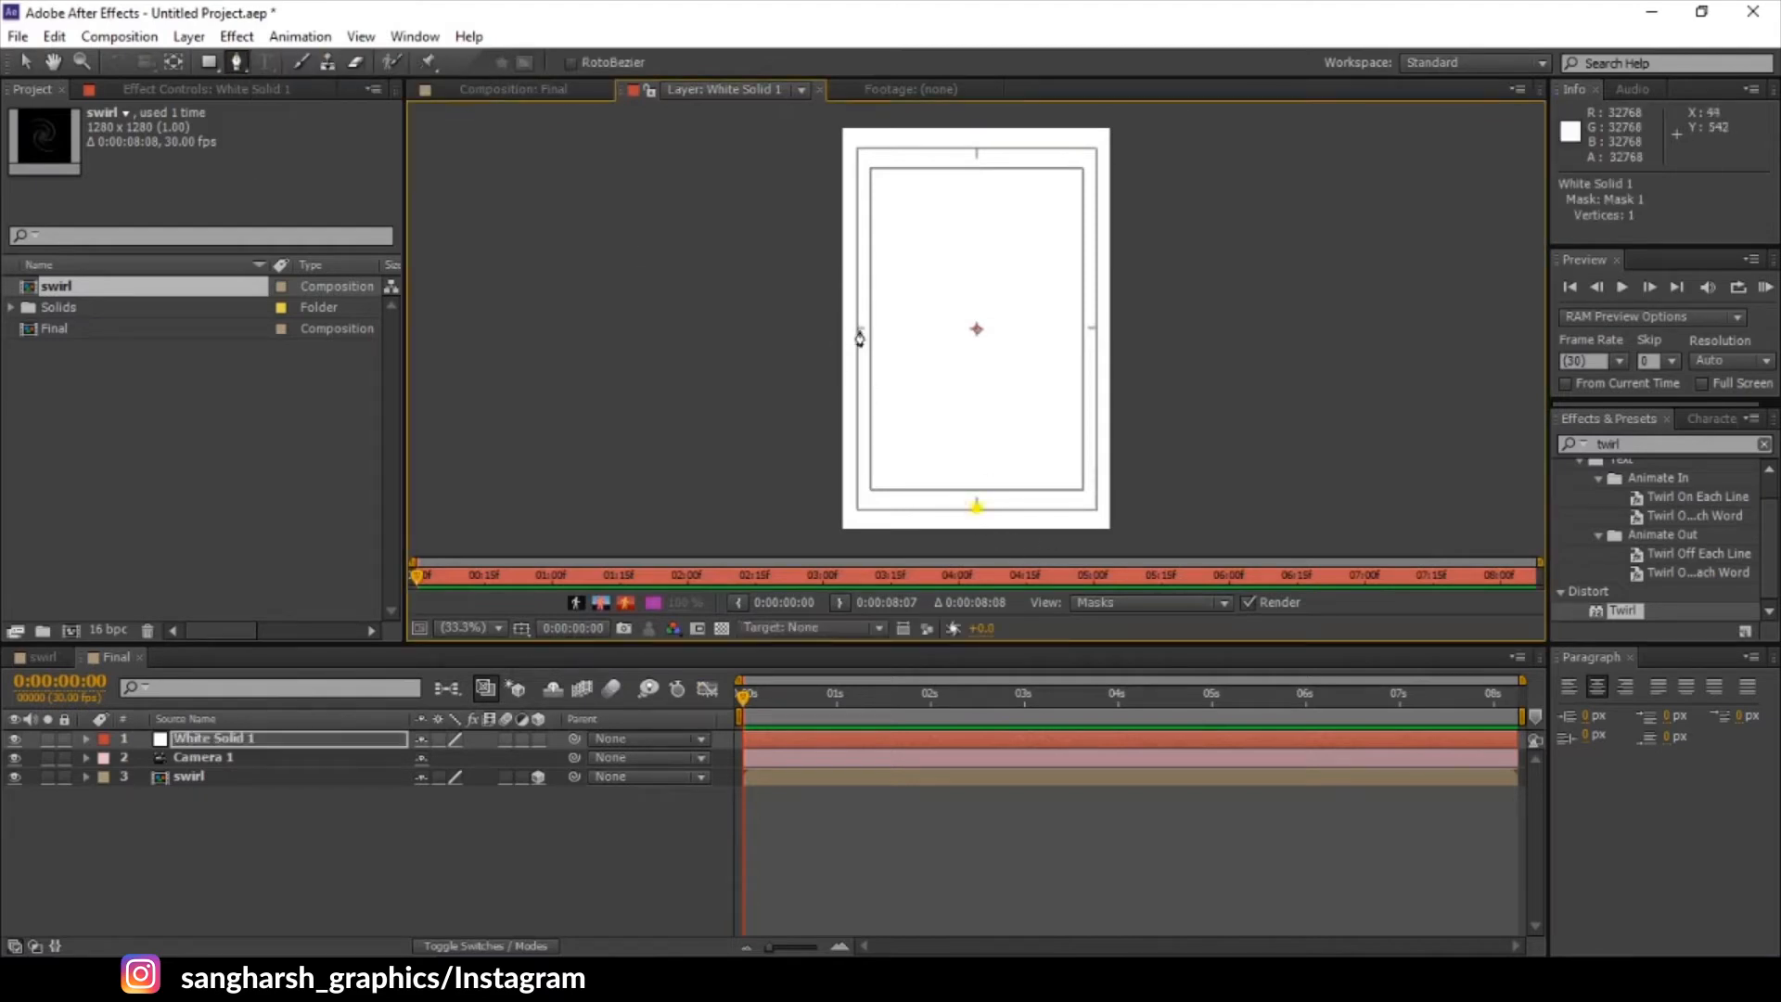
left_click(857, 330)
left_click(977, 151)
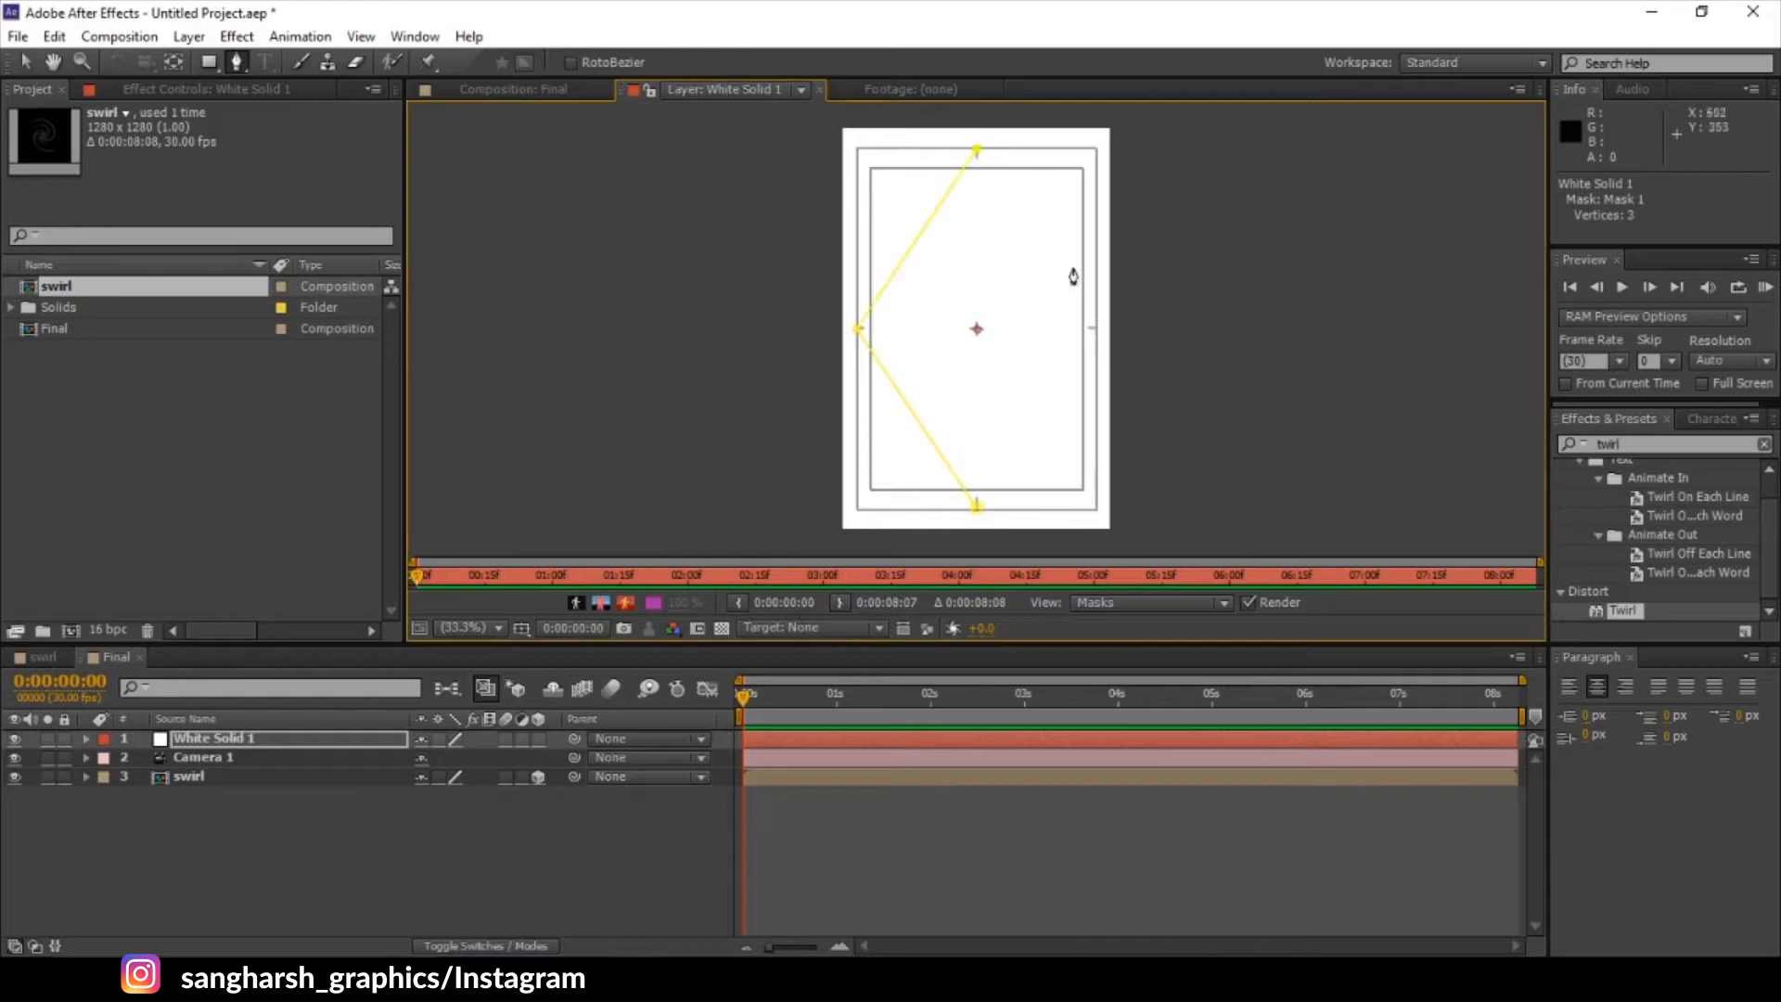
left_click(1096, 327)
left_click(976, 510)
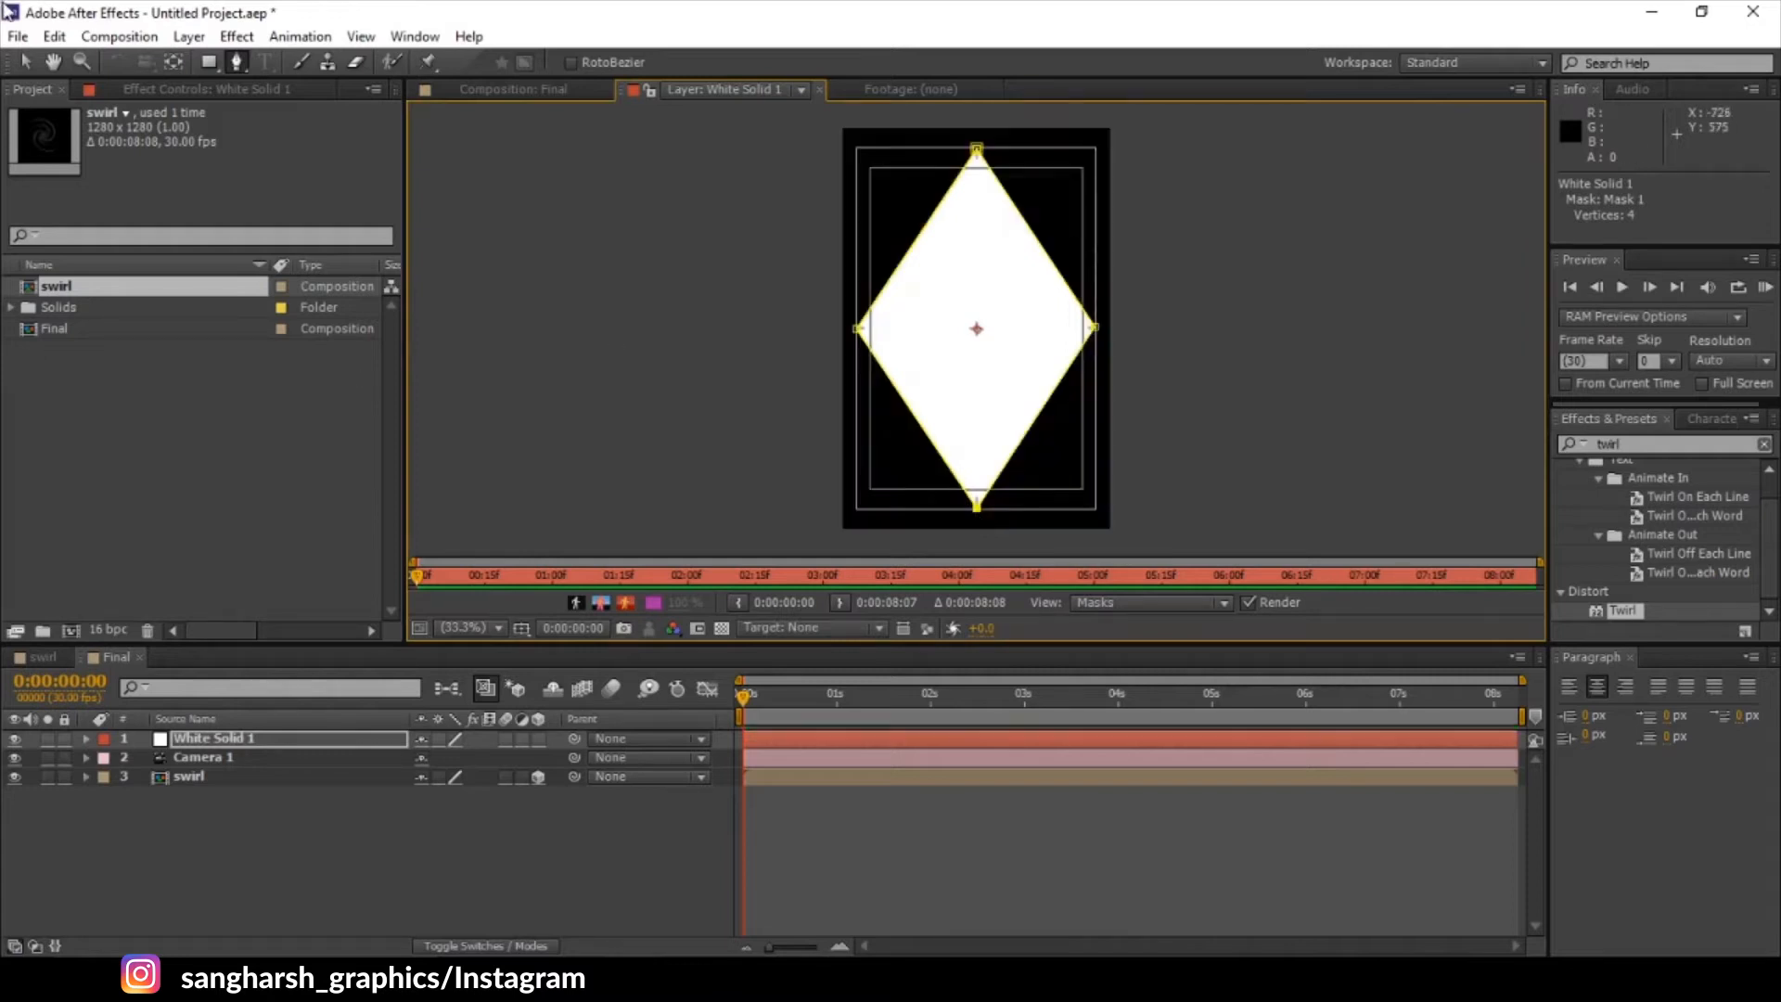
- Scale the diamond mask about its center to about 47%, then narrow its width to about 48% and stretch its height to about 123%
left_click(21, 63)
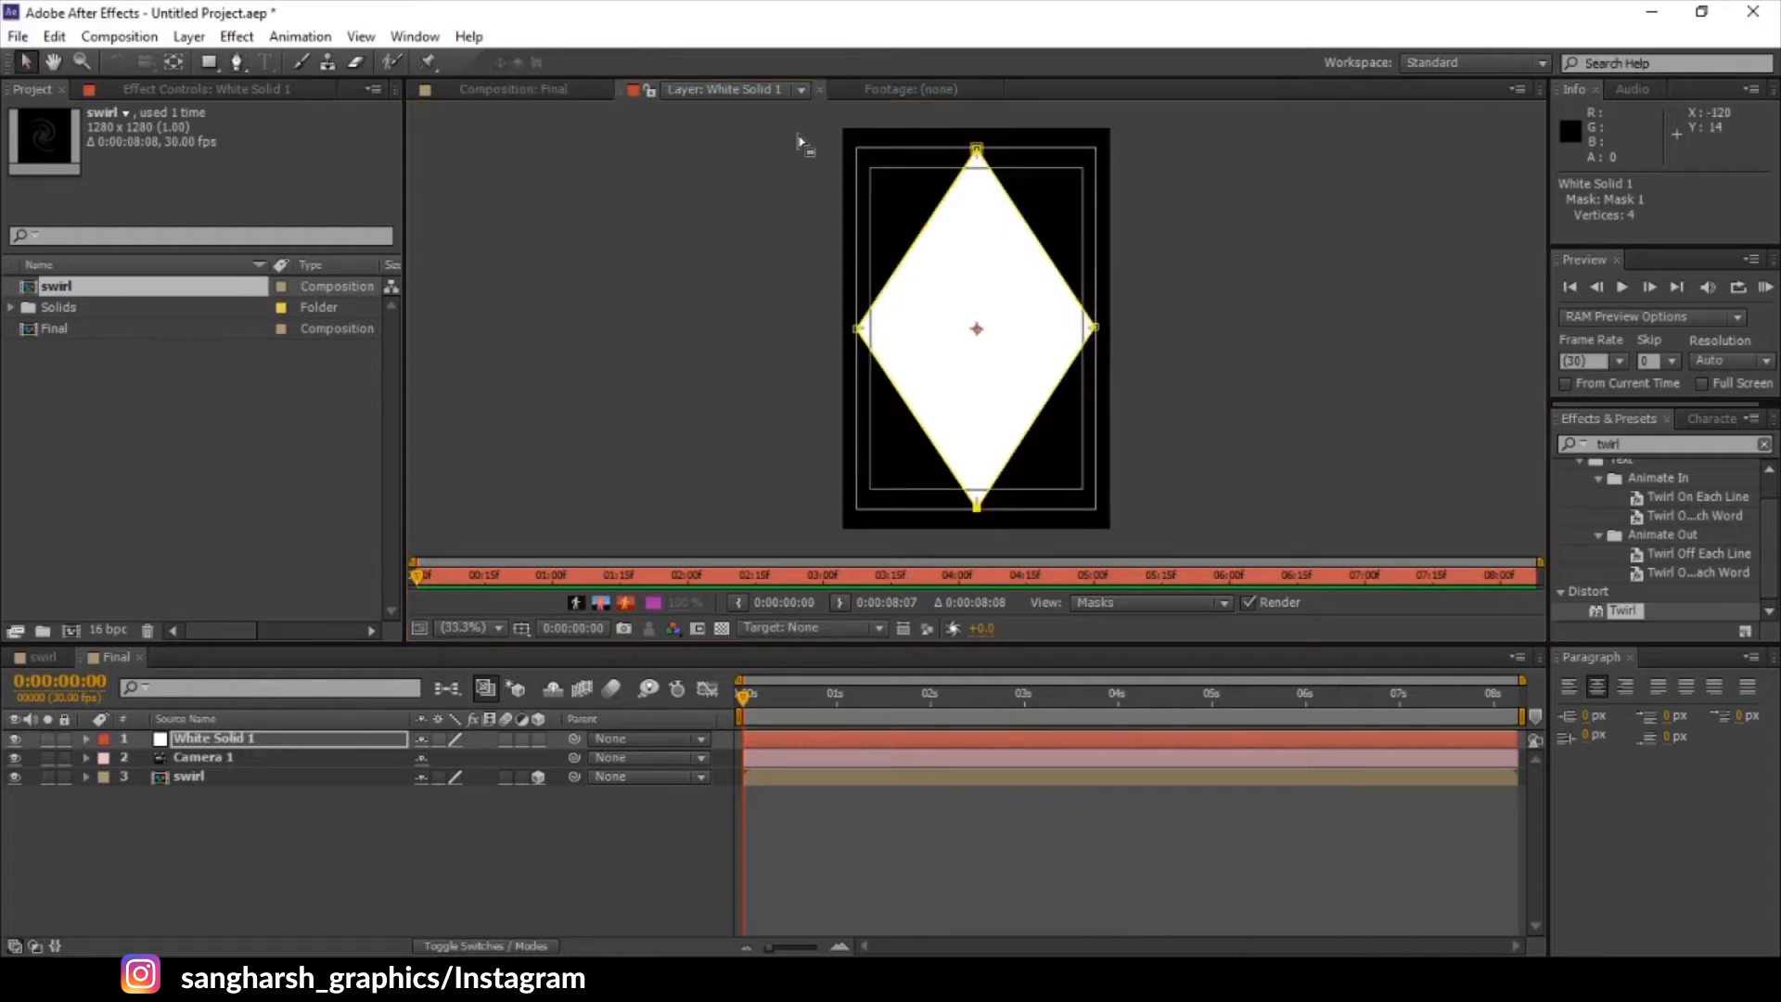
left_click_drag(797, 133, 1126, 538)
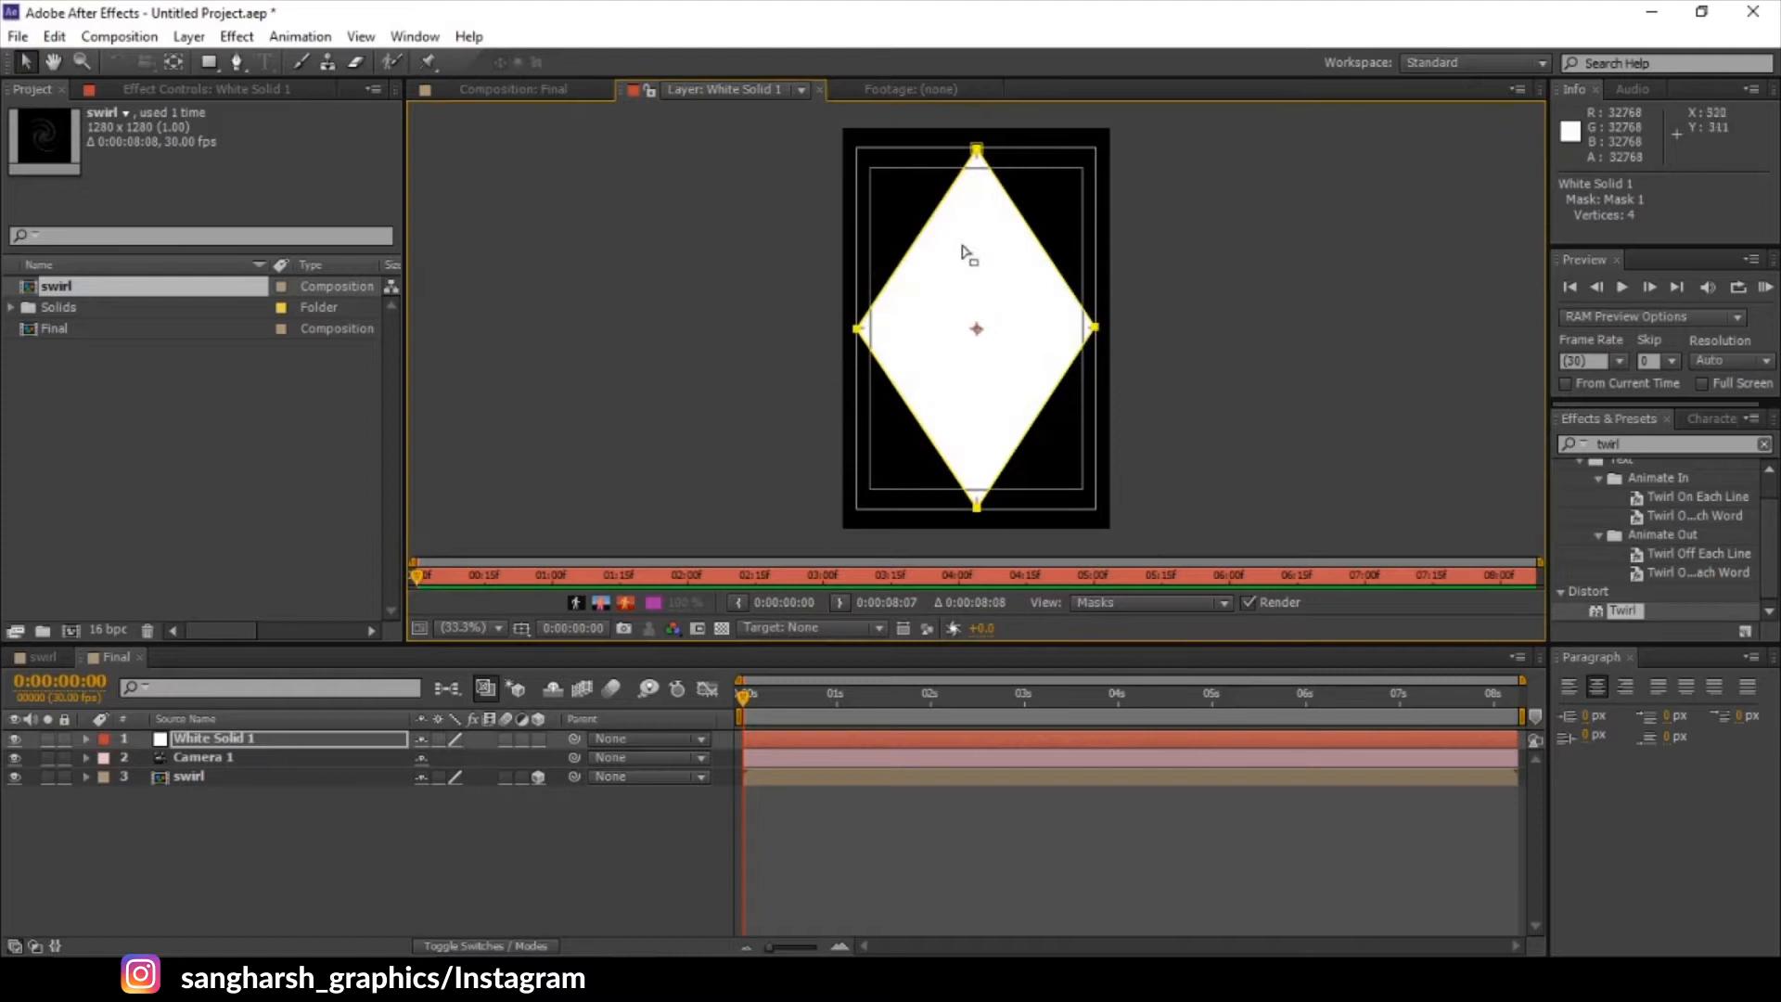
key("ctrl+t")
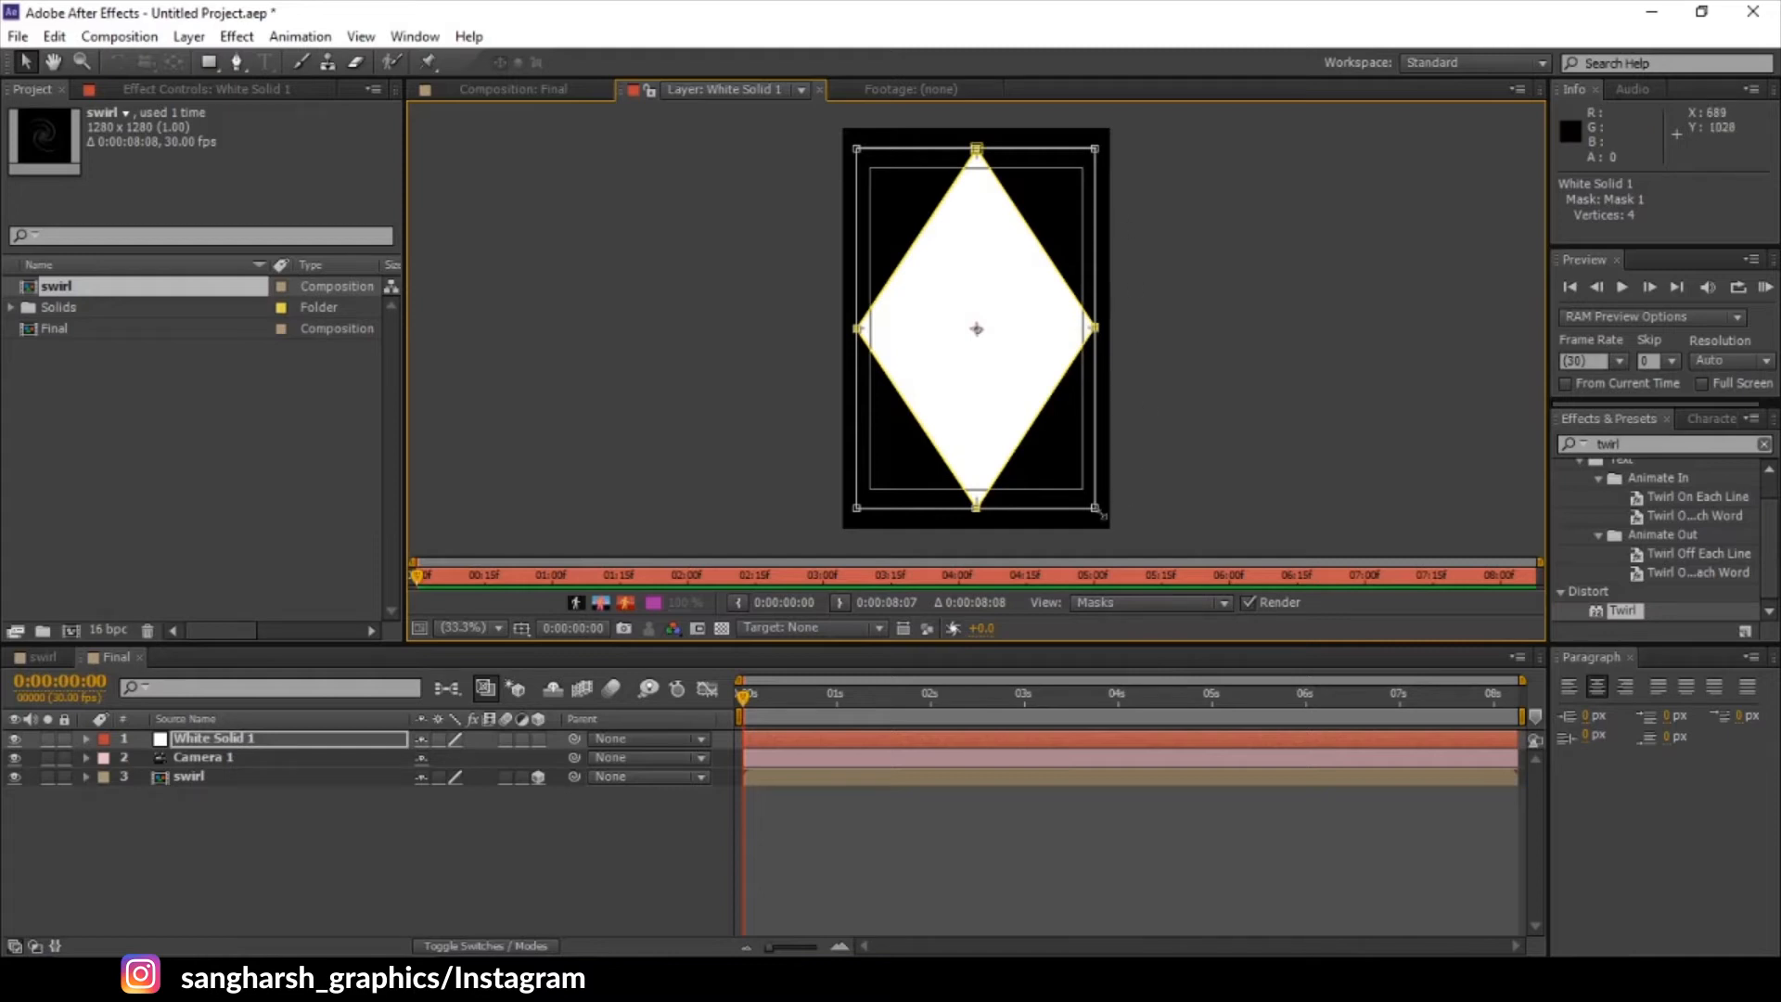
left_click_drag(1099, 518, 1029, 475)
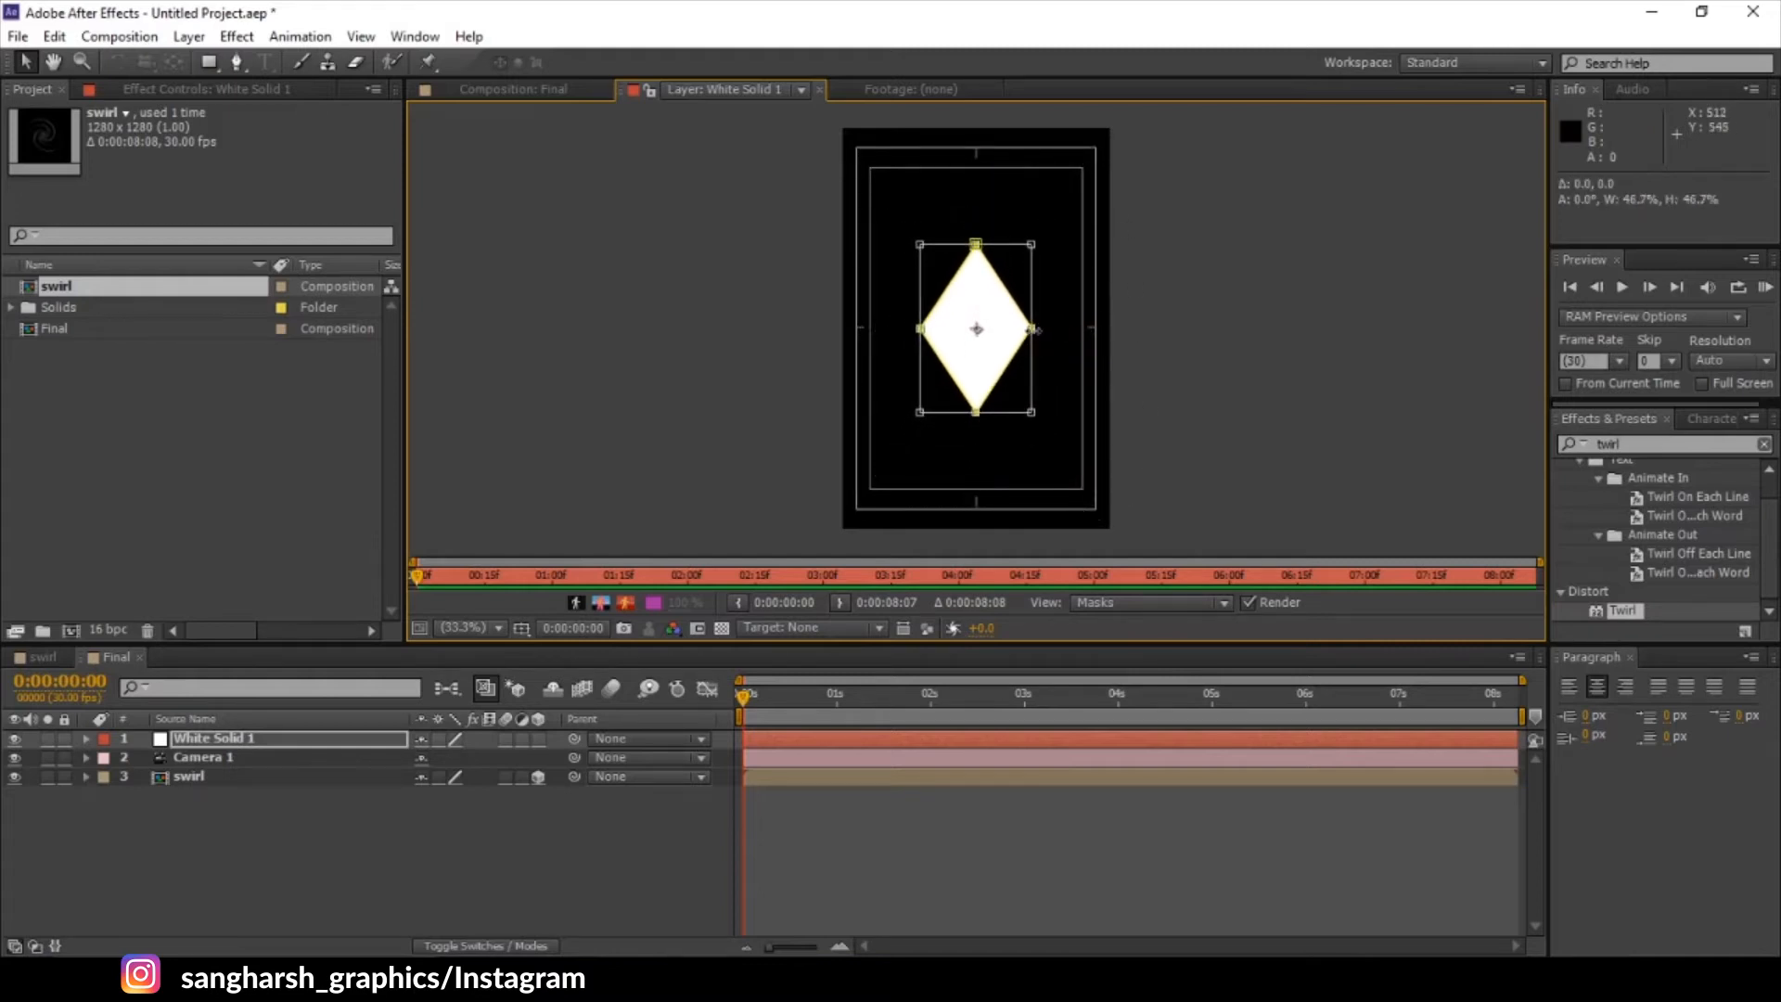
left_click_drag(1036, 330, 1005, 343)
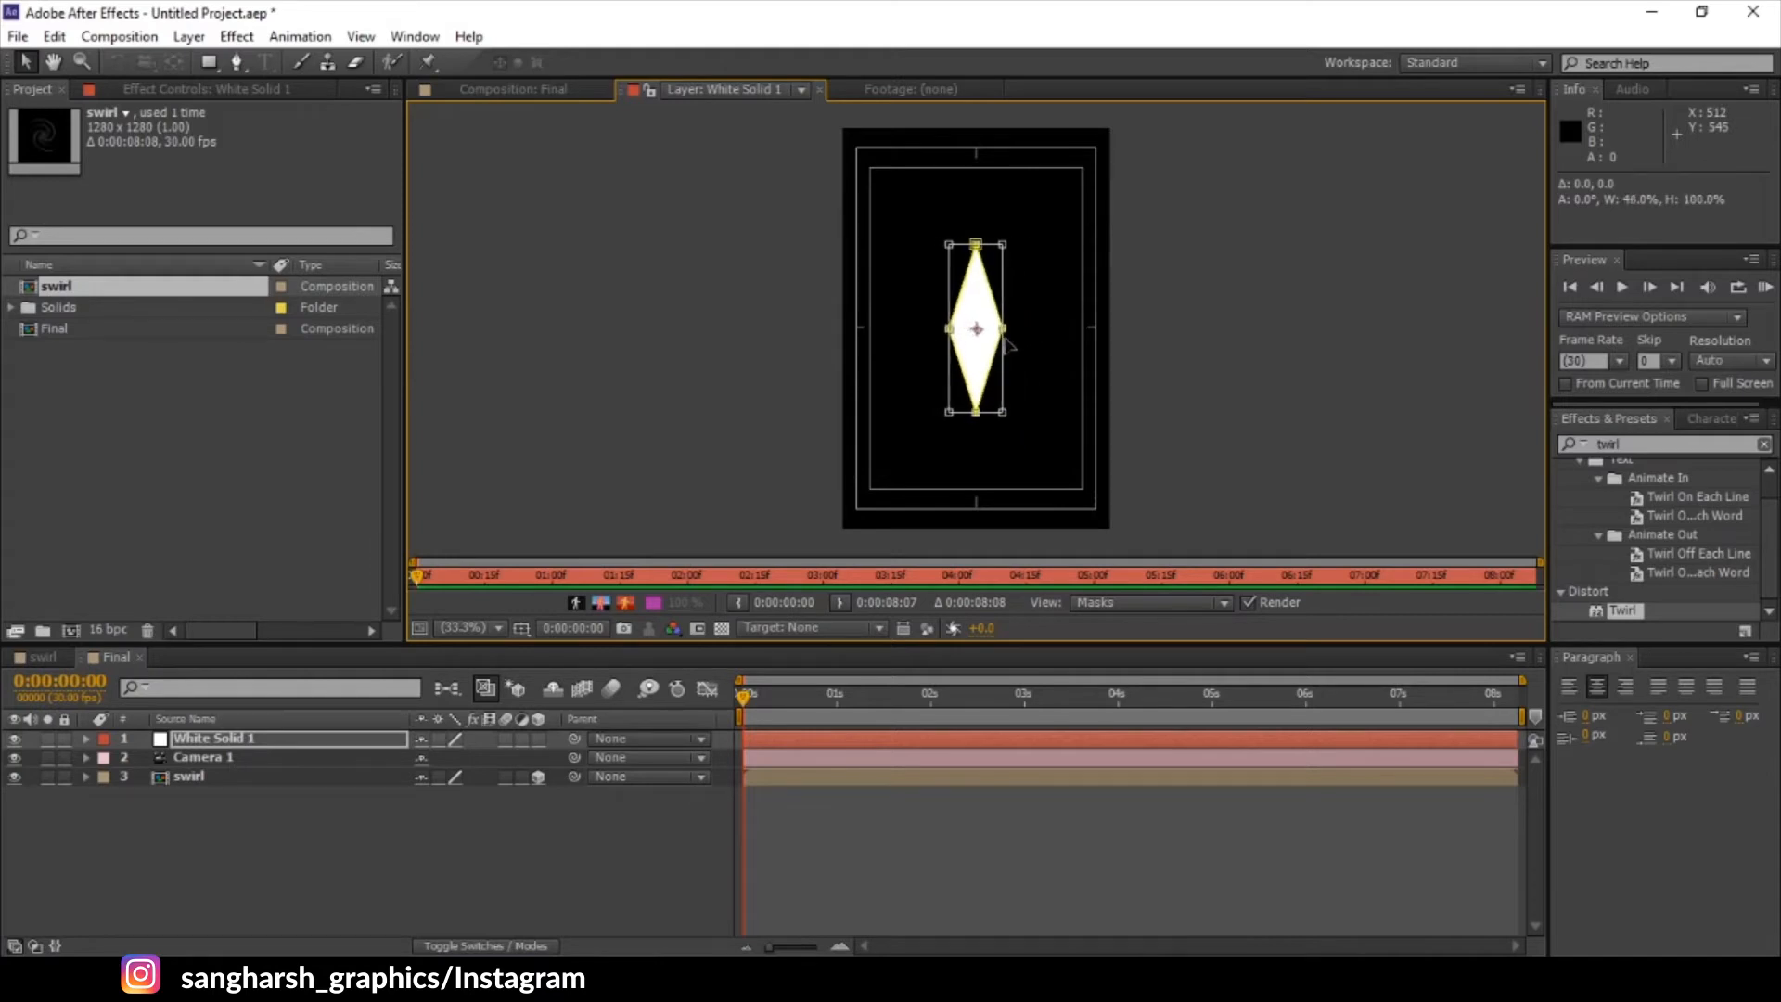
left_click_drag(975, 411, 980, 433)
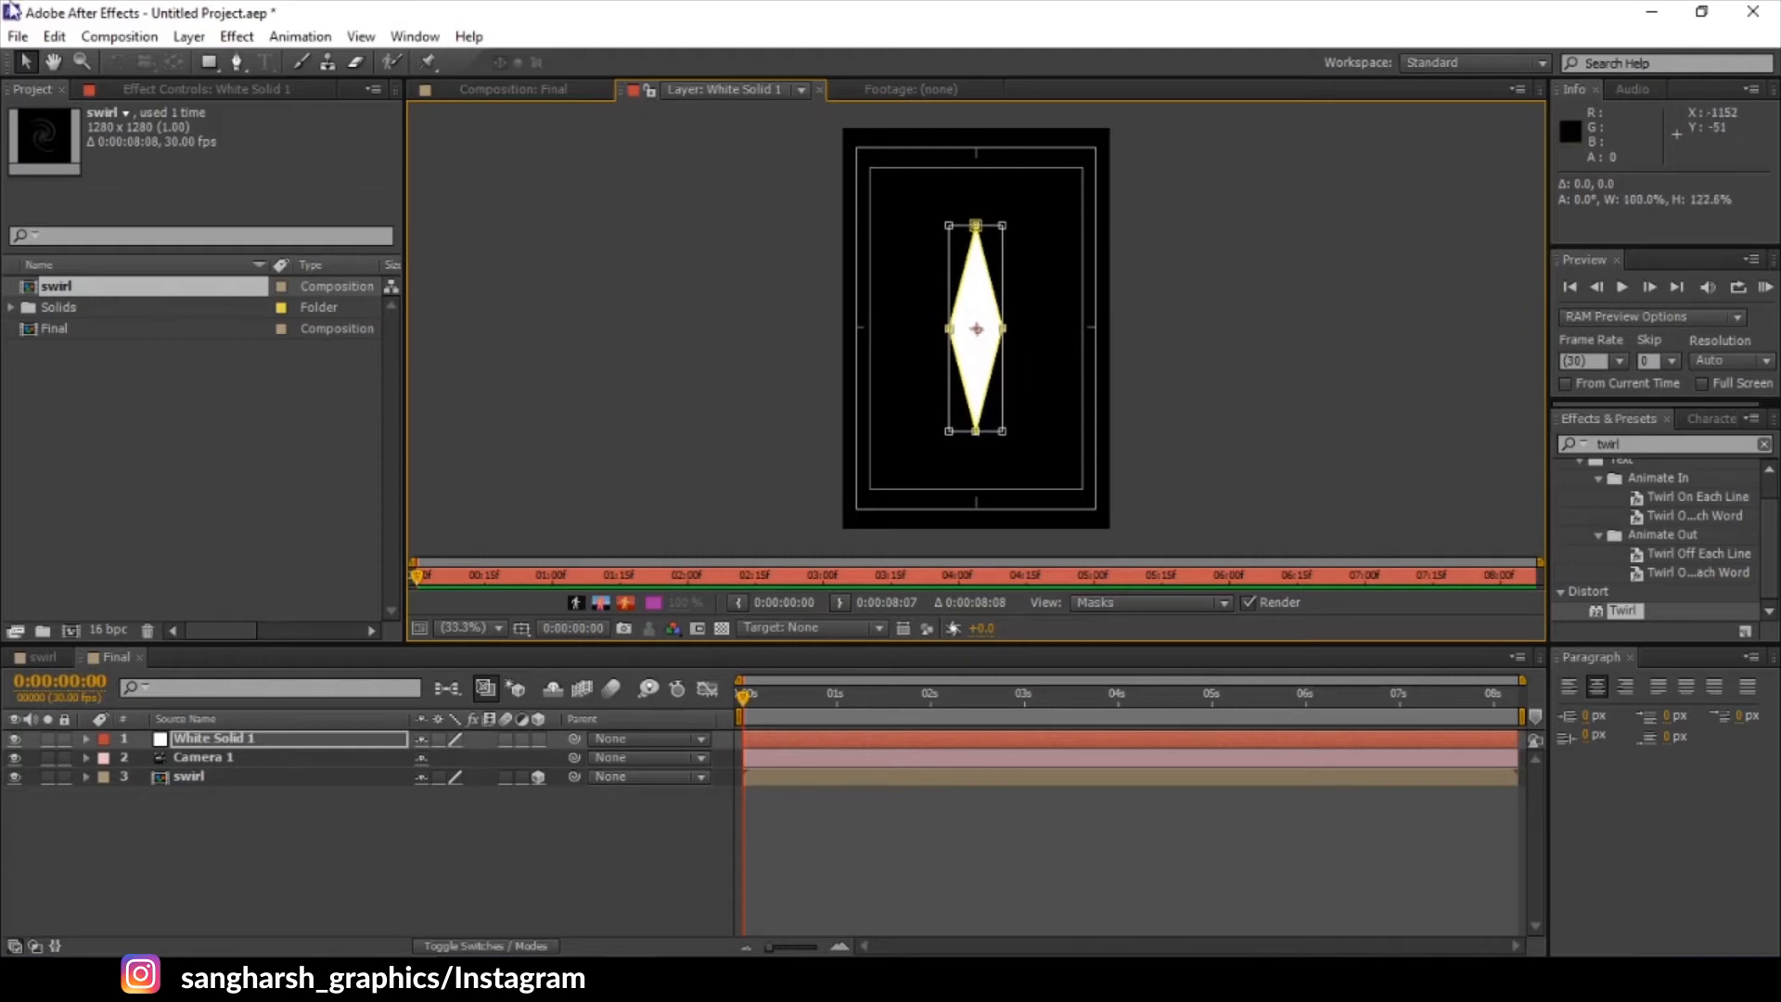
double_click(827, 237)
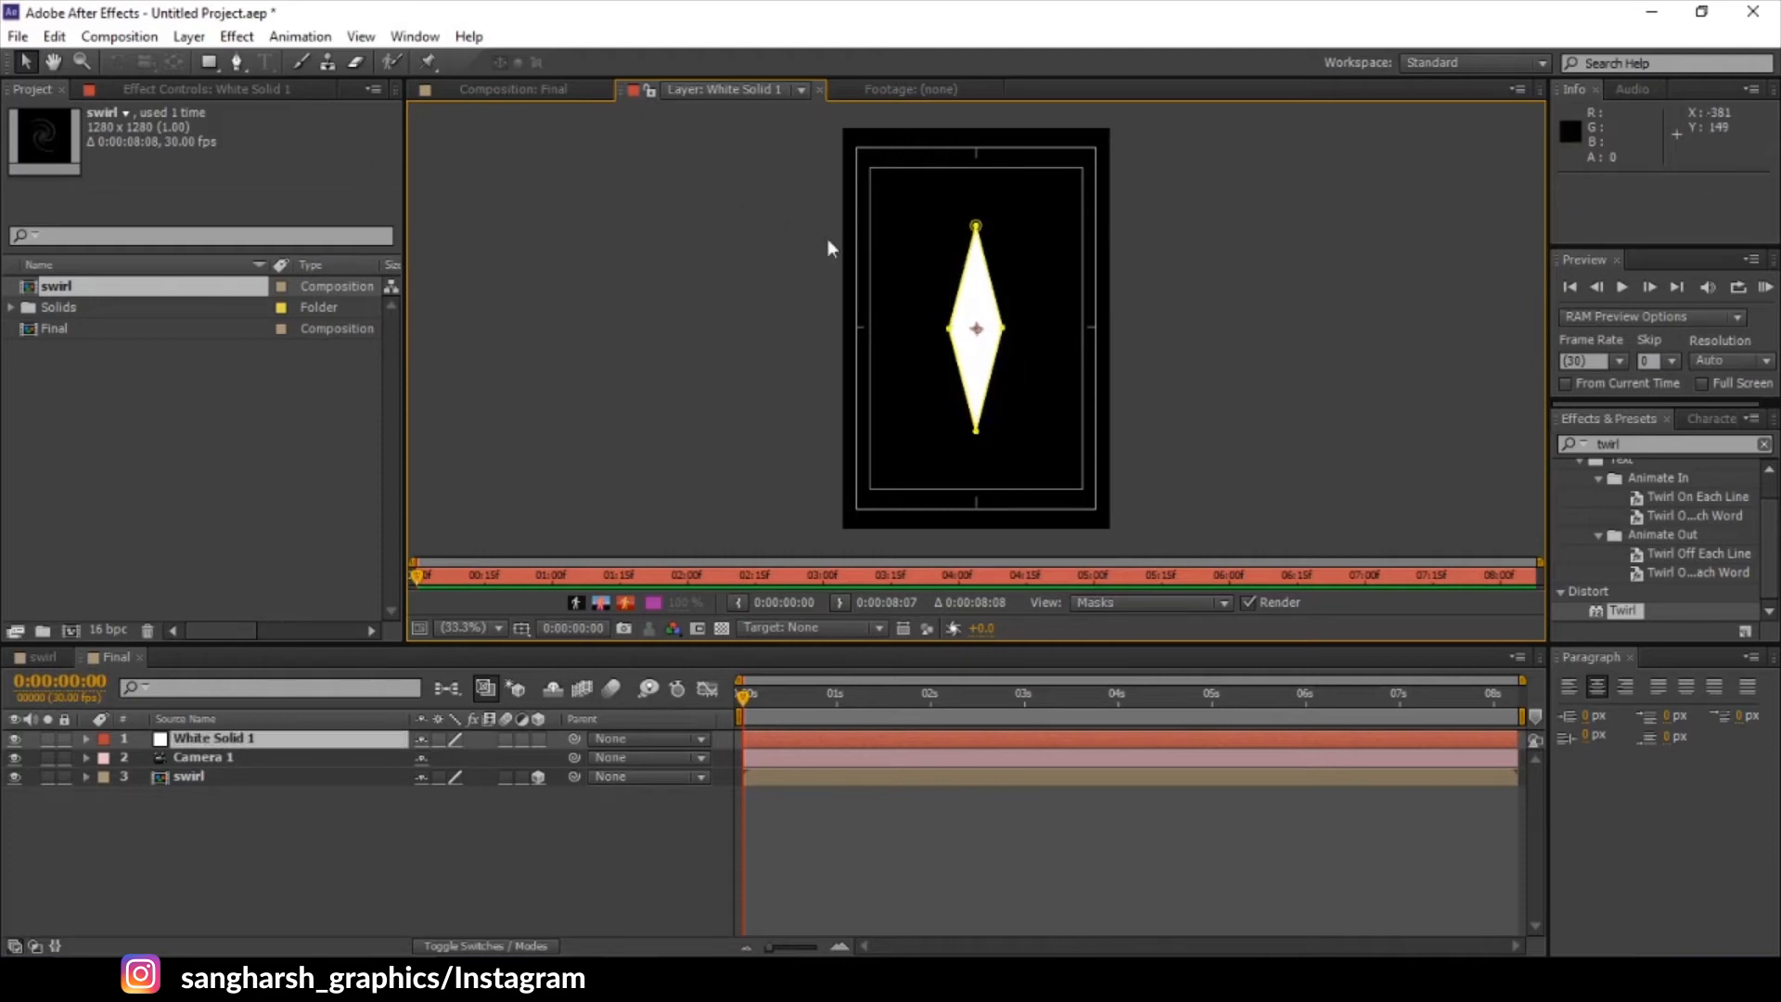
- Convert the diamond mask's left and right corner points to smooth curves and return to the "Final" composition view
left_click(948, 329)
left_click(1001, 329, "shift")
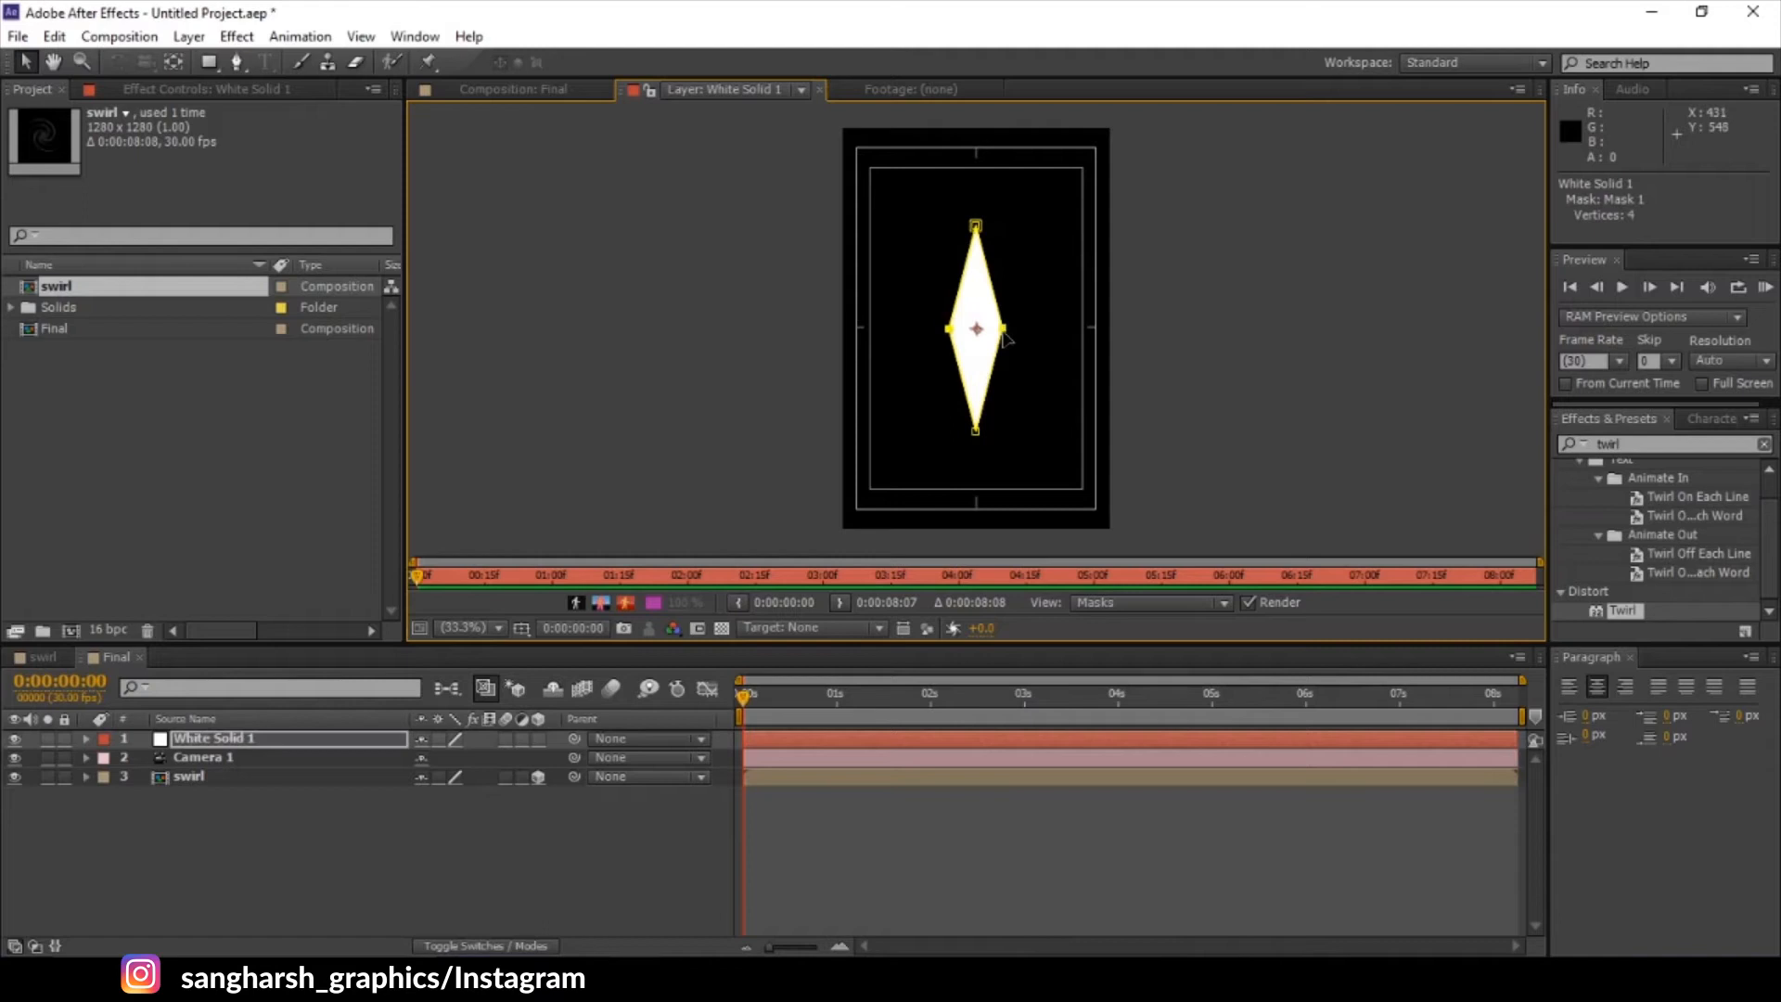
left_click(236, 62)
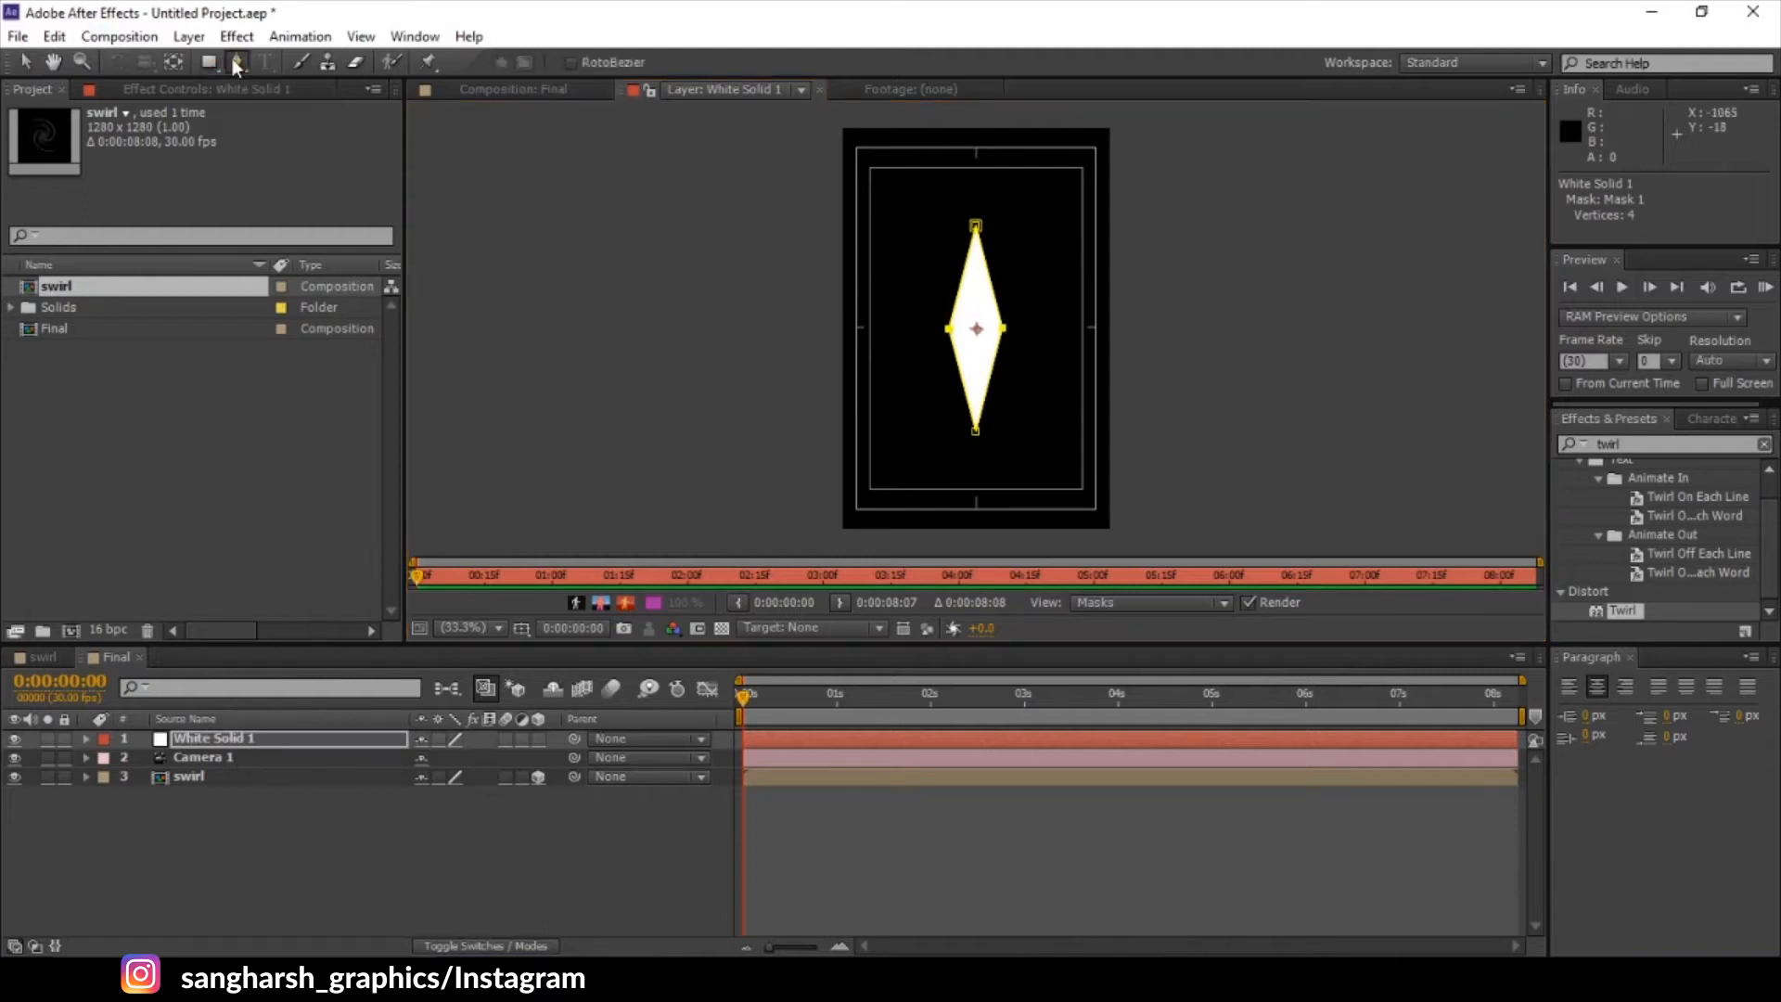
left_click_drag(231, 58, 338, 135)
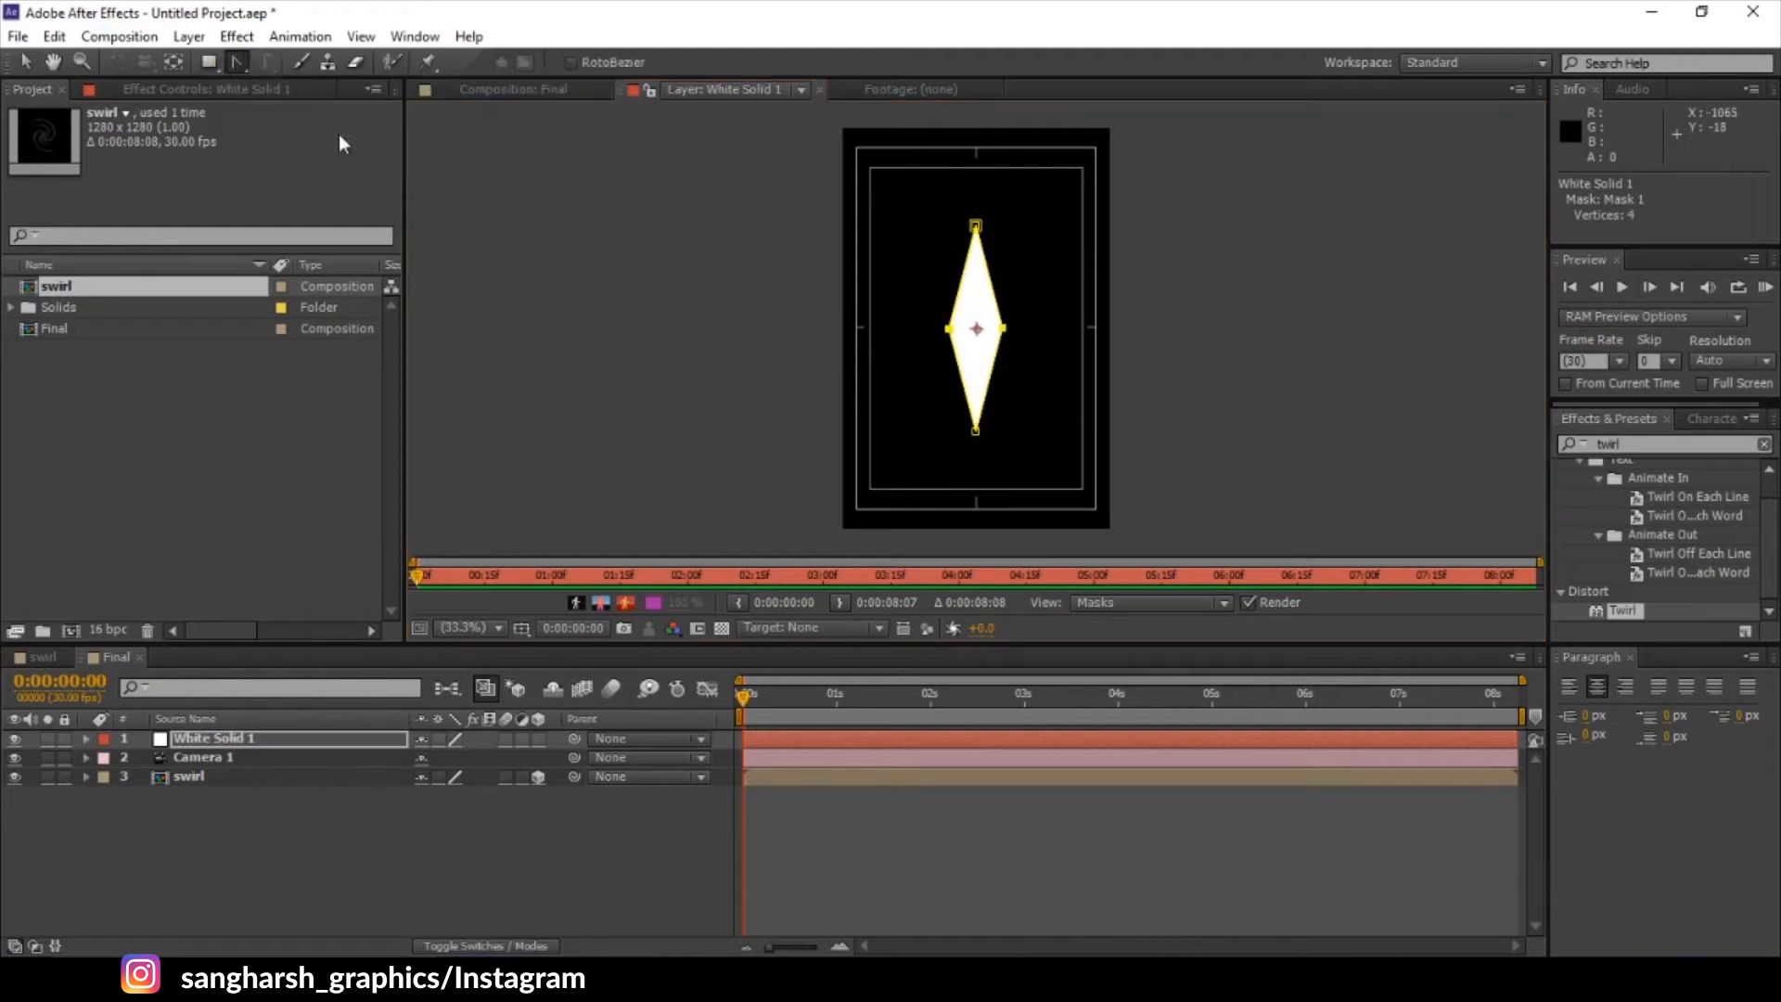
left_click(948, 330)
left_click(557, 89)
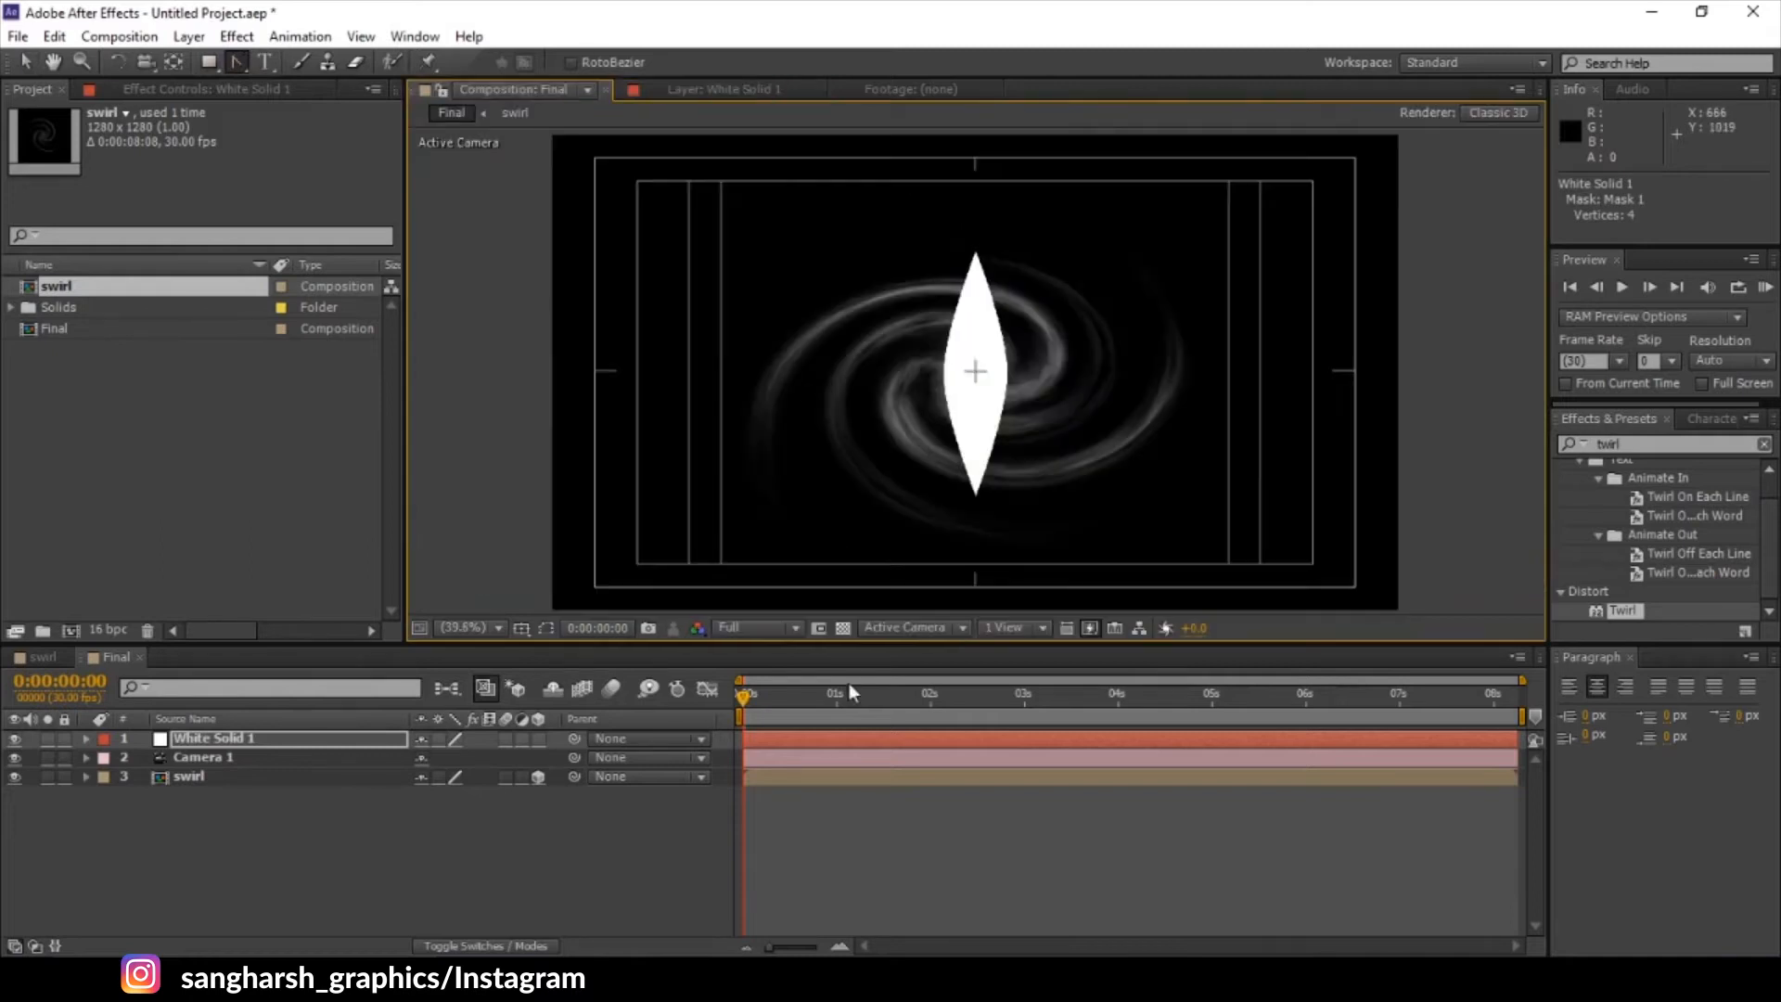
- Rename the White Solid 1 layer to "core"
left_click(246, 737)
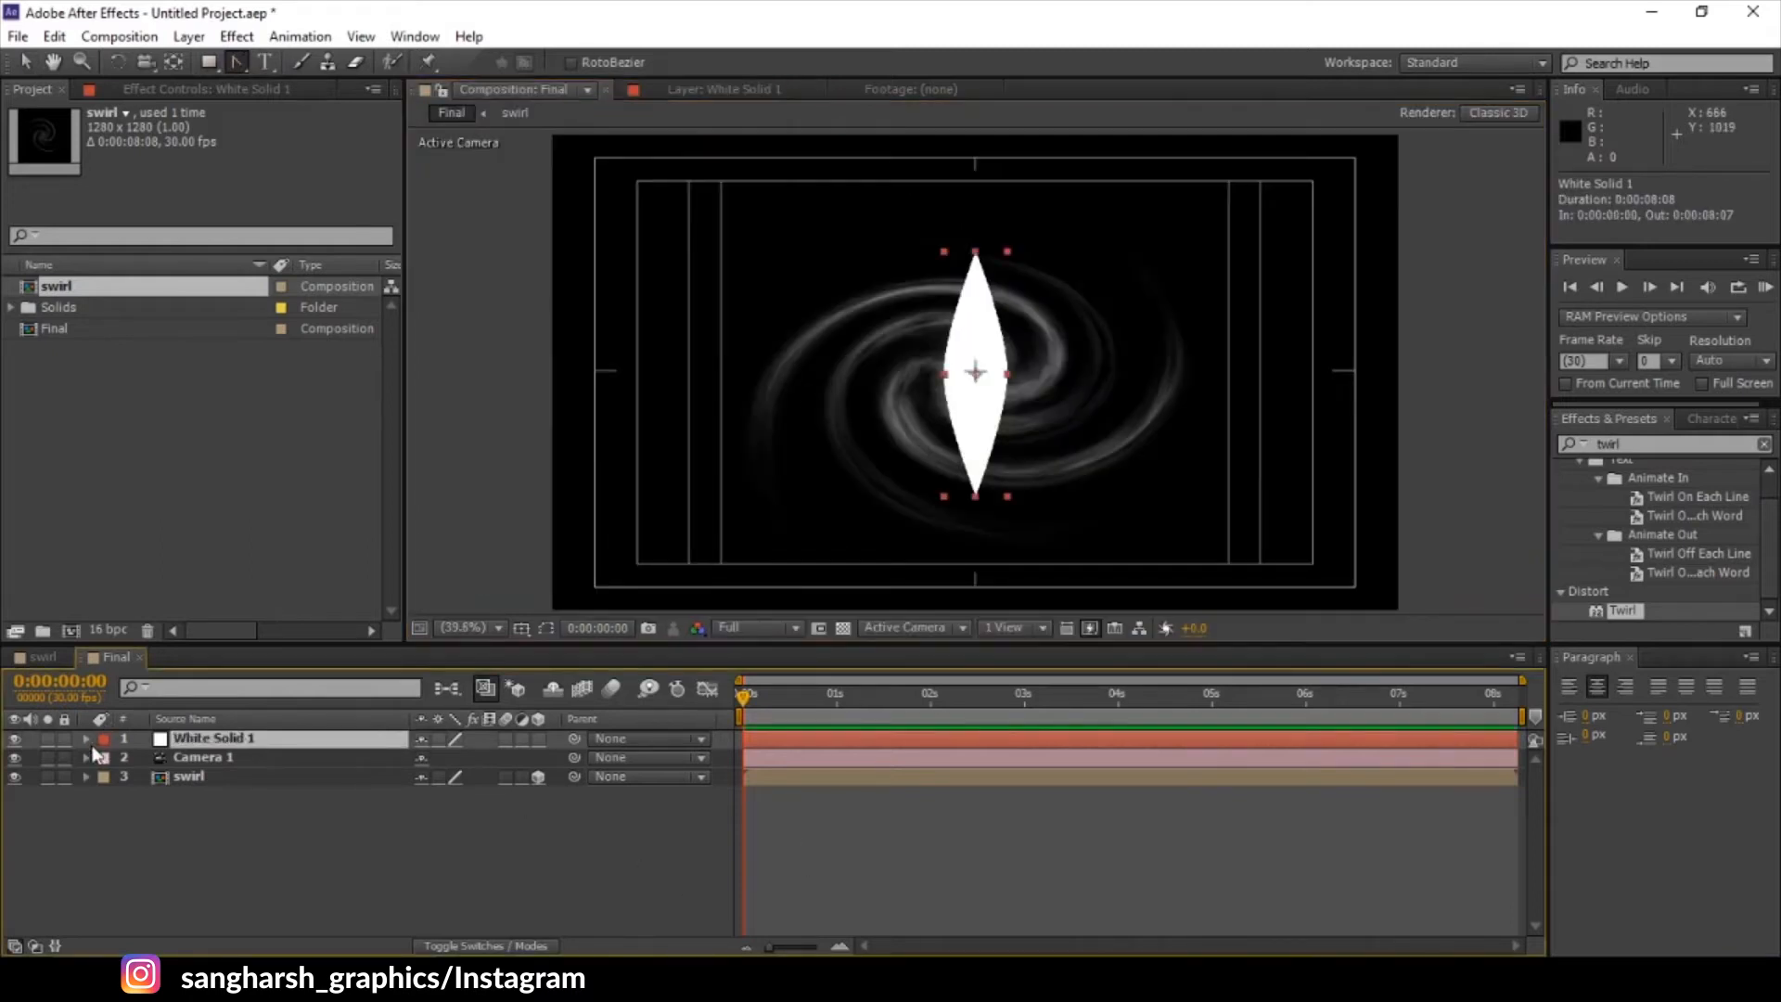
right_click(182, 739)
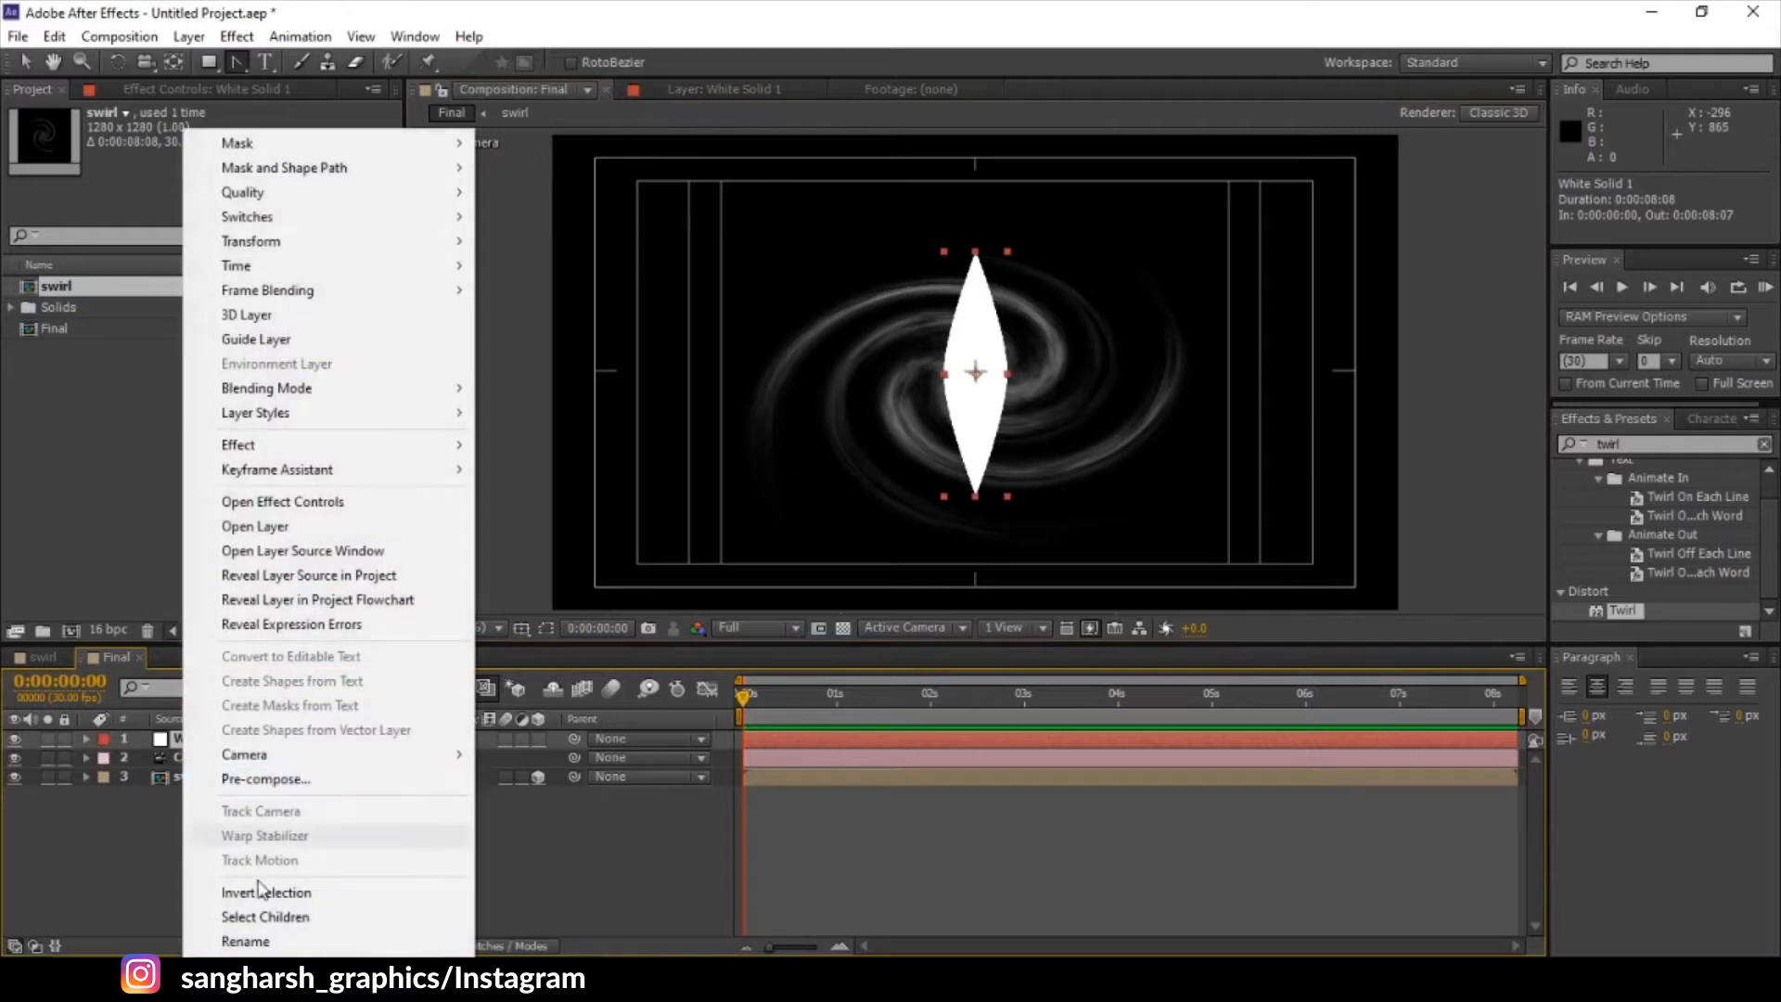
left_click(246, 941)
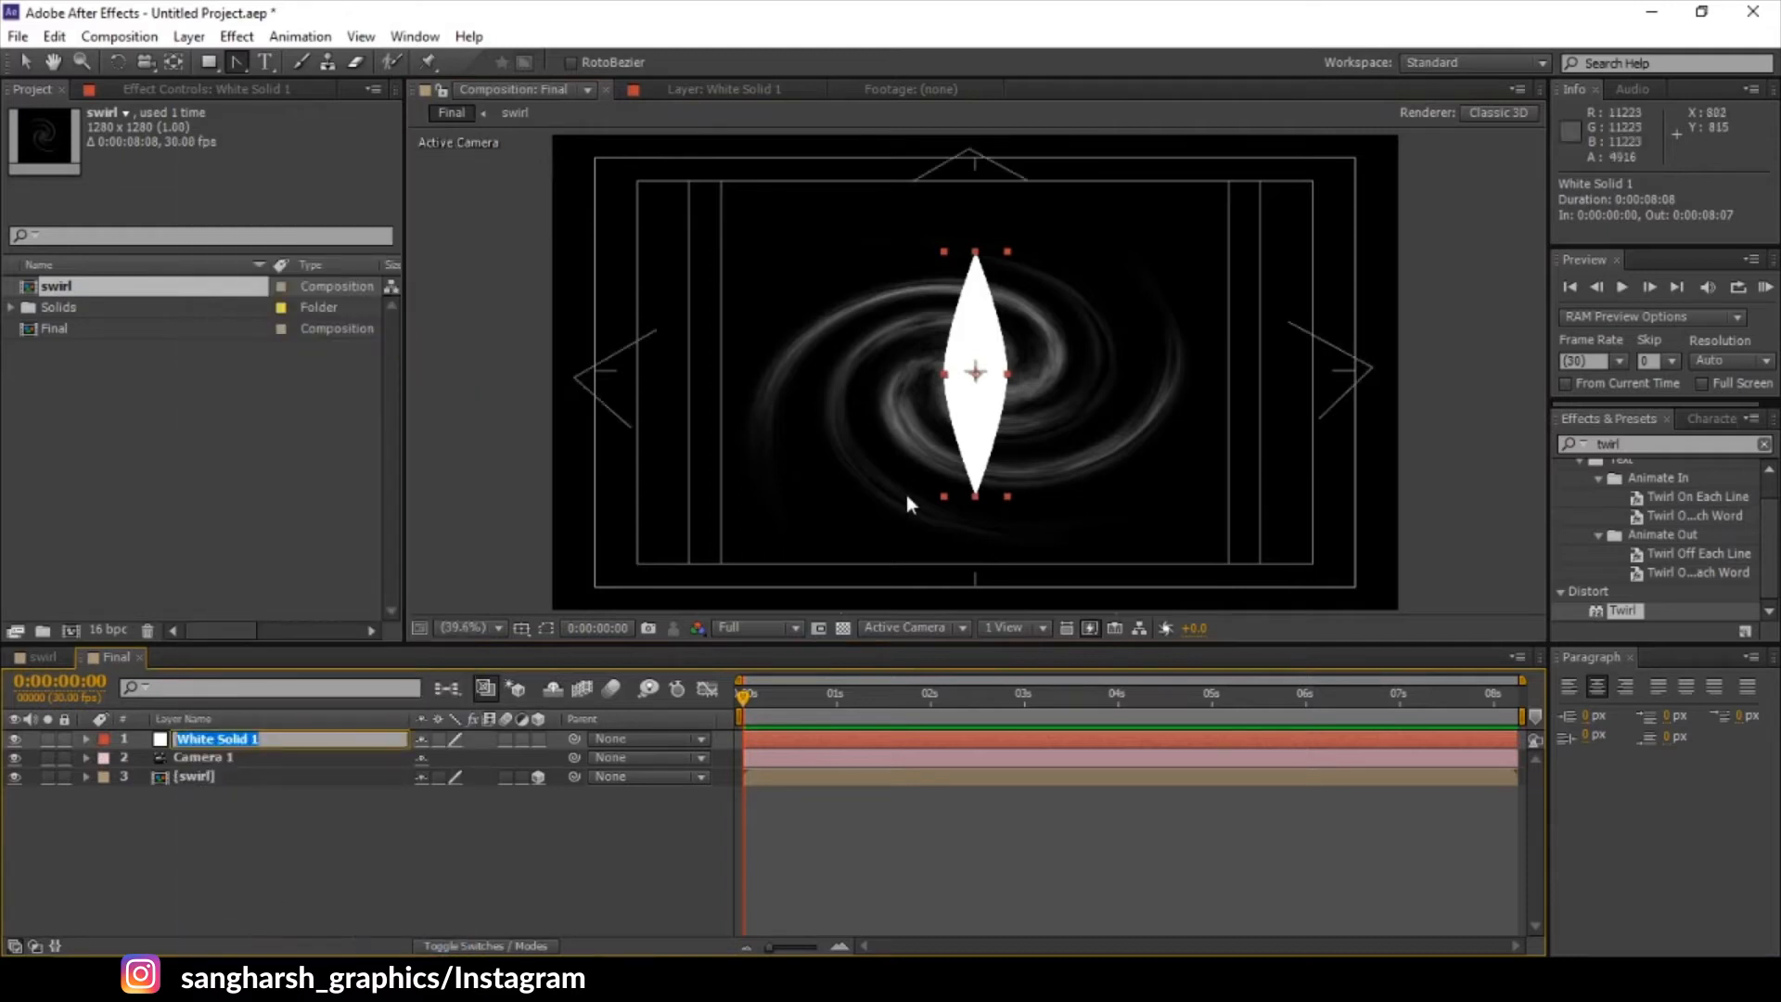
type("c")
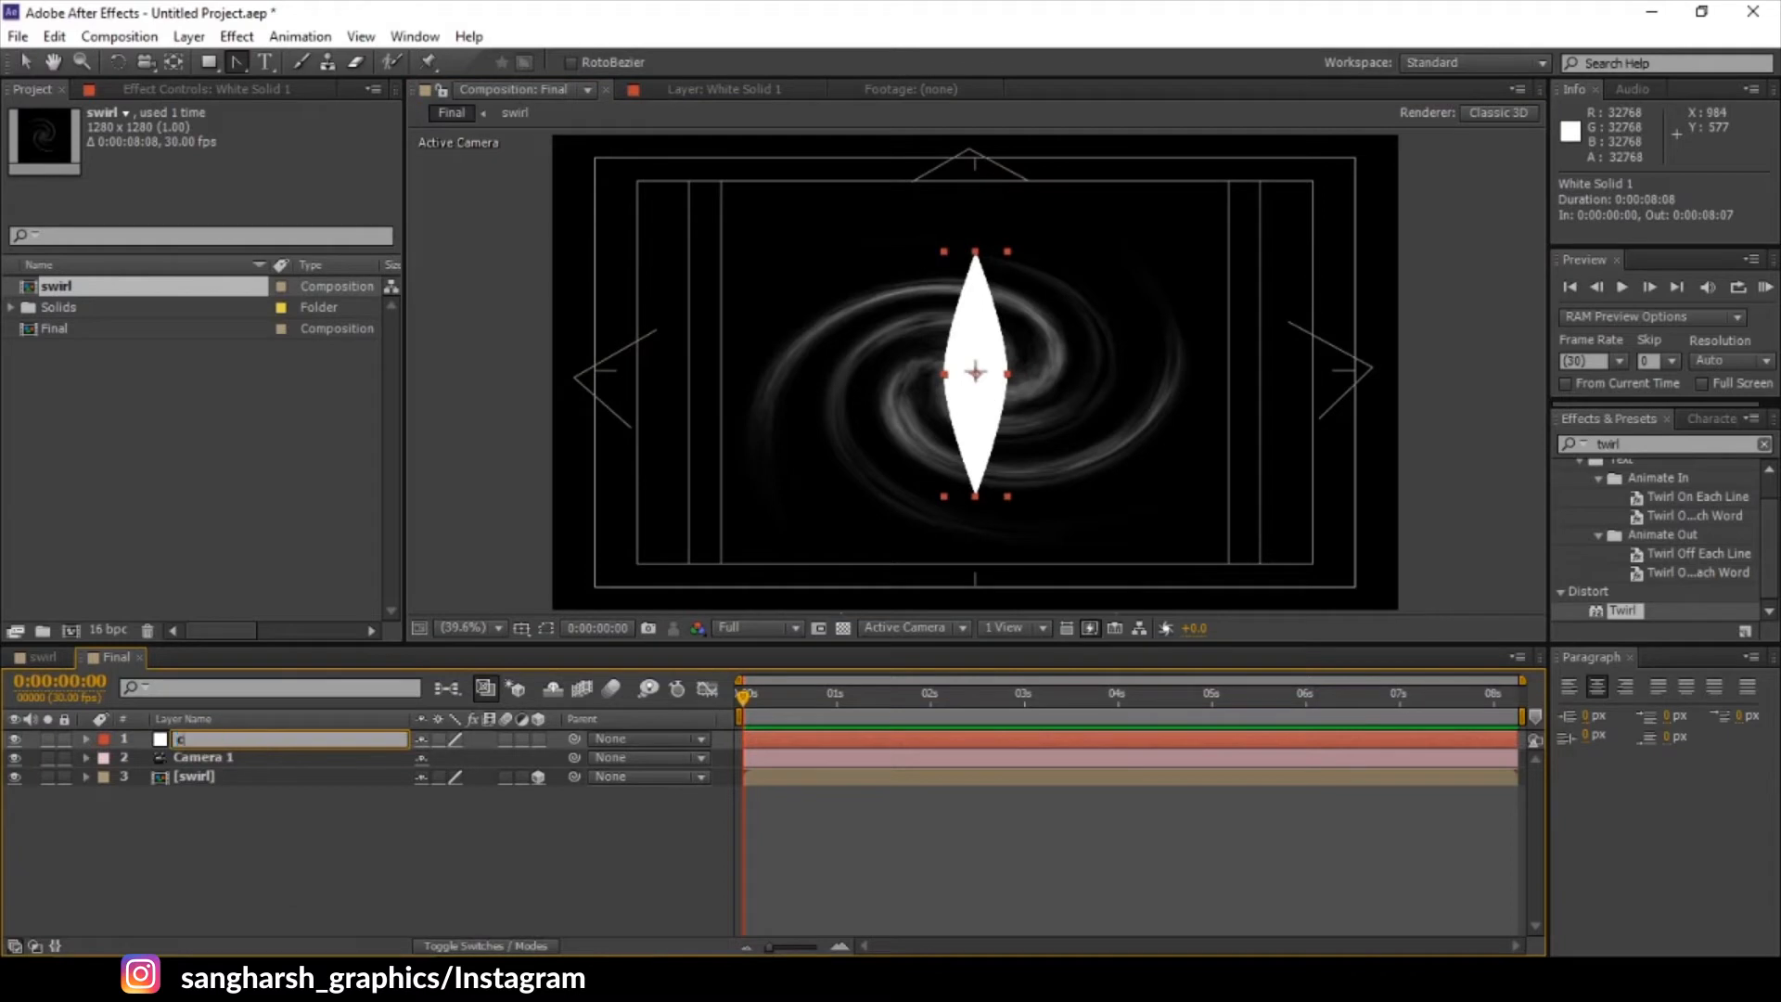
type("oe")
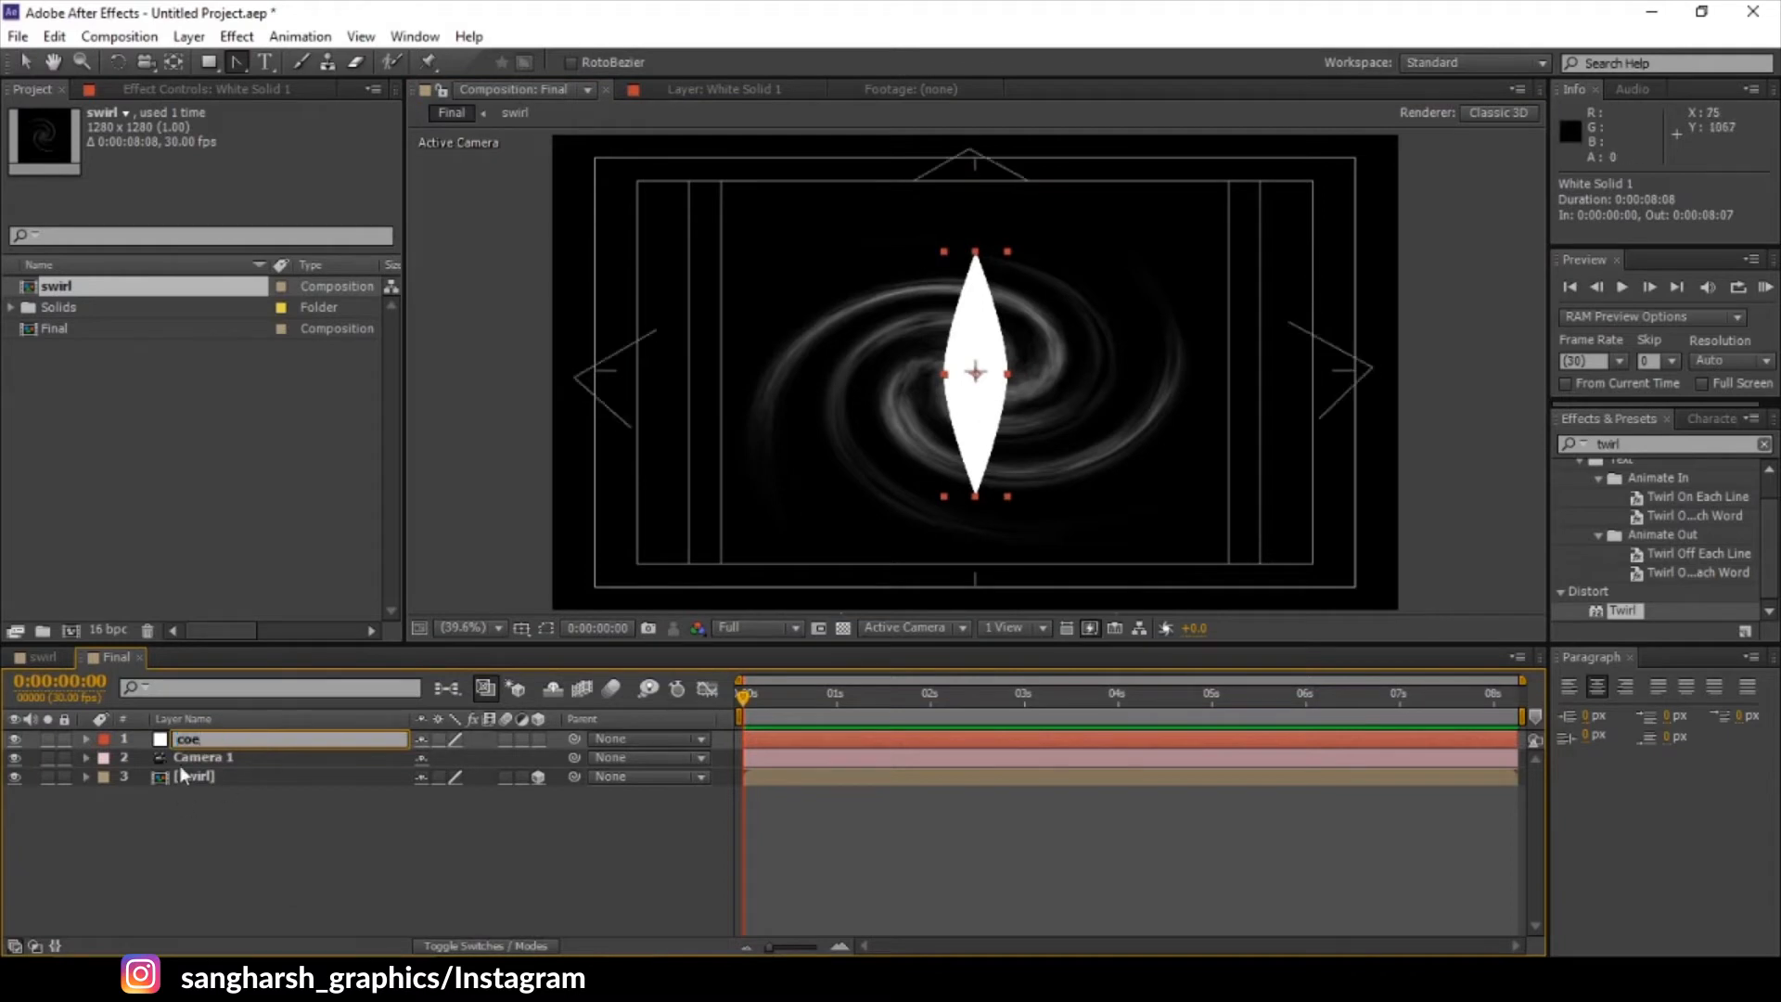
key("BackSpace")
type("re")
key("Return")
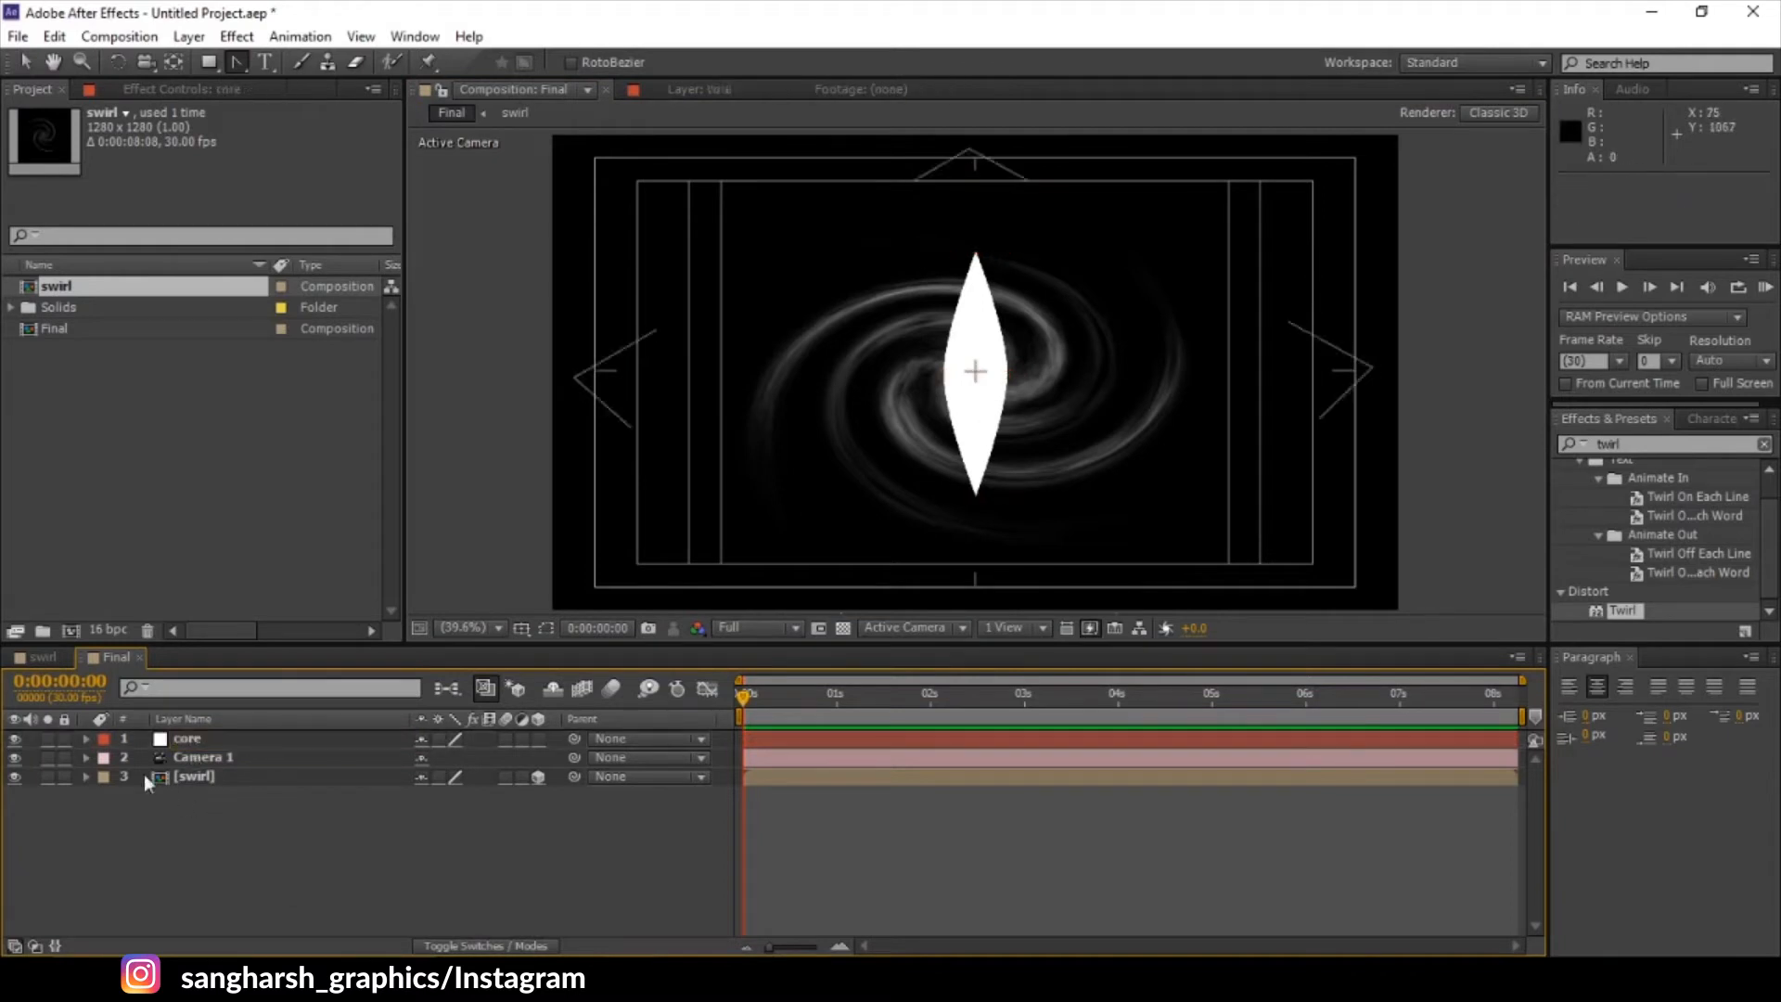
- Set the core layer's Mask 1 feather to 84 pixels and its mask opacity to 50%
left_click(86, 739)
left_click(104, 757)
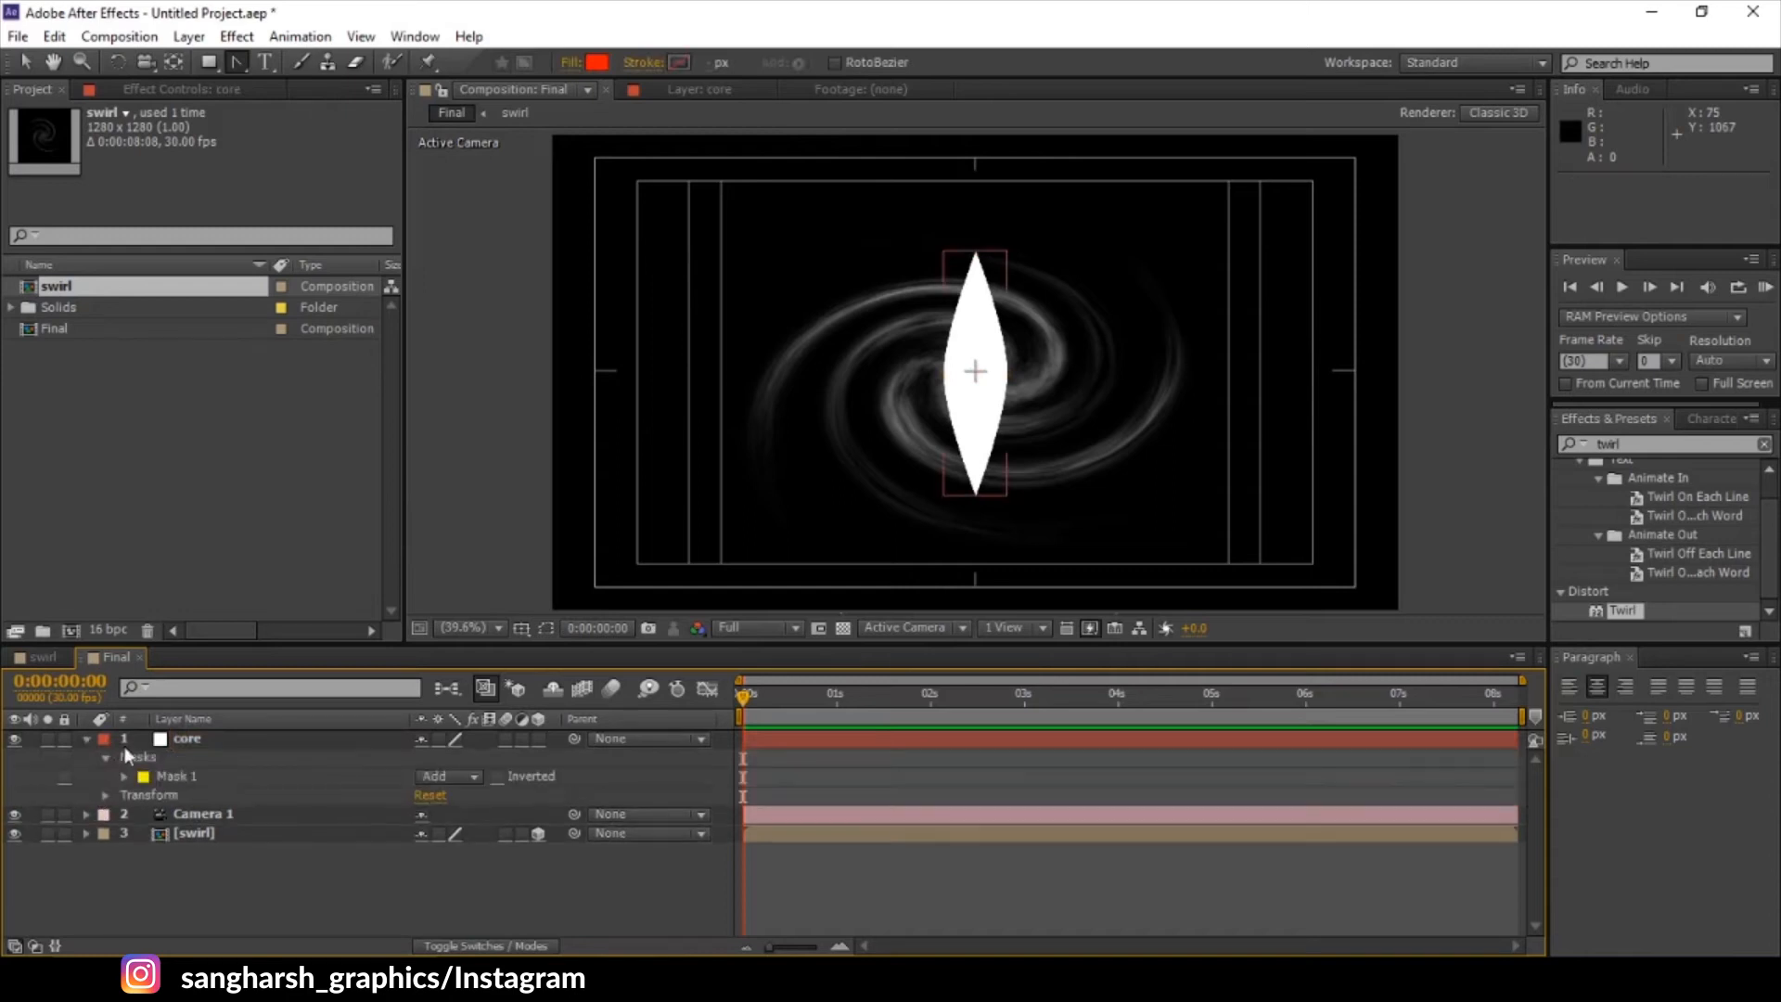
left_click(124, 776)
left_click_drag(459, 813, 551, 806)
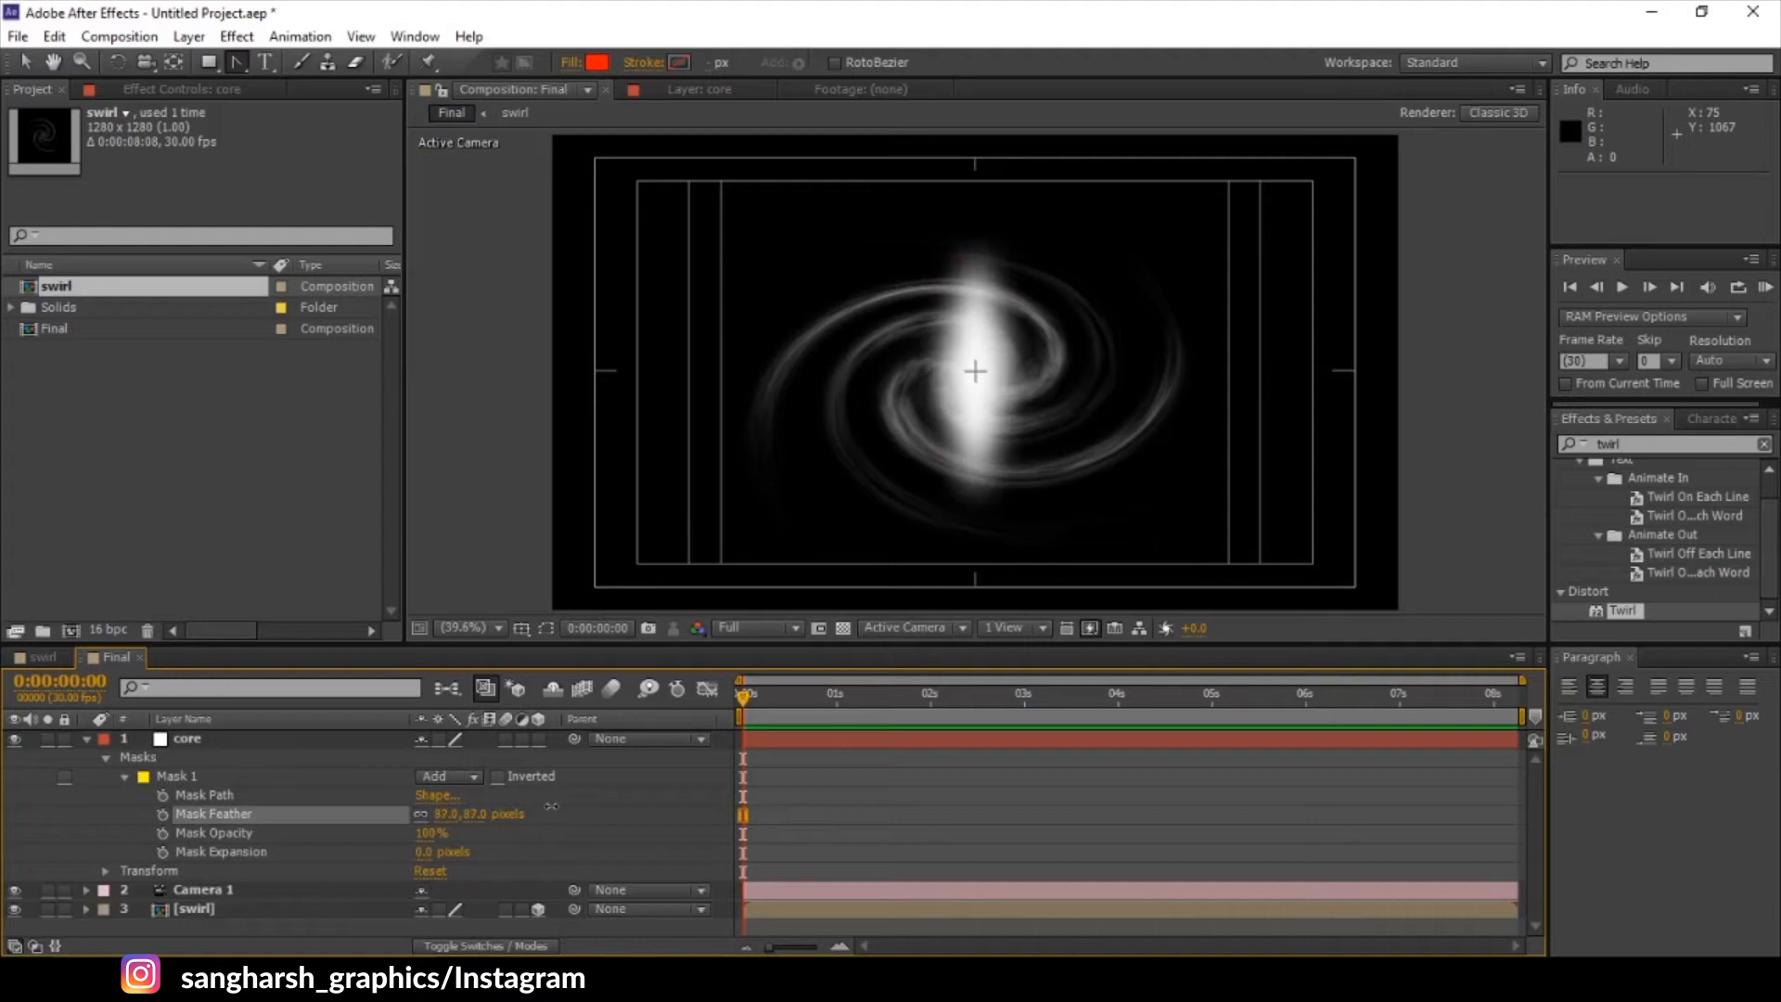
left_click(431, 833)
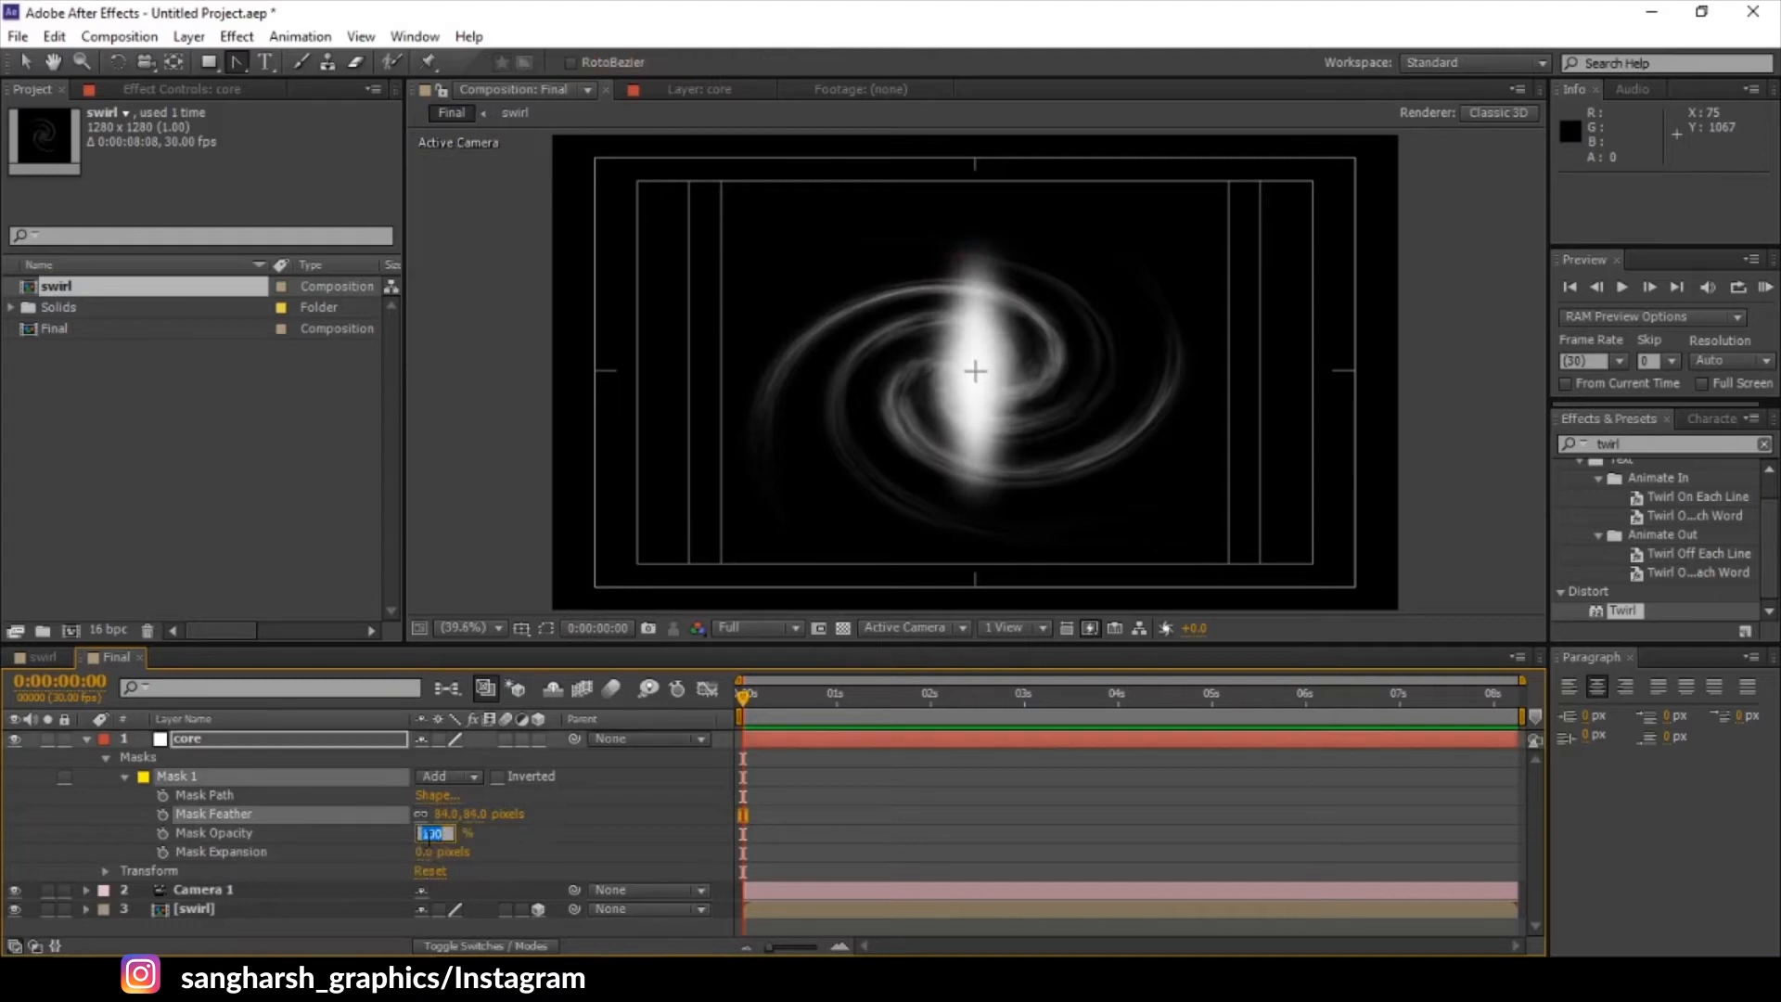
type("50")
key("Return")
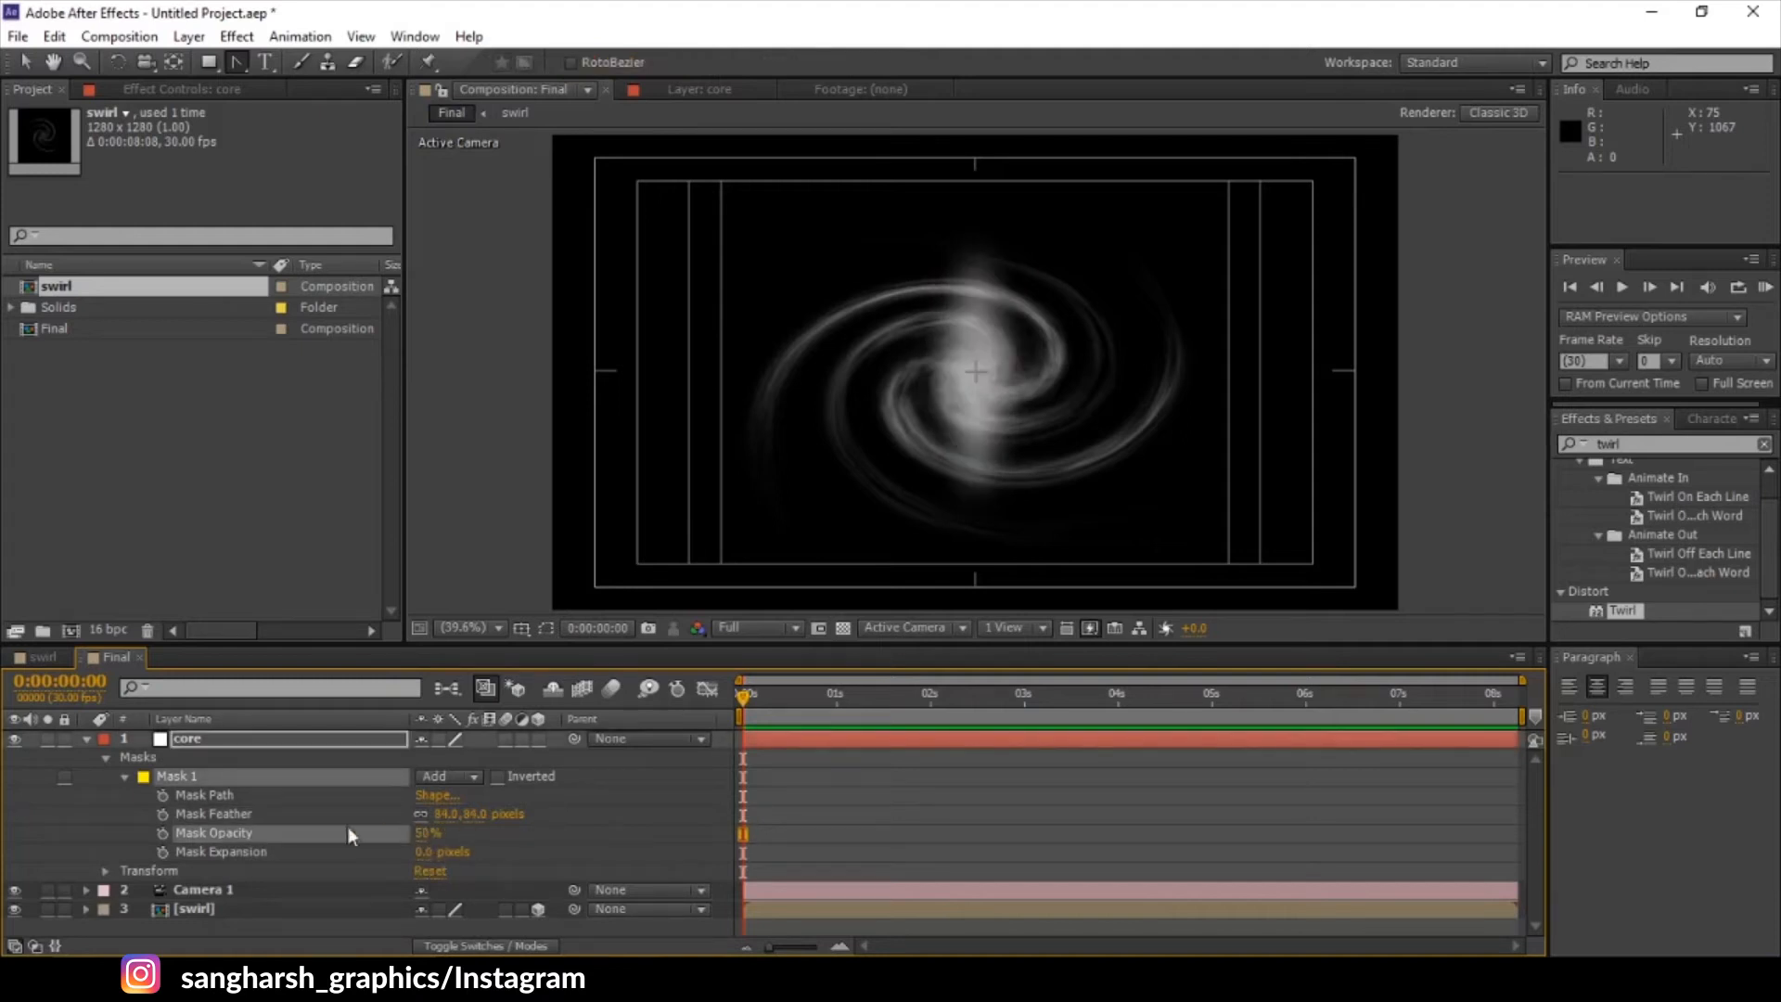
- Duplicate Mask 1 on the core layer and give the copy a 38-pixel feather, 100% opacity and -45-pixel expansion
left_click(202, 771)
key("ctrl+d")
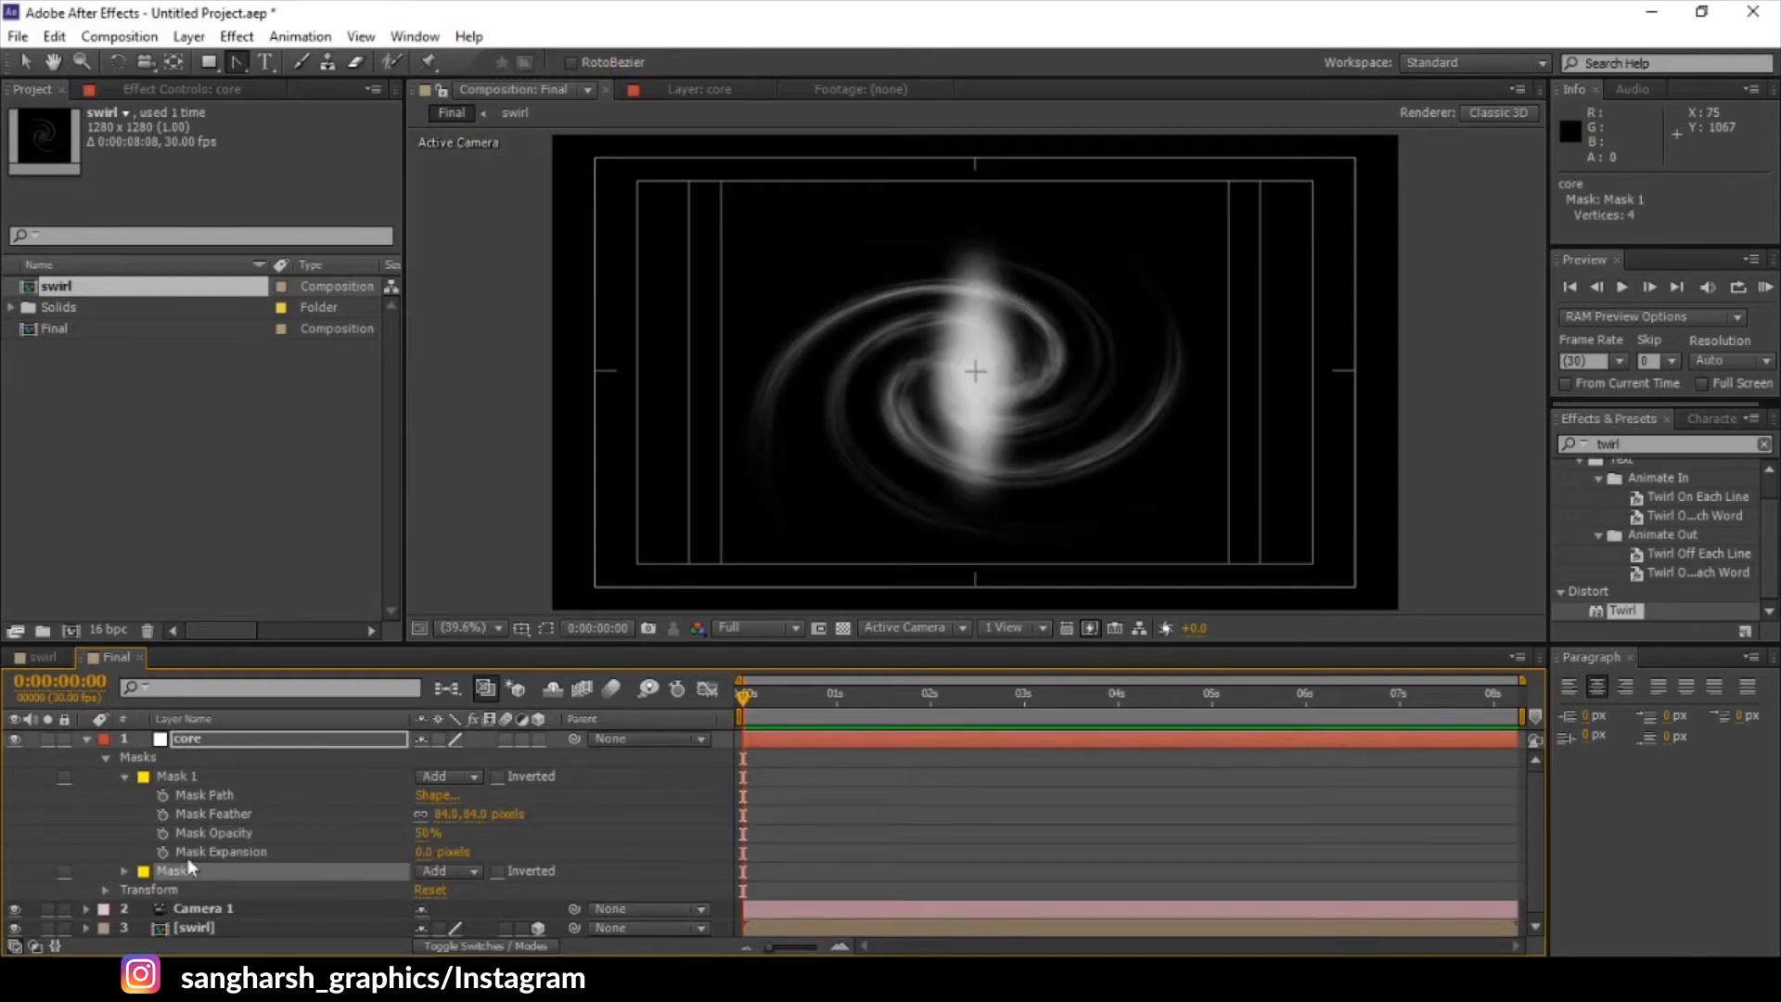
left_click(123, 870)
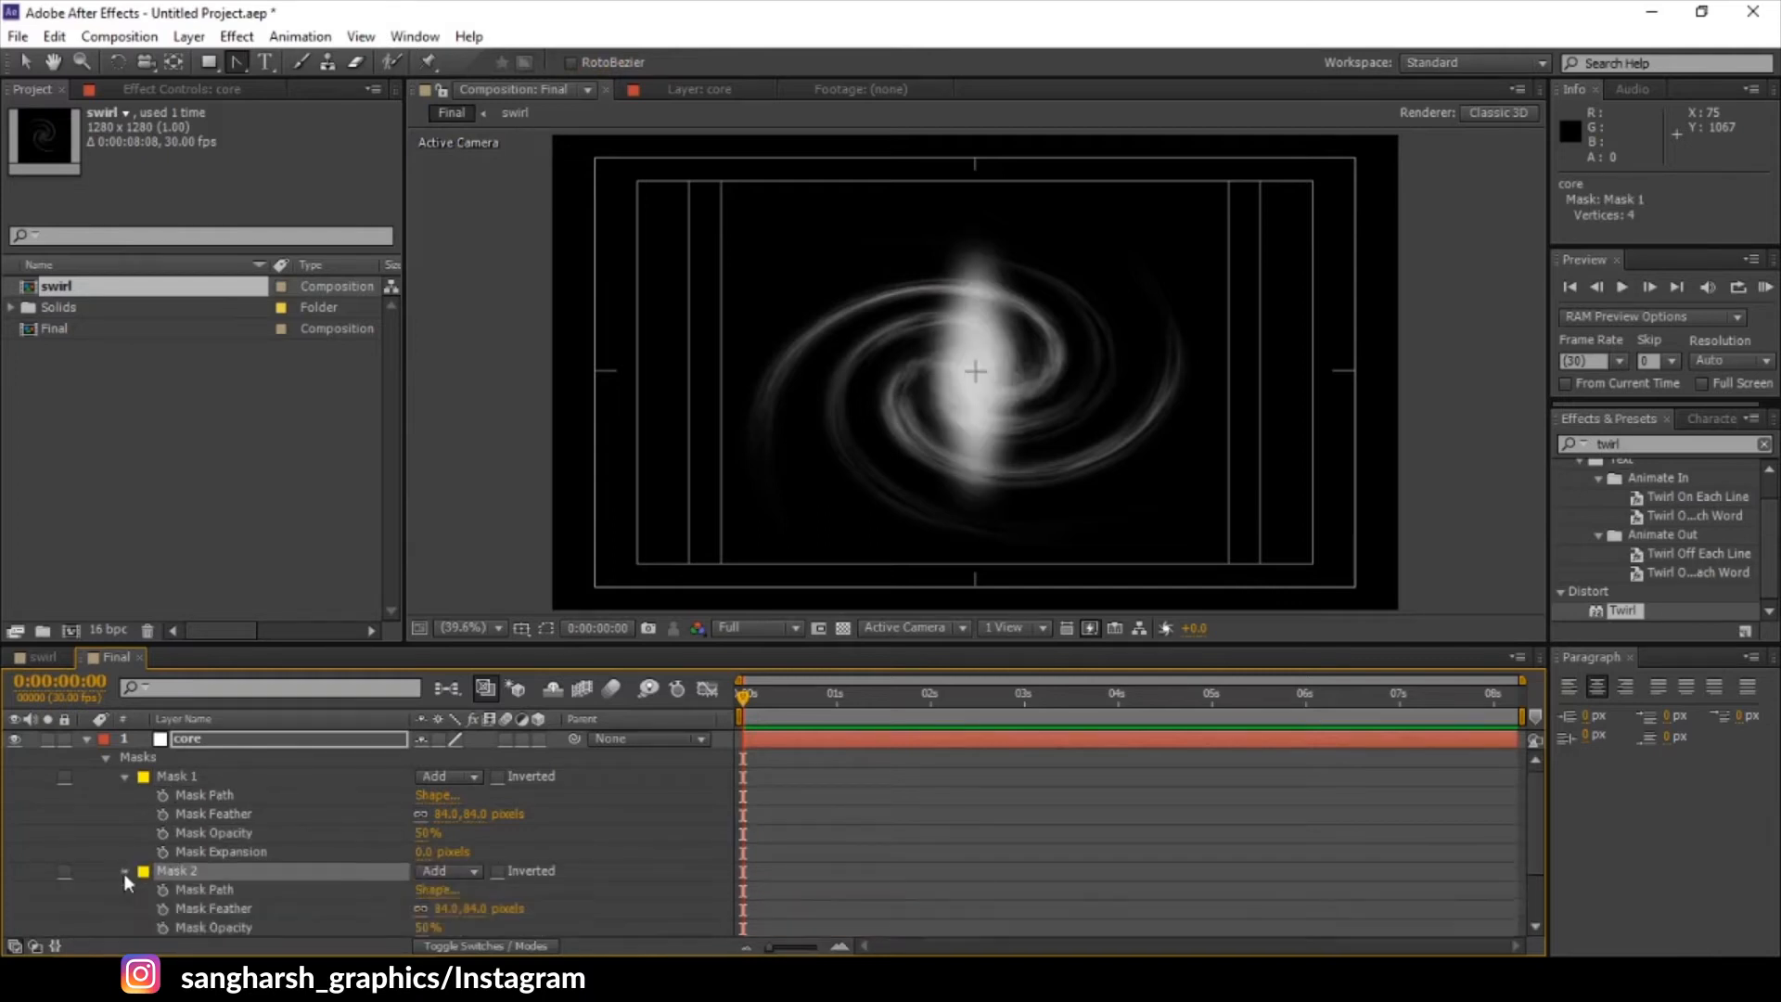
scroll(410, 870, "down", 2)
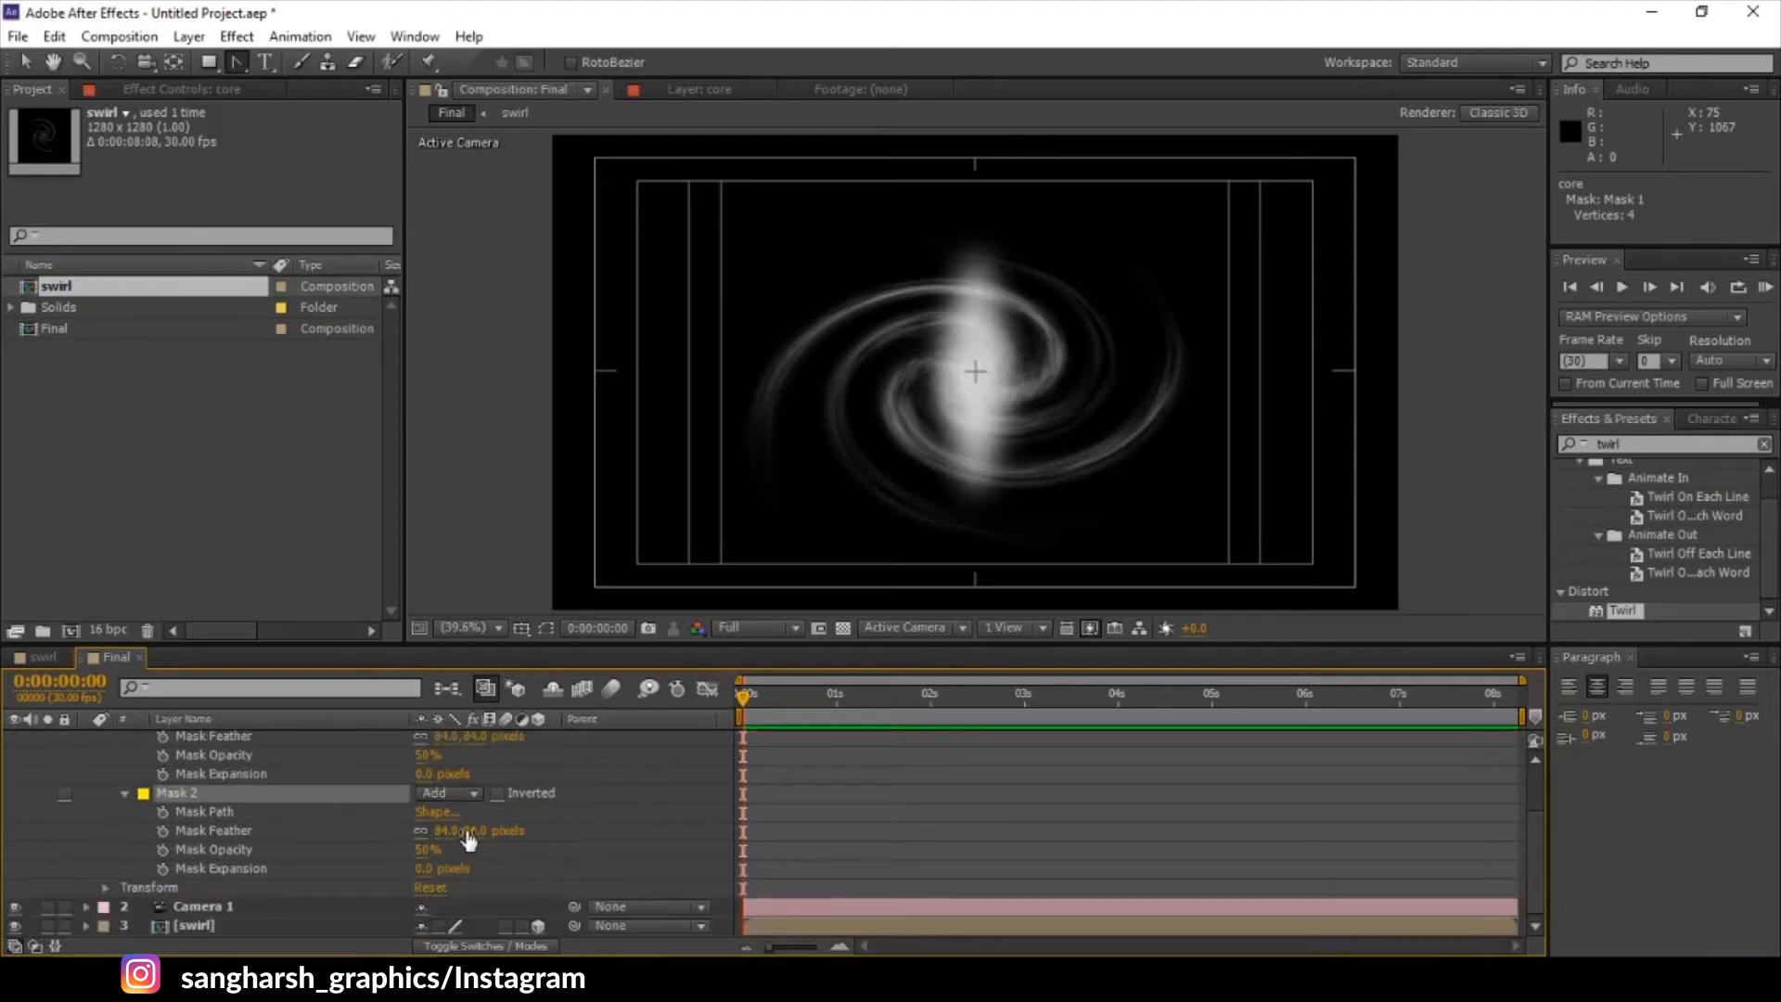
left_click_drag(464, 843, 402, 885)
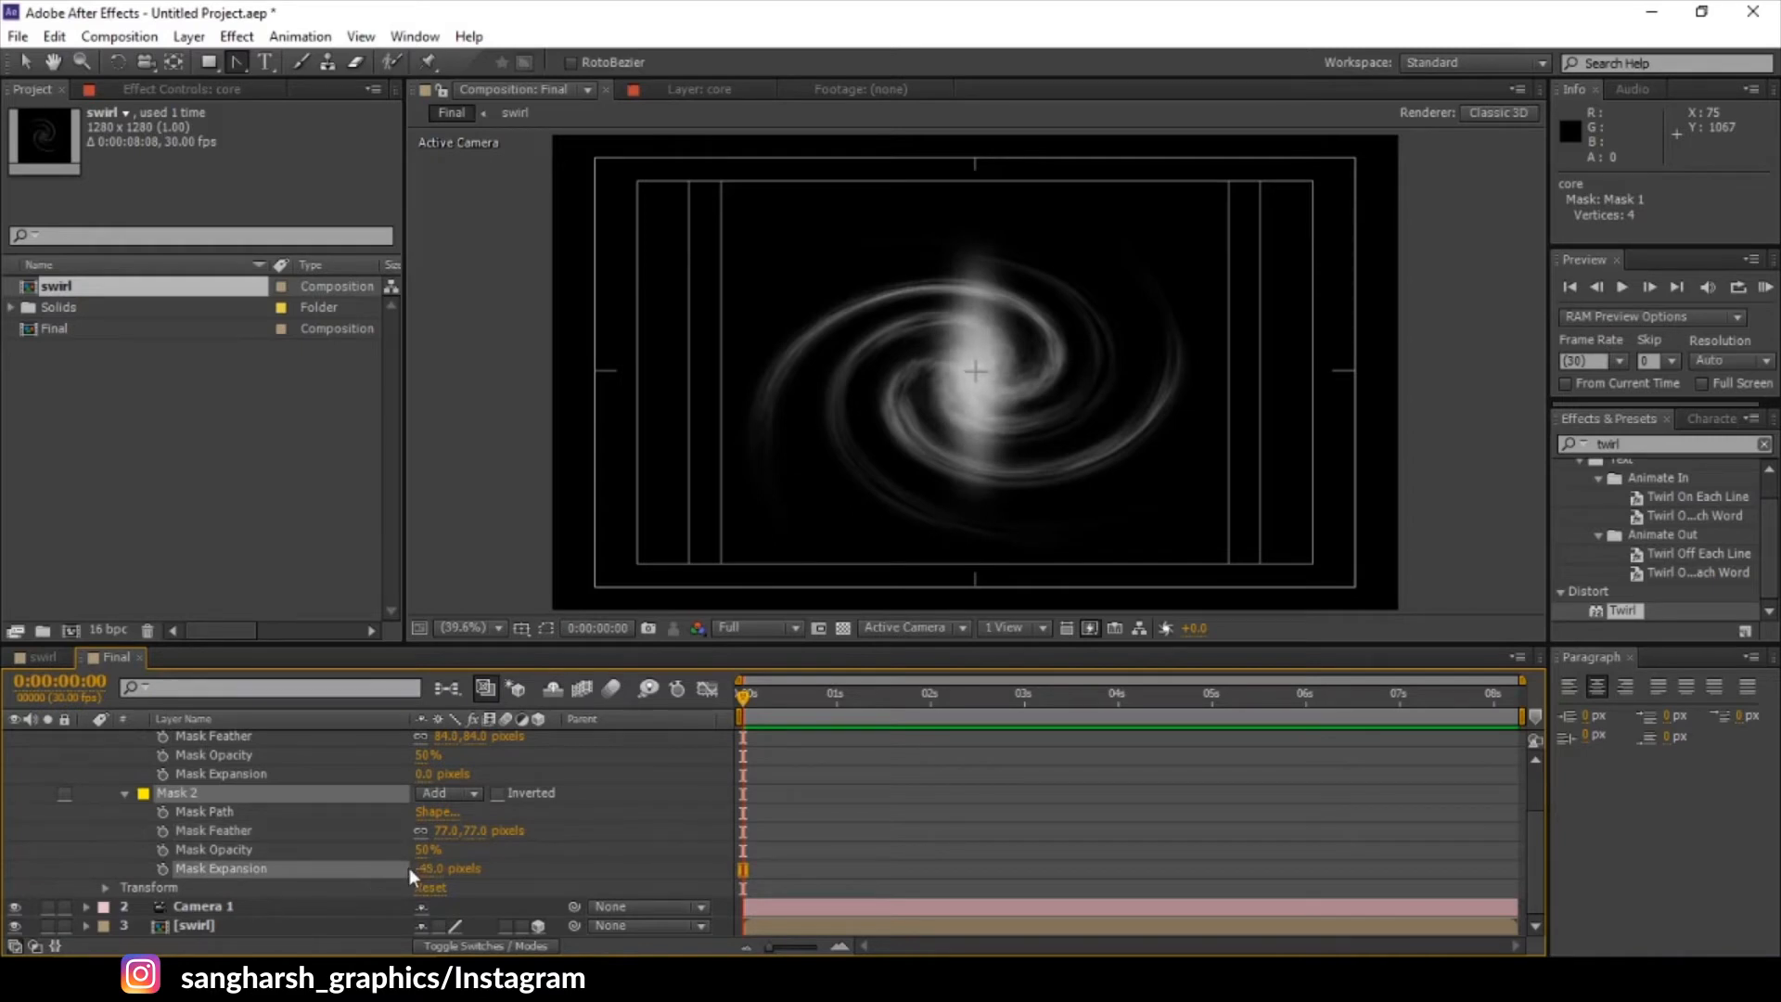
mouse_move(428, 850)
left_mouse_down()
mouse_move(450, 848)
mouse_move(422, 840)
left_mouse_up()
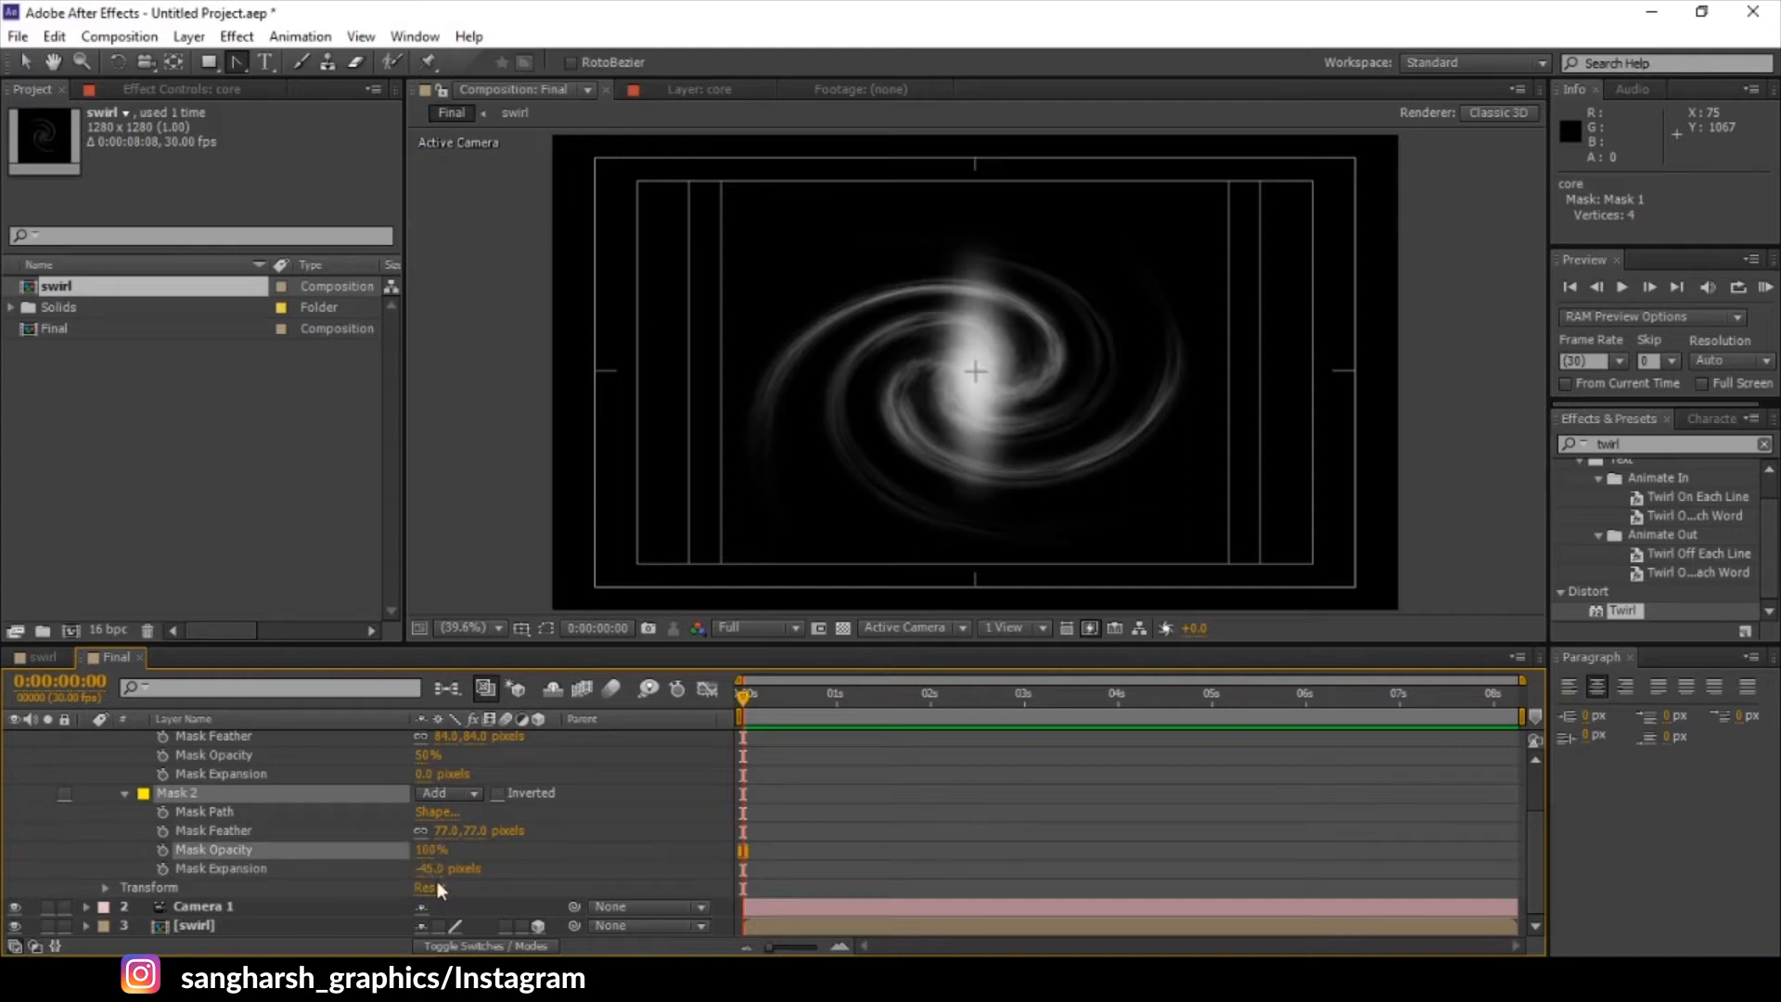
mouse_move(439, 835)
left_mouse_down()
mouse_move(423, 834)
mouse_move(440, 837)
left_mouse_up()
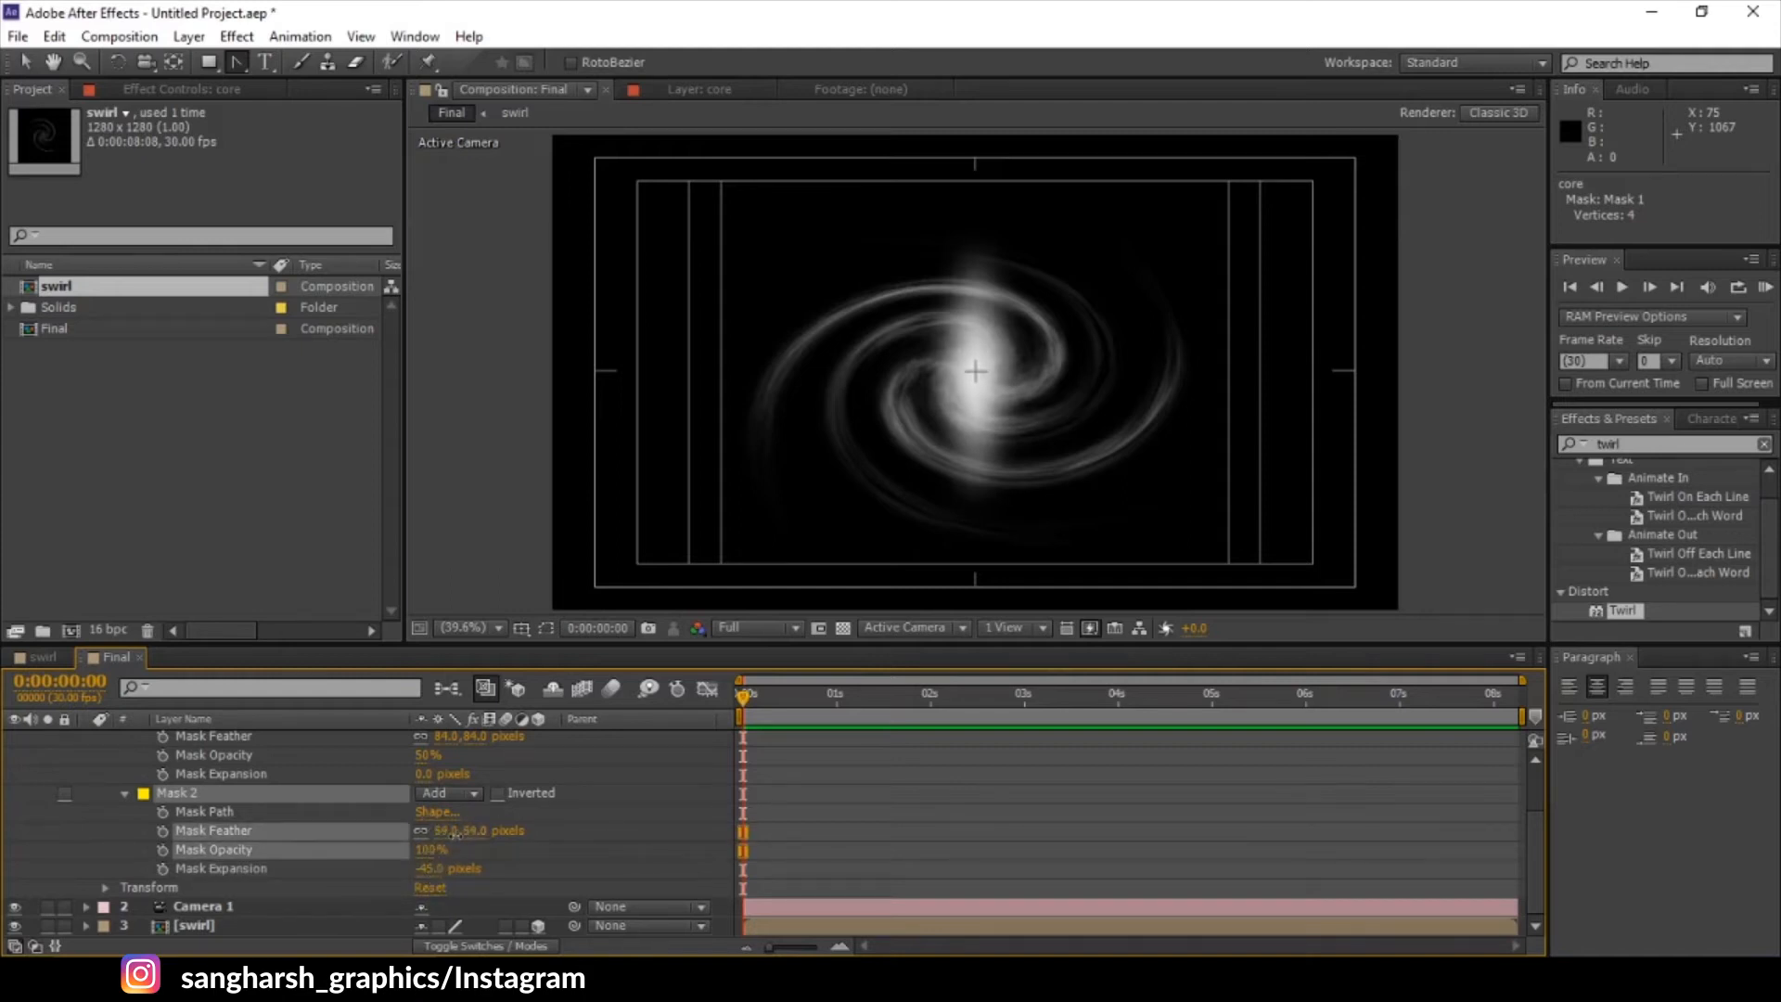
scroll(319, 804, "up", 3)
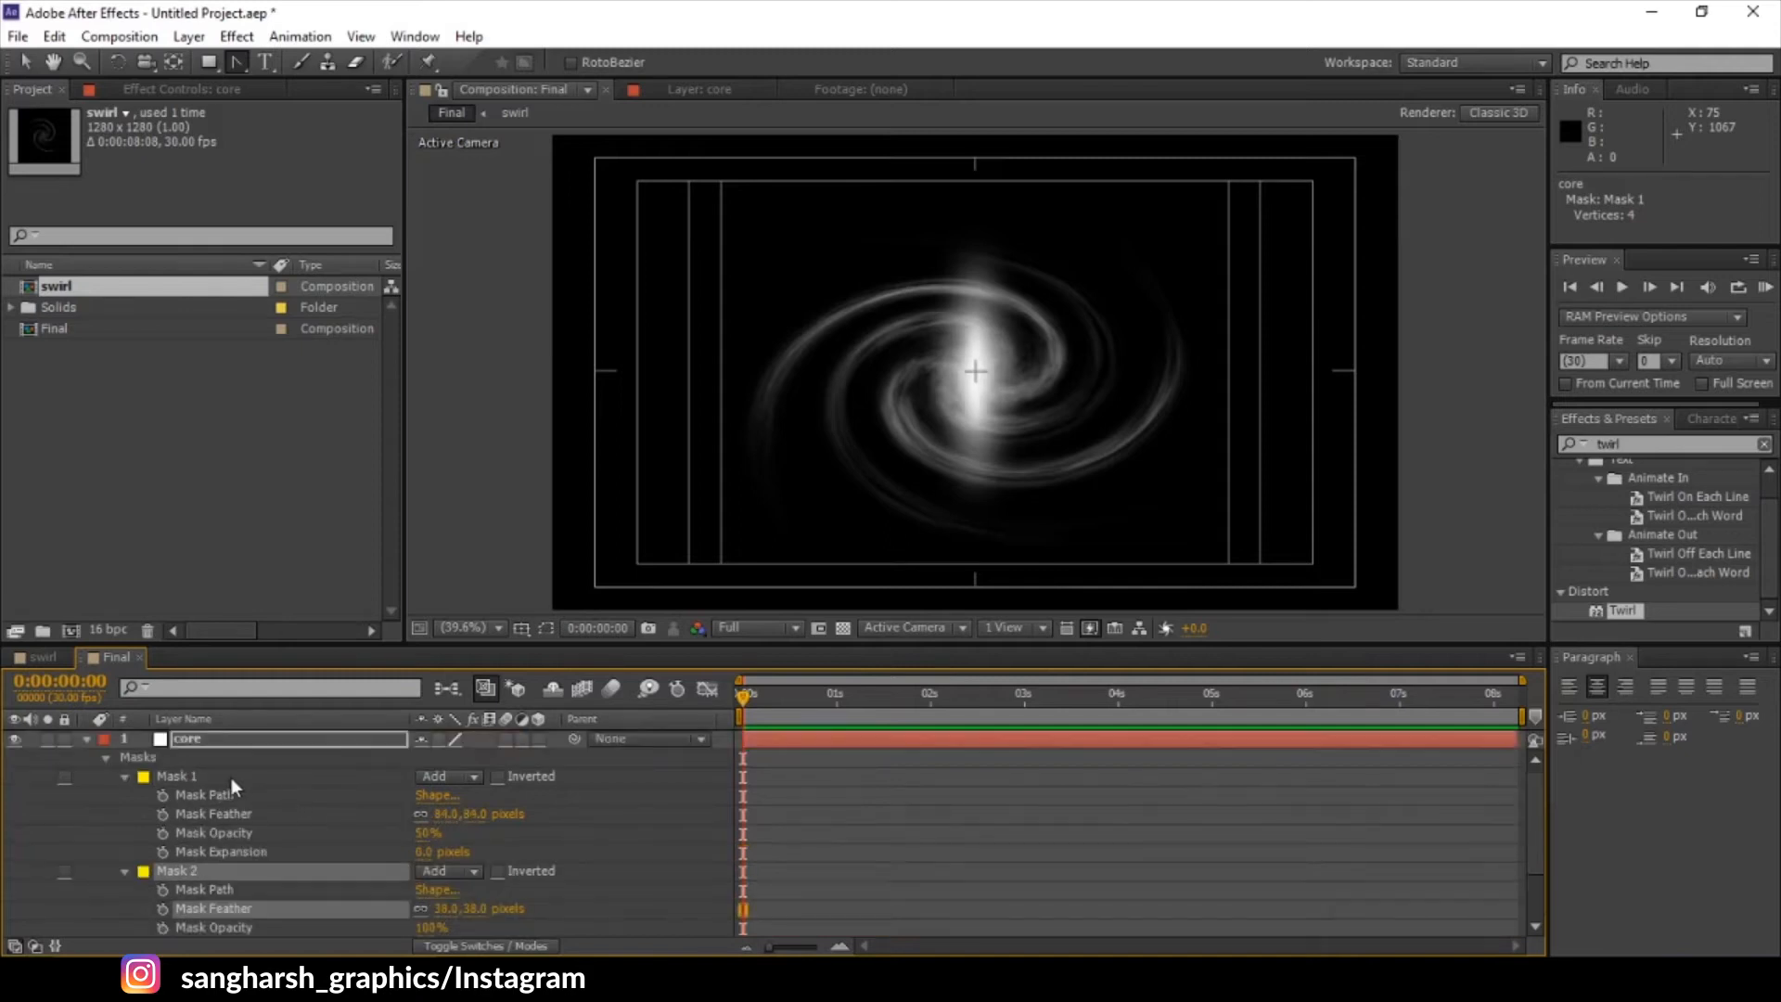
- Duplicate Mask 1 again, then set the original Mask 1 to a 235-pixel feather and 28-pixel expansion
left_click(190, 779)
key("ctrl+d")
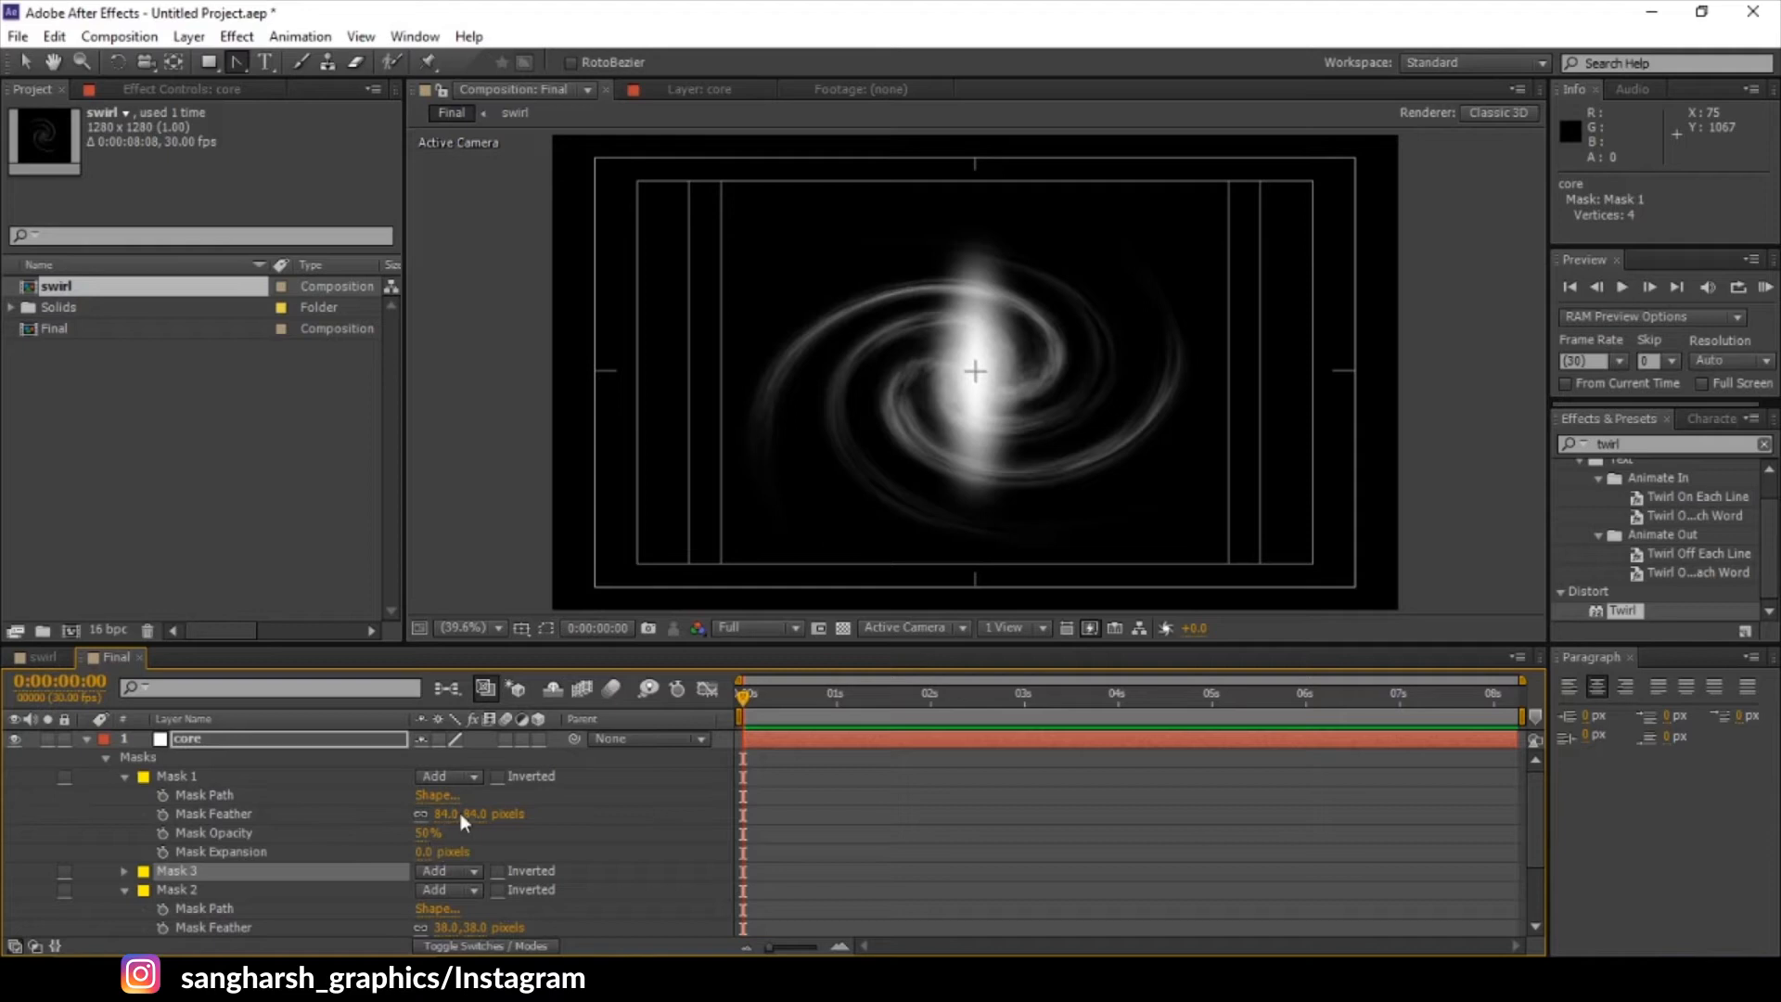
left_click_drag(460, 812, 660, 830)
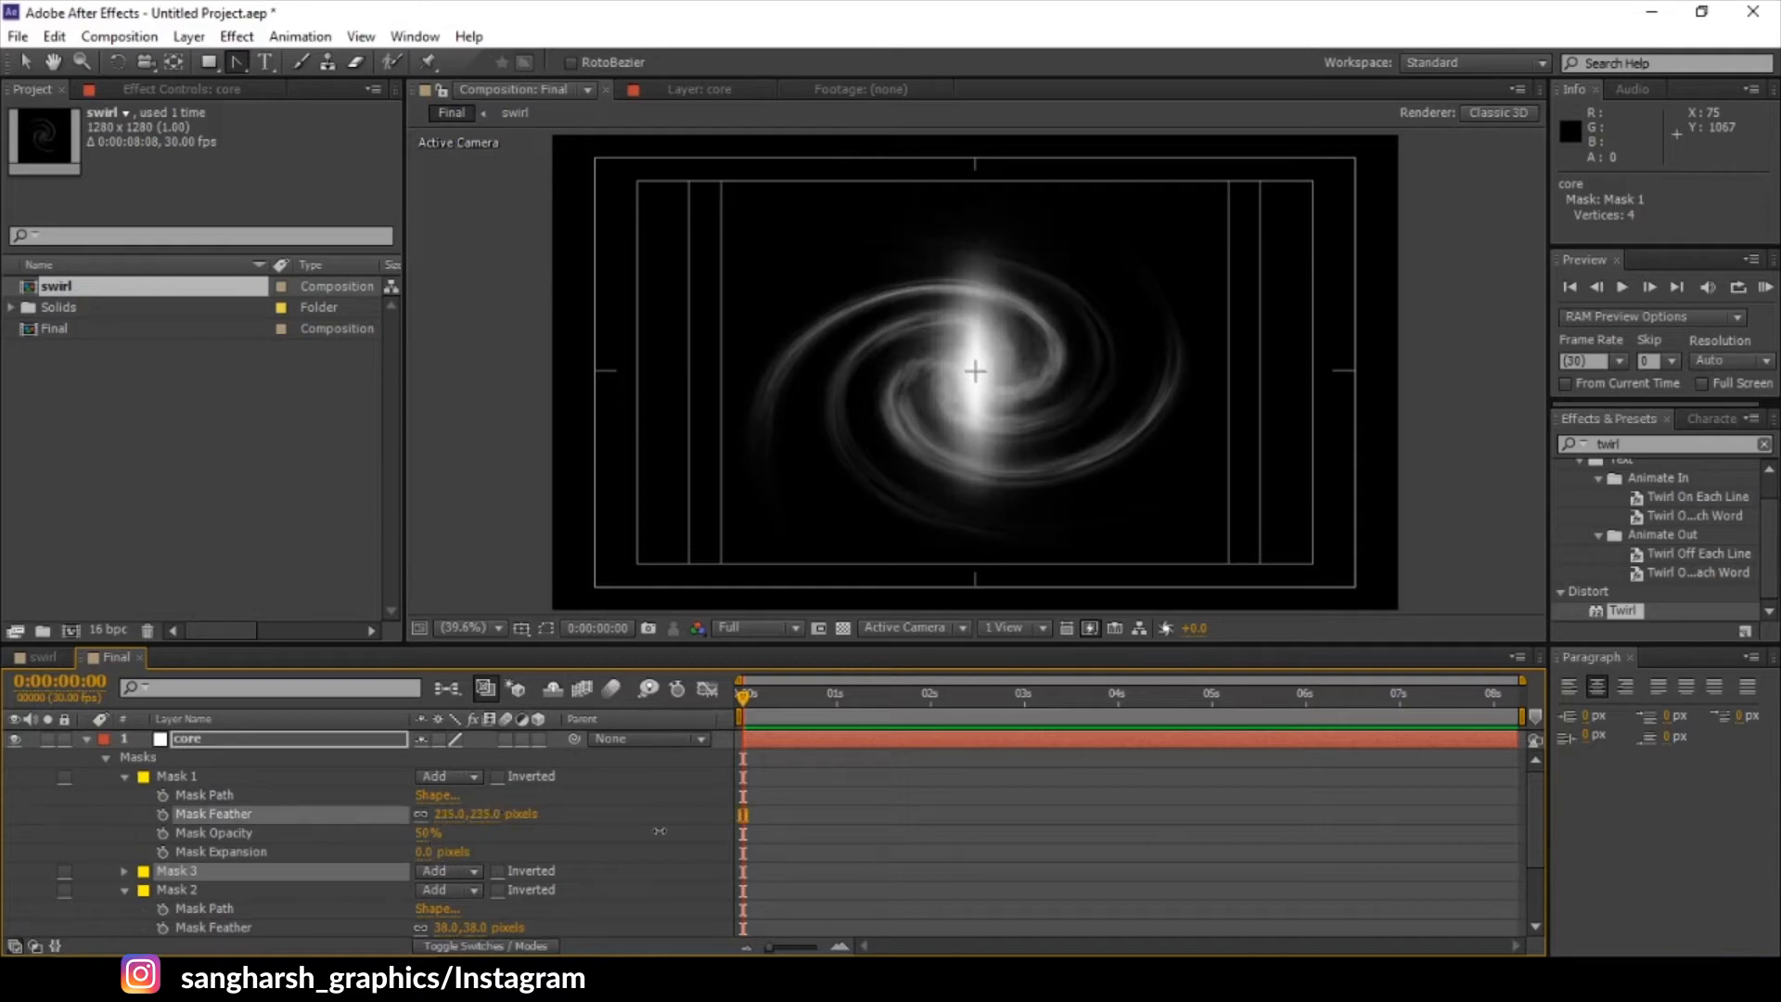
left_click_drag(436, 852, 472, 852)
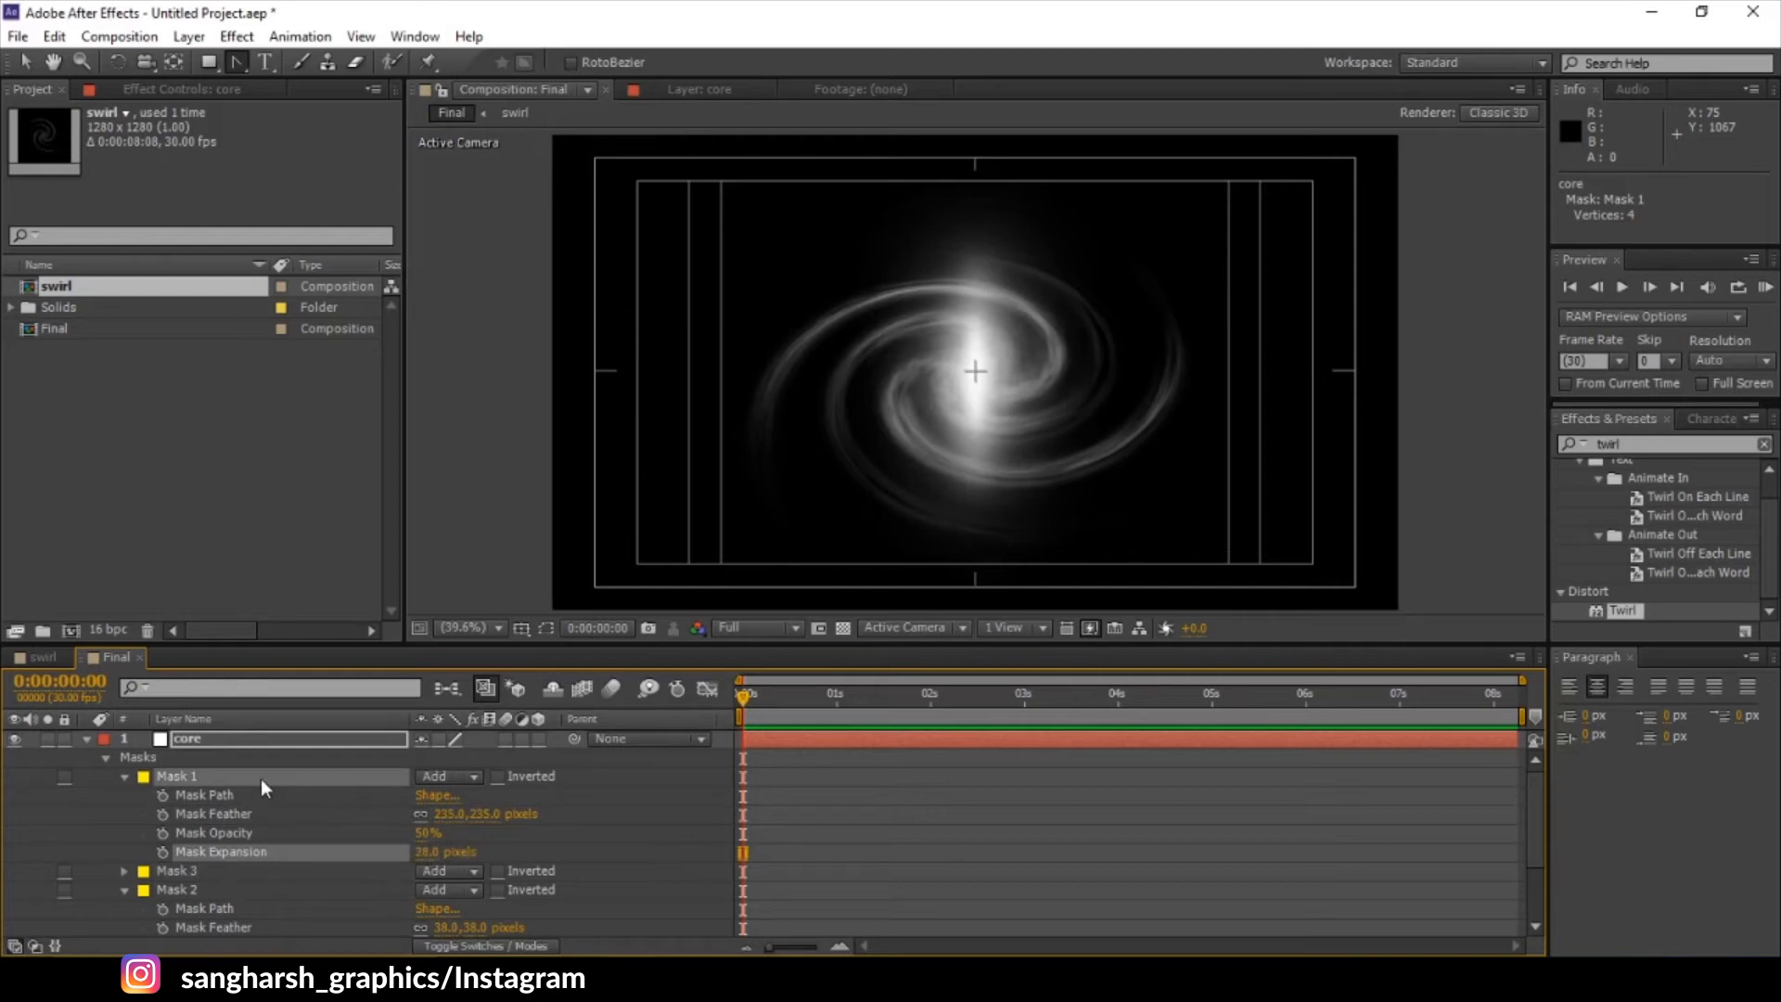
- Duplicate Mask 1 once more, reduce the original's feather, and collapse the core layer's properties
key("ctrl+d")
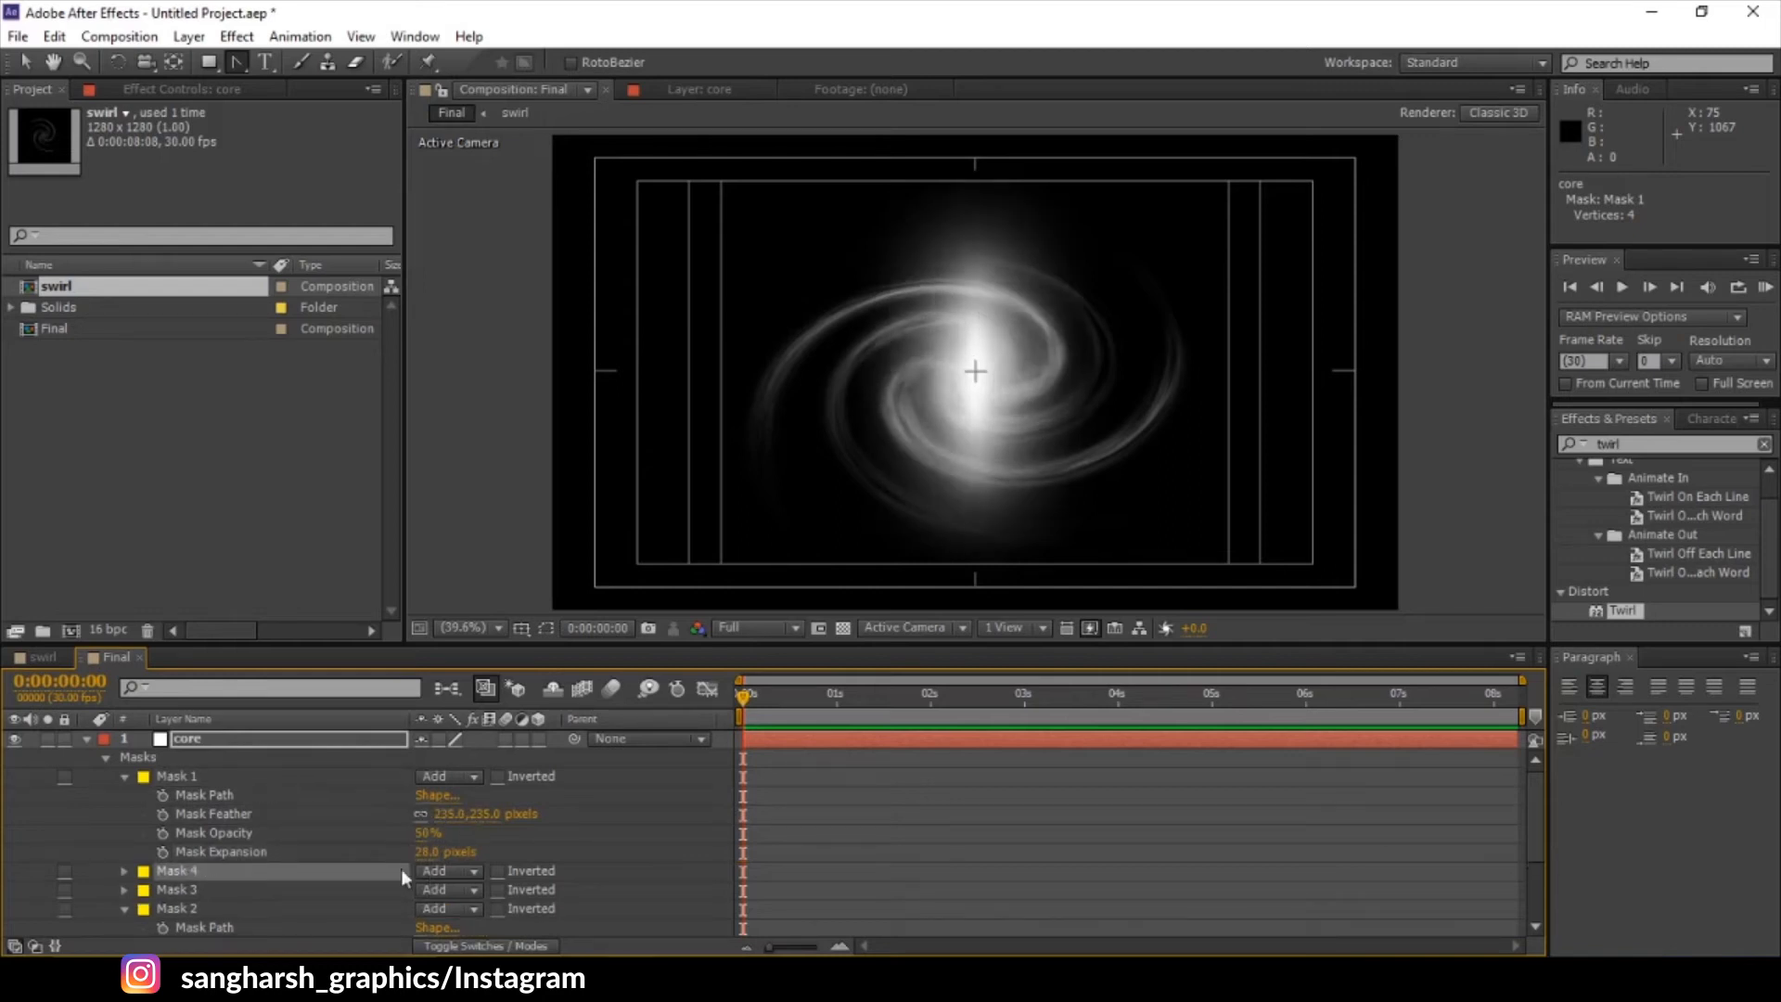
left_click(124, 871)
scroll(436, 842, "down", 1)
scroll(436, 842, "up", 1)
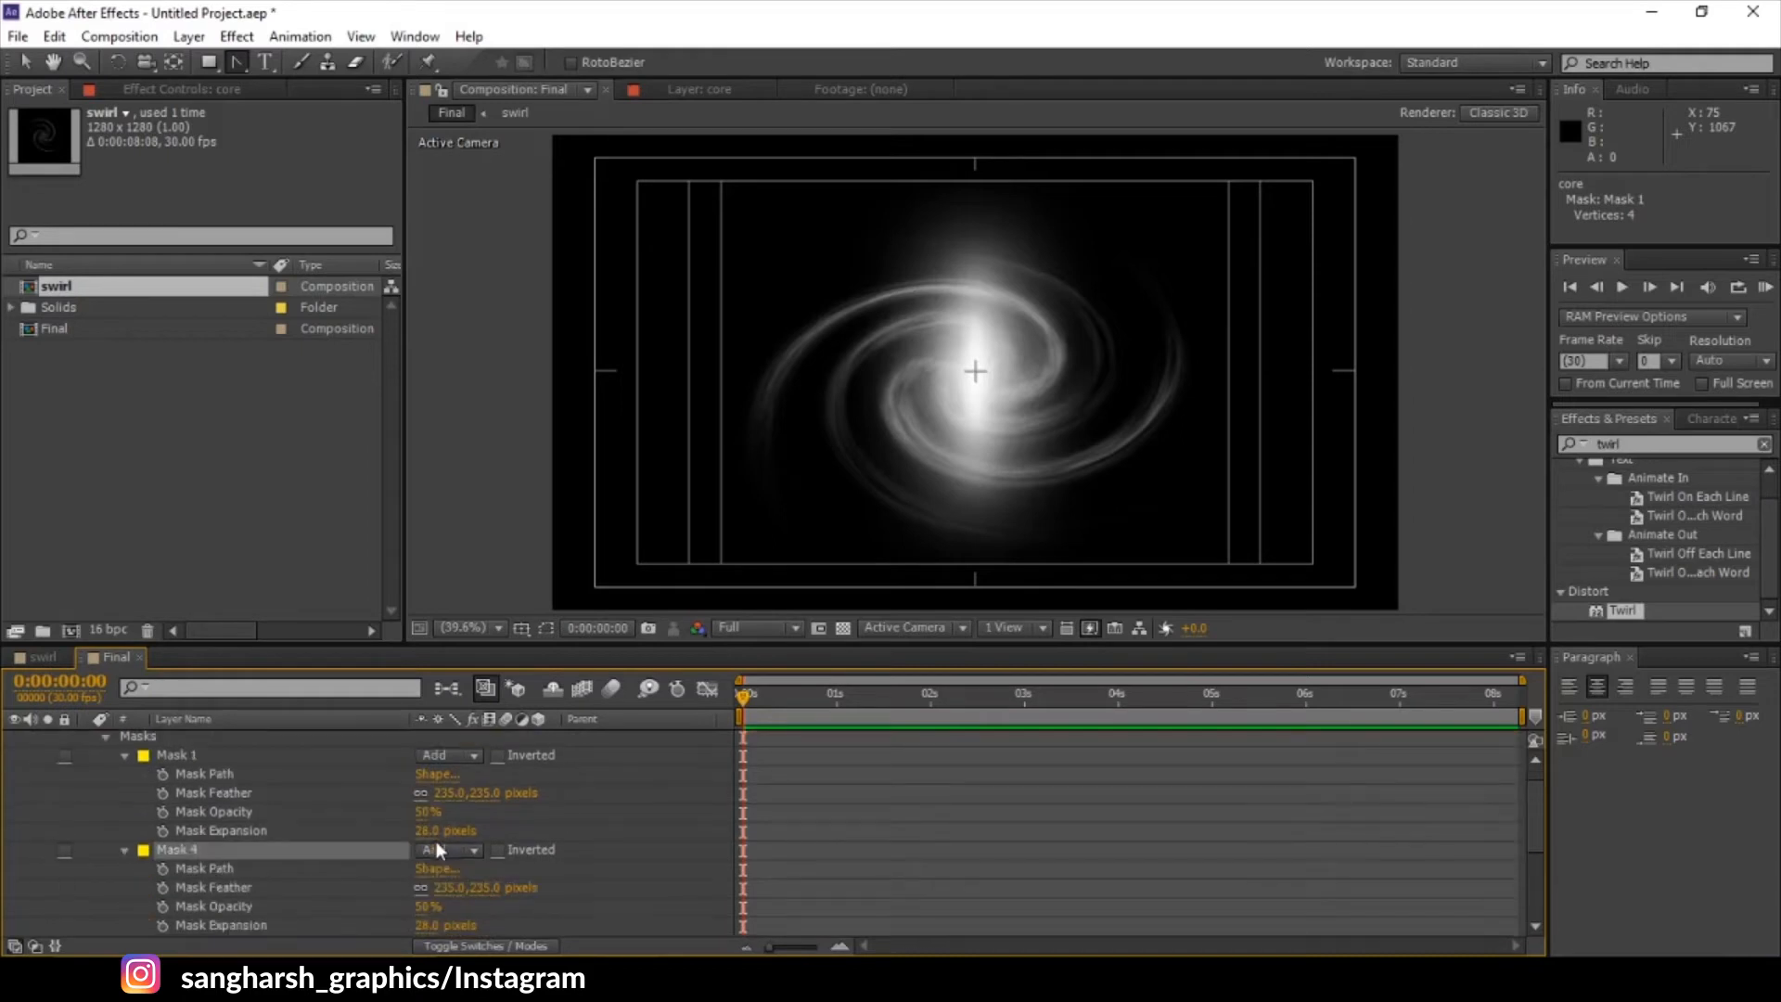
left_click_drag(452, 795, 375, 848)
left_click(121, 776)
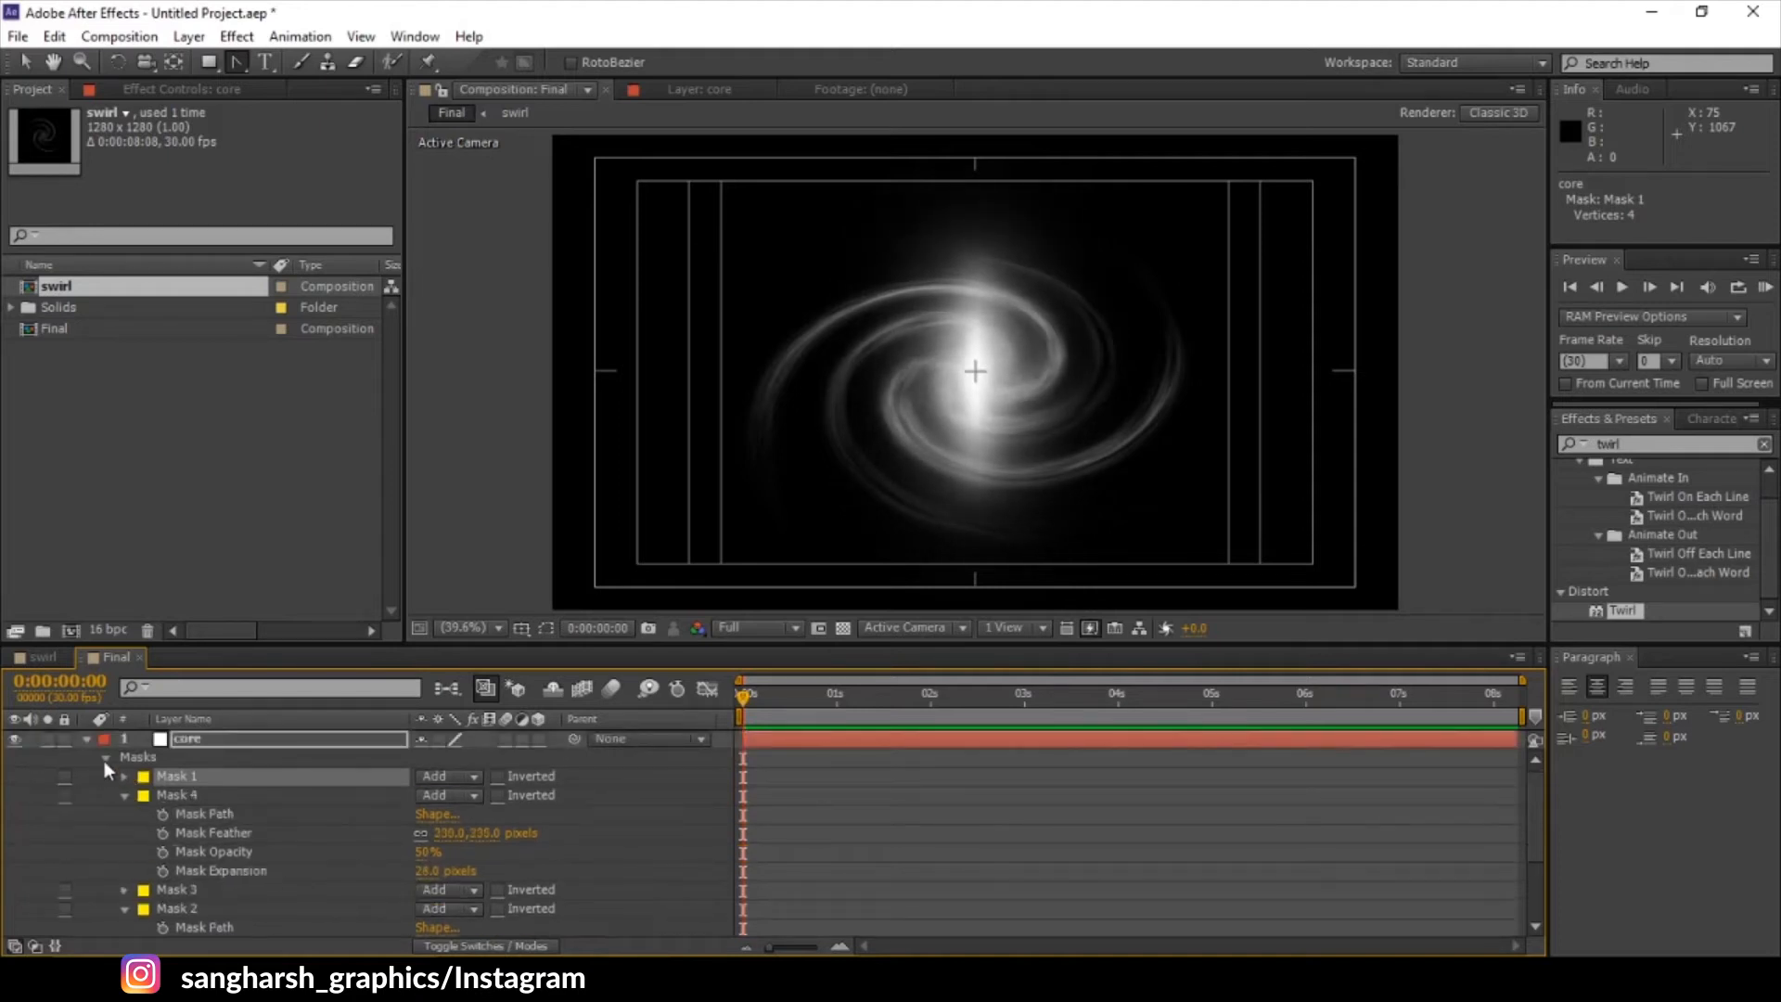
left_click(105, 758)
left_click(85, 738)
- Apply the Fast Blur effect to the core layer with a Blurriness of 24
left_click(228, 739)
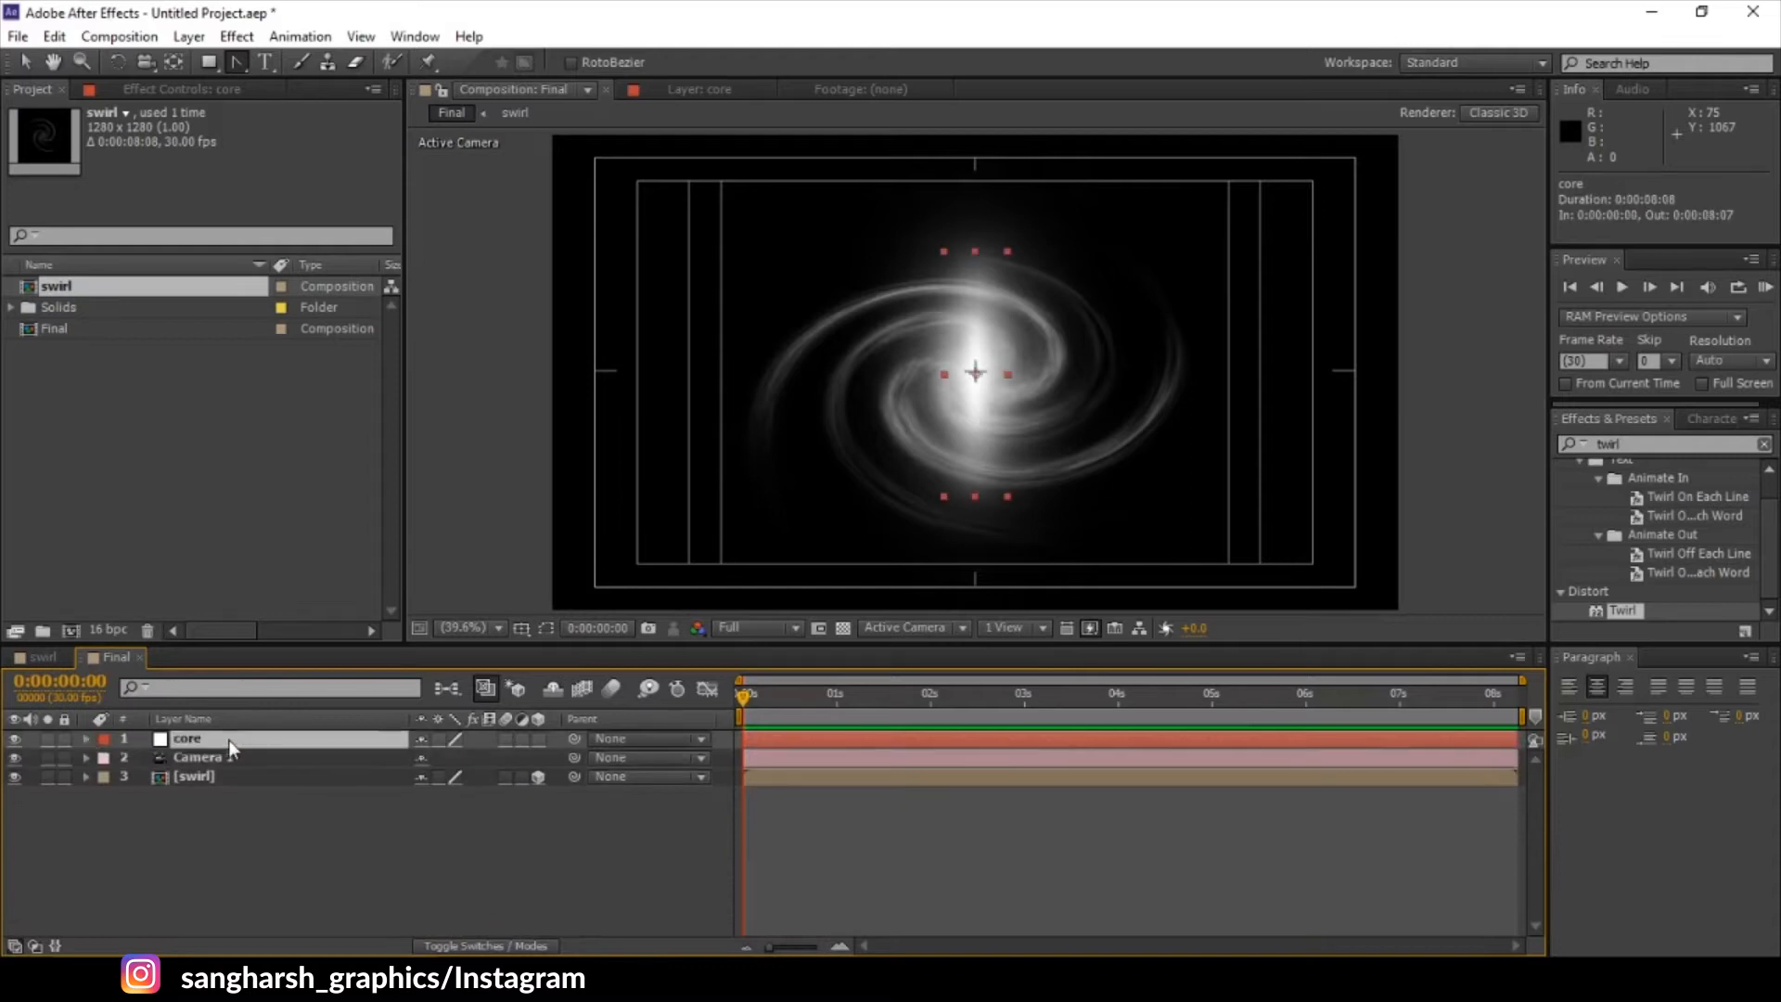
left_click(1655, 445)
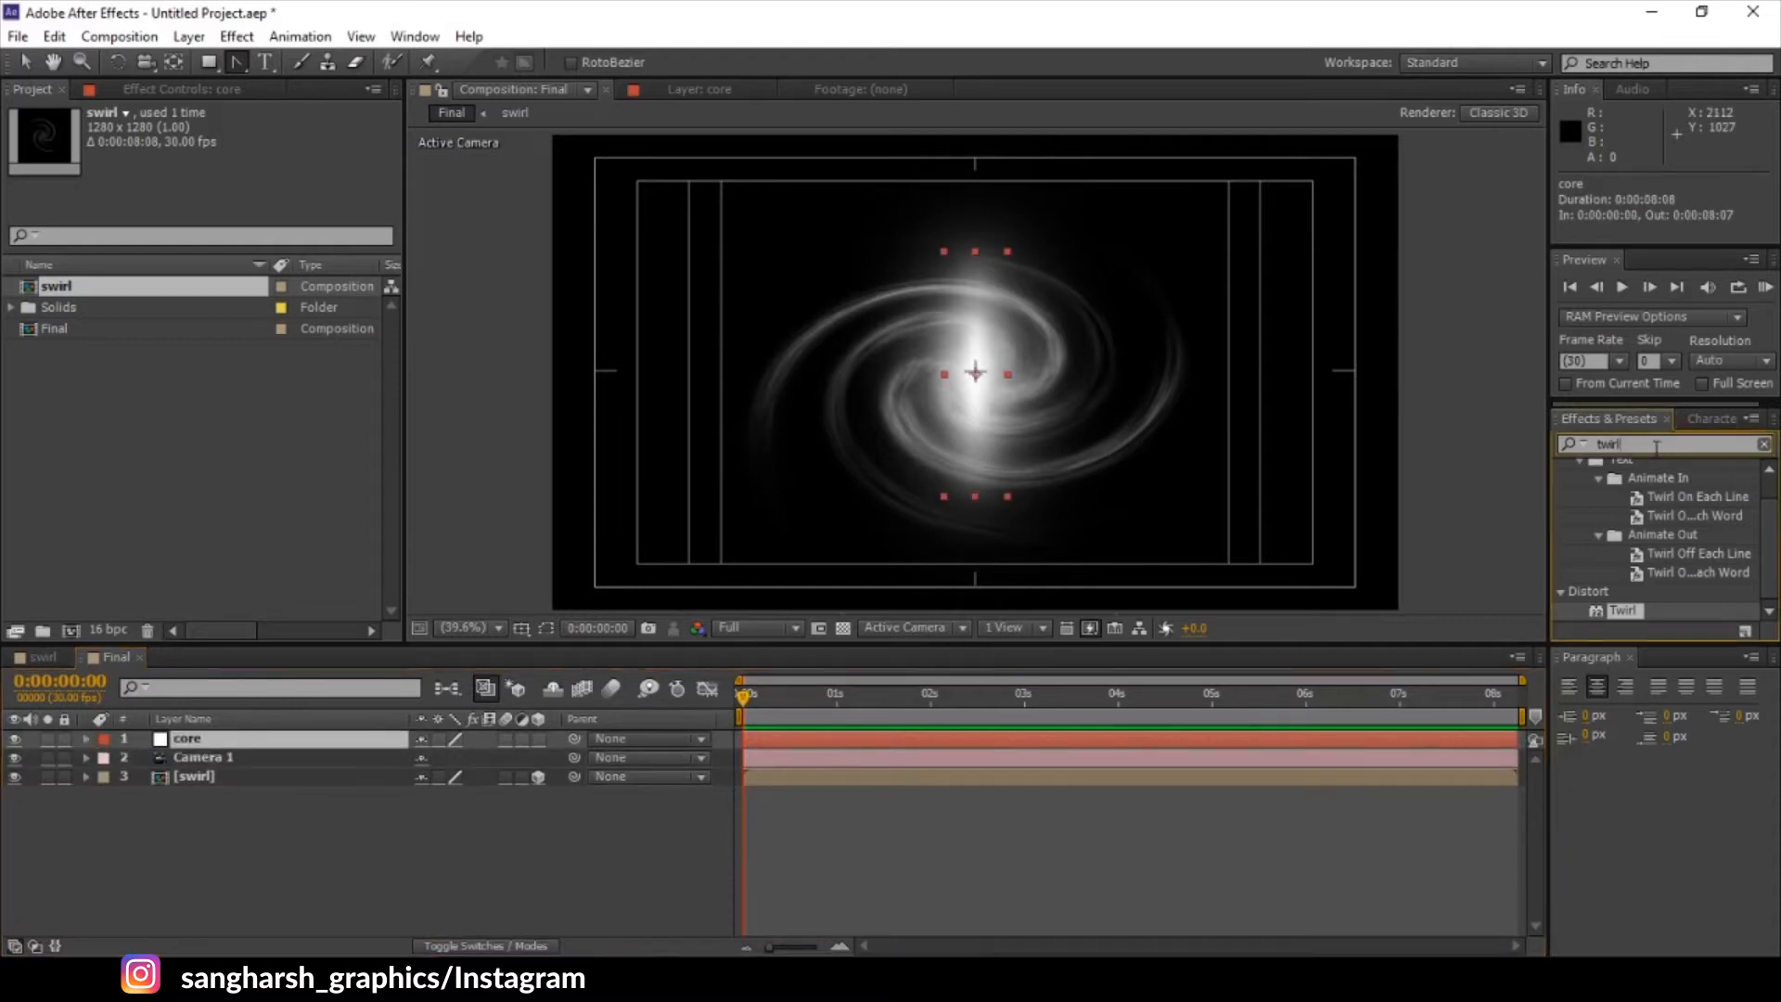
key("BackSpace")
key("BackSpace")
key("BackSpace")
key("BackSpace")
key("BackSpace")
type("fast")
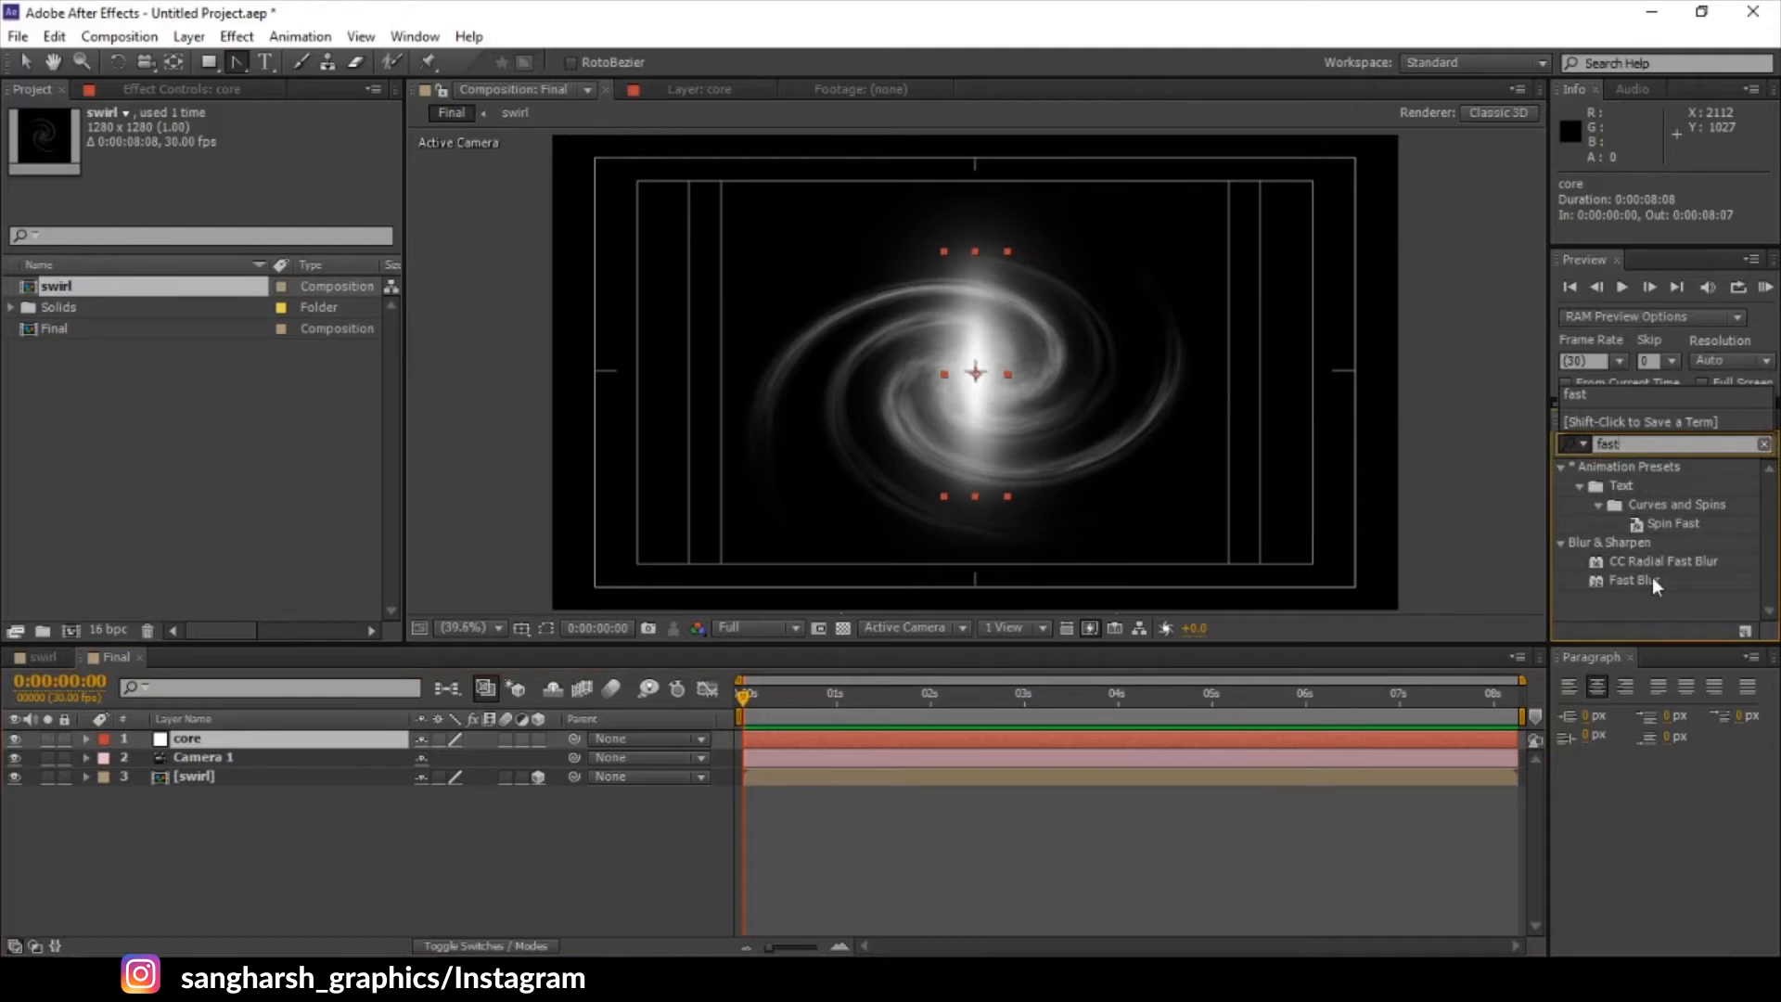
left_click_drag(1634, 579, 219, 744)
key("v")
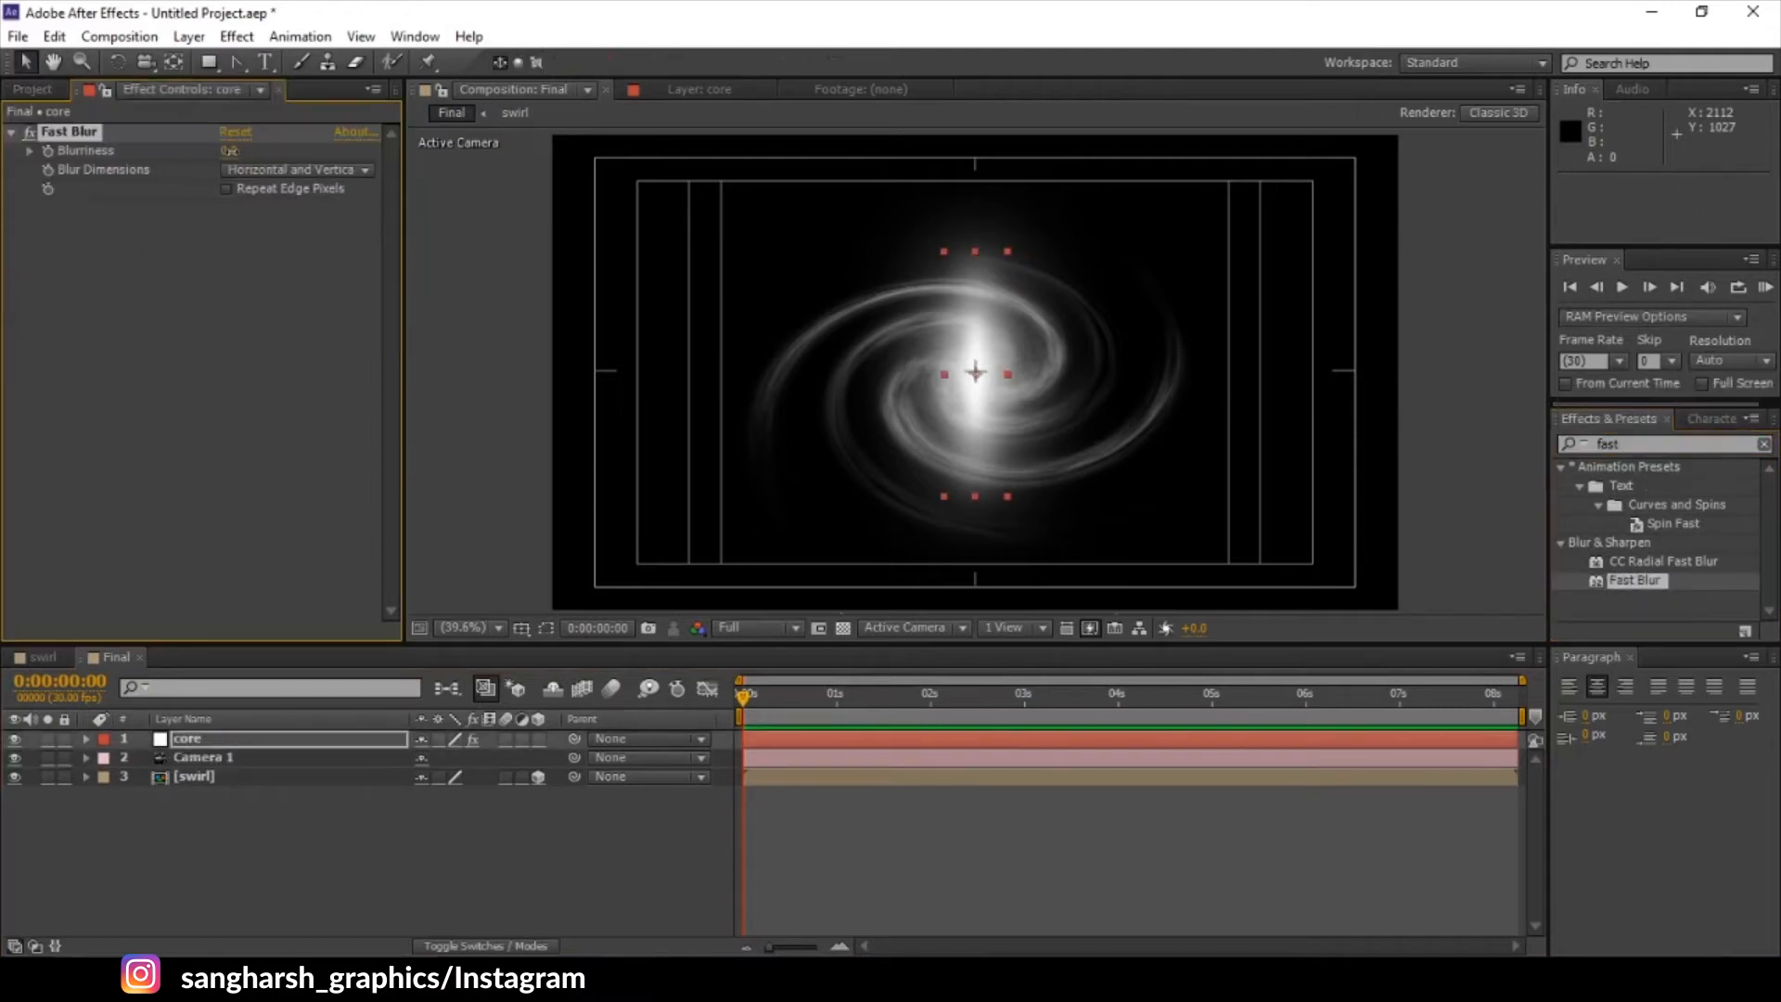
left_click_drag(230, 150, 266, 151)
left_click(361, 885)
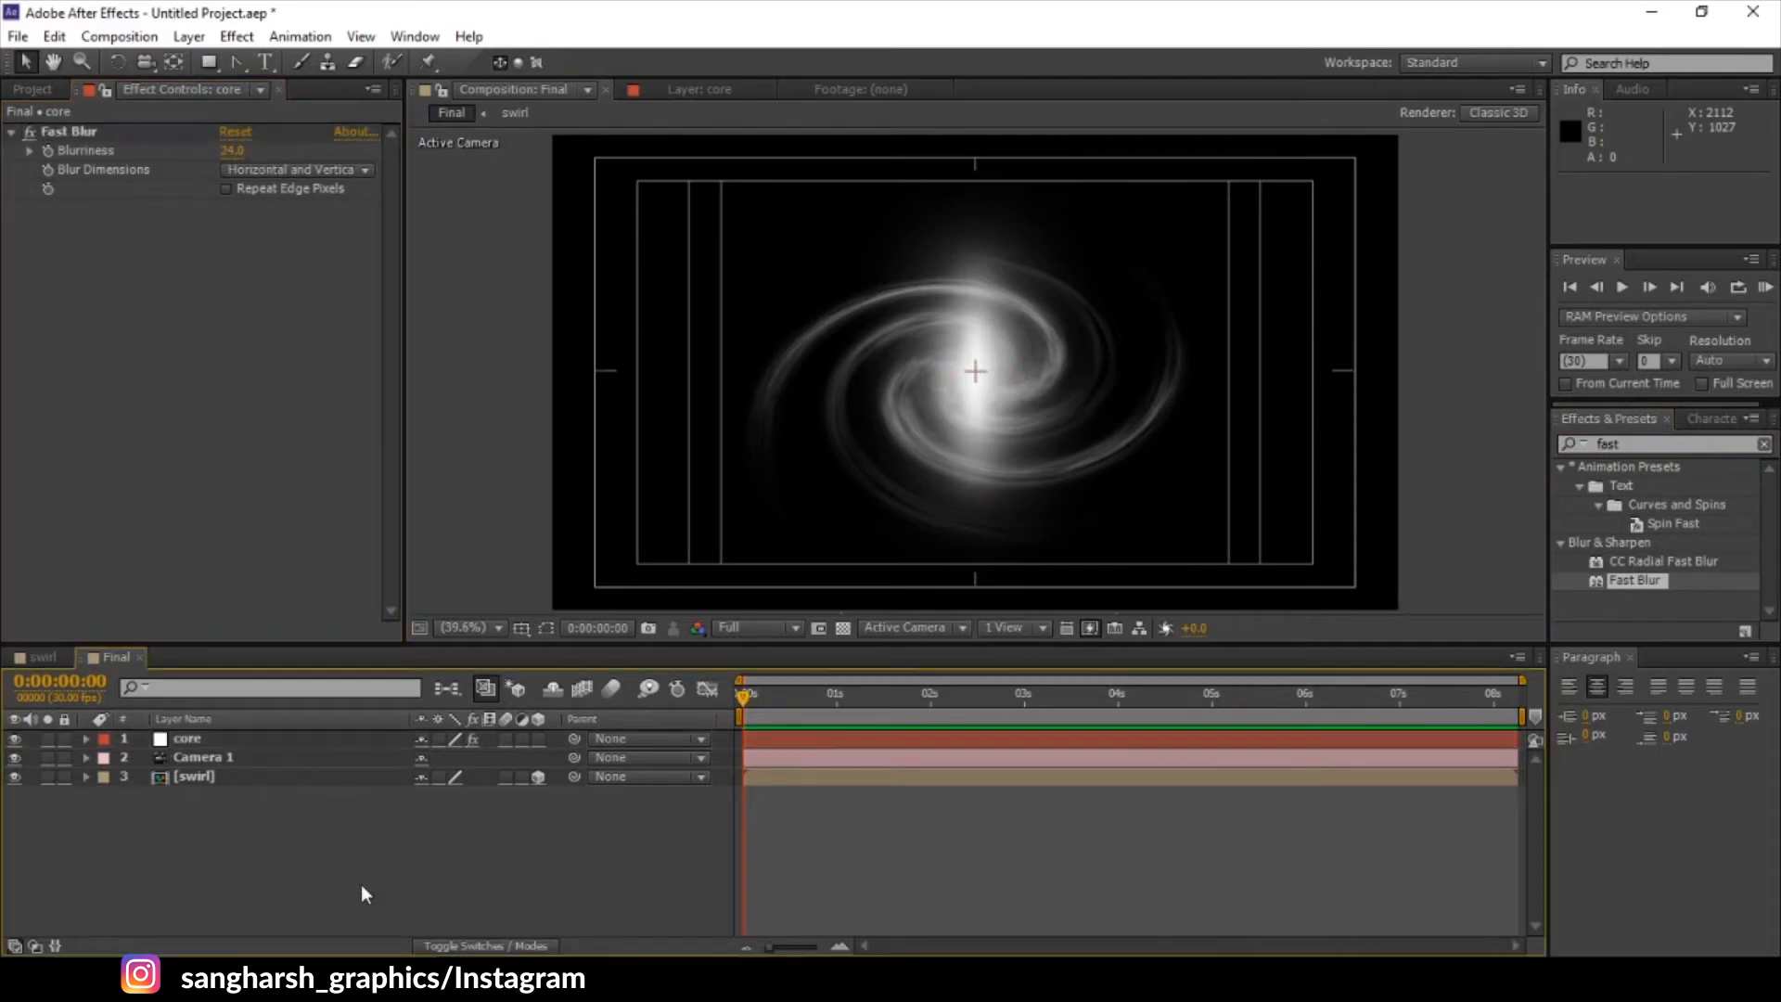
- Set the core layer's Mask 2 expansion to -33 pixels and its feather to about 18 pixels, and collapse the layer
left_click(85, 739)
left_click(100, 756)
scroll(149, 827, "down", 2)
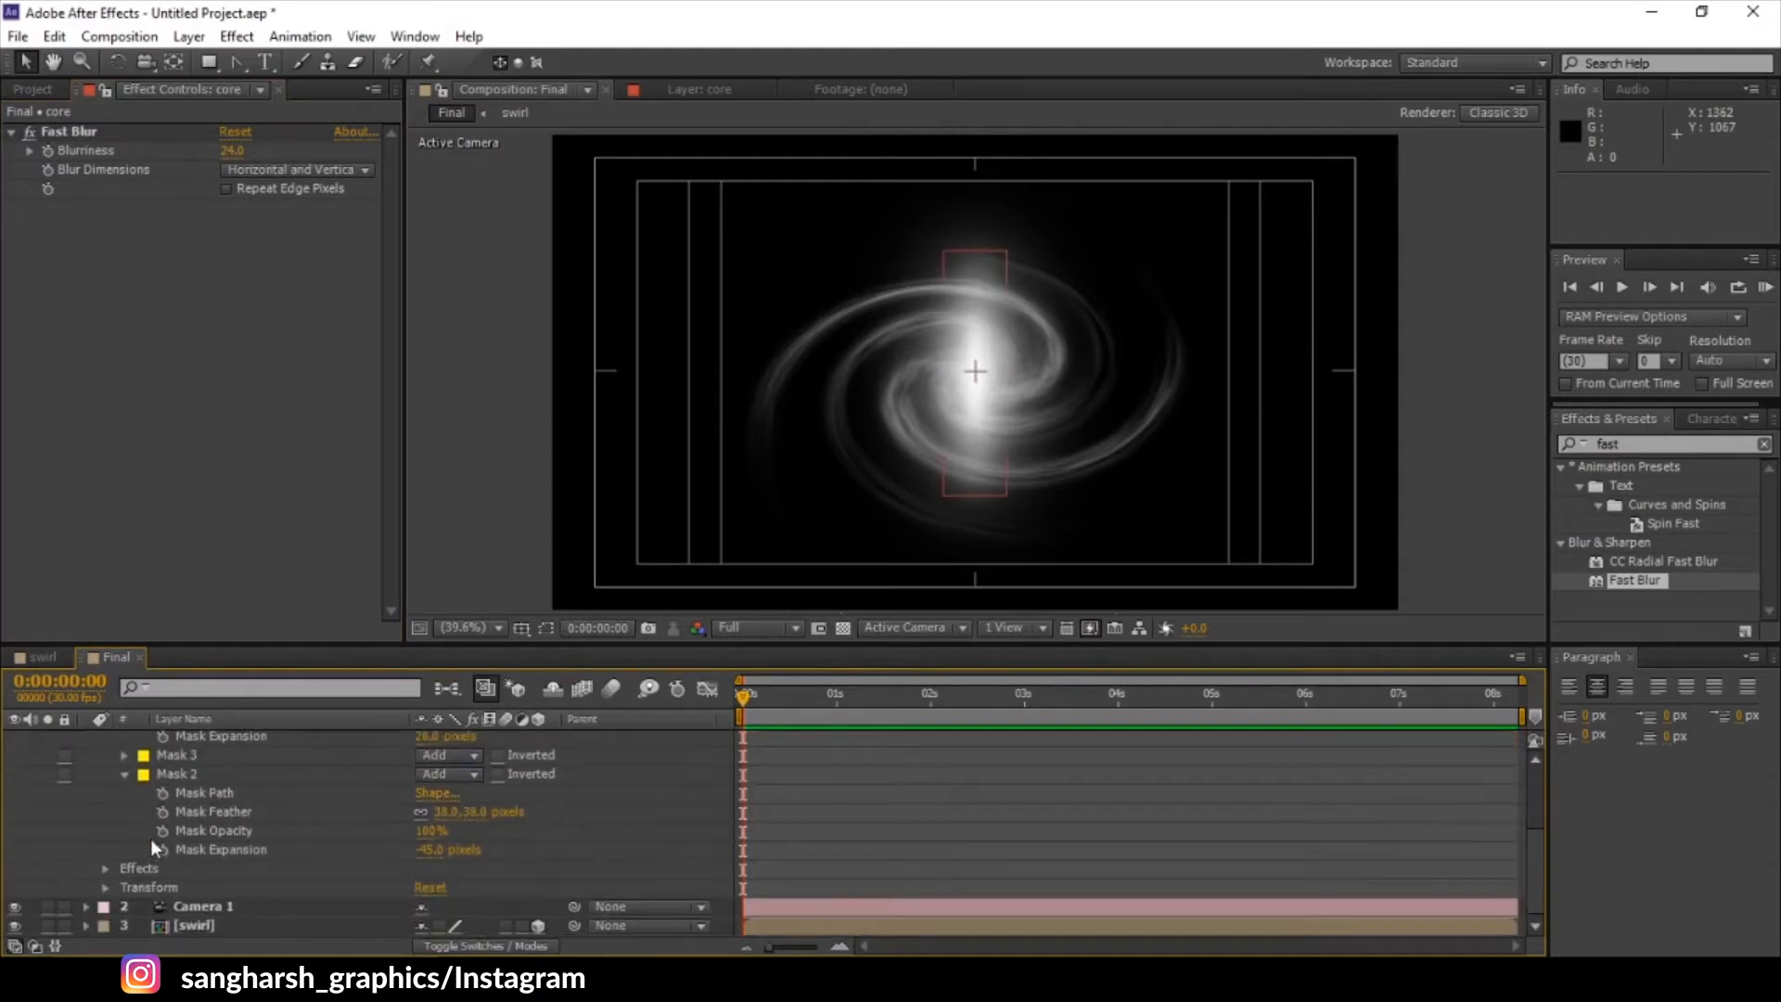
mouse_move(471, 813)
left_mouse_down()
mouse_move(434, 820)
mouse_move(443, 849)
mouse_move(475, 812)
left_mouse_up()
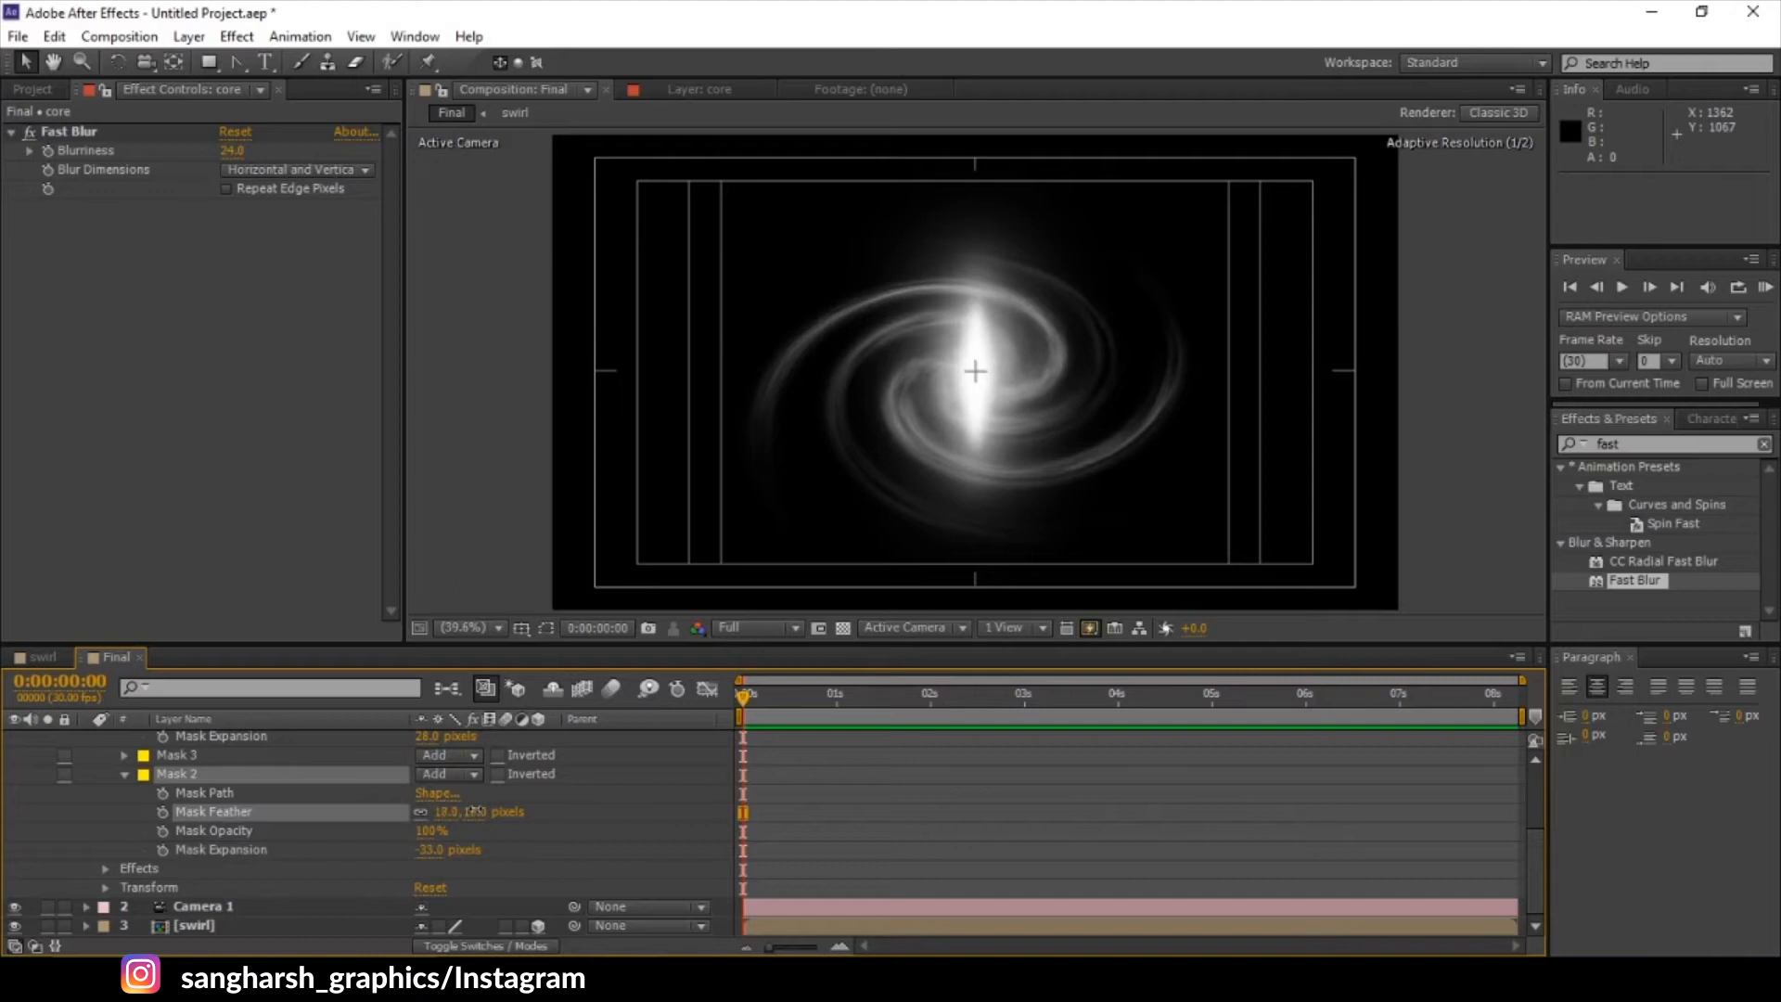
left_click(232, 561)
scroll(117, 759, "up", 3)
left_click(104, 757)
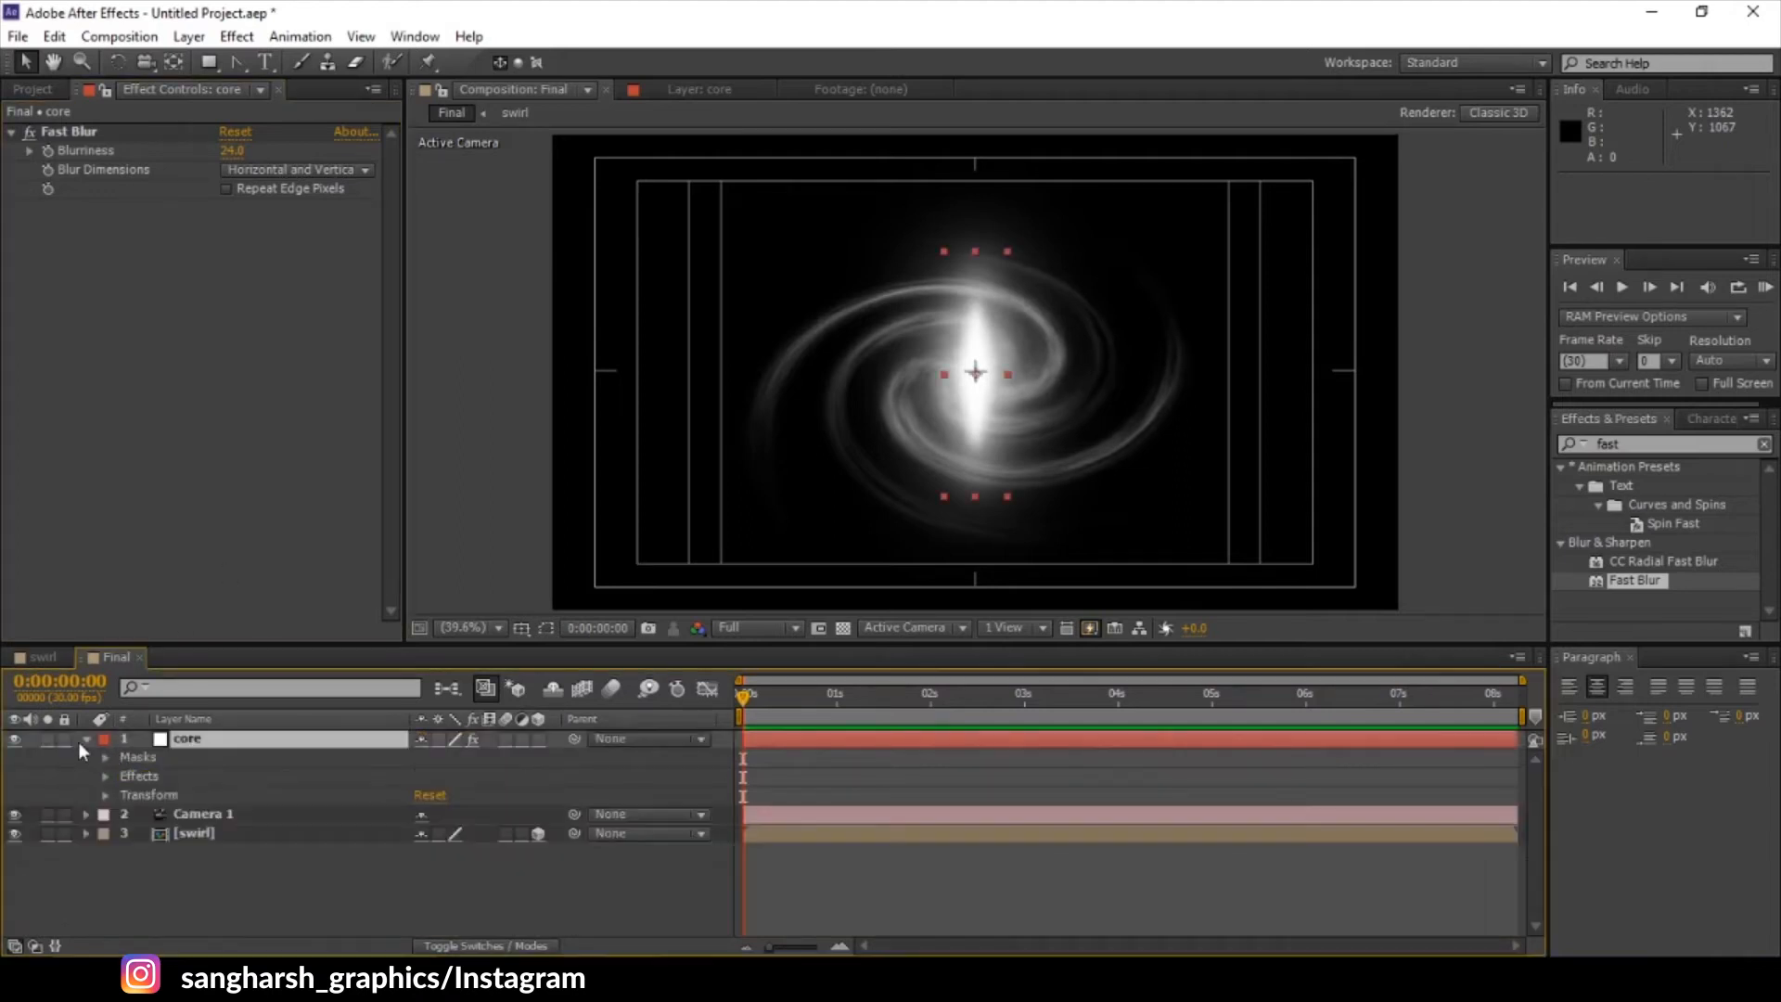
left_click(86, 738)
- Apply CC Vector Blur to the core layer below Fast Blur and set its Map Softness to 40
left_click(1633, 444)
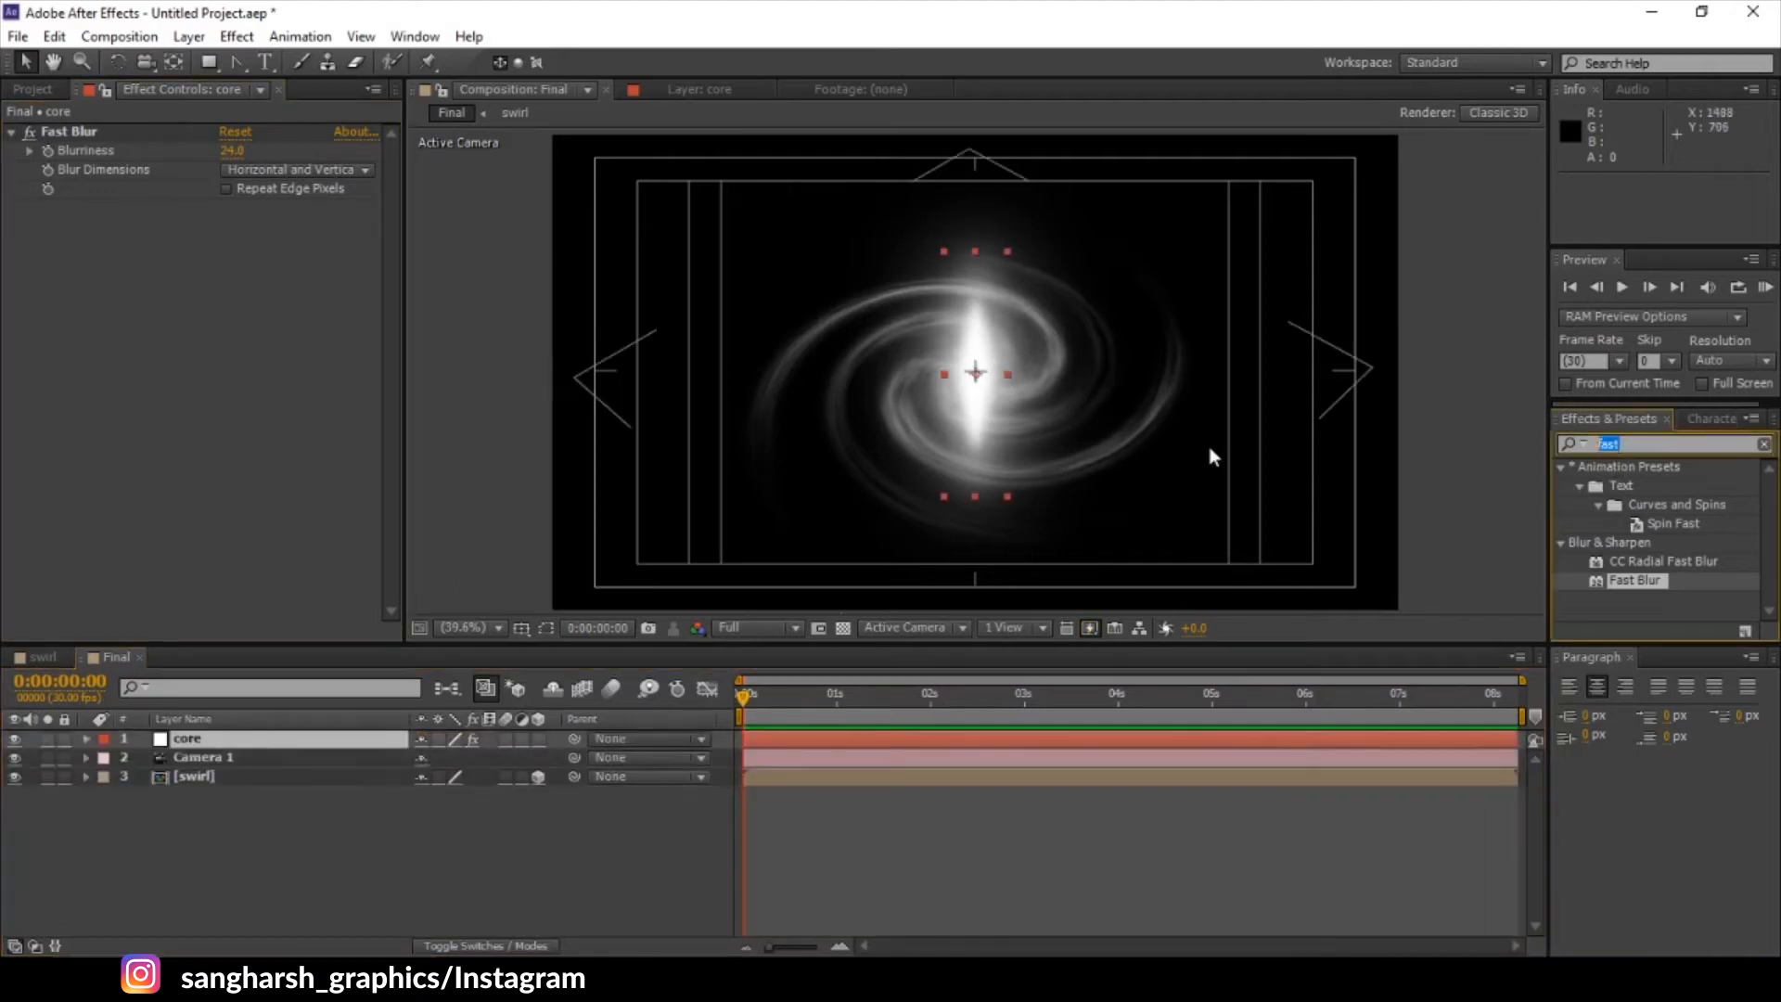
type("vector")
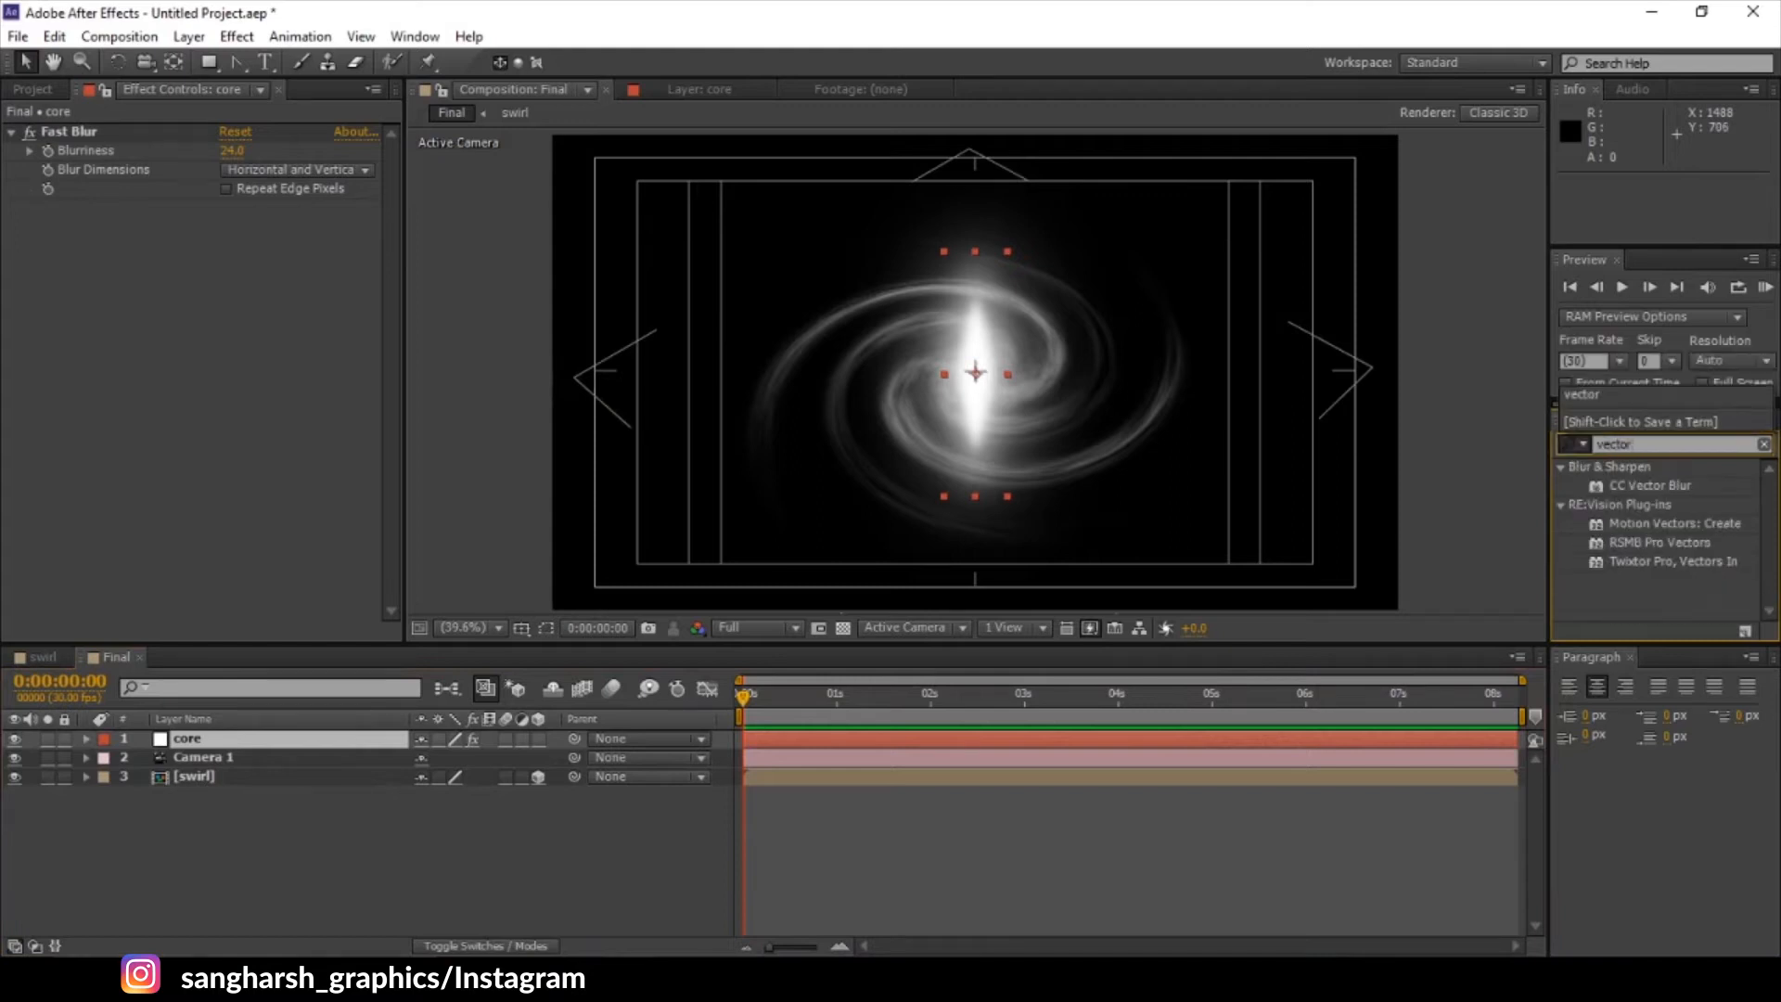
left_click_drag(1660, 486, 84, 323)
left_click(234, 342)
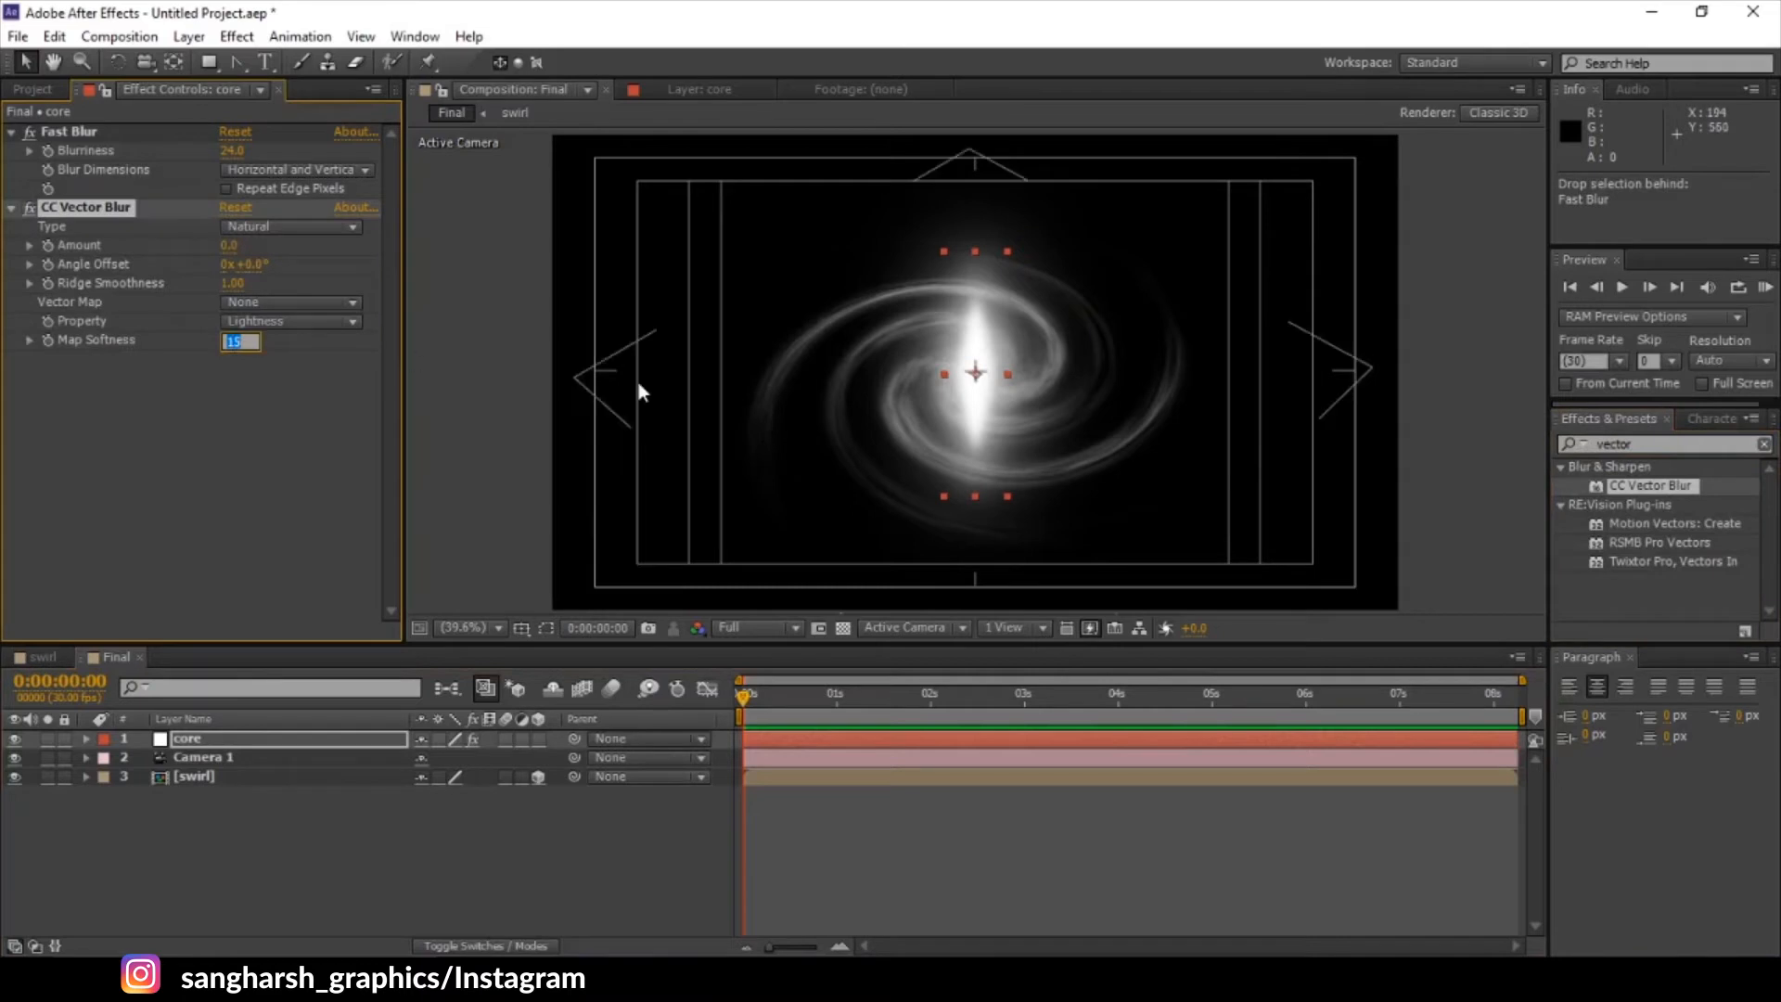
type("40")
key("Return")
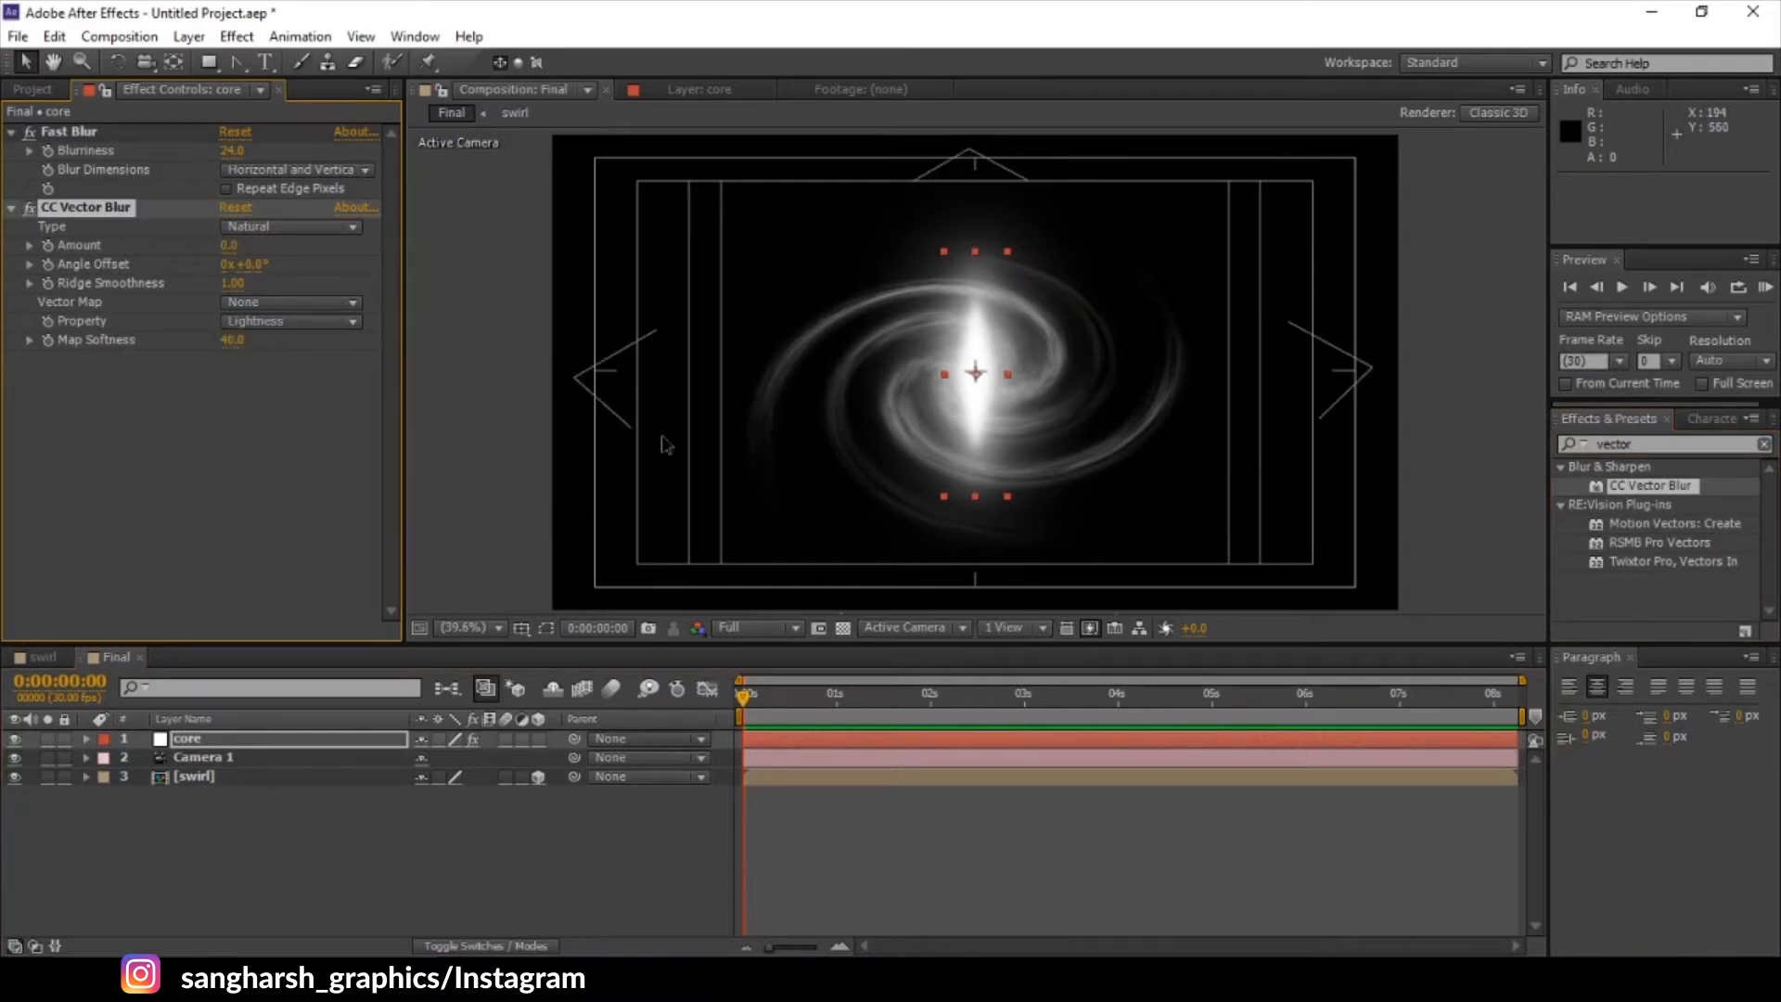
- Set CC Vector Blur's Ridge Smoothness to 3 and its Amount to 33 on the core layer
left_click(230, 283)
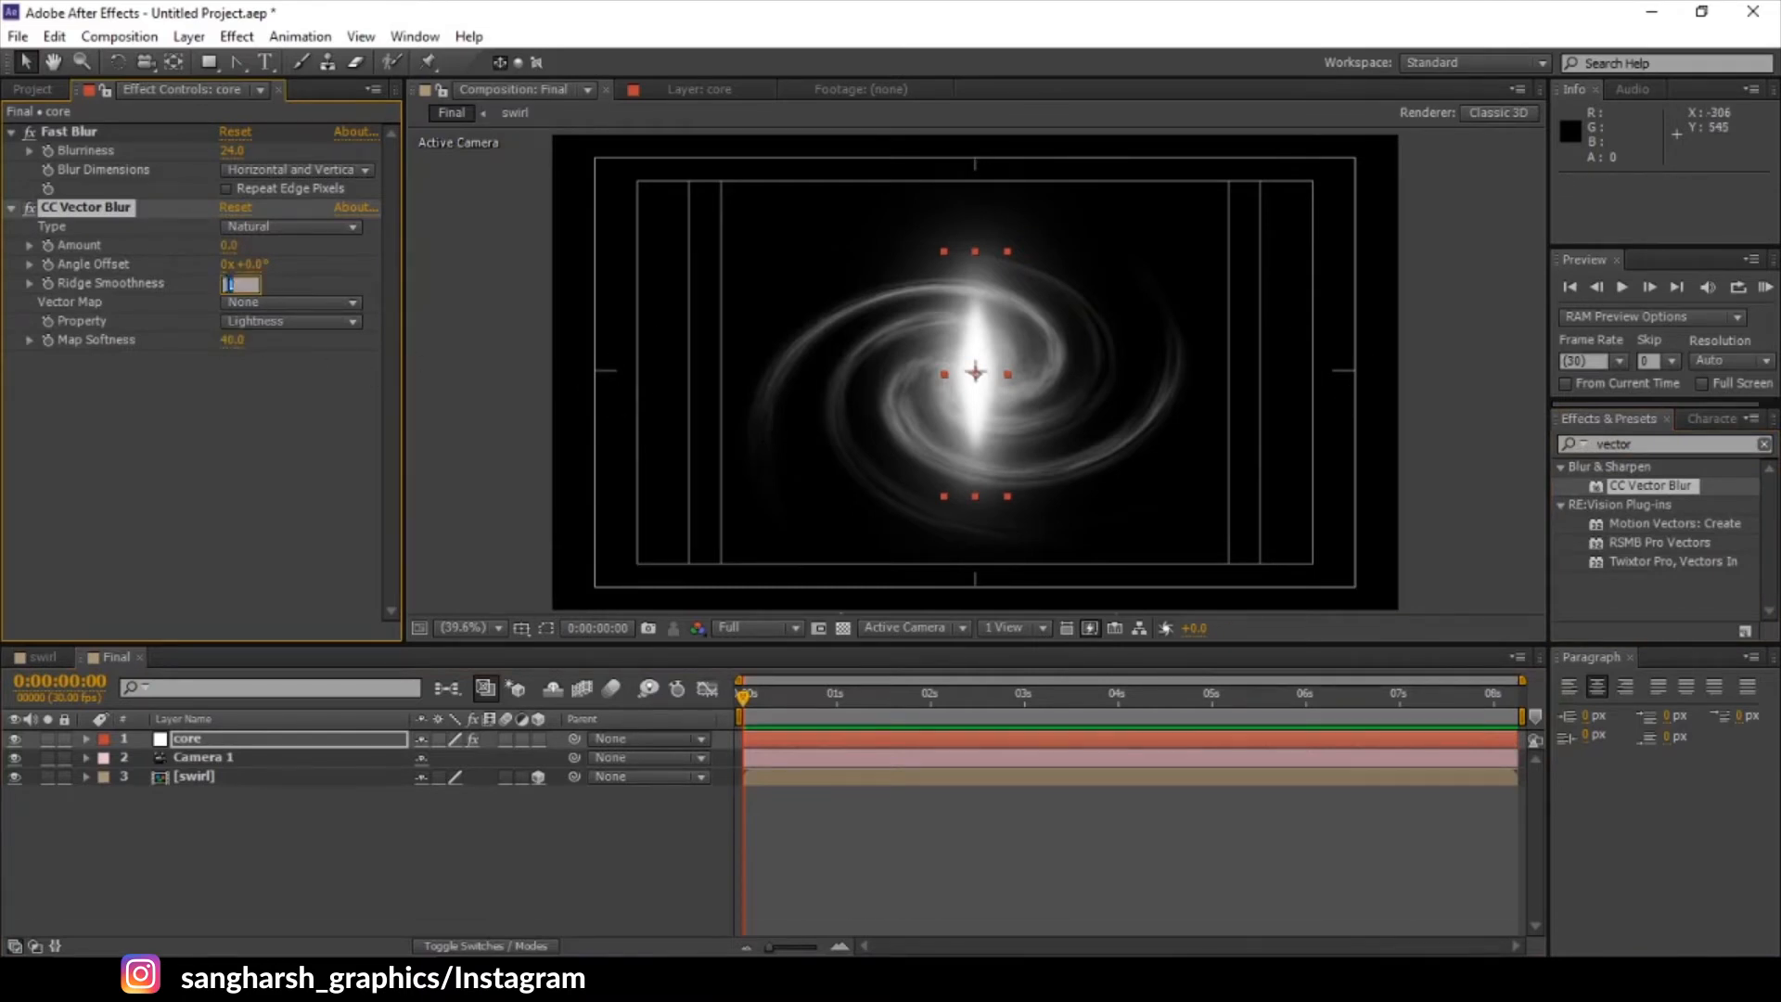
type("3")
key("Return")
left_click_drag(230, 244, 260, 242)
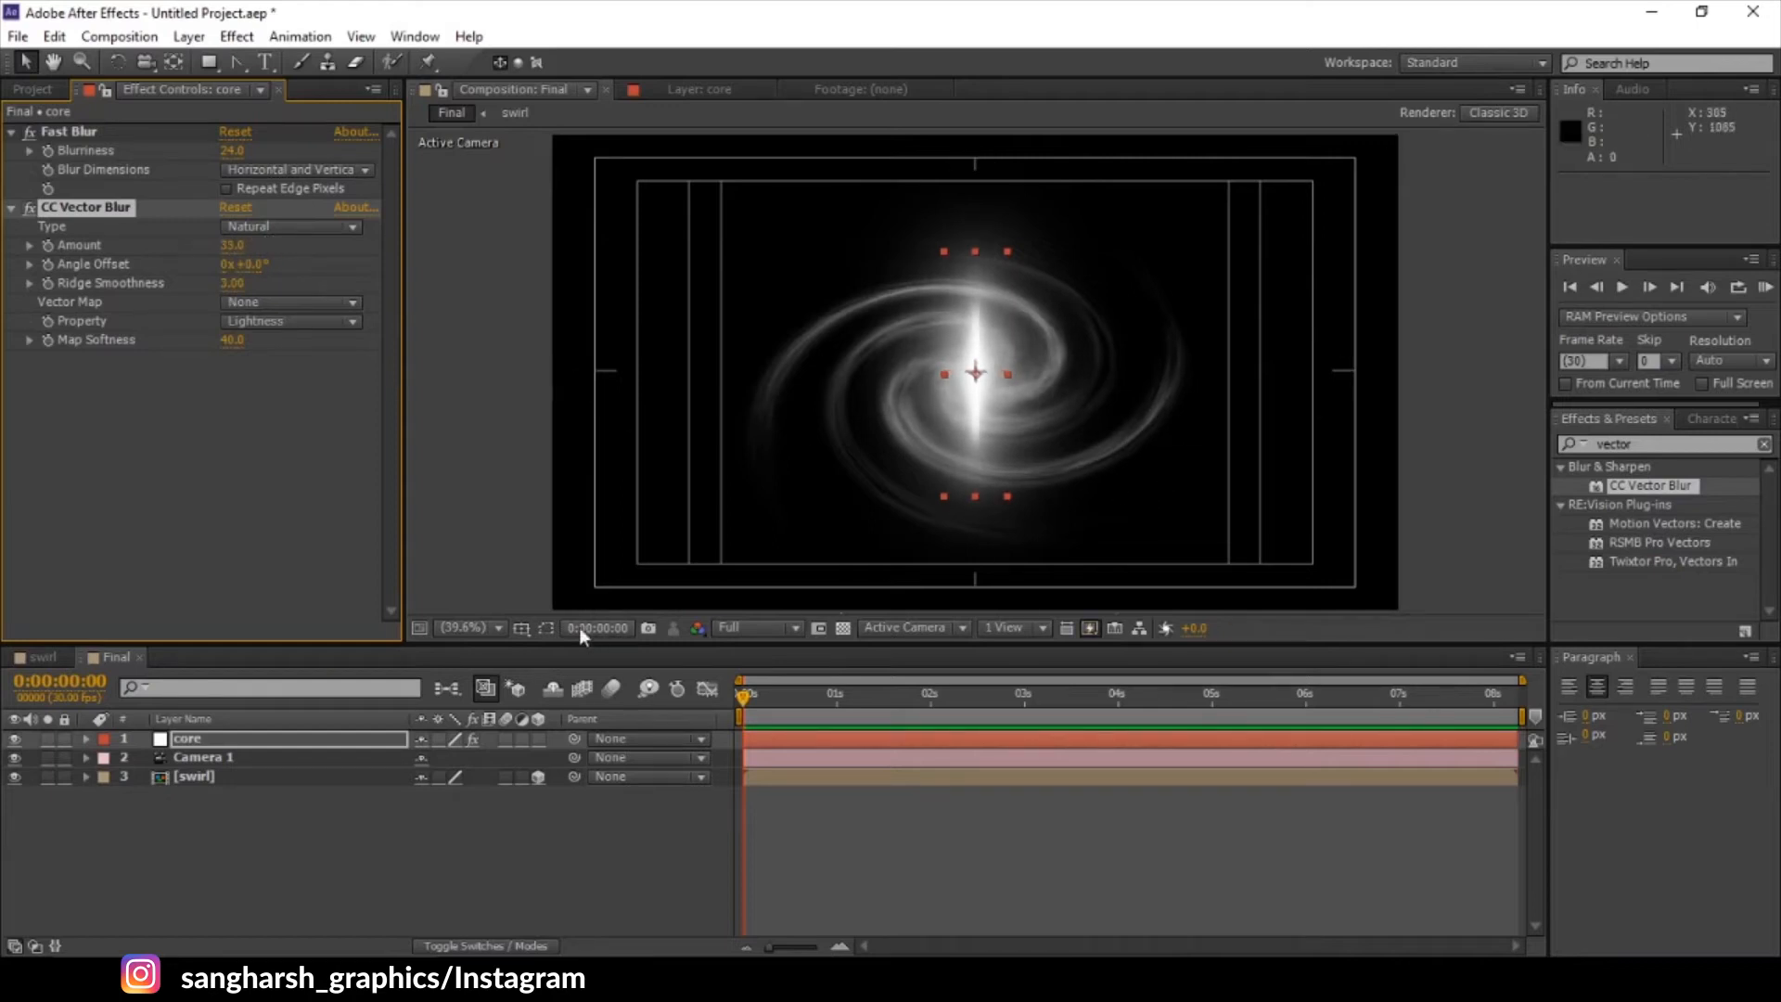
- Turn off the title/action-safe guides and view the Final composition at 50% magnification
left_click(505, 626)
left_click(556, 247)
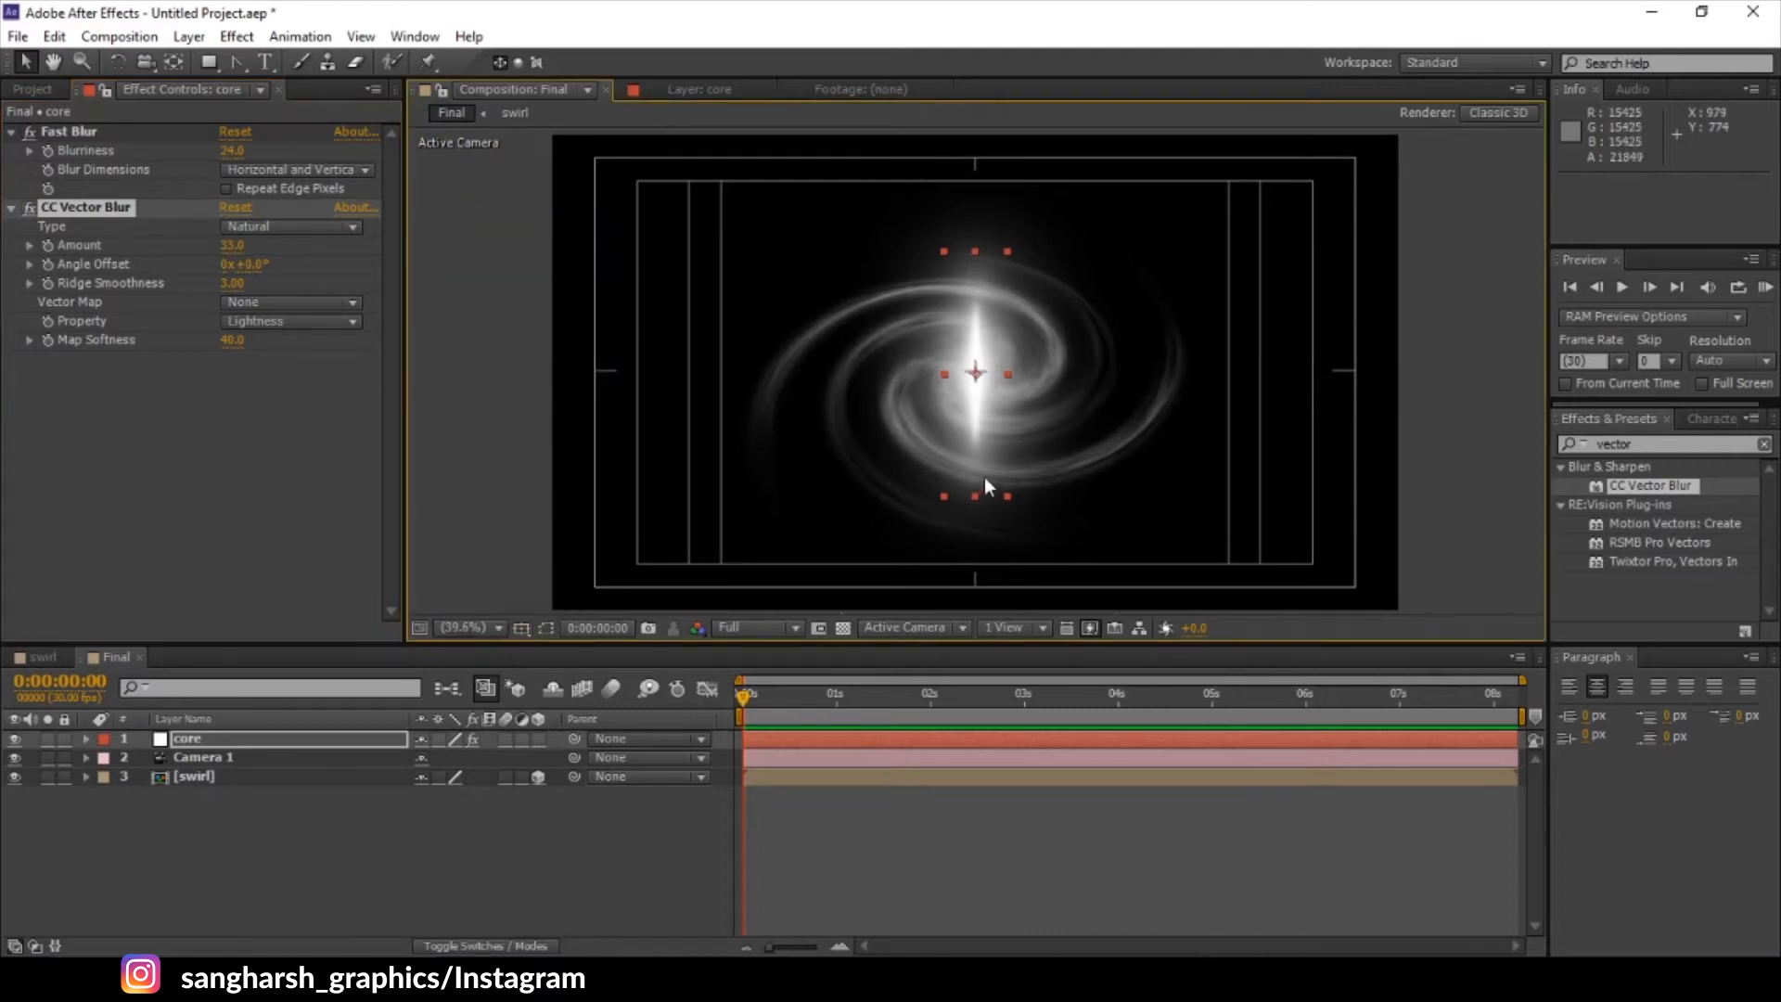
left_click(525, 629)
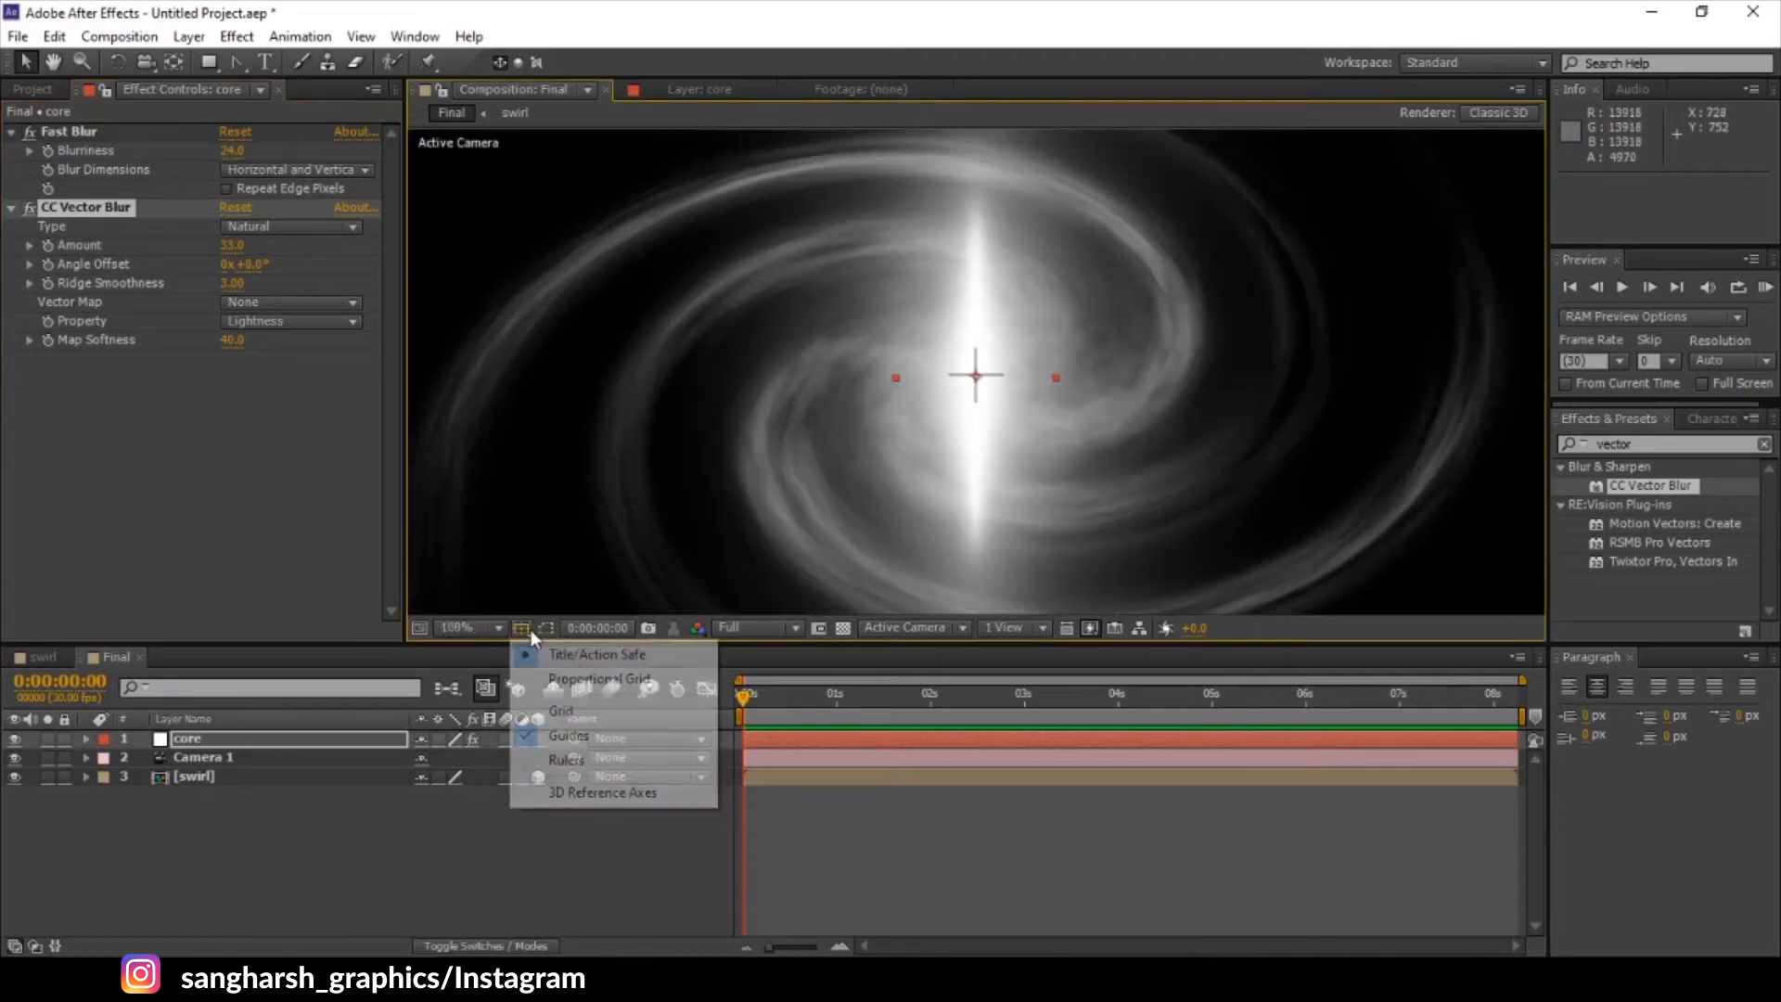
left_click(575, 656)
key("comma")
key("comma")
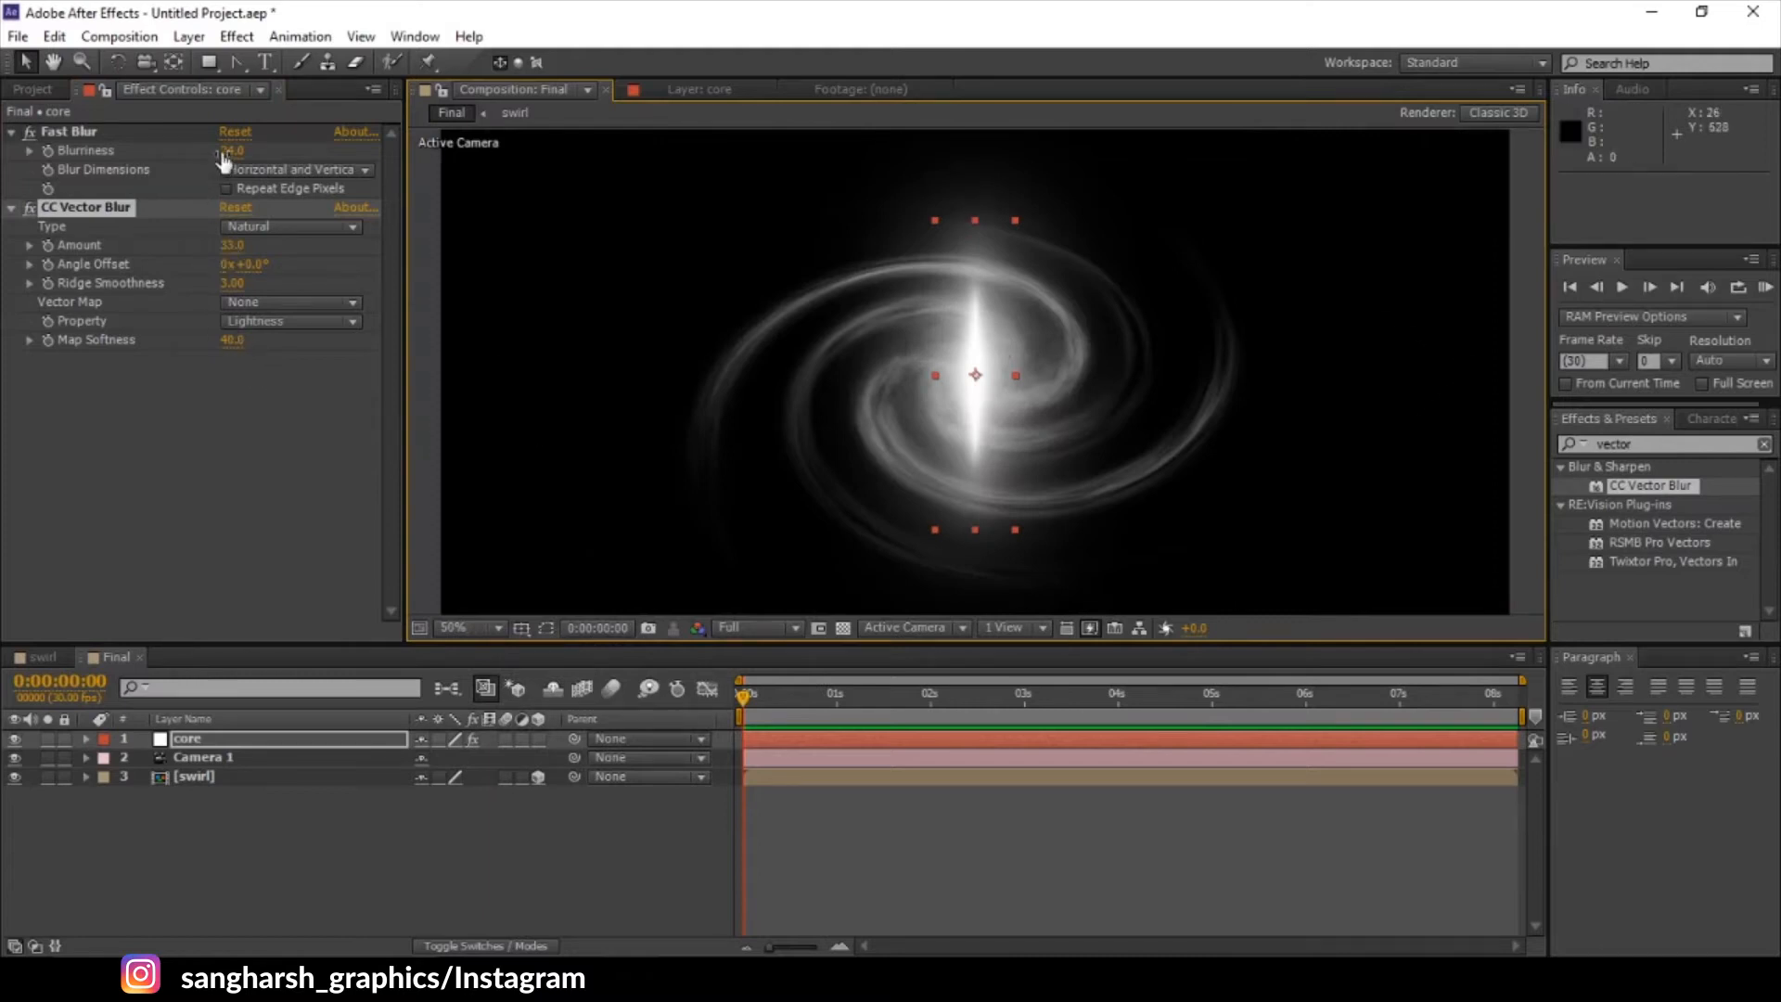
- Set the core layer's Fast Blur Blurriness to 32 and its CC Vector Blur Amount to about 31
left_click_drag(228, 152, 248, 239)
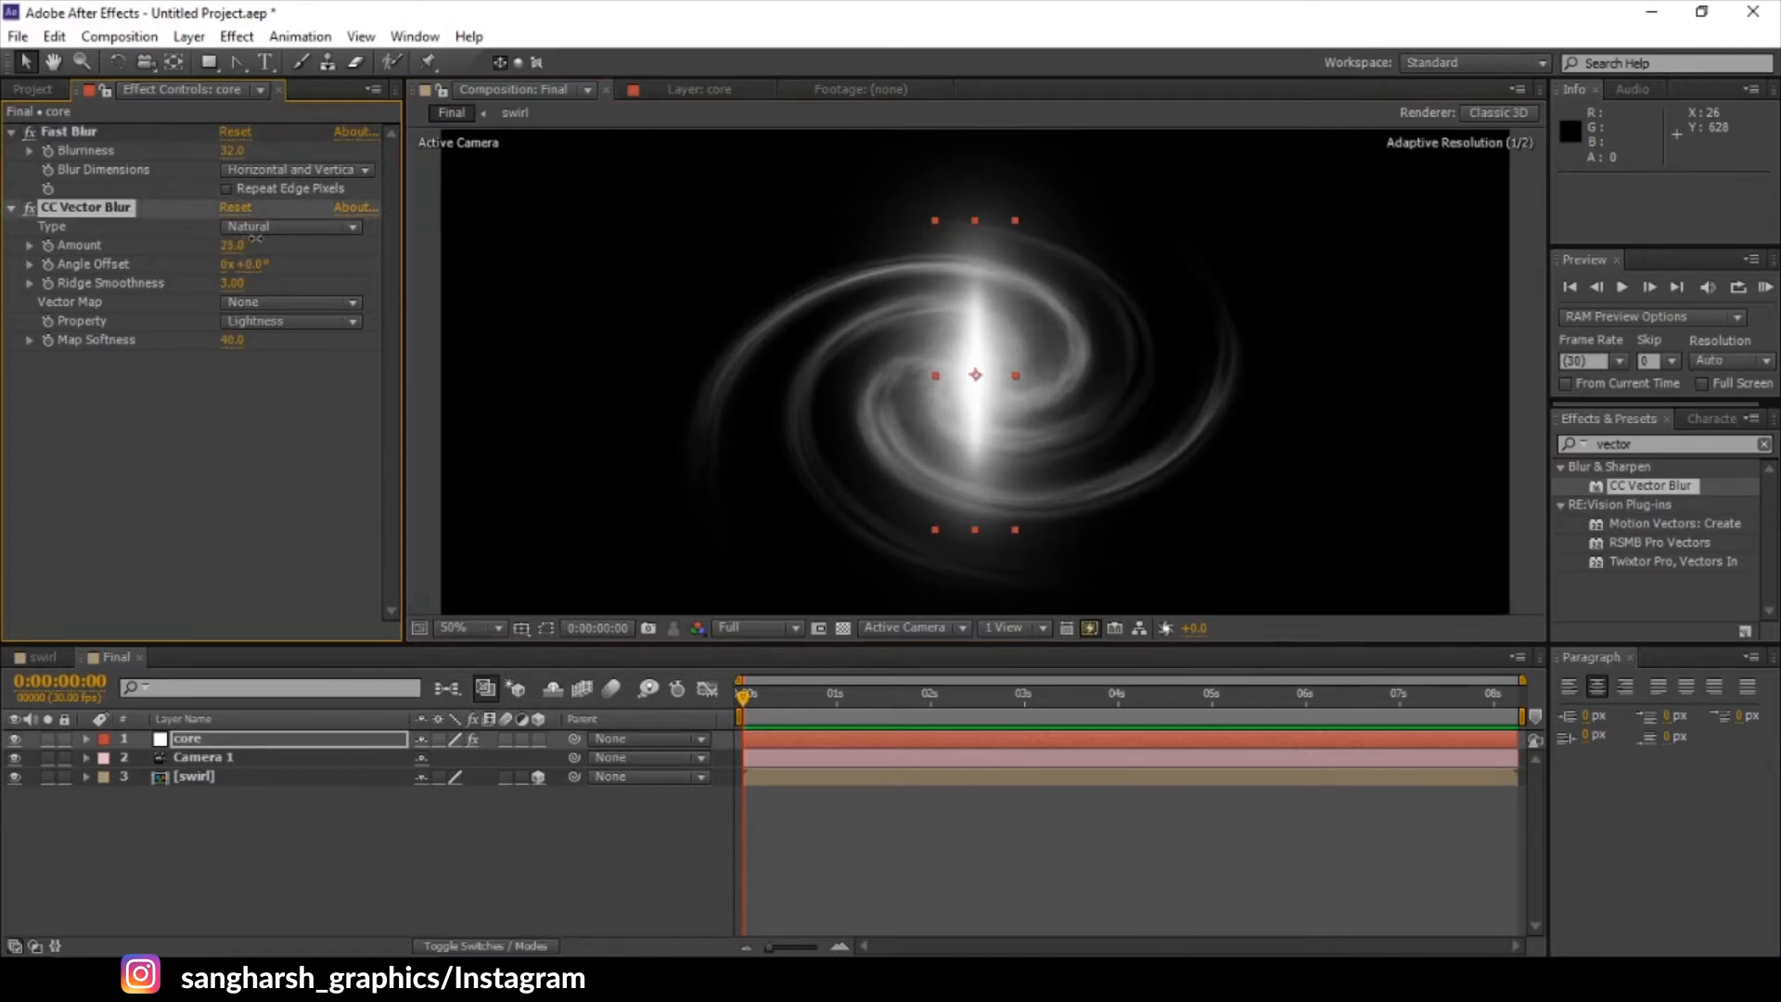
- Duplicate the core layer's Fast Blur effect and place the copy below CC Vector Blur
left_click(67, 133)
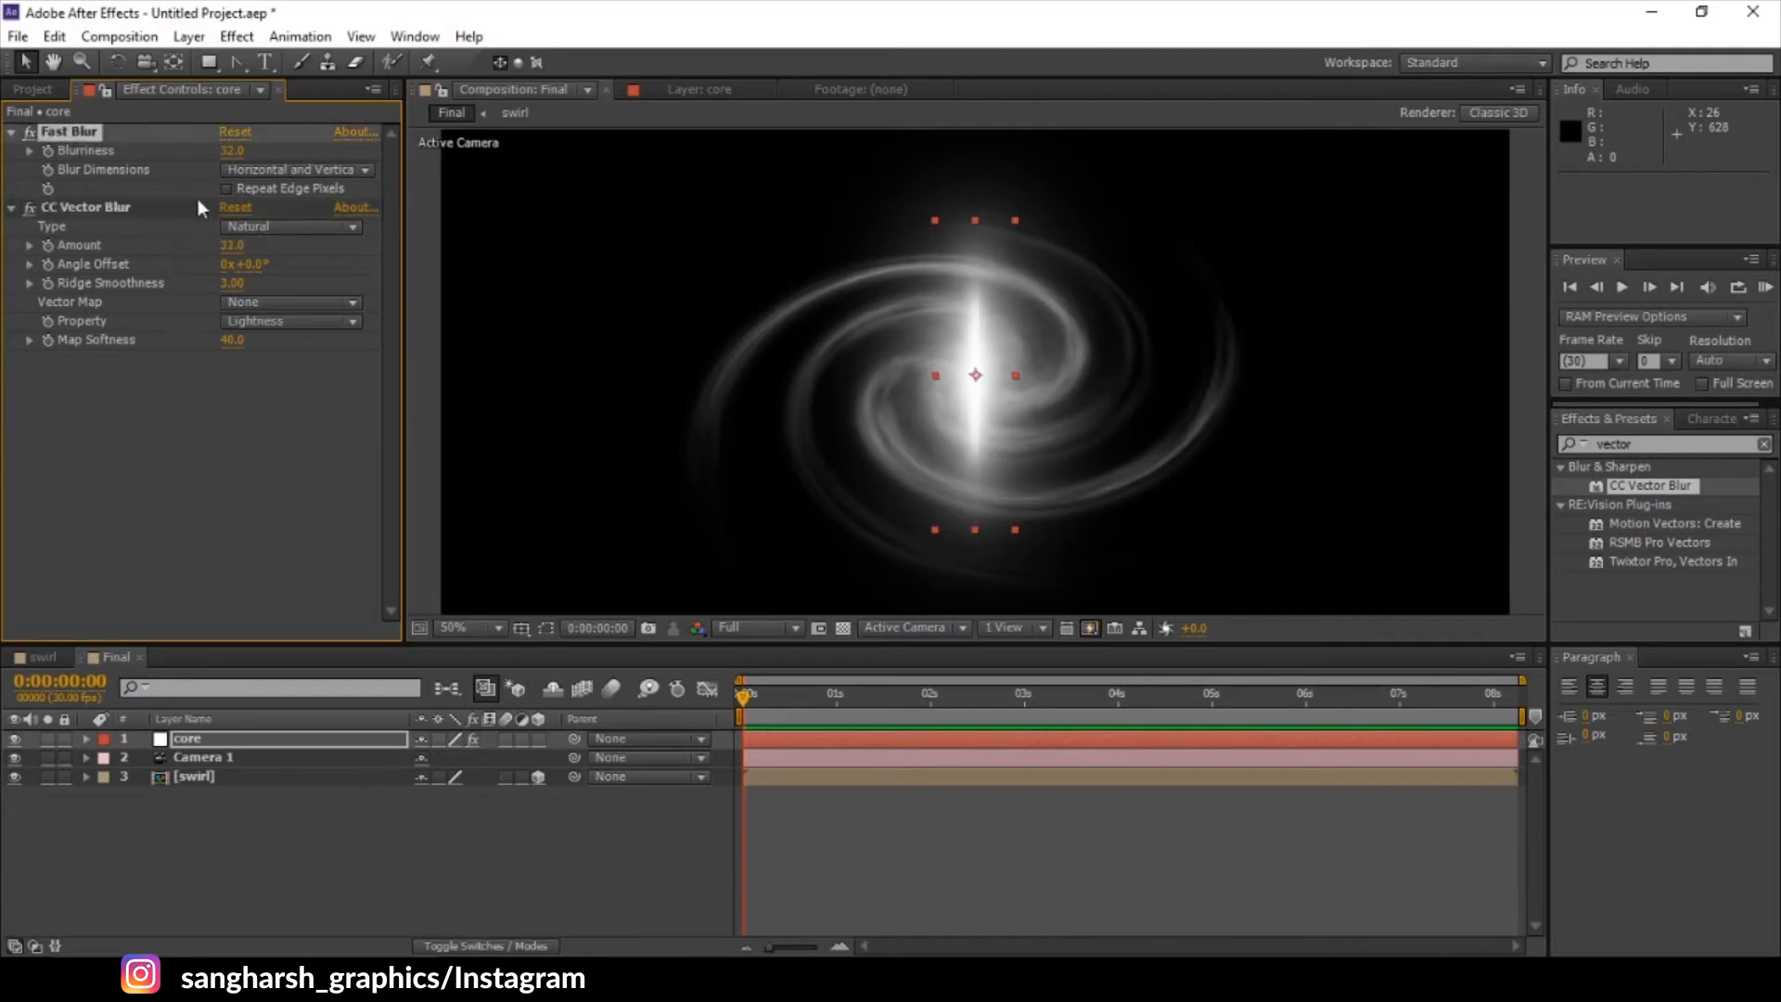
key("ctrl+d")
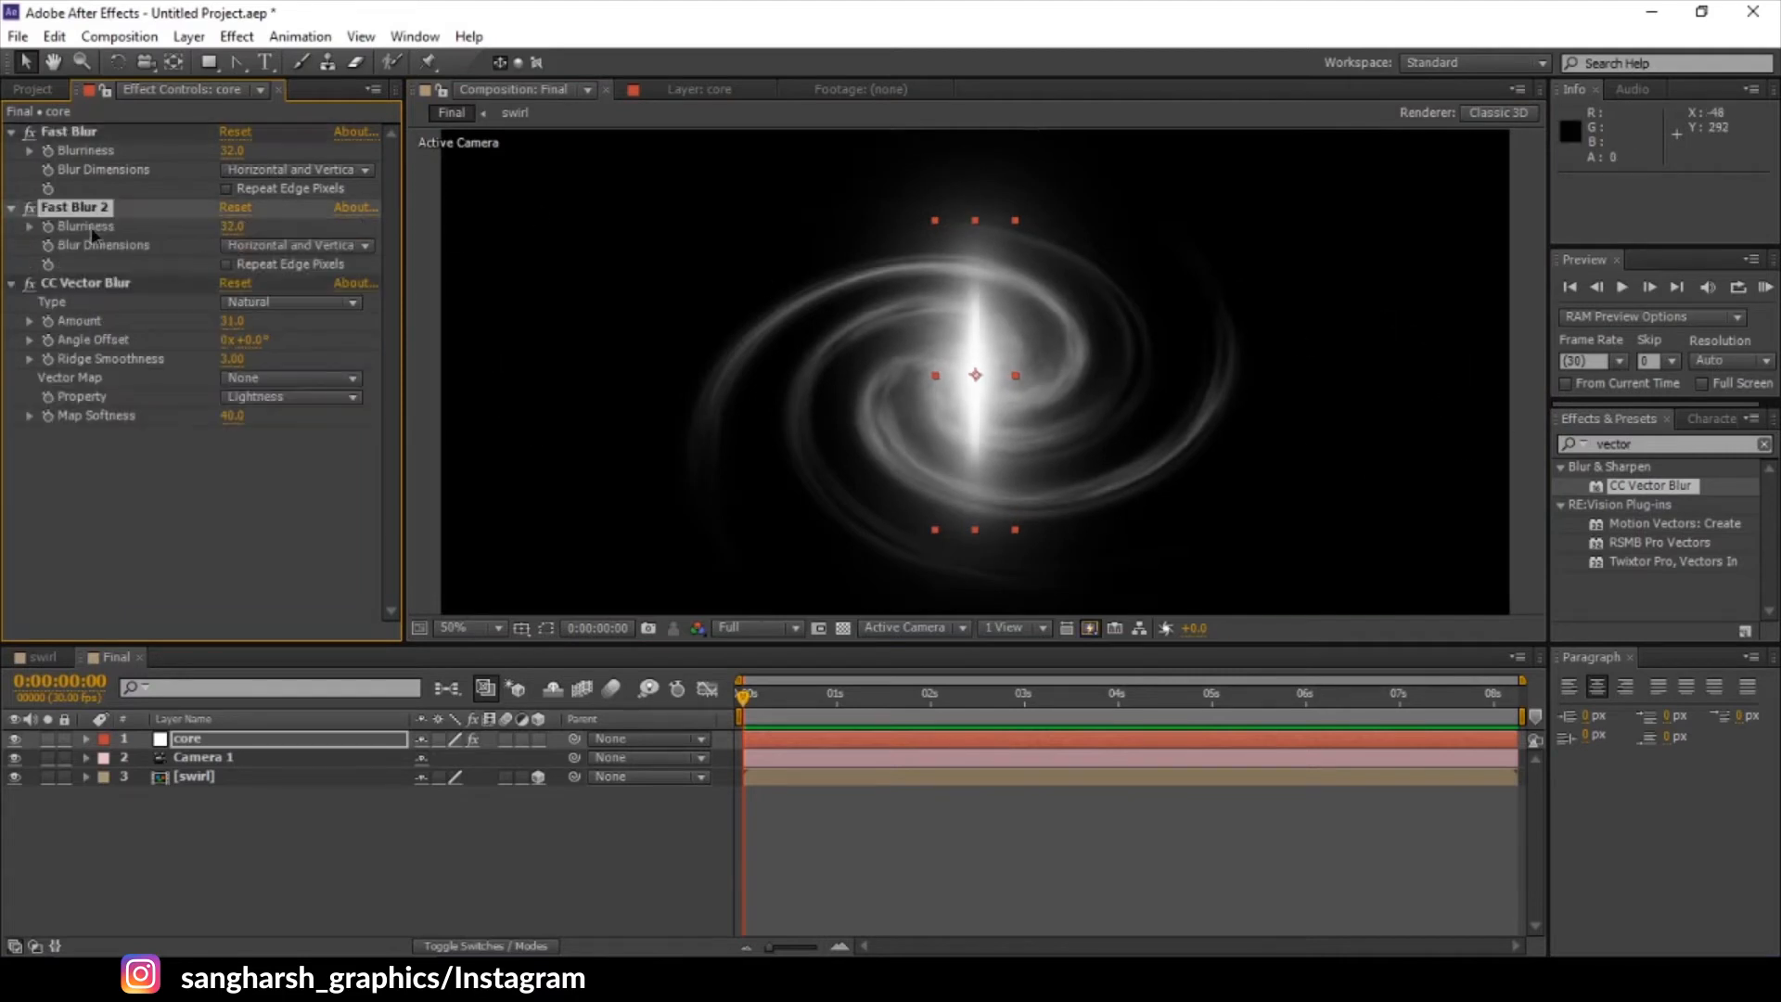
left_click_drag(91, 227, 139, 478)
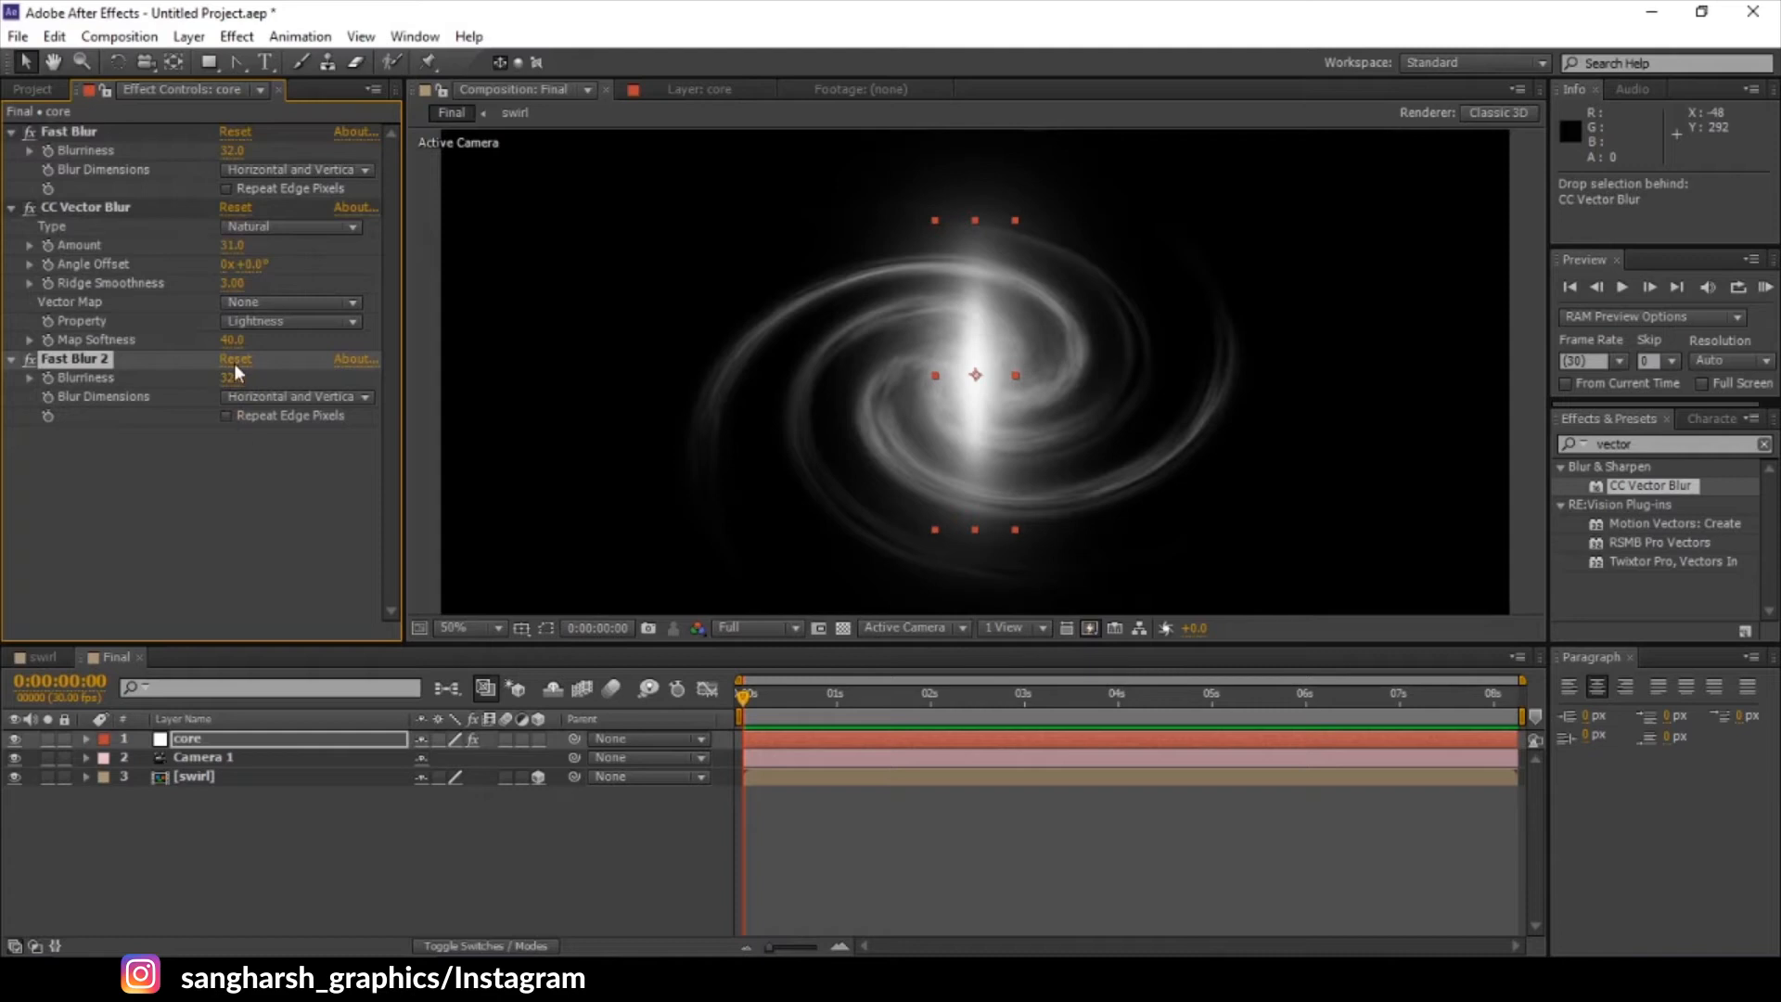
- Reset the duplicated Fast Blur and set its Blur Dimensions to Vertical with a Blurriness of 64
left_click(235, 361)
left_click(260, 395)
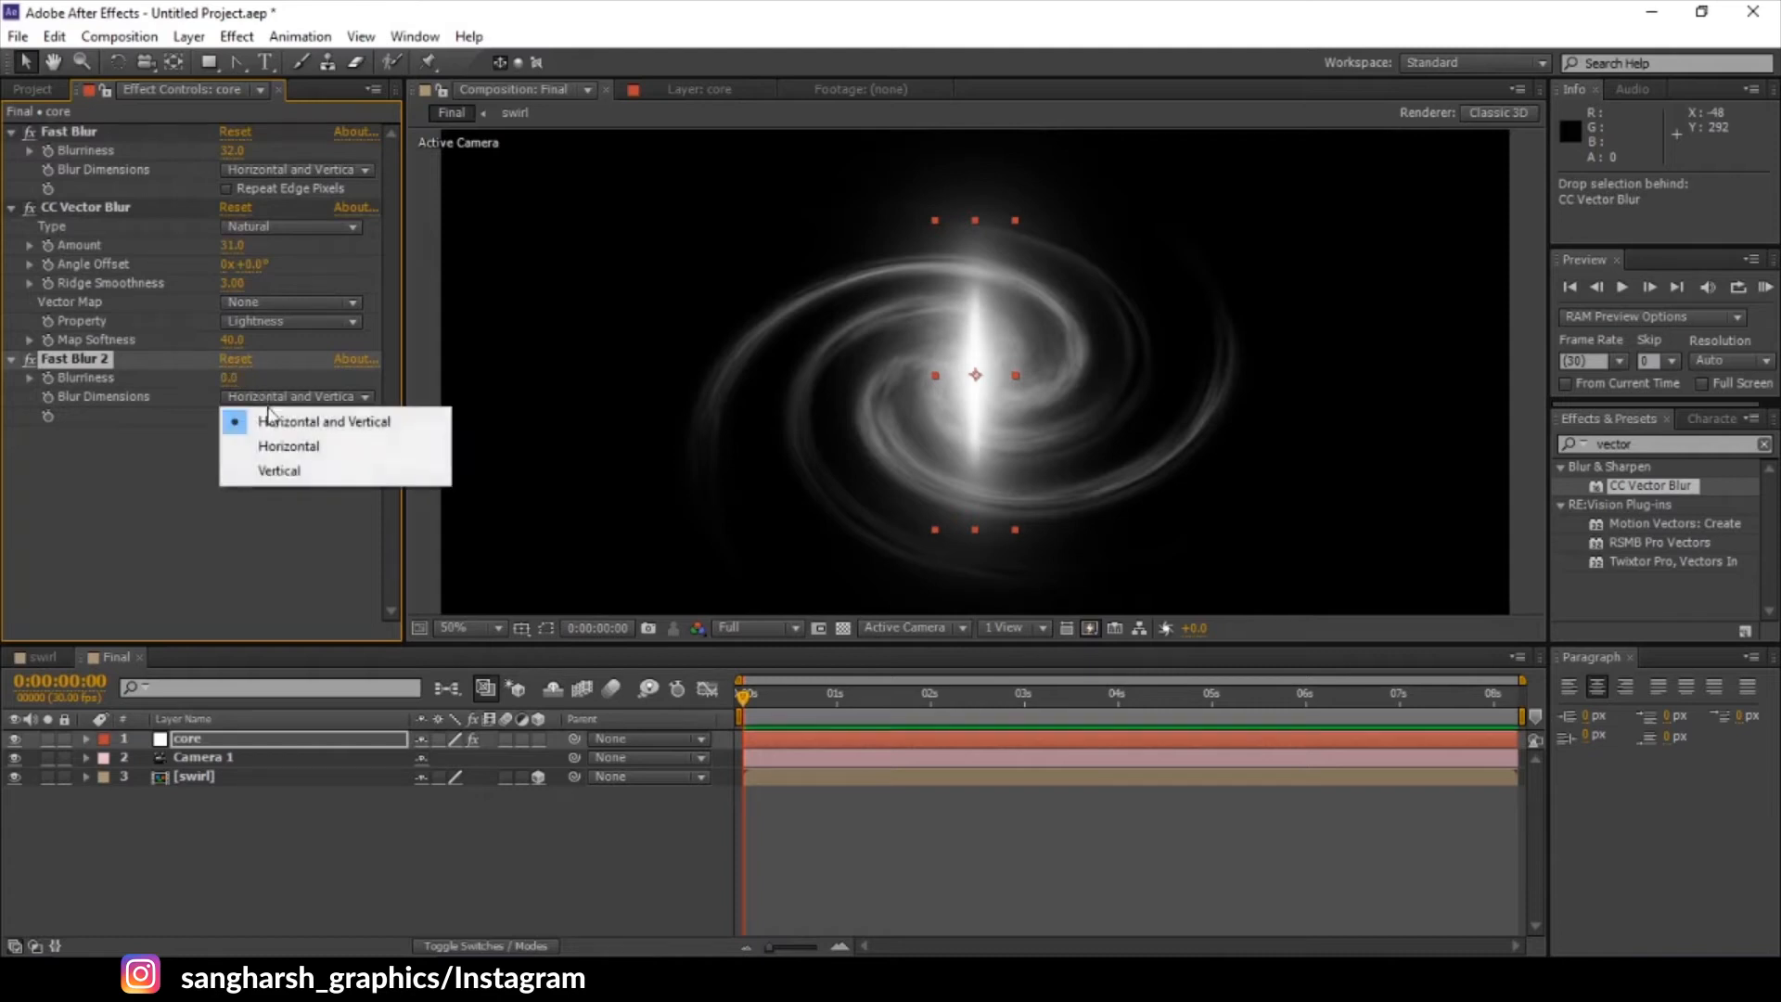
left_click(274, 474)
left_click_drag(230, 377, 279, 376)
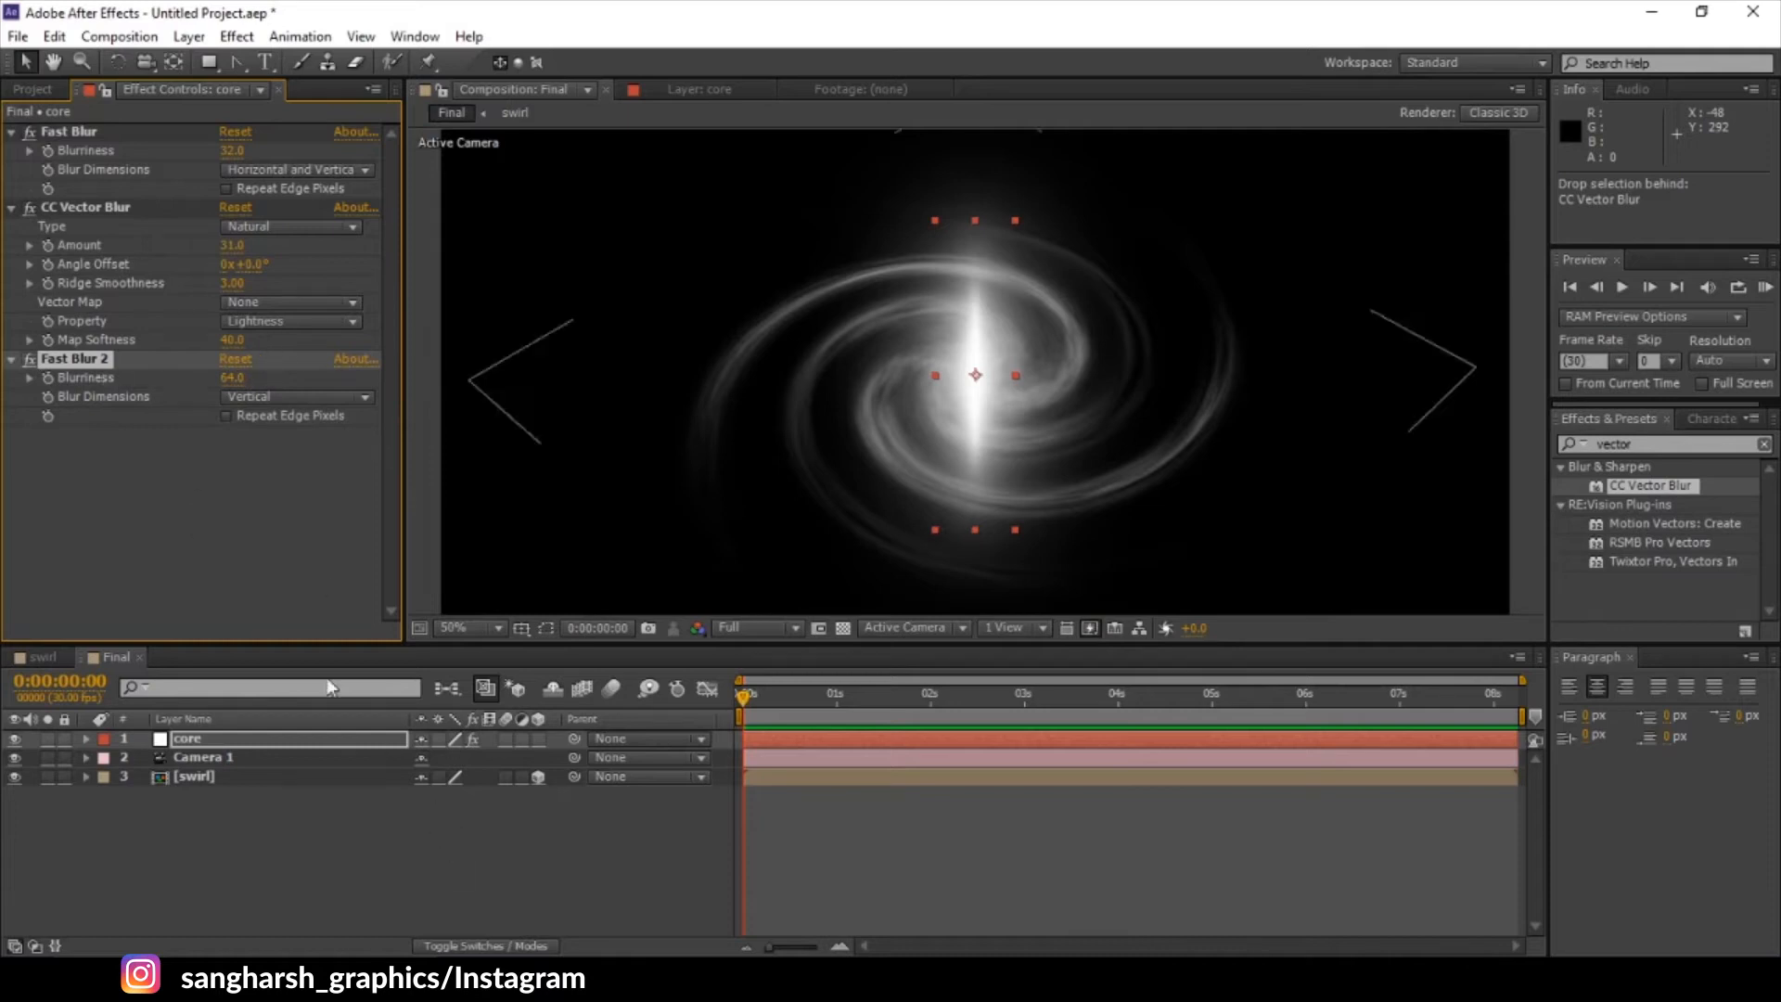
- Reveal the core layer's masks and set Mask 2's feather to 32 pixels
left_click(86, 739)
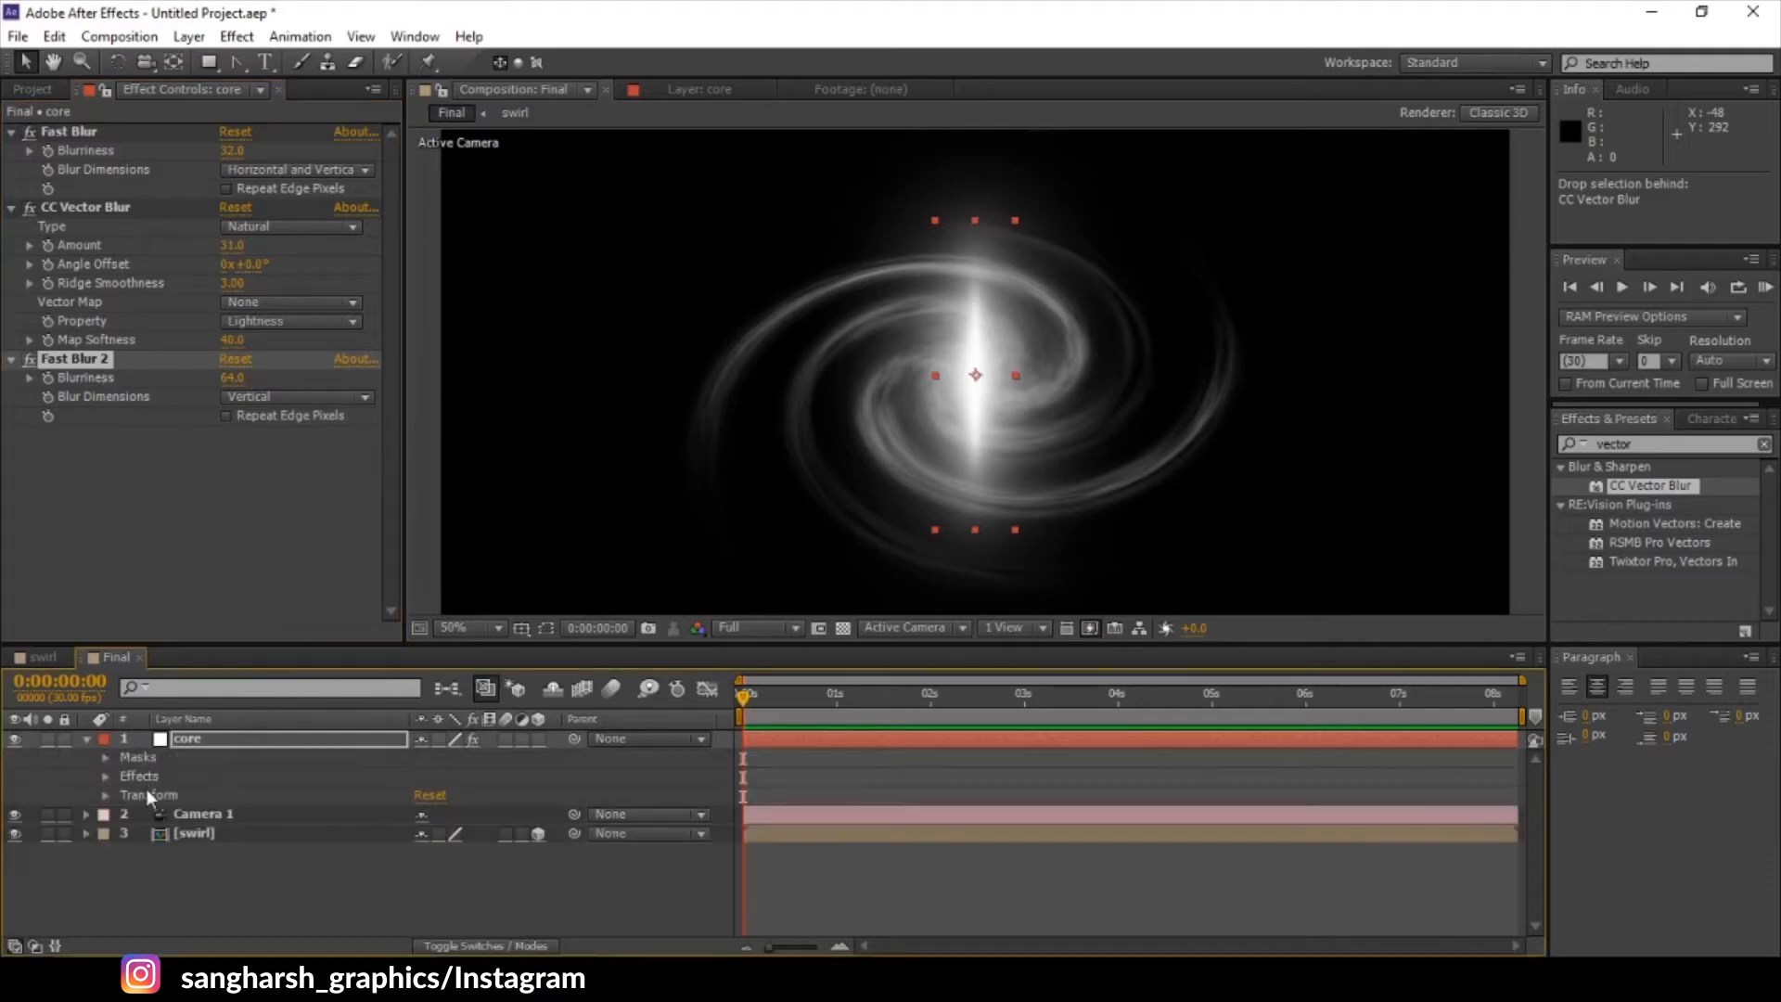
left_click(107, 759)
scroll(183, 840, "down", 1)
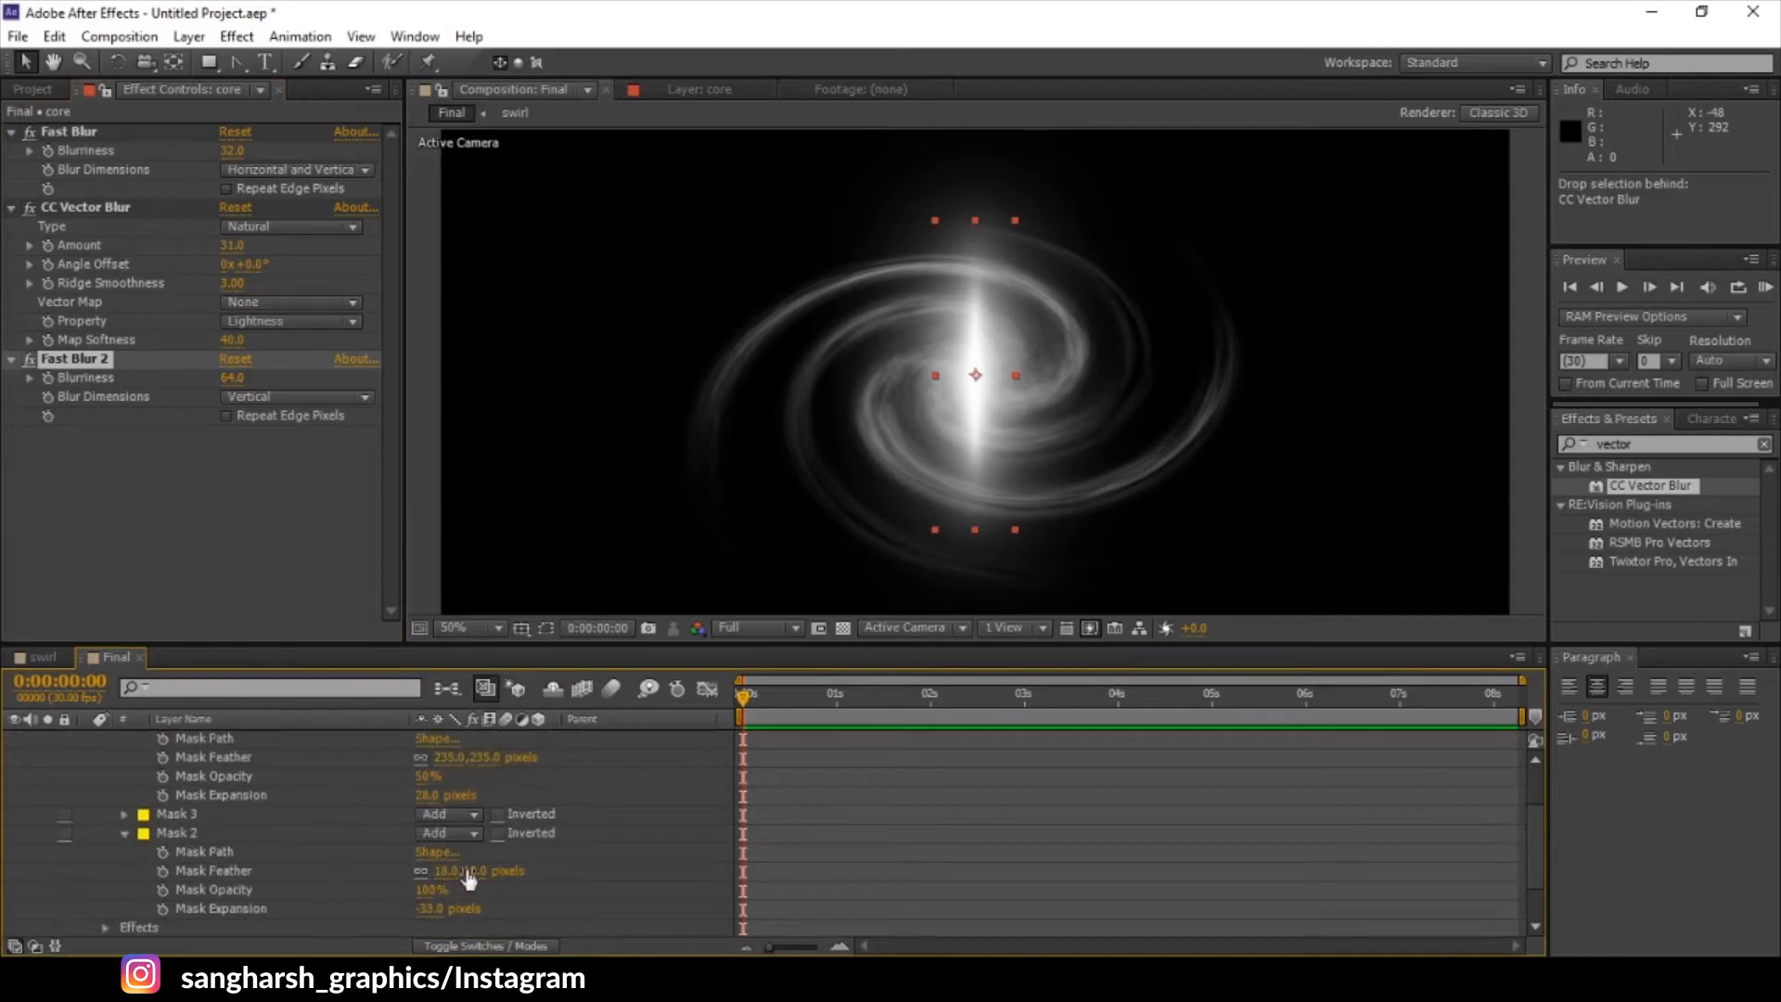
left_click_drag(452, 869, 462, 863)
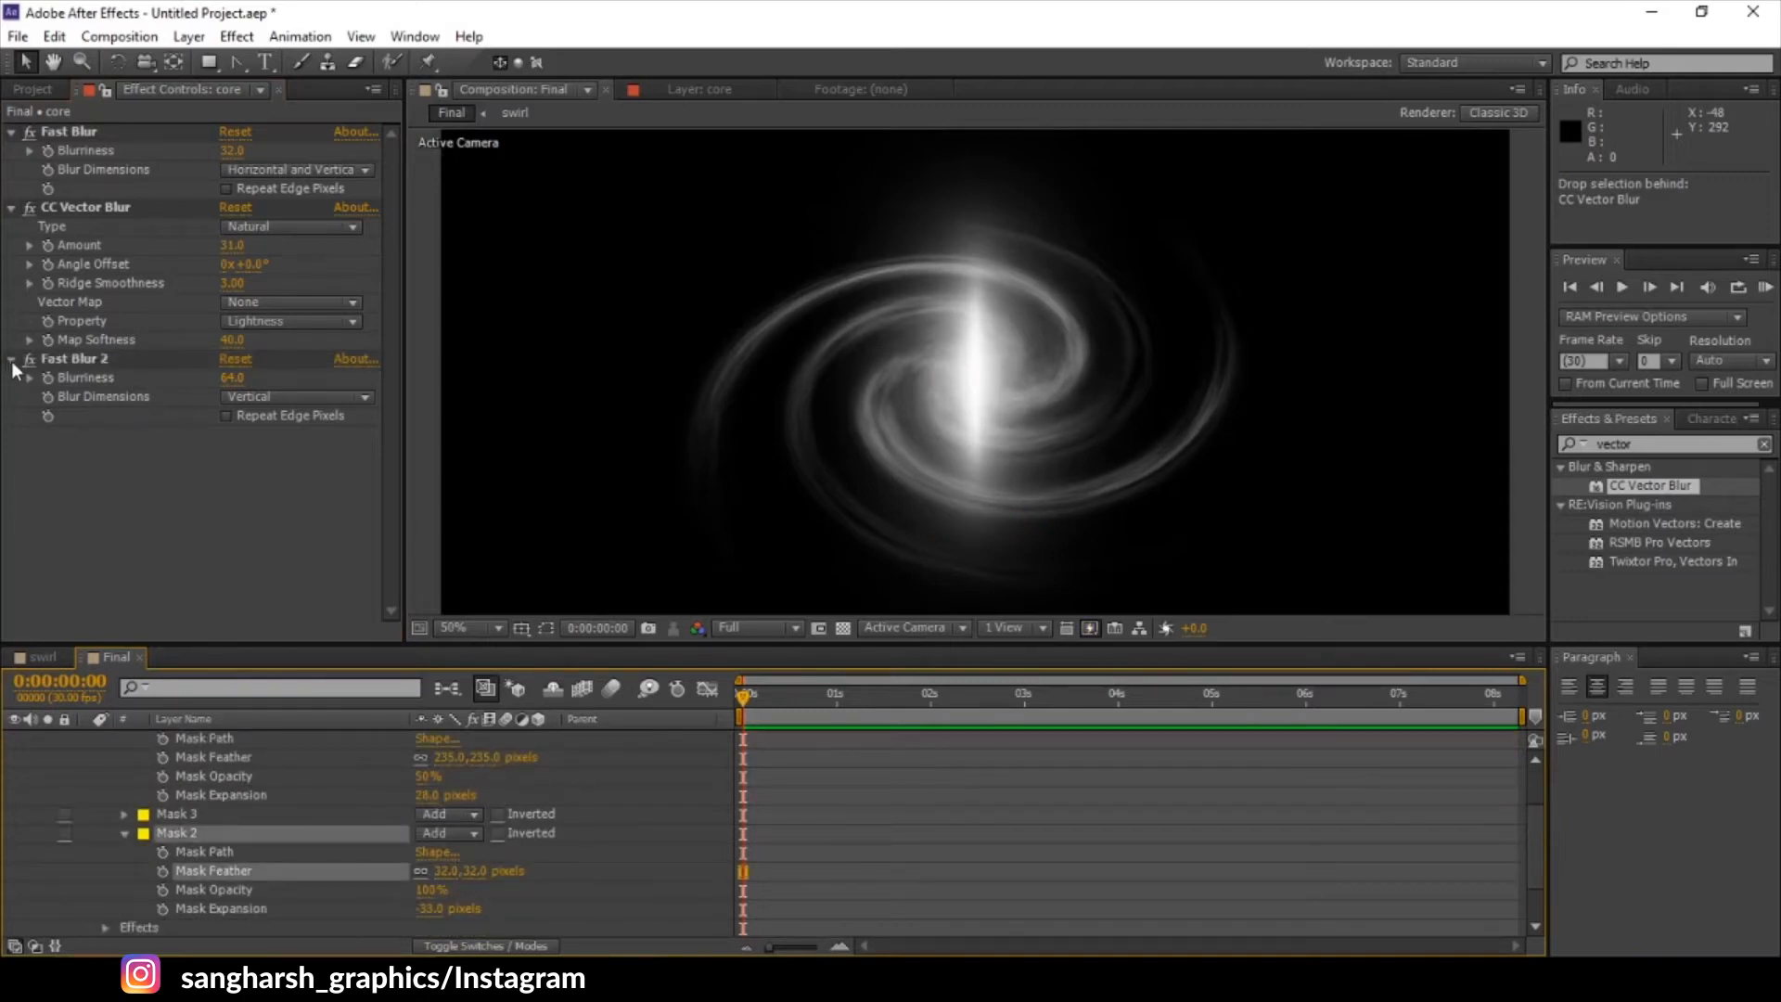
- Reduce Mask 1's feather to about 81 pixels and Mask 4's feather to 157 pixels, and collapse the core layer
scroll(222, 788, "up", 3)
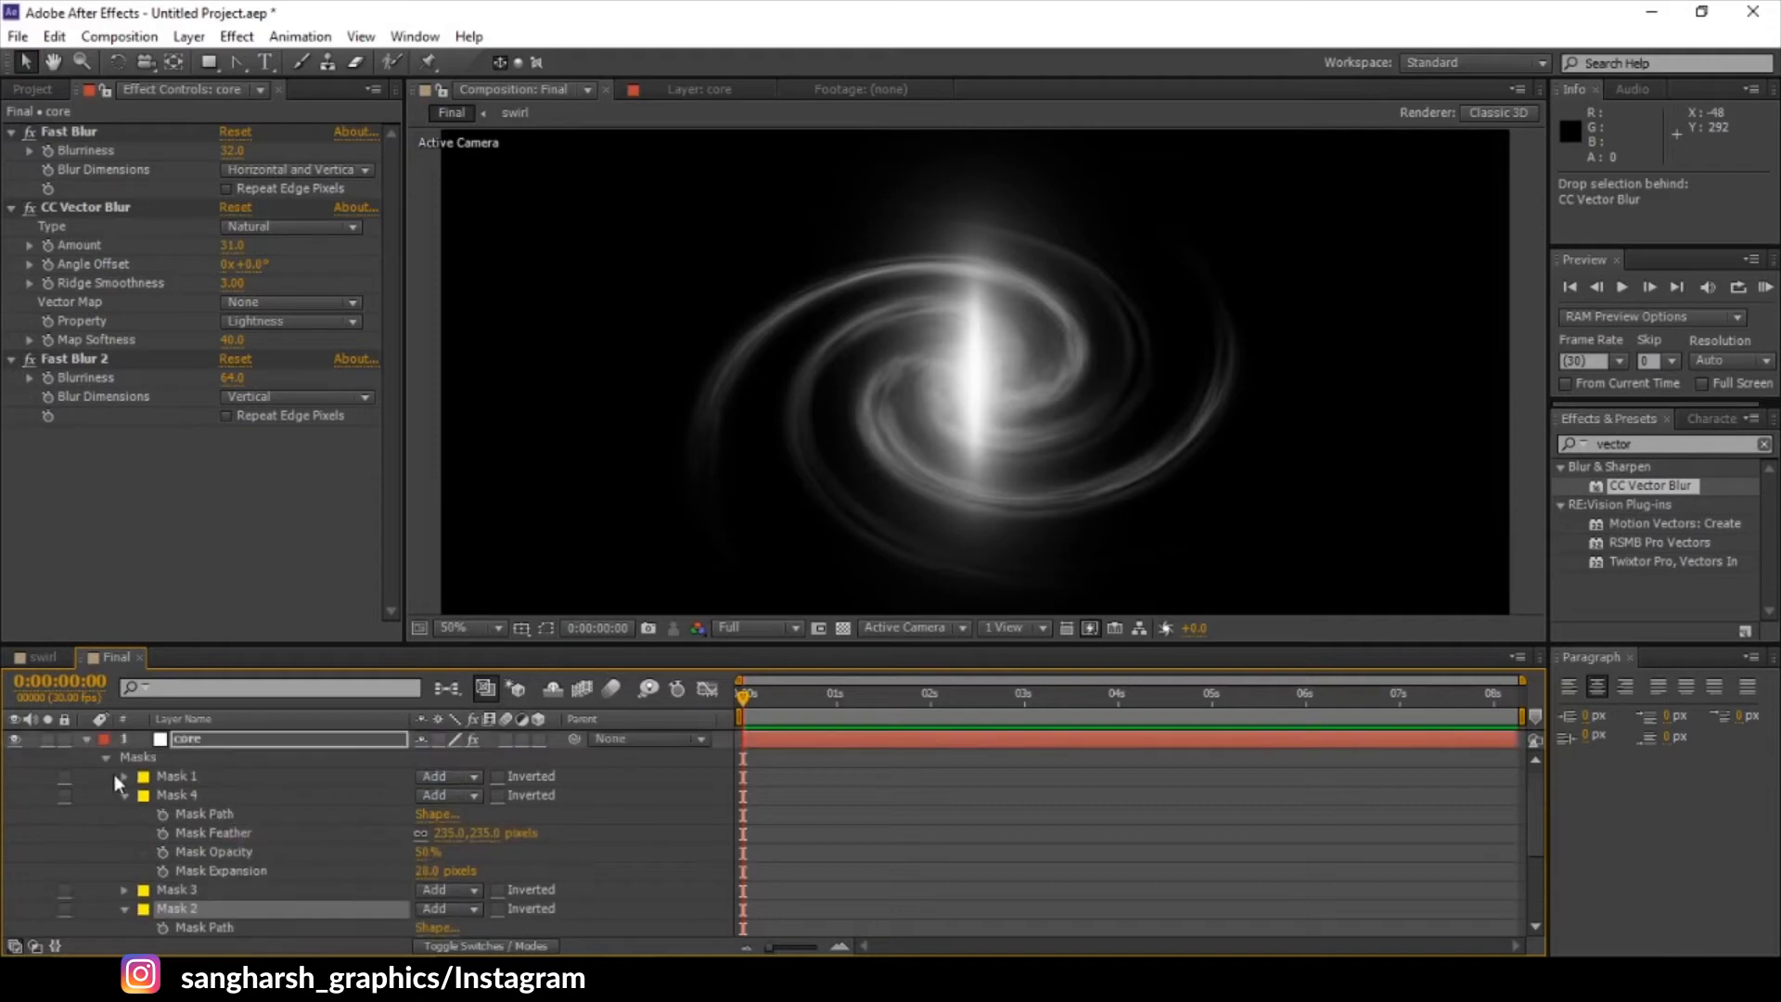
left_click_drag(475, 819, 436, 814)
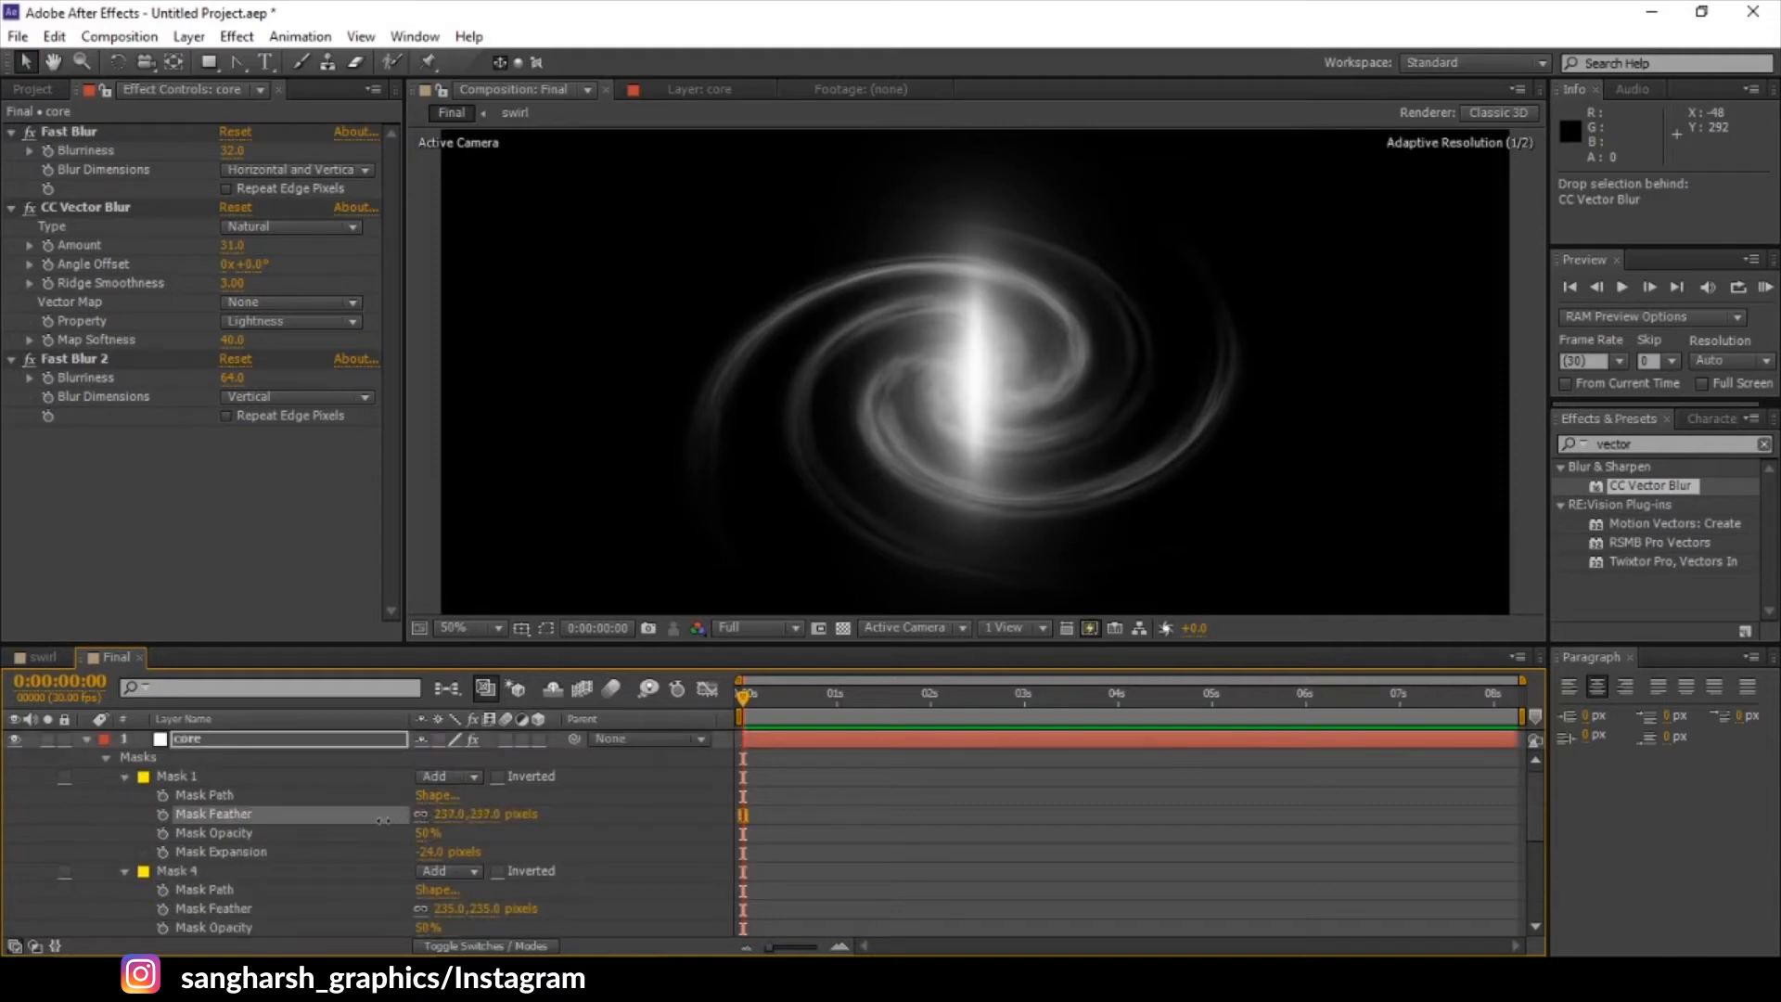
left_click_drag(268, 838, 230, 859)
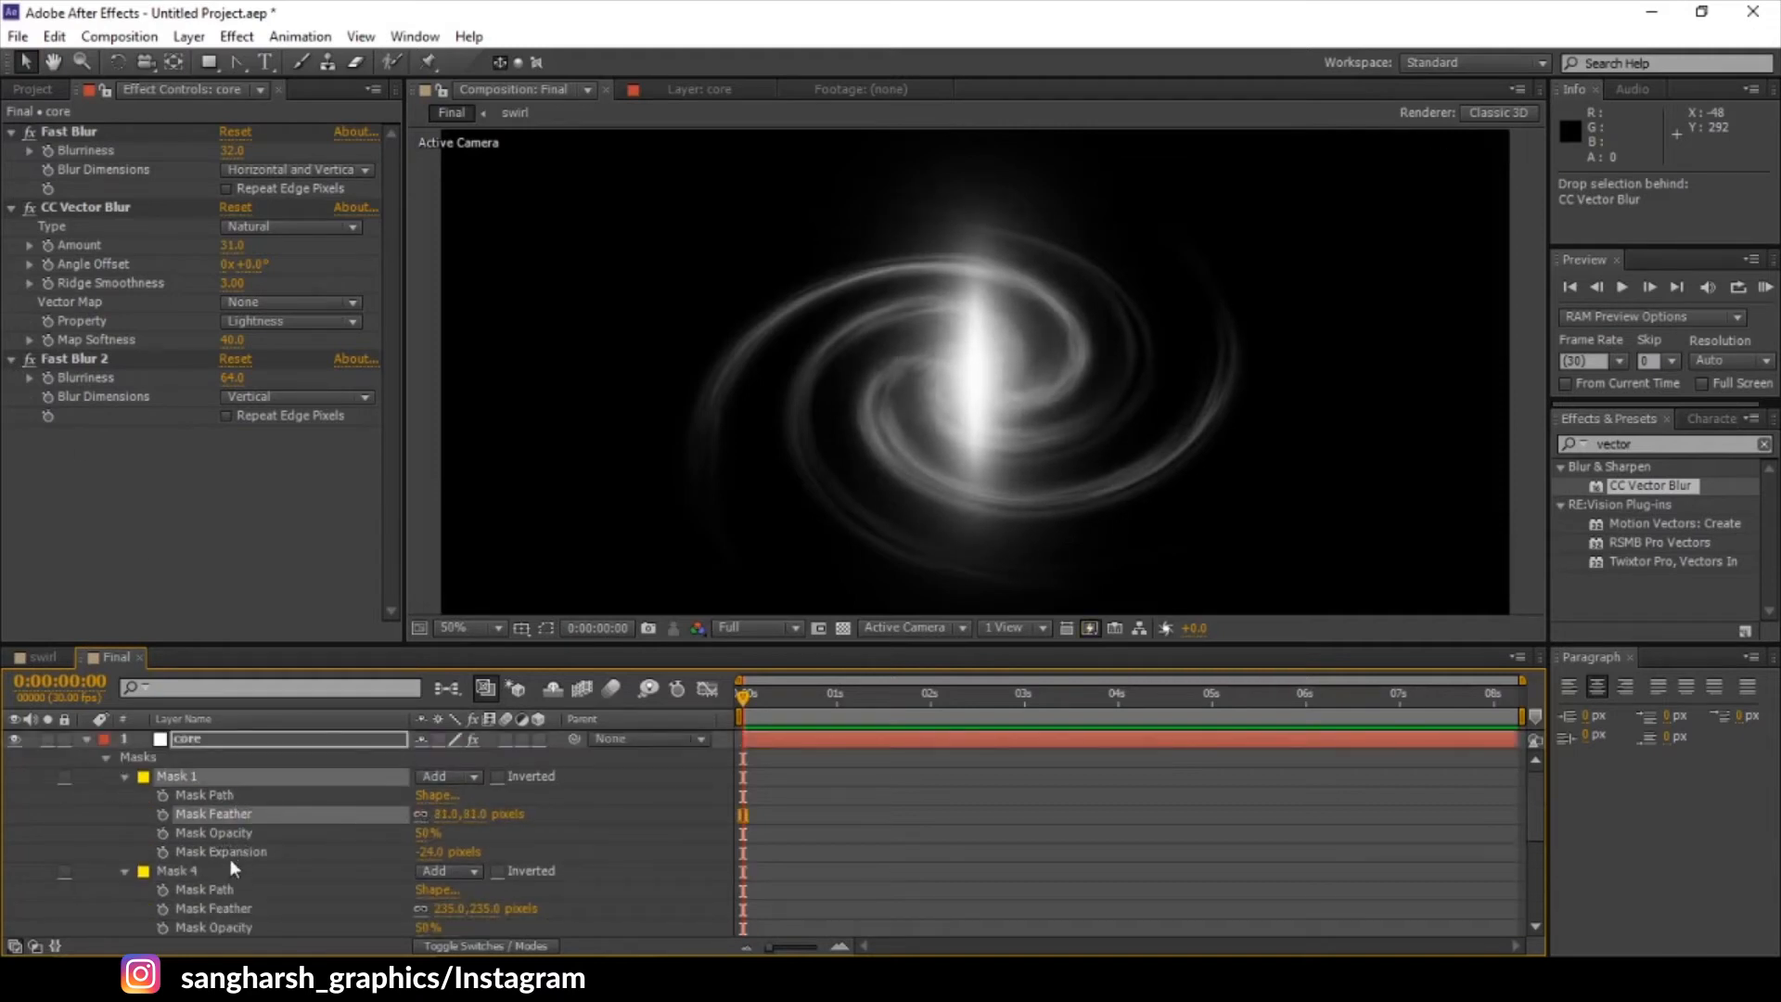
left_click(433, 911)
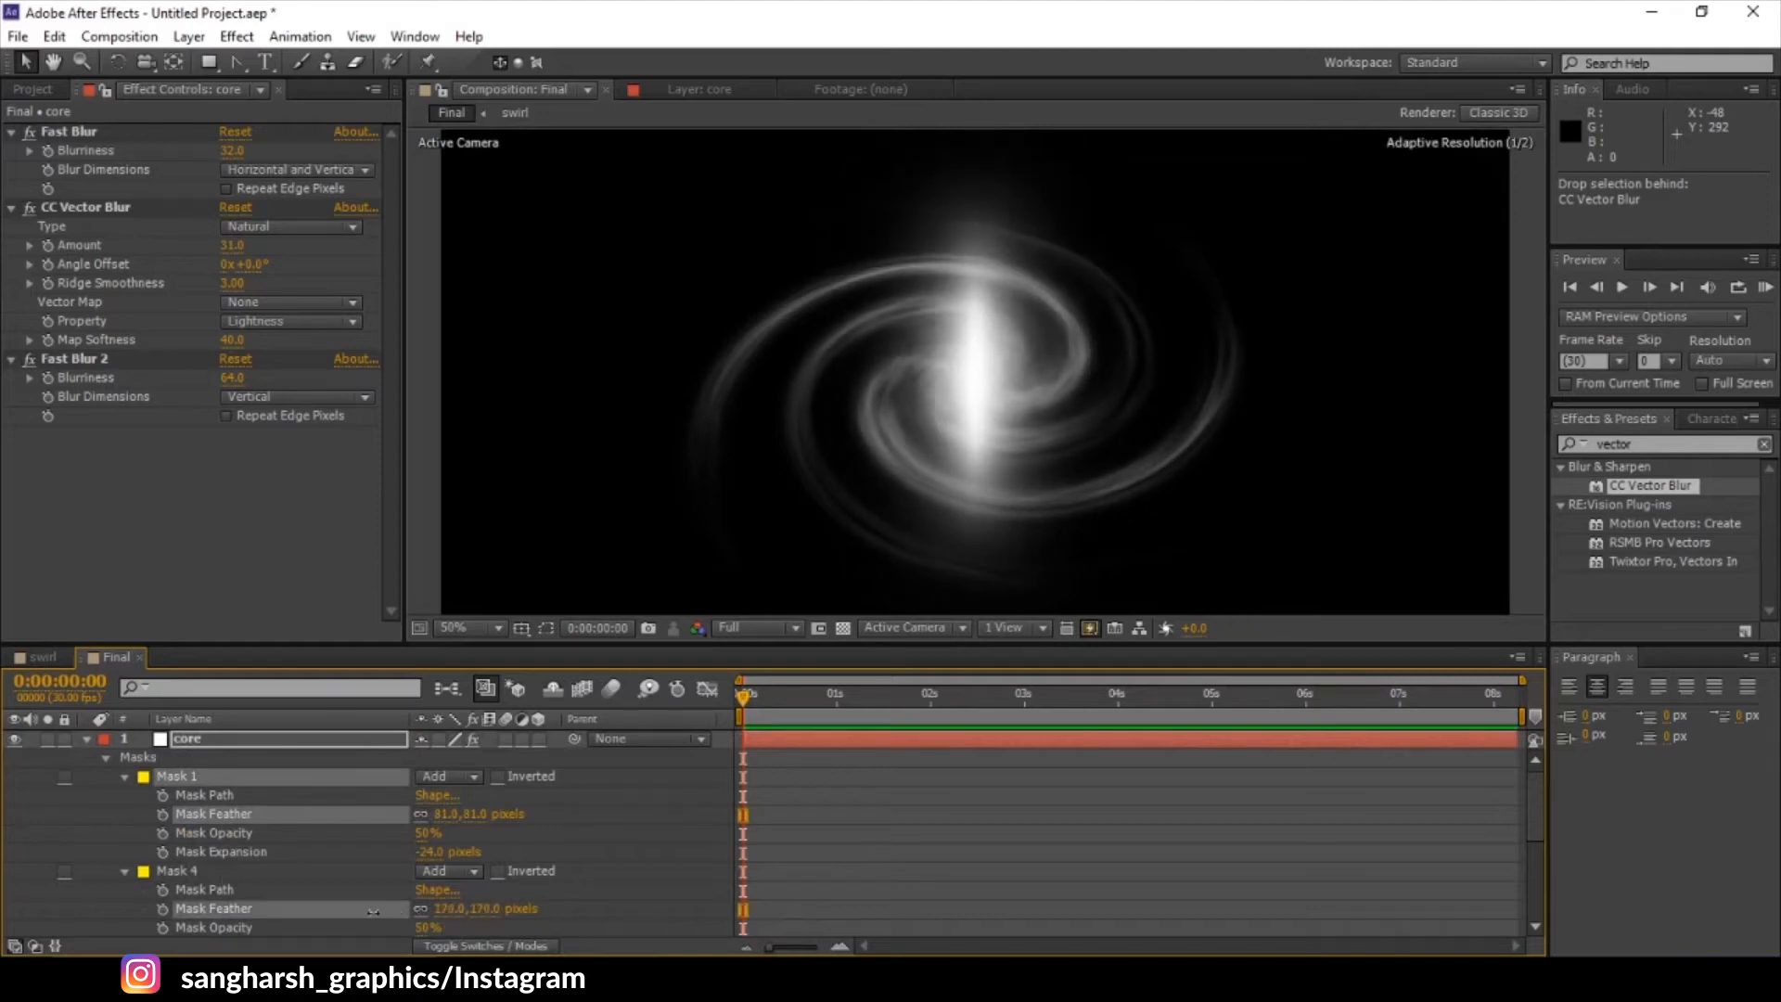
left_click_drag(324, 919, 364, 919)
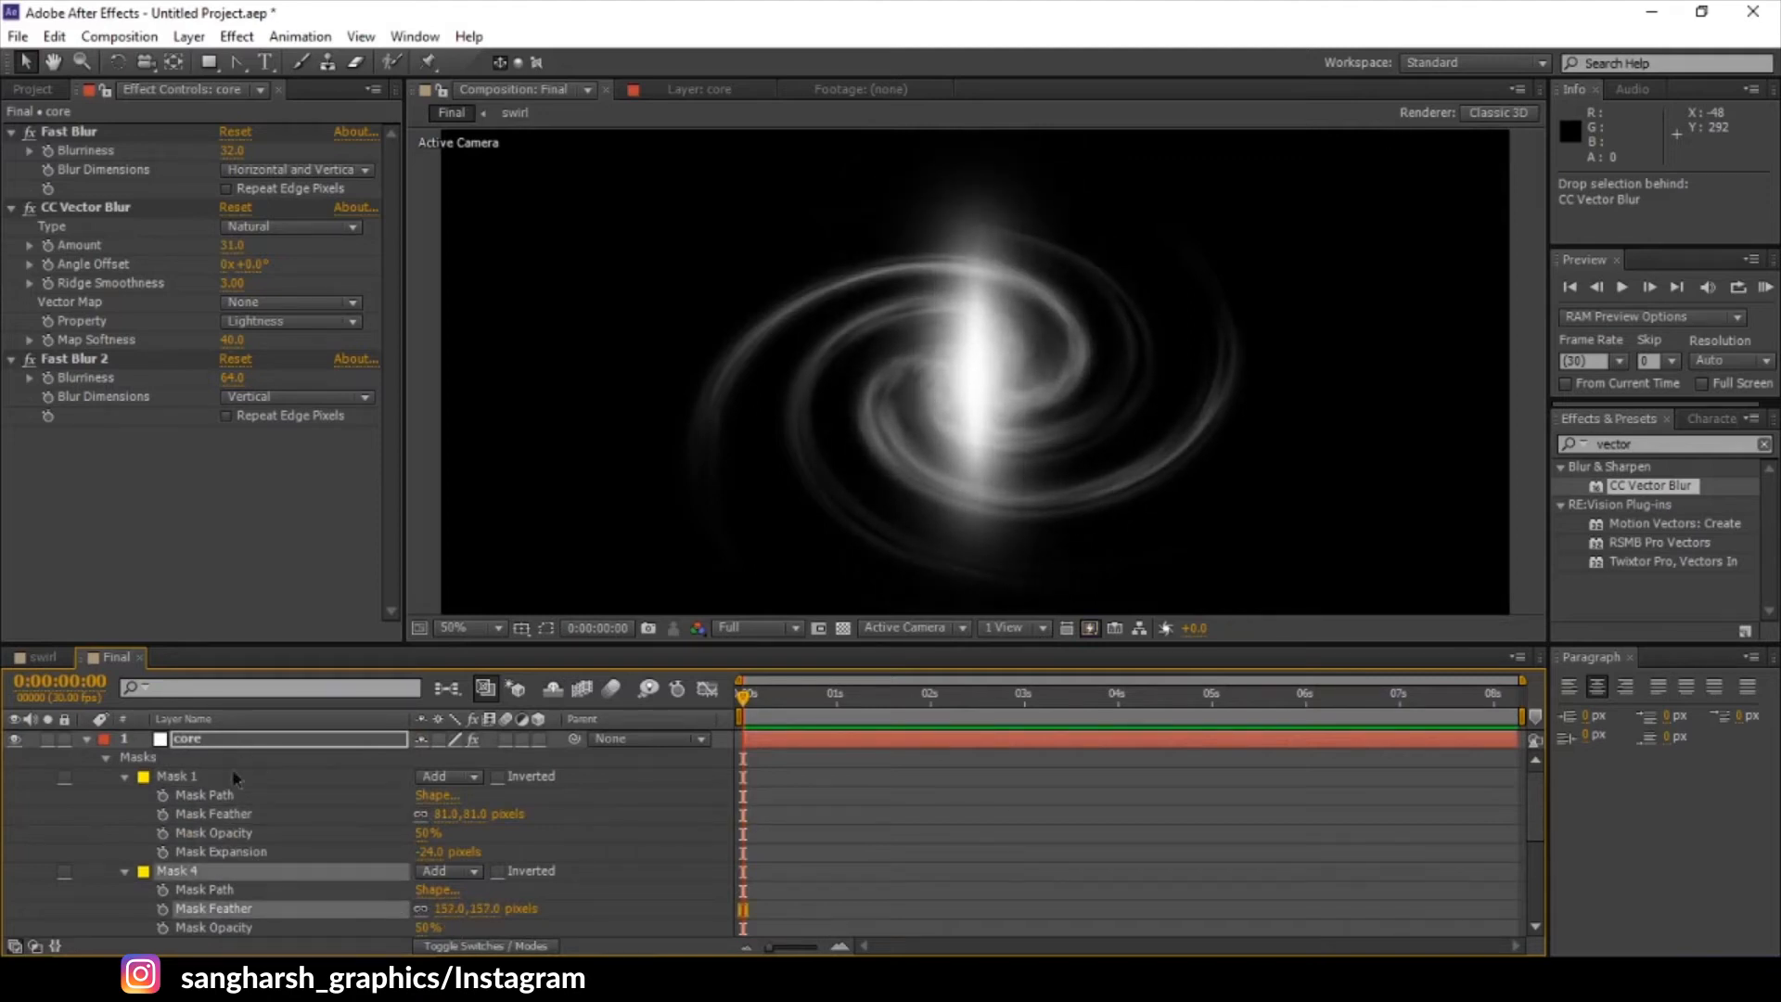
left_click(86, 739)
- Try the core as a 3D layer and switch it back to 2D
scroll(963, 499, "down", 1)
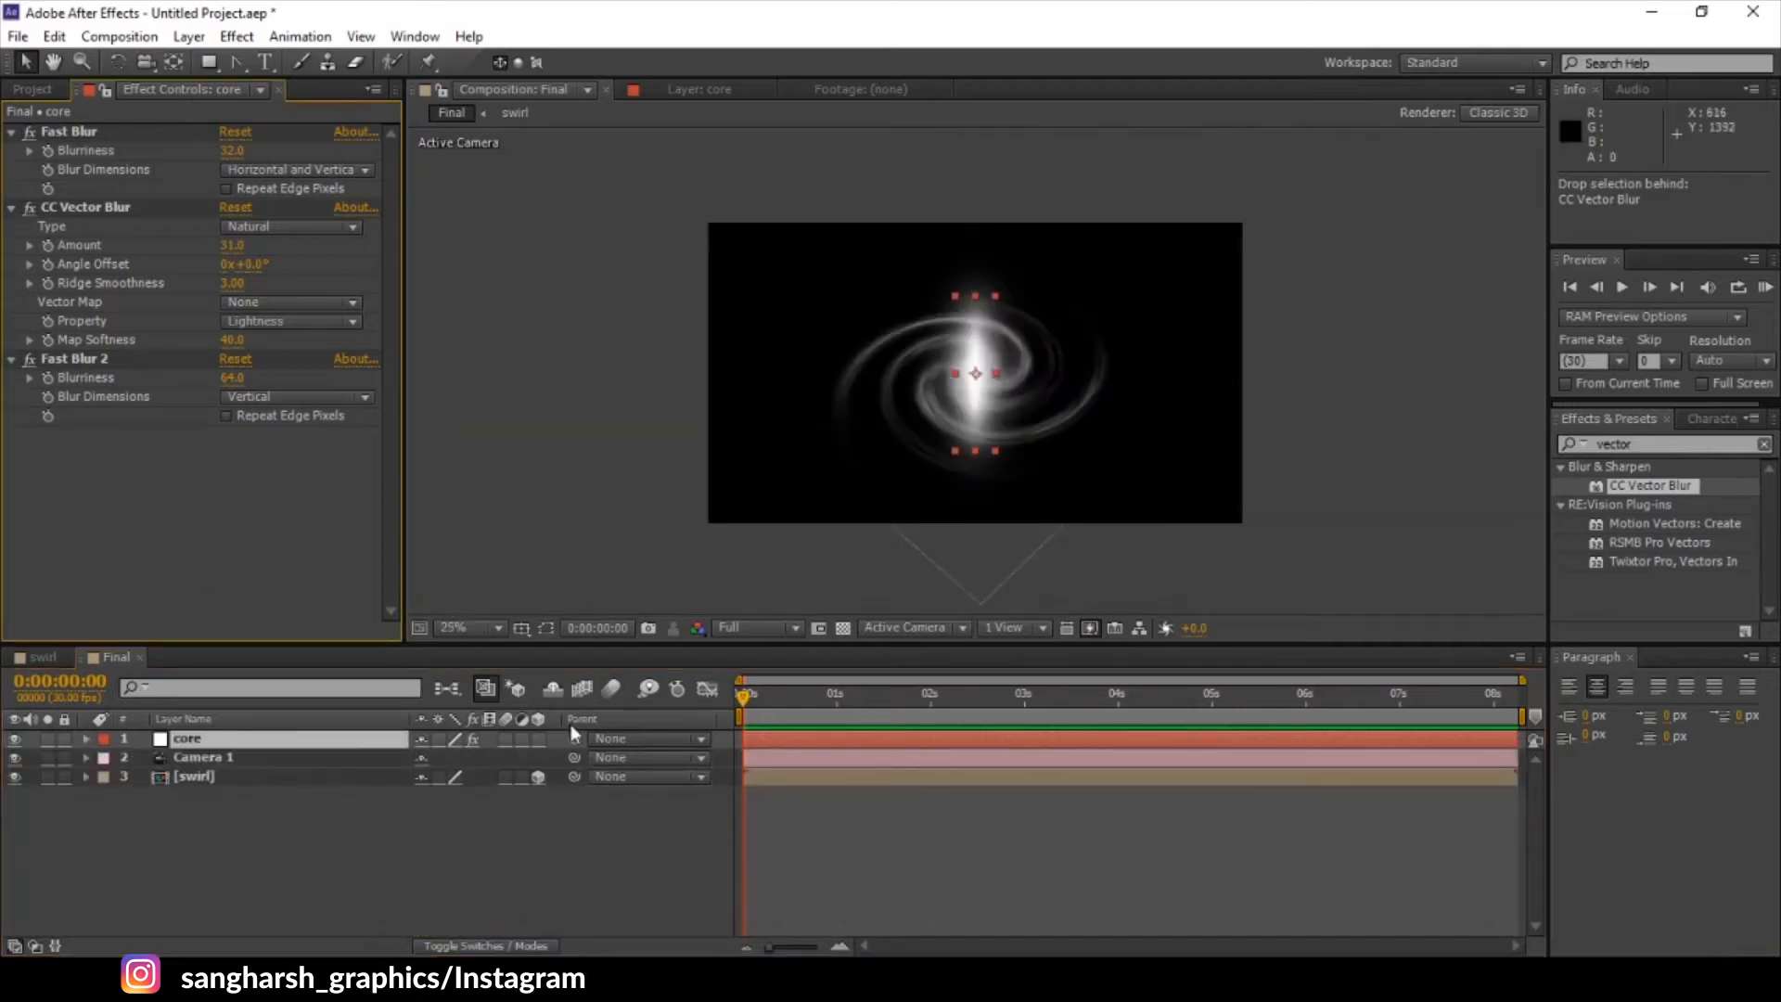
left_click(538, 740)
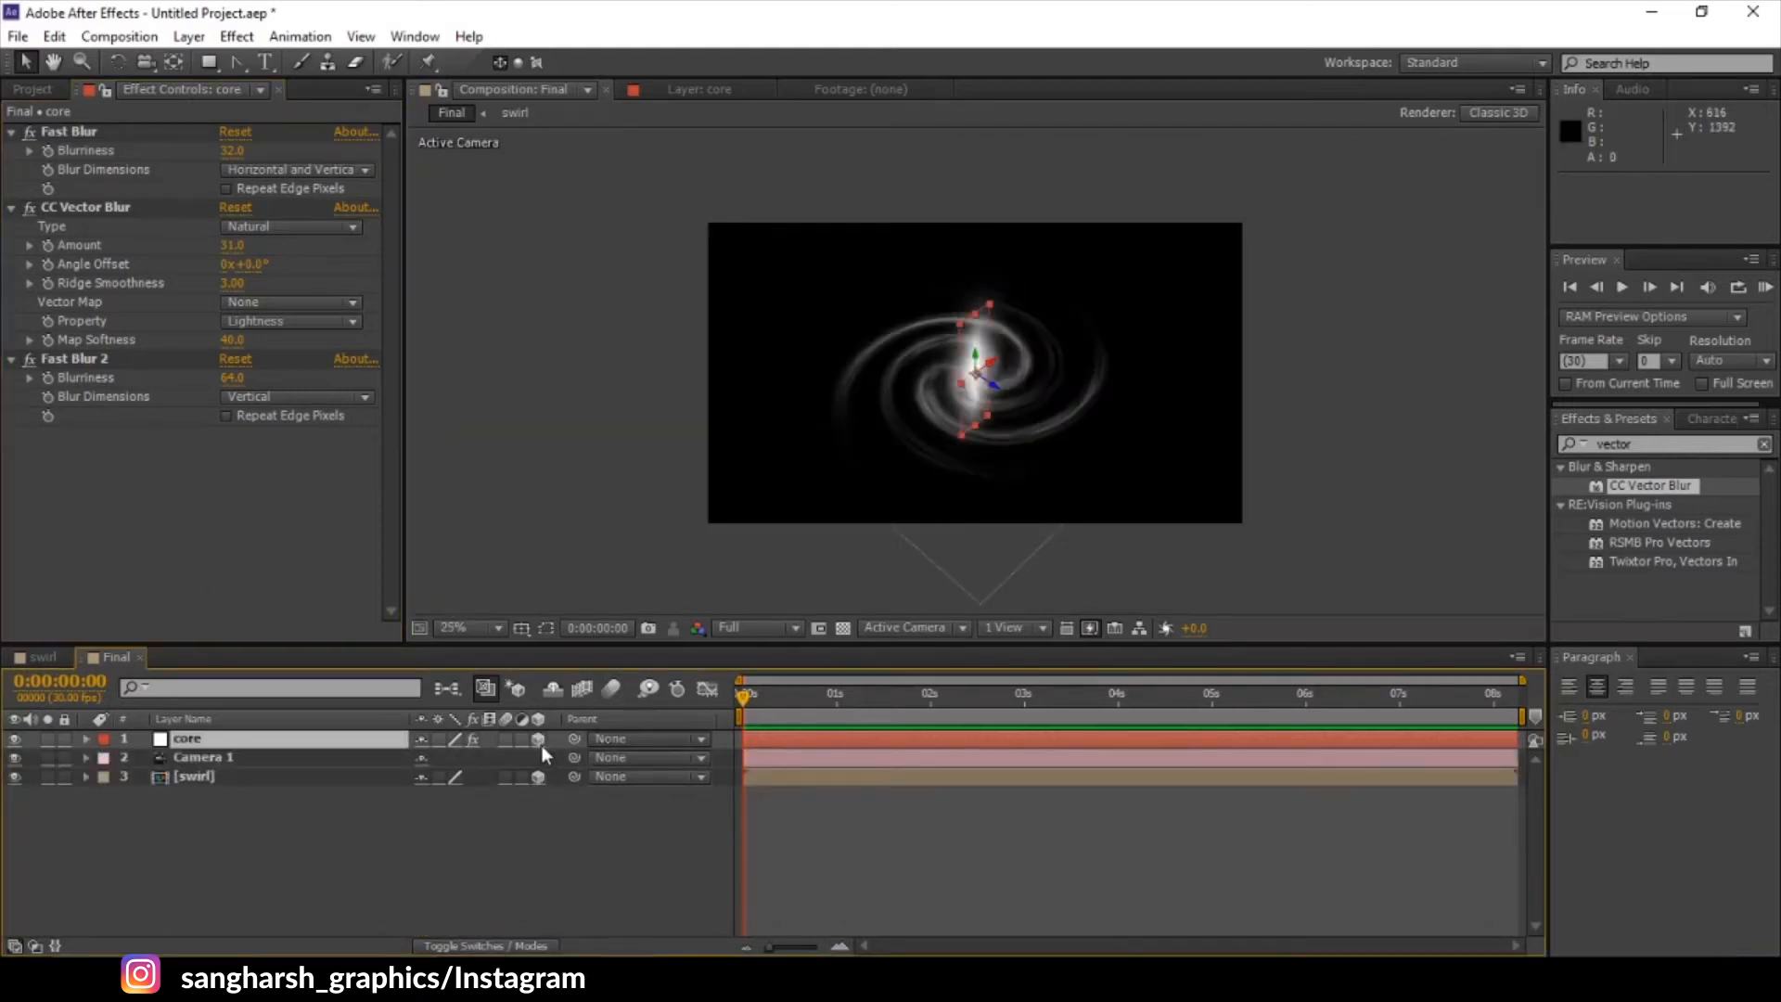
left_click(539, 740)
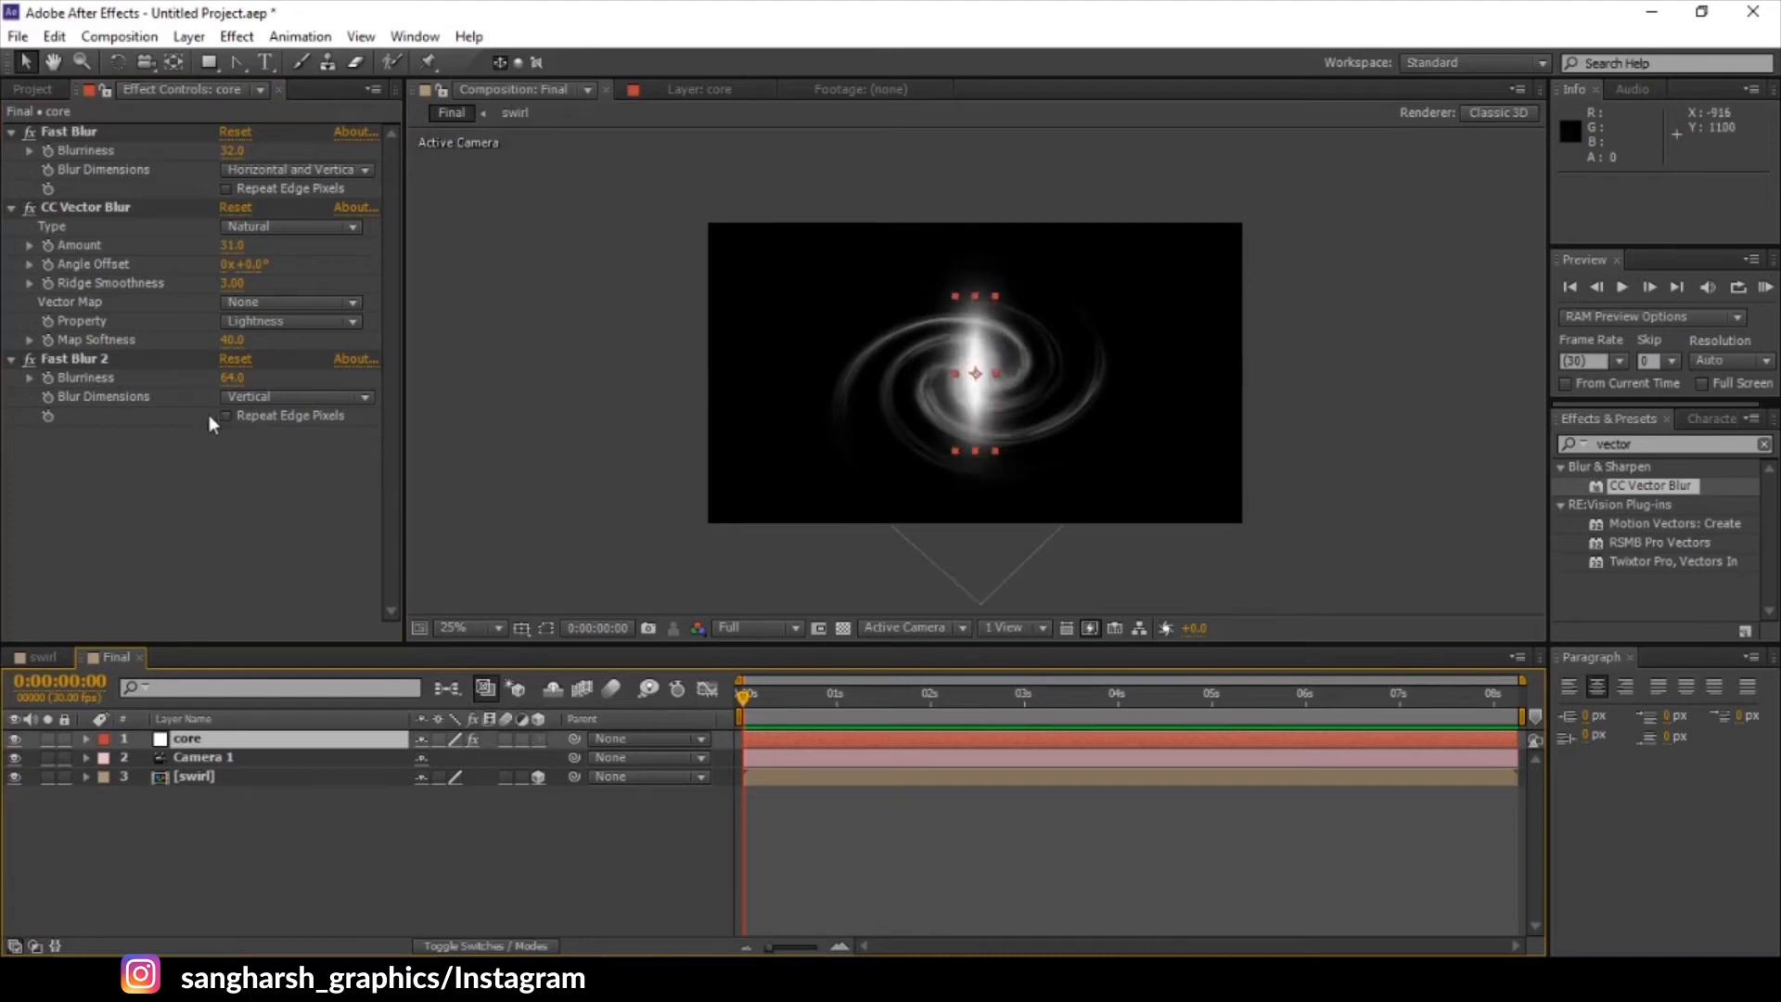
left_click(100, 508)
- Try the Fractal Noise effect on the core layer below the second Fast Blur, and delete it
left_click_drag(1653, 445, 1405, 455)
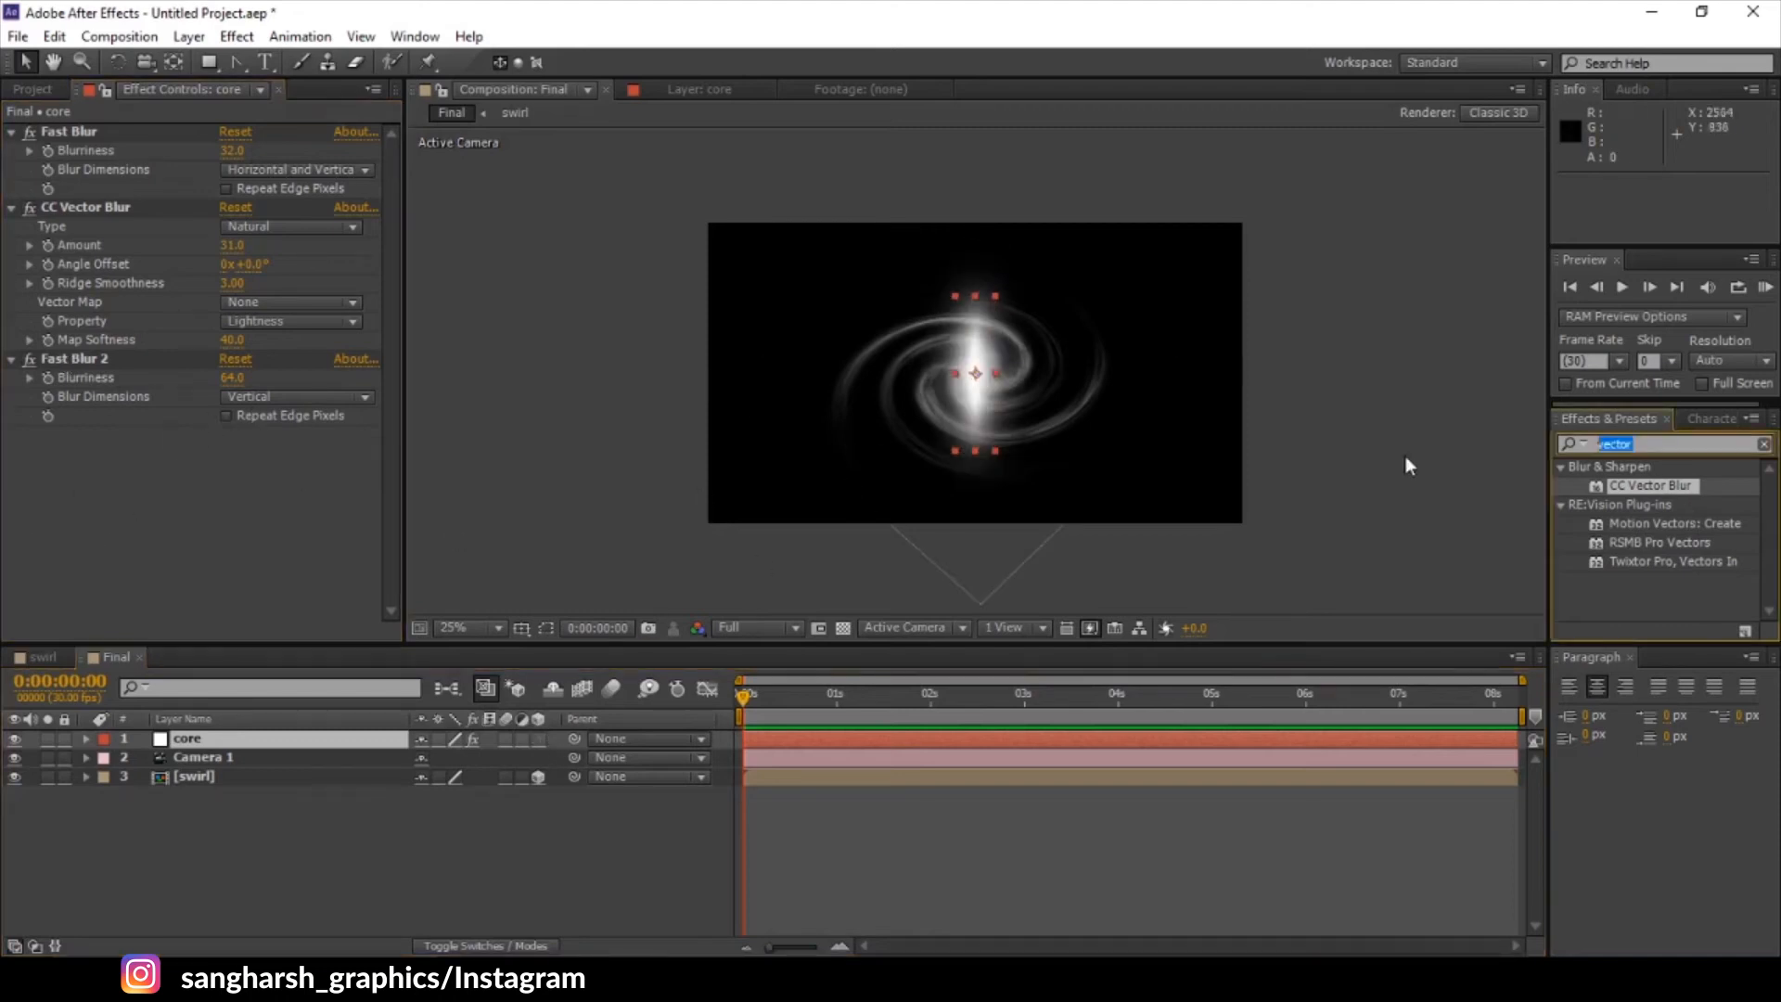
type("facta")
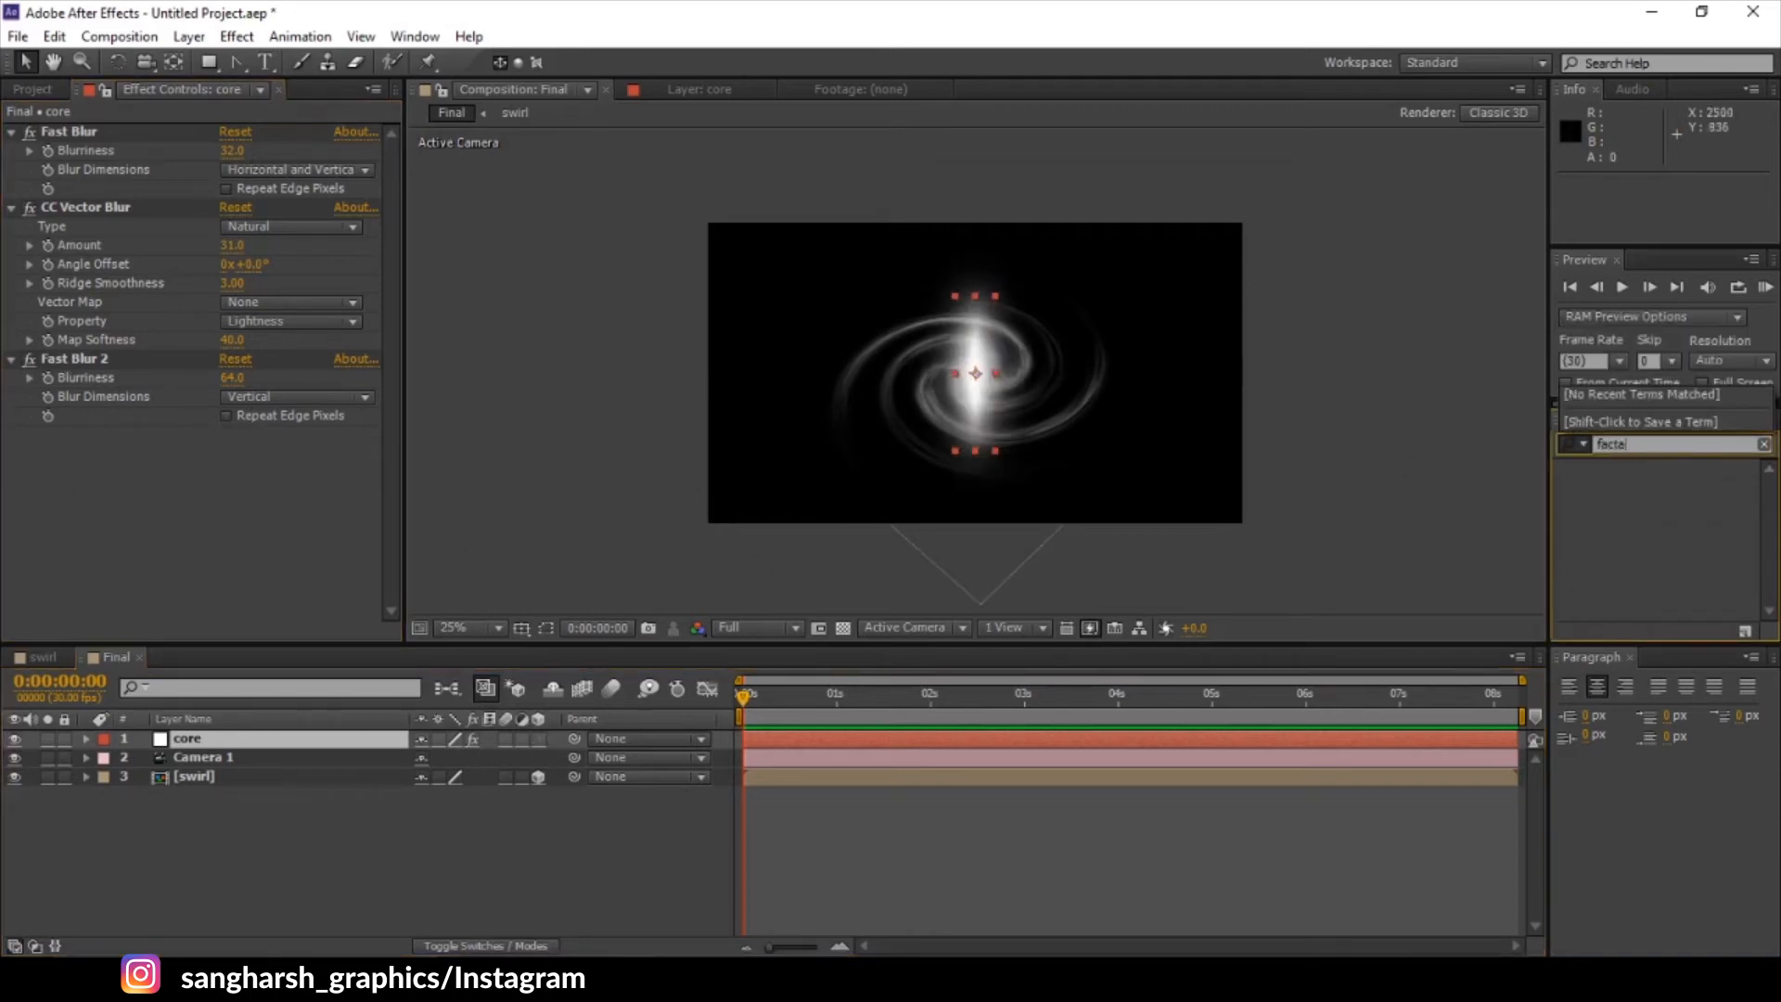
key("BackSpace")
key("BackSpace")
key("BackSpace")
key("BackSpace")
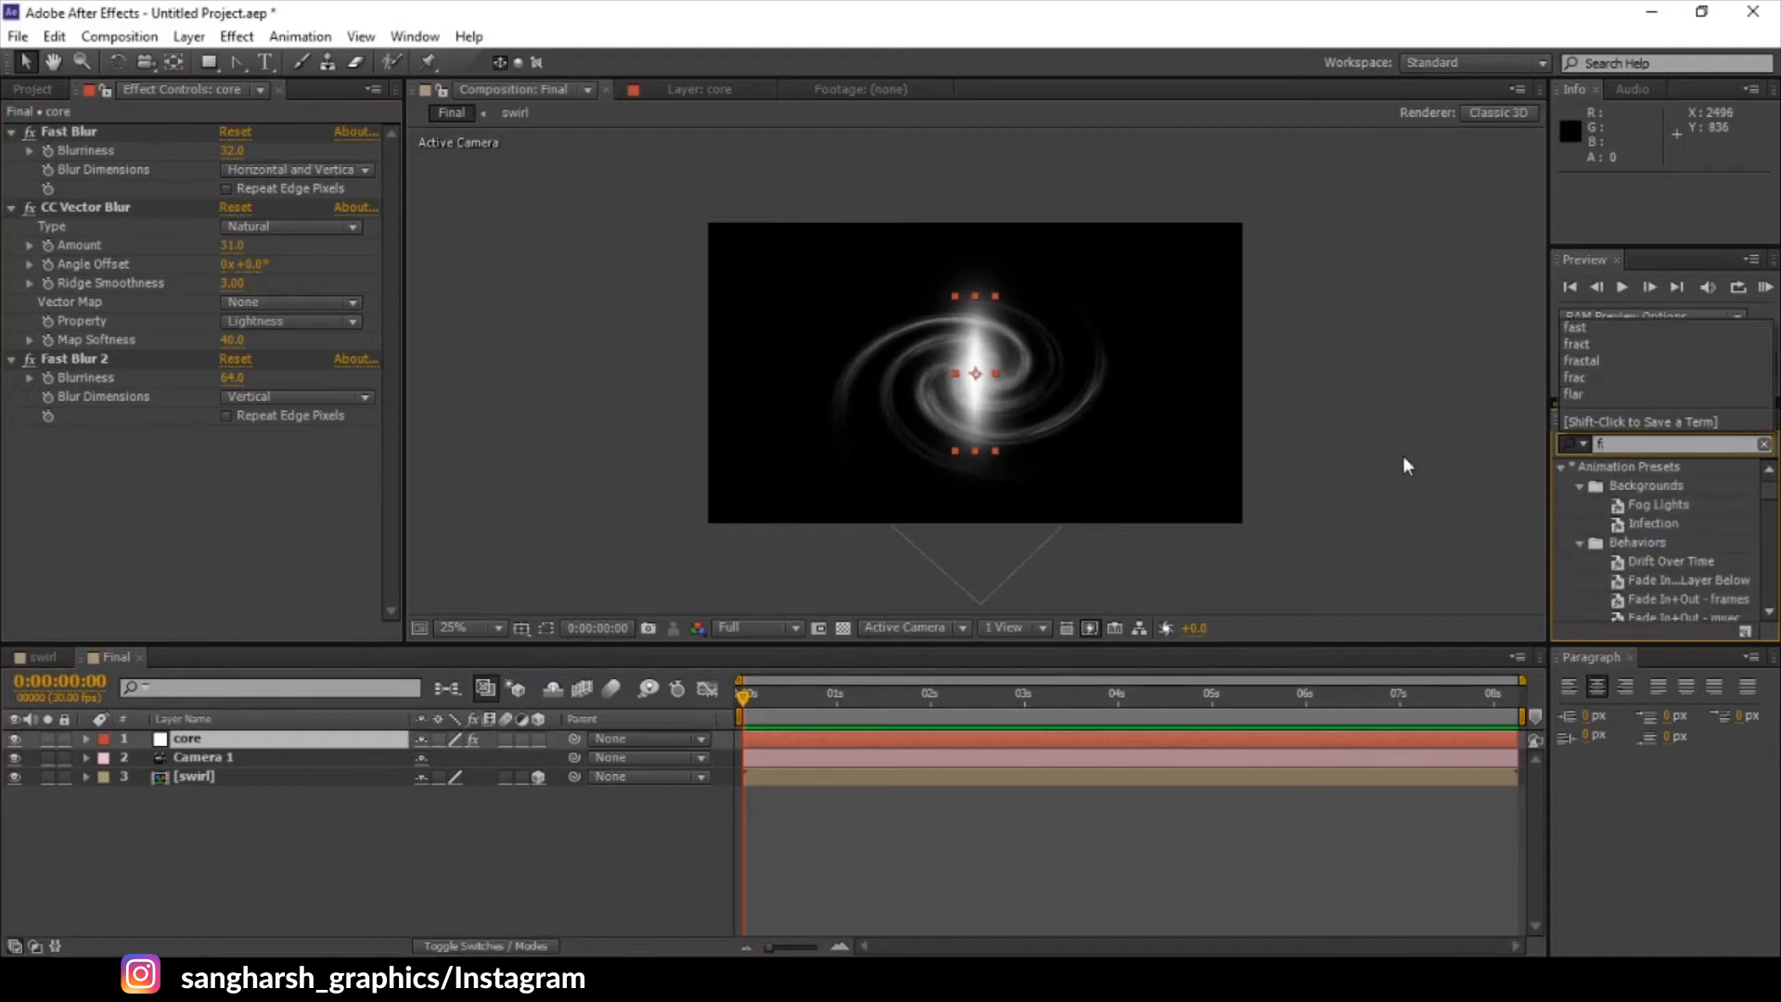
type("rata")
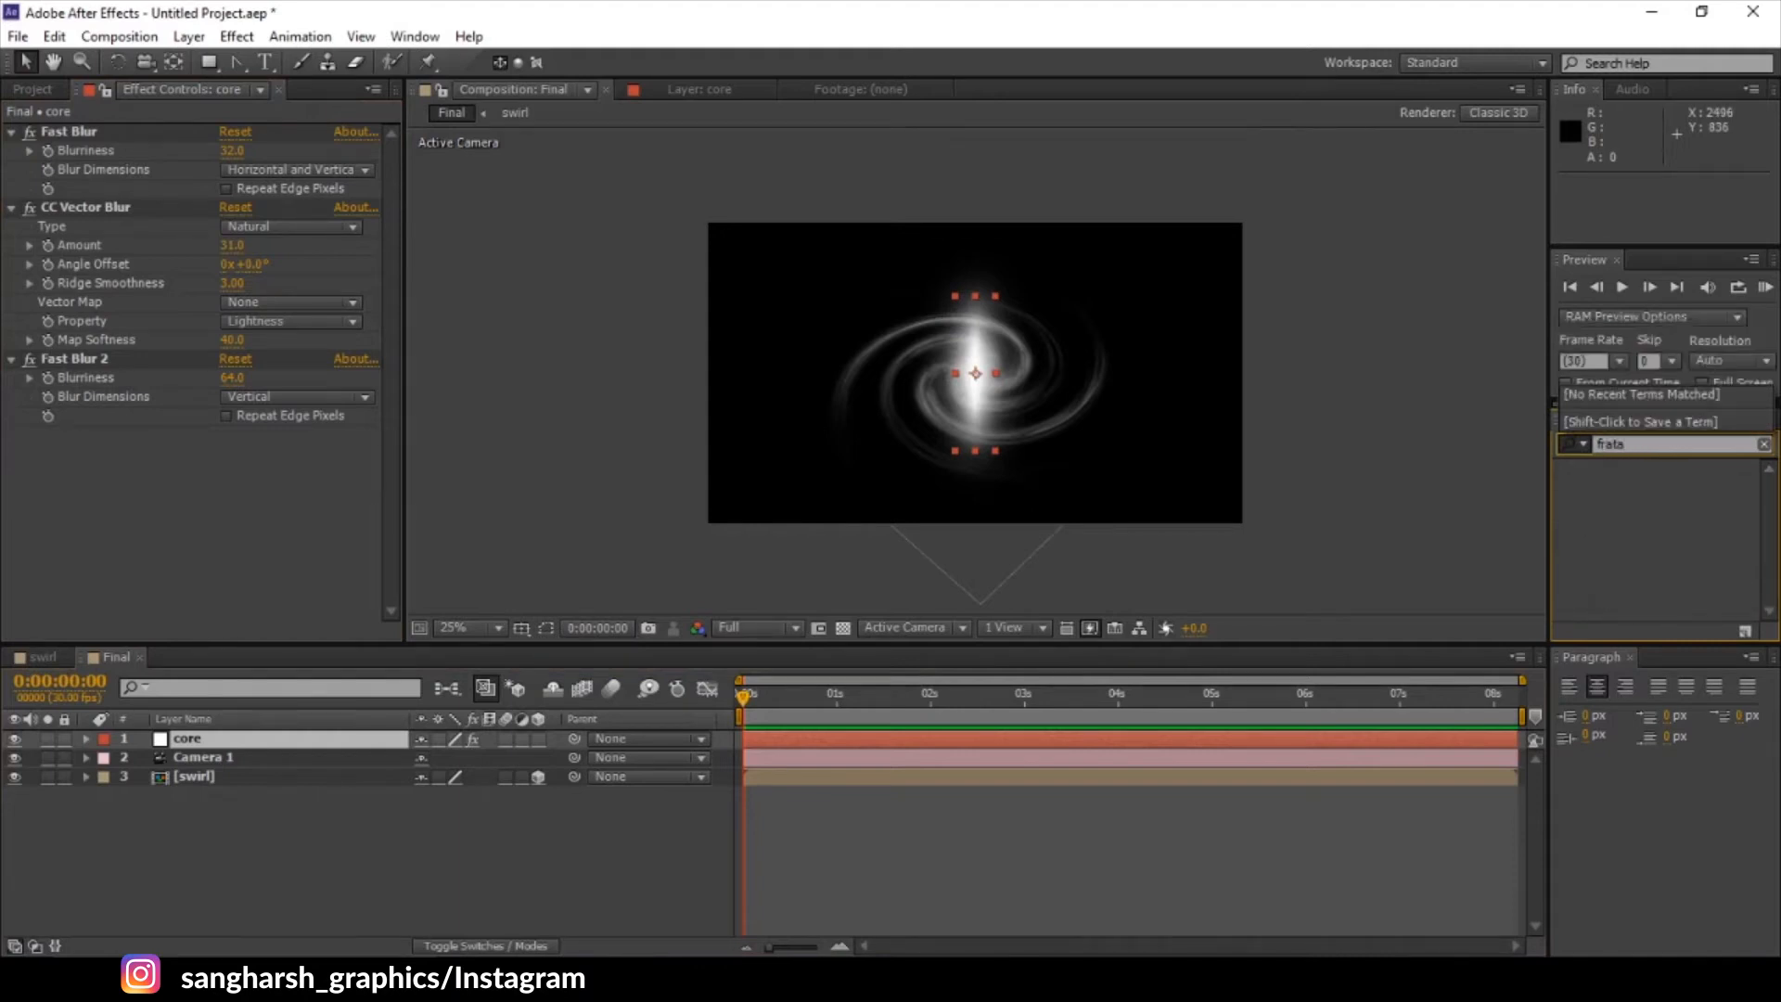
key("BackSpace")
key("BackSpace")
type("c")
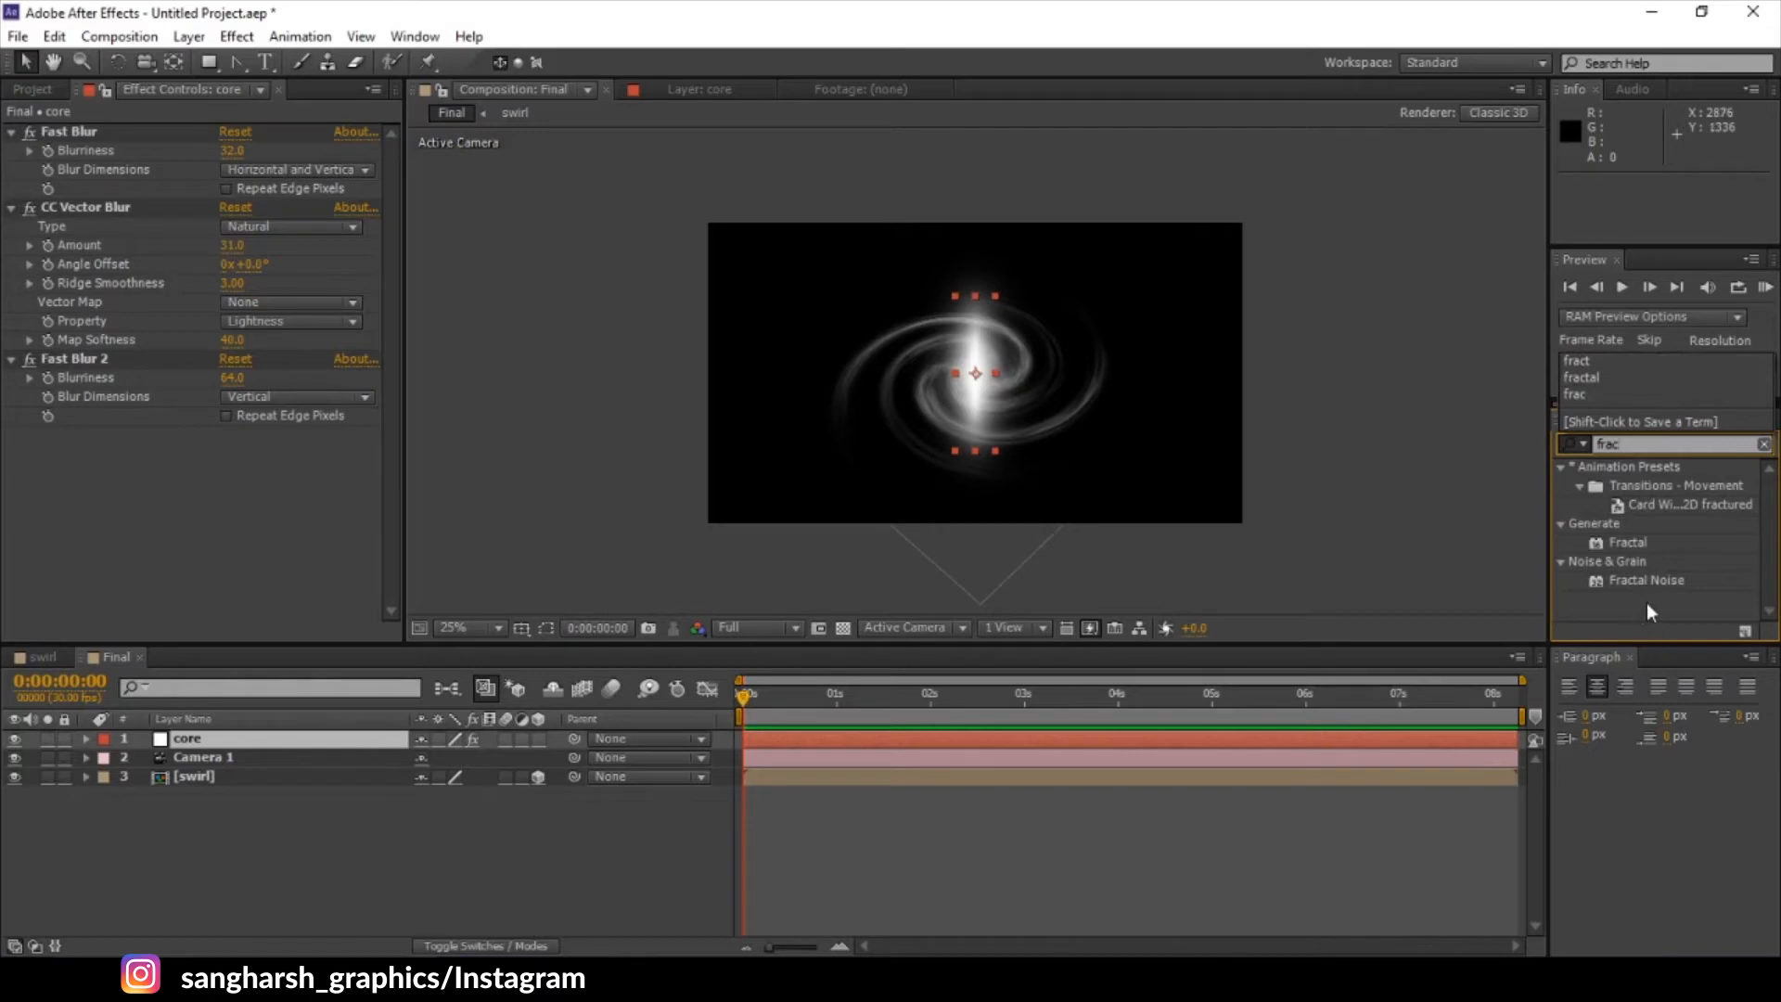
left_click(1647, 583)
left_click_drag(1648, 583, 264, 465)
scroll(884, 388, "up", 2)
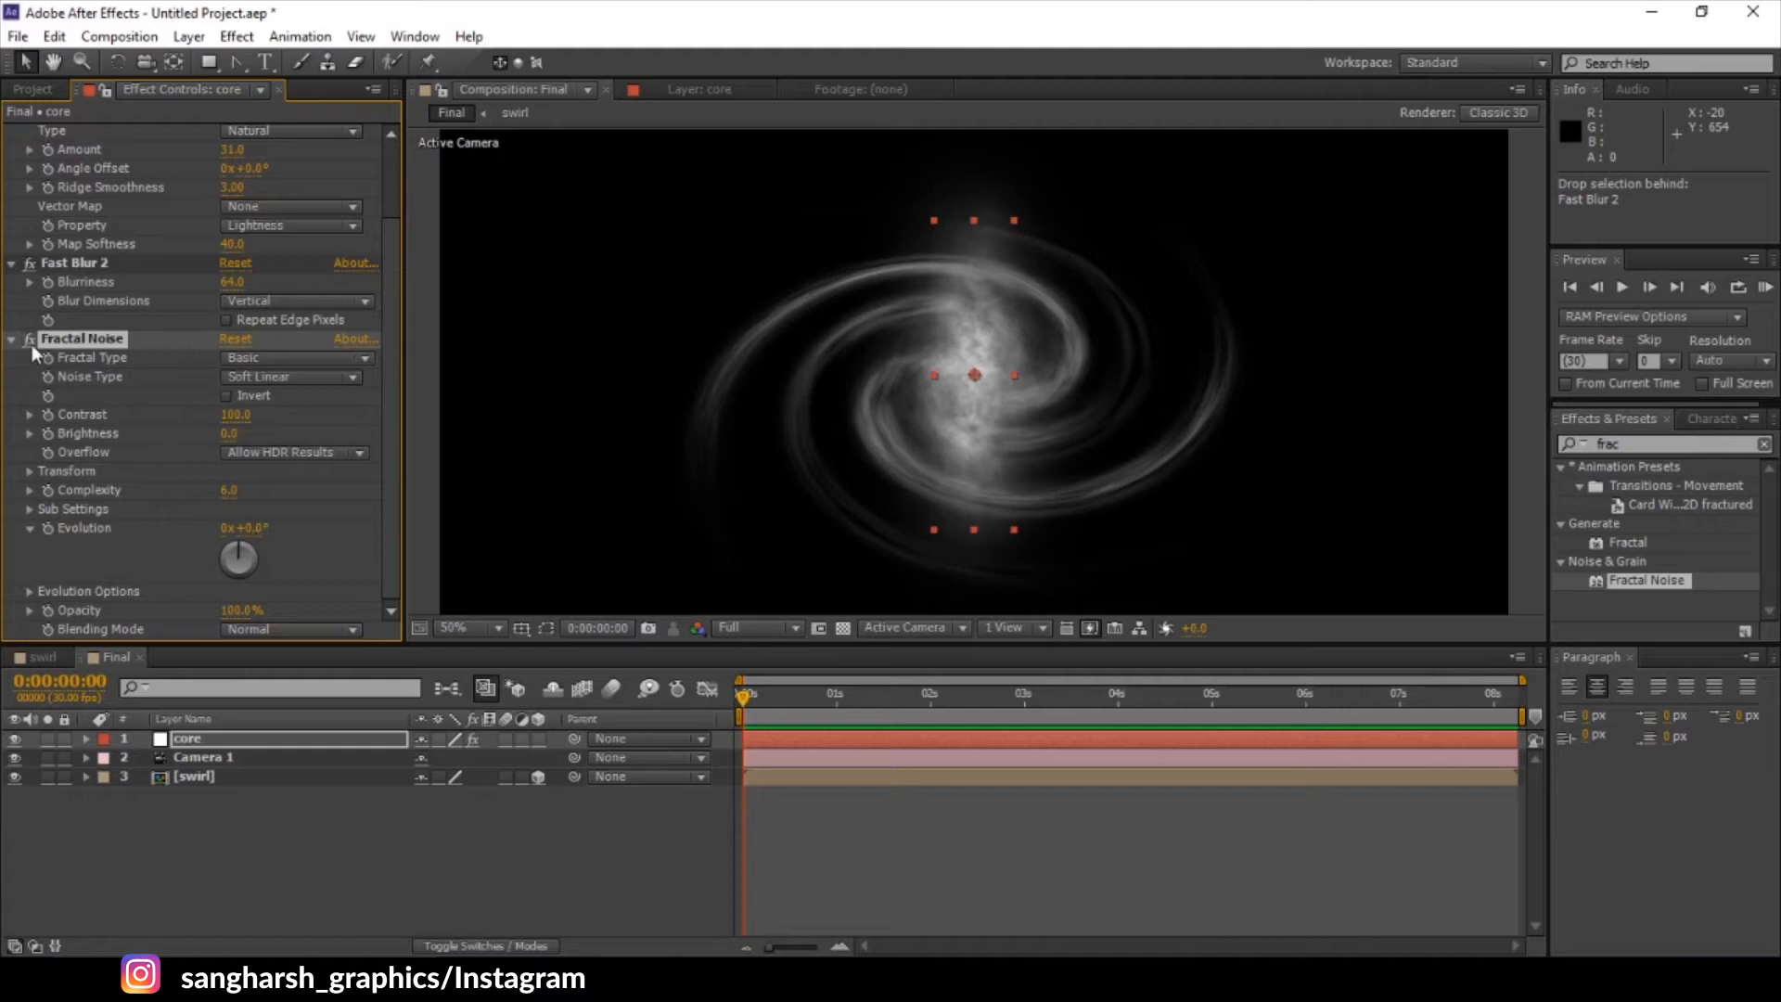
key("Delete")
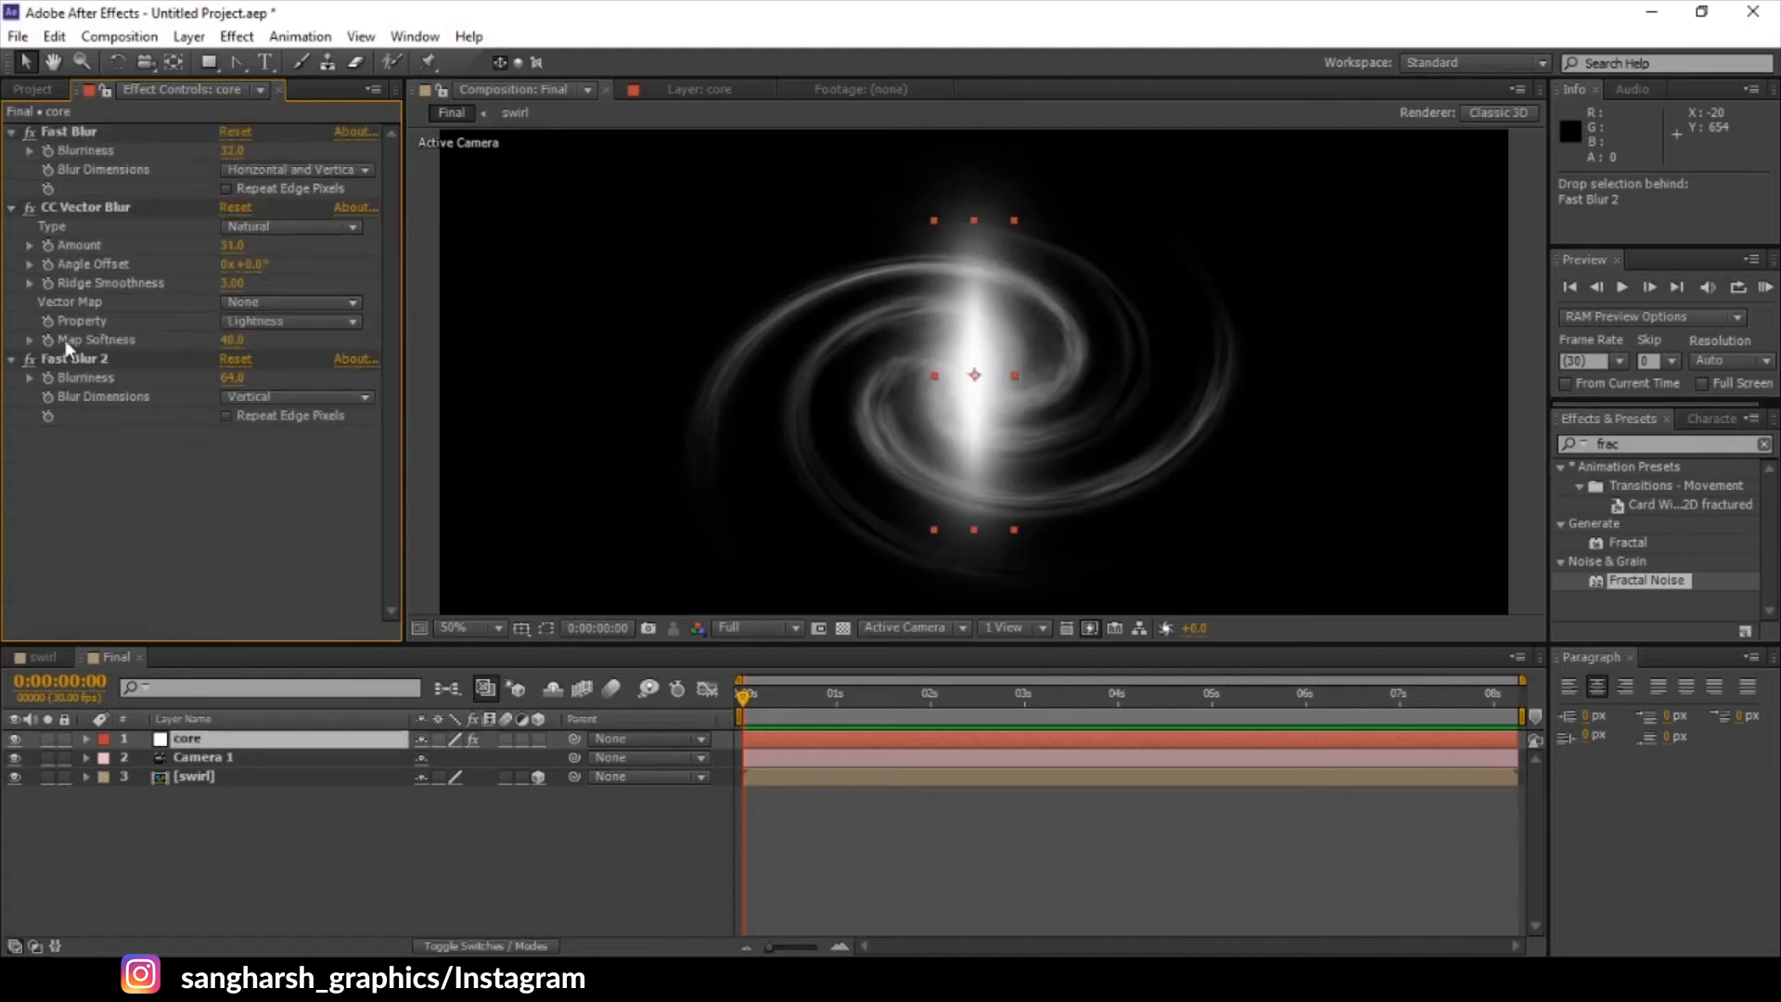
- Search the effects for "turb" and apply Turbulent Displace to the core layer below the second Fast Blur
key("ctrl+5")
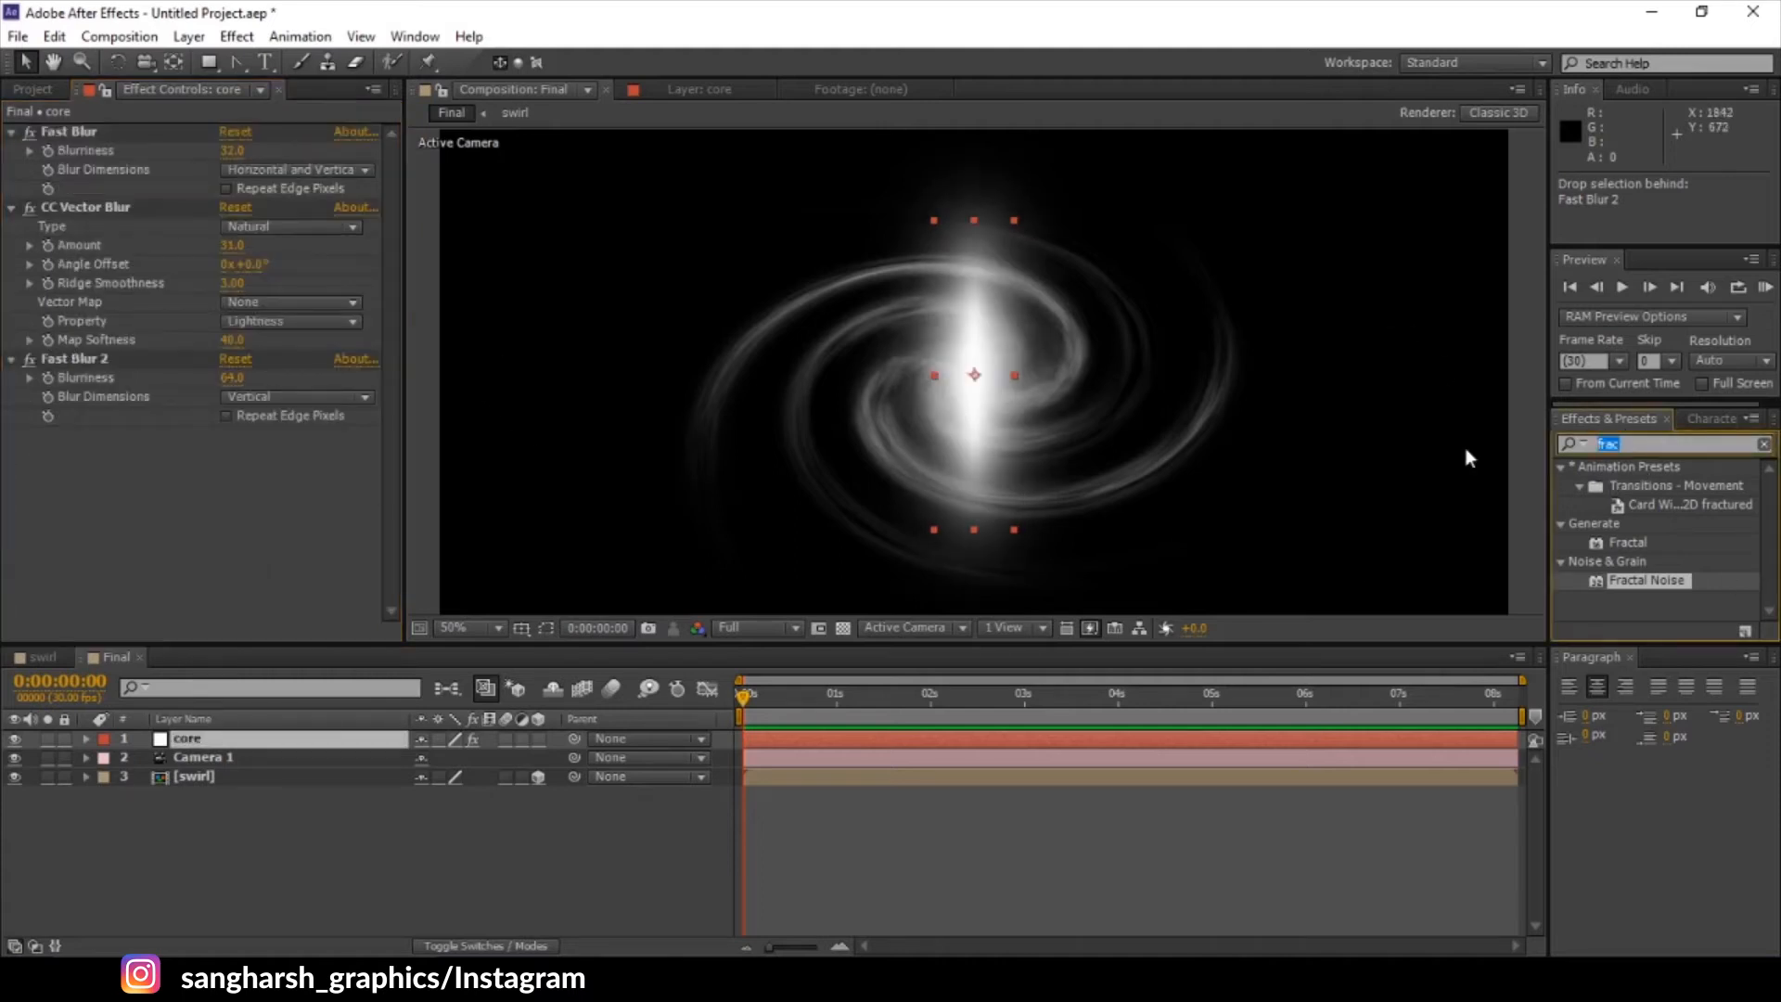
type("turb")
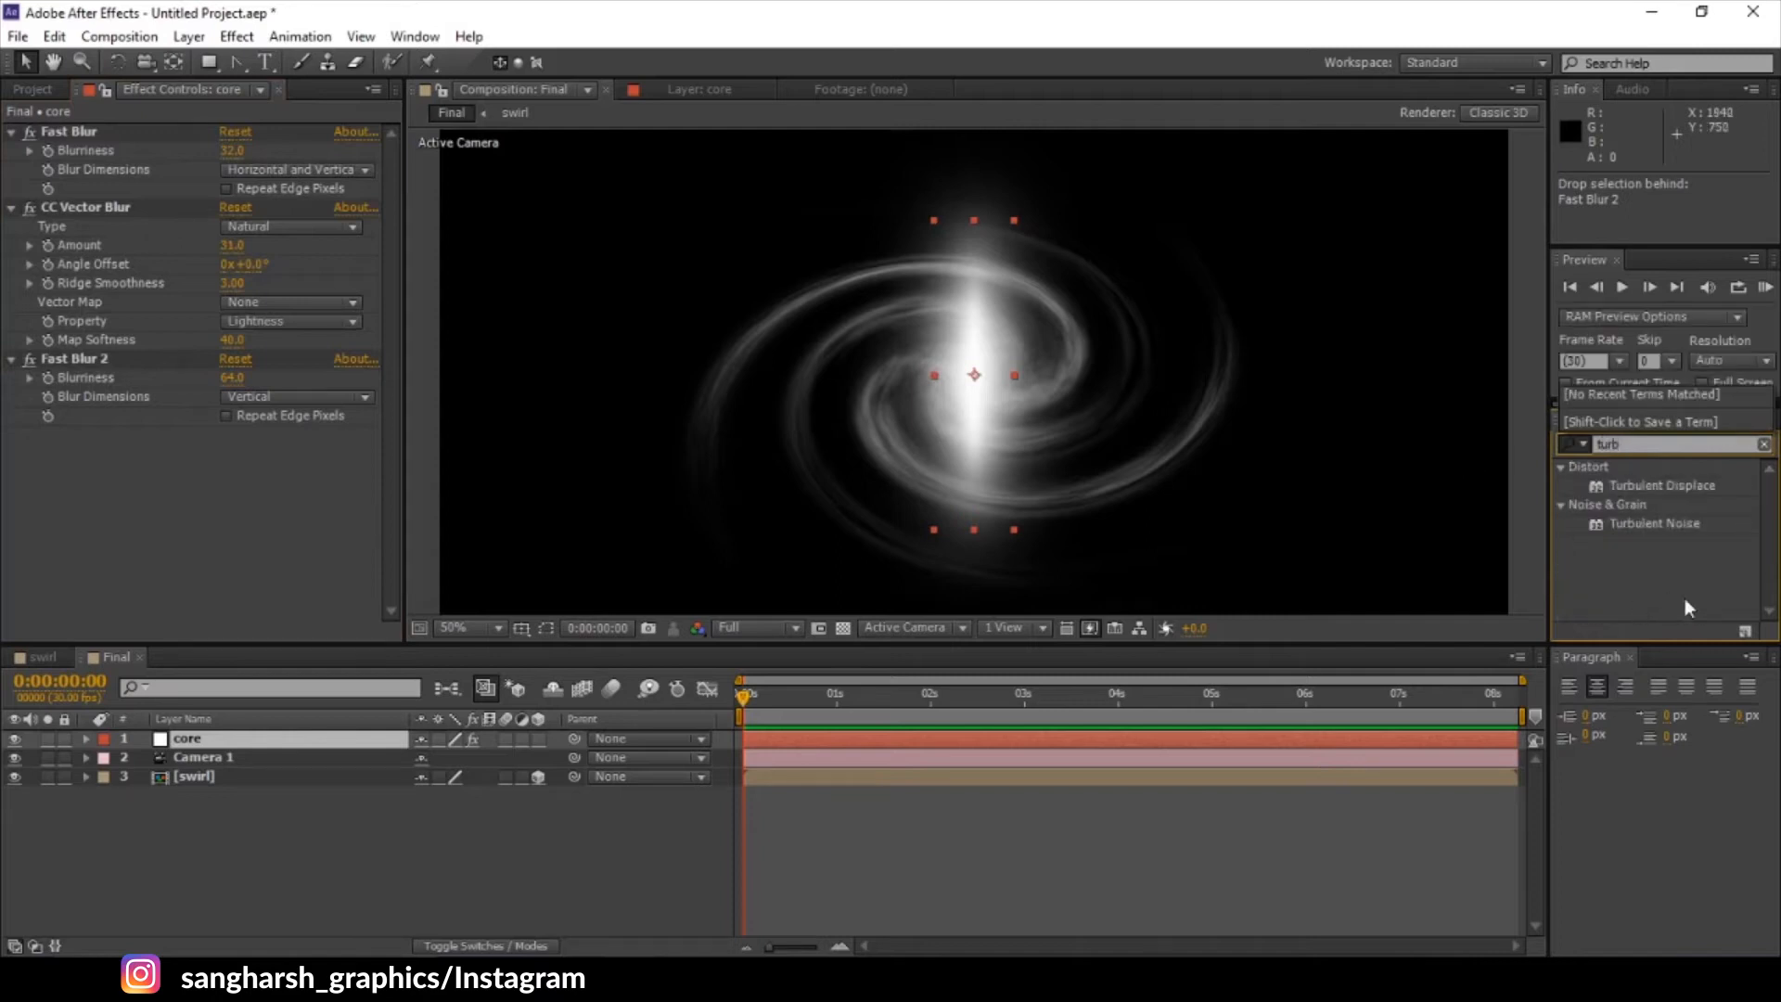
left_click_drag(1660, 486, 313, 527)
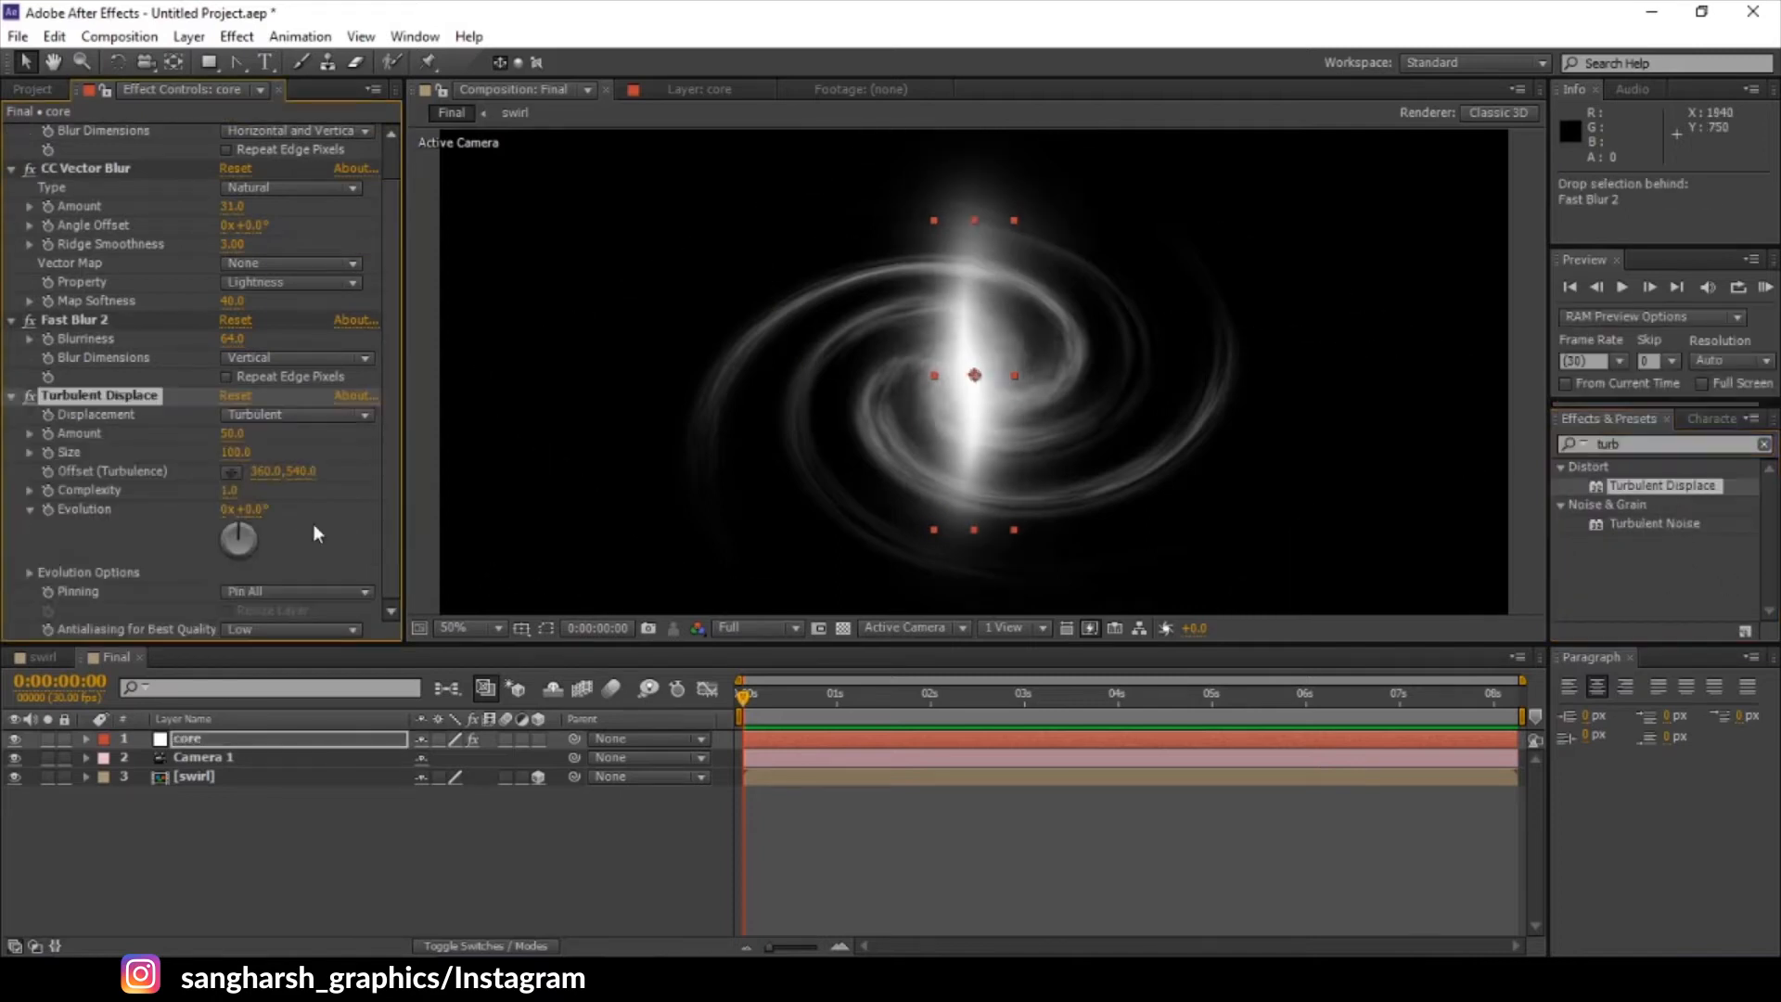
- Set Turbulent Displace's Amount to 150 and raise its Complexity
left_click_drag(230, 433, 392, 436)
left_click(235, 433)
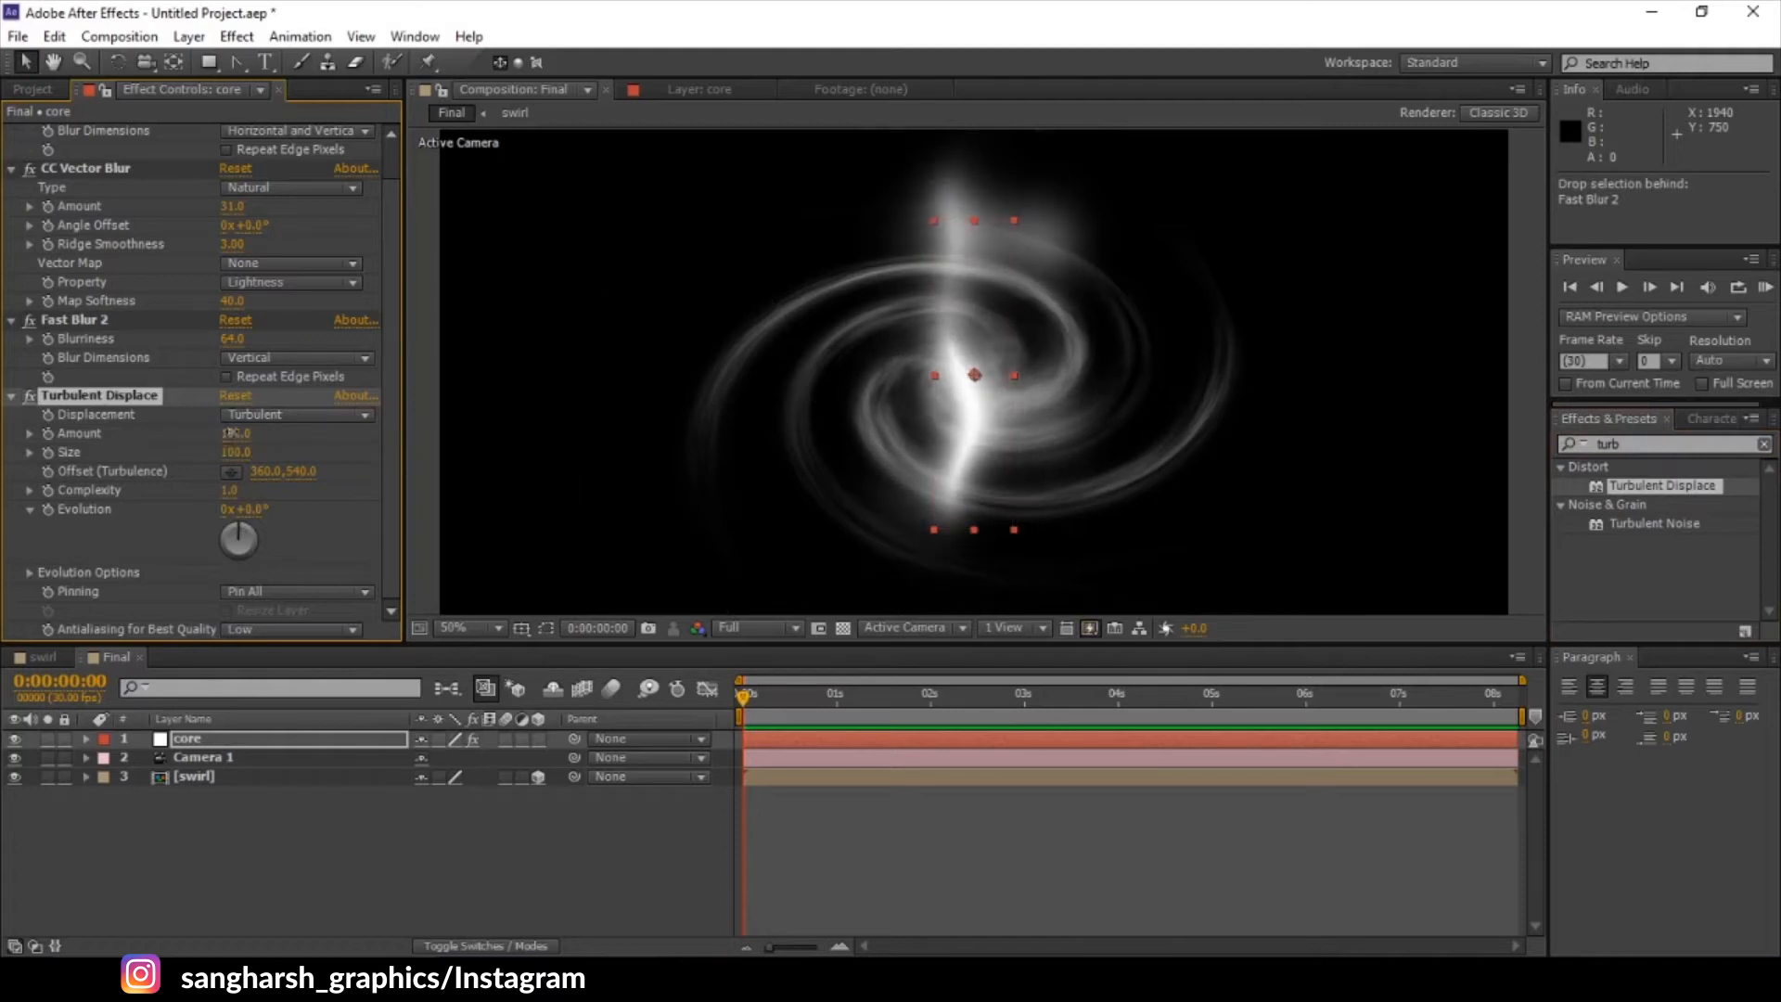
type("150")
key("Return")
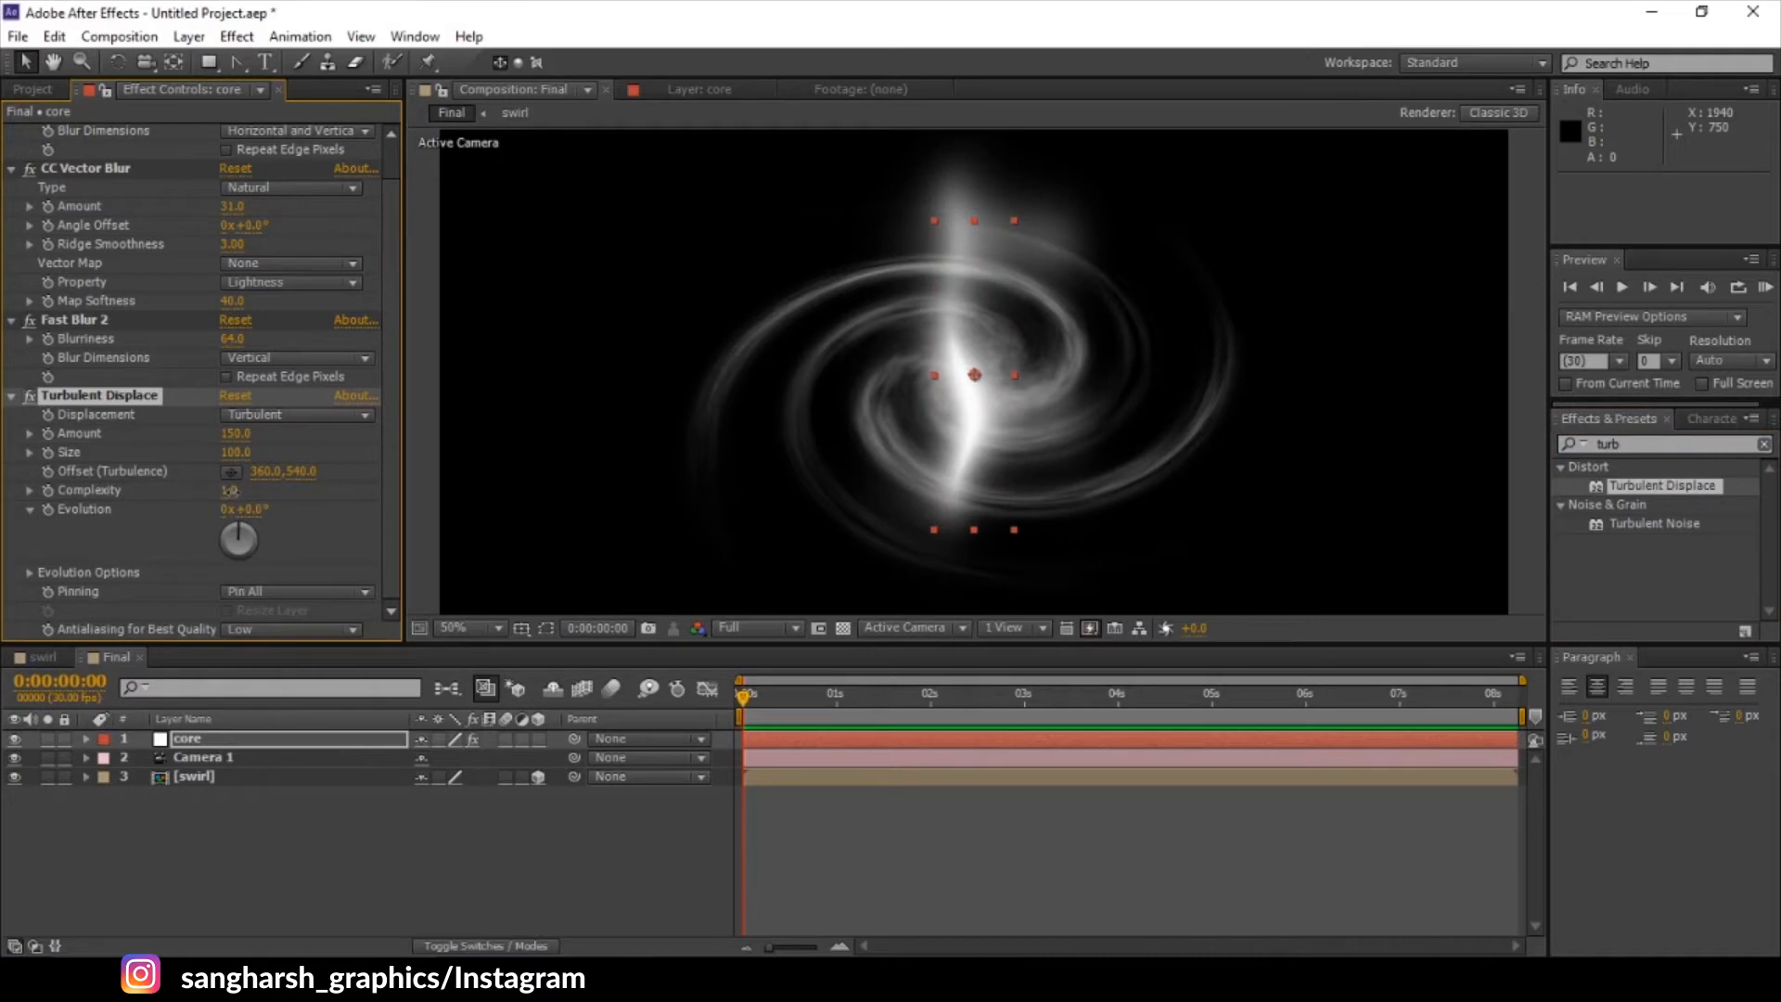
left_click_drag(229, 490, 338, 483)
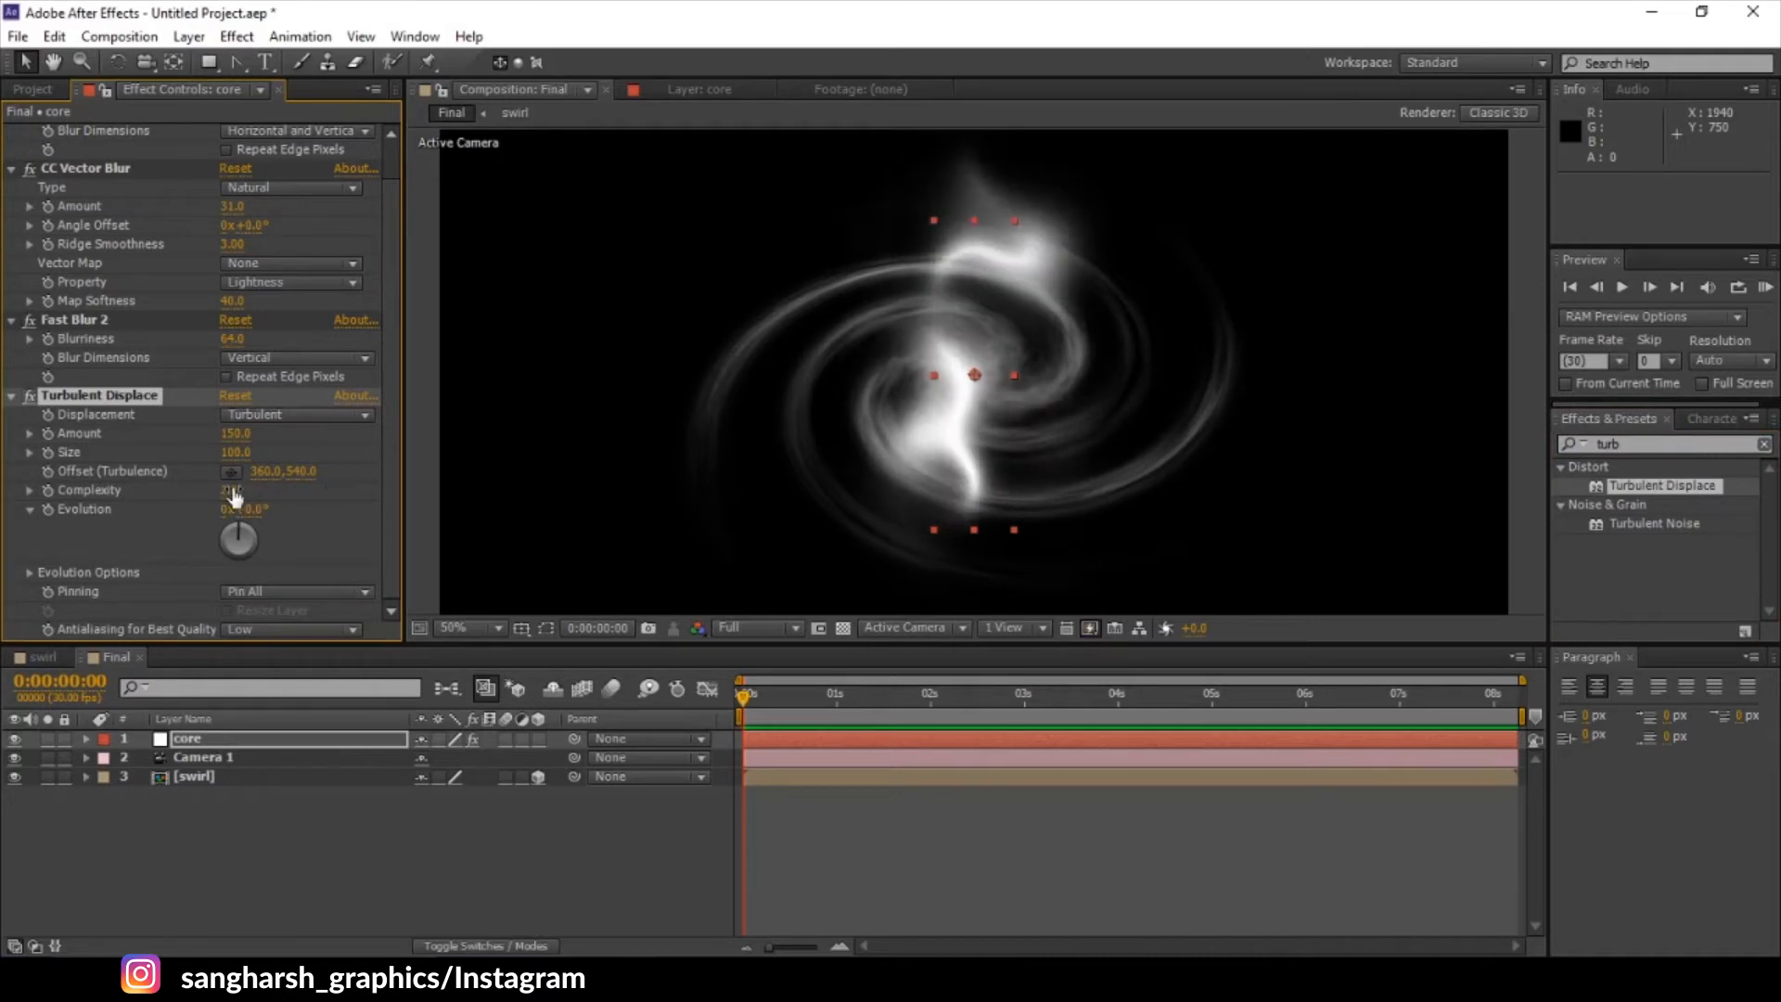
- Set Turbulent Displace's Size to 8 and its Amount to 100 on the core layer
left_click_drag(235, 452, 154, 466)
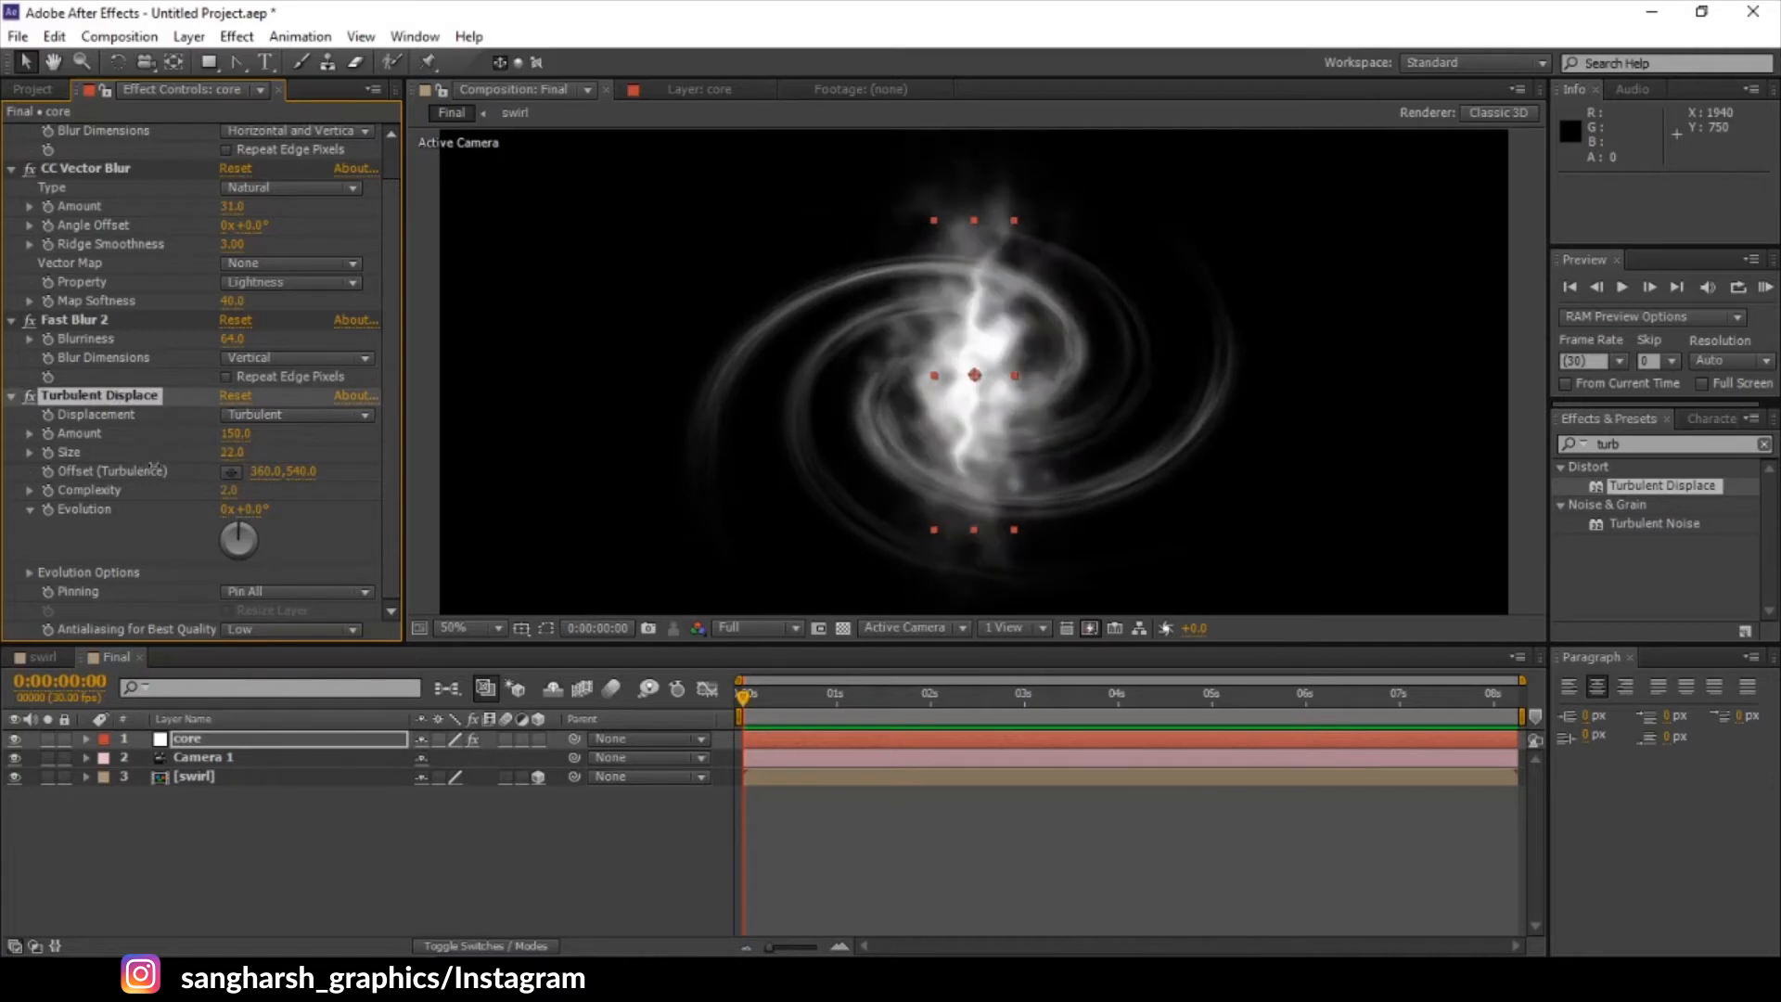
left_click(233, 452)
type("5")
key("Return")
left_click_drag(226, 436, 239, 434)
left_click(232, 434)
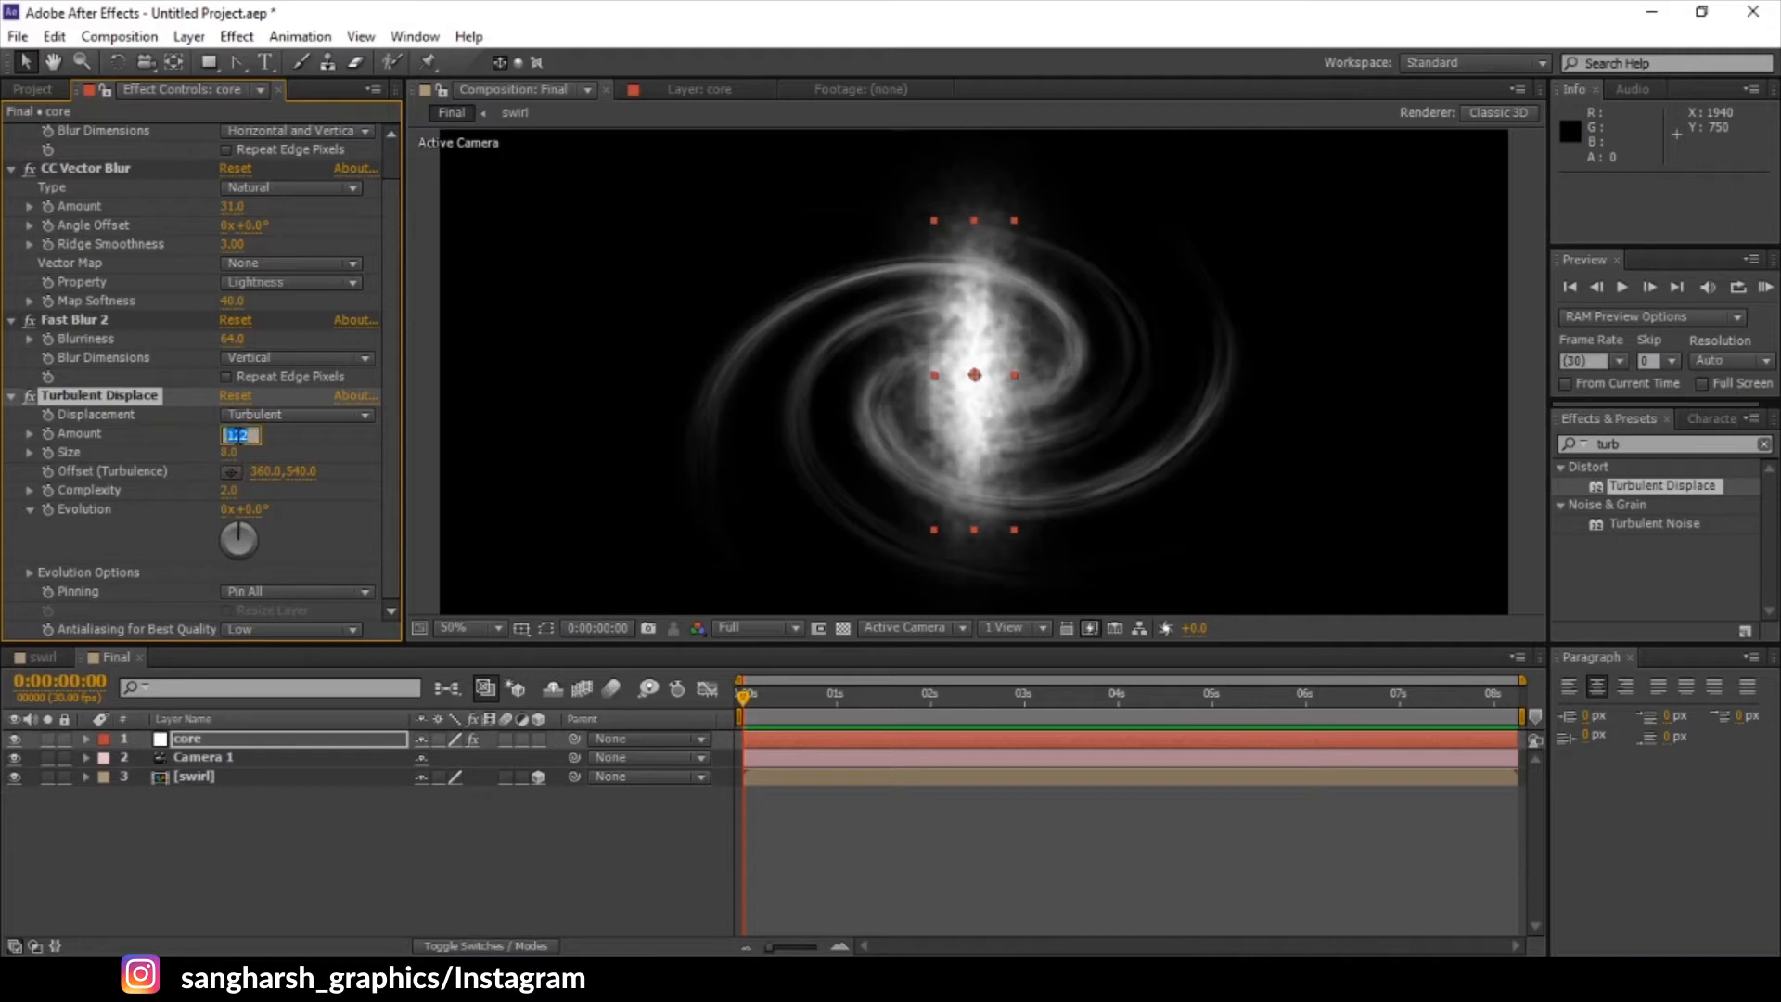
type("100")
- Try a Complexity of 3 for the core's Turbulent Displace and set it back to 2
left_click_drag(228, 490, 266, 498)
left_click(232, 490)
type("3")
key("Return")
left_click(234, 493)
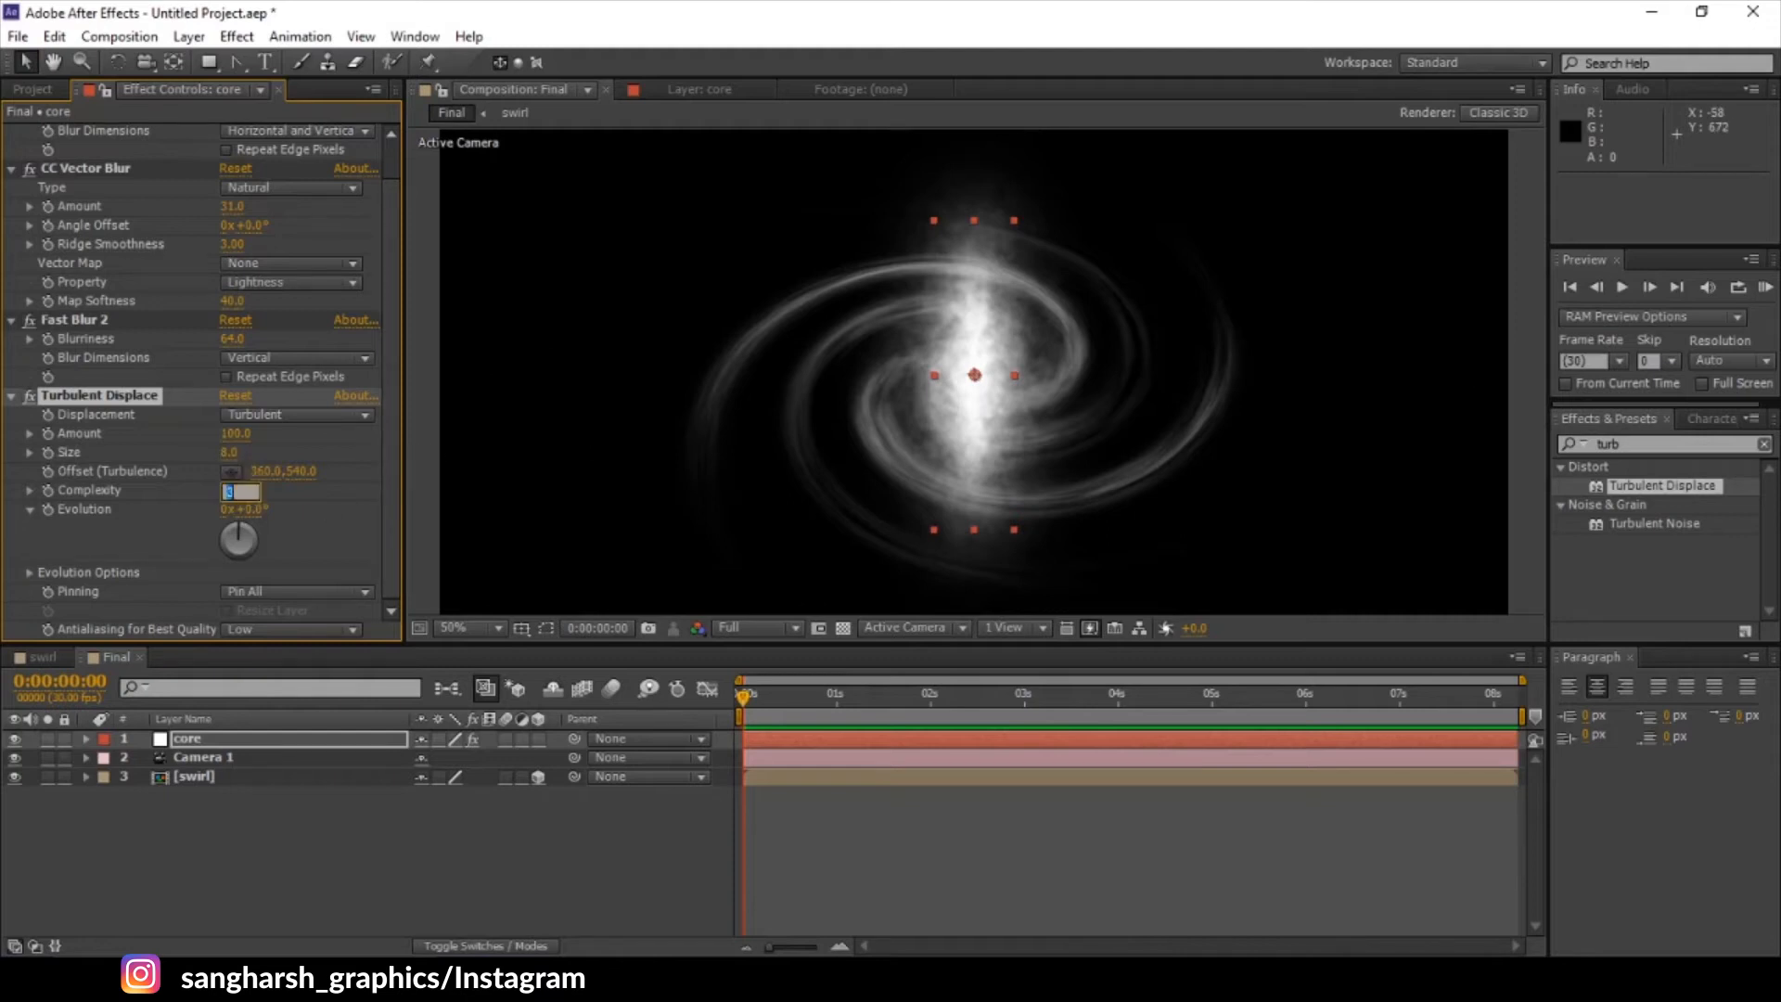
type("2")
key("Return")
- Lower Turbulent Displace's Amount to 86 and its Size to 6, leaving the displacement type as Turbulent
left_click_drag(236, 433, 193, 433)
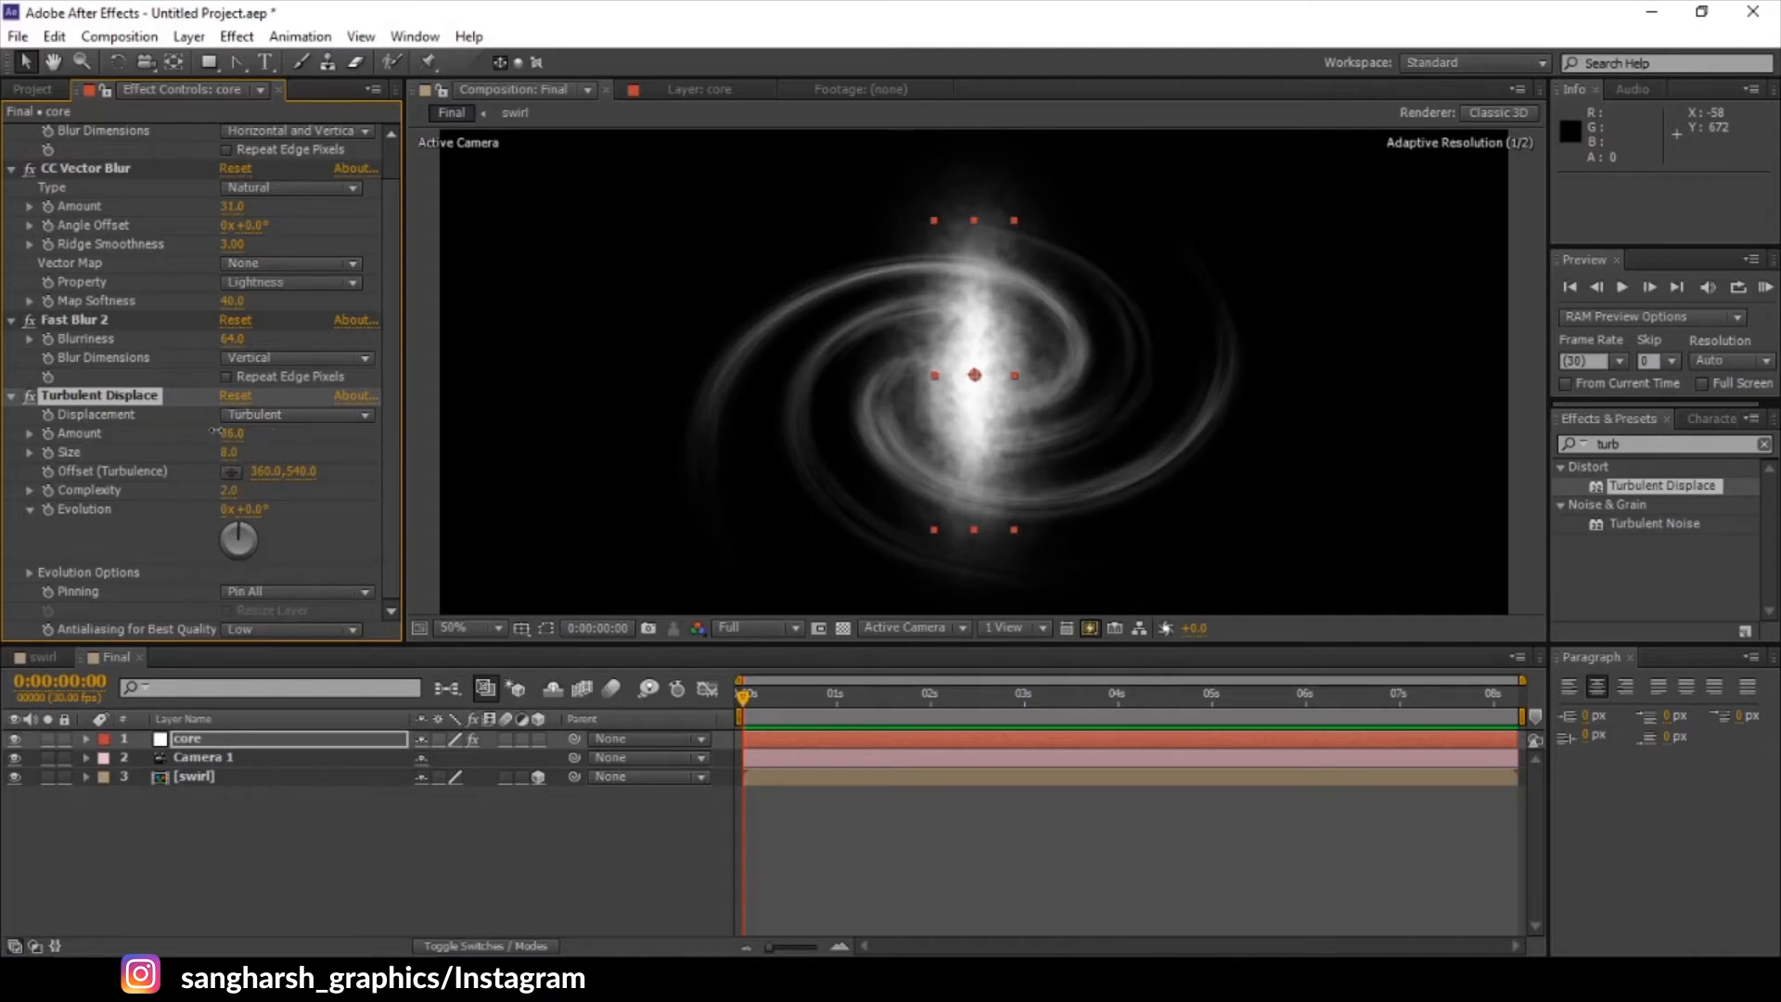
mouse_move(227, 452)
left_mouse_down()
mouse_move(250, 449)
mouse_move(222, 451)
left_mouse_up()
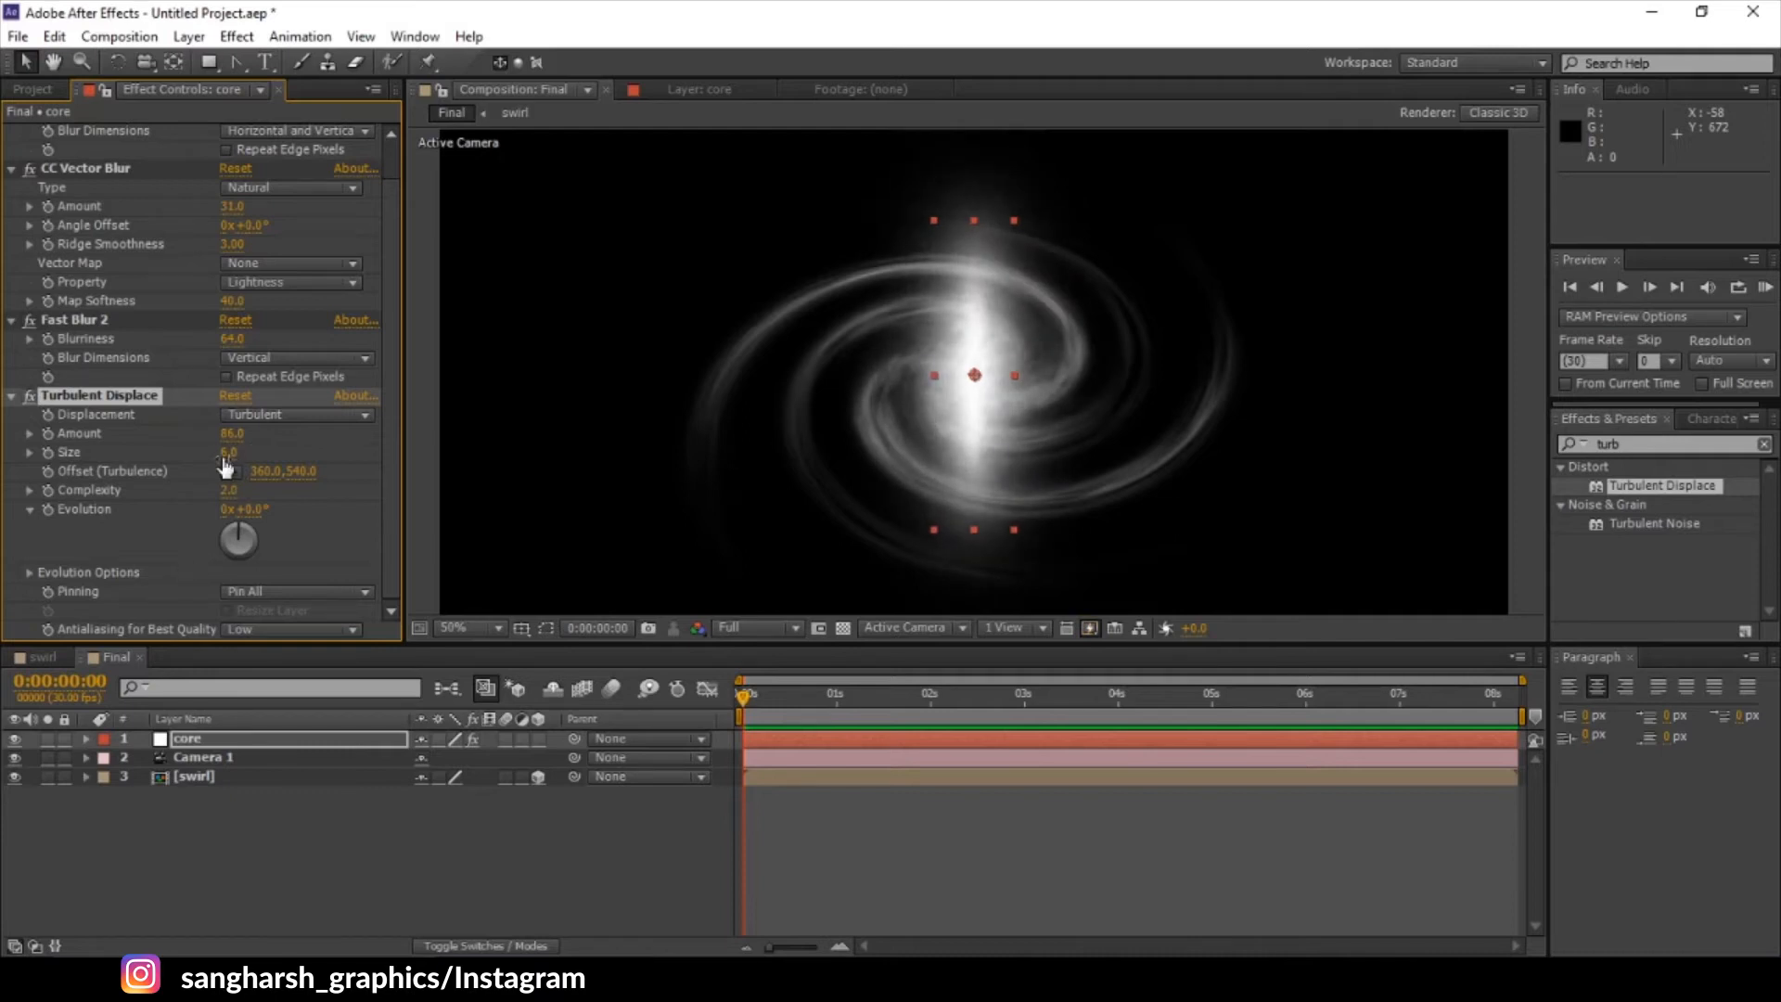
left_click(334, 525)
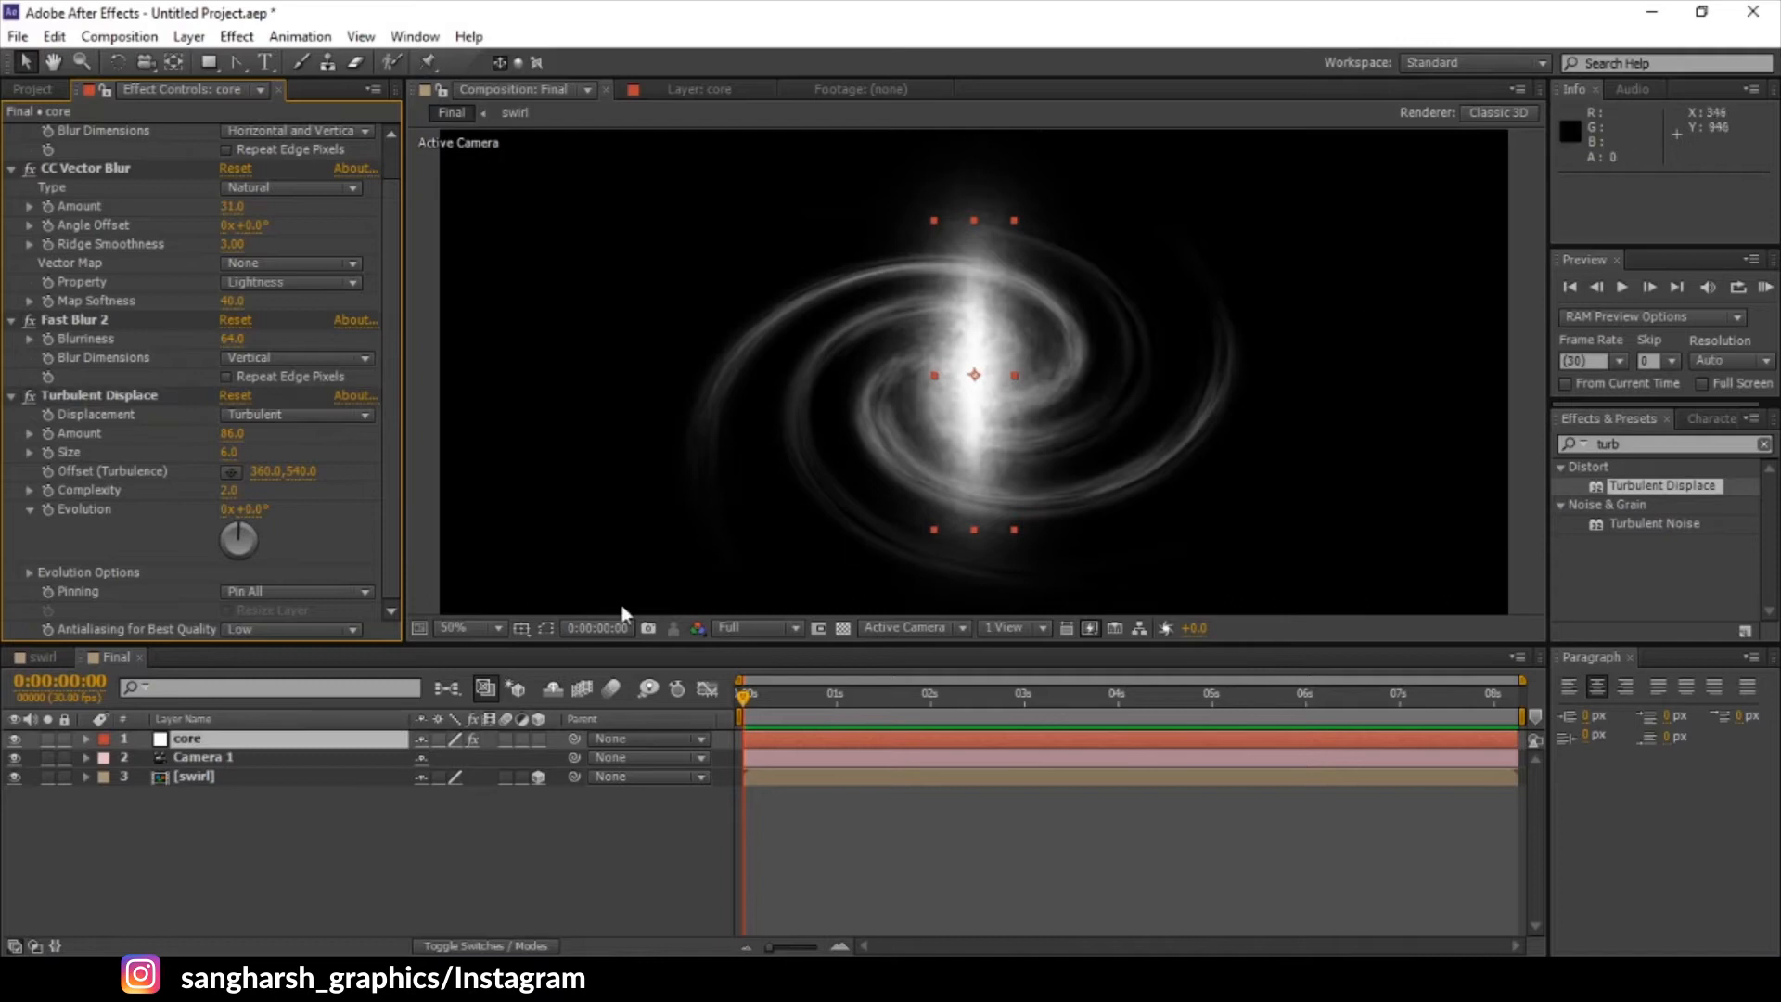
left_click(490, 838)
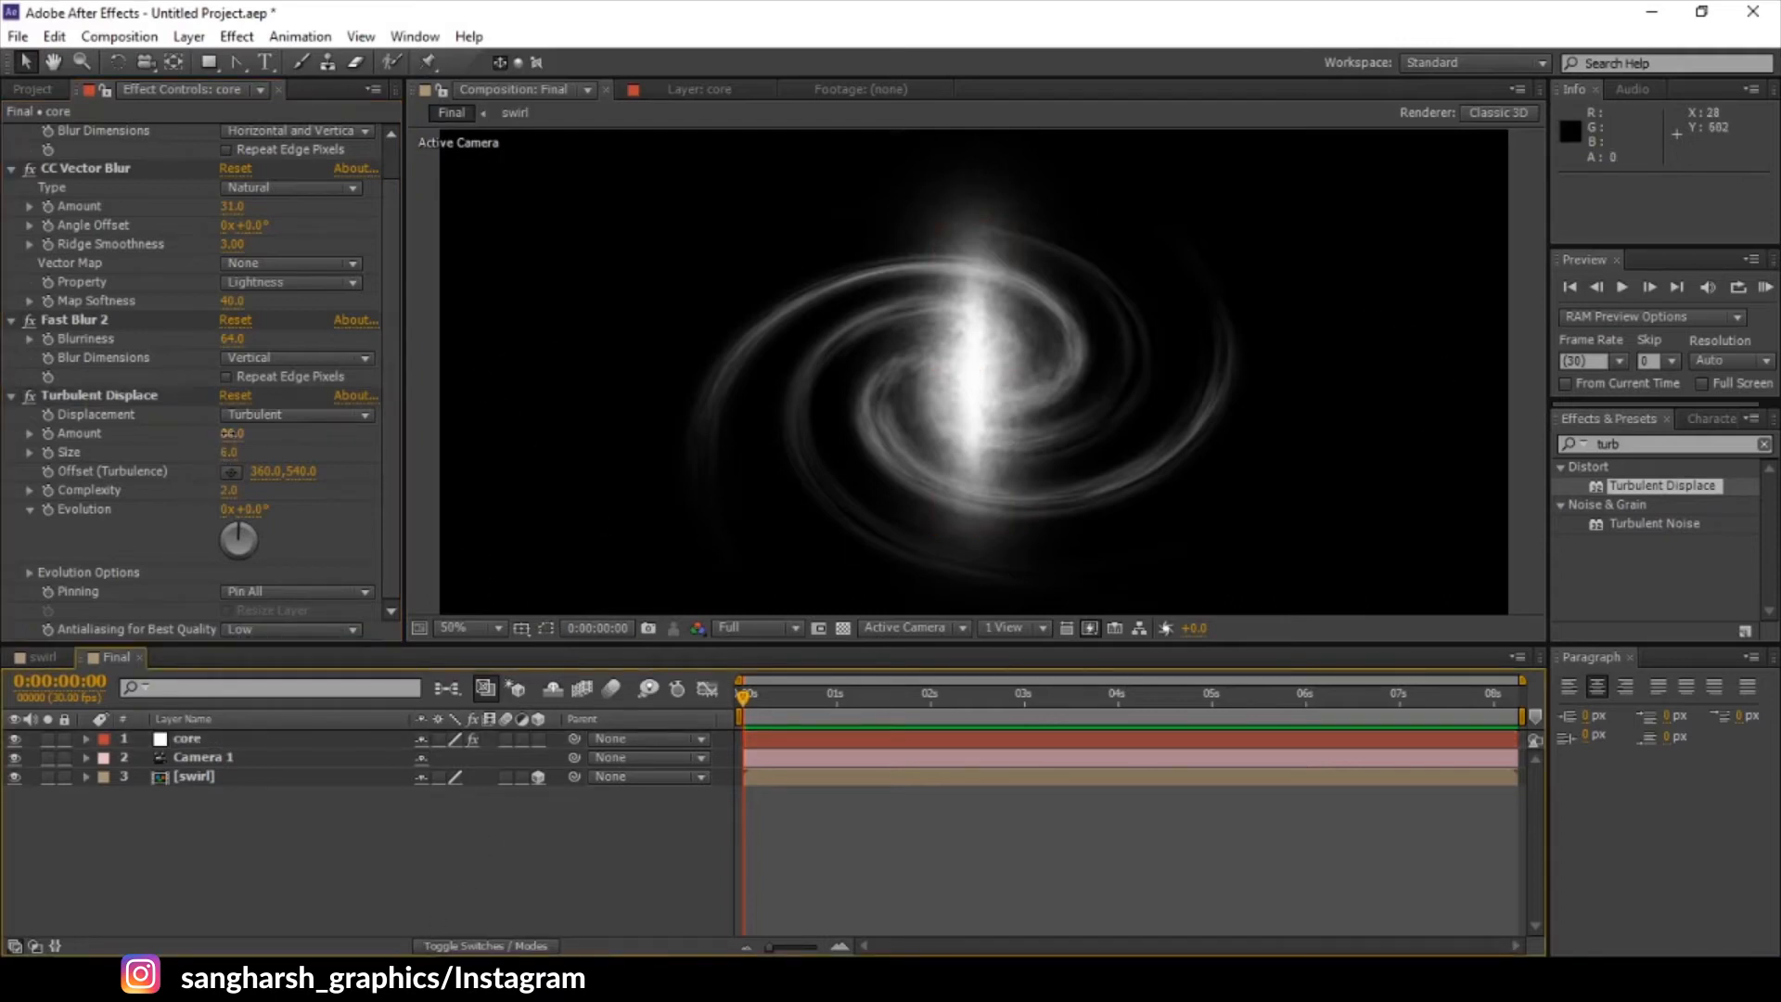
left_click(268, 415)
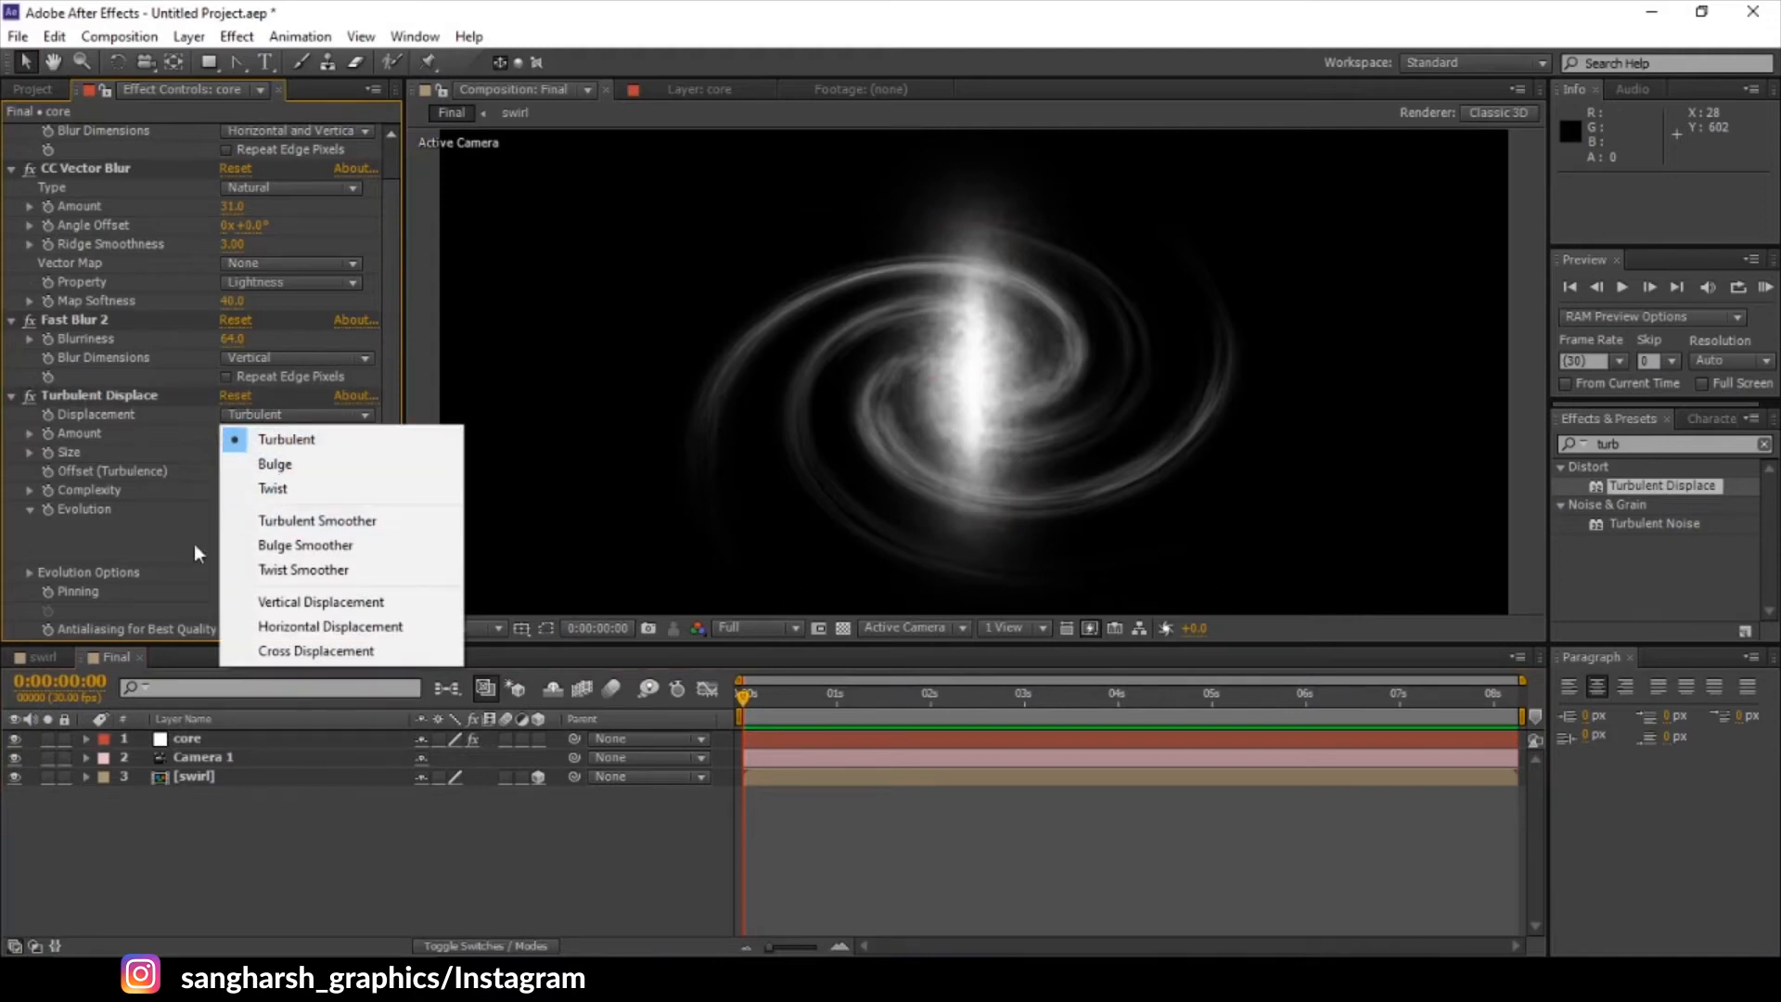
left_click(144, 562)
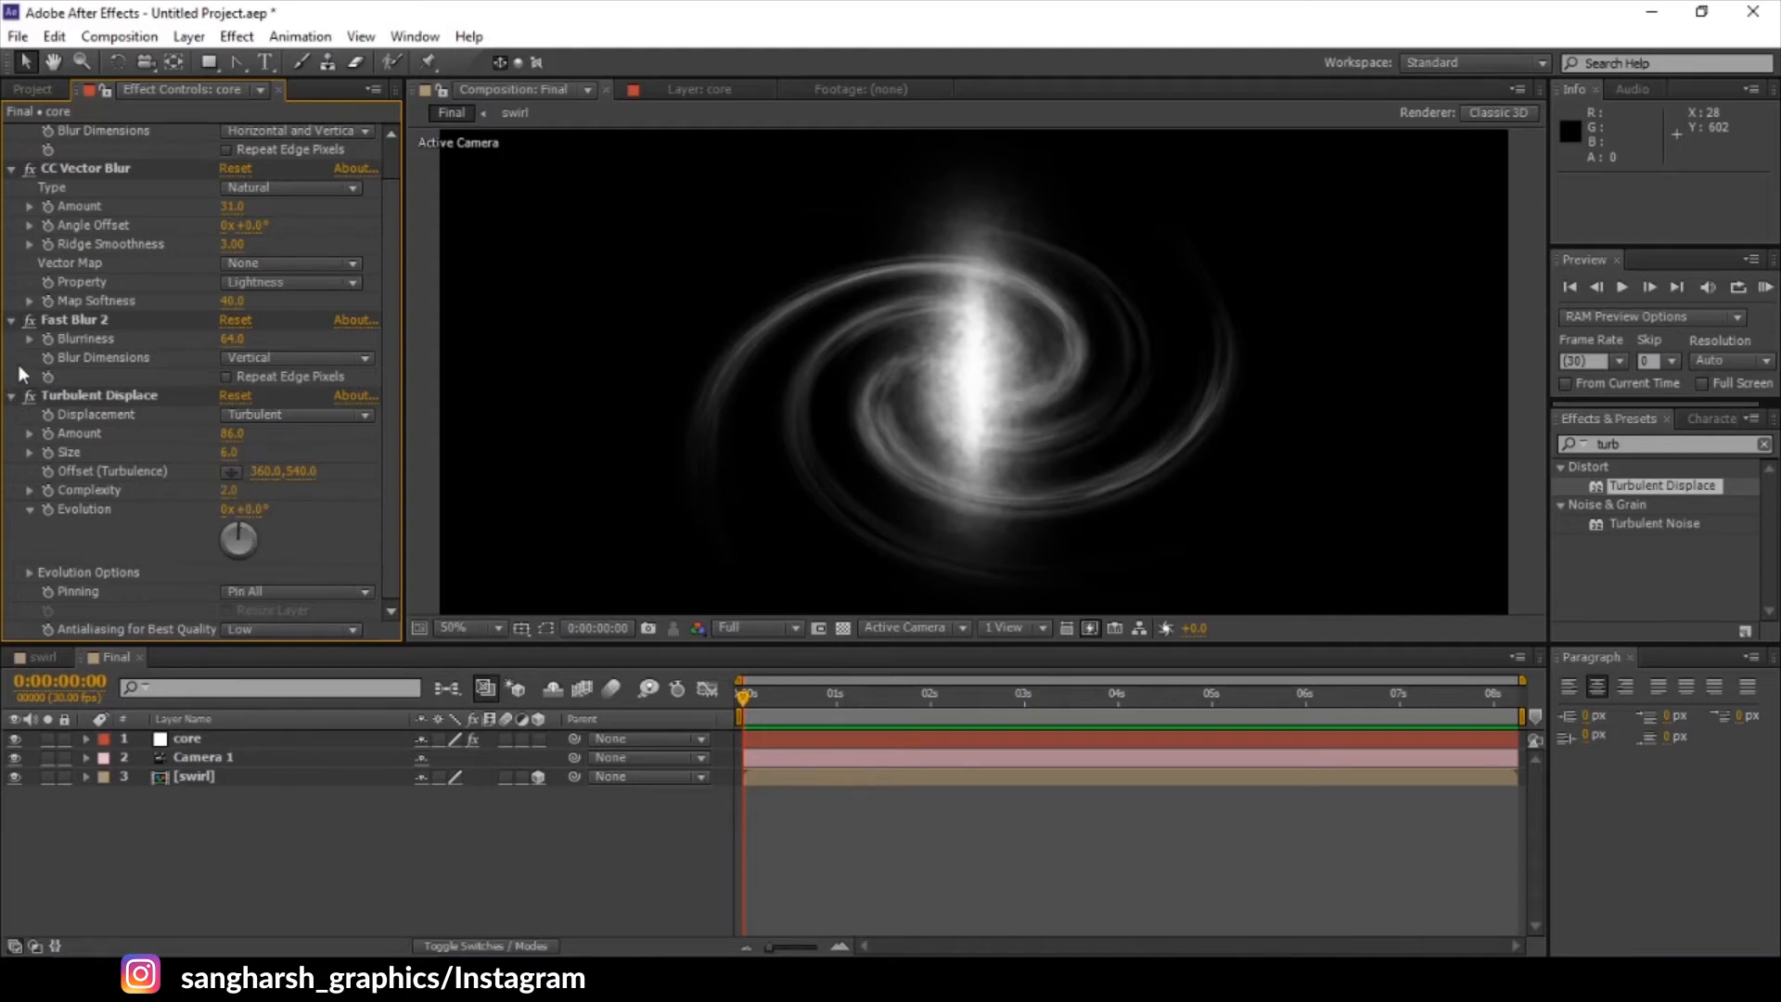
- Collapse the settings of all four effects on the core layer
left_click(14, 399)
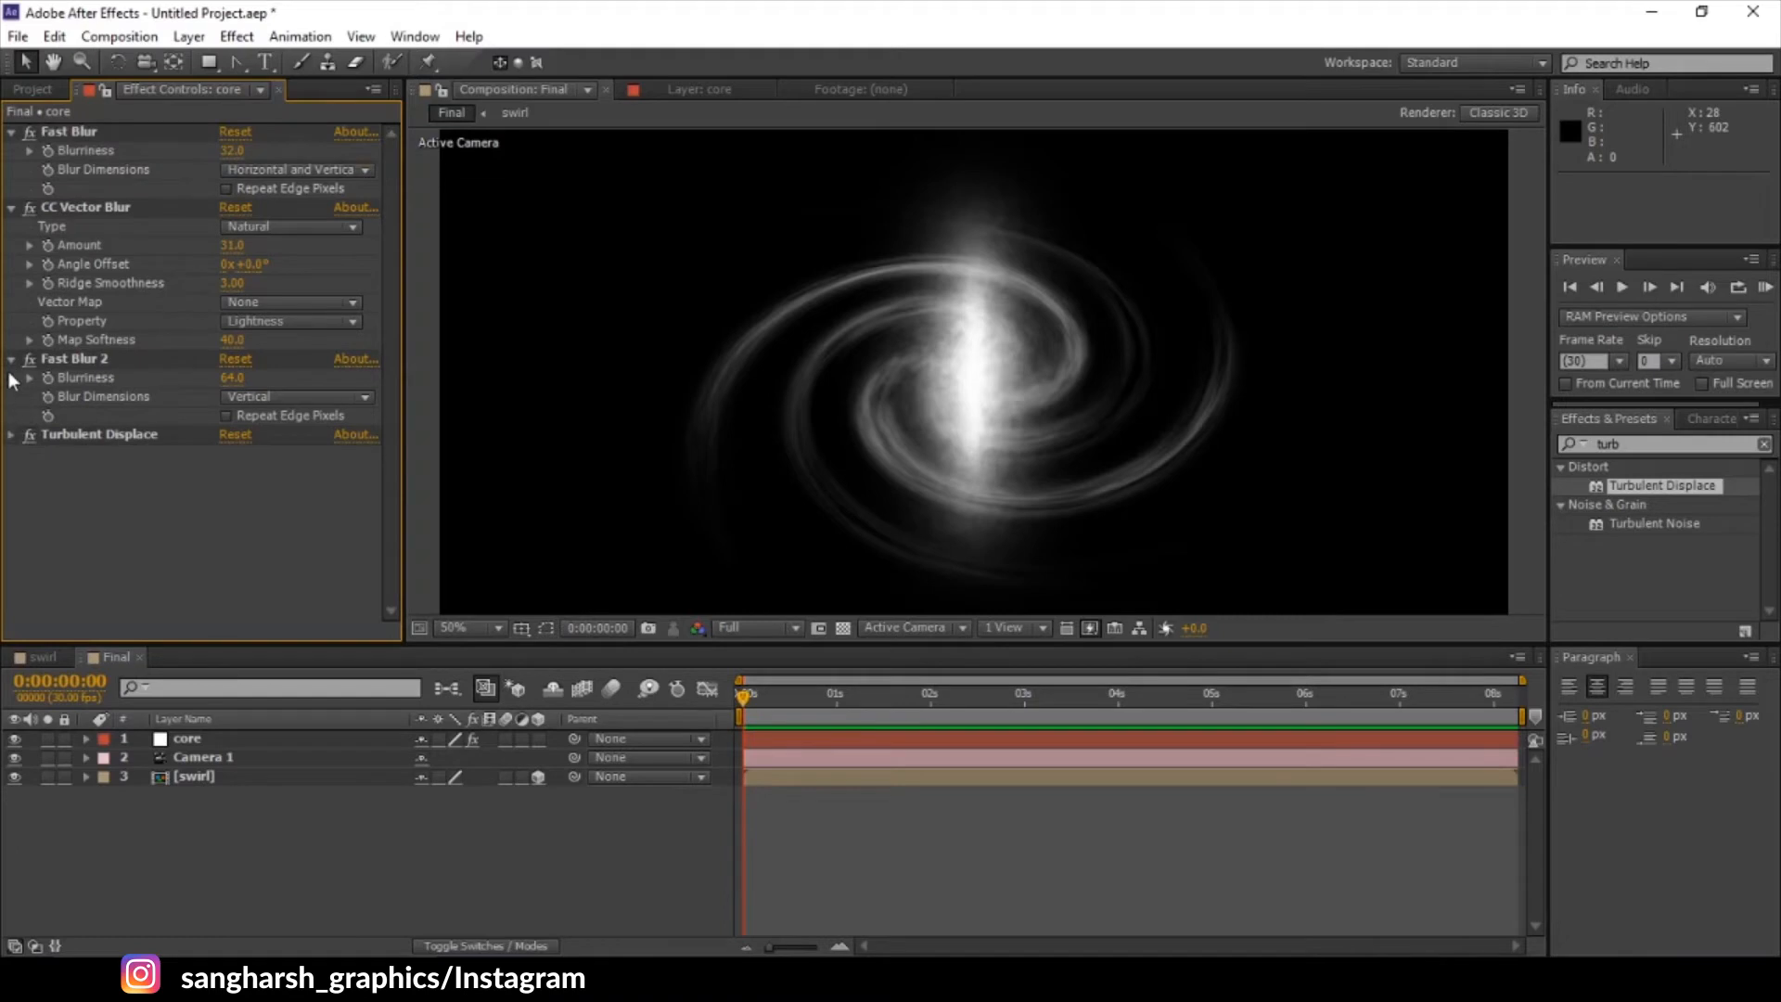
left_click(11, 132)
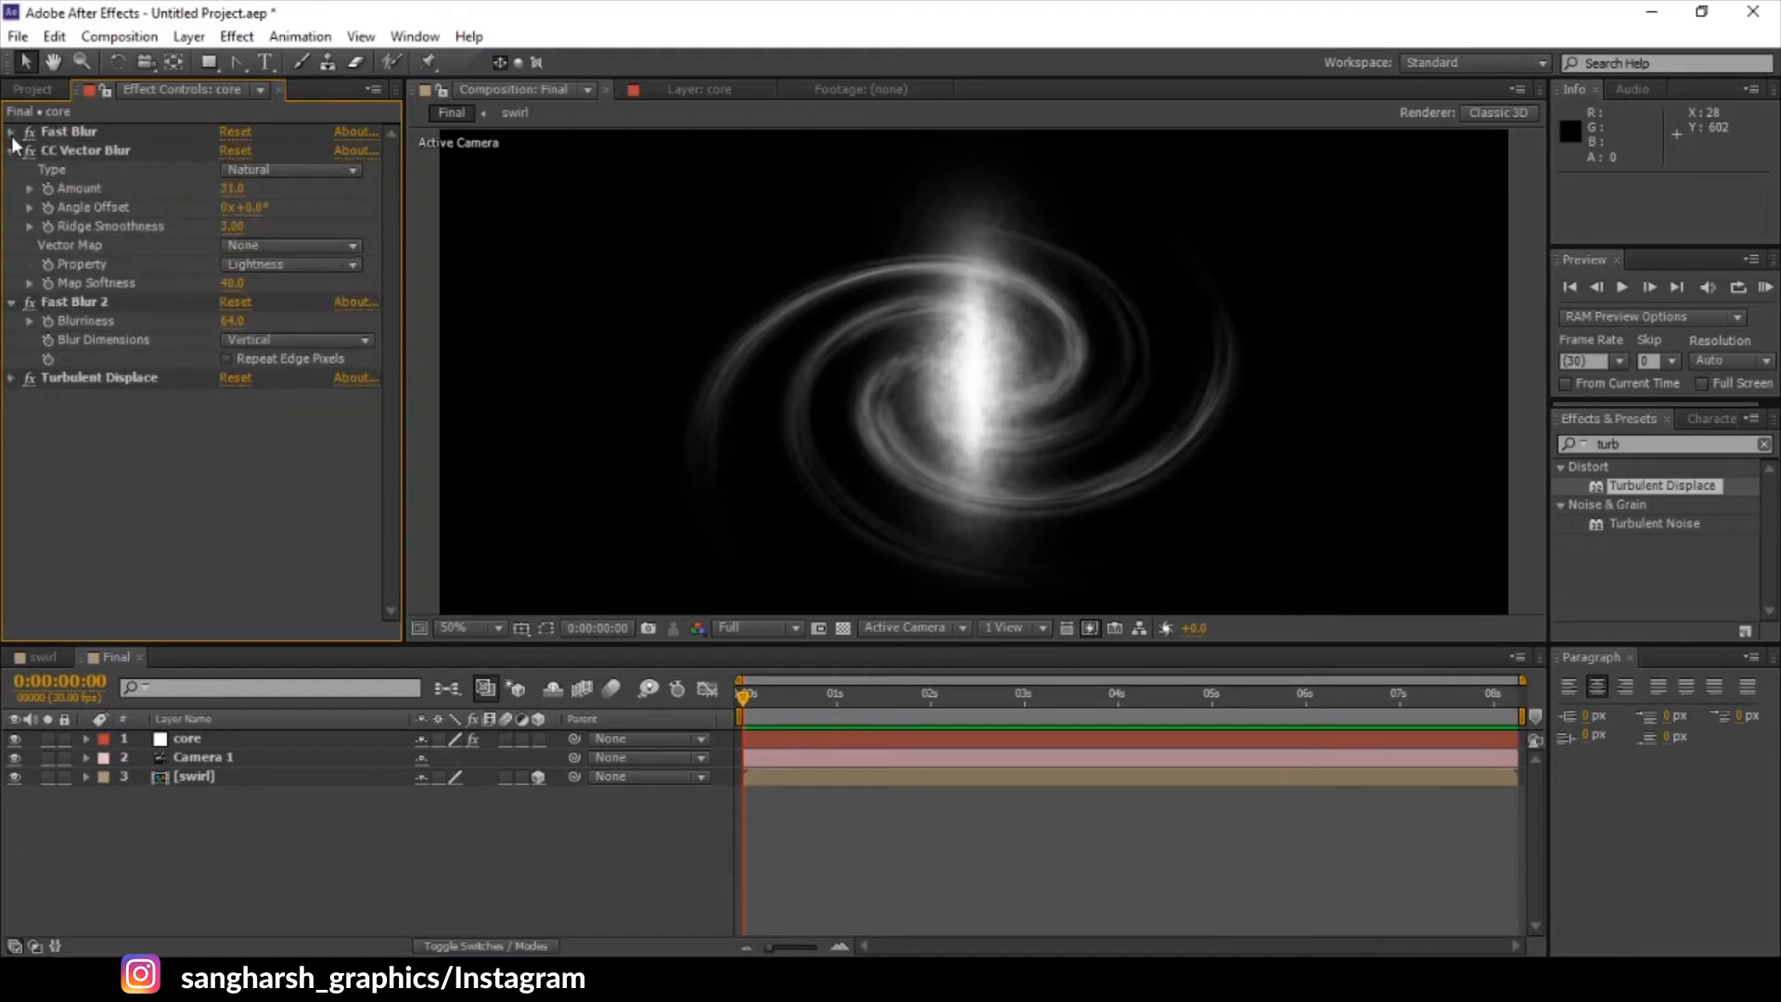
left_click(12, 152)
left_click(12, 169)
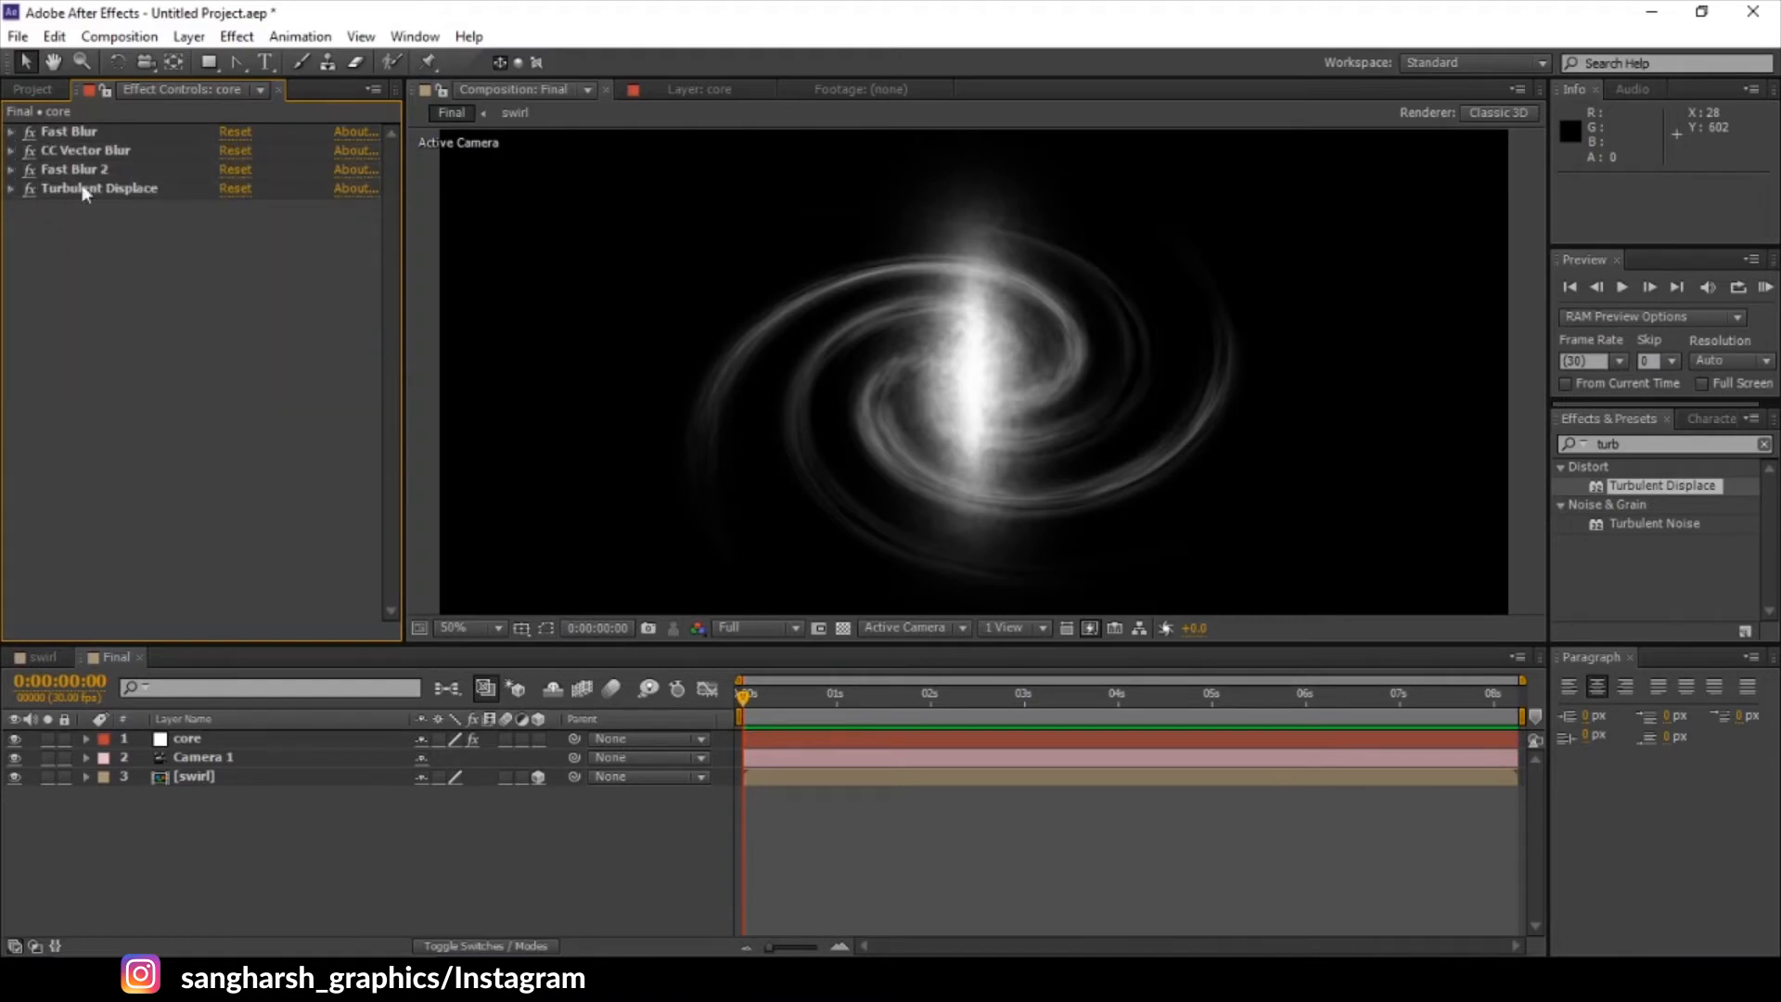
- Move the core layer directly below Camera 1 in the layer stack and make it a 3D layer
left_click(191, 720)
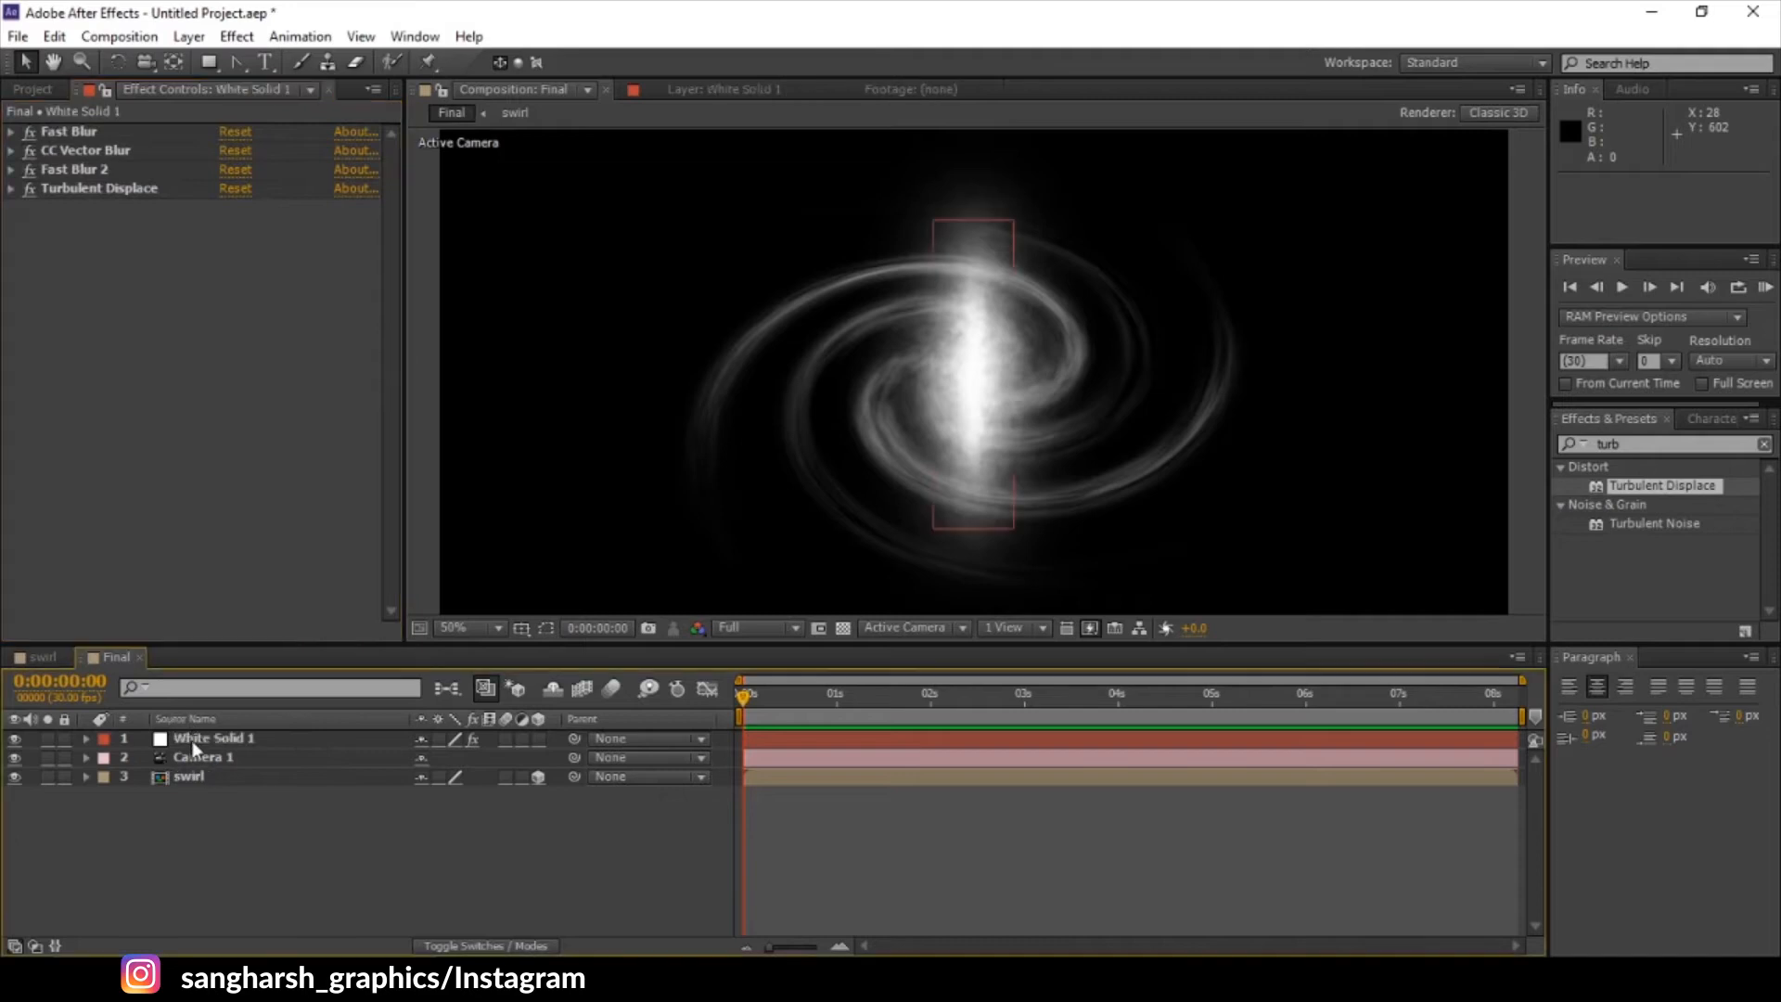
left_click(194, 738)
left_click(191, 720)
left_click_drag(196, 739, 200, 767)
left_click(538, 757)
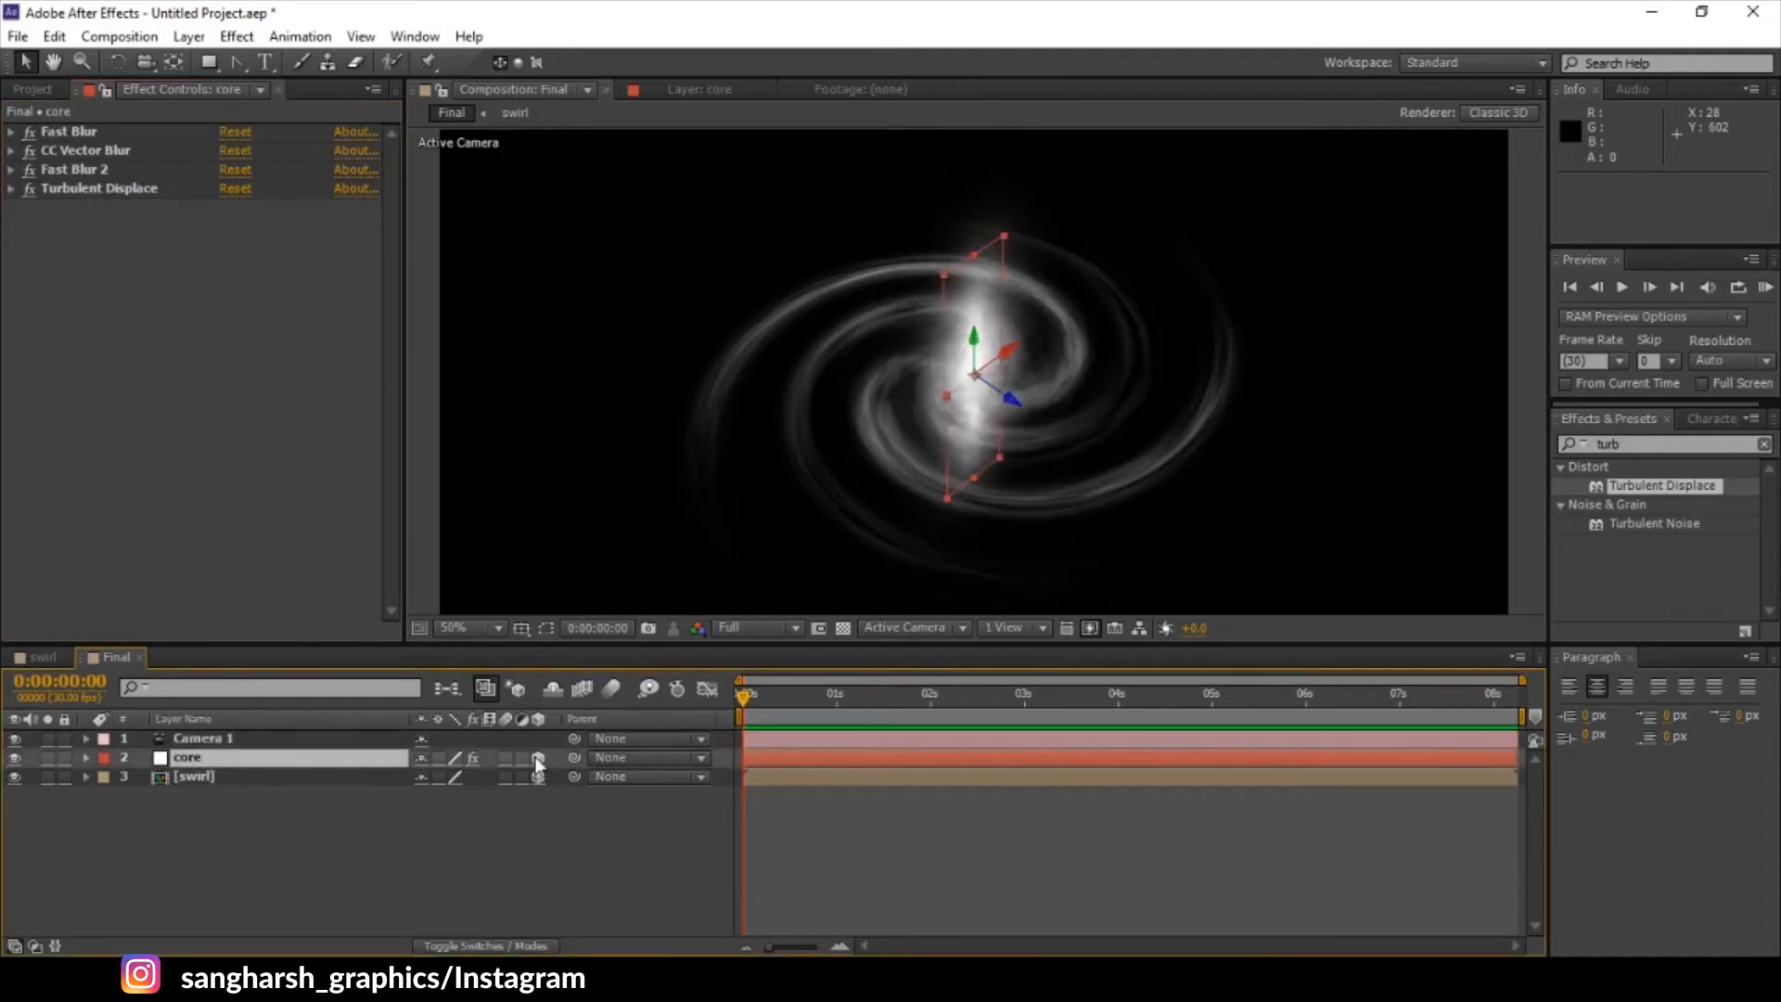
- Orbit the camera to view the galaxy edge-on and set the core's Turbulent Displace Amount to 50
key("c")
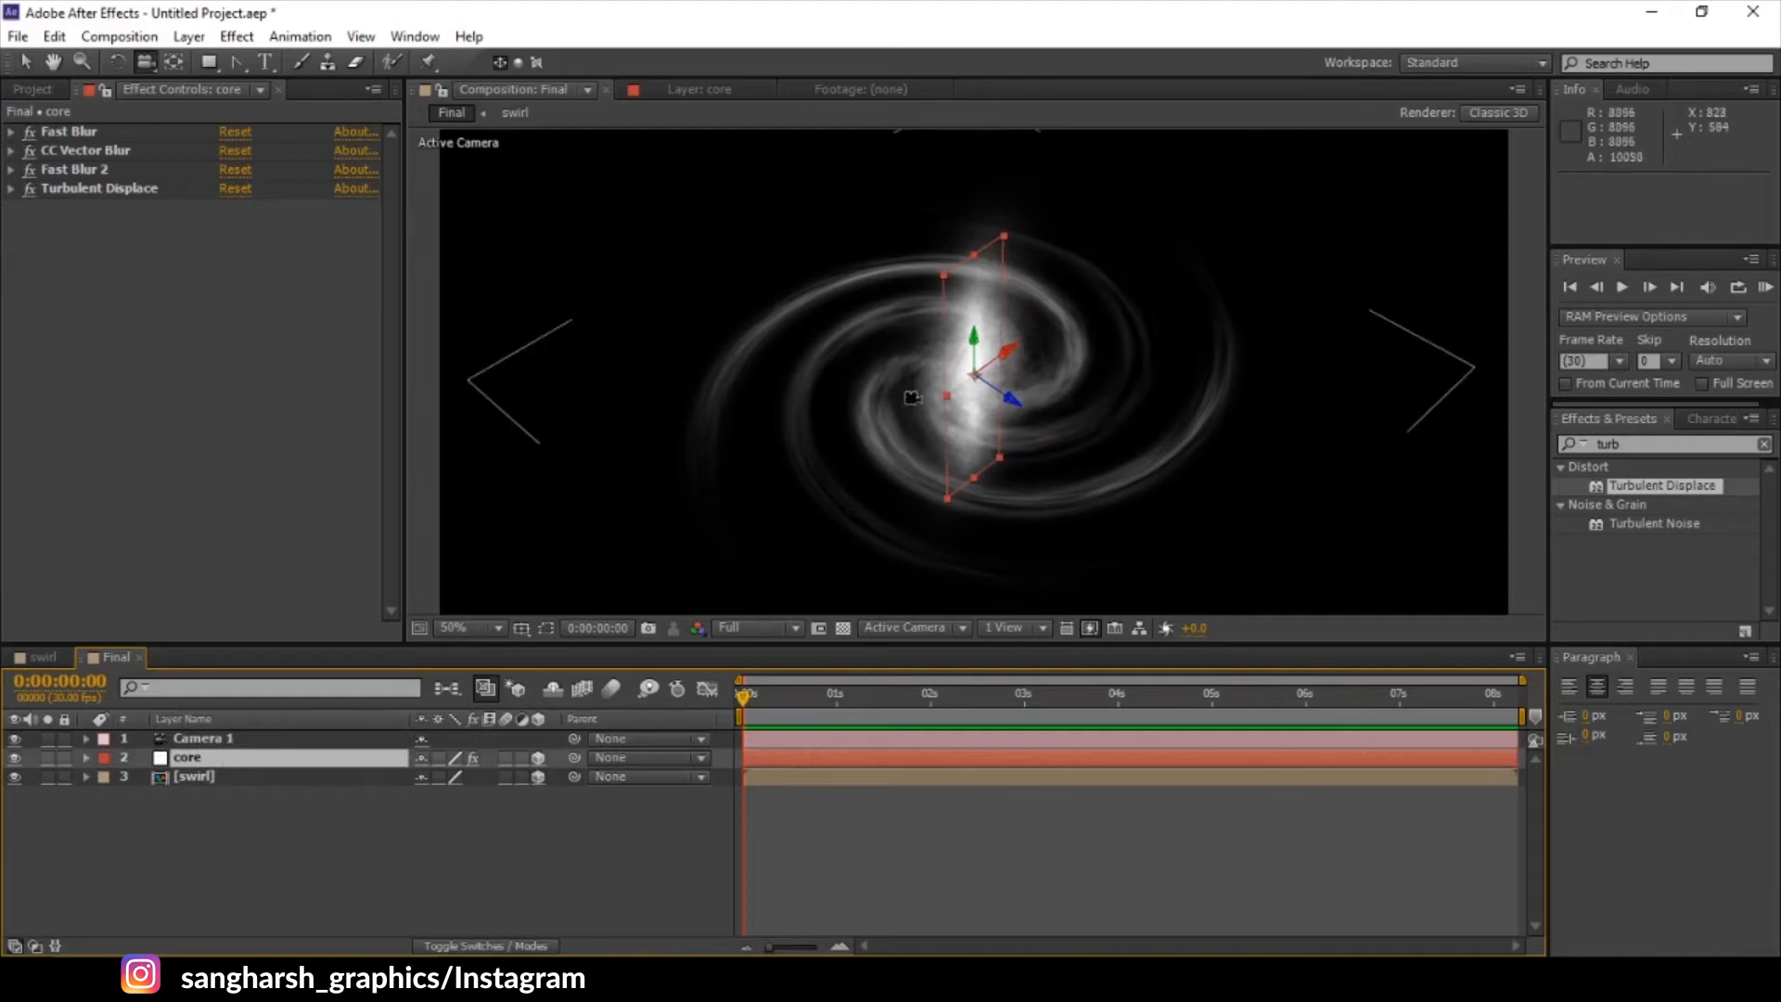
left_click_drag(864, 396, 931, 290)
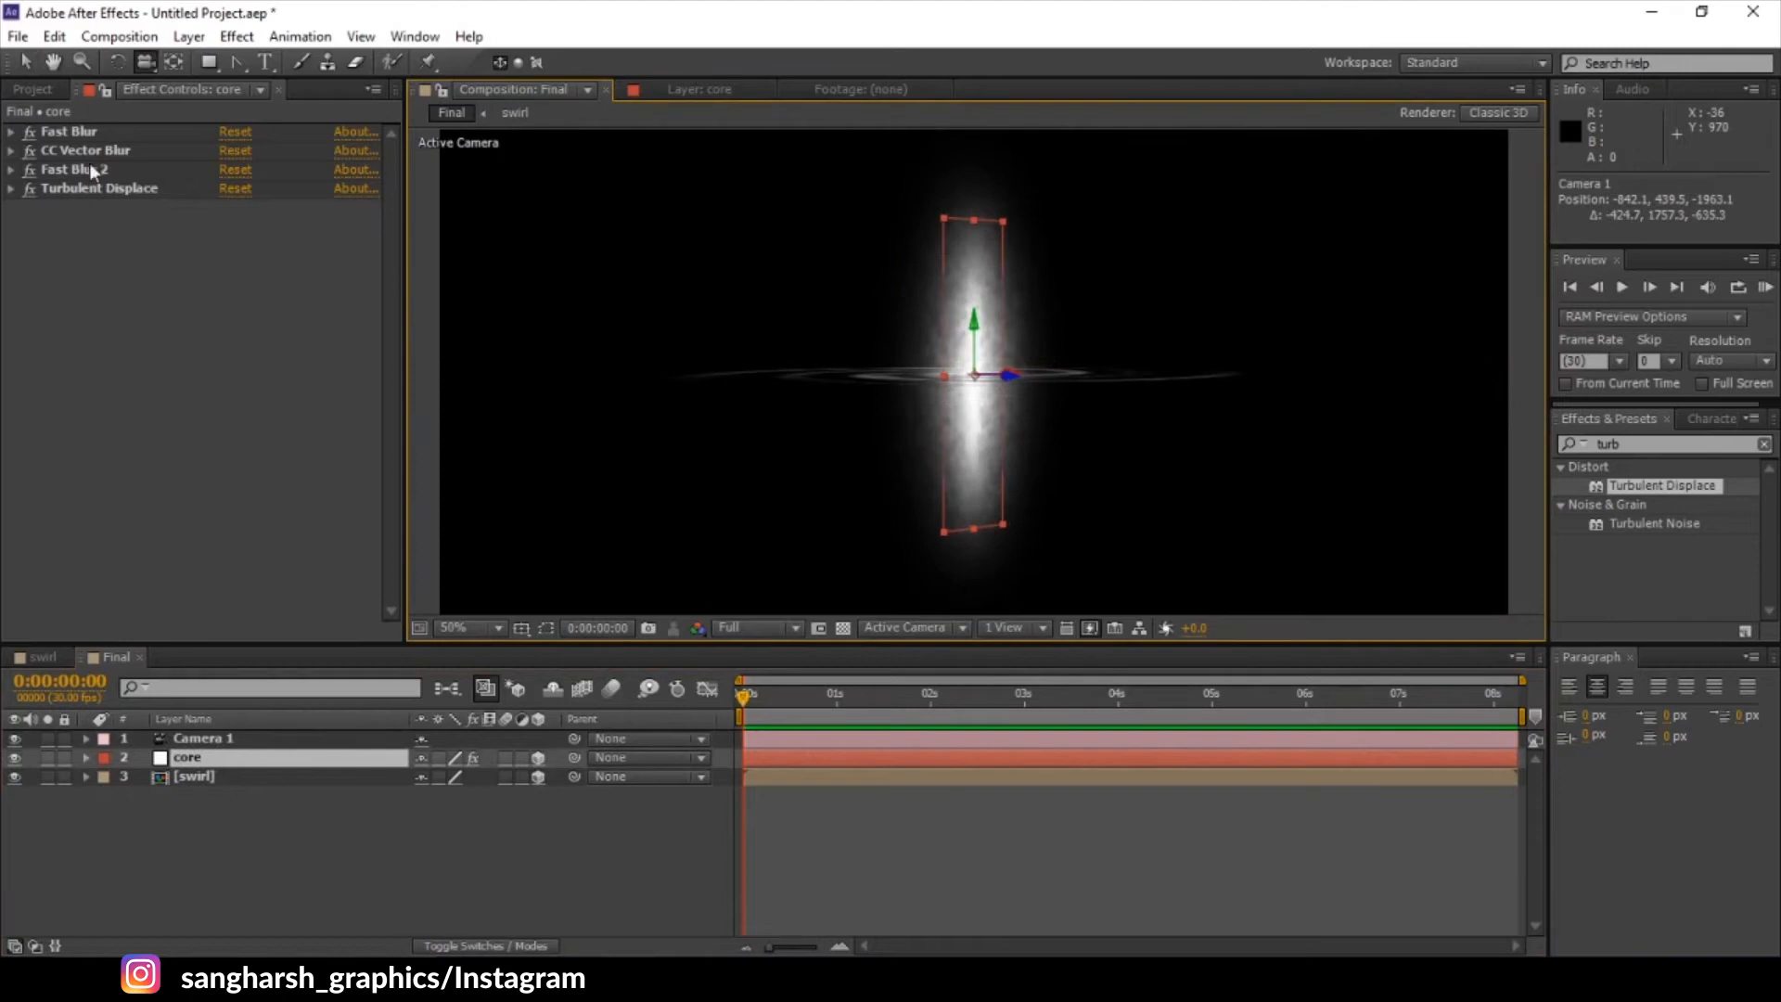
left_click(10, 189)
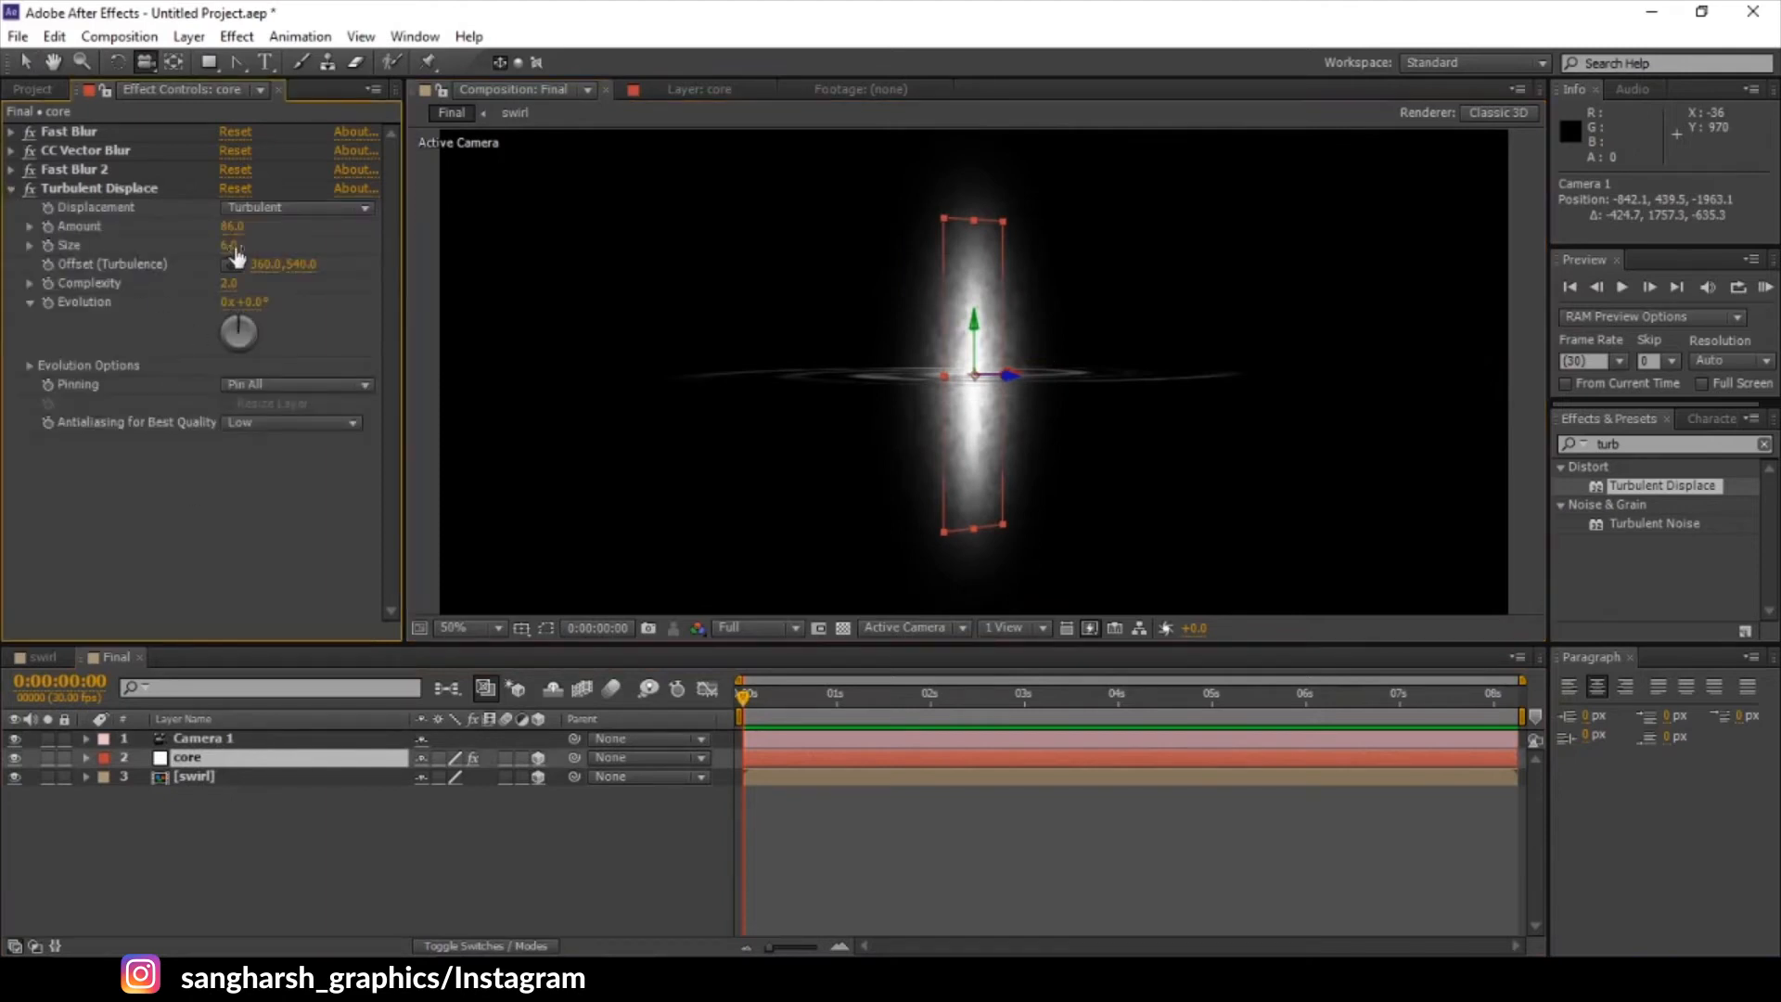
left_click(231, 228)
type("50")
key("Return")
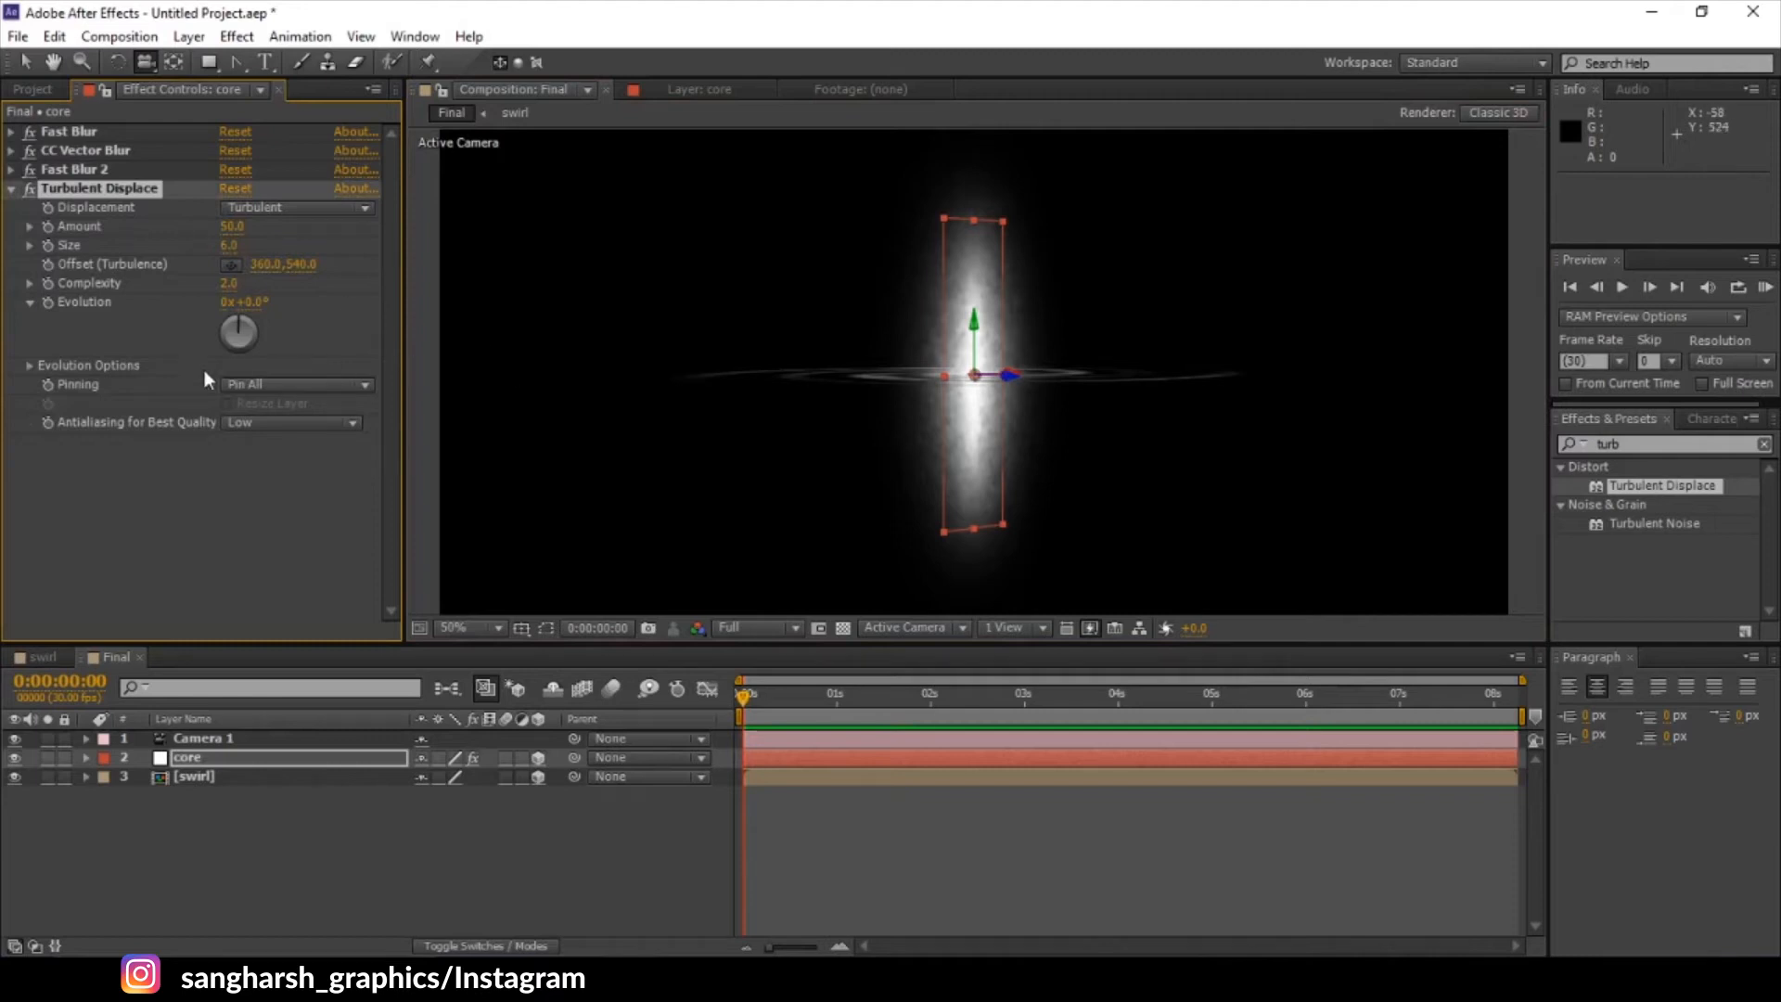
- Set the core's Turbulent Displace Complexity to 1 and its Size to 10
left_click(228, 283)
type("1")
key("Return")
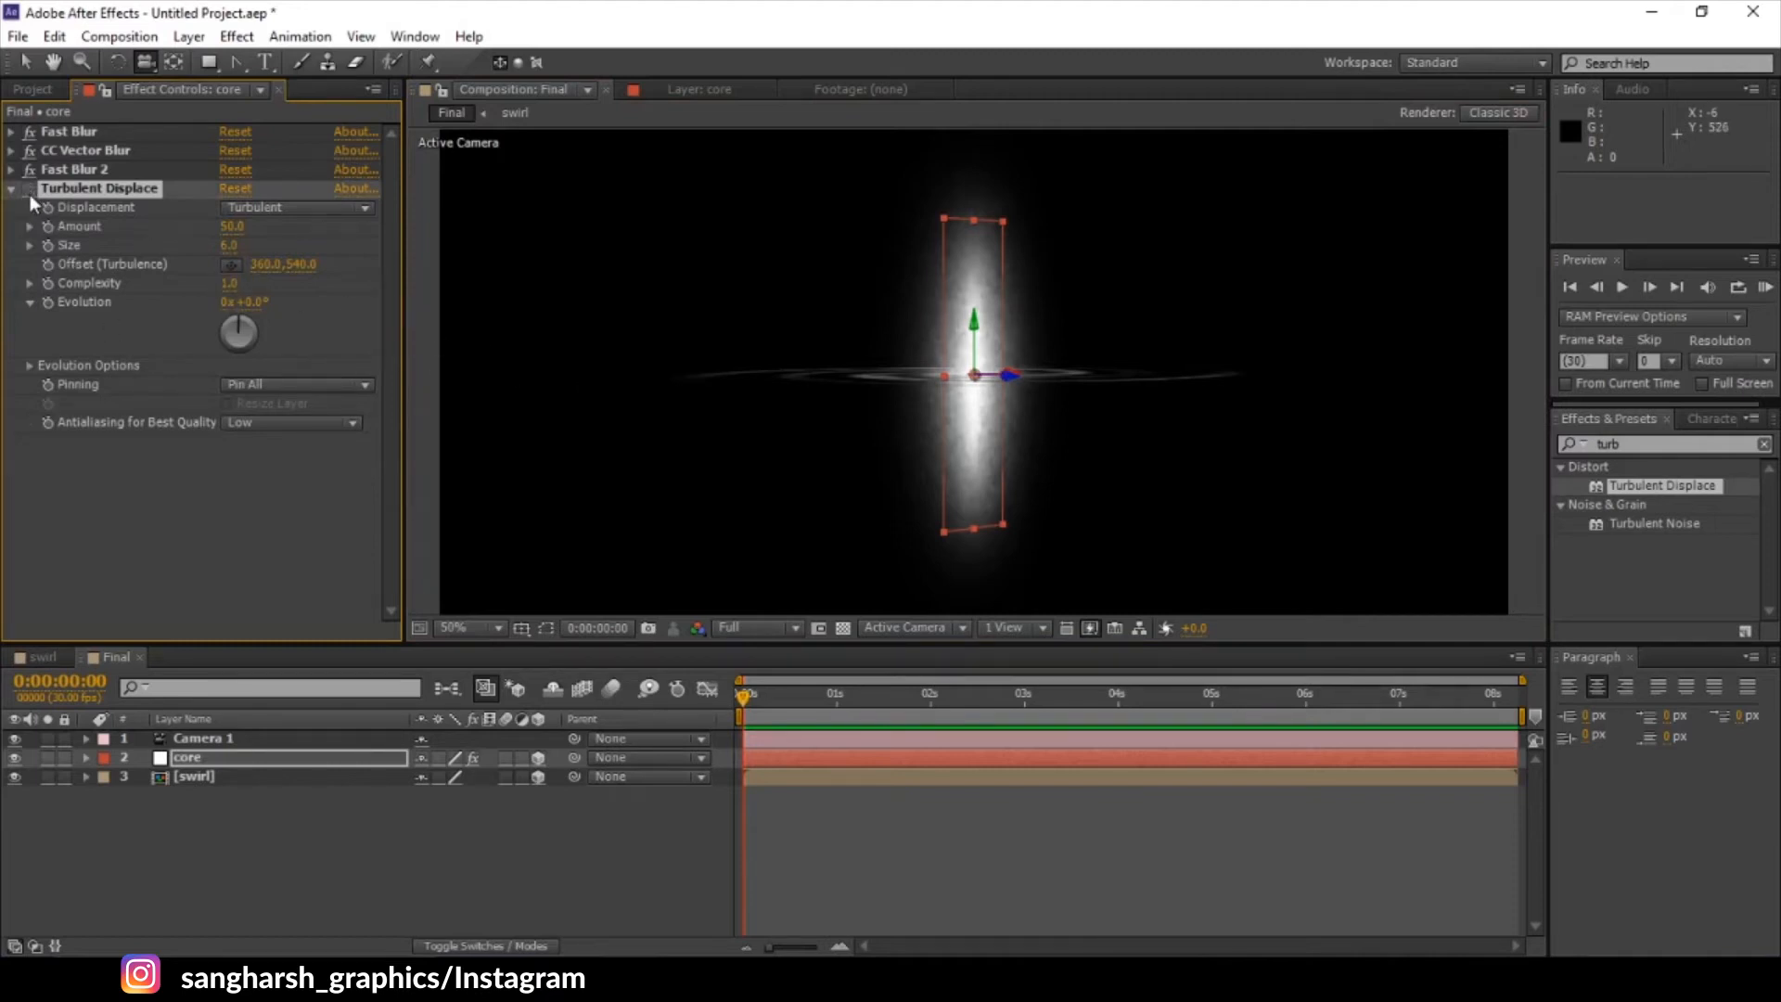
left_click(229, 246)
type("10")
key("Return")
- Reveal the core layer's rotation properties and add an expression to its Y Rotation
key("c")
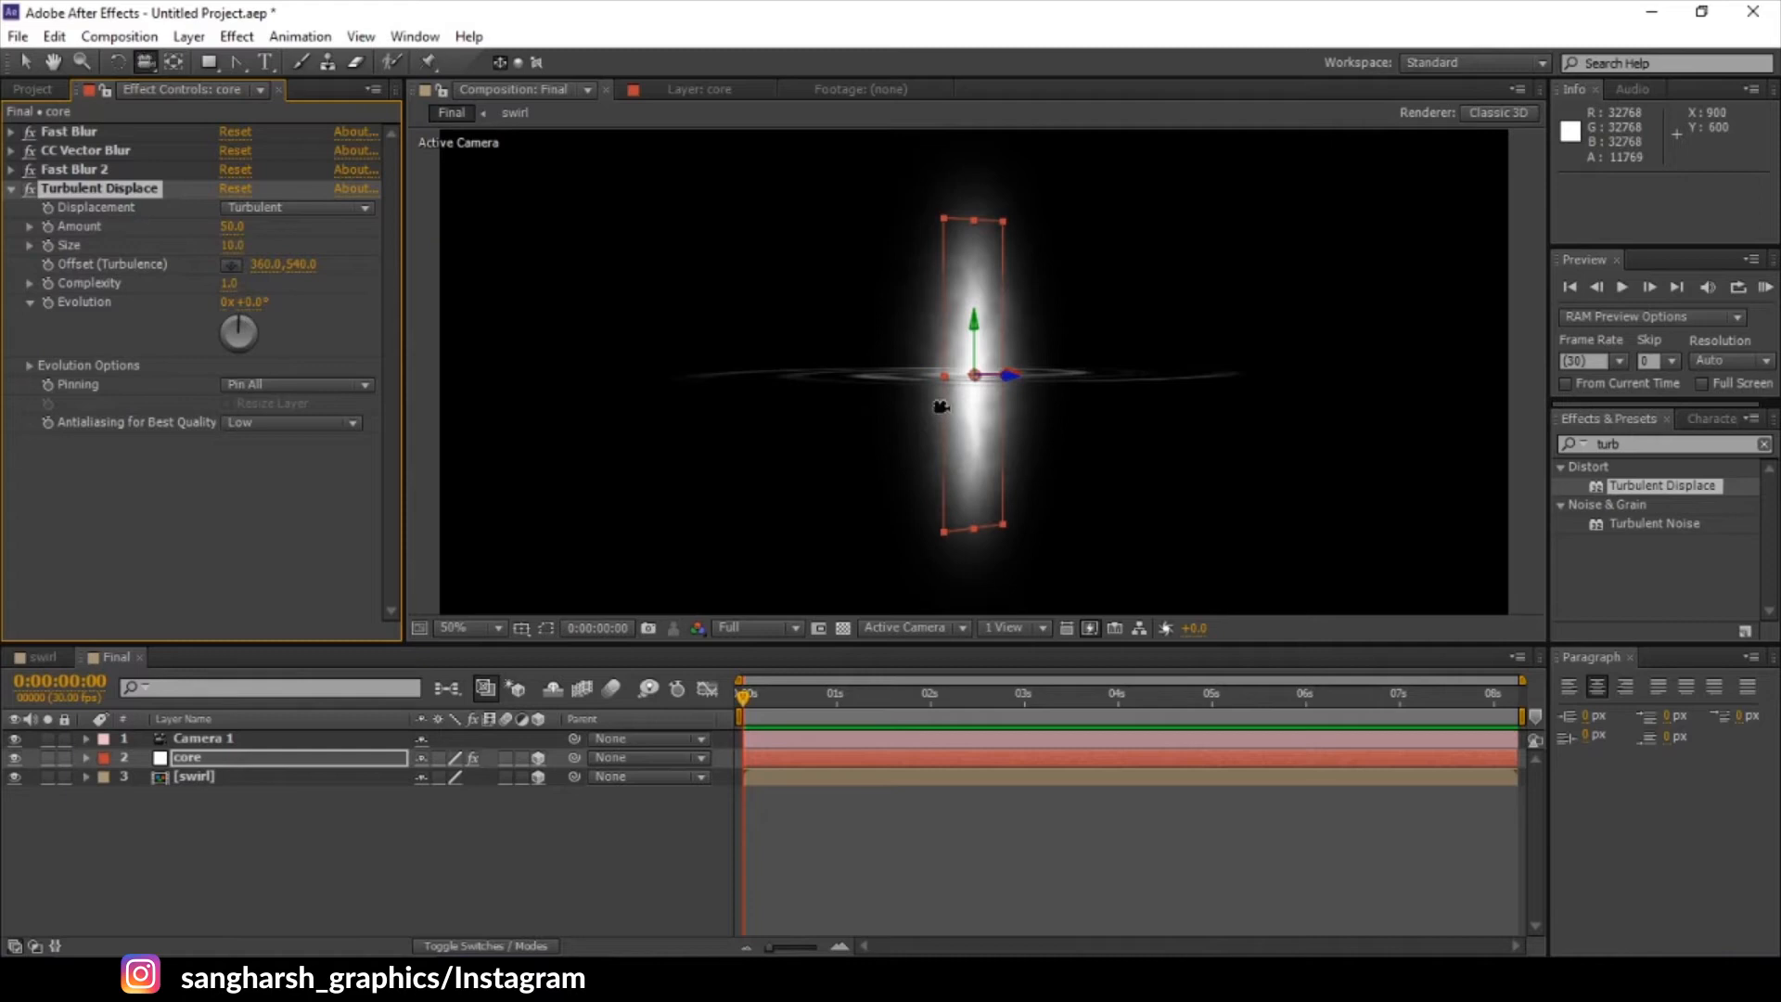
left_click_drag(942, 400, 954, 442)
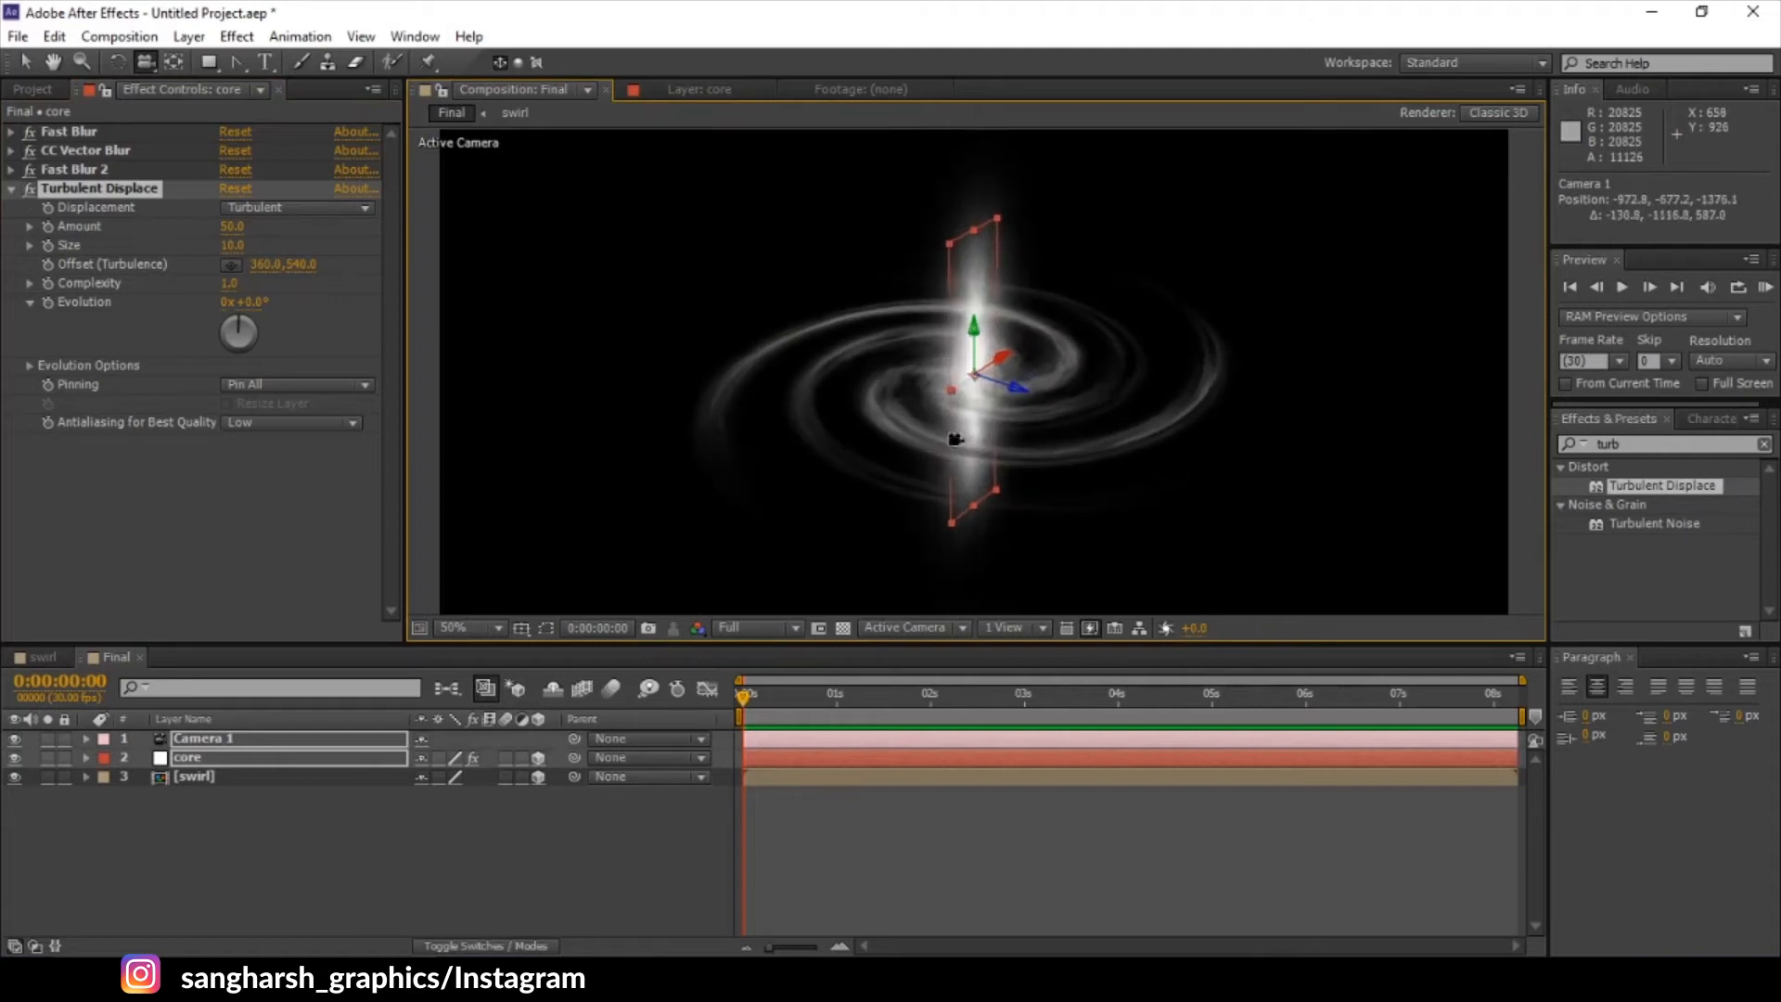
left_click(187, 757)
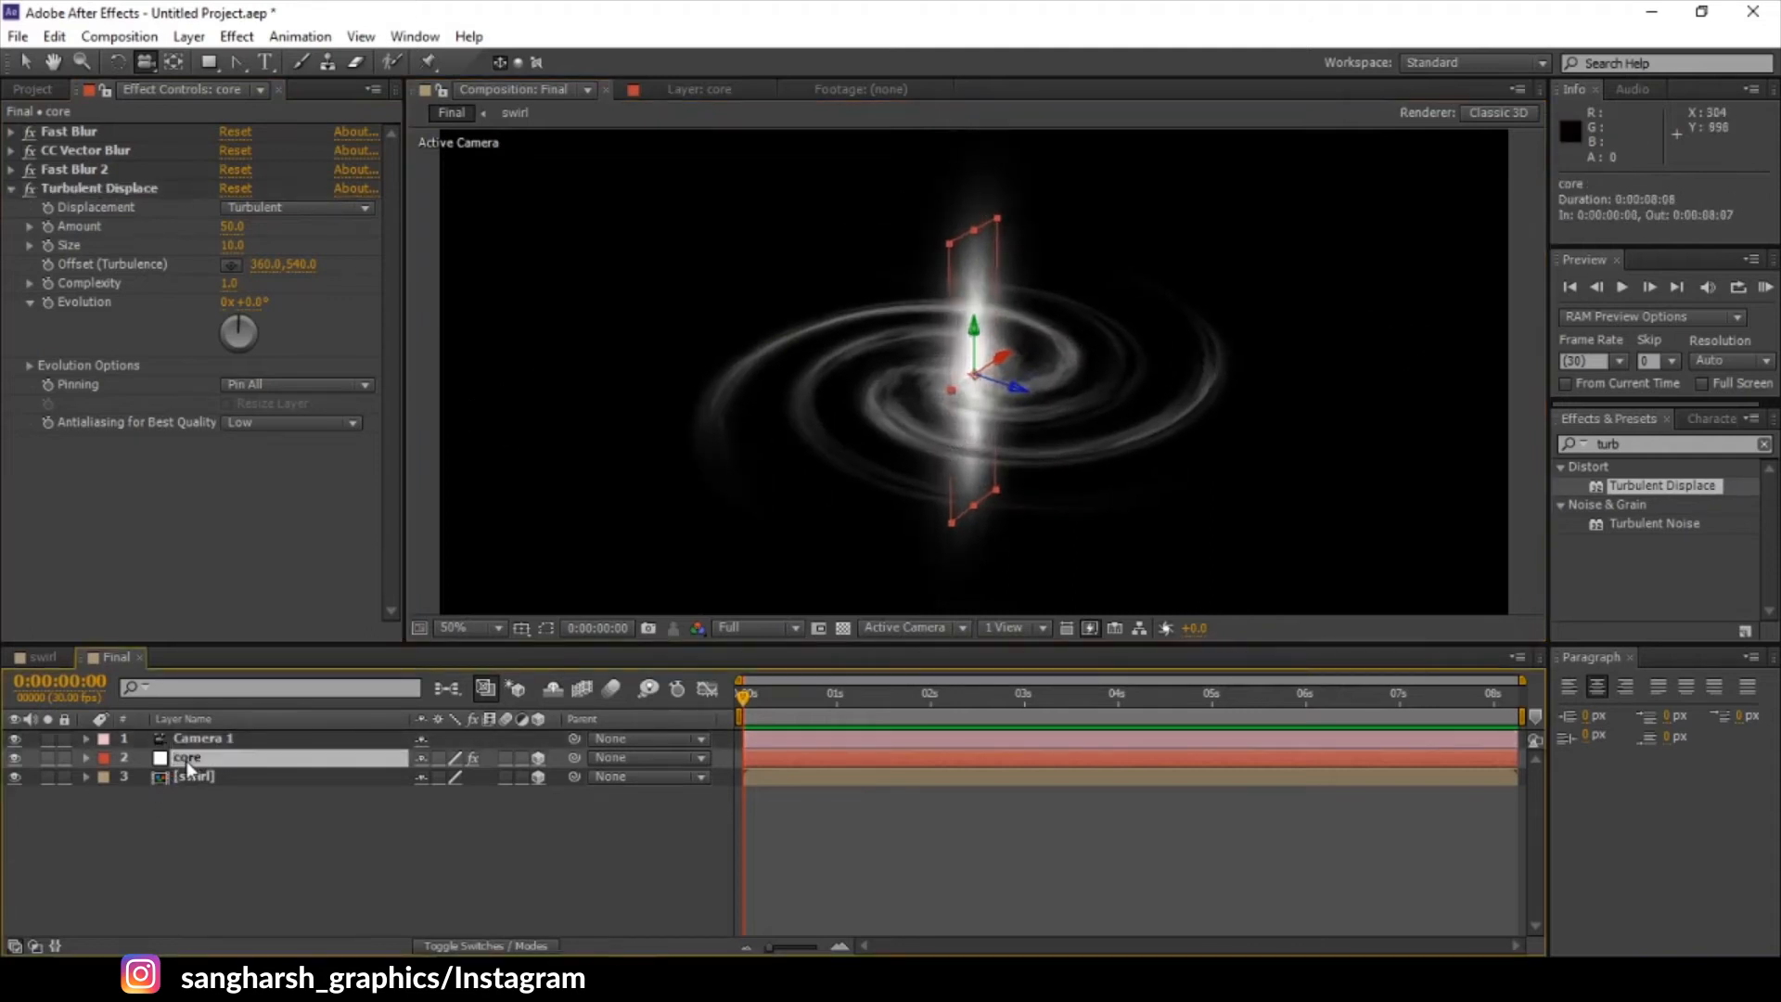
key("r")
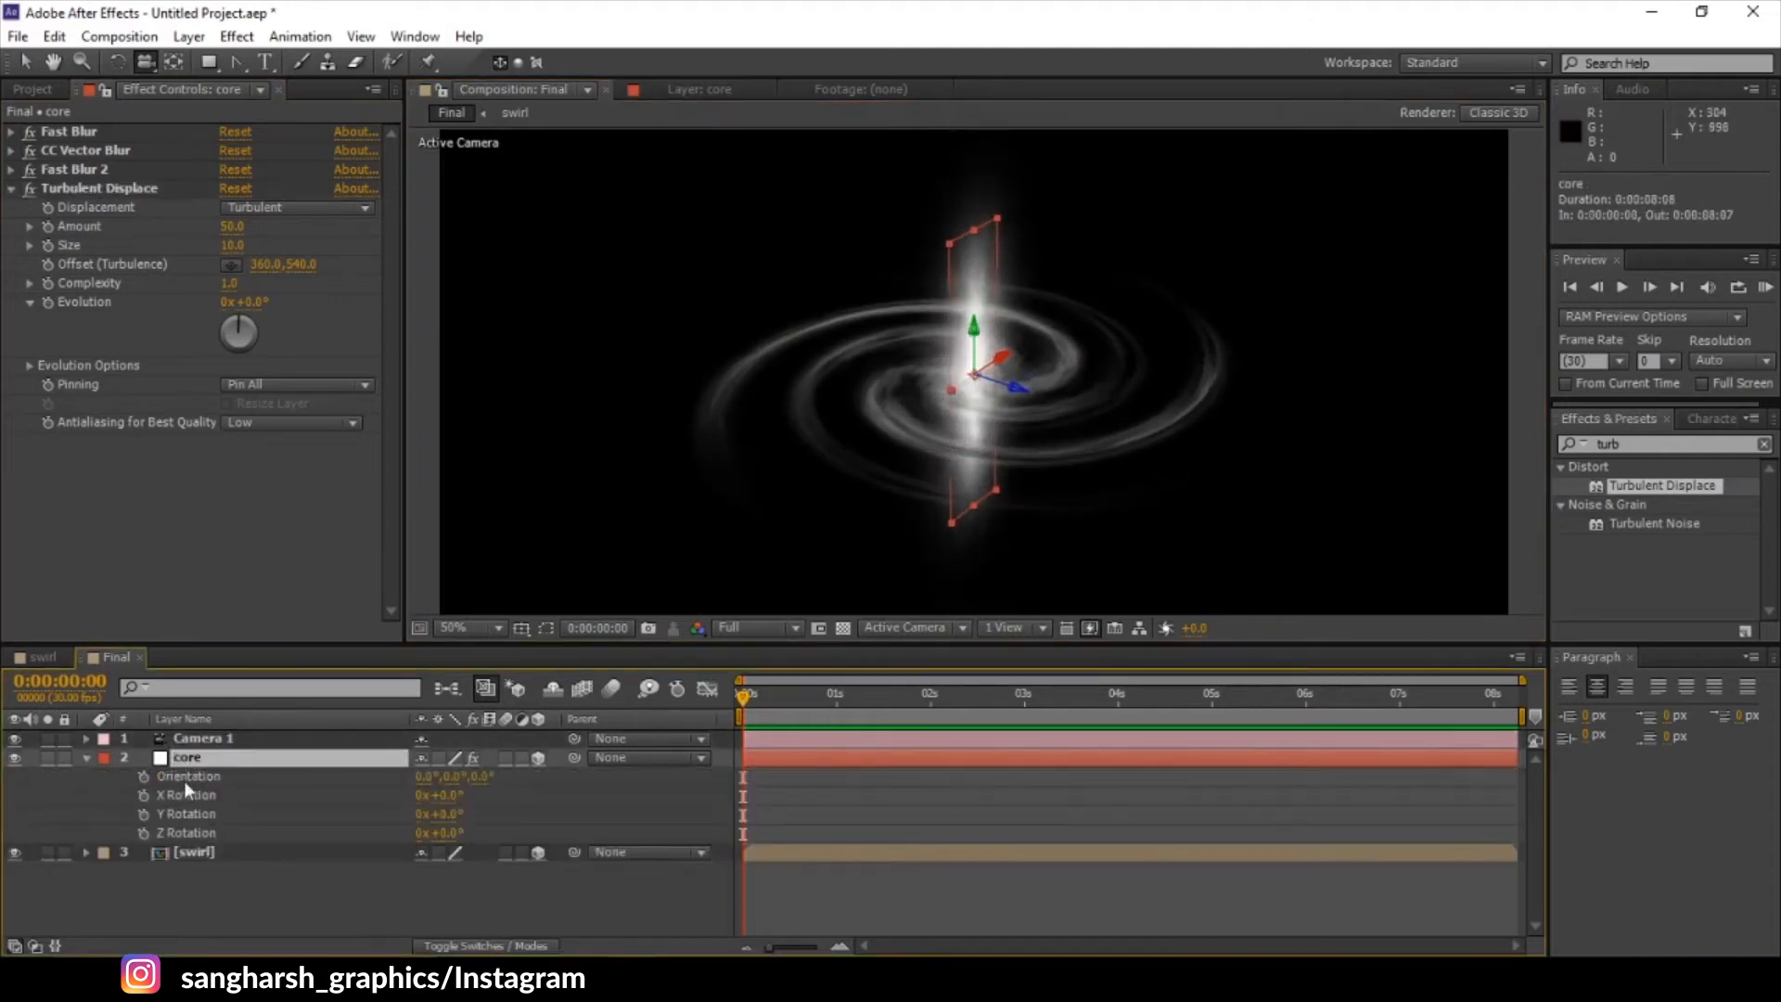
left_click(144, 815, "alt")
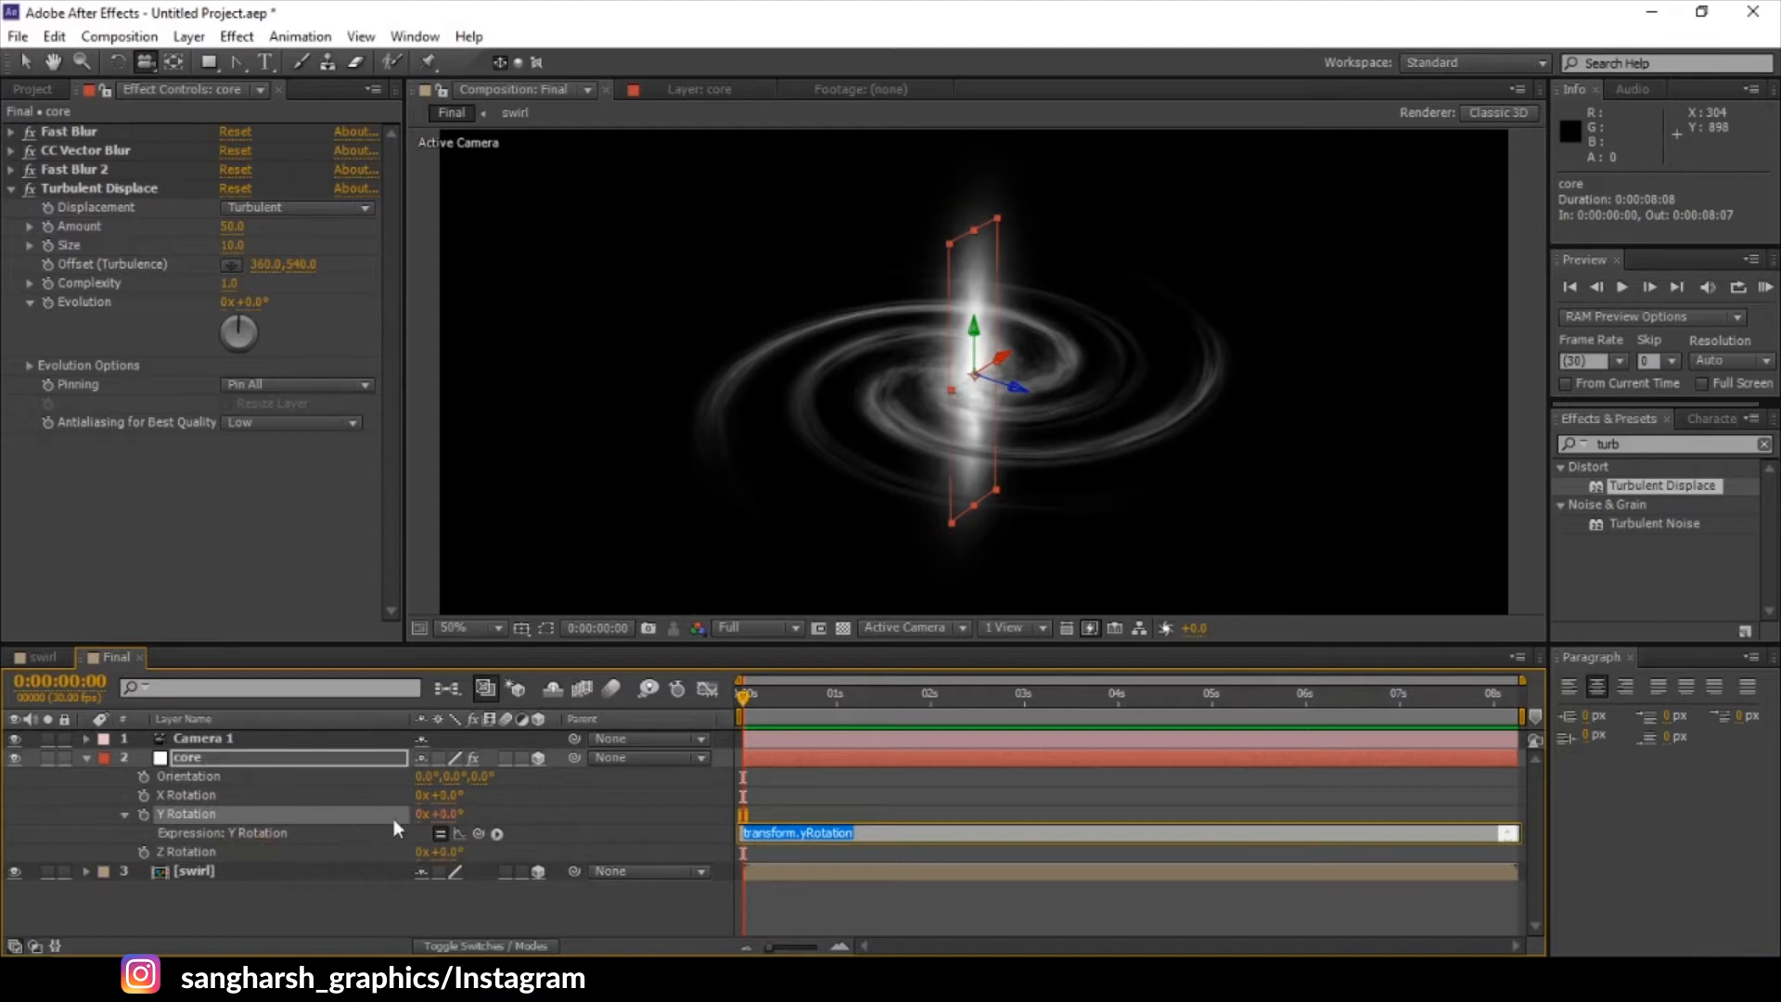
- Switch to Notepad, copy the full three-line camera expression ending in Math.atan2(y,x)*180/Math.PI+value, and return to After Effects
key("alt+Tab")
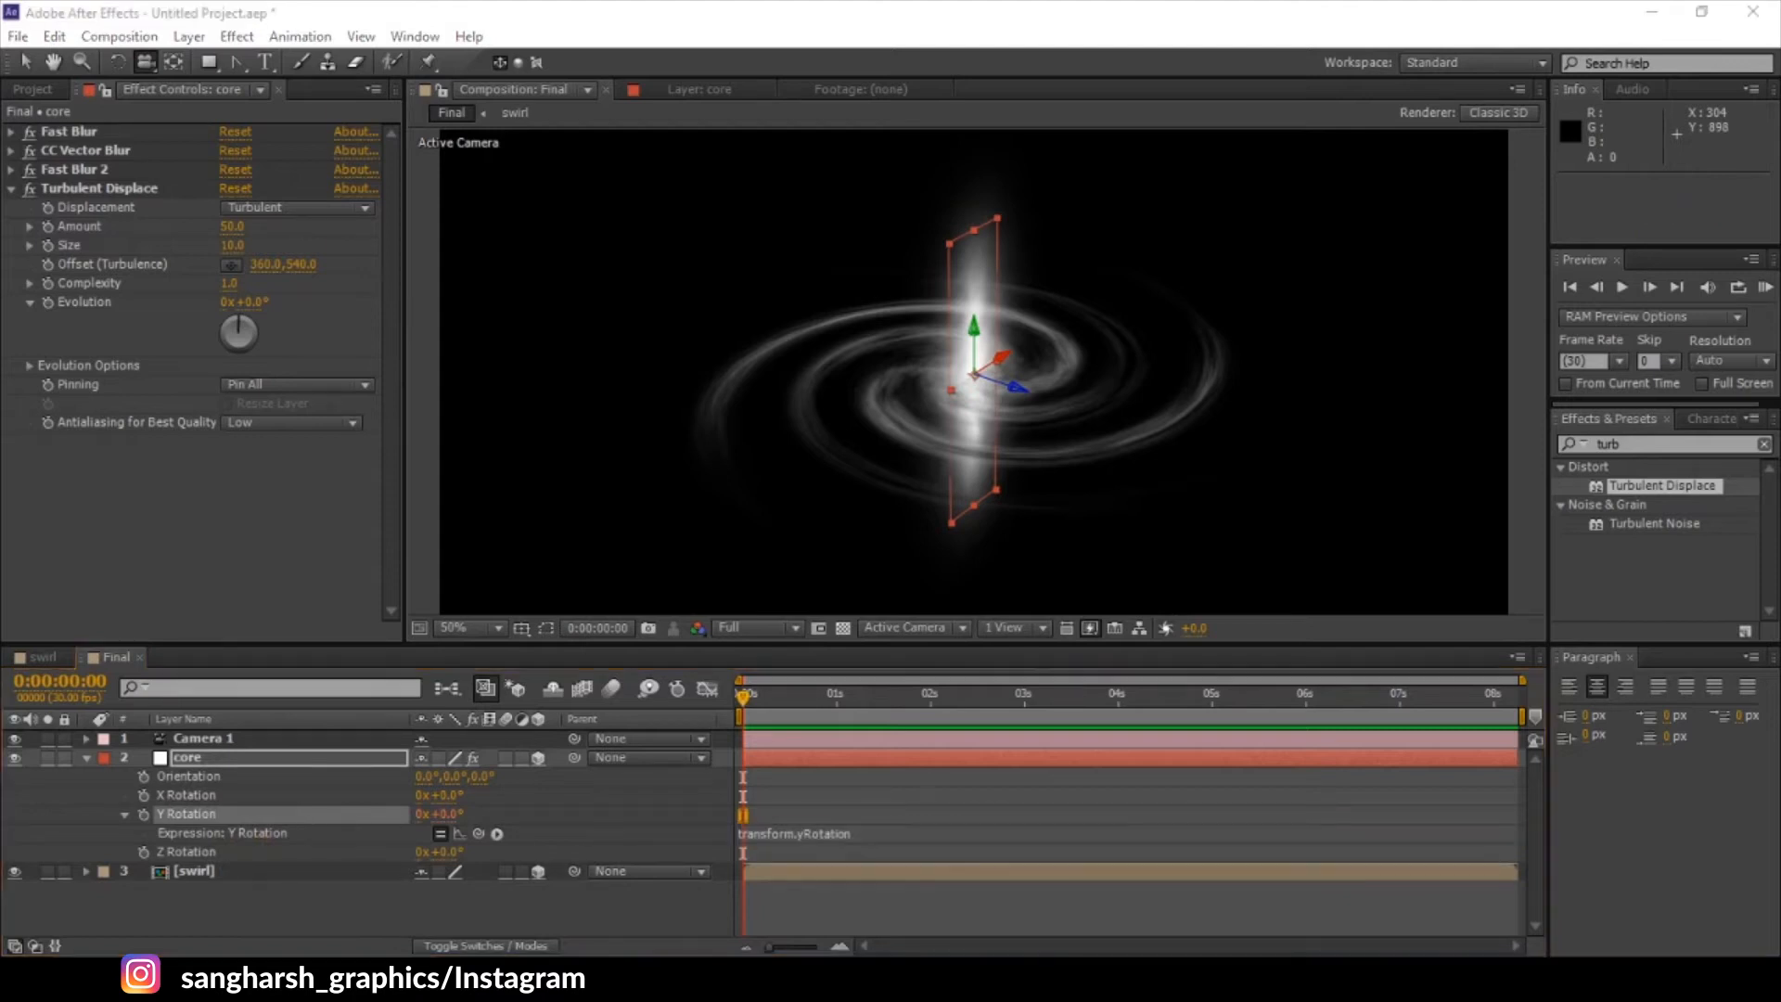
left_click(448, 256)
left_click_drag(542, 261, 87, 82)
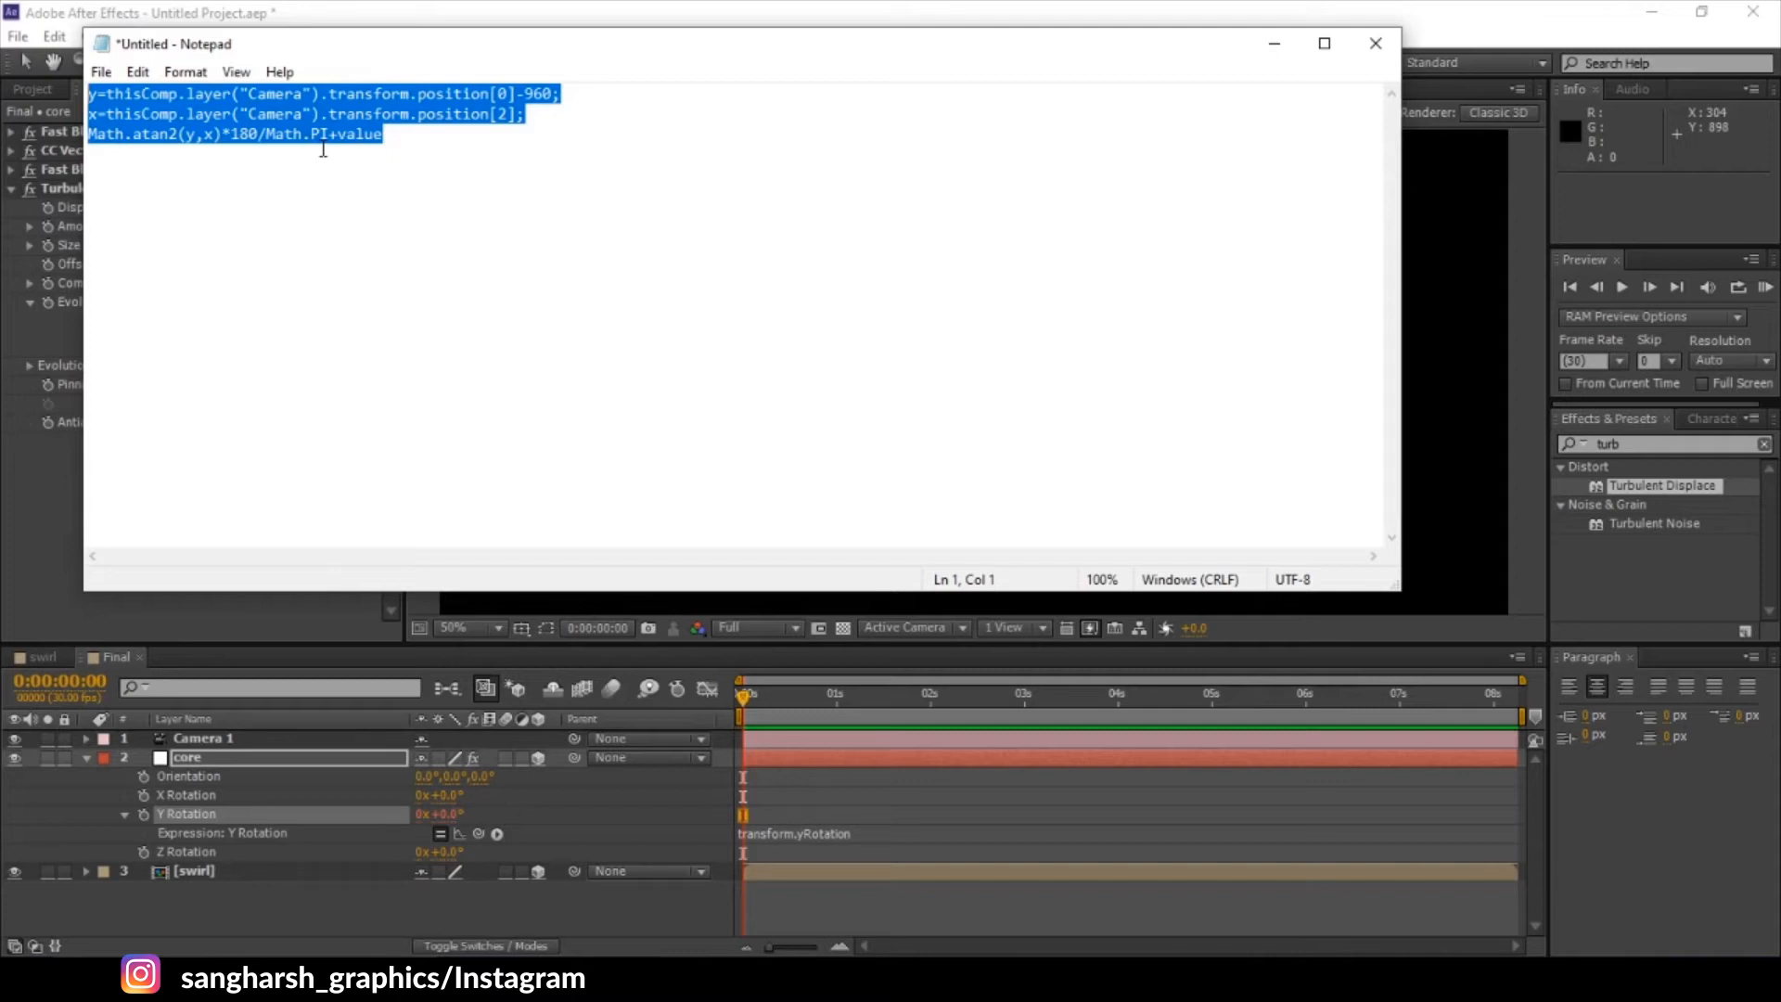
left_click(1274, 43)
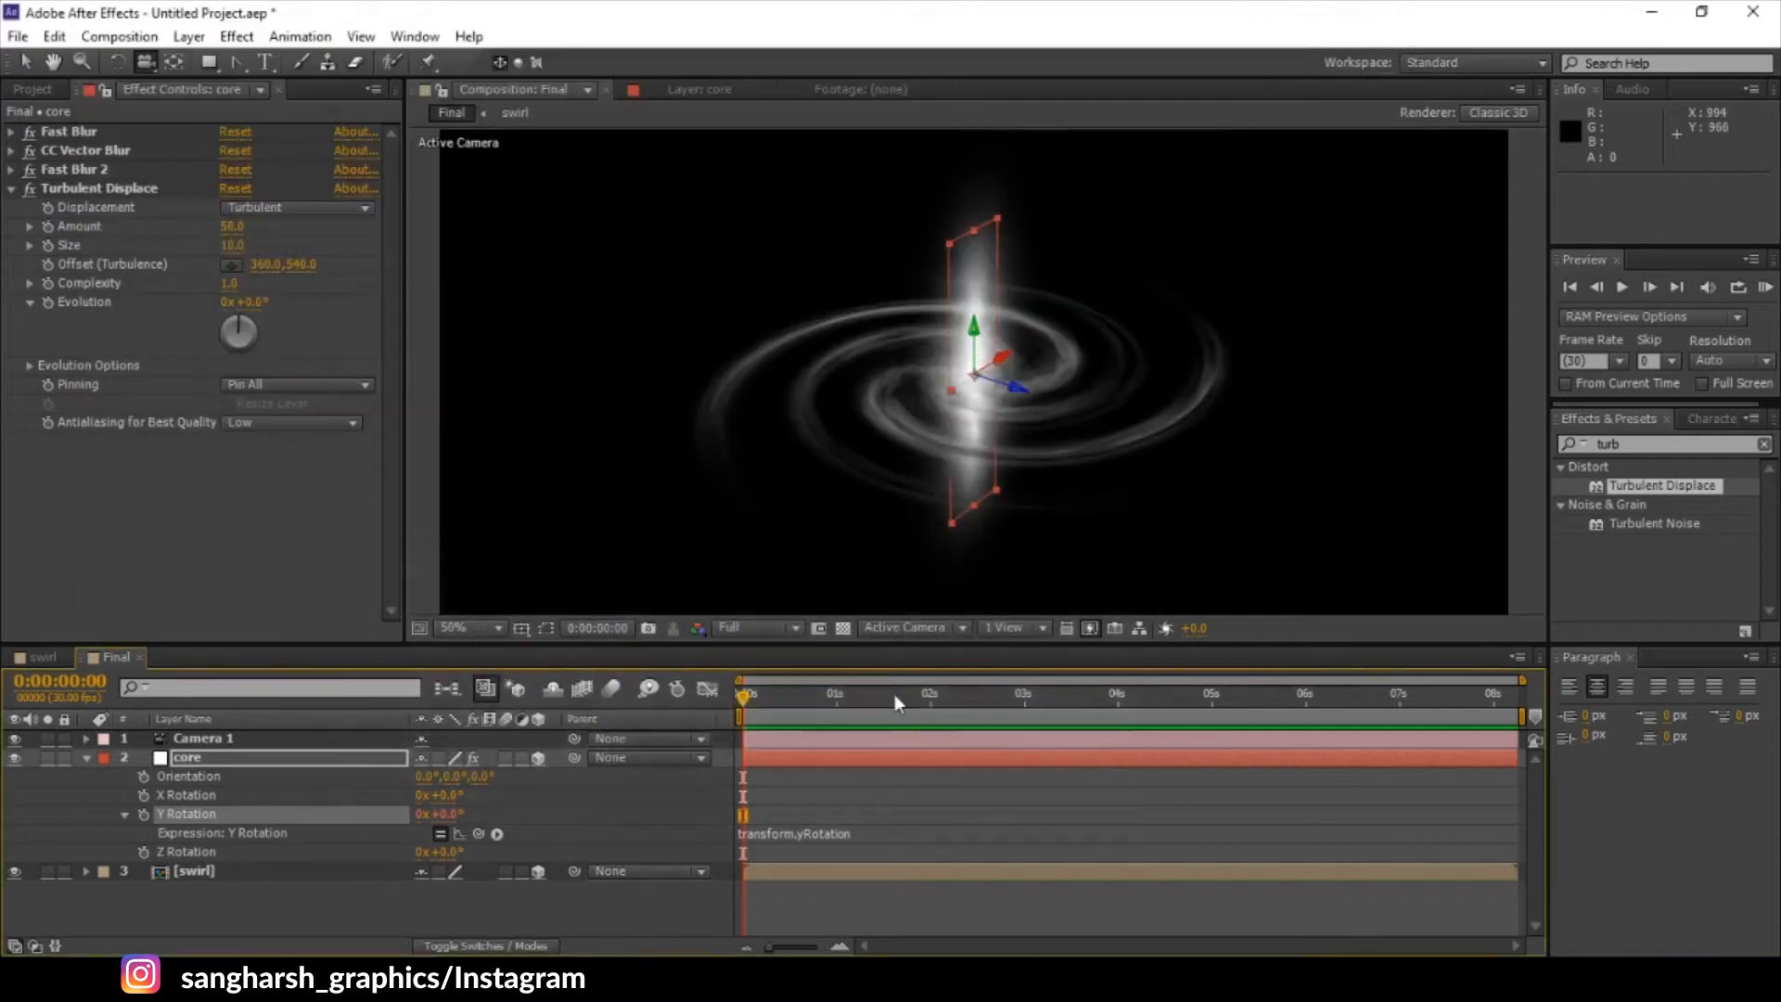
- Rename the Camera 1 layer to "Camera" to match the name used in the copied expression
left_click(807, 833)
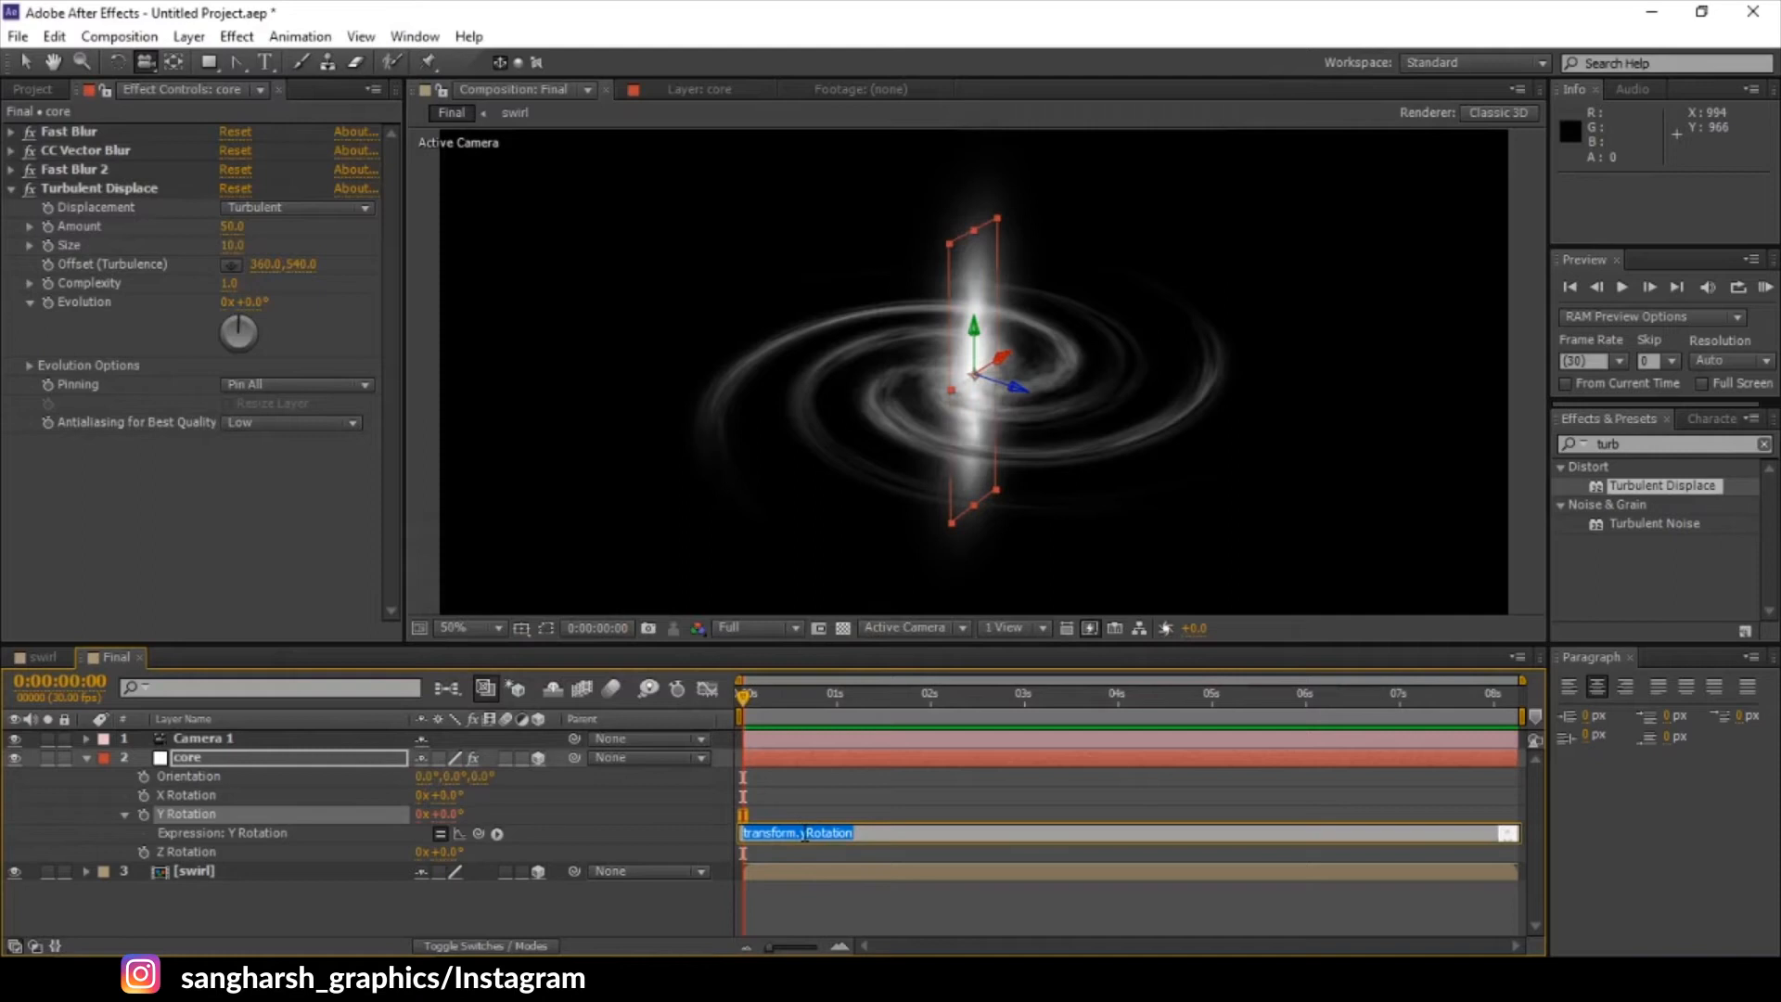
left_click(793, 787)
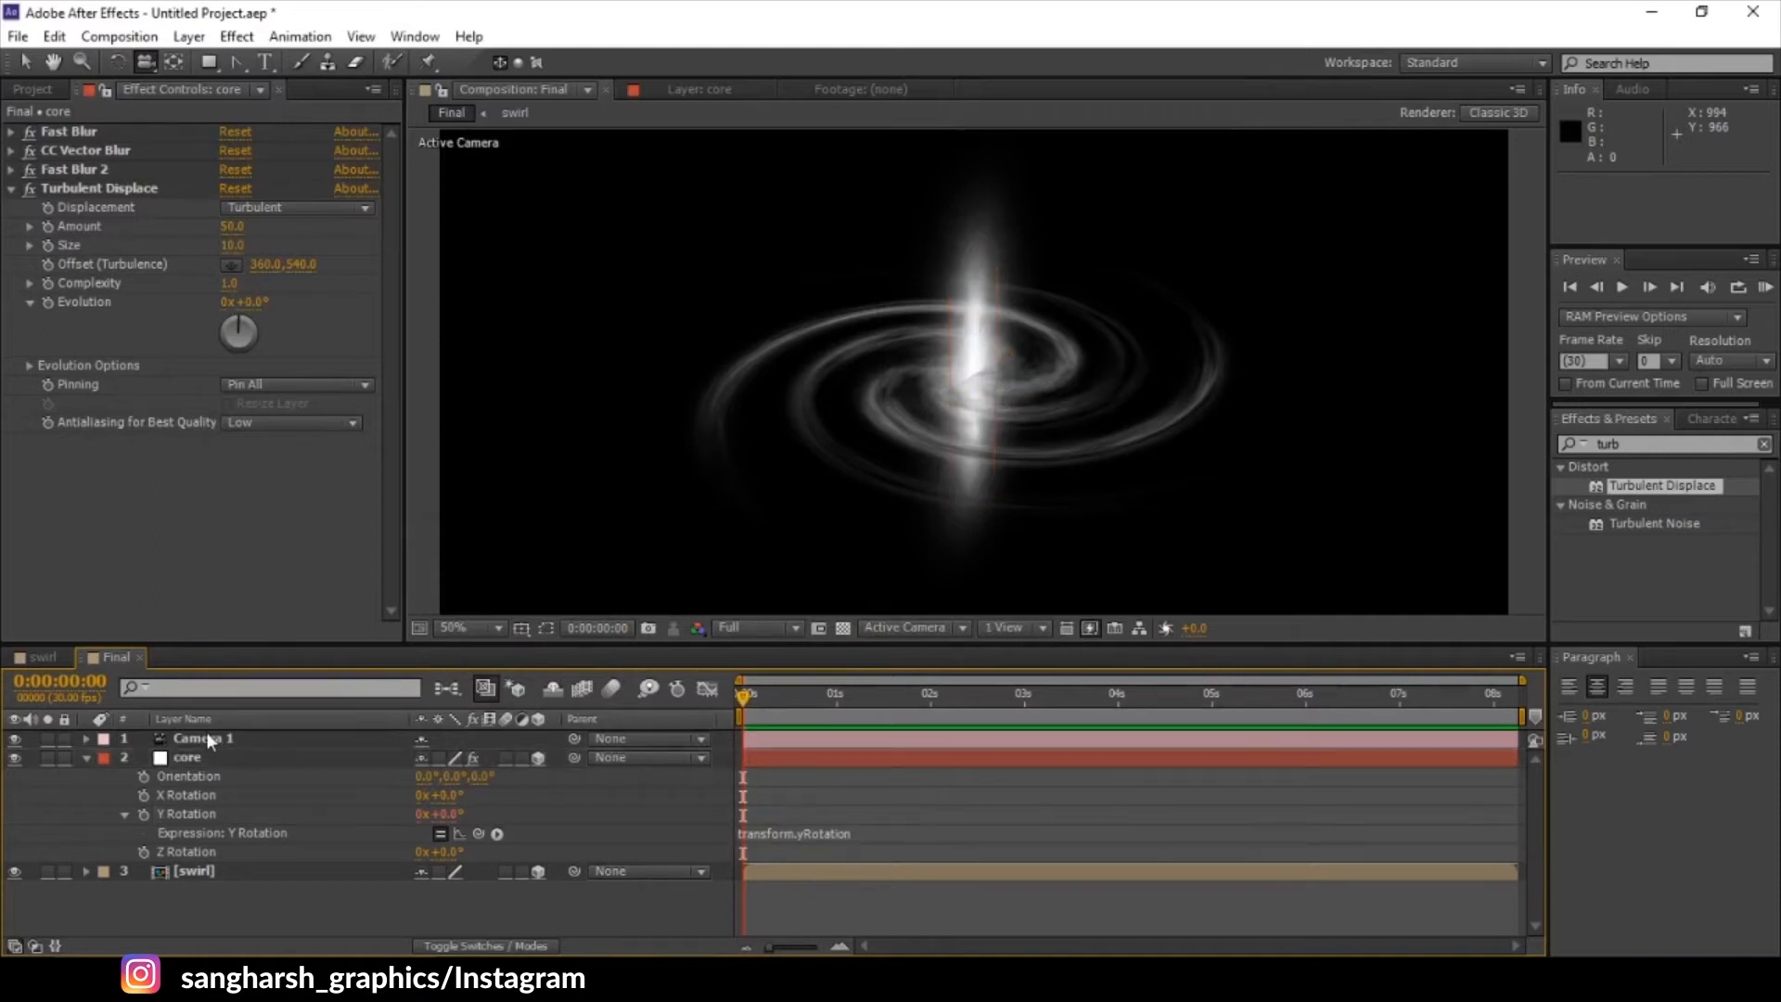
left_click(201, 737)
right_click(201, 737)
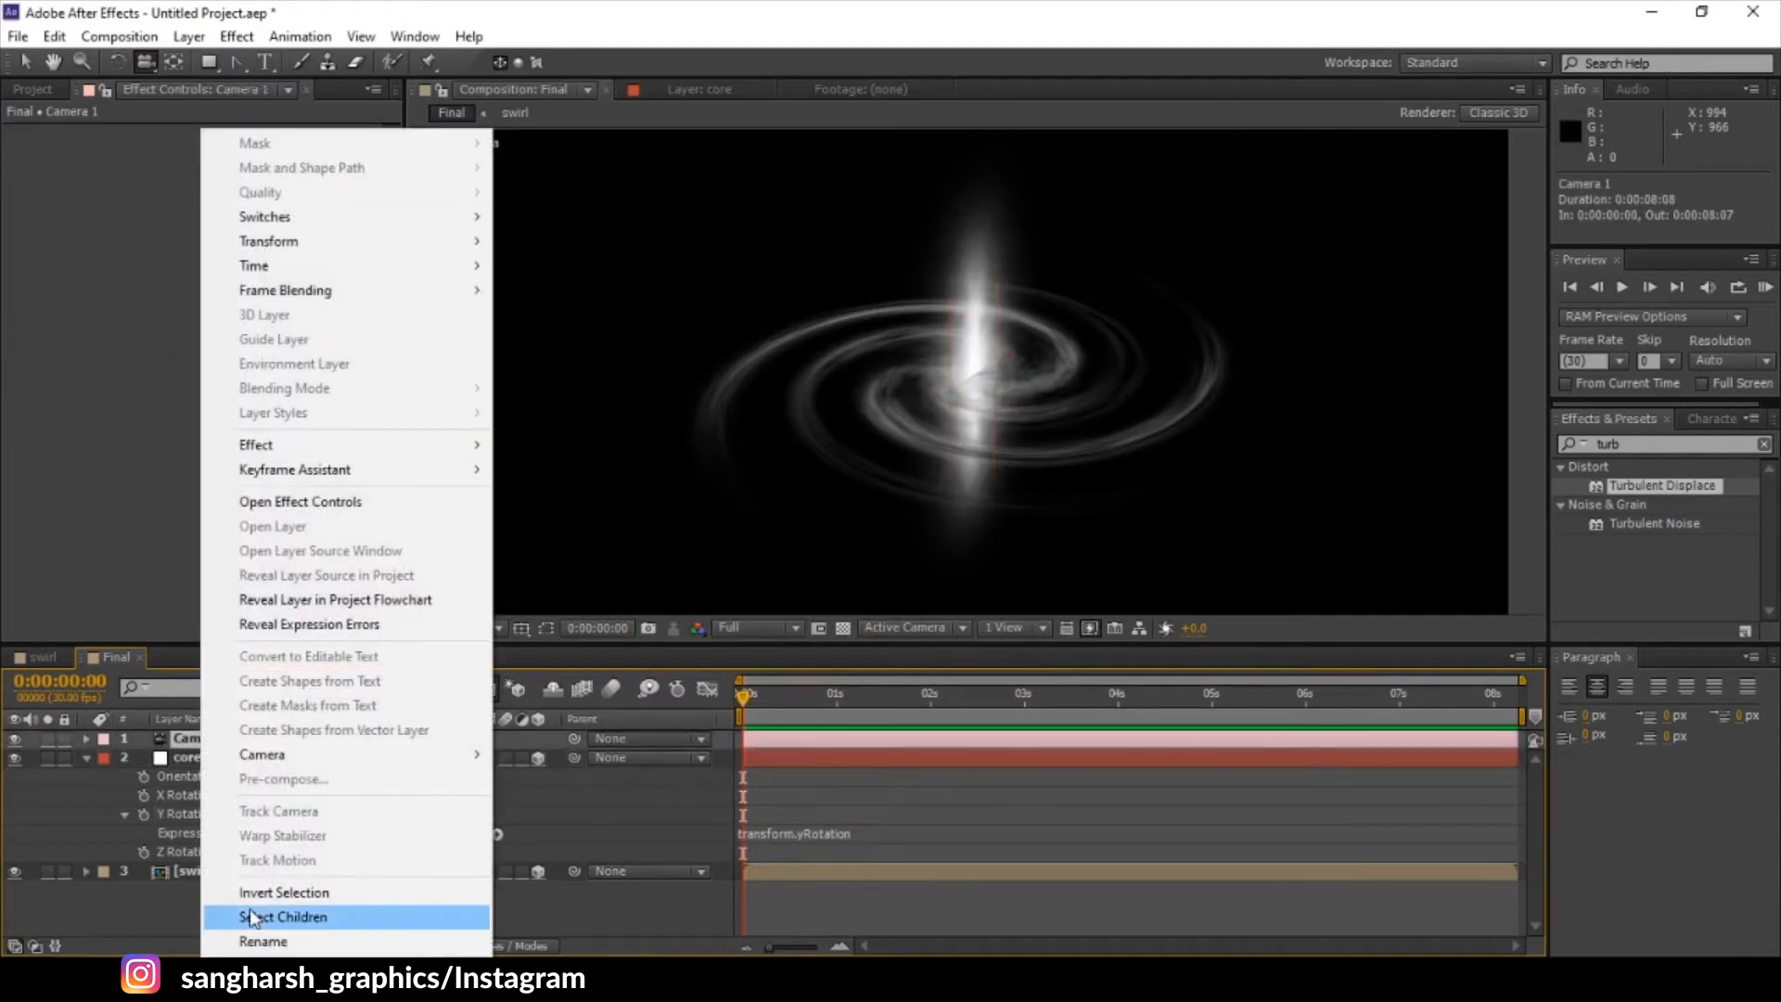
left_click(250, 940)
double_click(234, 738)
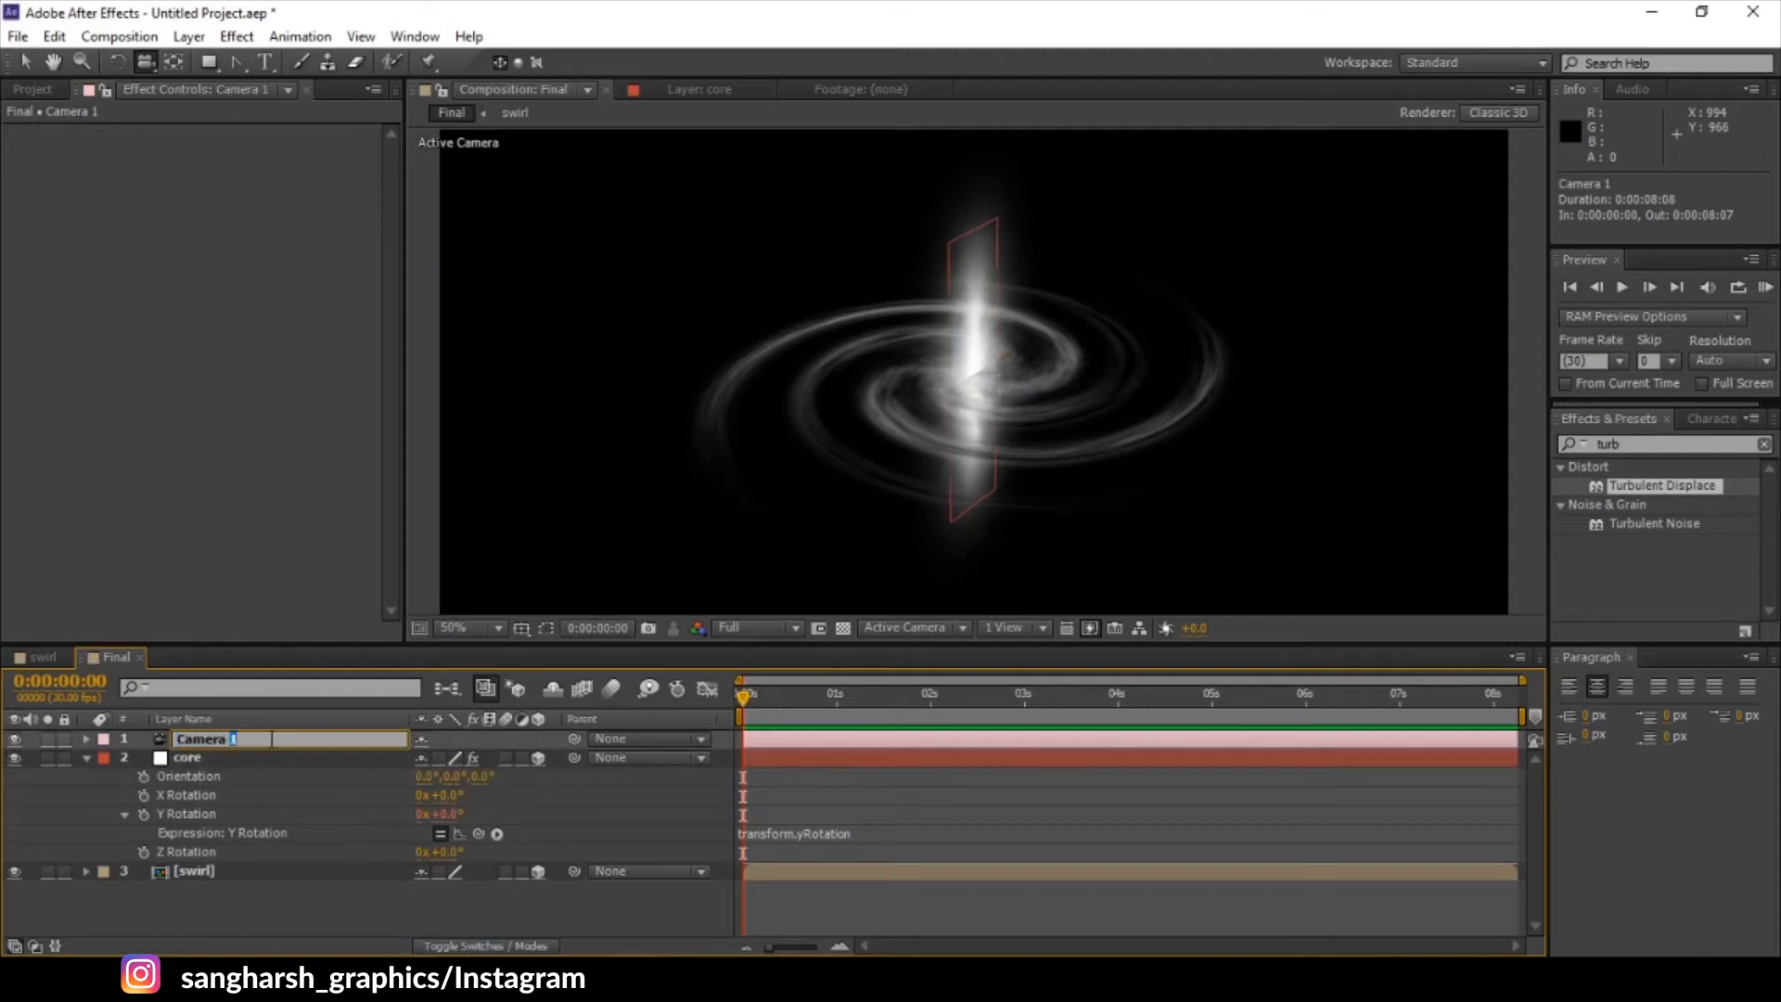
key("Return")
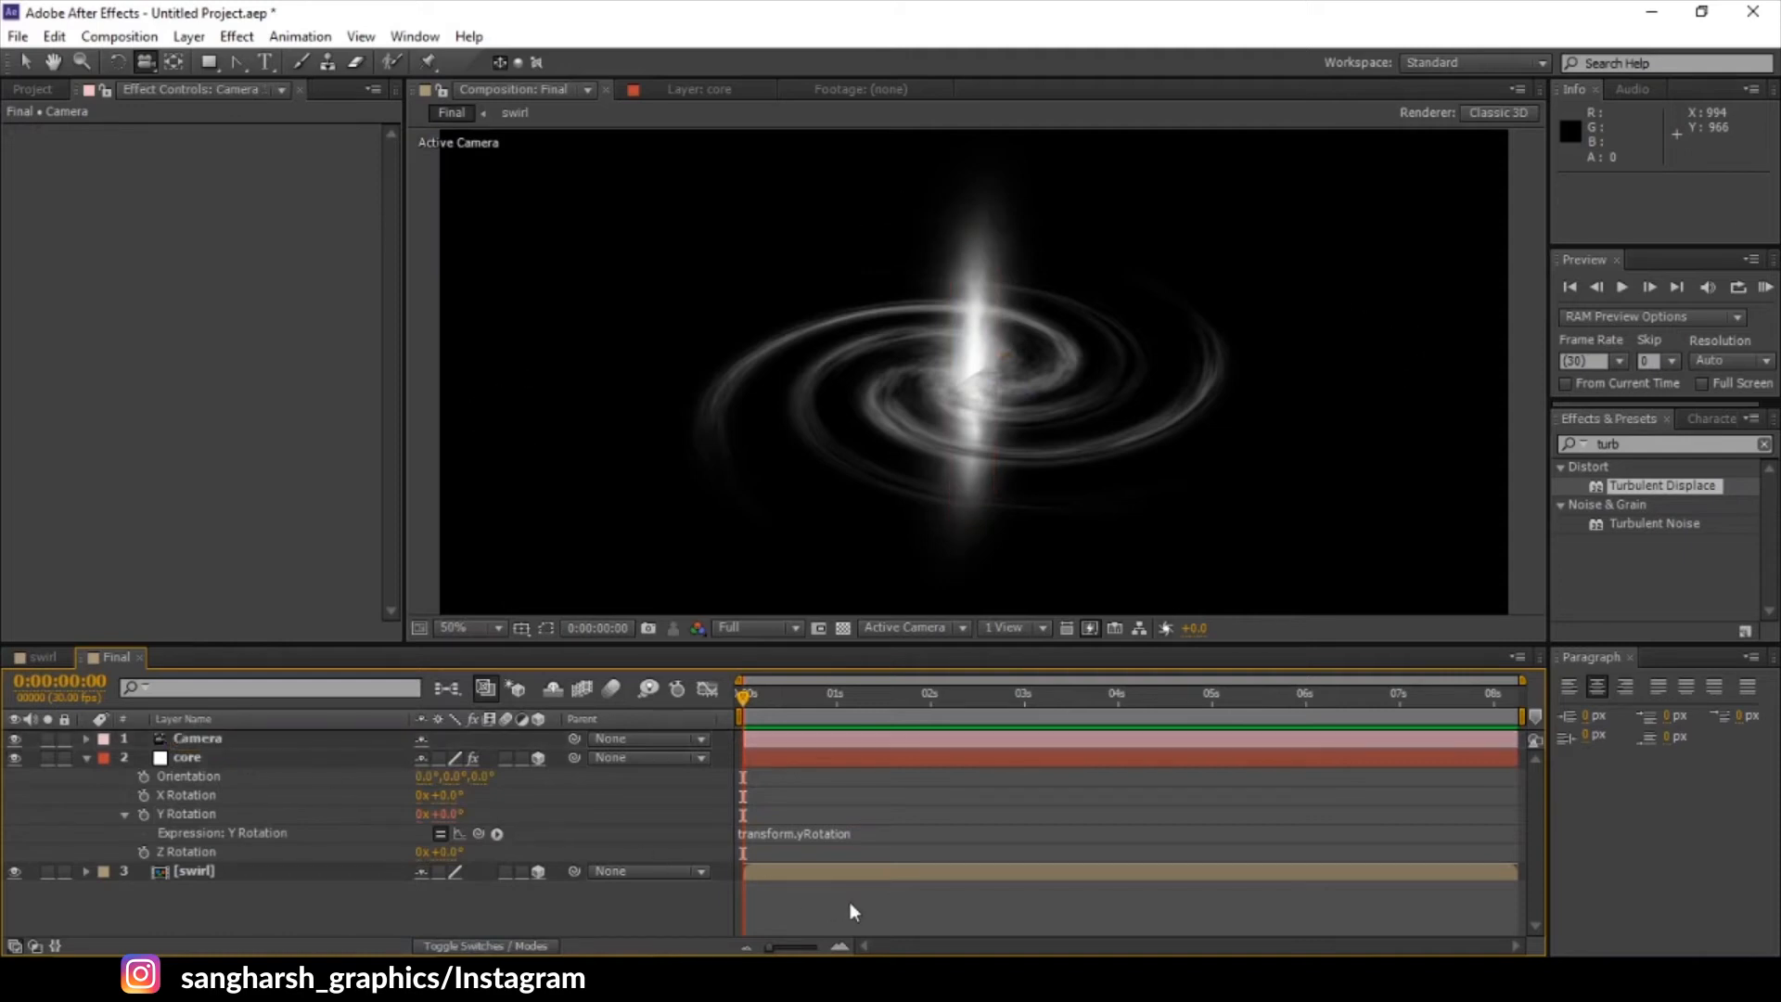
- Replace the core's Y Rotation expression with the copied camera expression, apply it and dismiss the warning
left_click(812, 832)
type("Math.atan2(y,x)*180/Math.PI+value")
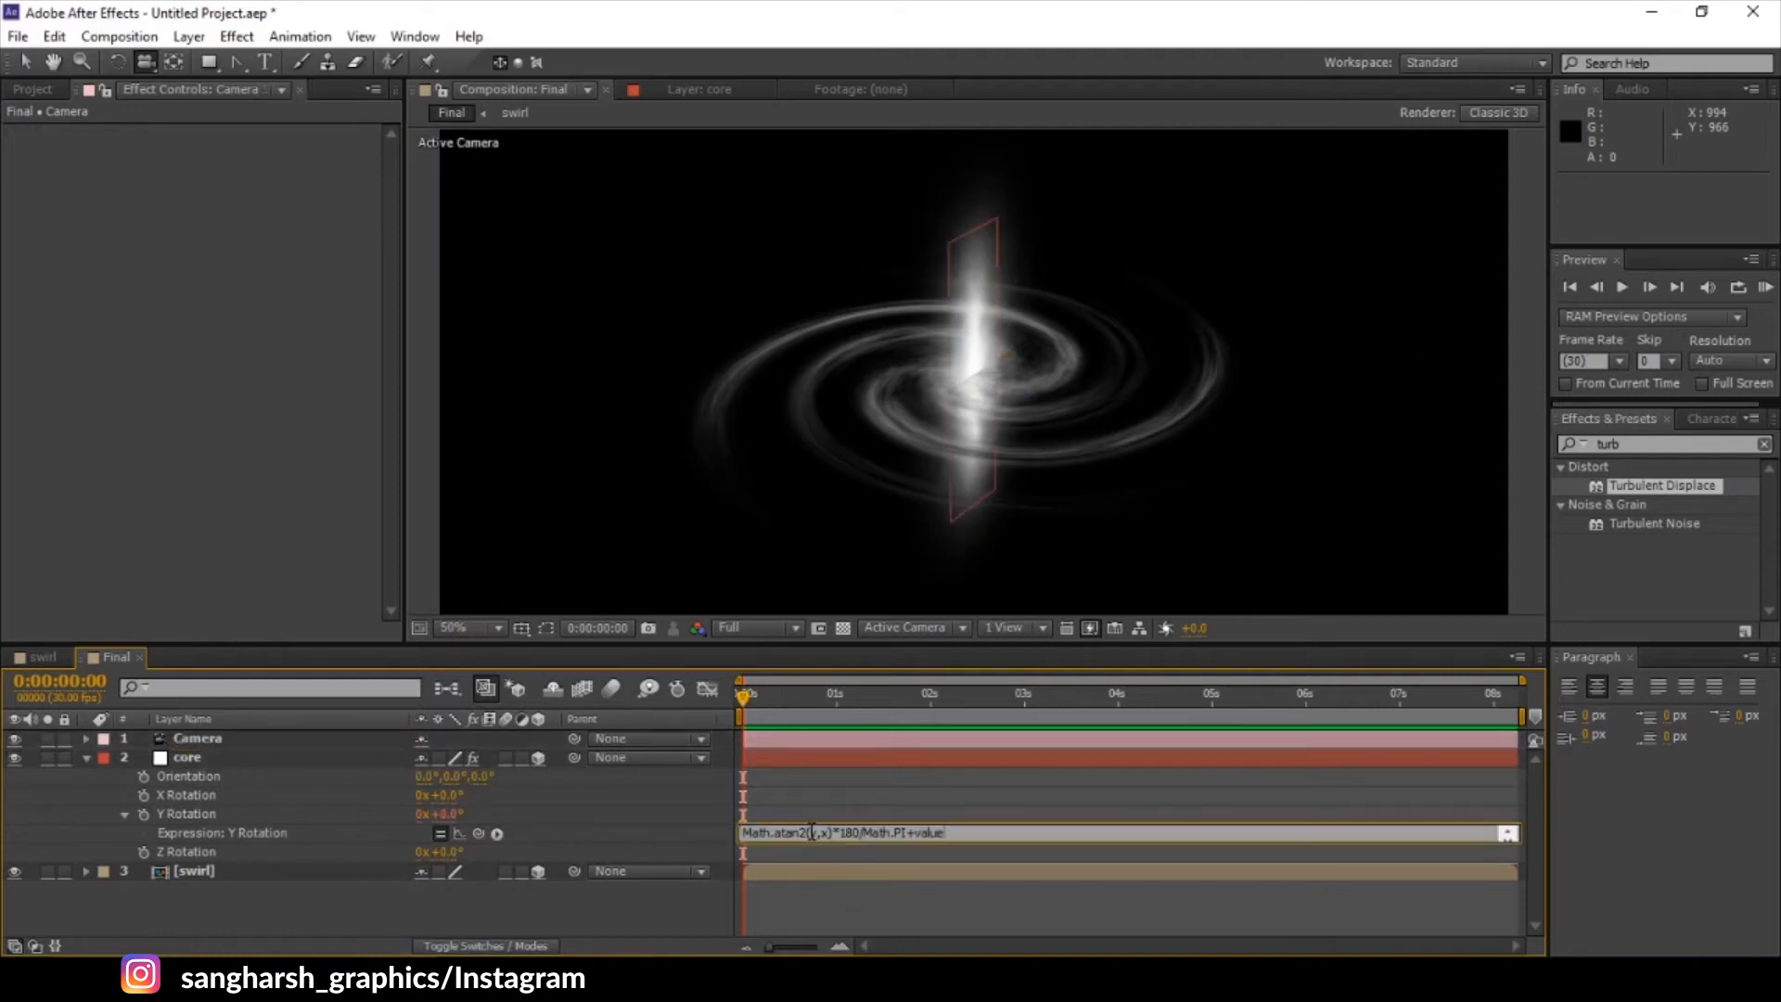
left_click(902, 802)
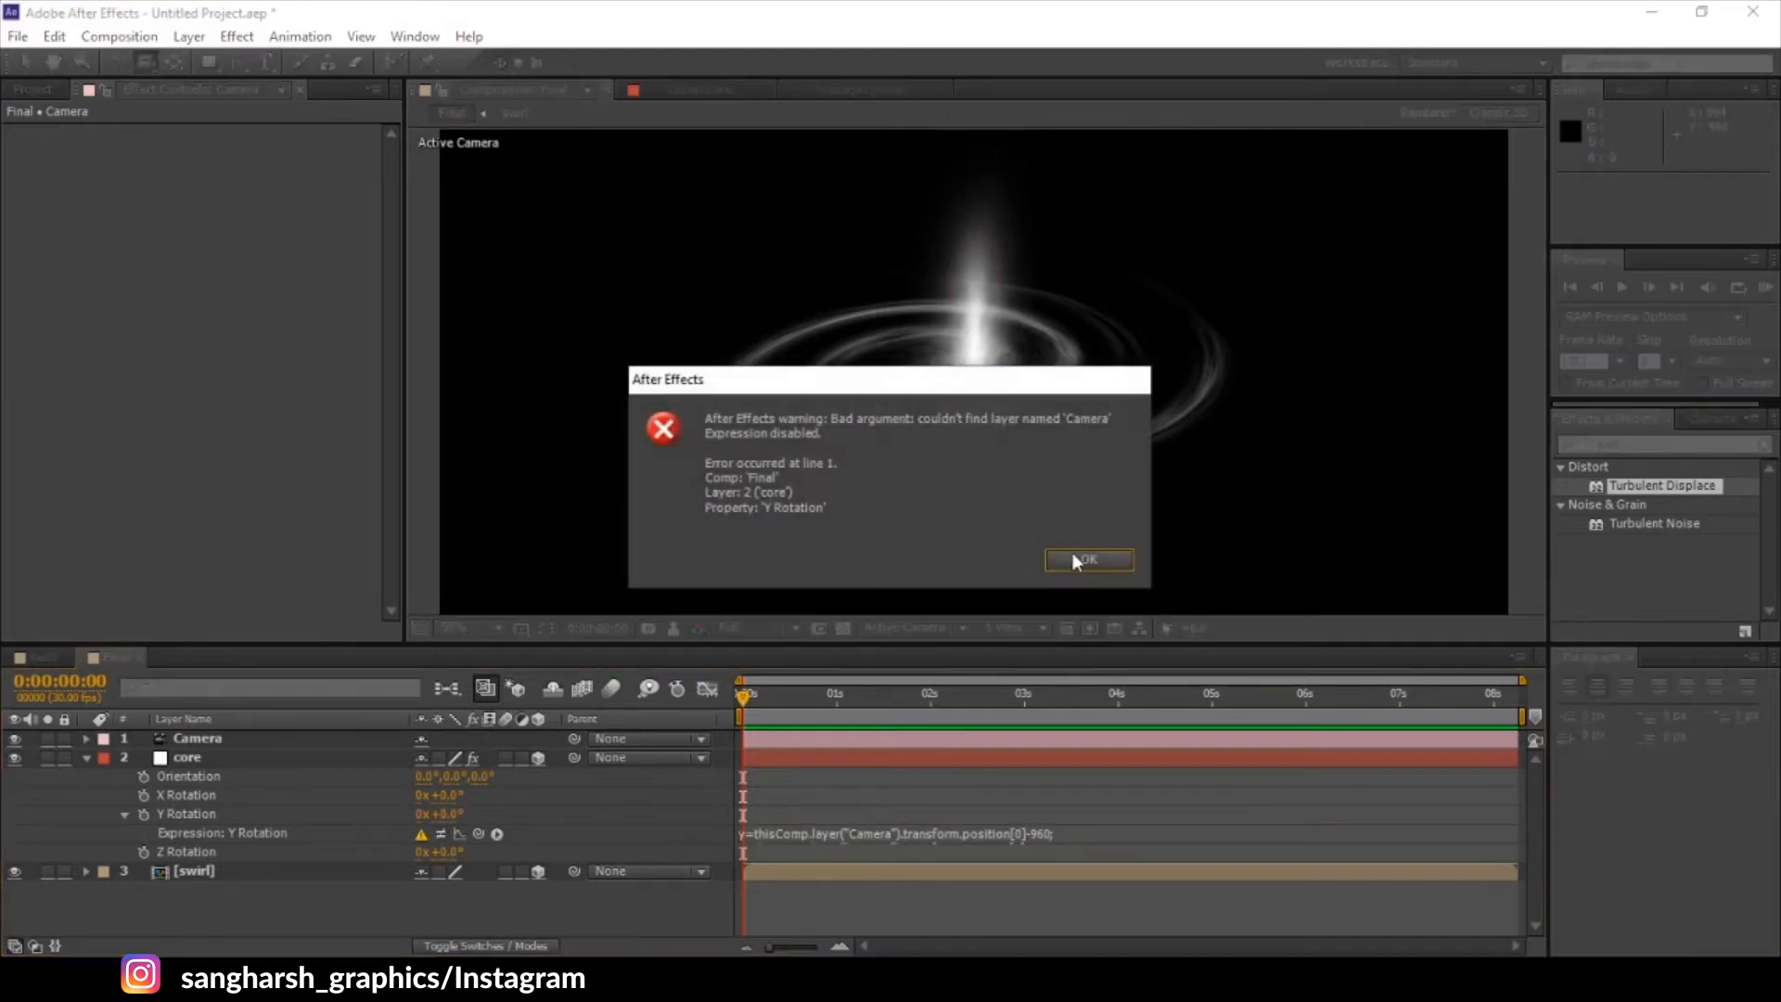
left_click(1078, 560)
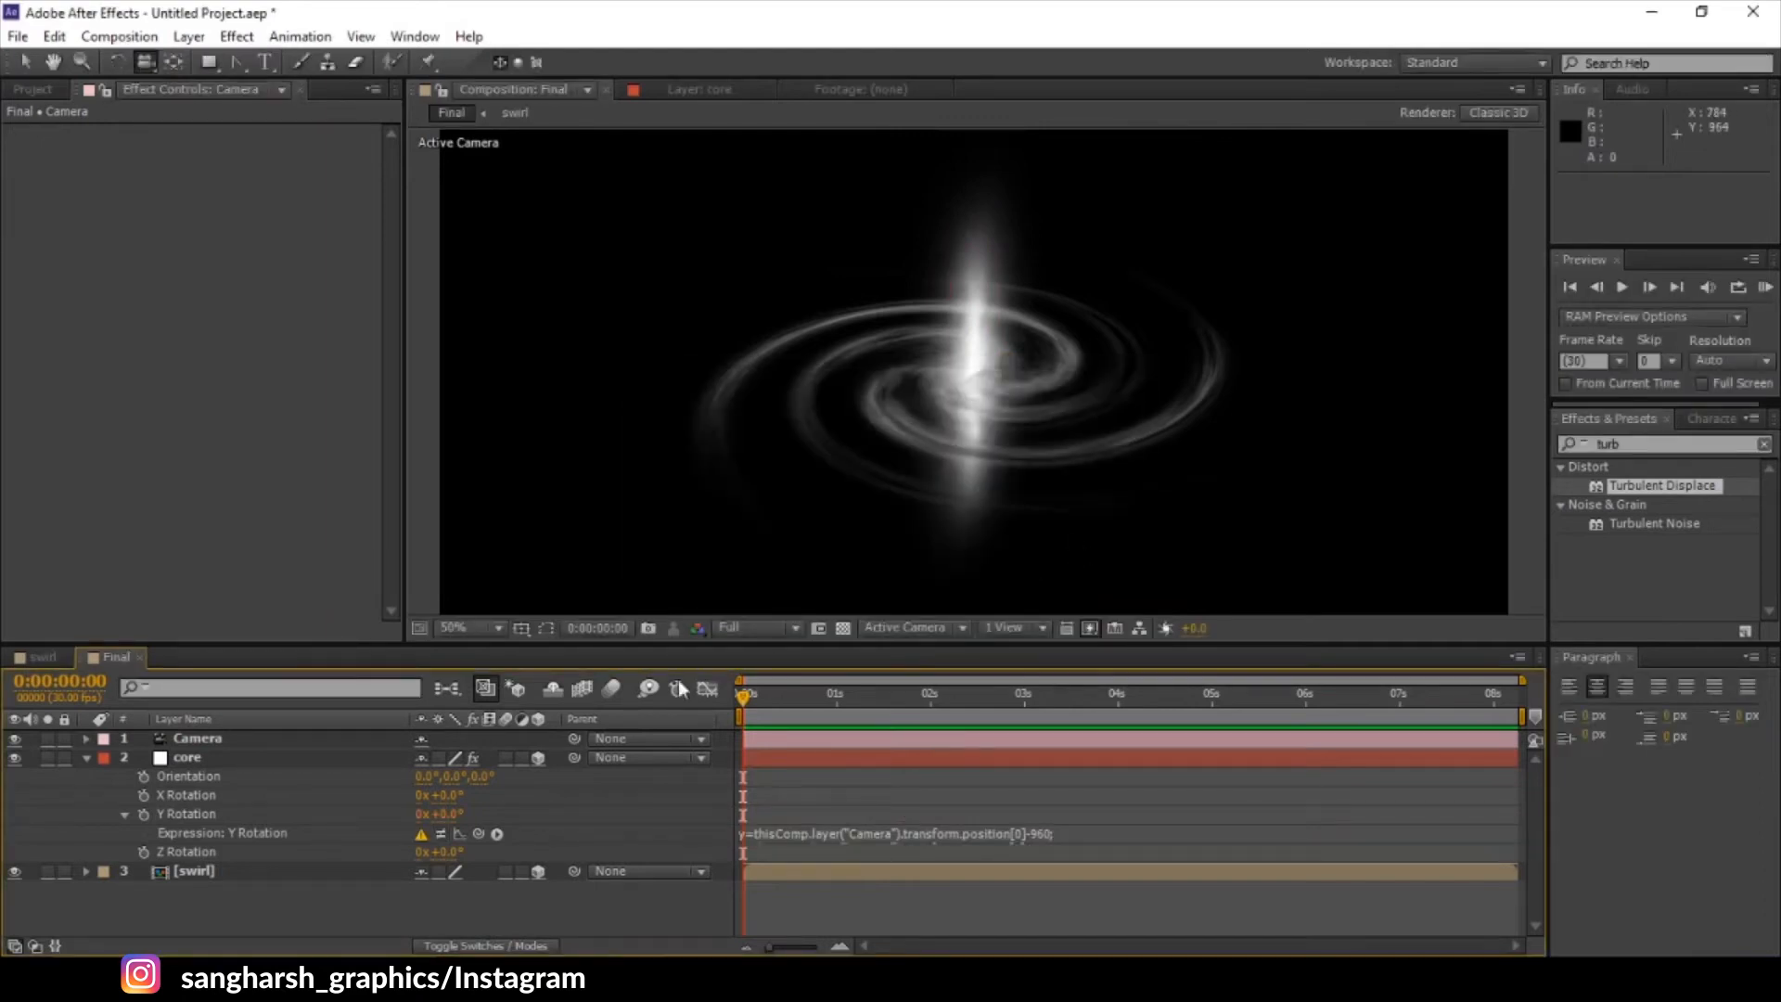
- Open the camera layer's name for renaming and commit it again as "Camera"
left_click(232, 742)
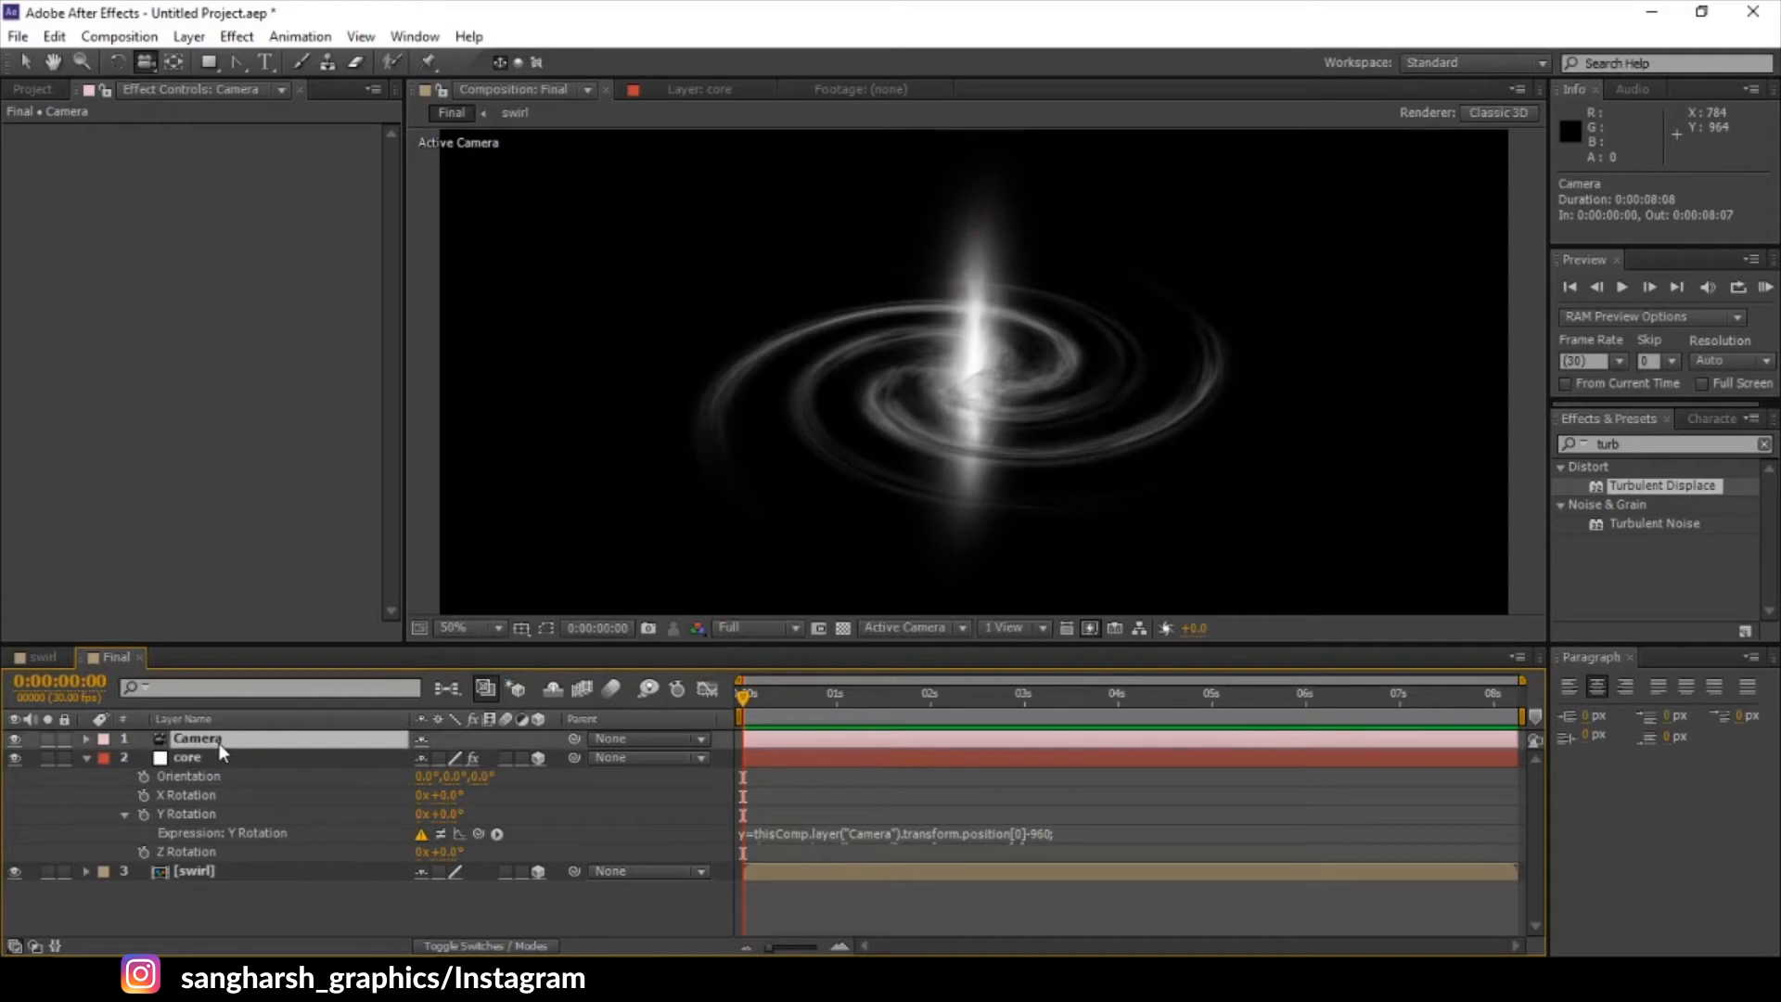
right_click(219, 743)
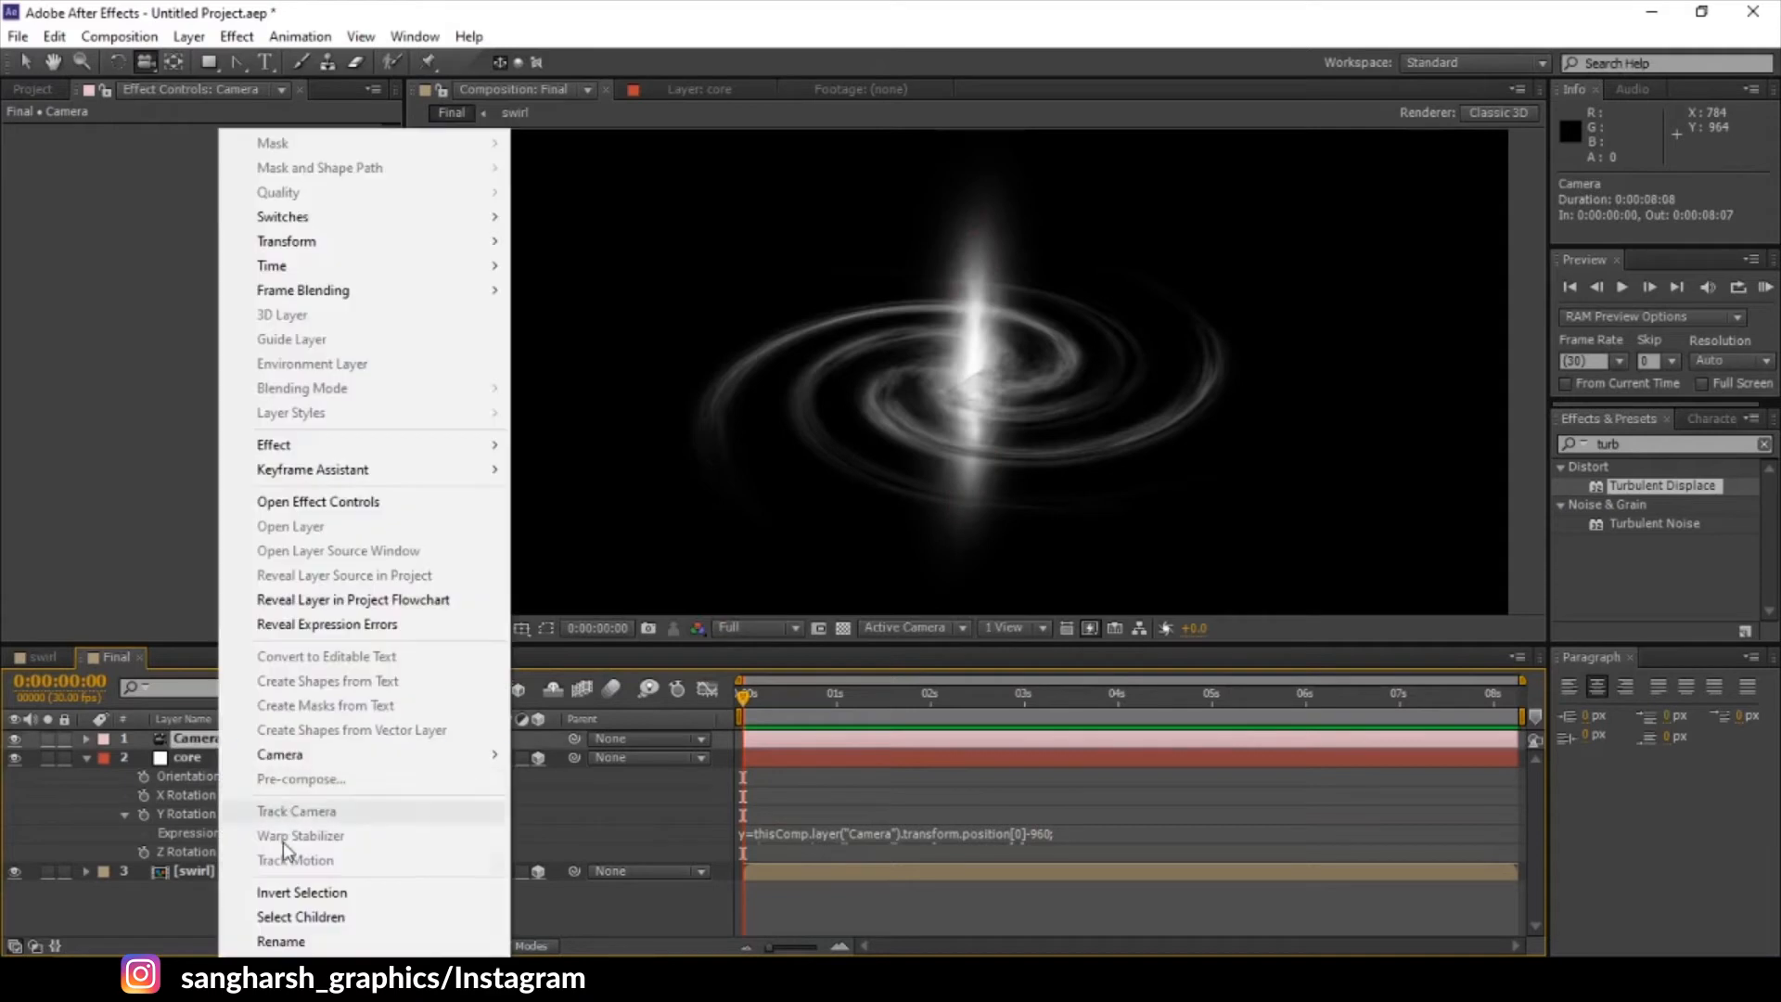
left_click(288, 940)
key("Return")
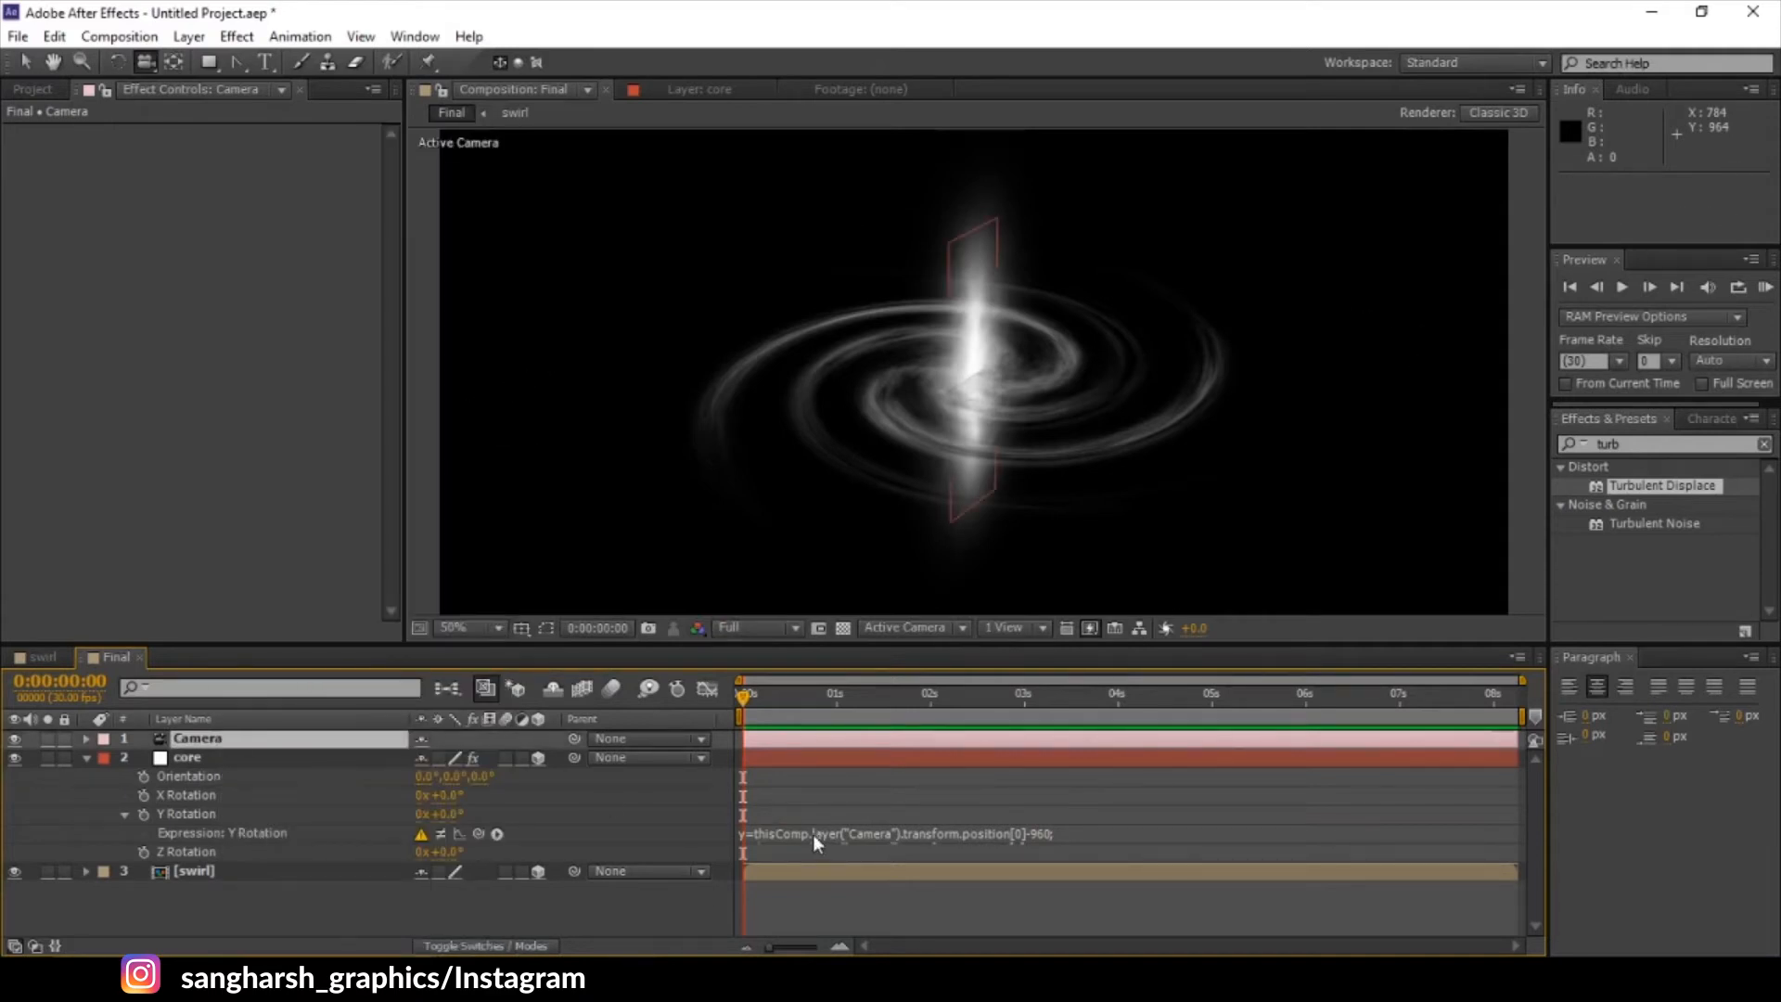
- Try to re-enter the copied camera expression on the core's Y Rotation and dismiss the warning
left_click(141, 812, "alt")
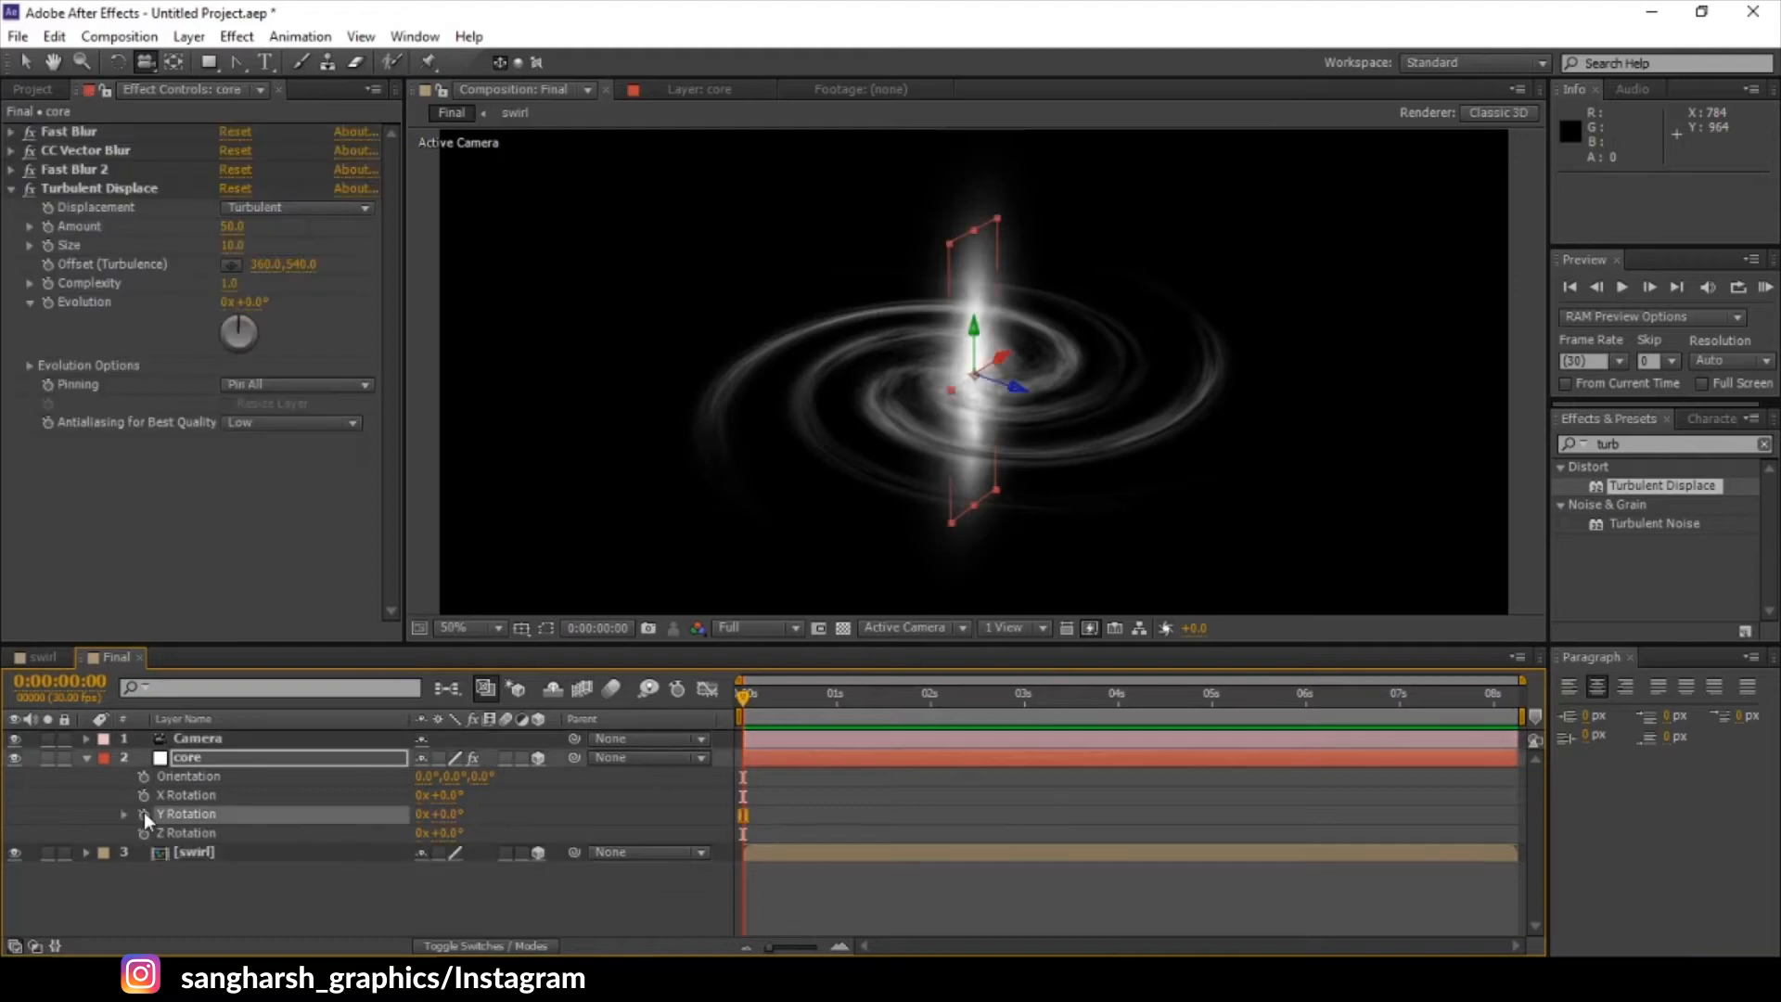
left_click(143, 813, "alt")
type("Math.atan2(y,x)*180/Math.PI+value")
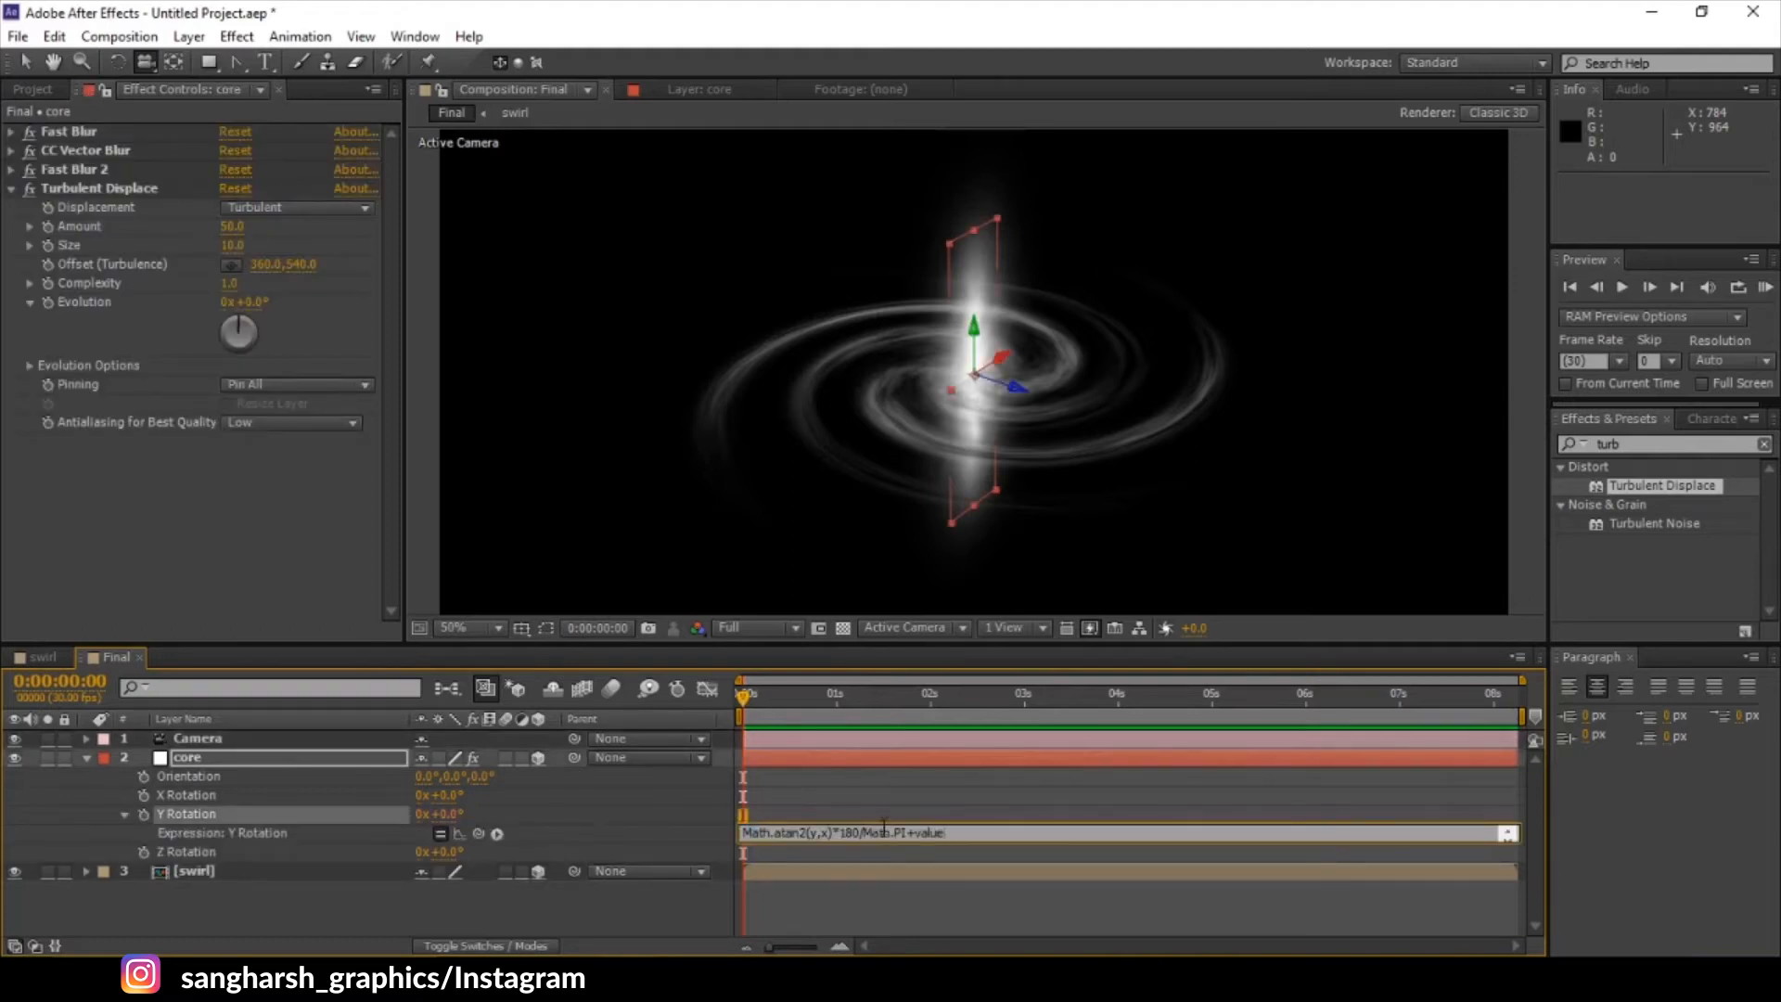
left_click(908, 805)
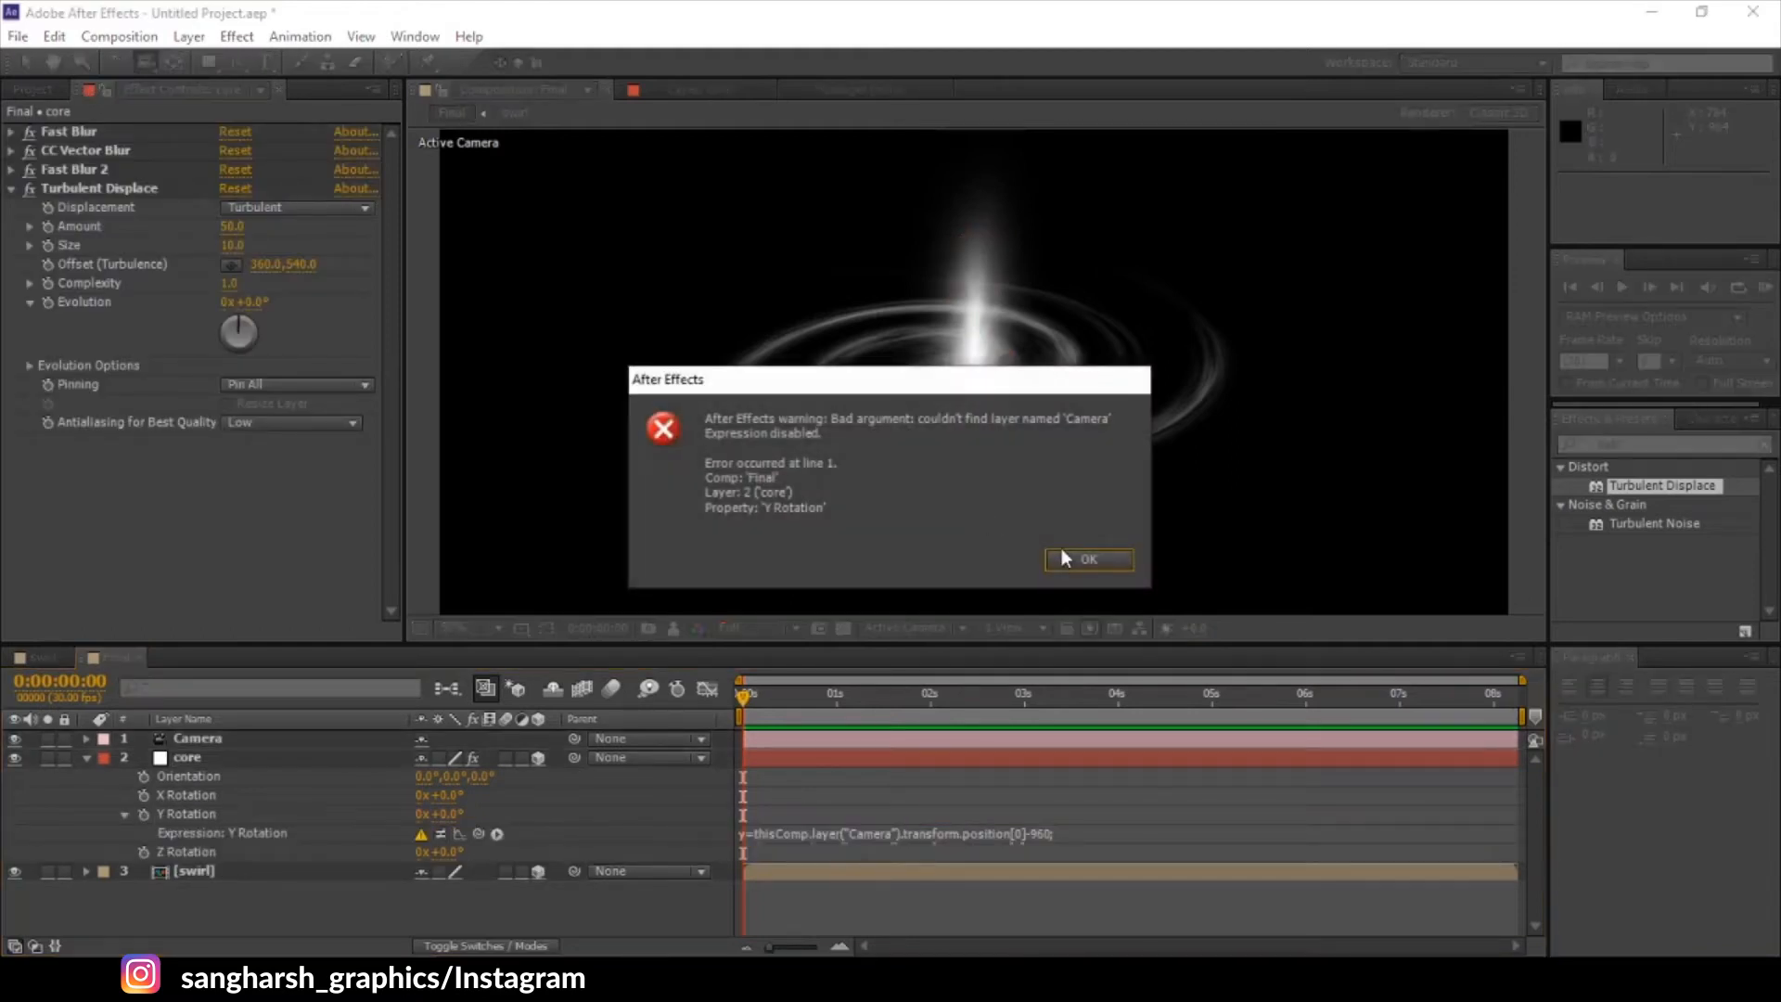
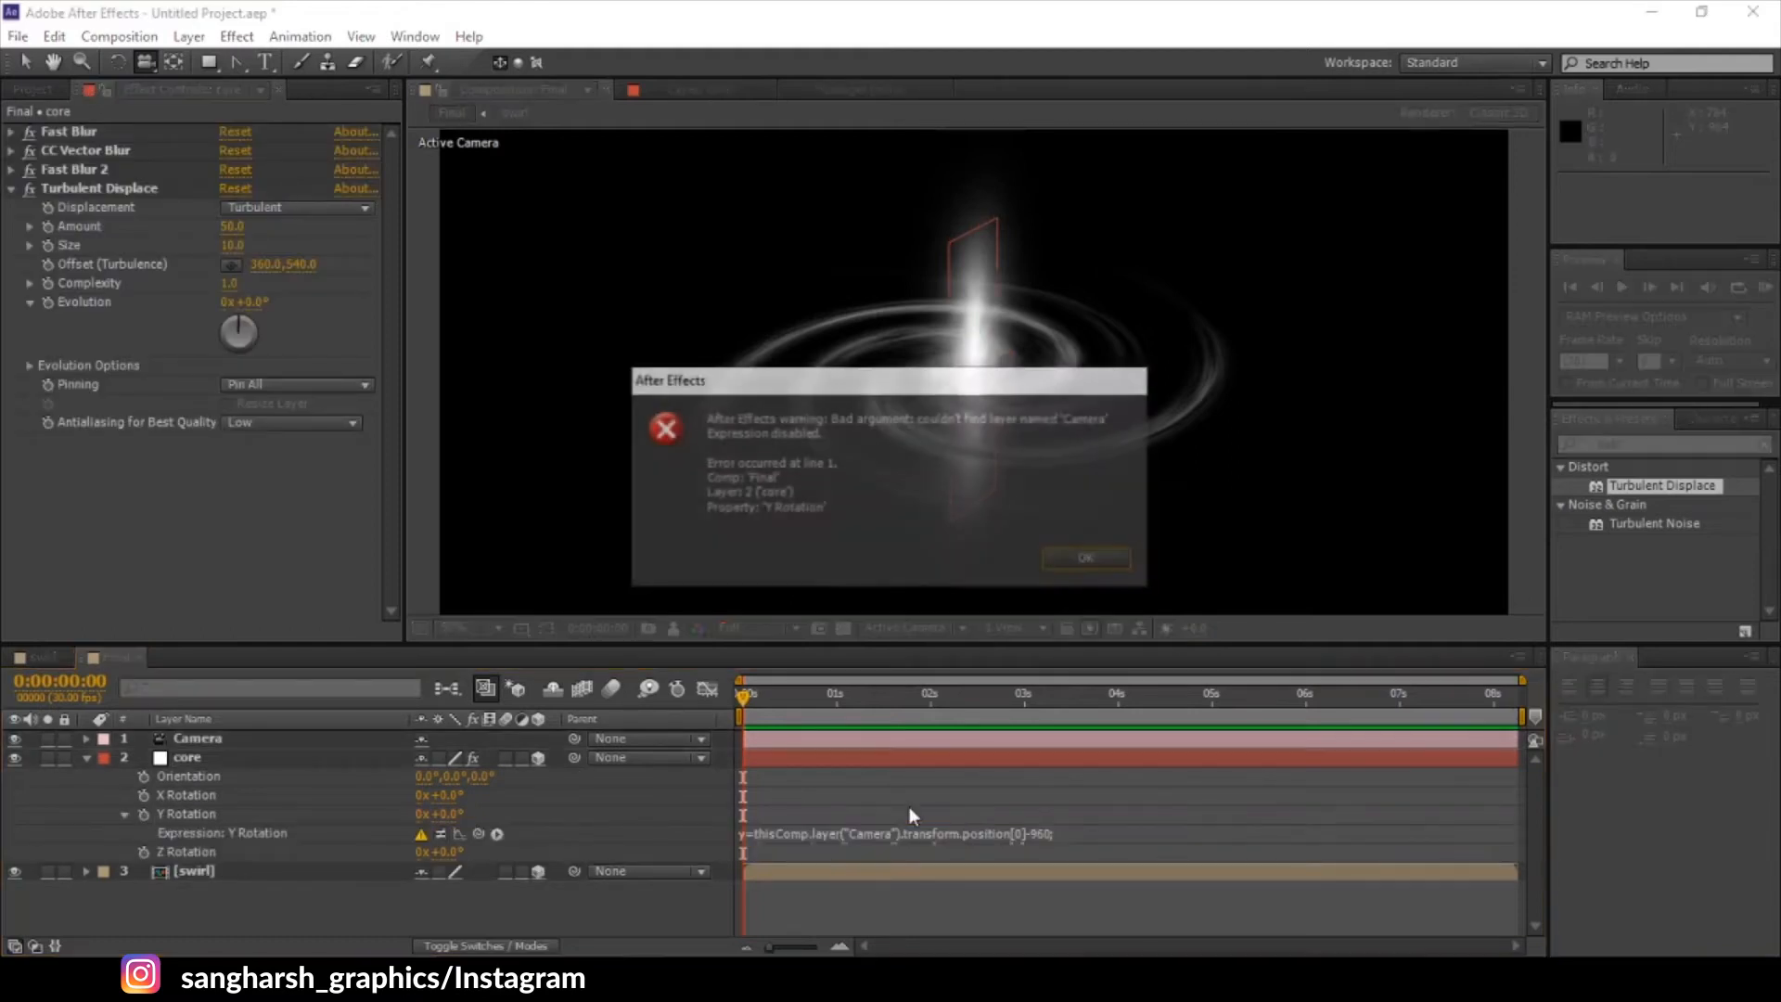
left_click(1072, 556)
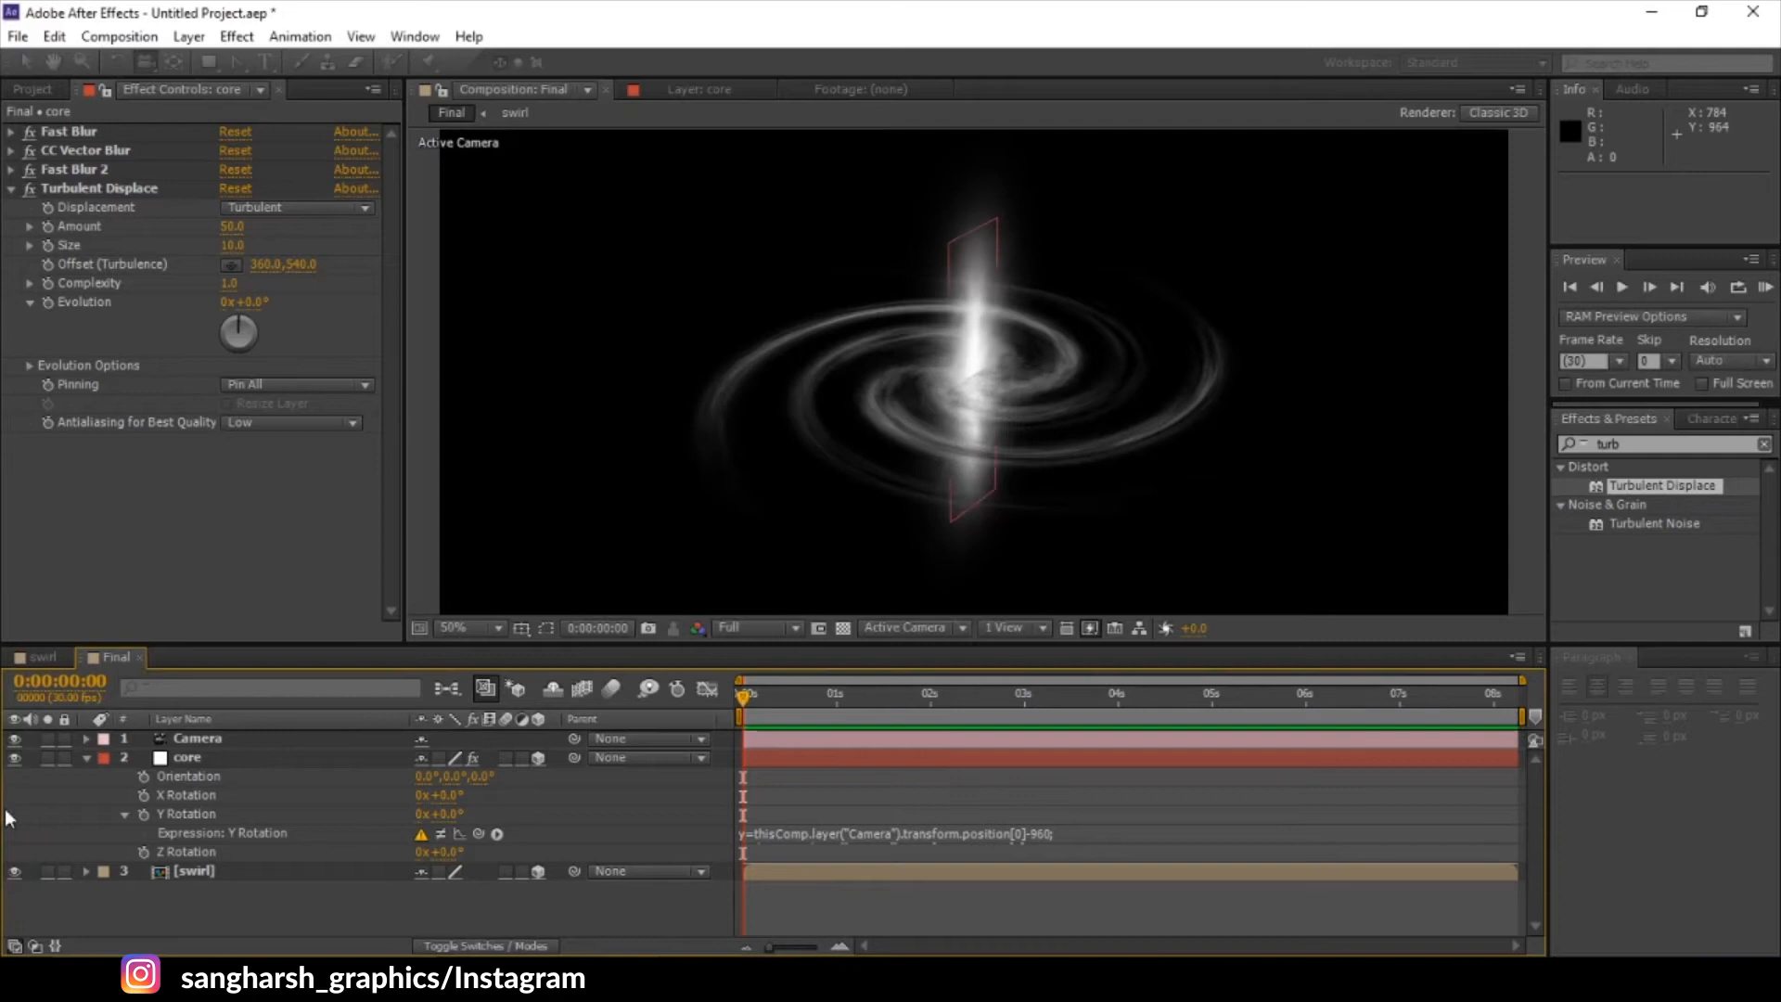
- Retype the camera layer's name as "Camera" so that it matches the name in the expression
left_click(185, 739)
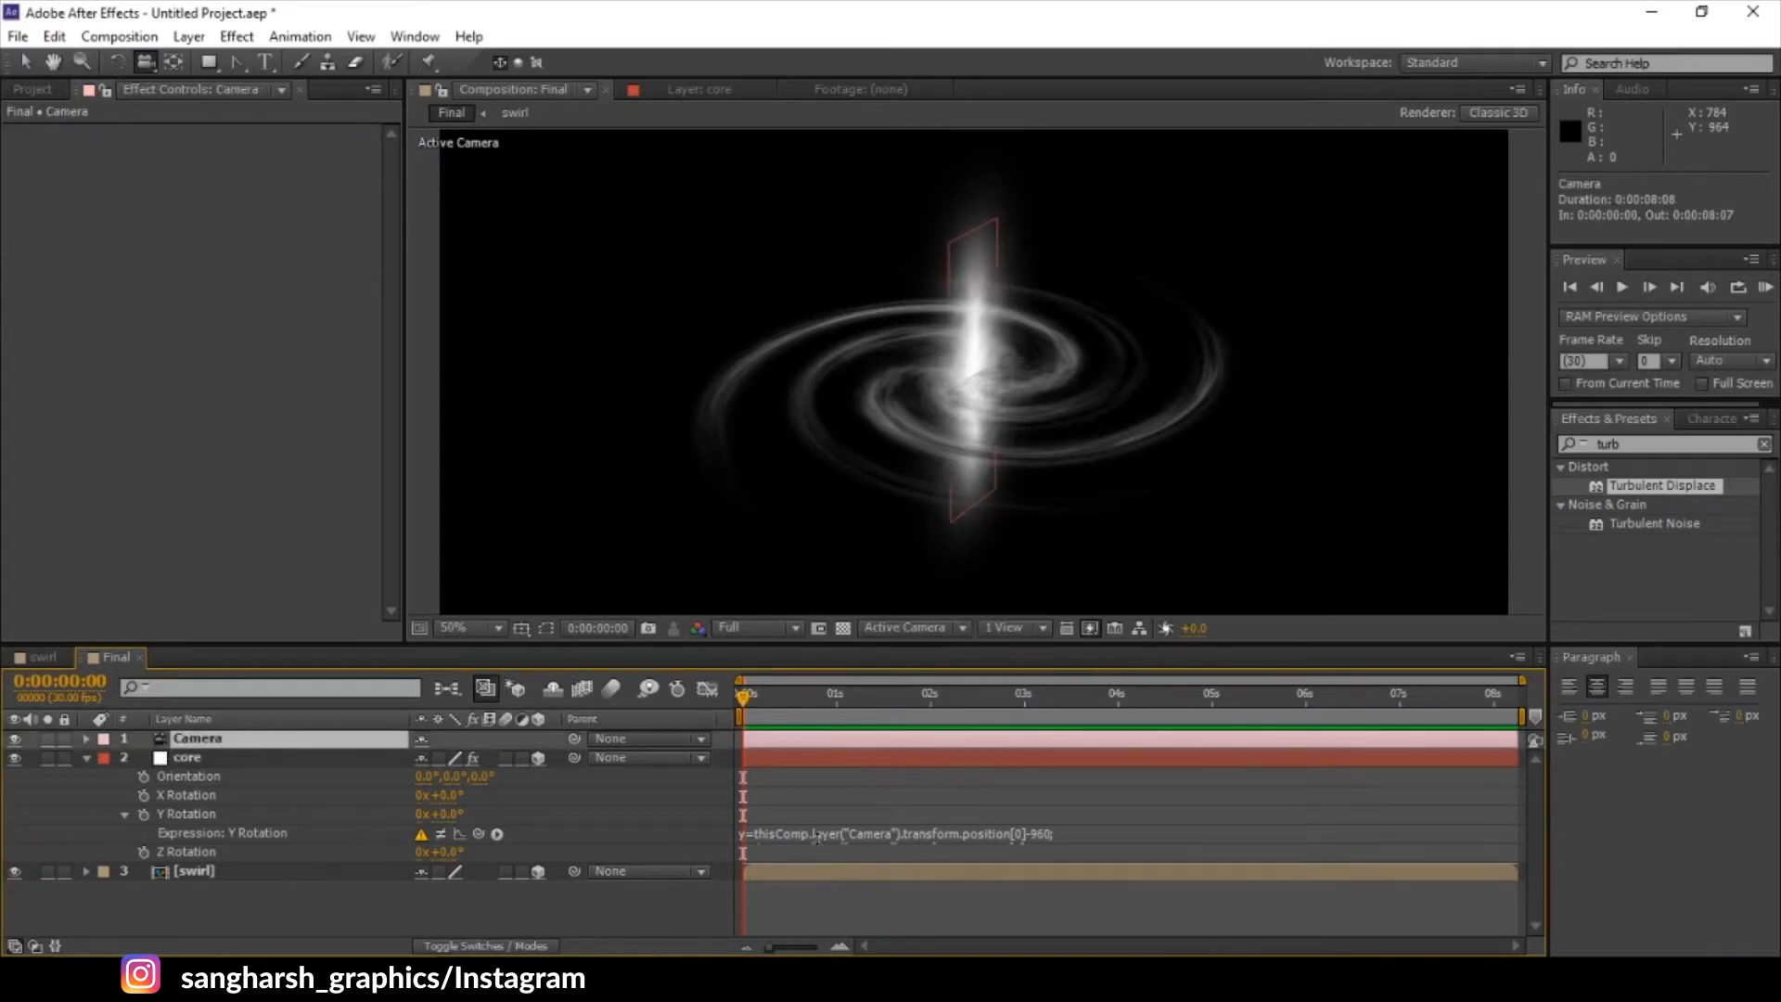
right_click(209, 738)
left_click(281, 941)
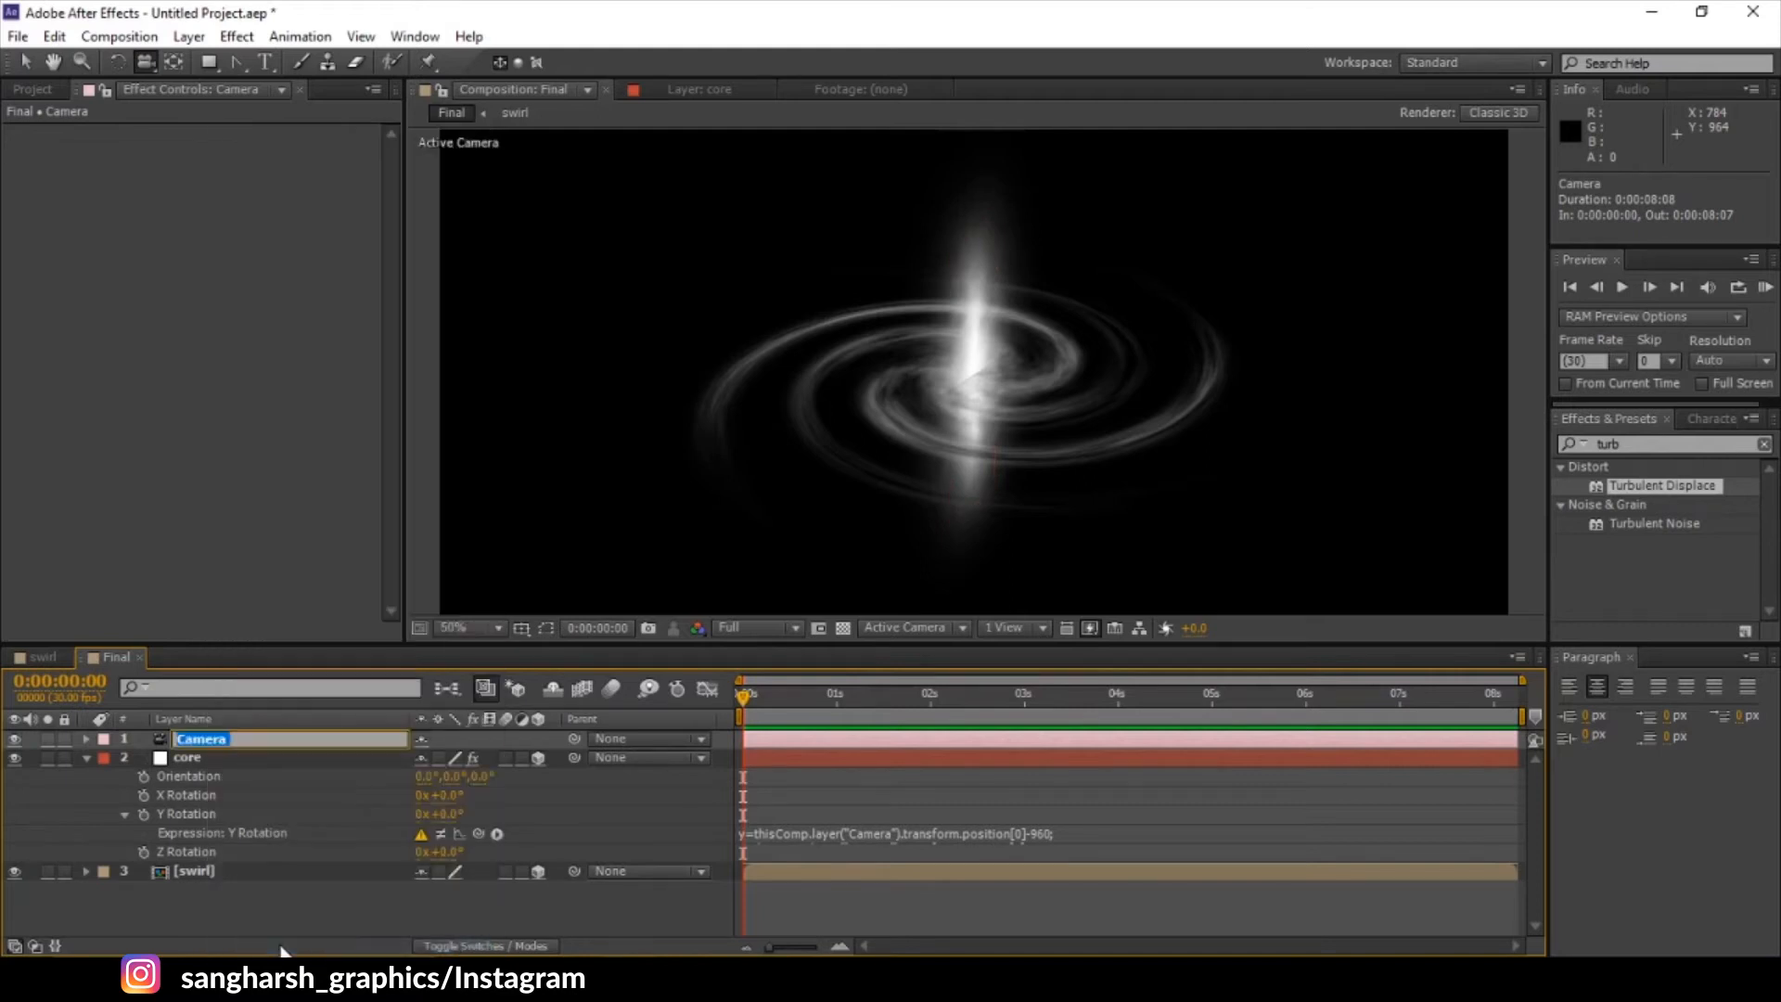
type("Ca")
left_click(853, 766)
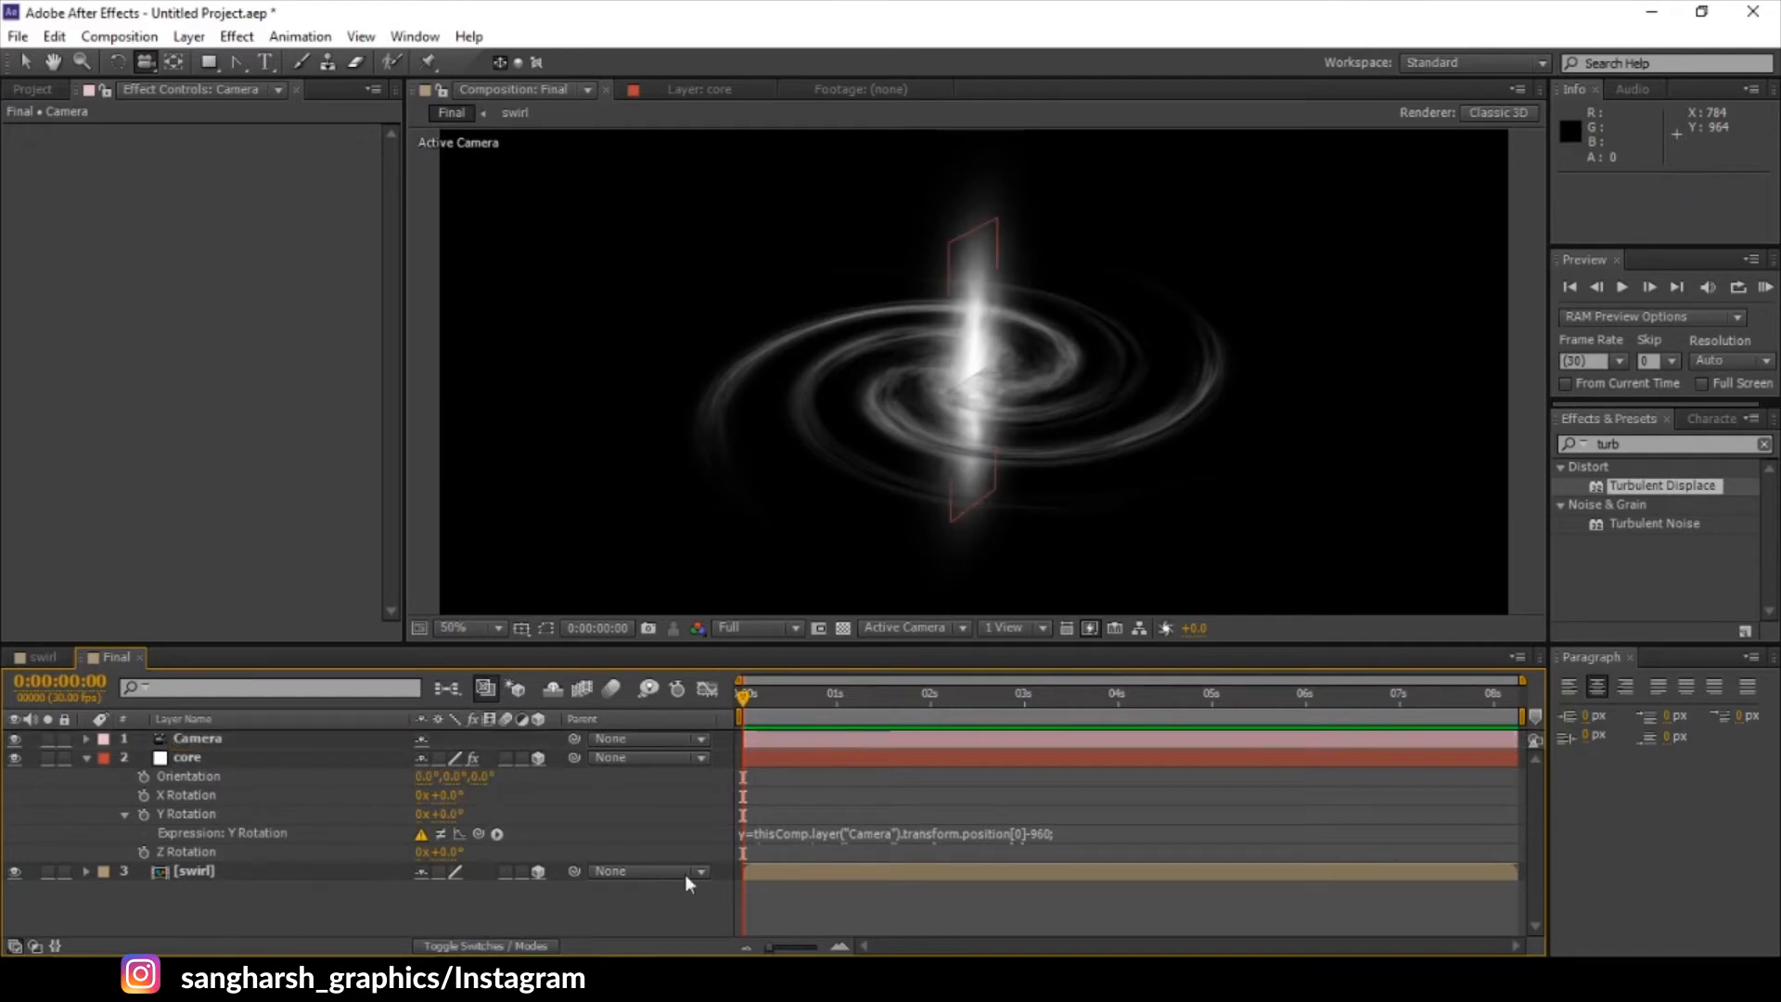
- Replace the core's Y Rotation expression with the copied one ending in Math.atan2(y,x)*180/Math.PI+value, collapse the layer and orbit the camera to a lower angle
left_click(144, 815, "alt")
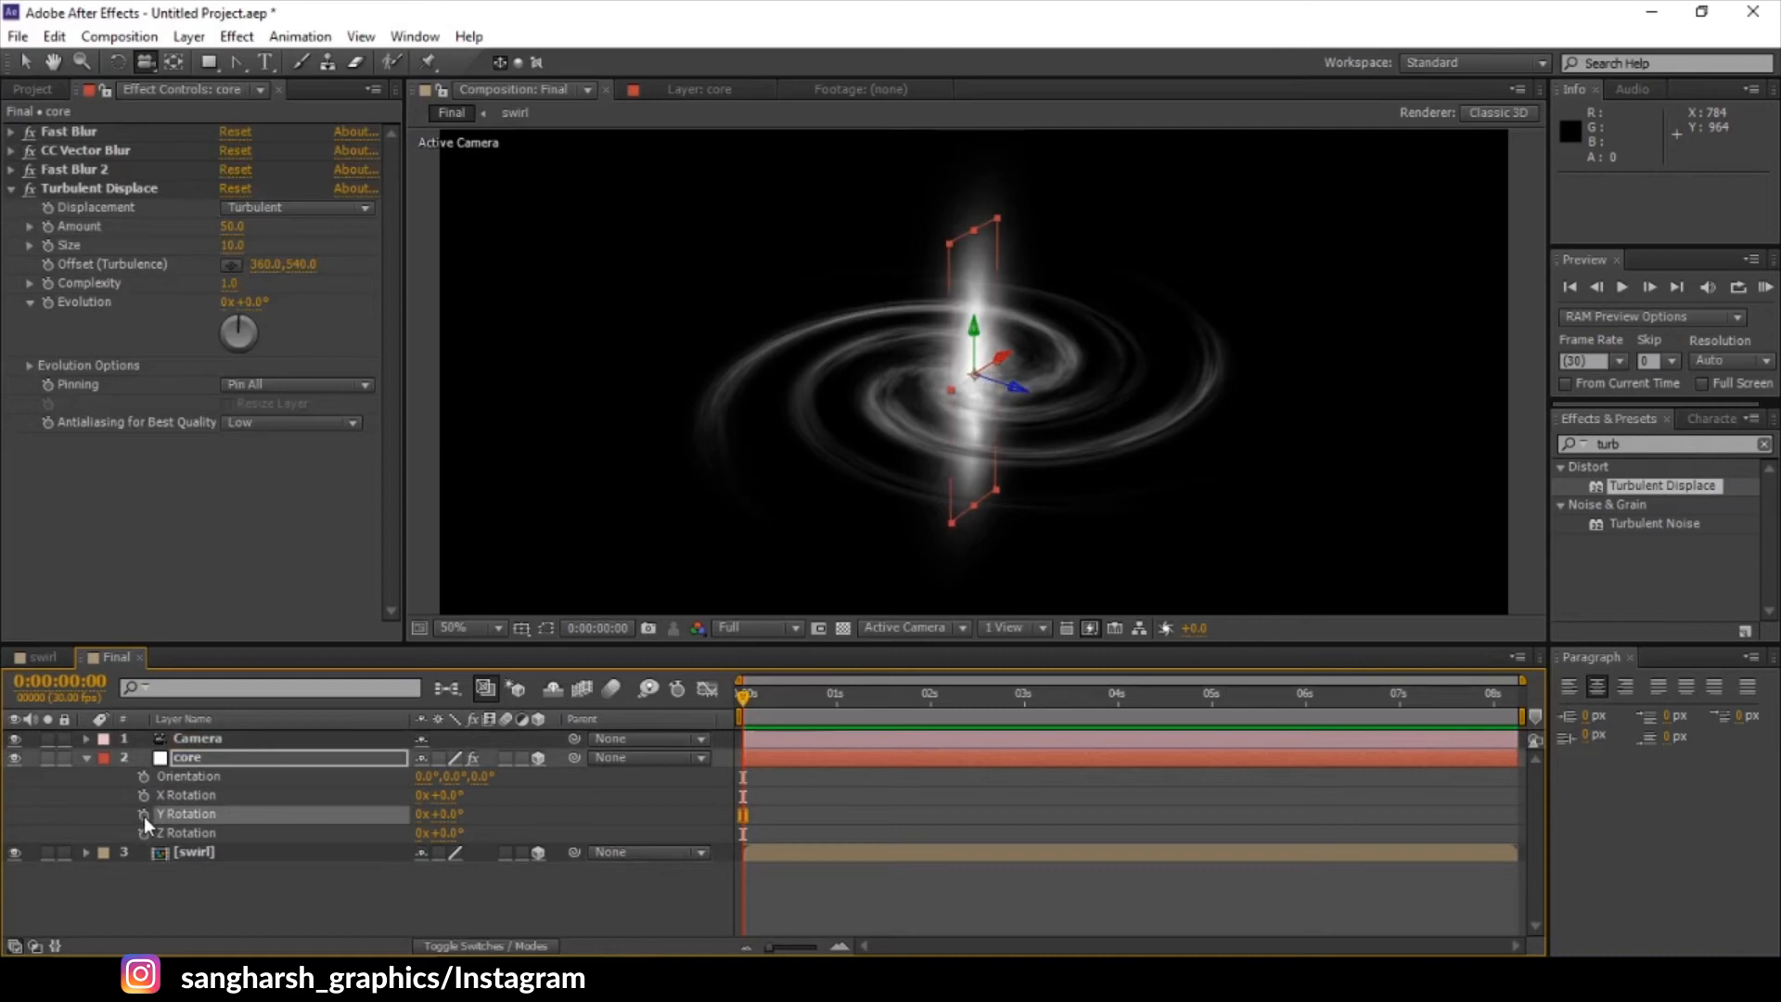
left_click(143, 816, "alt")
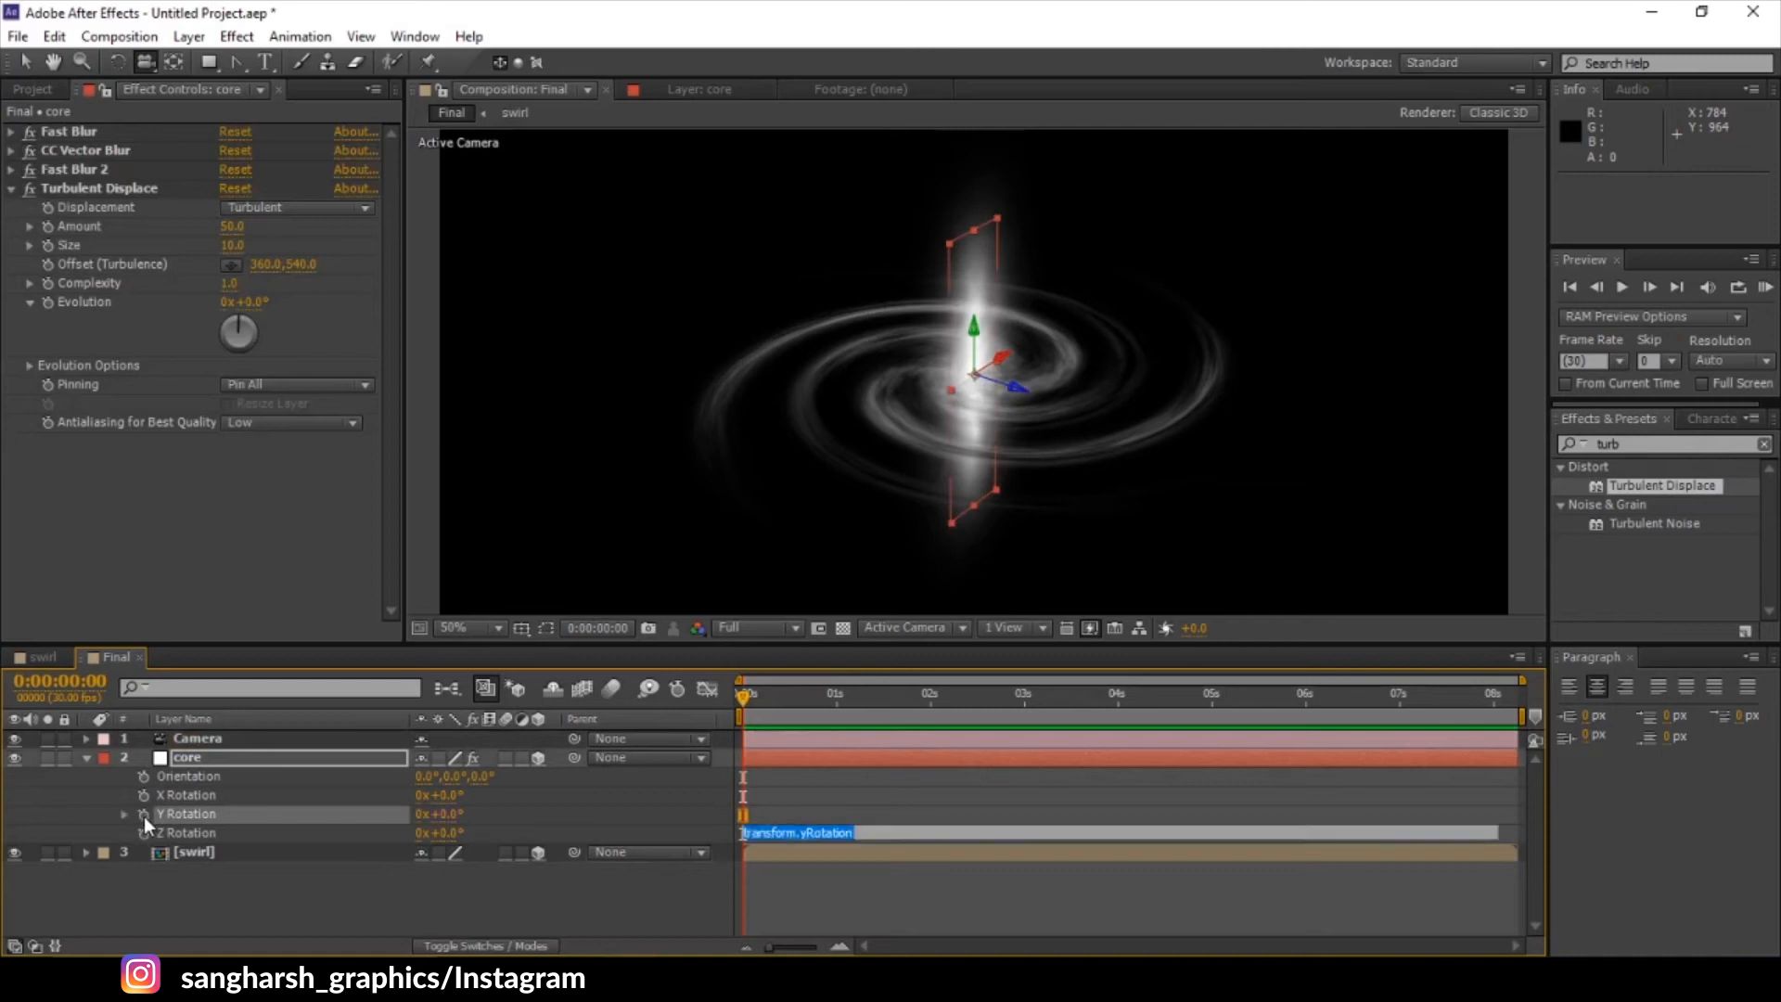
type("Math.atan2(y,x)*180/Math.PI+value")
left_click(938, 803)
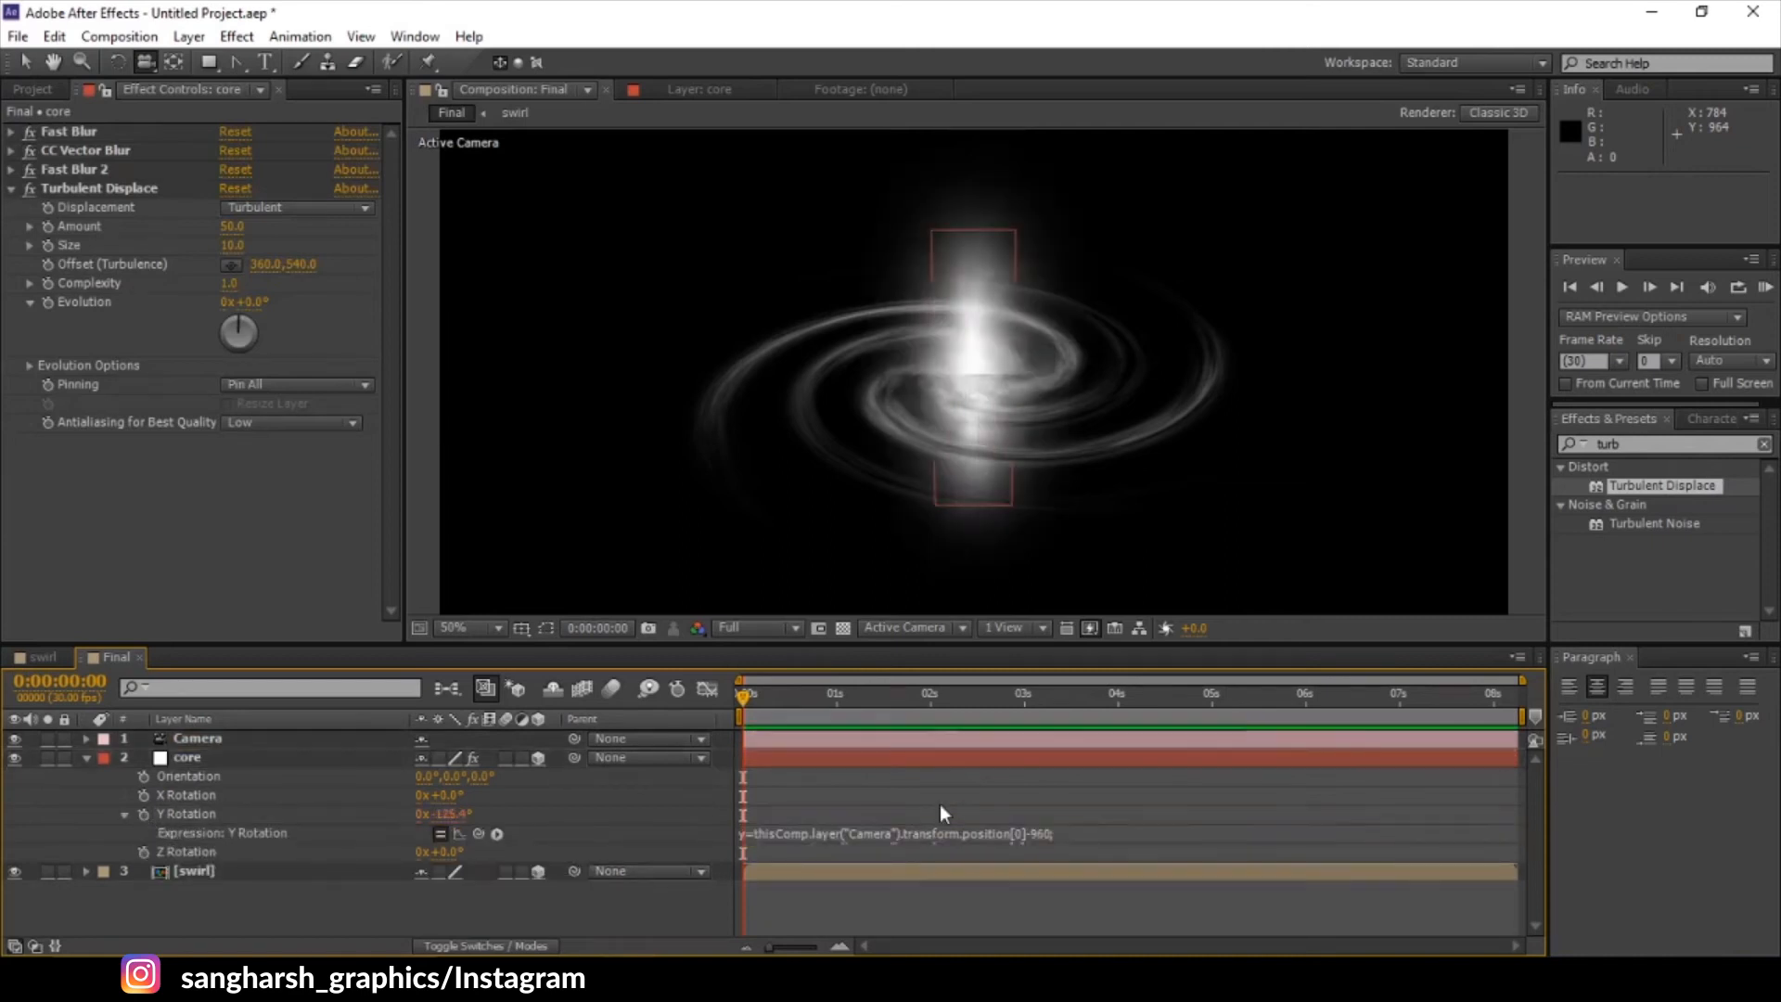
left_click(87, 757)
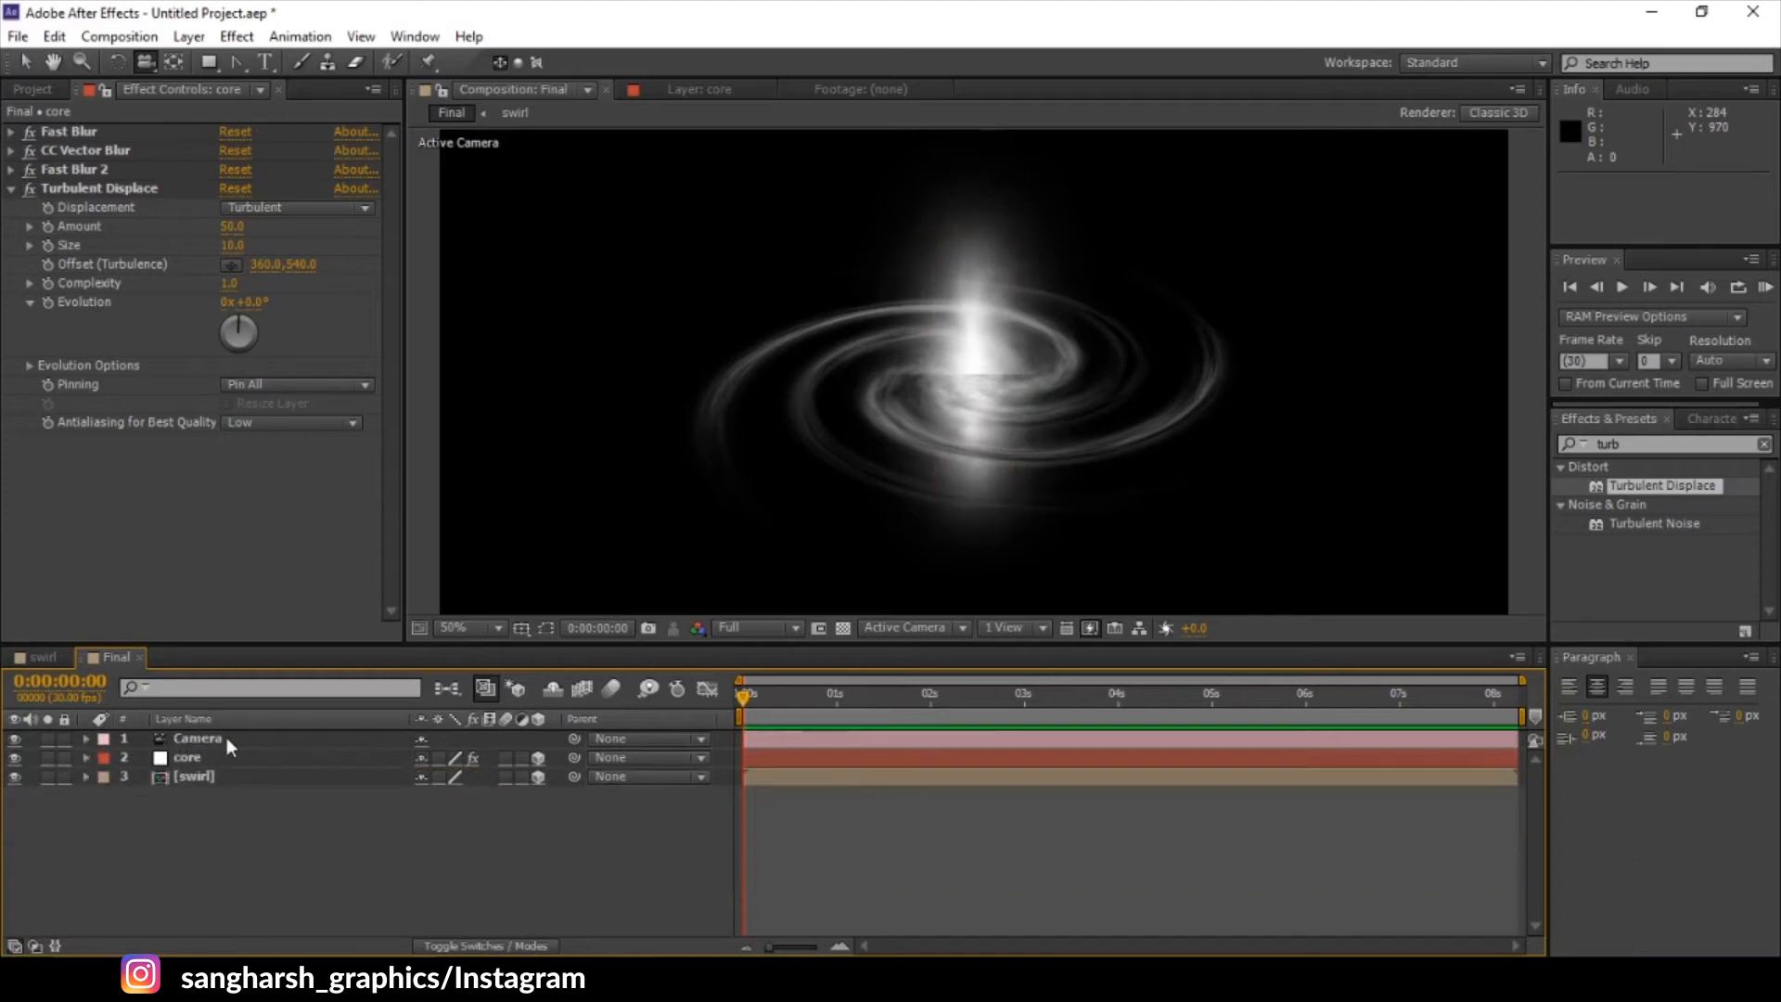
left_click_drag(867, 366, 969, 338)
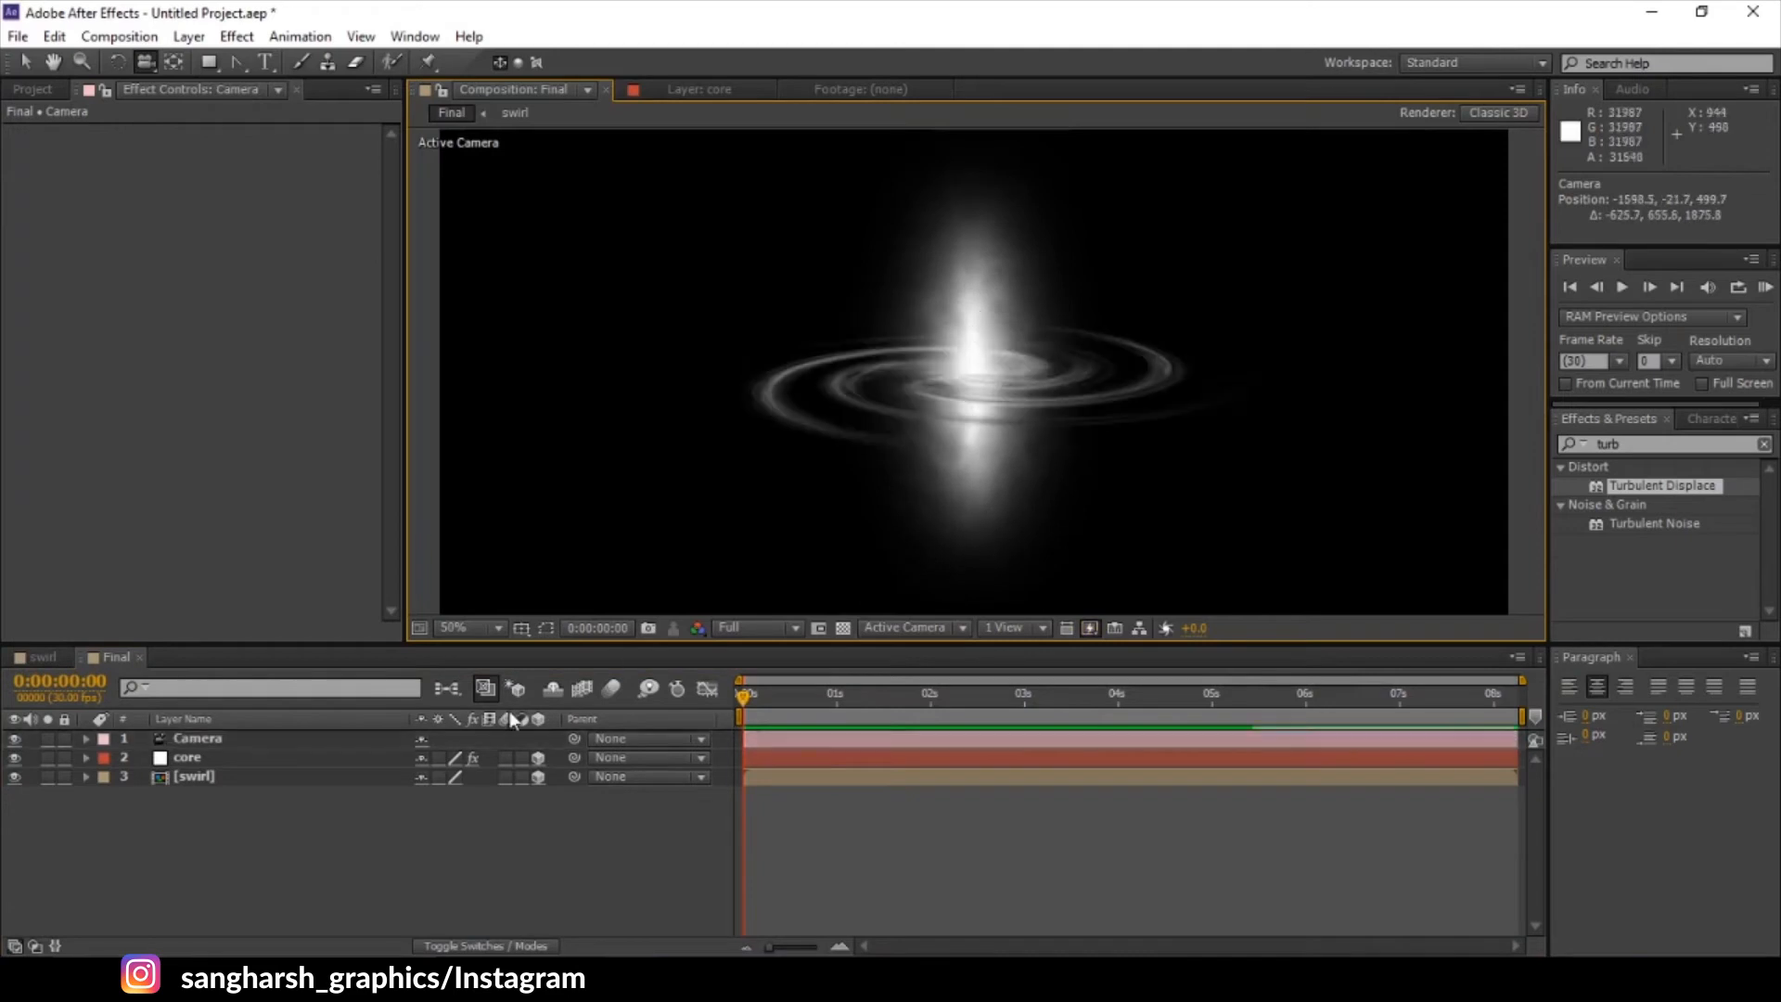
- Set the core layer's blending mode to Screen and orbit the camera slightly to check the blend with the swirl
left_click(339, 766)
key("F4")
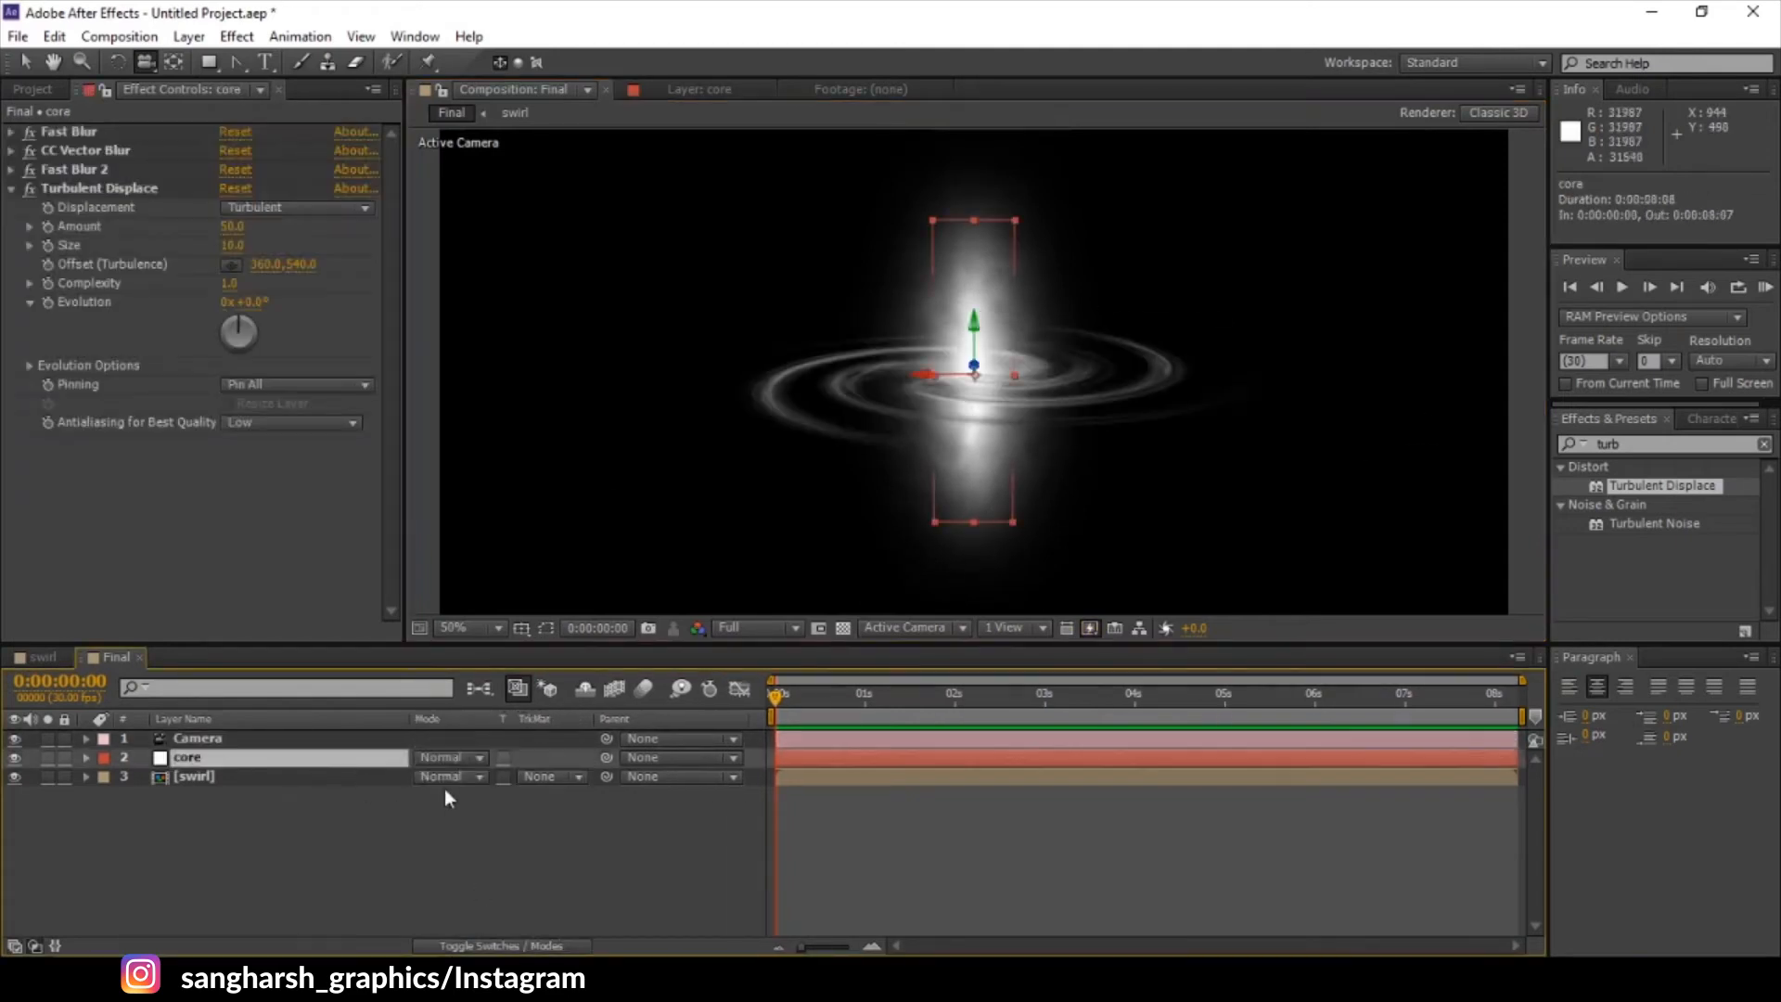
left_click(443, 756)
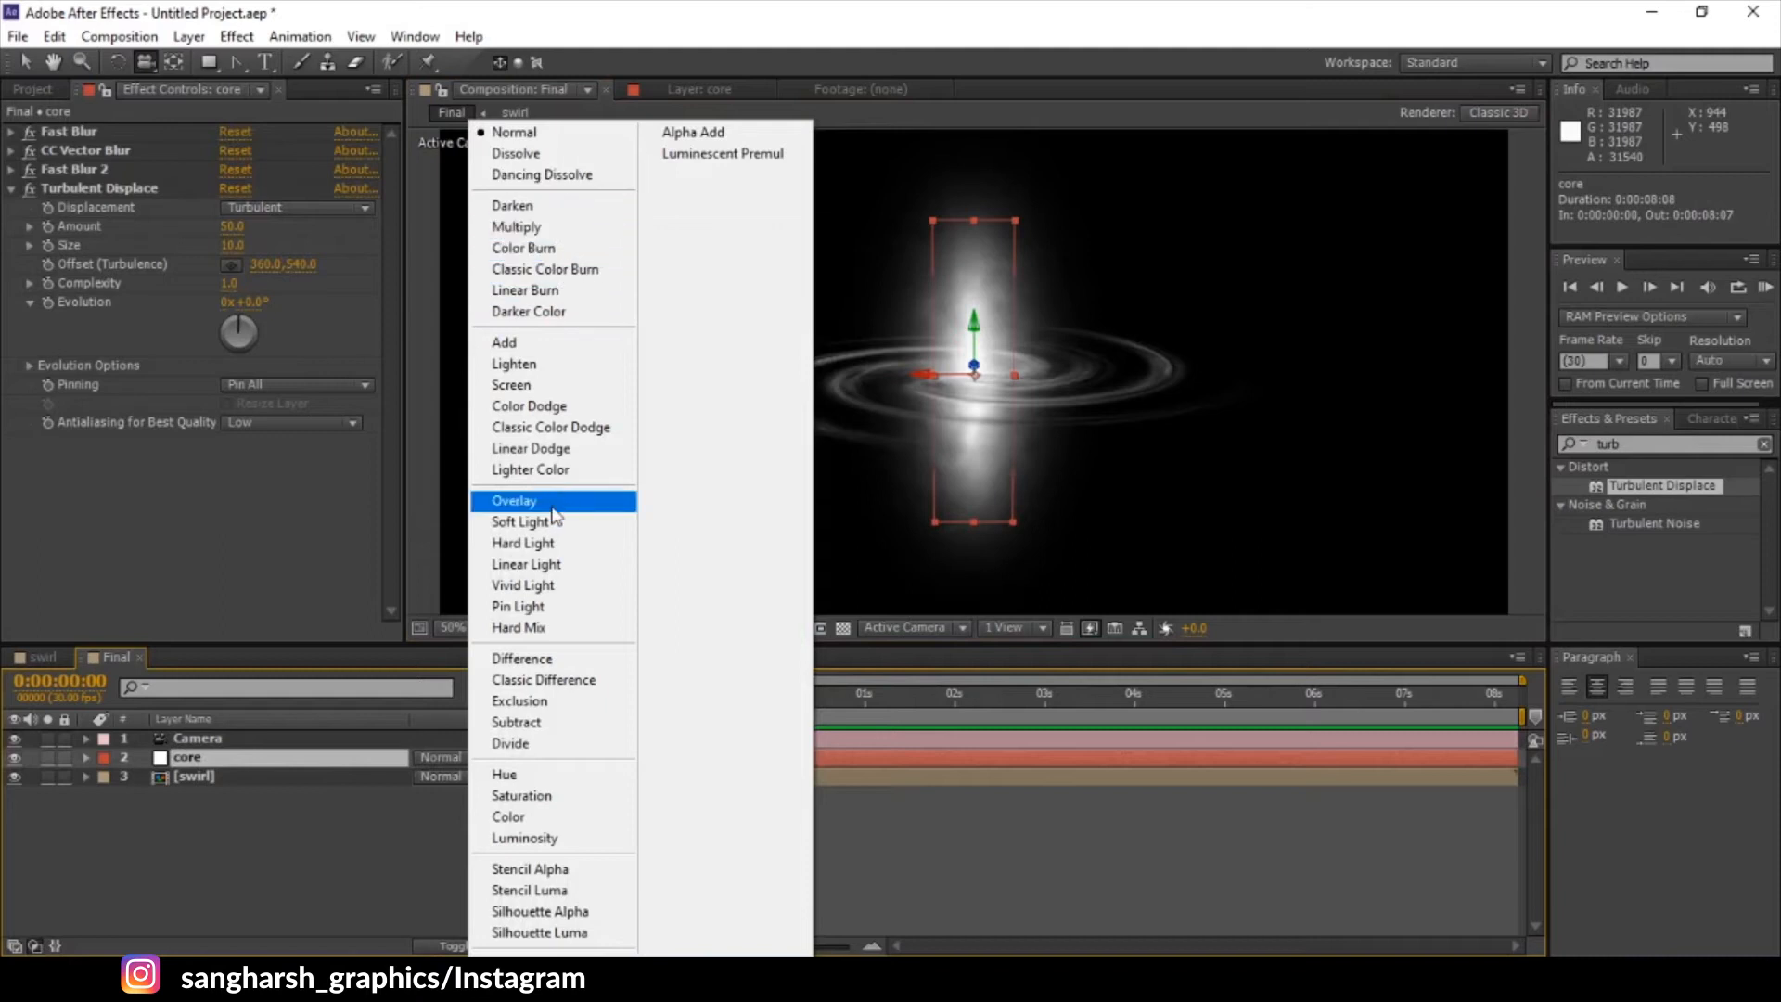
left_click(516, 383)
left_click_drag(826, 396, 832, 410)
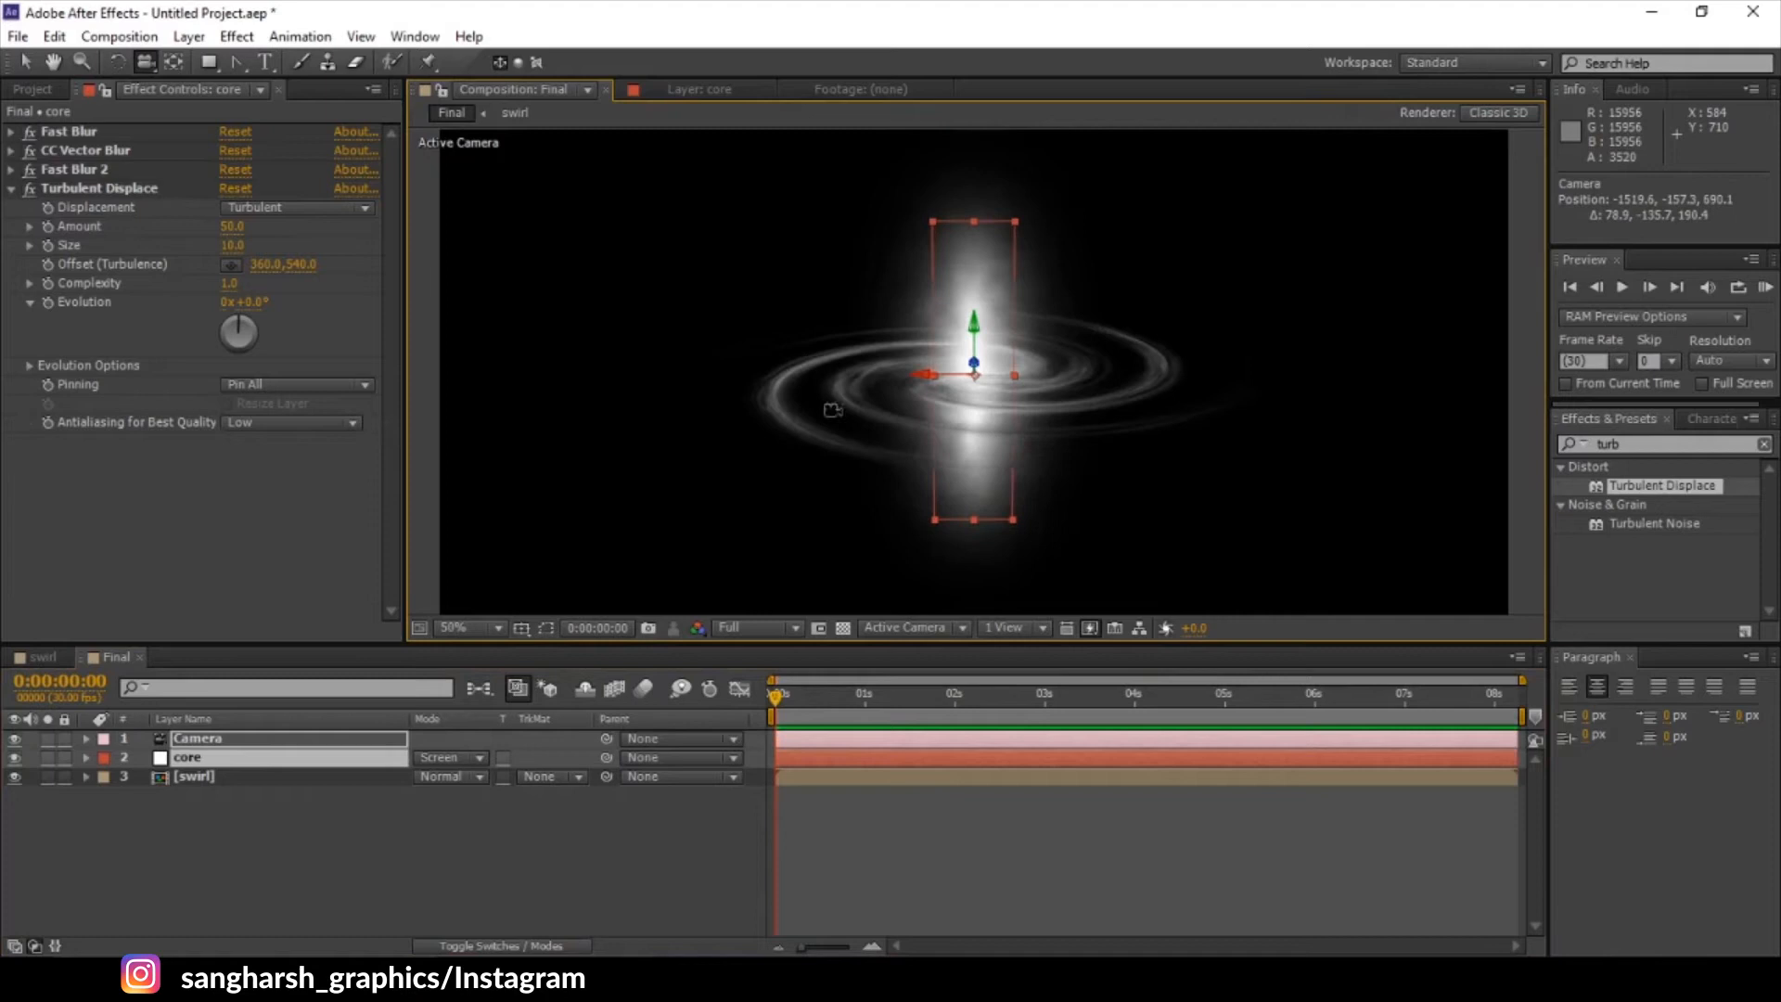
- Open the swirl composition and add a black (000000) solid of 1280 x 1280 px above its layers
left_click(241, 776)
double_click(236, 781)
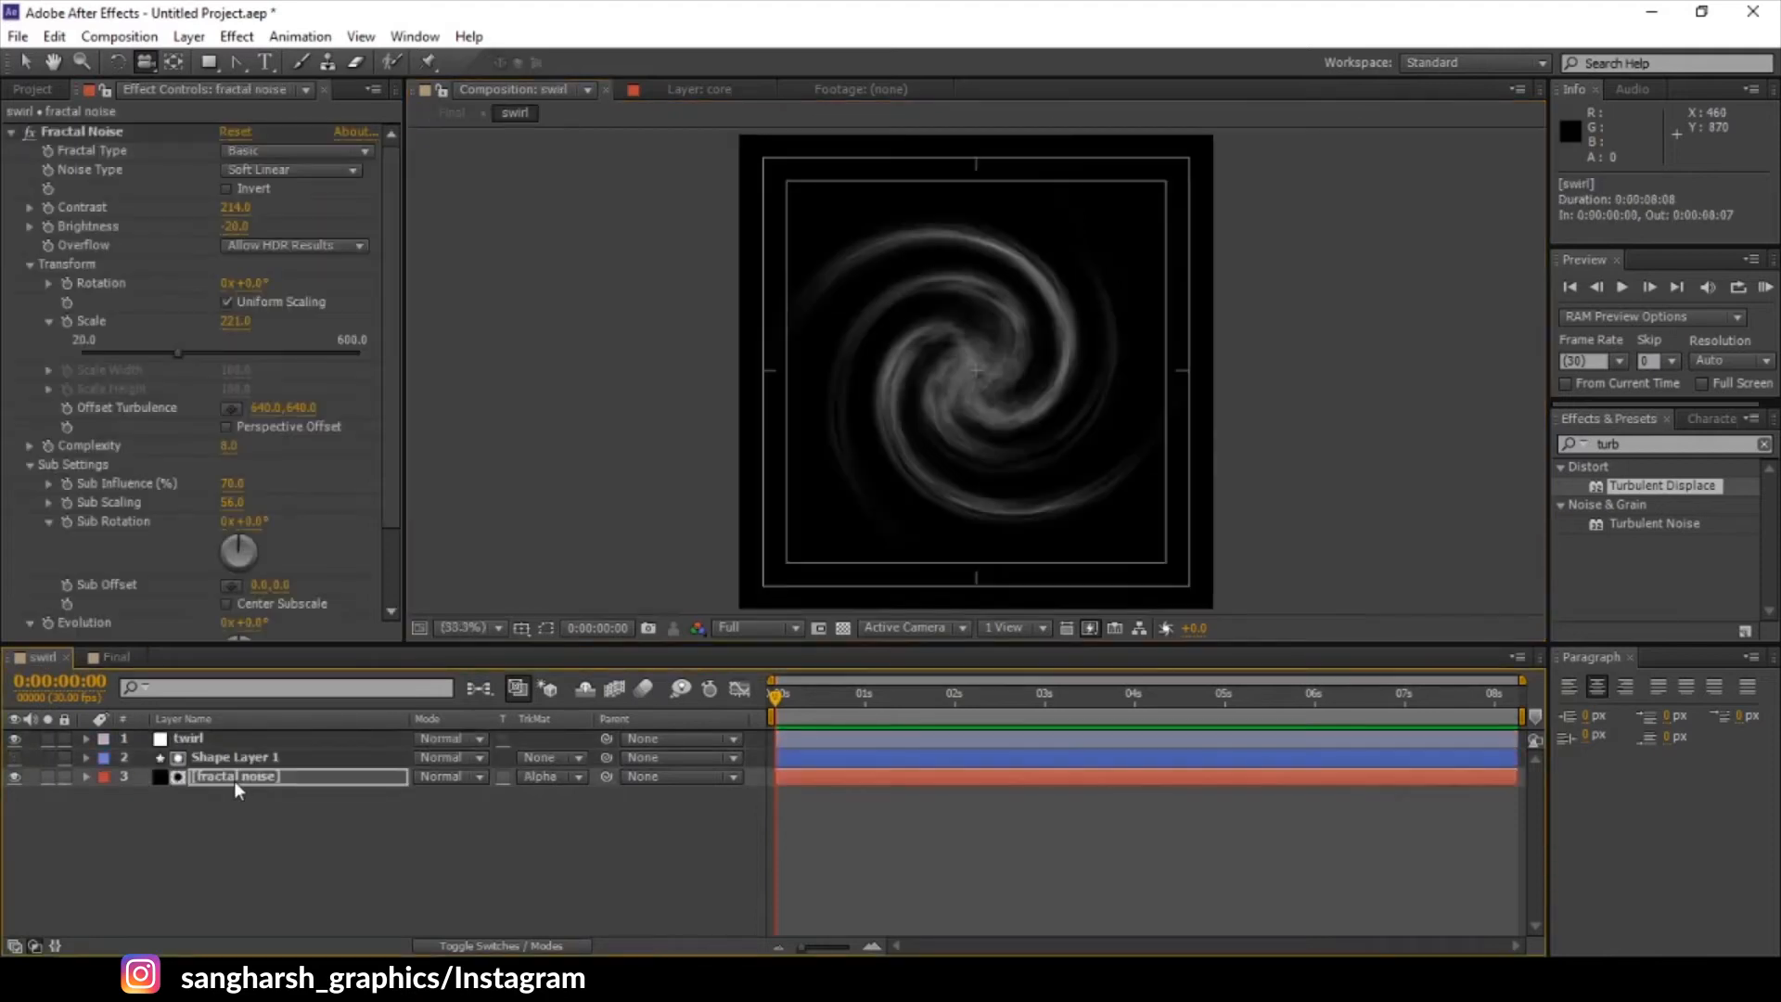
right_click(189, 847)
mouse_move(275, 612)
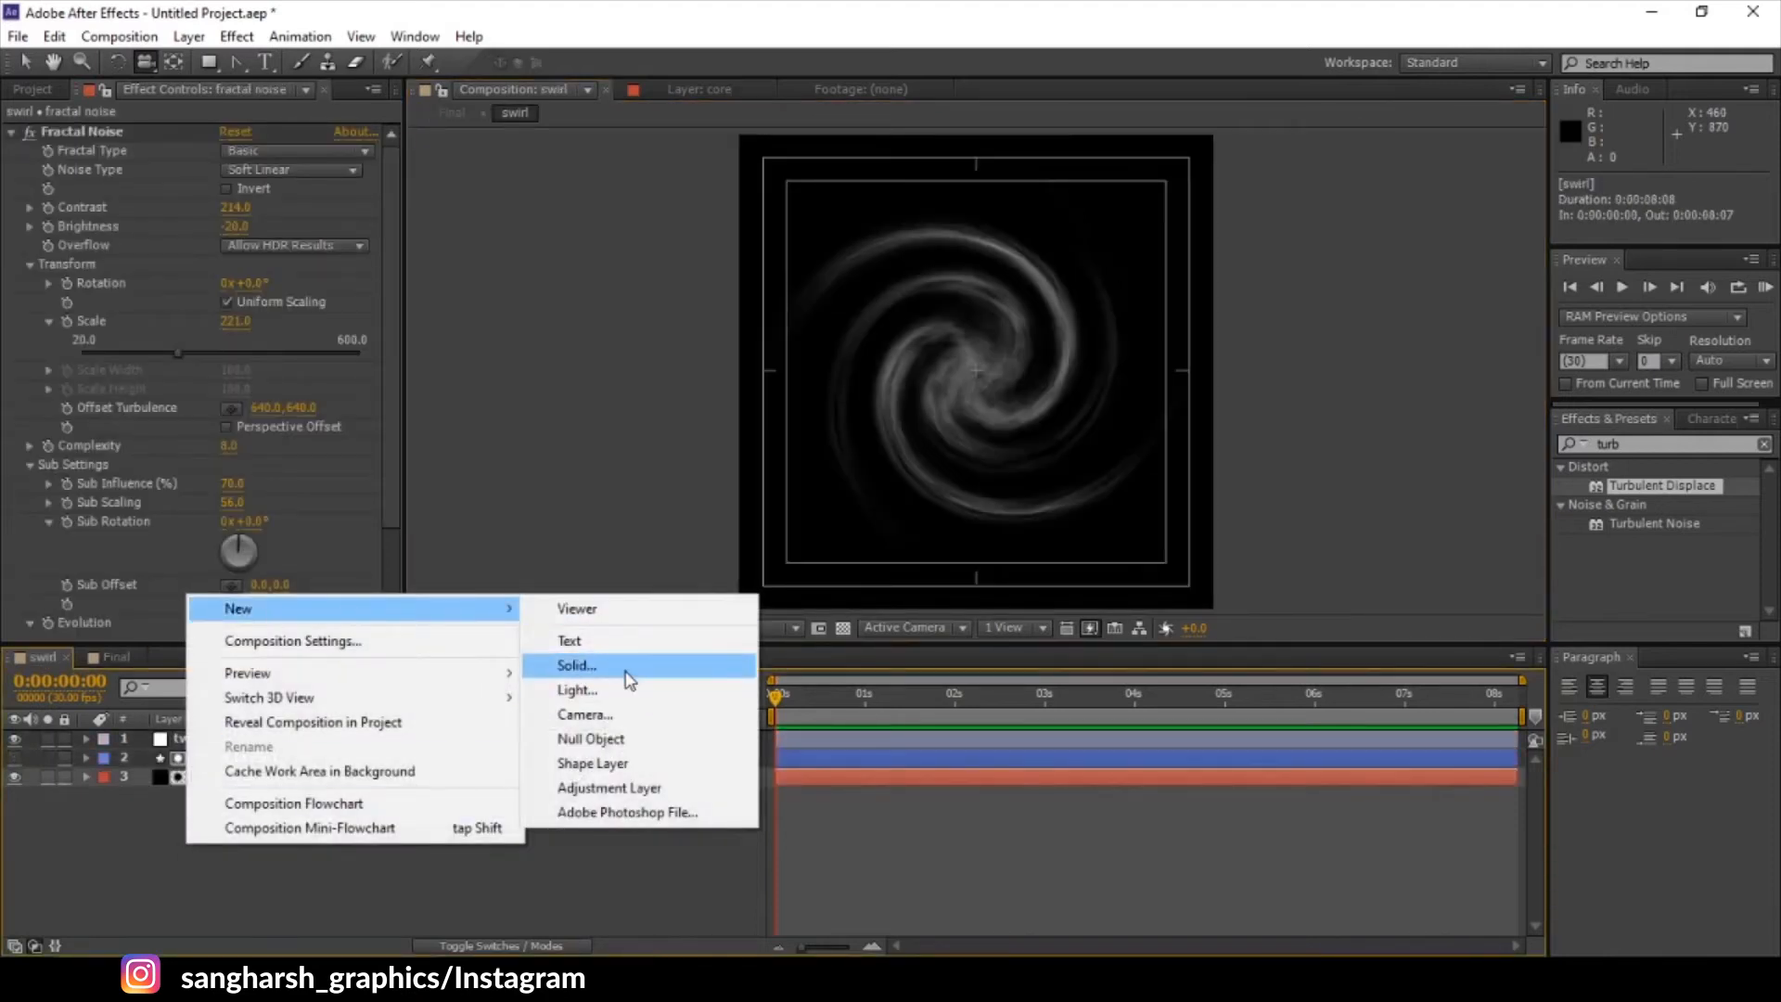
left_click(625, 670)
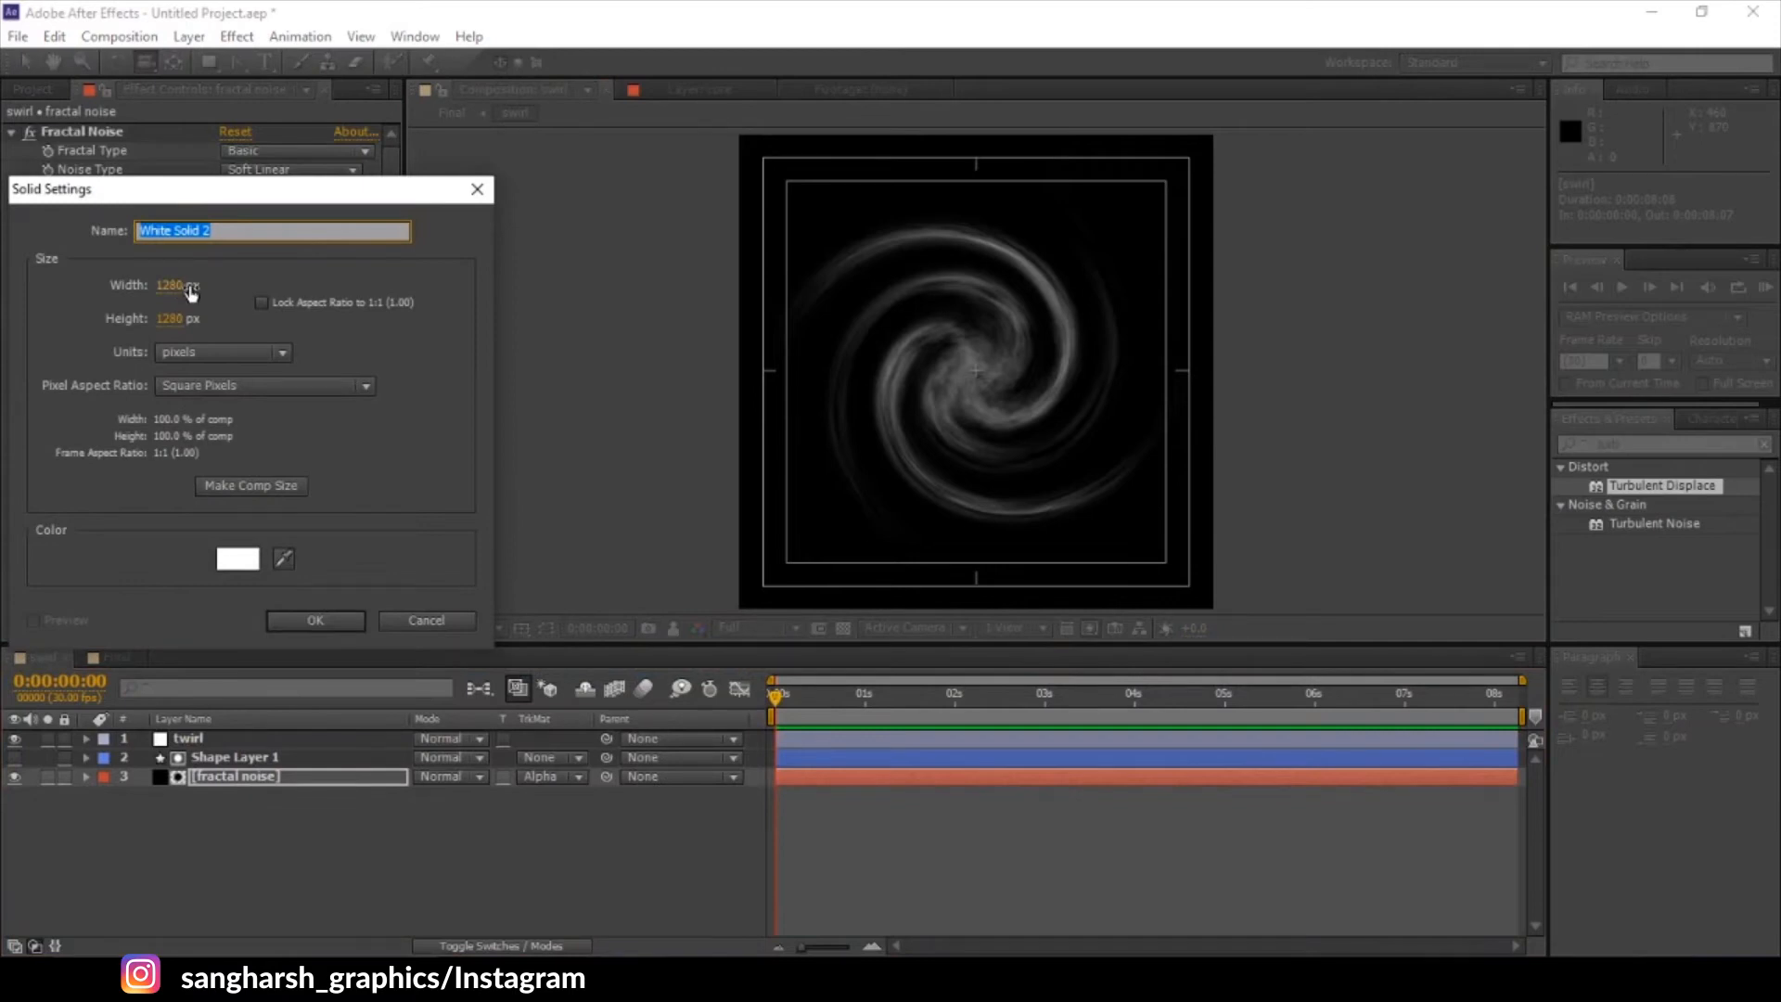
left_click(244, 560)
left_click_drag(1333, 567, 1668, 898)
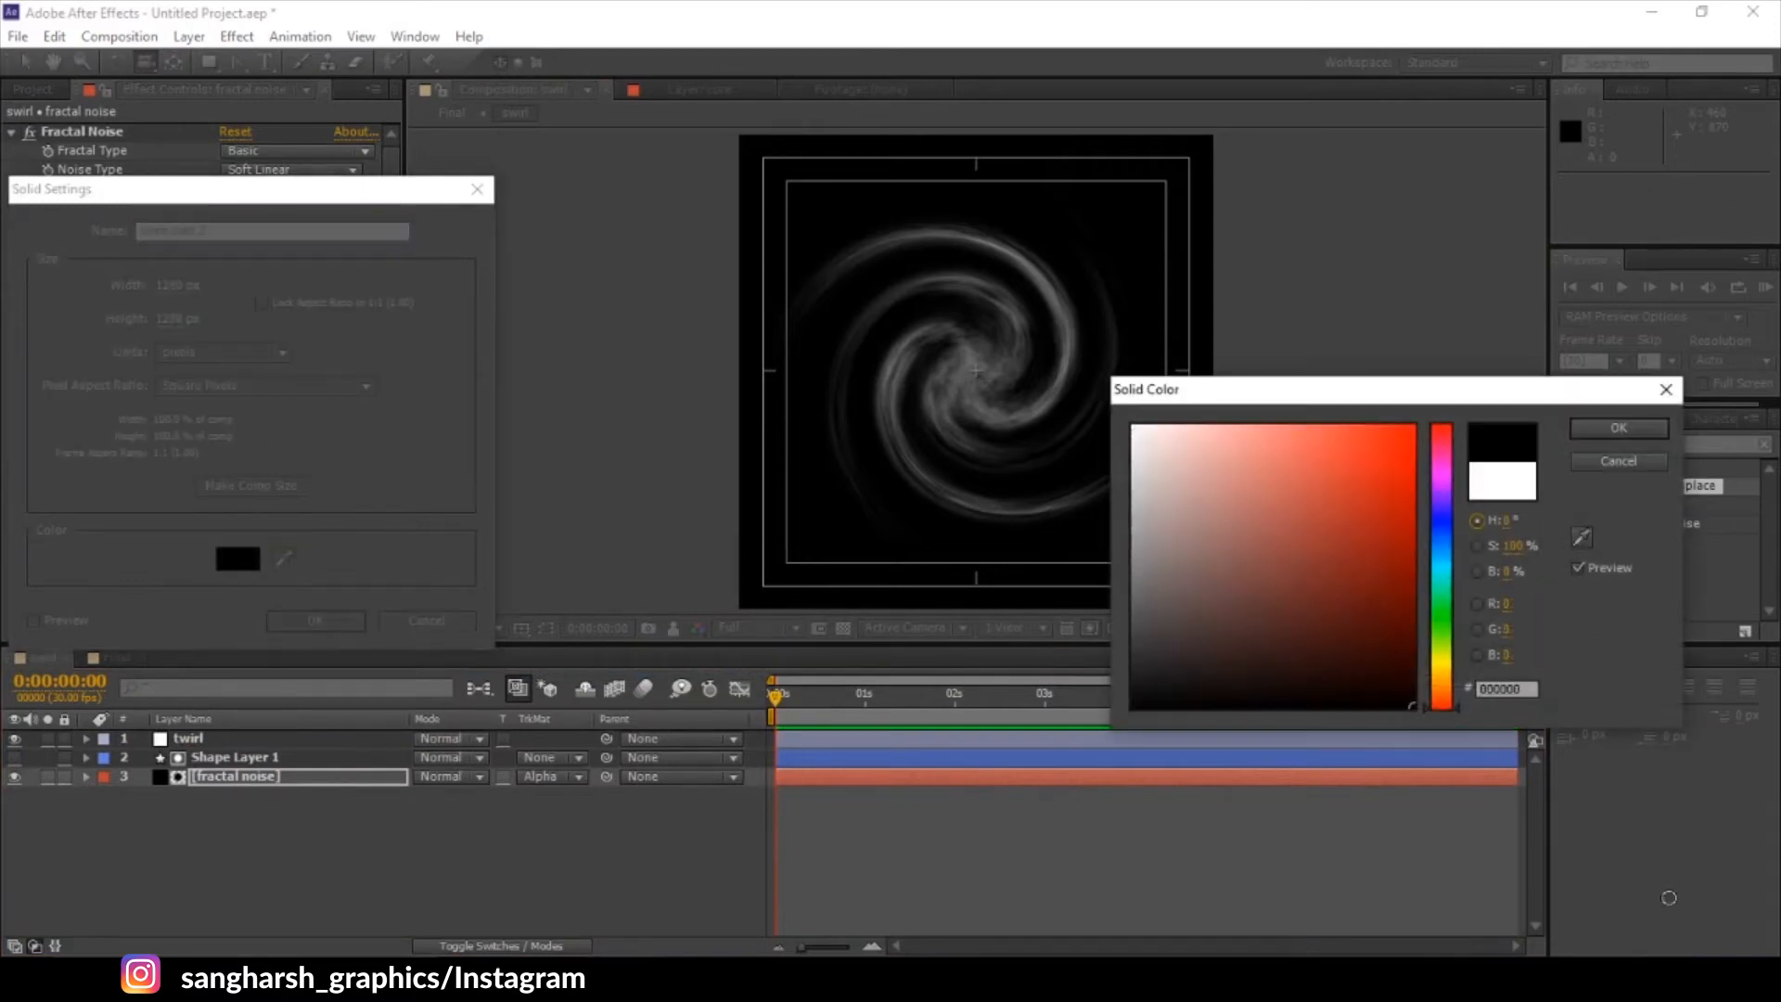
left_click(1640, 430)
left_click(297, 620)
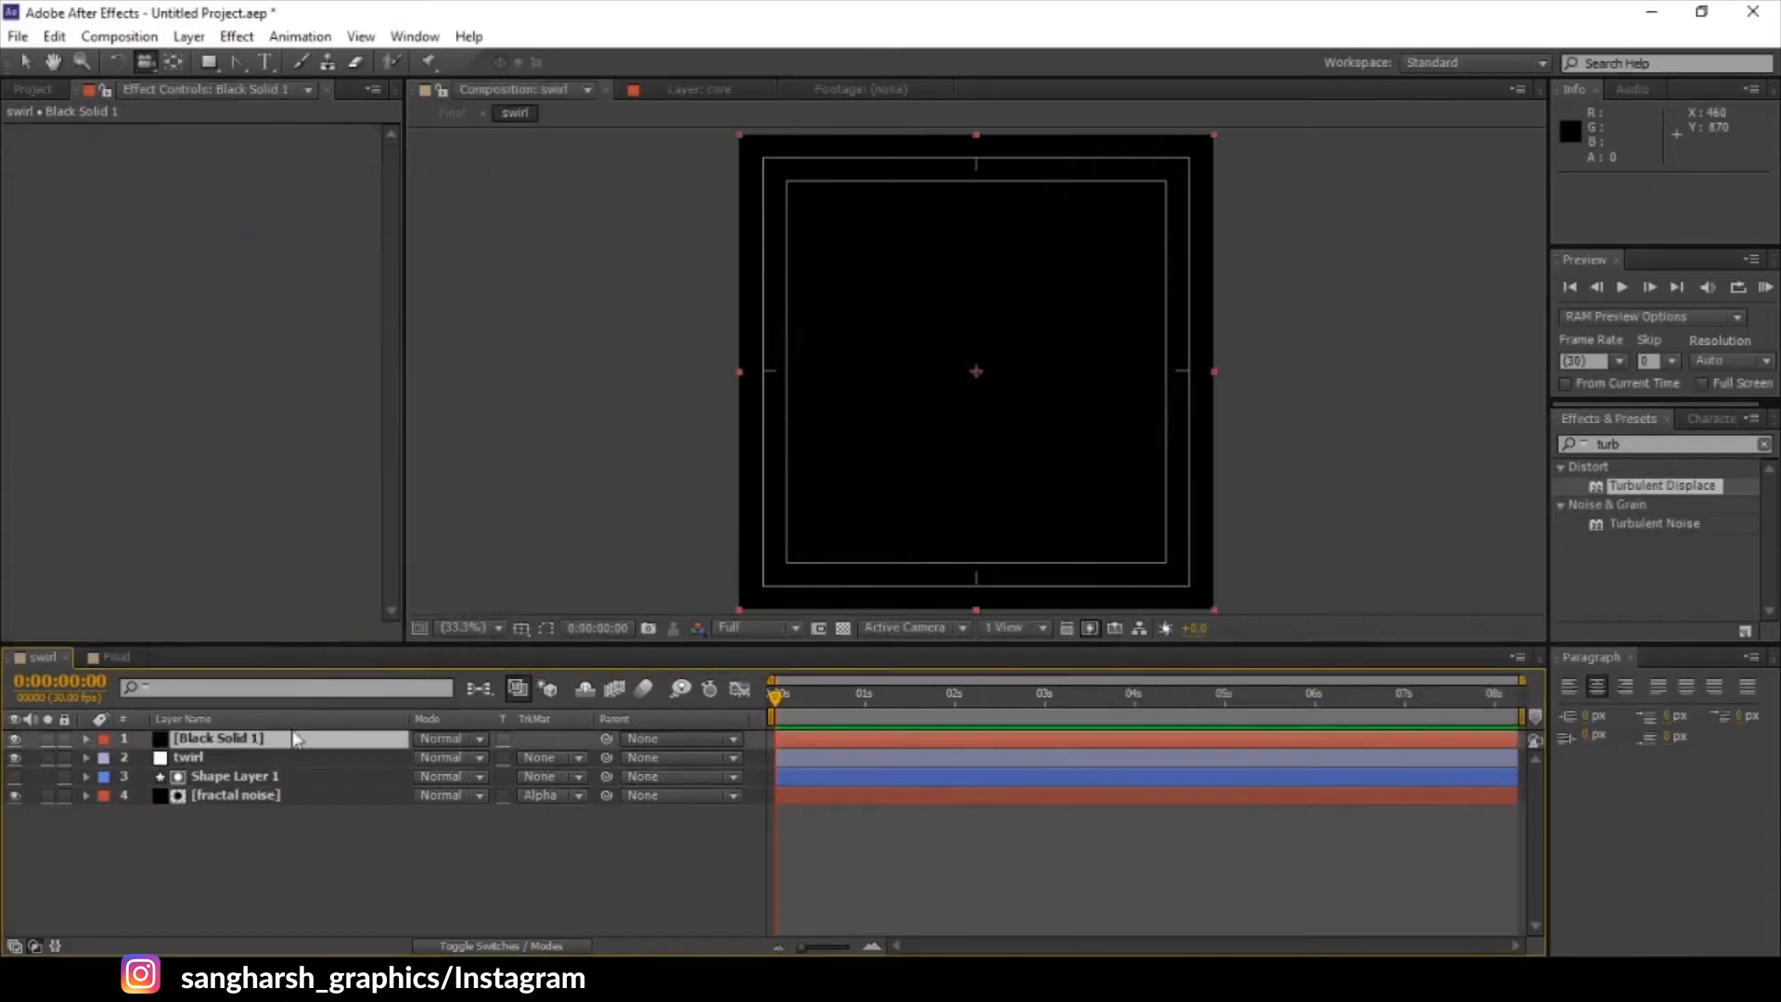
- Add a full-layer rectangular mask to the black solid and set the mask's mode to Subtract
double_click(210, 61)
key("v")
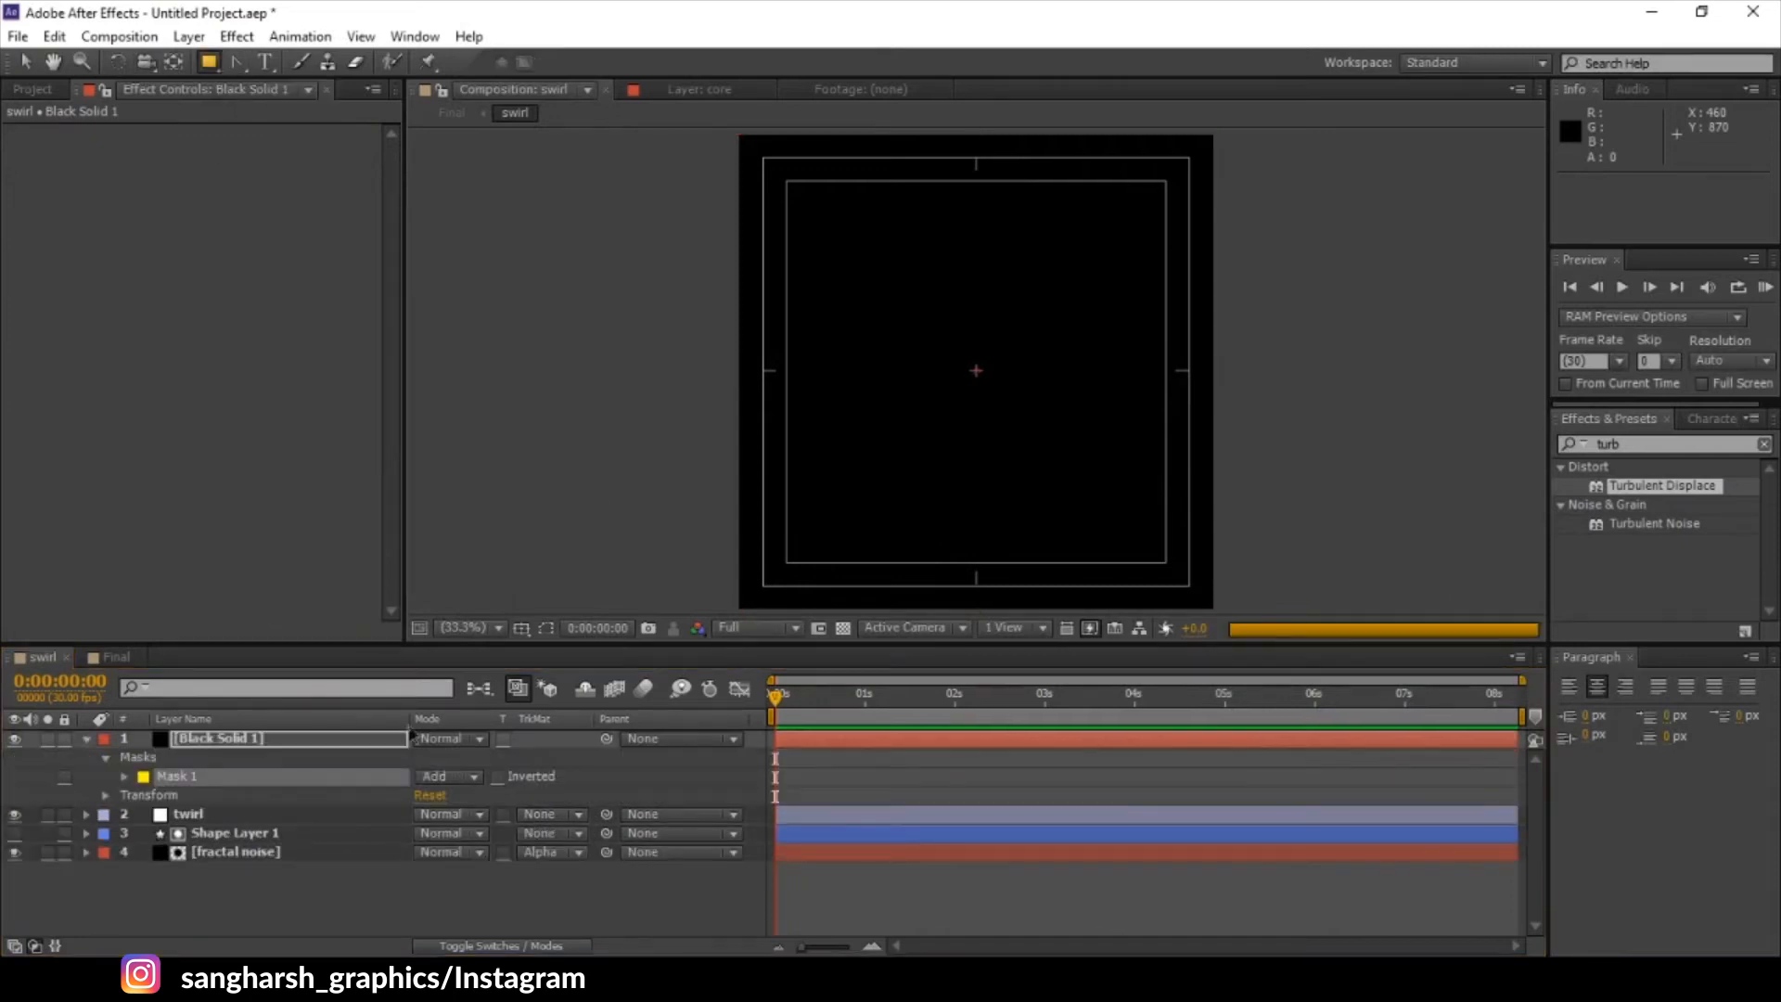
left_click(124, 776)
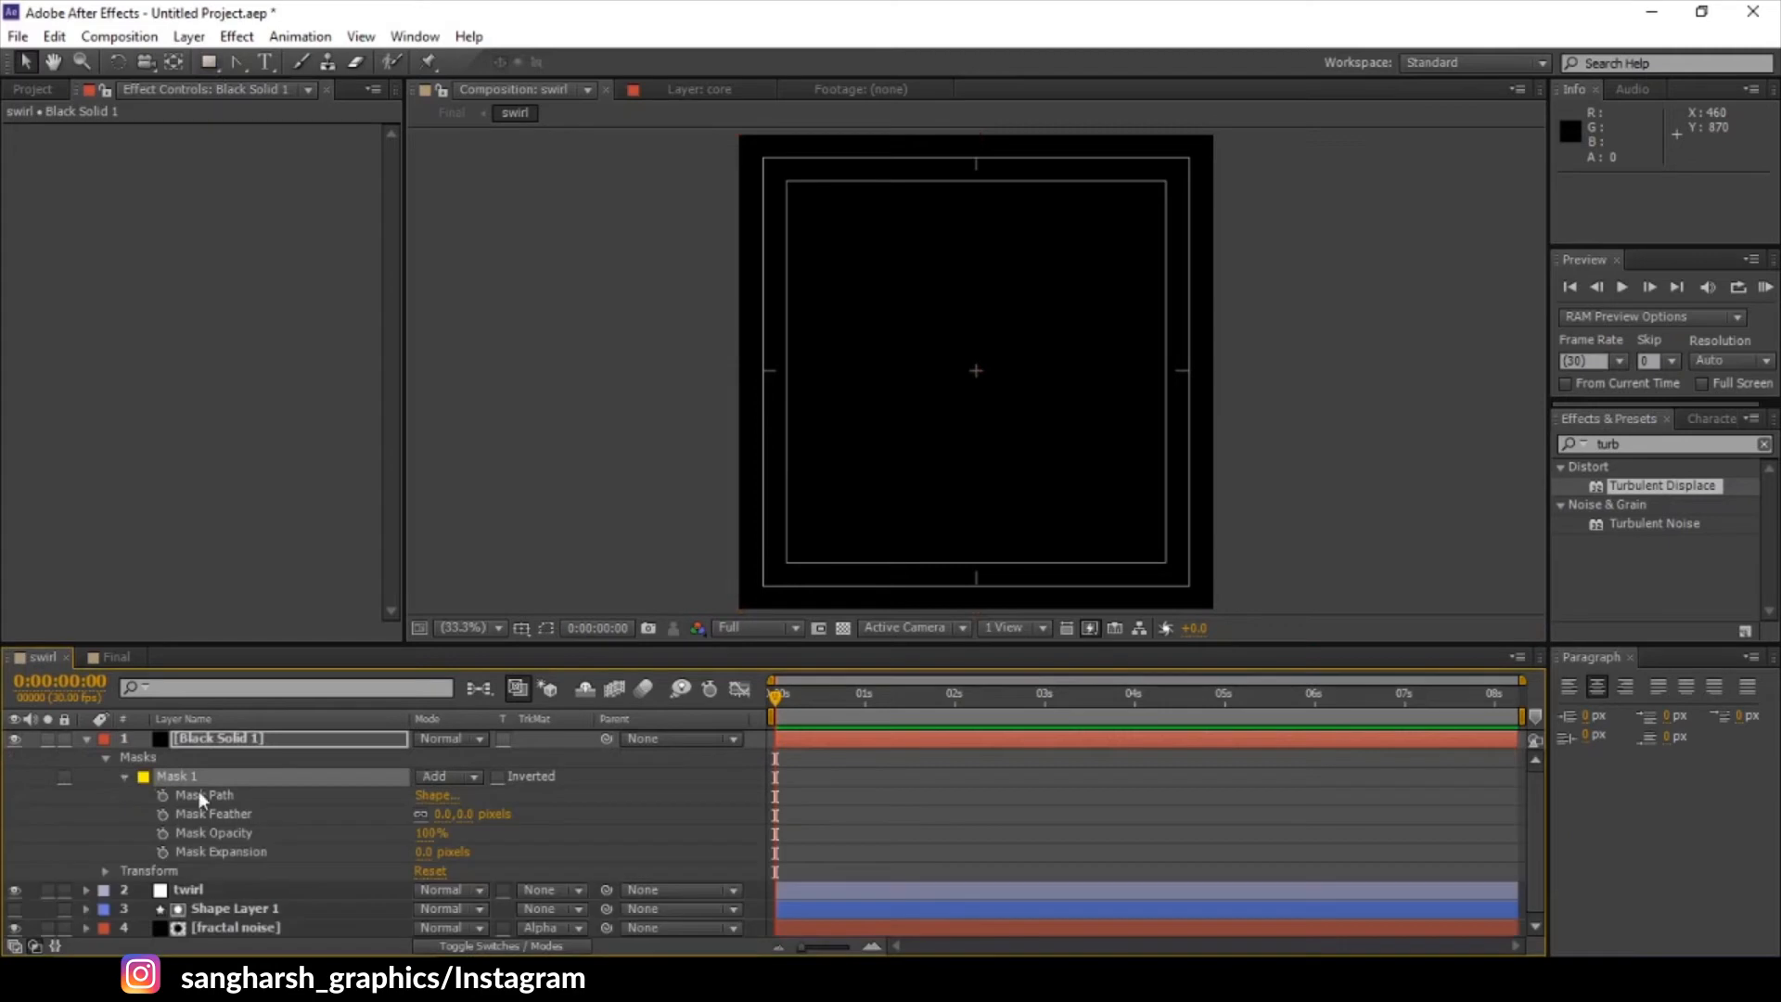
left_click(471, 777)
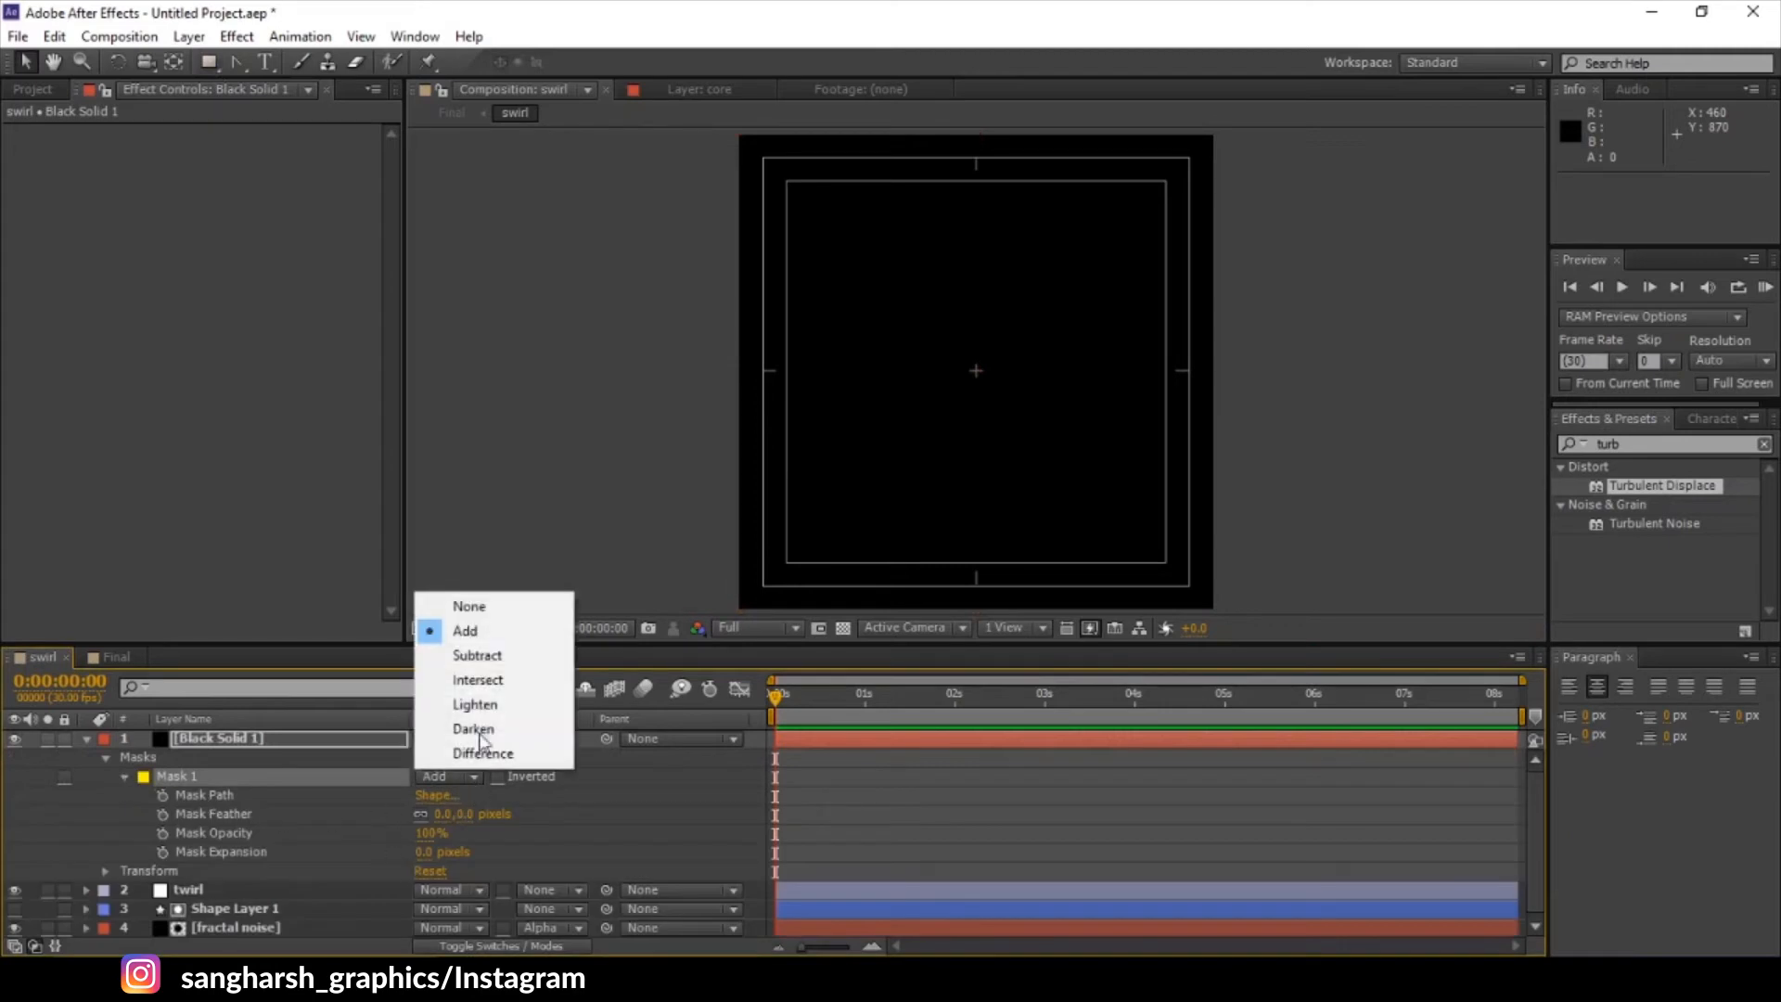
left_click(494, 651)
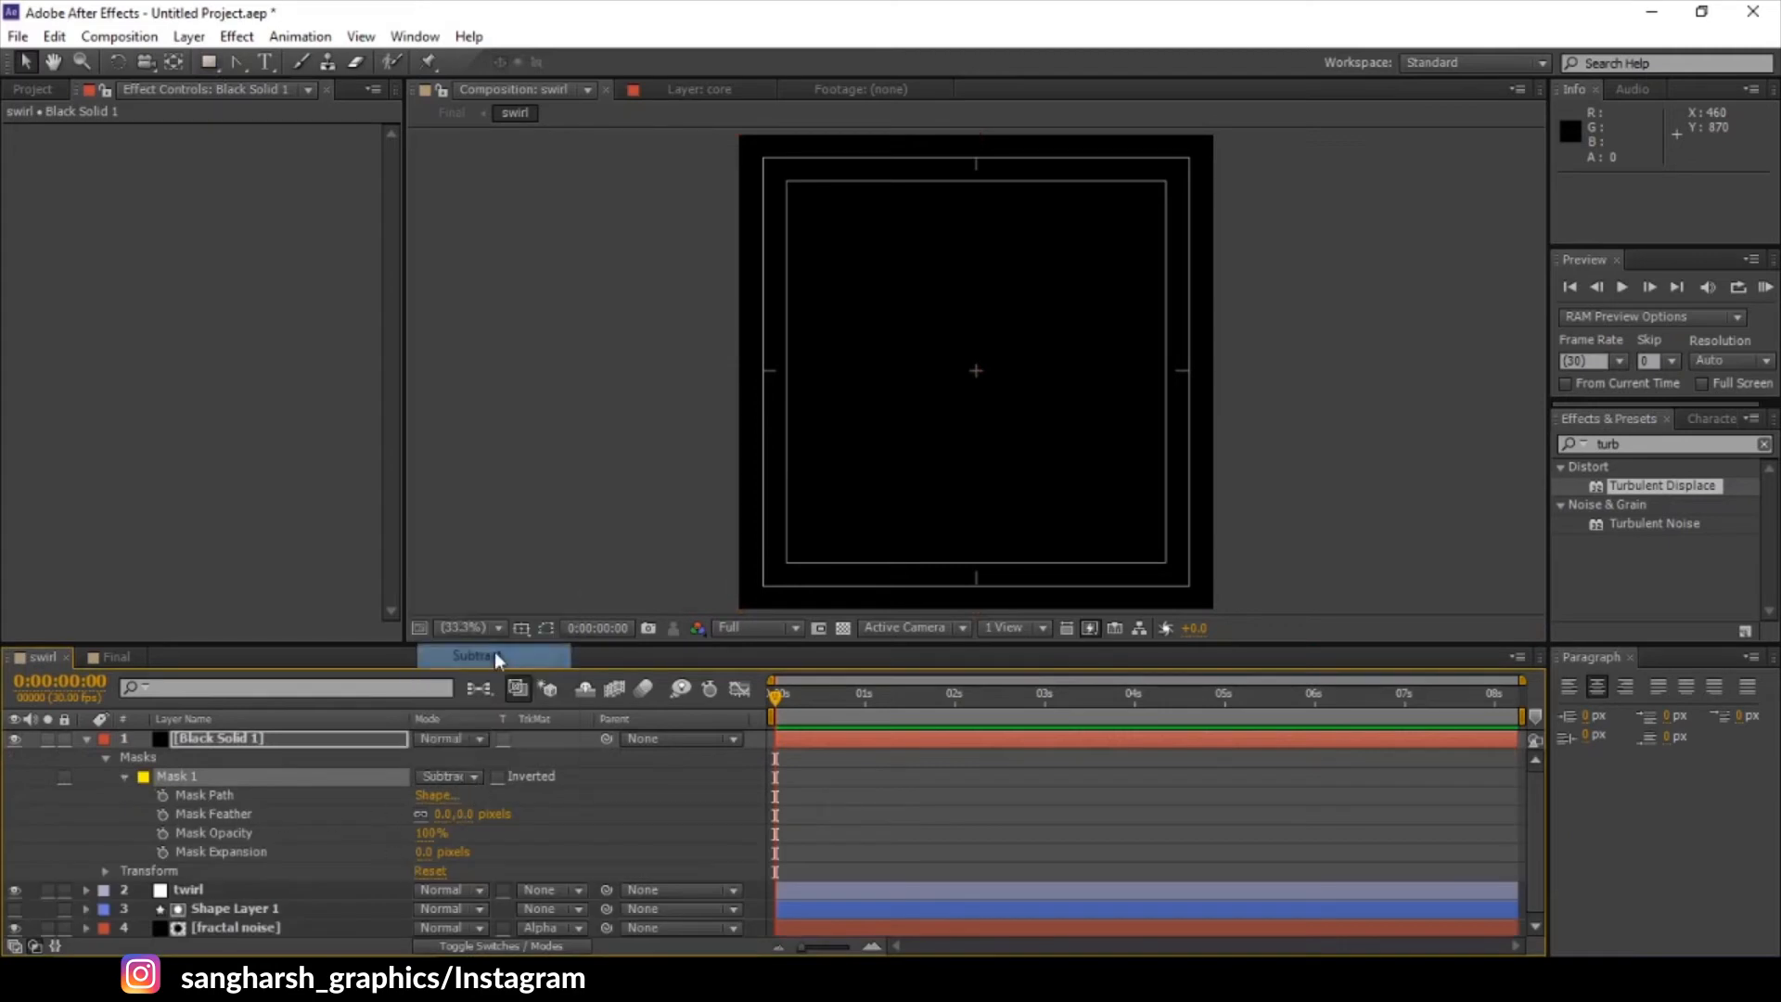
- Set the black solid's Mask Expansion to -25 pixels and its Mask Feather to 25 pixels
left_click(428, 852)
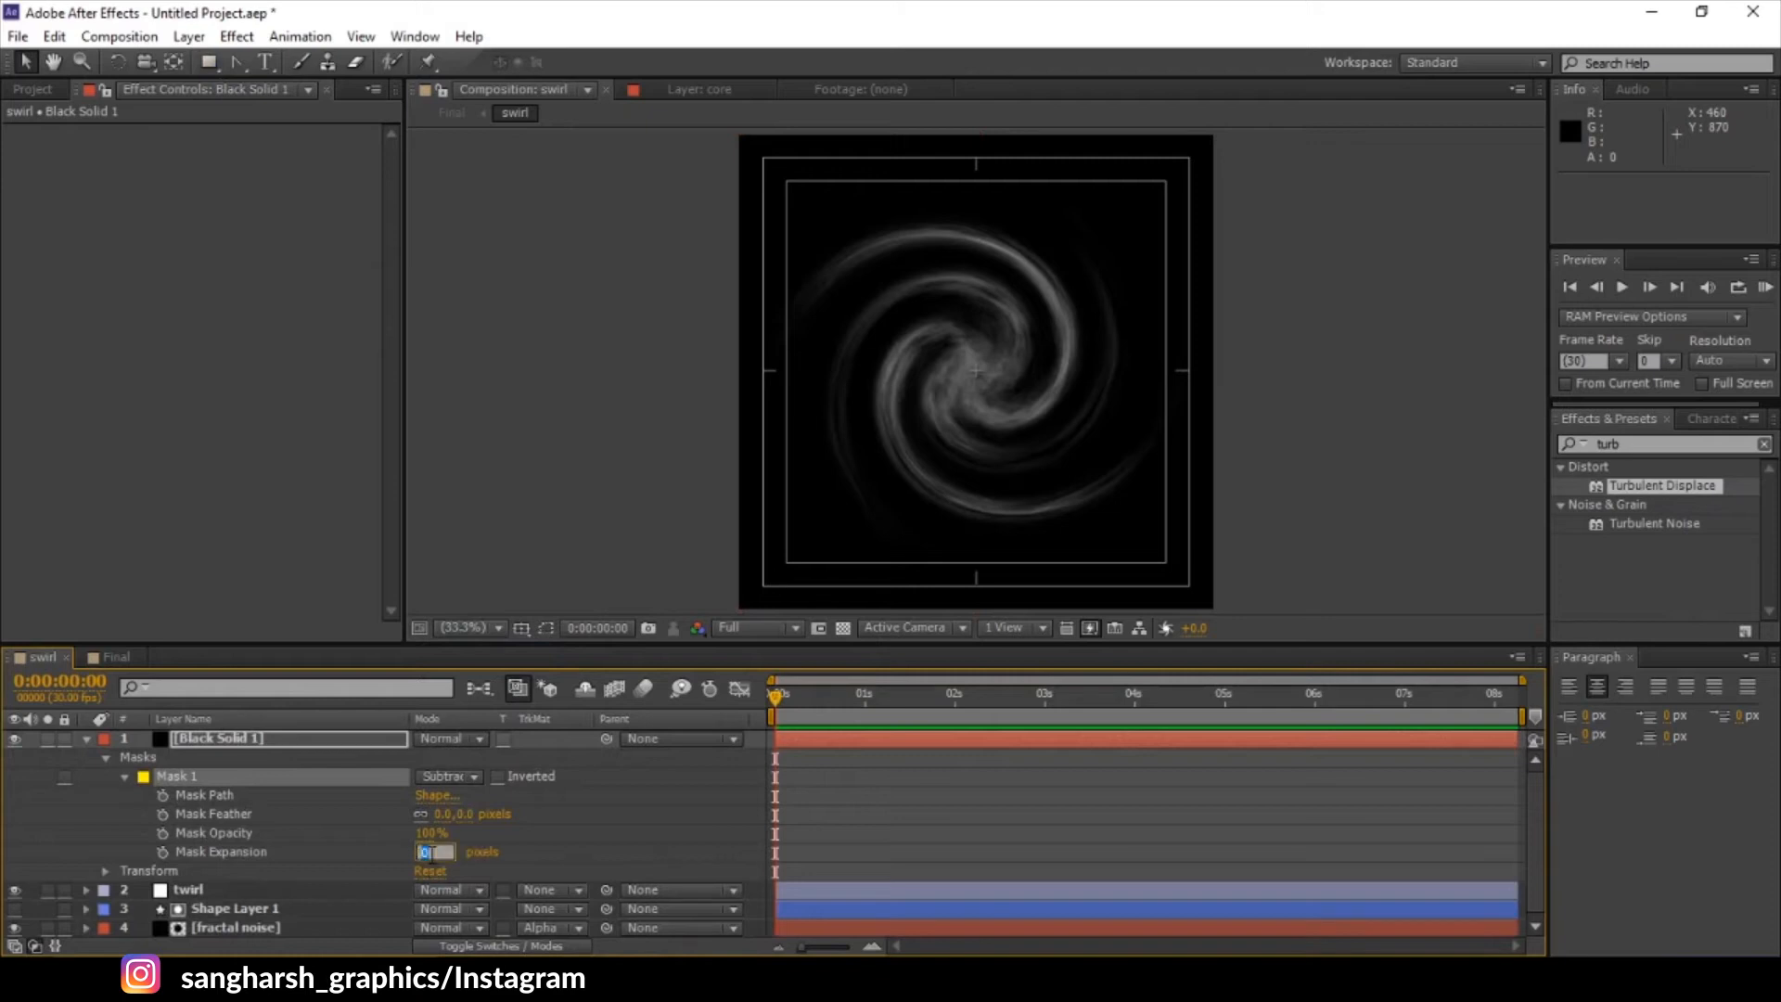
key("Return")
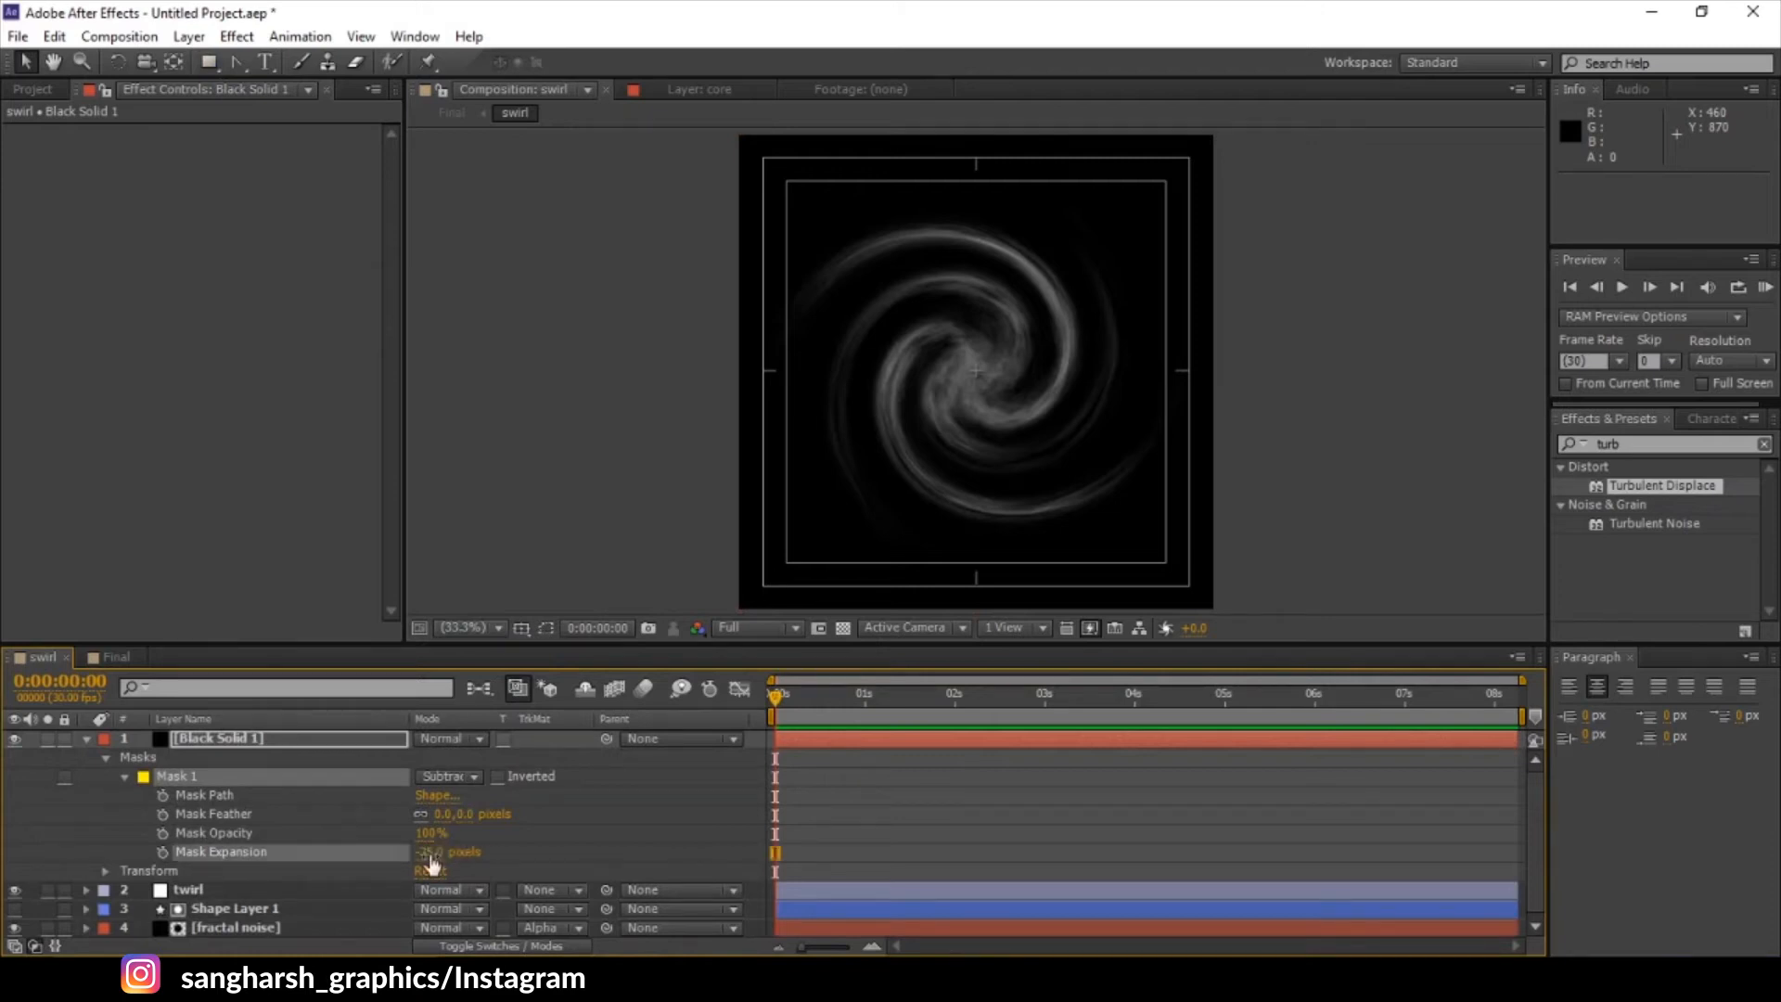
left_click(453, 812)
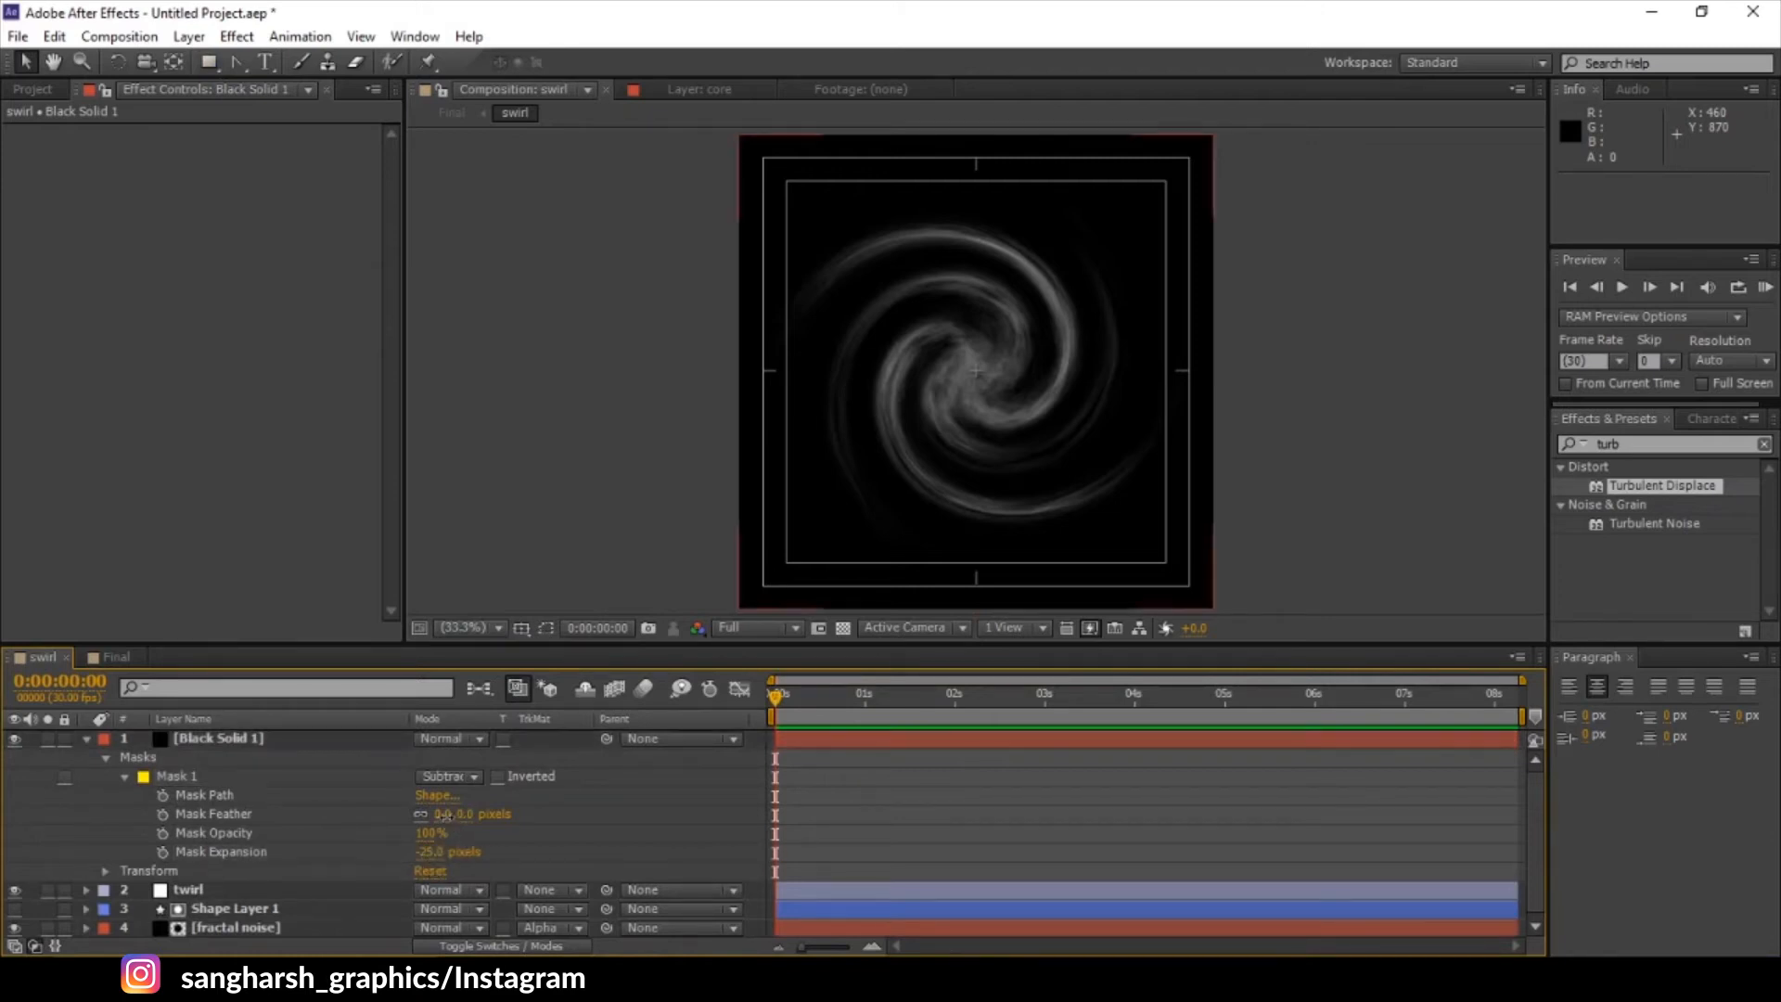
type("25")
key("Return")
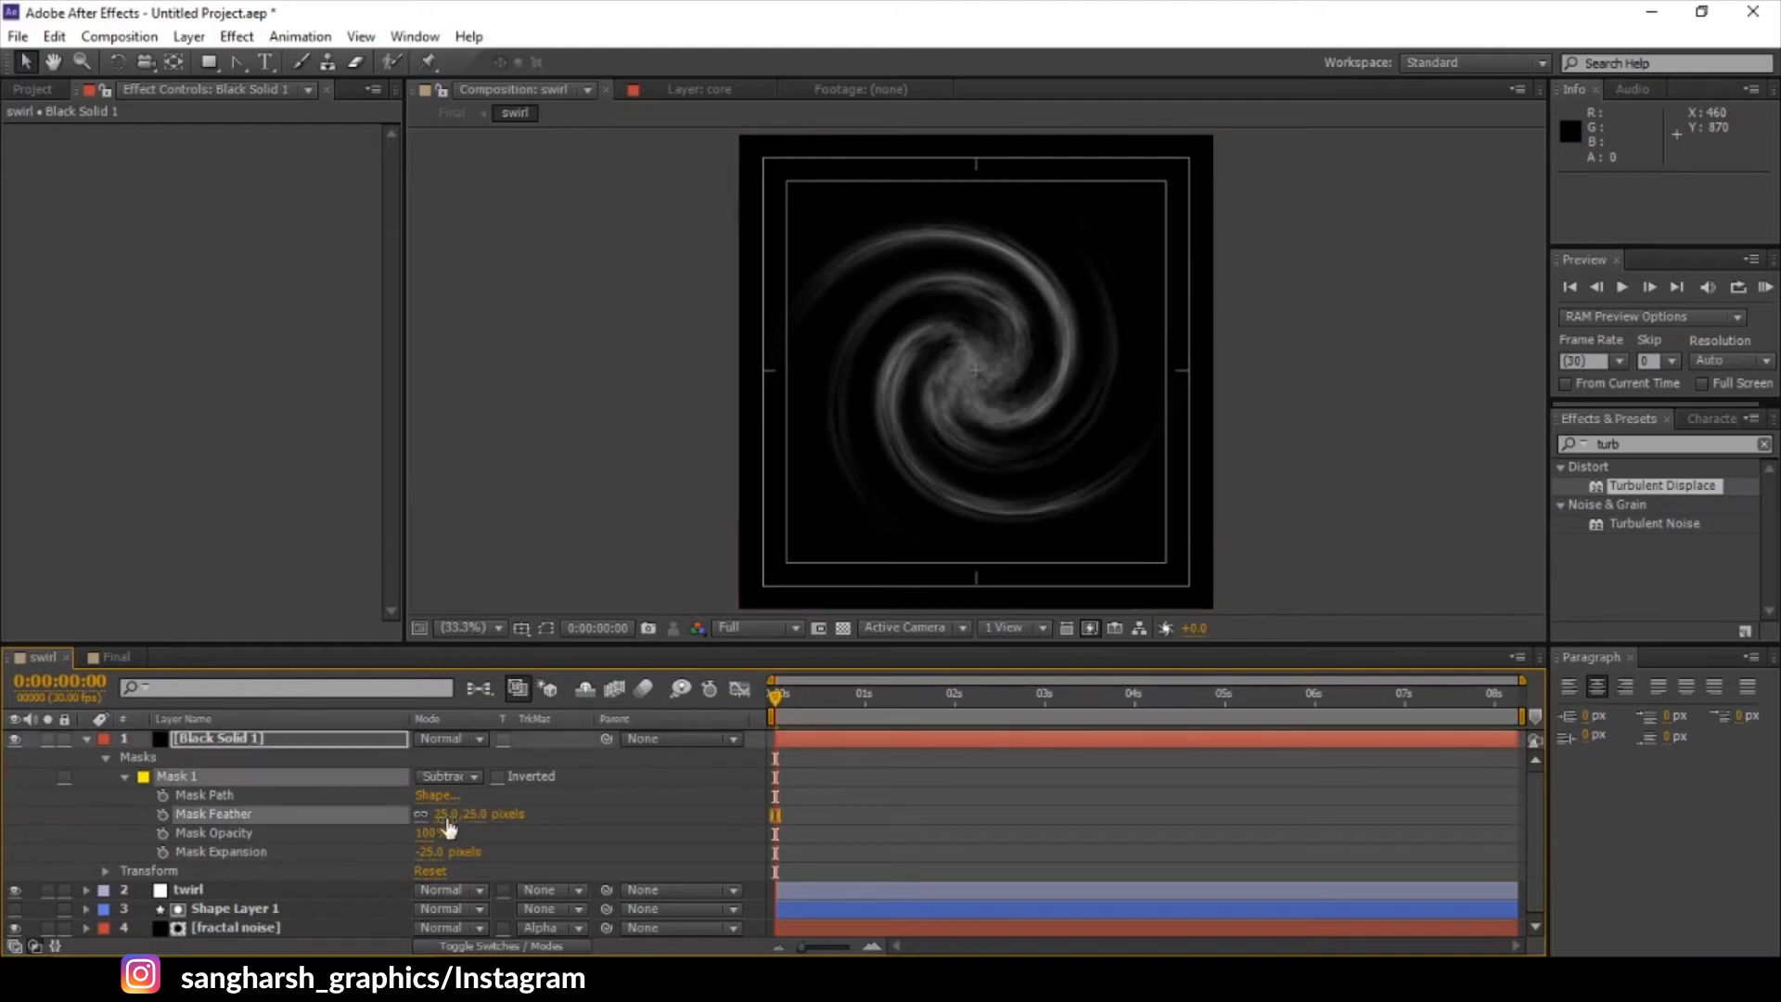
- Solo the black solid briefly, restore the other layers and show the transparency grid to inspect the feathered border
left_click(51, 738)
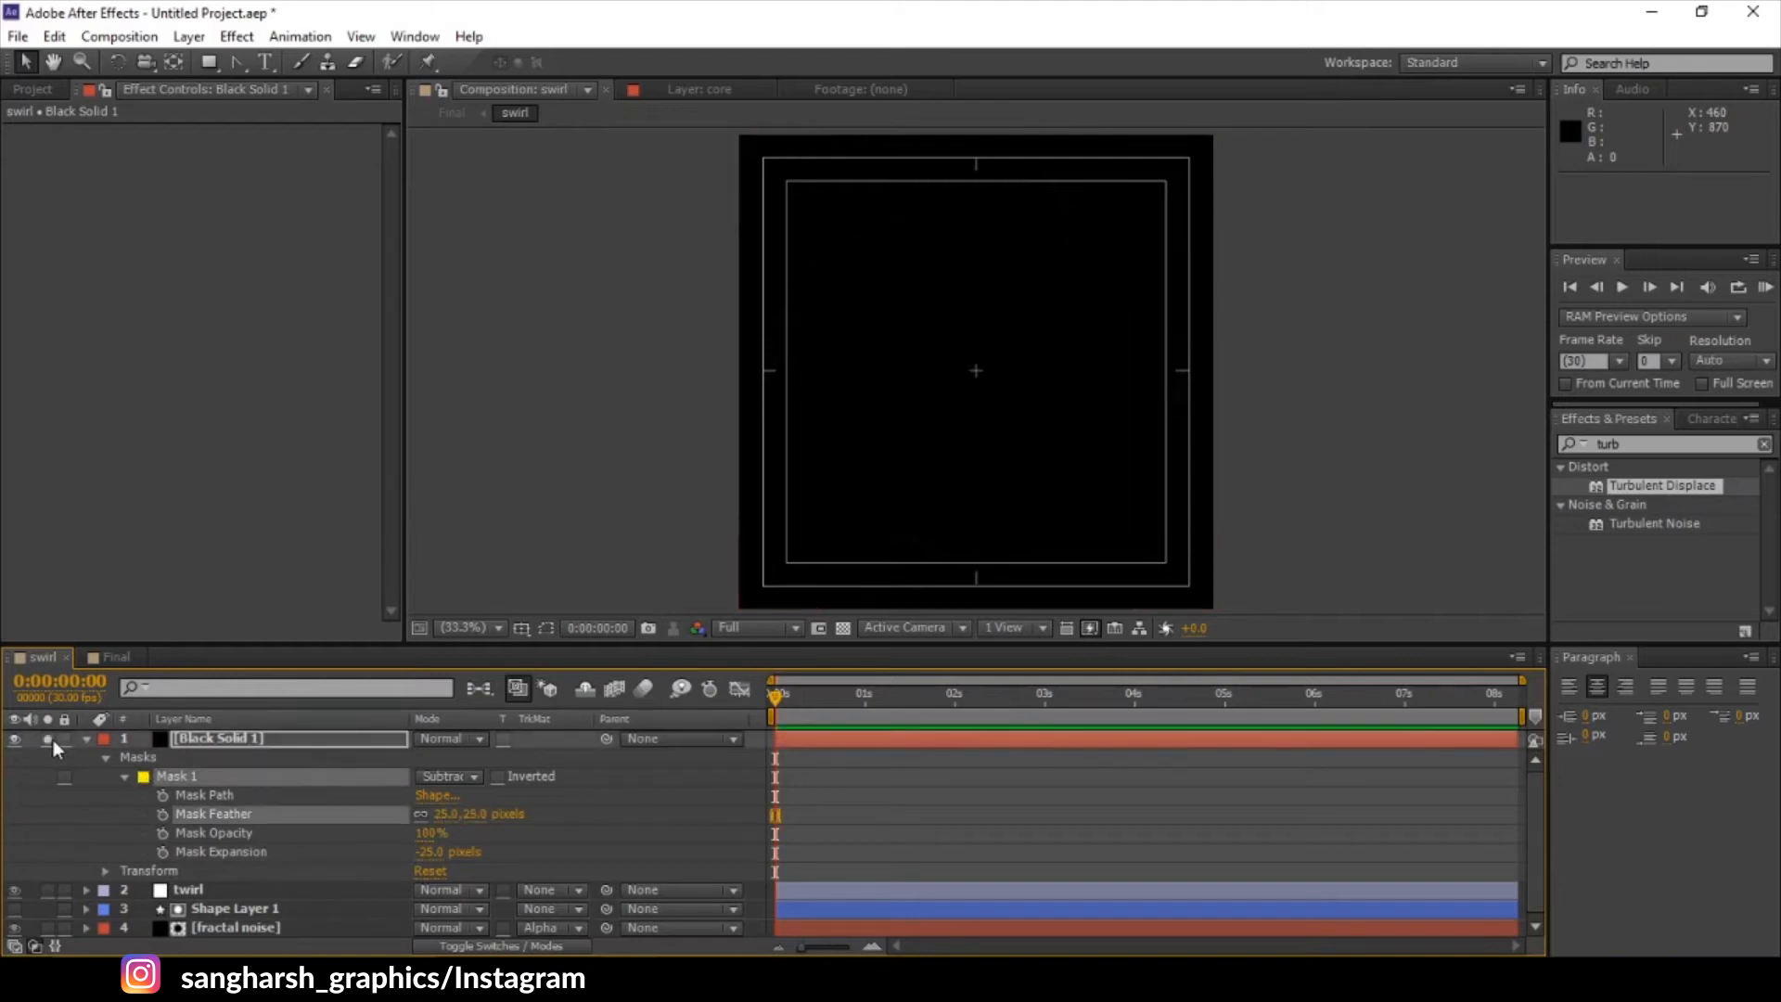
left_click(51, 738)
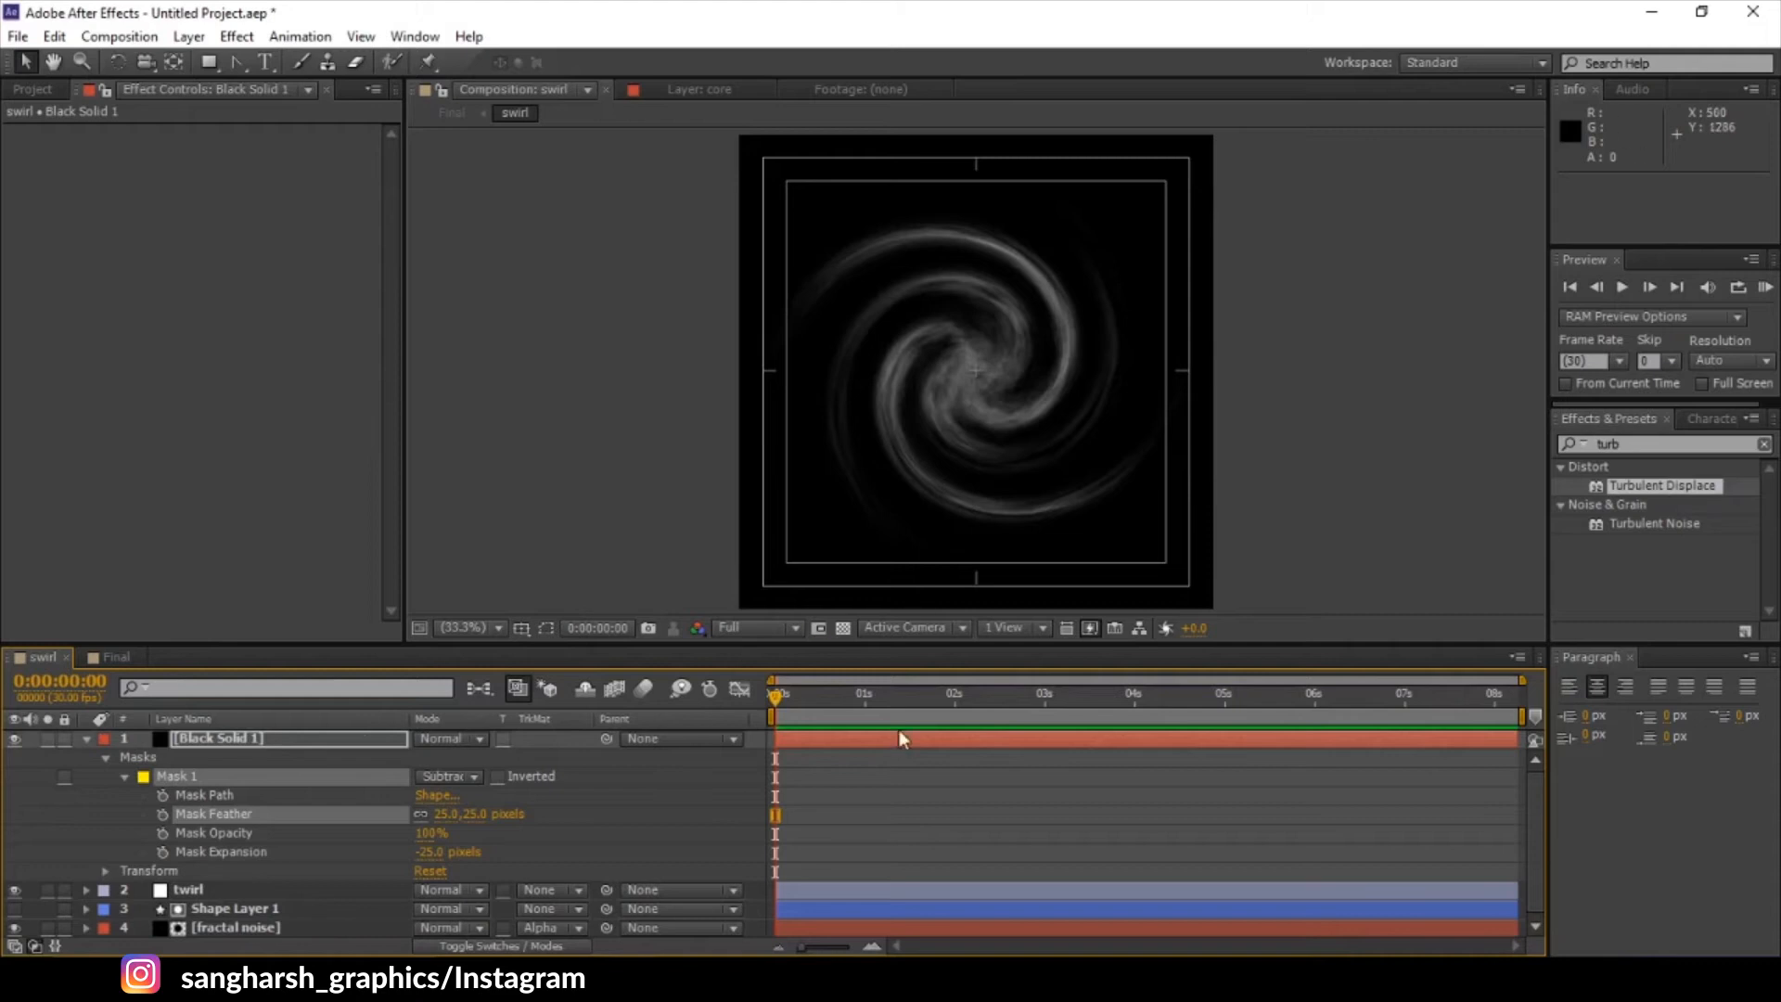
left_click(843, 628)
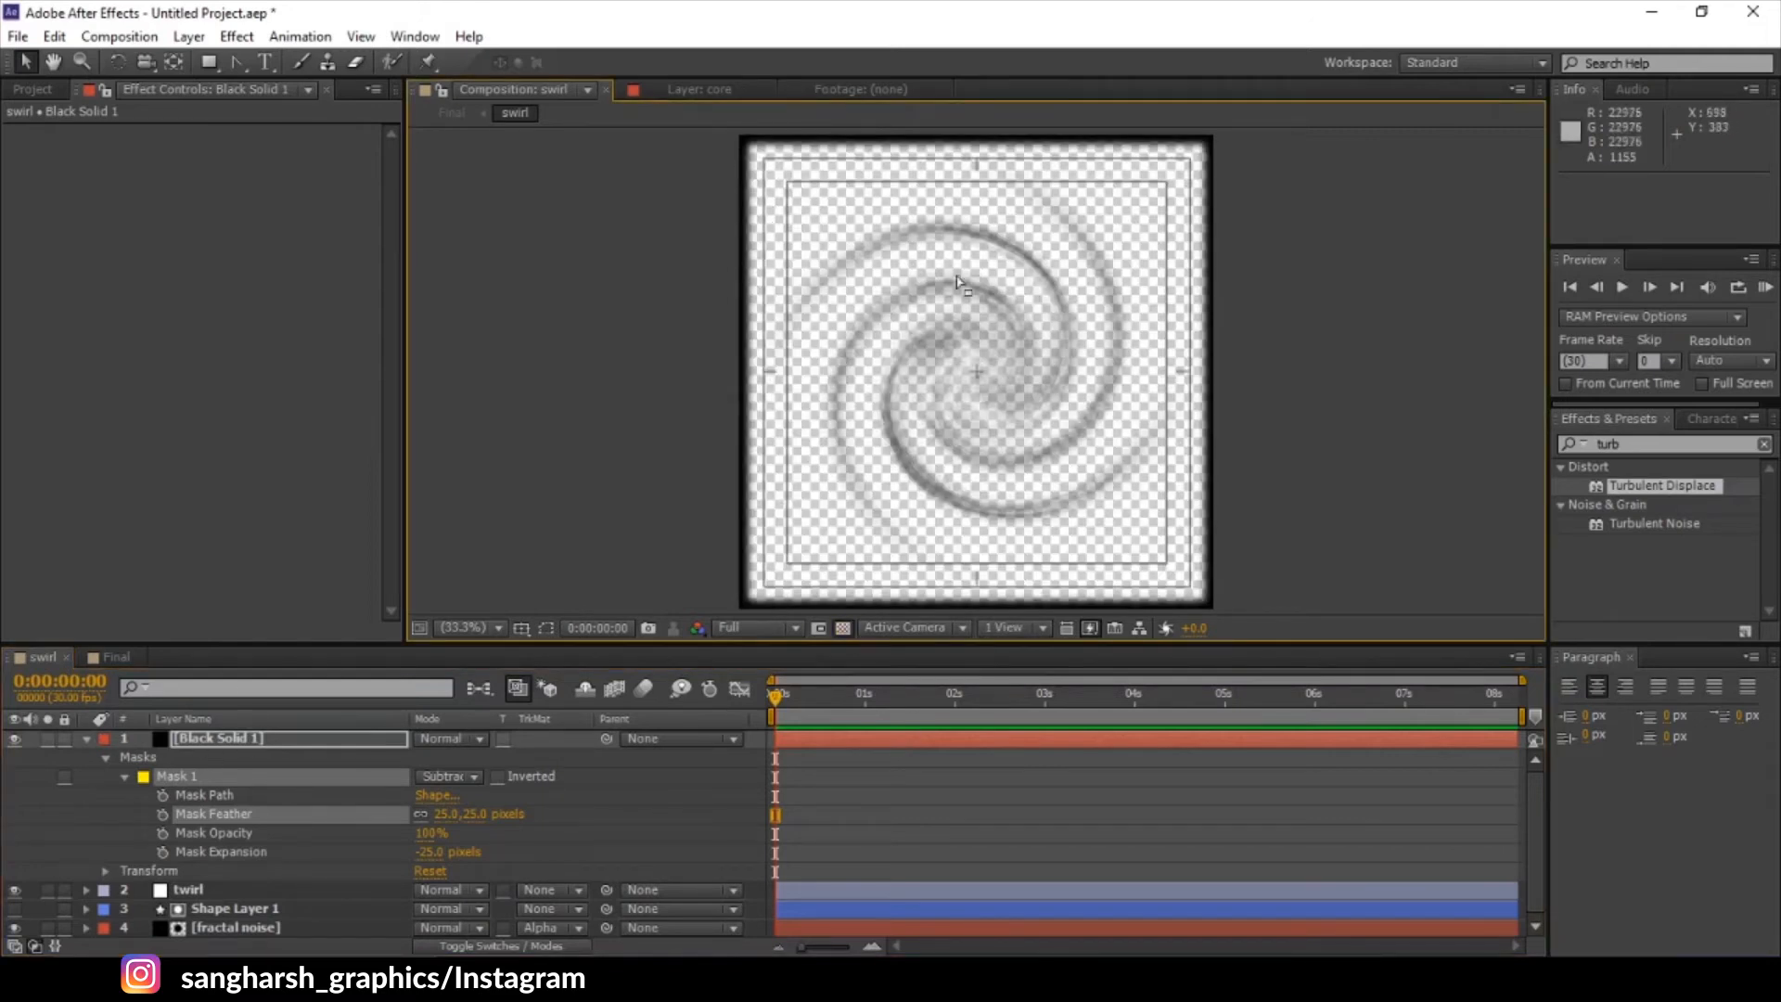
- Hide the transparency grid, and in the Final composition set the swirl layer's blending mode to Screen and the core layer's to Normal
left_click(843, 628)
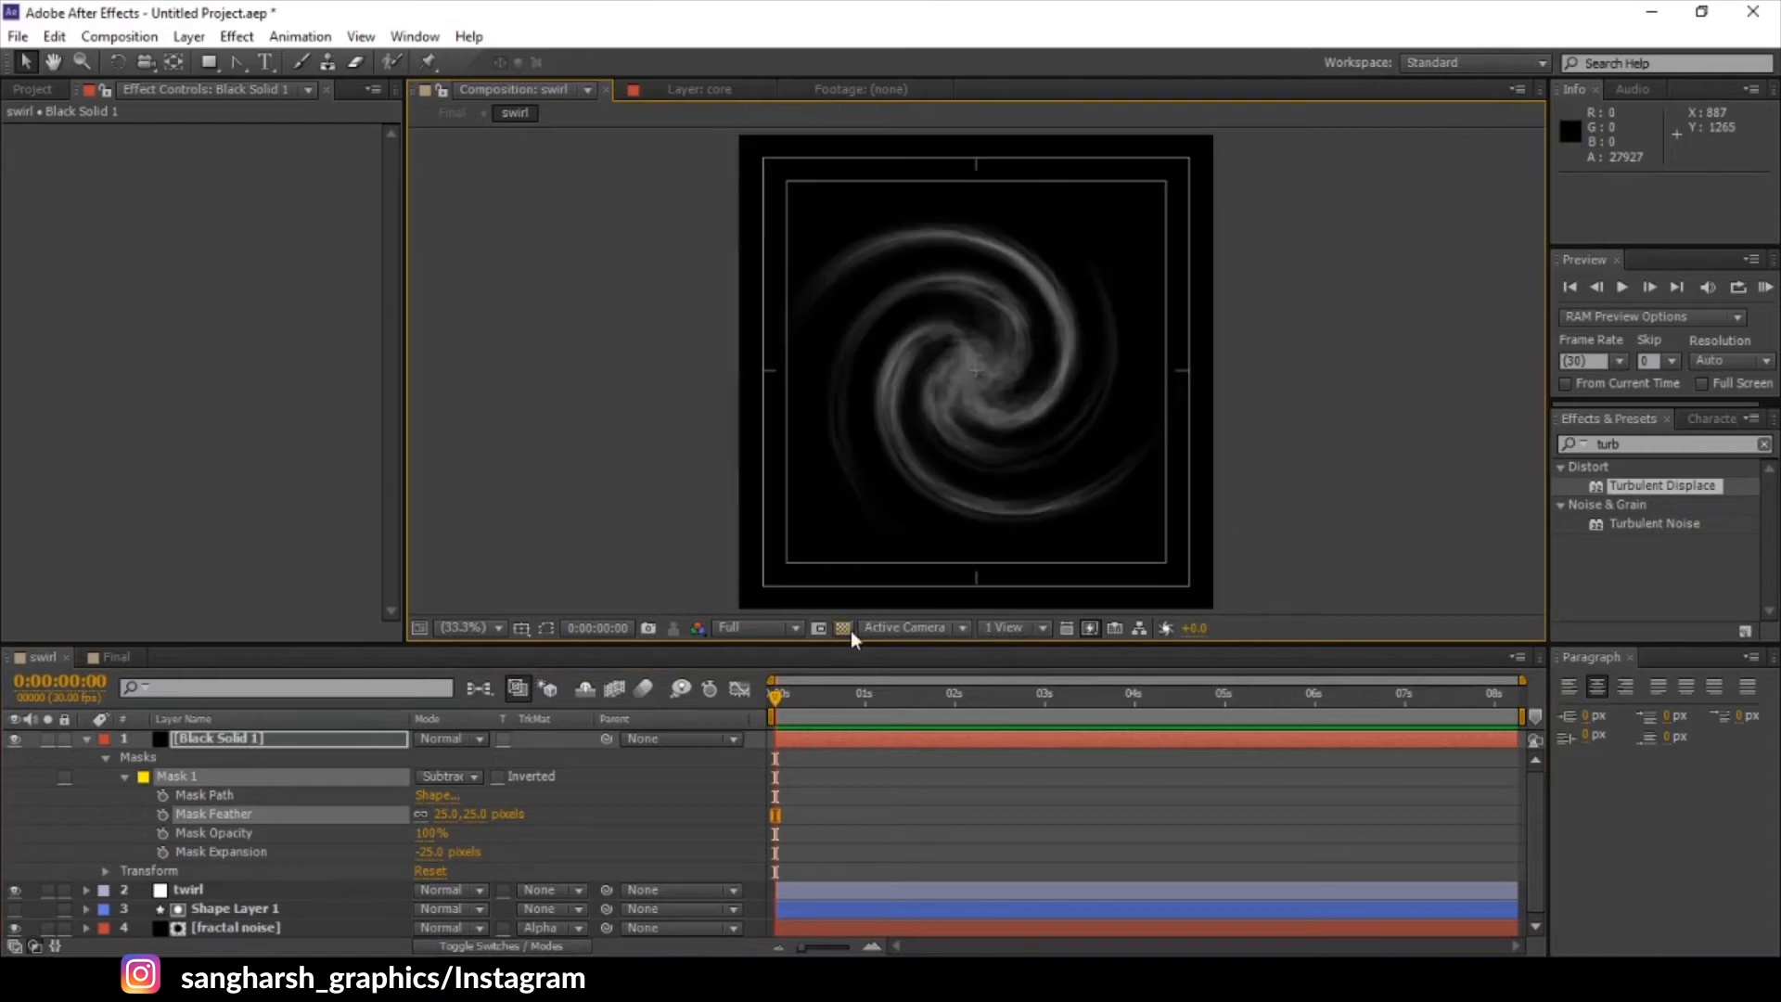
left_click(104, 657)
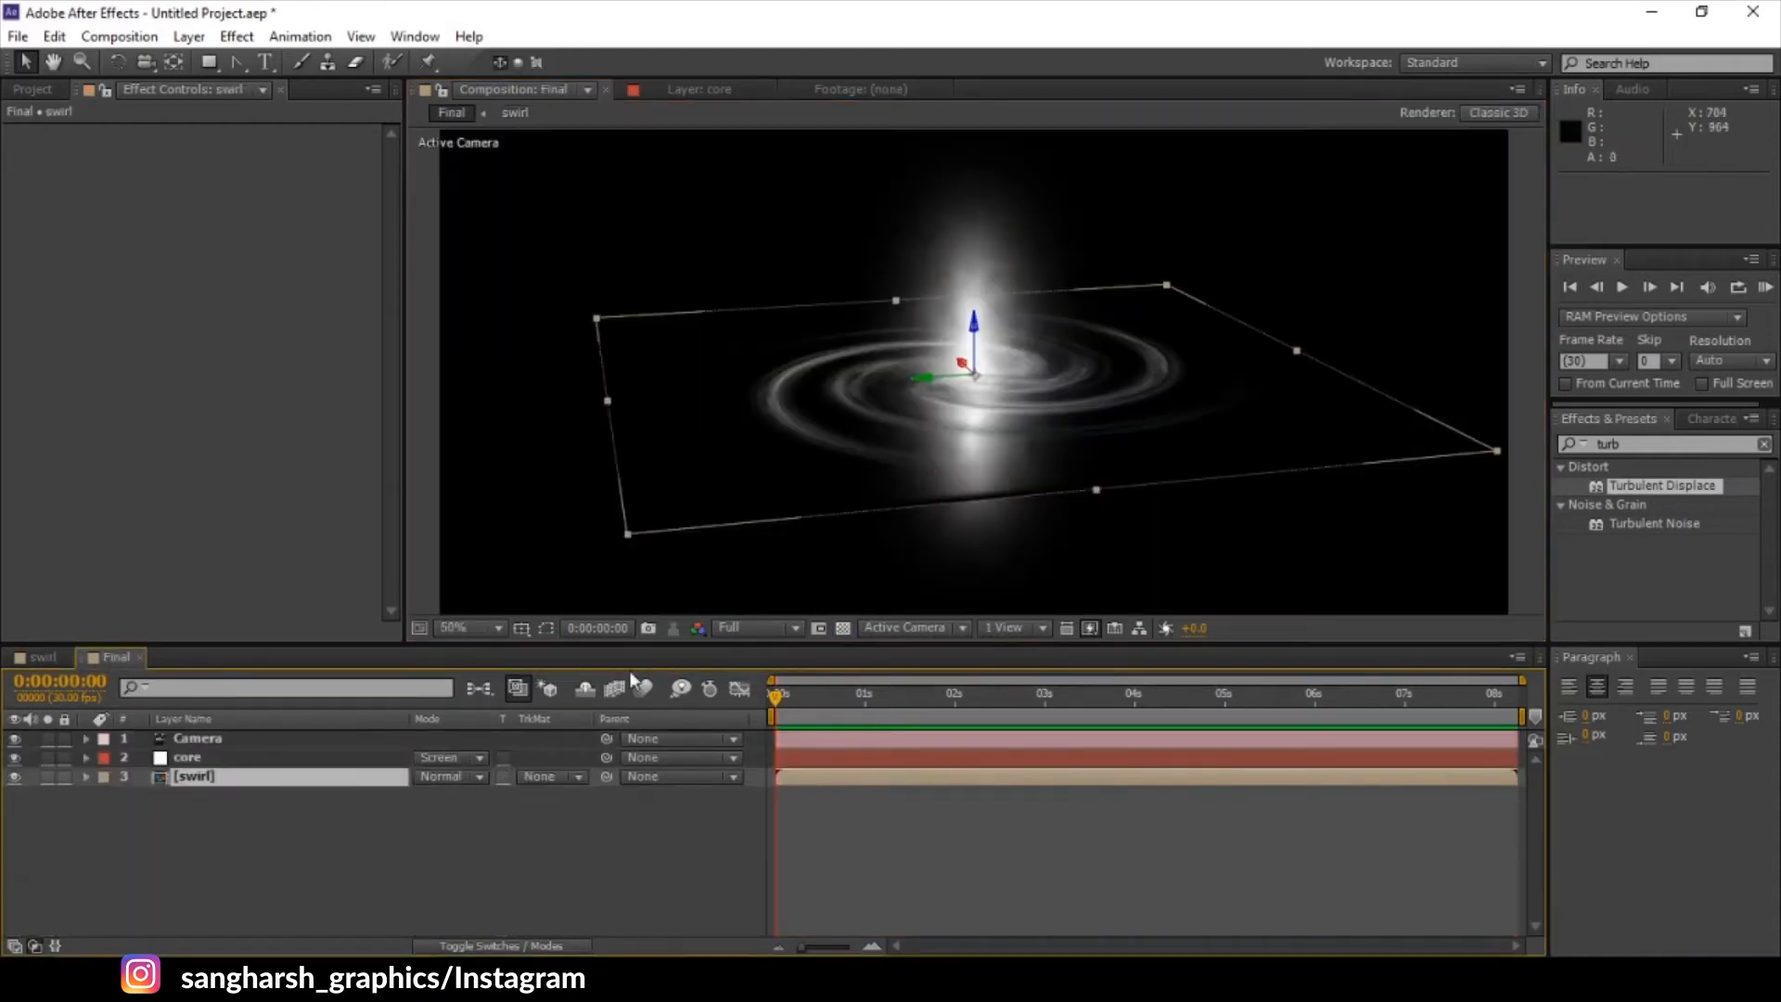
left_click(466, 777)
left_click(511, 383)
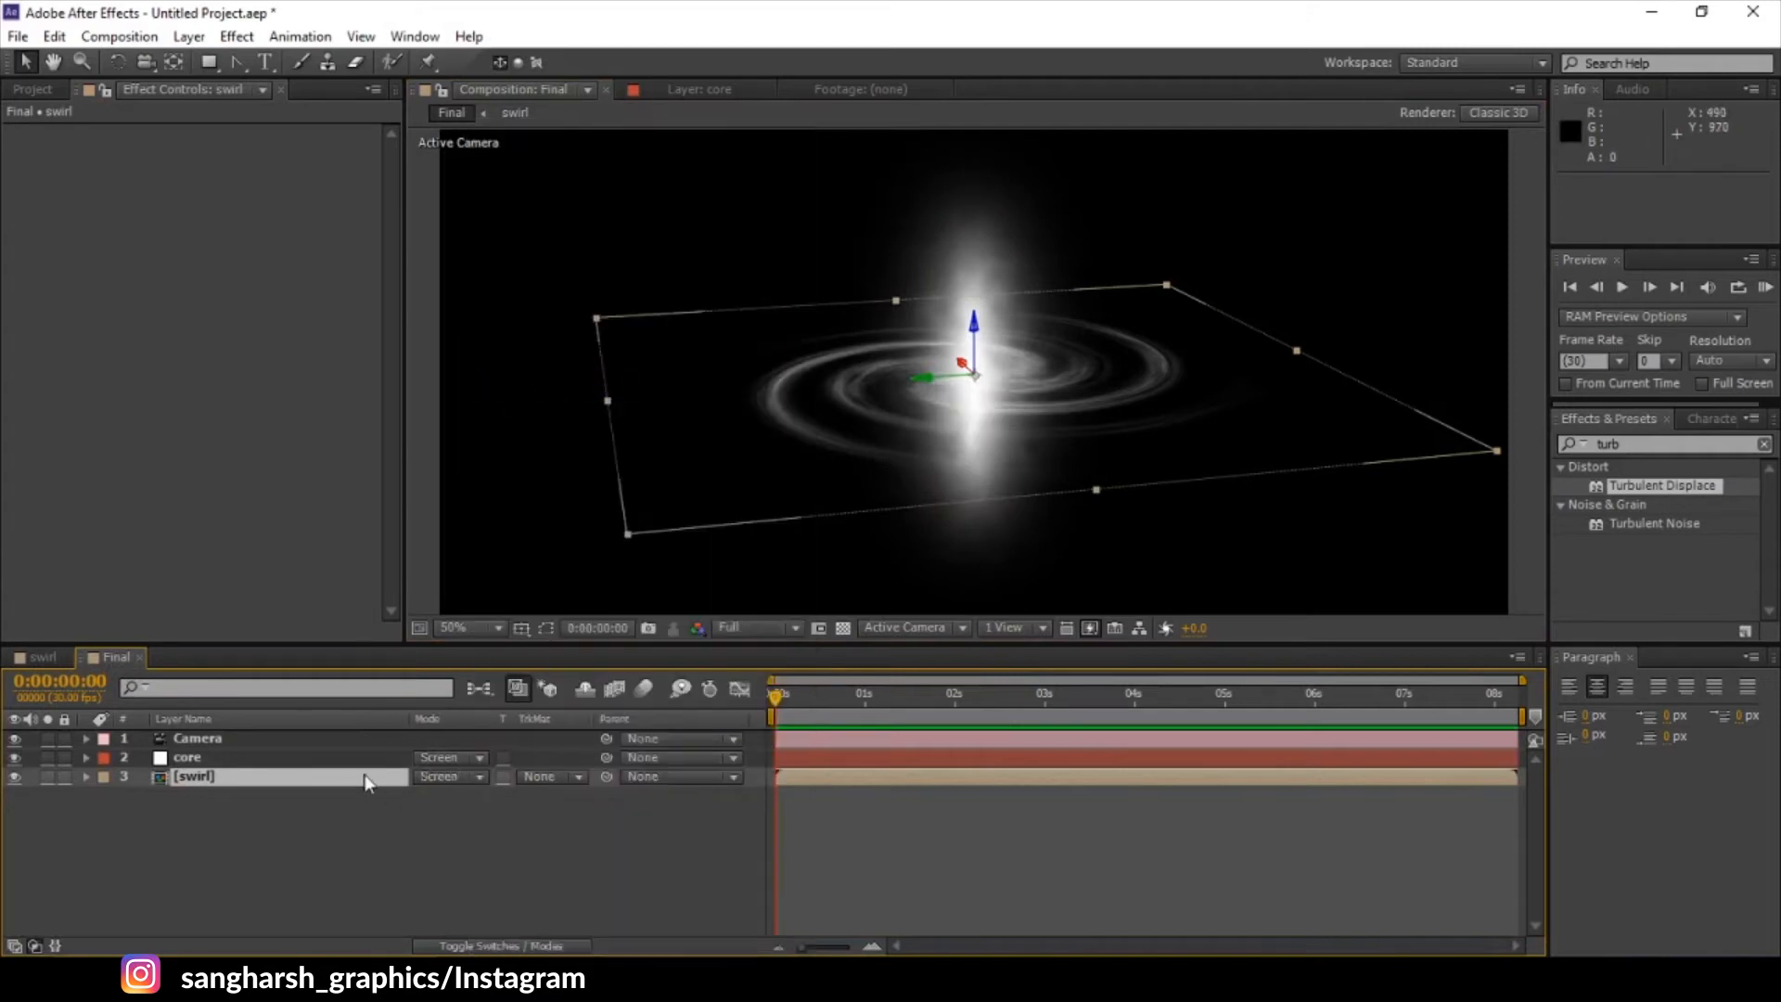
left_click(452, 777)
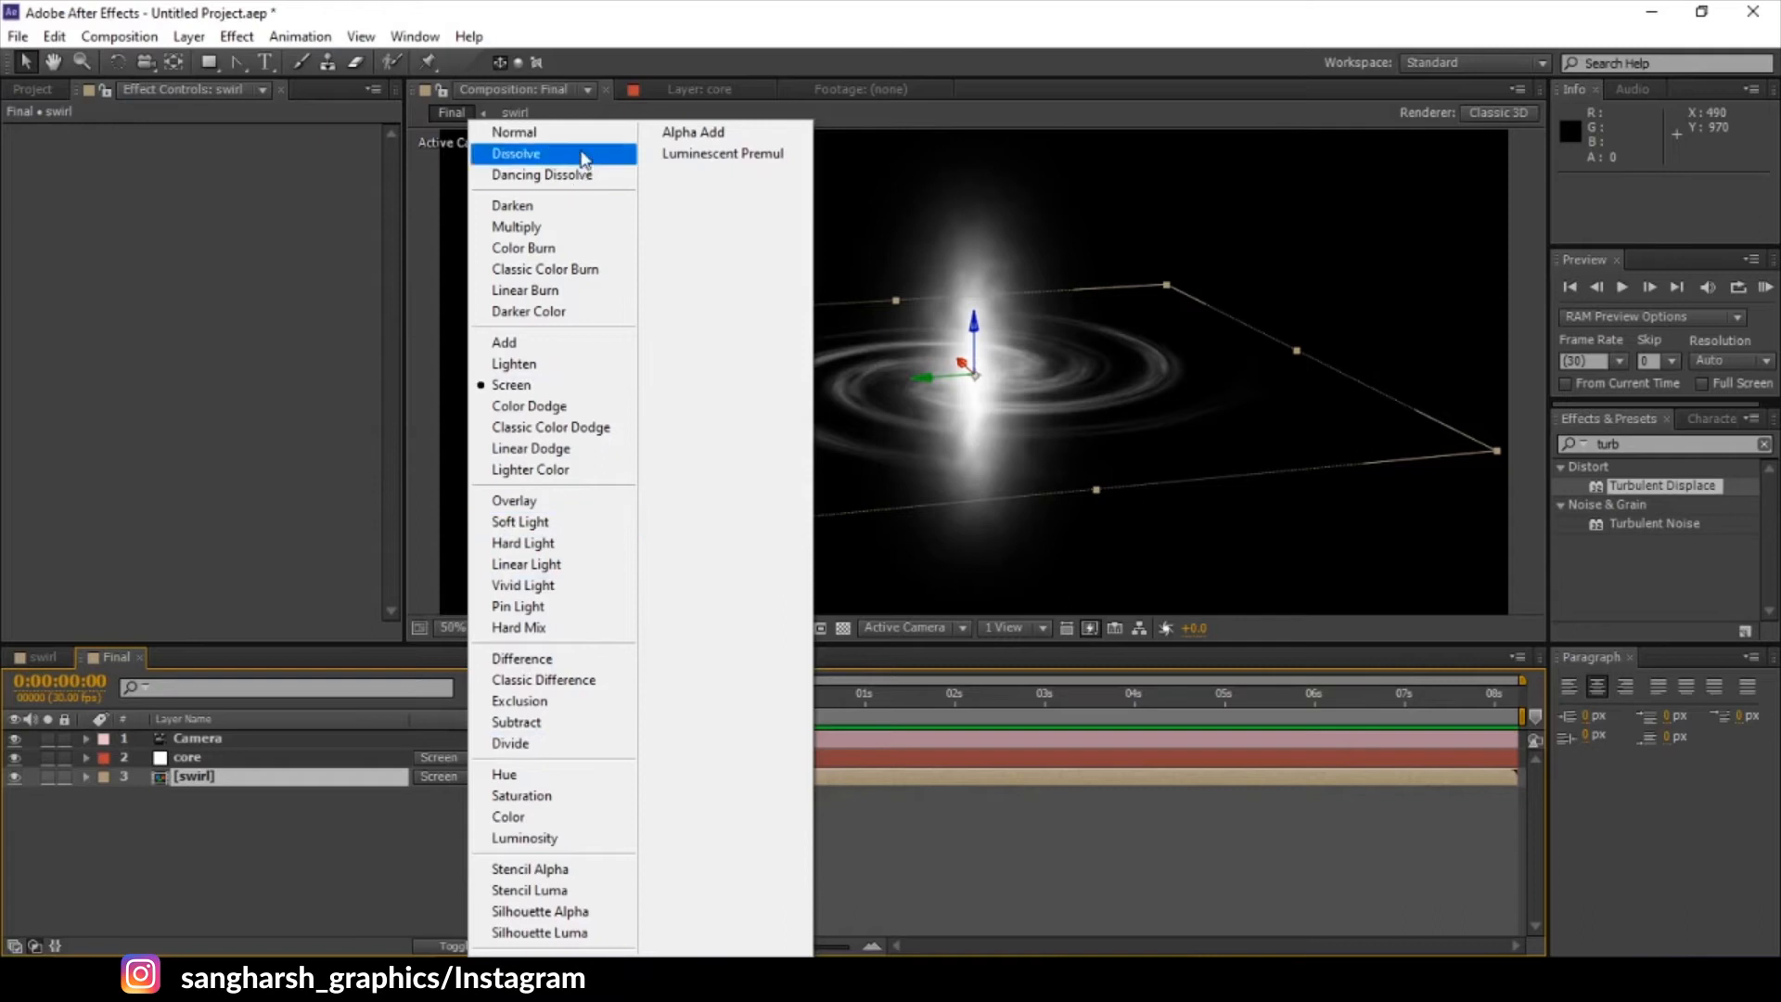
left_click(514, 131)
- Orbit the camera to view the galaxy from a higher angle and select the swirl layer
key("c")
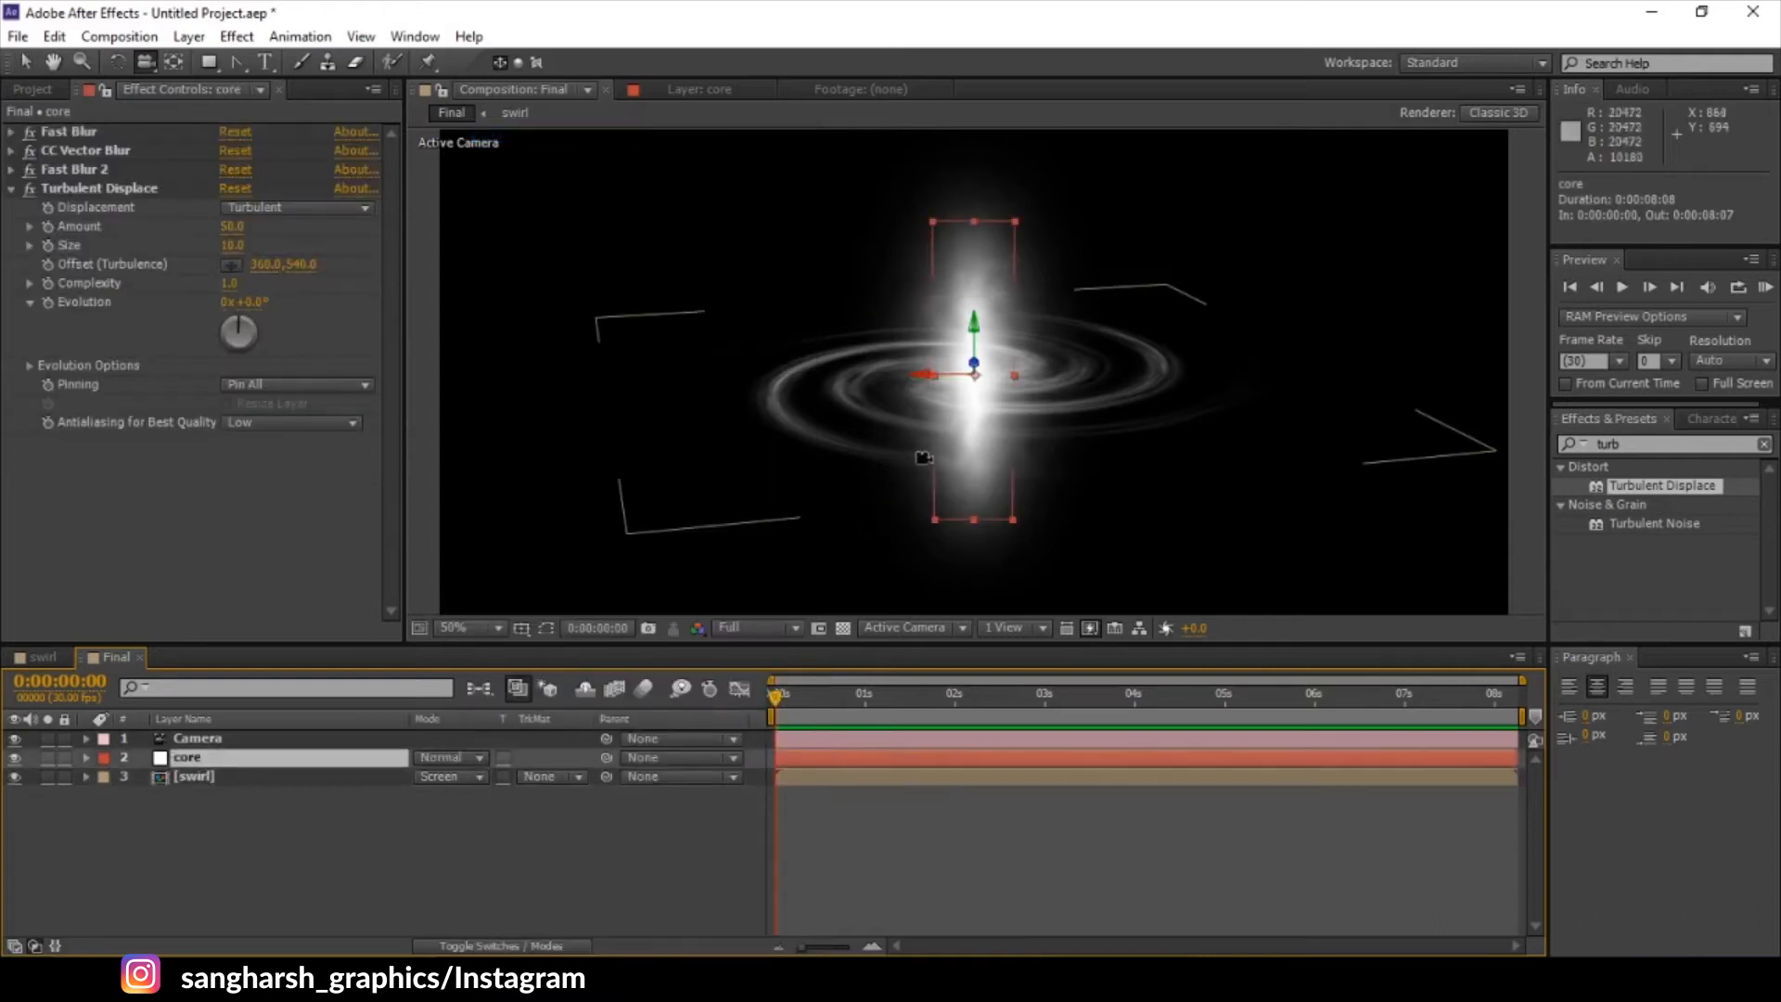
left_click_drag(857, 519, 862, 380)
left_click(309, 887)
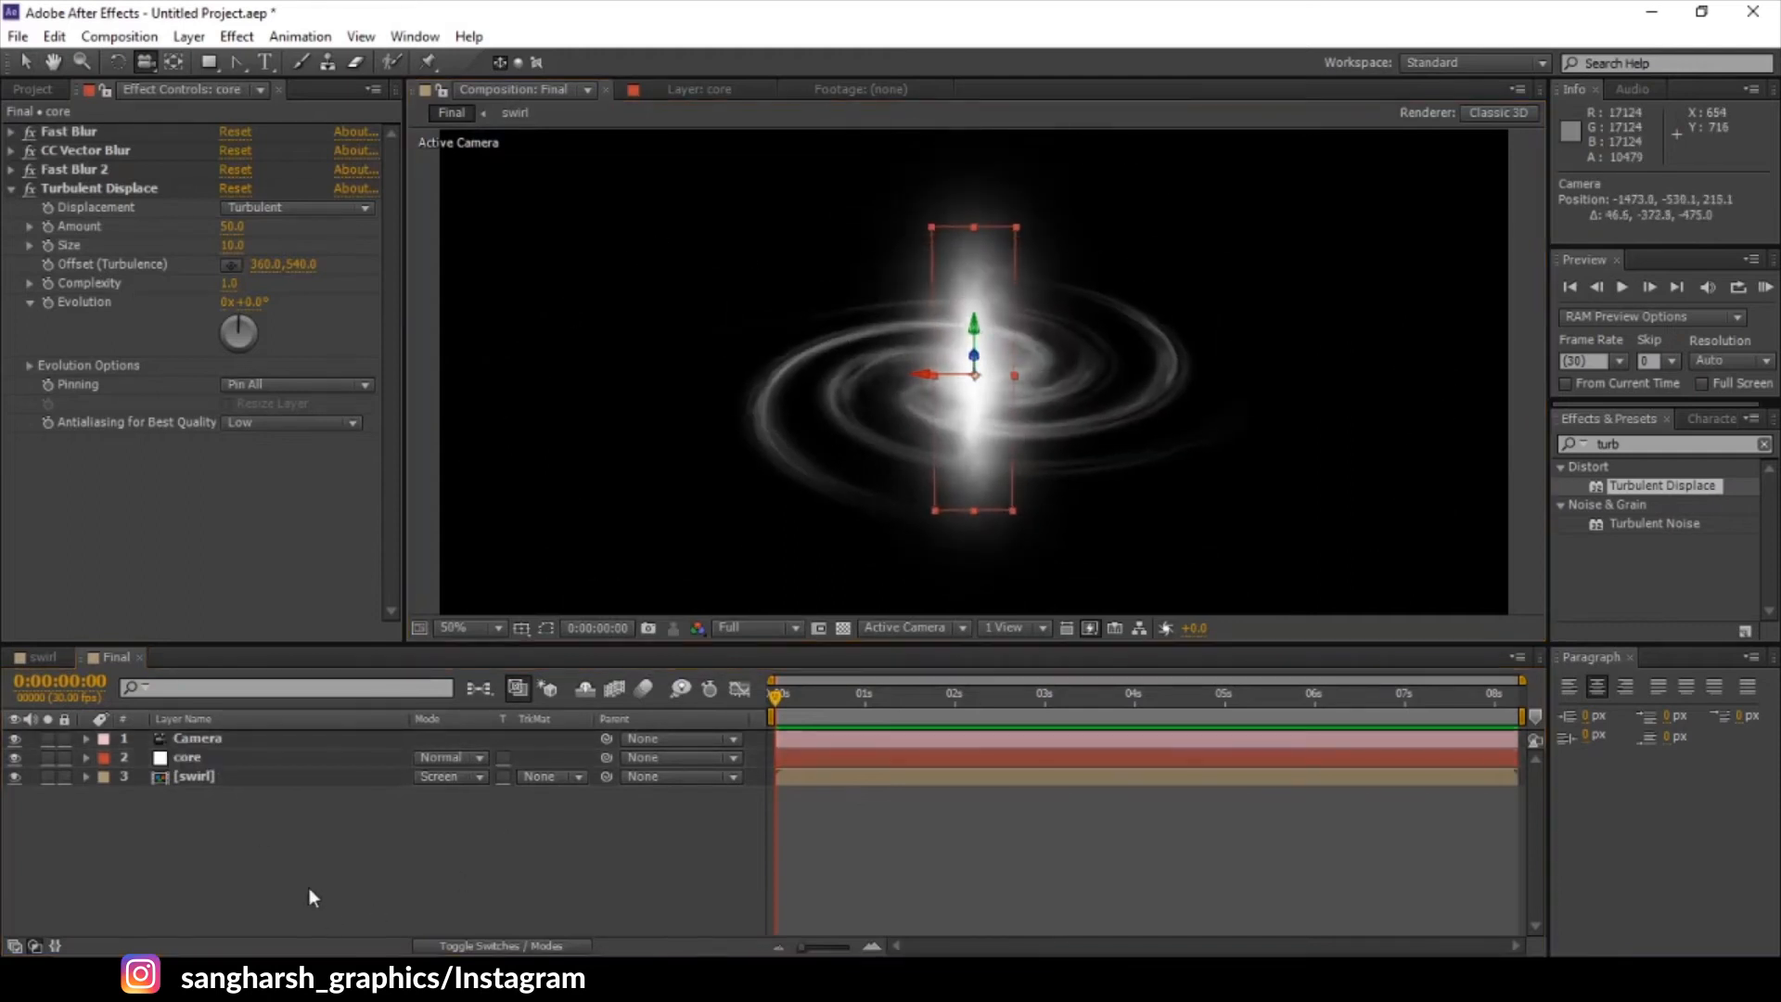
left_click(231, 776)
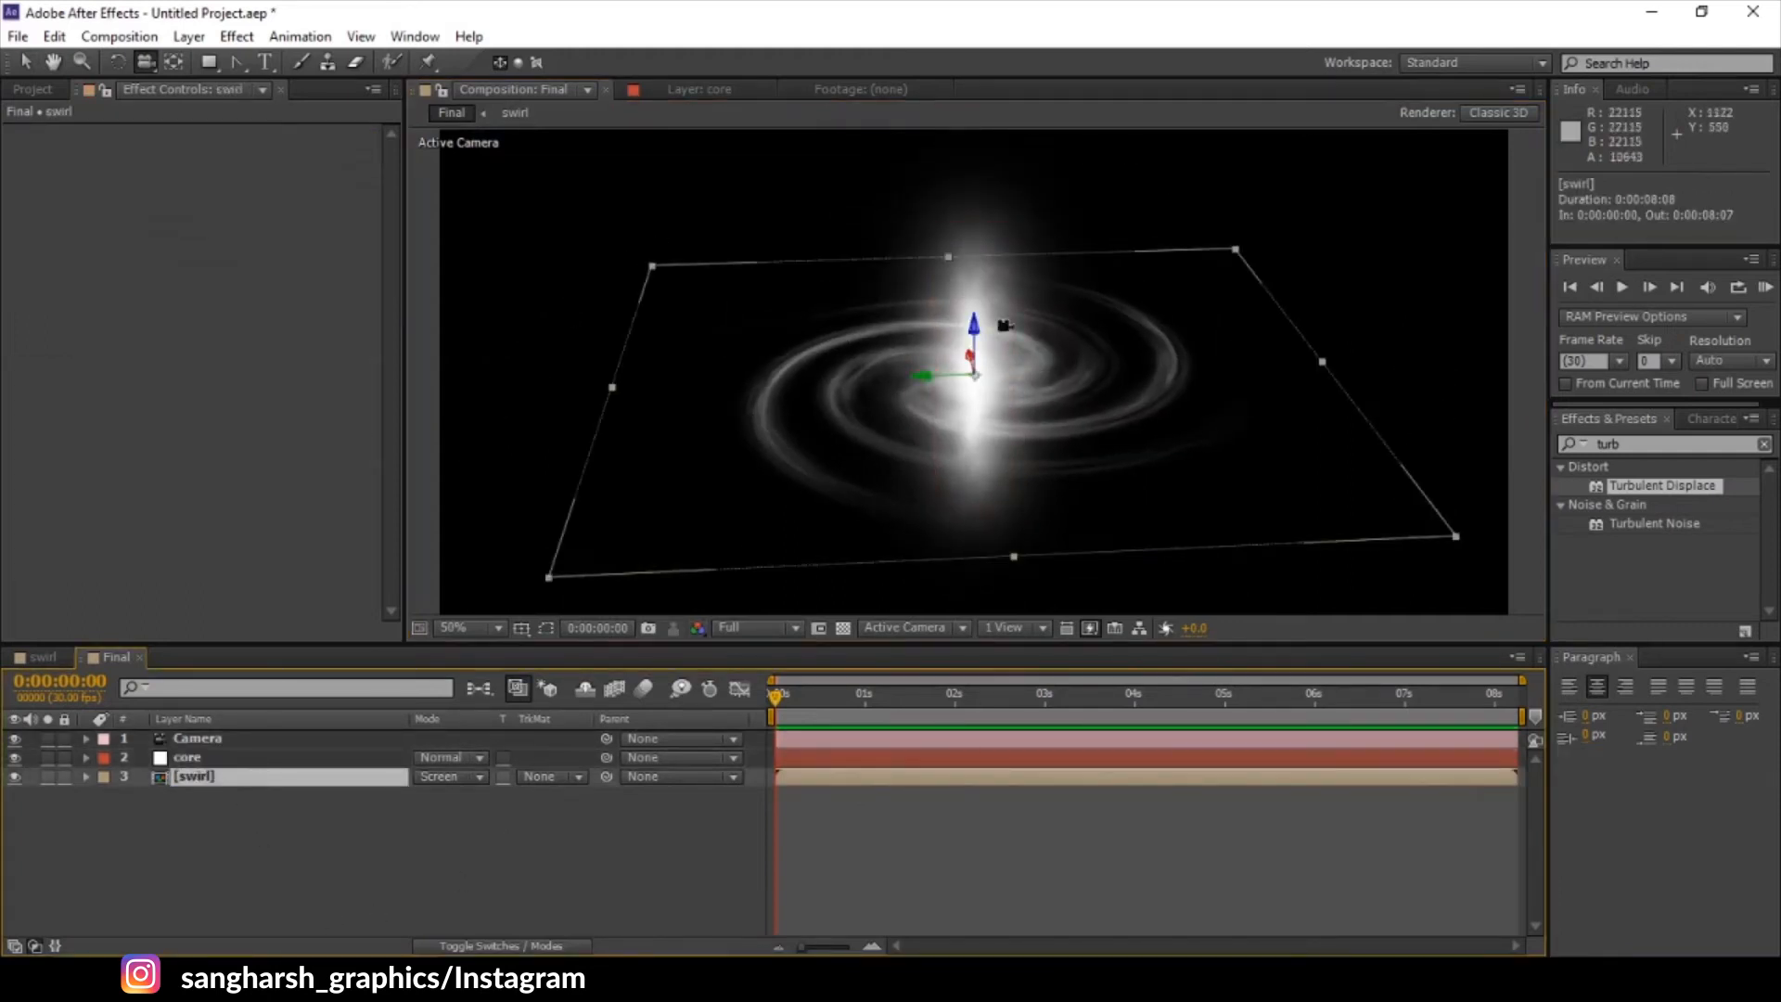
- Duplicate the swirl composition in the project and rename the copy Clouds
left_click(33, 89)
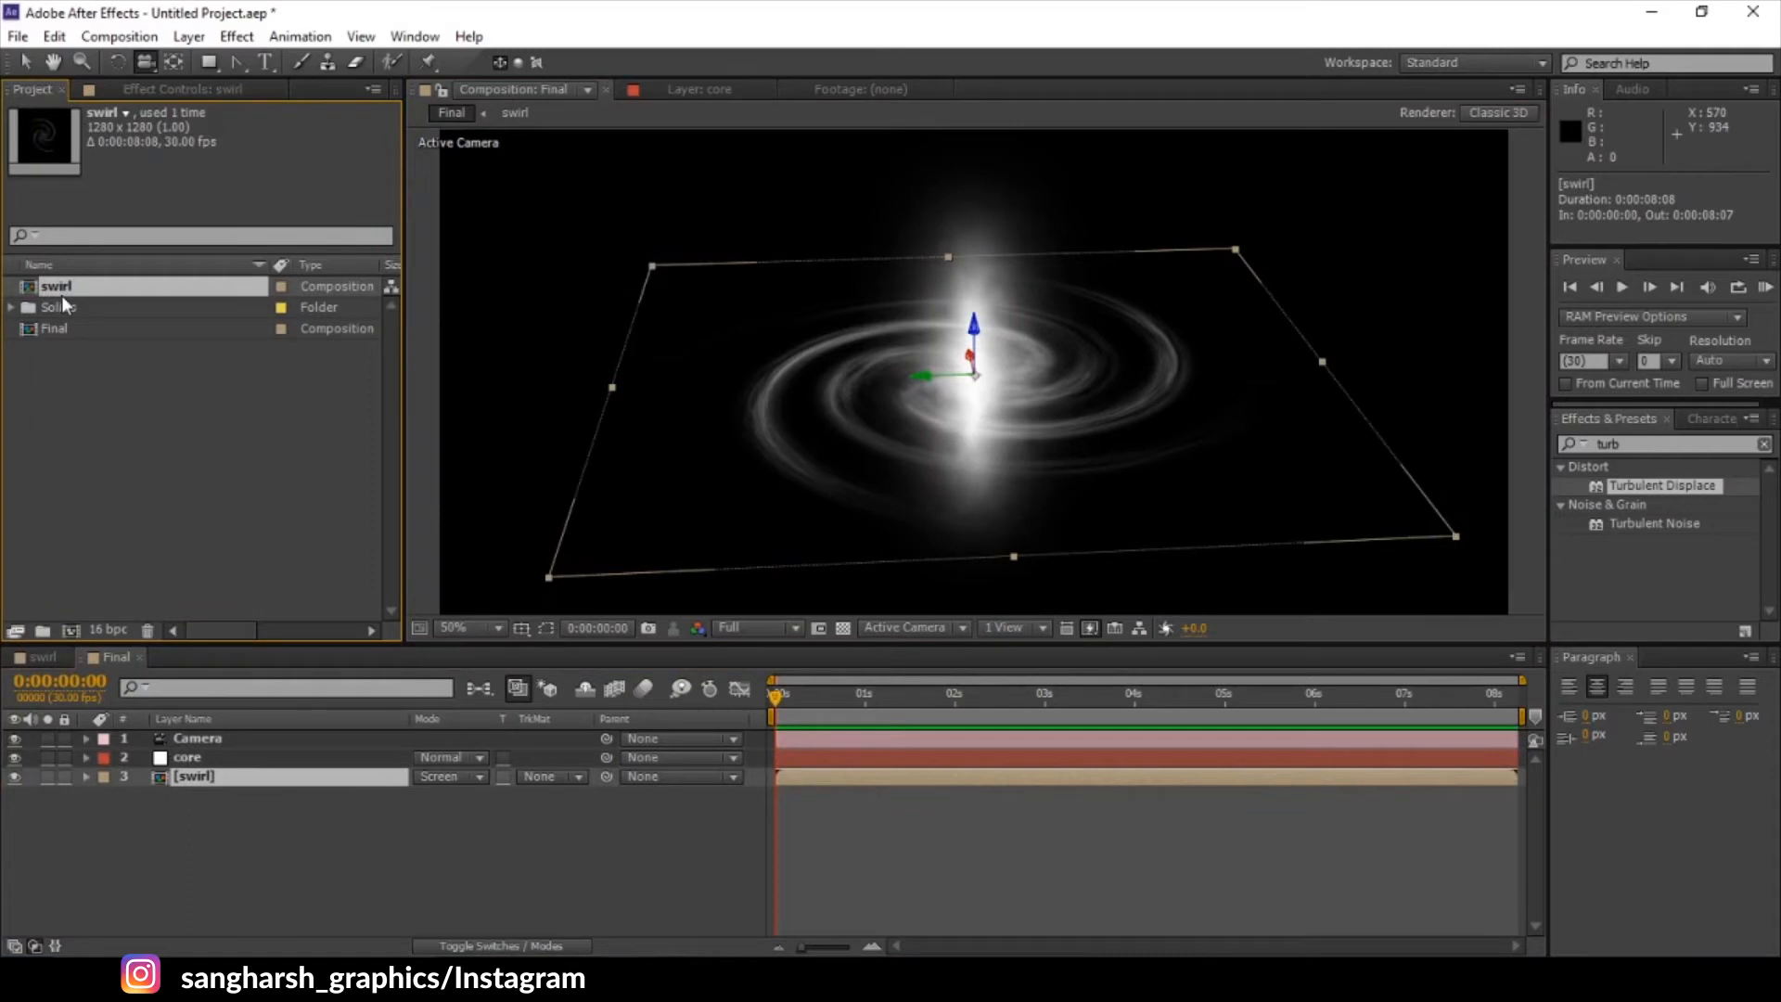
key("ctrl+d")
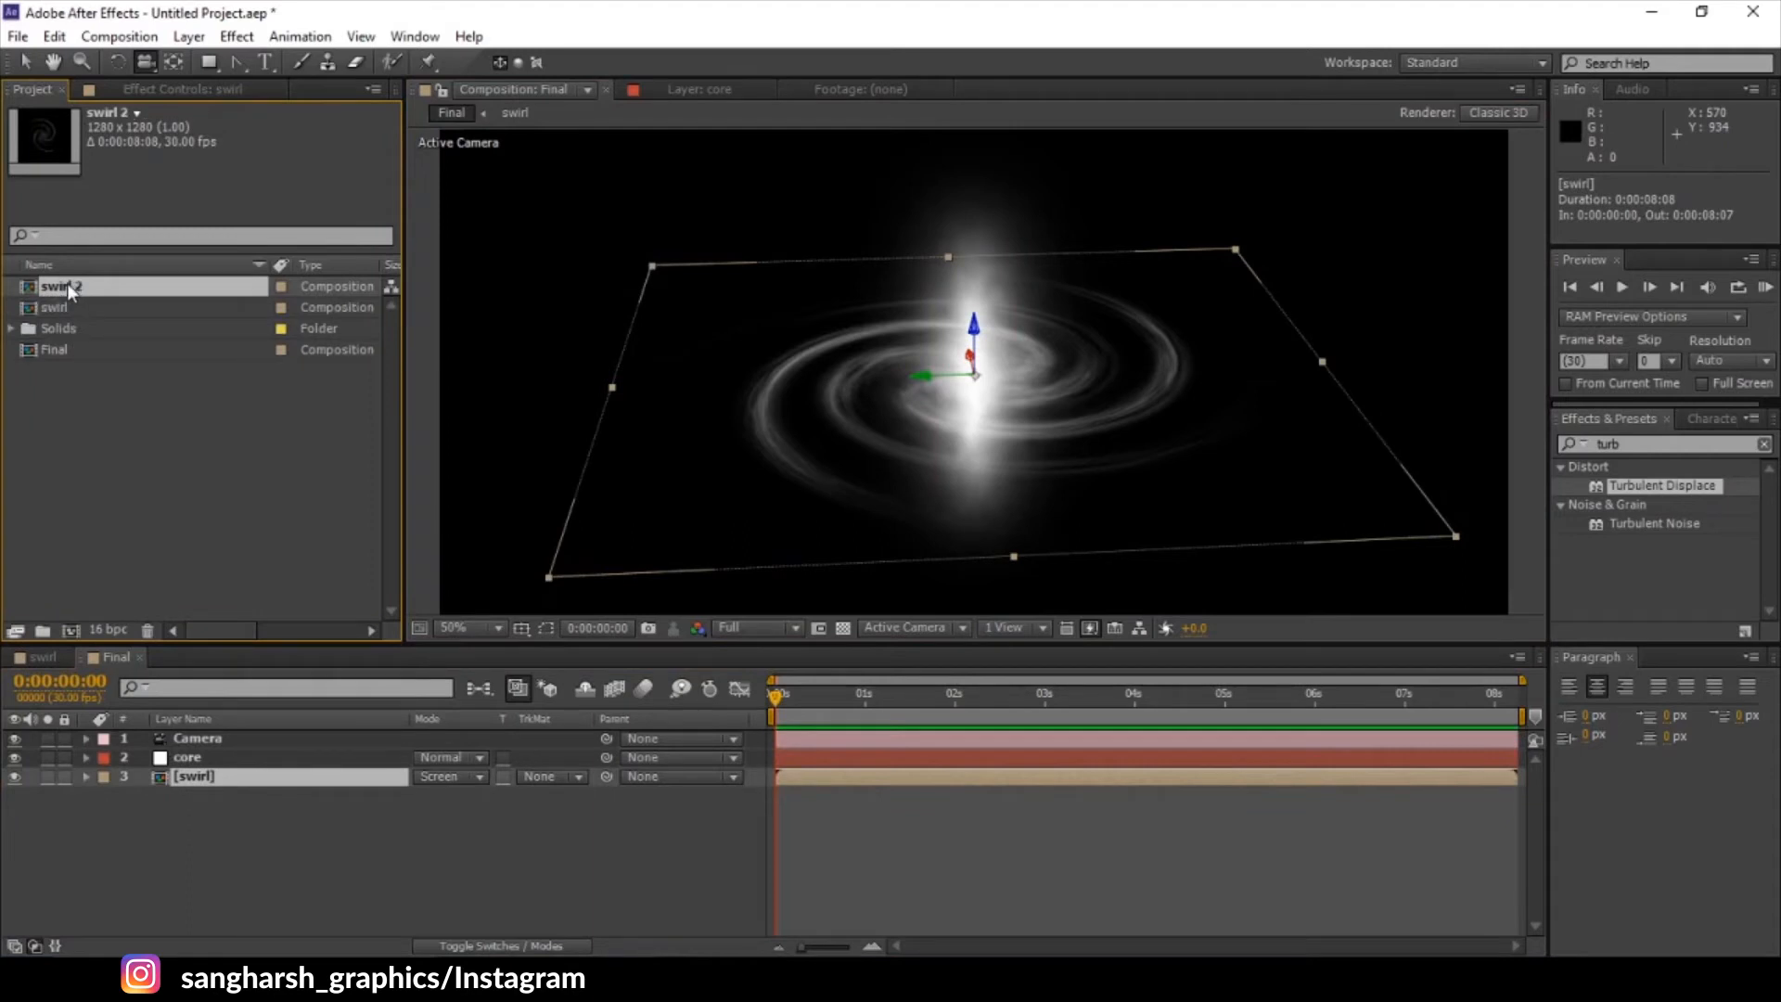
right_click(66, 282)
left_click(169, 561)
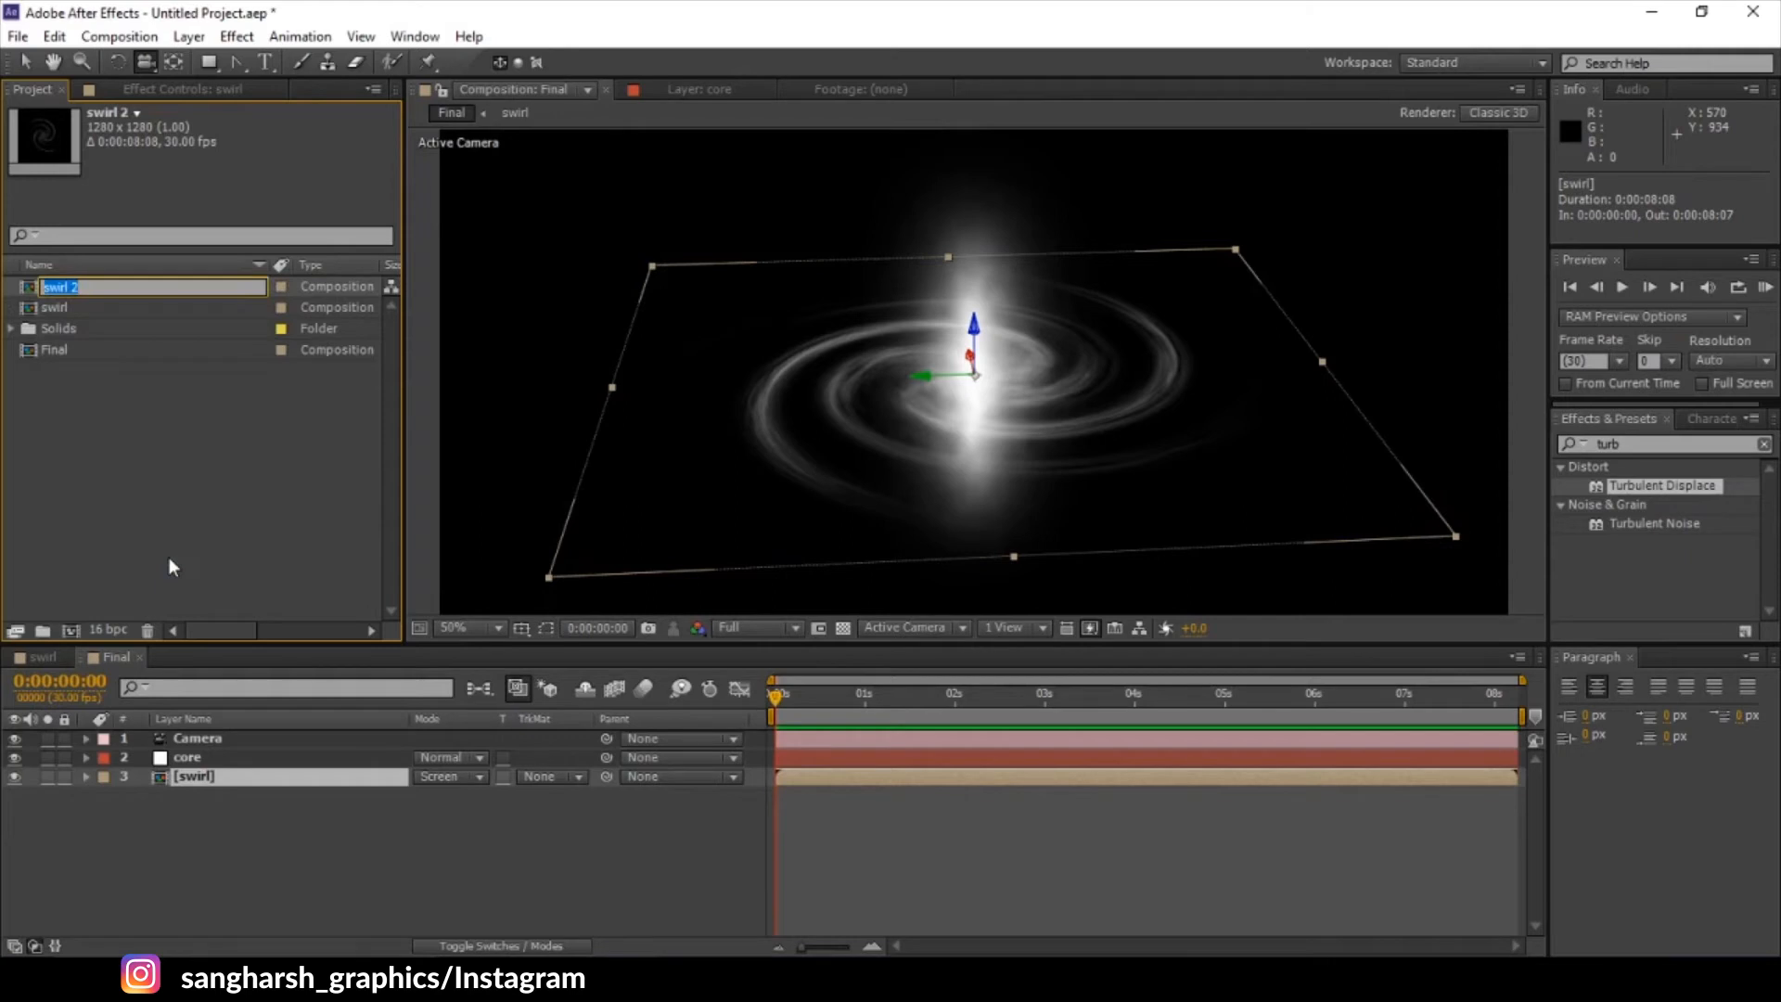
type("O")
left_click(58, 287)
key("BackSpace")
type("louds")
key("Return")
left_click_drag(74, 349, 66, 428)
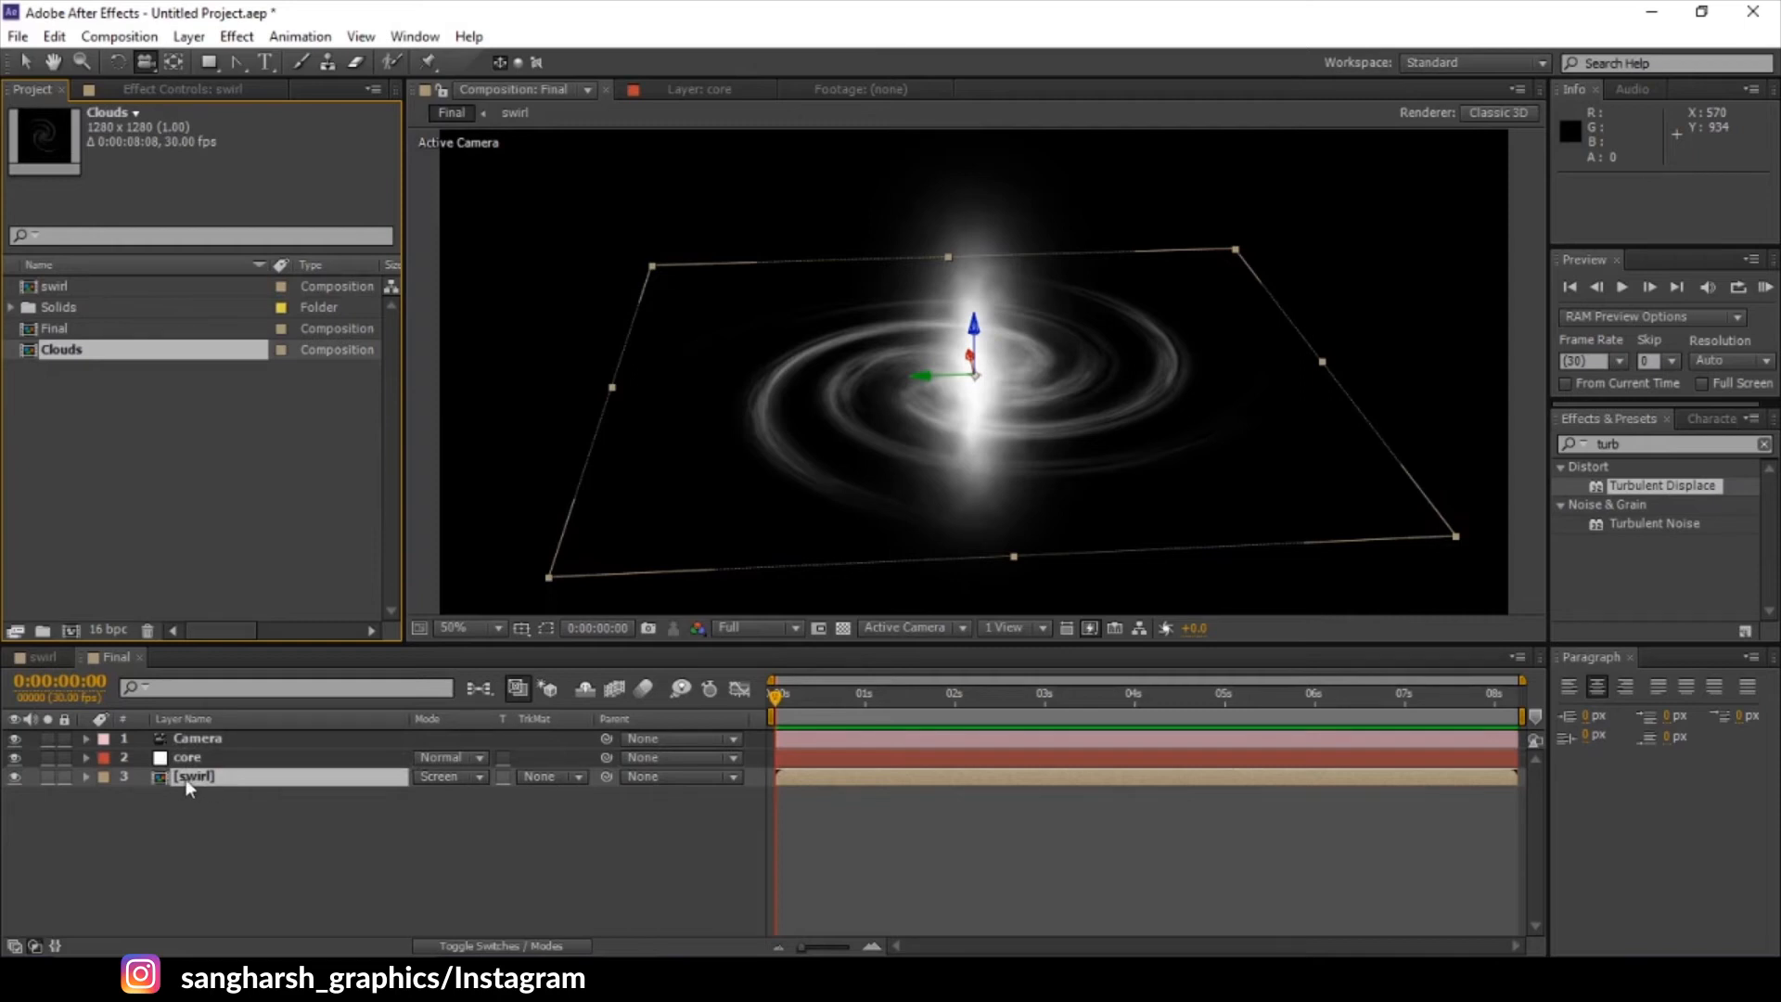
- Duplicate the swirl layer in the Final composition and replace the upper copy's source with the Clouds composition
key("ctrl+d")
key("ctrl+z")
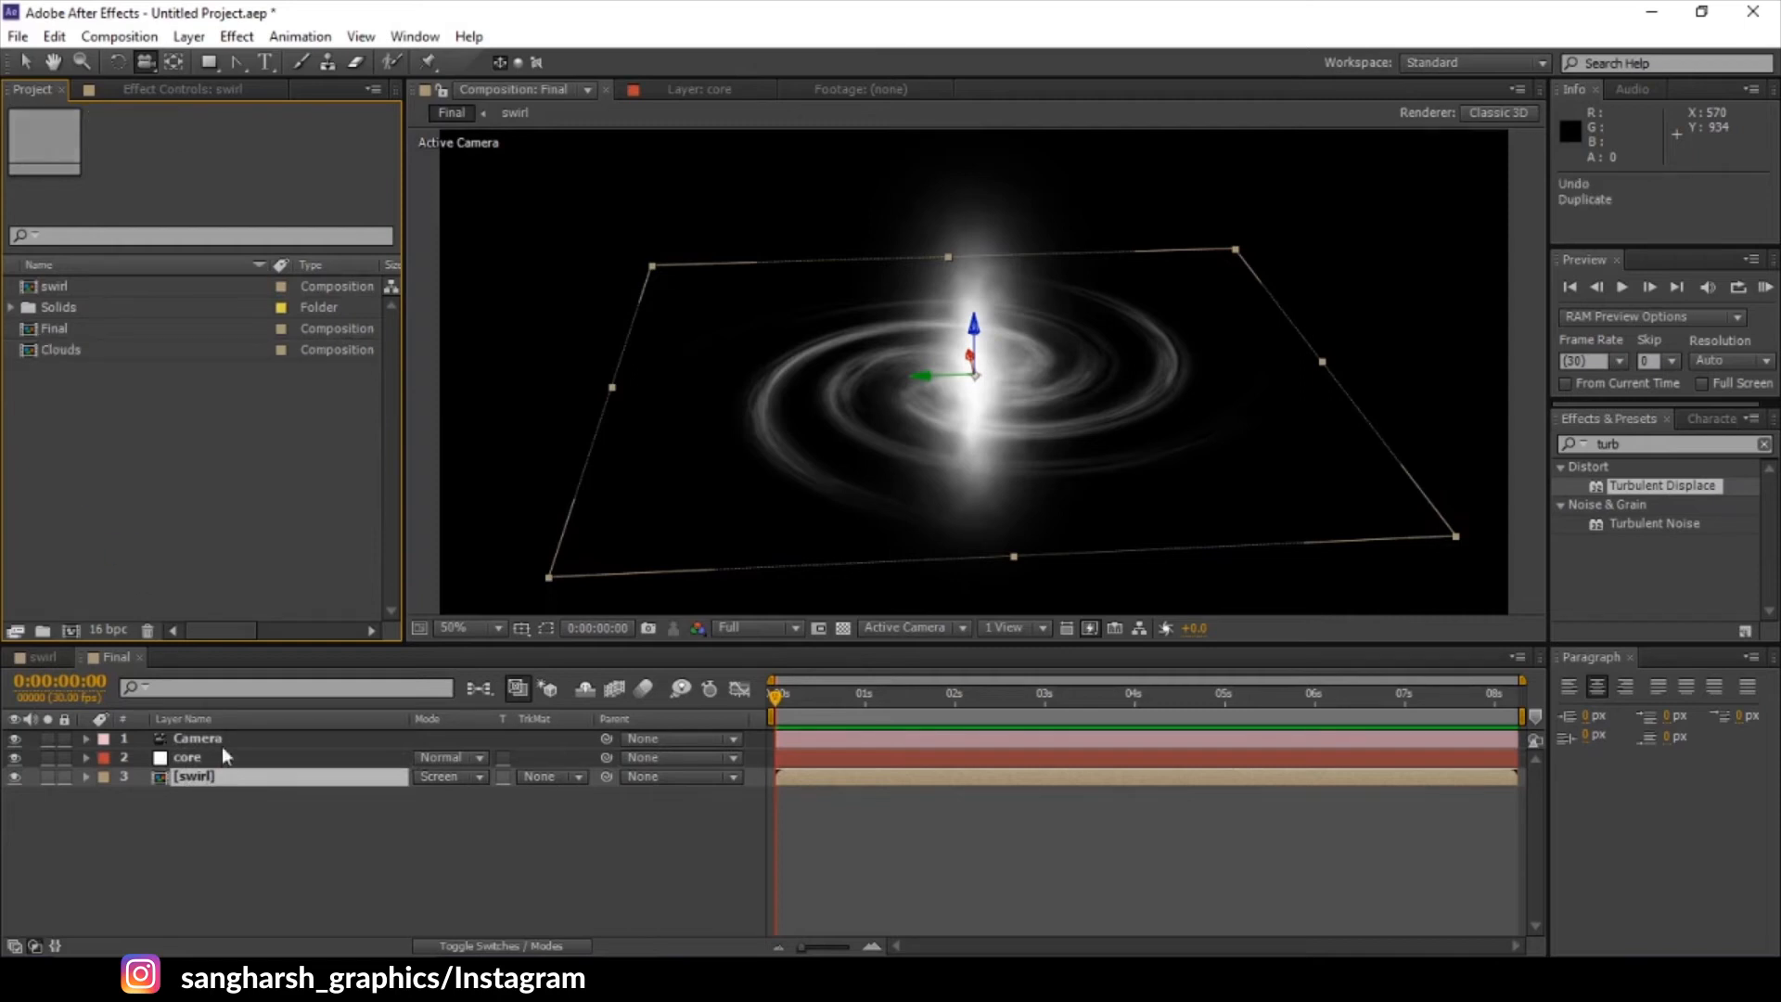
left_click(215, 777)
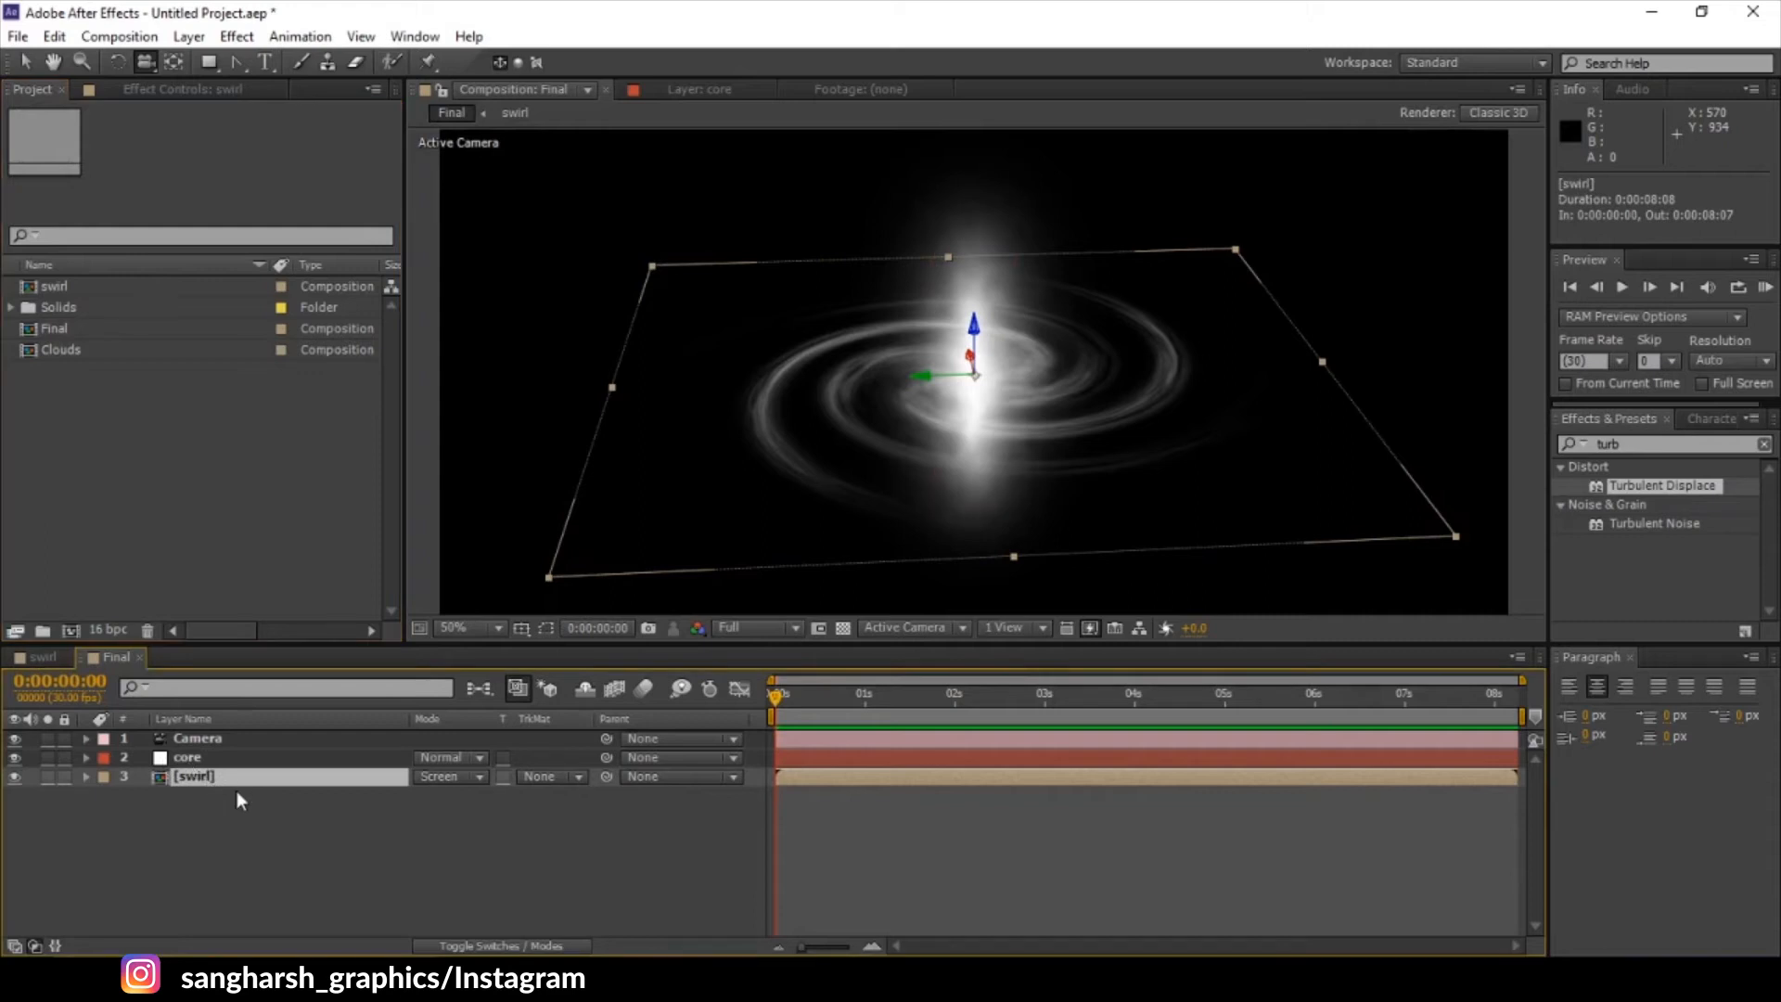
key("ctrl+d")
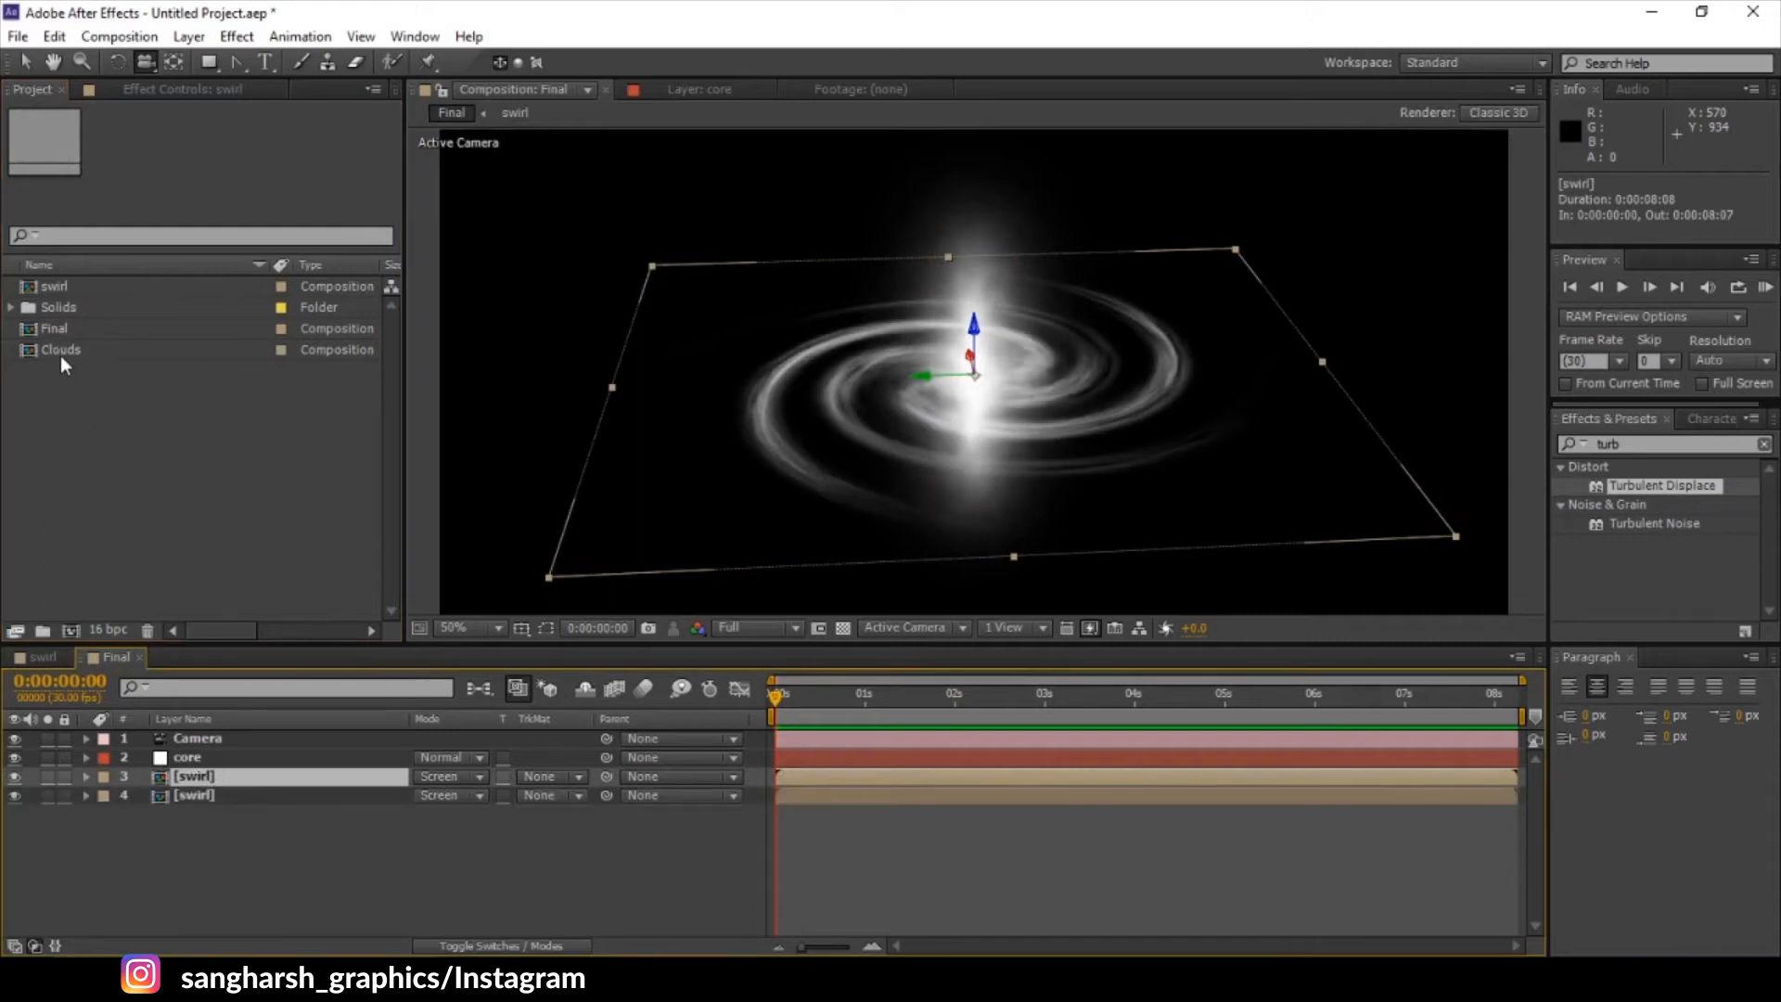
left_click(62, 349)
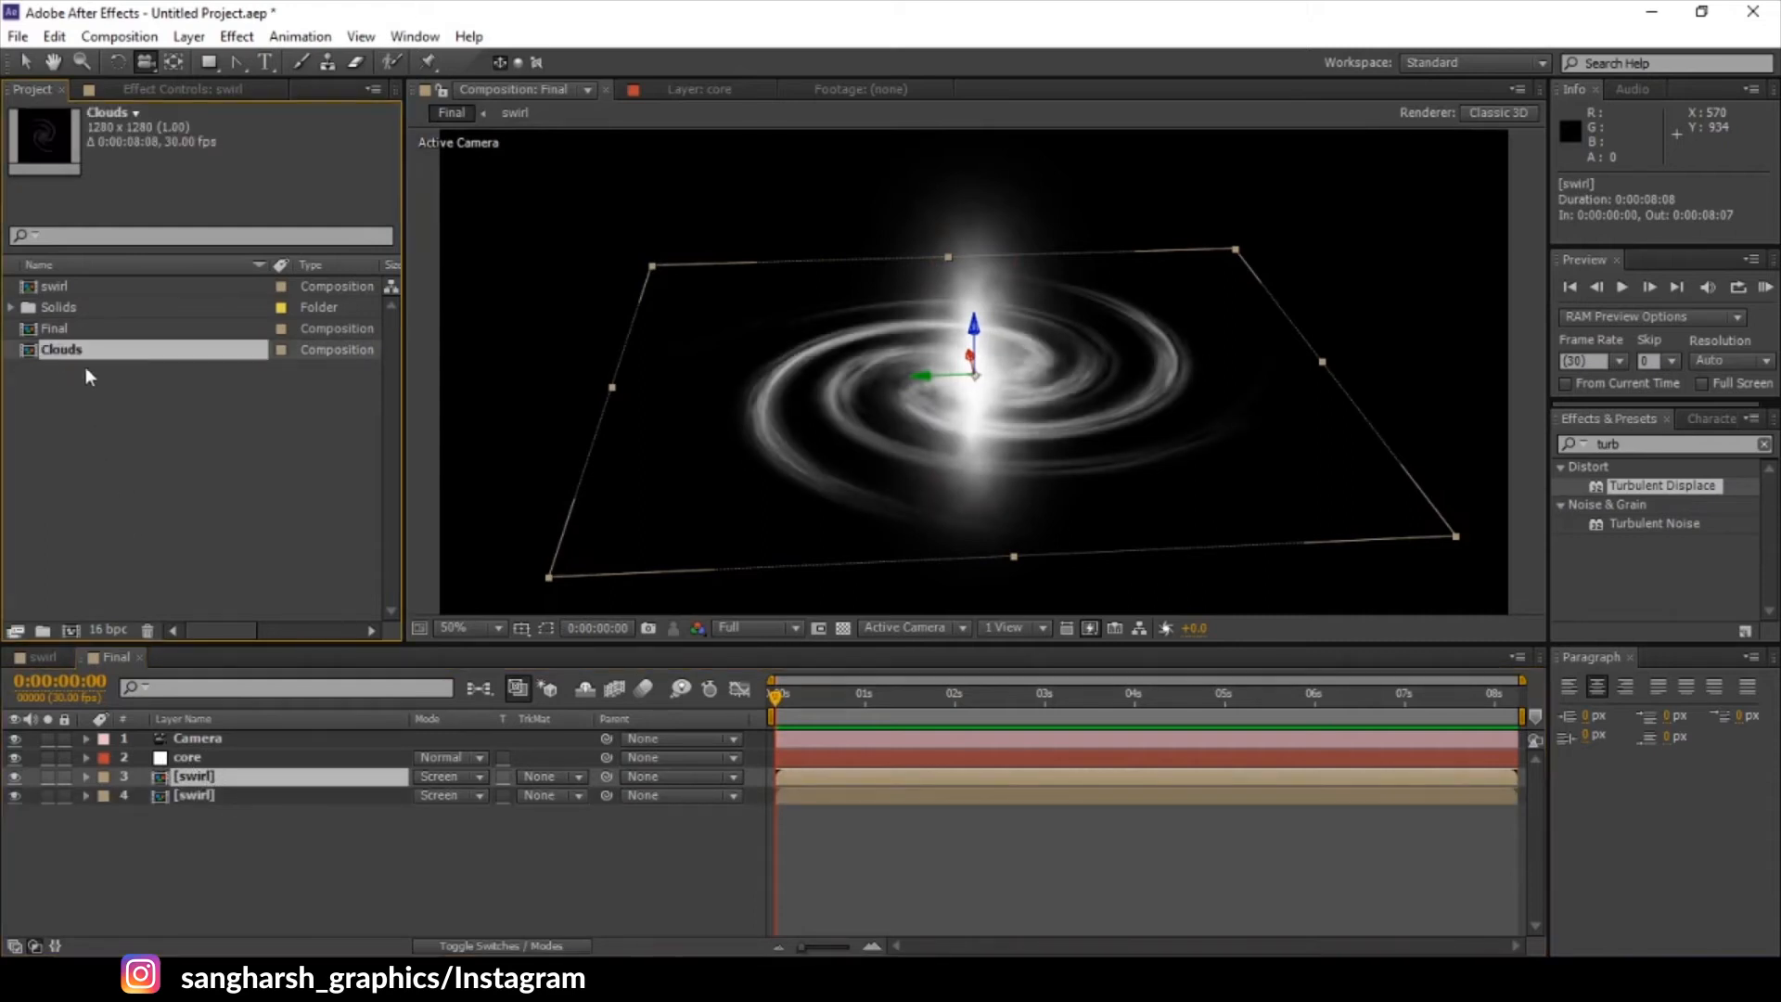
left_click_drag(59, 354, 182, 776)
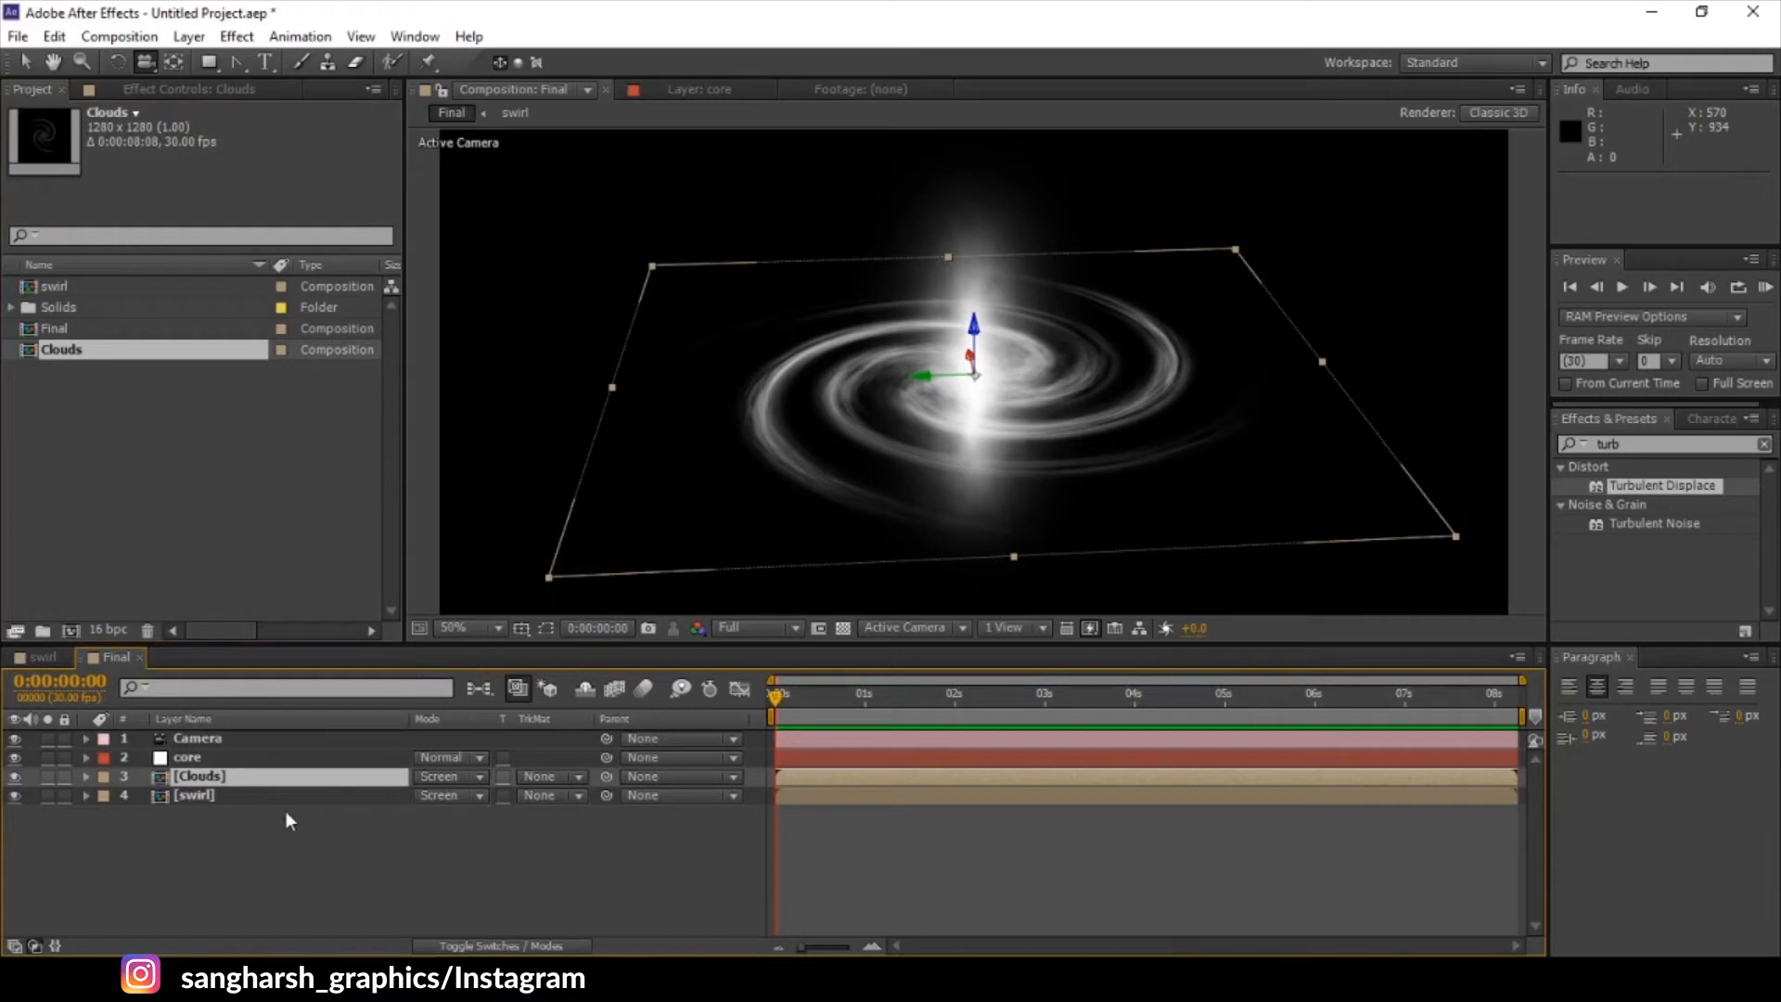
- Open the Clouds composition to examine its layer stack, collapse the black solid's properties and return to the Final composition
double_click(221, 784)
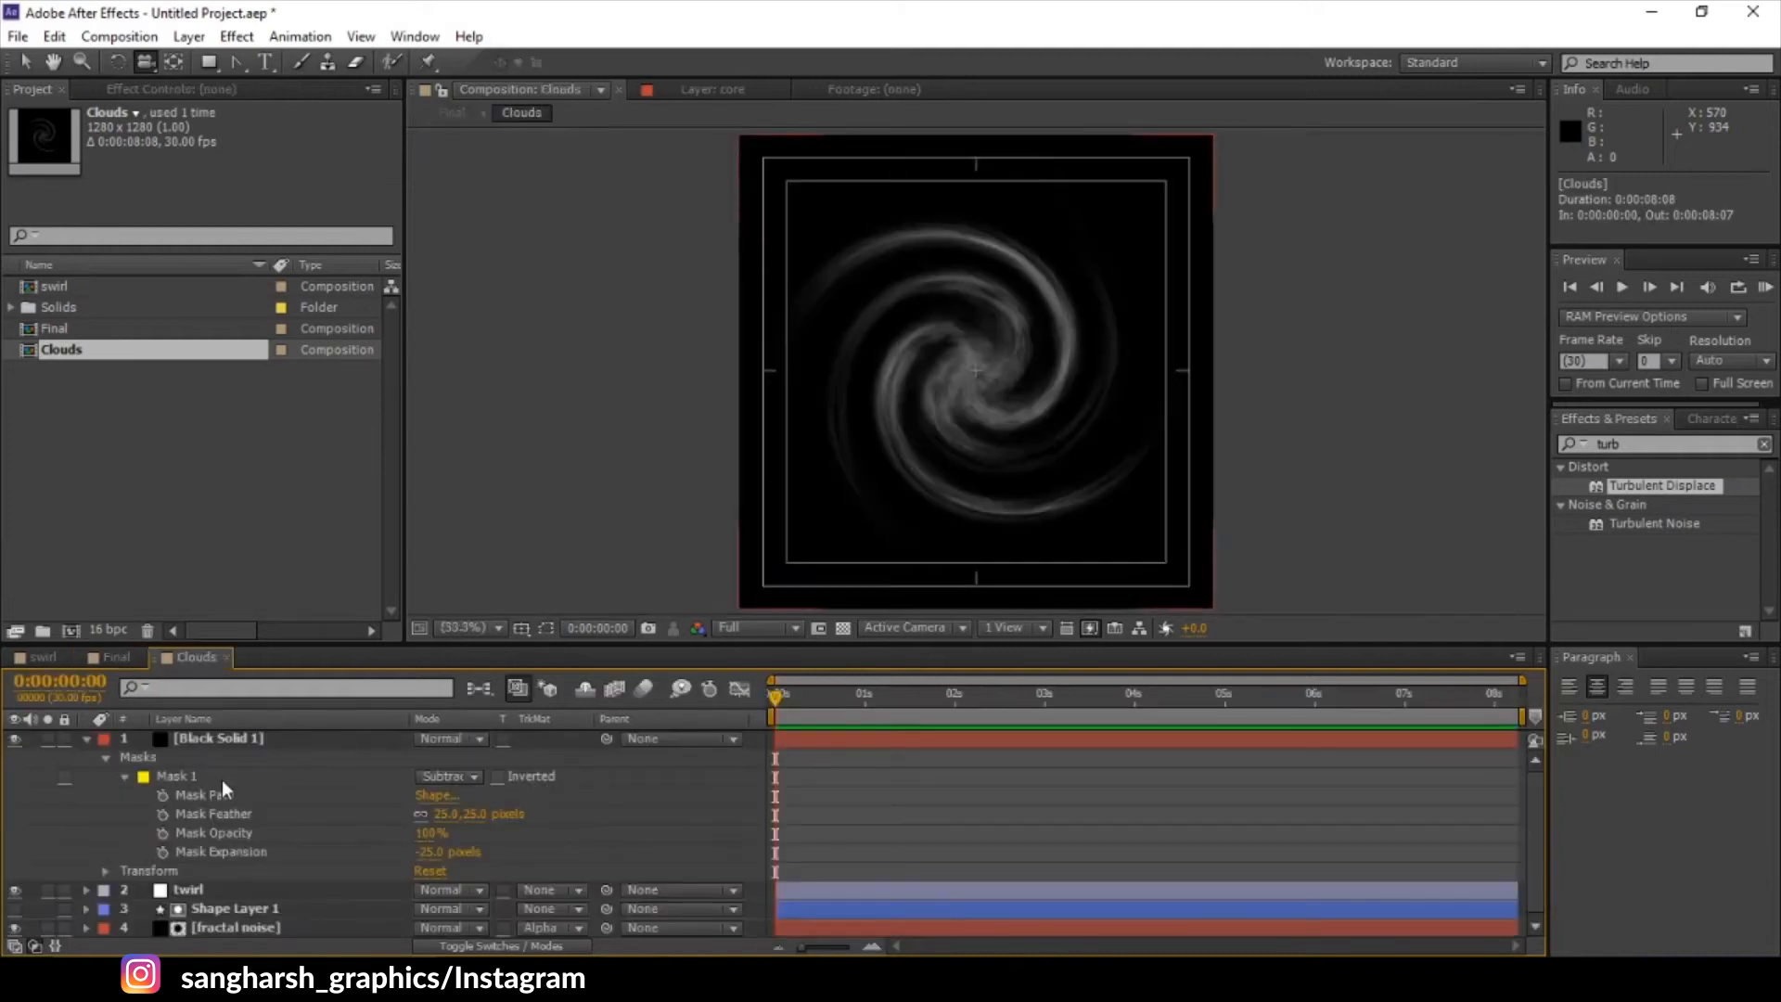
left_click(86, 739)
left_click(194, 740)
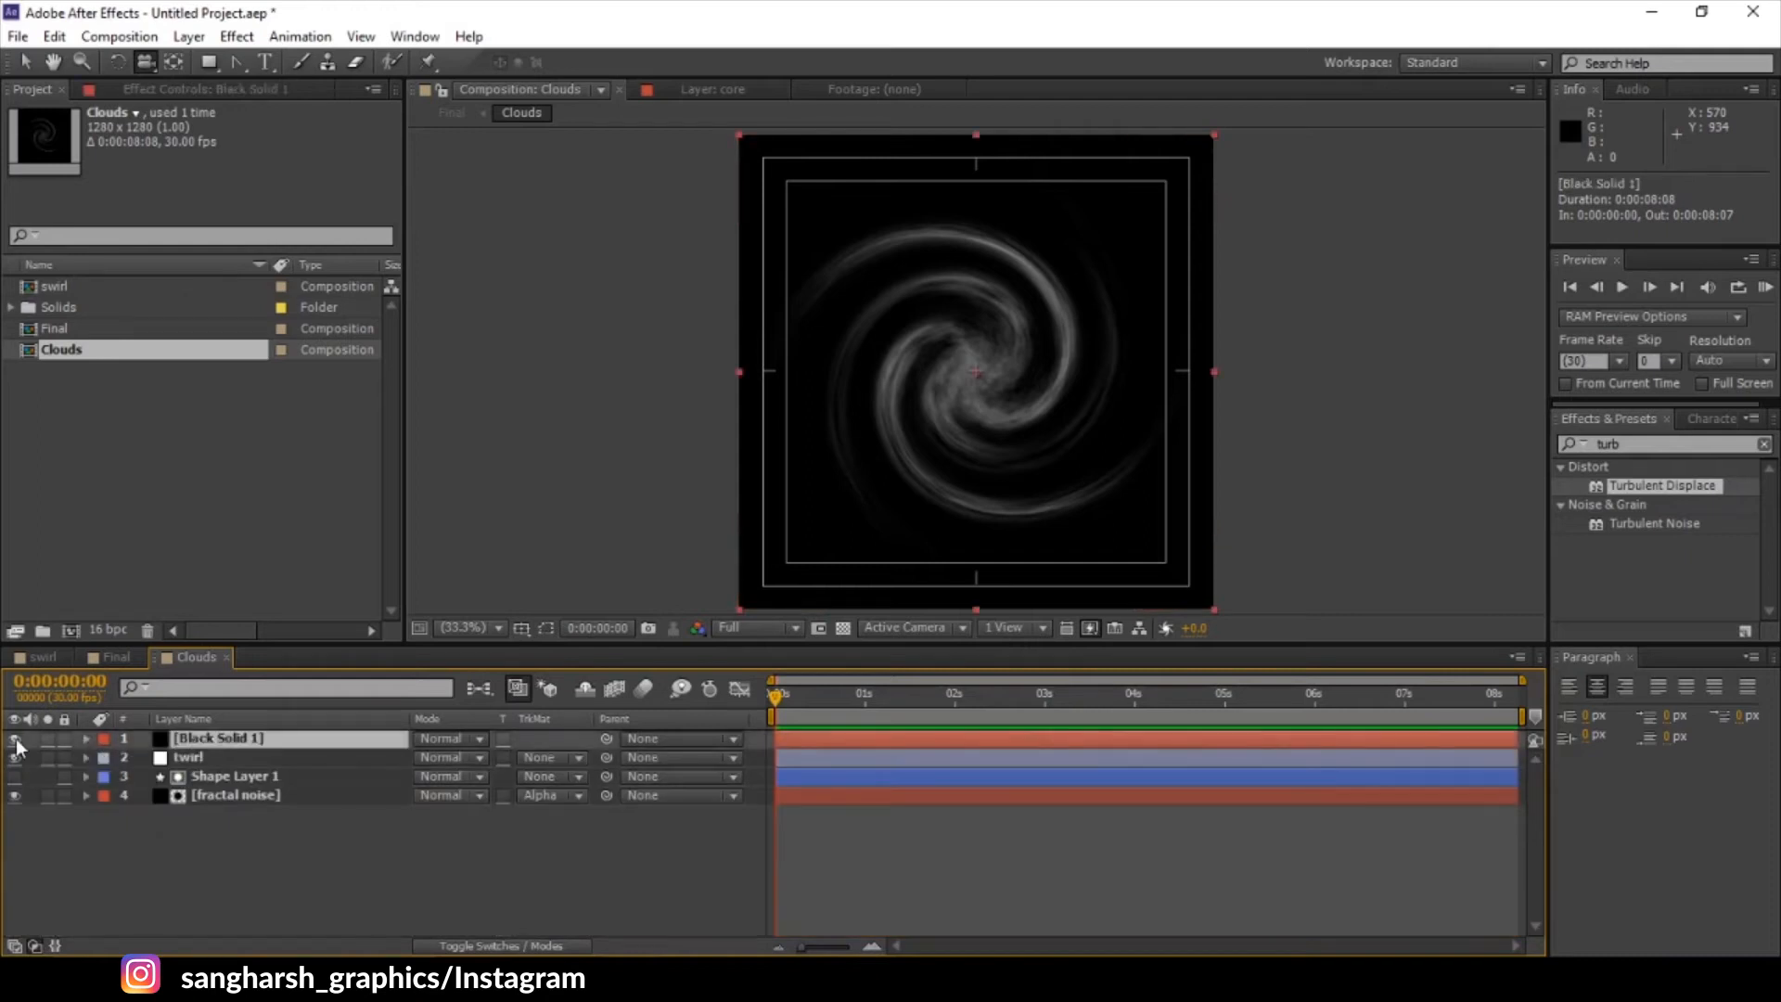
left_click(120, 655)
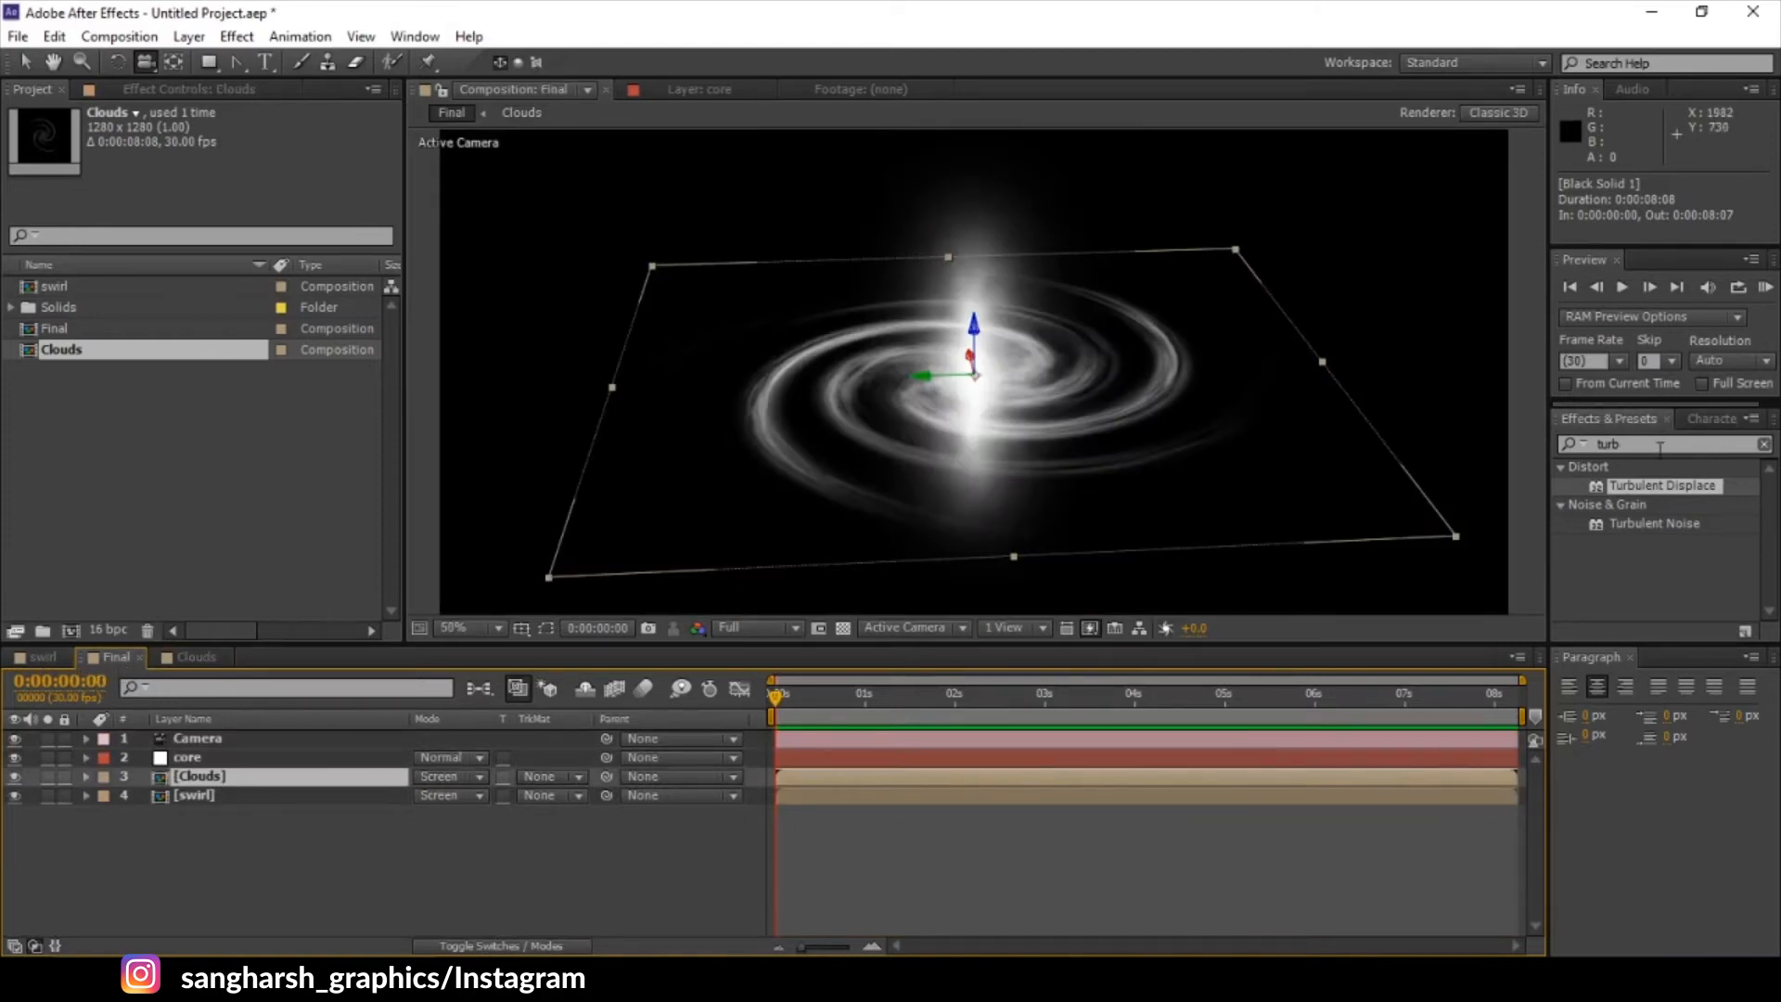
- Solo the Clouds layer and apply the Fractal Noise effect to it
key("ctrl+5")
left_click(48, 776)
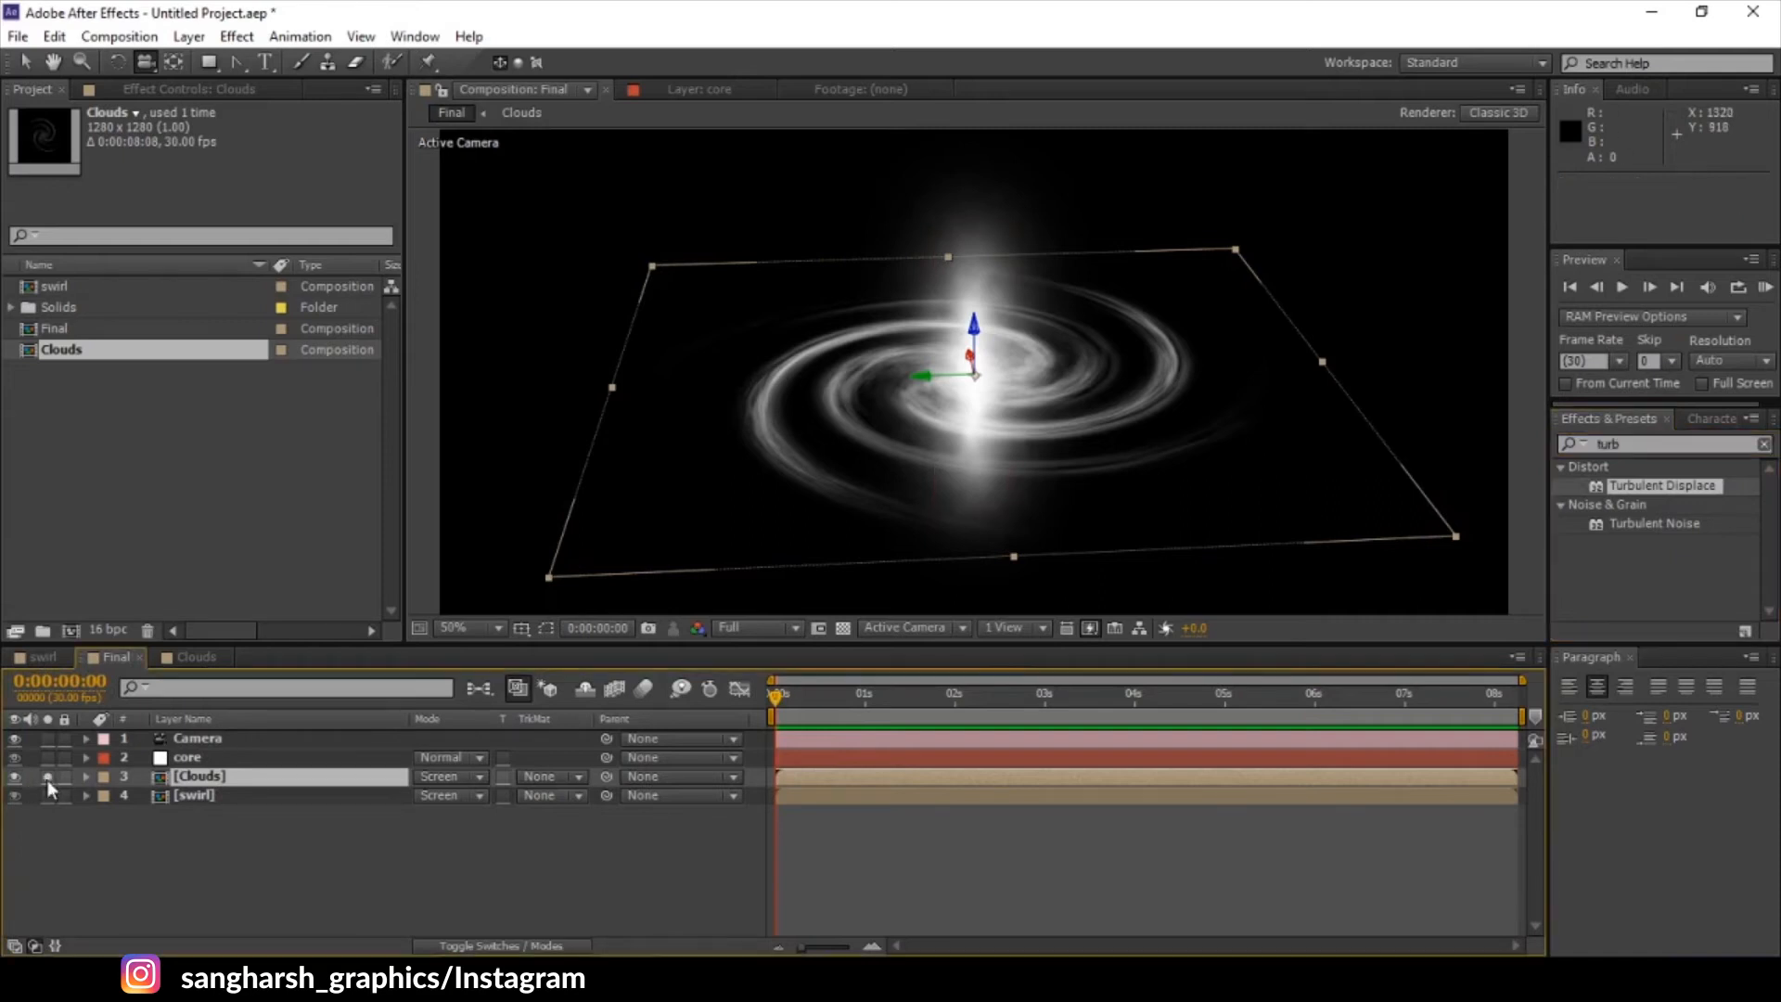
left_click(1648, 445)
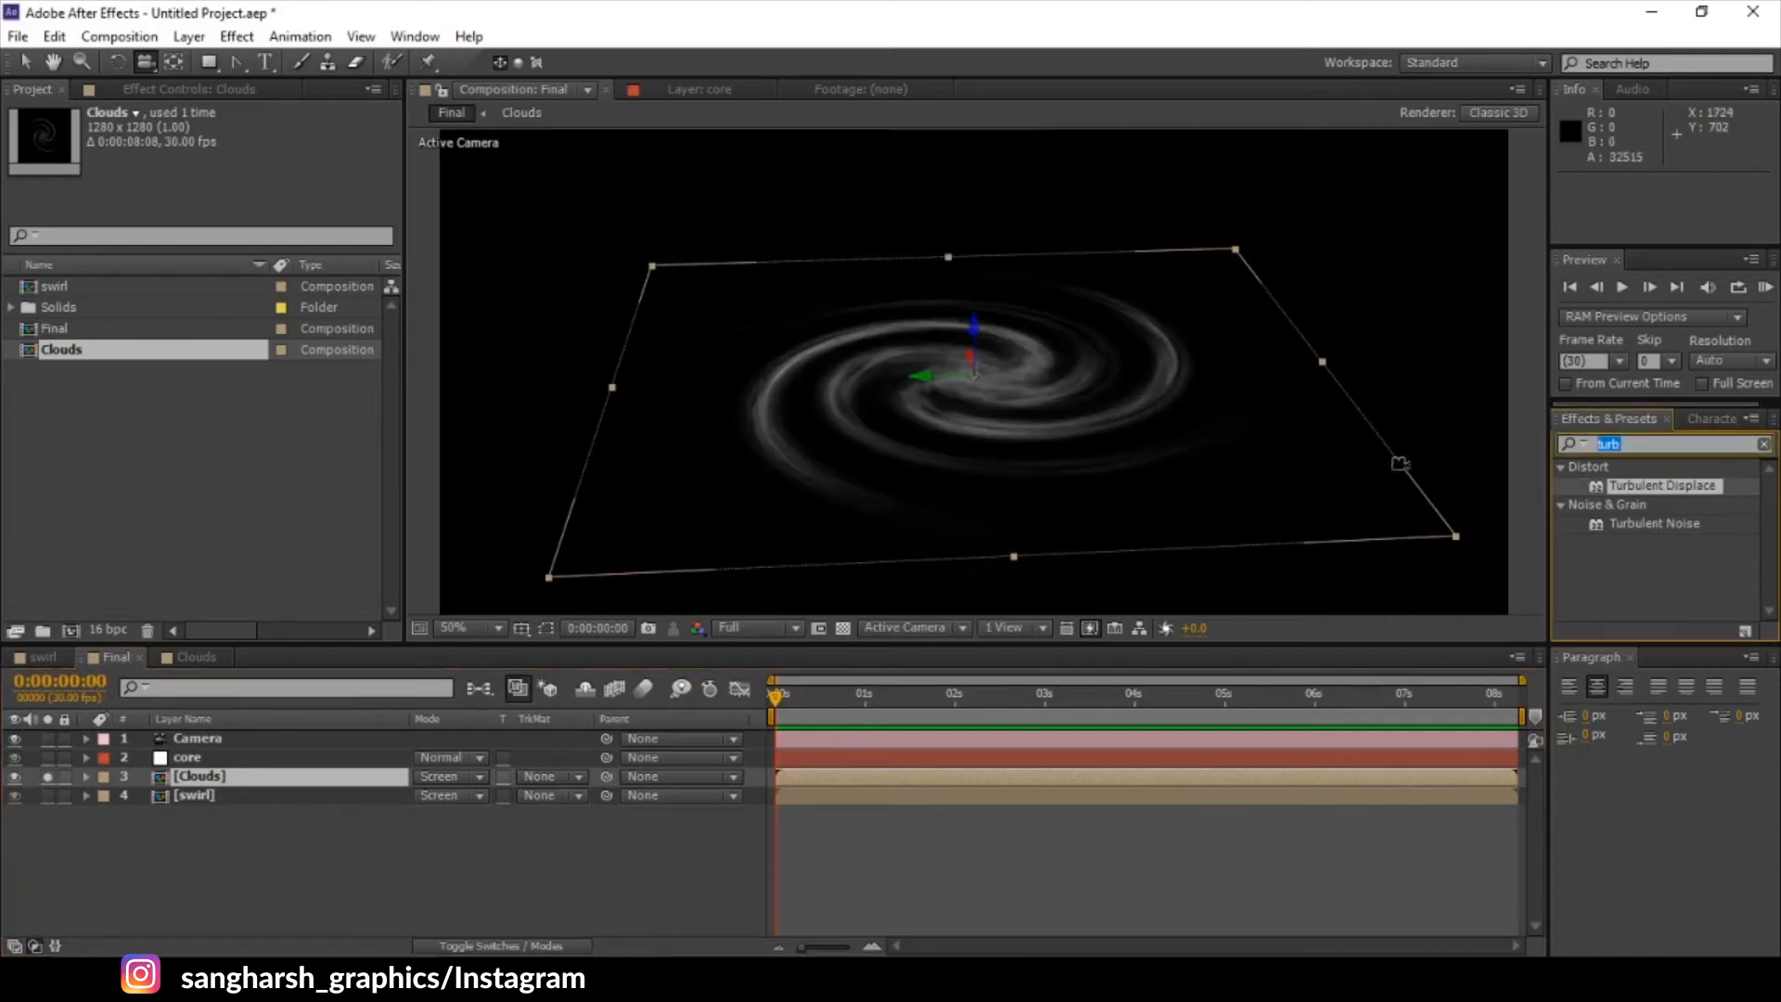
type("fracta")
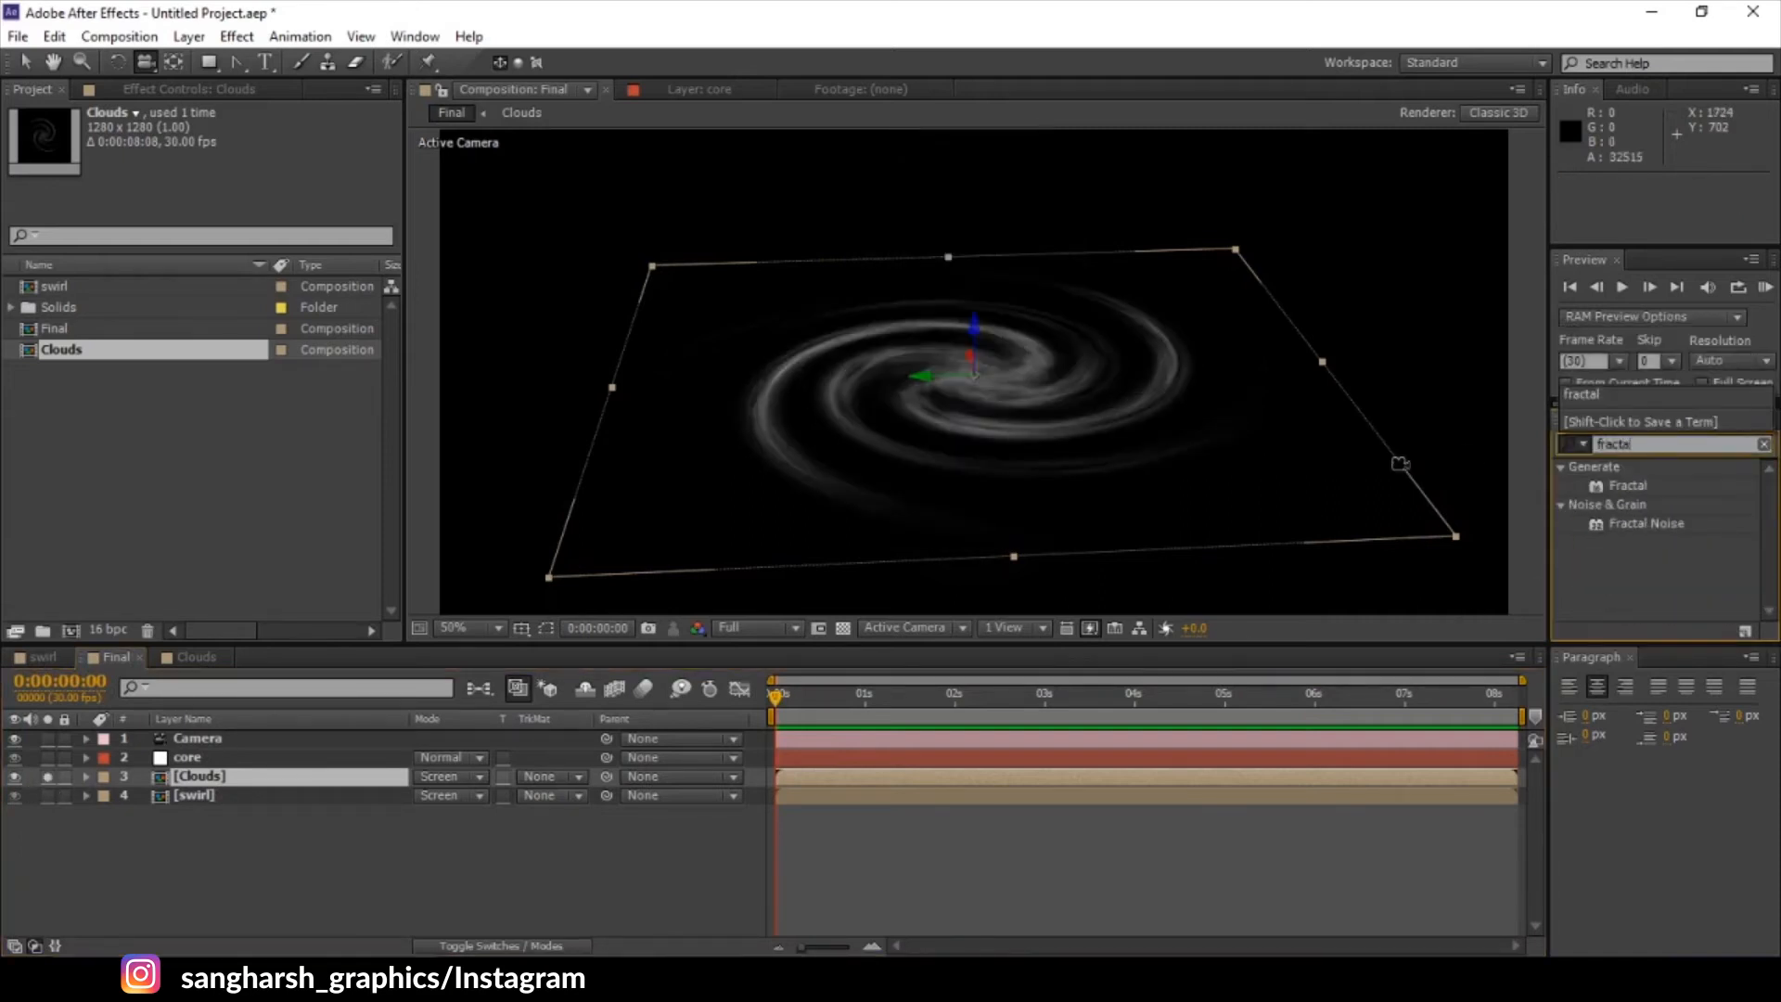
left_click_drag(1646, 523, 203, 773)
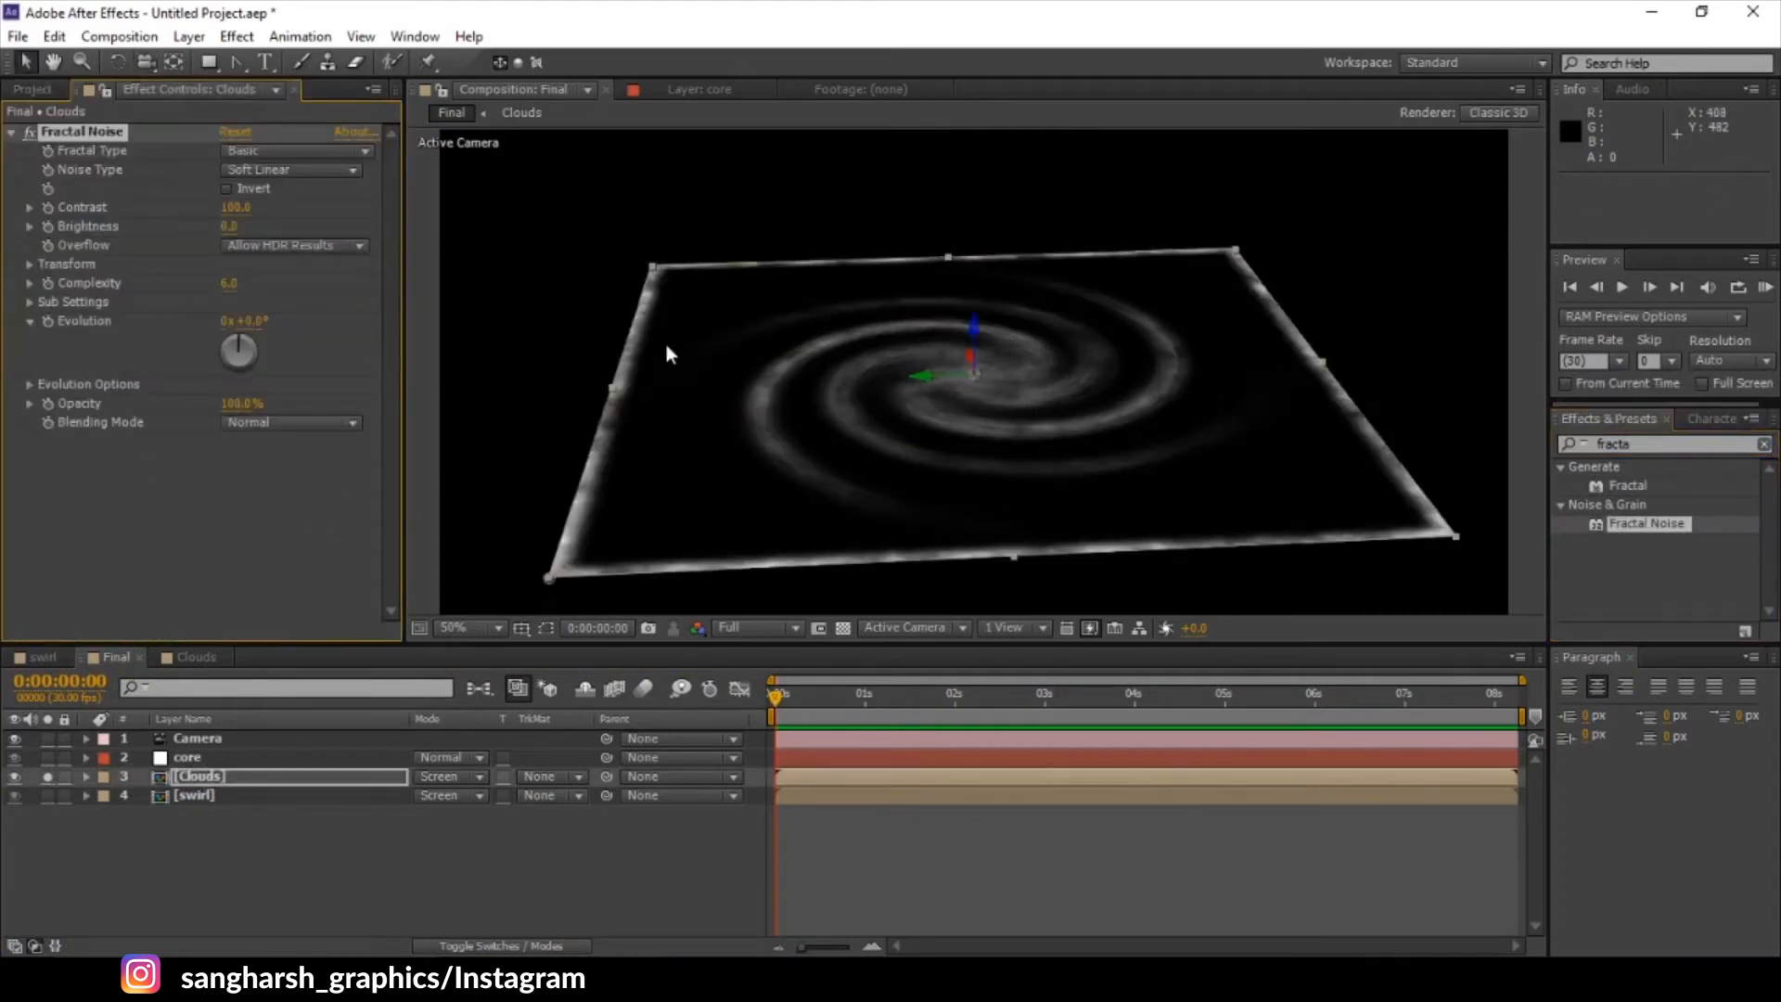
- Set the black solid's blending mode to Silhouette Alpha inside the Clouds composition and return to the Final composition
double_click(226, 774)
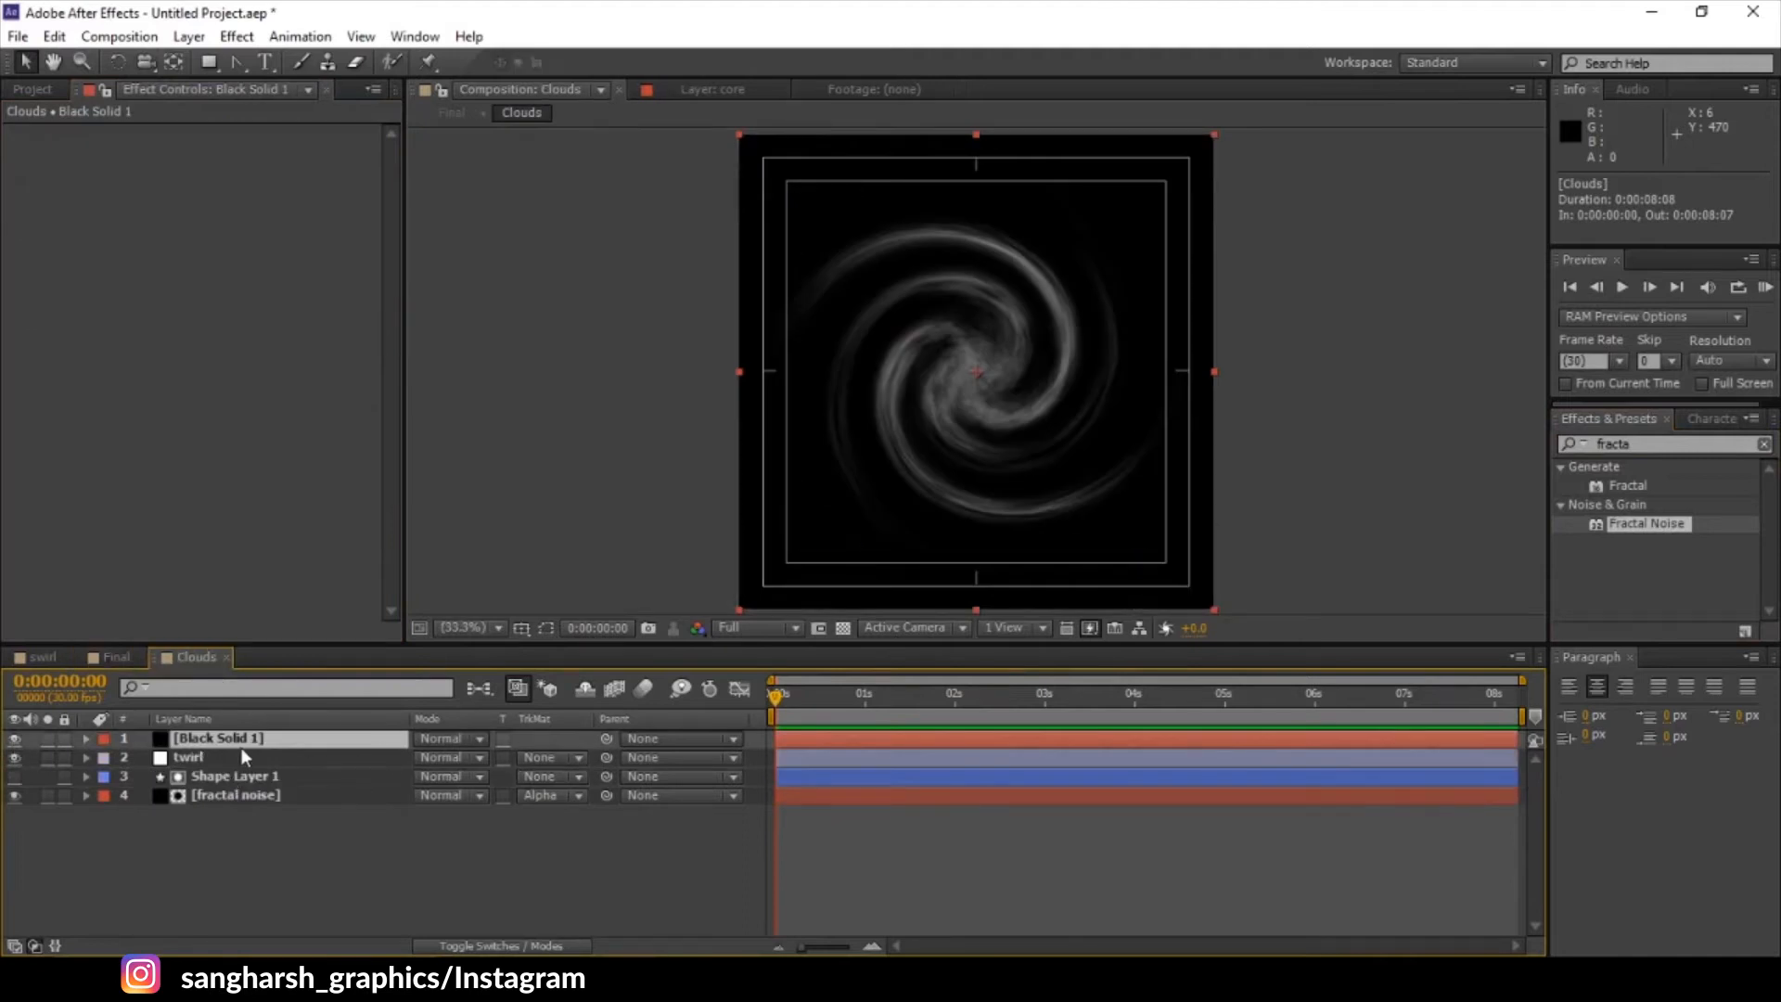
right_click(249, 741)
left_click(226, 738)
left_click(438, 736)
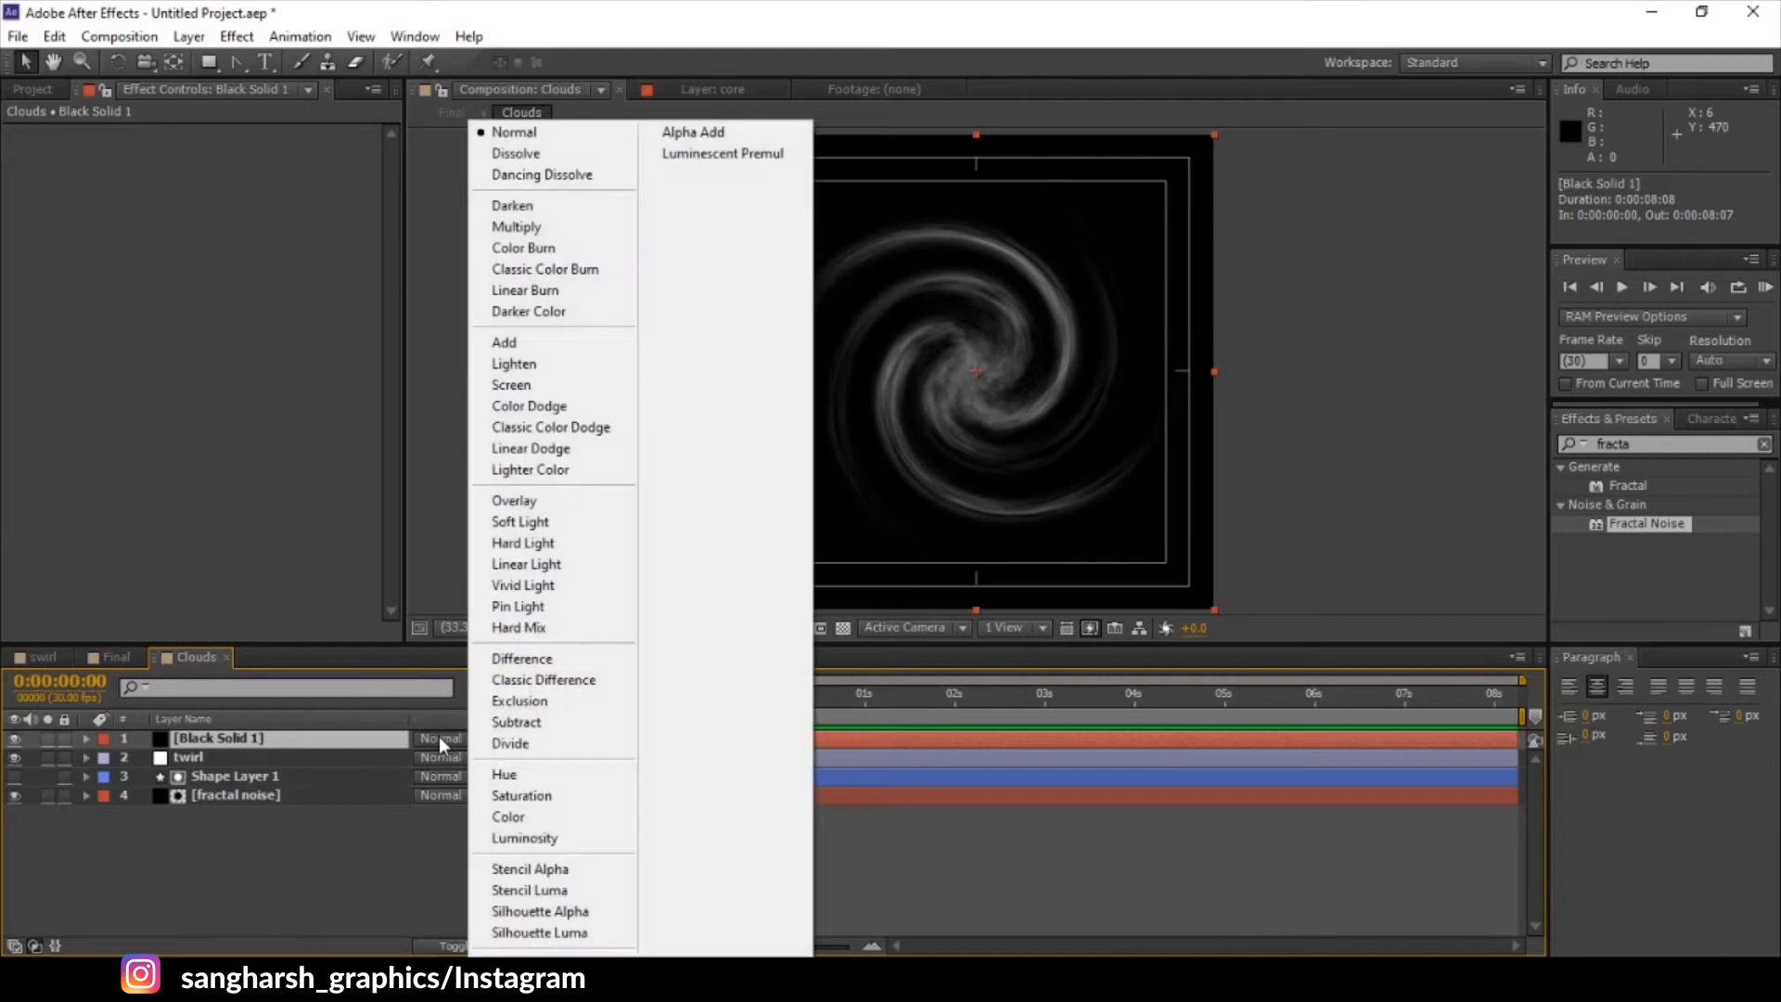
left_click(575, 911)
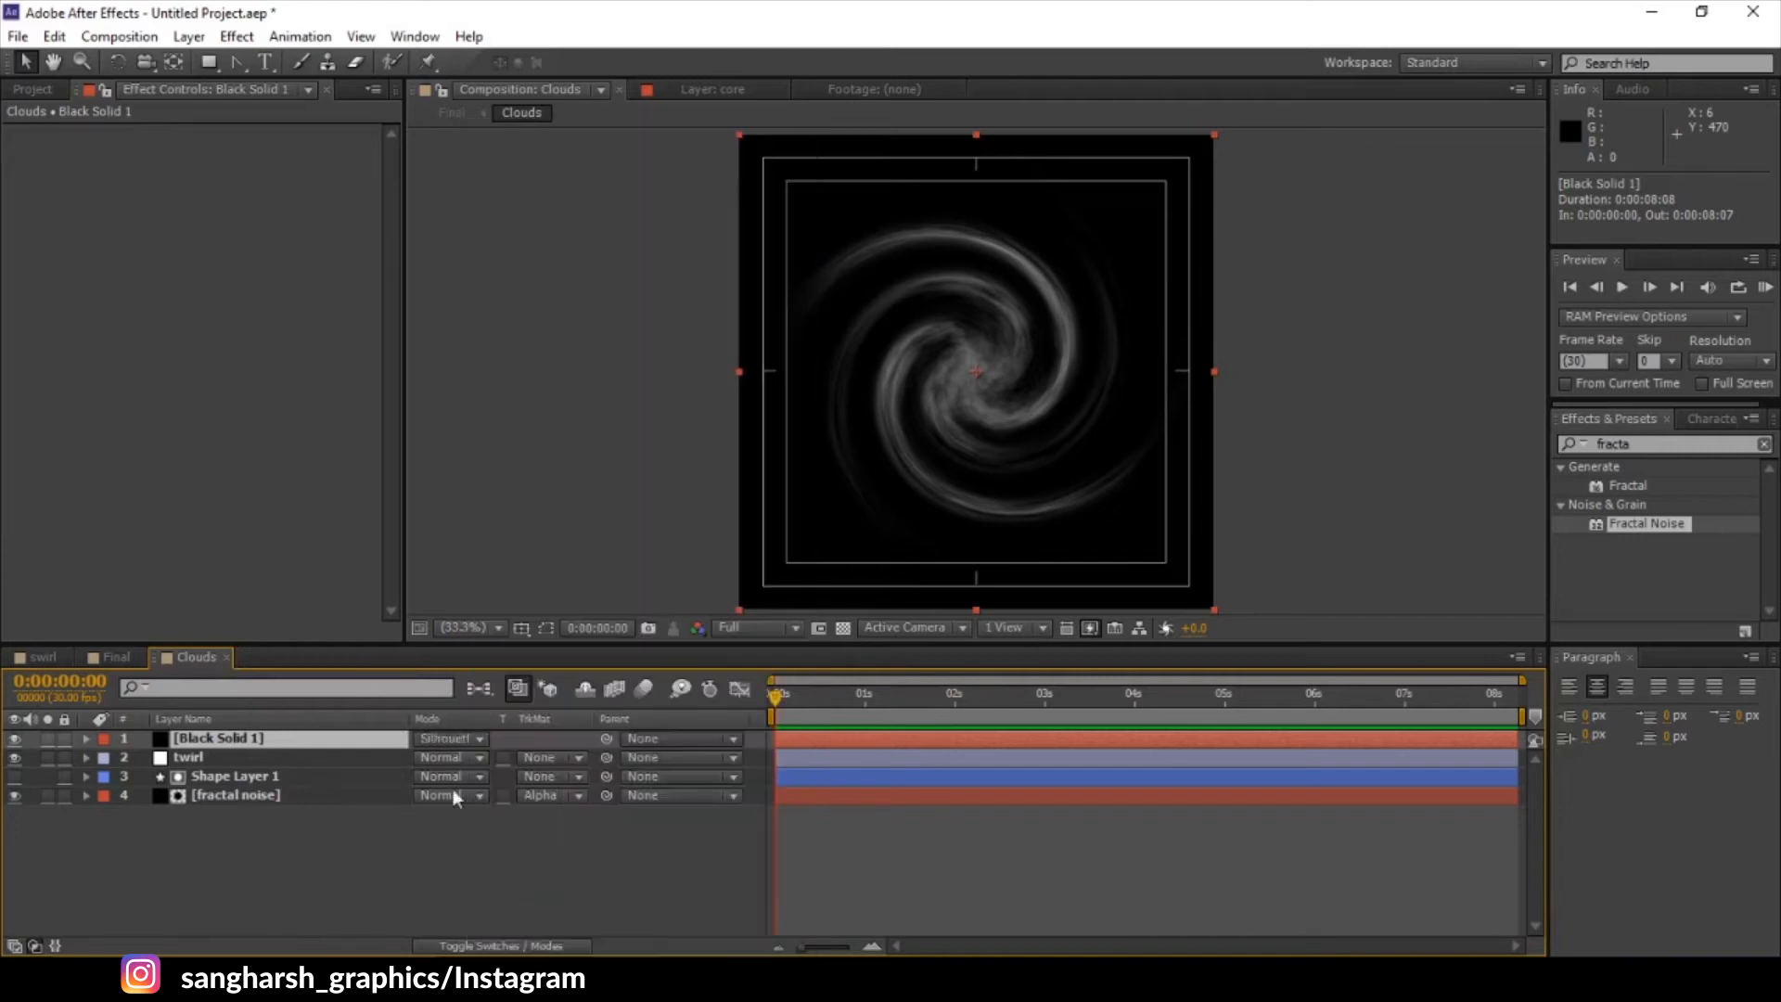
left_click(106, 658)
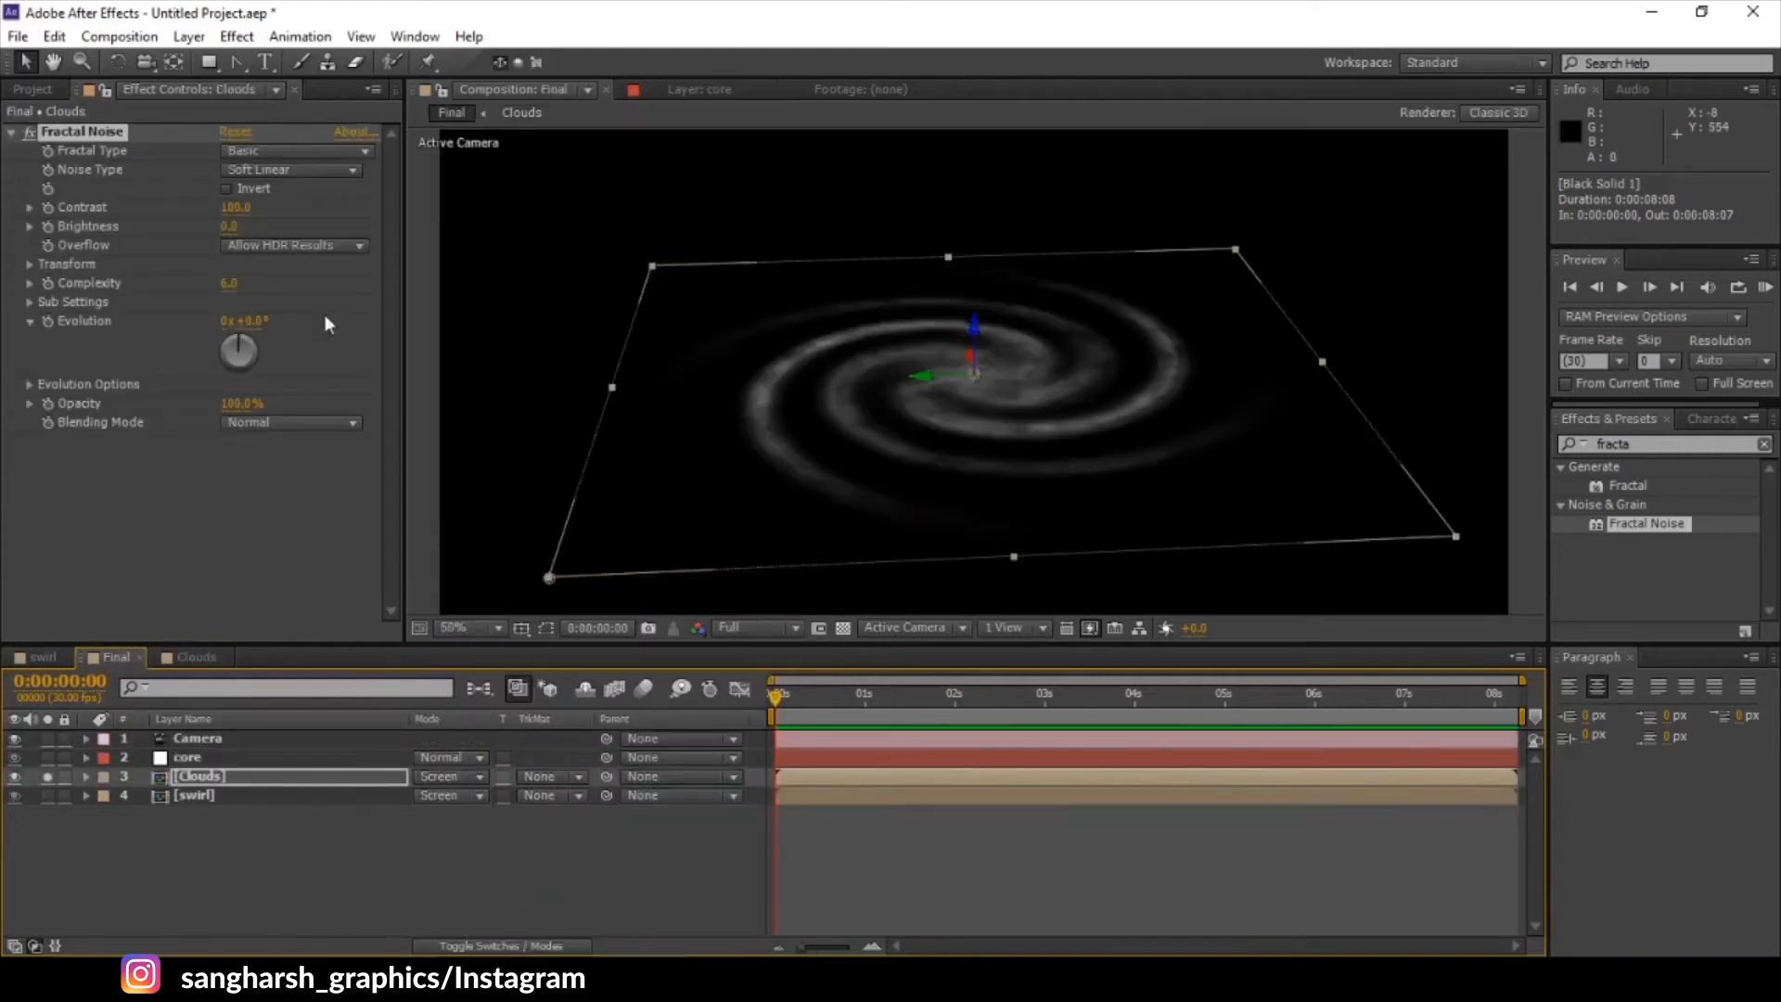
- Set the Clouds layer's Fractal Noise Contrast to 532 and Brightness to -28
left_click(274, 245)
left_click(275, 208)
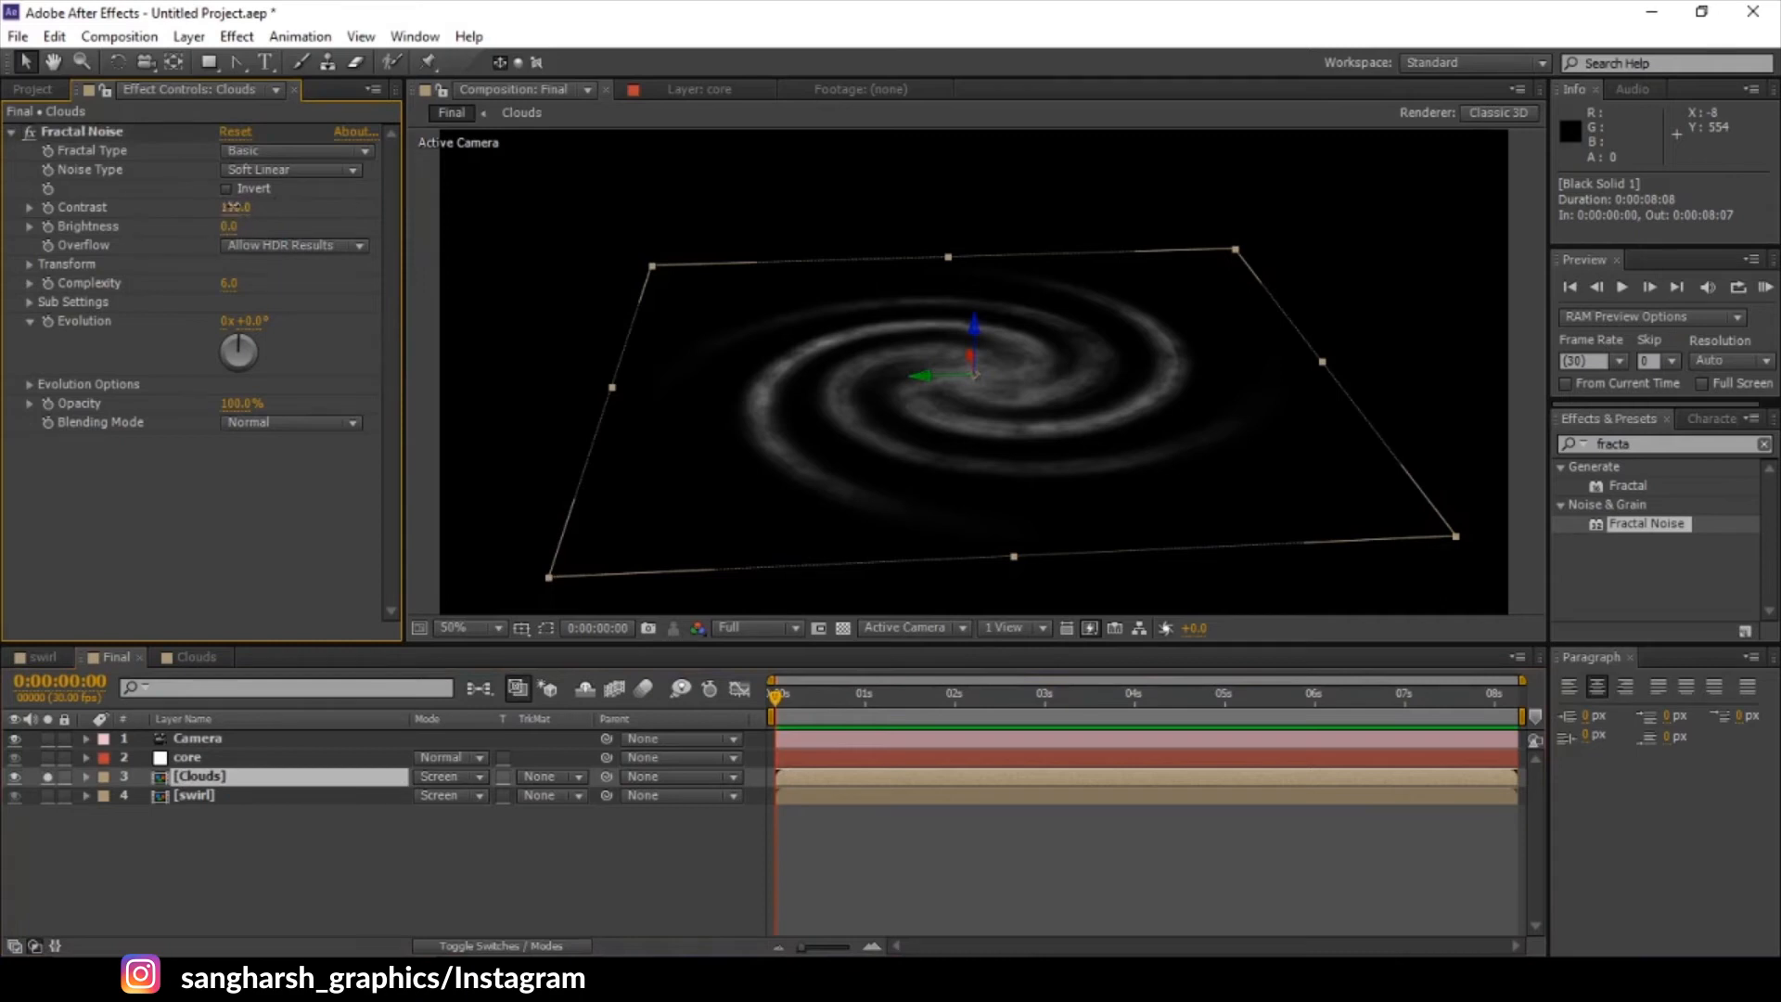
left_click_drag(232, 207, 300, 205)
left_click_drag(413, 205, 759, 251)
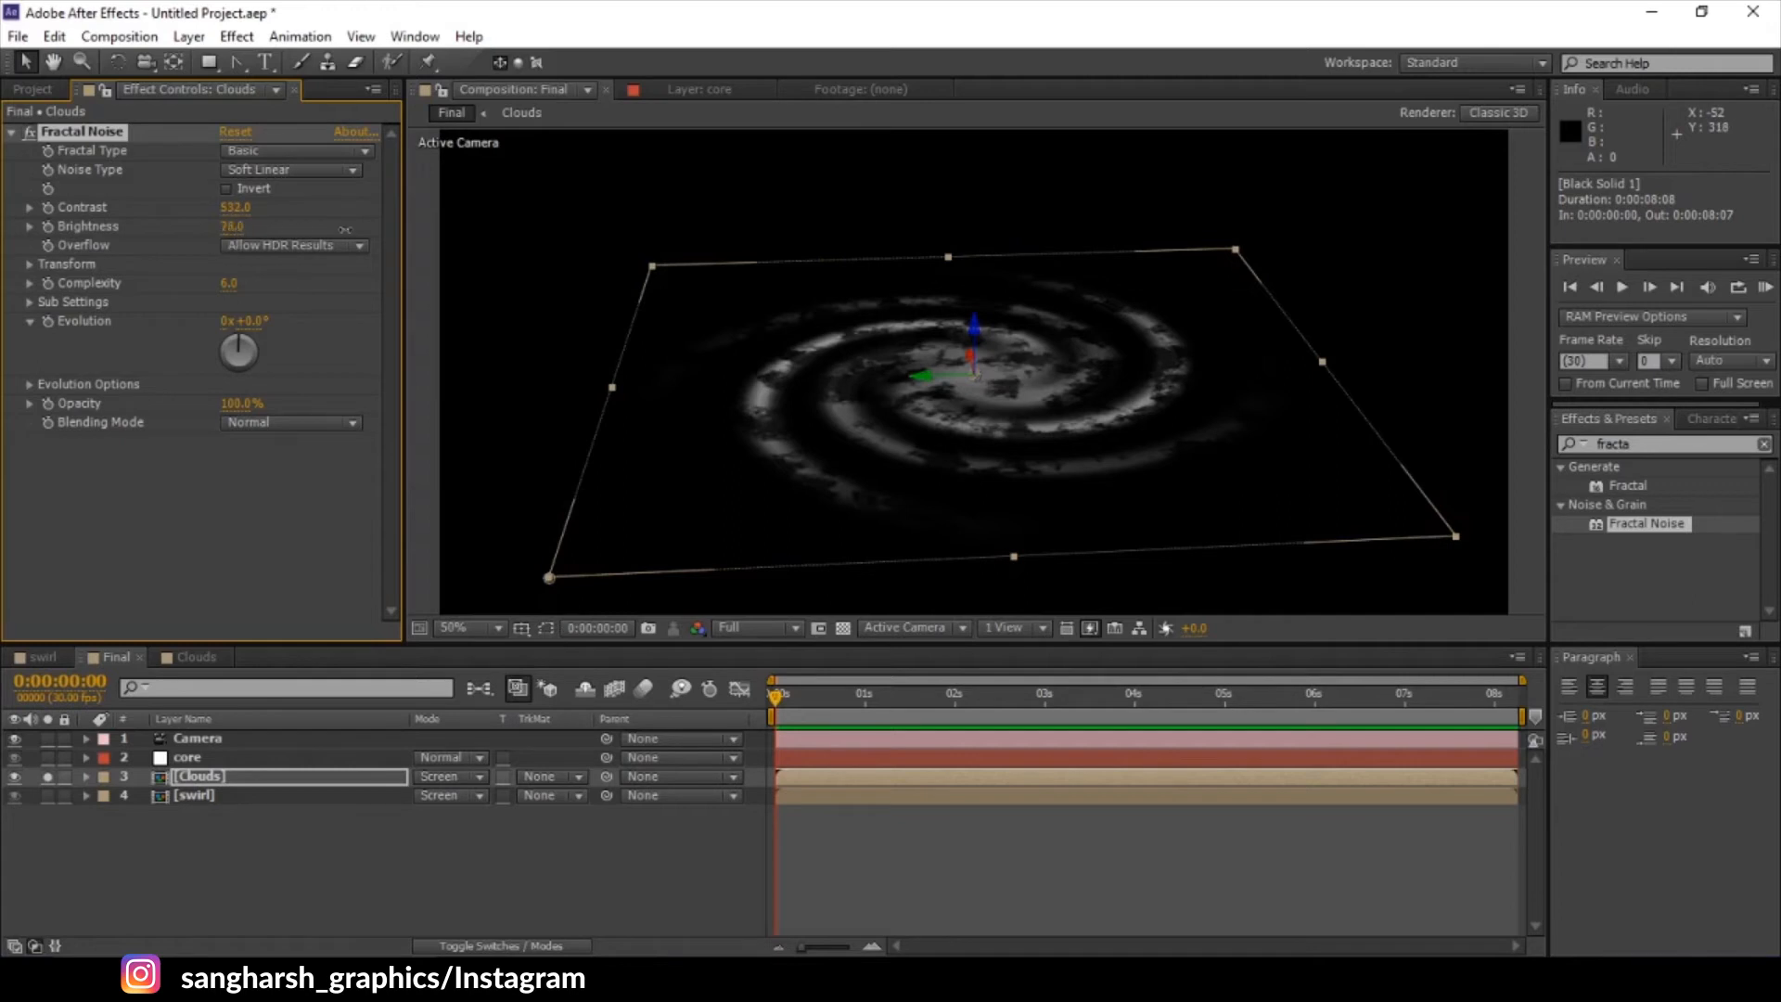
left_click_drag(230, 226, 187, 226)
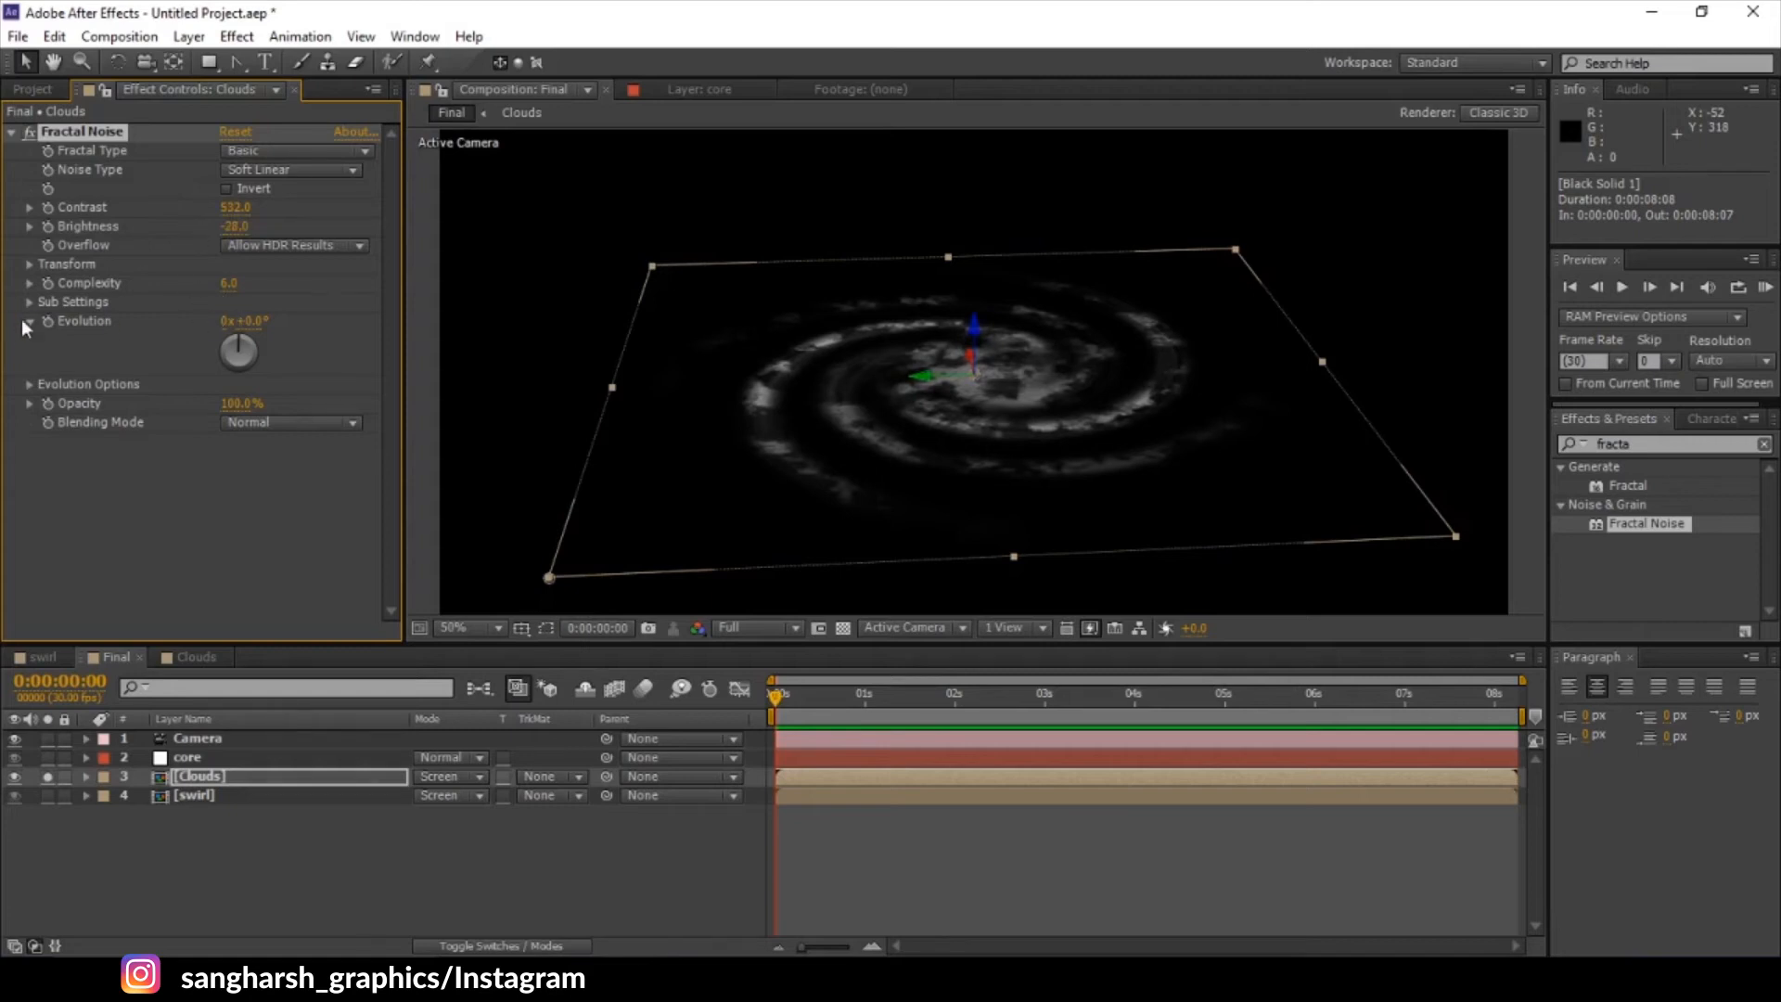
- Set the Fractal Noise Complexity to 7, increase its Sub Influence and collapse the effect's settings
left_click_drag(243, 283, 338, 289)
left_click(30, 302)
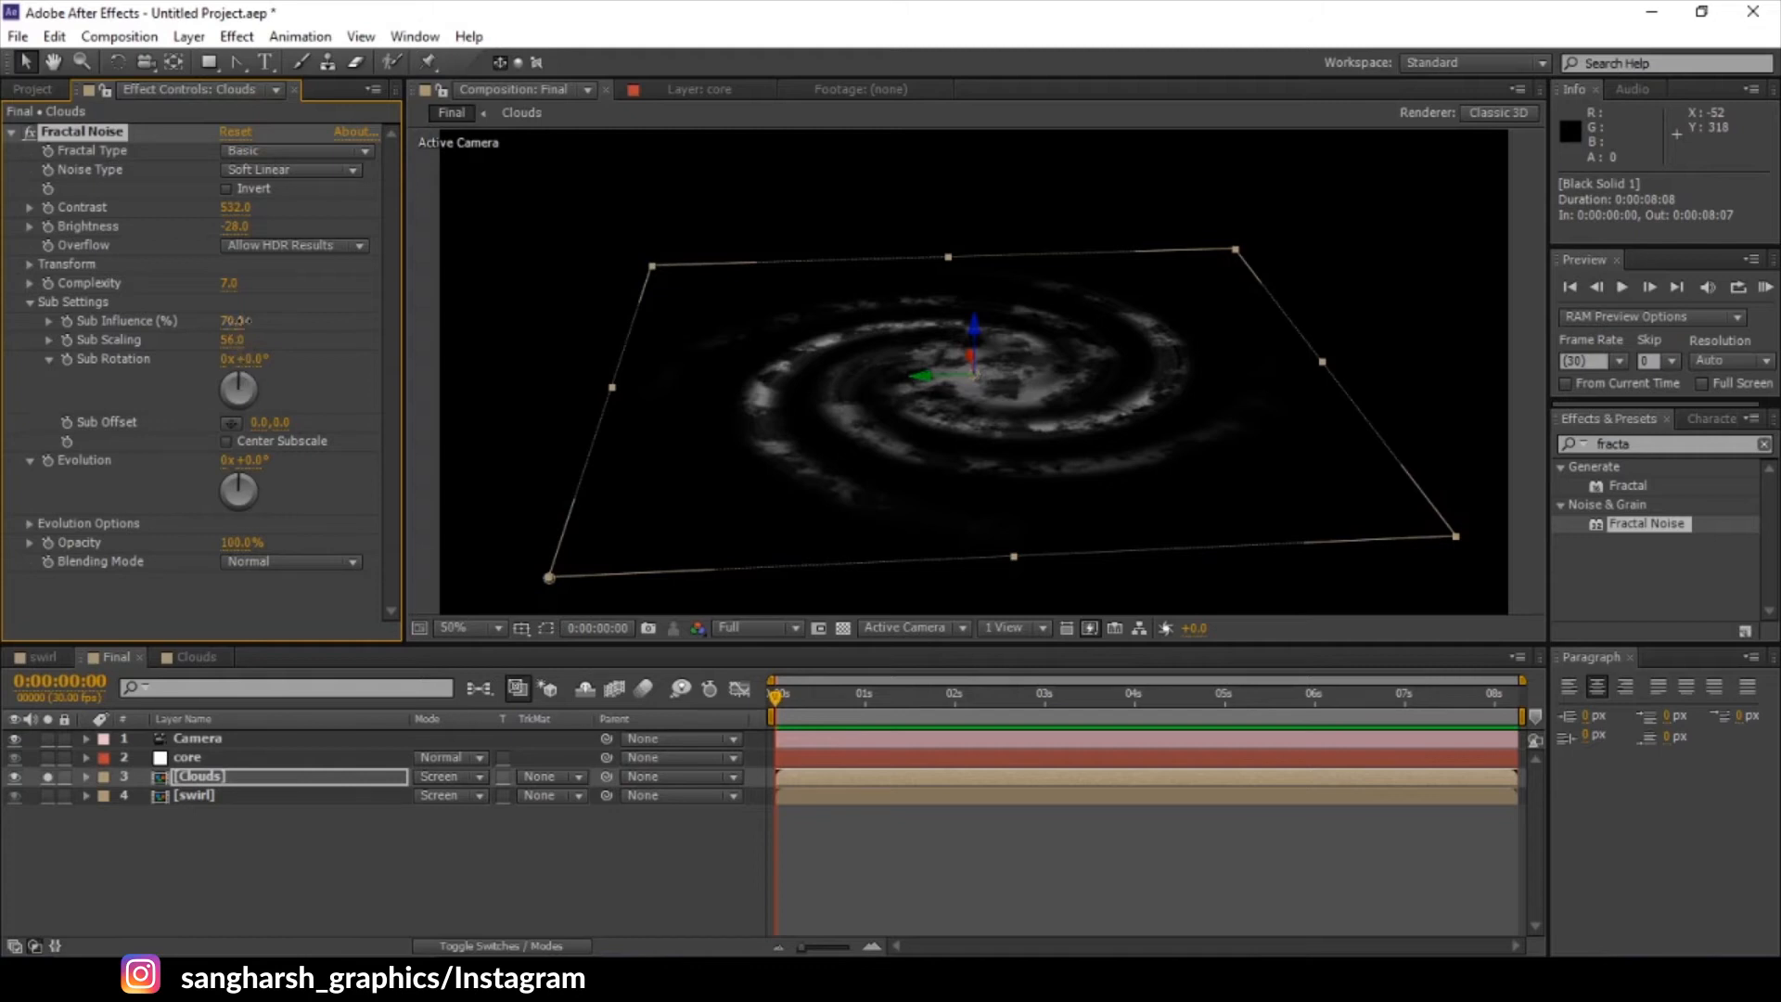
left_click_drag(286, 321, 347, 327)
left_click(11, 131)
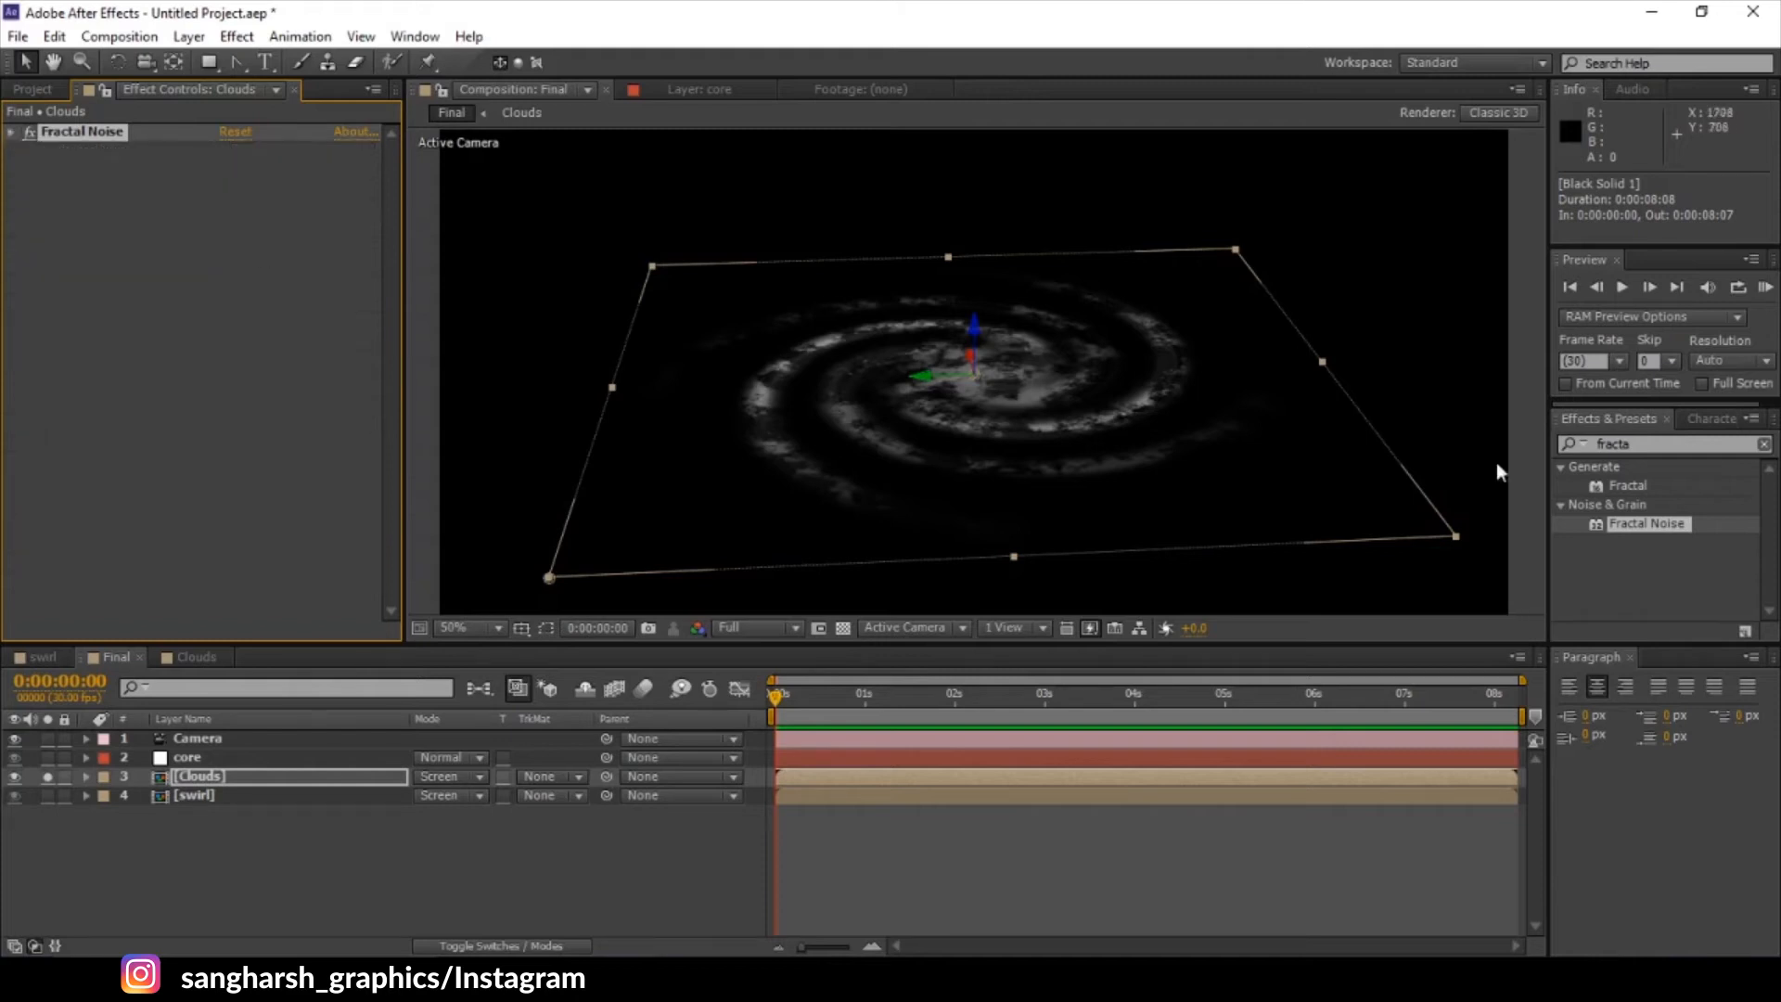
- Apply the Turbulent Displace effect to the Clouds layer, below Fractal Noise
left_click(1642, 447)
type("tur")
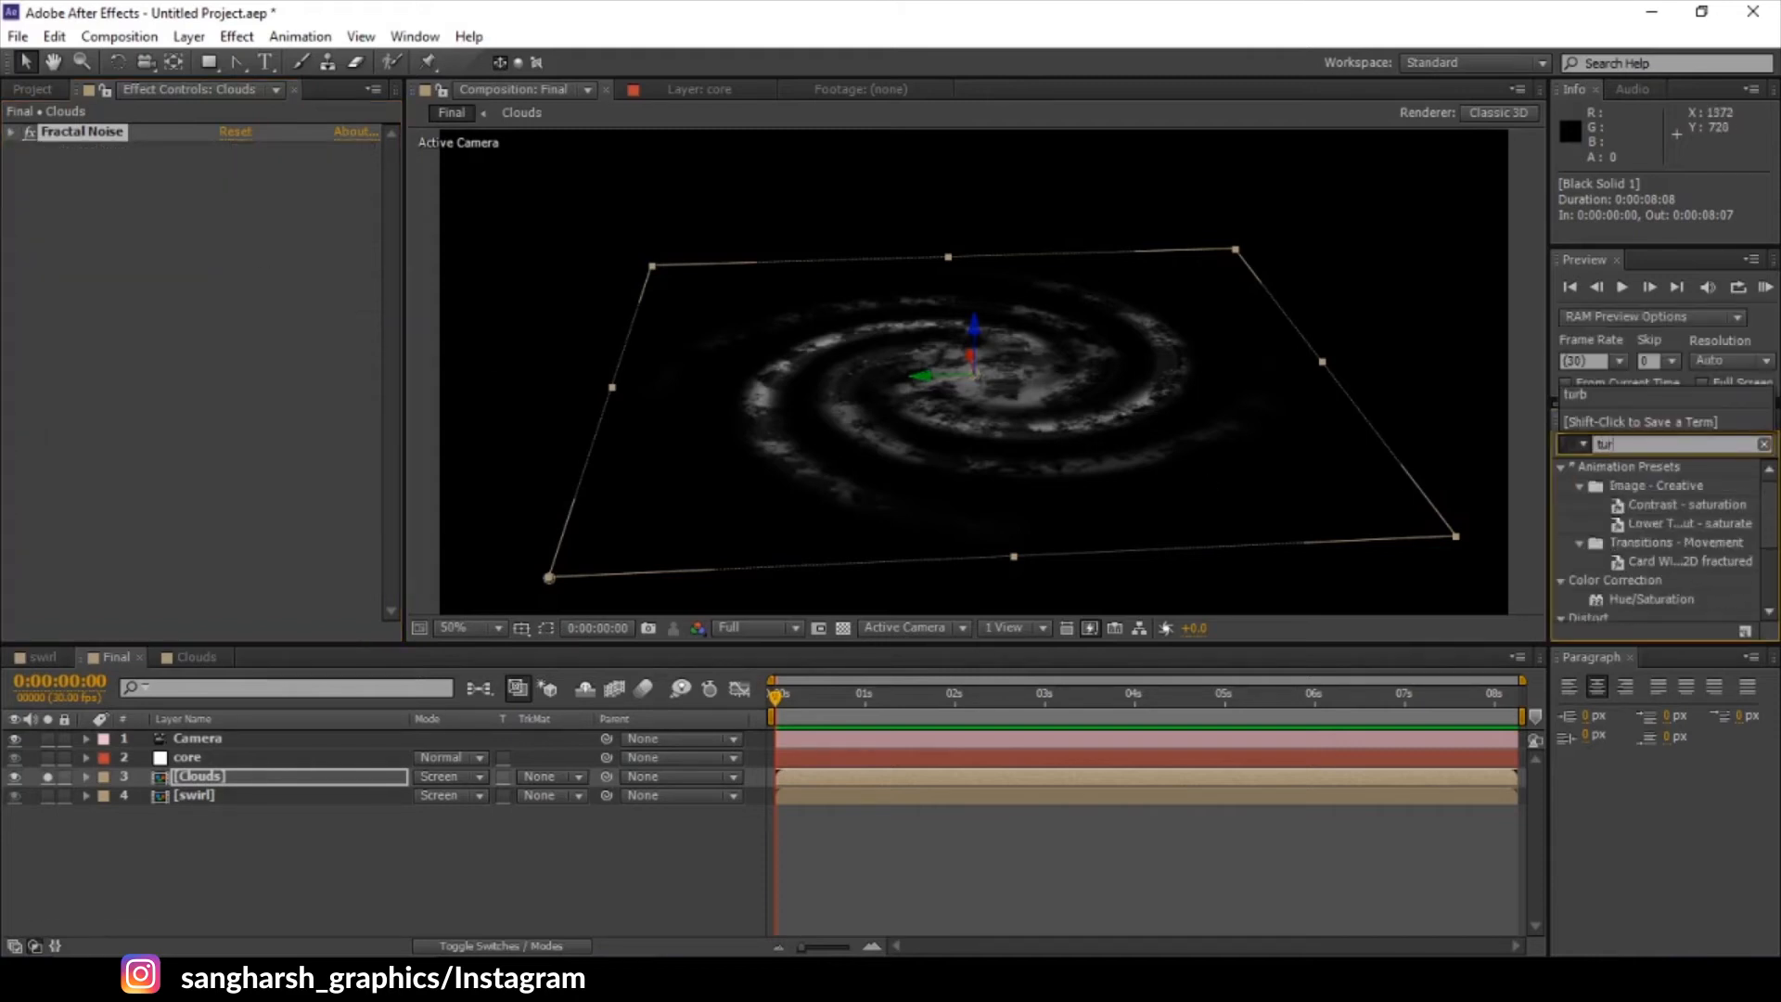
type("bule")
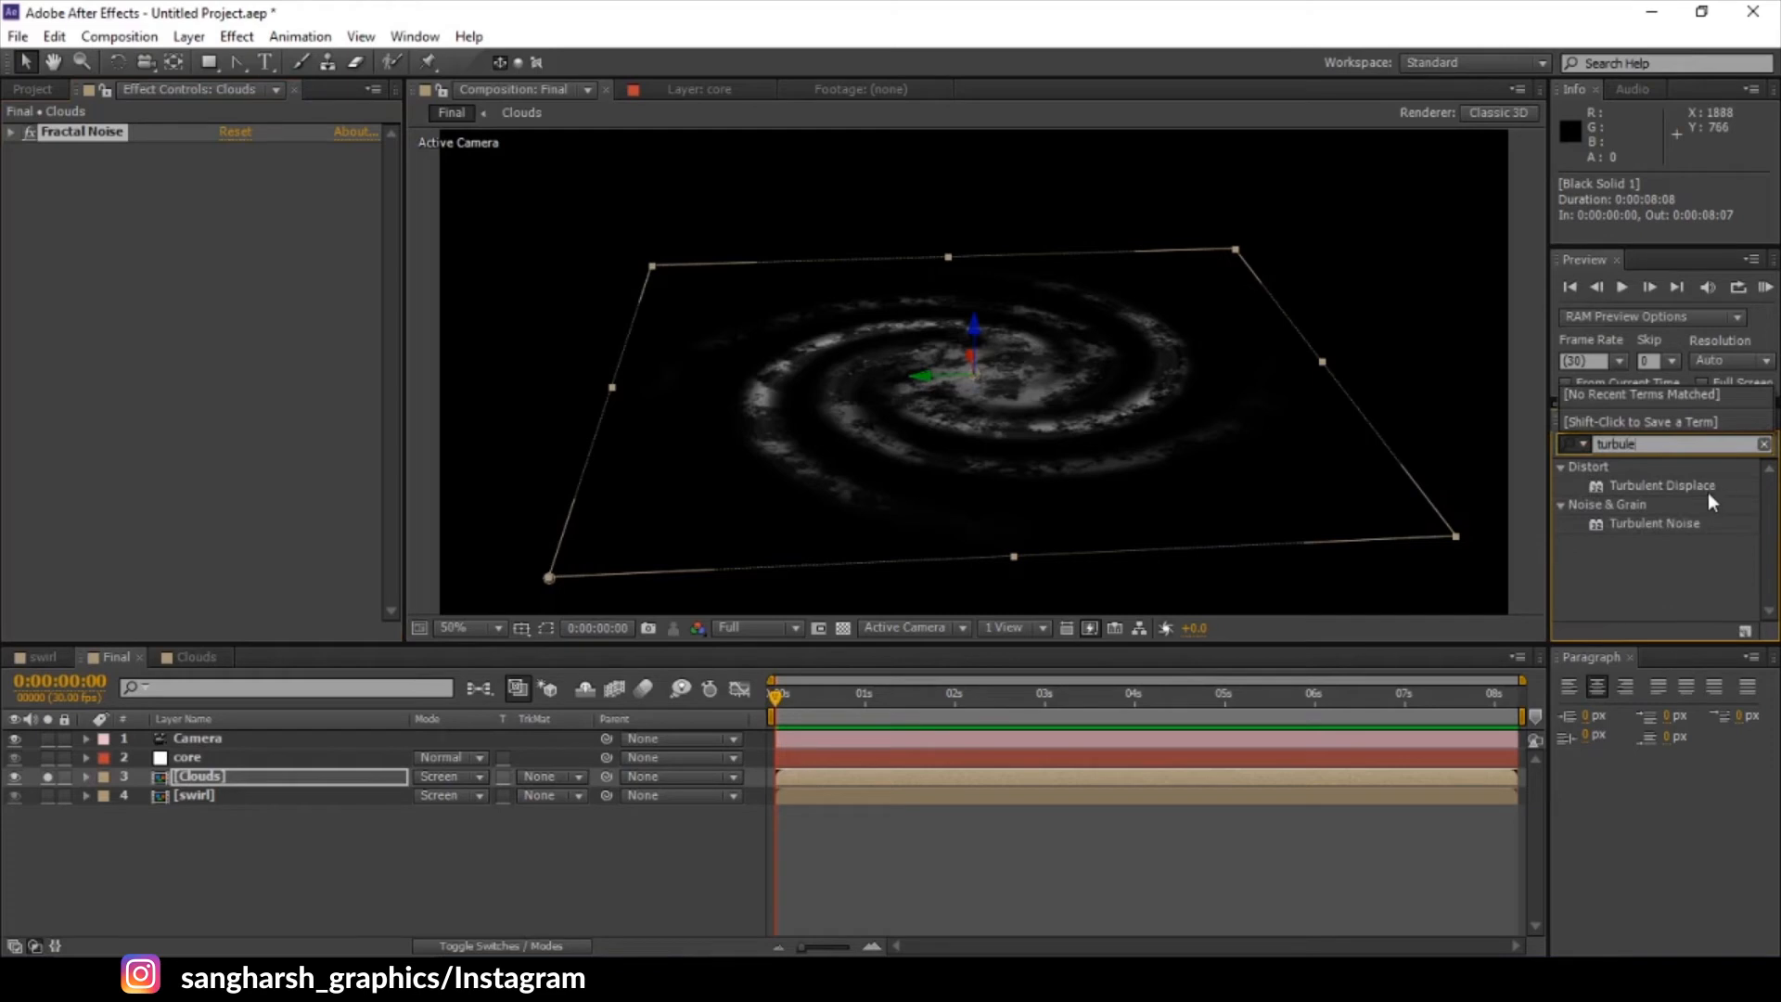
left_click_drag(1707, 488, 80, 353)
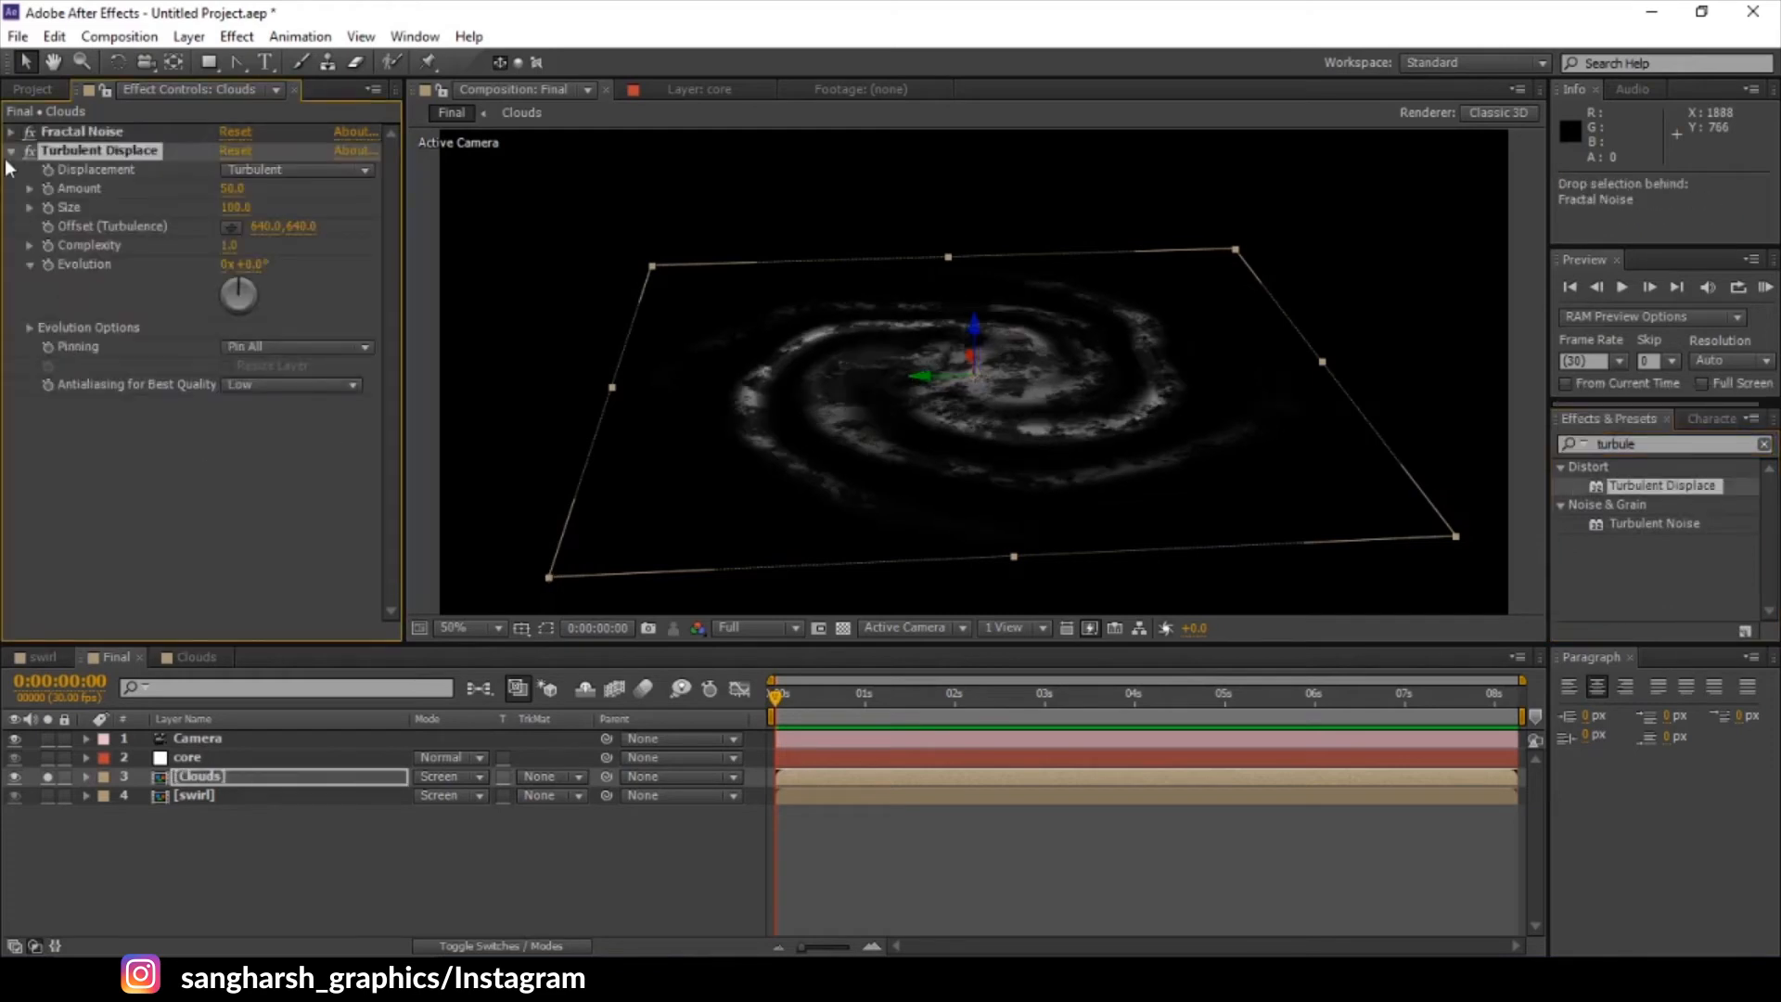
- Turn off Fractal Noise on the Clouds layer and set Turbulent Displace's Amount to 63 and Complexity to 10
left_click(29, 132)
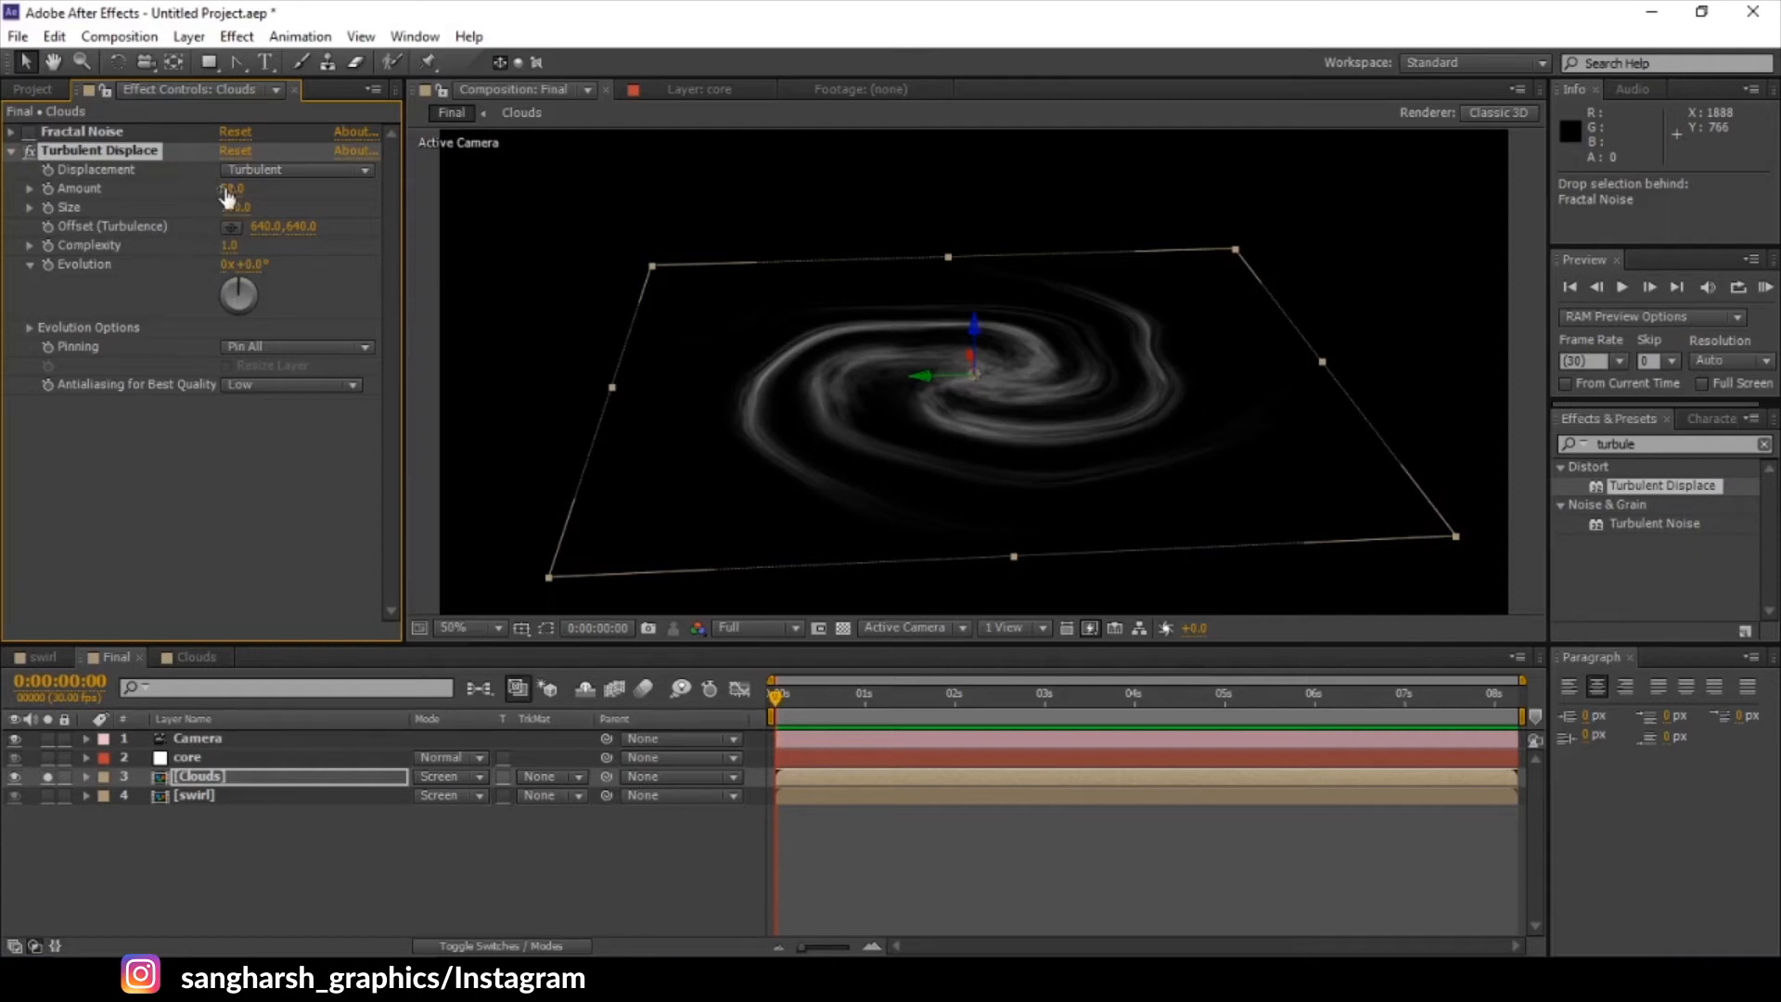
left_click_drag(226, 195, 314, 210)
key("ctrl+z")
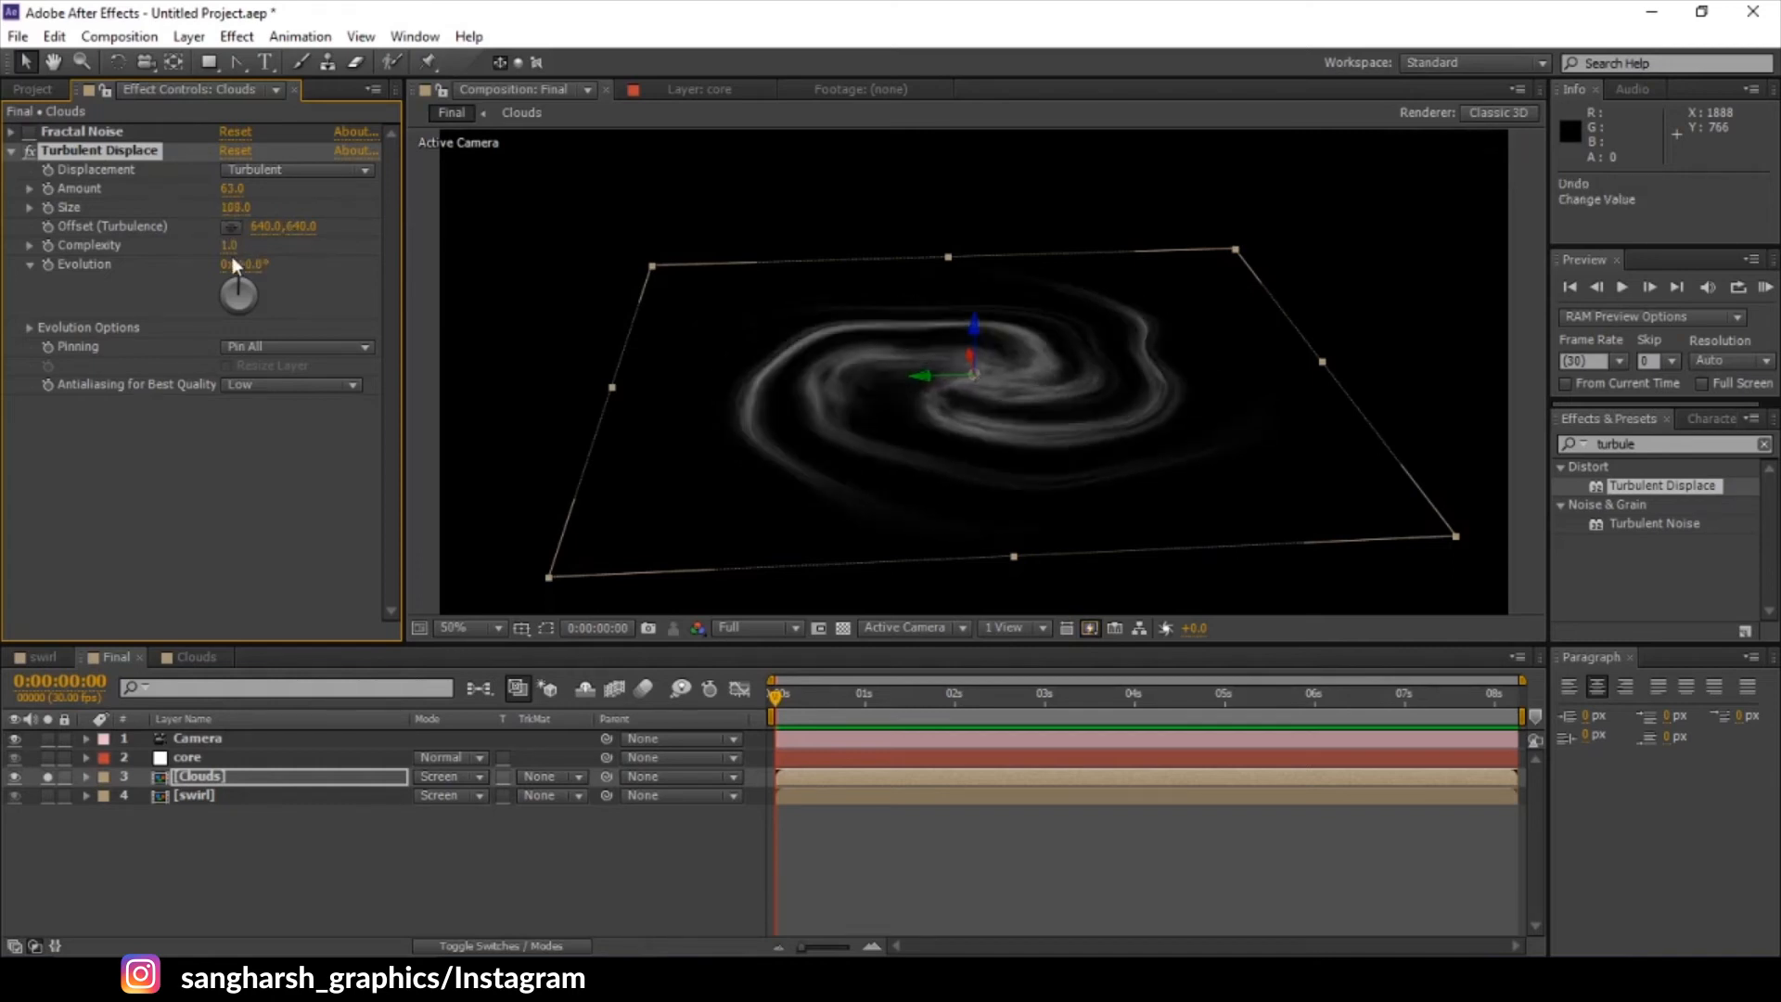
left_click_drag(229, 245, 733, 263)
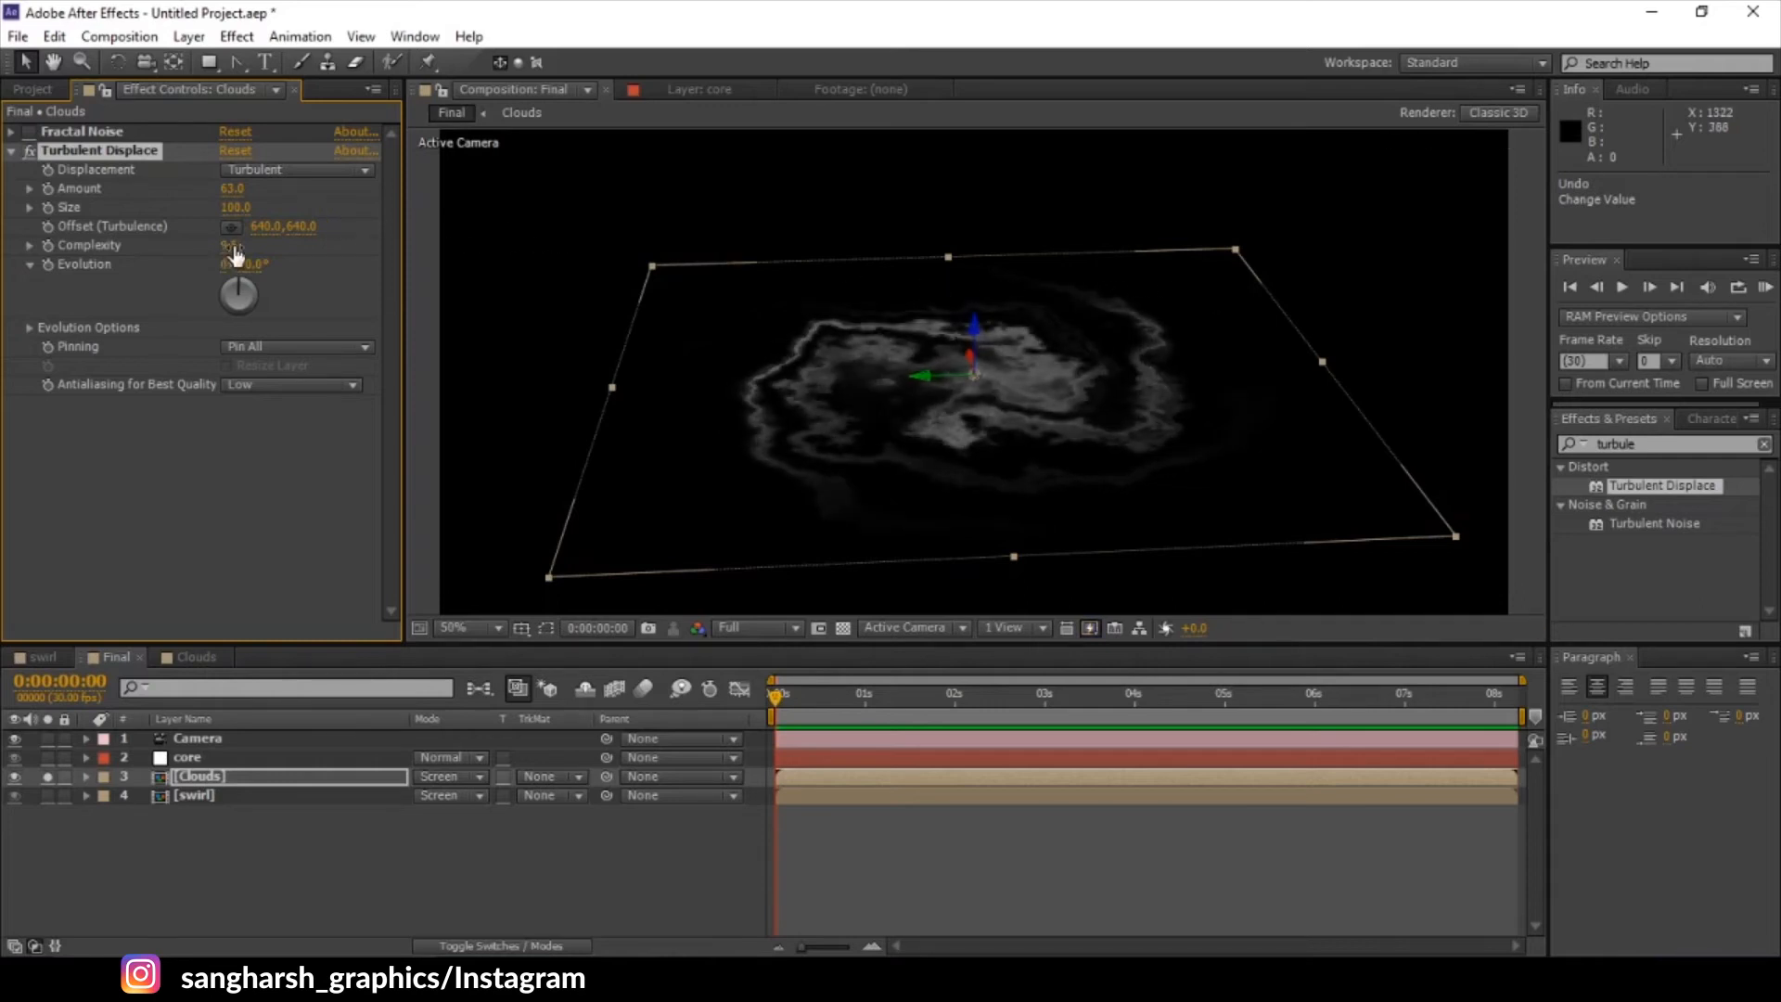
left_click_drag(237, 255, 1206, 295)
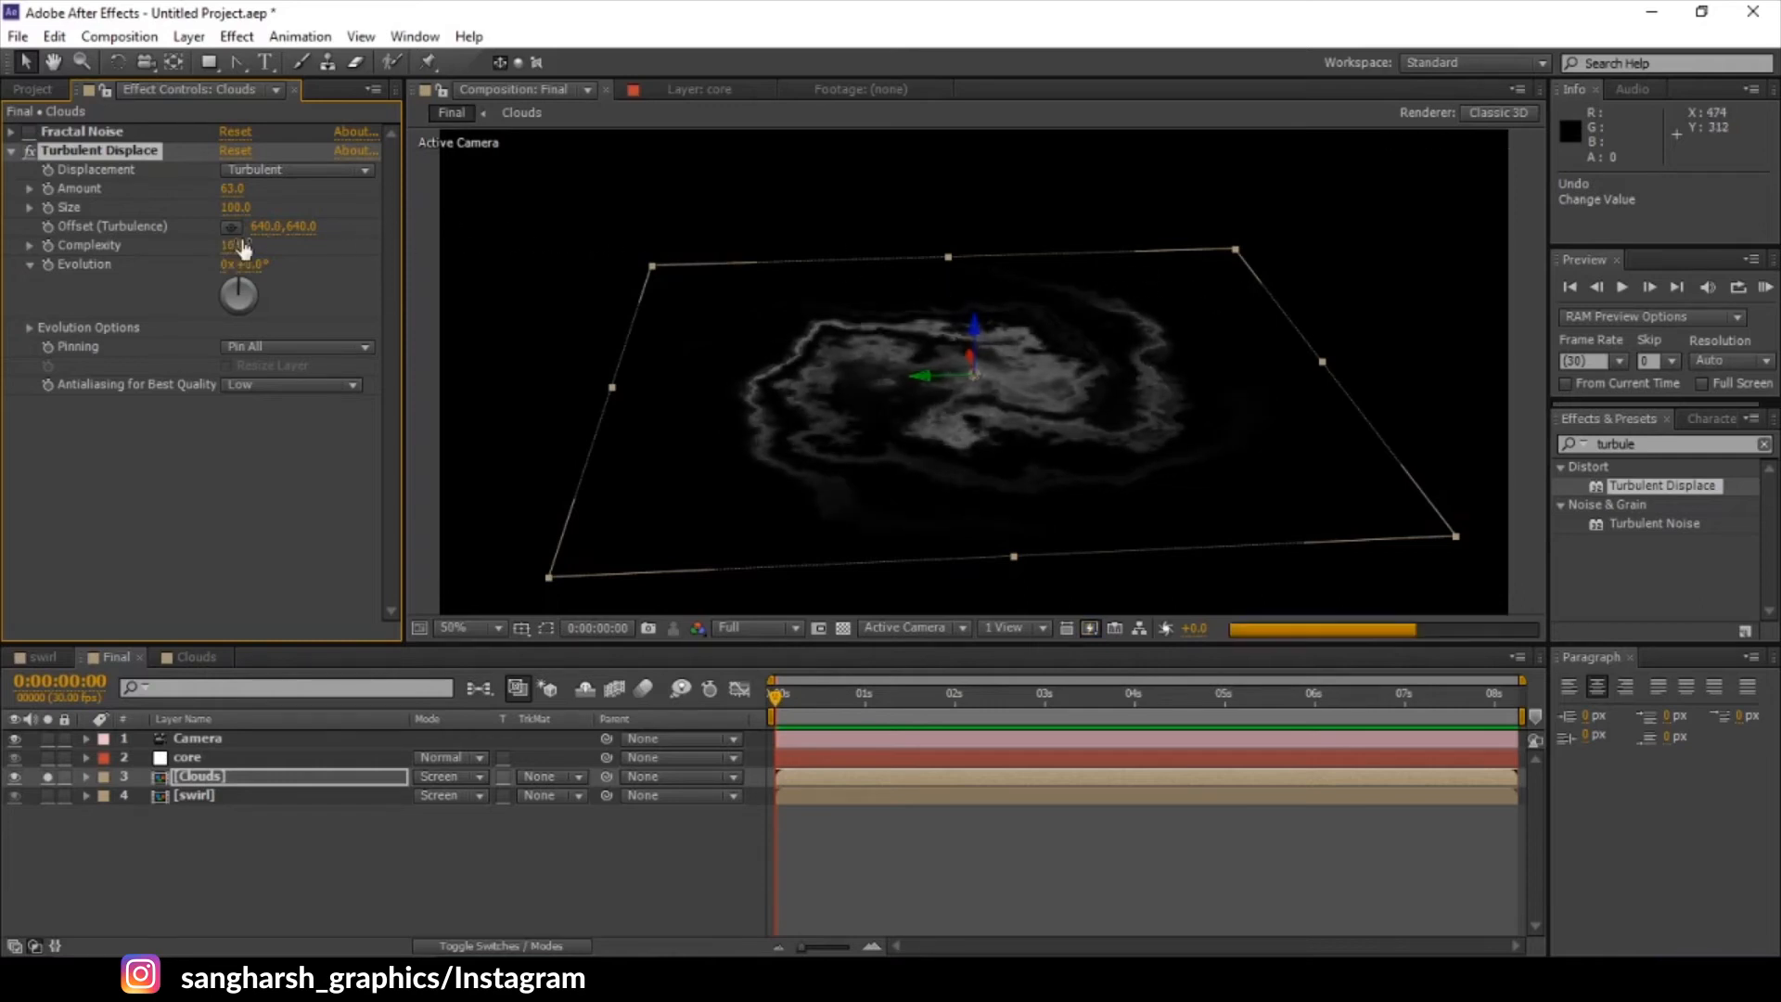
left_click(243, 248)
type("1")
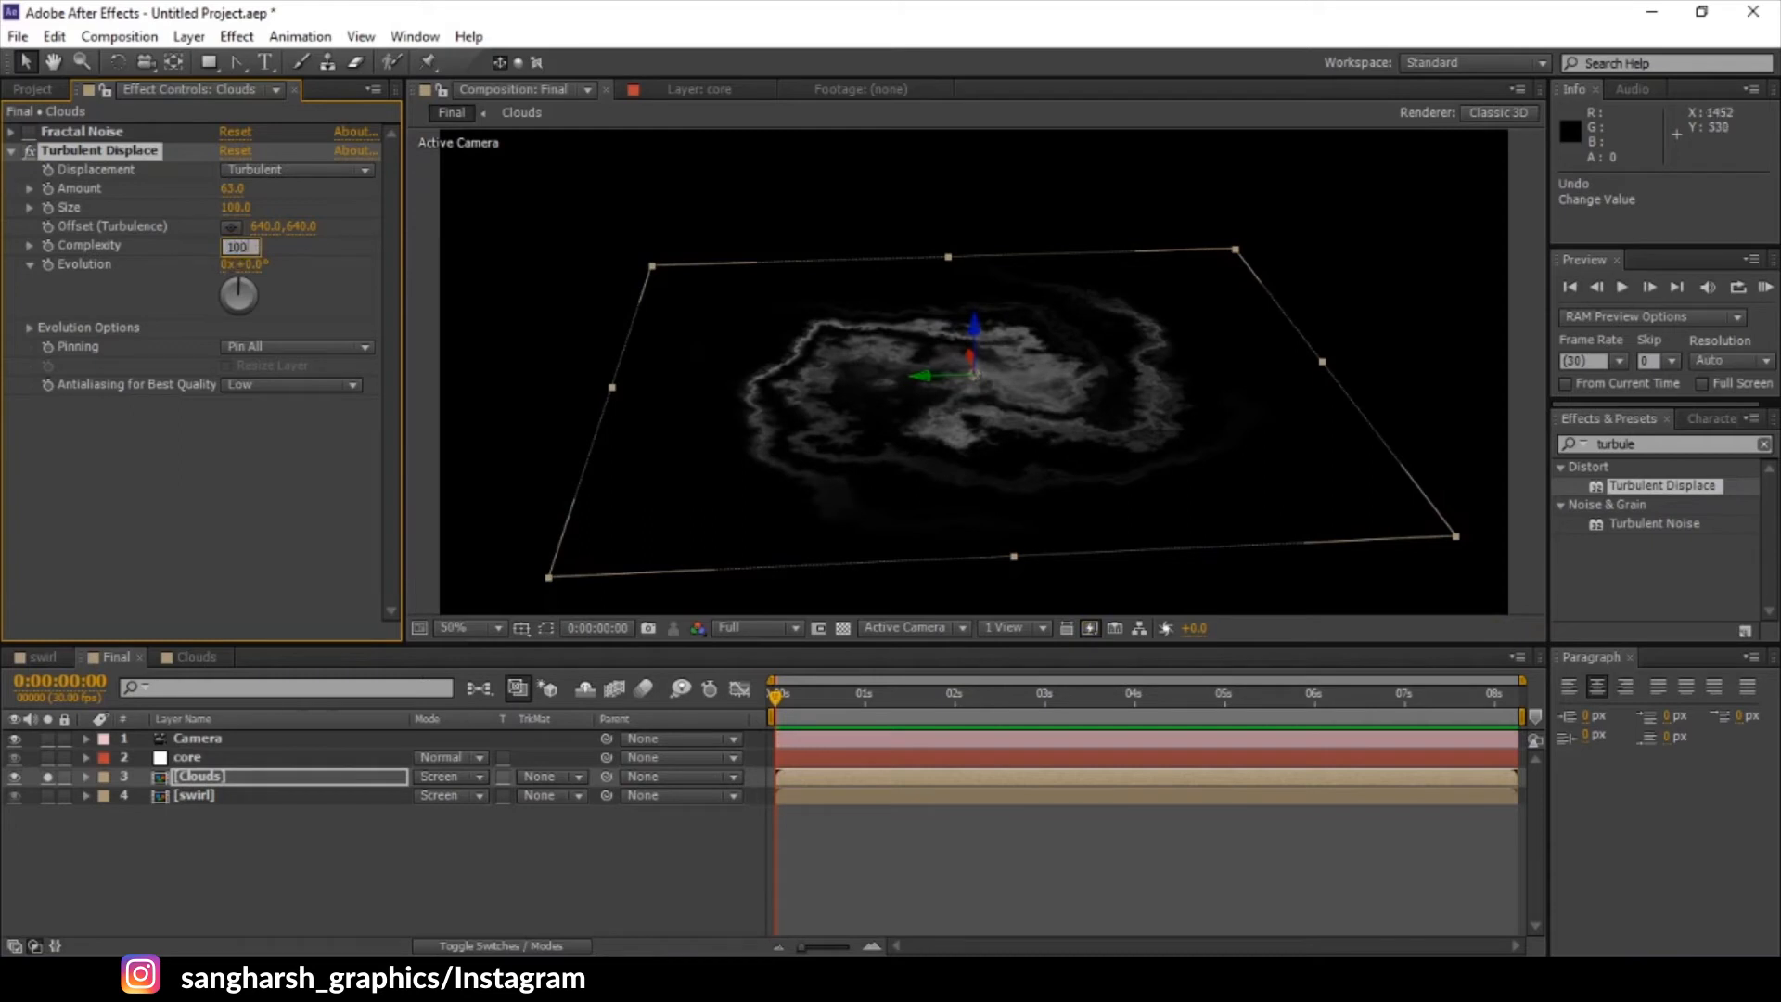
key("Return")
- Set Turbulent Displace's Size to 18, Evolution to 143° and Amount to 195, and turn Fractal Noise back on
left_click_drag(232, 198, 404, 234)
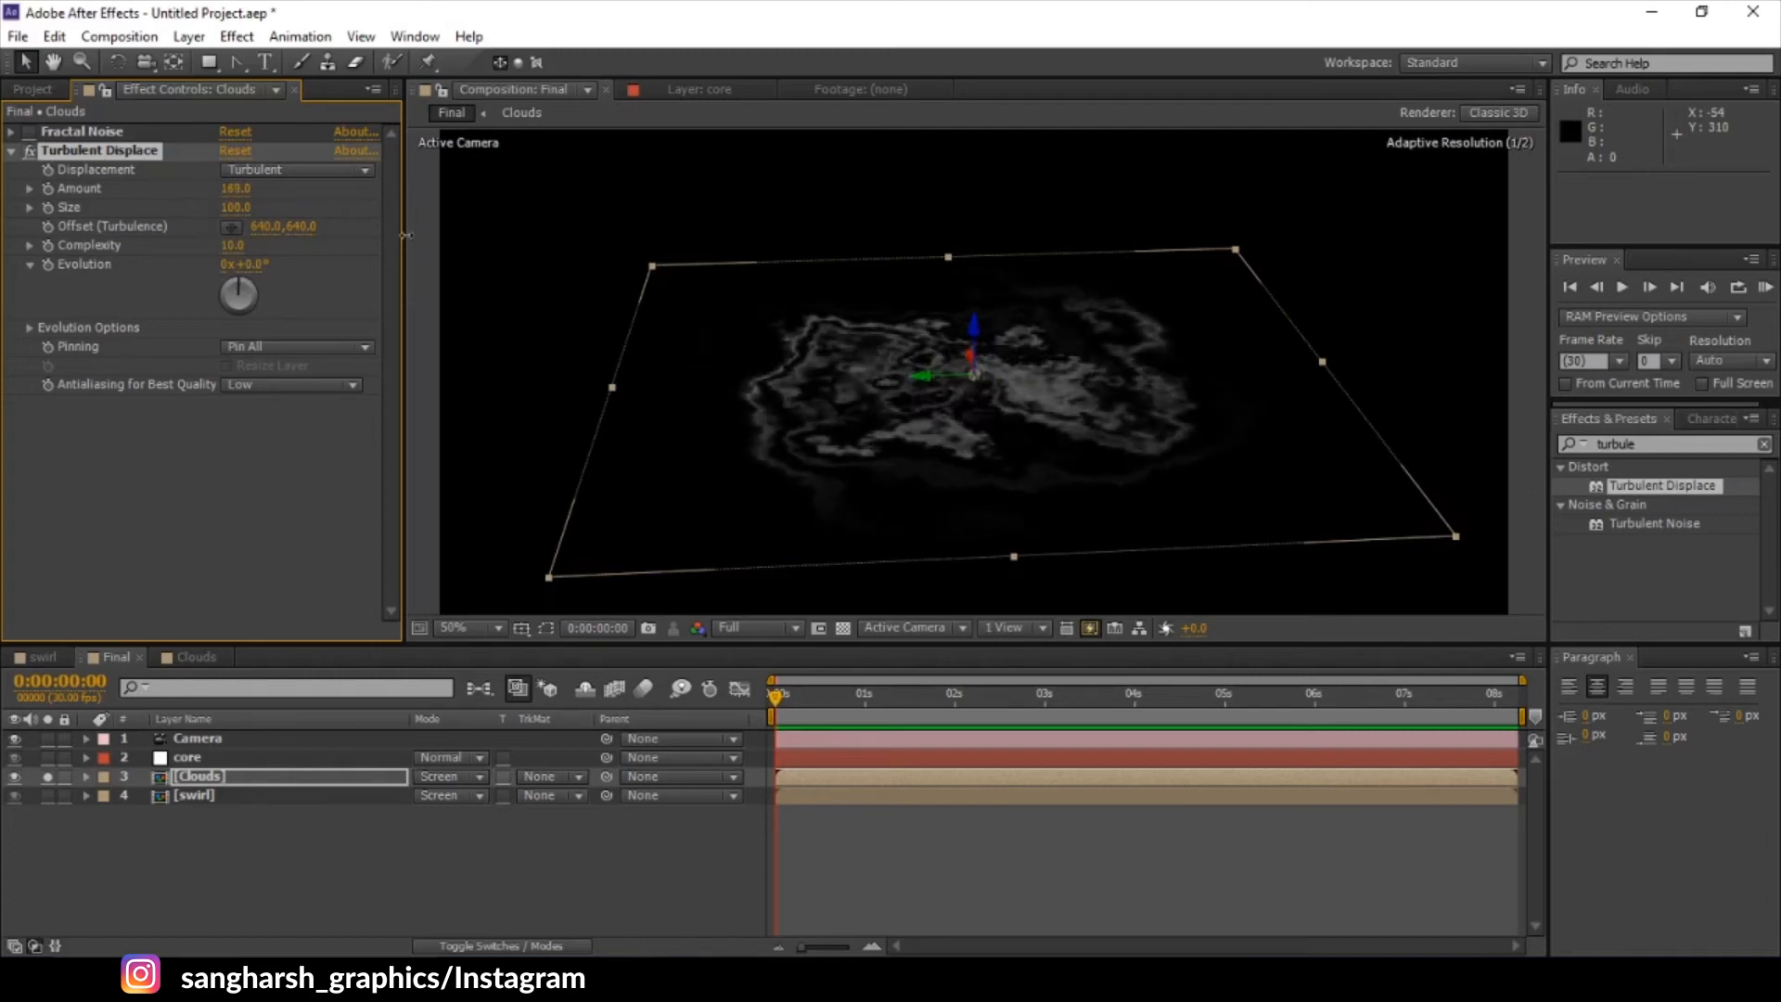
left_click_drag(235, 208, 118, 222)
left_click_drag(252, 204, 141, 208)
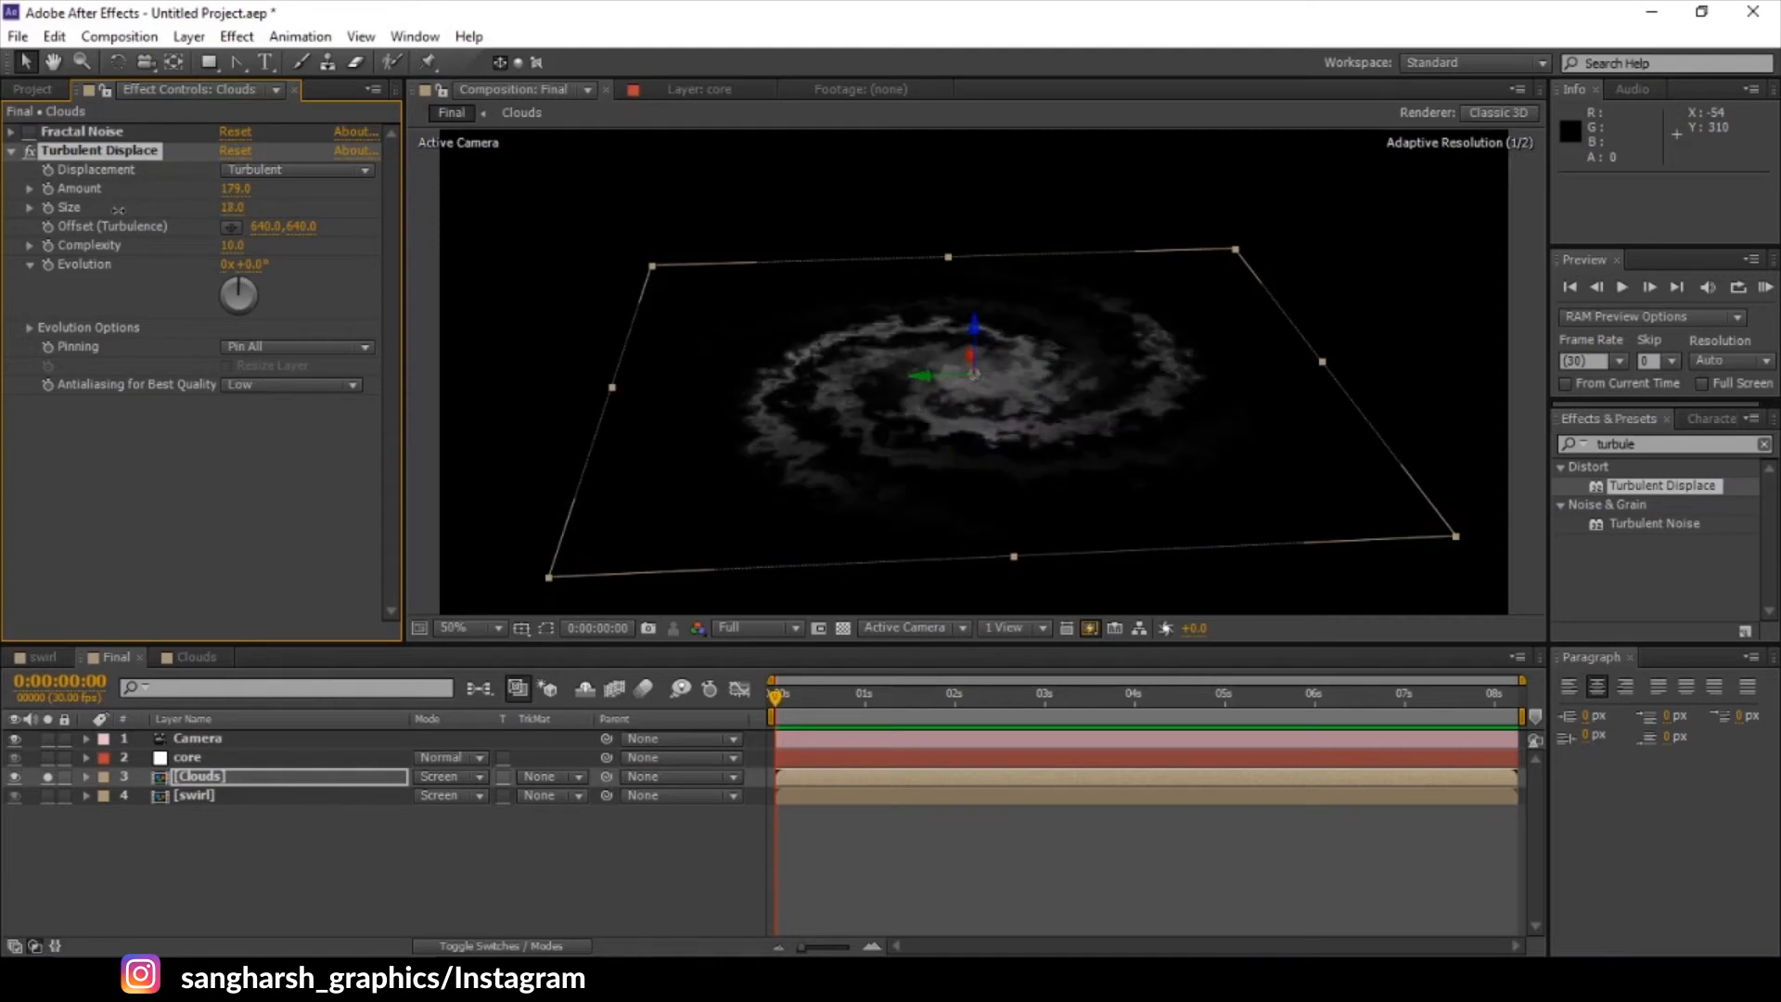
left_click_drag(247, 297, 153, 349)
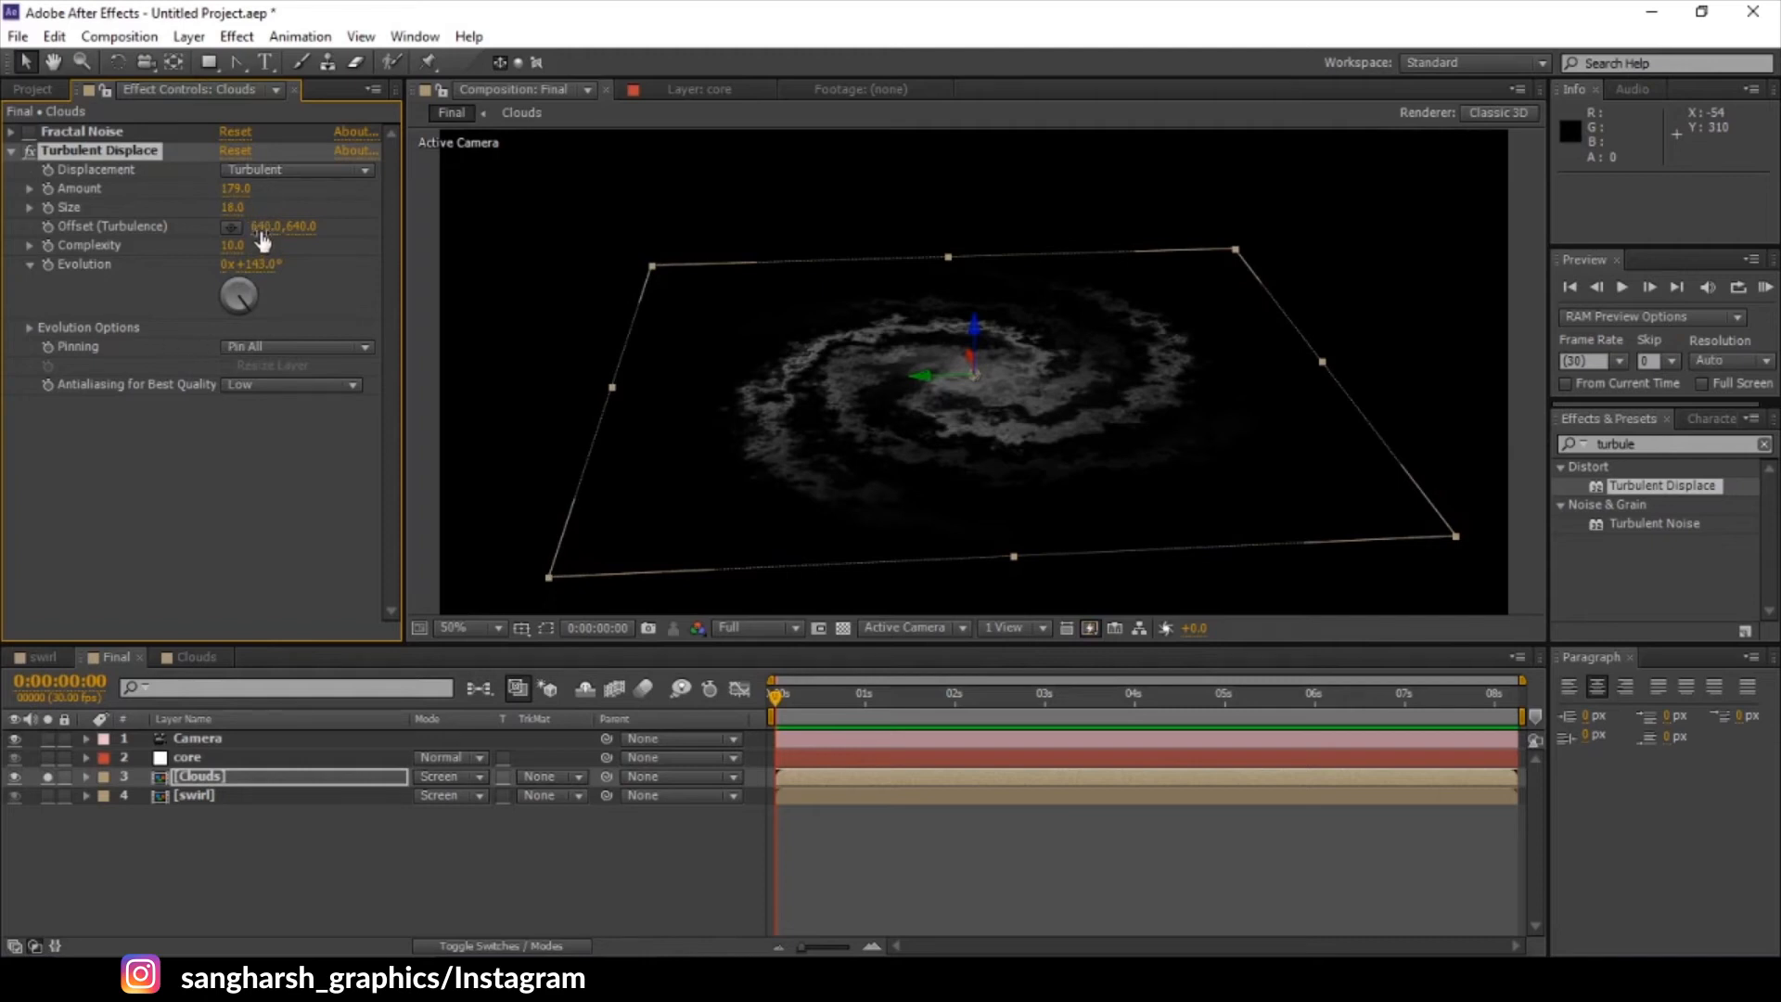
left_click_drag(239, 195, 254, 187)
left_click(31, 133)
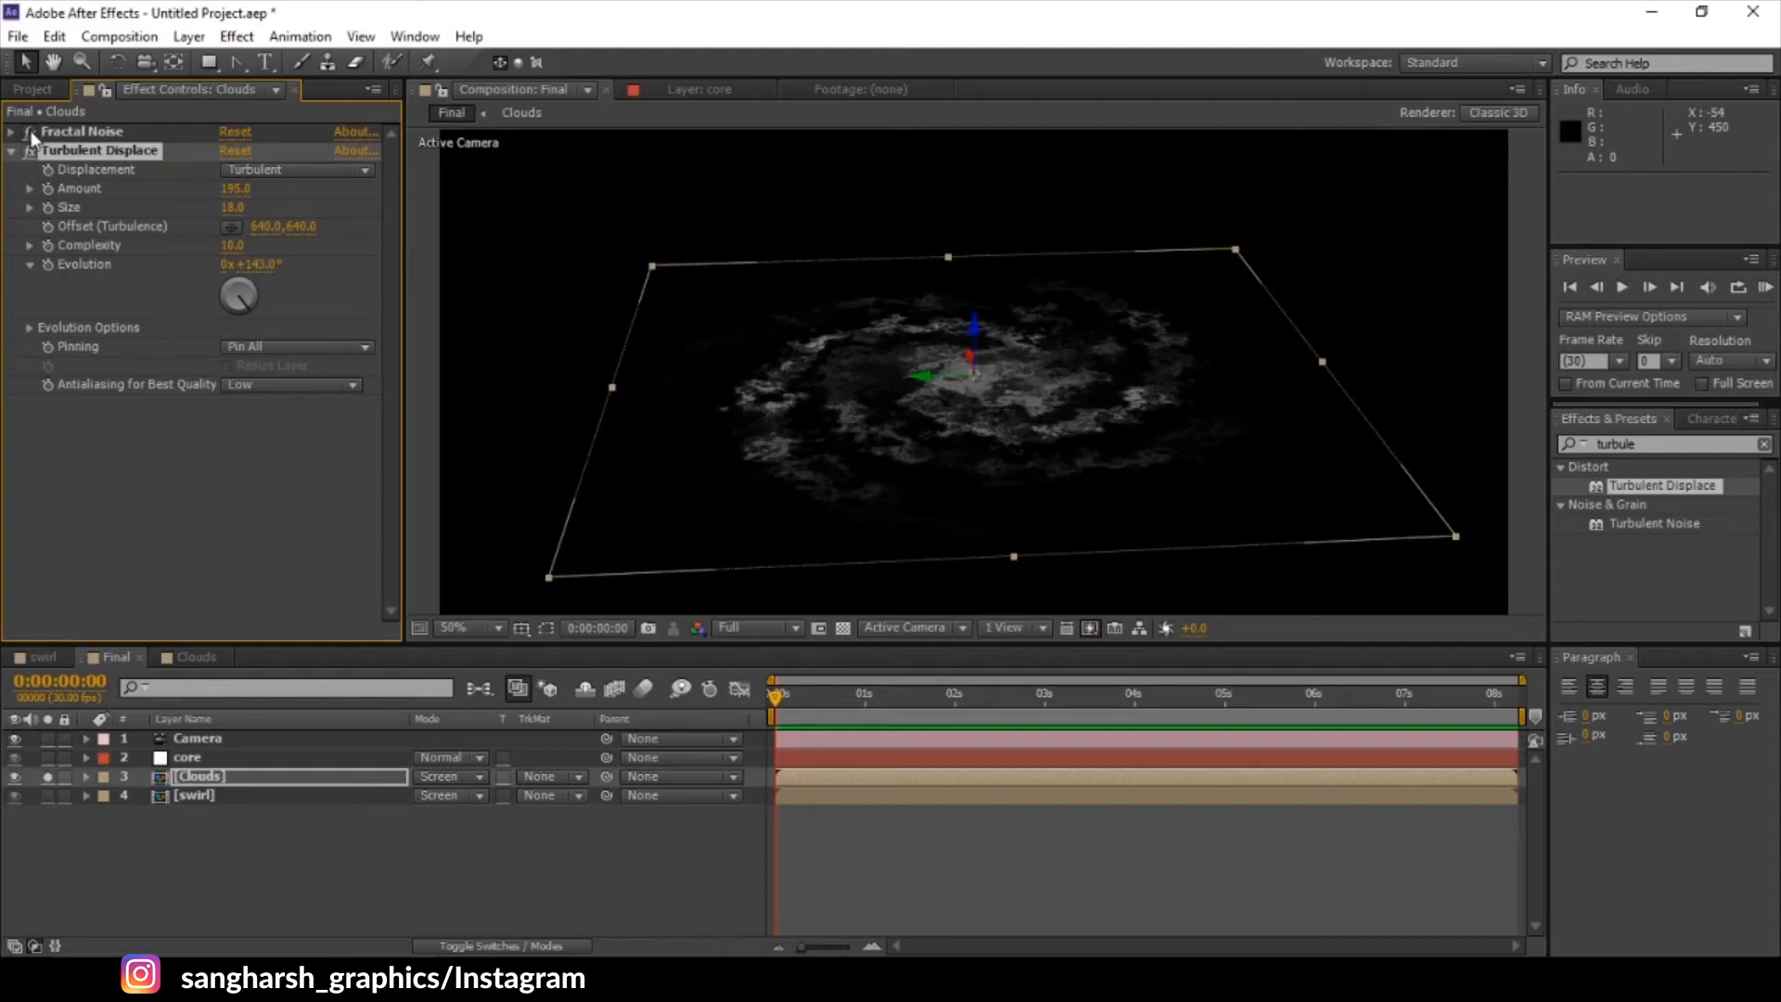
- Expand the Fractal Noise settings and set Complexity to 6.7, Contrast to 463 and Brightness to -67
left_click(87, 132)
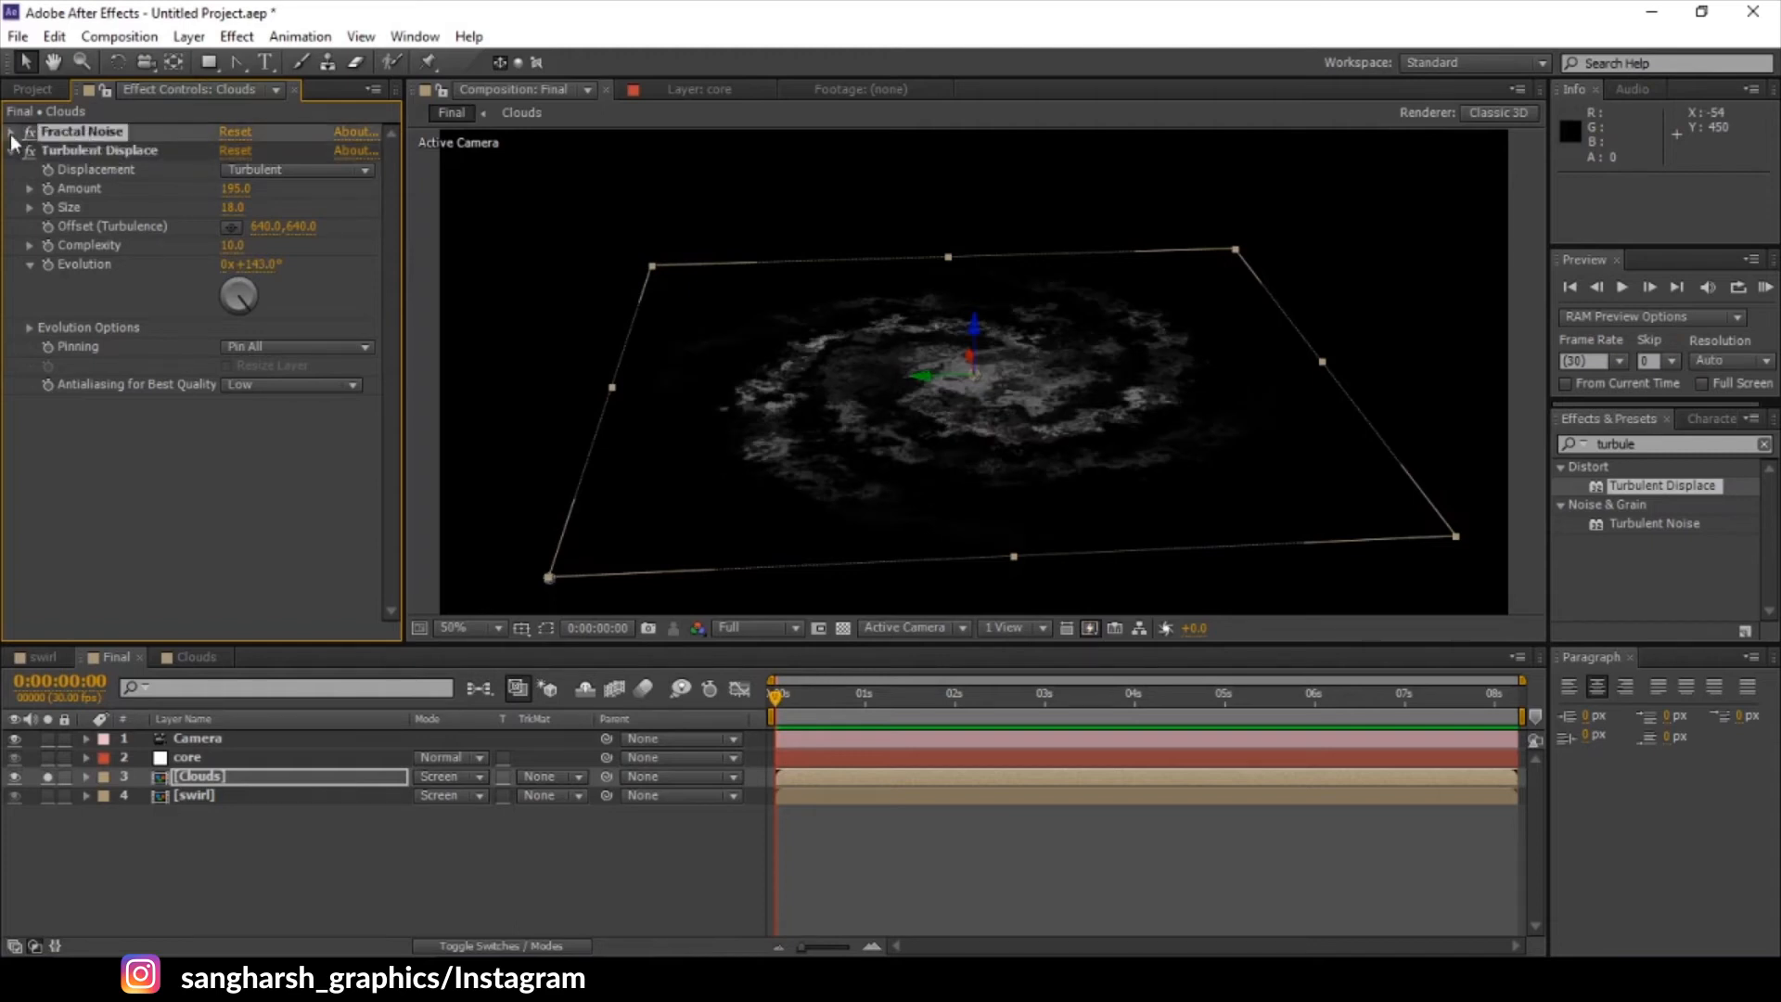
left_click(11, 133)
left_click_drag(232, 283, 204, 285)
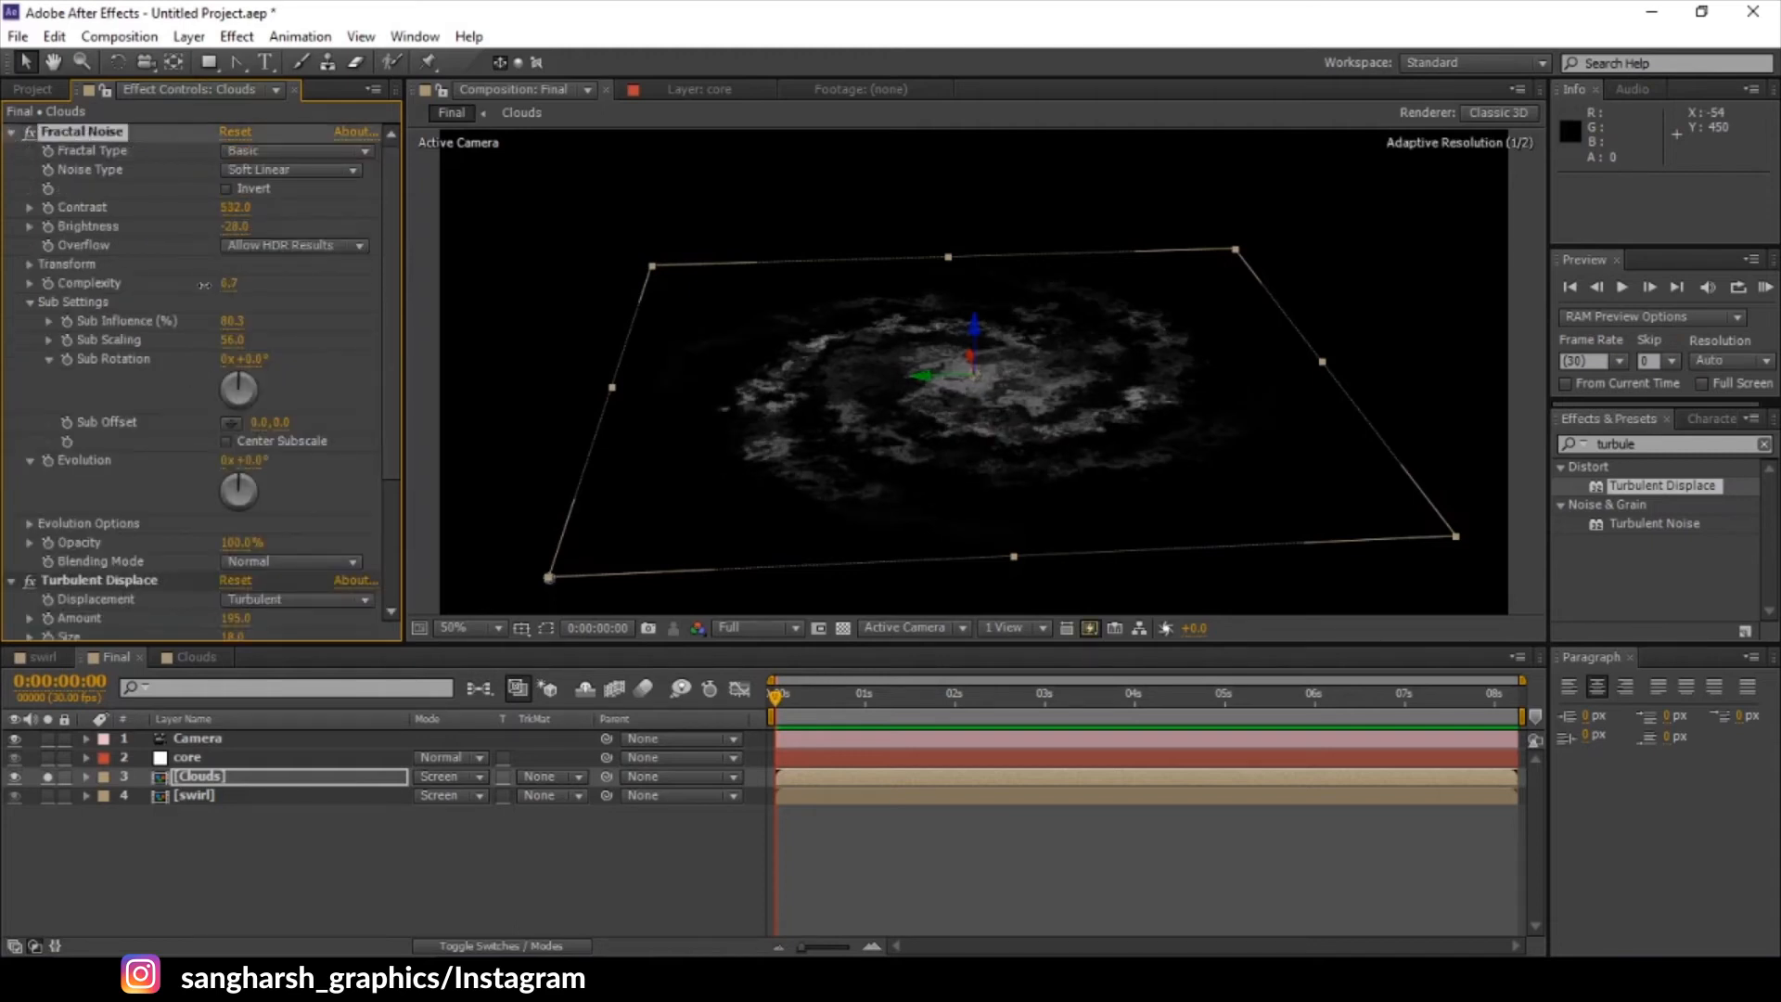
left_click_drag(236, 226, 181, 222)
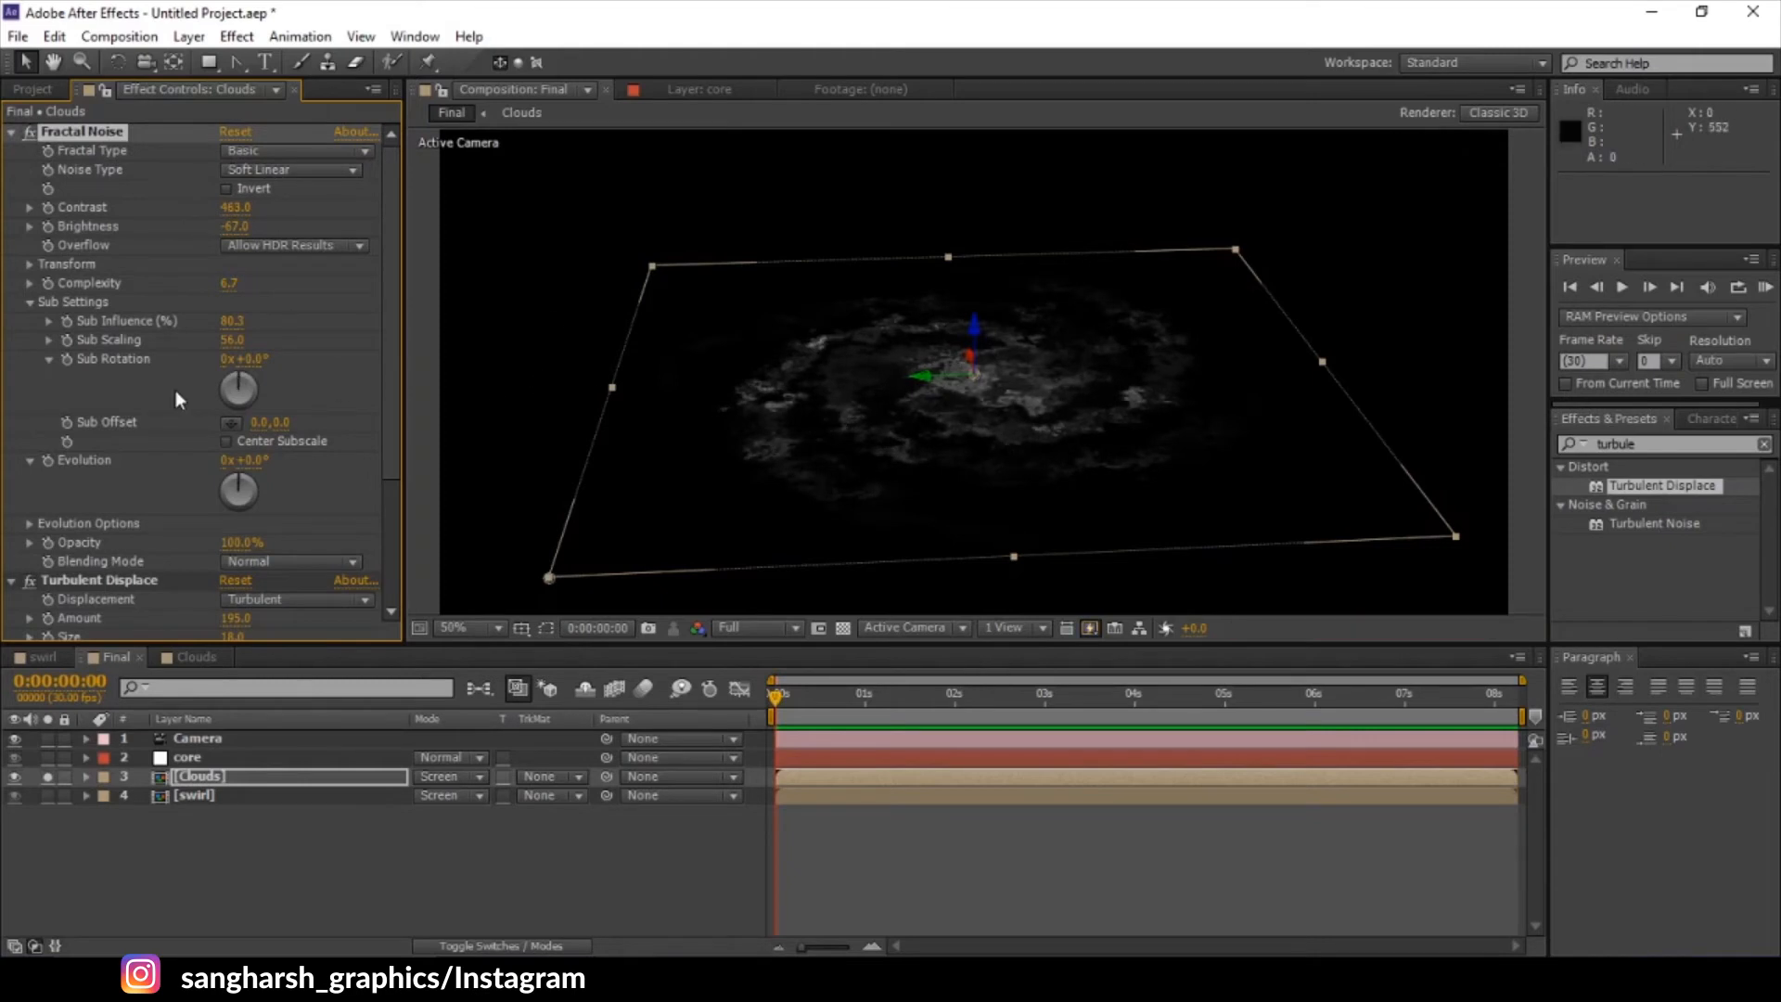
- Set Fractal Noise's Blending Mode to None and lower its Contrast further
scroll(175, 392, "down", 1)
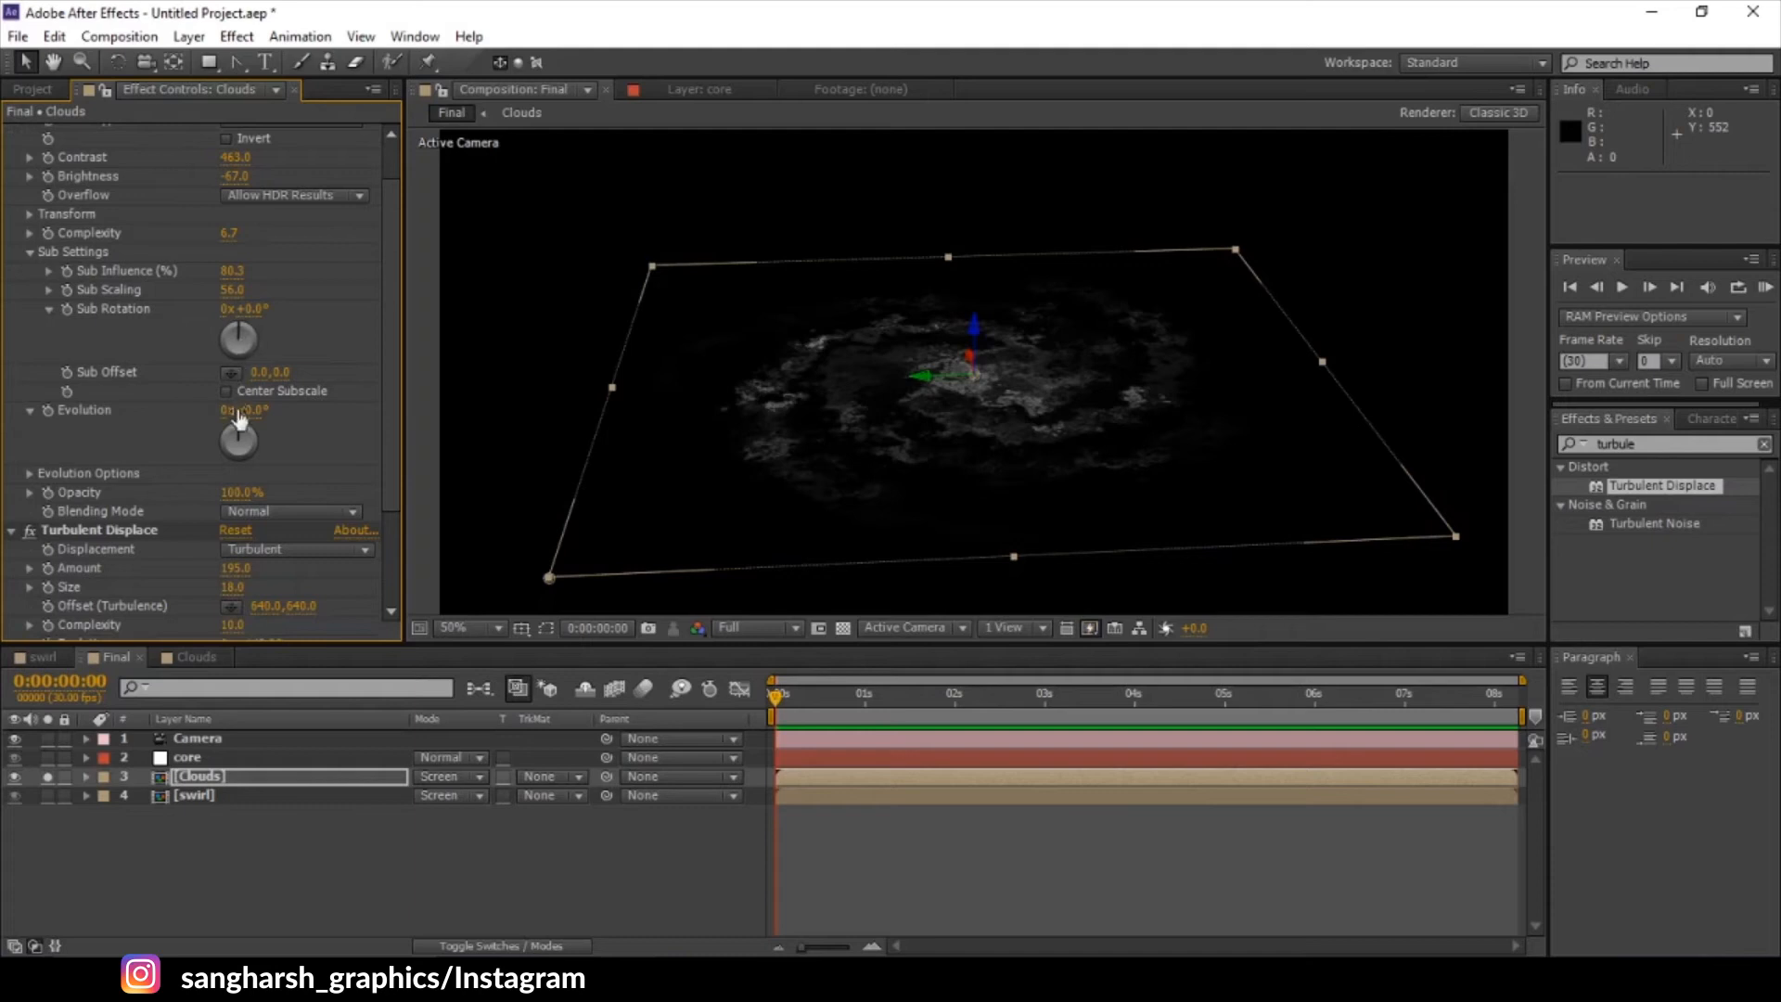
left_click(242, 513)
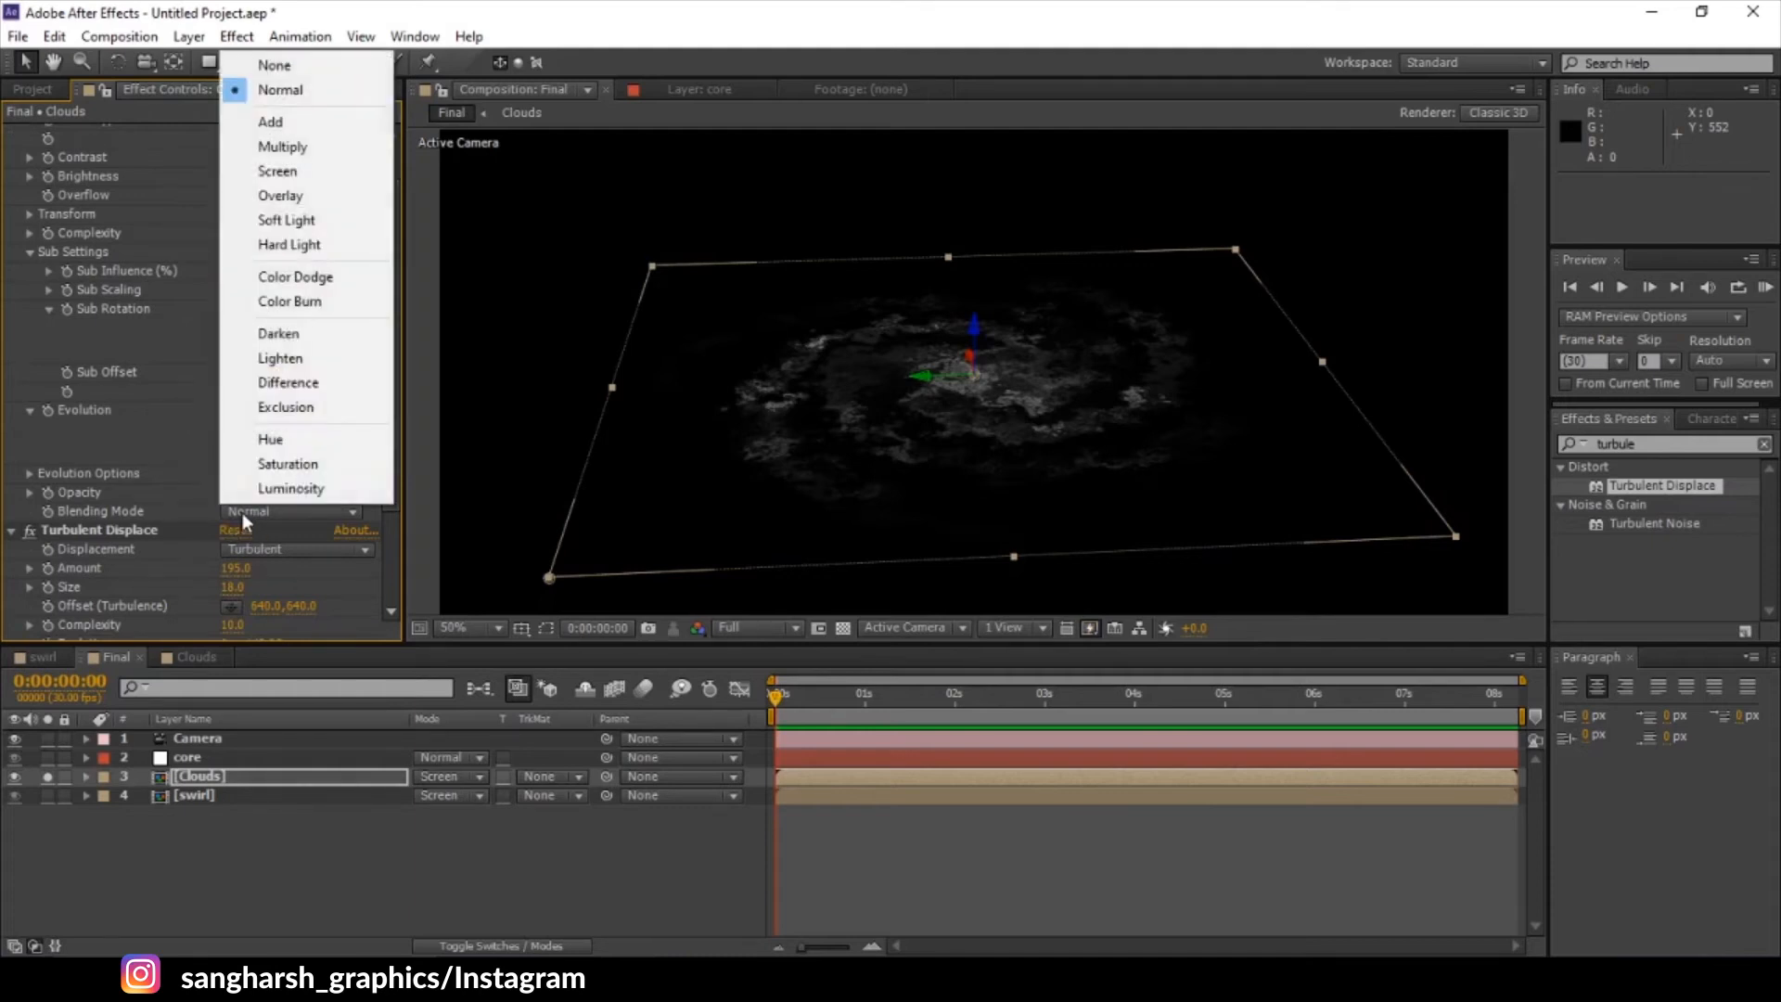
left_click(345, 64)
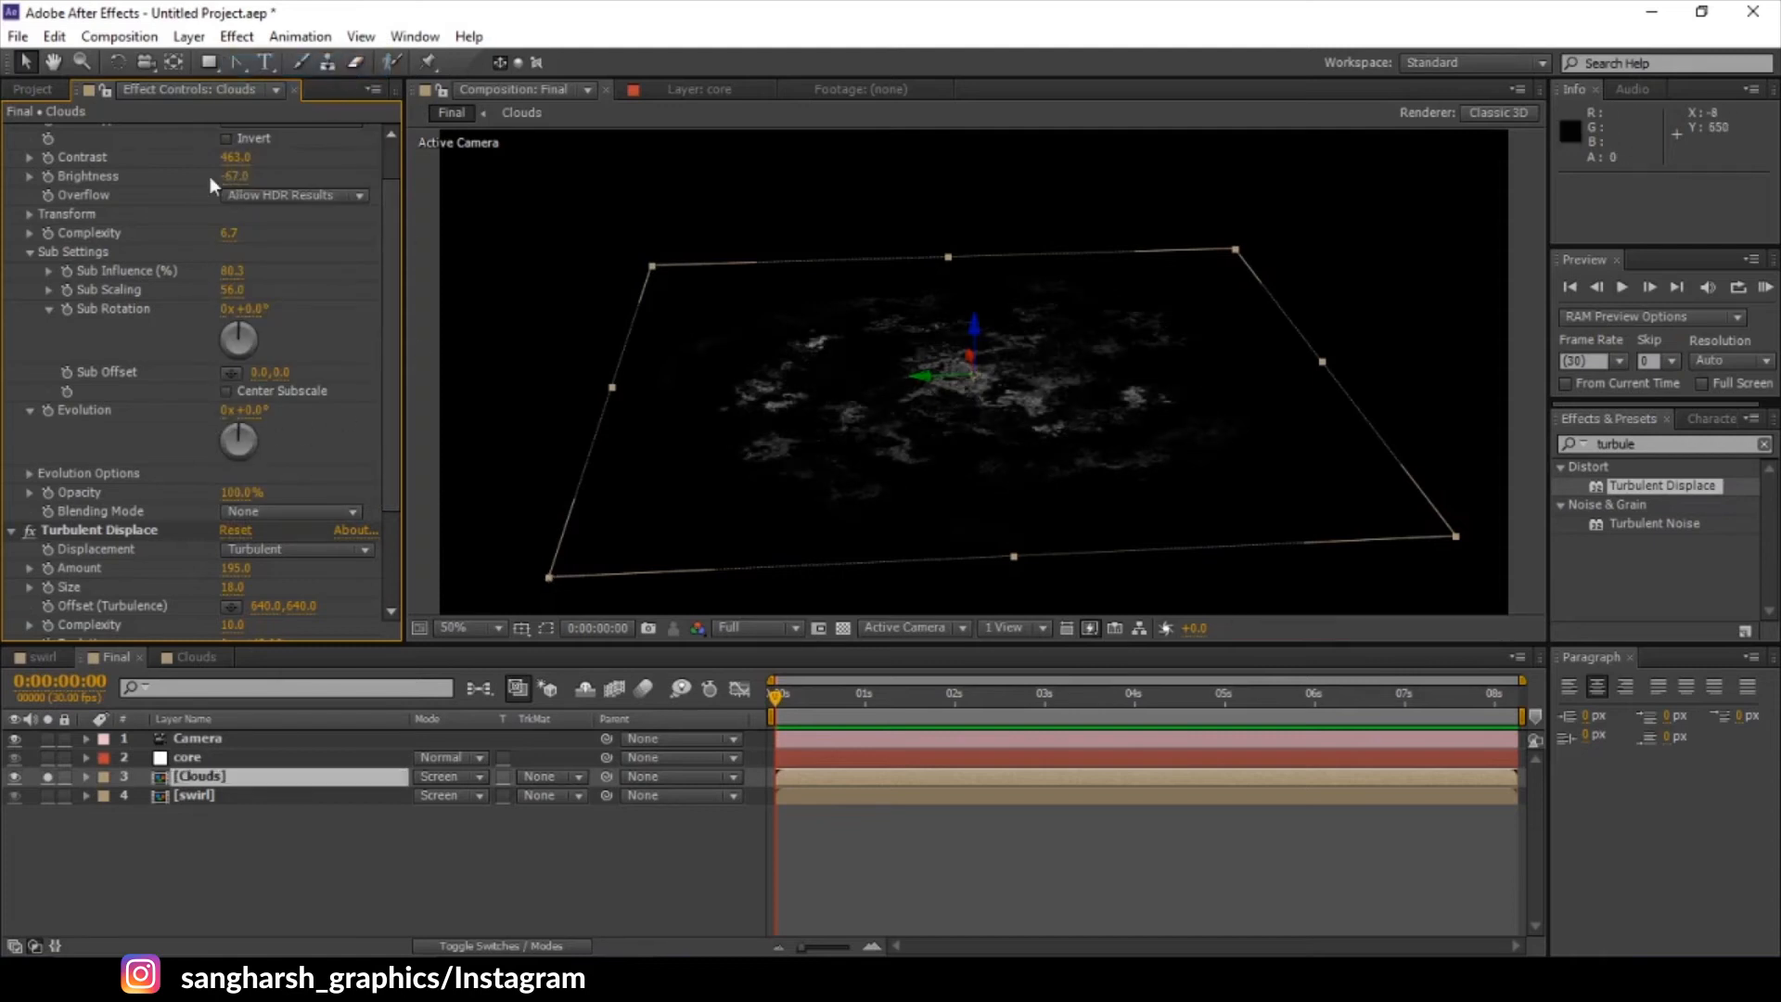
left_click_drag(234, 158, 88, 194)
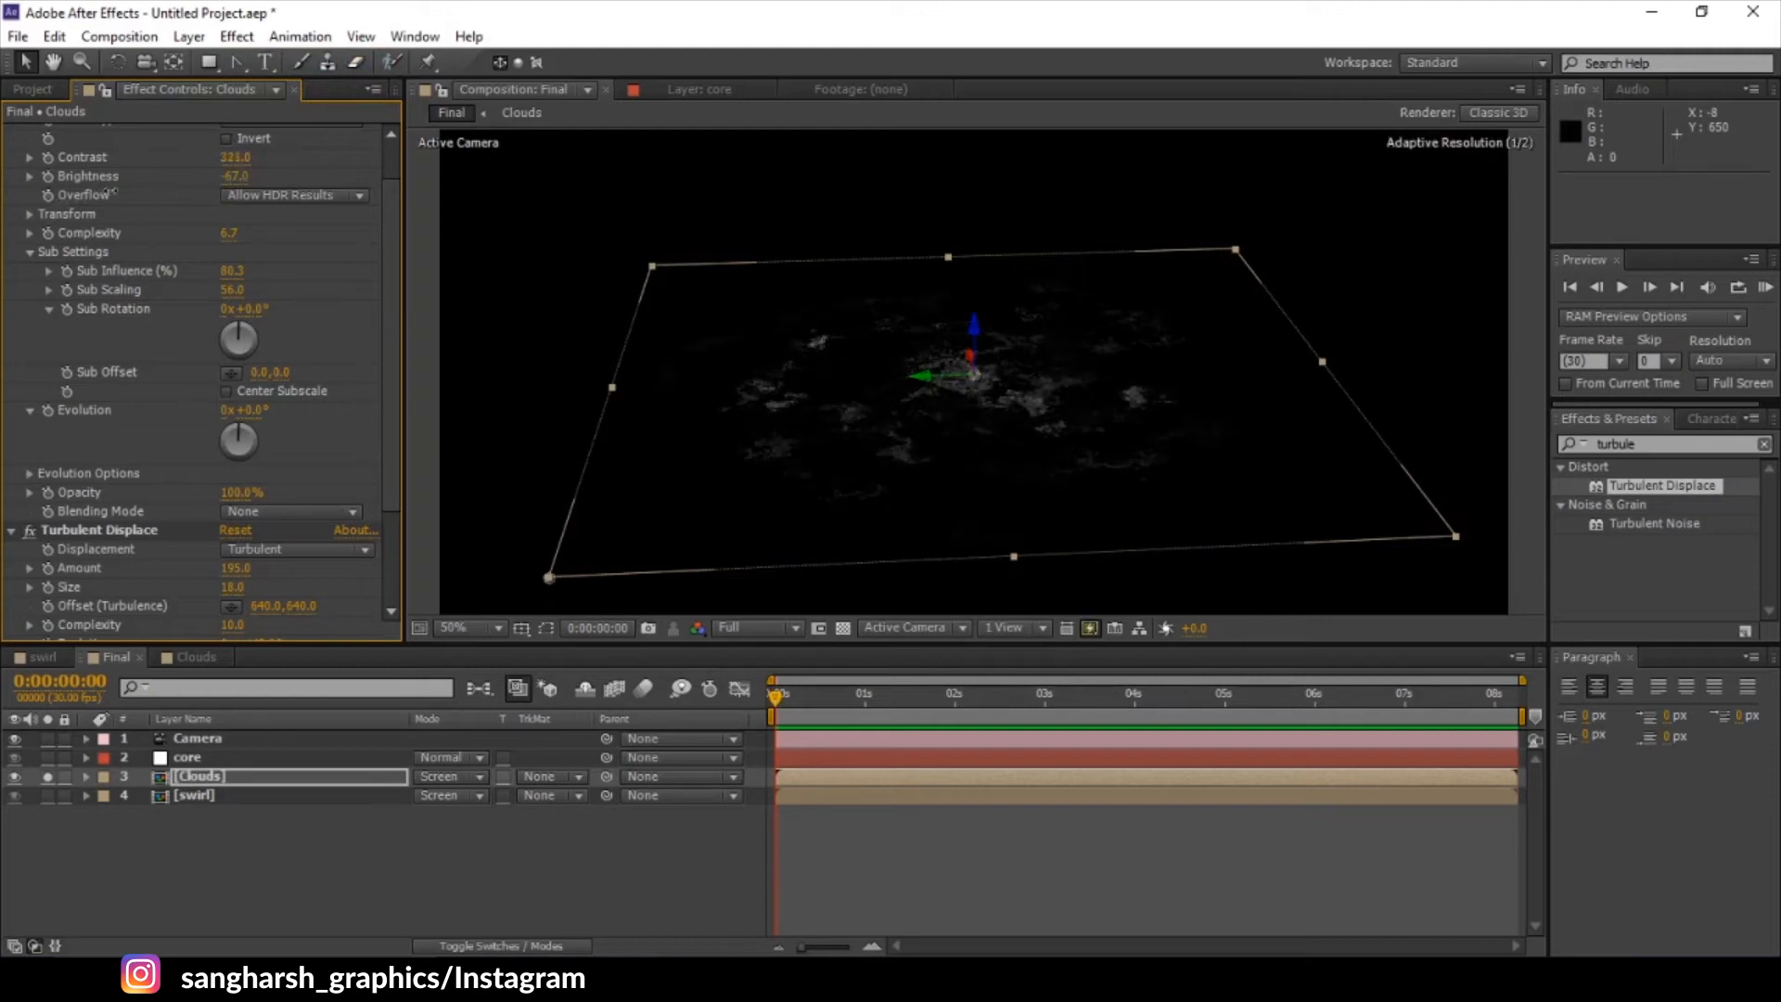
- Set Turbulent Displace's Amount to -12 and its Size to 128
scroll(247, 355, "down", 2)
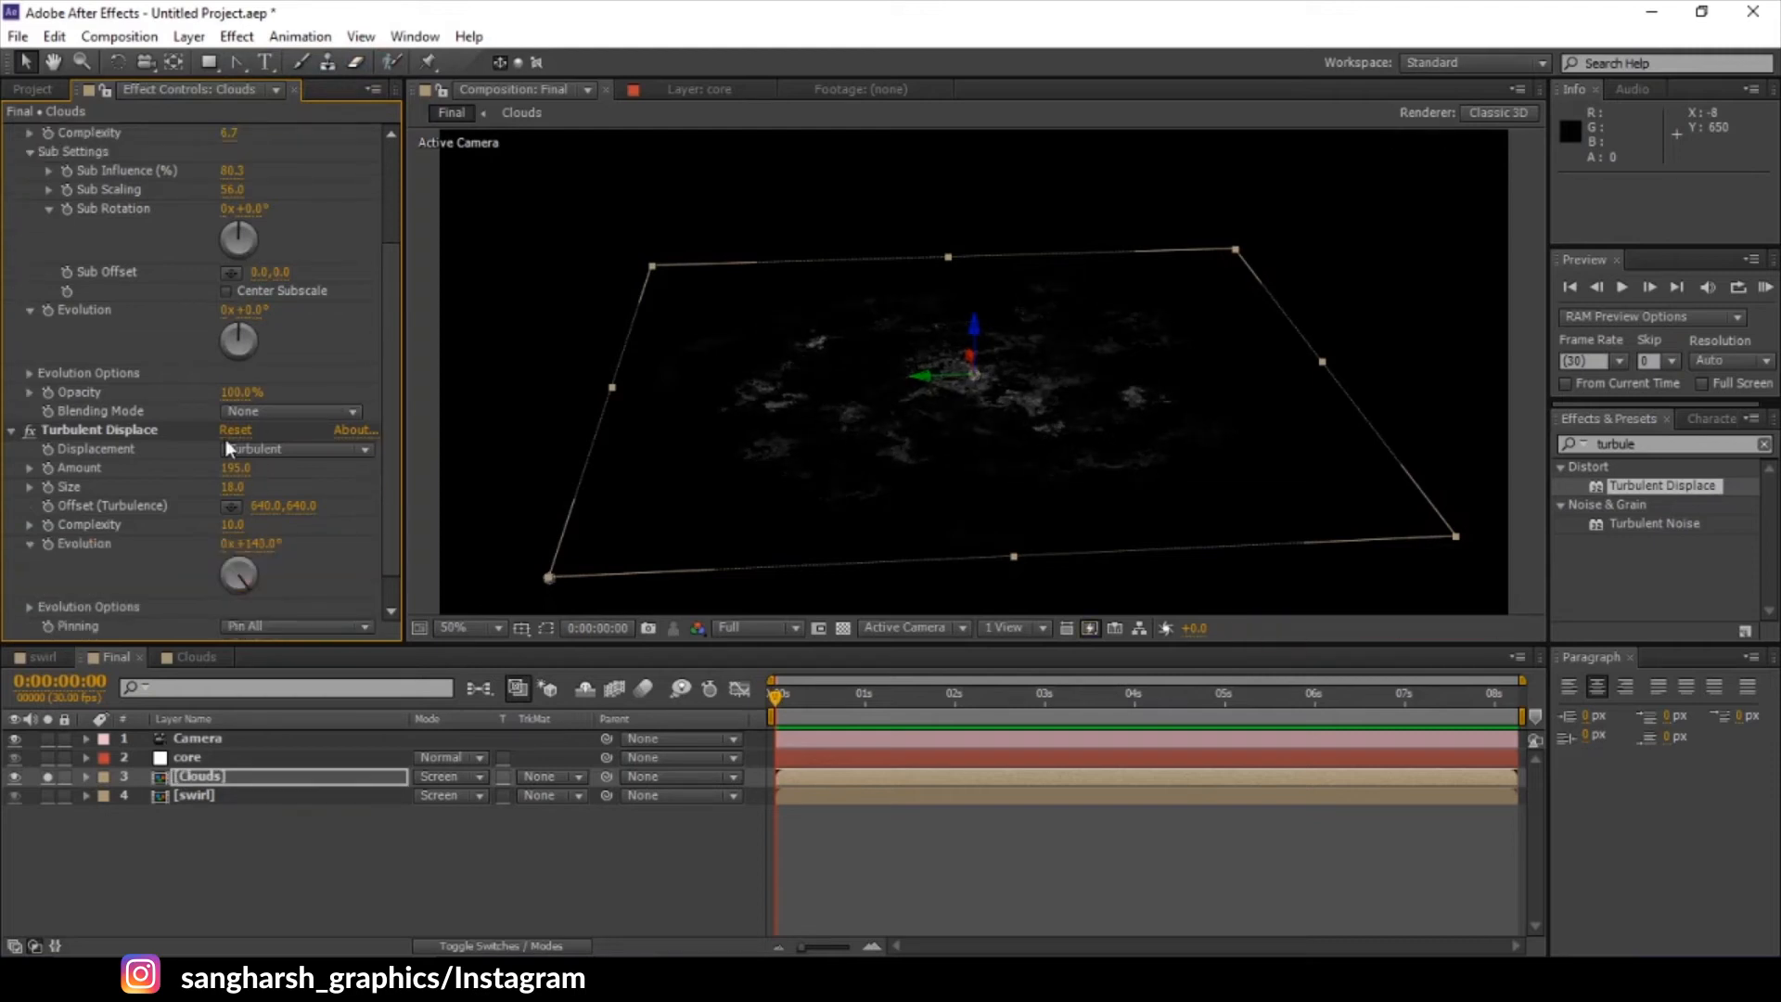
scroll(225, 358, "down", 1)
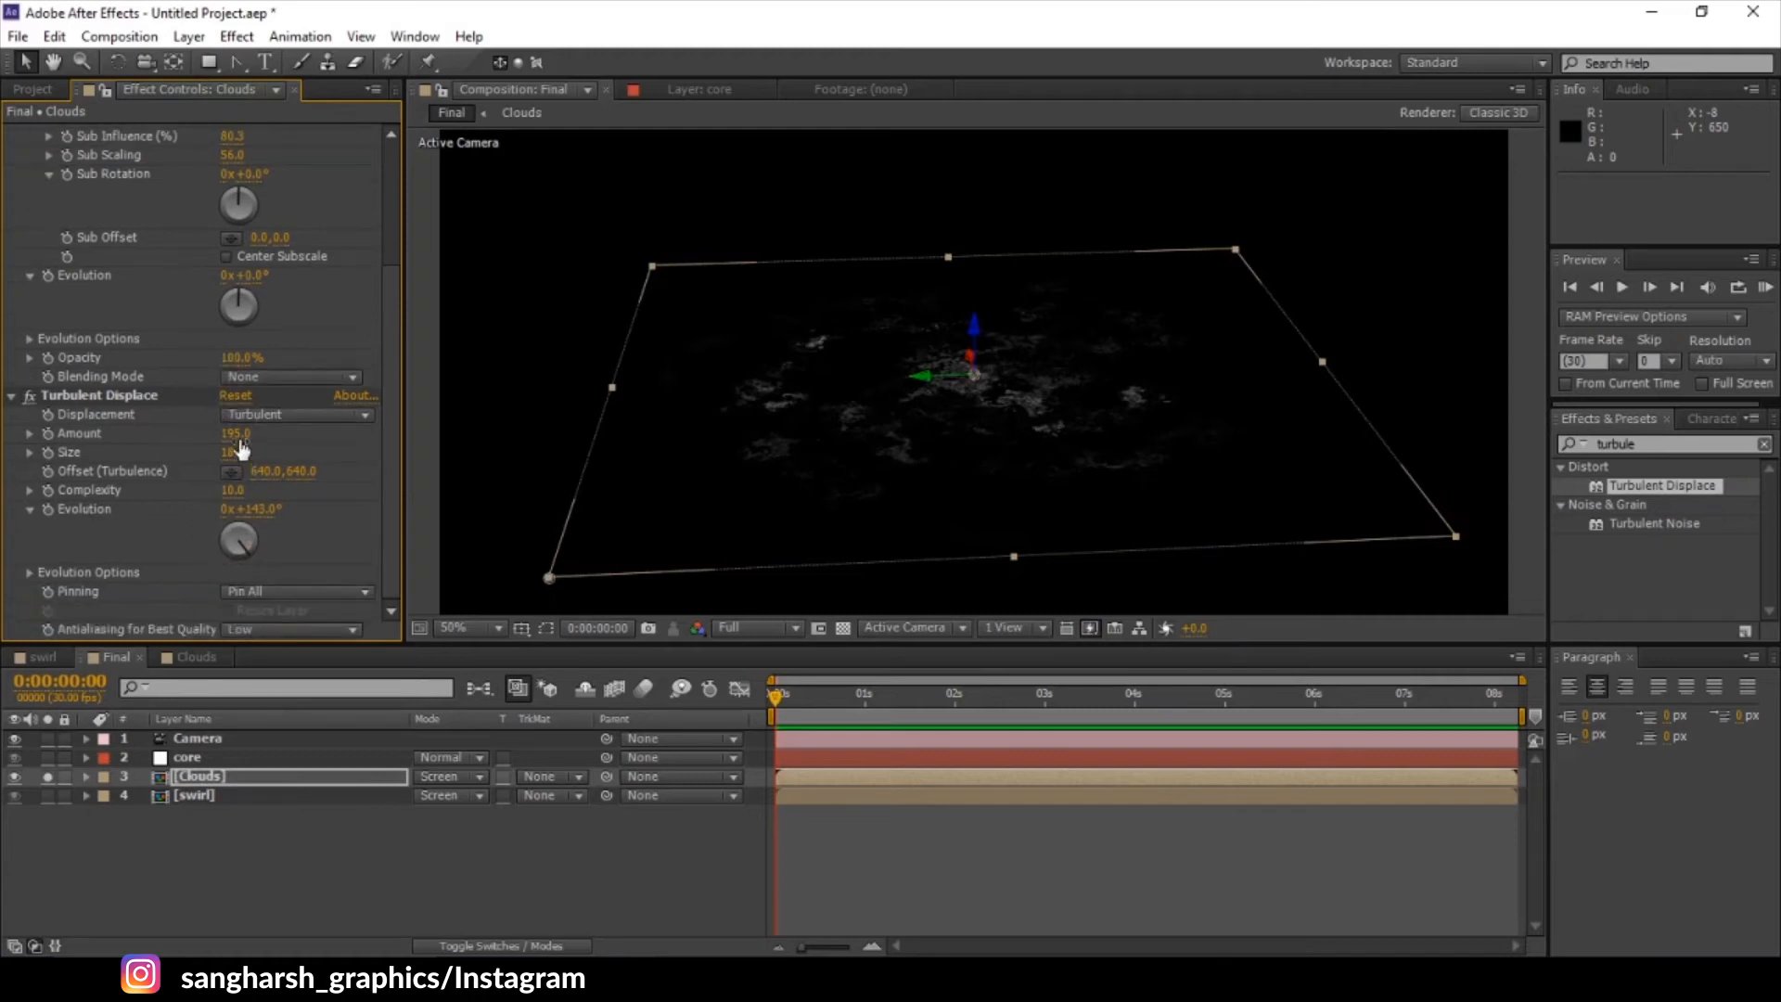
left_click_drag(237, 433, 83, 454)
left_click(1089, 558)
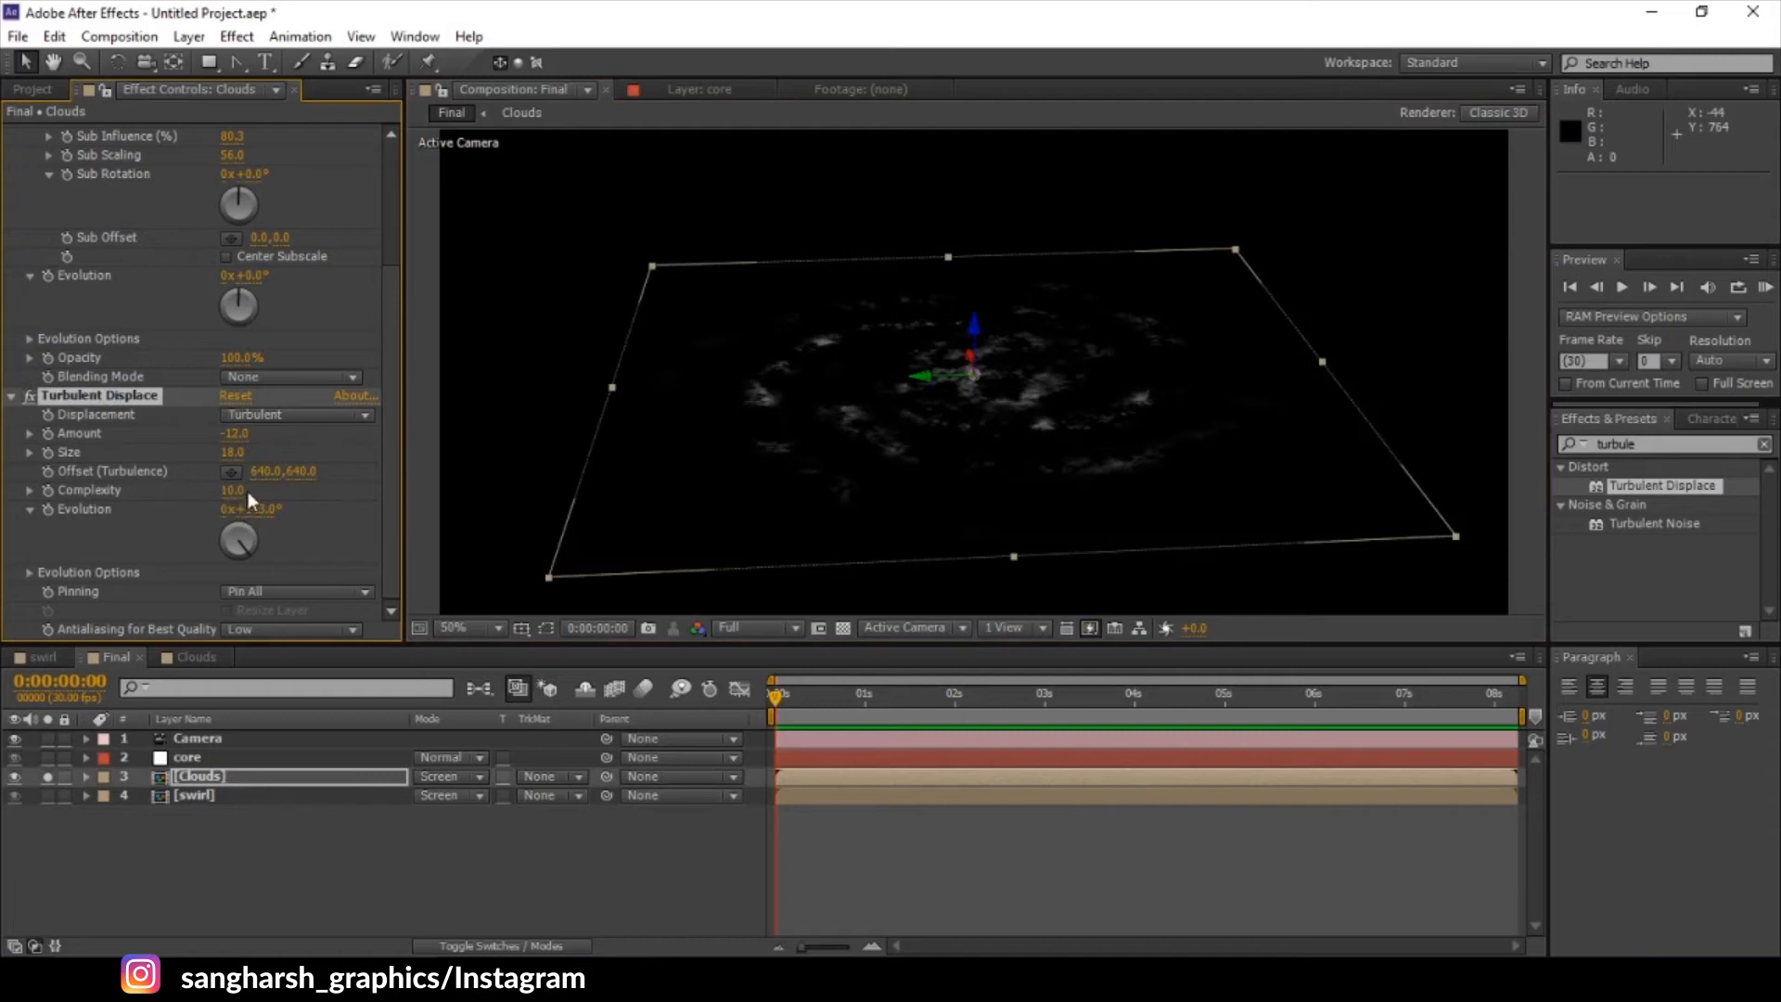
left_click_drag(234, 454, 337, 459)
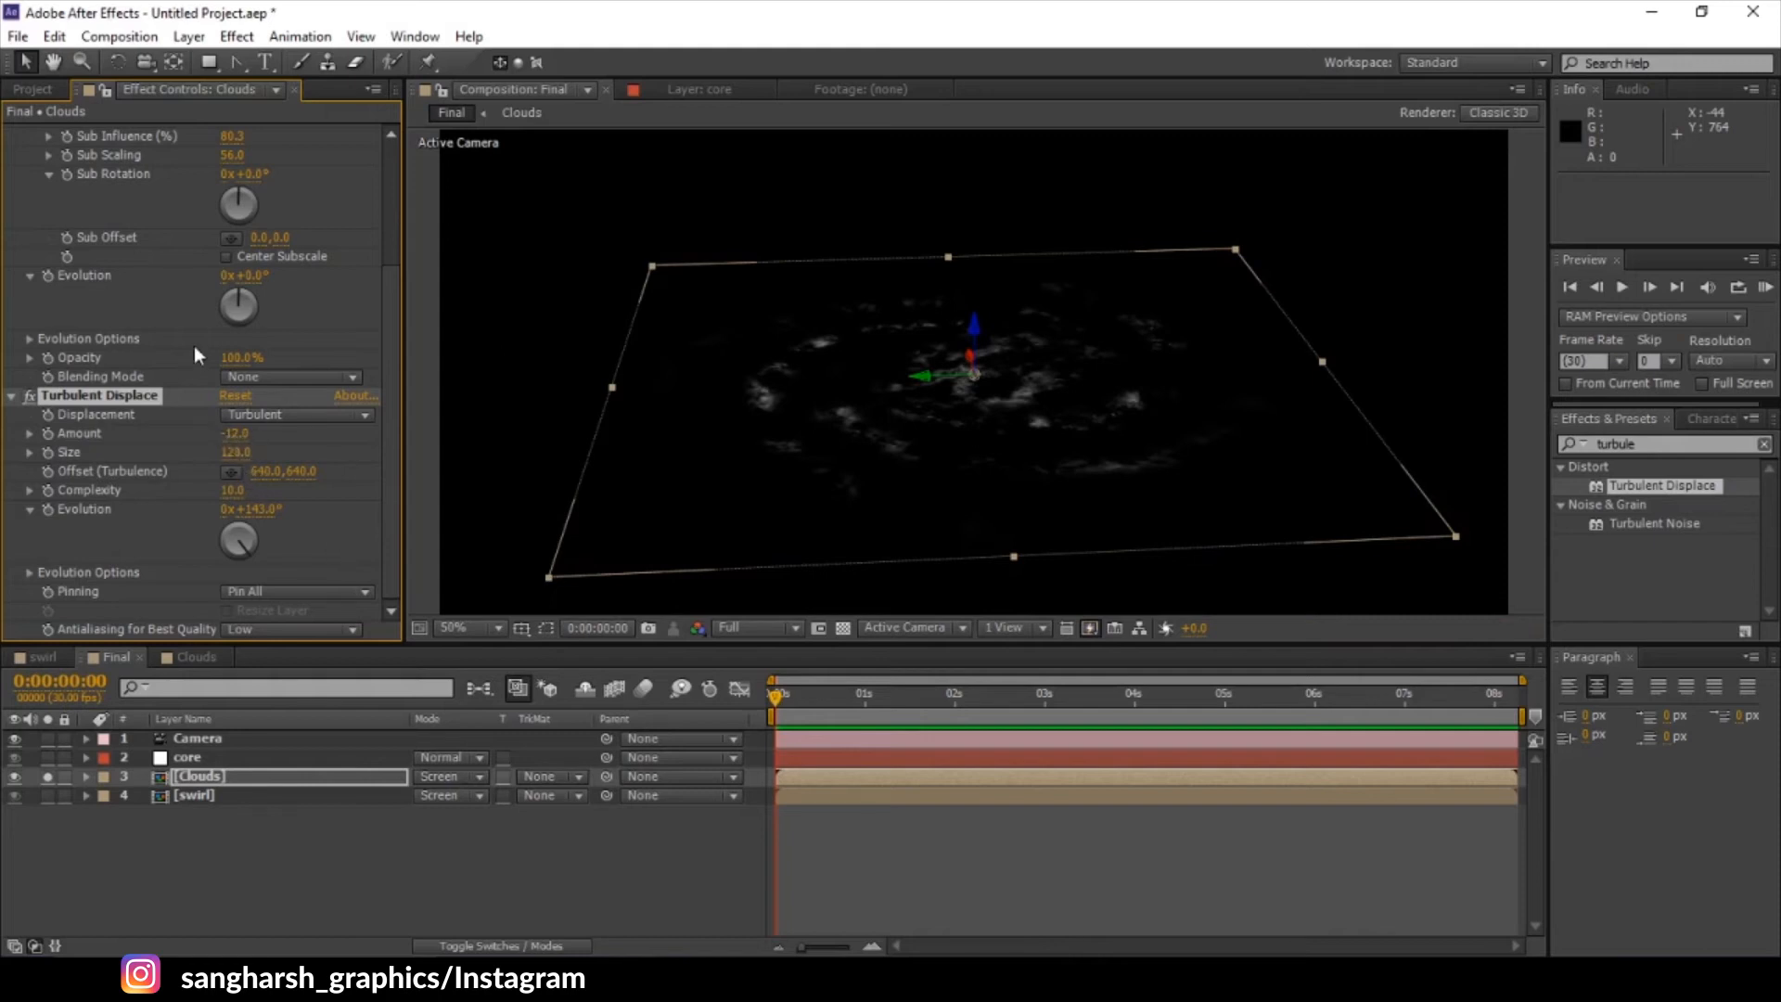
- Set Fractal Noise's Contrast to 255, Sub Influence to 79.1 and Brightness to -53
scroll(199, 366, "up", 1)
scroll(254, 199, "up", 2)
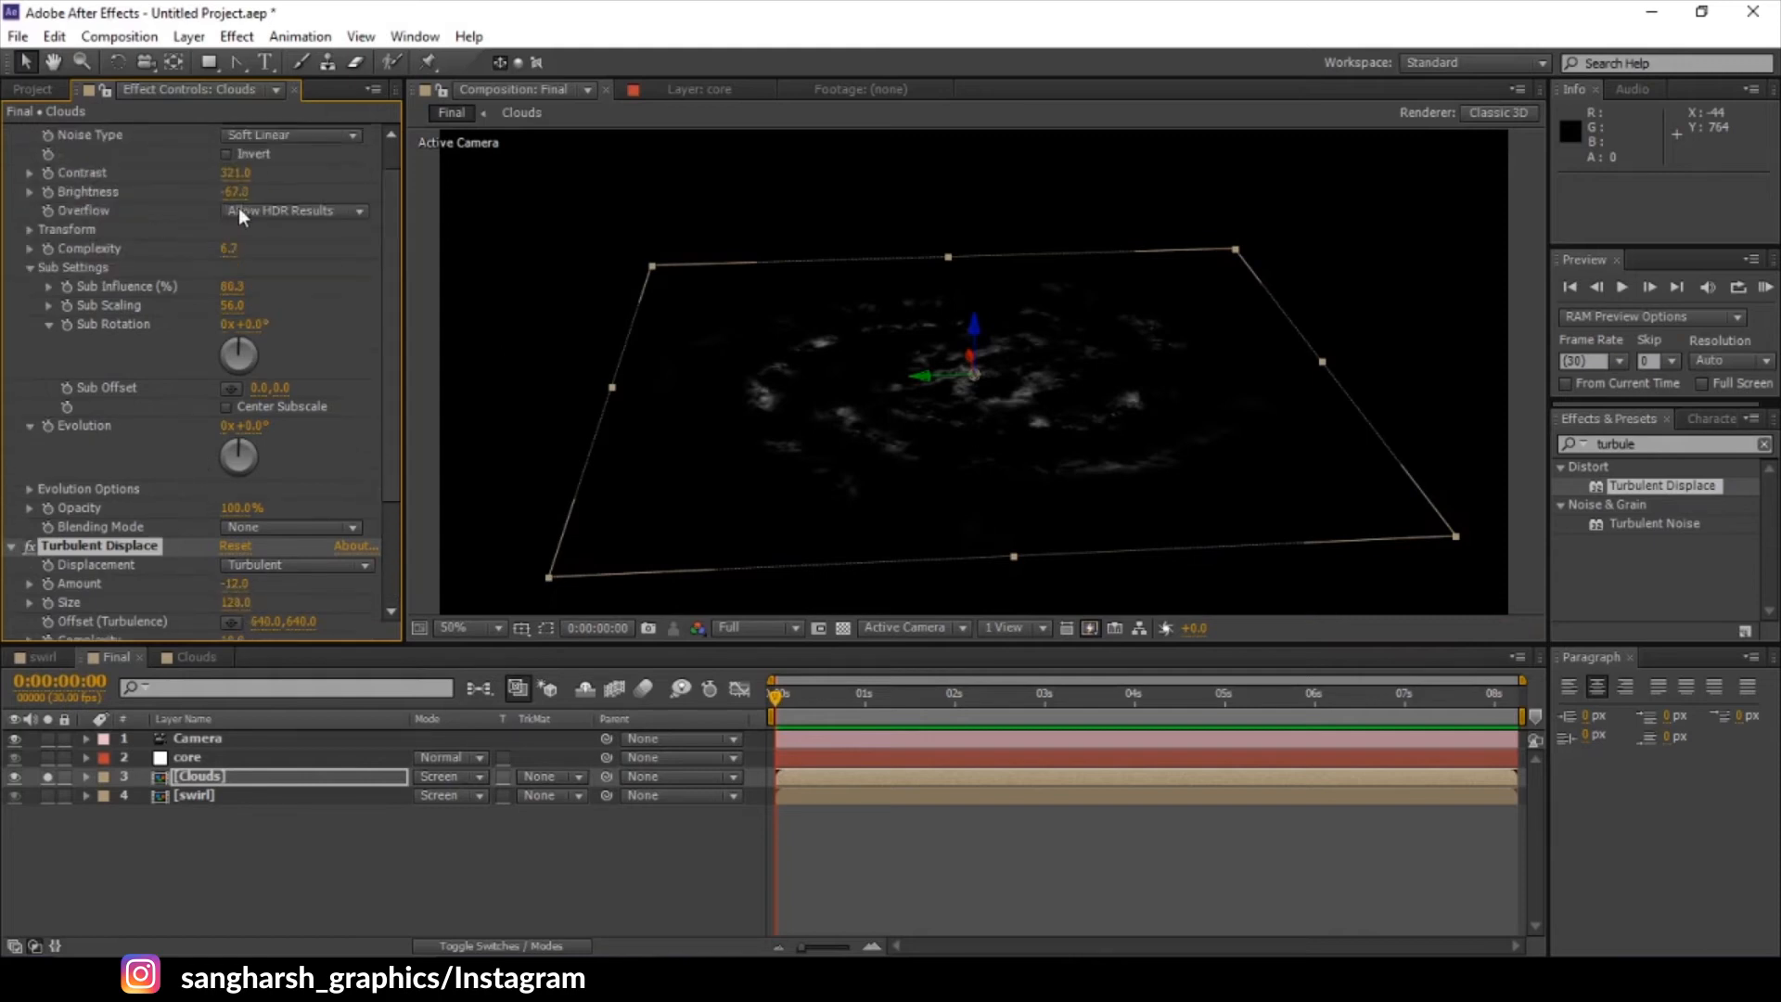
left_click_drag(237, 174, 172, 179)
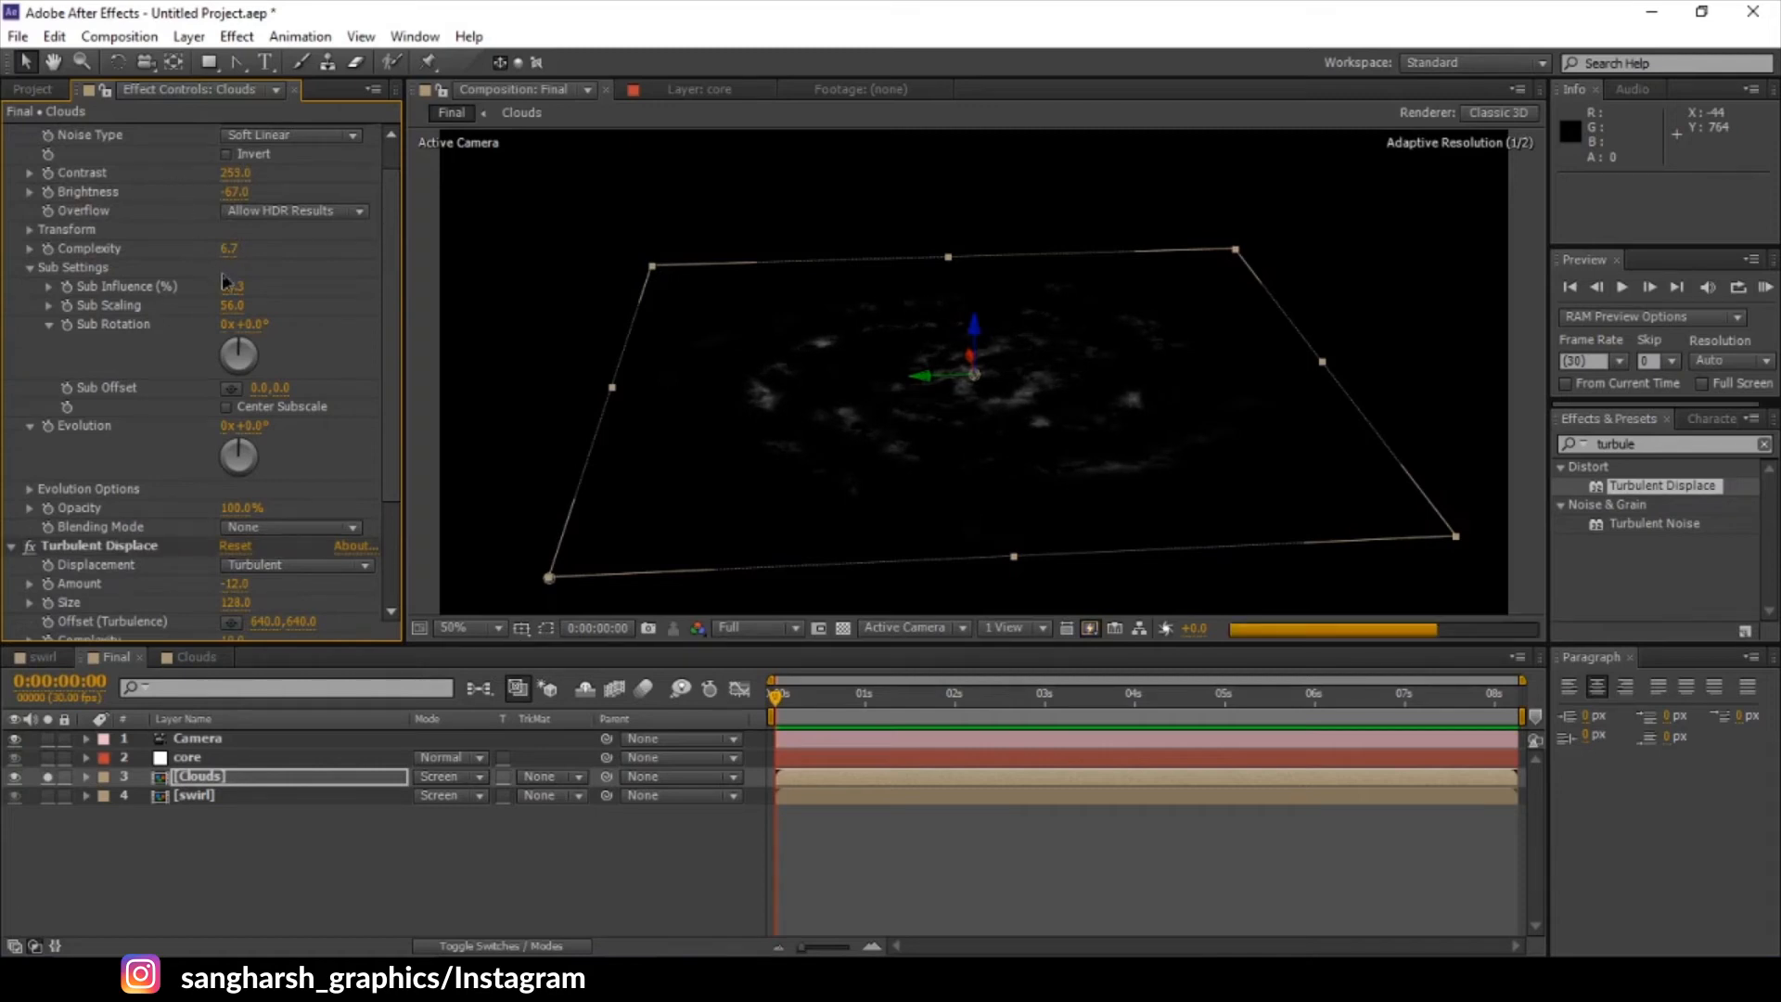
left_click_drag(240, 316, 235, 299)
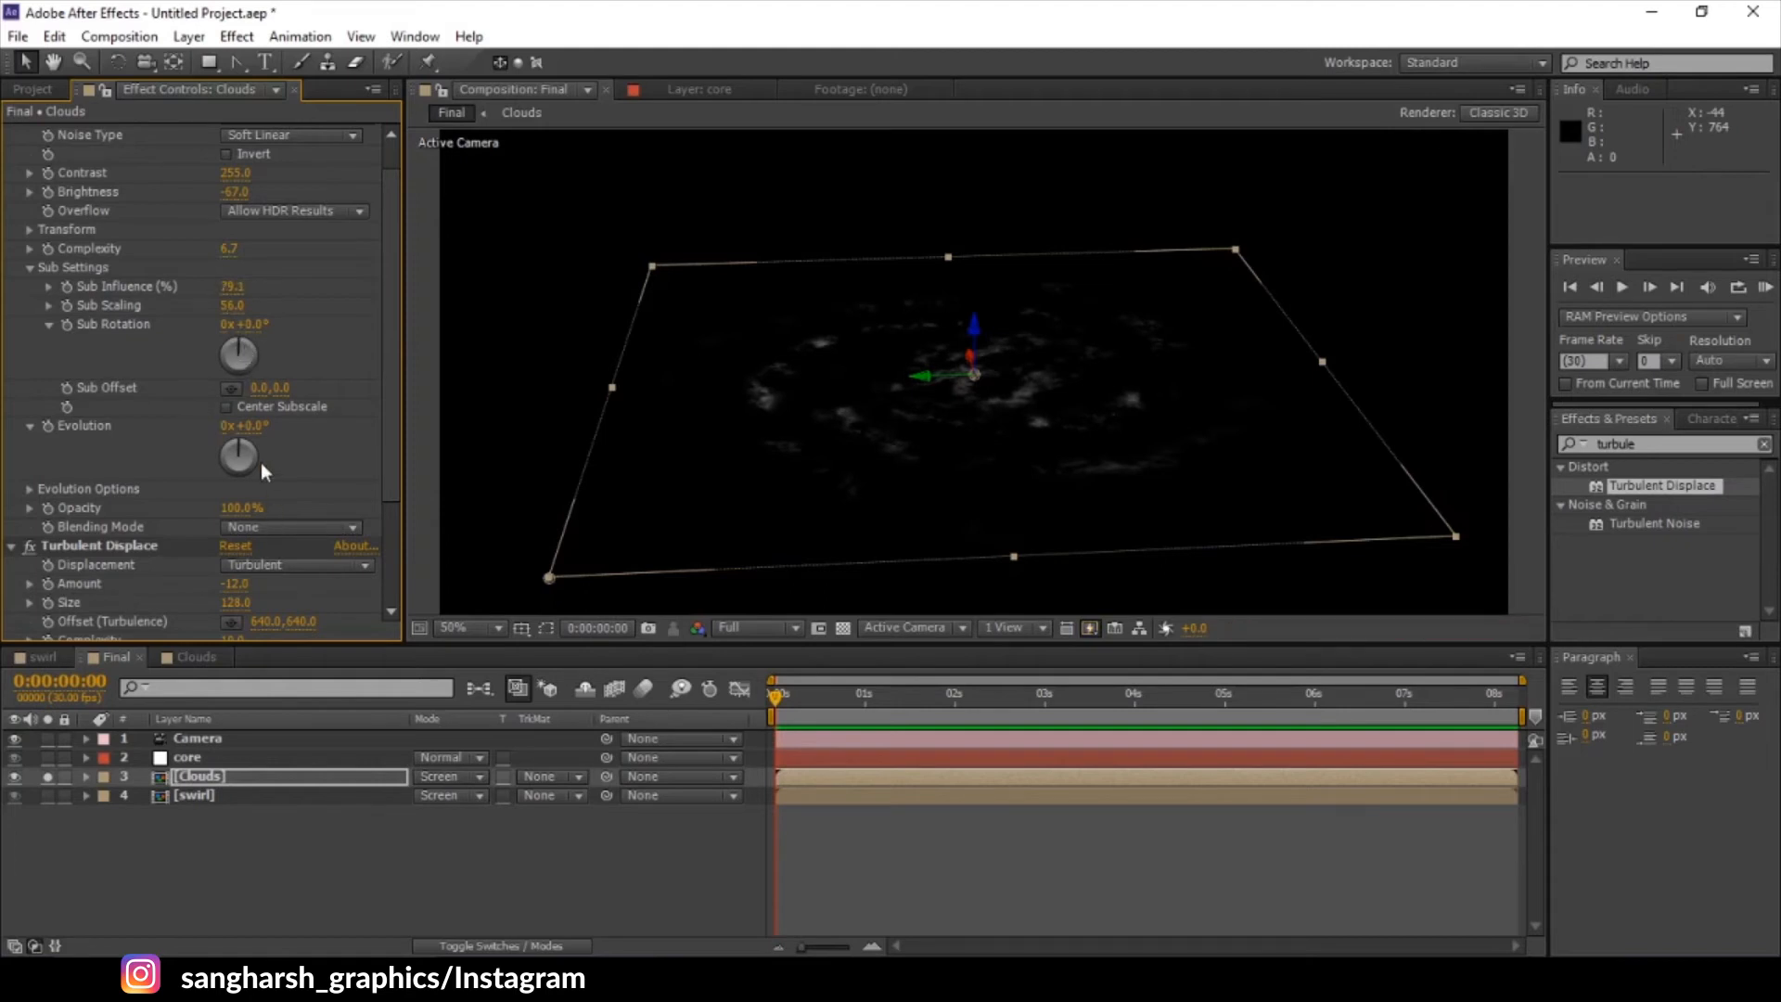
scroll(260, 461, "down", 2)
scroll(293, 254, "up", 2)
mouse_move(234, 191)
left_mouse_down()
mouse_move(273, 192)
mouse_move(245, 193)
left_mouse_up()
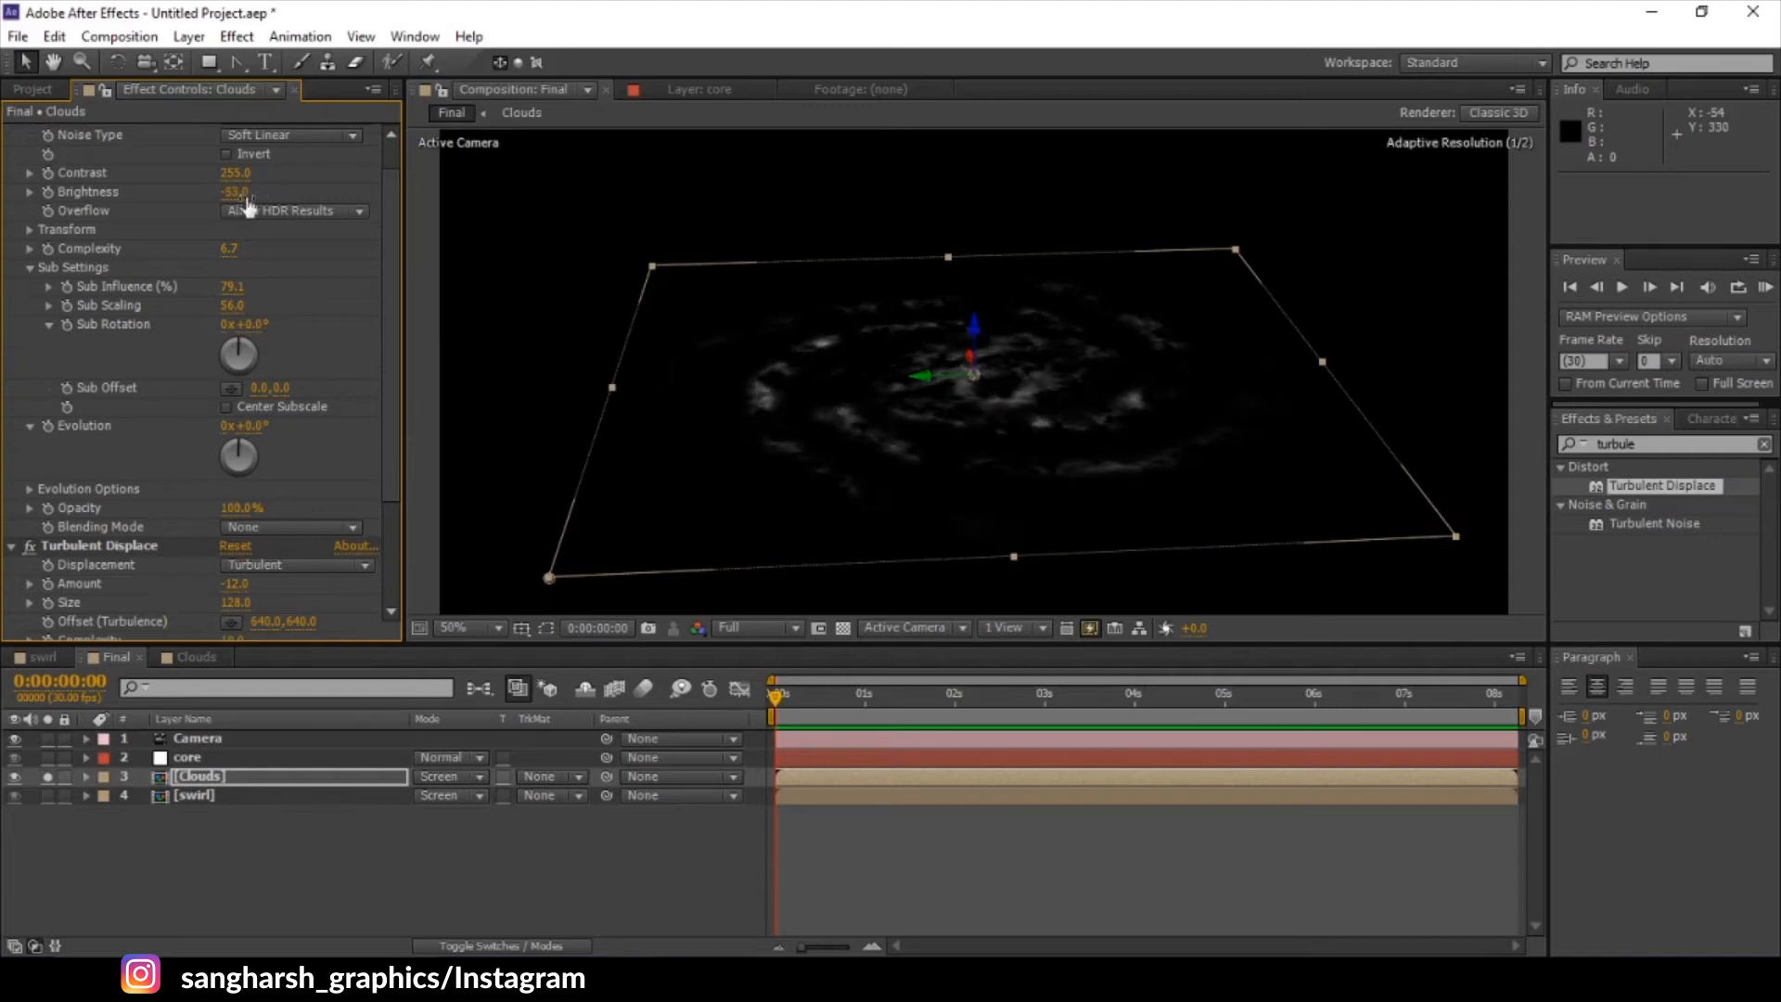
- Deselect the Clouds layer and collapse the Turbulent Displace and Fractal Noise settings
left_click(1035, 844)
scroll(209, 380, "down", 6)
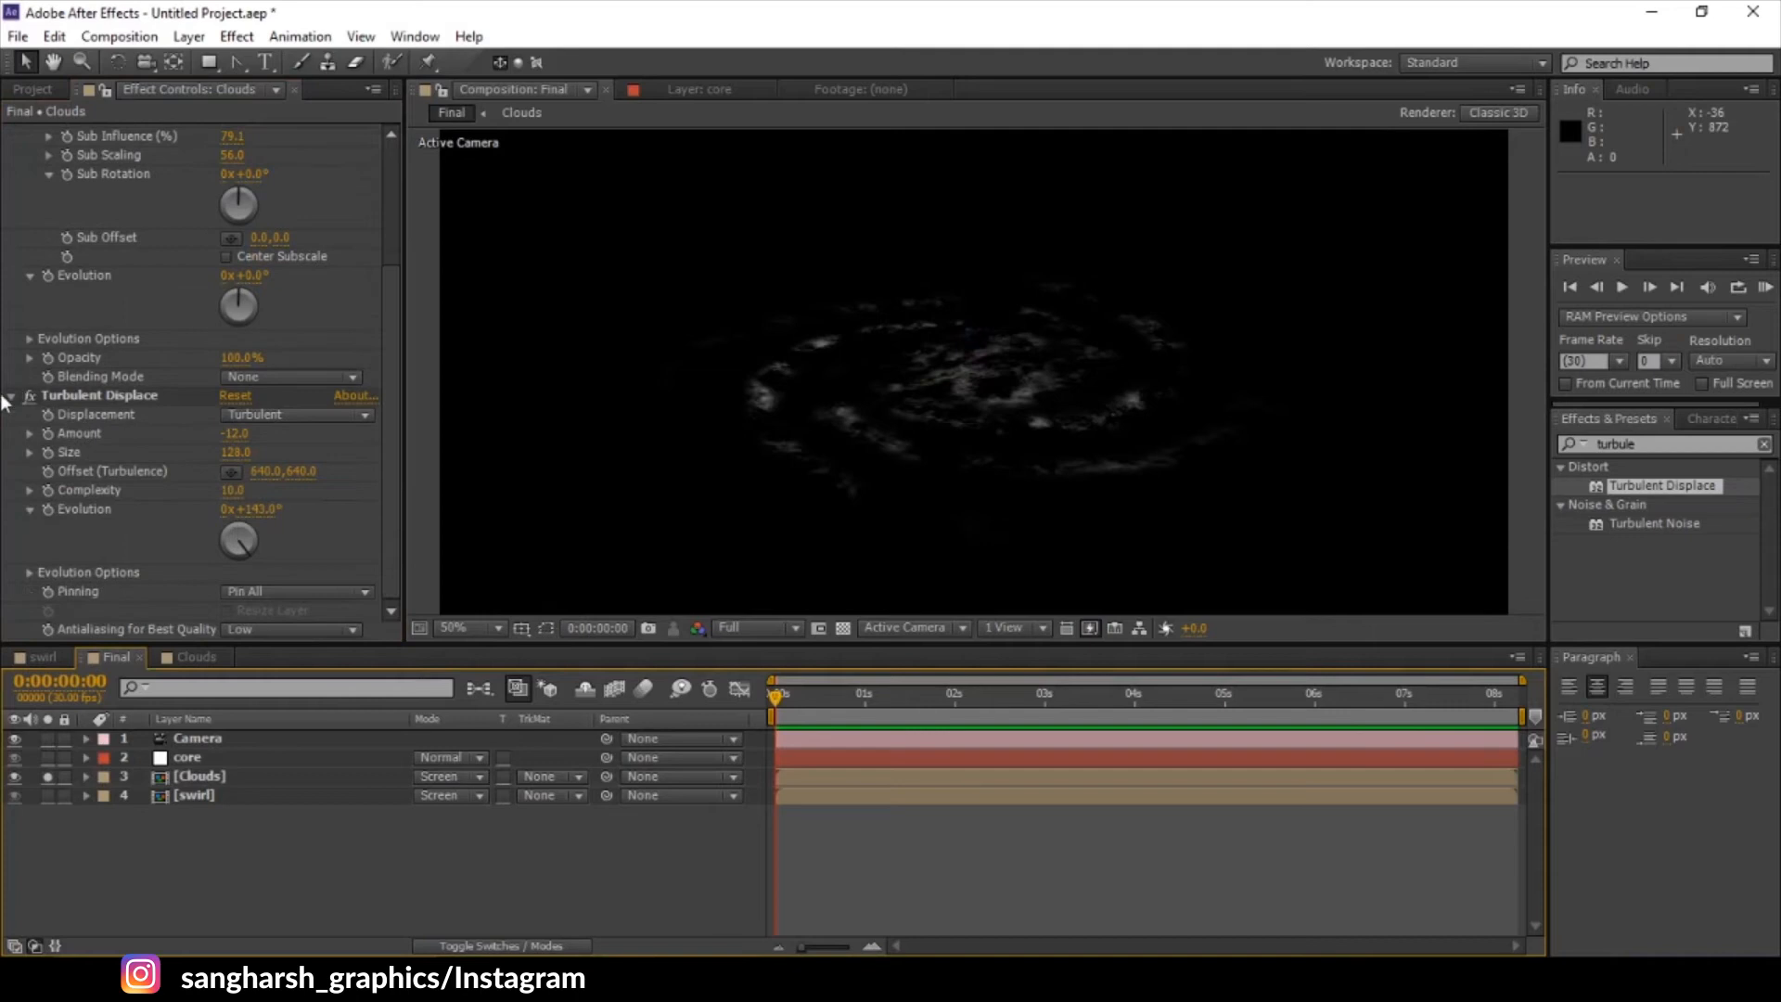
left_click(11, 396)
left_click(9, 131)
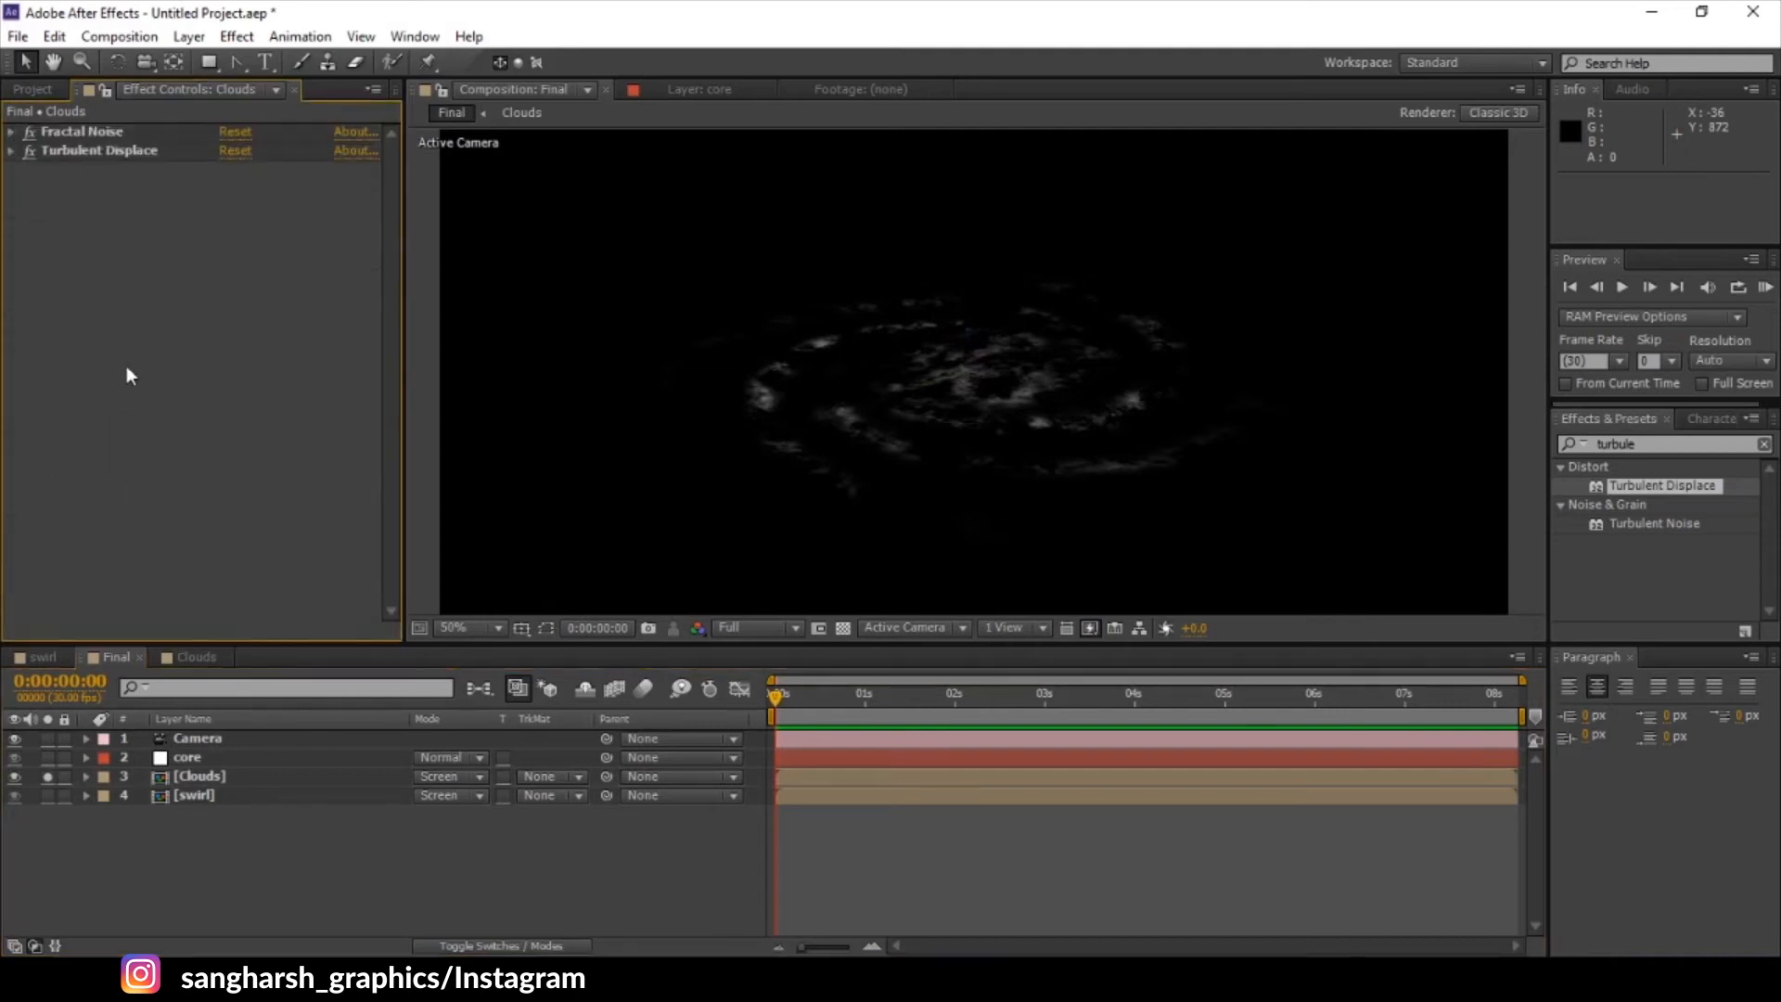
- Apply the Levels effect to the Clouds layer below Turbulent Displace, with Input White at about 19917, and collapse its settings
right_click(127, 367)
left_click_drag(1654, 446, 1577, 445)
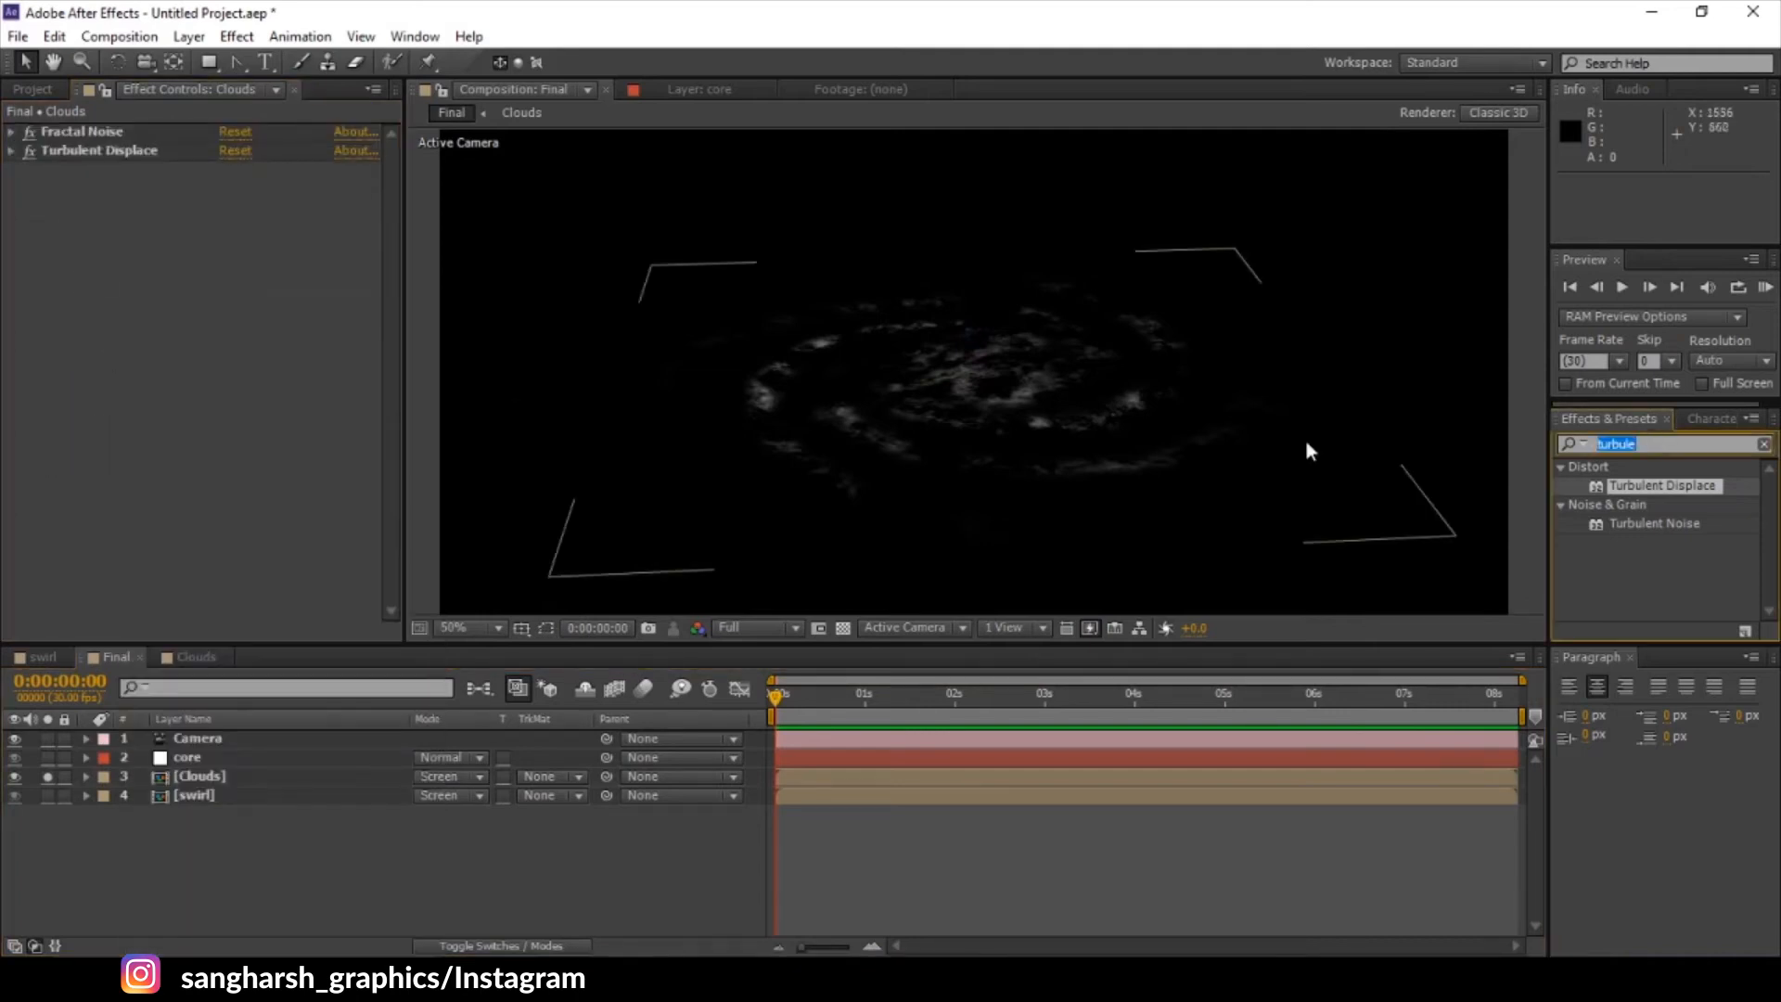
type("level")
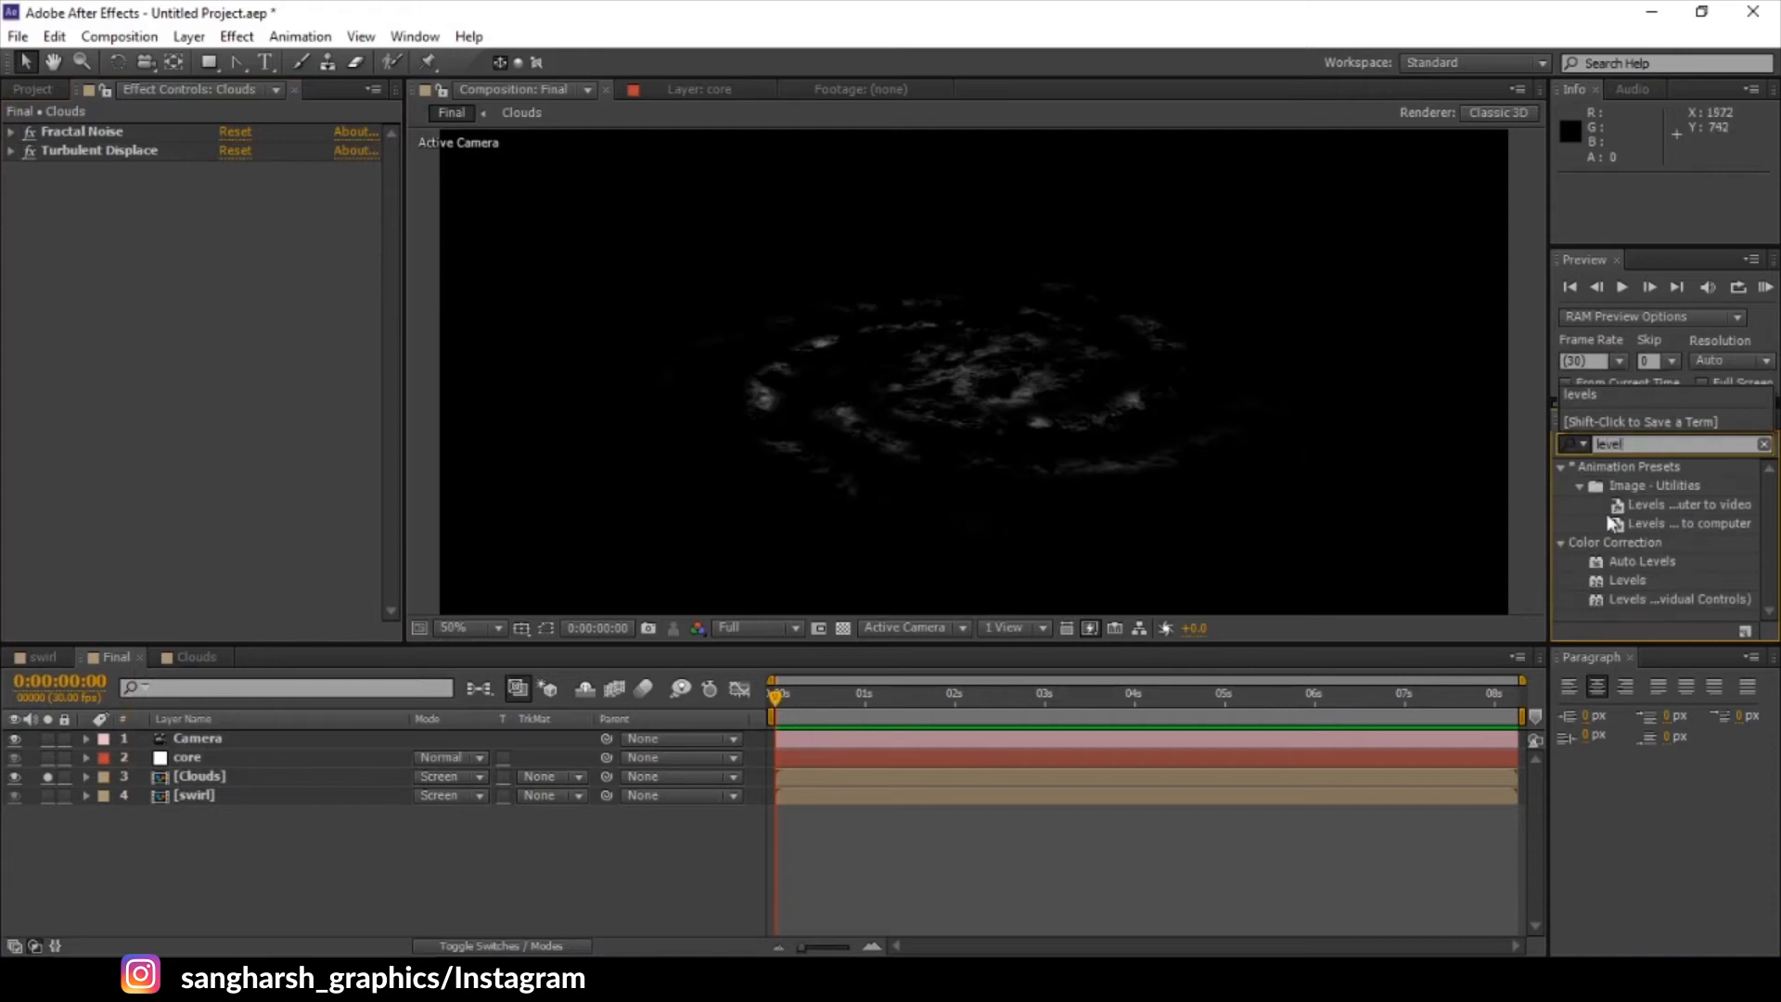
left_click_drag(1628, 575, 260, 349)
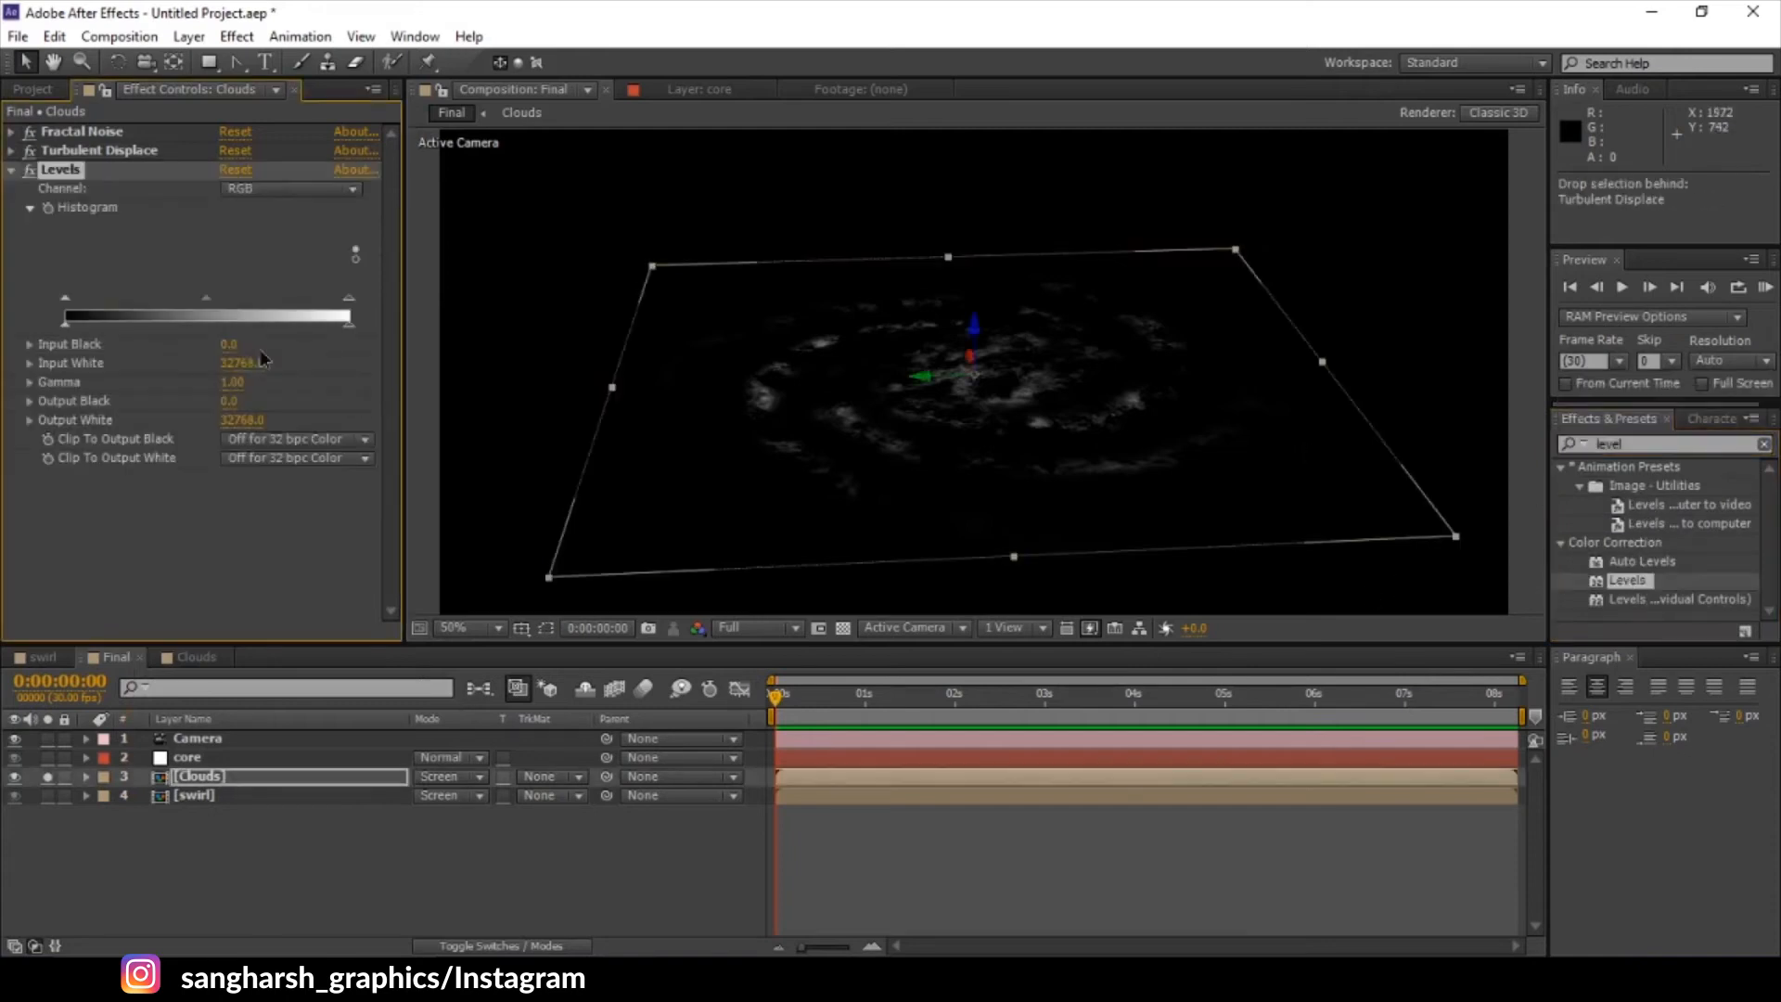
left_click_drag(349, 298, 233, 297)
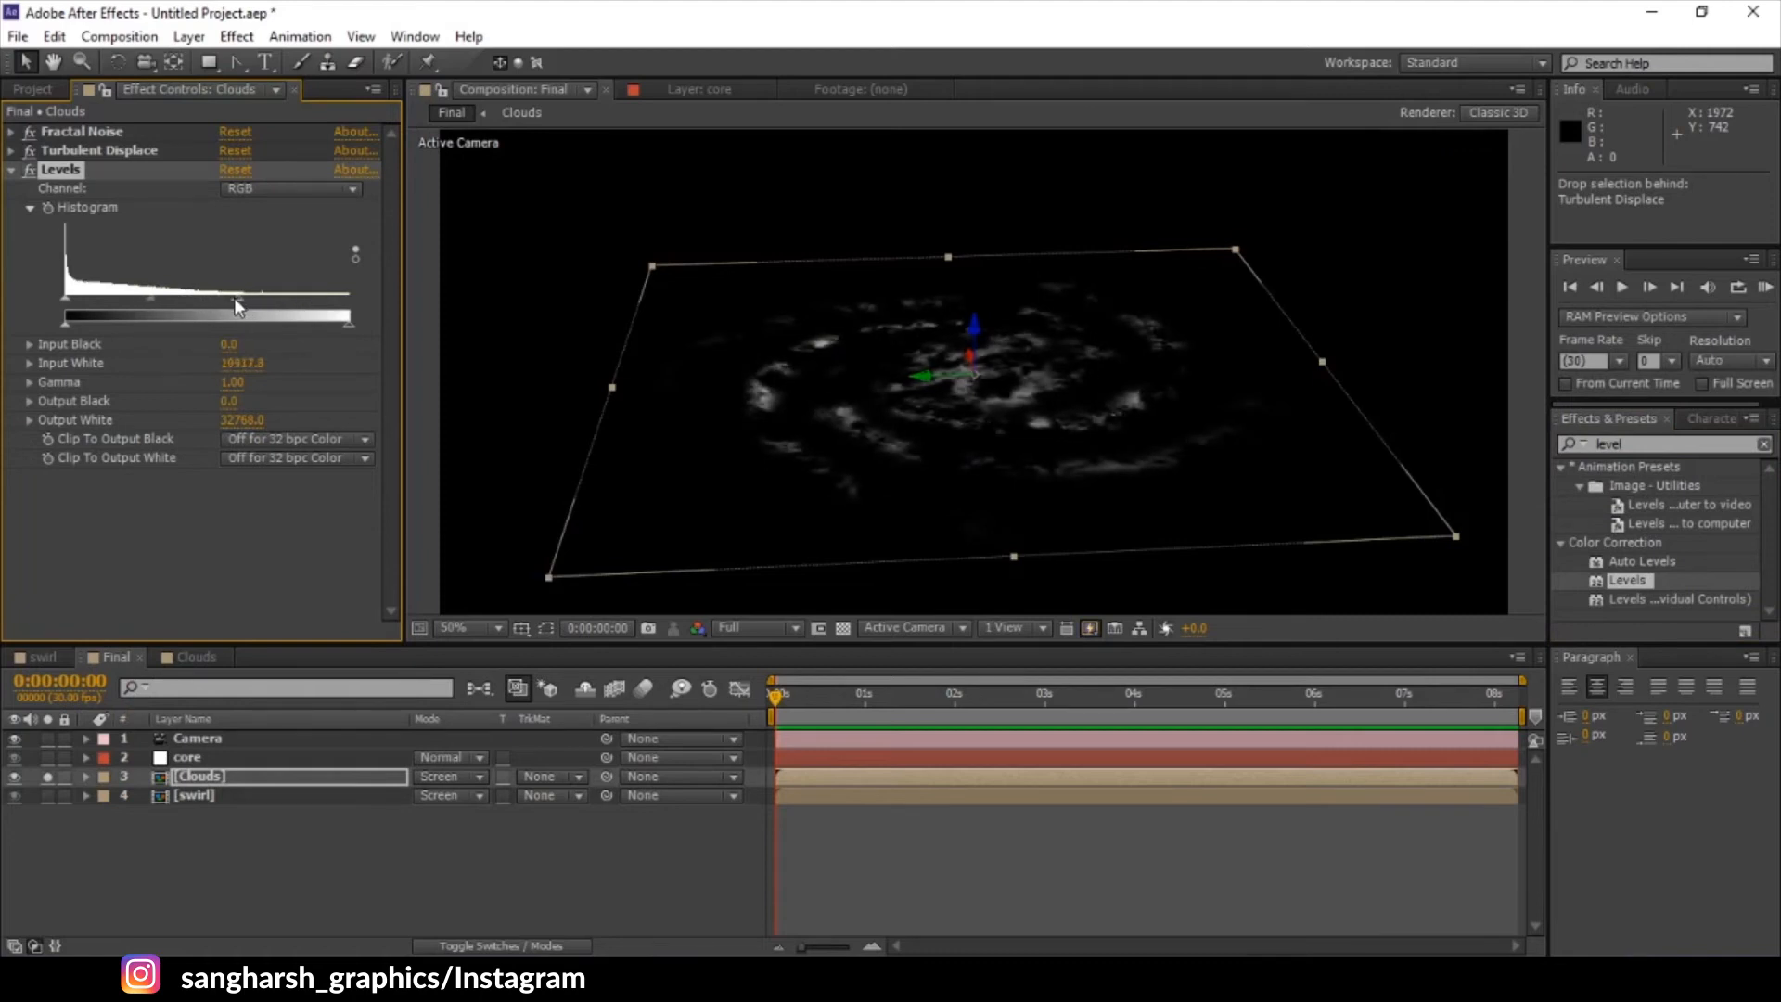
left_click(11, 170)
- Apply the Fast Blur effect to the Clouds layer below Levels and set its Blurriness to 2
left_click(1637, 443)
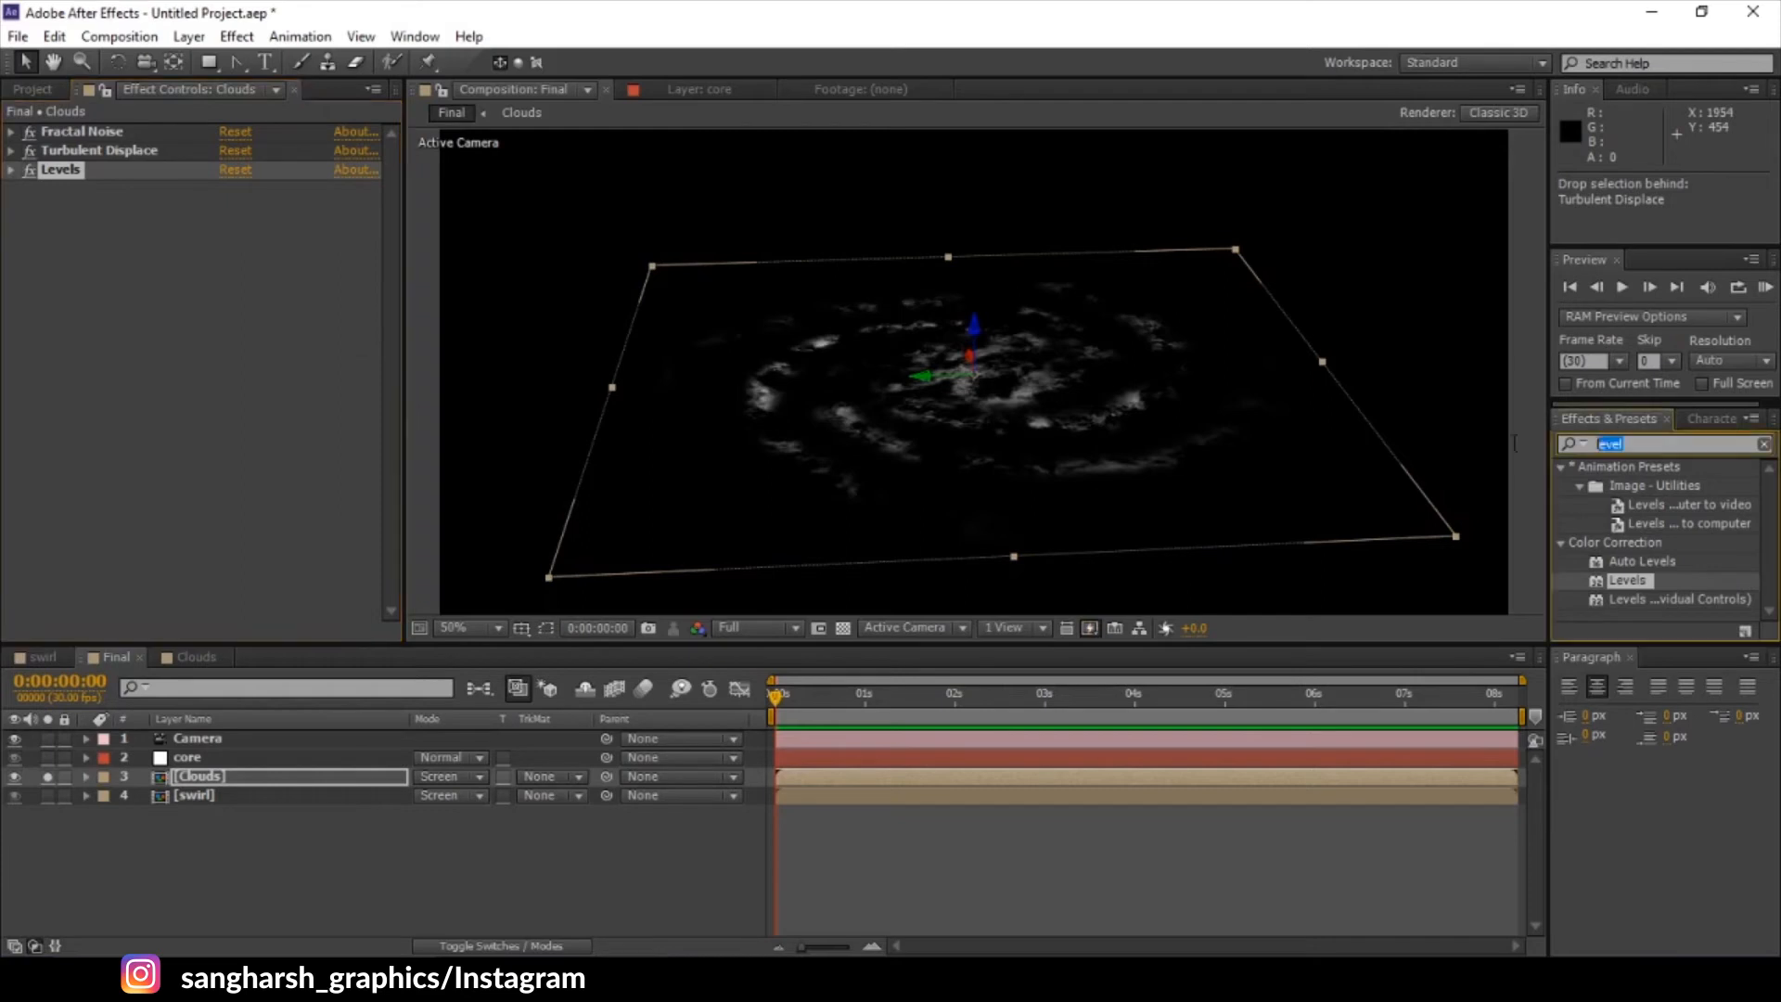
type("fast")
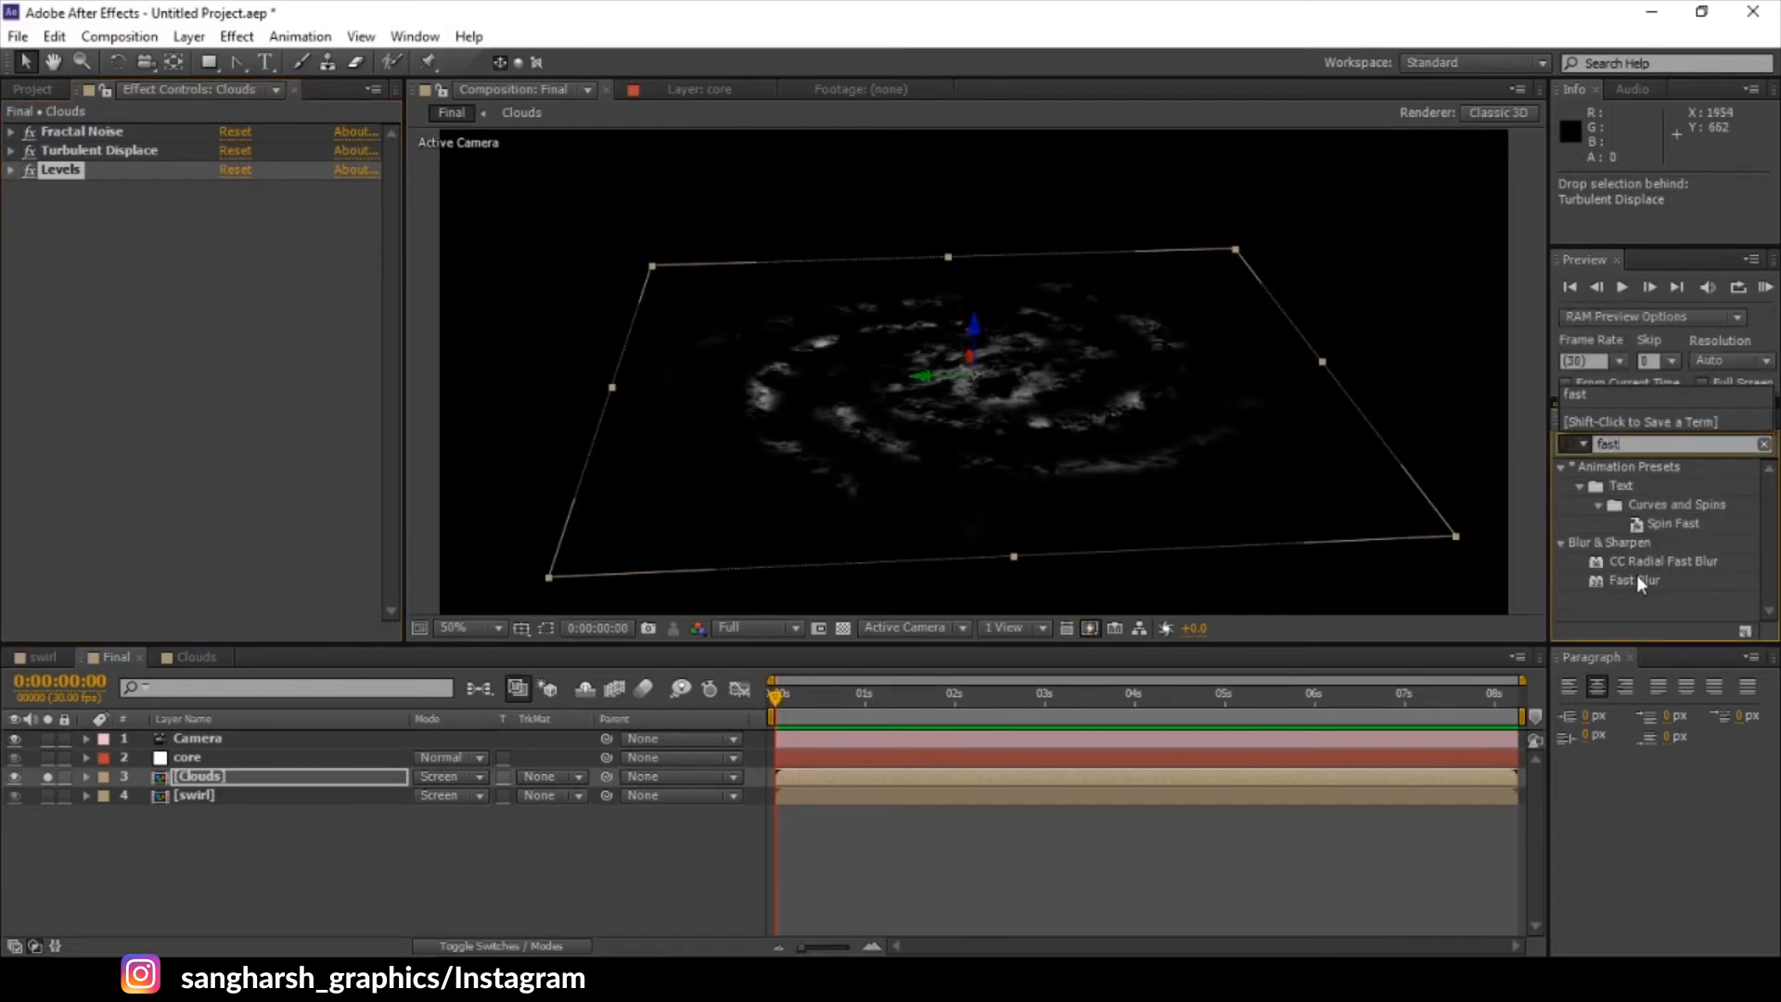
left_click_drag(1636, 577, 311, 397)
left_click_drag(226, 217, 231, 208)
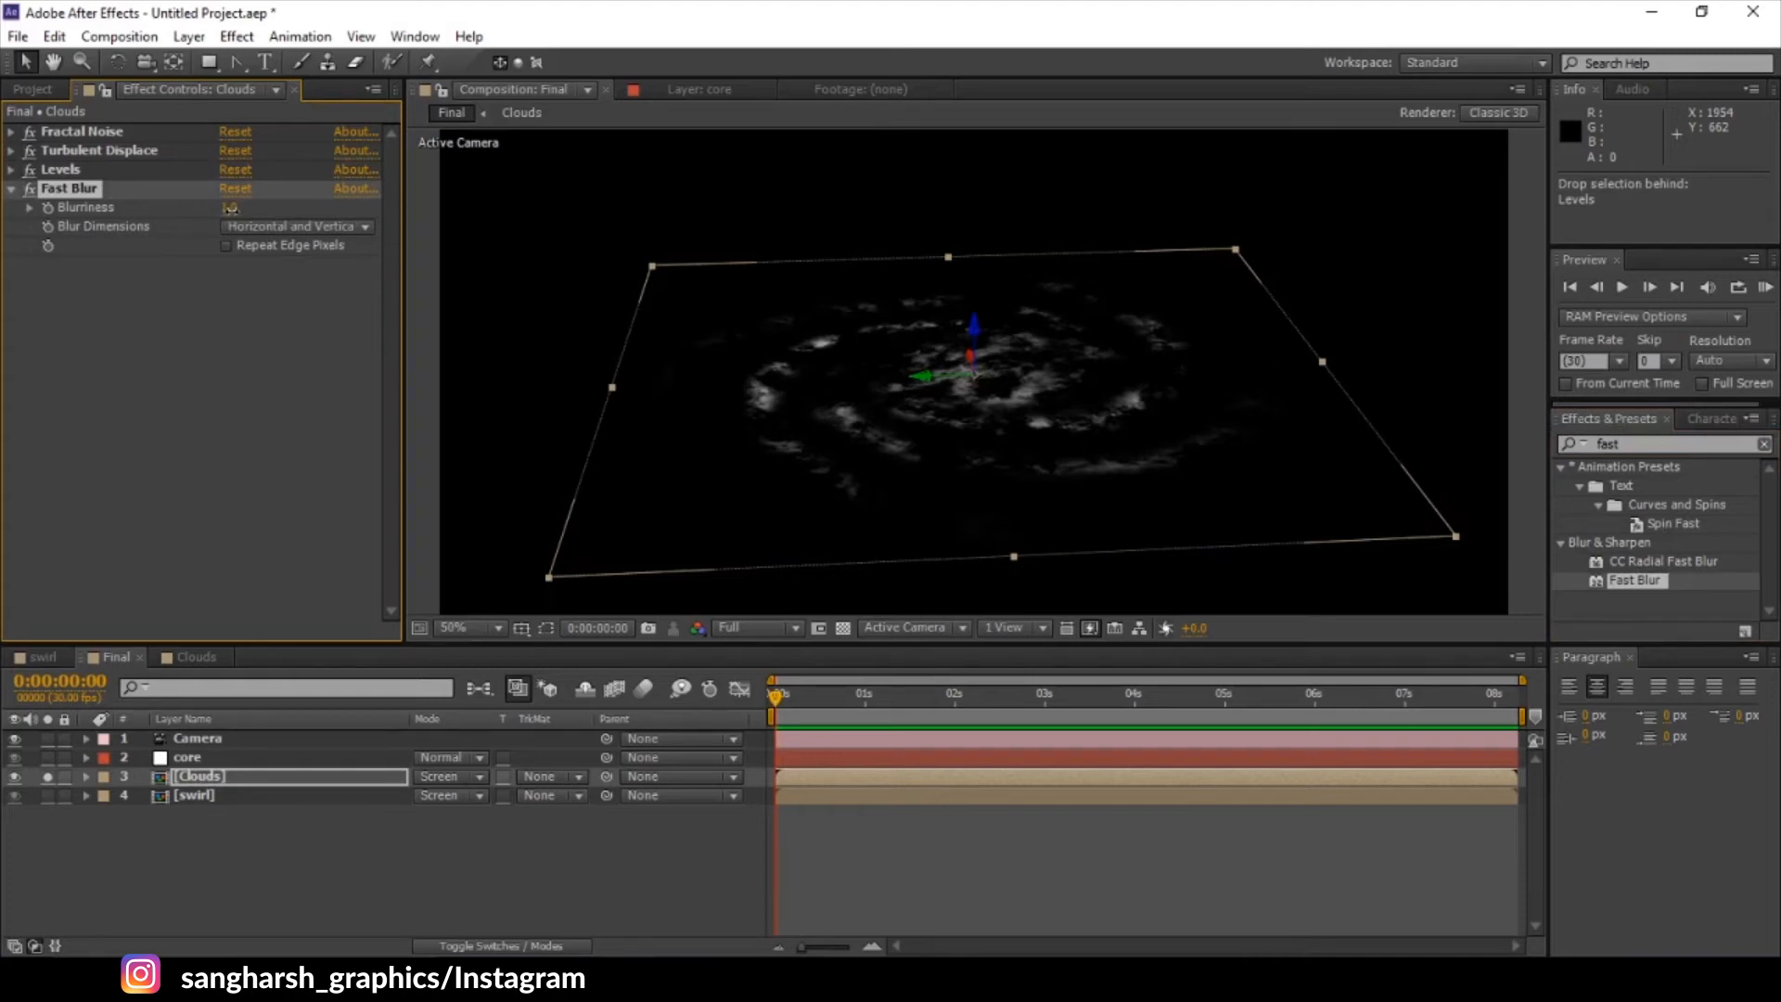
- Apply the Extract effect to the Clouds layer below Fast Blur, with Black Point about 153 and Black Softness about 124, and collapse both effects
left_click(1637, 443)
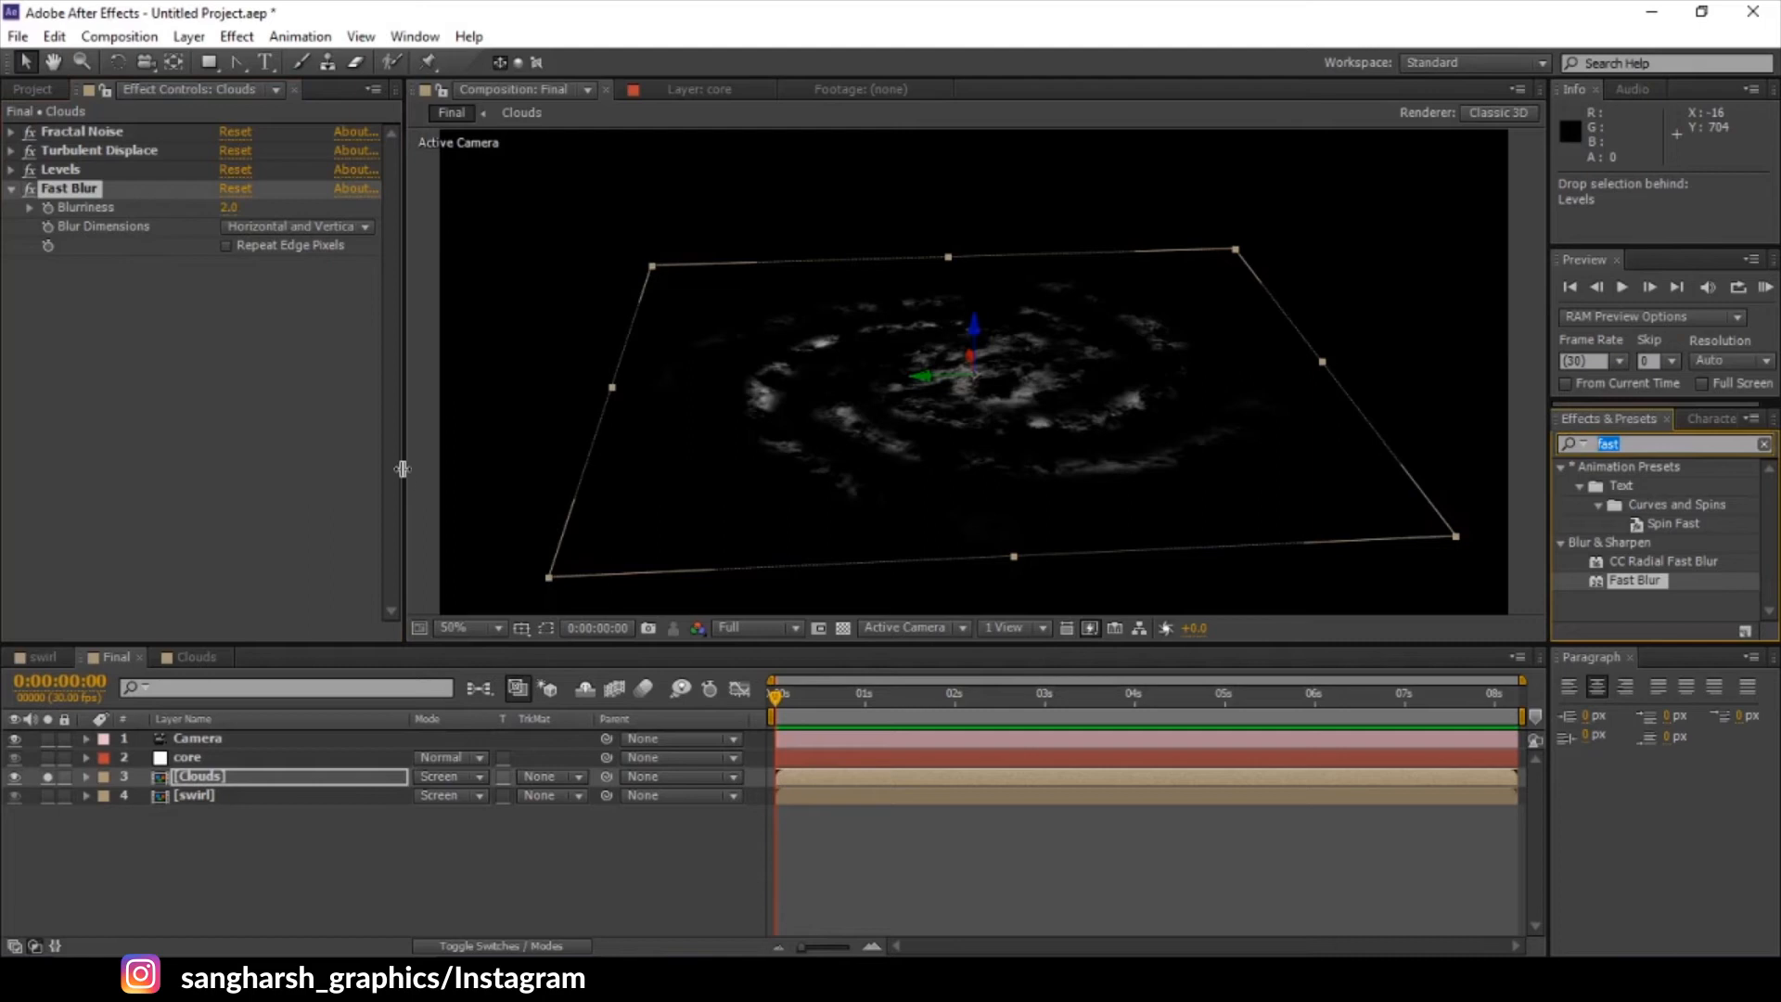
type("extra")
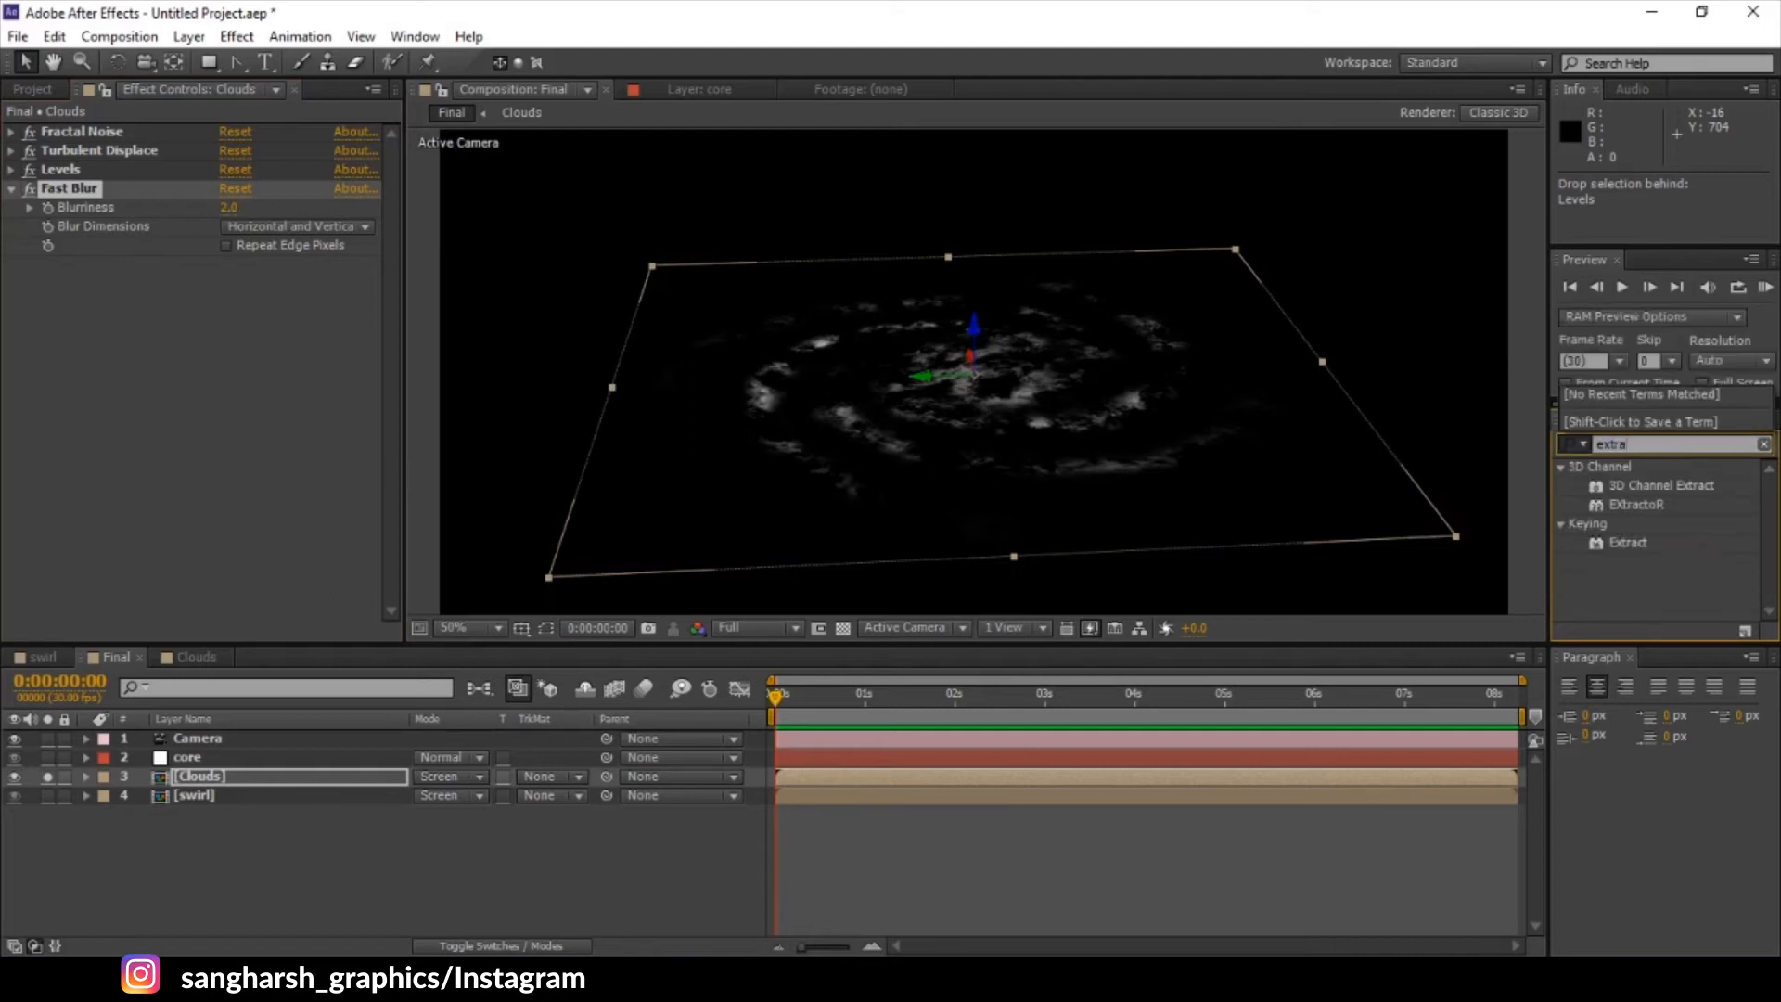
type("ct")
left_click_drag(1605, 543, 148, 390)
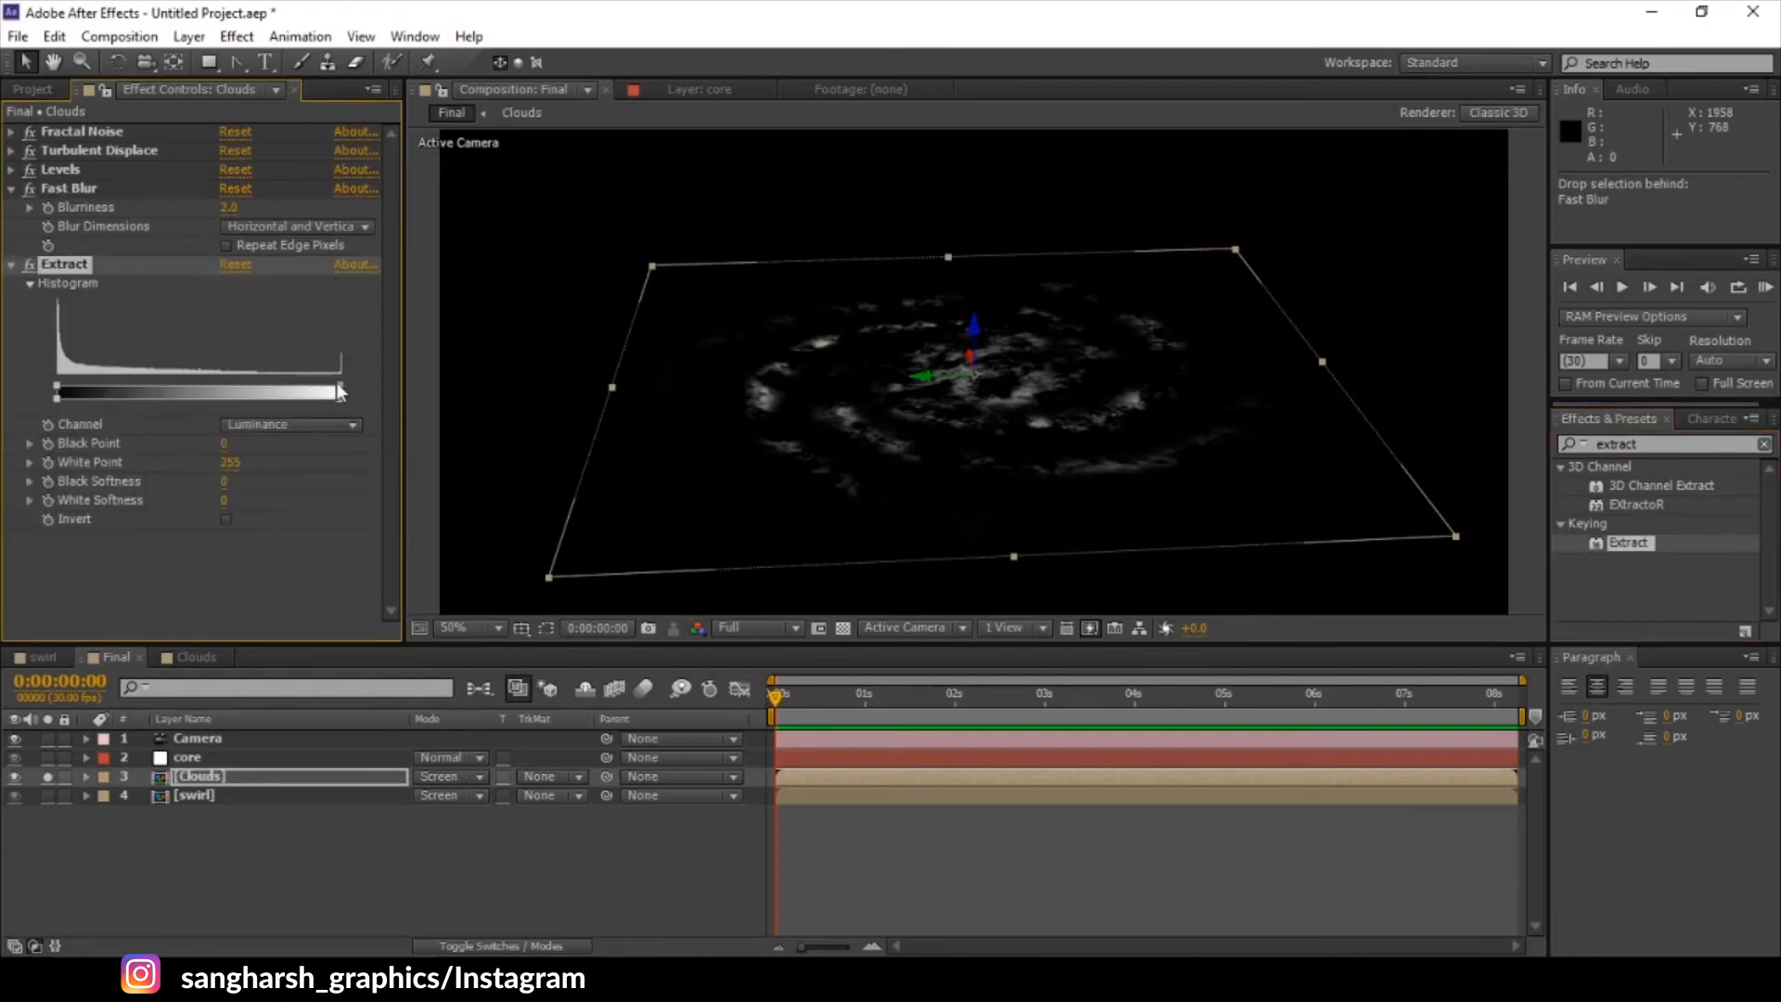
left_click_drag(148, 388, 80, 387)
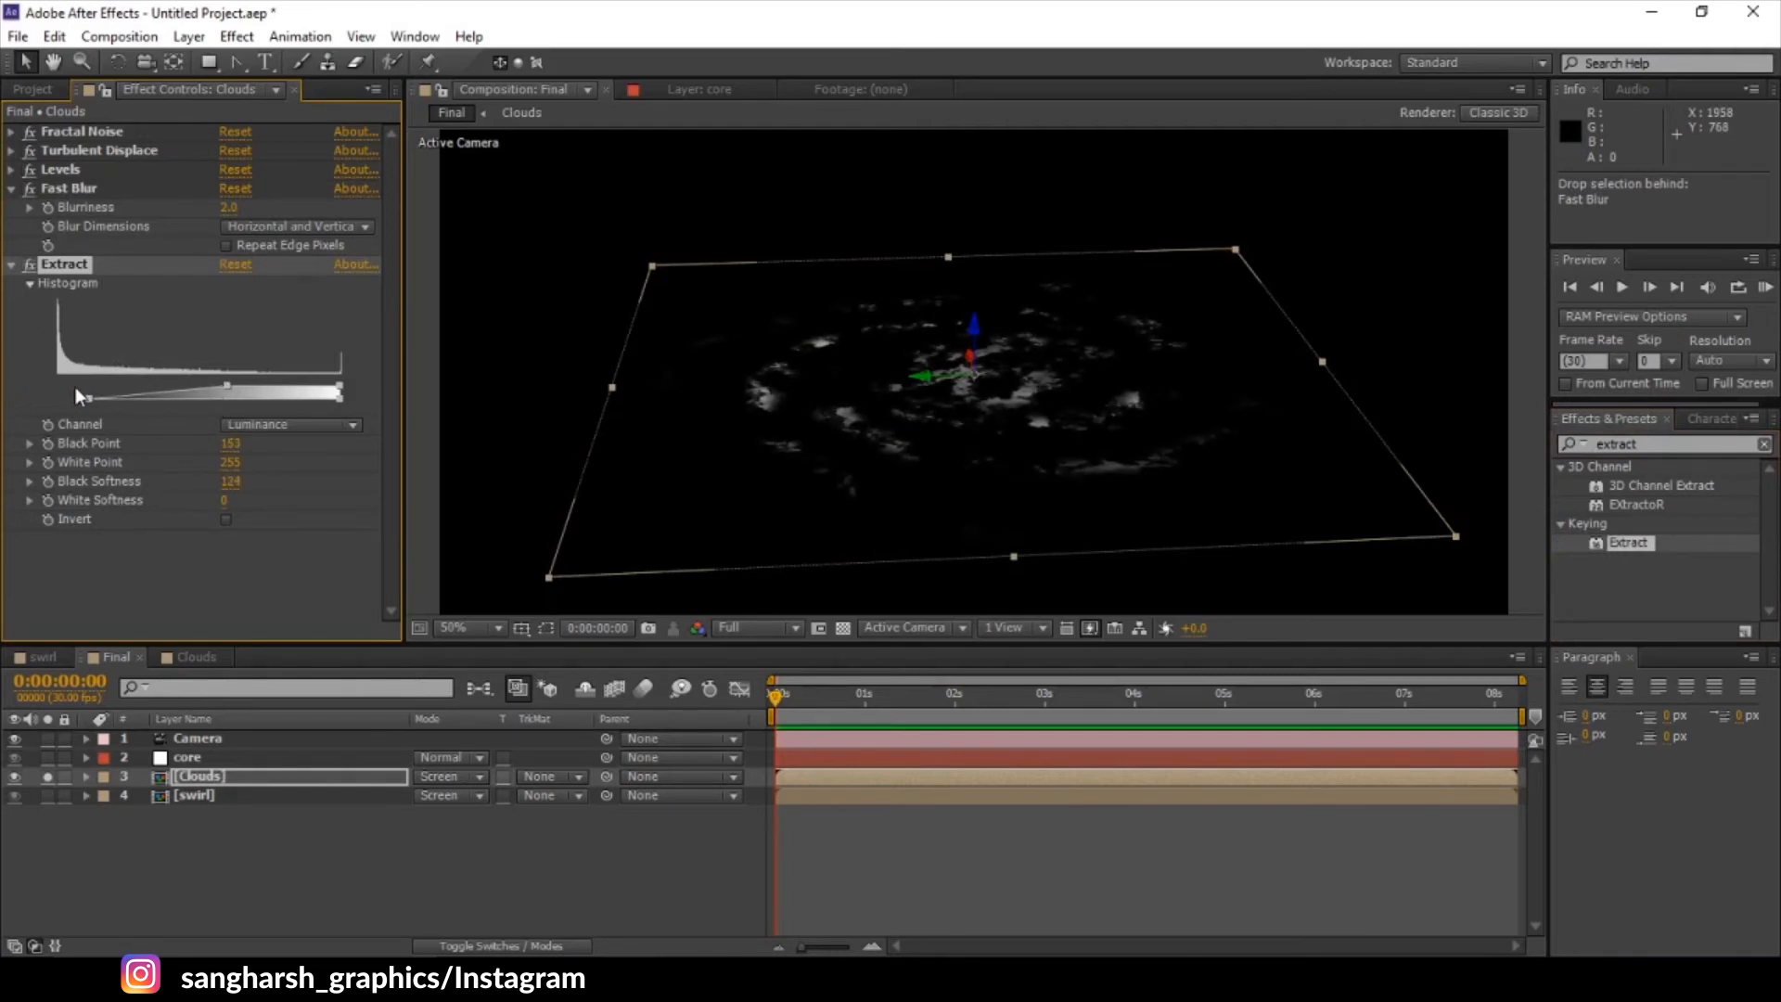
left_click(11, 264)
left_click(11, 192)
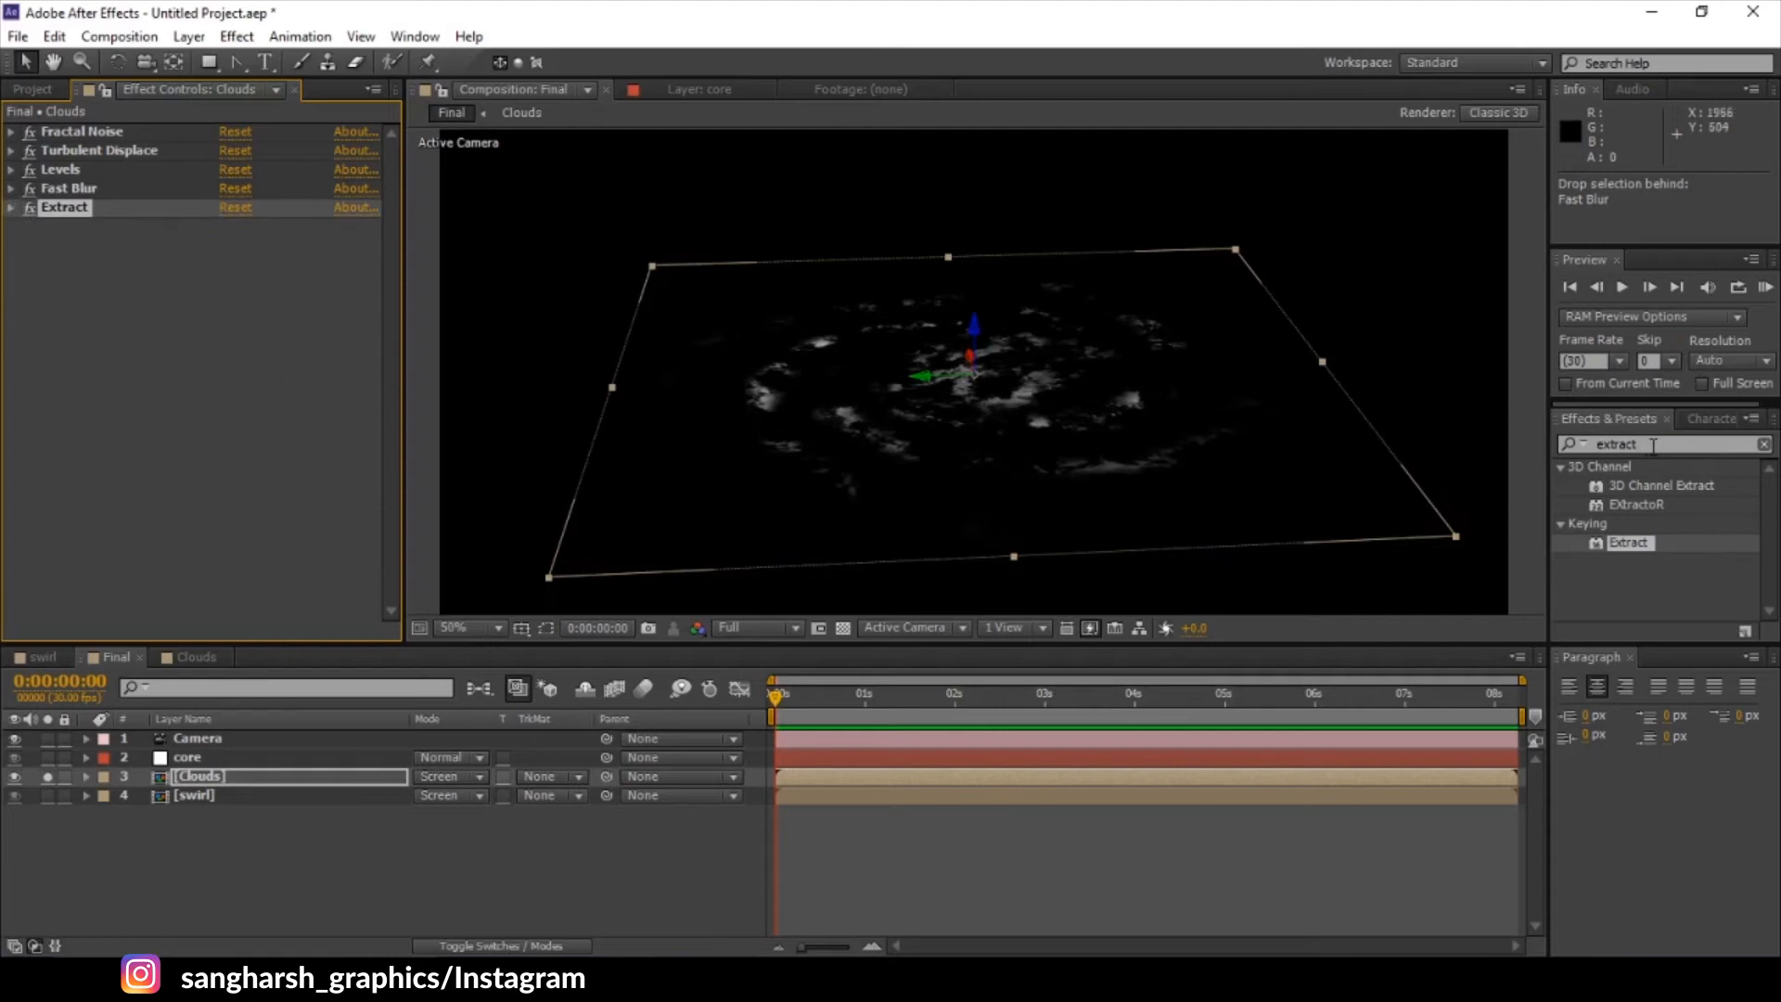
- Apply a second Fractal Noise effect to the Clouds layer below Extract and collapse its settings
left_click_drag(1653, 446, 1447, 449)
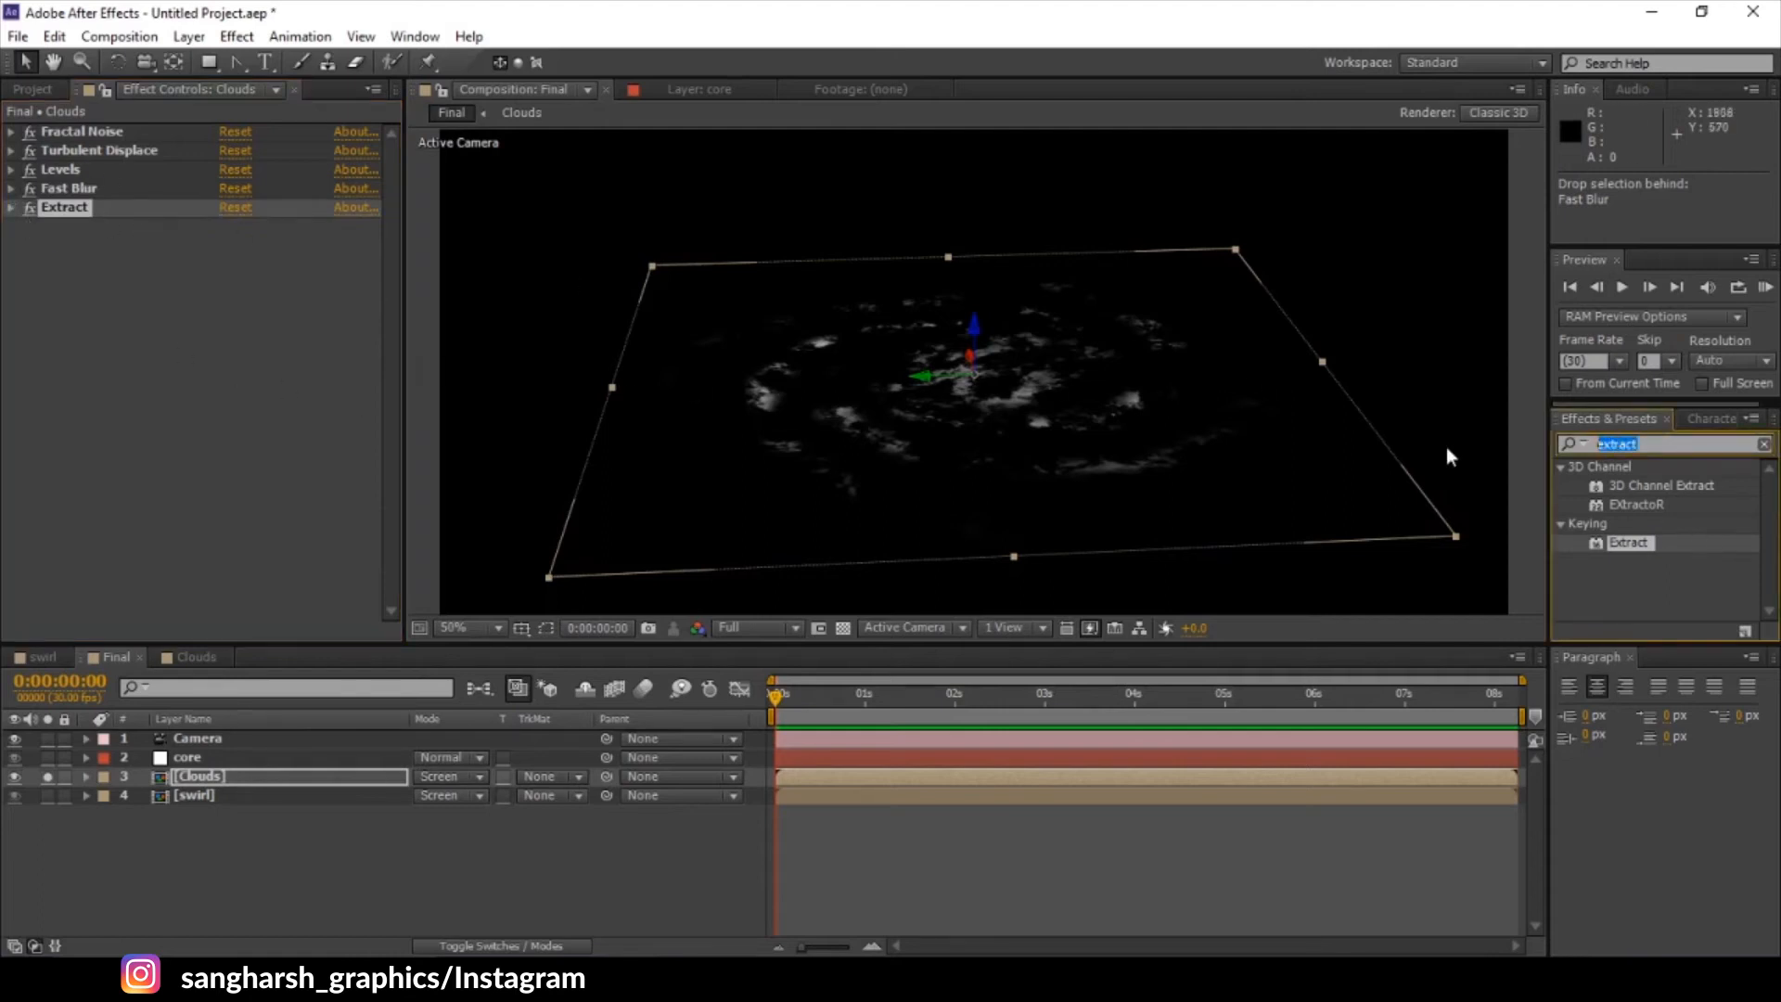
type("fra")
scroll(1653, 558, "down", 4)
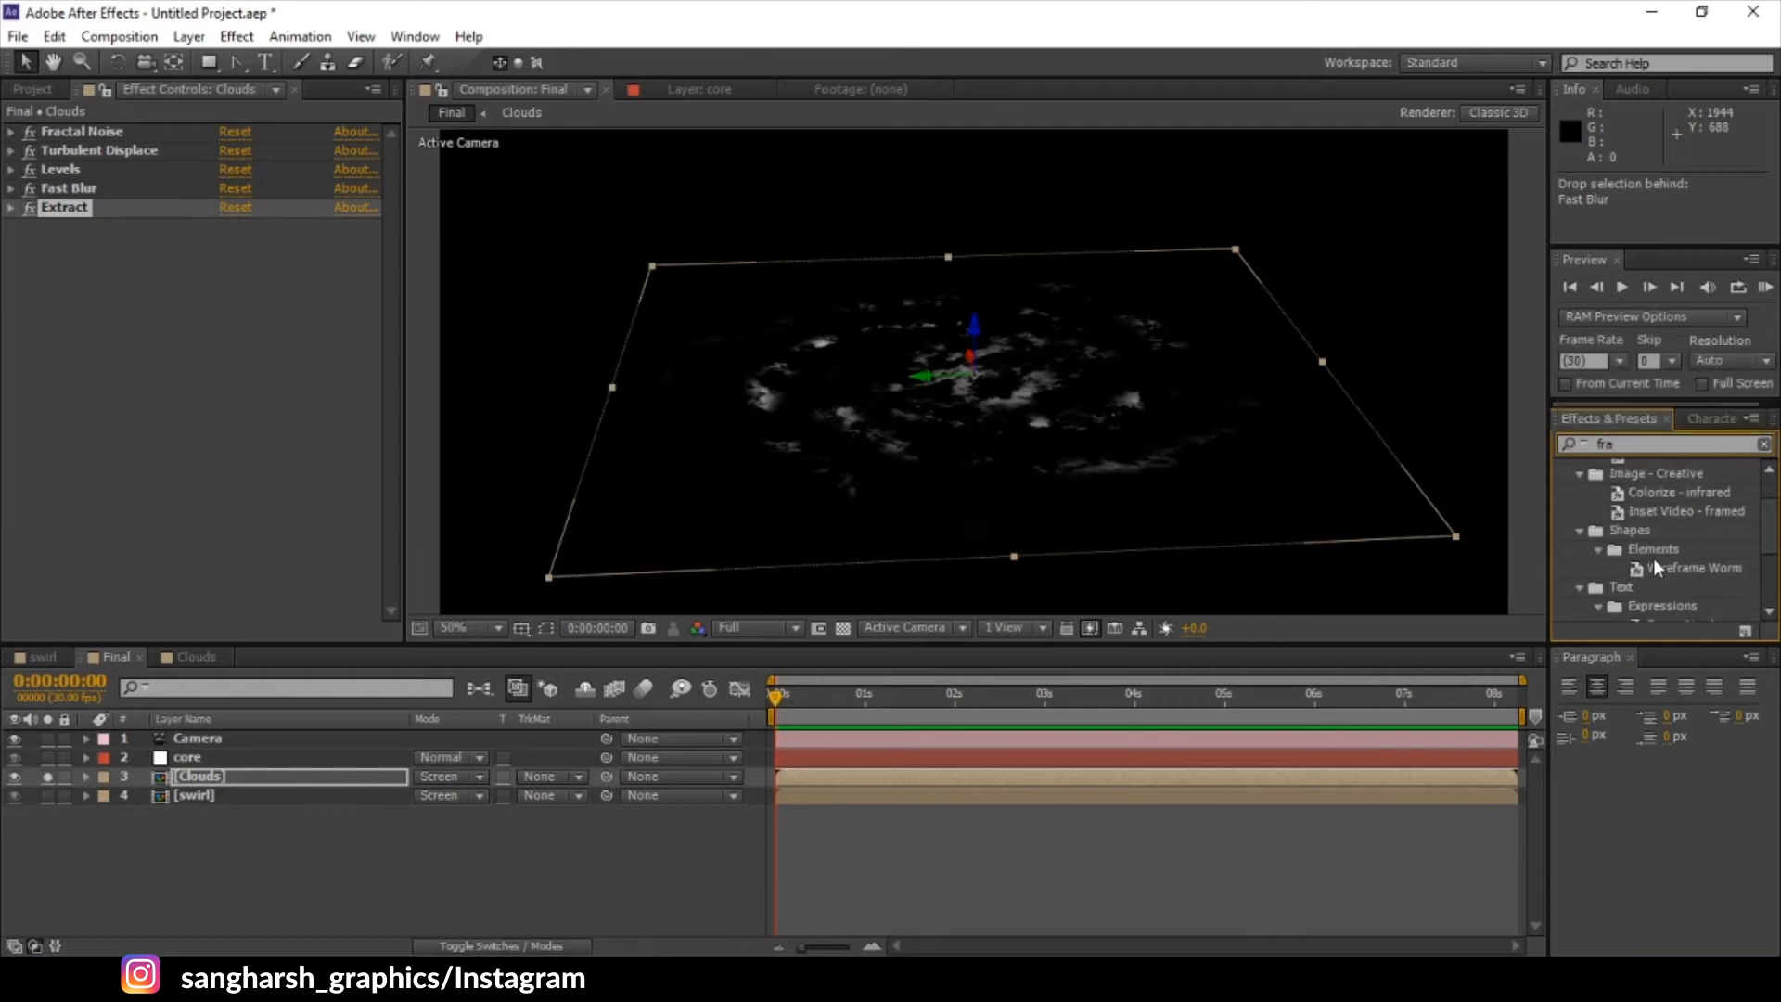
scroll(1635, 603, "down", 1)
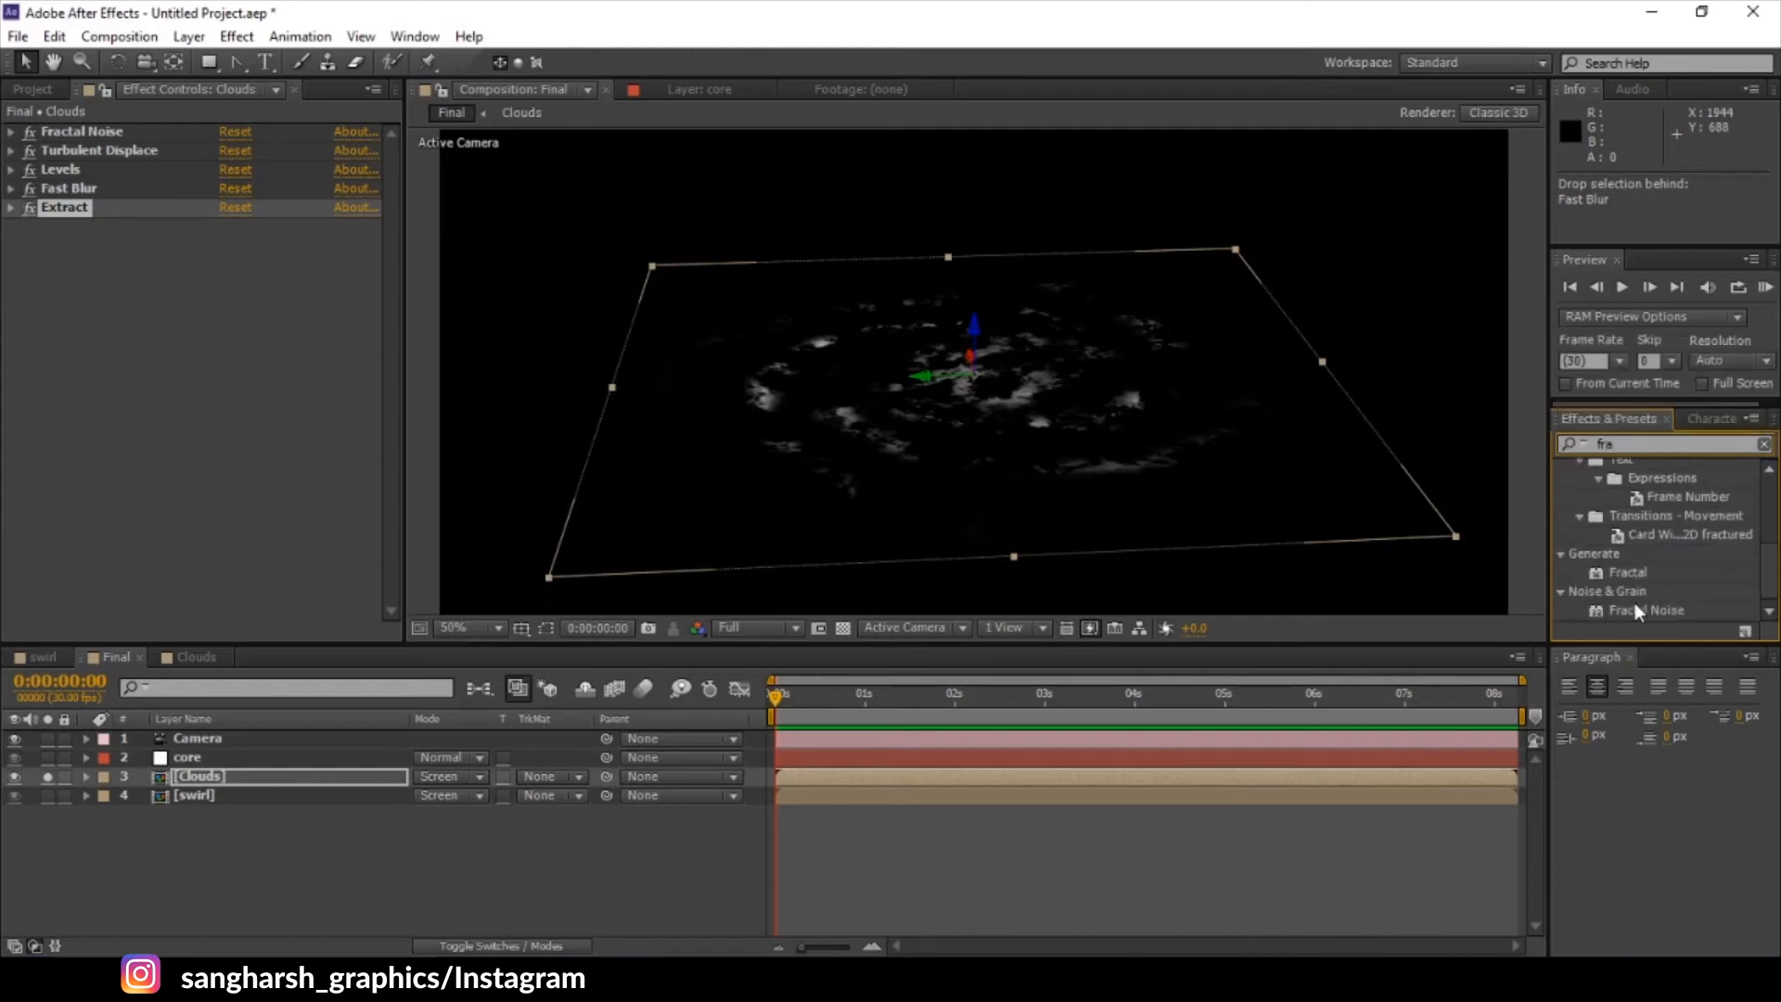
left_click(1634, 608)
left_click_drag(1637, 608, 185, 379)
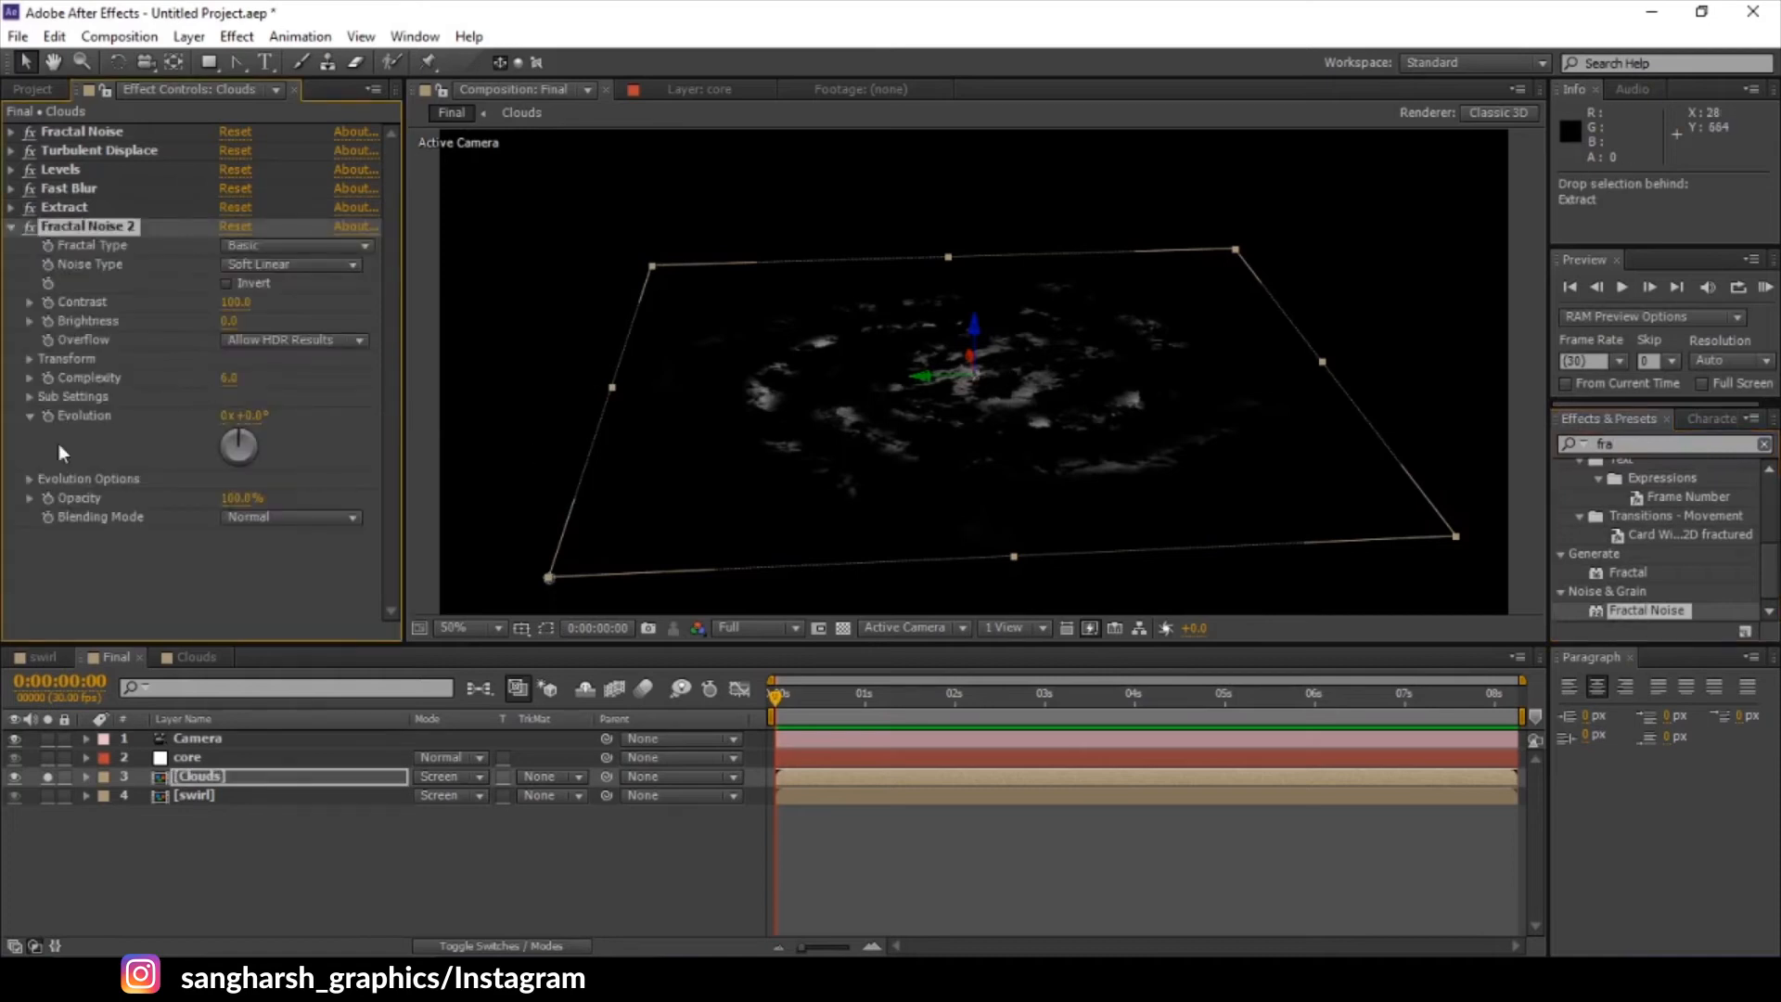
left_click(12, 227)
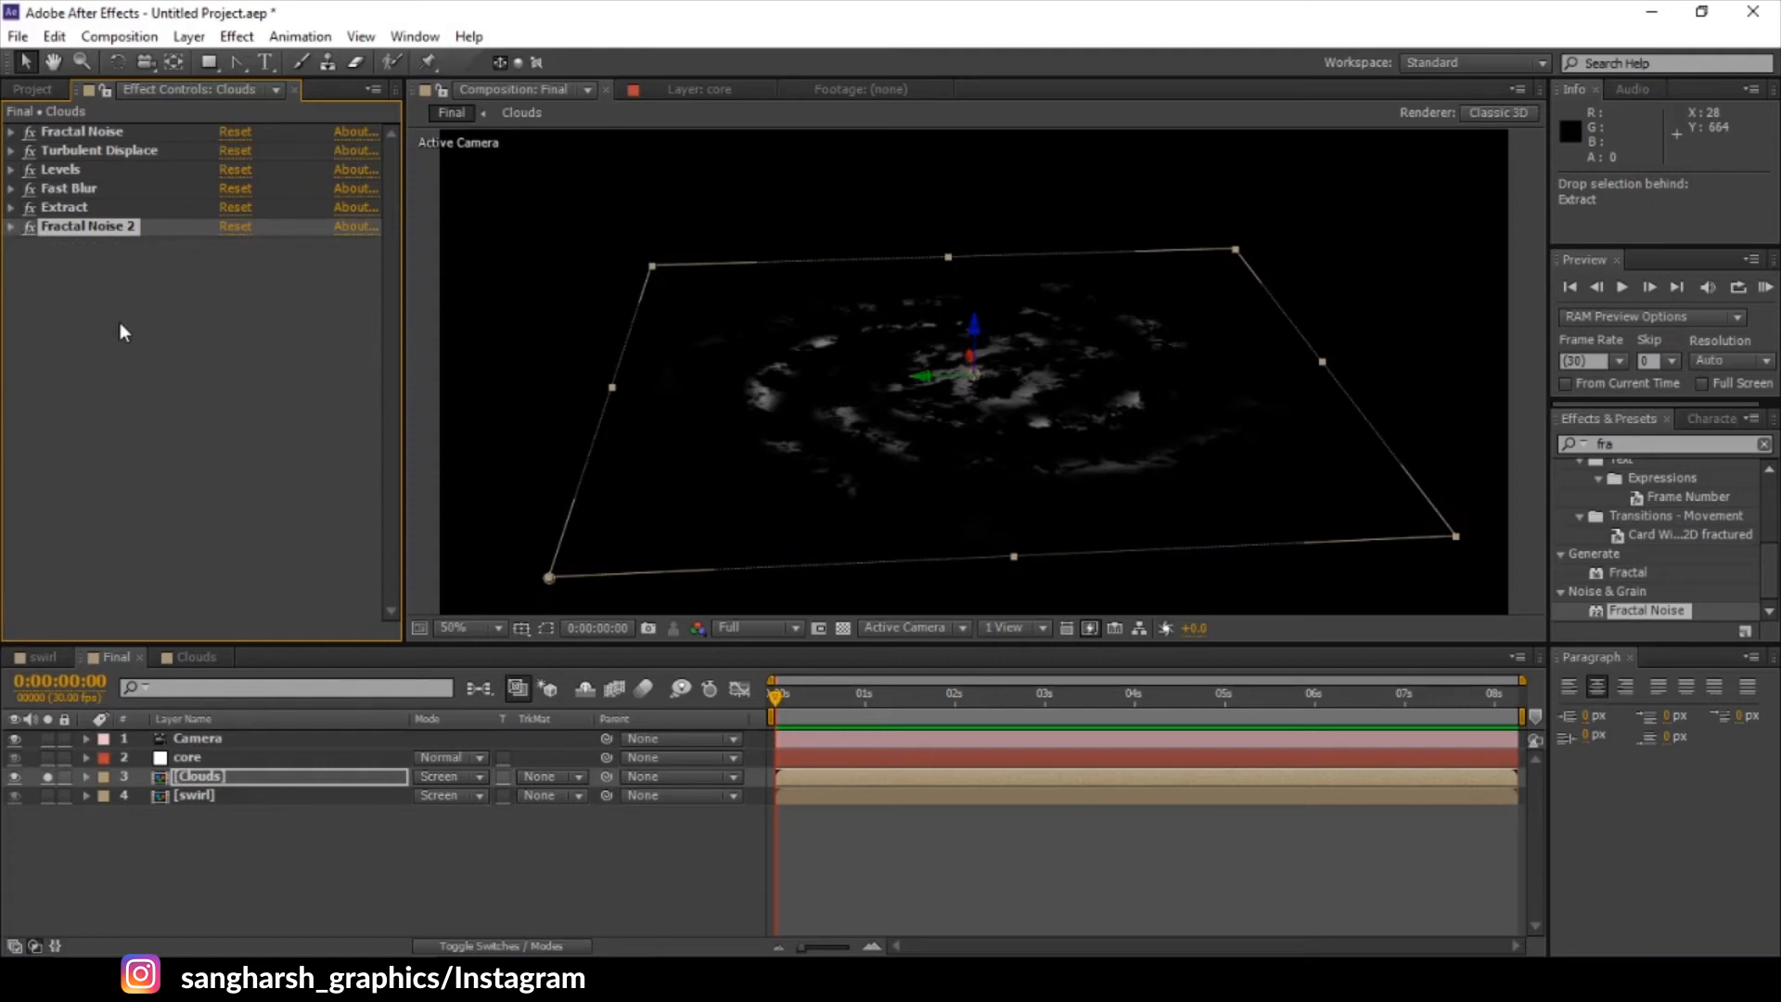
- Begin looking for another effect to add to the Clouds layer below the second Fractal Noise
right_click(87, 263)
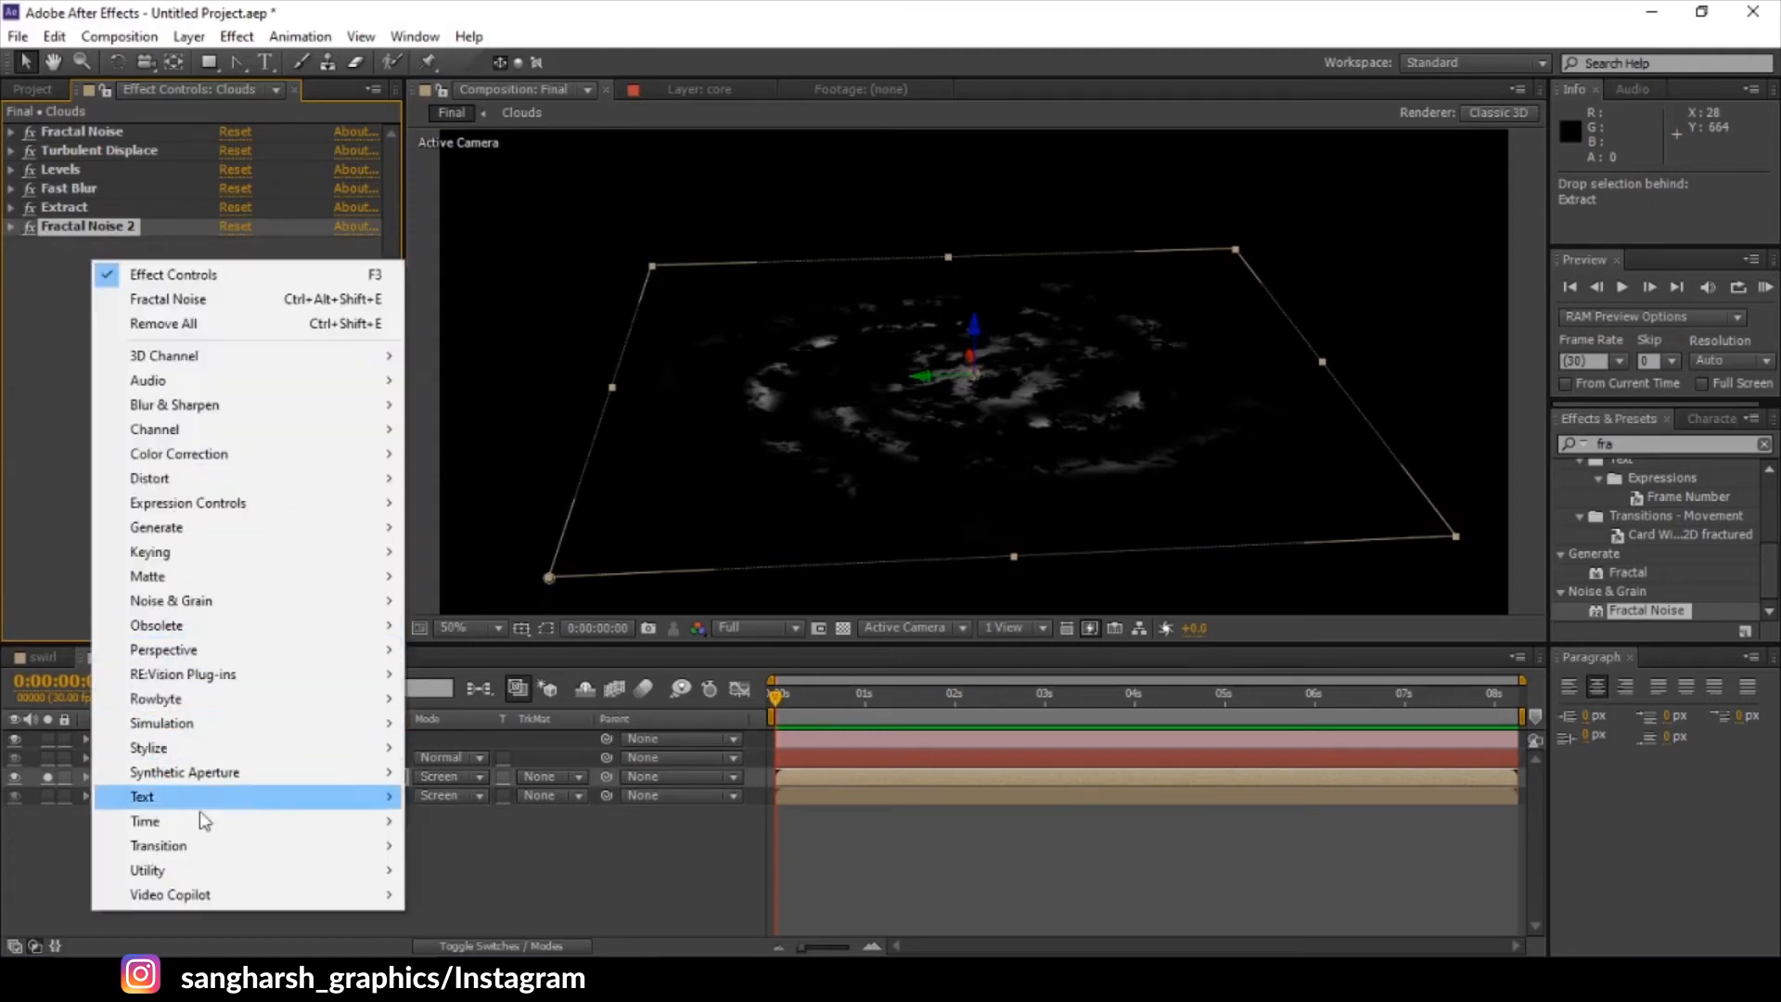
left_click(1686, 453)
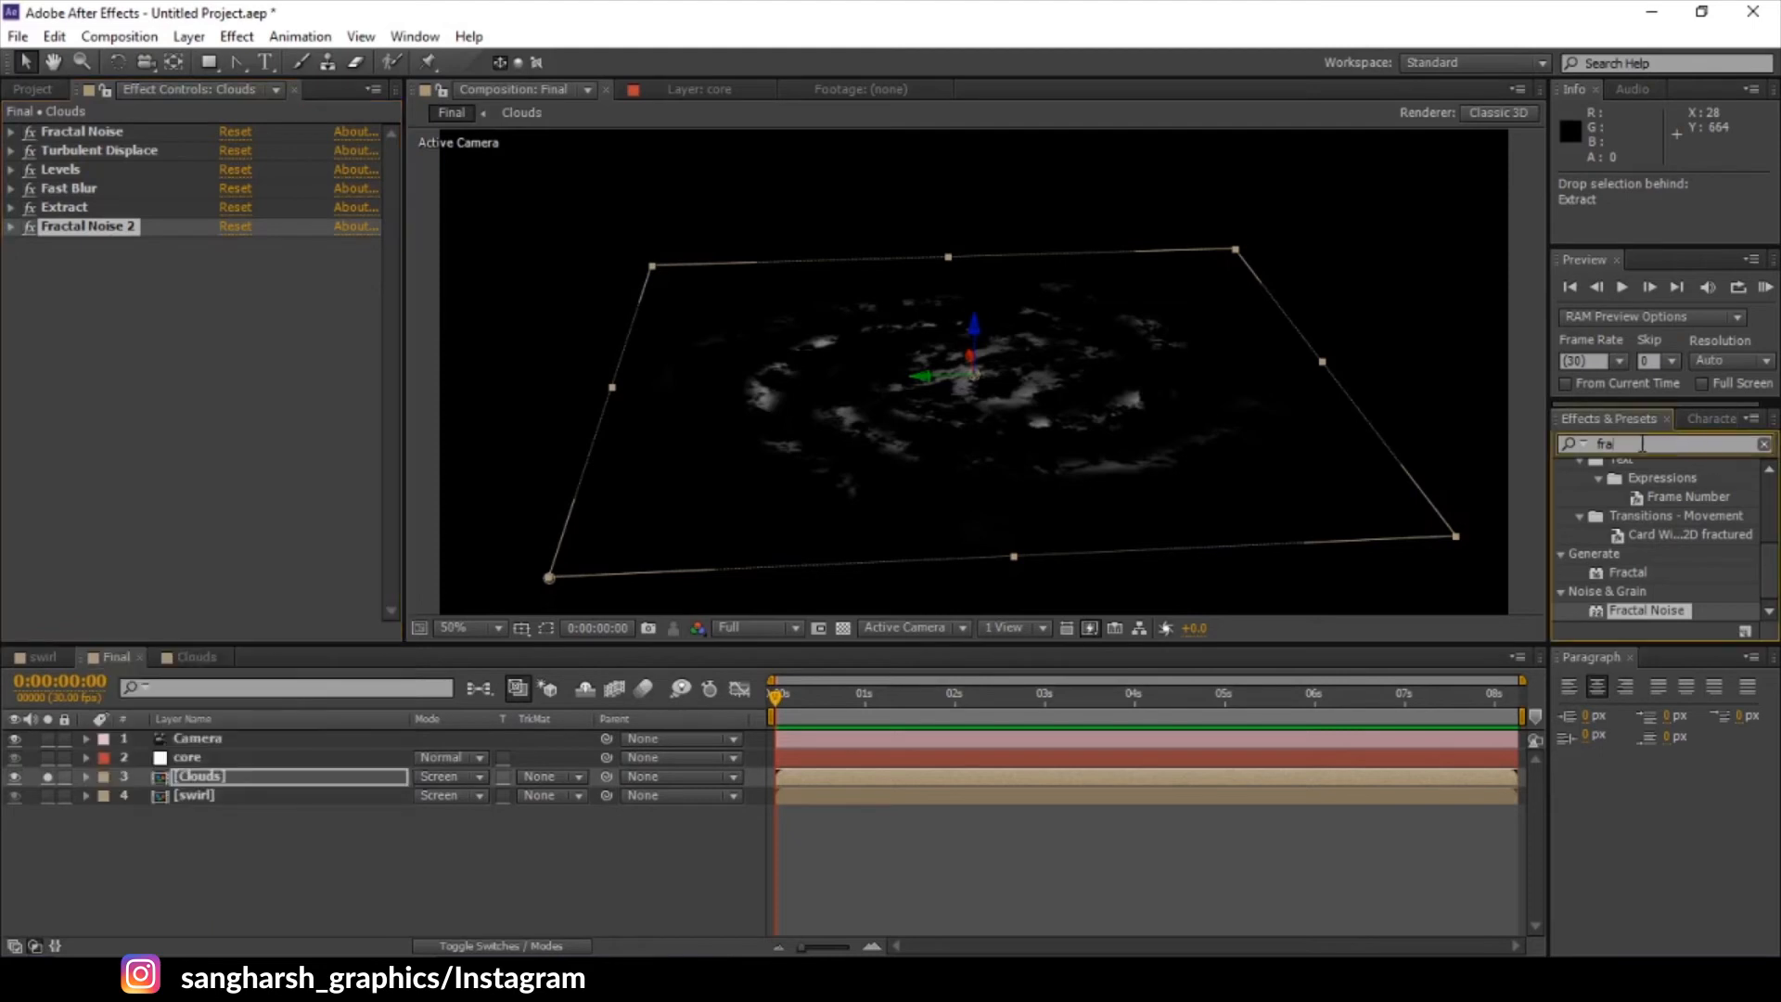
- Apply the CC Toner effect to the Clouds layer and set its Tones to Pentone
right_click(197, 353)
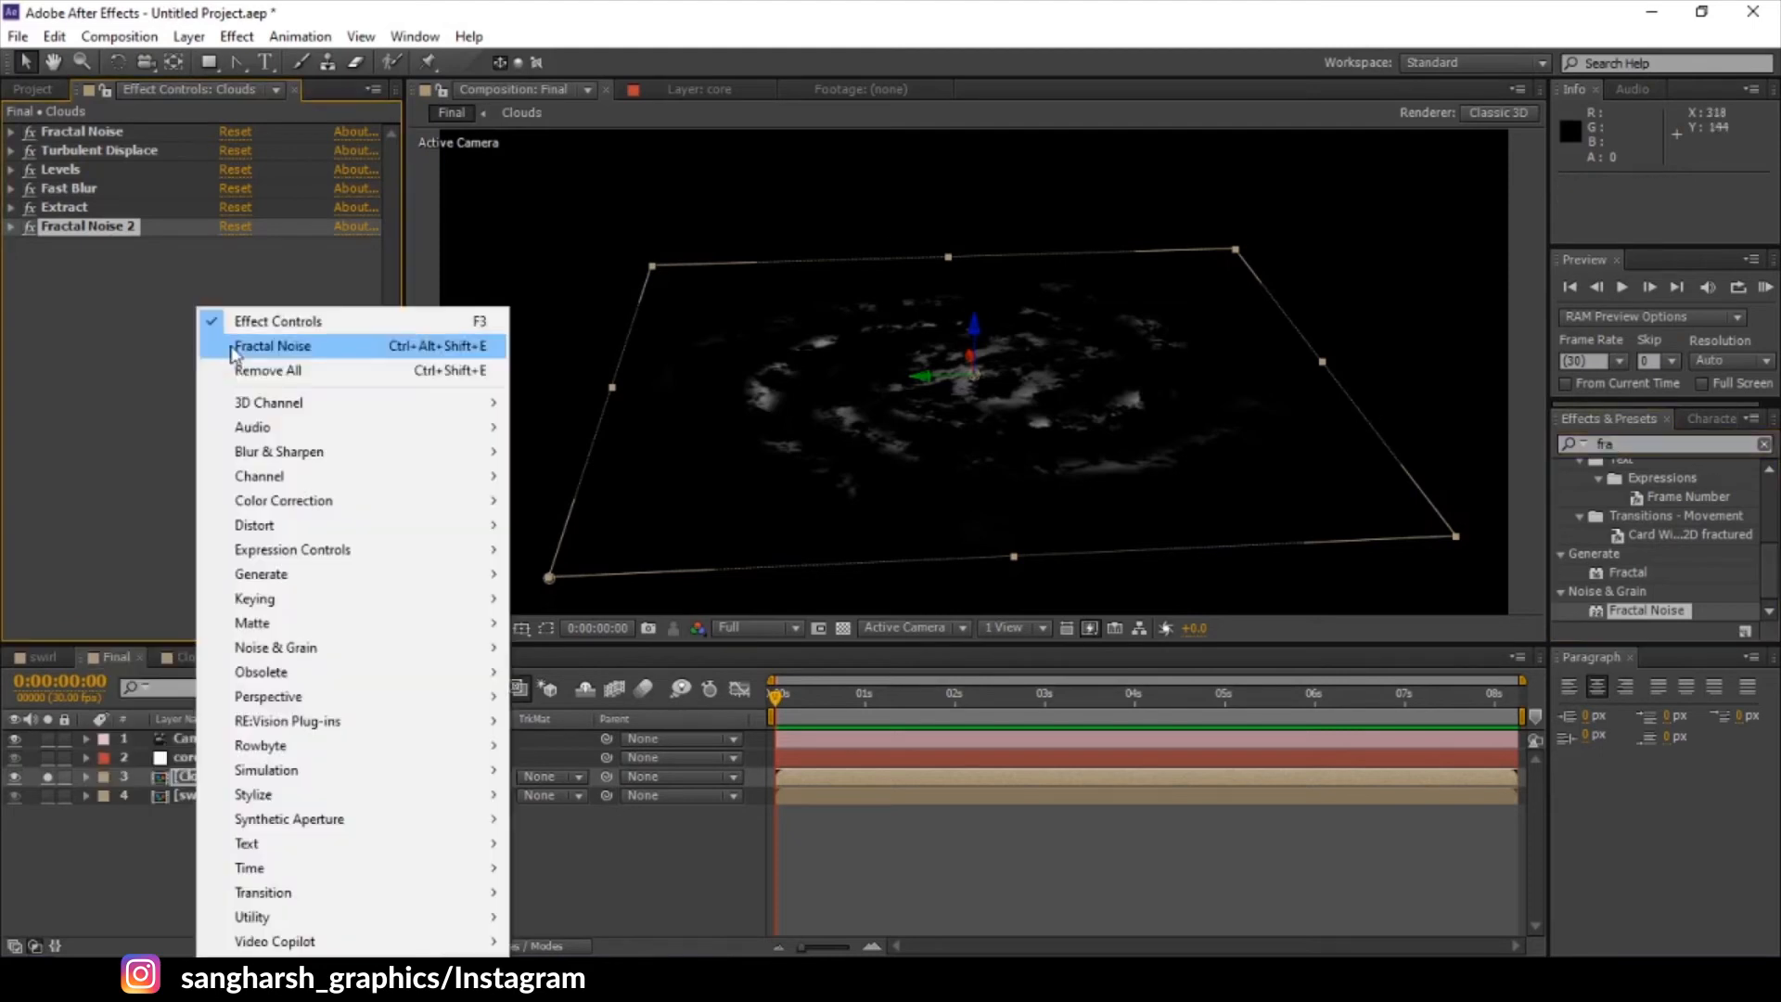
mouse_move(371, 515)
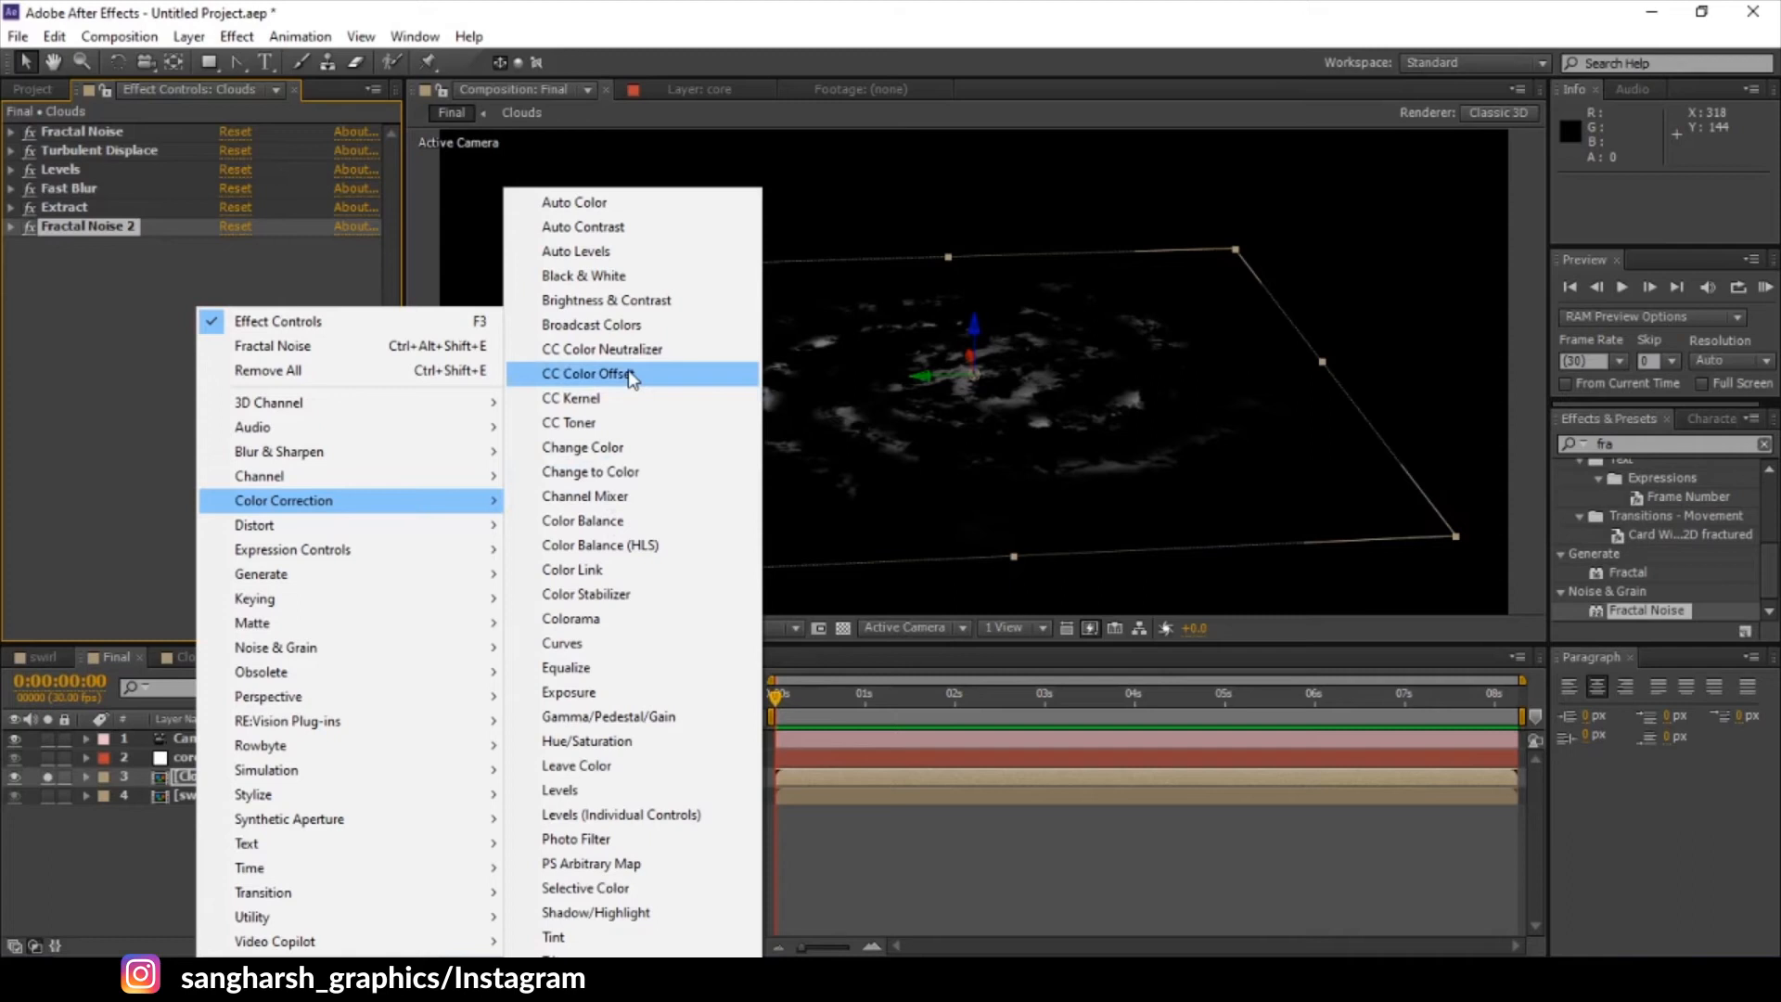
left_click_drag(1707, 452, 1429, 453)
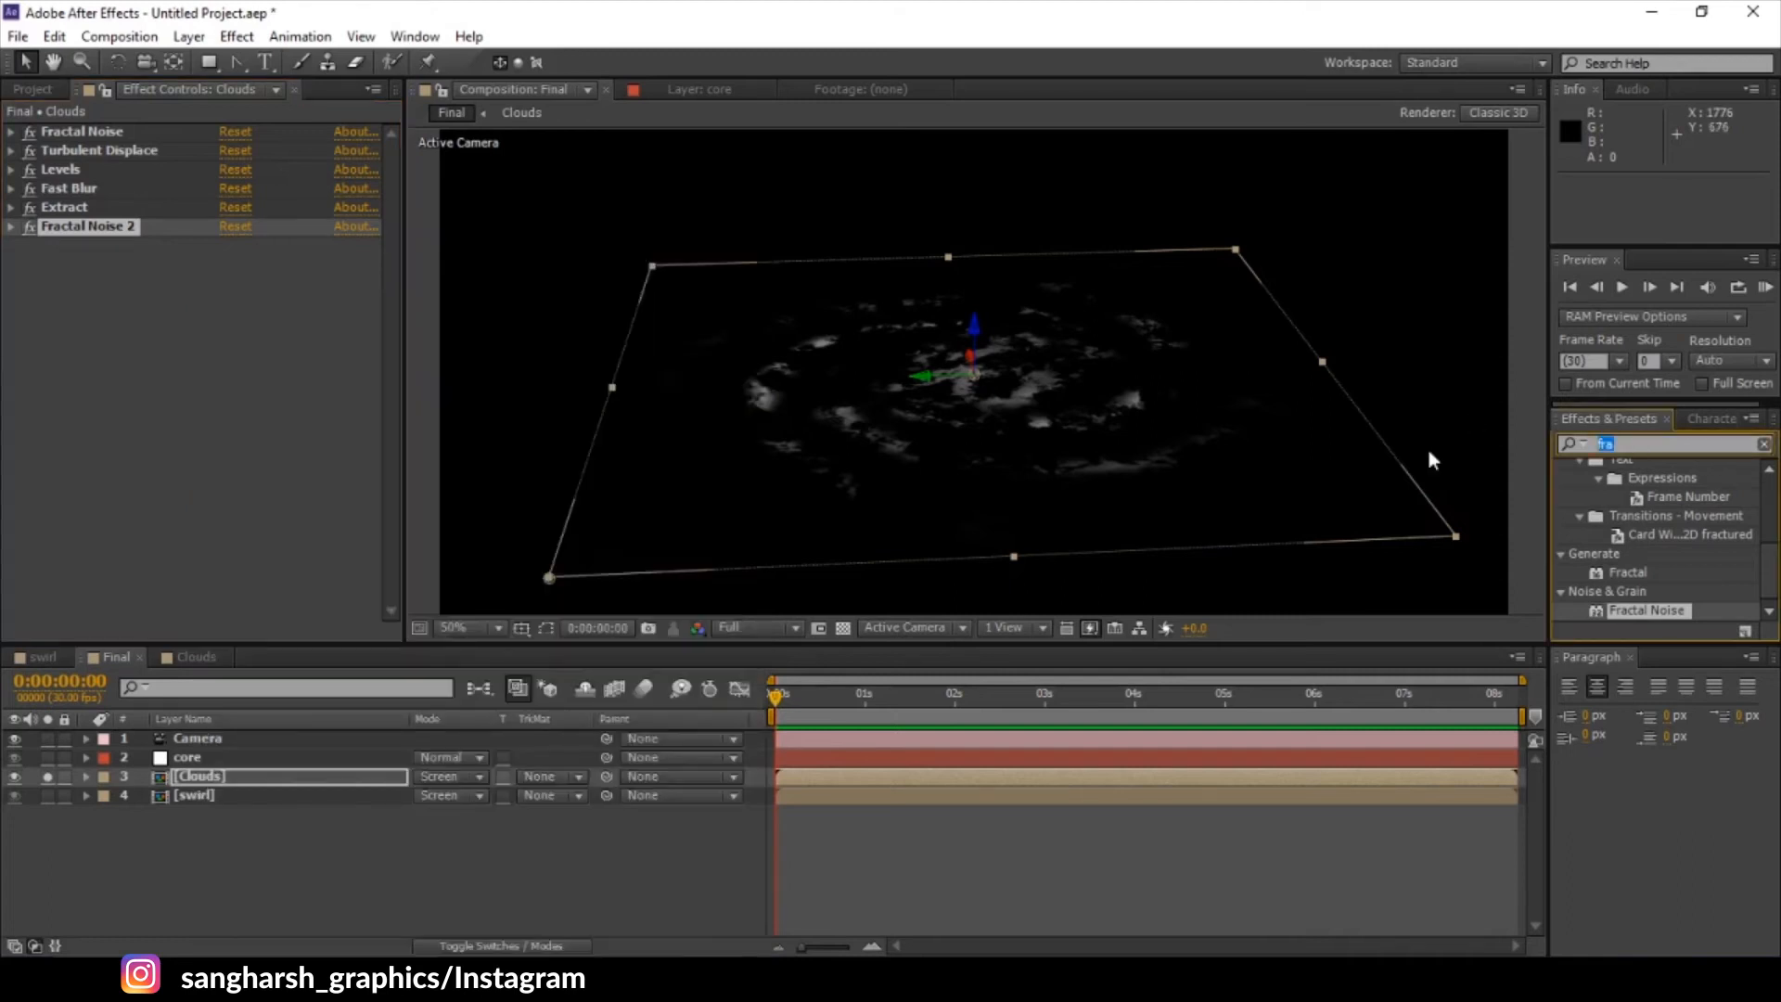
type("tone")
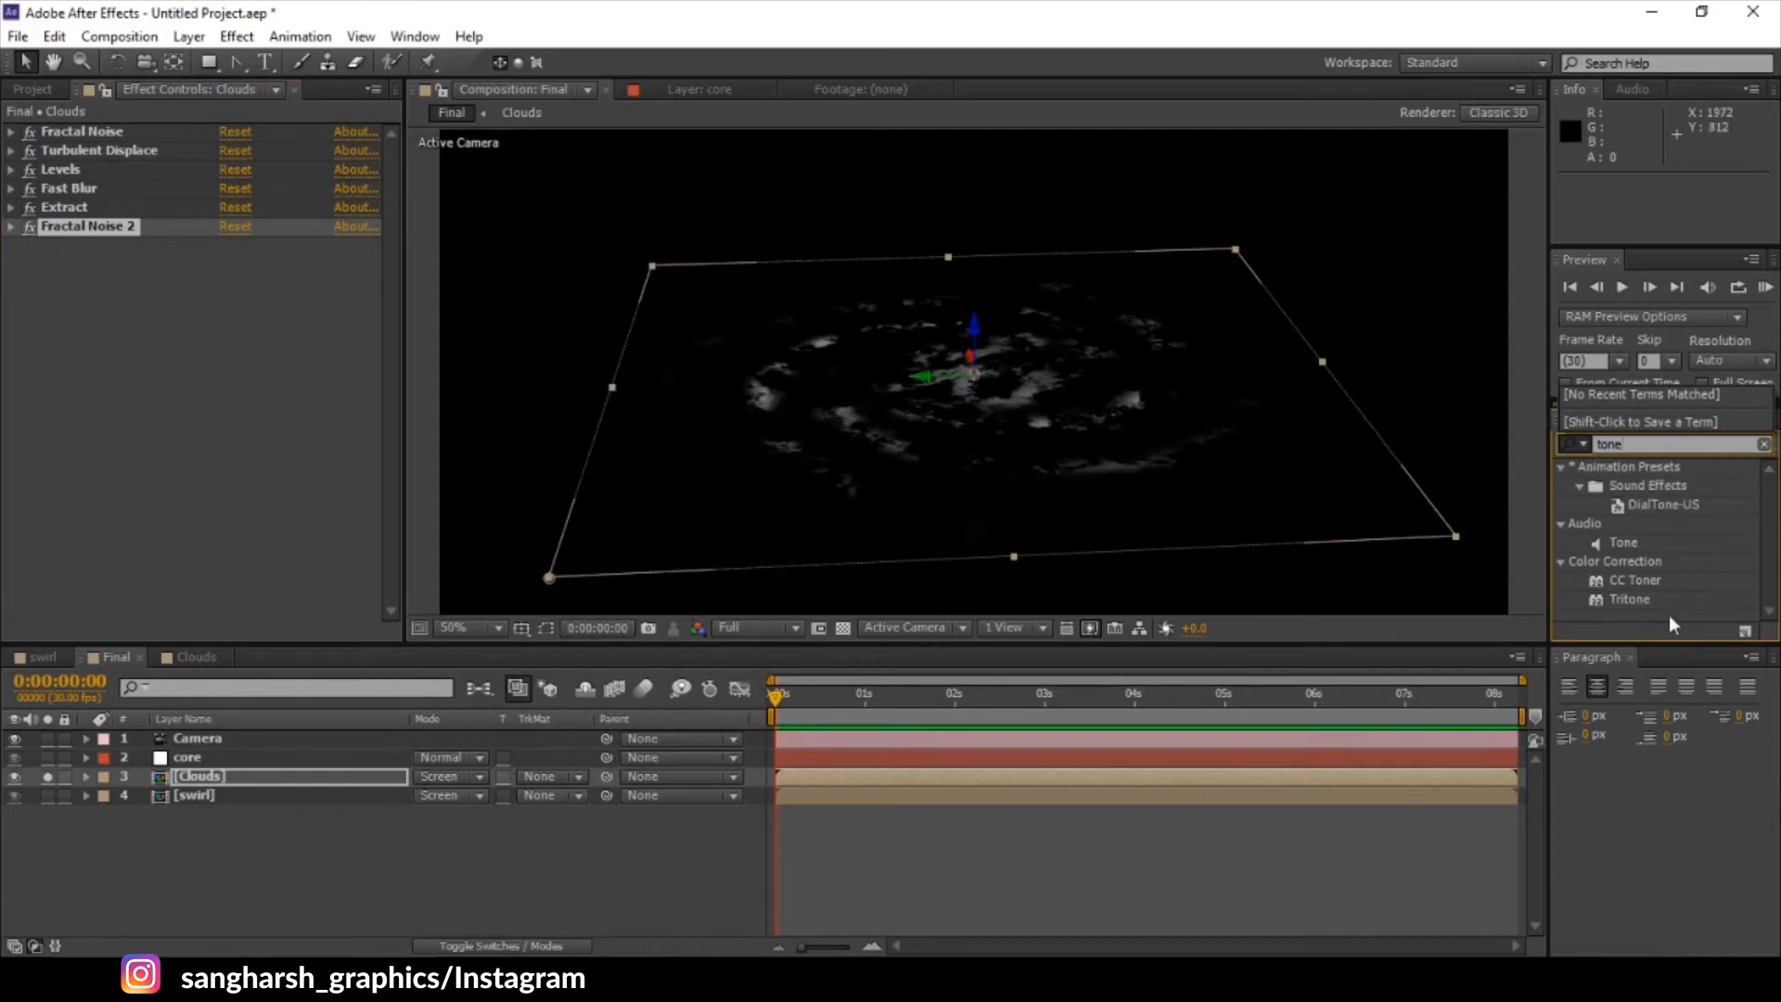
left_click_drag(1632, 579, 104, 345)
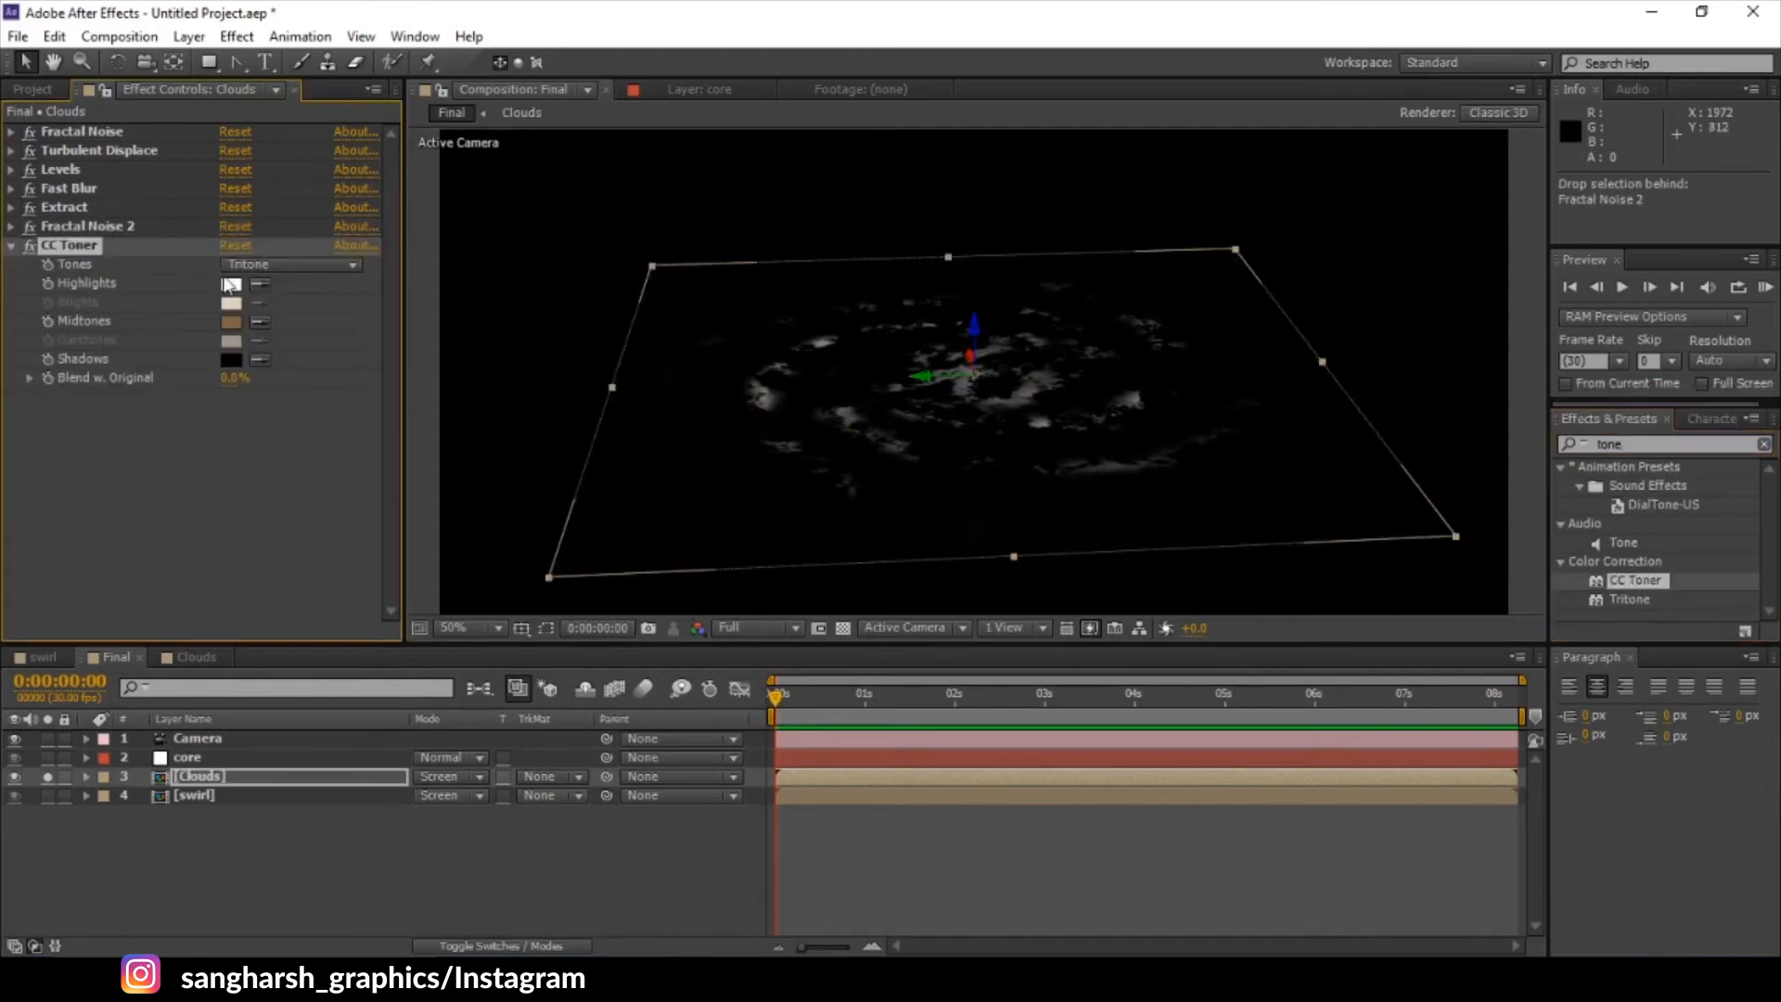
left_click(291, 264)
left_click(280, 338)
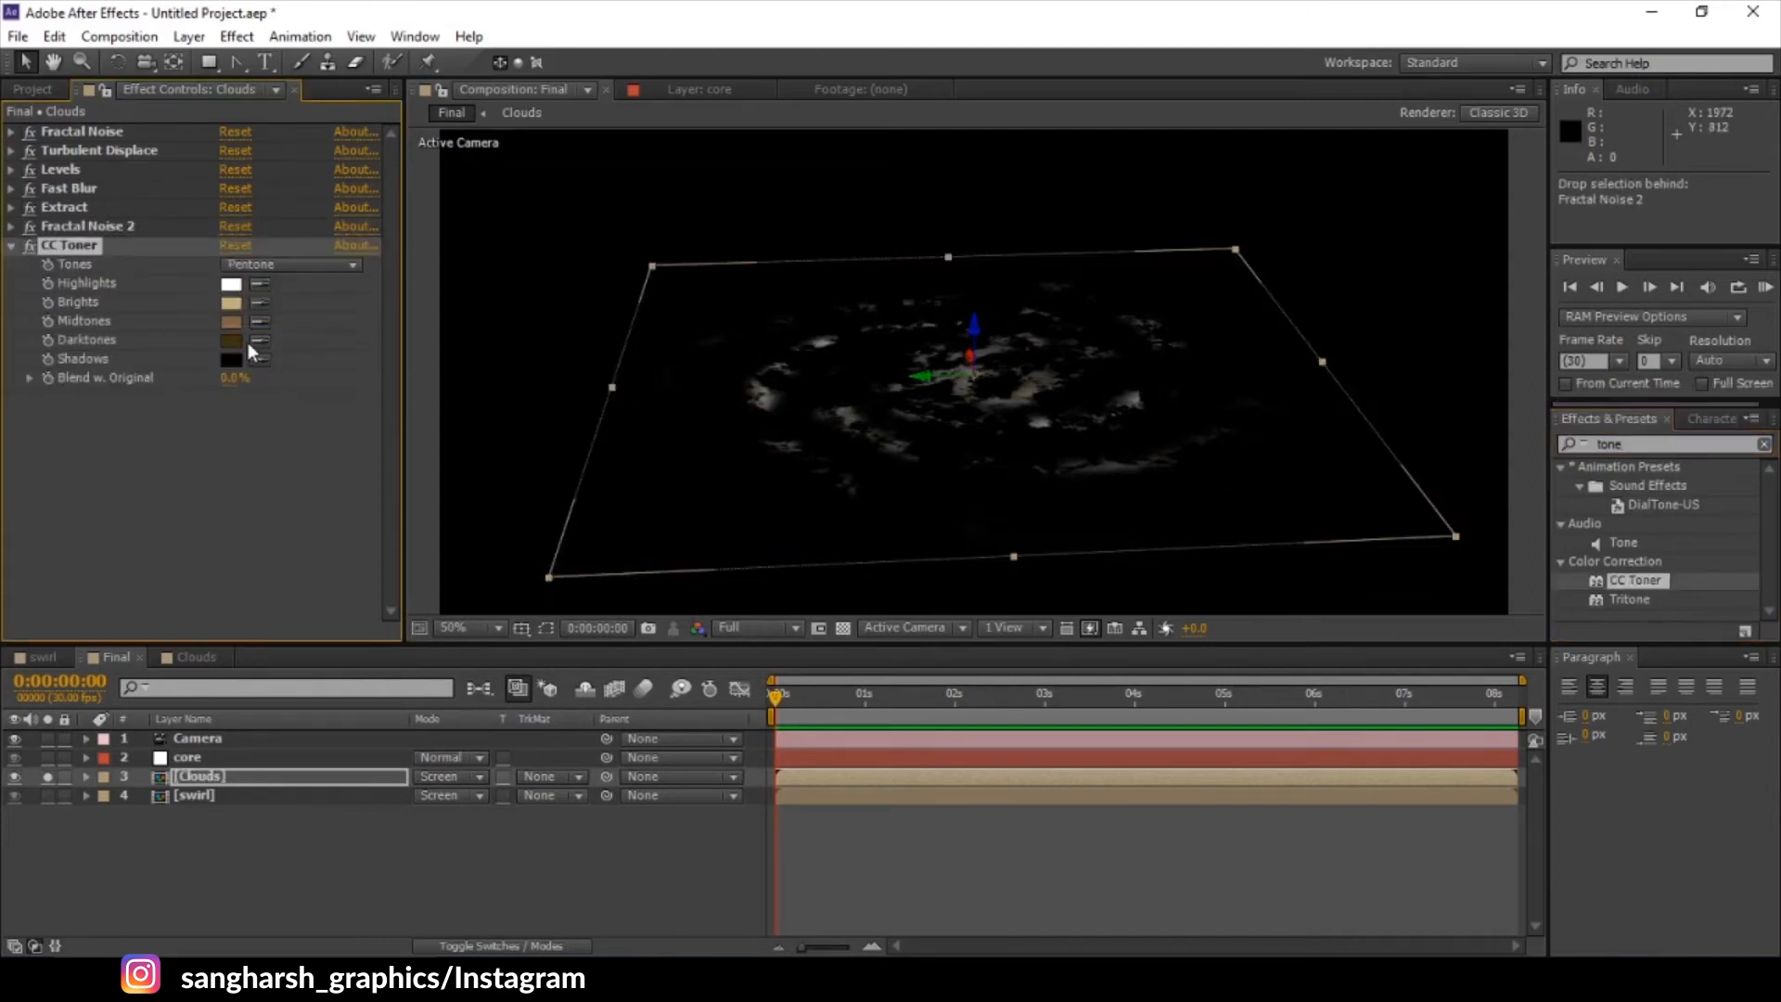
- Change CC Toner's Darktones colour to a dark blue-violet and set Blend w. Original to 7%
left_click(233, 340)
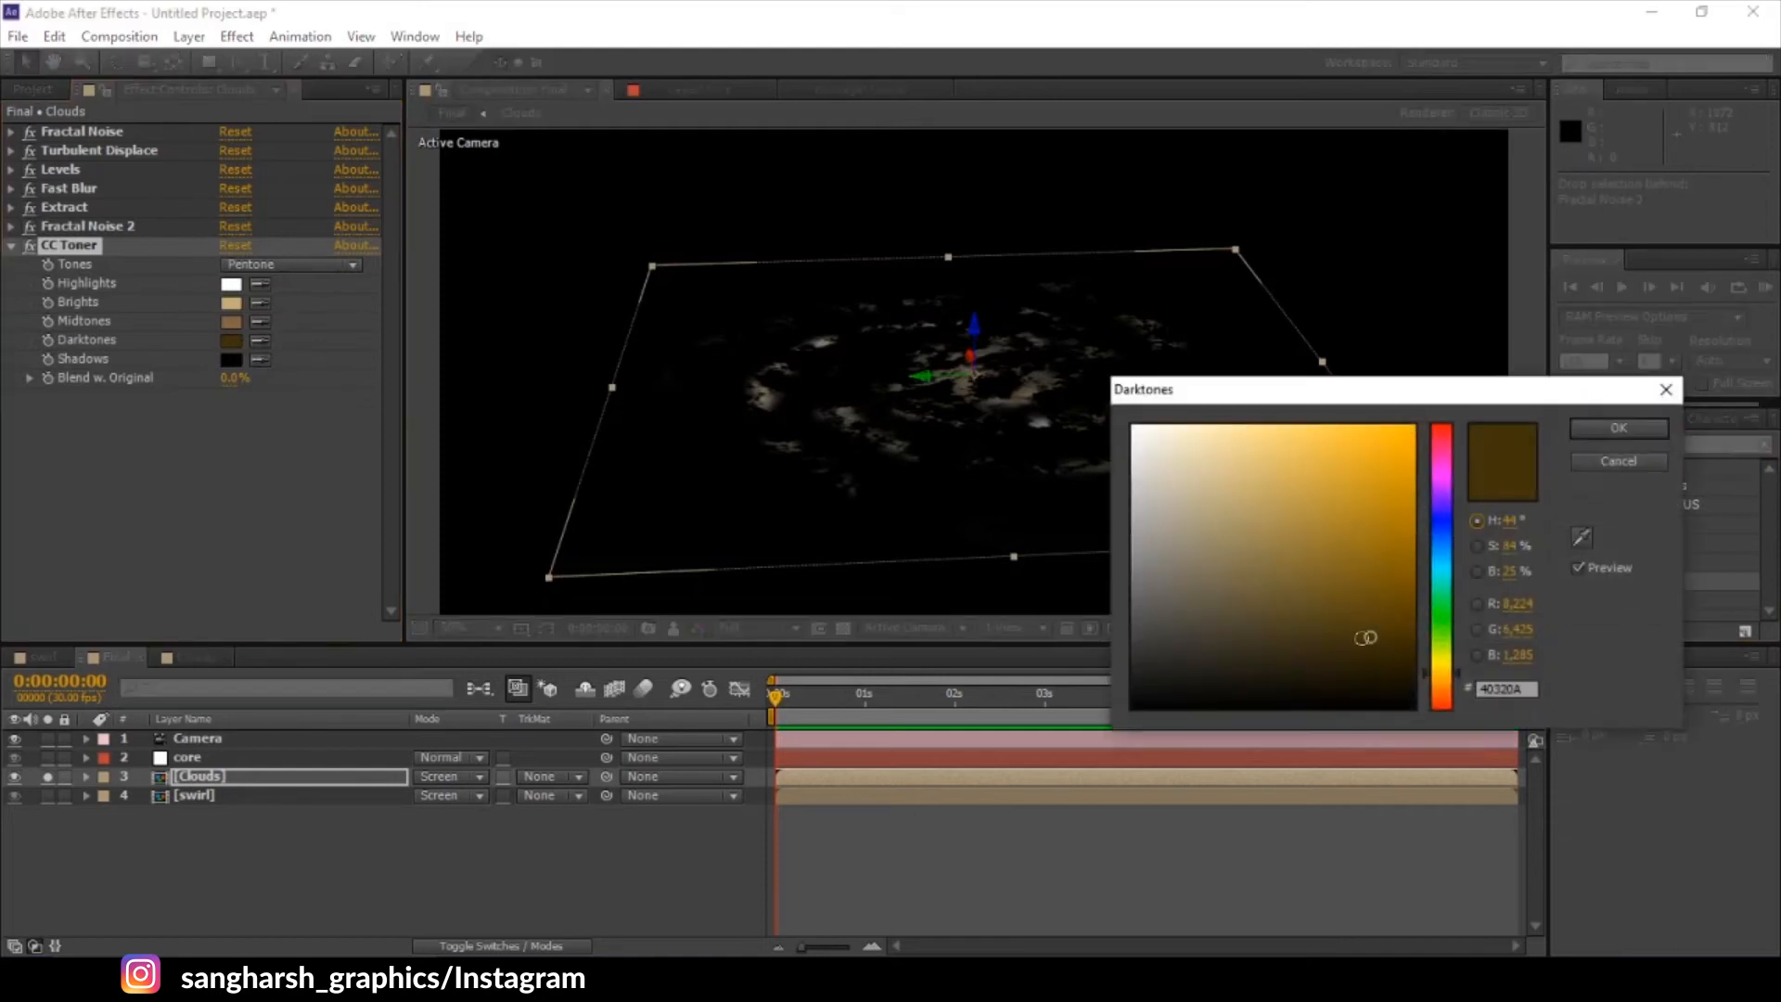
left_click(1434, 525)
left_click_drag(1440, 512, 1438, 501)
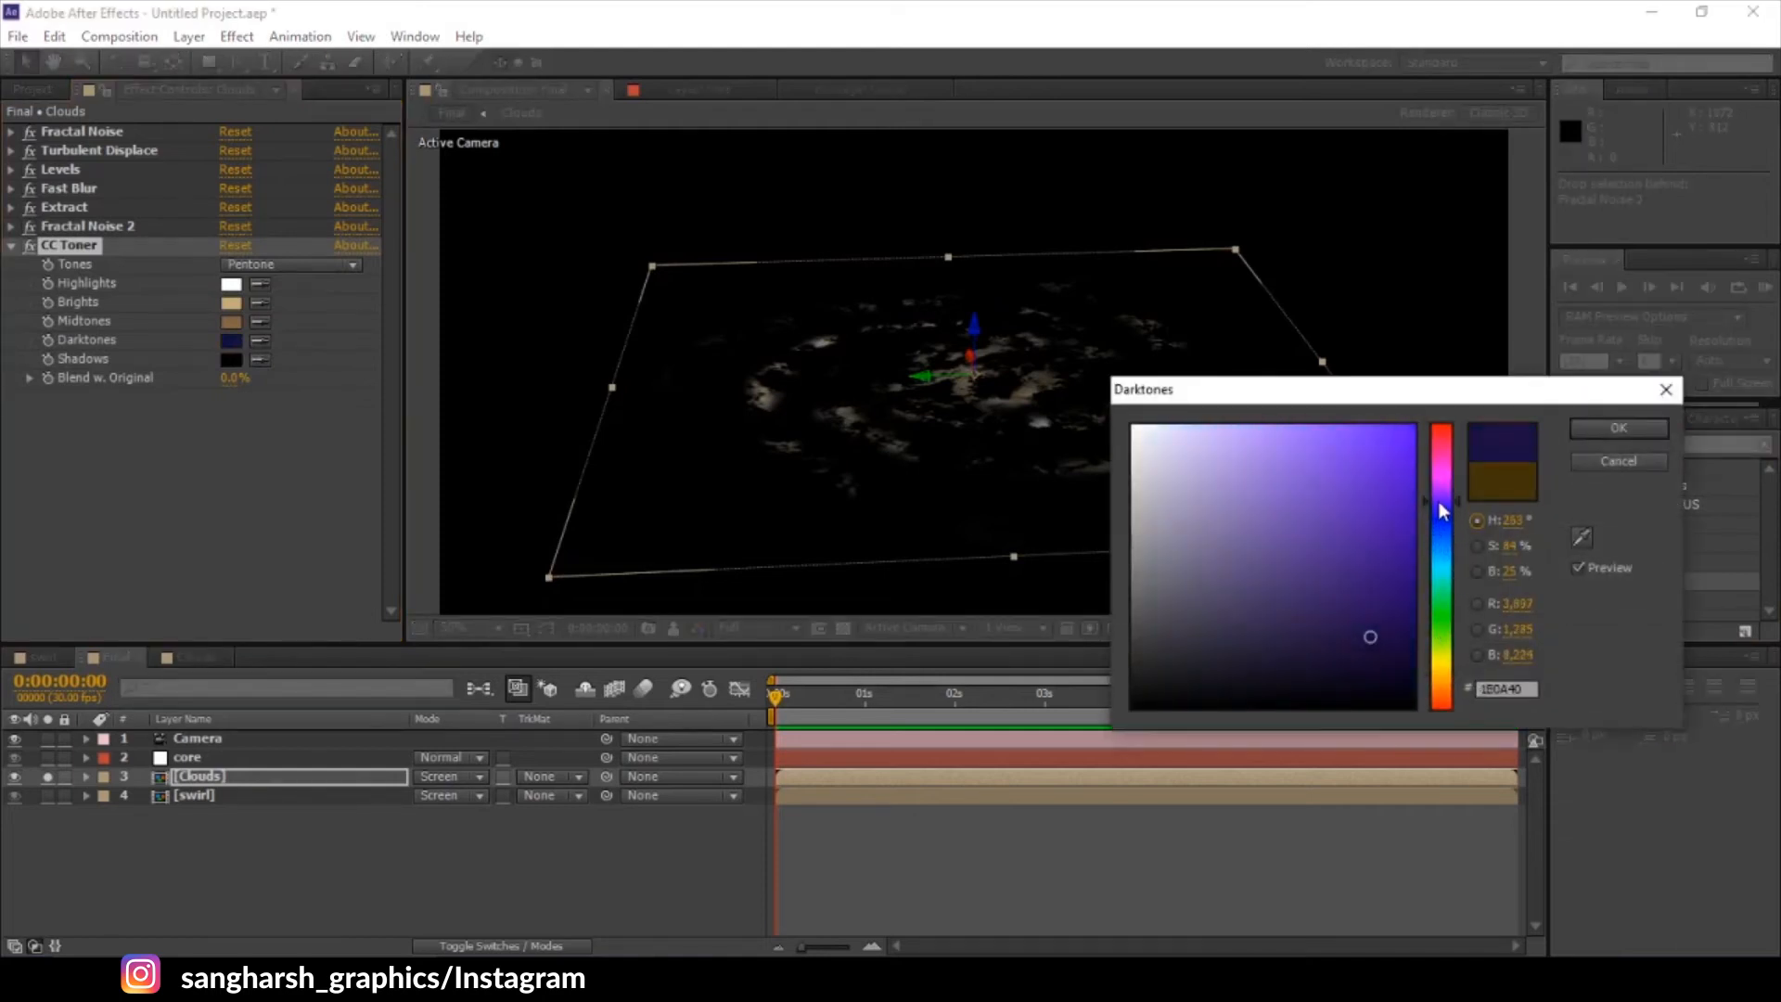
left_click_drag(1363, 631, 1411, 616)
left_click(1577, 432)
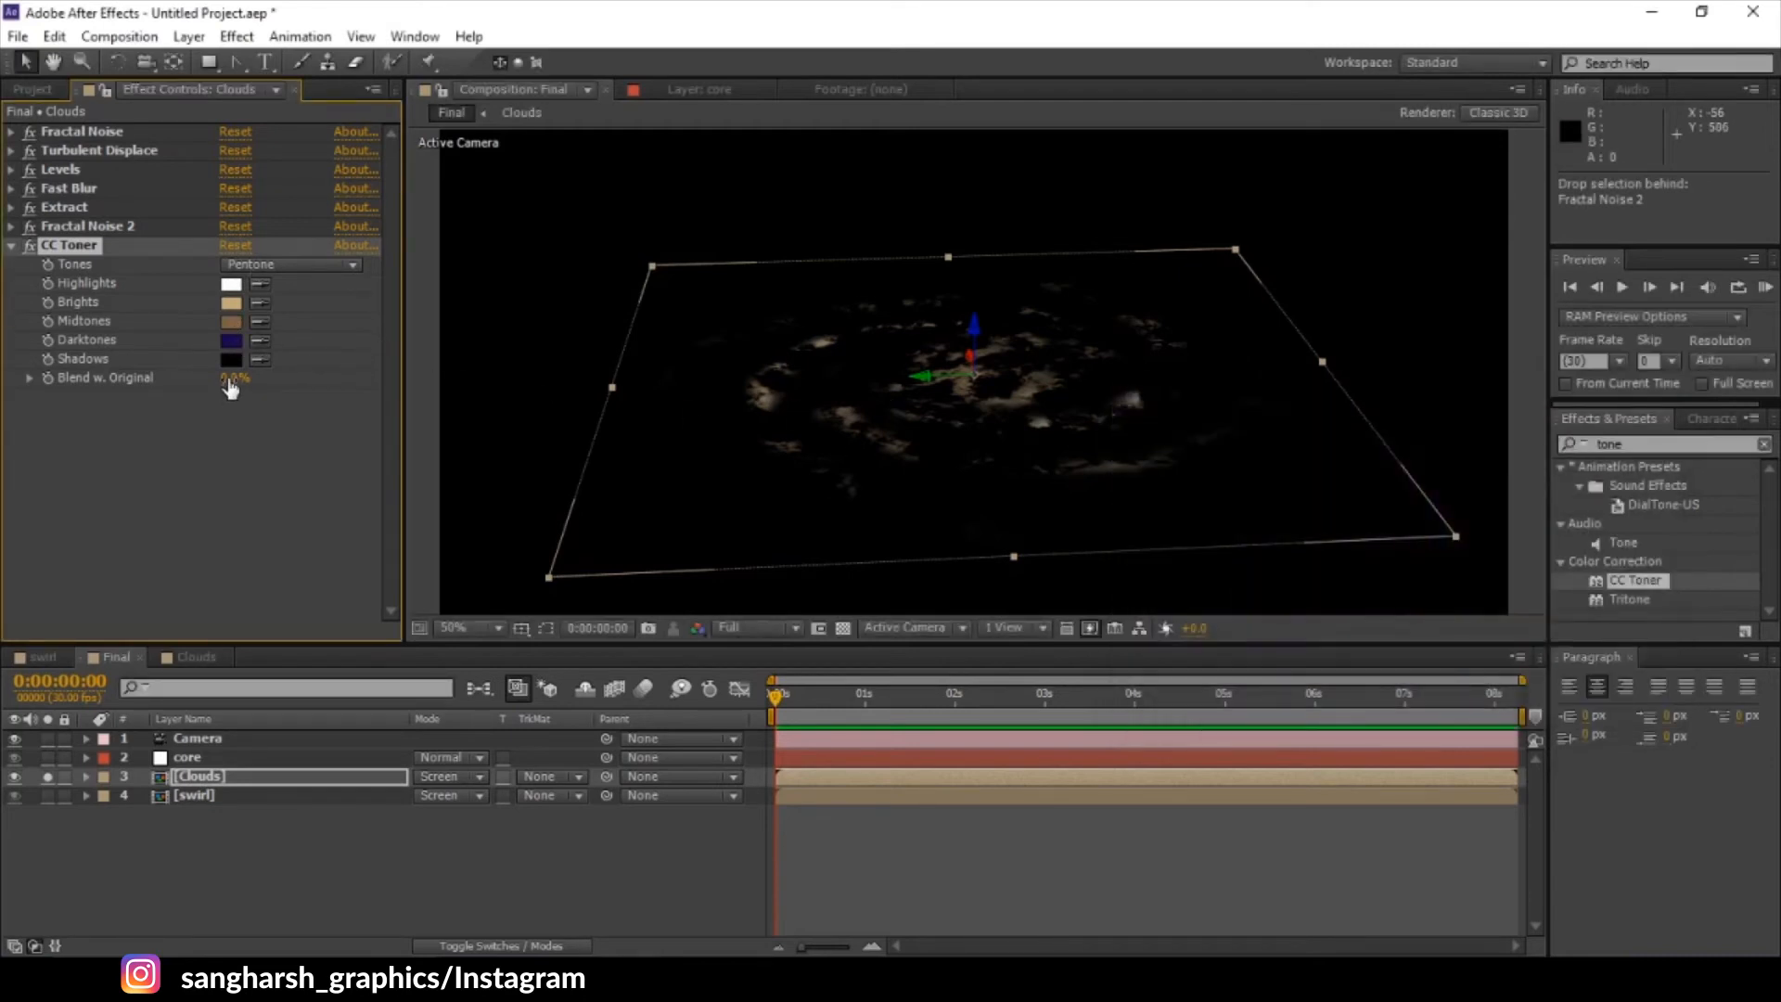
left_click_drag(229, 378, 258, 377)
- Fine-tune the brightness of the Darktones colour, keeping it a fully saturated dark violet
left_click(231, 341)
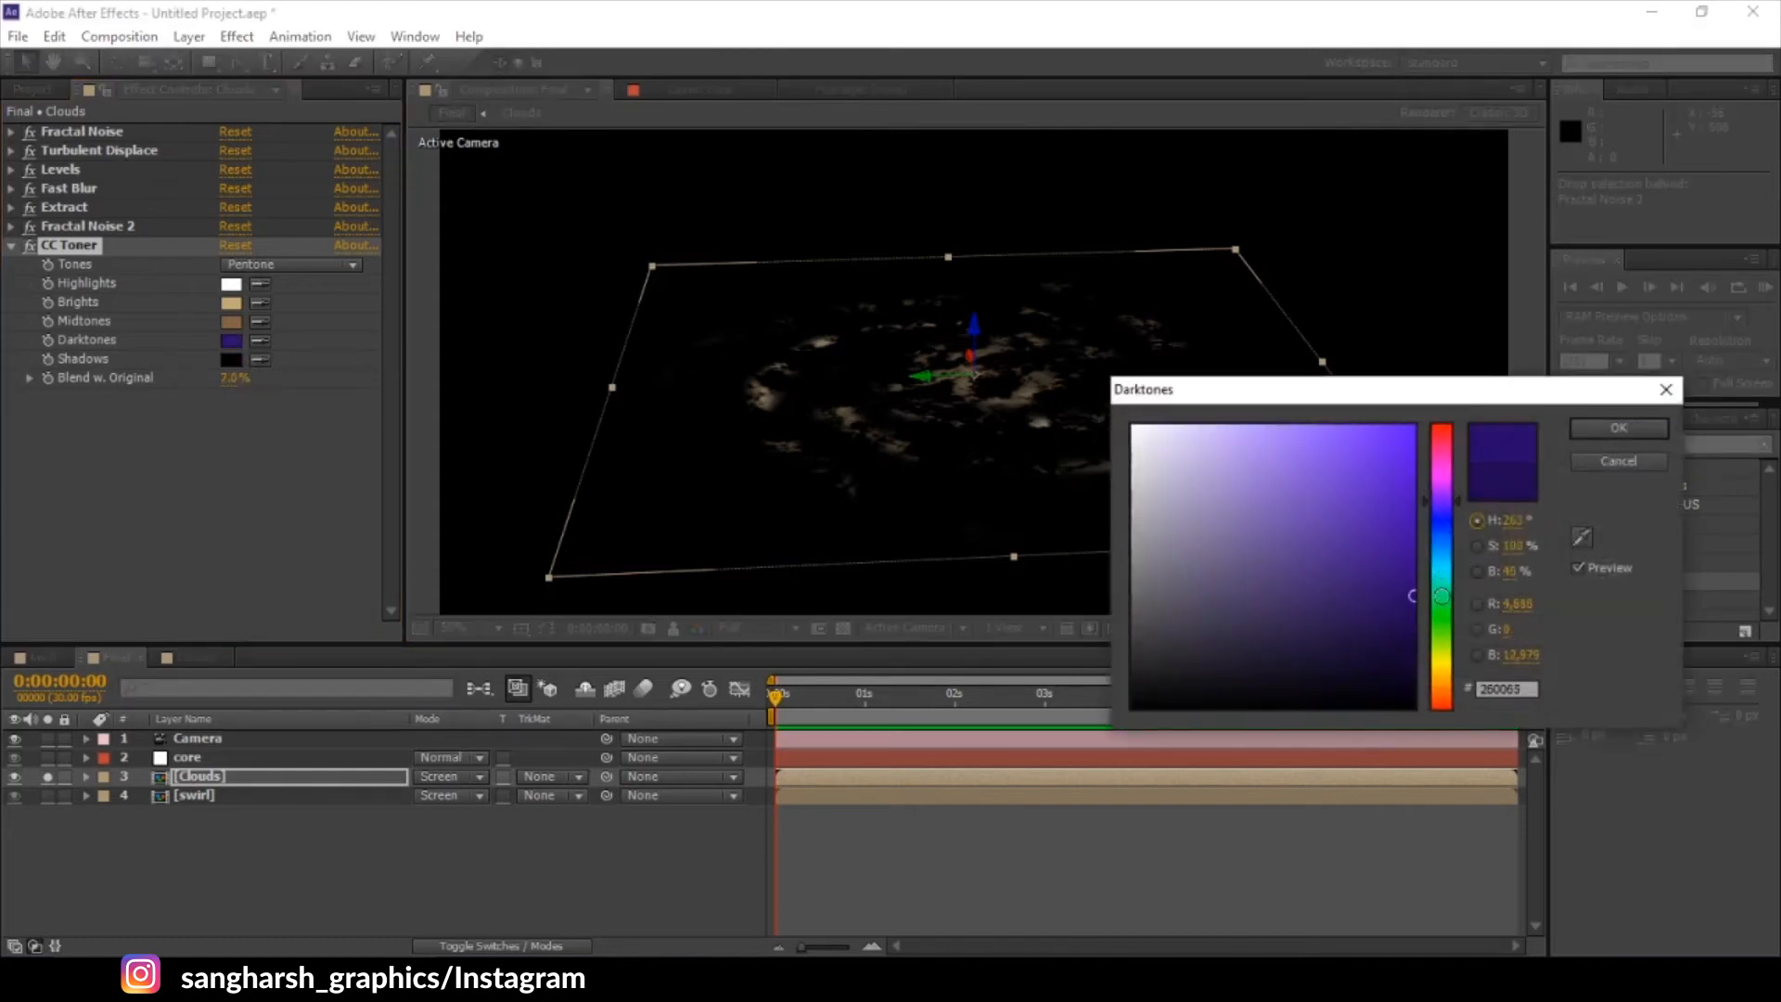
left_click_drag(1414, 610, 1416, 645)
left_click(1597, 431)
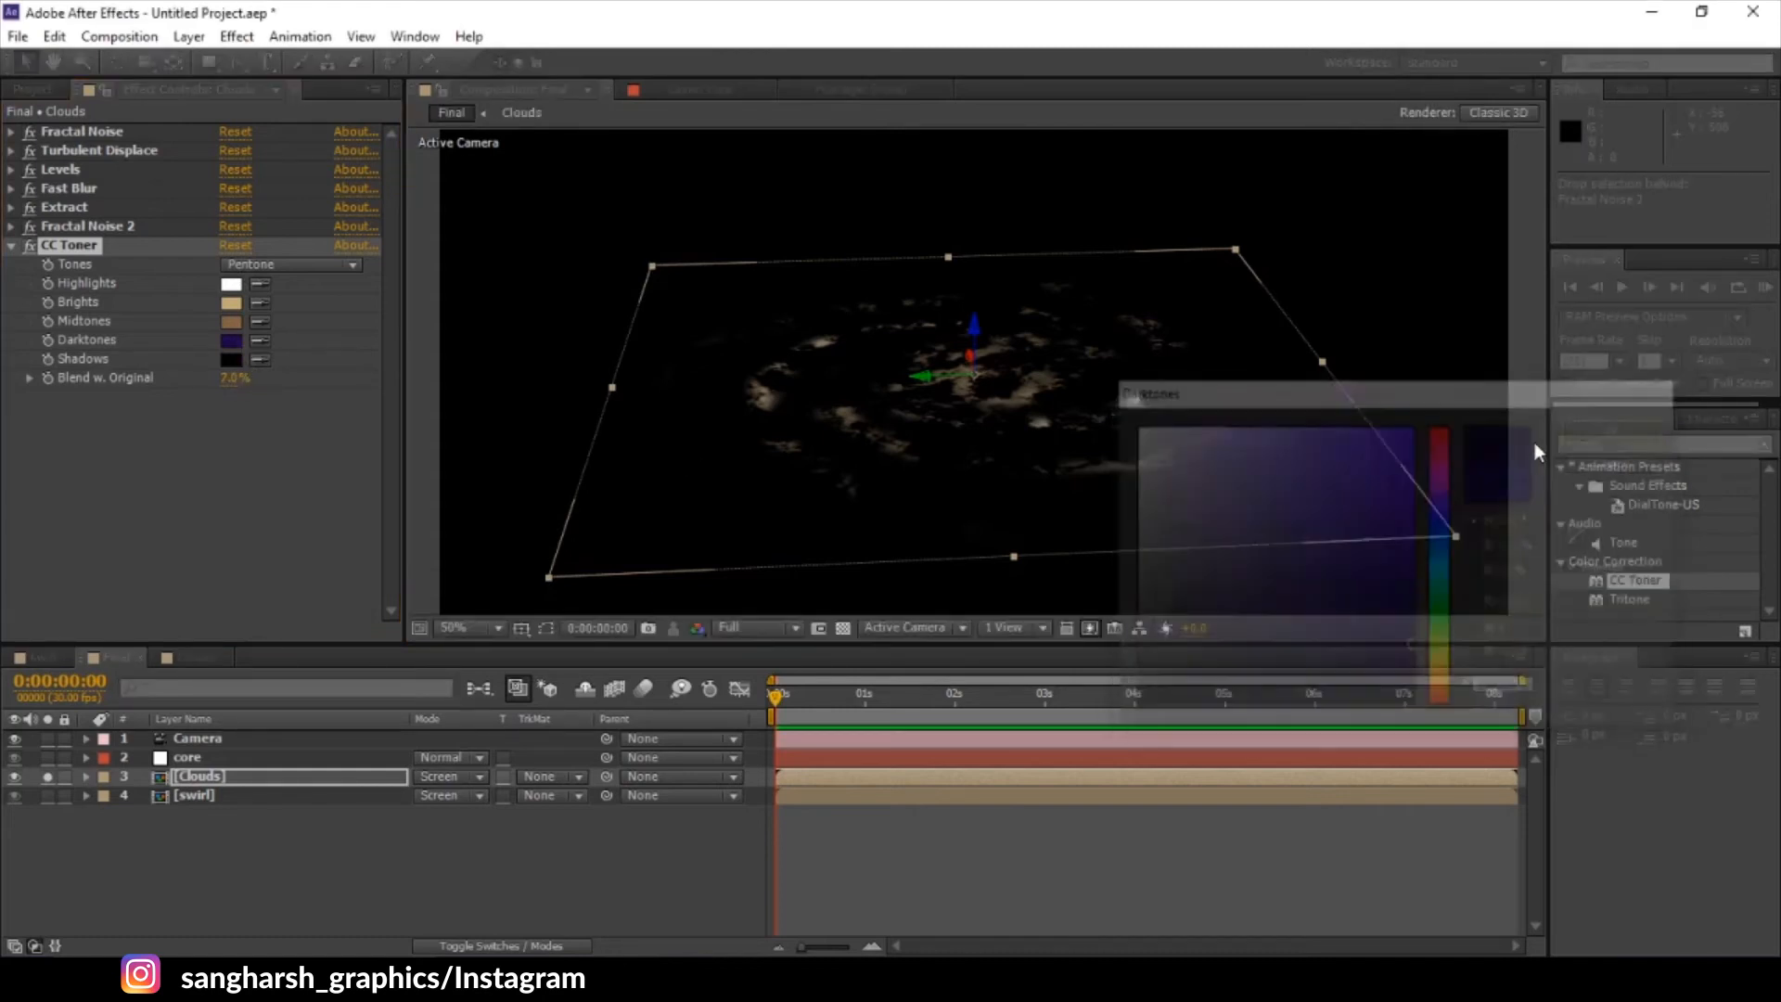
left_click(230, 341)
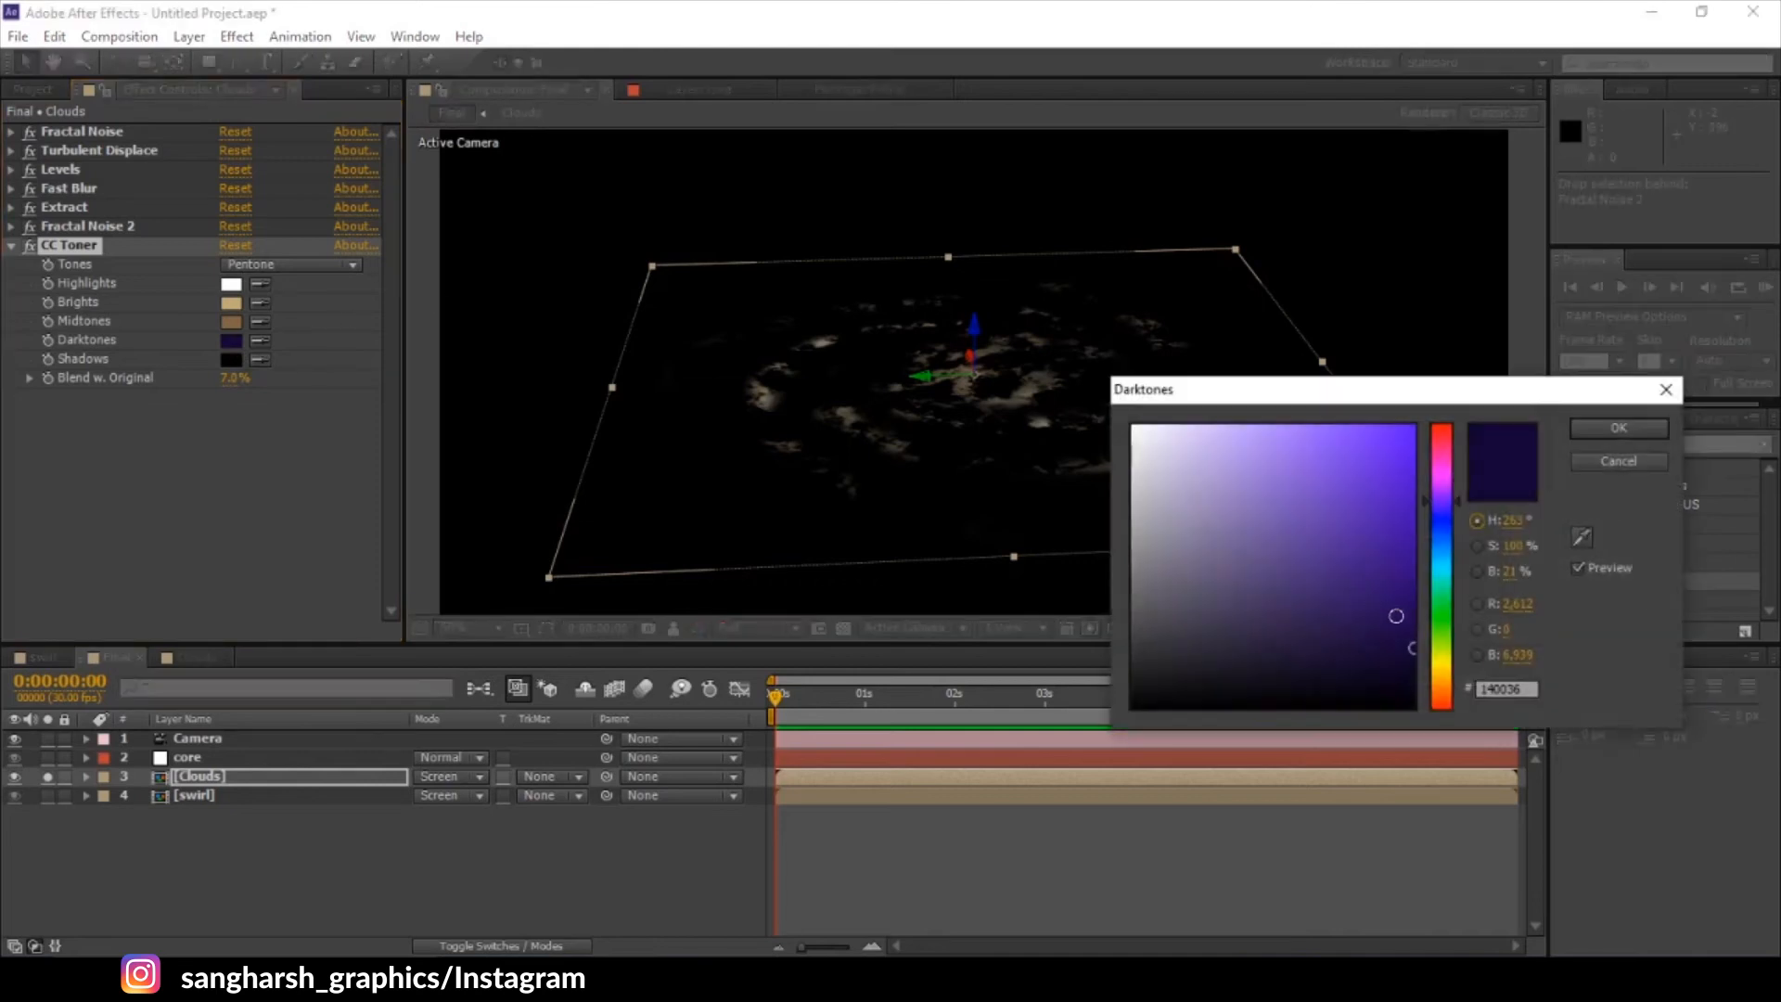
left_click(1611, 432)
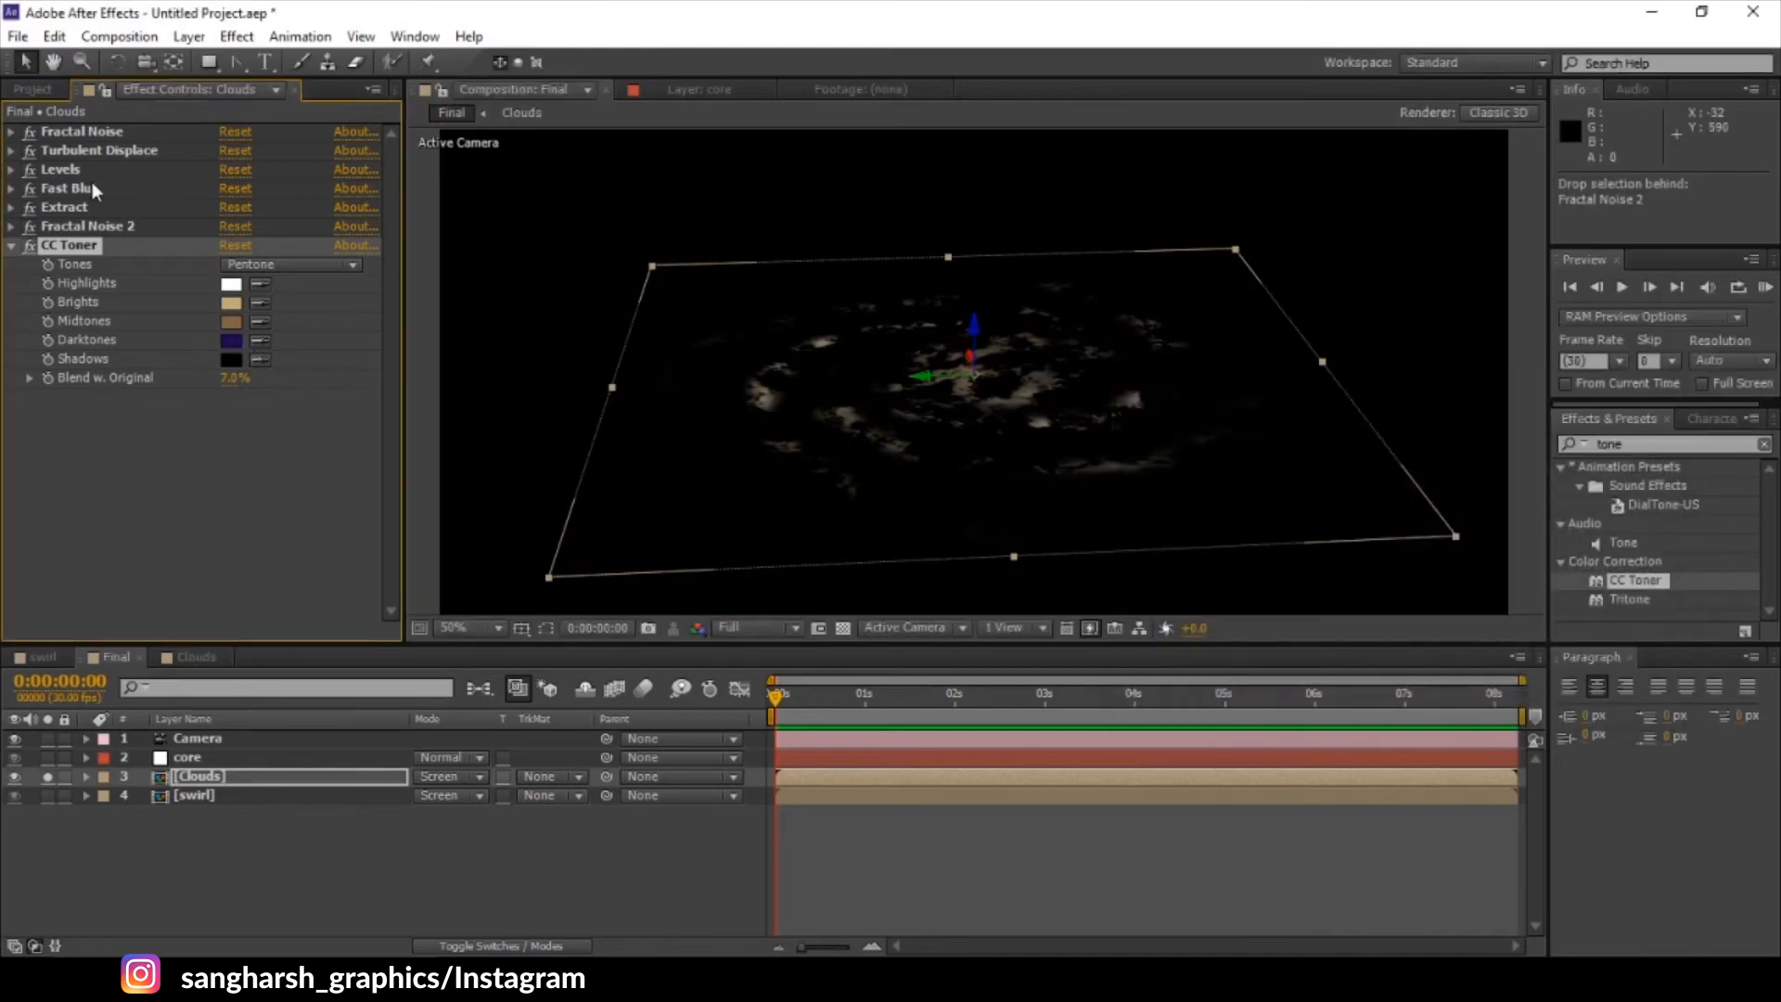
- Place the first Fractal Noise effect after Turbulent Displace and set its Contrast to 242 and Brightness to -52
left_click_drag(65, 132, 77, 376)
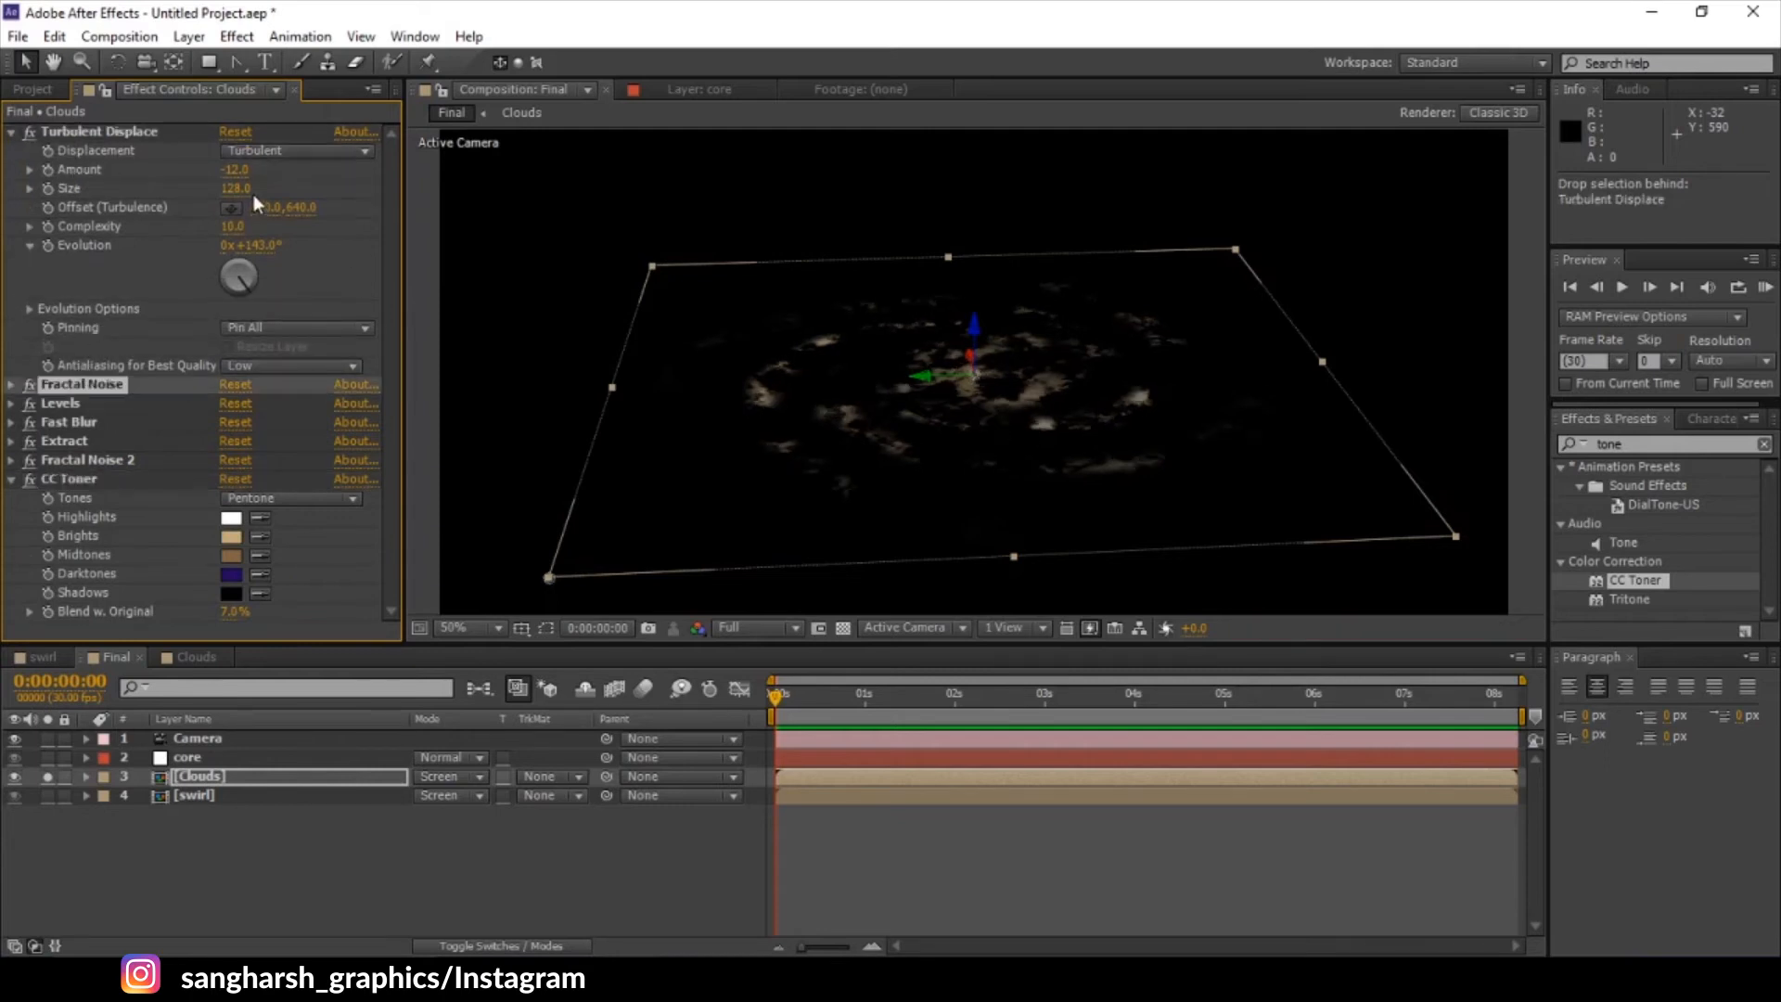
left_click(10, 384)
scroll(243, 262, "down", 4)
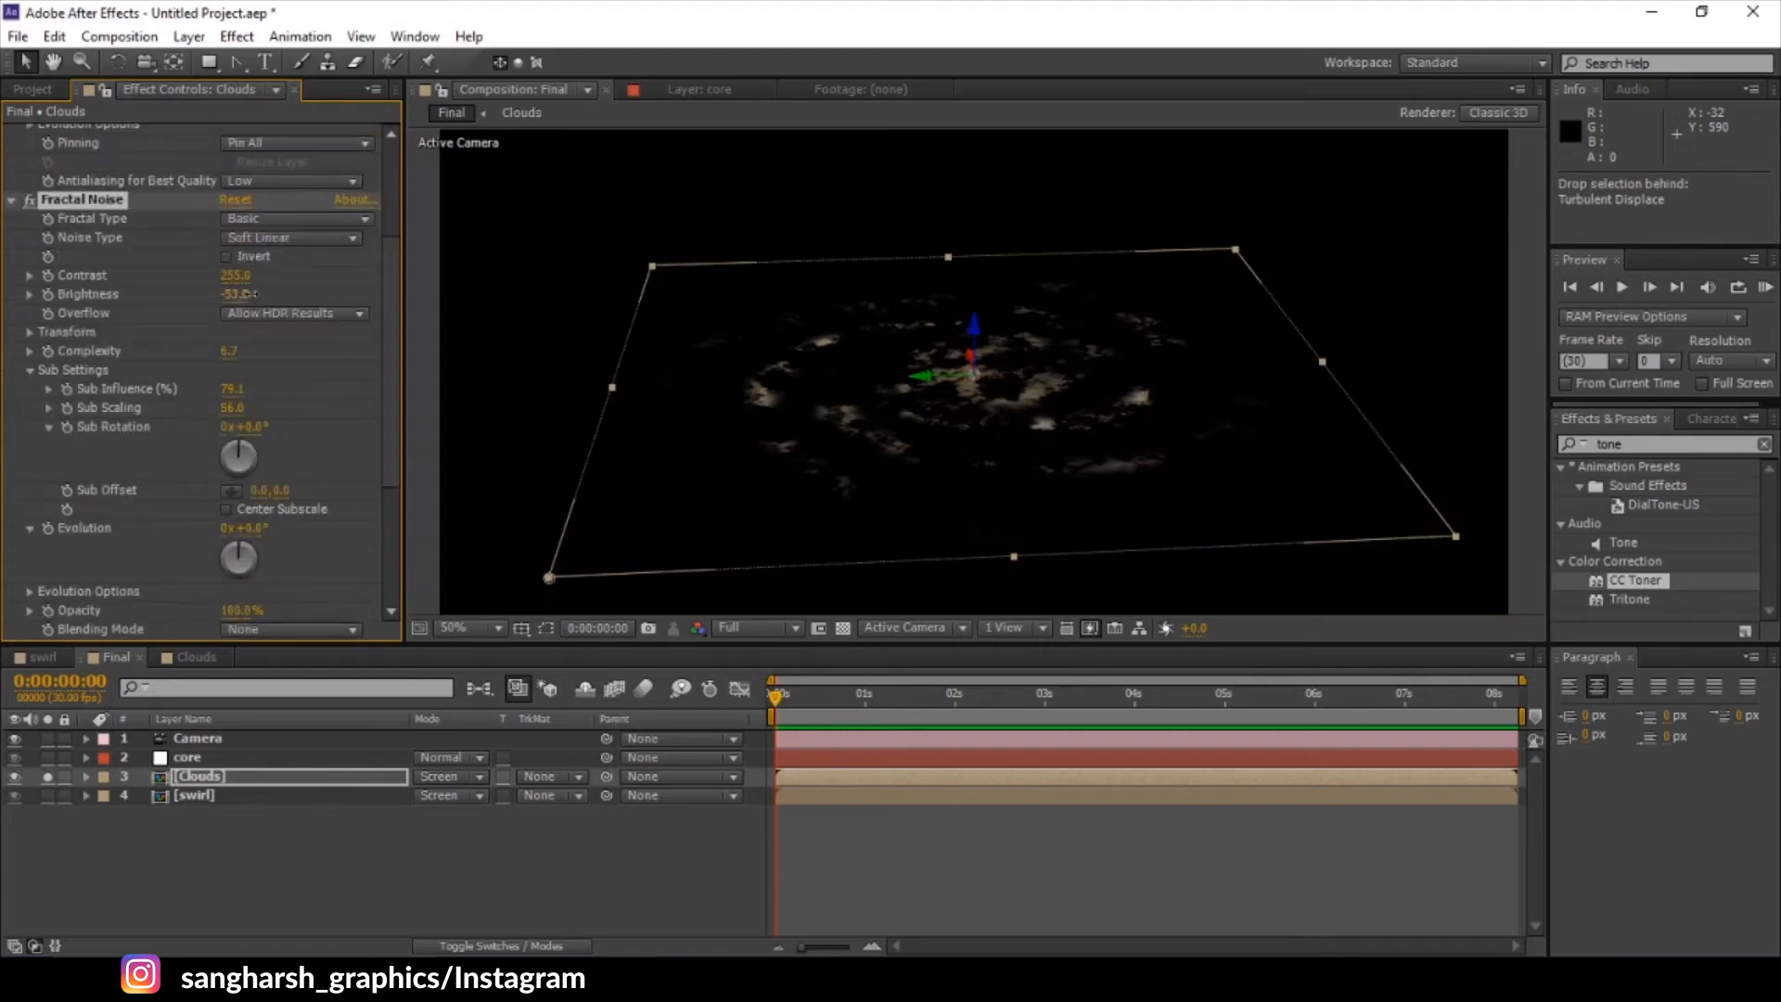
mouse_move(250, 294)
left_mouse_down()
mouse_move(283, 294)
mouse_move(176, 286)
mouse_move(230, 278)
left_mouse_up()
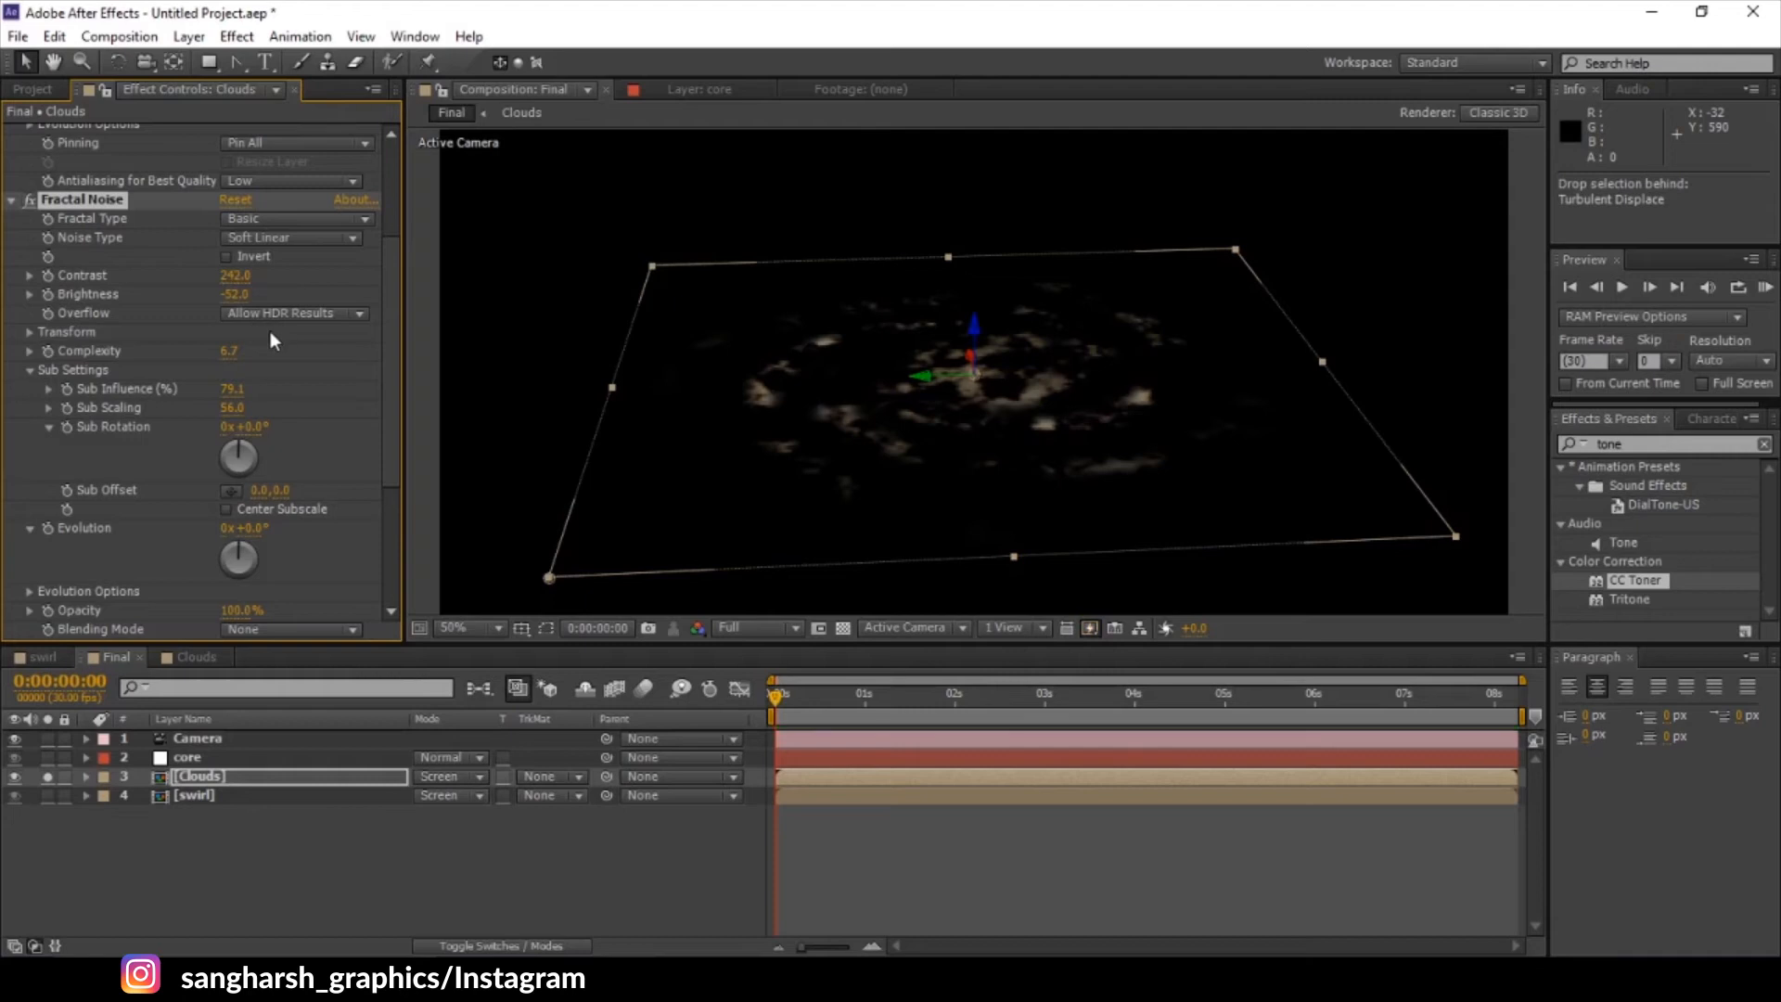
left_click(12, 199)
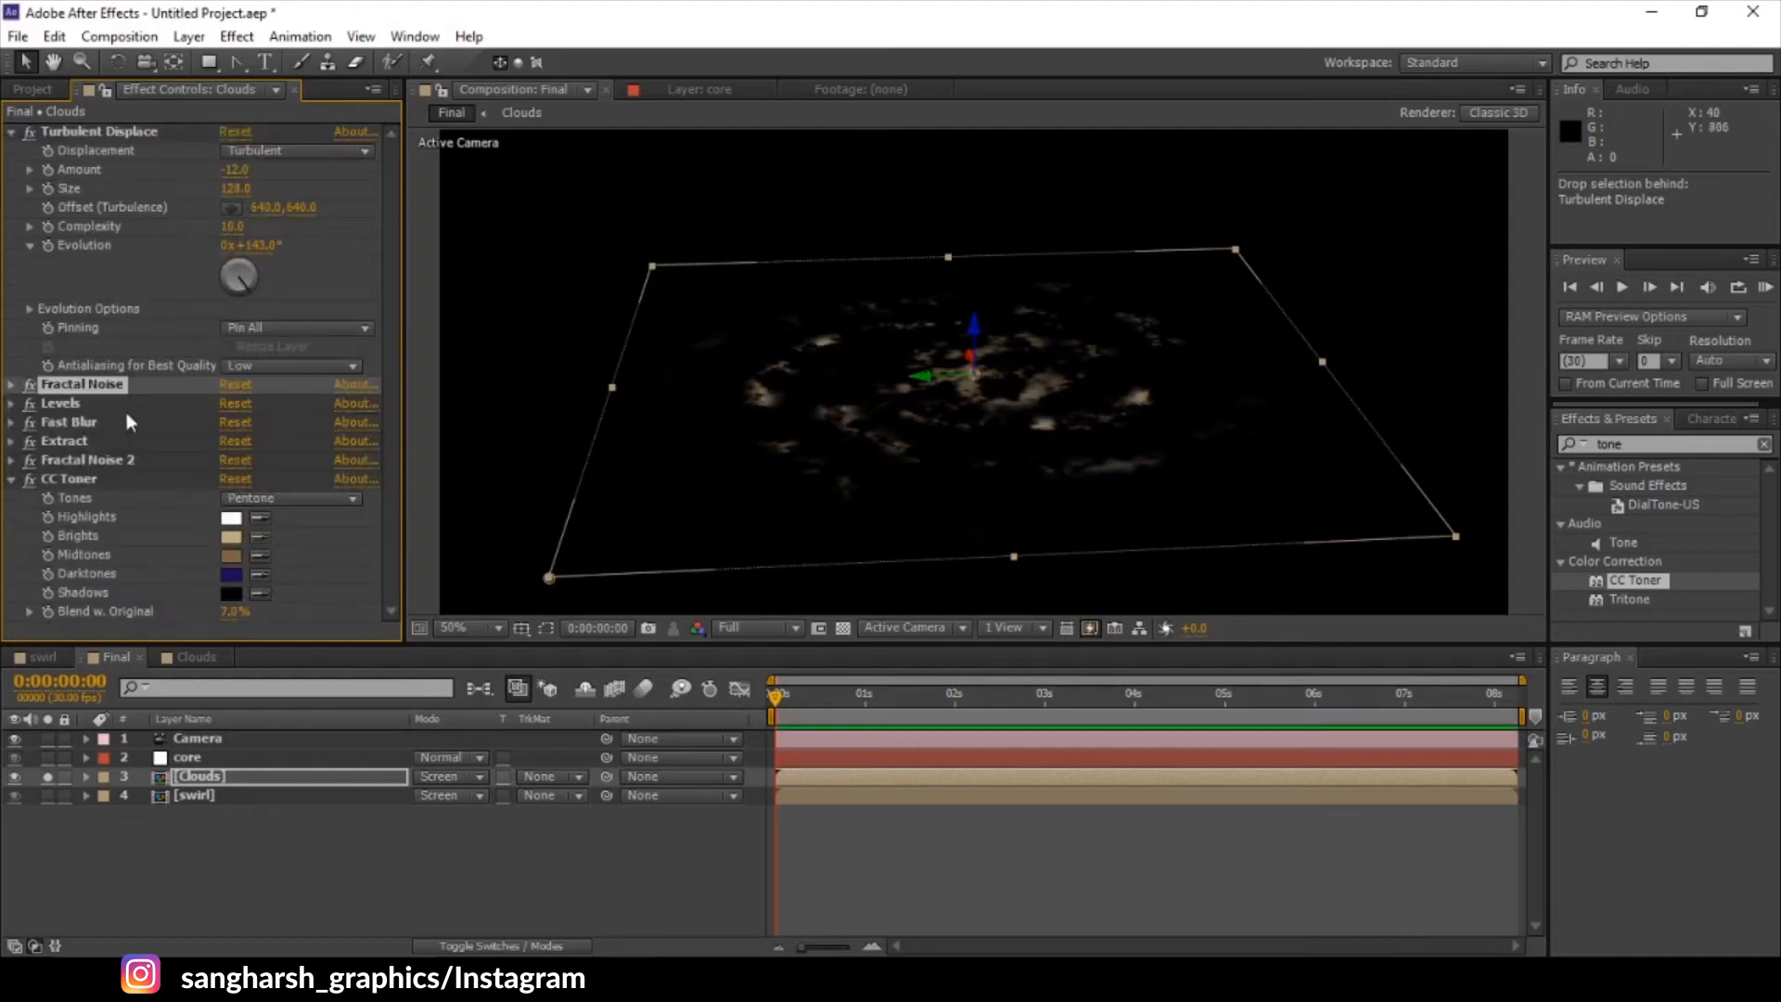
- Set the Fast Blur effect's Blurriness to 3 on the Clouds layer
left_click(11, 422)
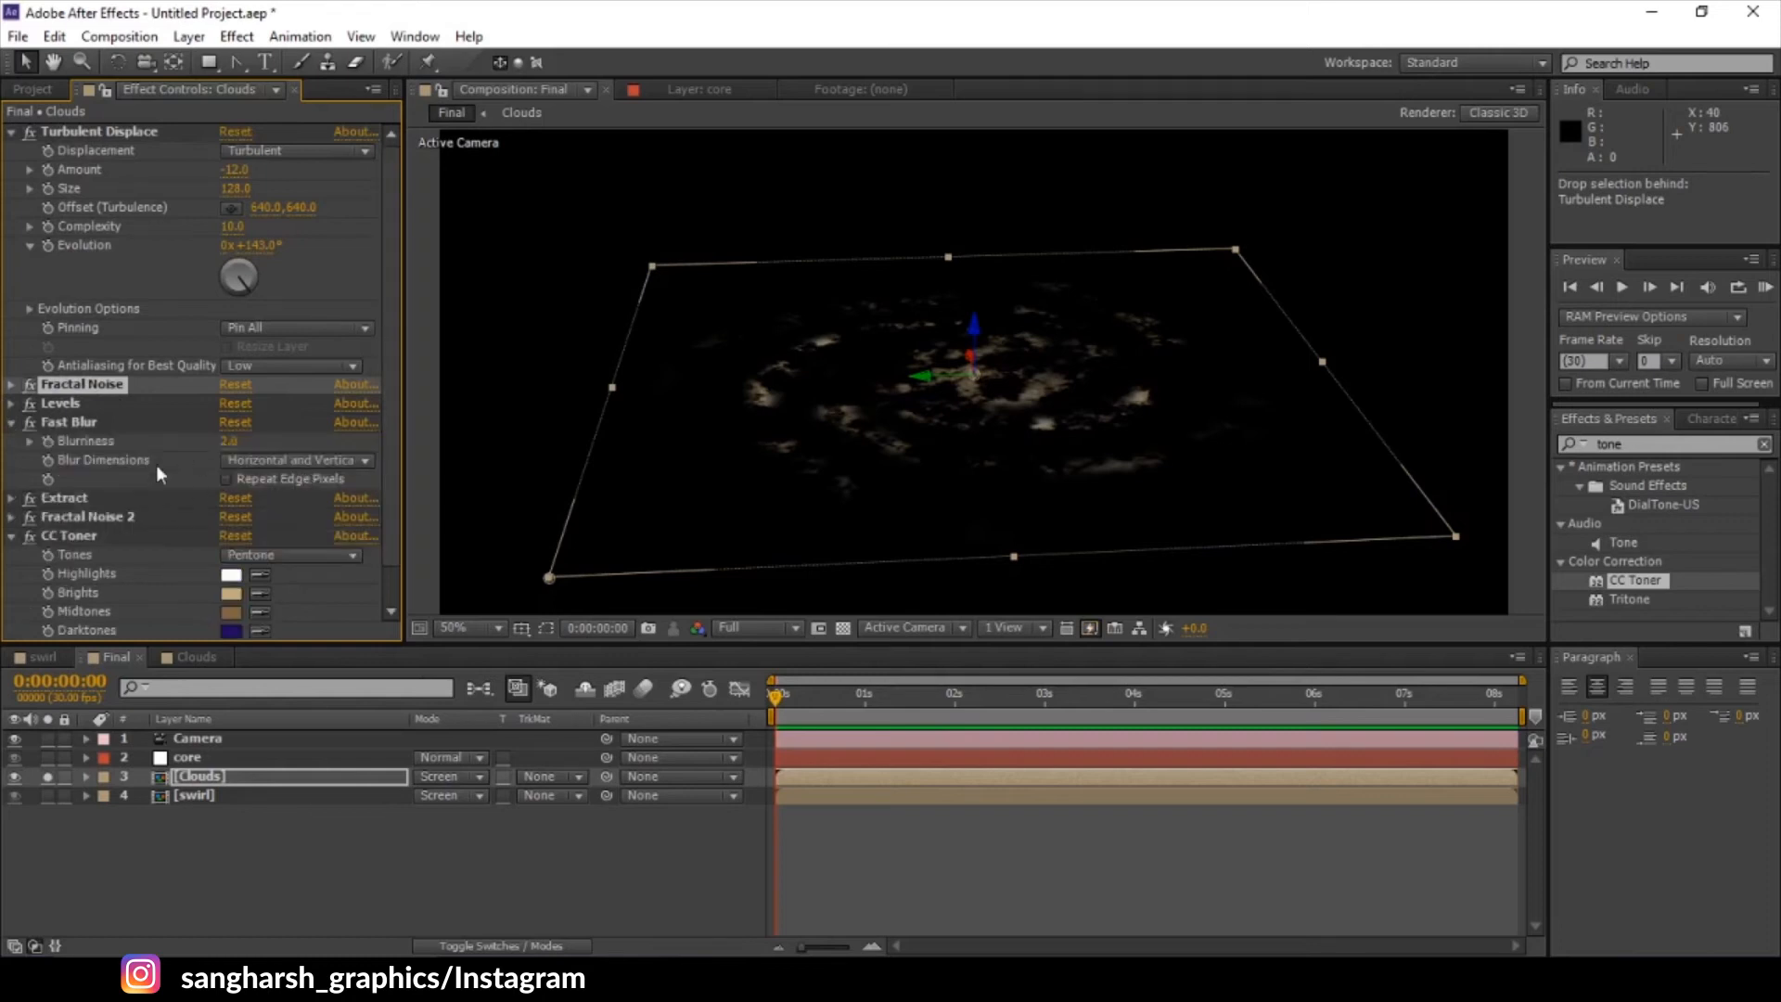
left_click_drag(227, 441, 233, 441)
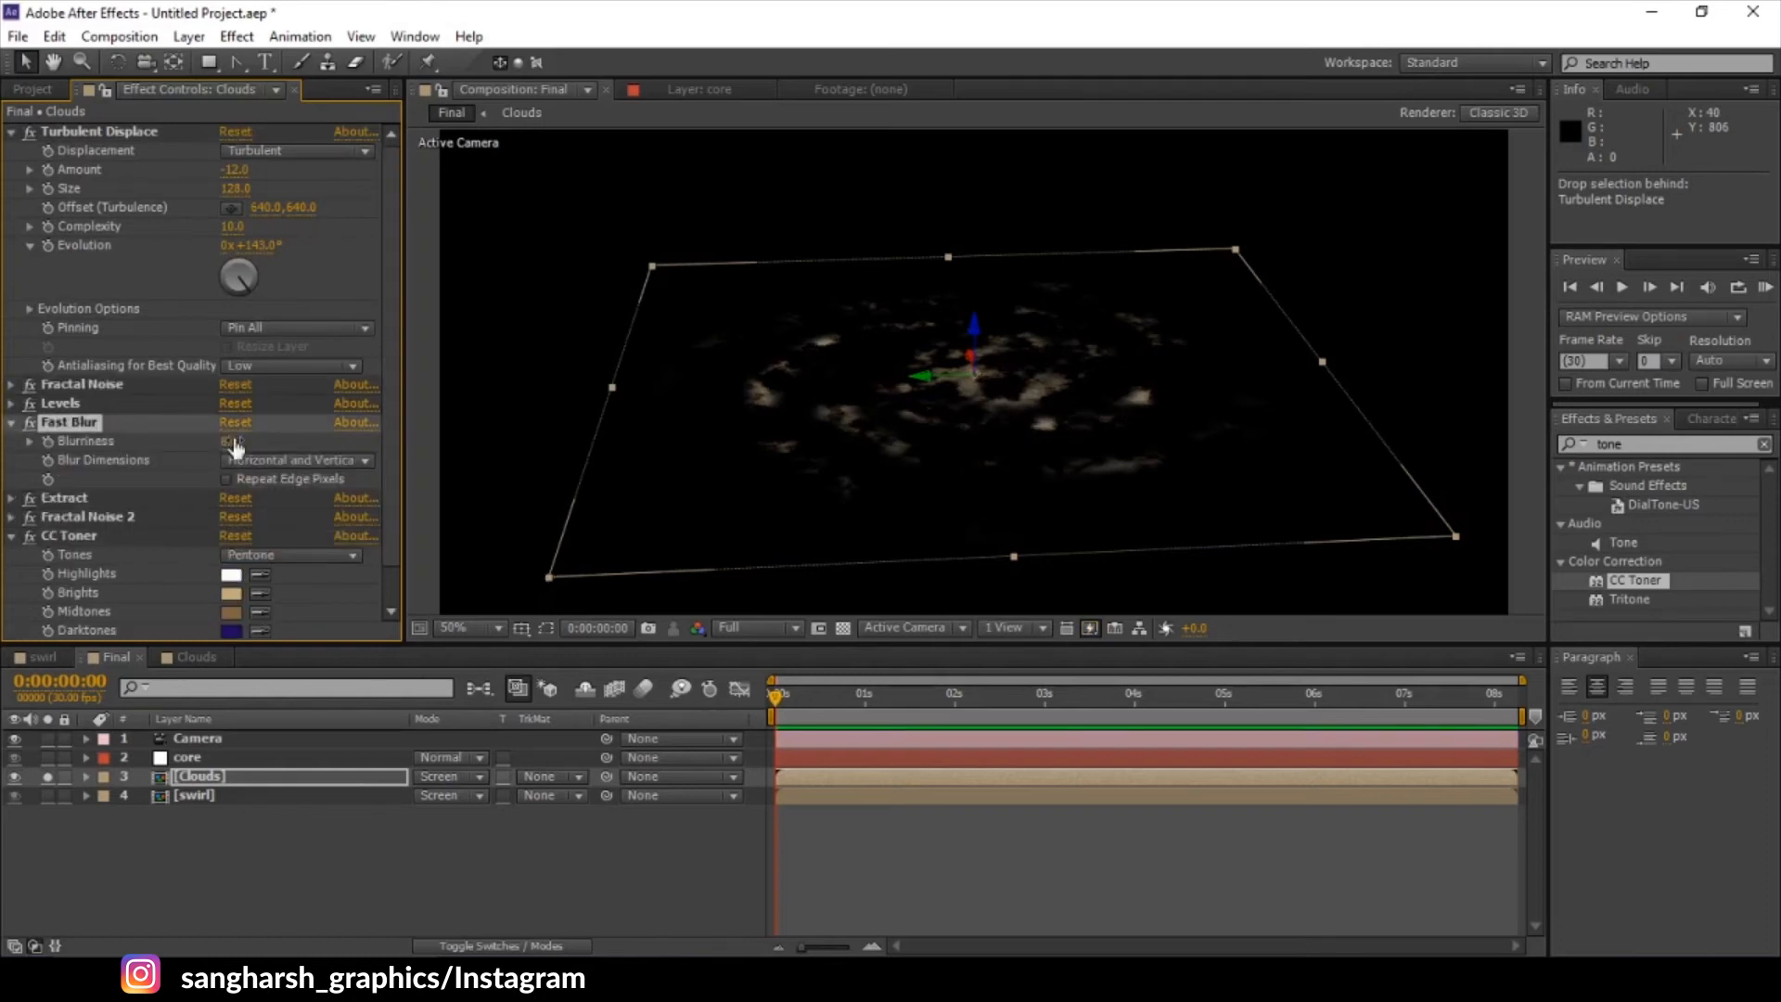
left_click(227, 441)
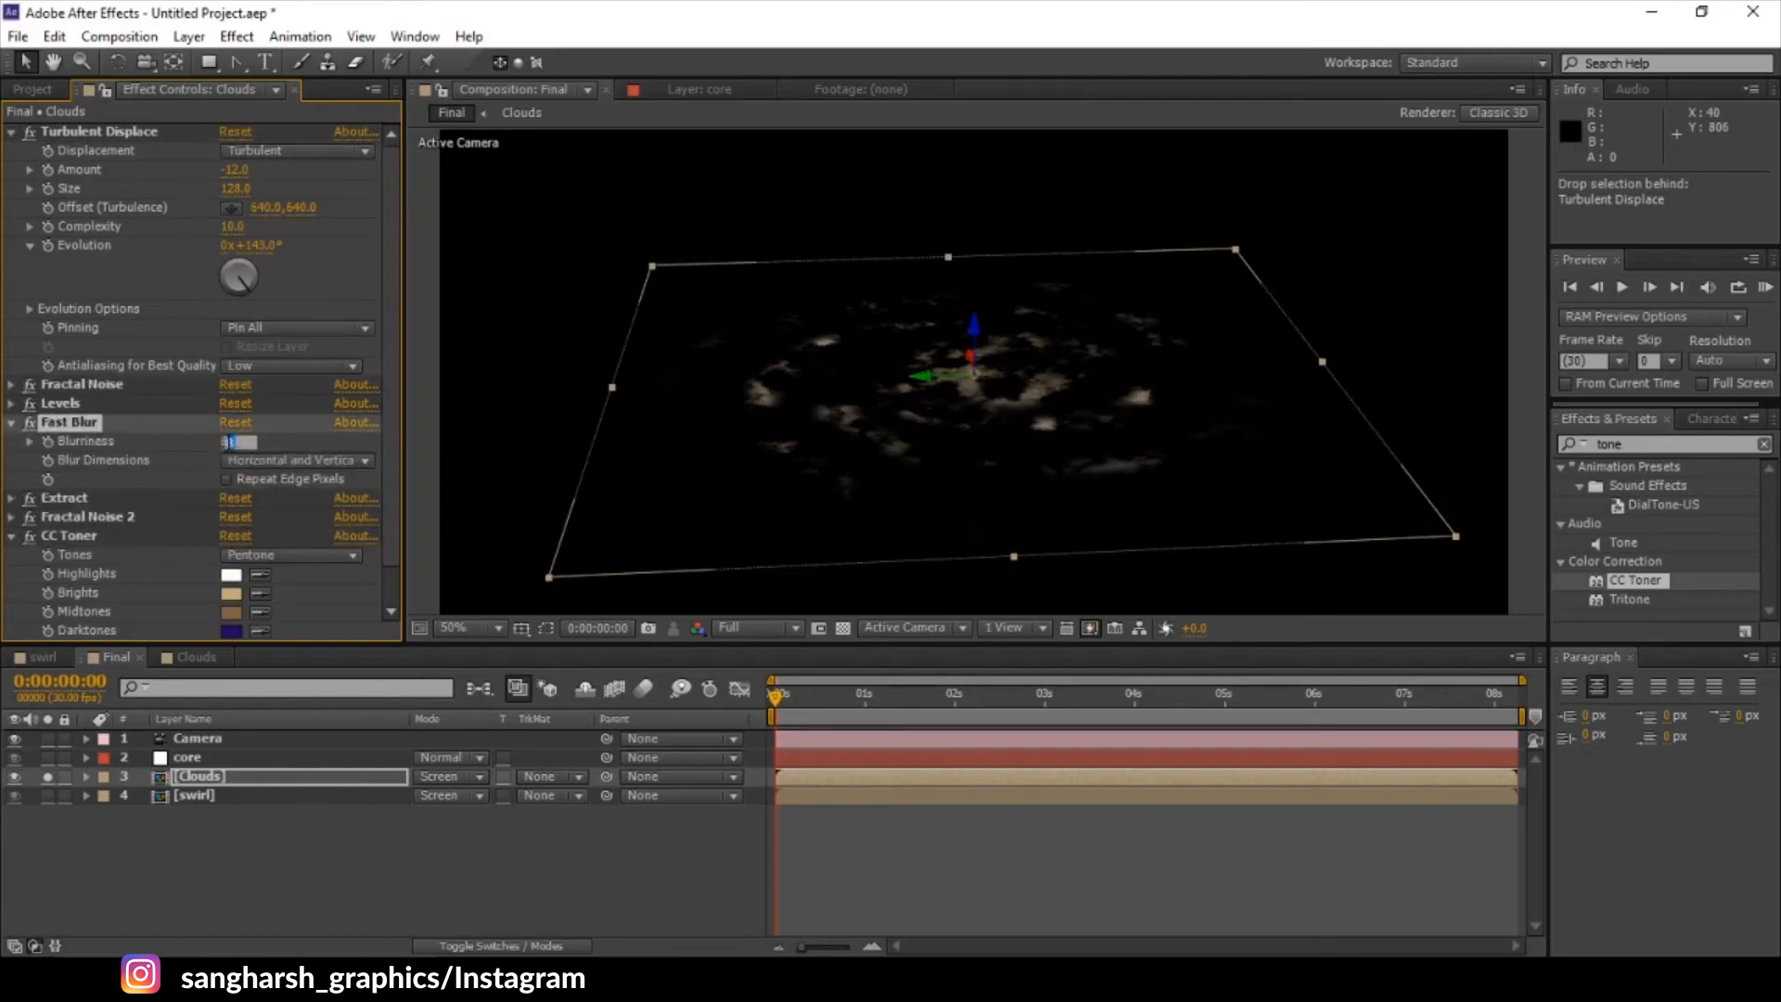
type("3")
key("Return")
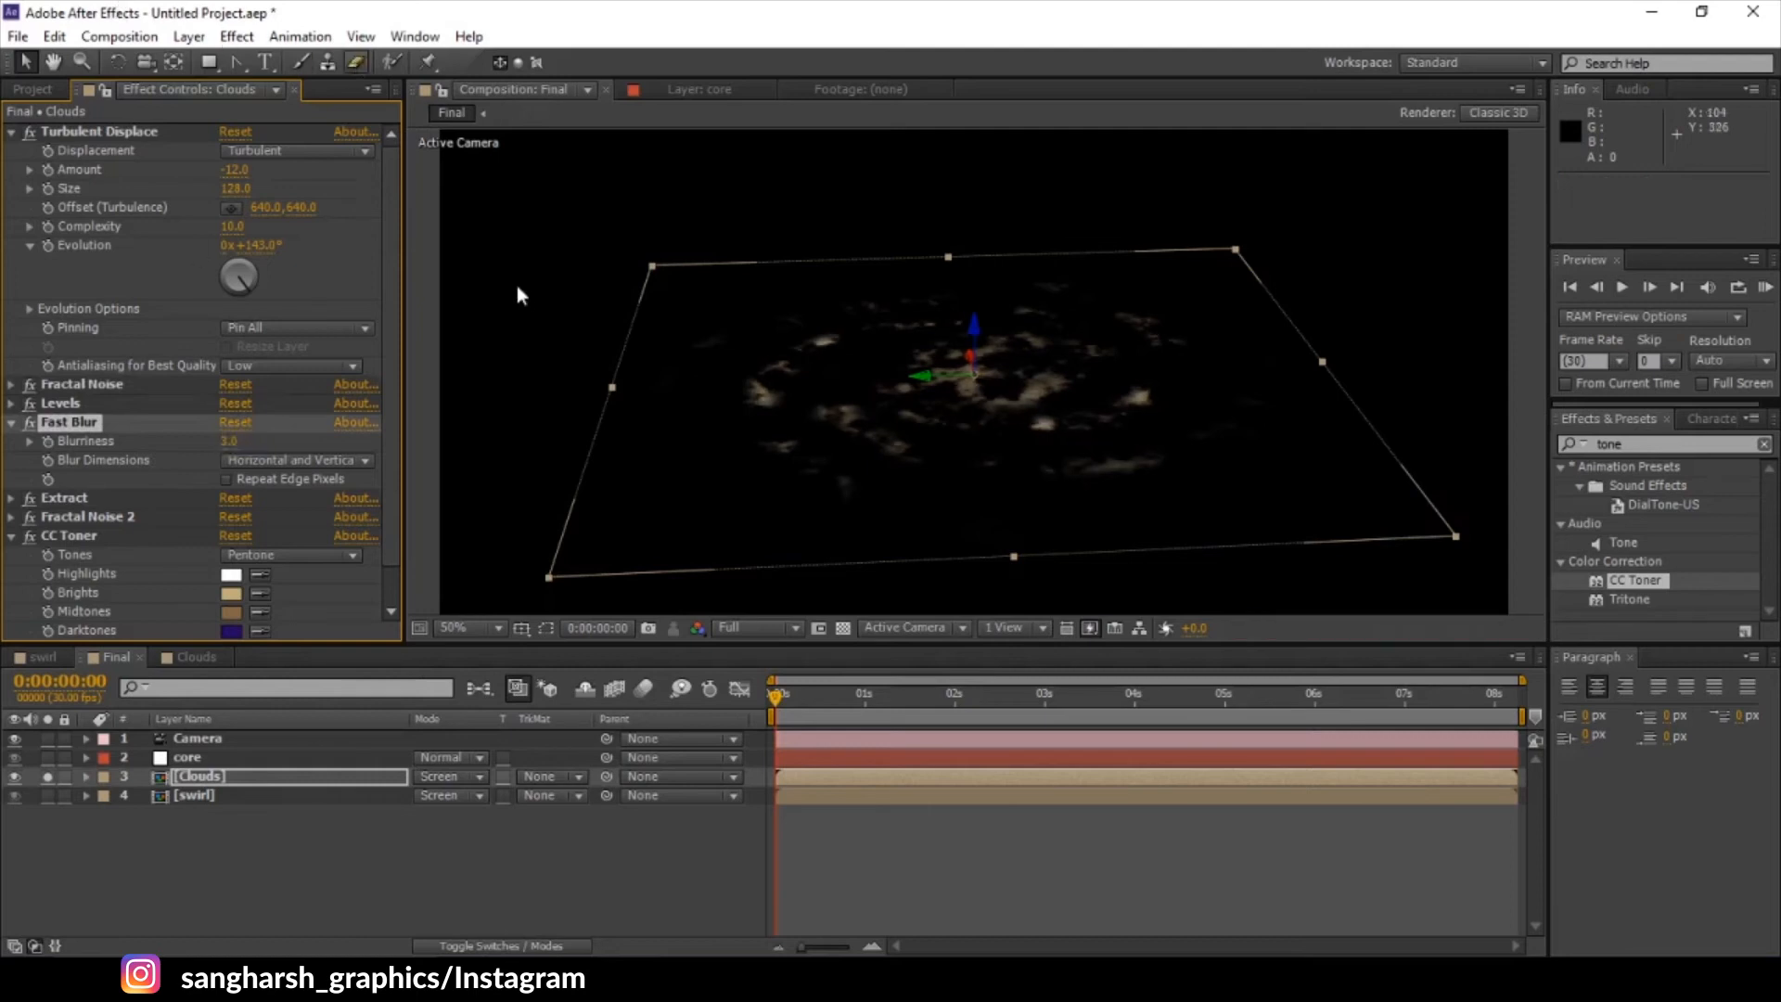
- Change CC Toner's Midtones colour to dark violet 27005B and collapse the effect's settings
scroll(242, 443, "down", 2)
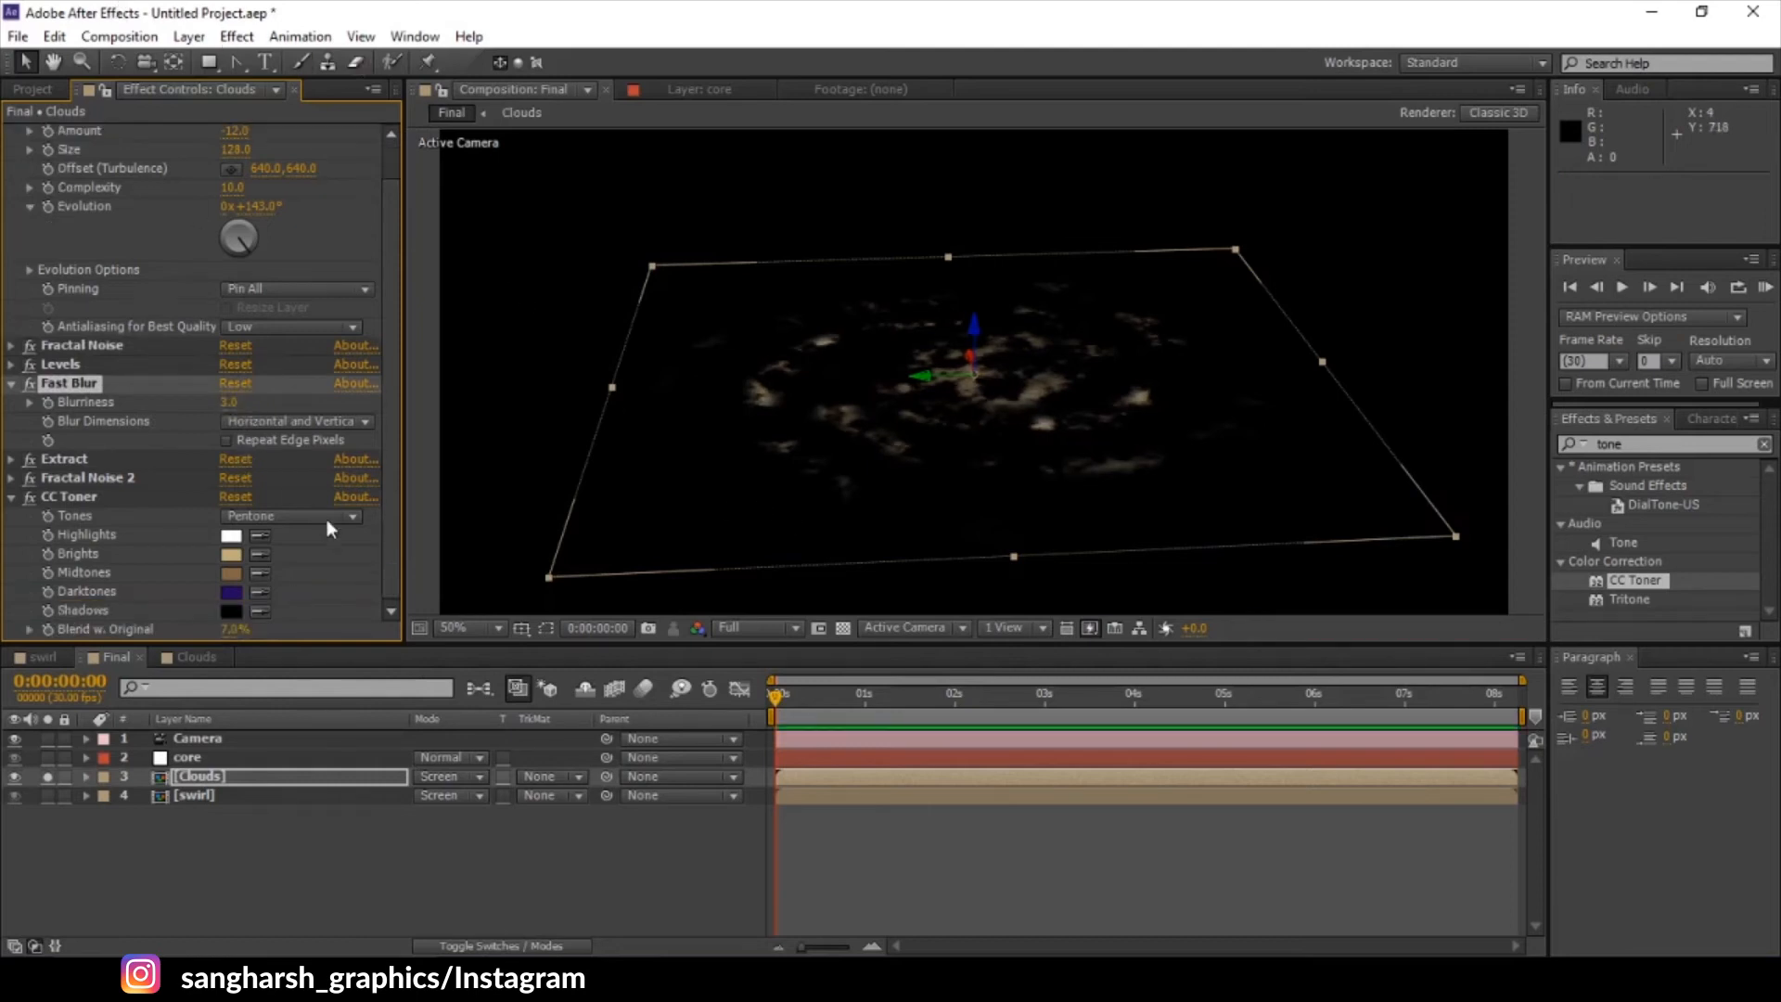
left_click(231, 572)
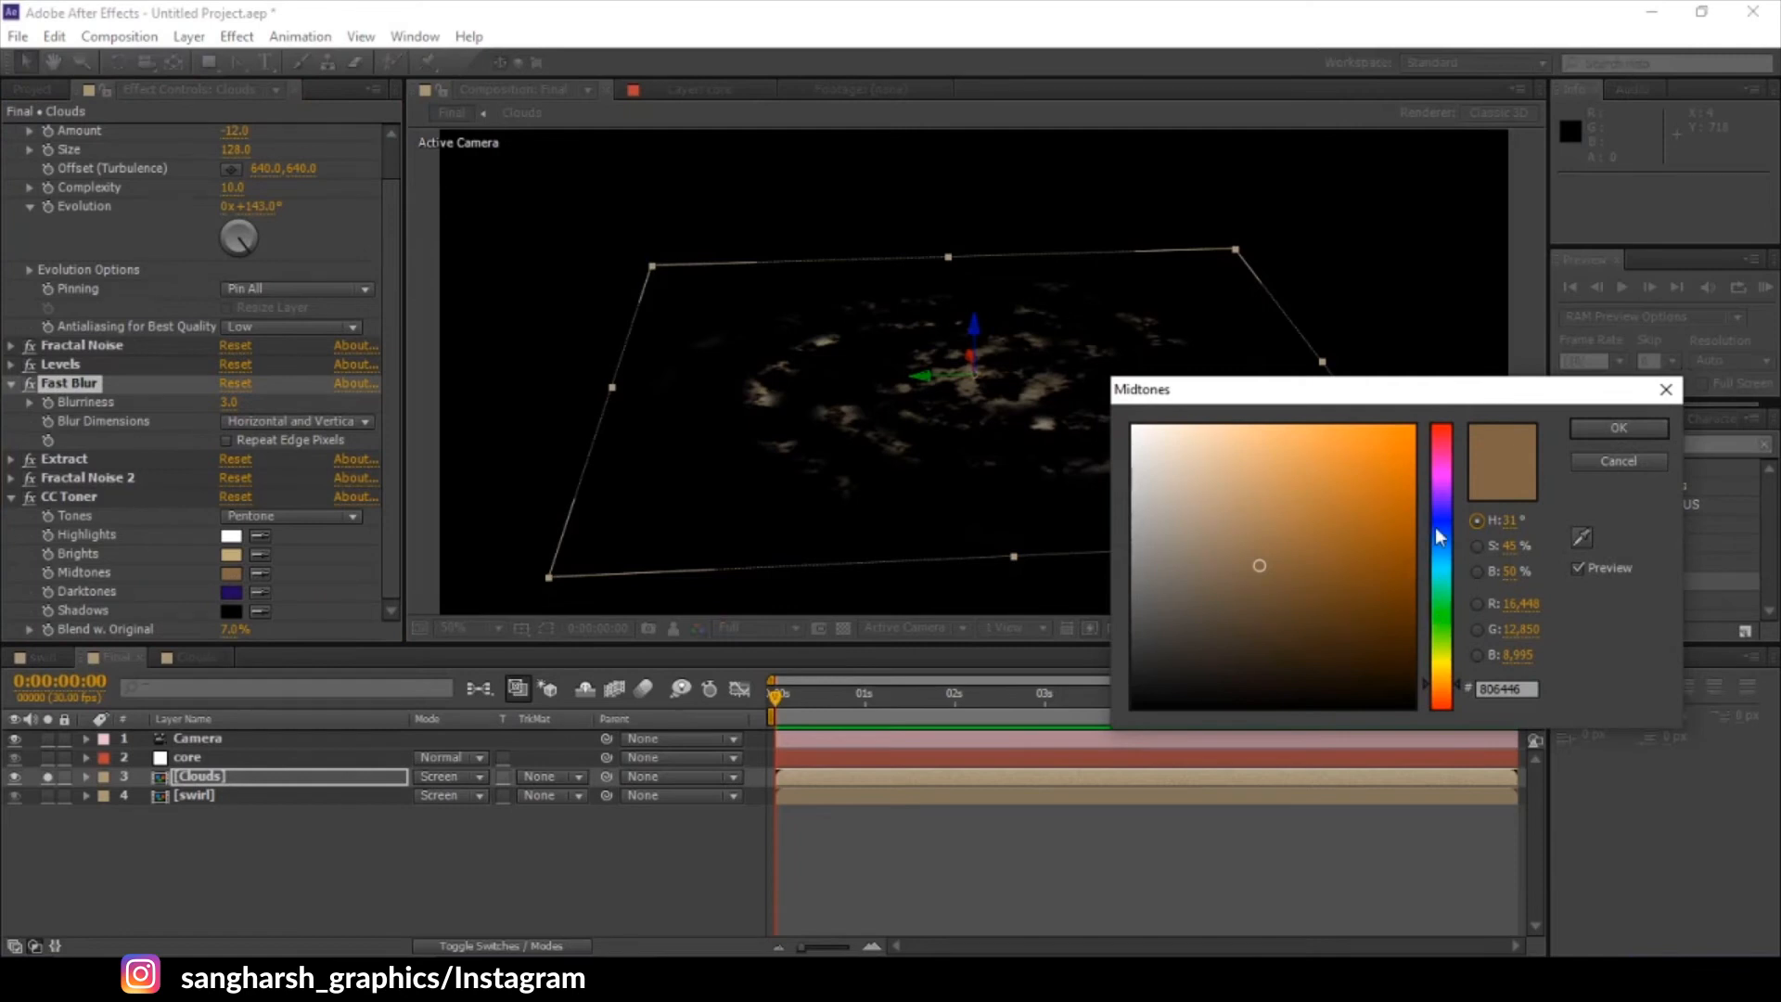
left_click(1440, 499)
left_click_drag(1392, 627, 1420, 607)
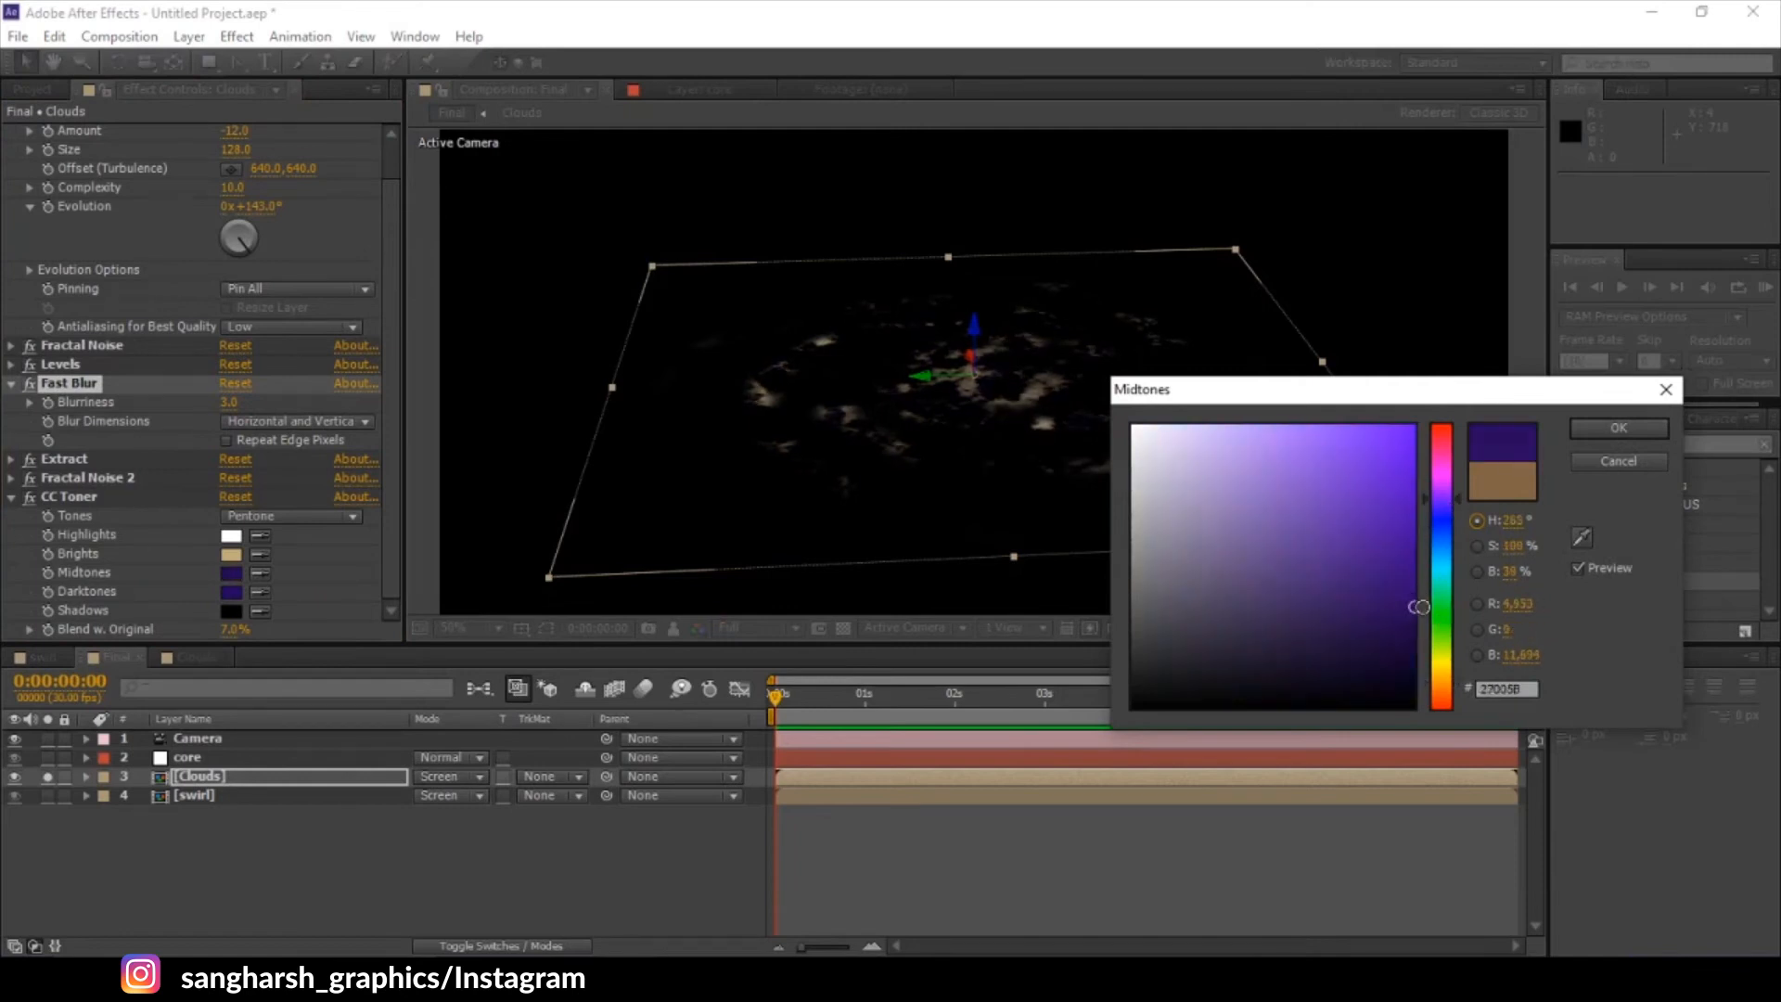
left_click(1619, 428)
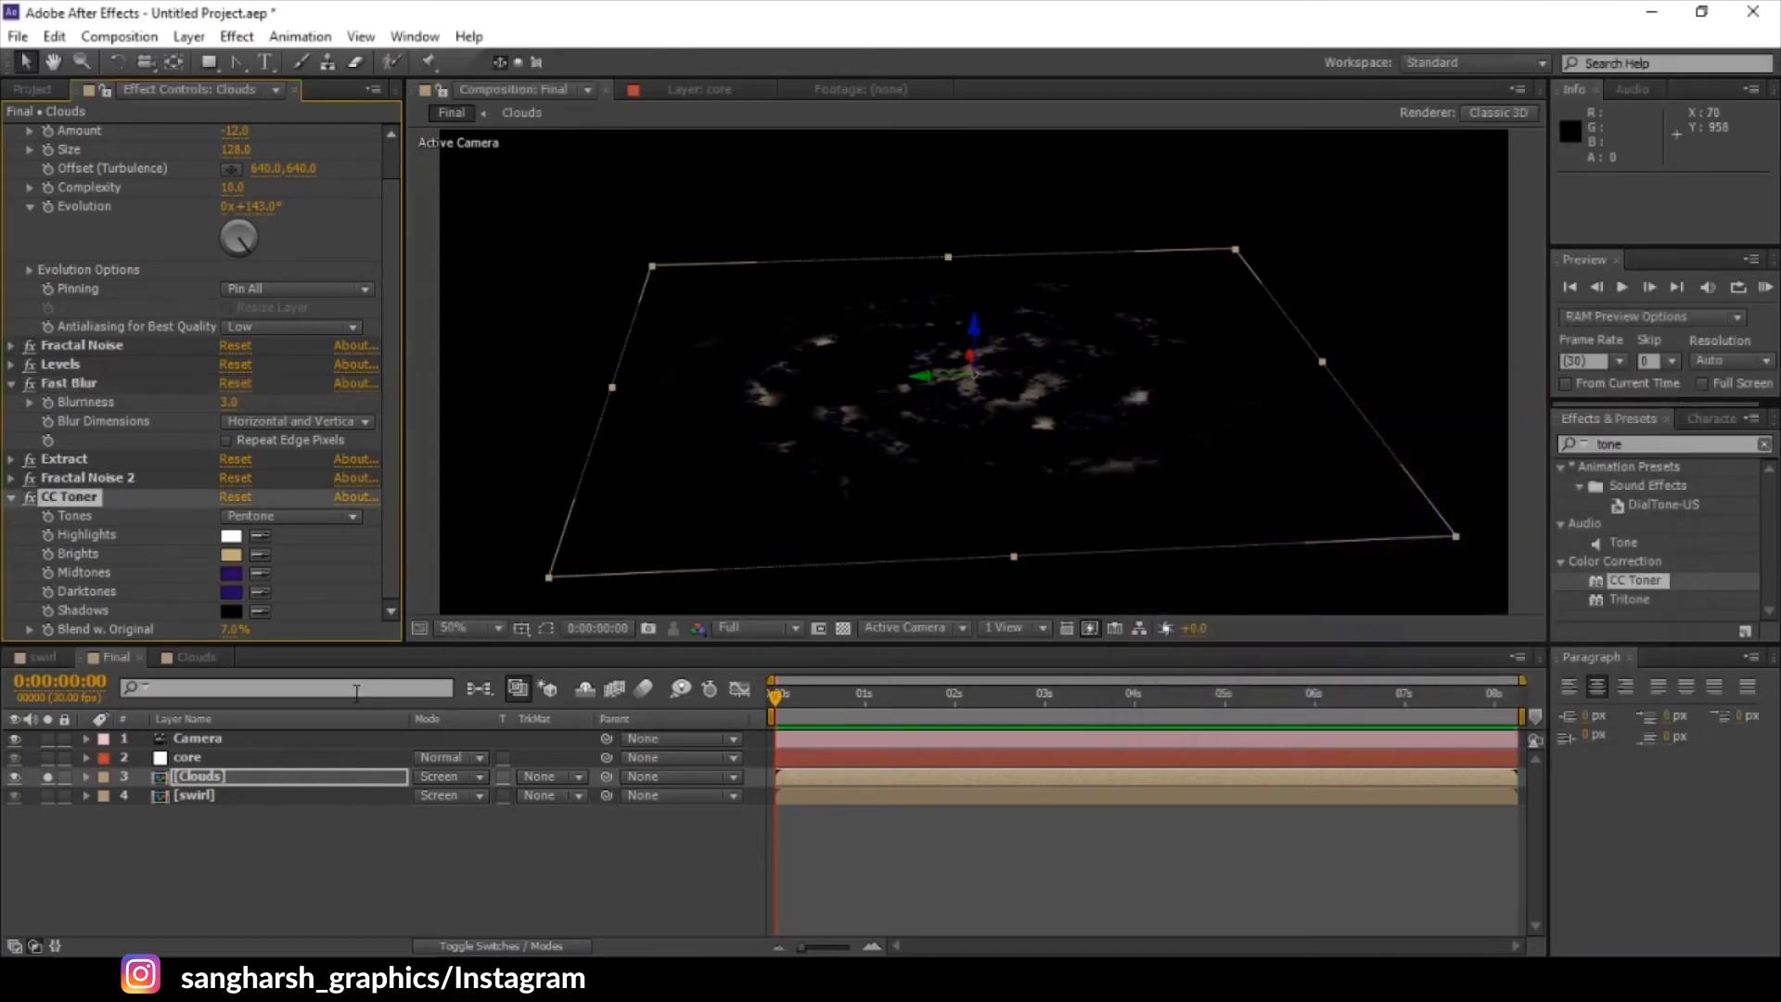
left_click(13, 498)
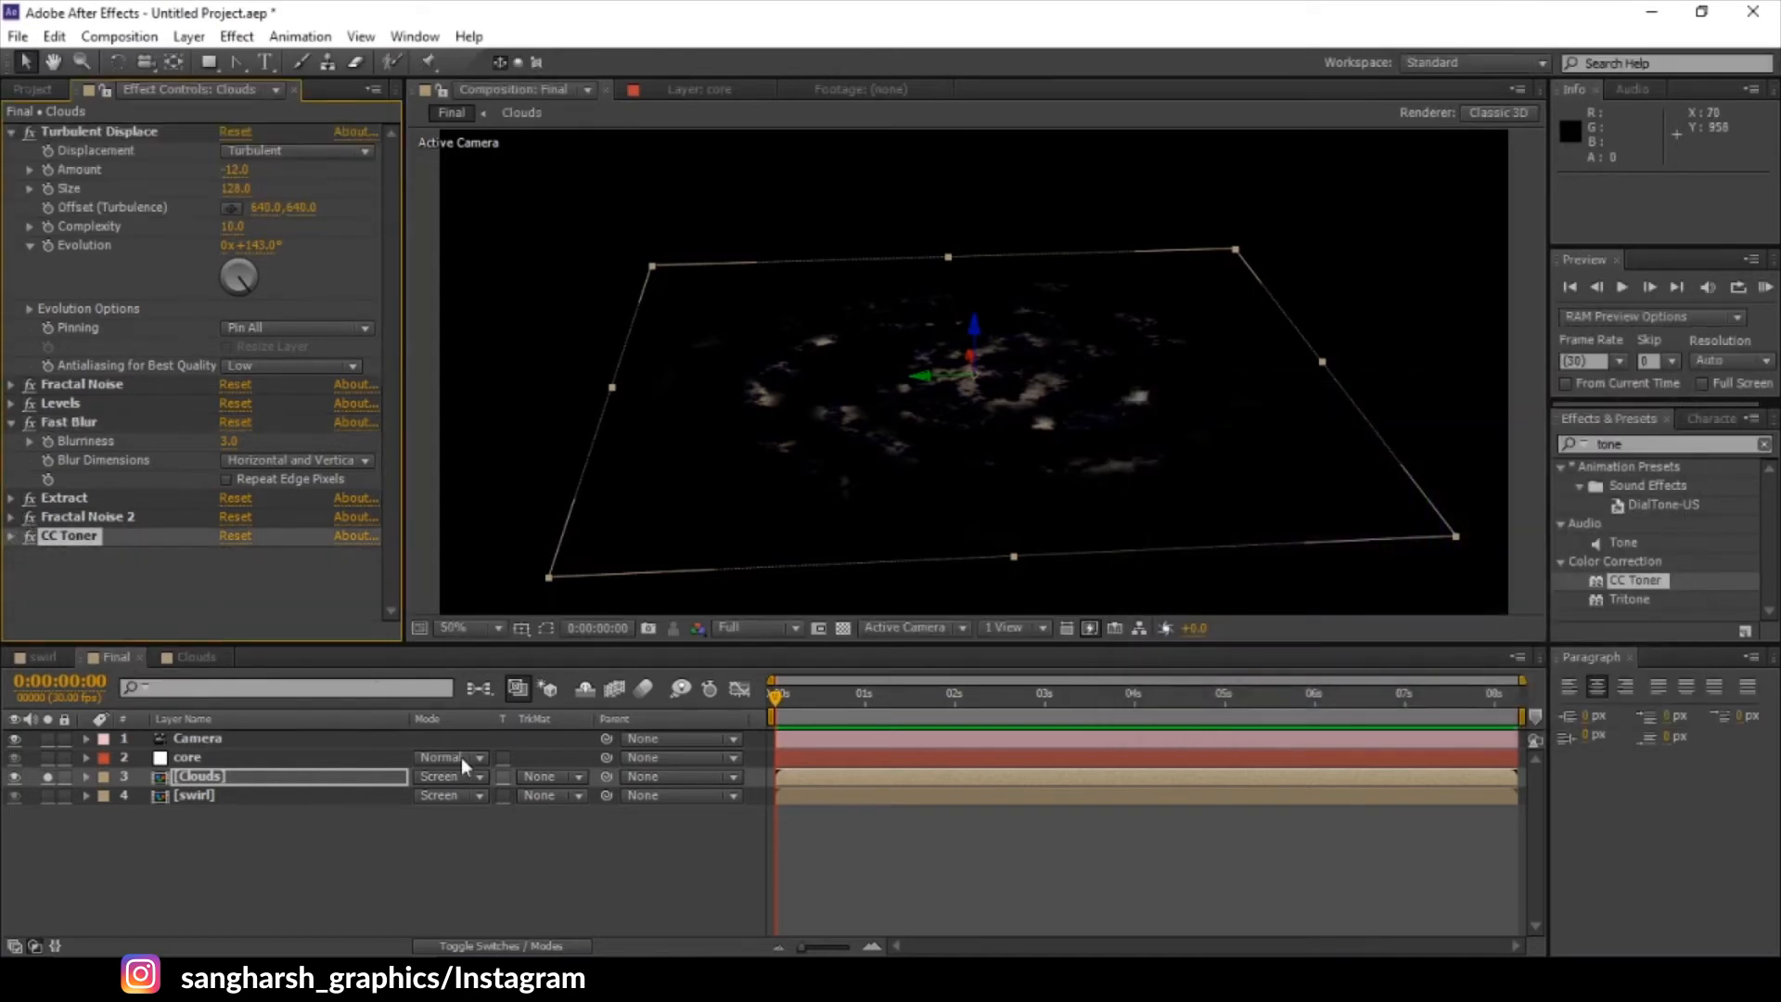
- Unsolo the Clouds layer and set its Turbulent Displace Amount to 125 and Size to 44
left_click(47, 777)
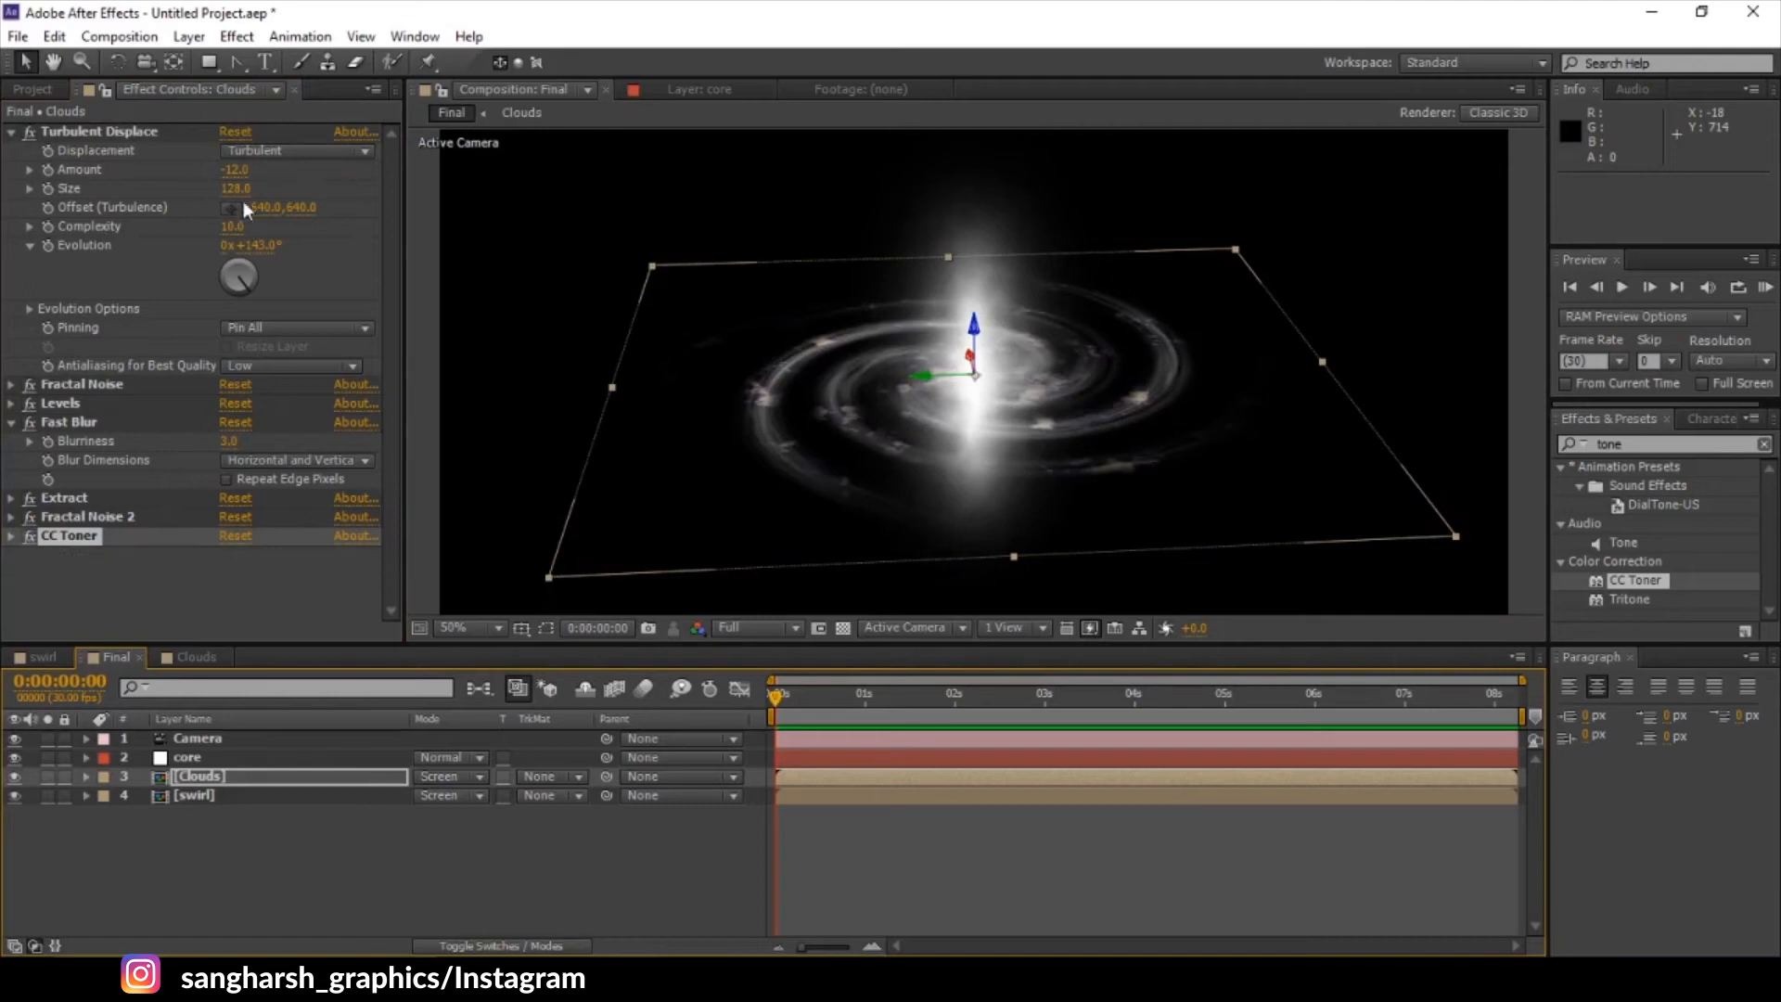
left_click_drag(232, 170, 416, 190)
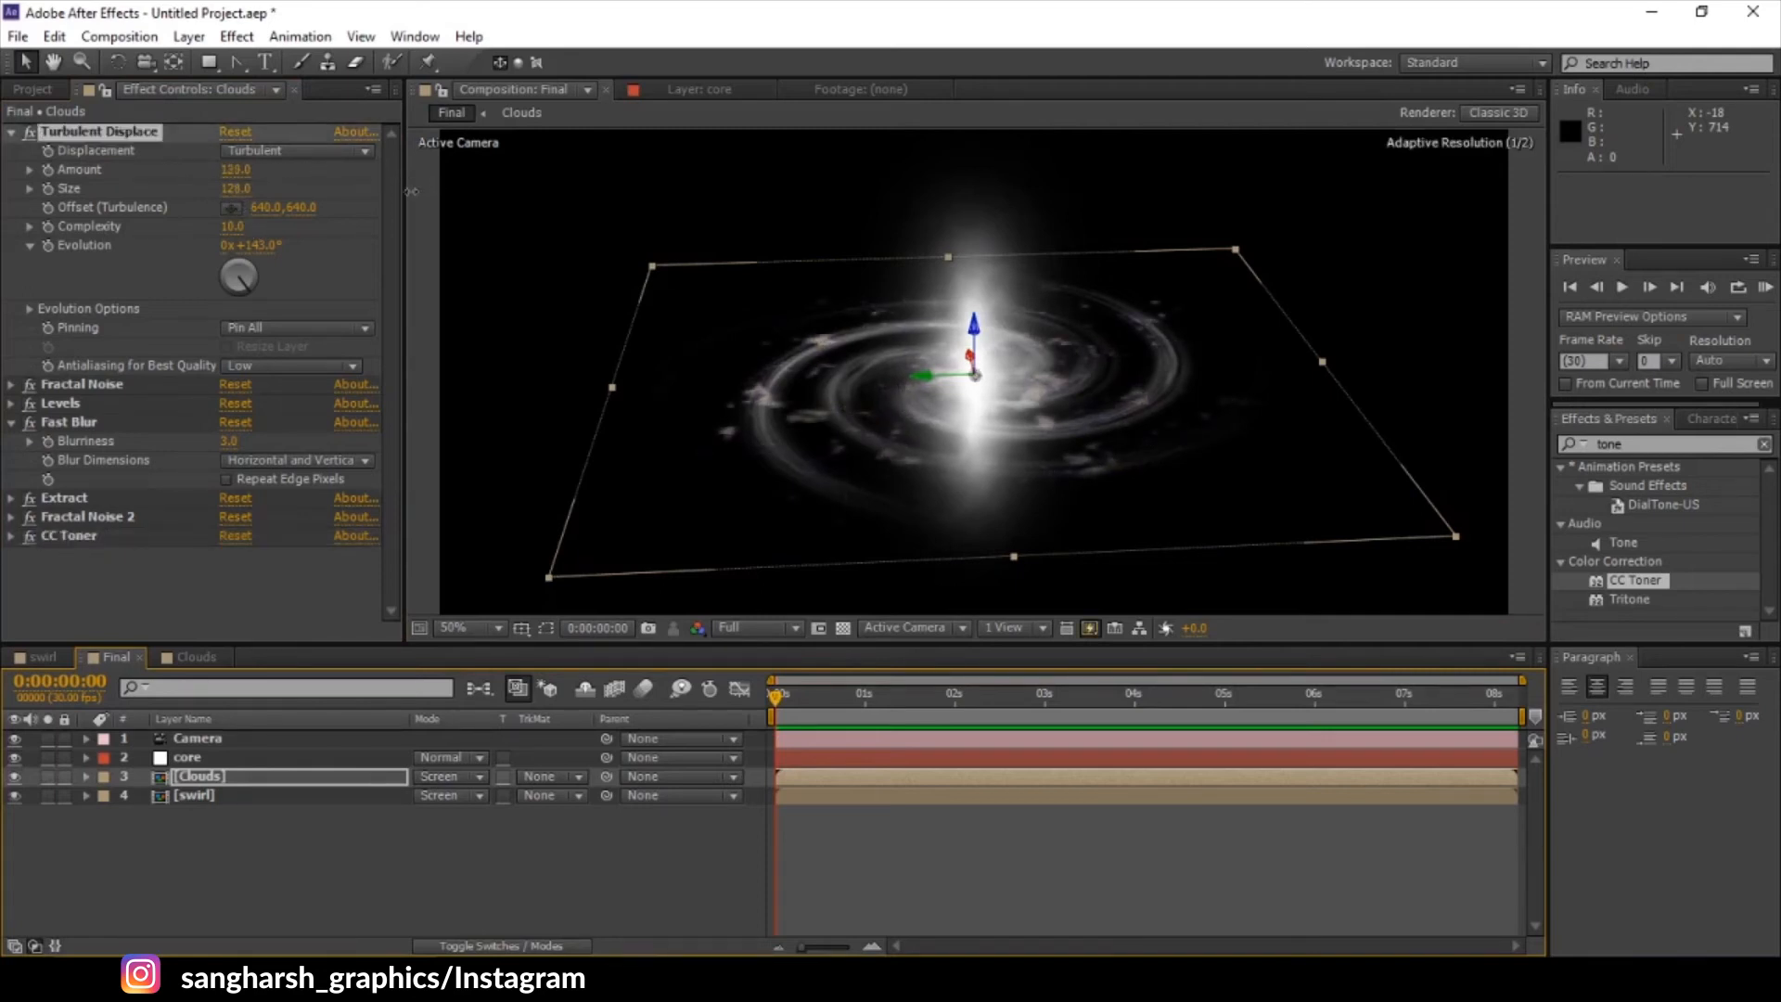
left_click_drag(242, 190, 162, 212)
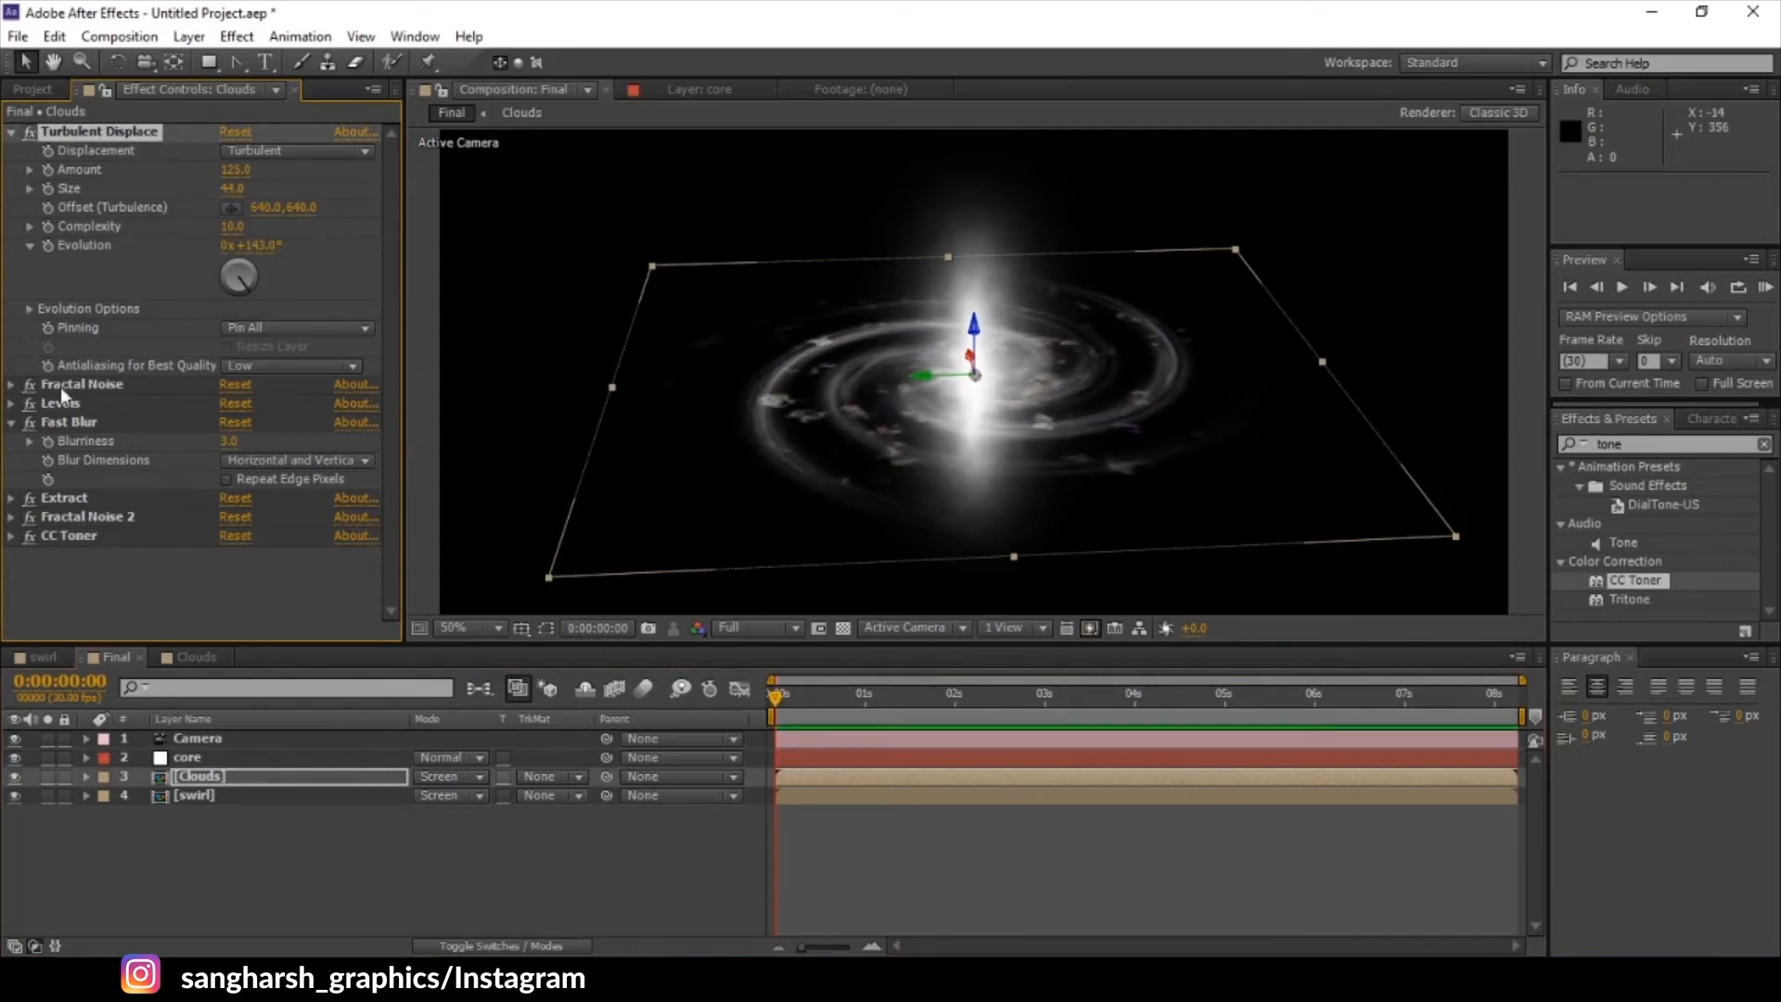
- Set the first Fractal Noise effect's Contrast to 288 and Brightness to -46 on the Clouds layer
left_click(12, 383)
scroll(189, 436, "down", 4)
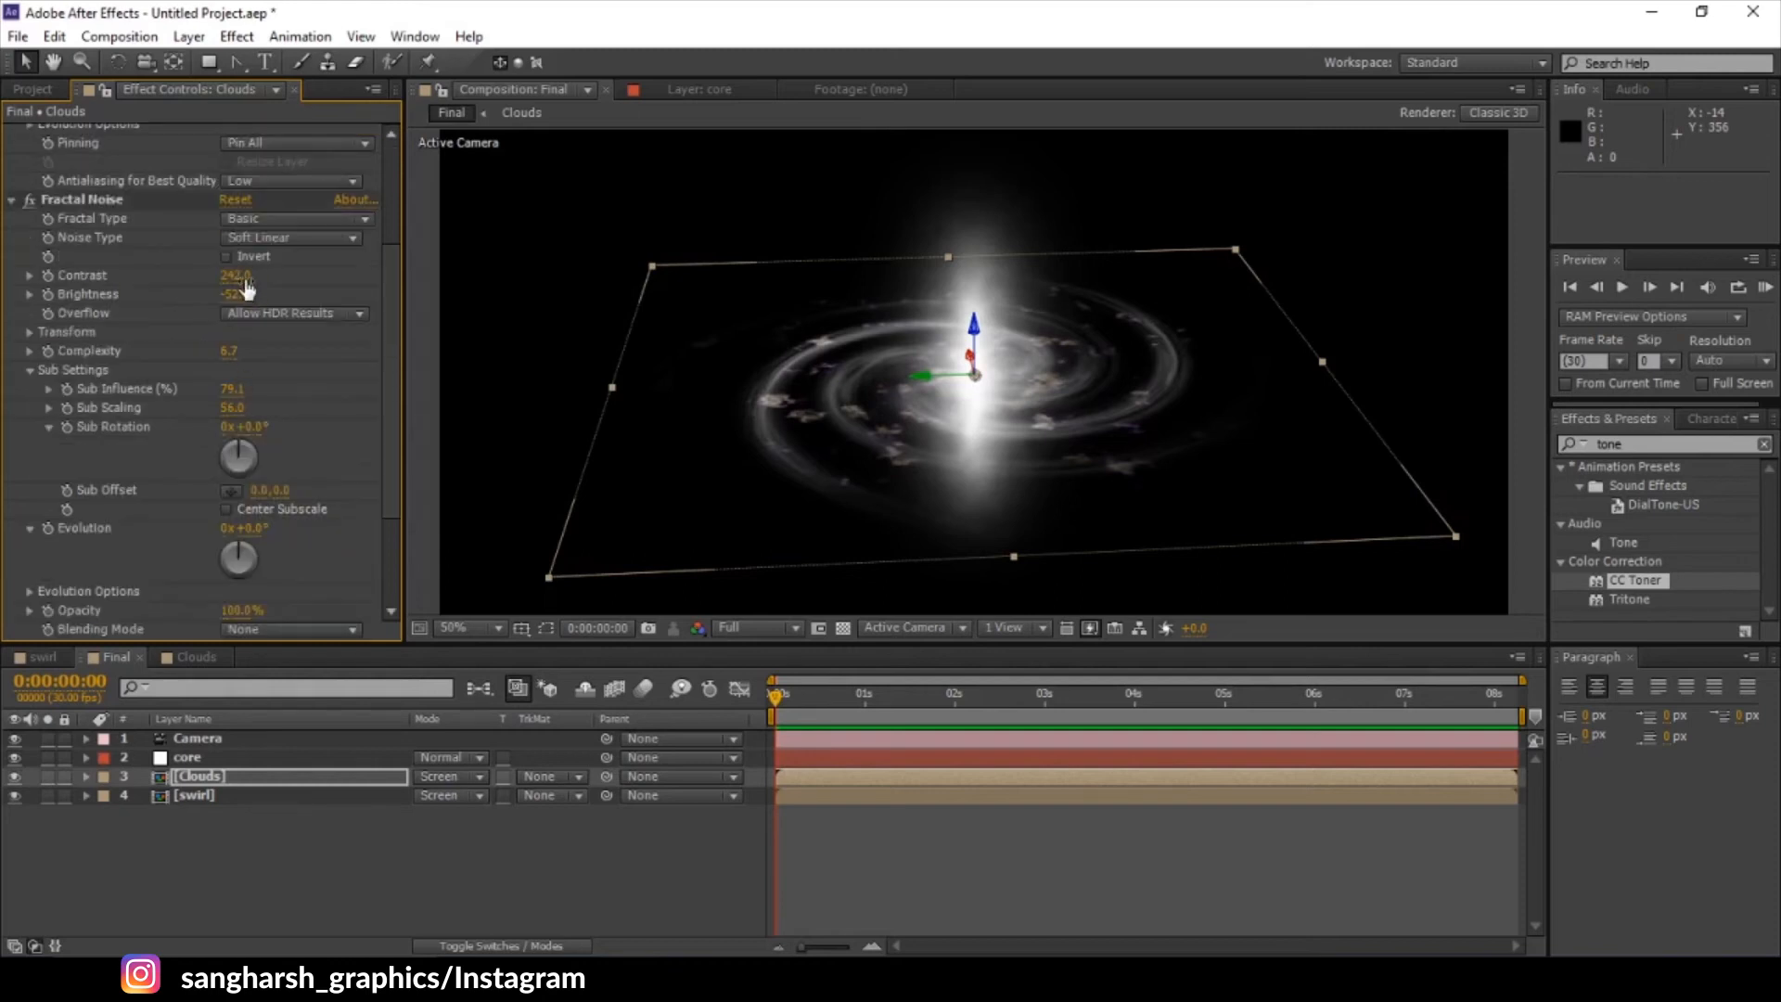
left_click_drag(235, 275, 449, 281)
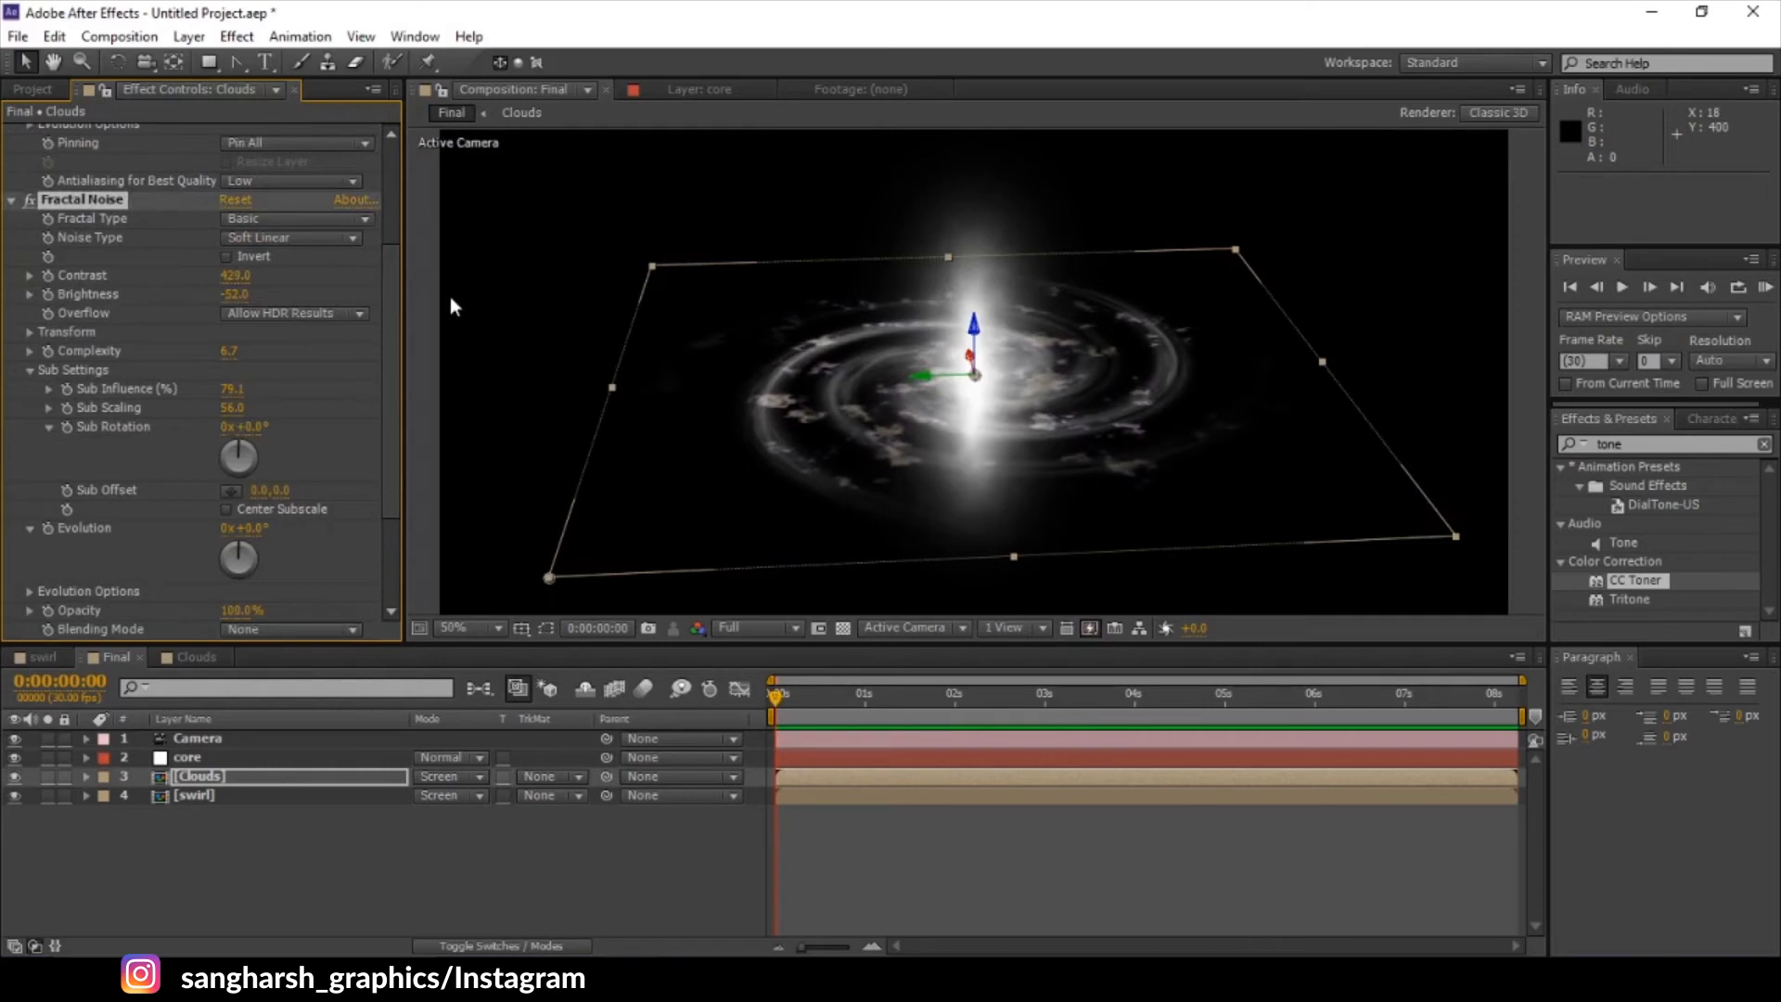
left_click_drag(237, 278, 195, 284)
left_click(237, 277)
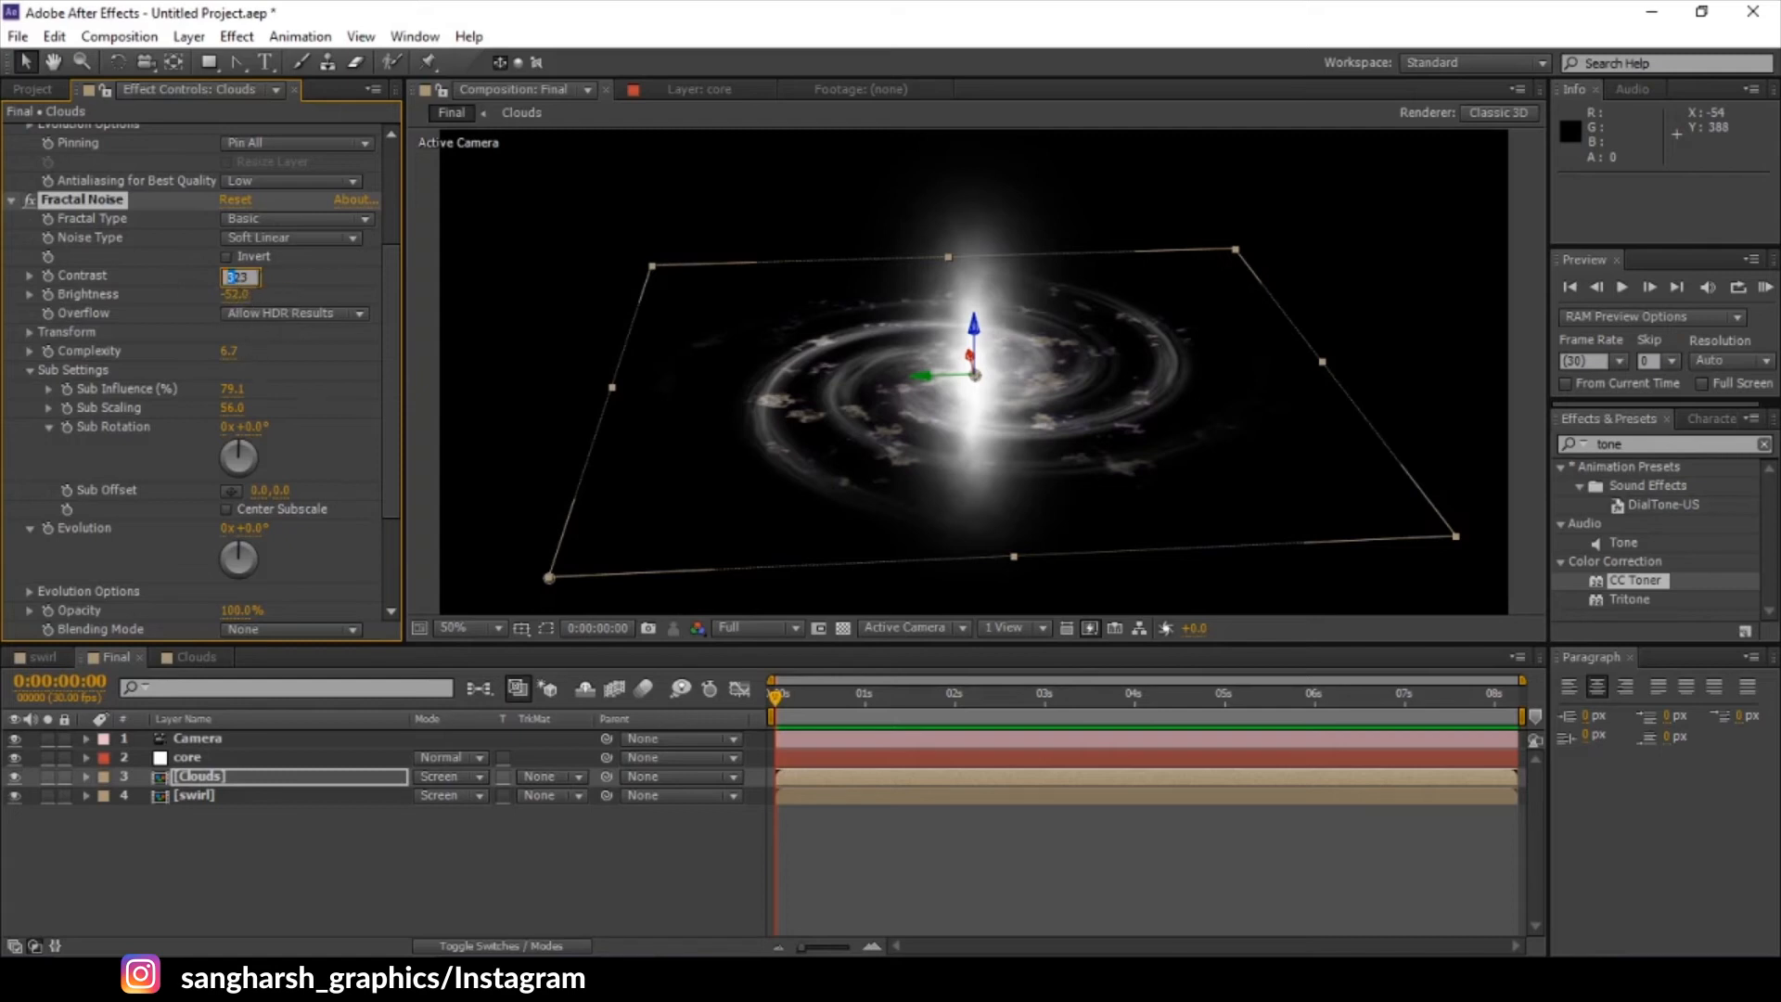
left_click(277, 281)
mouse_move(234, 279)
left_mouse_down()
mouse_move(200, 280)
mouse_move(243, 295)
left_mouse_up()
- Reduce the Turbulent Displace Size to about 17 on the Clouds layer
scroll(190, 258, "up", 3)
scroll(189, 258, "up", 1)
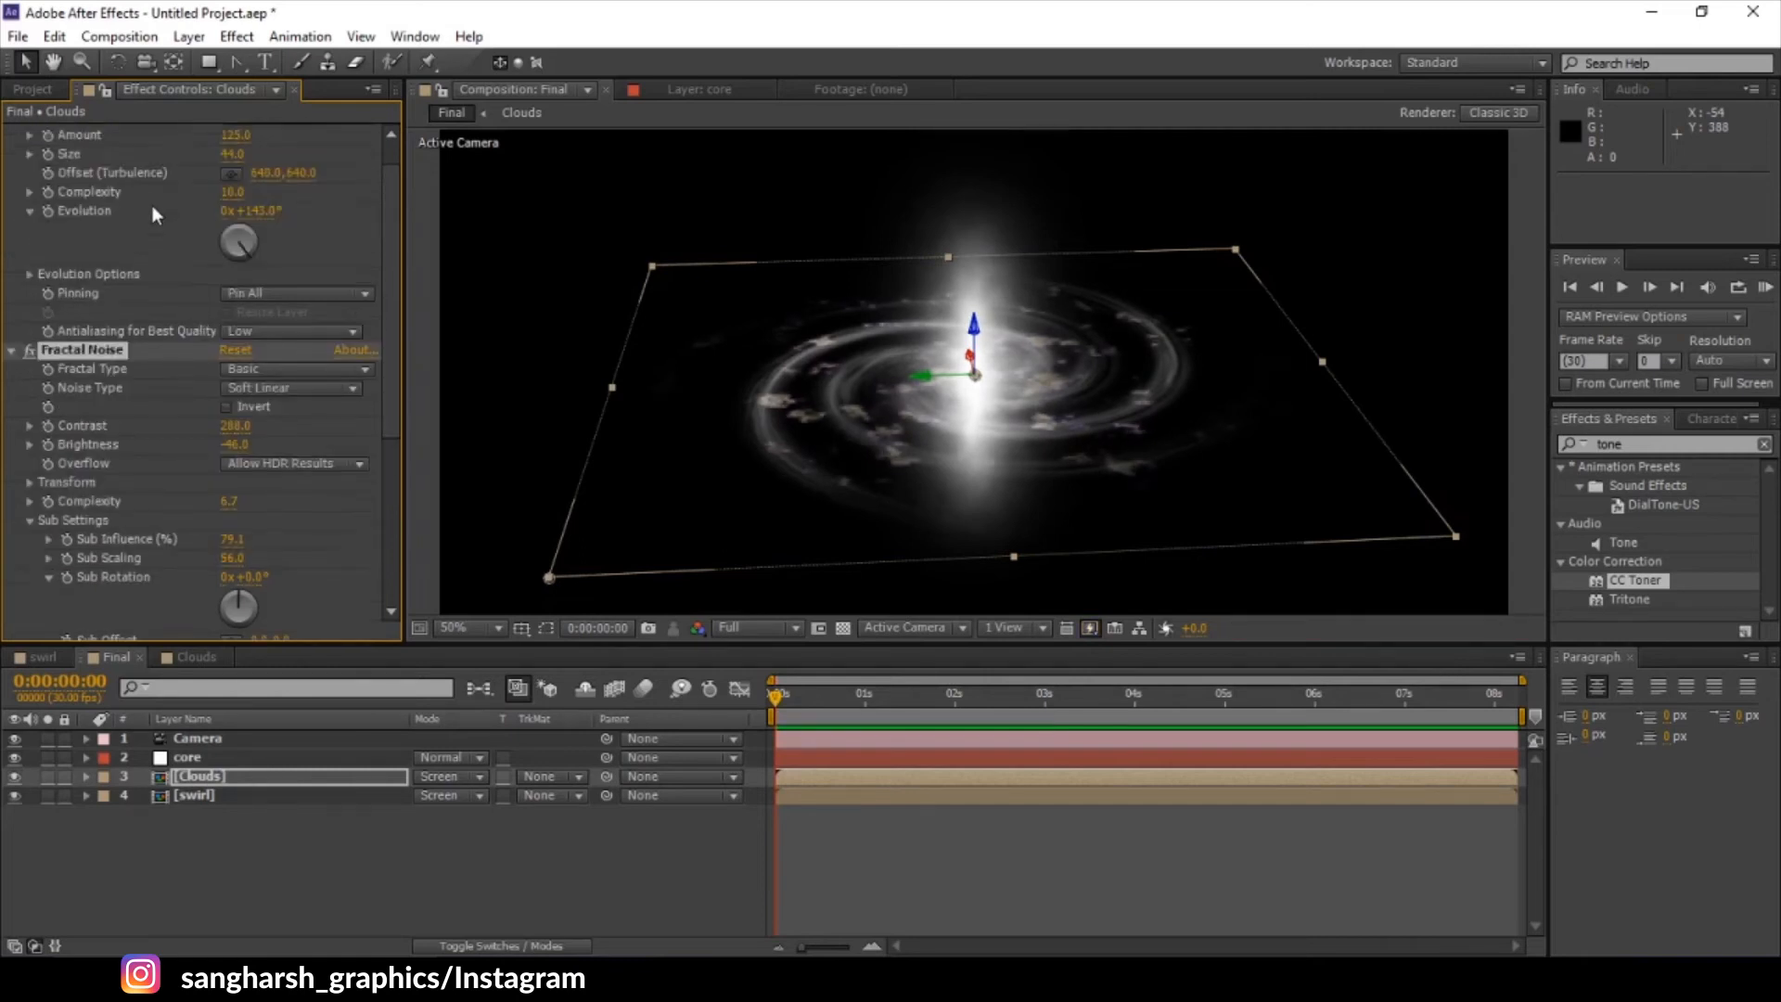
mouse_move(236, 152)
left_mouse_down()
mouse_move(274, 149)
mouse_move(208, 167)
left_mouse_up()
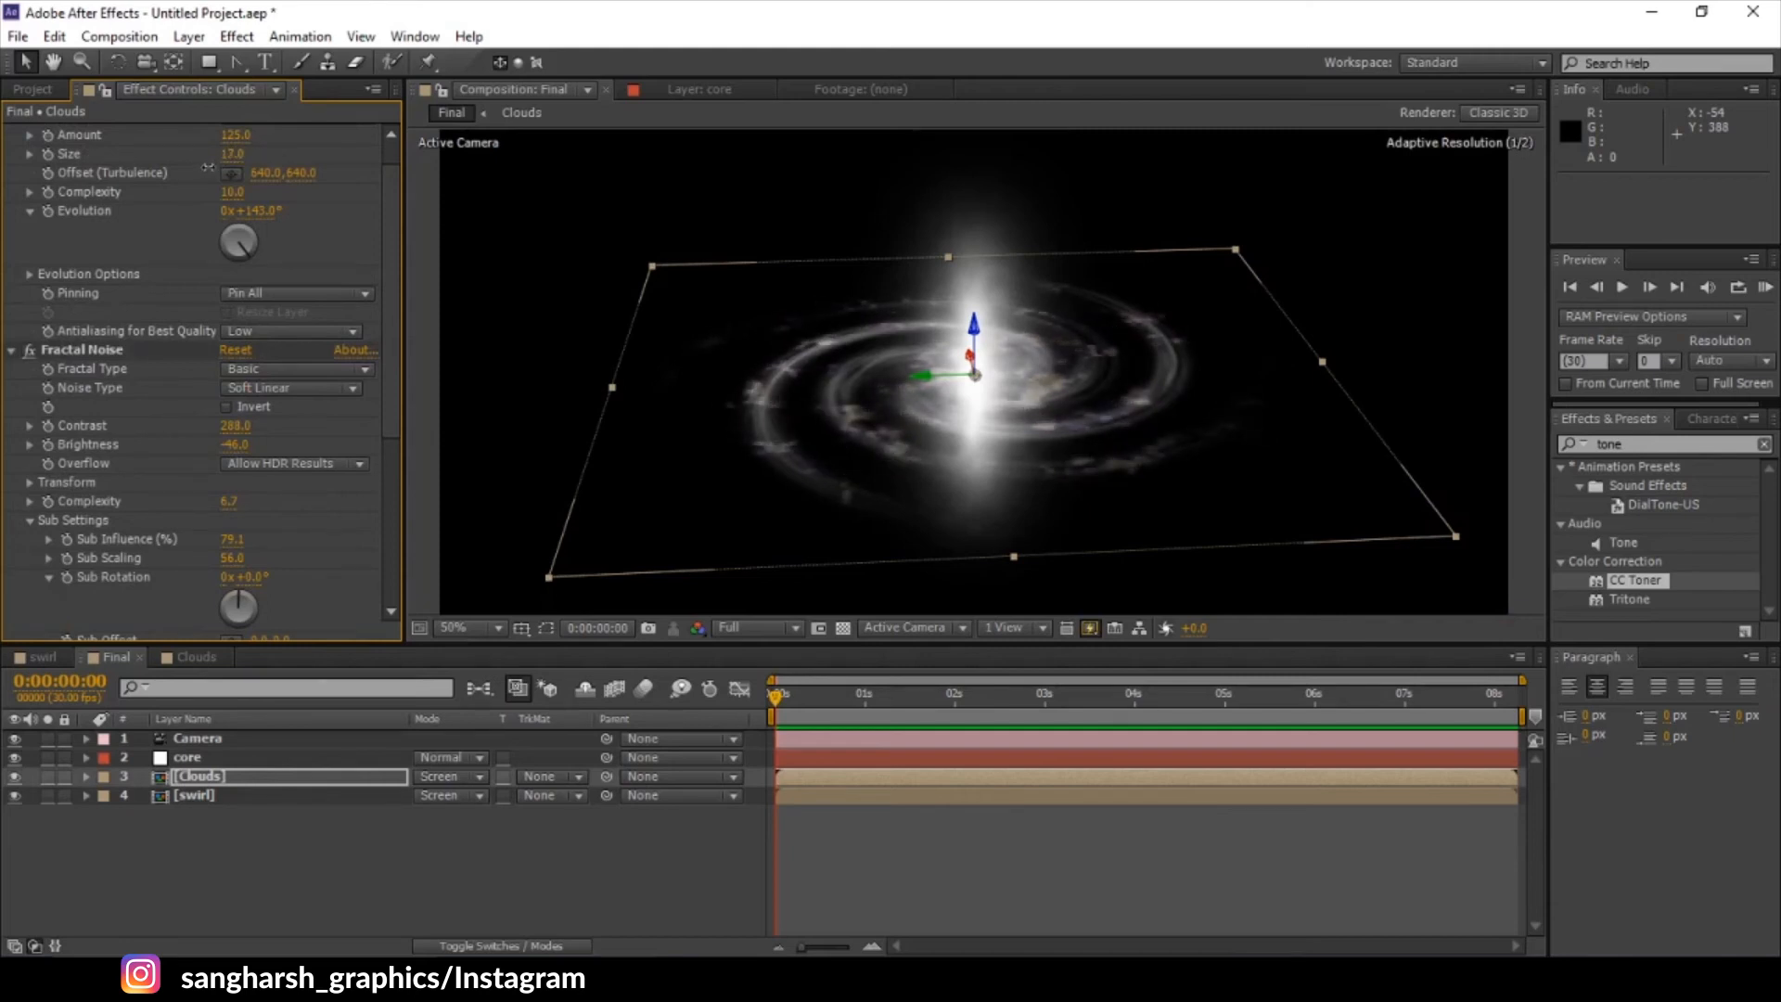
scroll(122, 211, "up", 1)
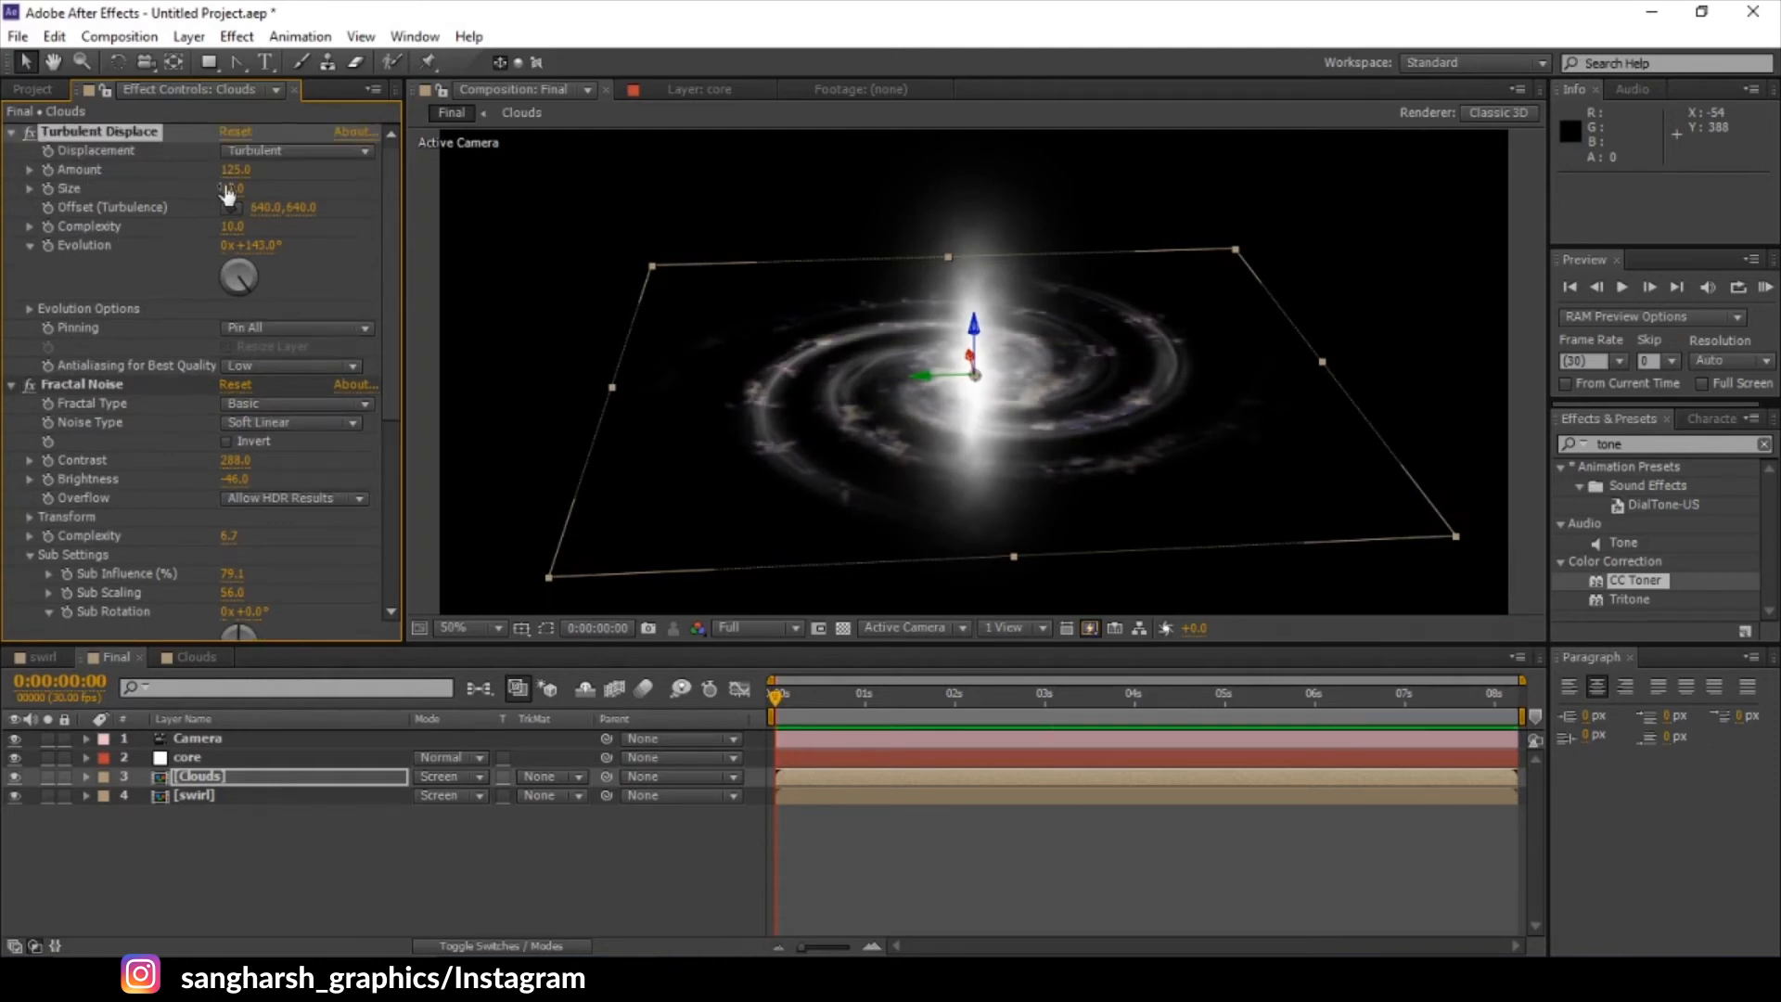
- Set the Clouds layer's Turbulent Displace Amount to 168, keeping the Turbulent displacement type
left_click_drag(235, 169, 214, 174)
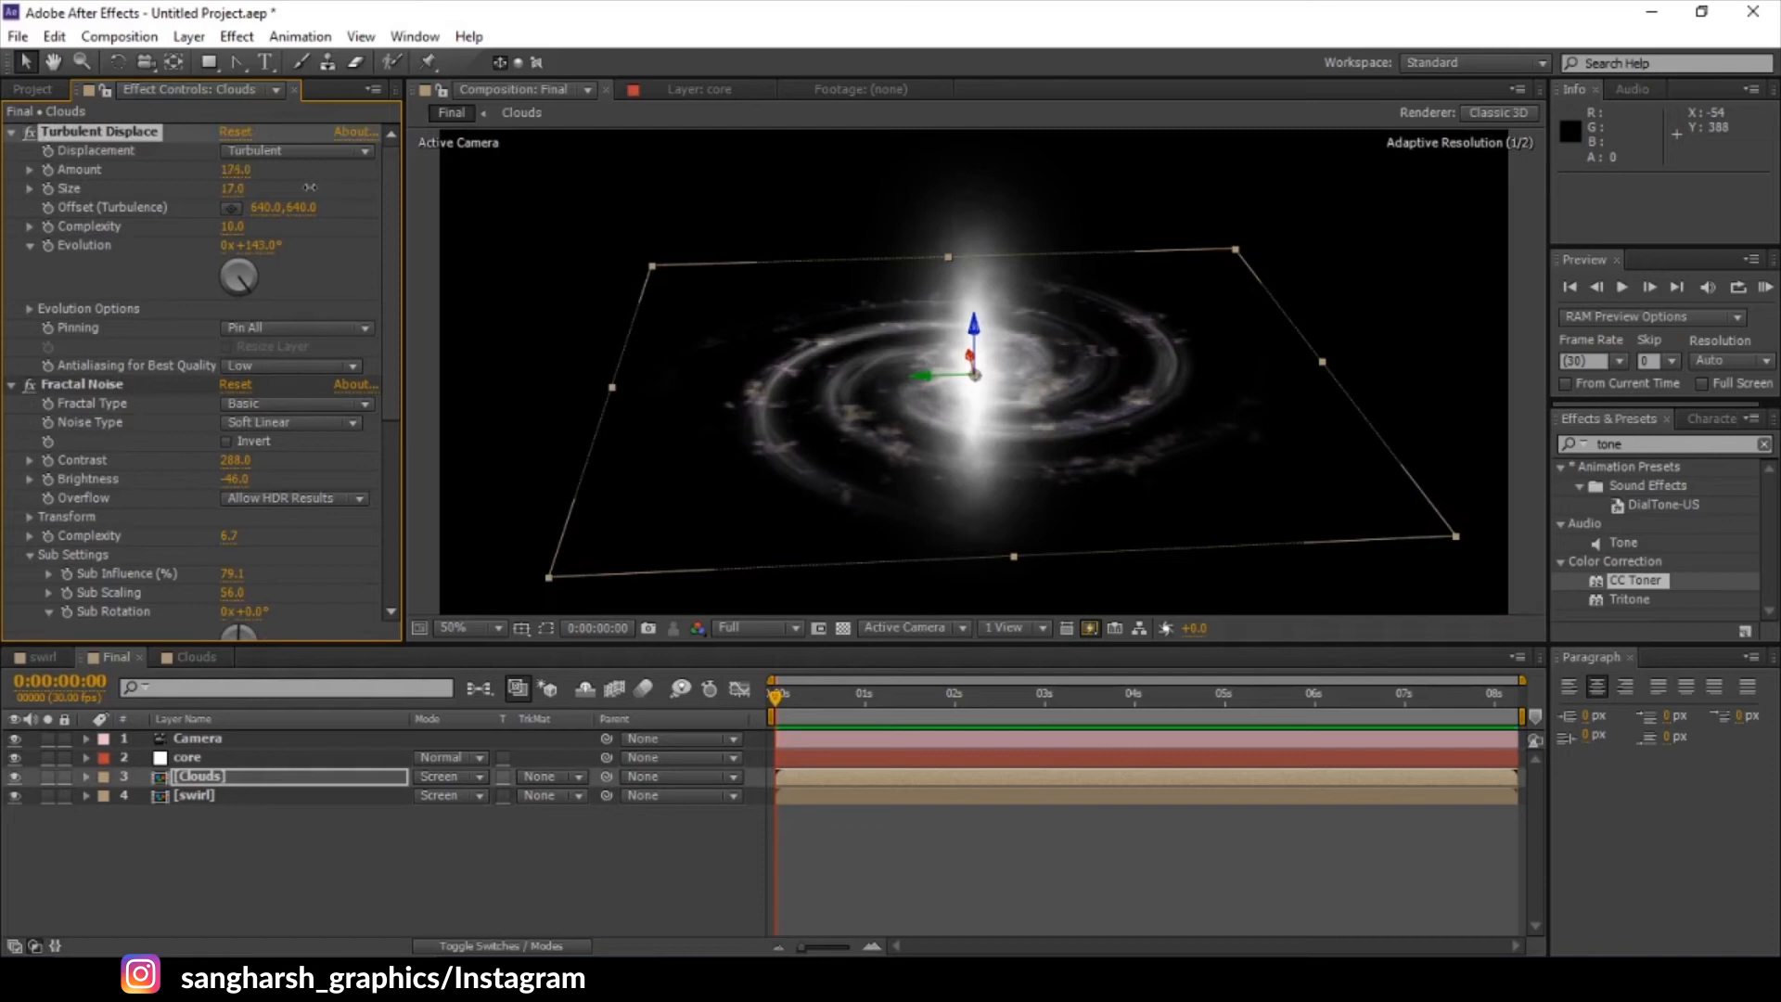
left_click(300, 151)
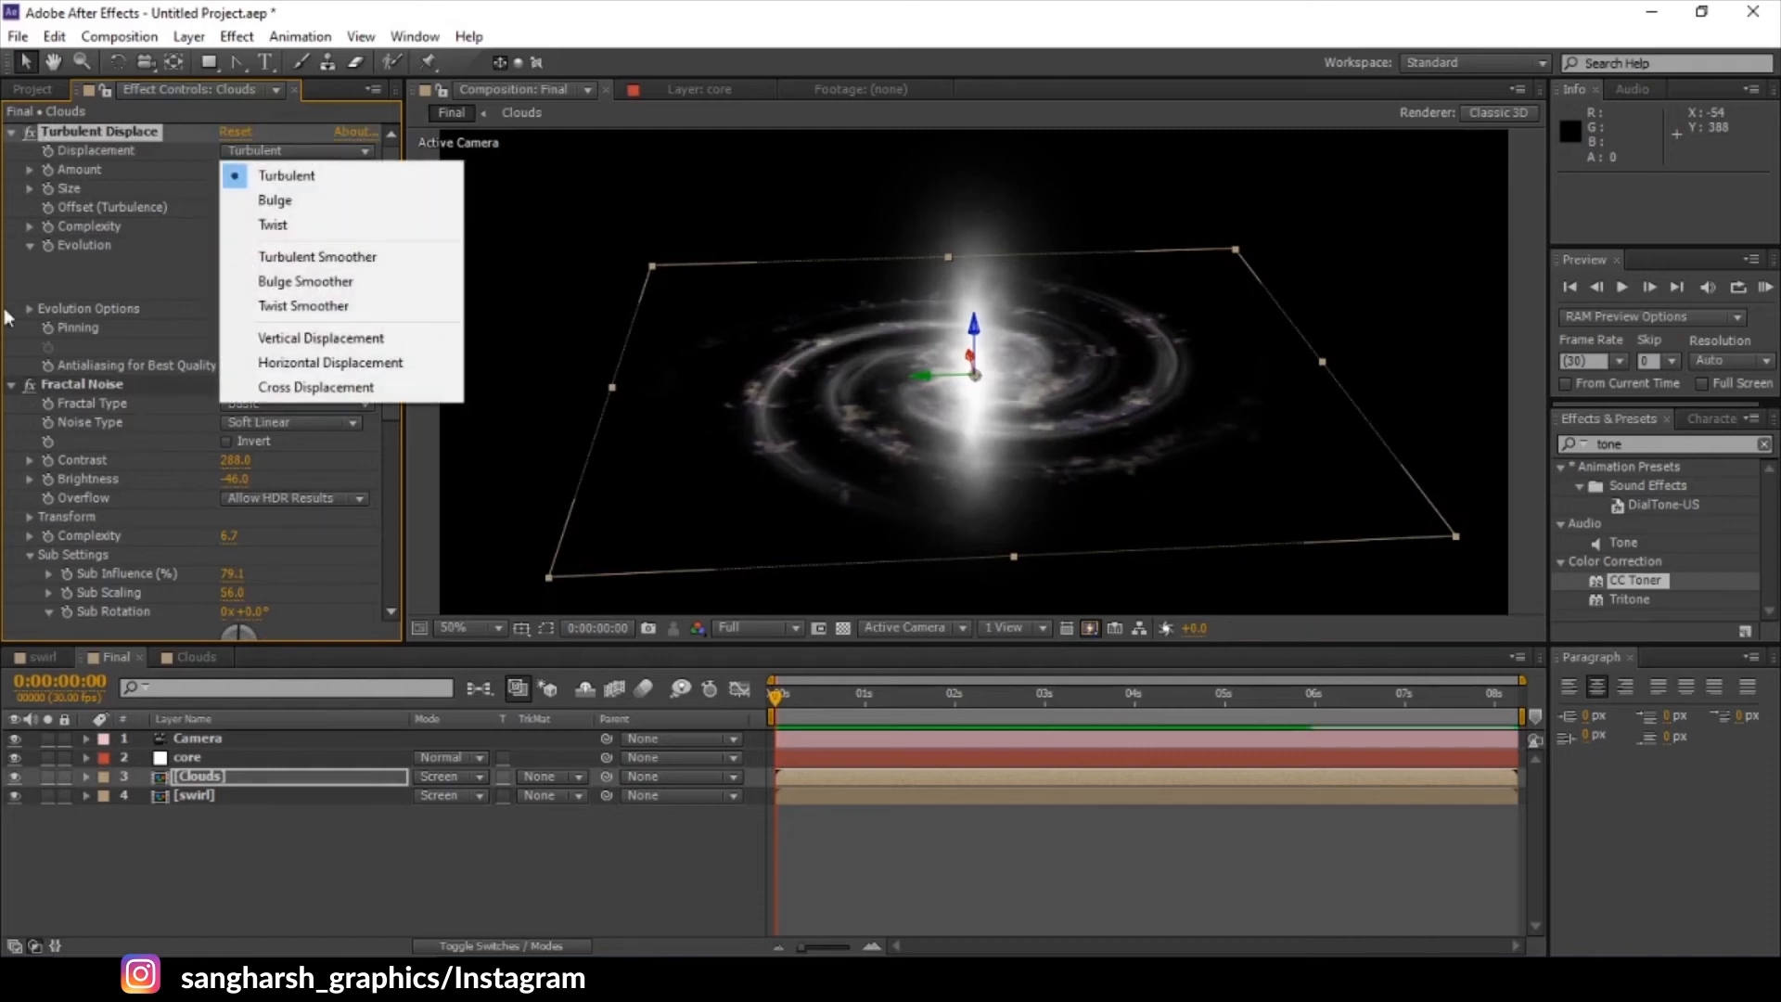
left_click(176, 284)
- Change the Fractal Type of the first Fractal Noise effect on the Clouds layer to Dynamic Progressive
left_click(277, 418)
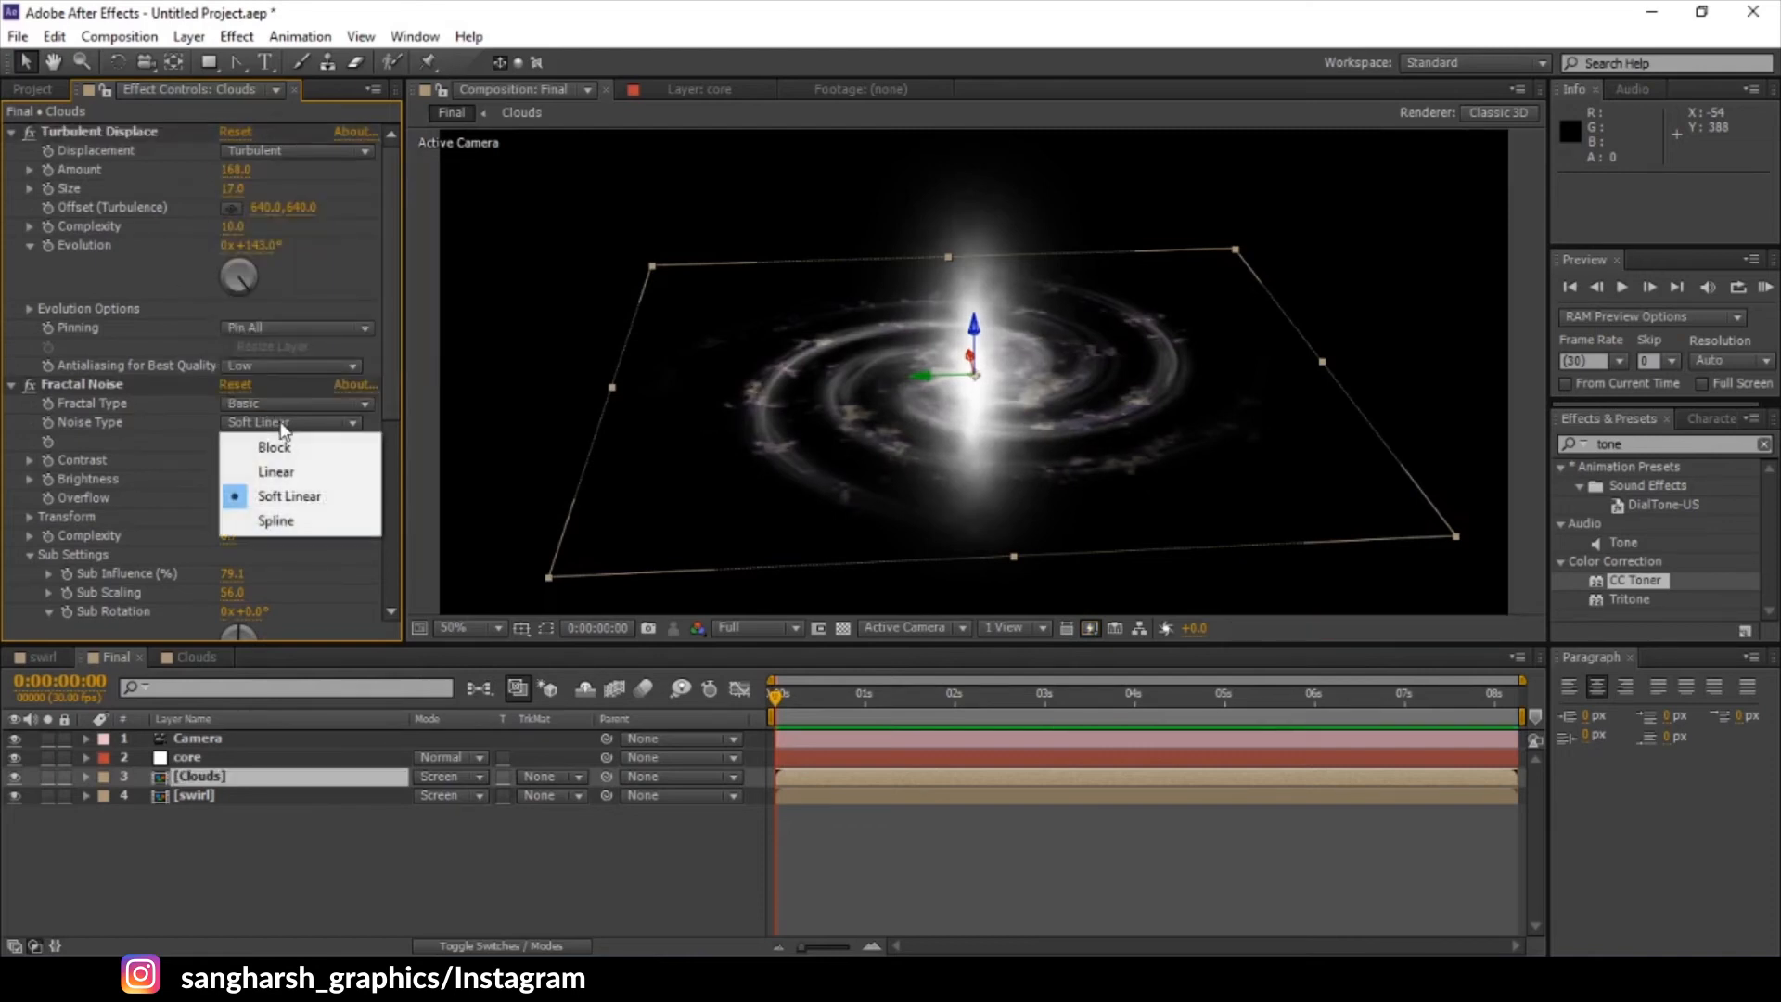
left_click(288, 407)
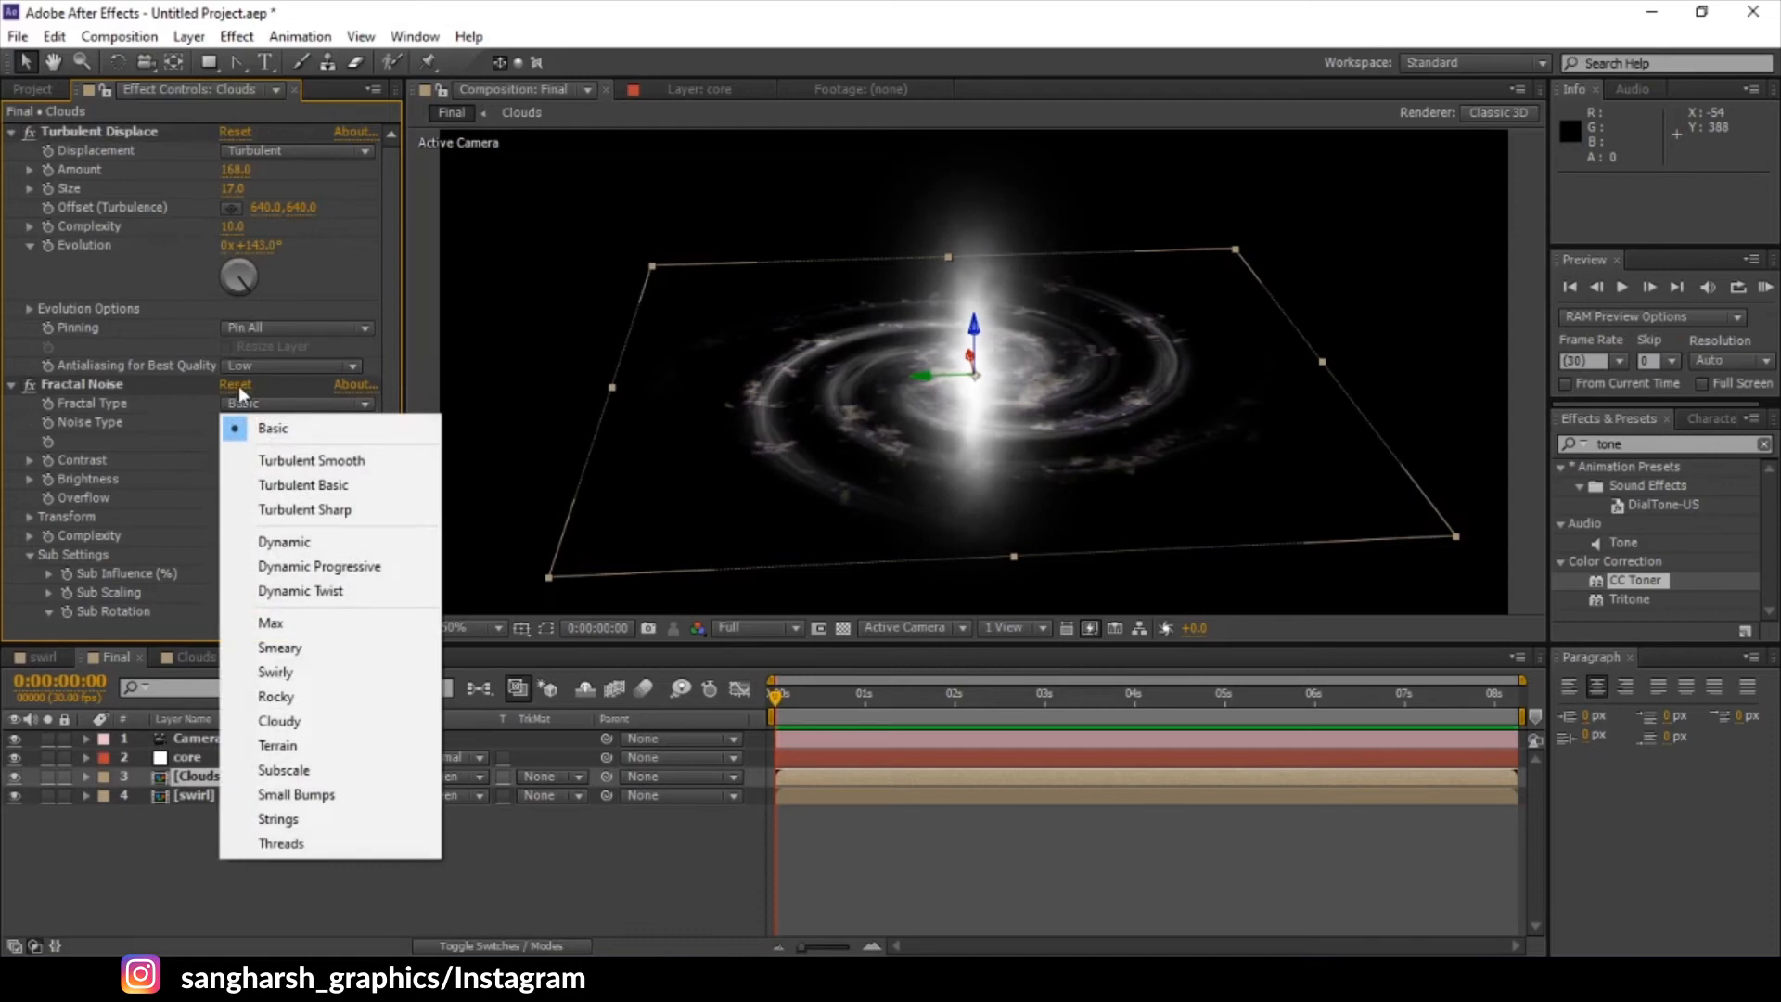
left_click(358, 572)
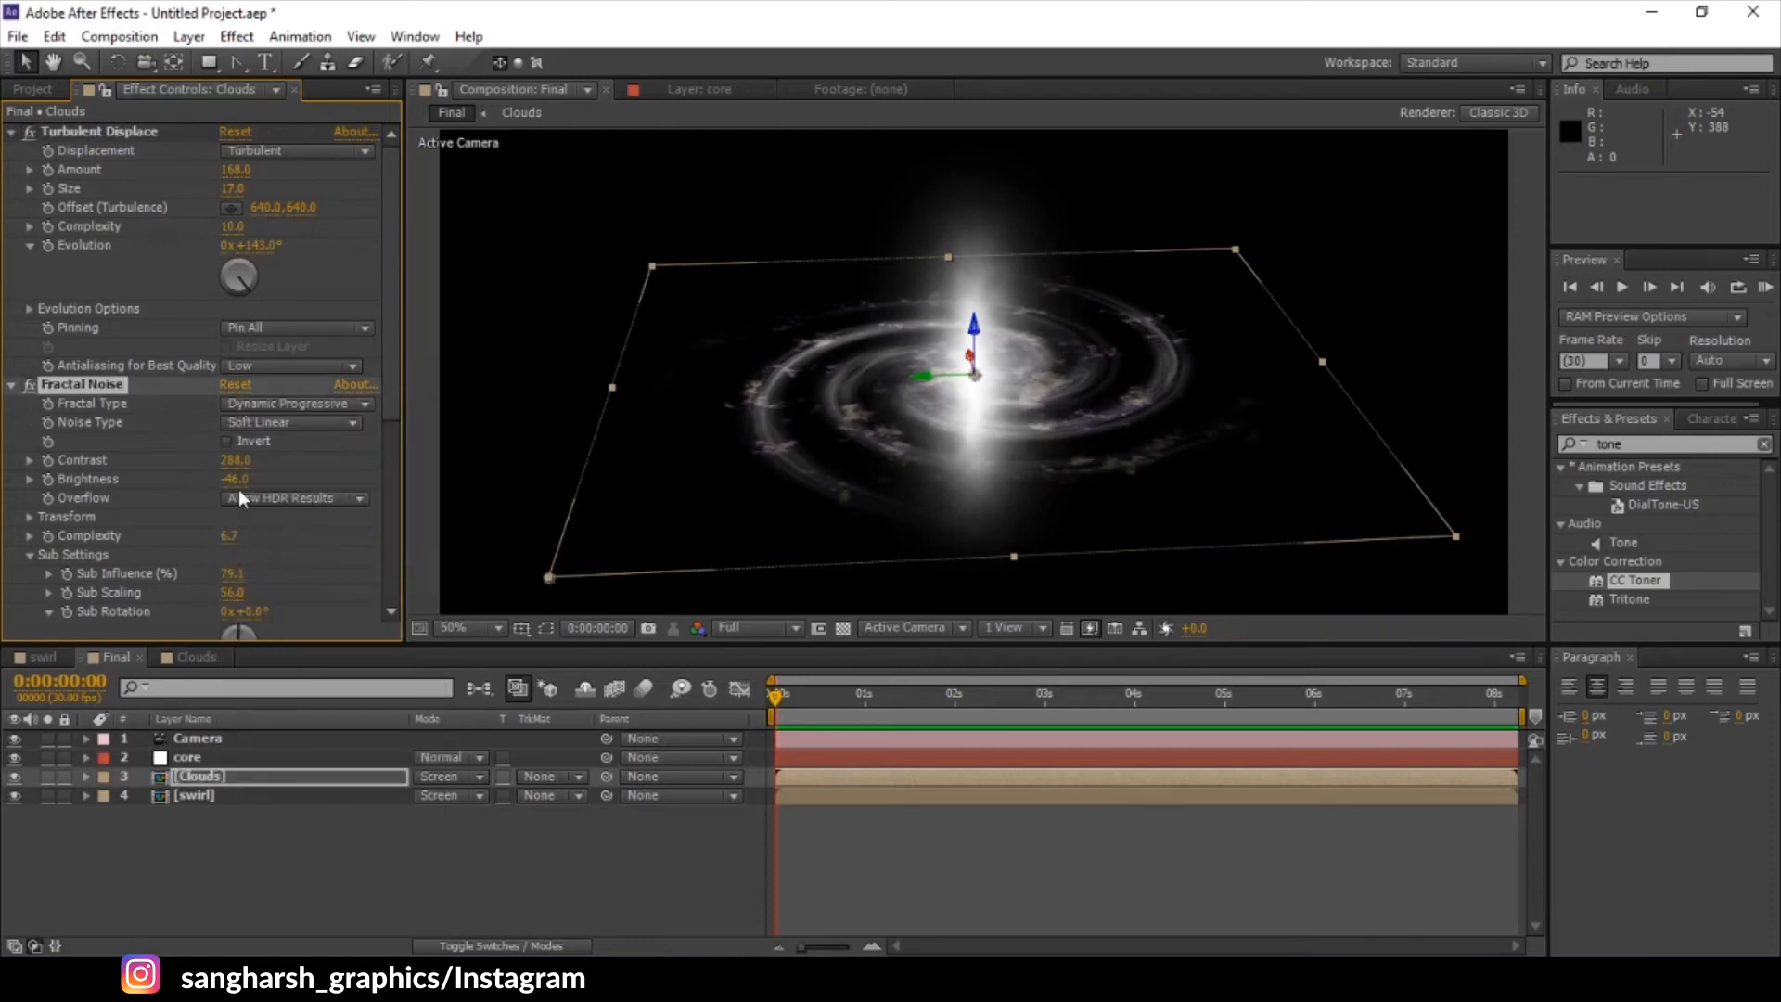
- Change CC Toner's Midtones on the Clouds layer to a less saturated dark violet
scroll(237, 488, "down", 2)
scroll(278, 501, "down", 5)
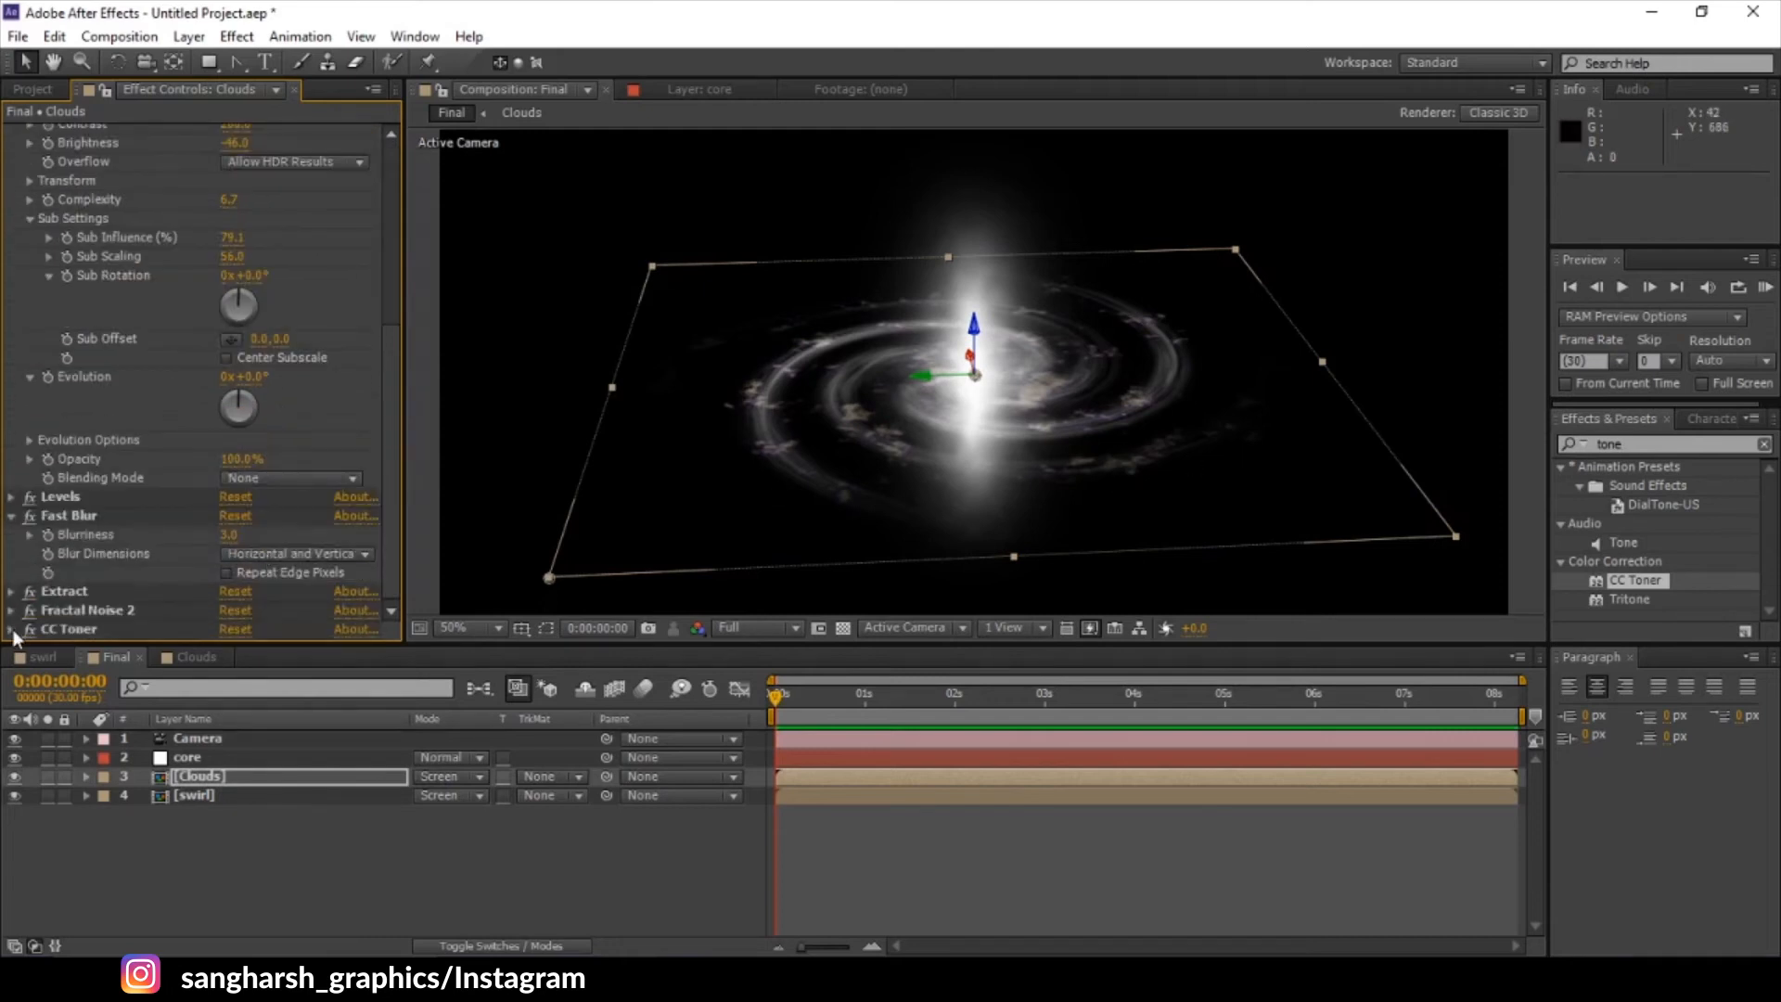
left_click(11, 630)
left_click(232, 573)
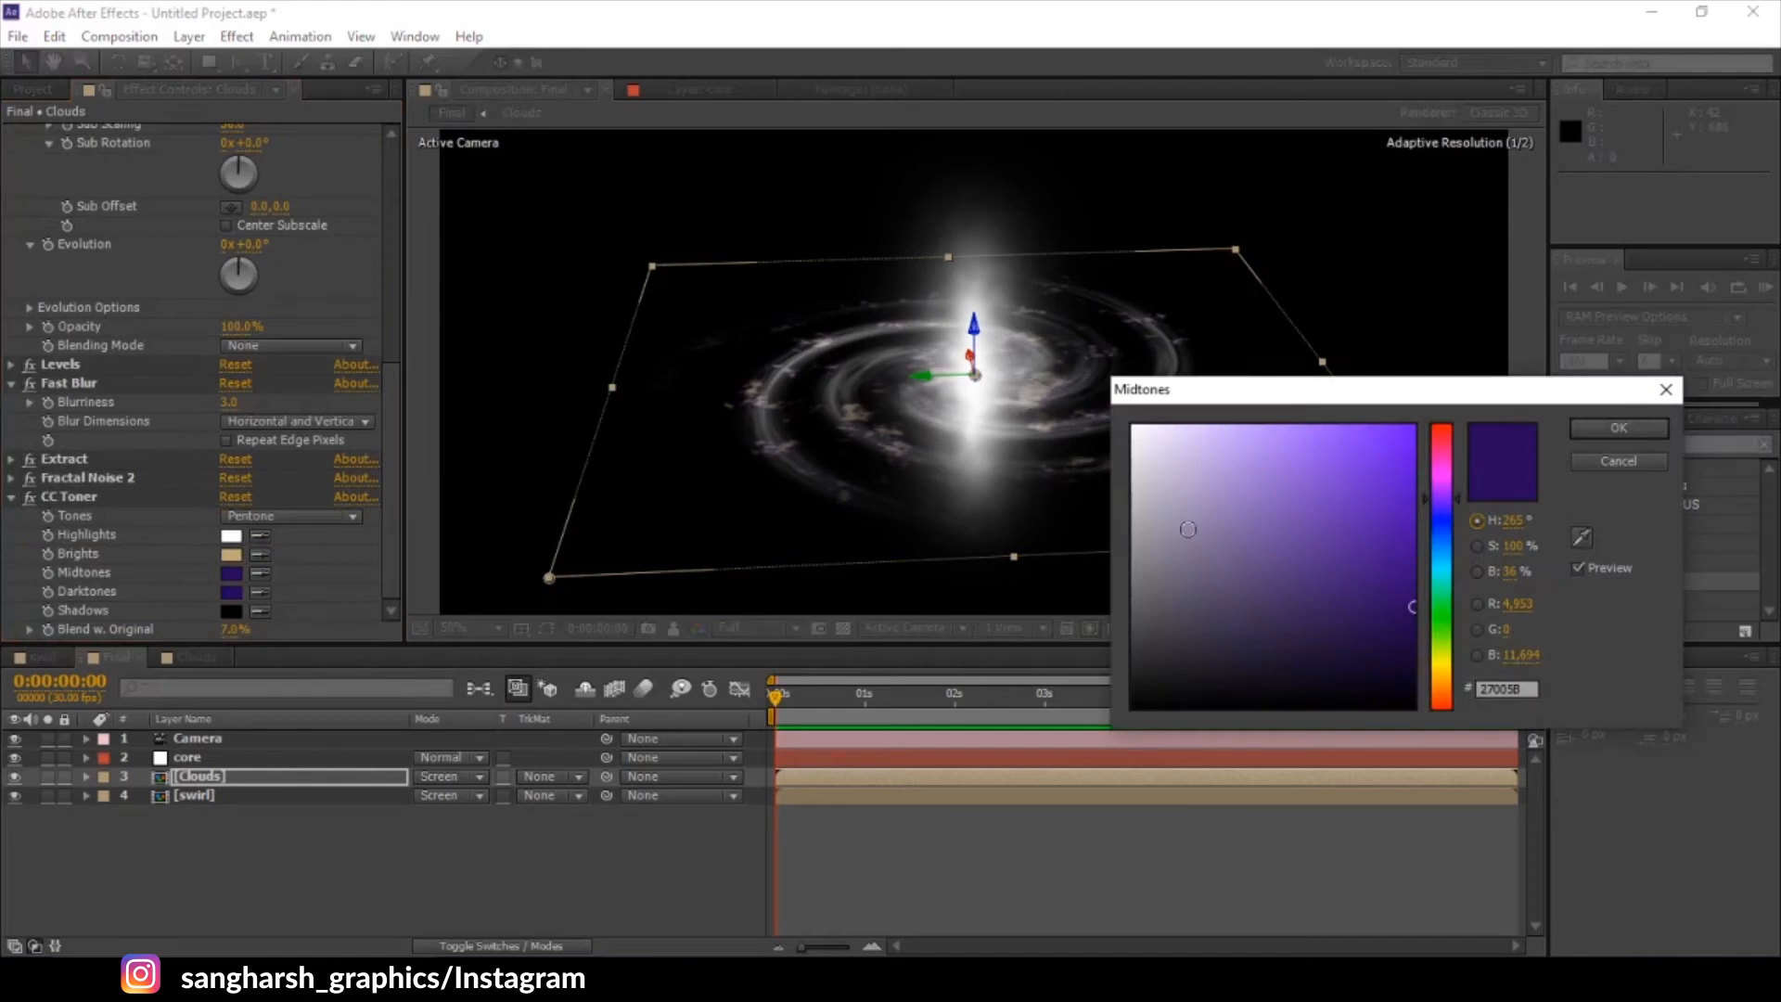
left_click_drag(1411, 607, 1282, 621)
left_click(1609, 427)
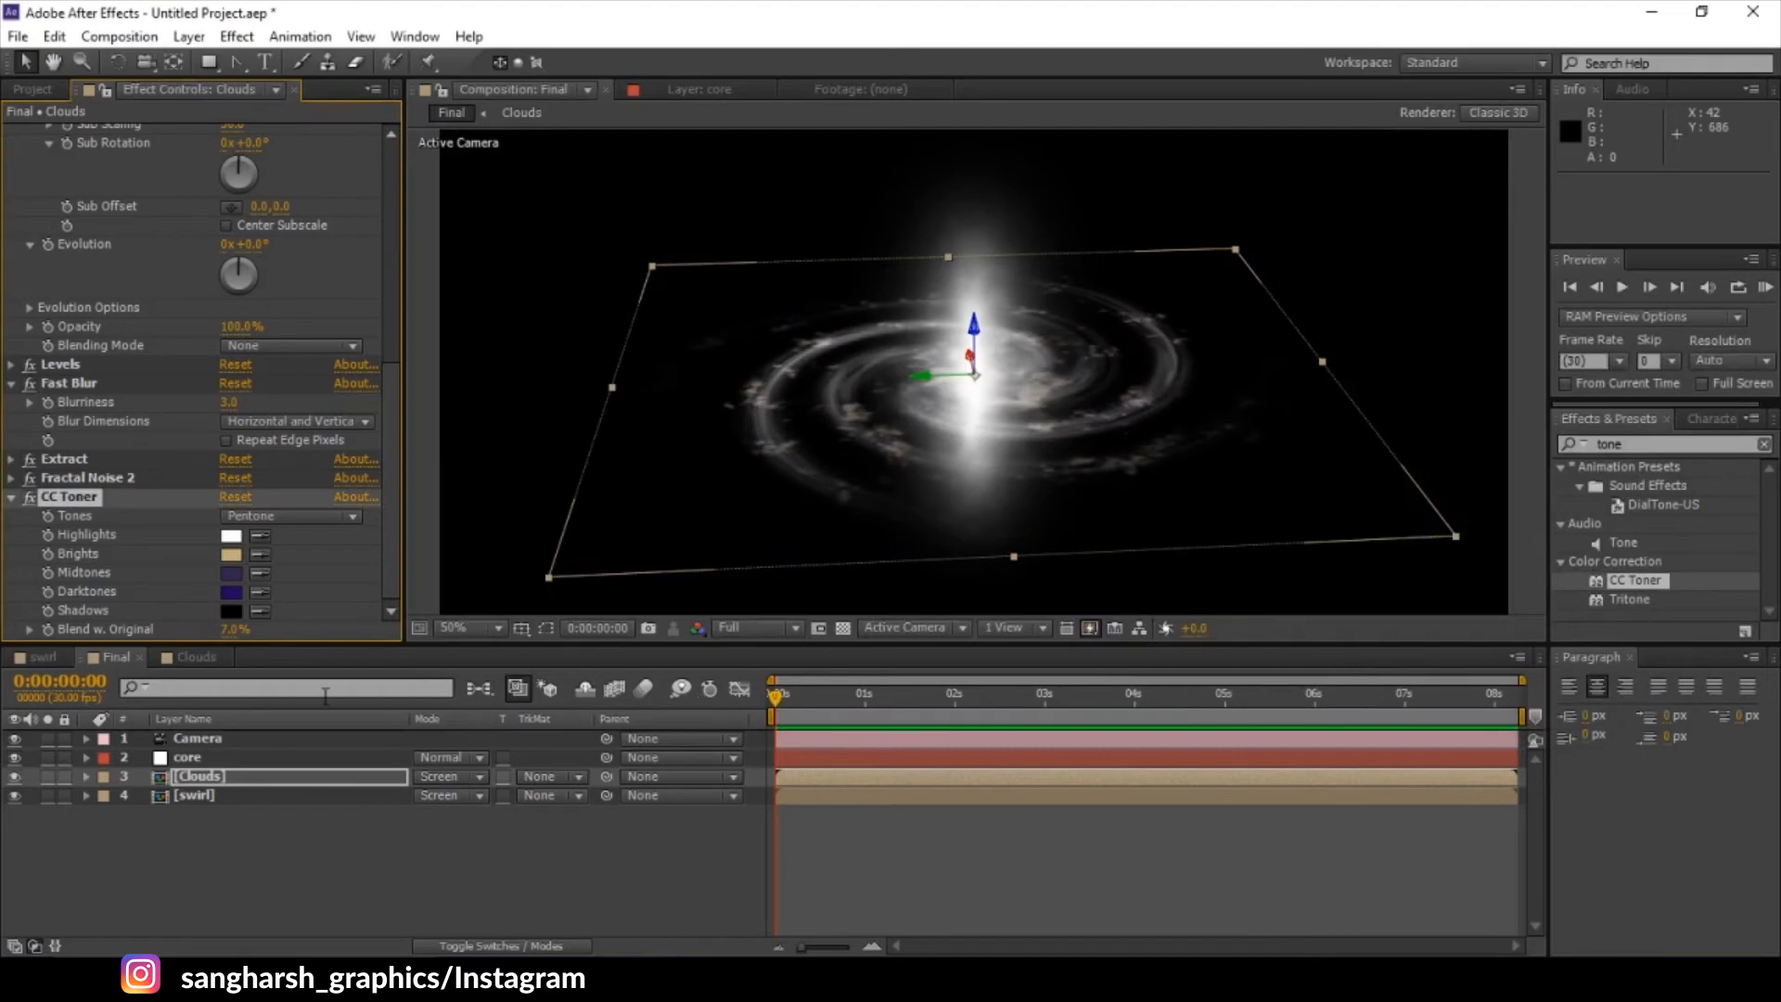
- Create a black 1920 × 1080 px solid named core details and place it directly below the Clouds layer
left_click(190, 777)
left_click(288, 849)
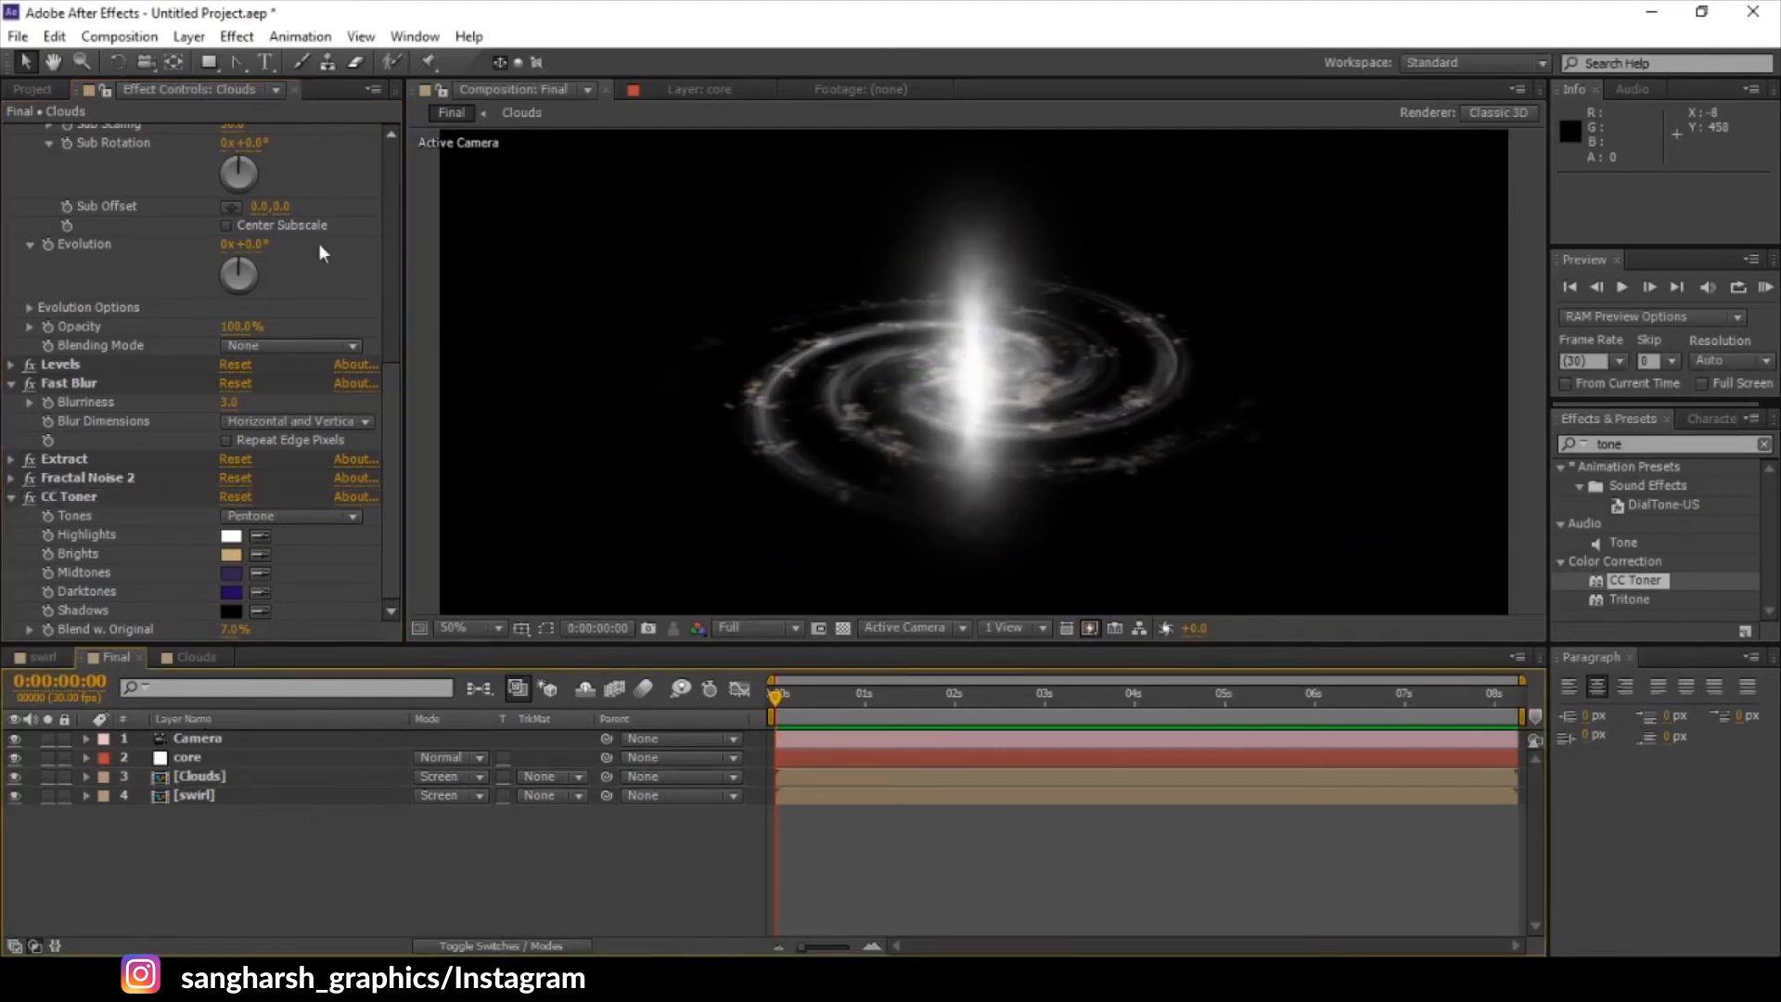
right_click(294, 896)
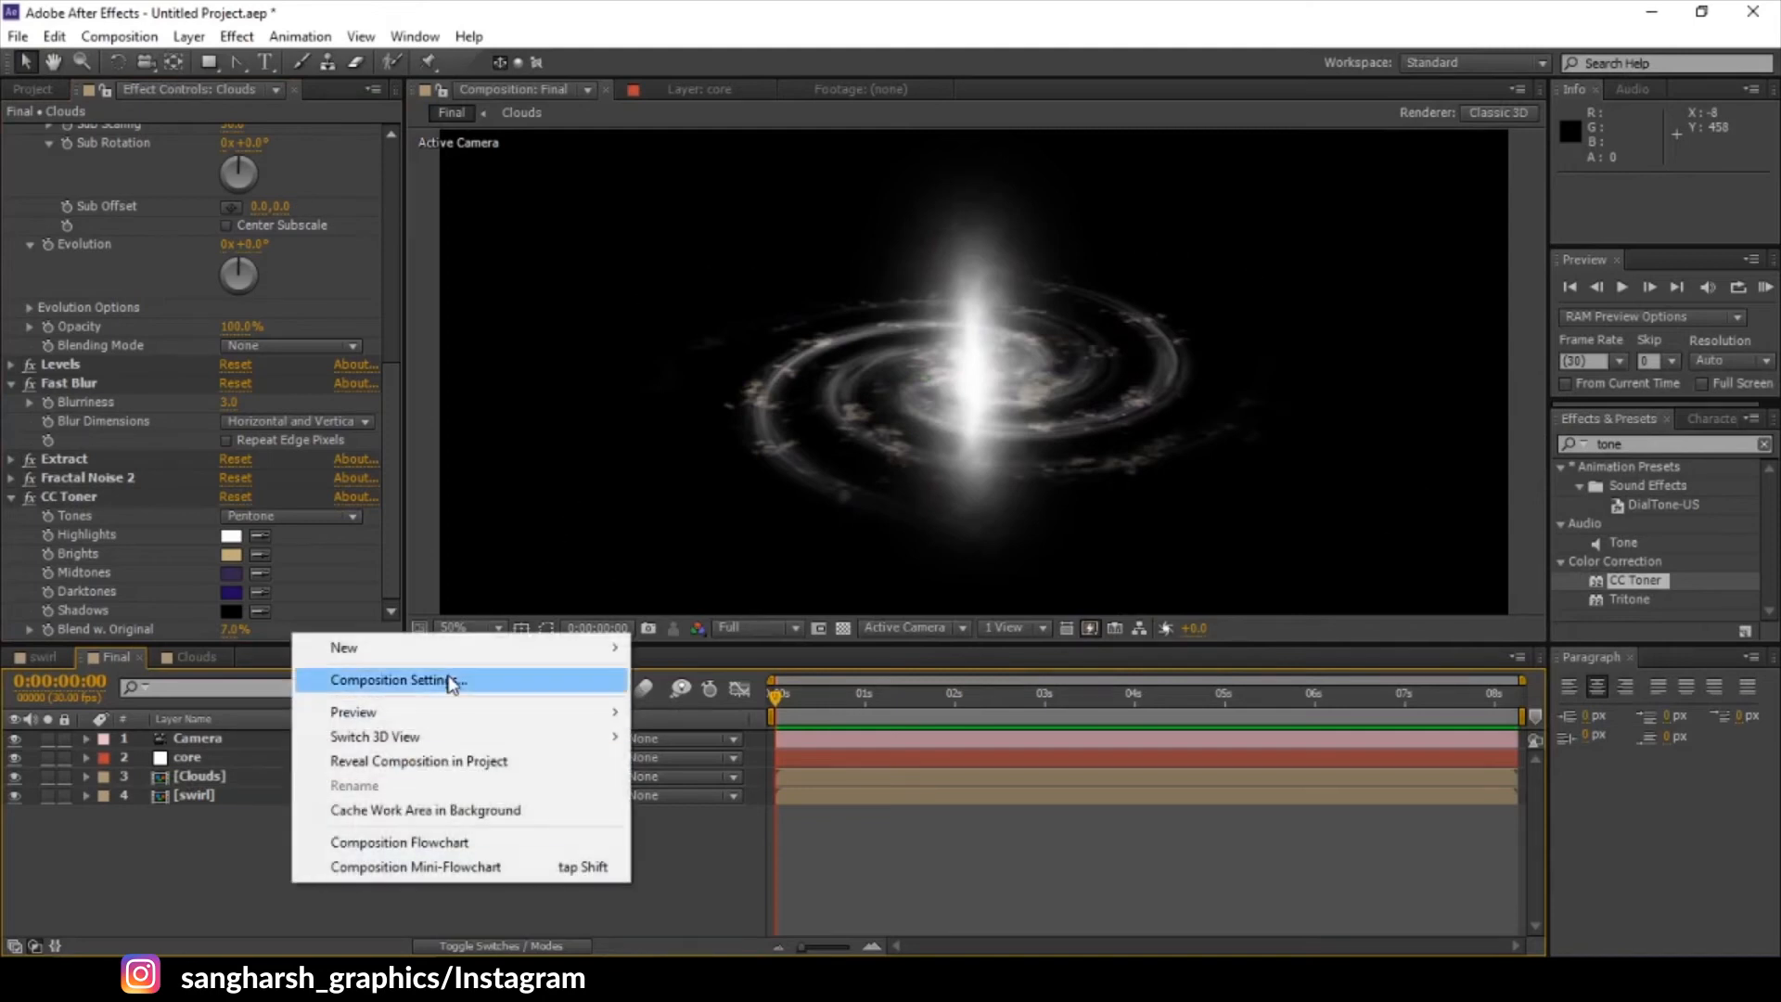
mouse_move(461, 659)
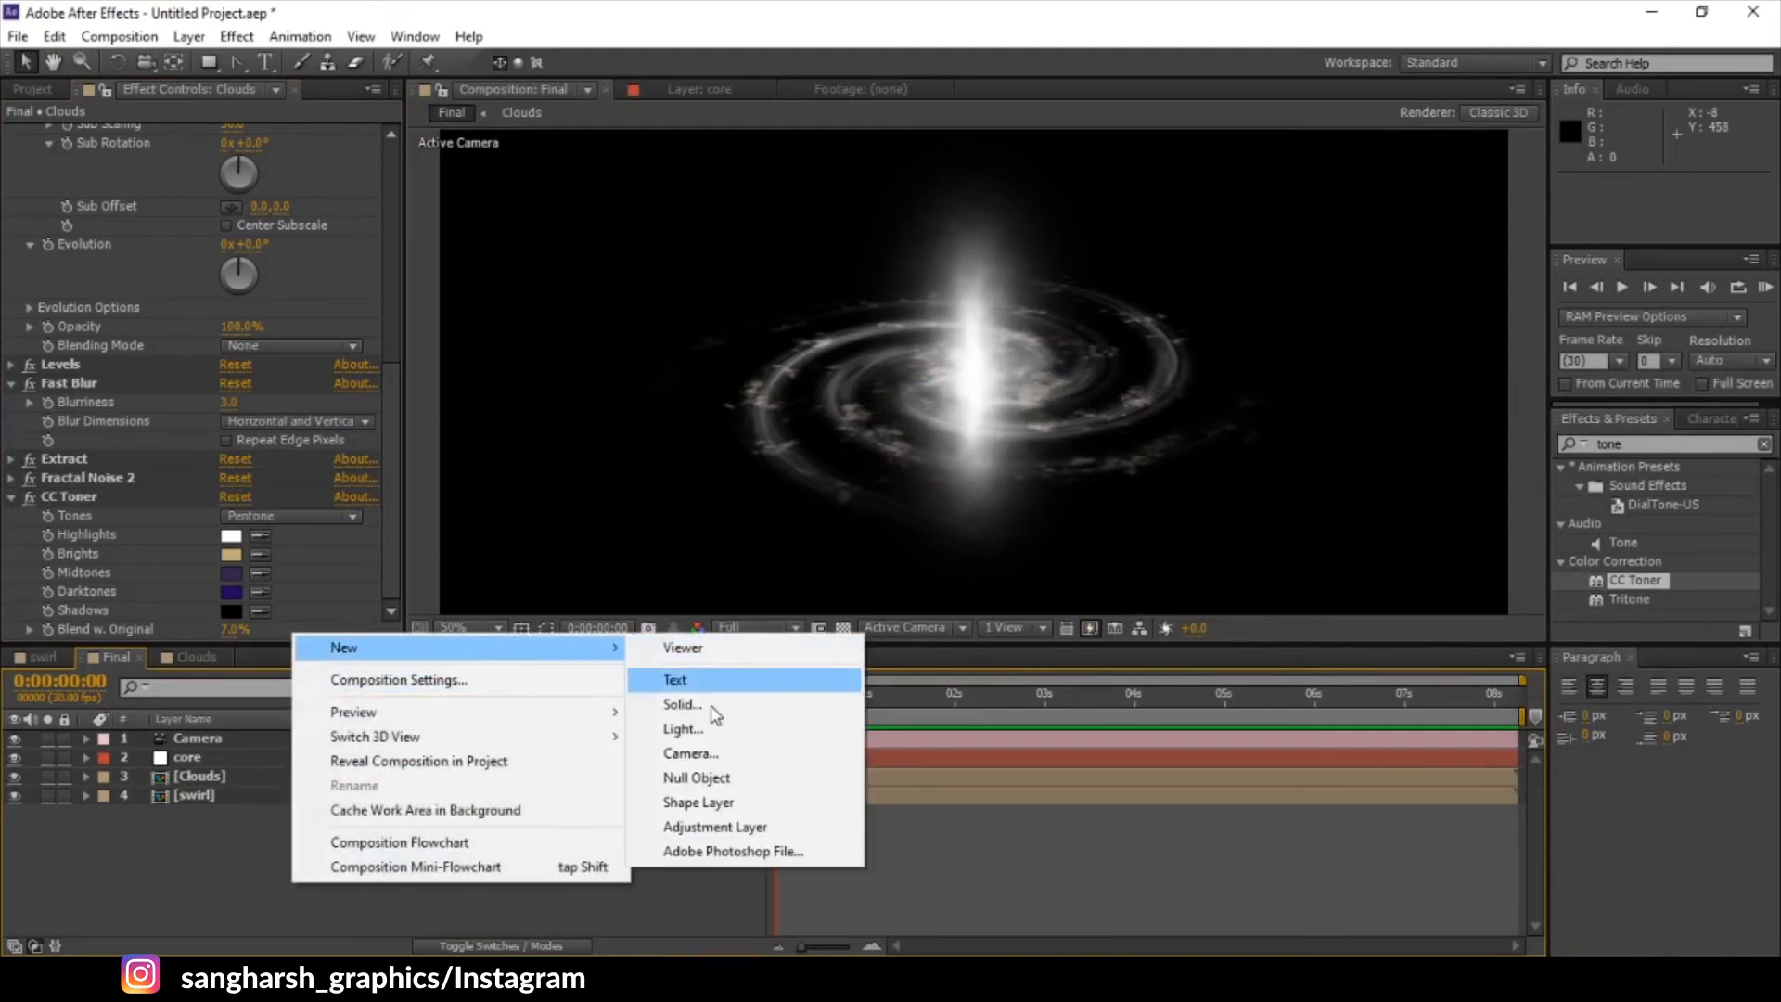
left_click(682, 704)
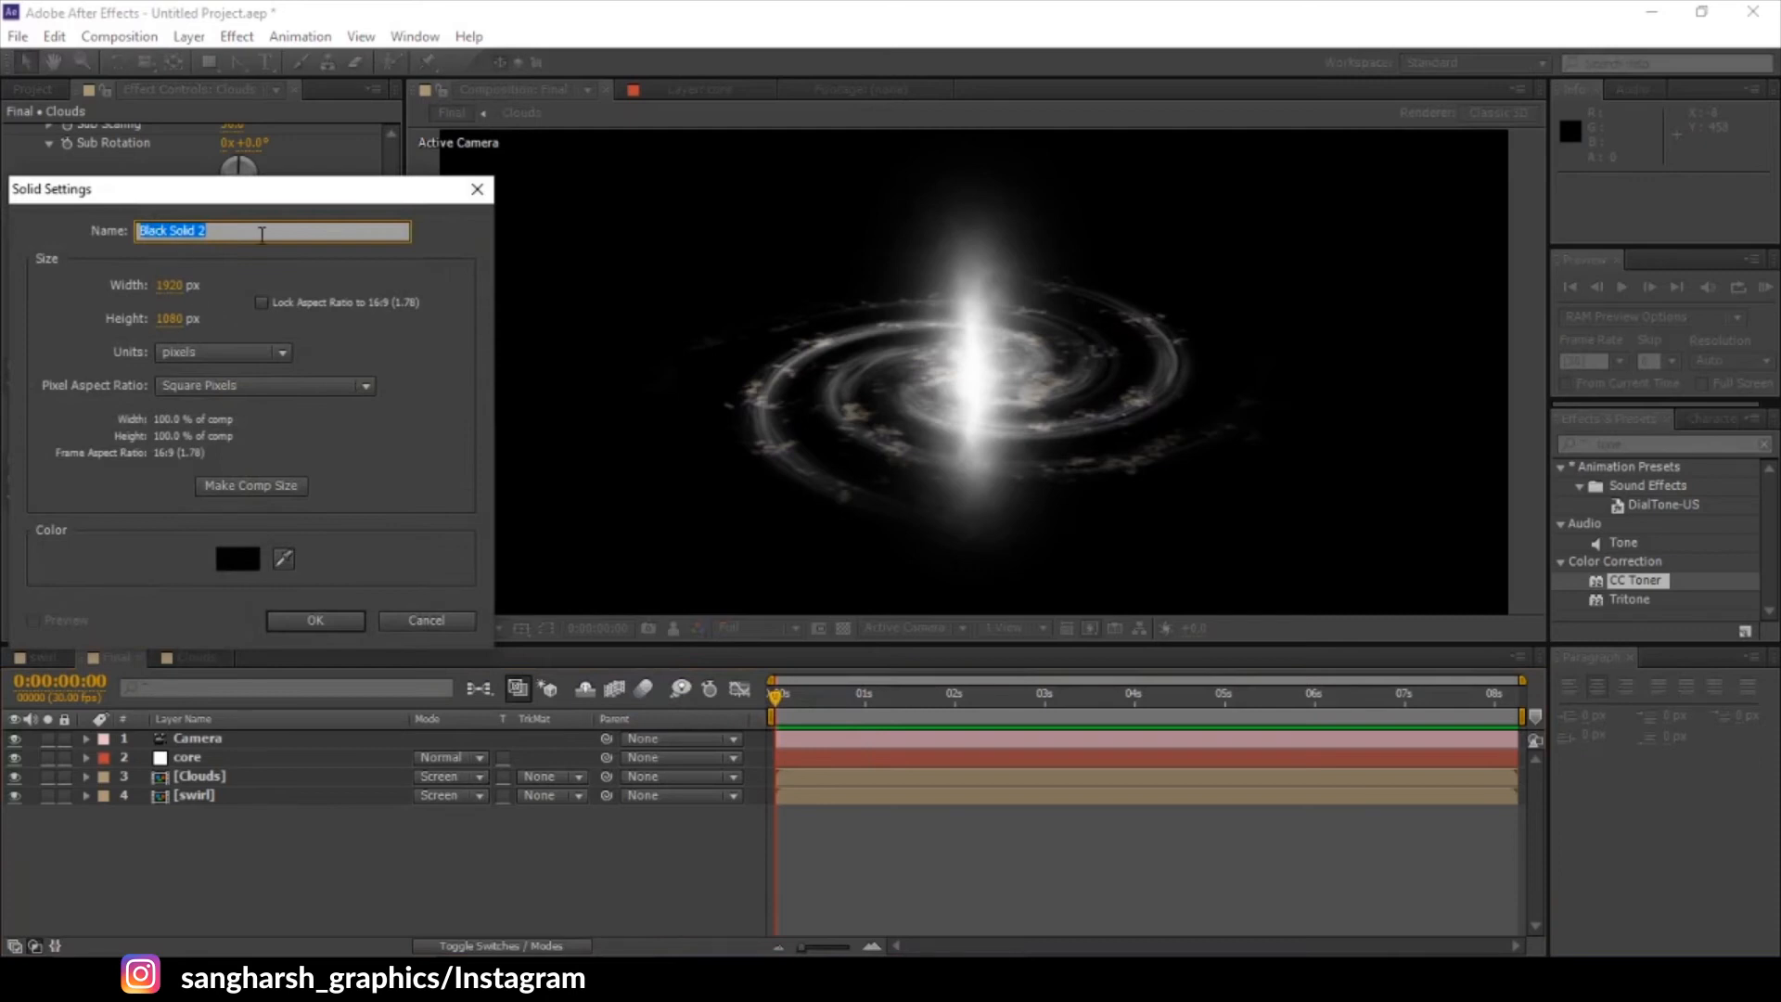
type("core details")
key("Return")
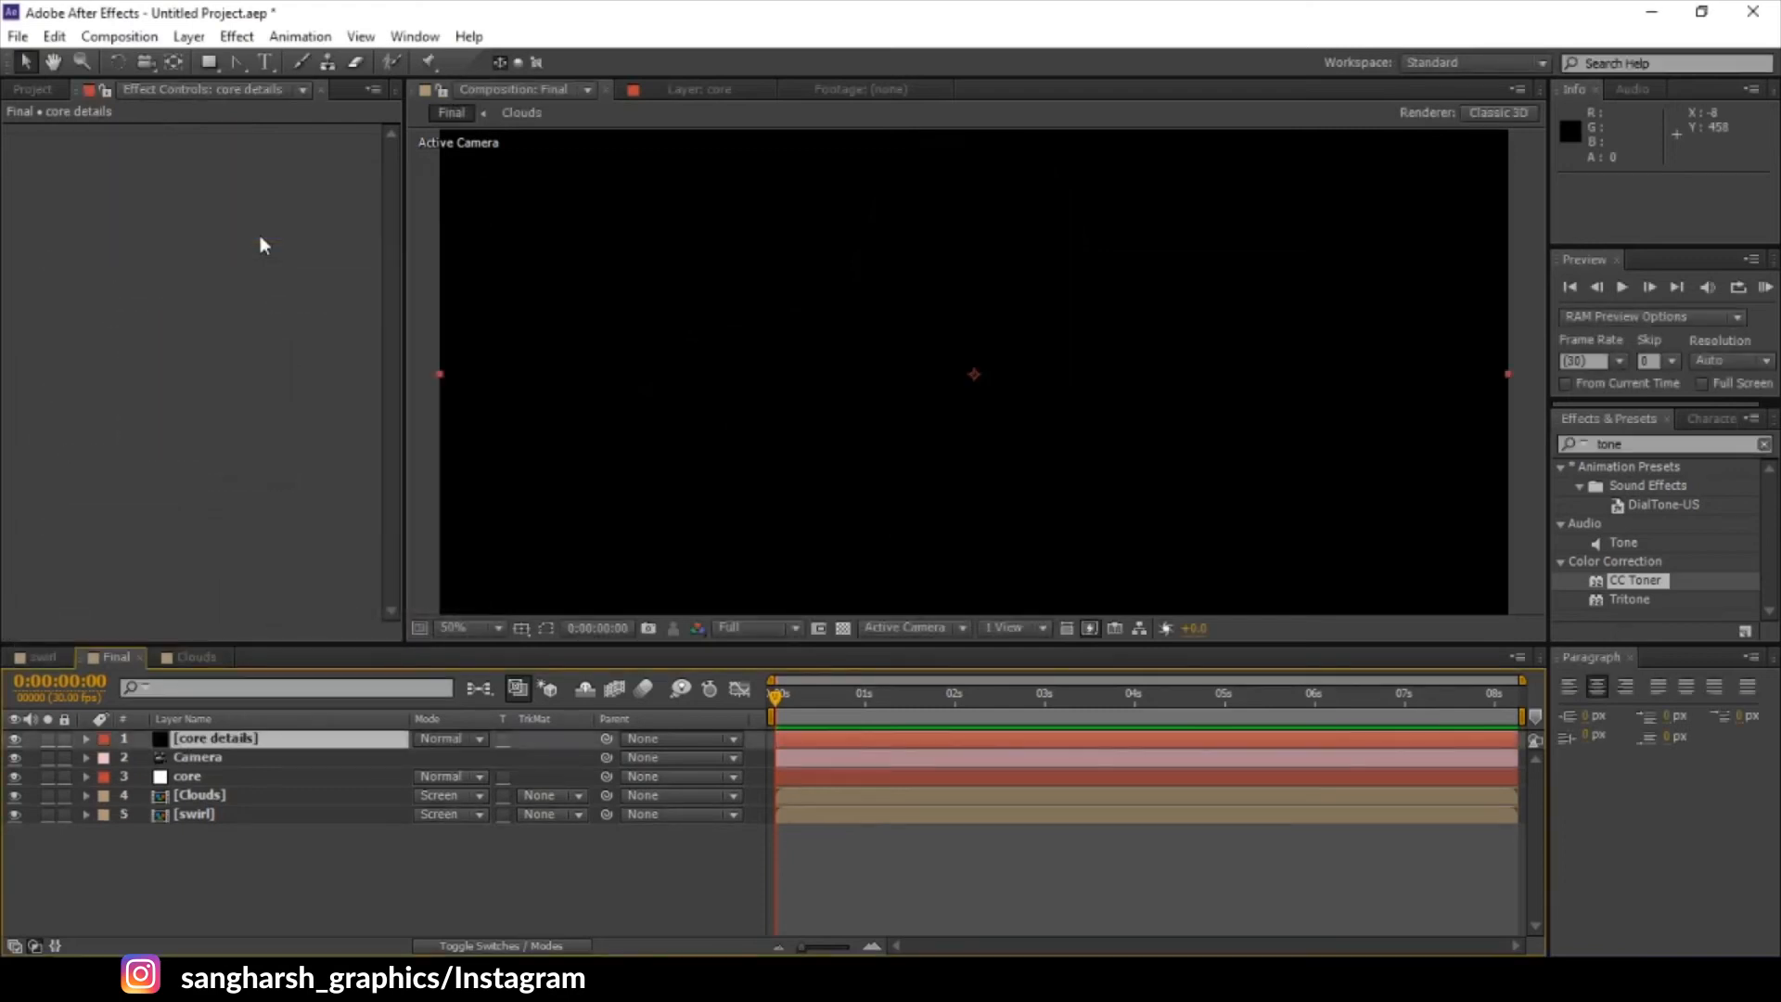
left_click_drag(206, 737, 215, 800)
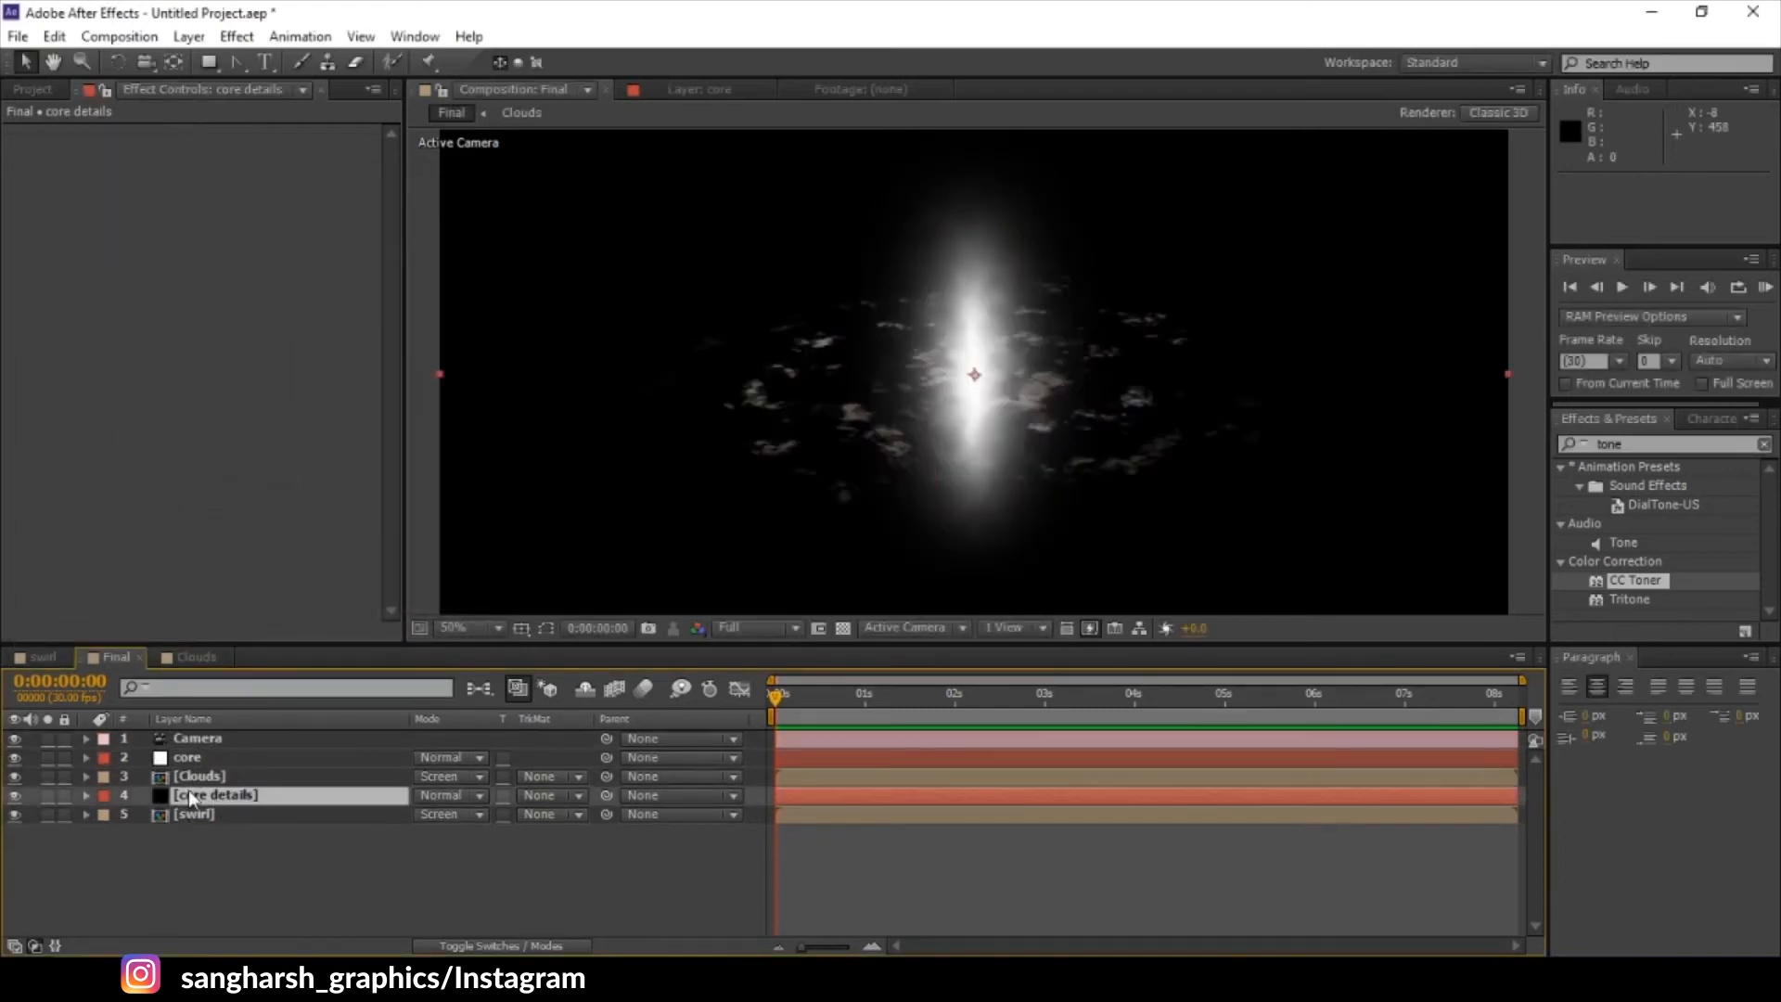
- Solo the core details layer and draw a circular mask about 580 px wide around its centre
left_click(47, 795)
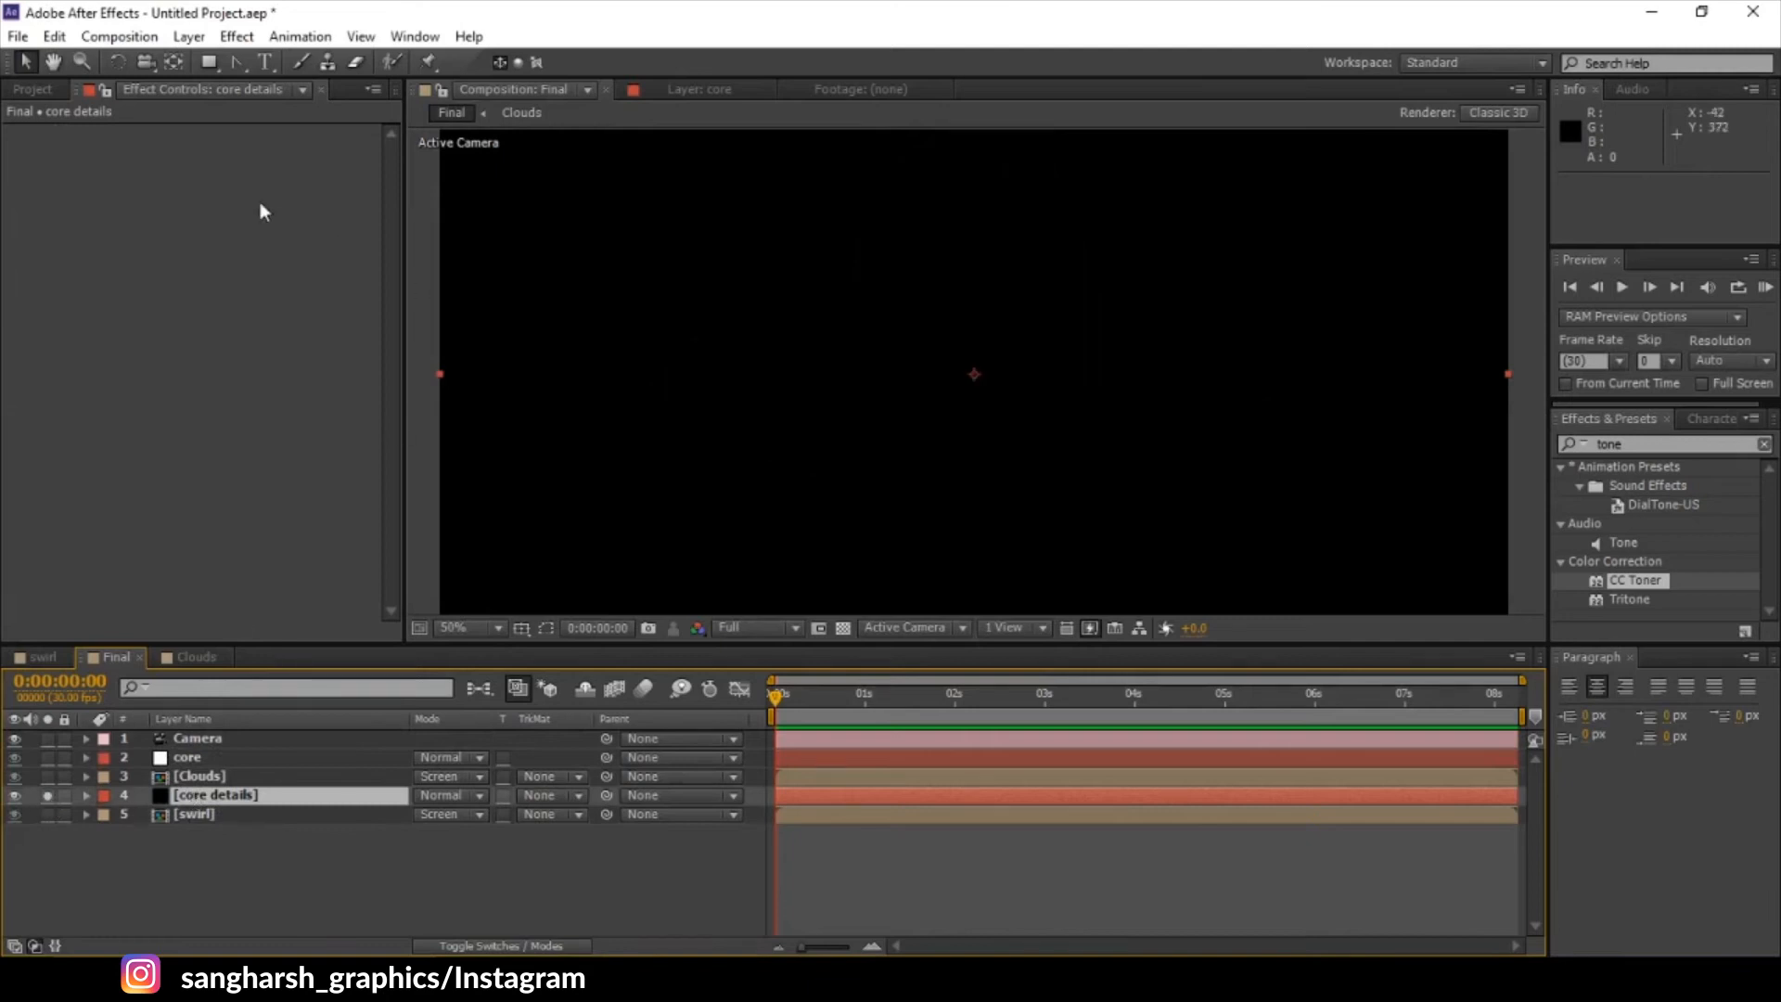
left_click(208, 61)
left_click(273, 108)
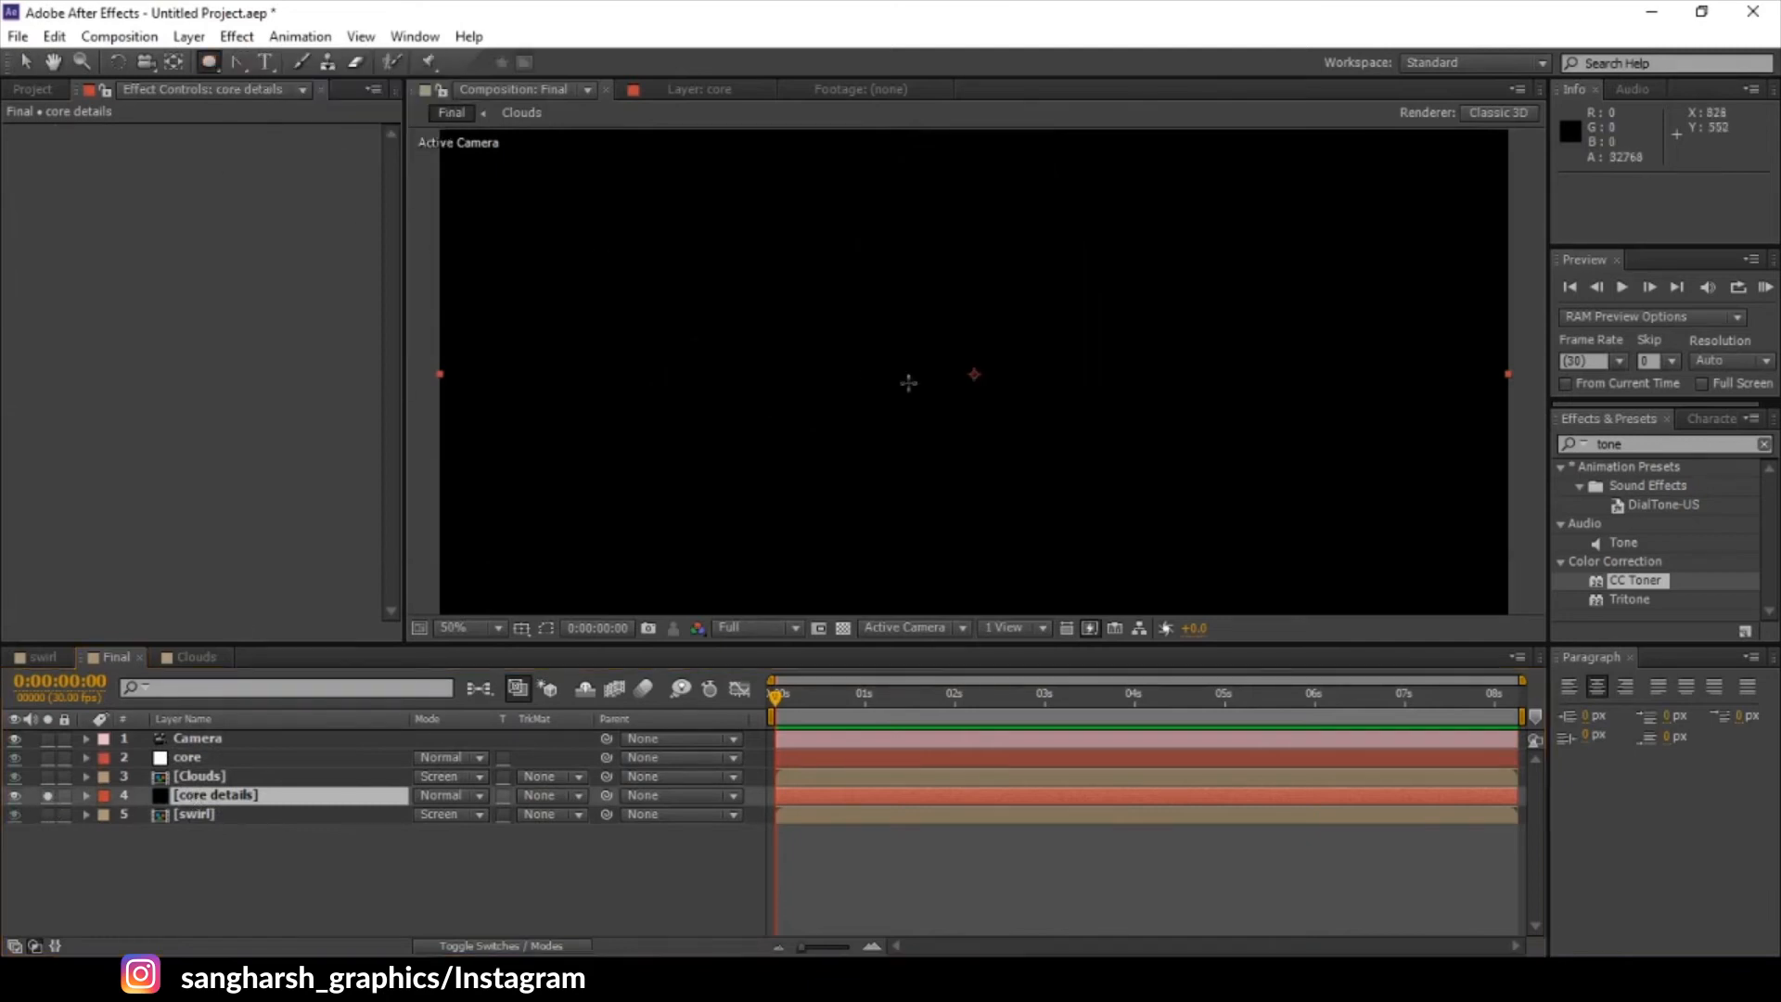
left_click_drag(974, 374, 1136, 501)
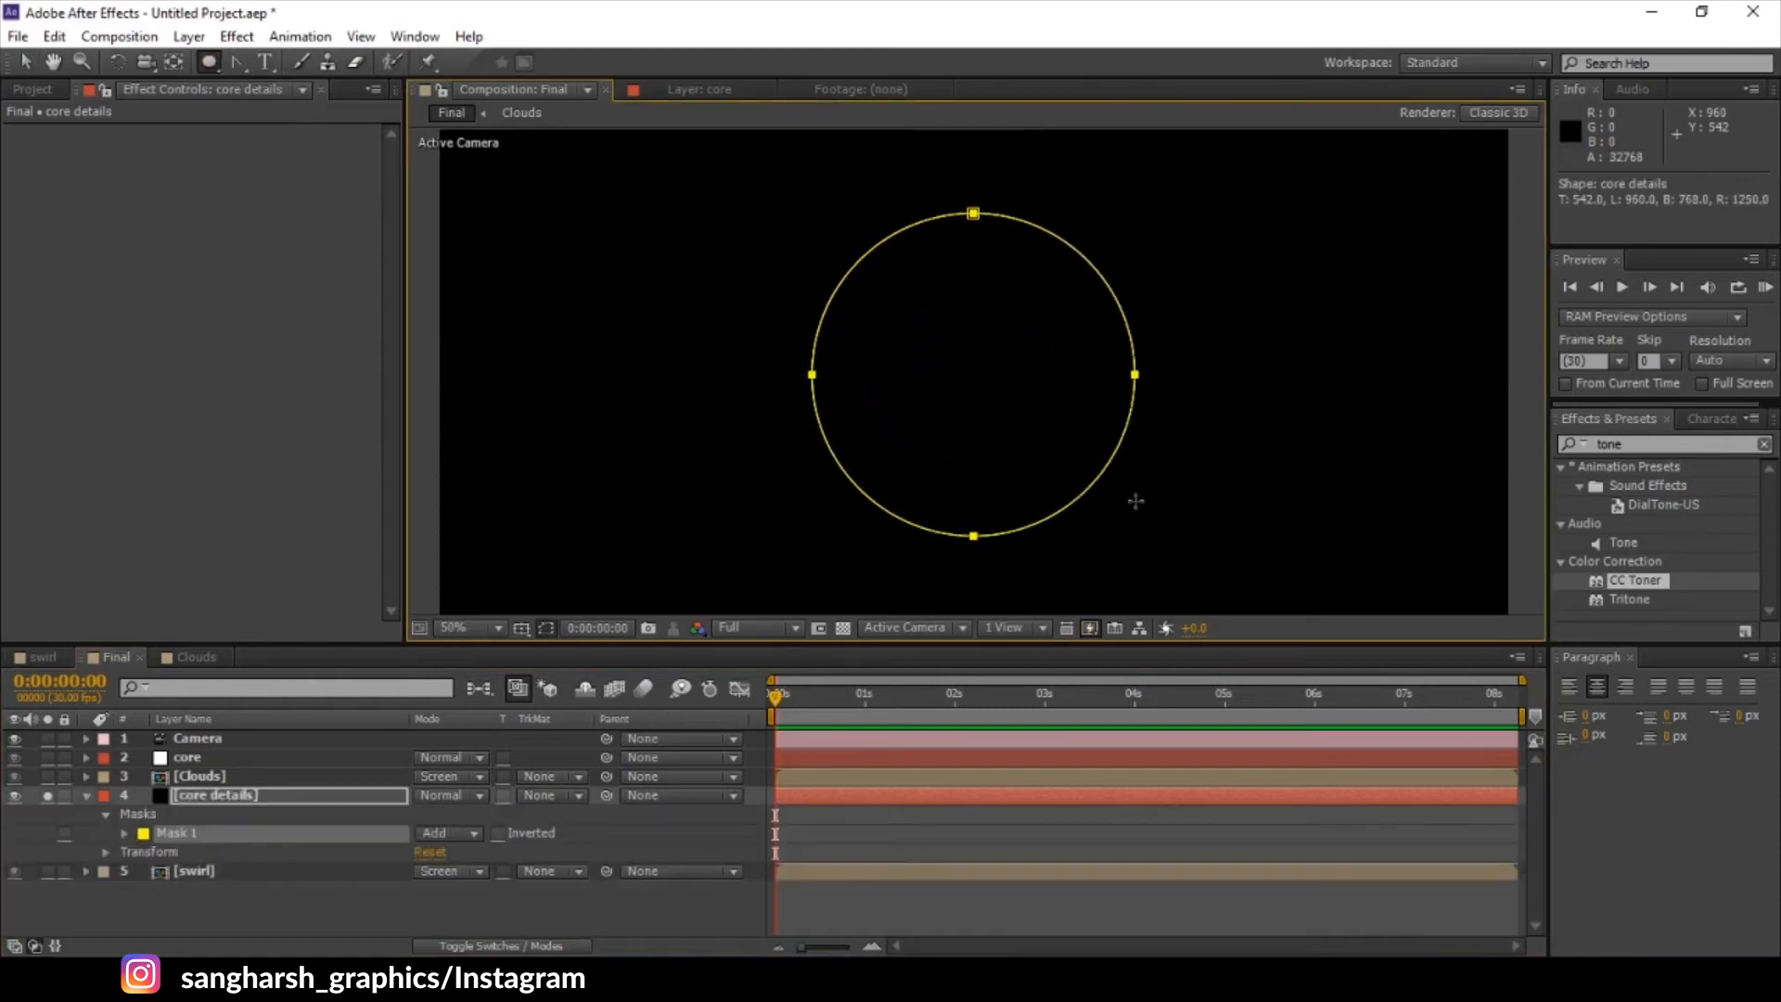
- Change the core details solid's colour to white
left_click(243, 799)
left_click(188, 36)
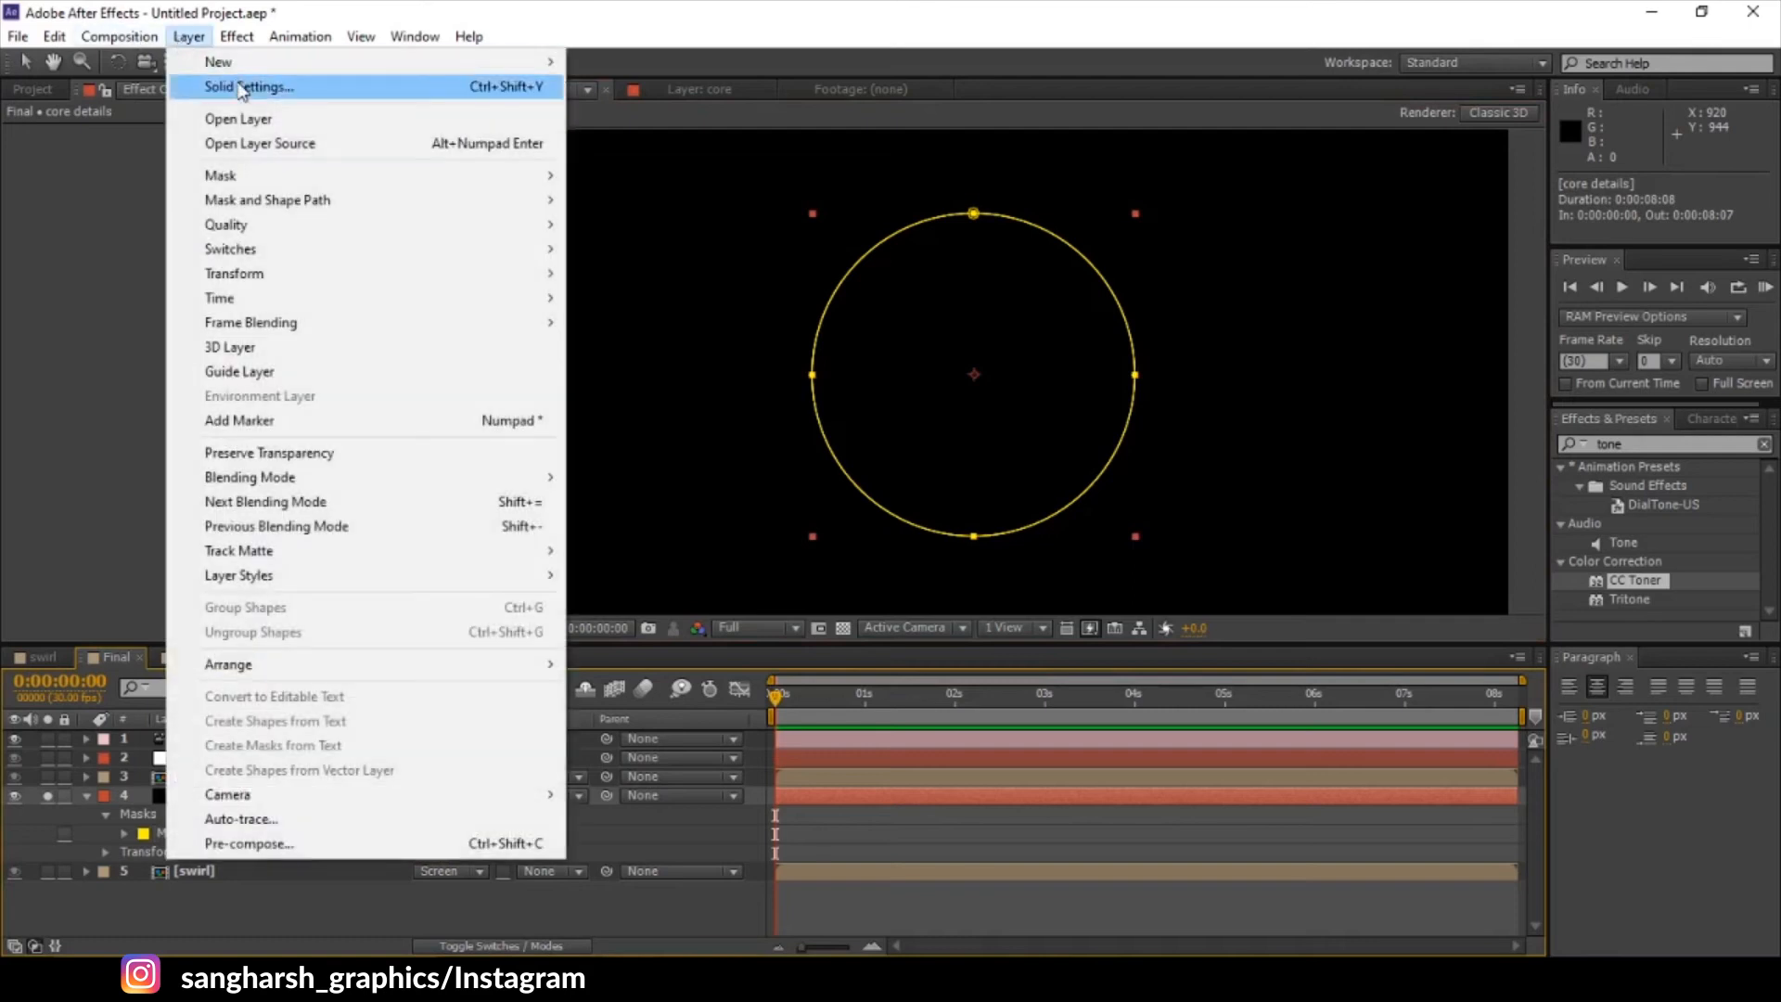
left_click(240, 85)
left_click(860, 604)
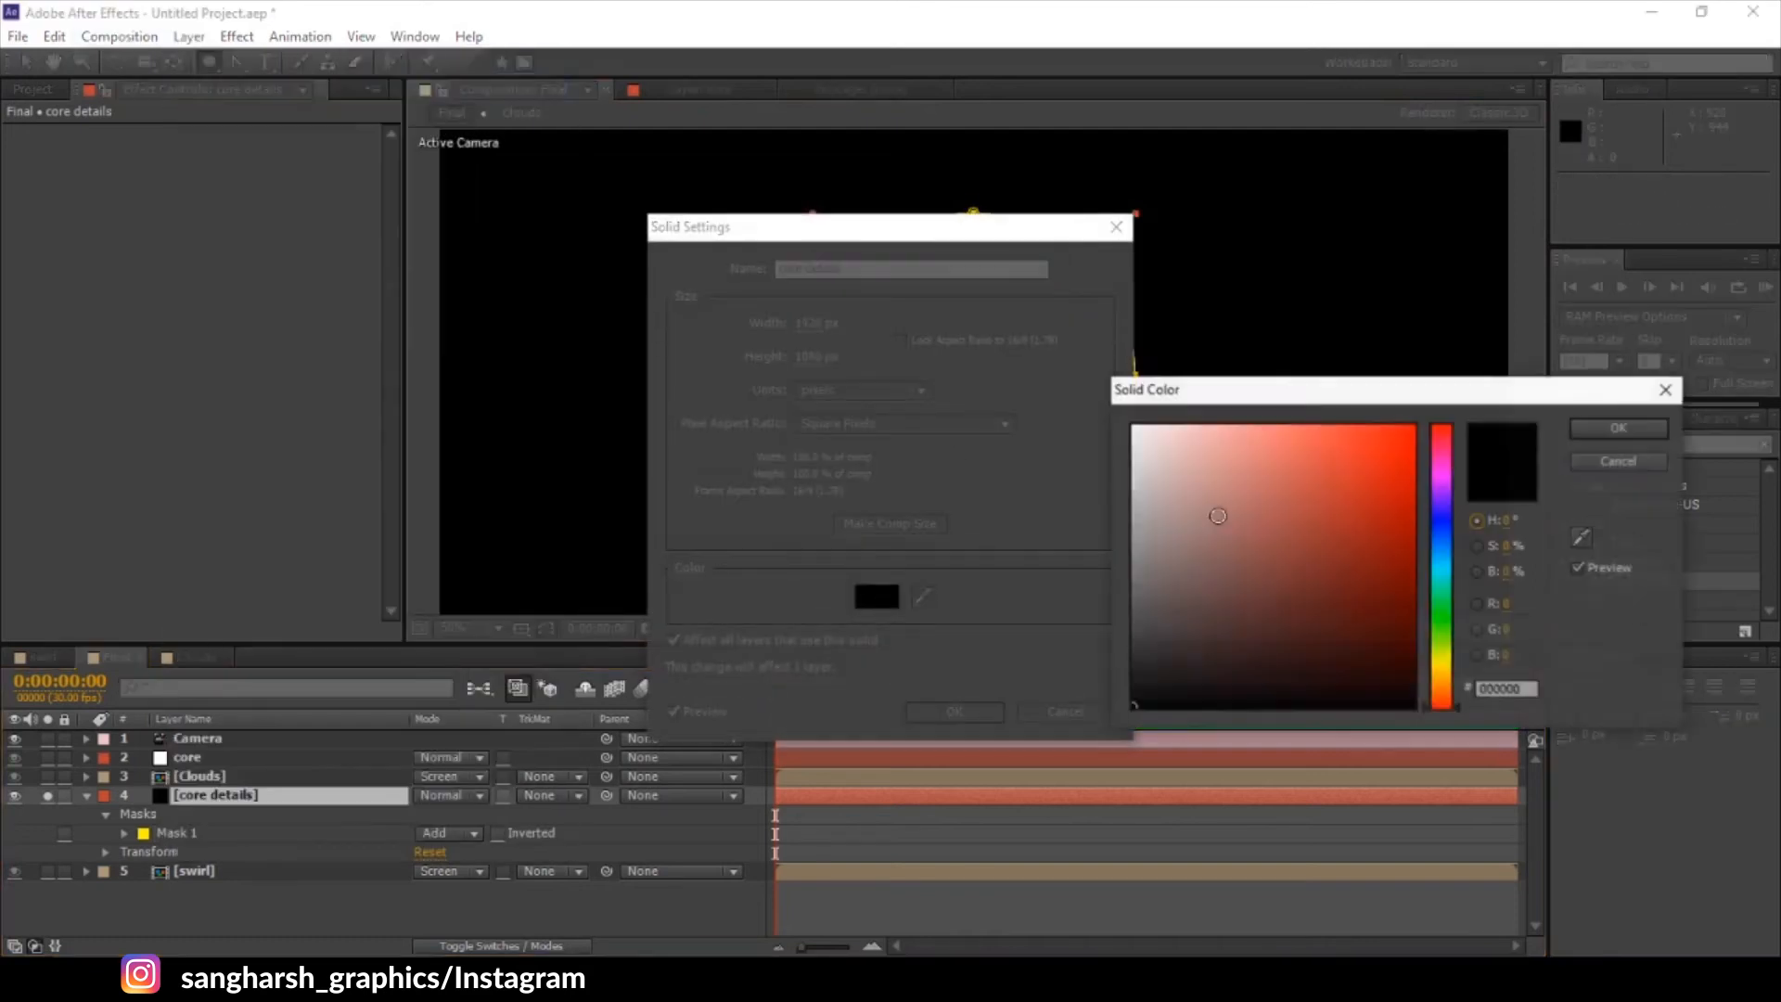
left_click(1133, 426)
left_click(1588, 448)
left_click(941, 716)
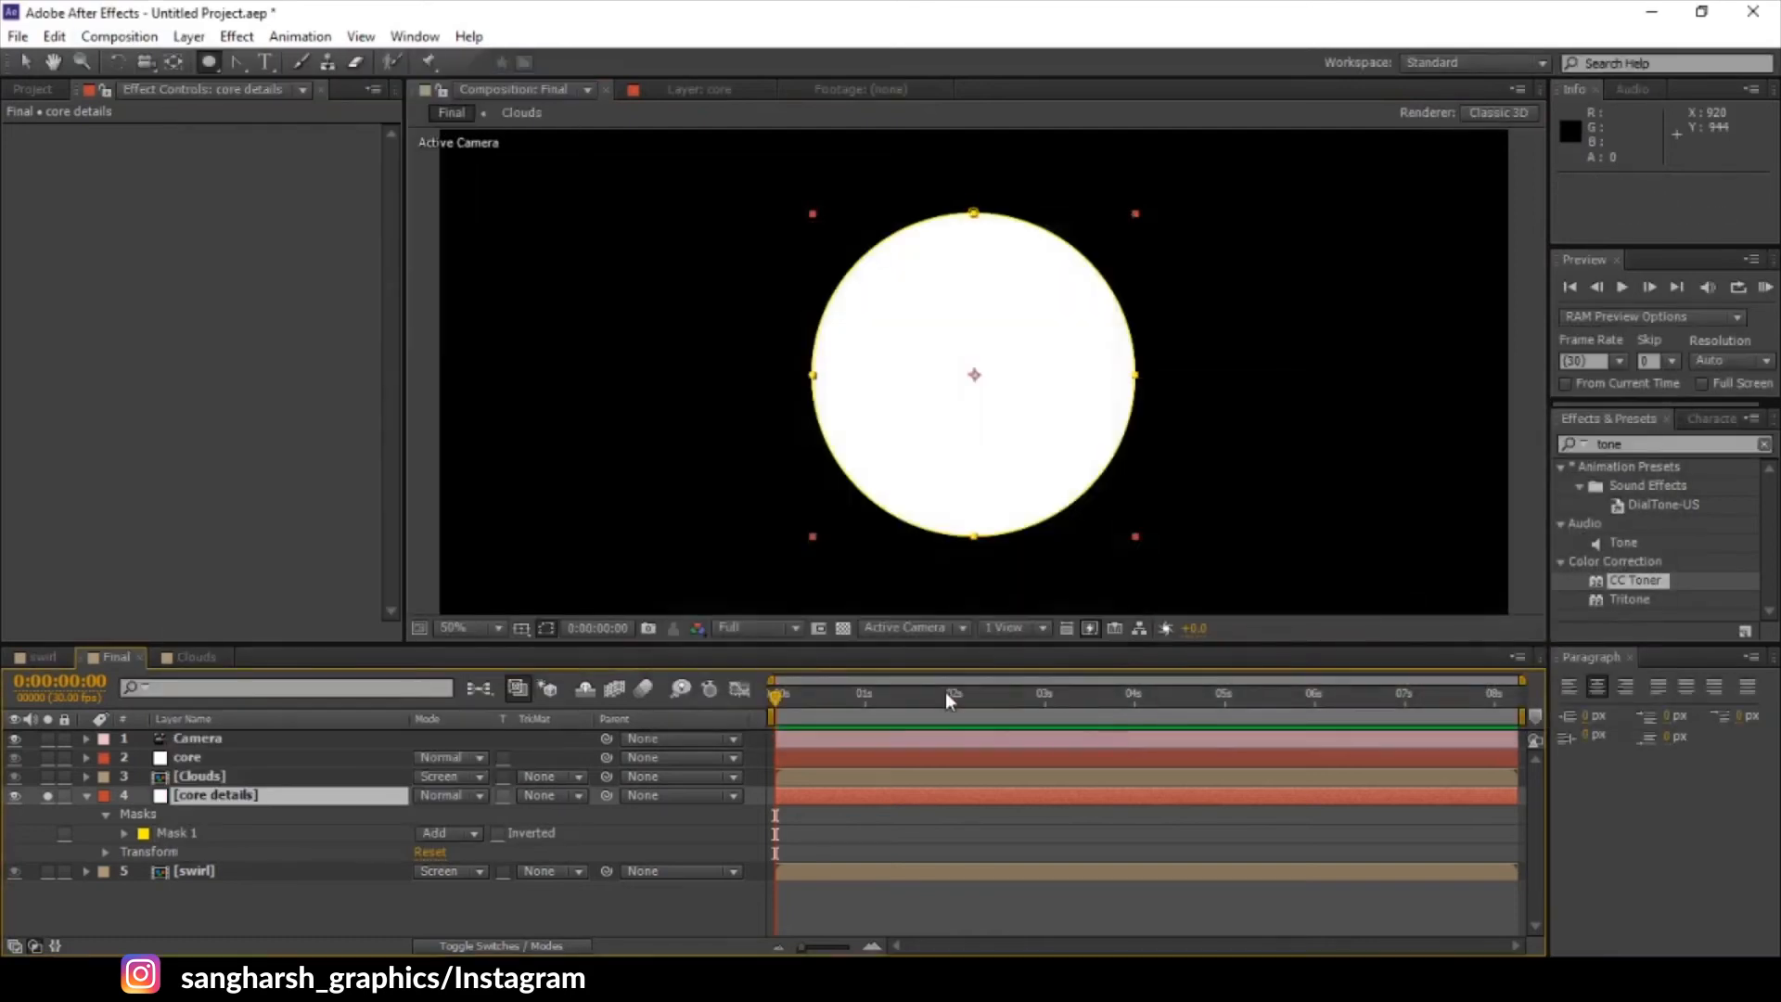
- Set the Mask Feather of the core details mask to 171 pixels and collapse the layer's properties
left_click(124, 833)
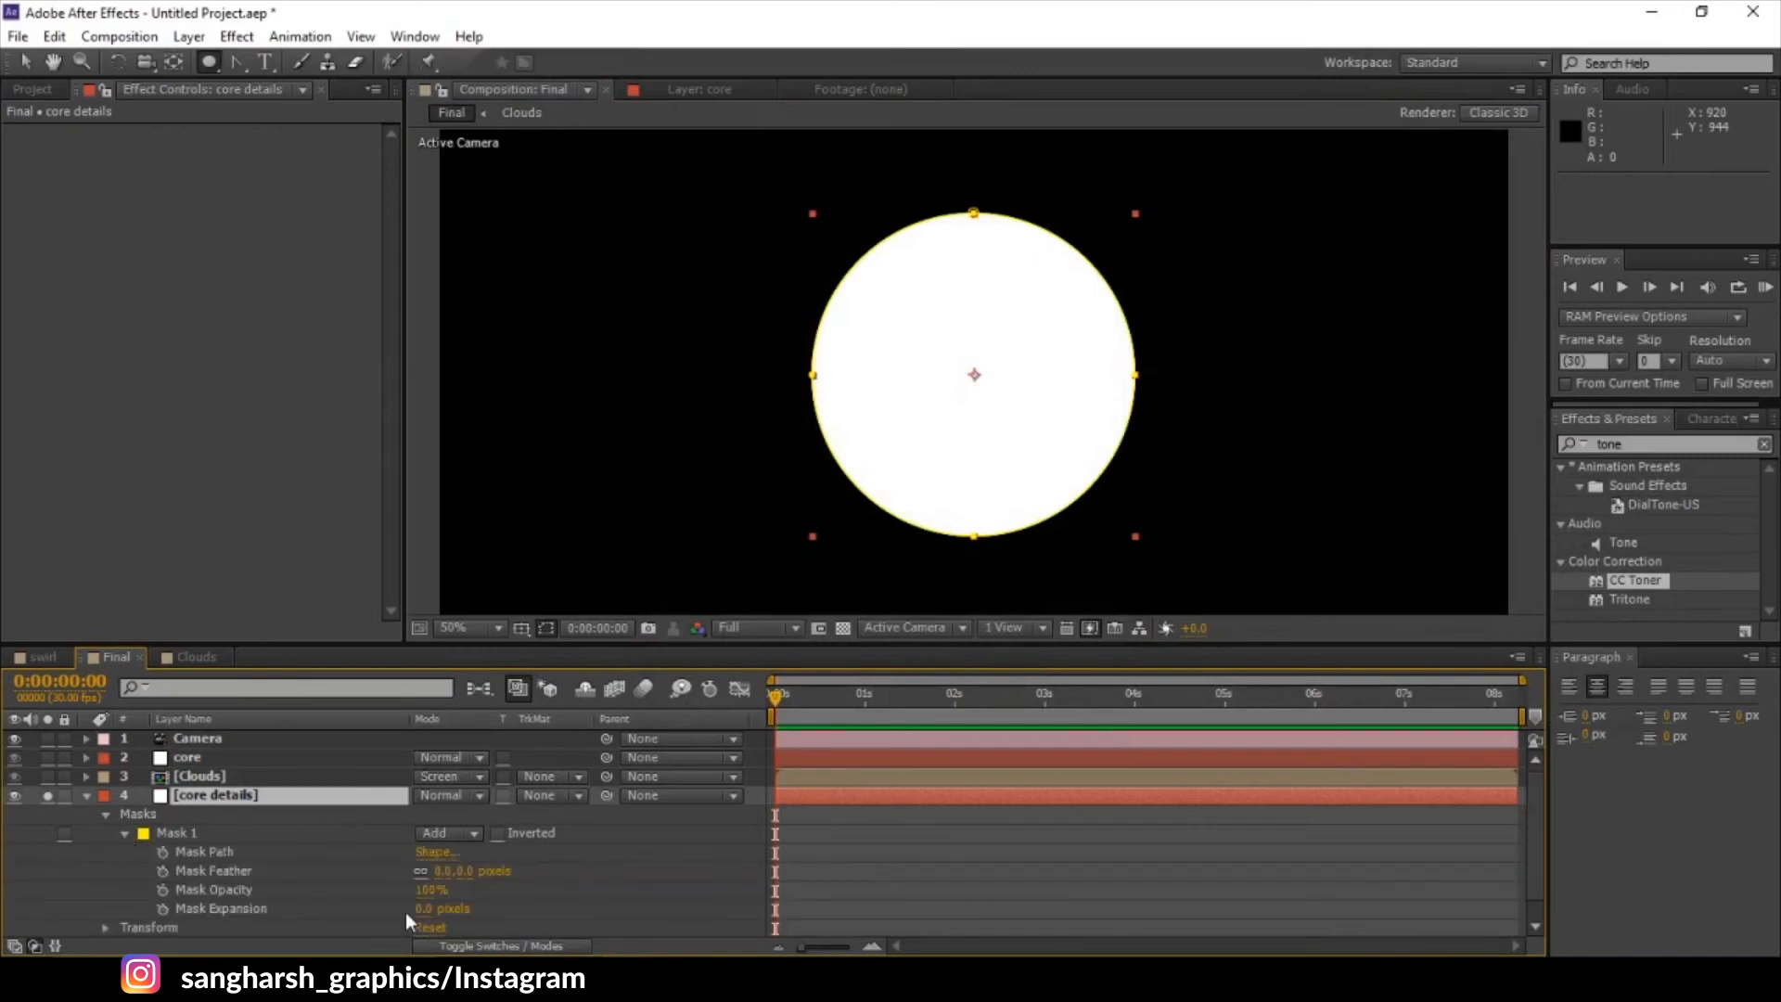
left_click_drag(445, 879, 633, 865)
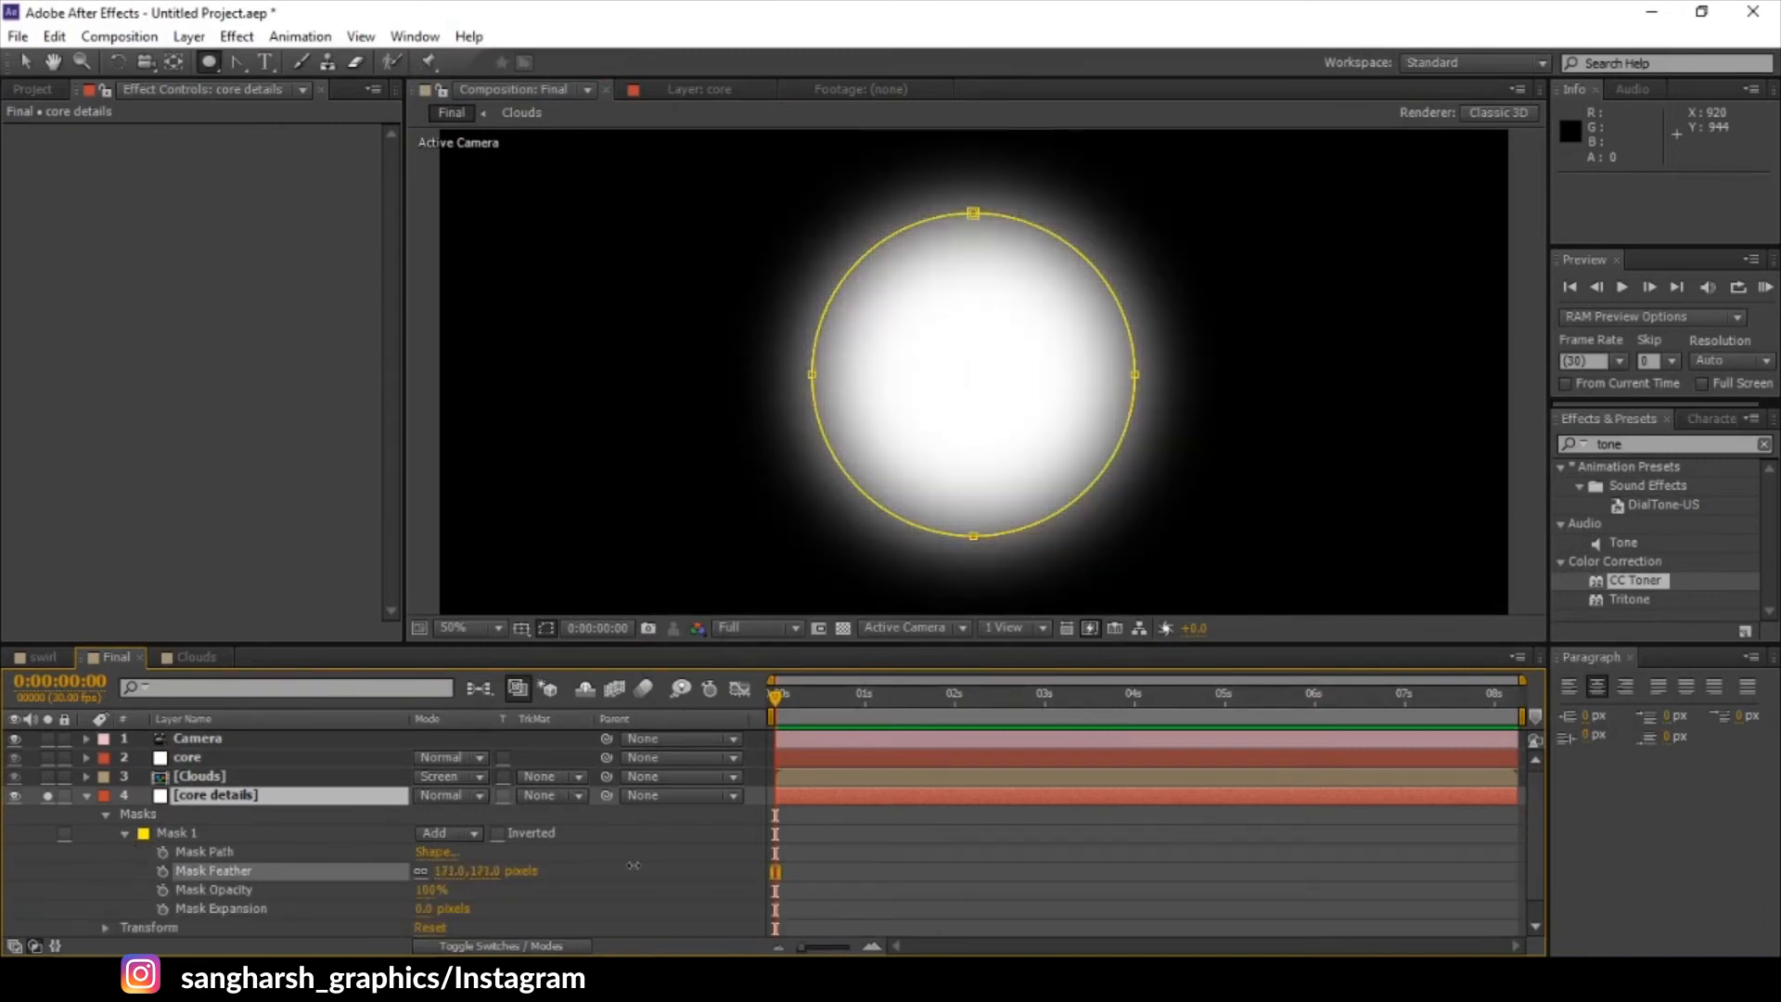
left_click(110, 840)
left_click(86, 794)
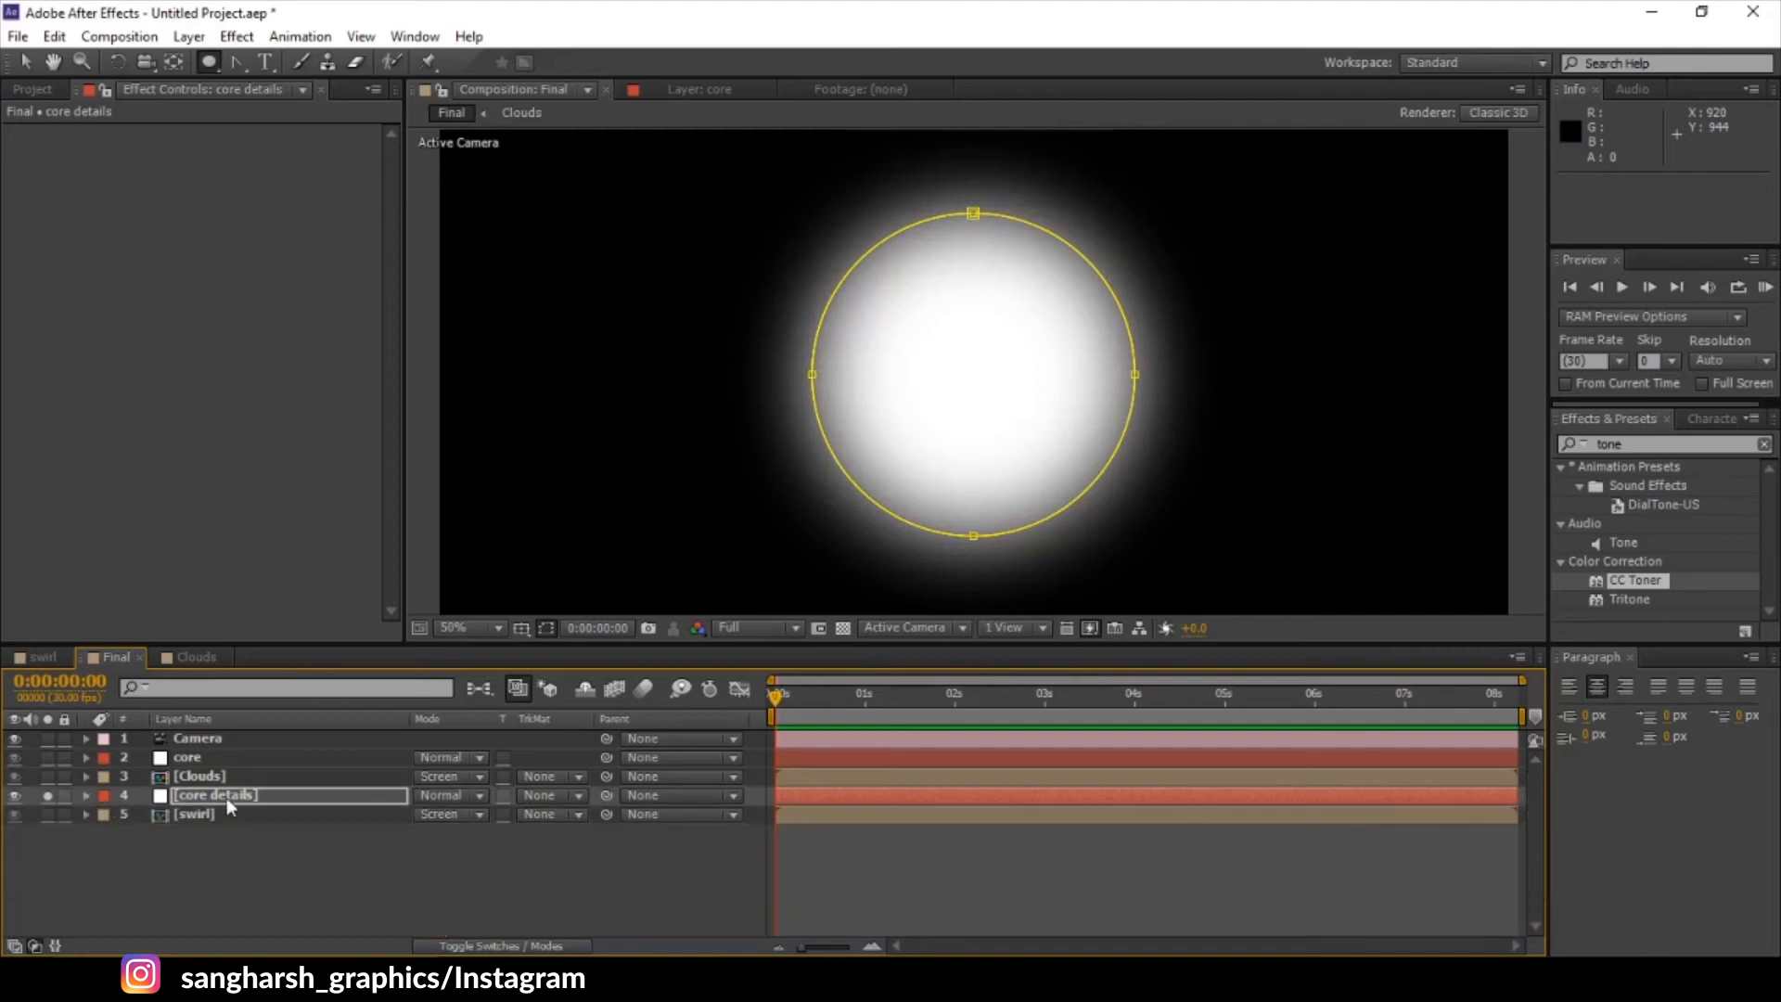
- Find the Turbulent Displace effect and apply it to the core details layer
left_click(227, 795)
left_click(1649, 444)
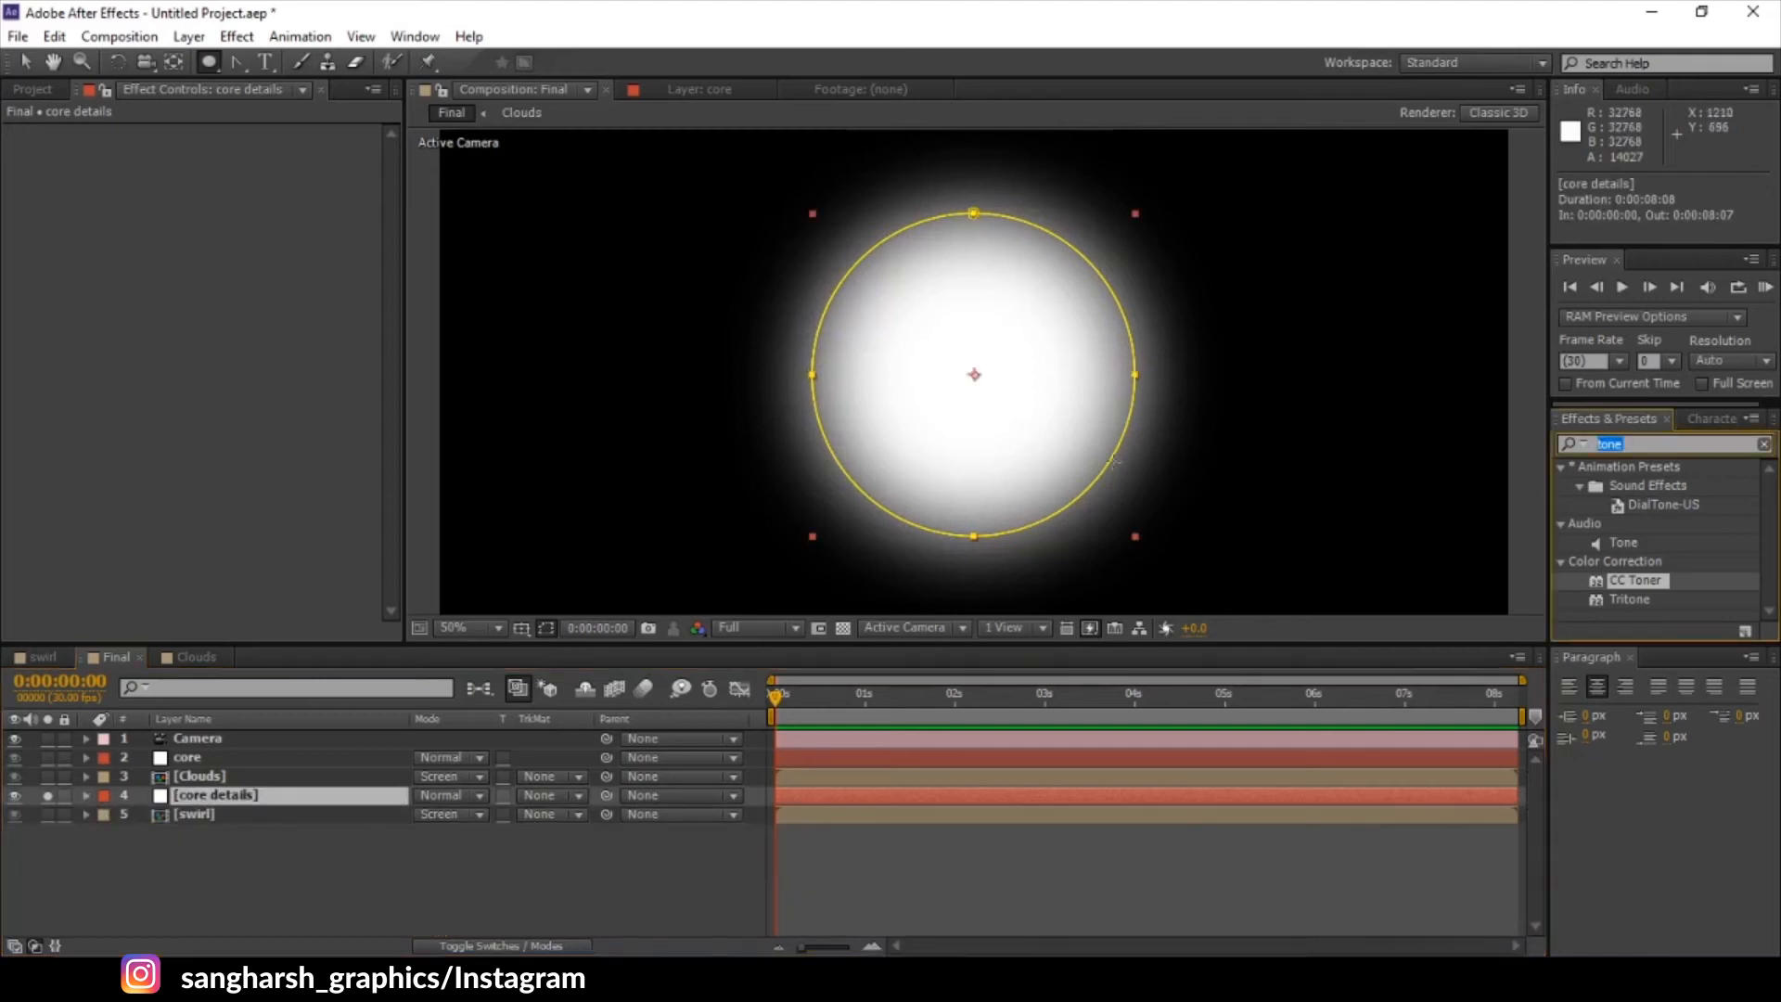
type("tur")
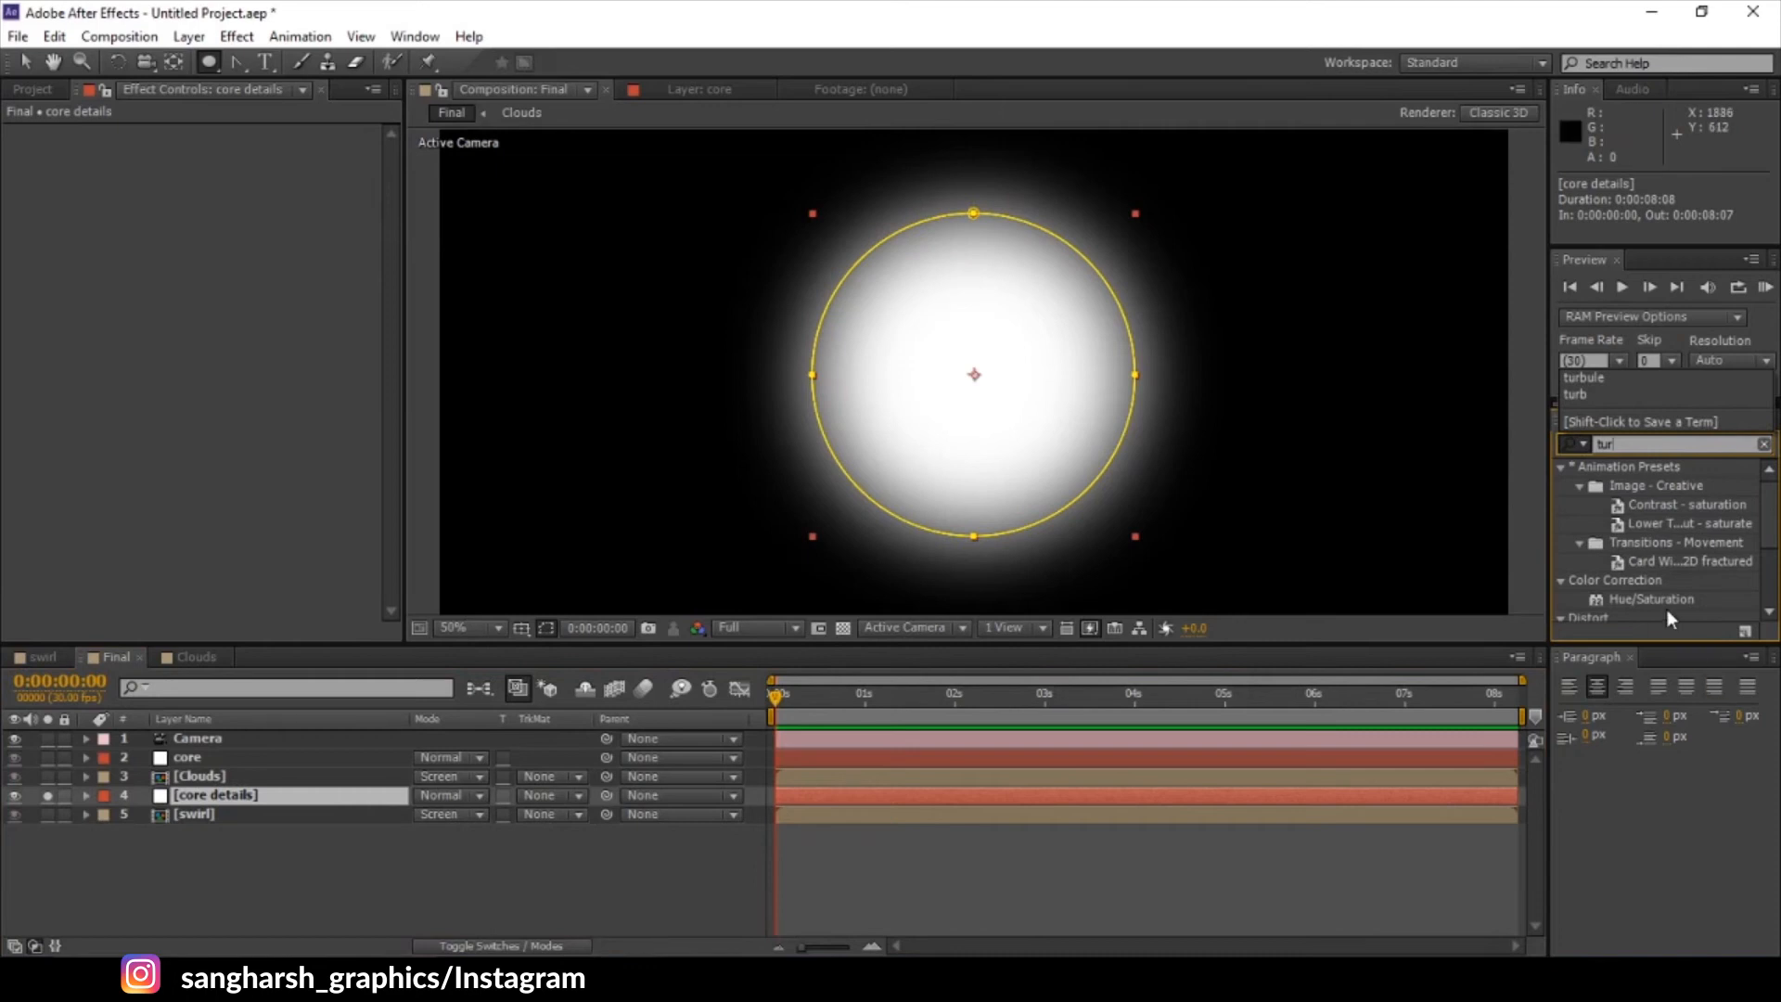
scroll(1668, 612, "down", 2)
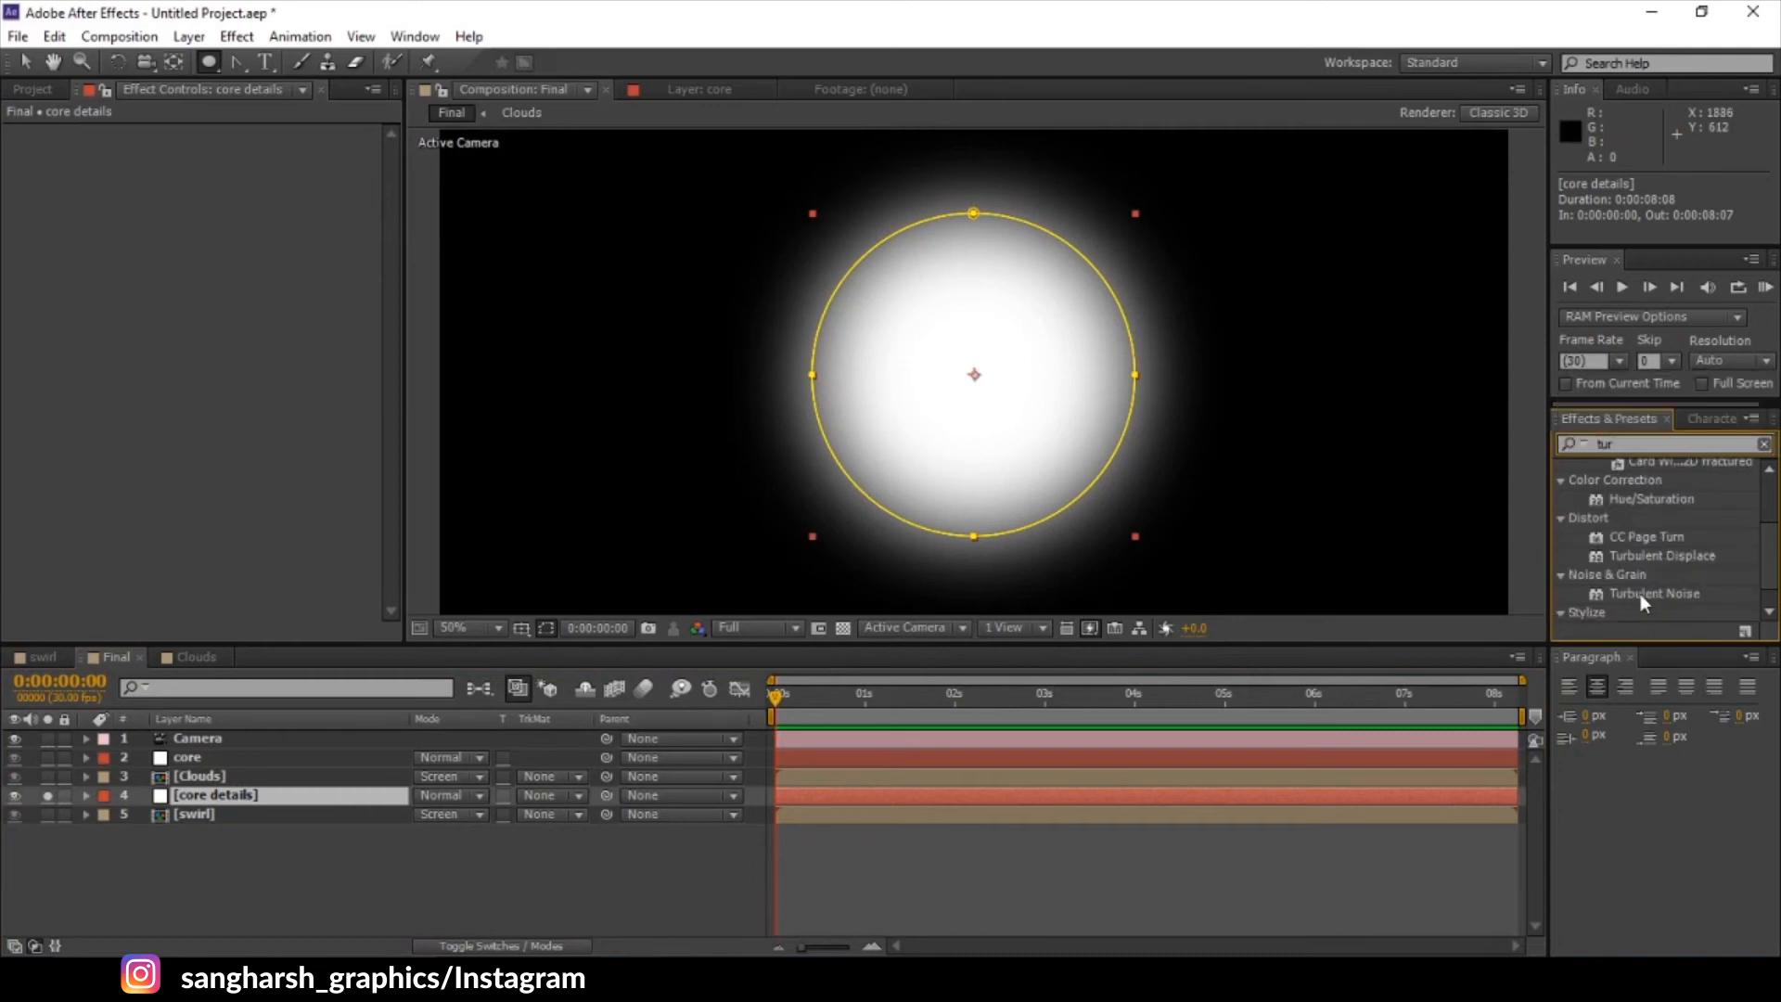
left_click_drag(1640, 594, 954, 345)
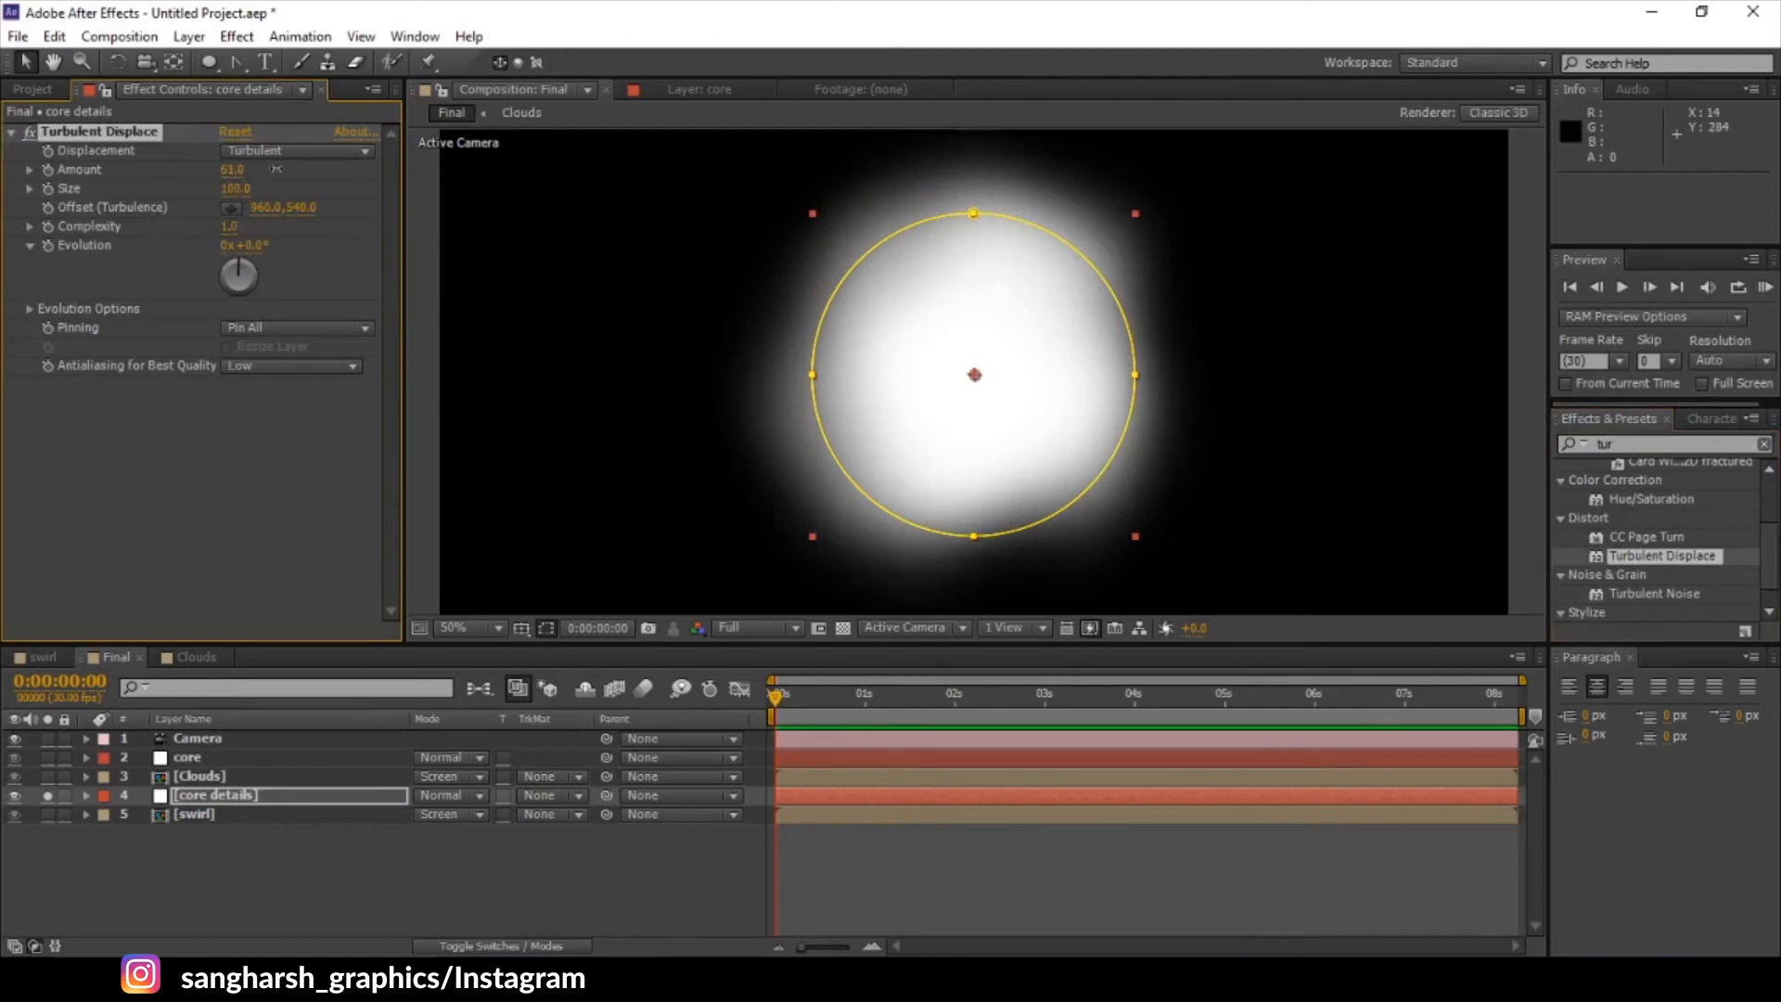
- Set Turbulent Displace on the core details layer to Amount about 136, Complexity 8.4 and Size 97
left_click_drag(232, 170, 375, 213)
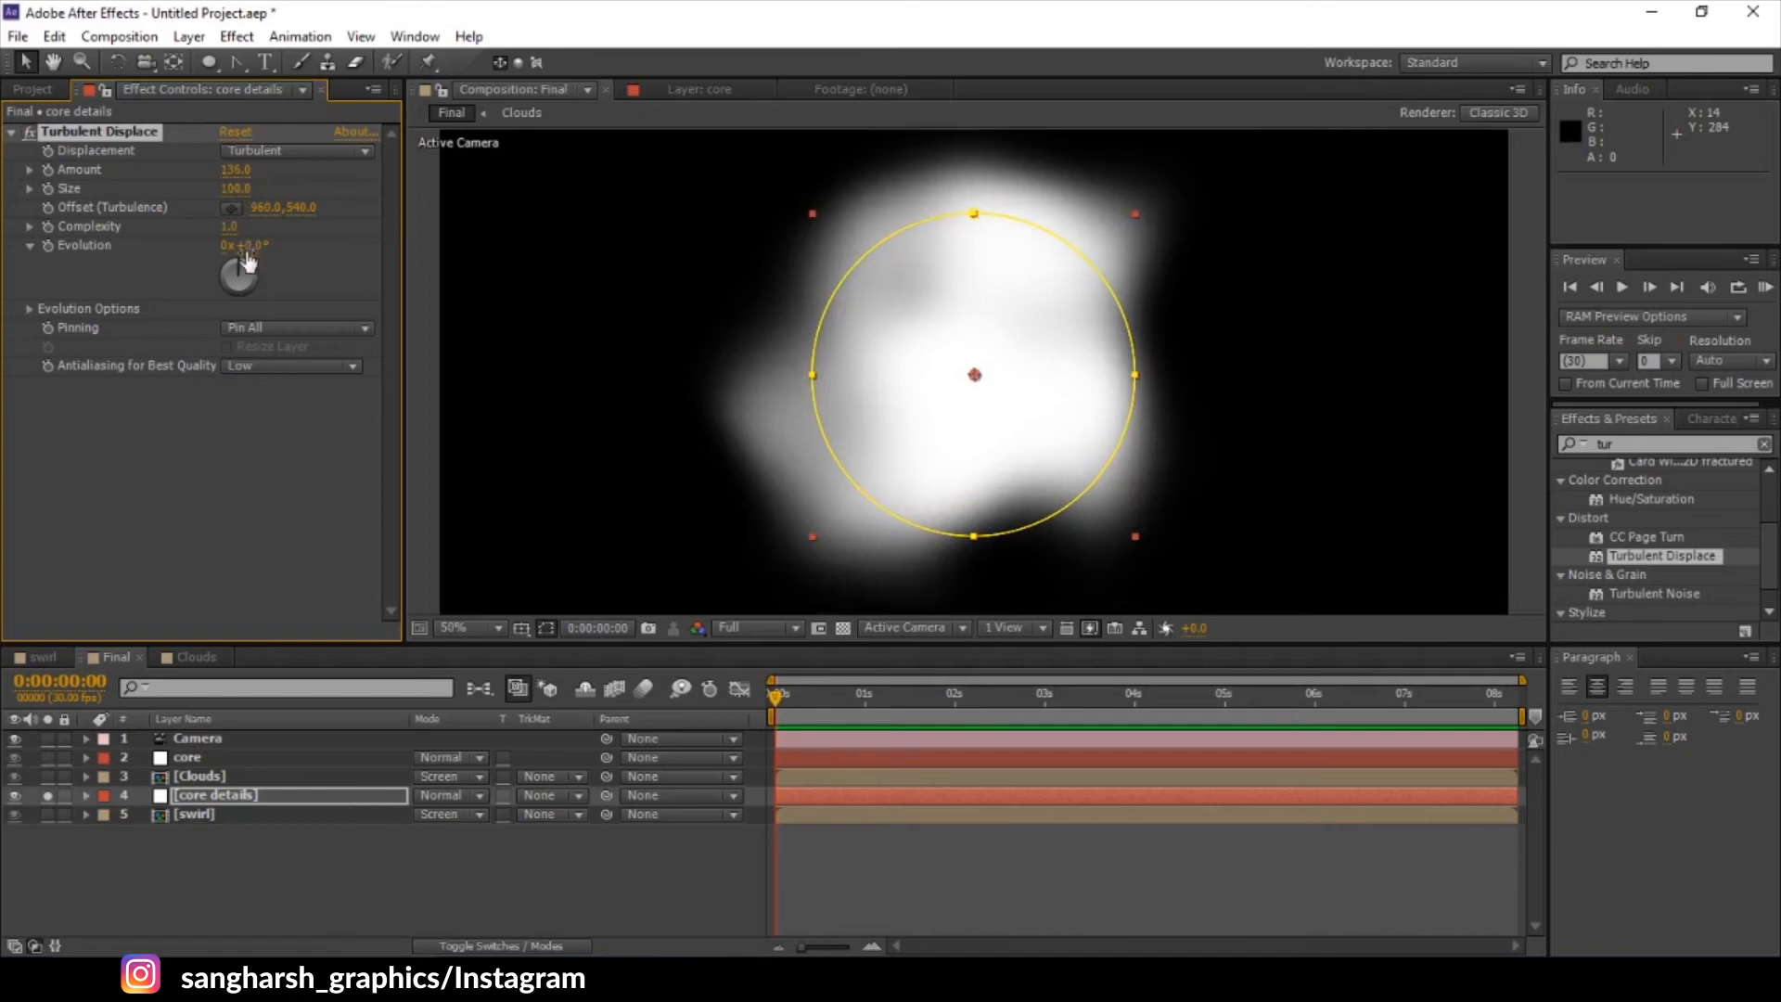
left_click_drag(229, 226, 1083, 306)
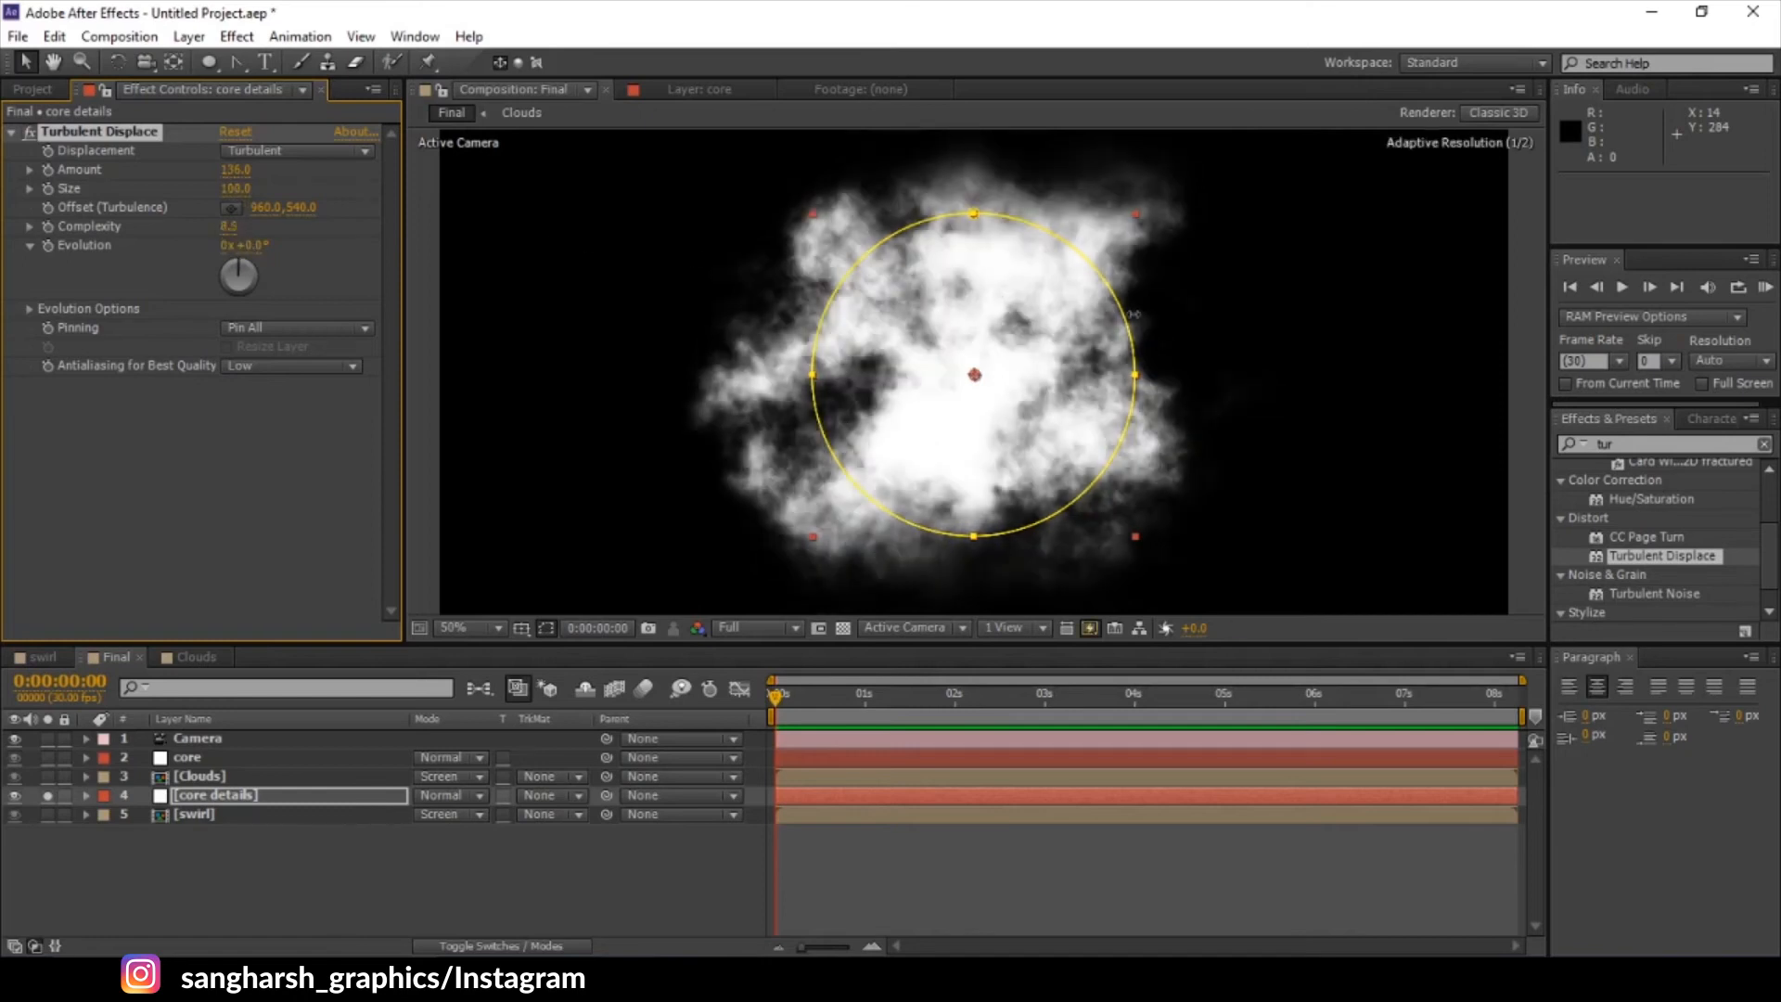
mouse_move(234, 188)
left_mouse_down()
mouse_move(311, 188)
mouse_move(244, 208)
left_mouse_up()
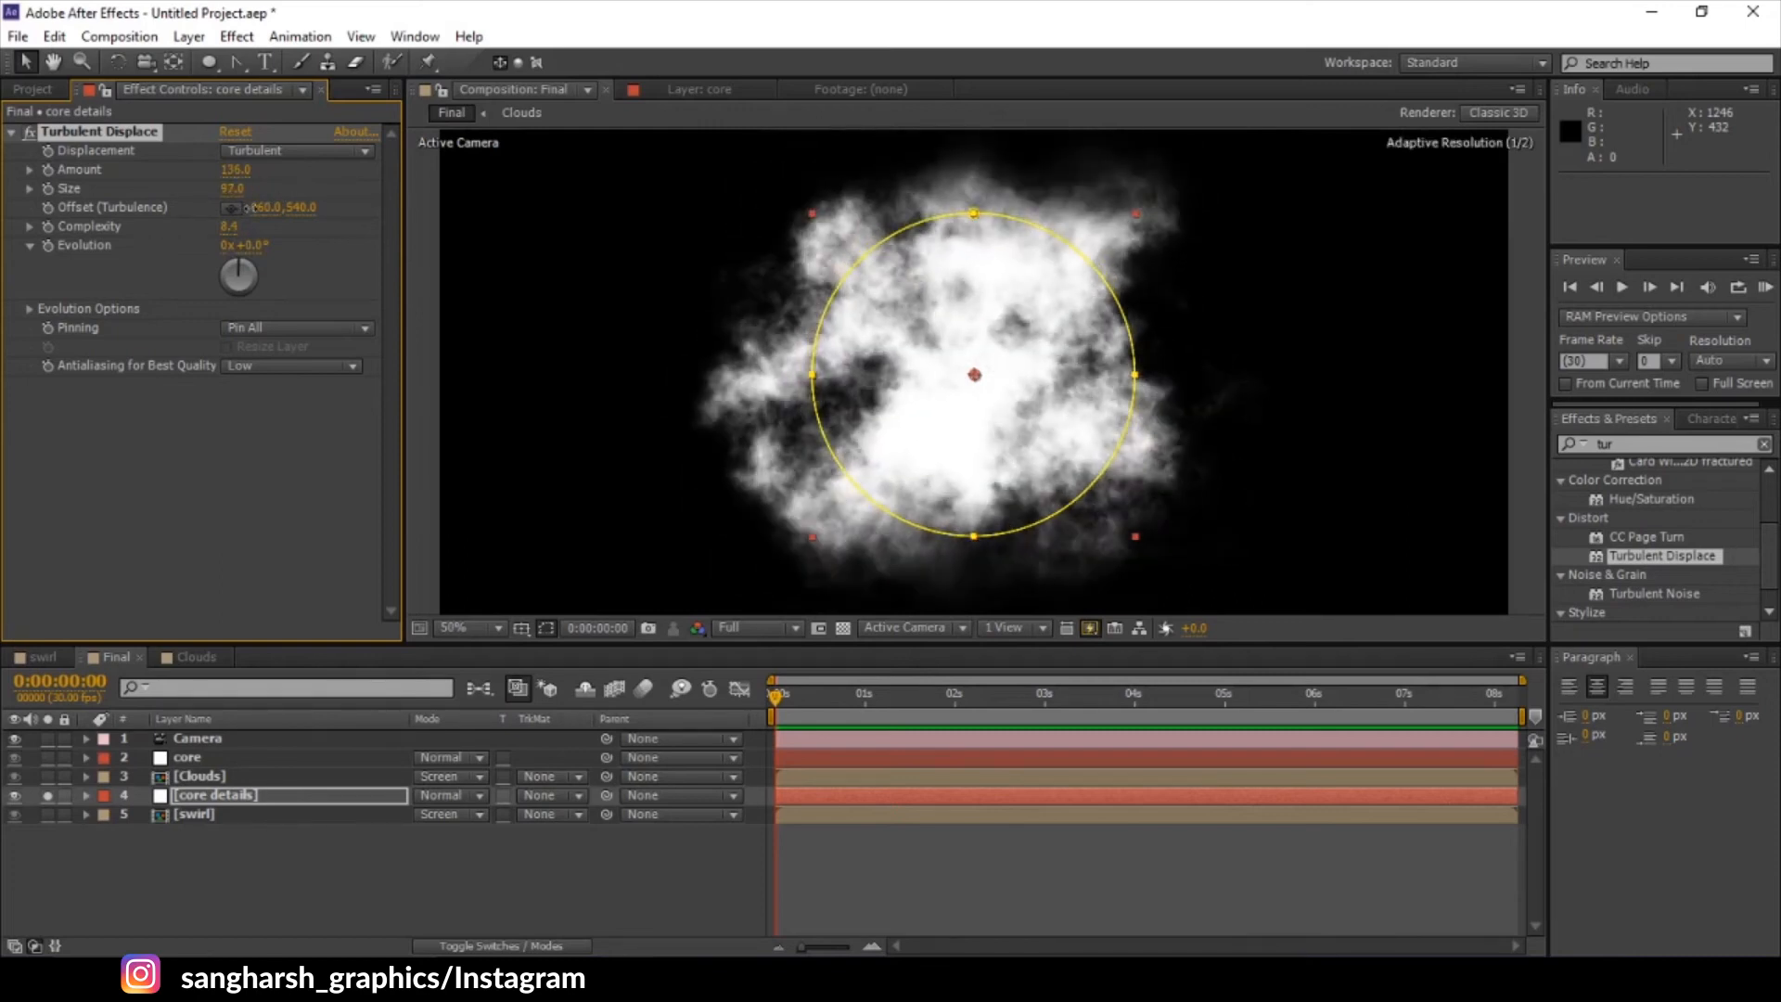
- Set the core details mask's feather to 204 pixels and its Turbulent Displace Amount to 63
left_click(86, 796)
left_click_drag(484, 850, 533, 849)
left_click_drag(232, 170, 182, 190)
- Find the Fractal Noise effect and add it to the core details layer after Turbulent Displace
left_click(1678, 446)
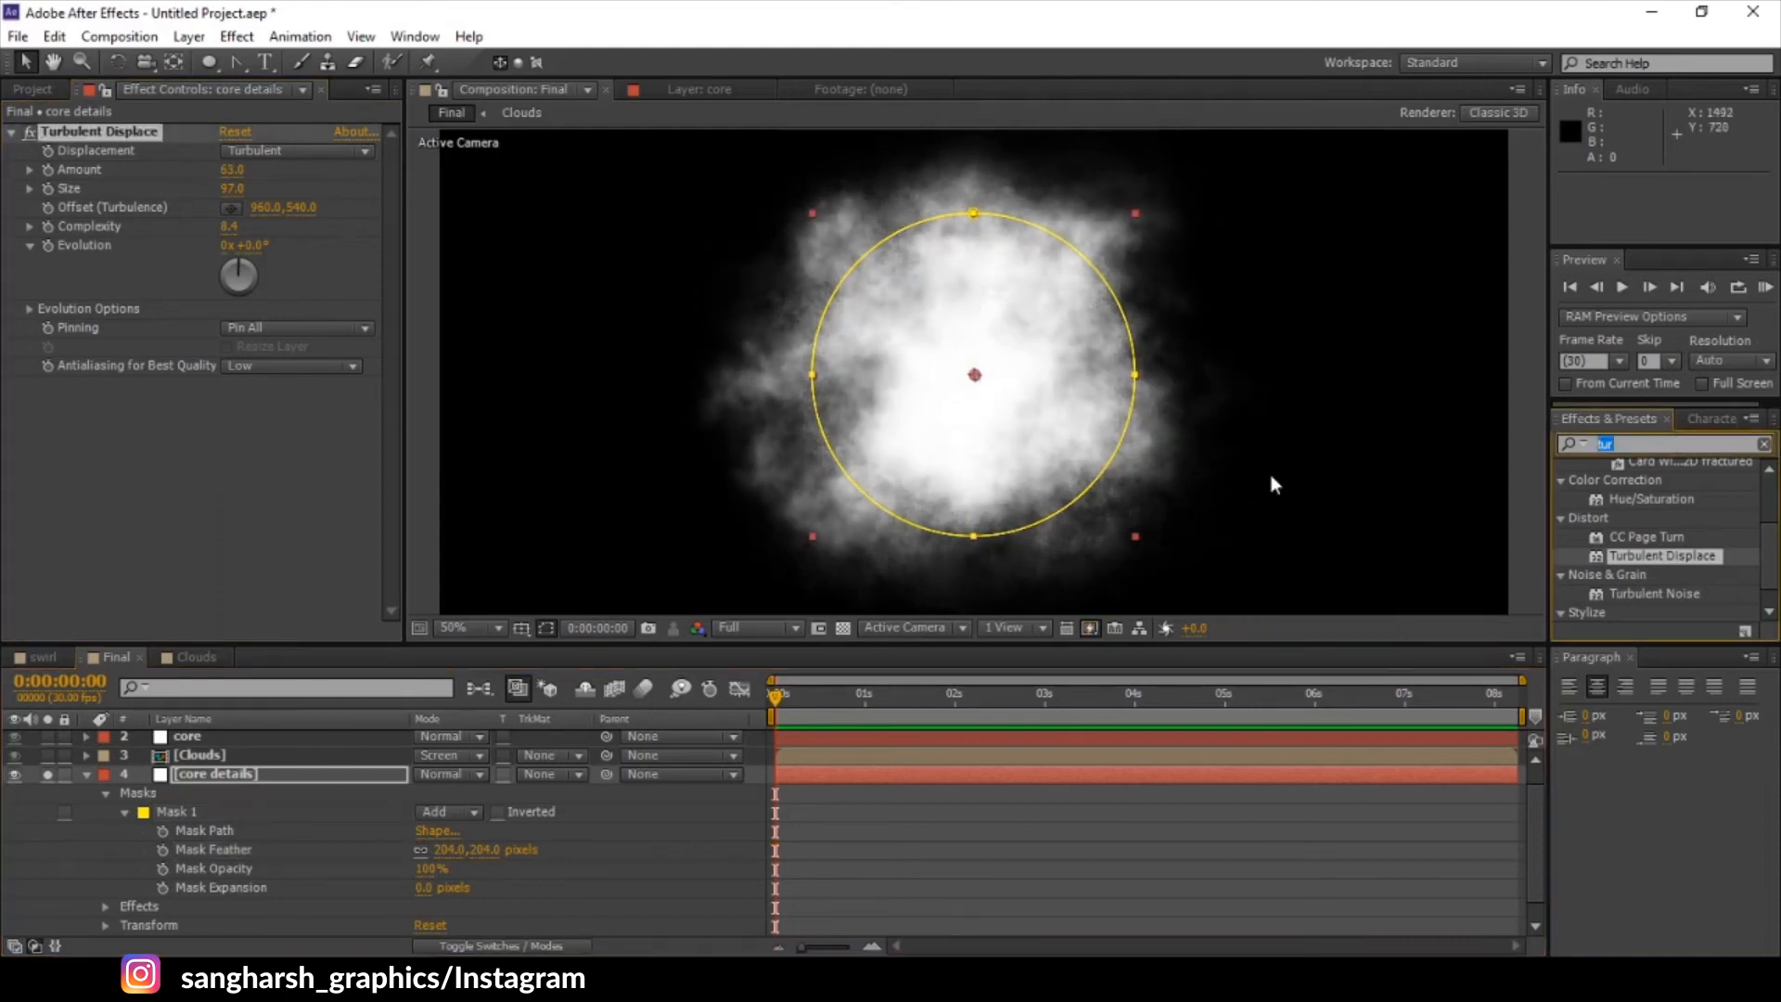
type("ff")
key("BackSpace")
type("ract")
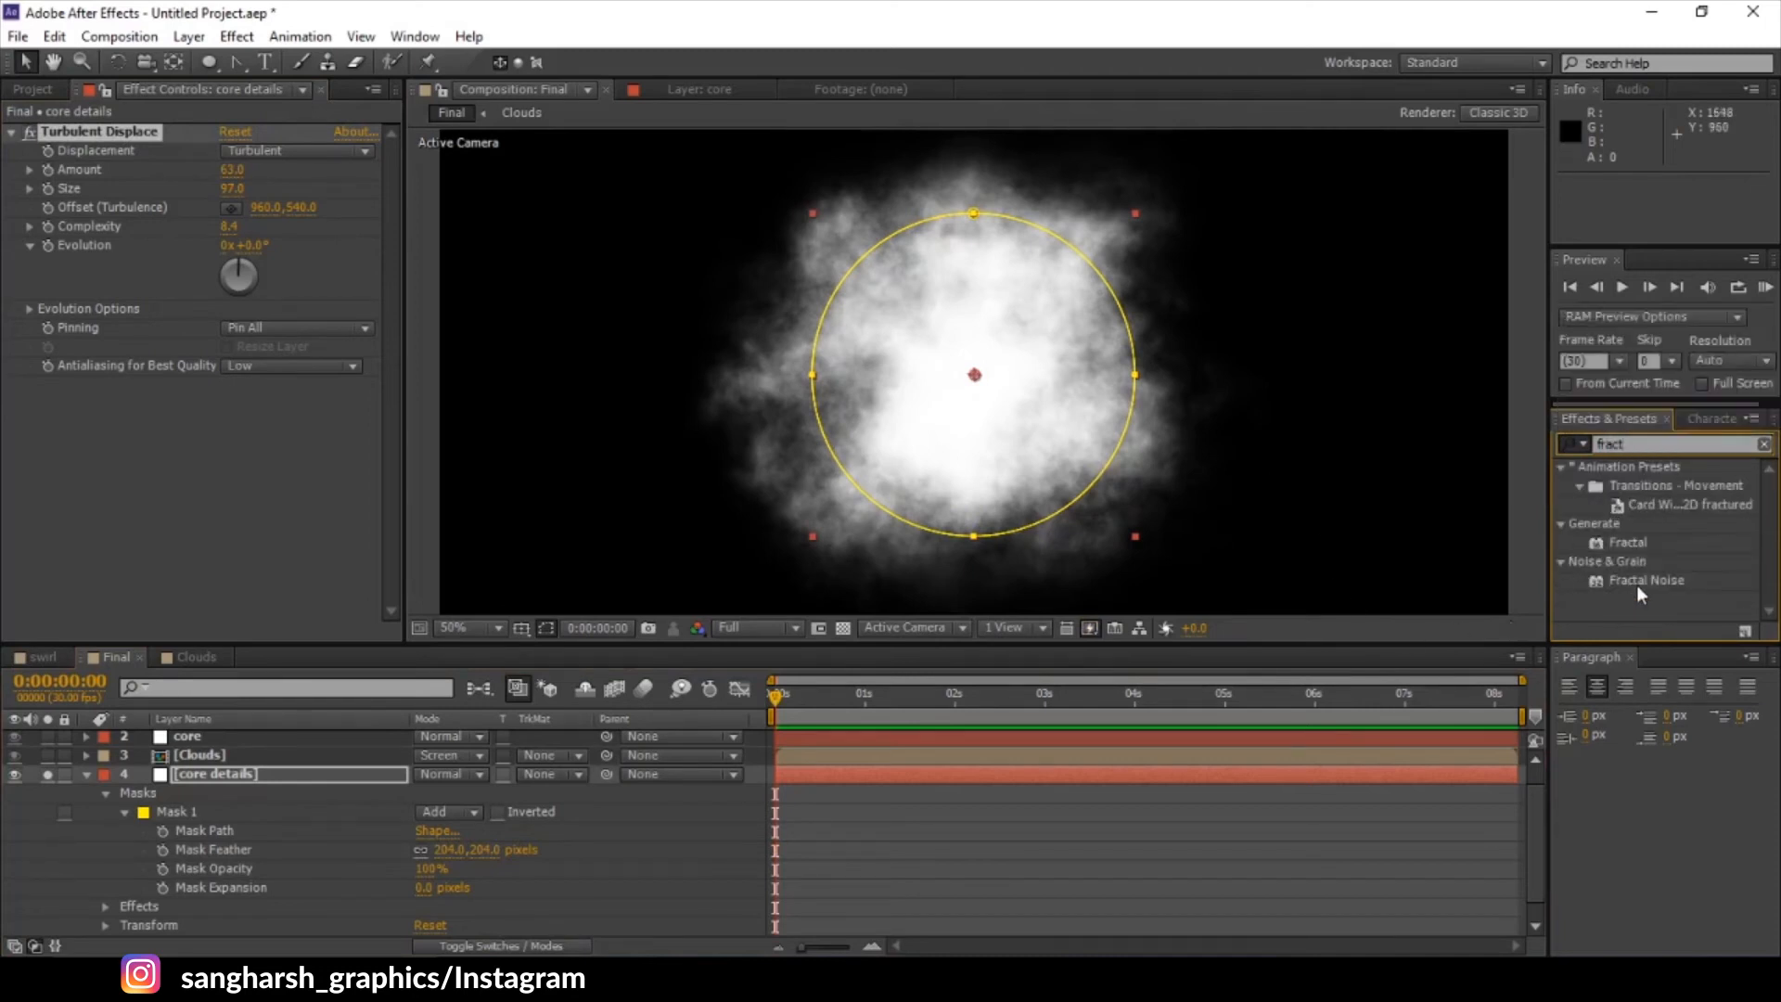
left_click_drag(1636, 582, 182, 493)
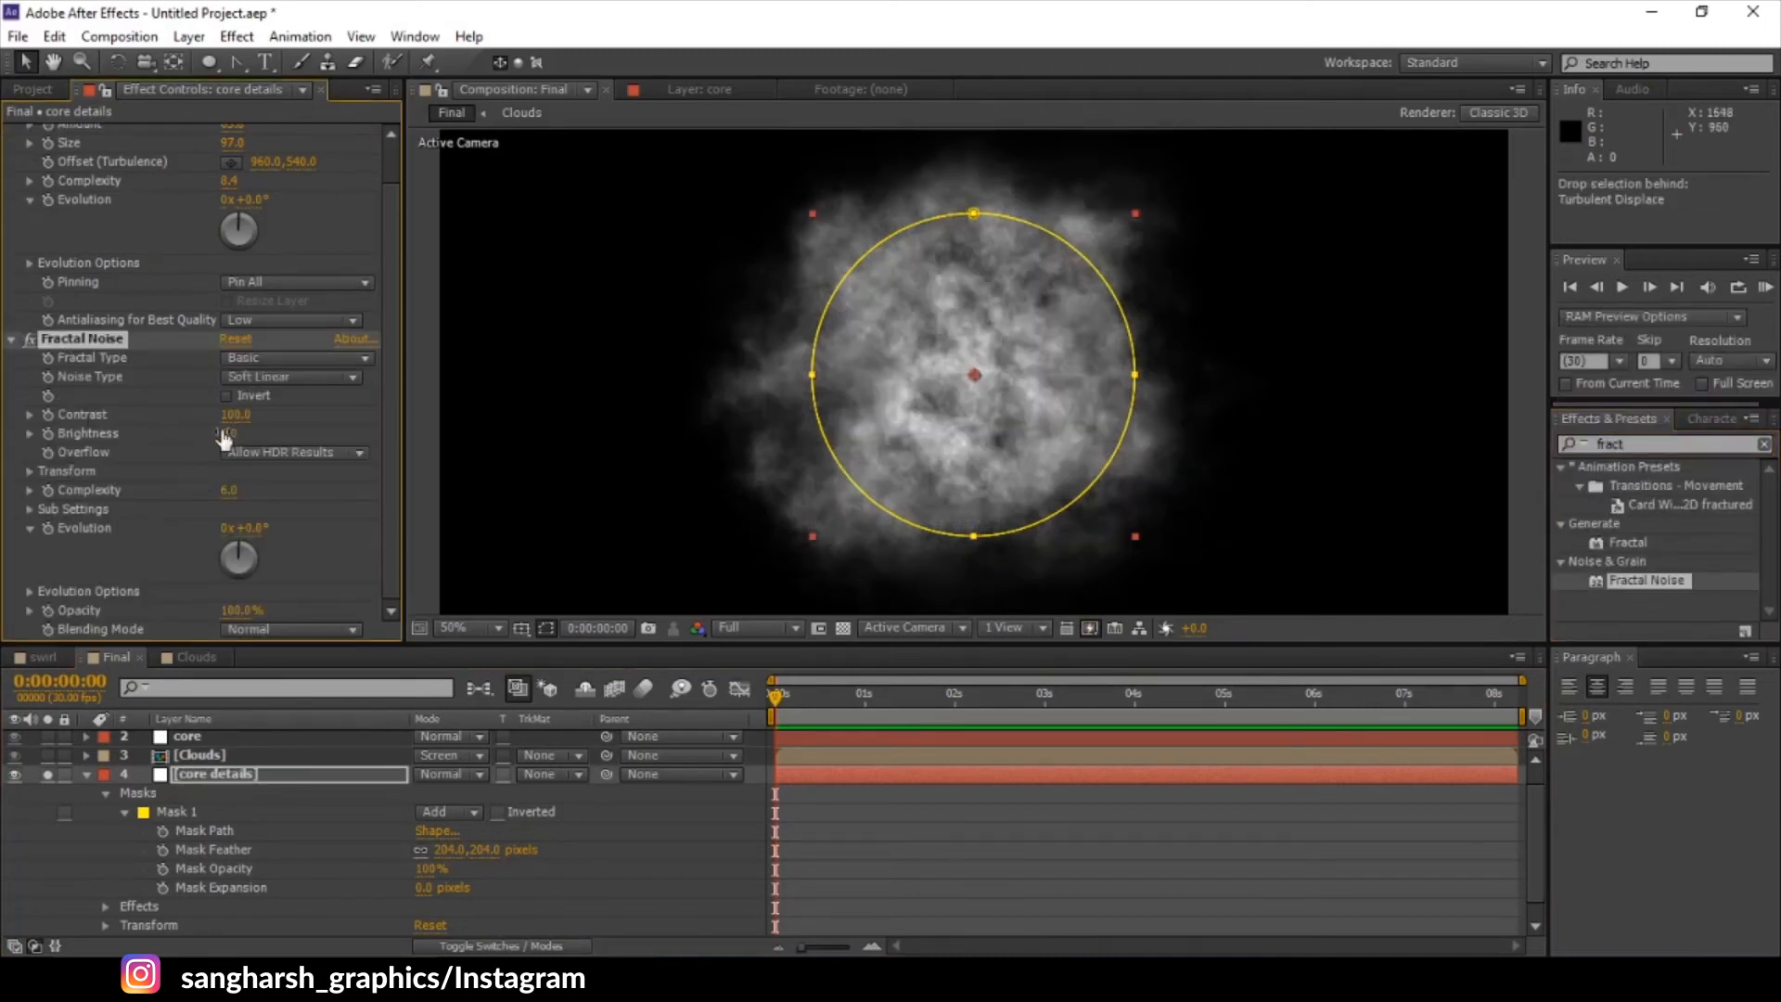
- Set the core details layer's Fractal Noise Contrast to 656 and Brightness to about 51
mouse_move(235, 414)
left_mouse_down()
mouse_move(868, 413)
mouse_move(144, 441)
mouse_move(253, 434)
left_mouse_up()
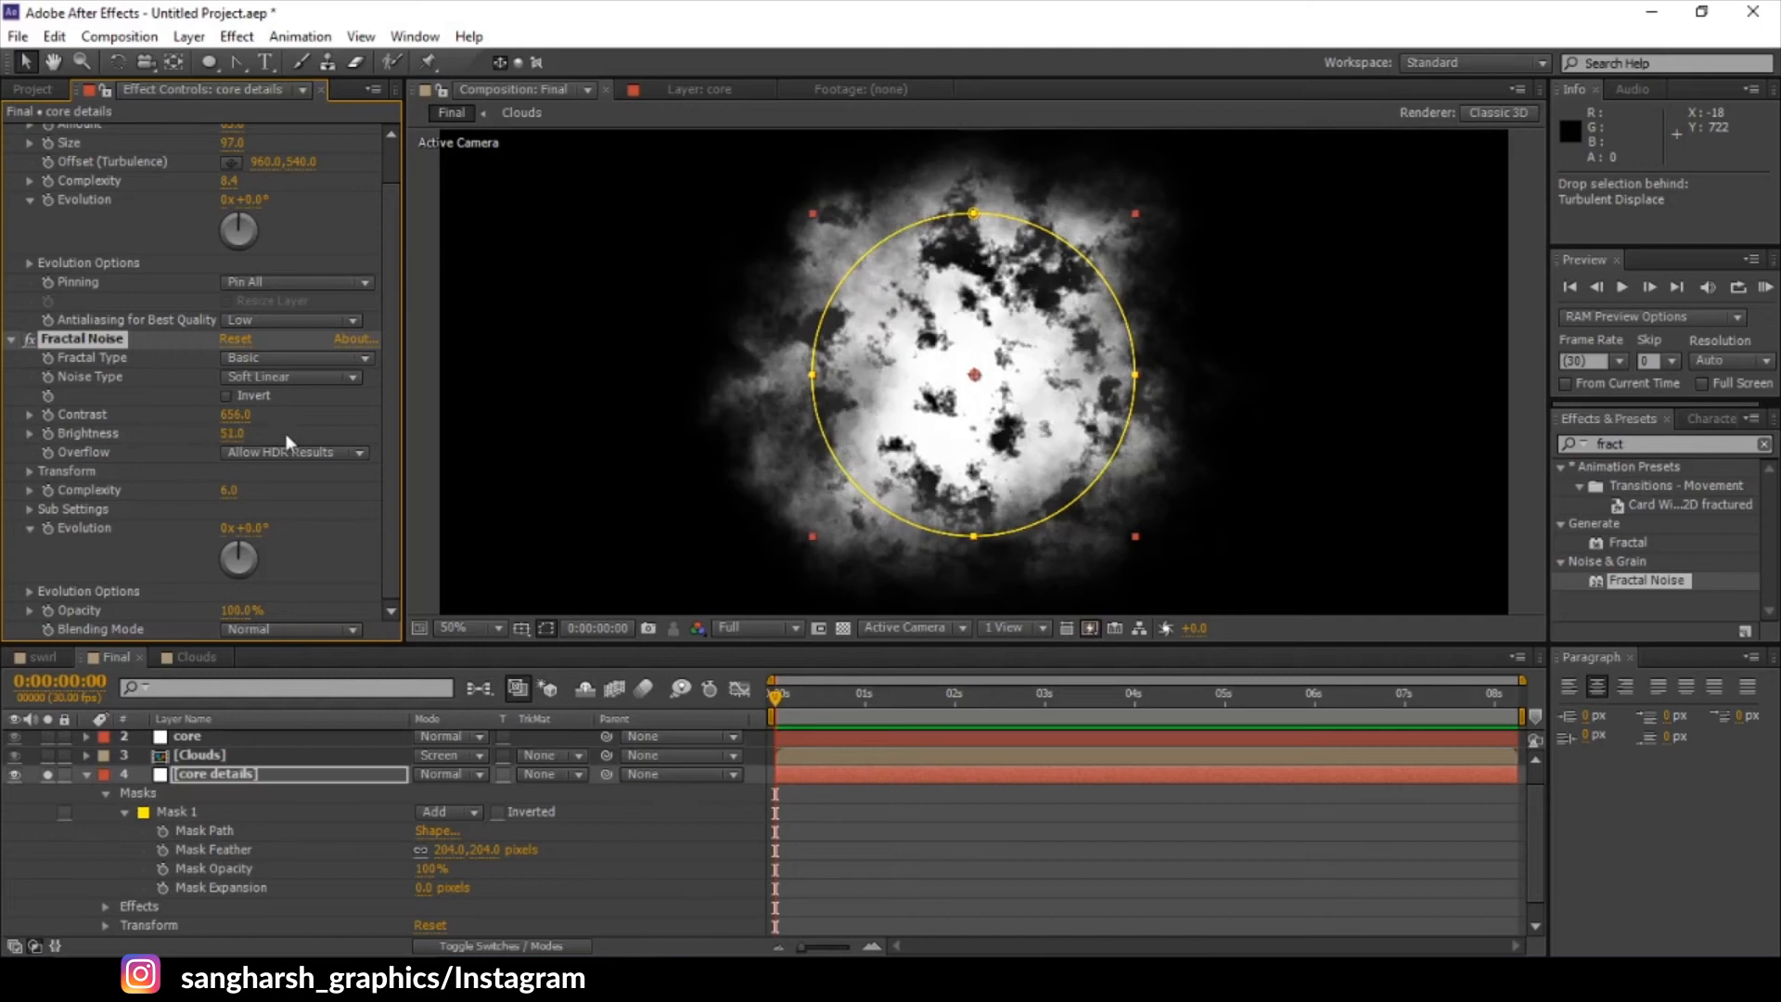
left_click(286, 451)
left_click(300, 406)
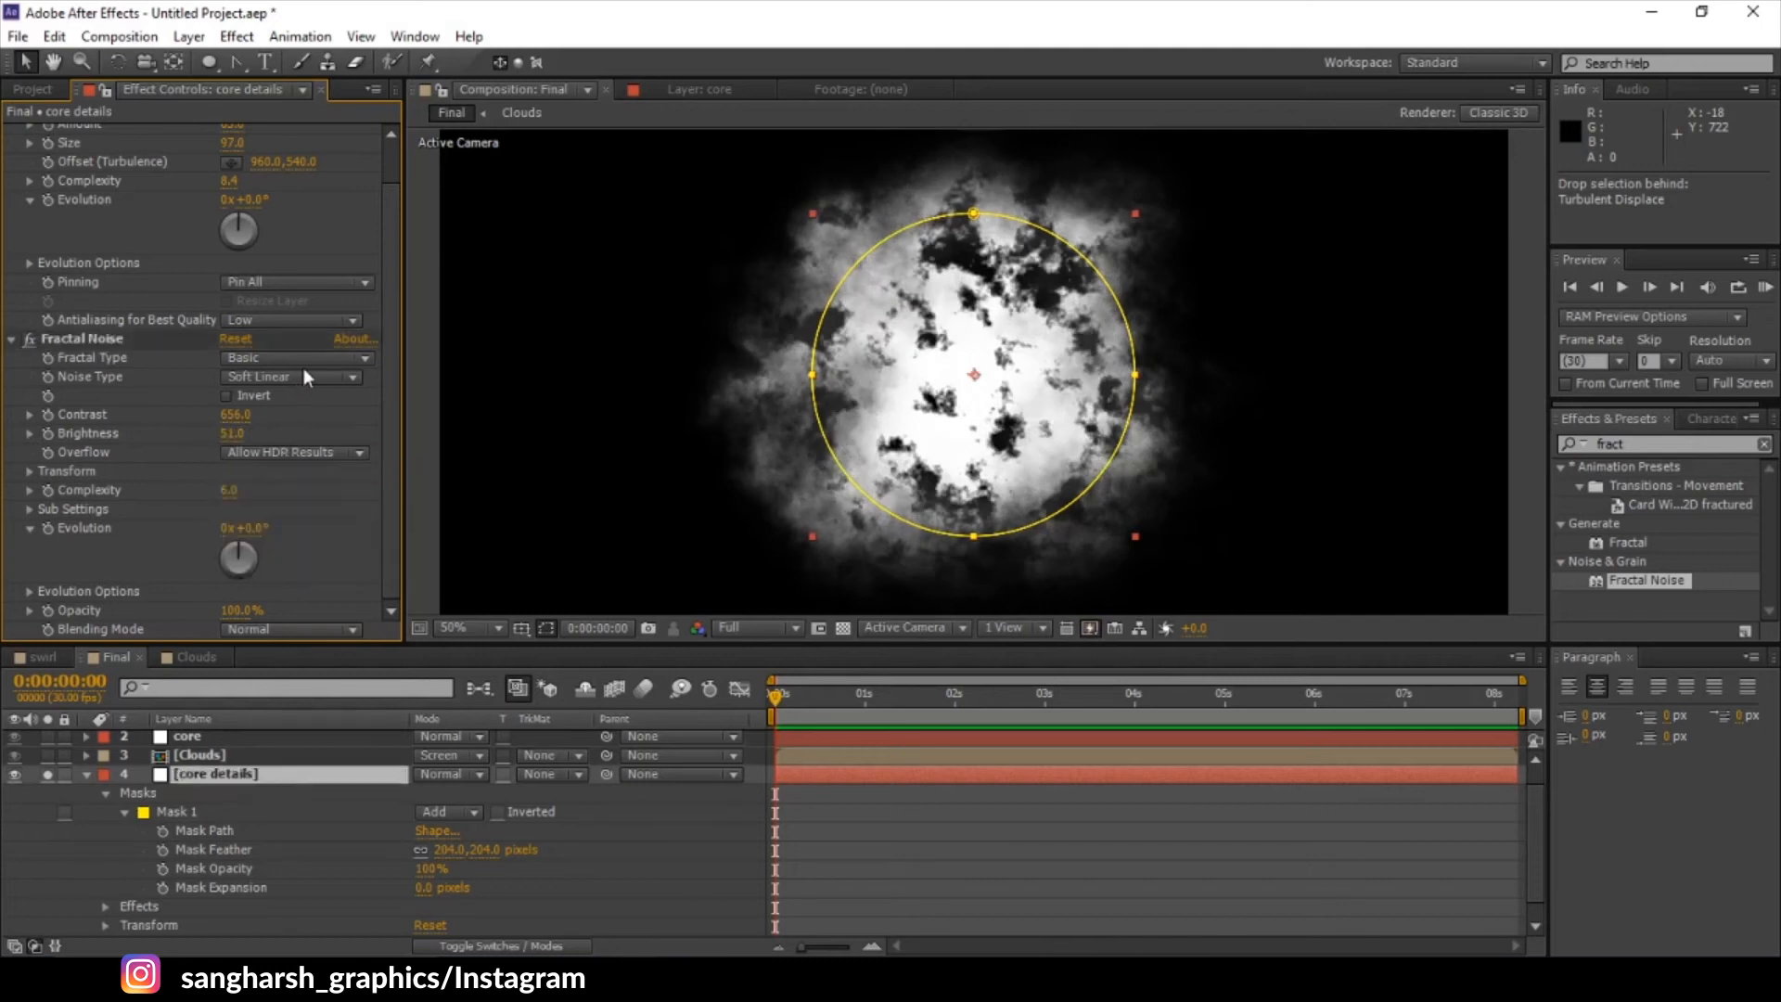
- Change the core details layer's Fractal Noise type to Dynamic Progressive, with Contrast 398 and Brightness 26
left_click(305, 376)
left_click(297, 357)
left_click(320, 525)
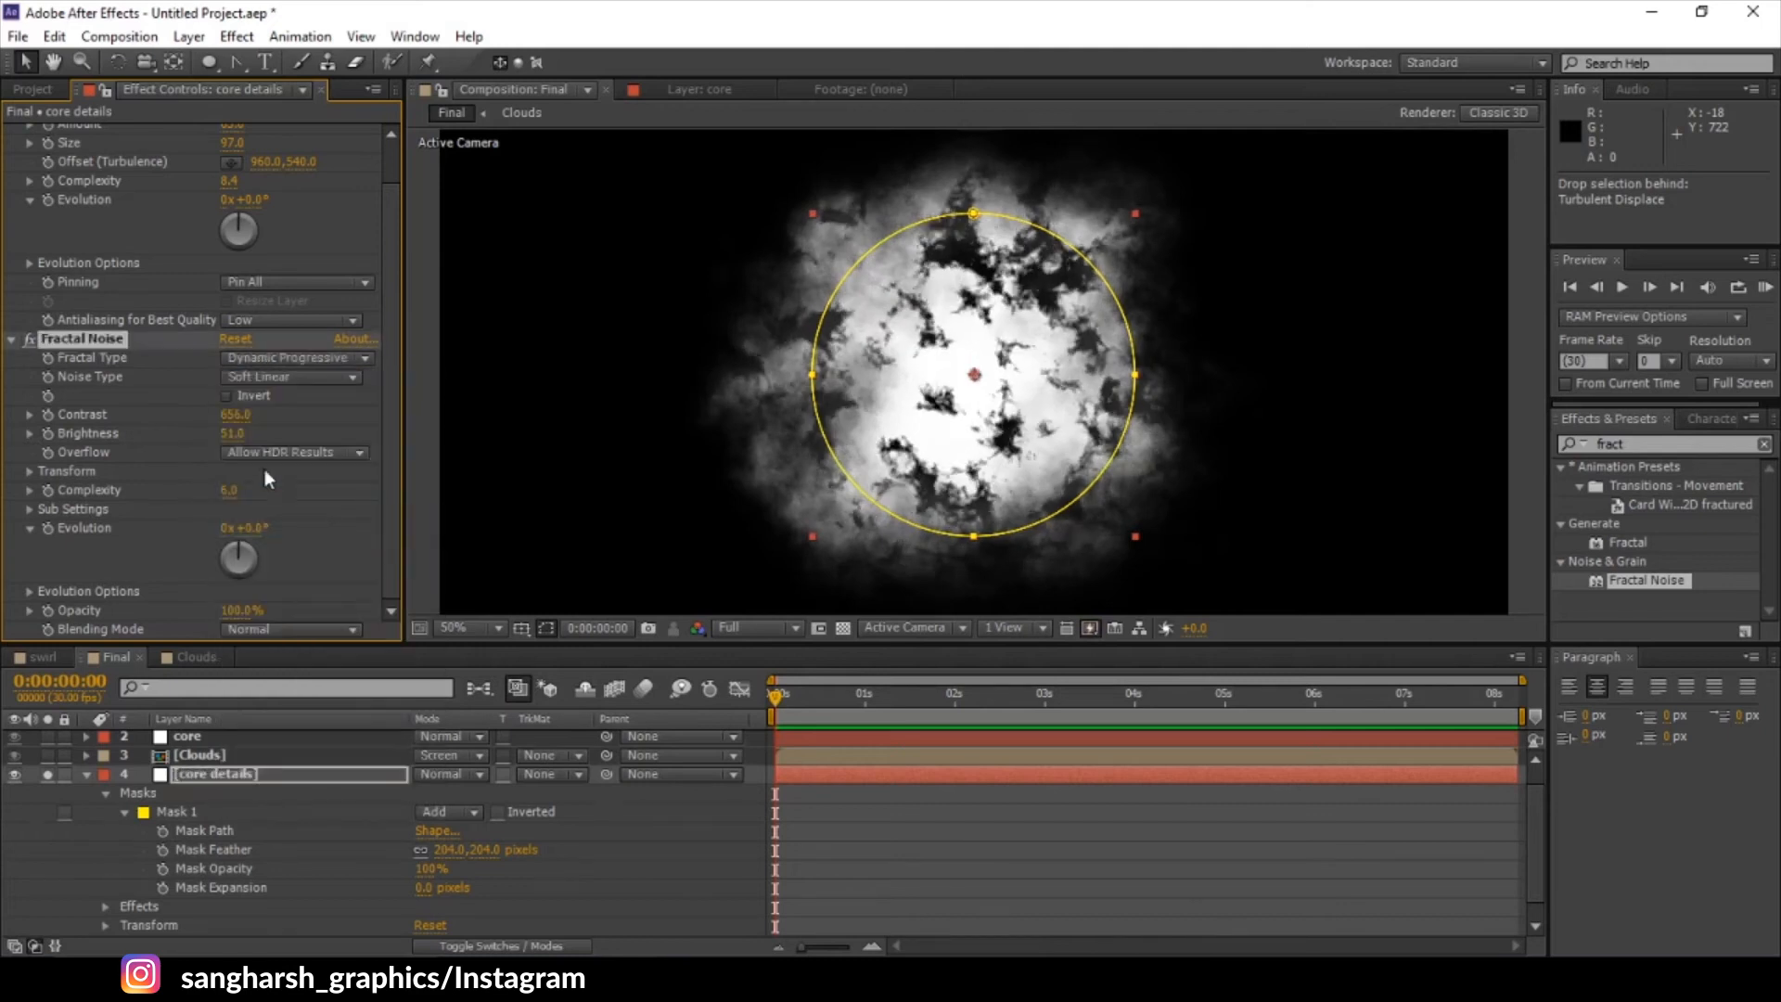
mouse_move(213, 418)
left_mouse_down()
mouse_move(104, 432)
mouse_move(225, 435)
mouse_move(213, 443)
left_mouse_up()
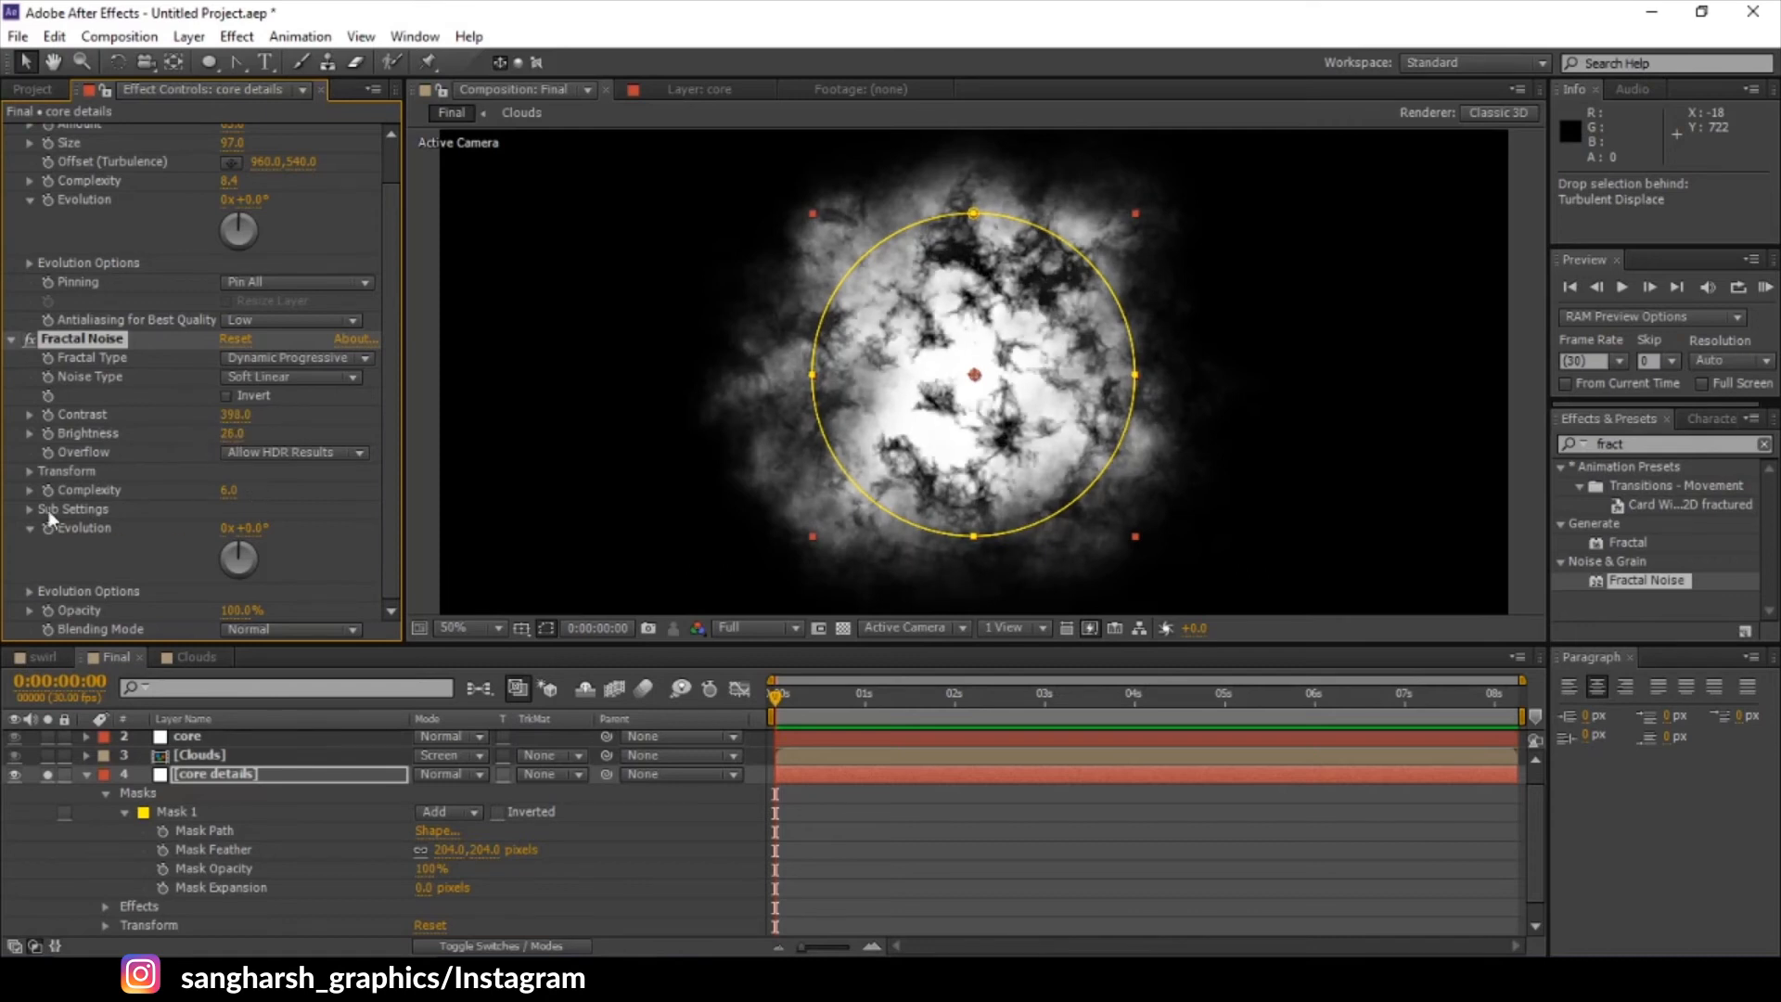
- Set the core details layer's Fractal Noise Complexity to 5 and its Sub Rotation to 65°
left_click_drag(228, 493, 293, 498)
left_click_drag(105, 506, 96, 508)
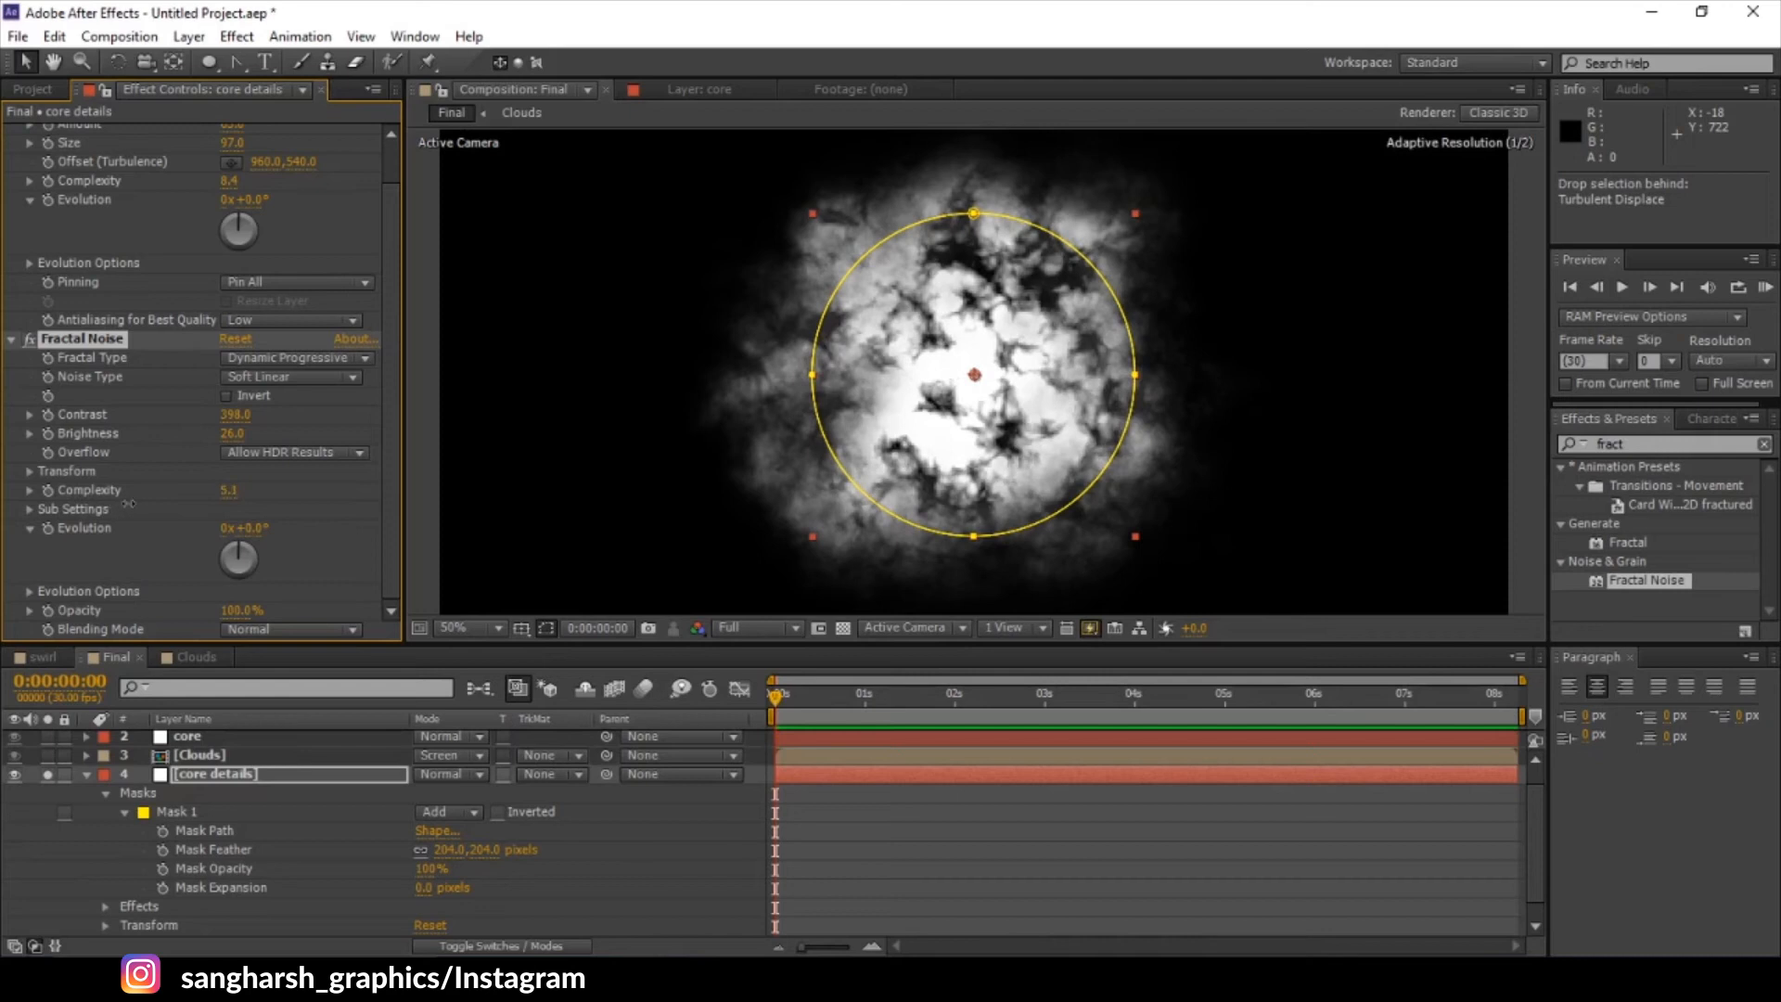
left_click(26, 509)
left_click_drag(243, 577, 260, 569)
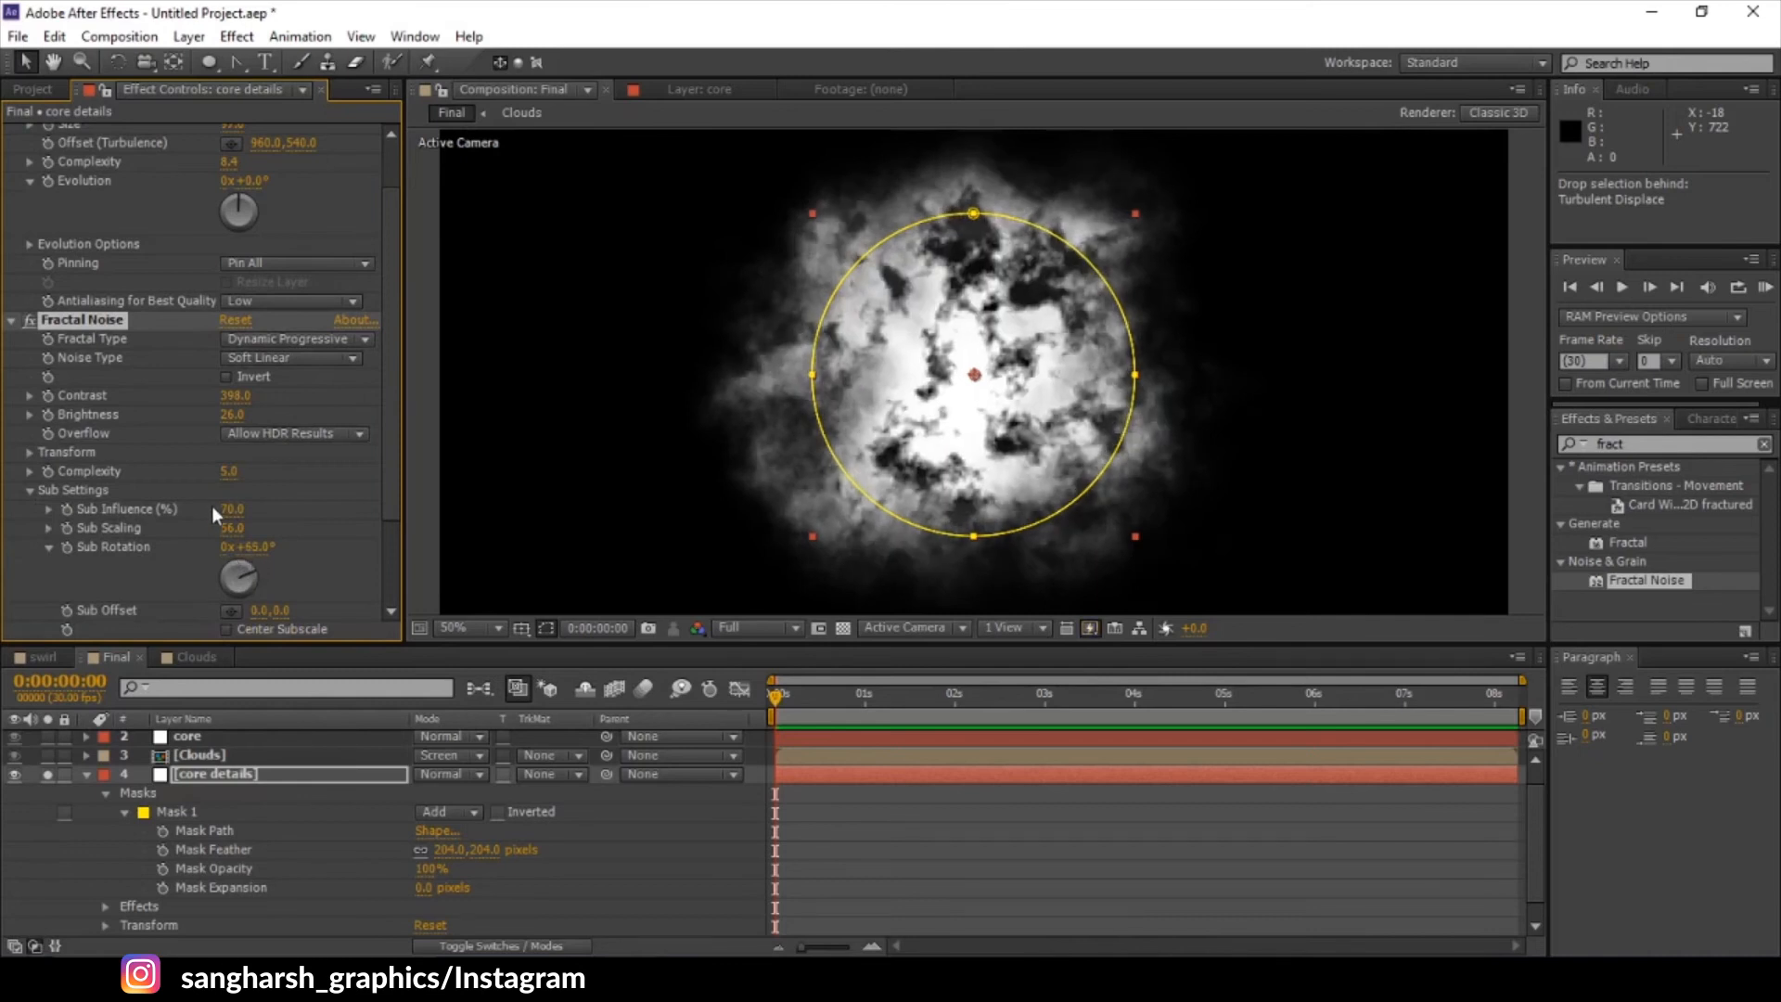
- Set the Fractal Noise Scale to 150 and the core details mask's expansion to -59 pixels
scroll(91, 498, "down", 2)
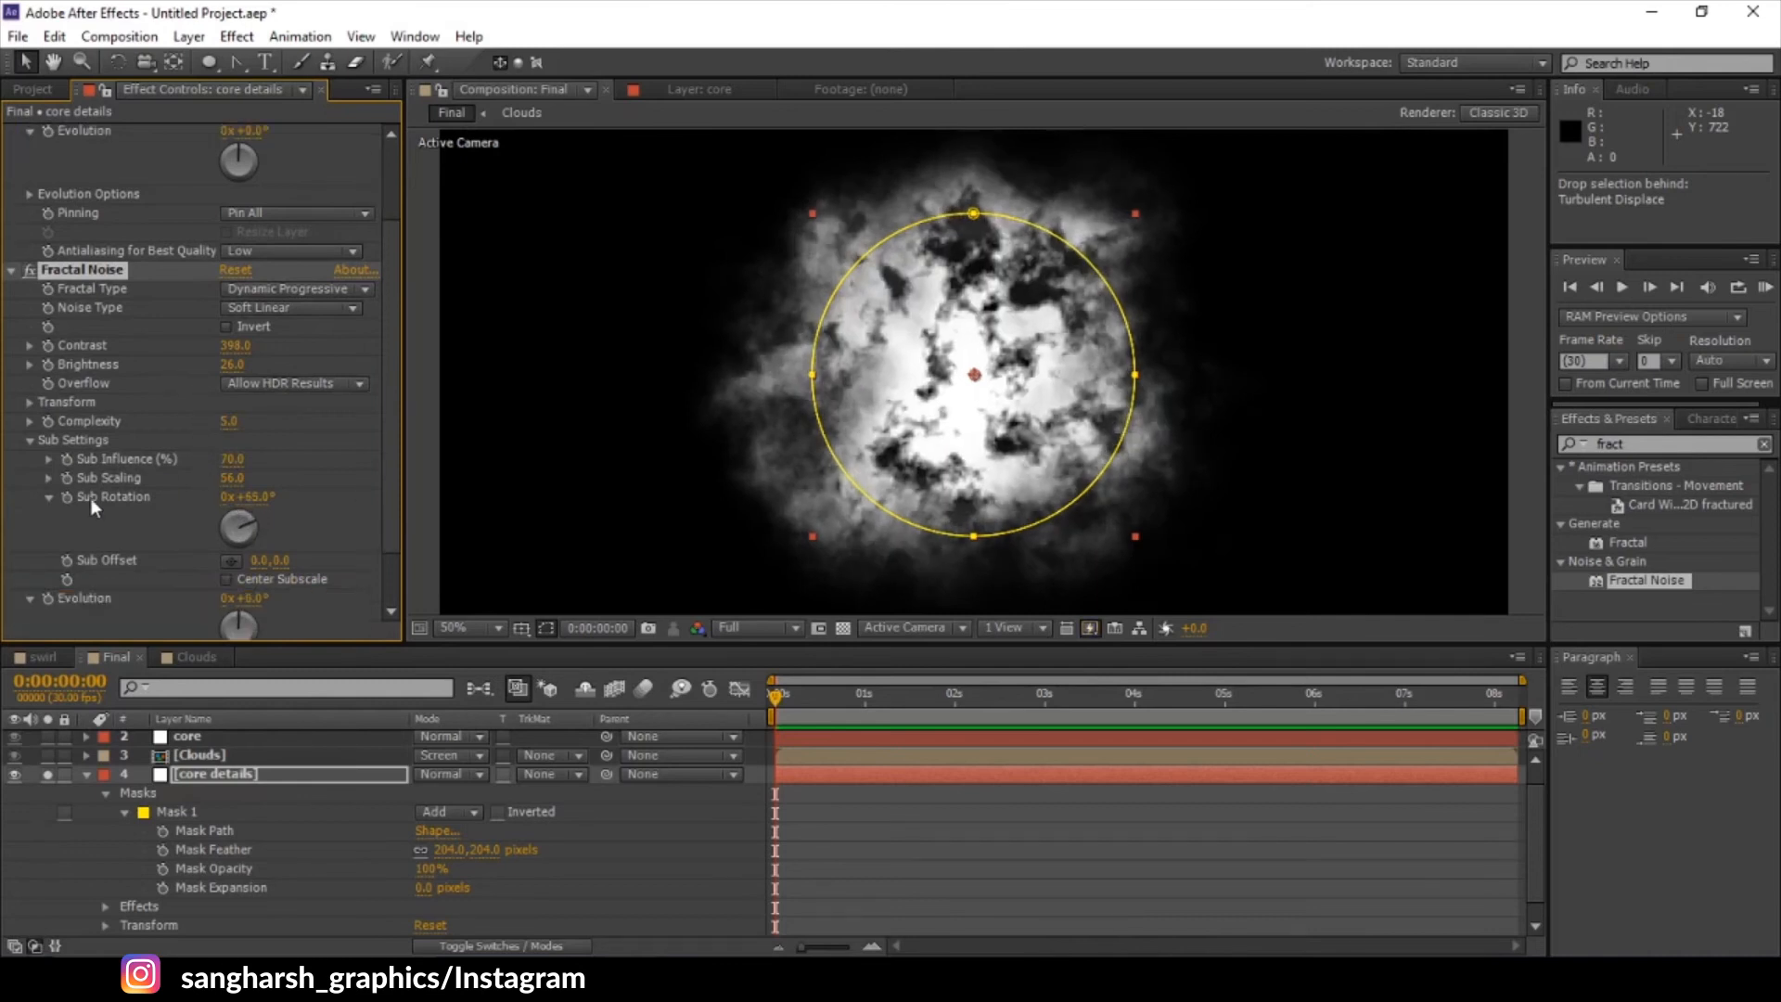
left_click(25, 403)
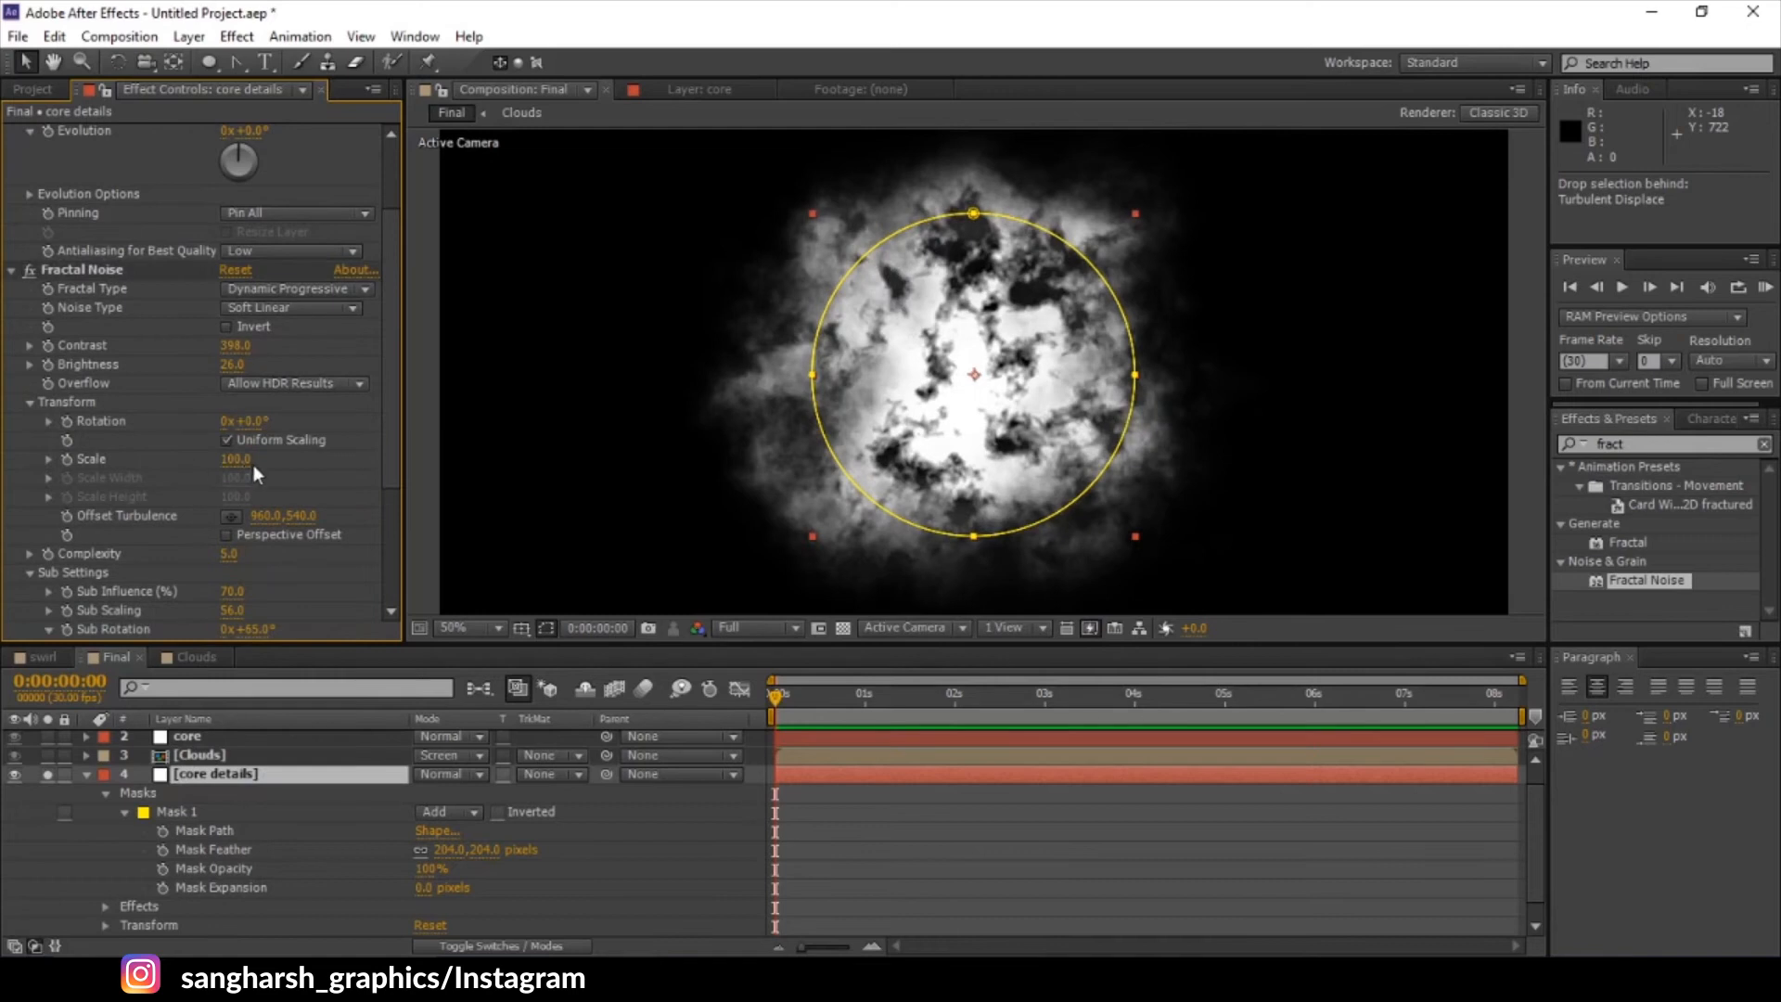
left_click_drag(241, 461, 292, 461)
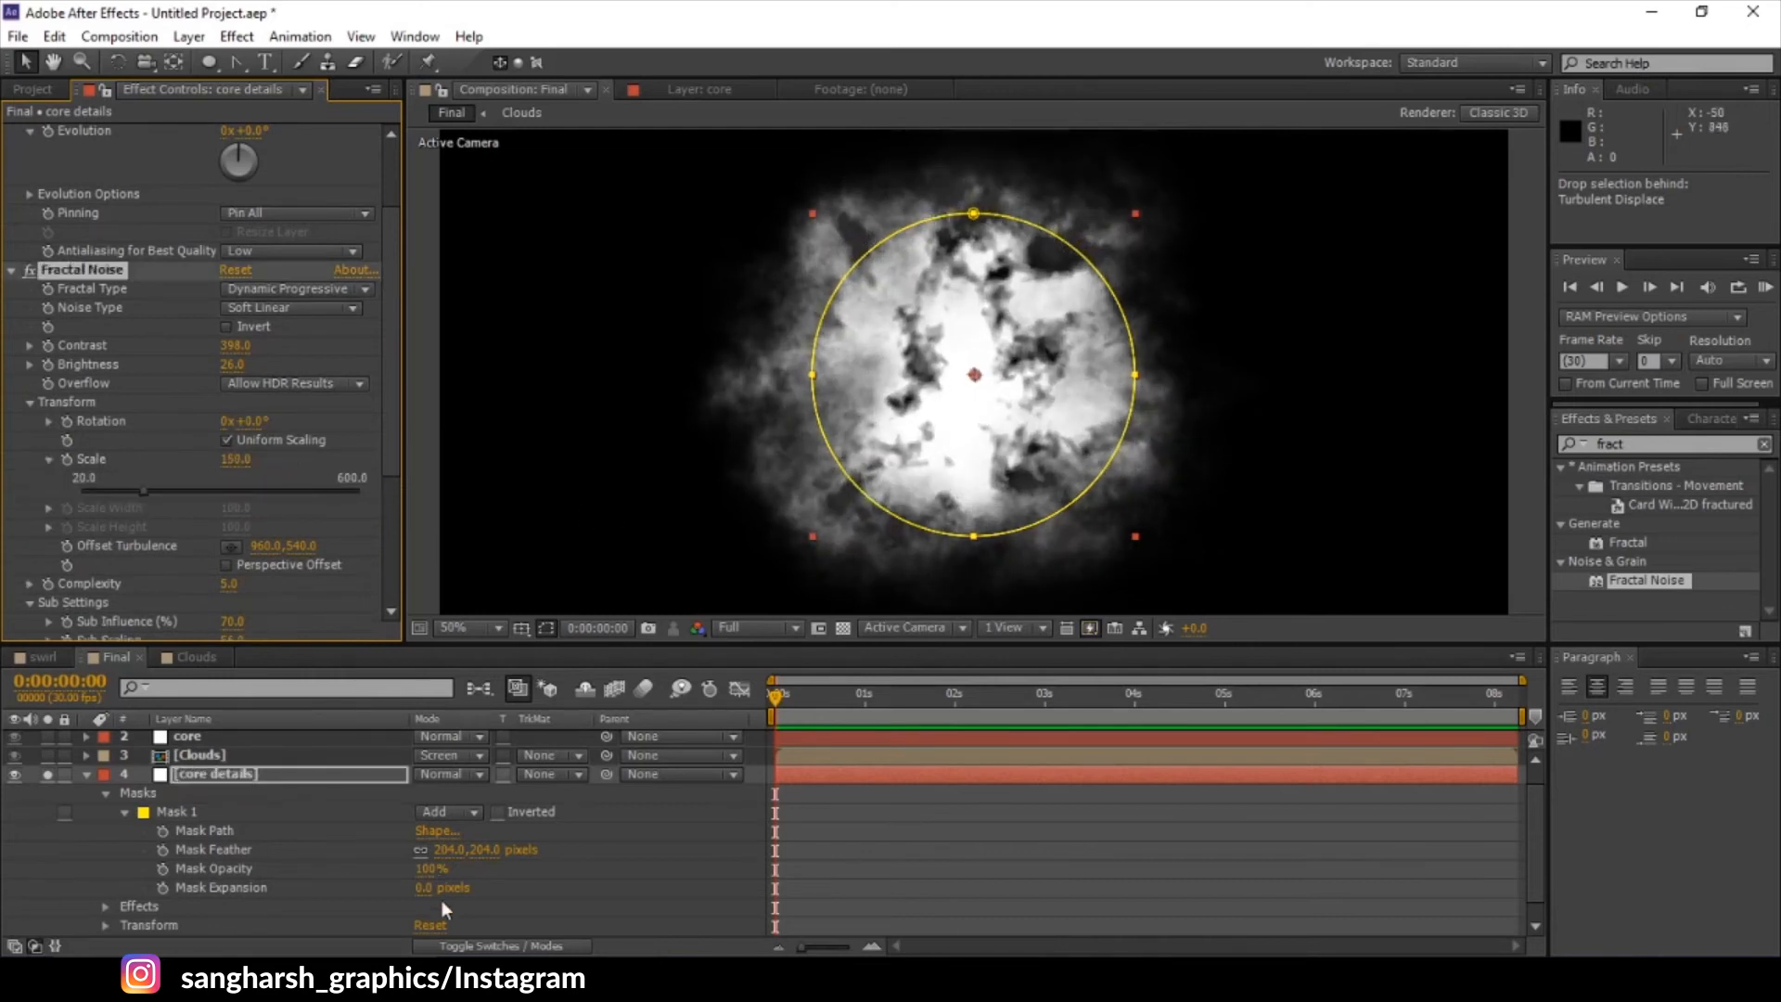
left_click_drag(422, 893, 374, 910)
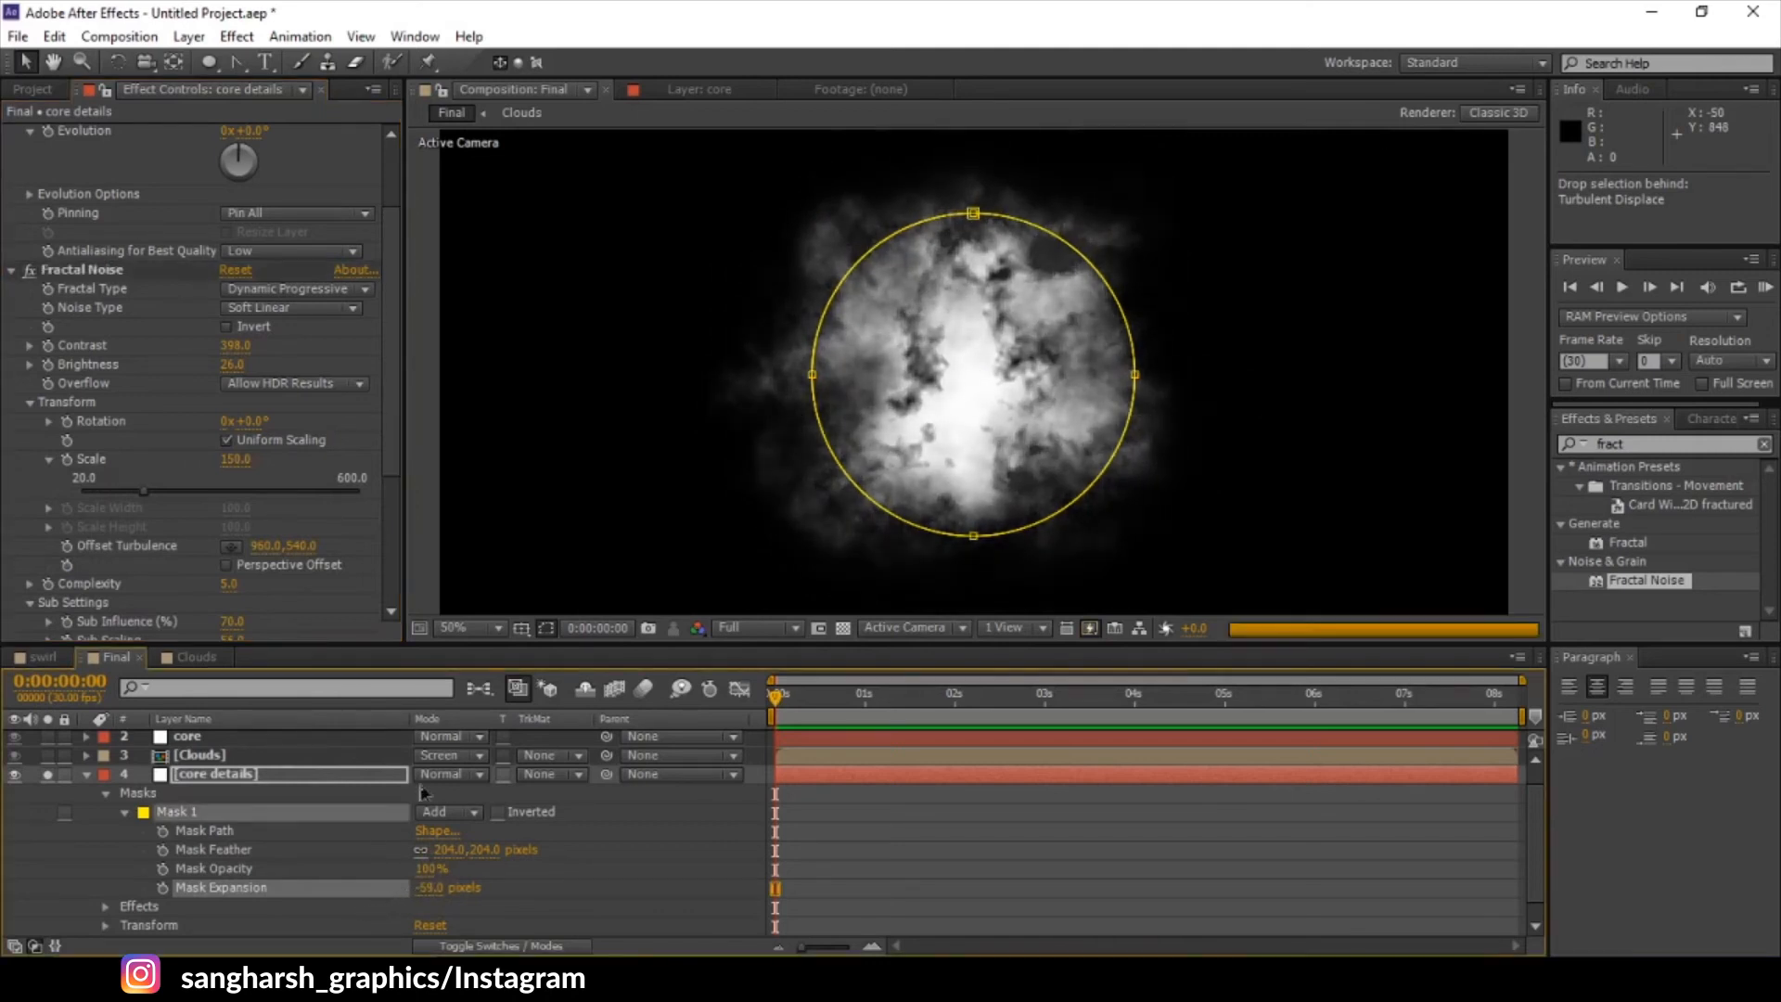
- Set the Sub Rotation of the core details layer's Fractal Noise to 8°
scroll(200, 433, "down", 2)
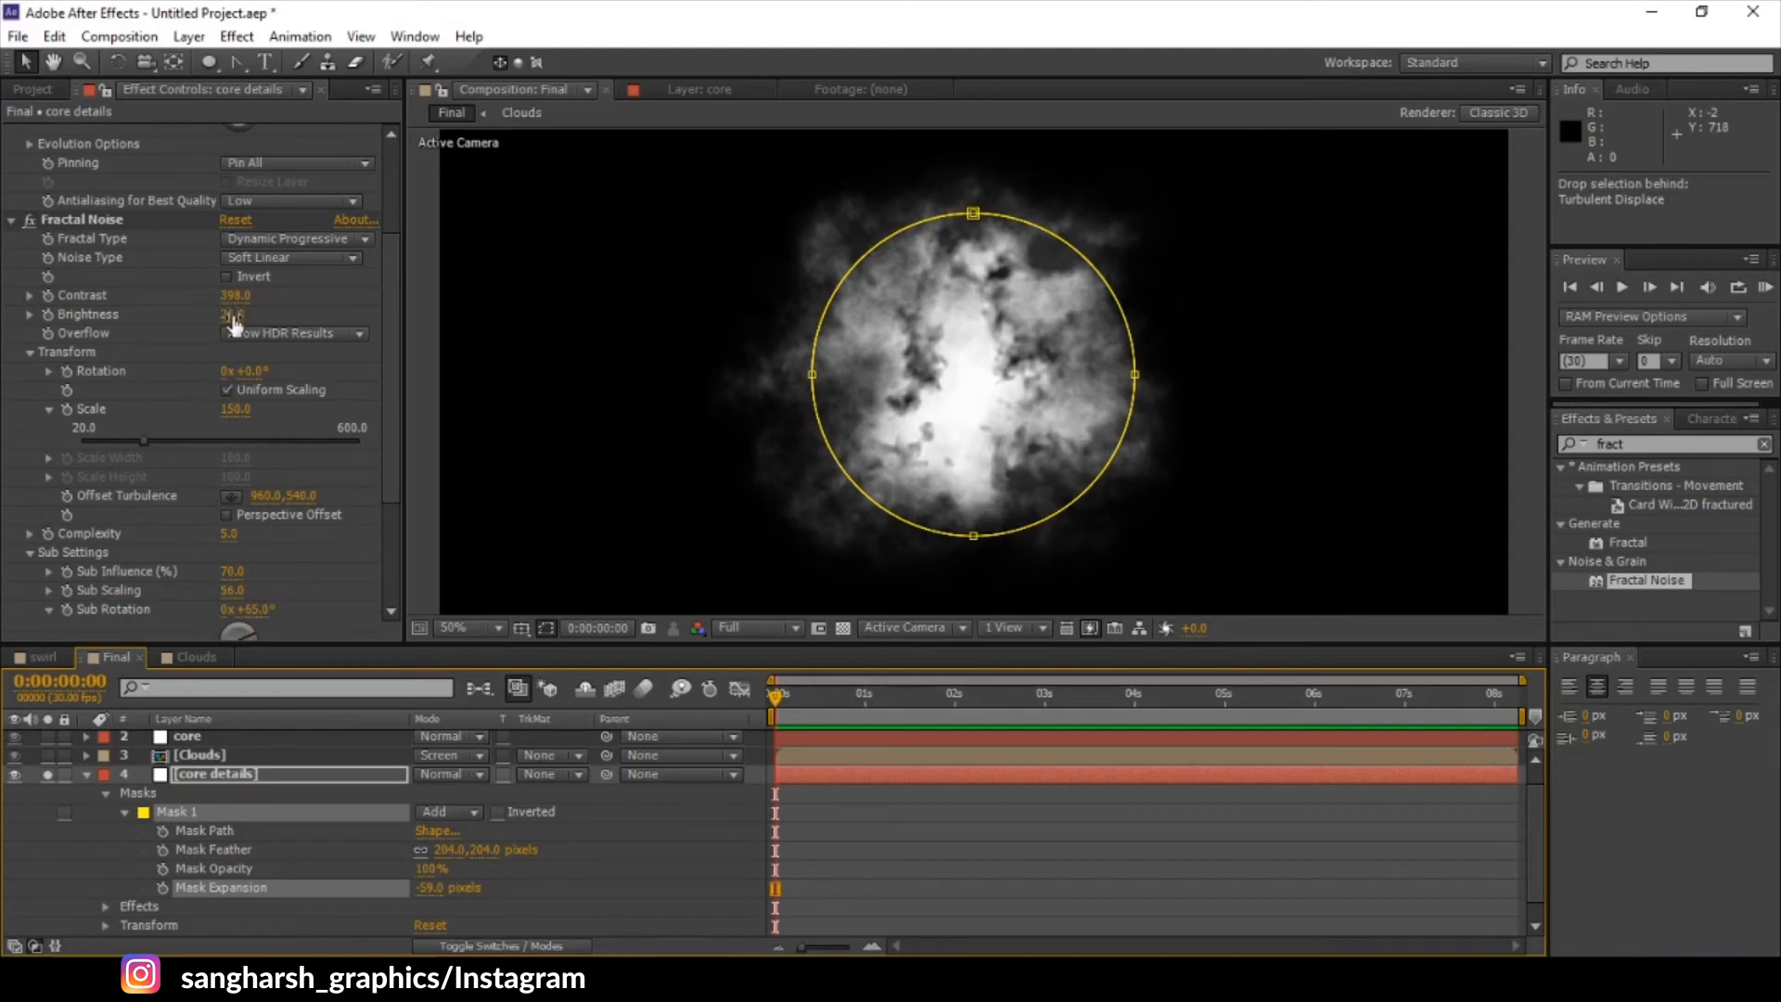
scroll(230, 501, "down", 2)
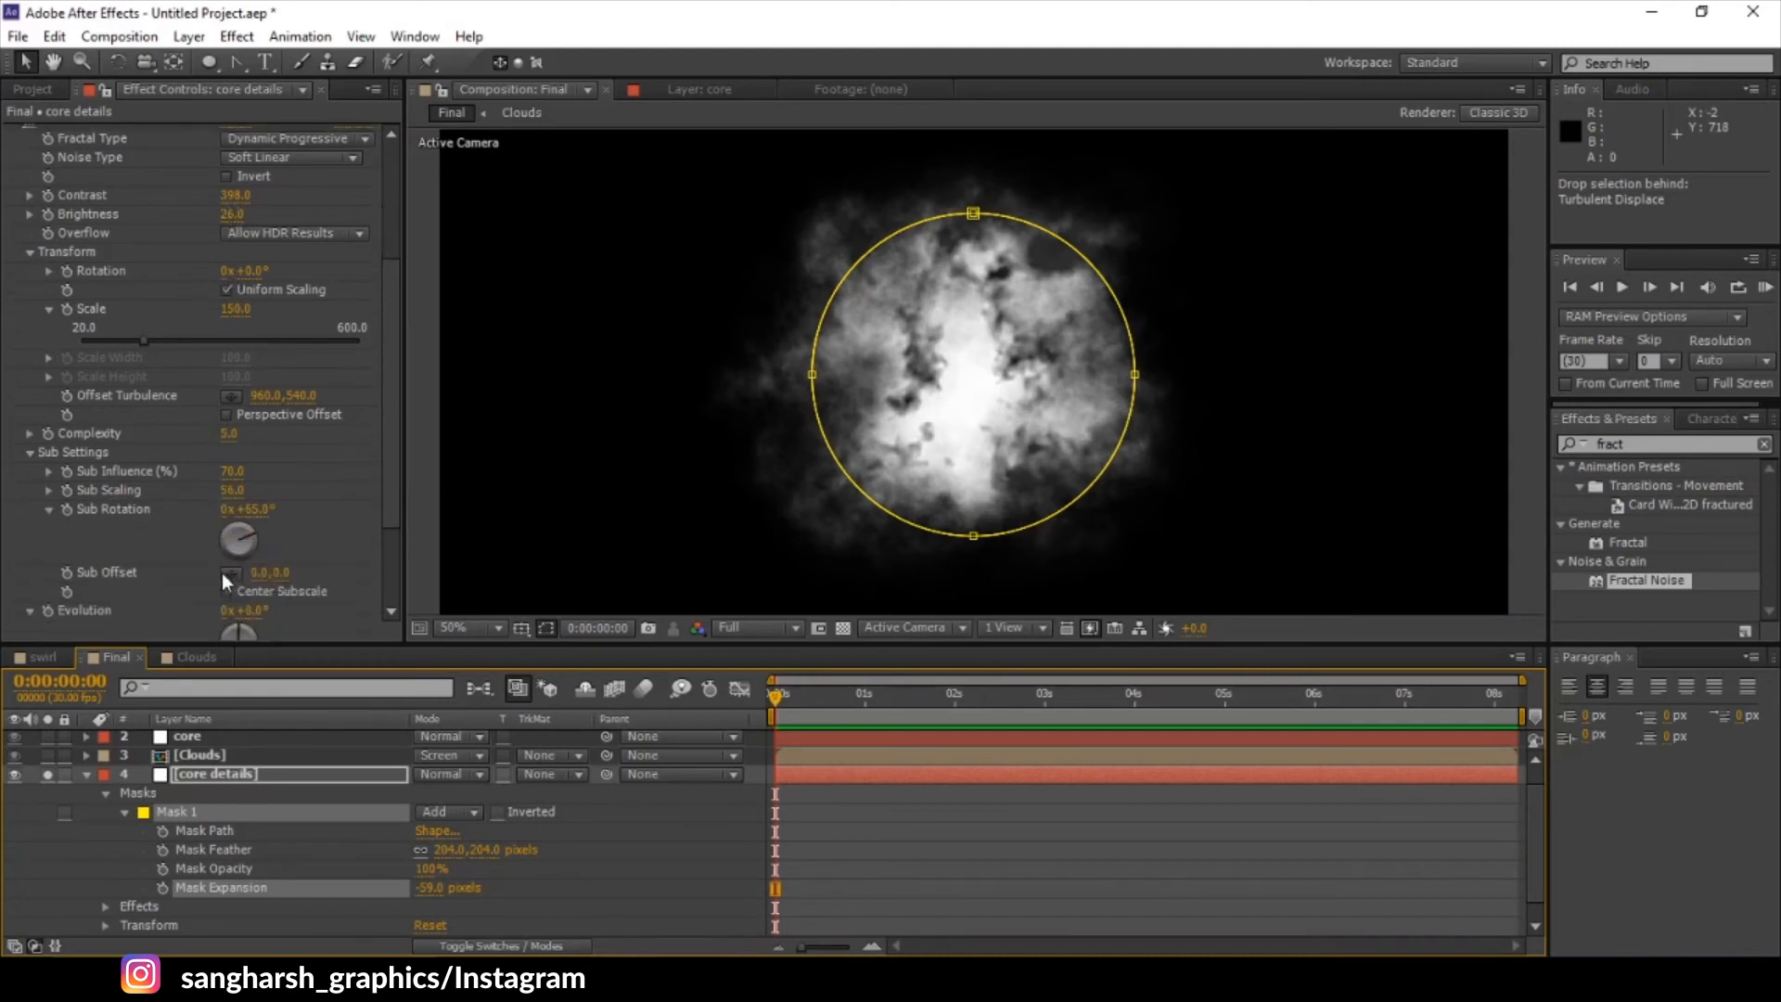
left_click_drag(232, 552, 243, 521)
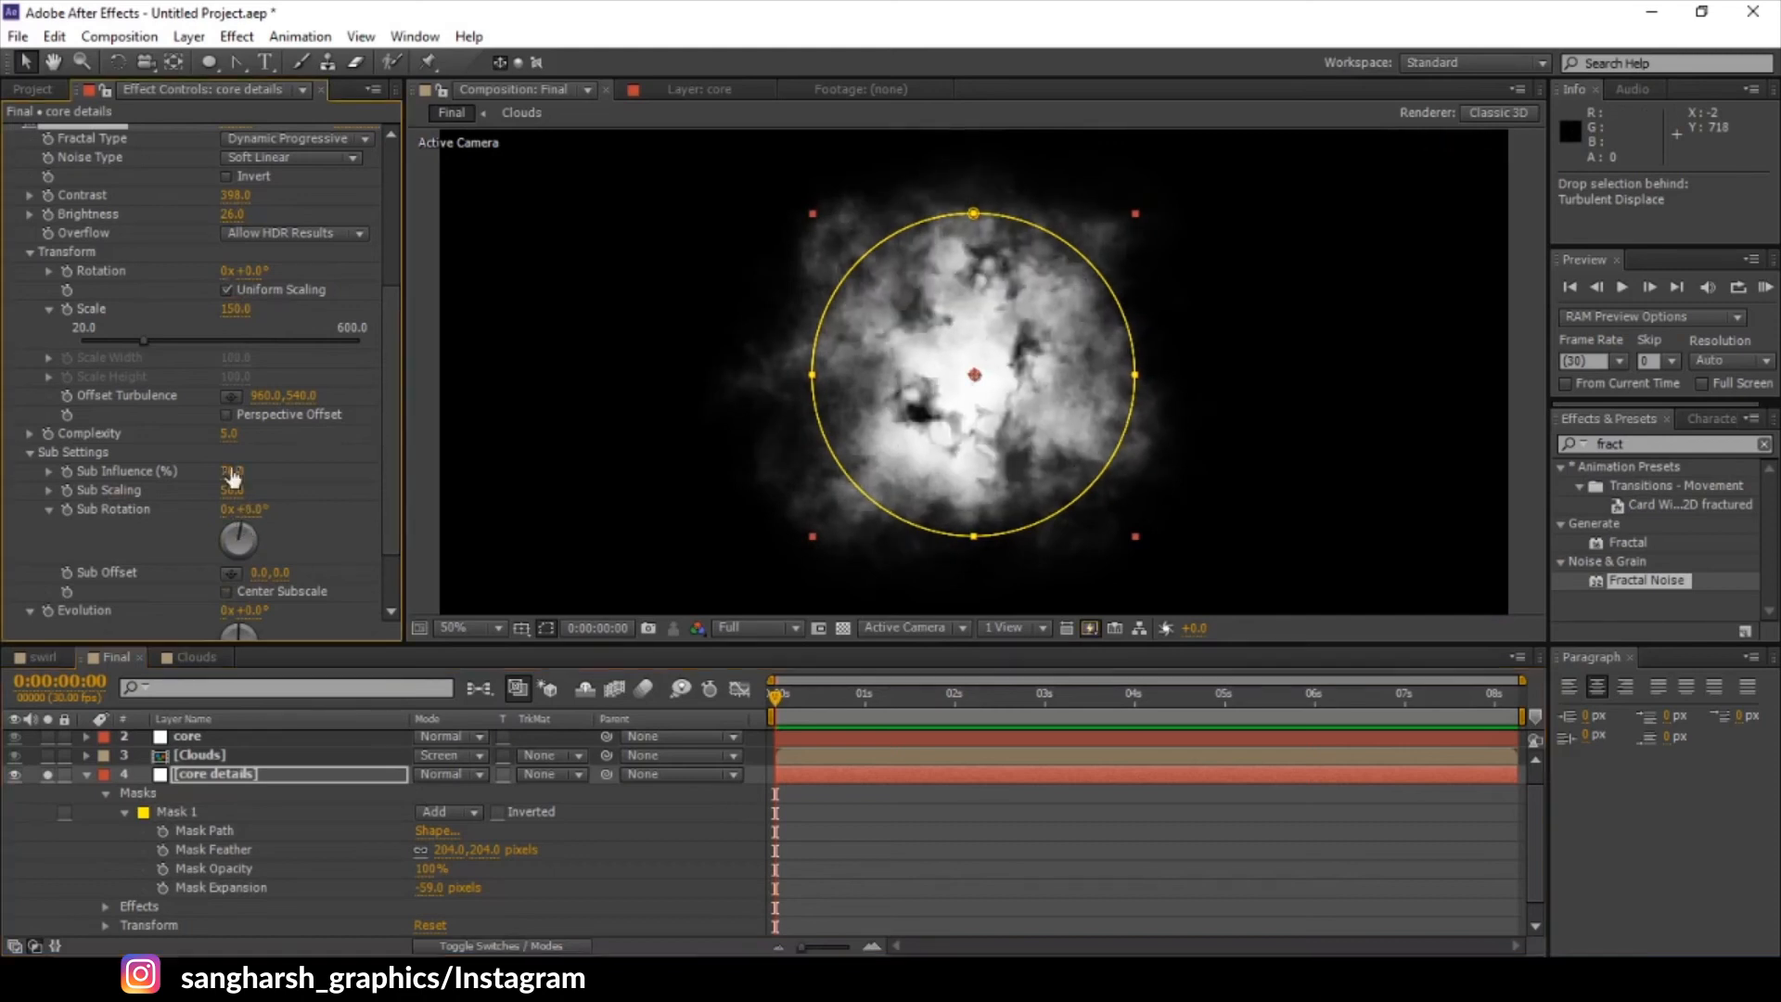
- Set the Turbulent Displace Amount on the core details layer to 104
scroll(210, 317, "up", 2)
scroll(164, 188, "up", 3)
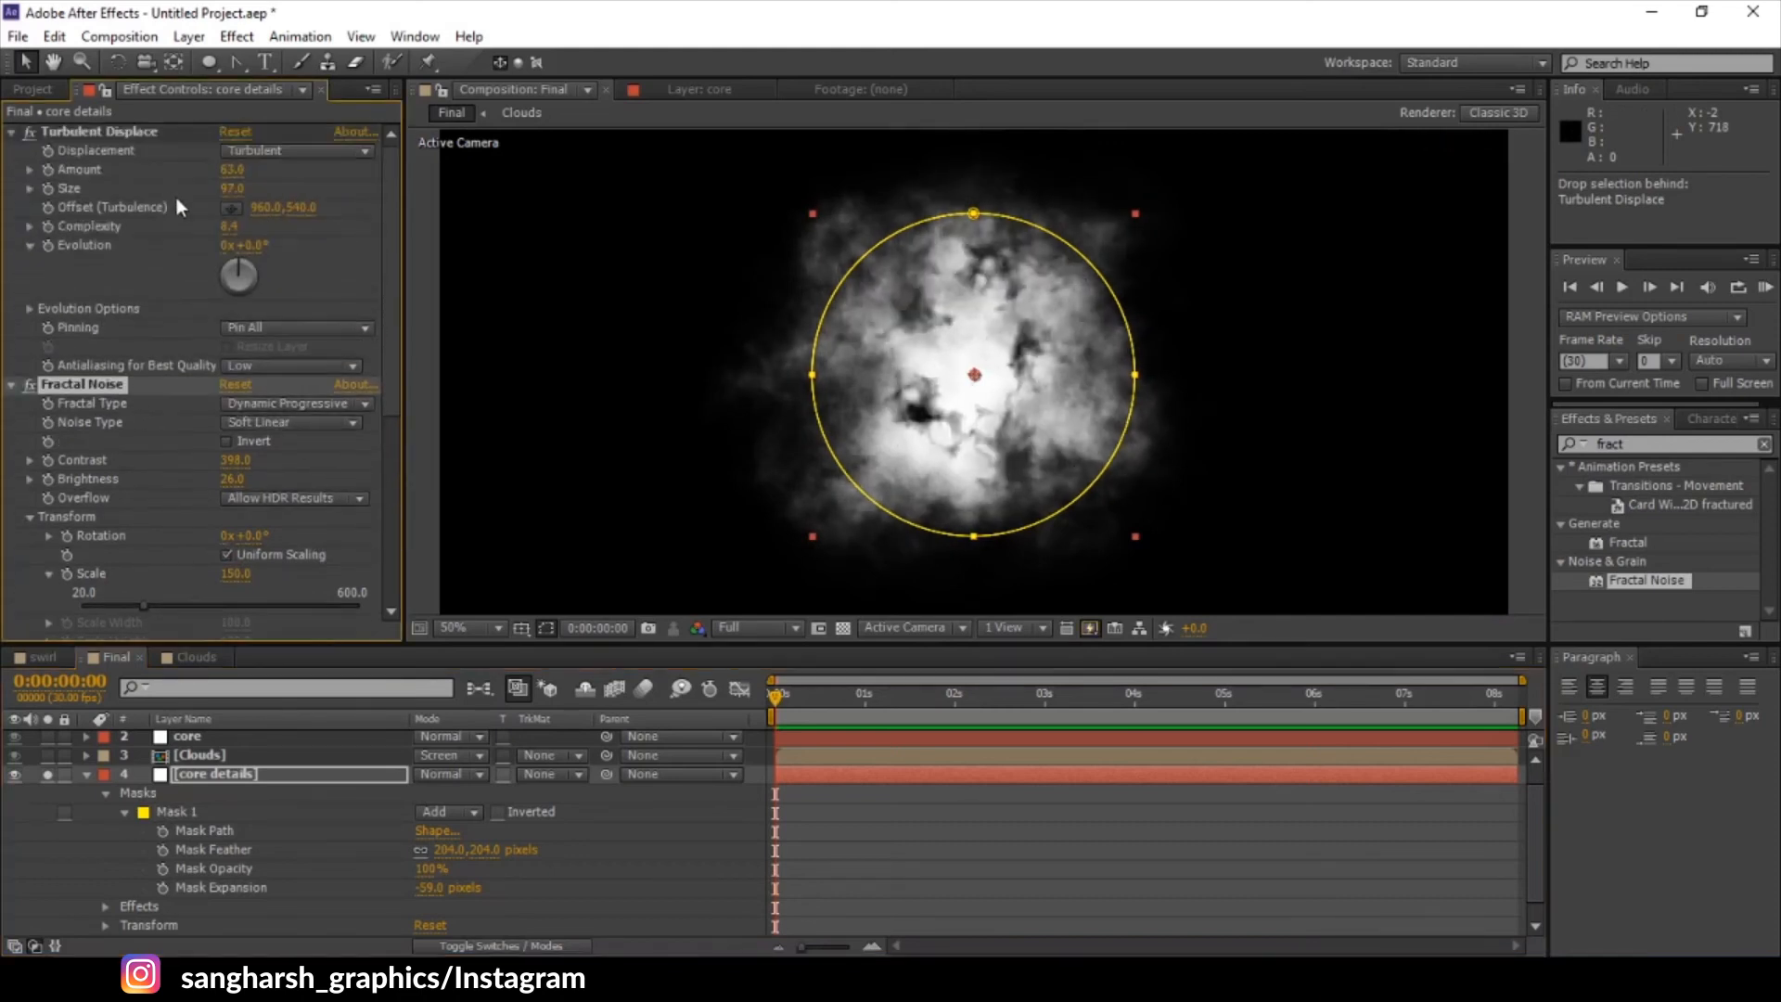
left_click_drag(230, 171, 276, 188)
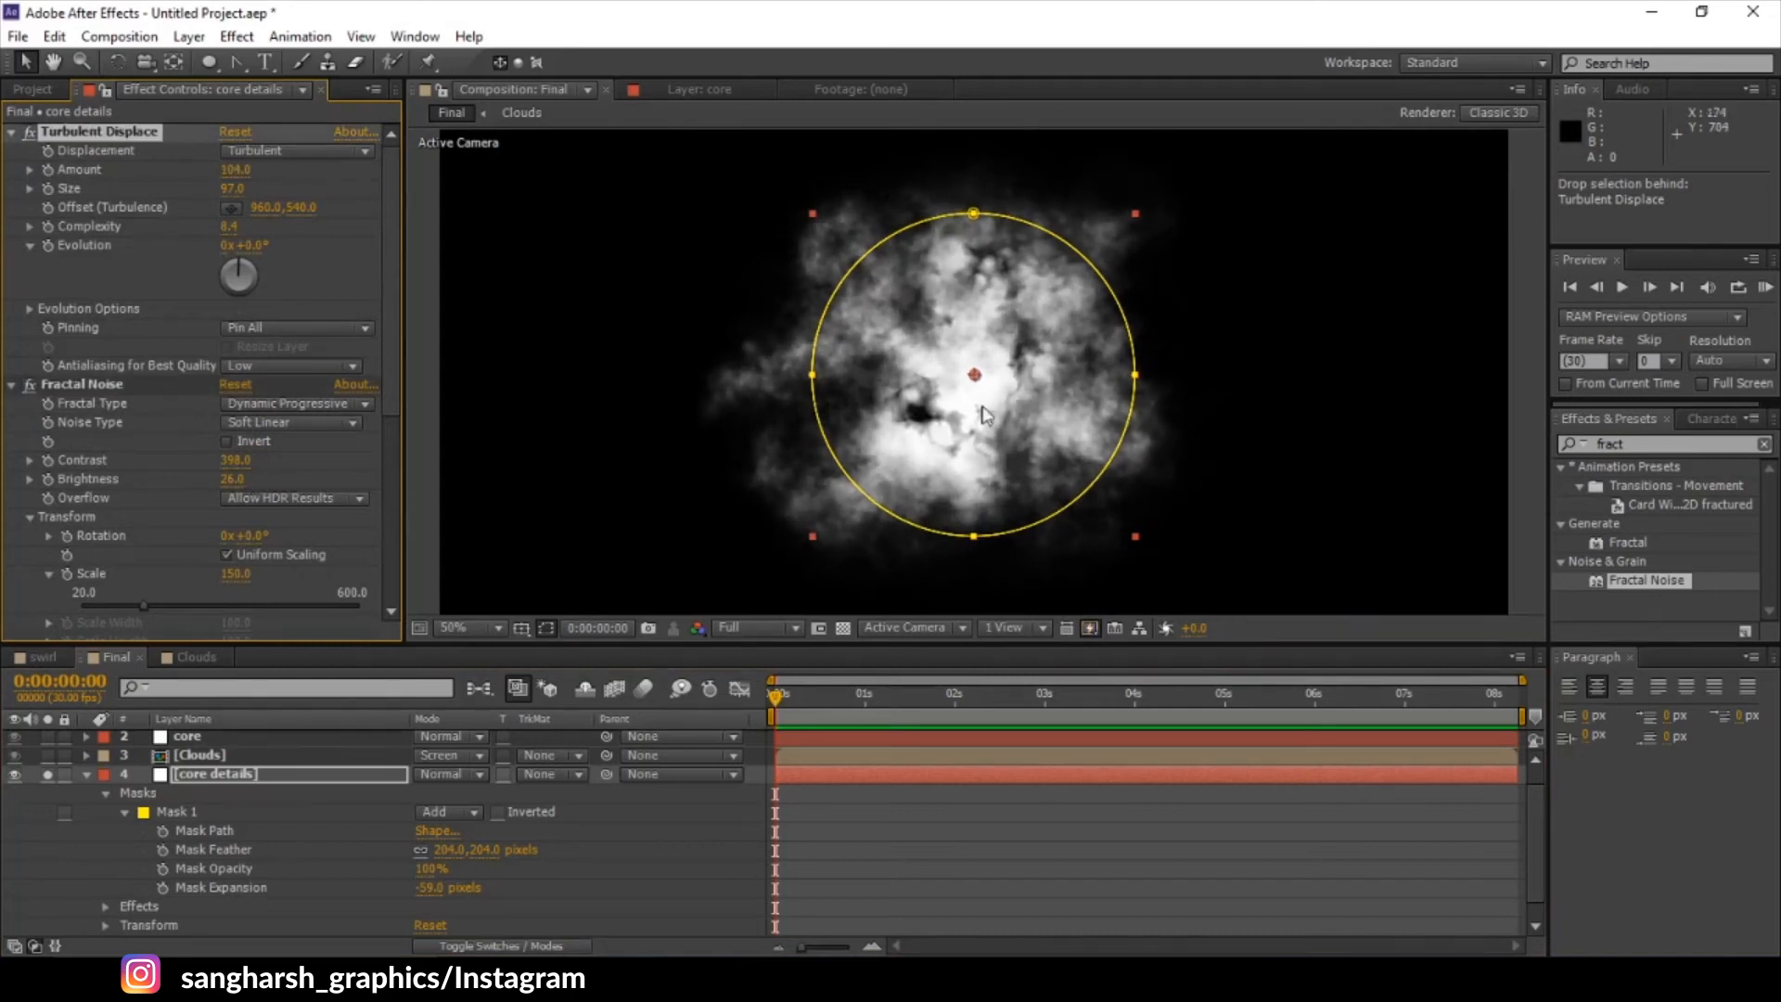
- Set the Complexity of the core details layer's Fractal Noise to 6.1
scroll(985, 382, "down", 1)
scroll(987, 383, "up", 1)
scroll(264, 556, "down", 1)
scroll(268, 559, "down", 3)
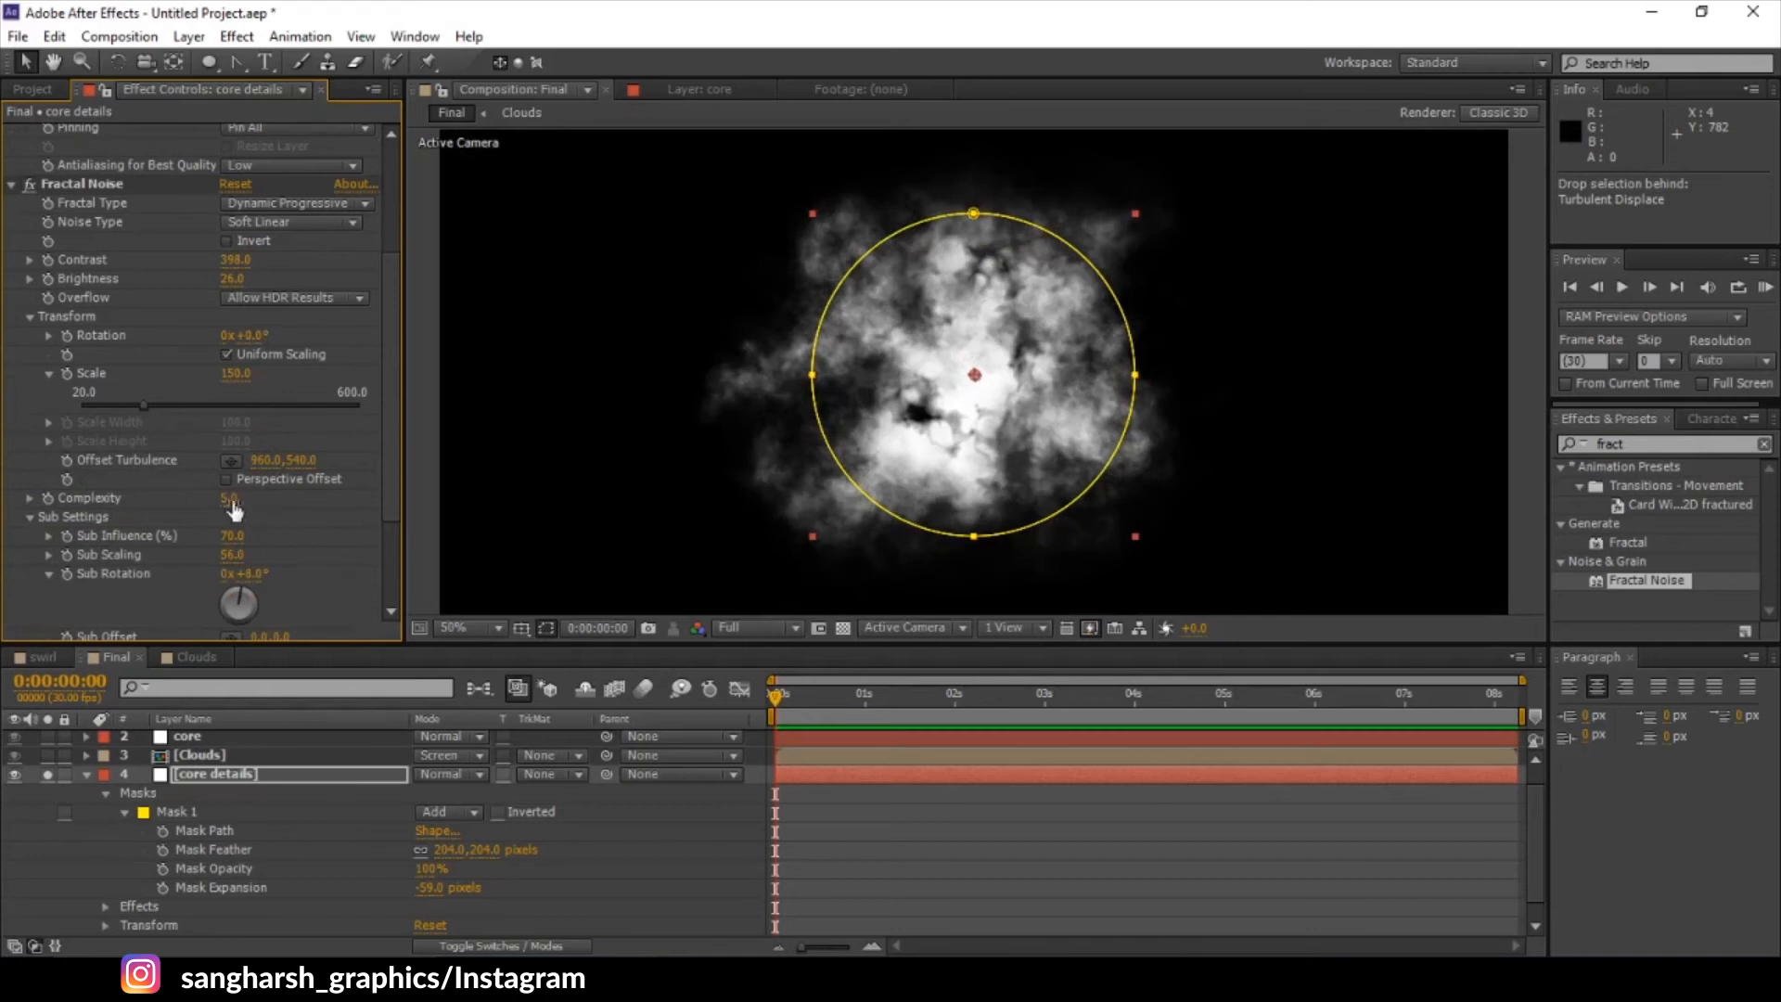
left_click_drag(232, 501, 220, 499)
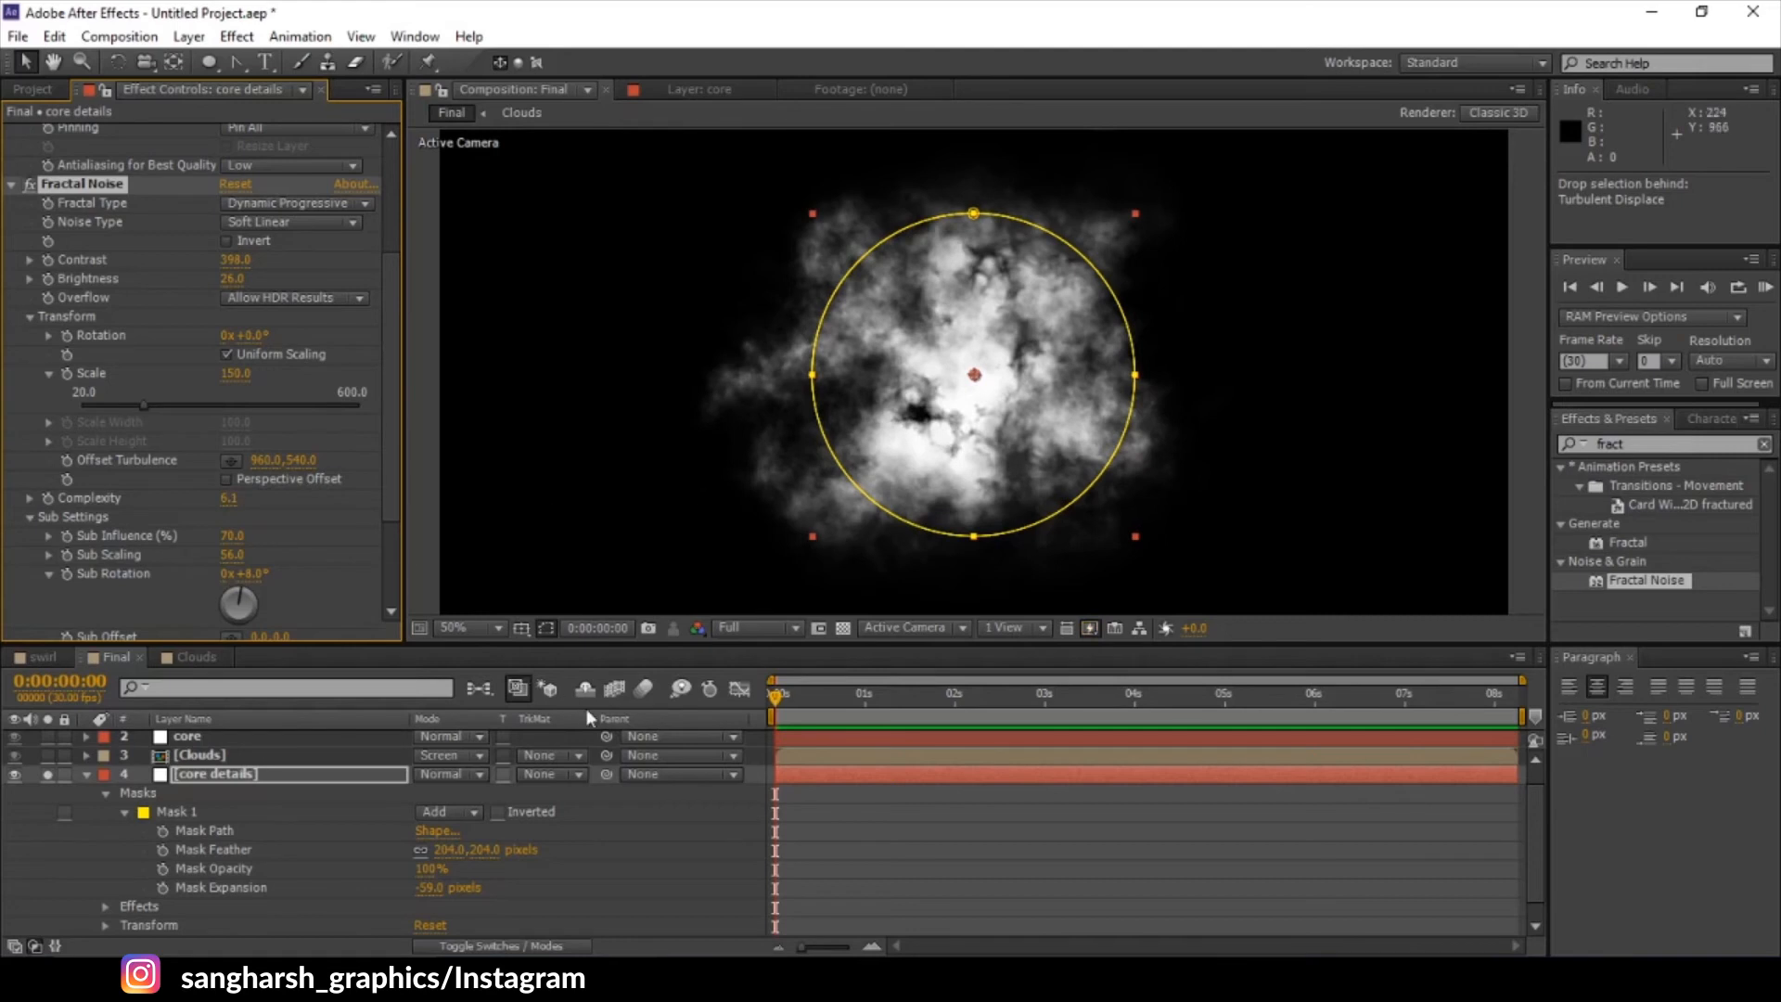
- Collapse the core details layer, turn off its solo state and set its blending mode to Screen
left_click(85, 775)
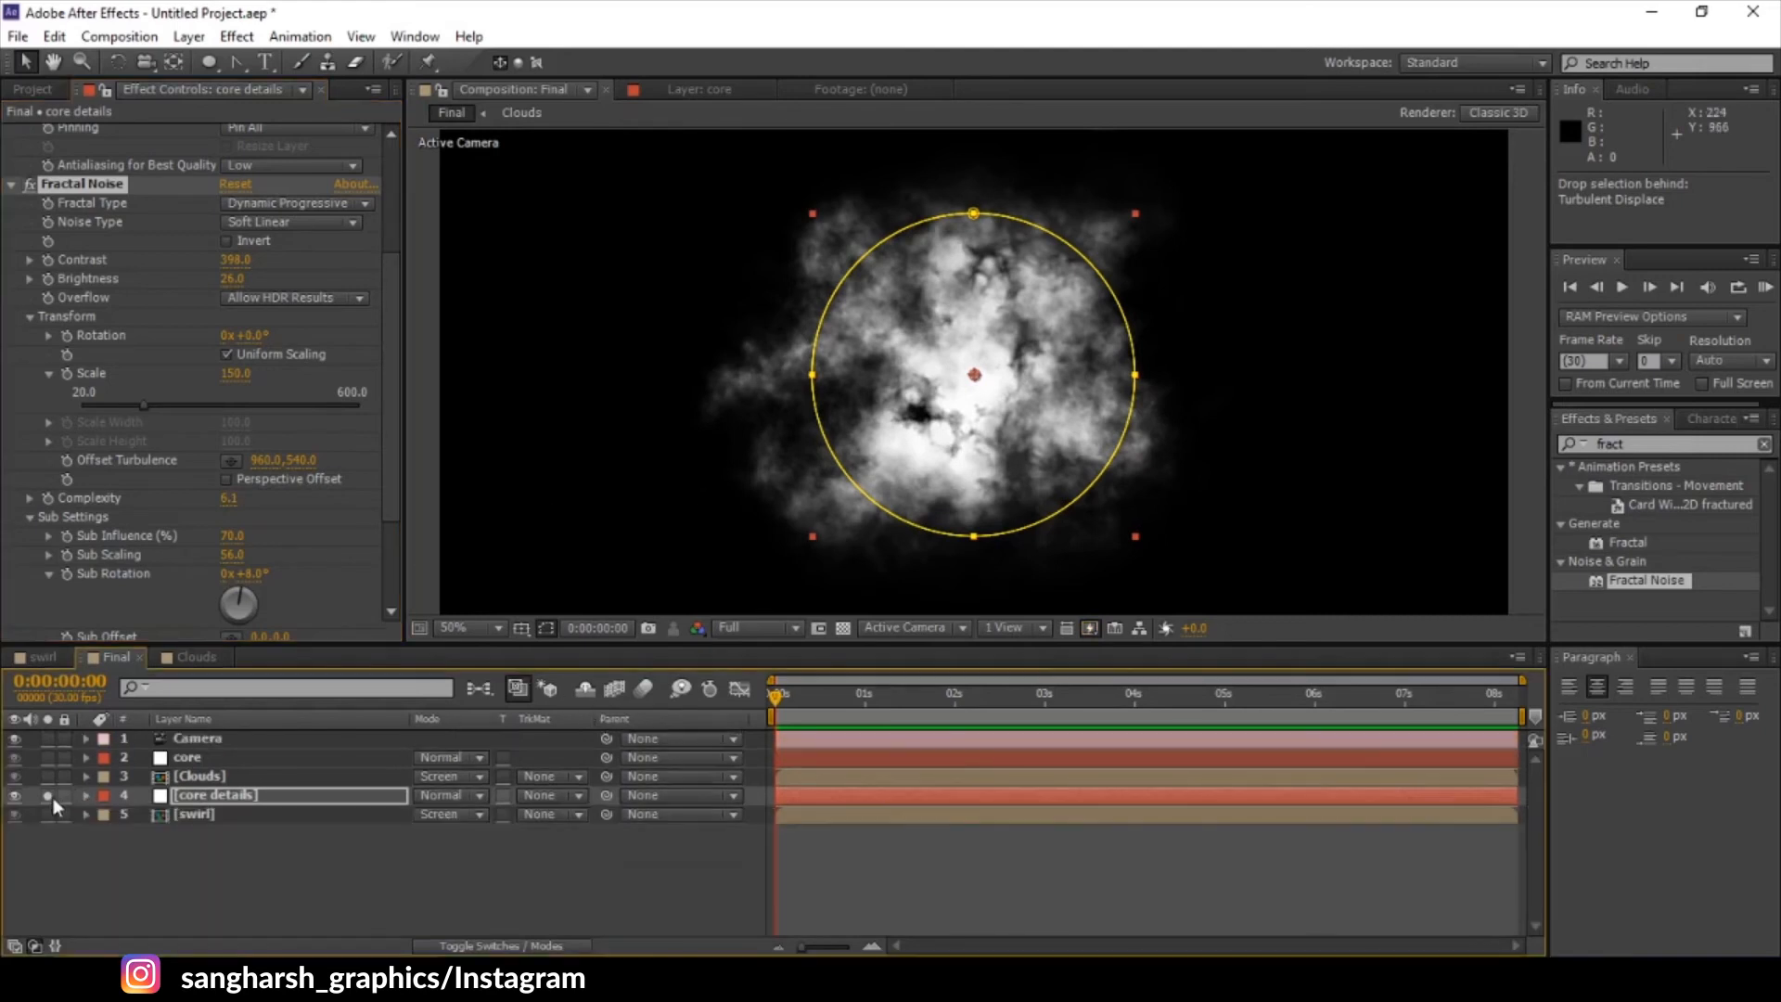
left_click(468, 801)
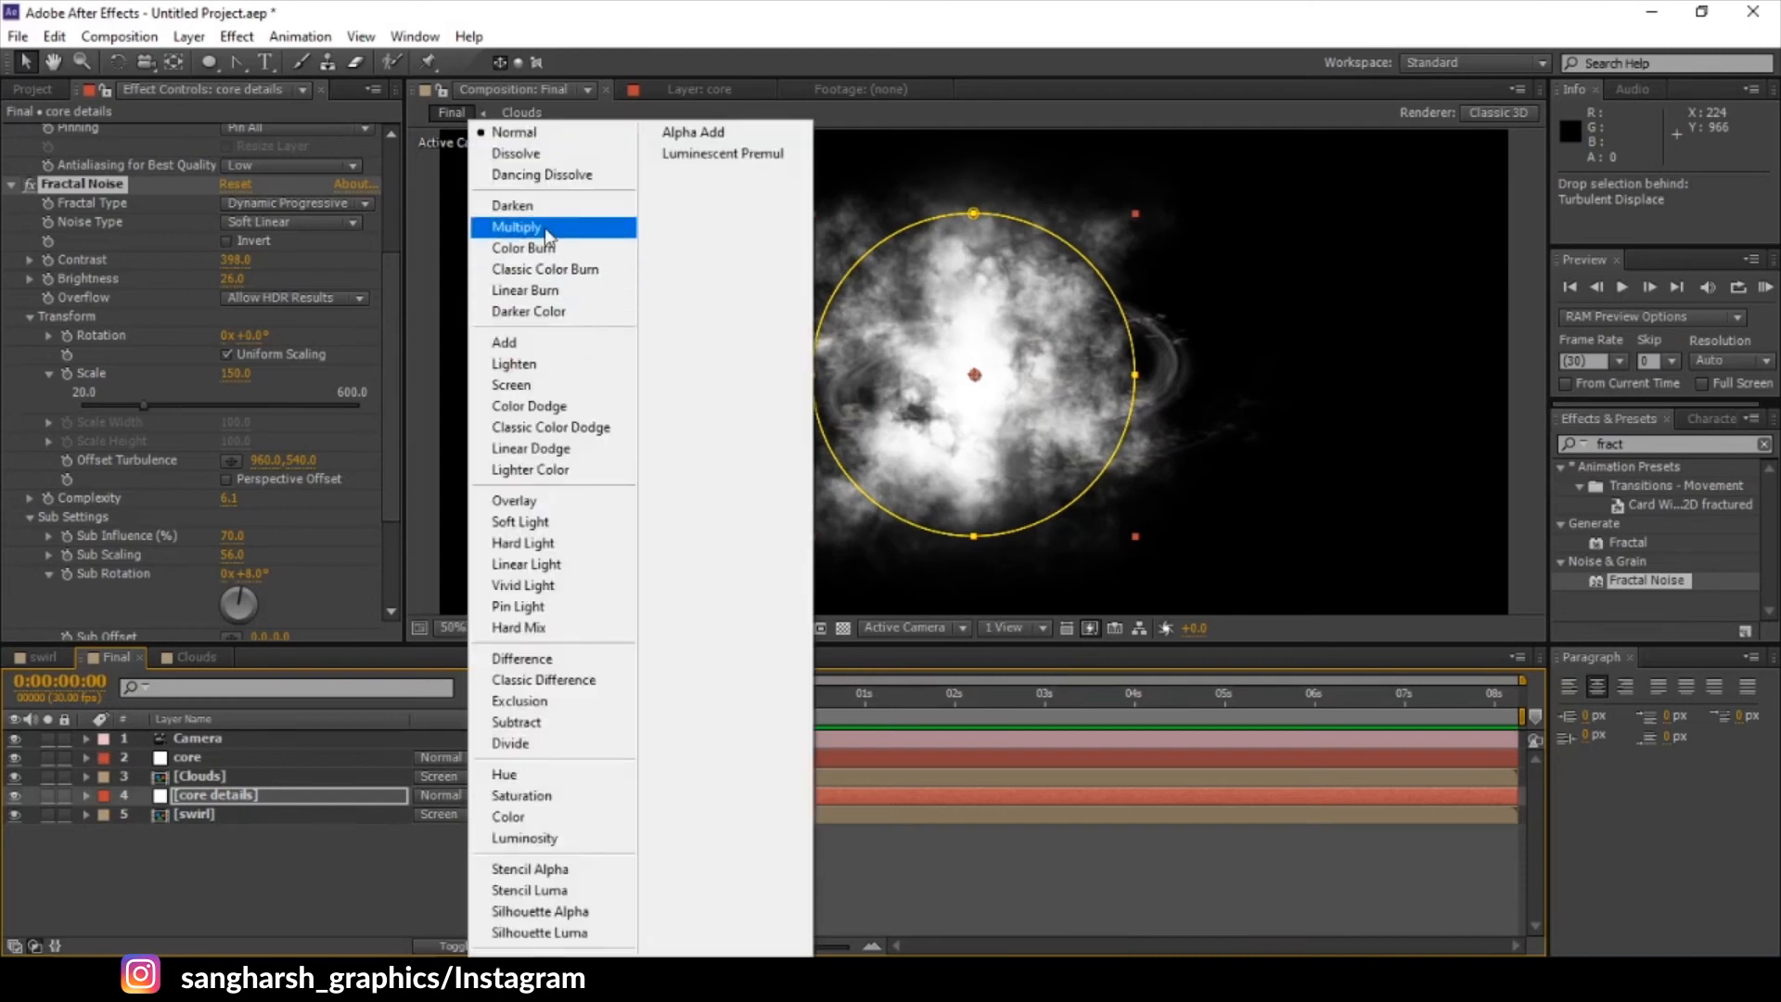
left_click(512, 384)
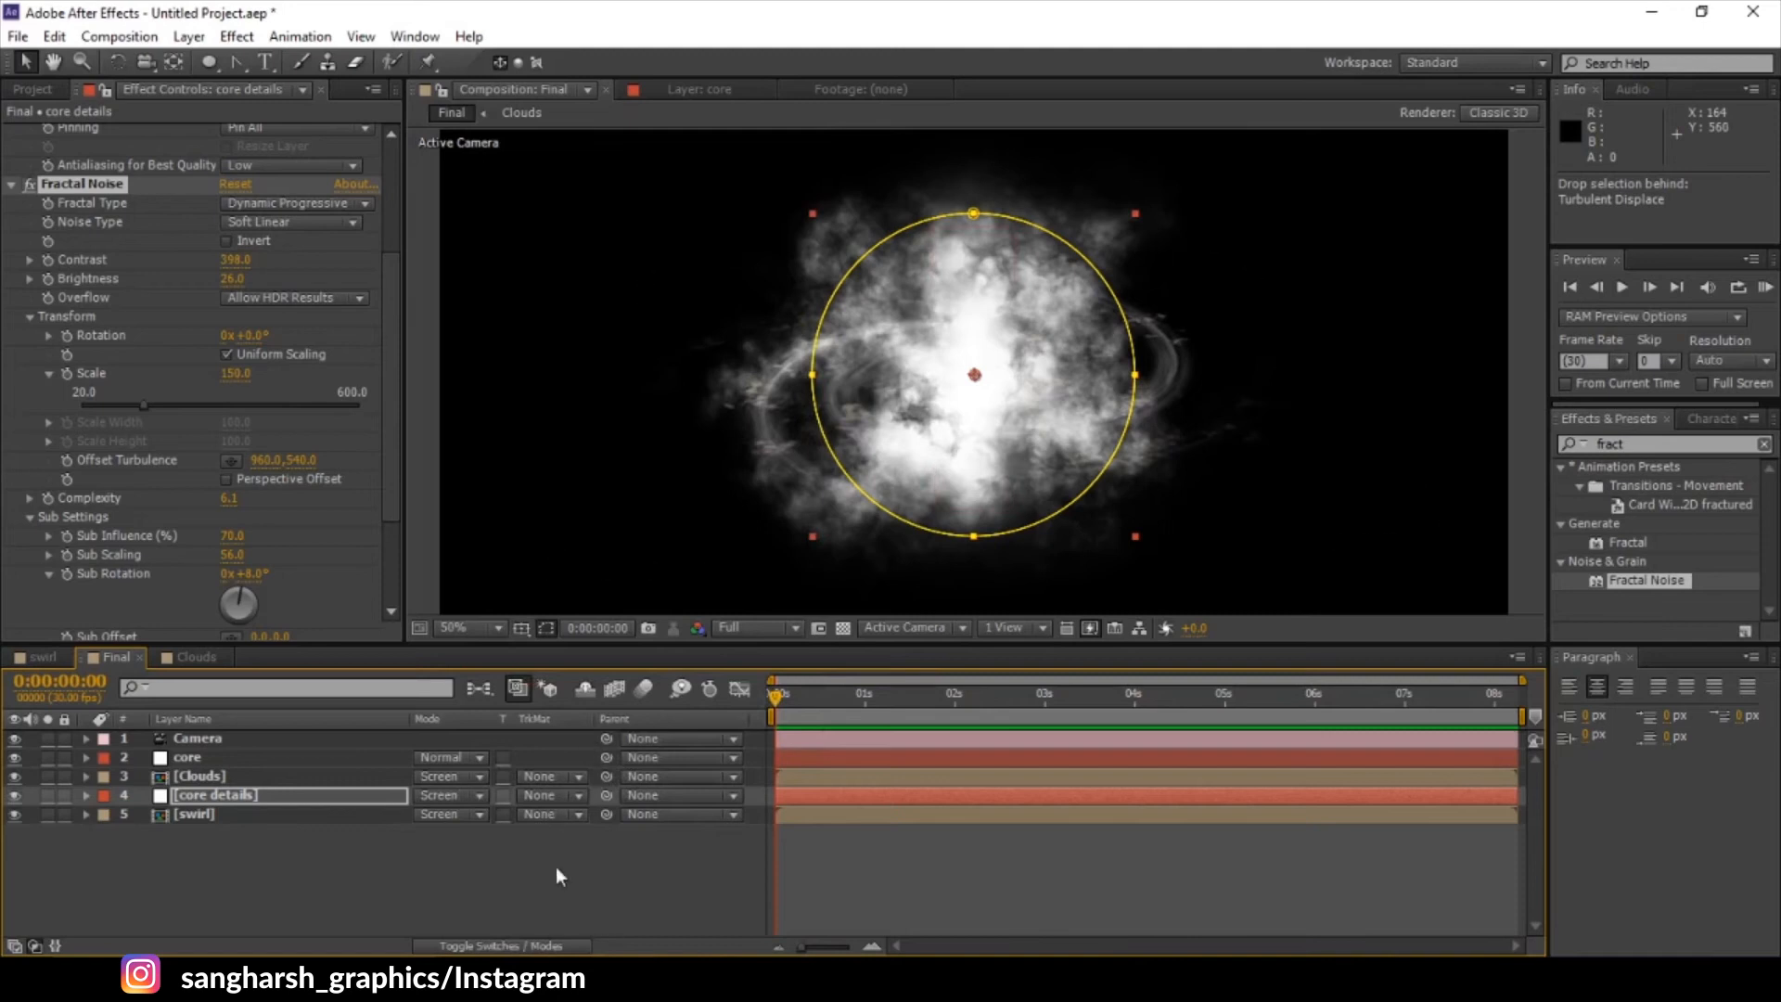
- Make the core details layer 3D and set its X Rotation to -90° to lie flat with the swirl
key("F4")
left_click(537, 796)
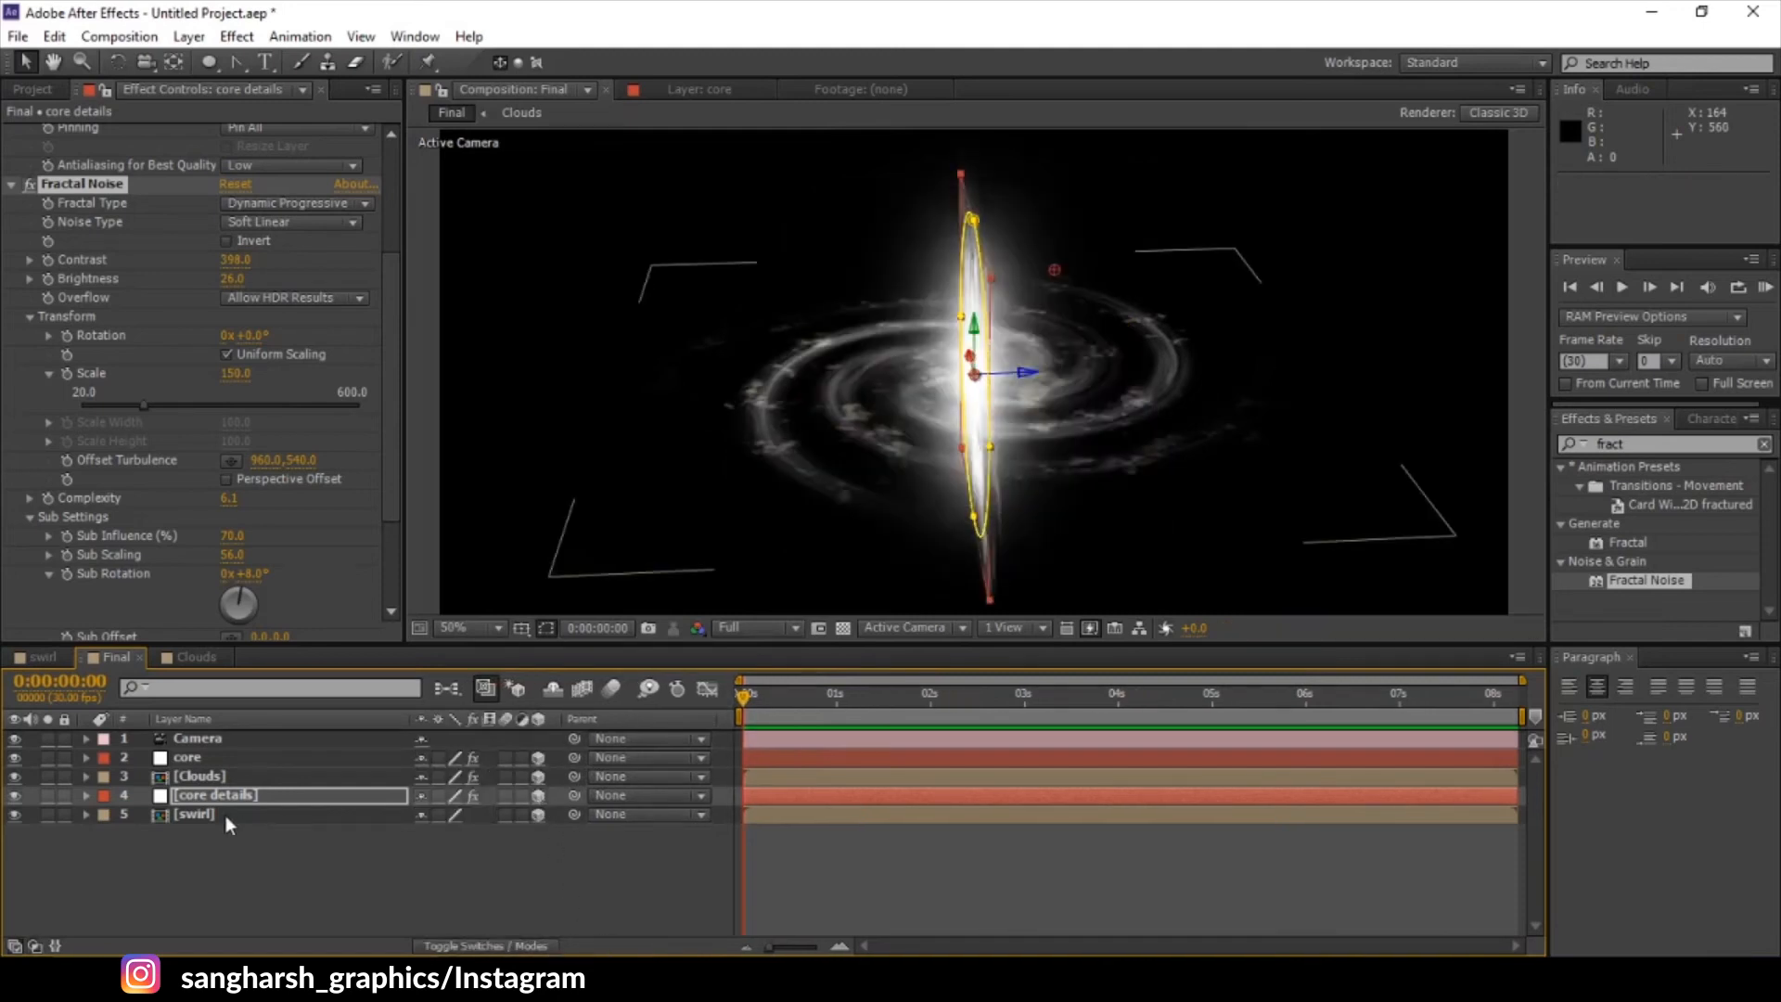
key("r")
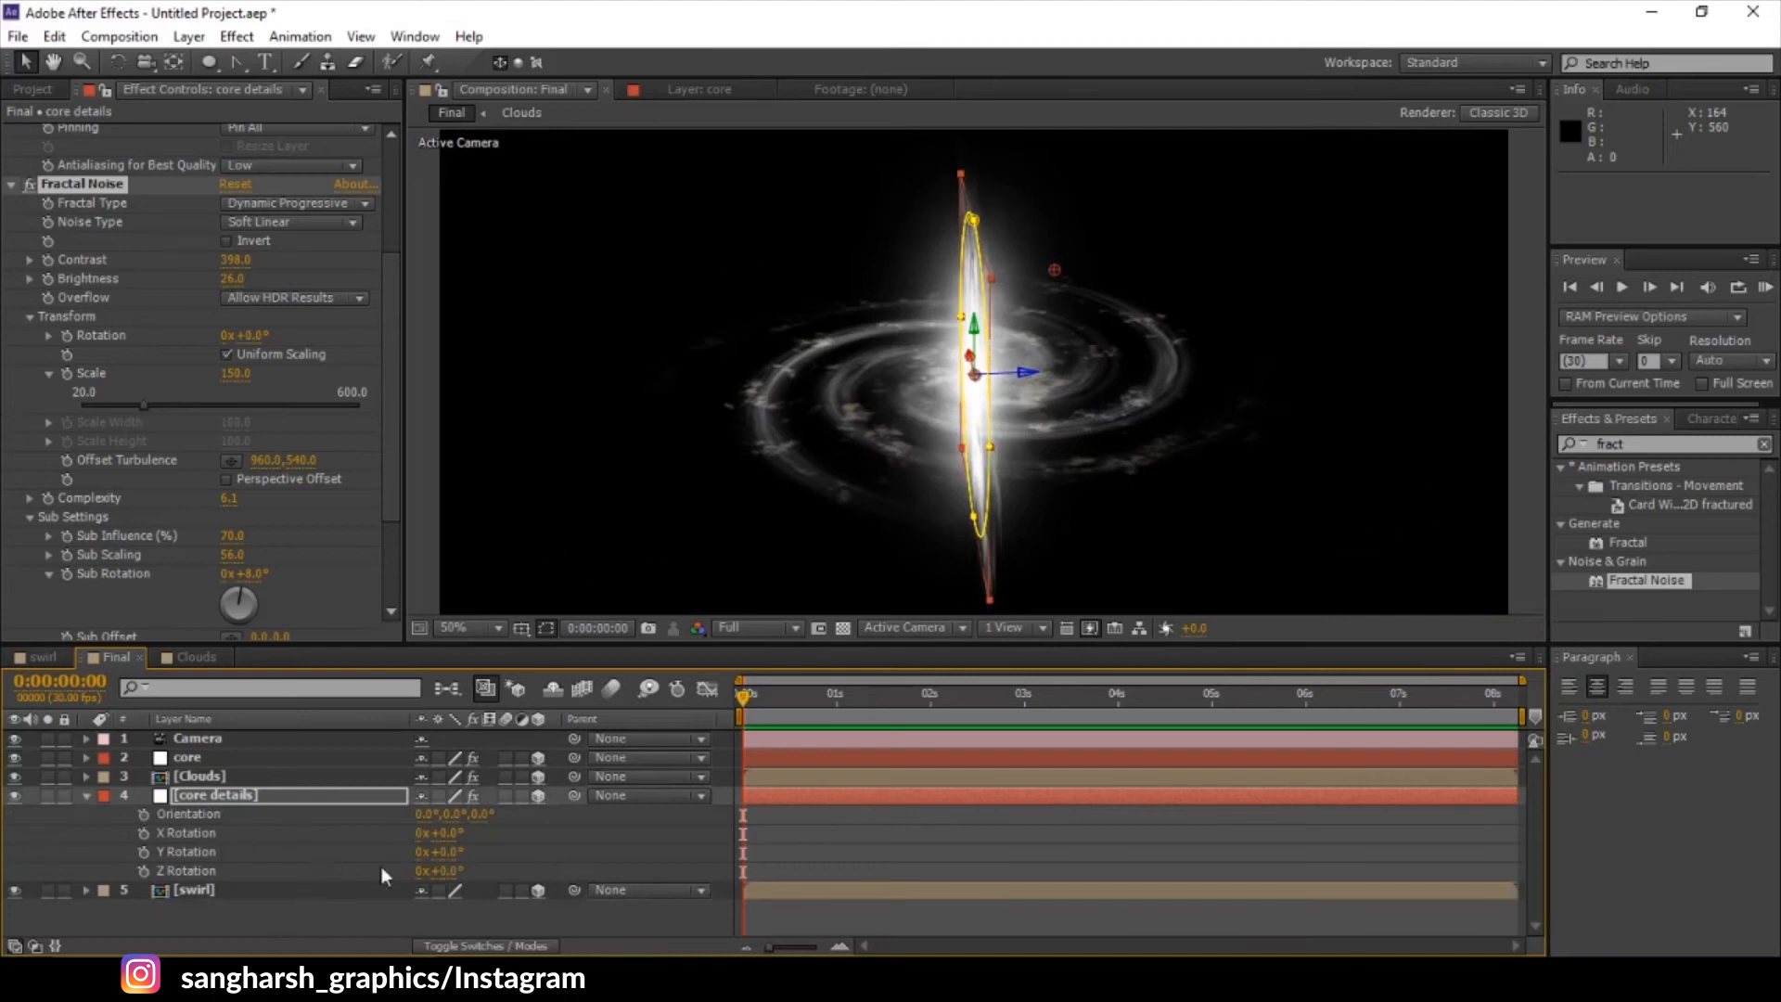
left_click(449, 834)
type("-90")
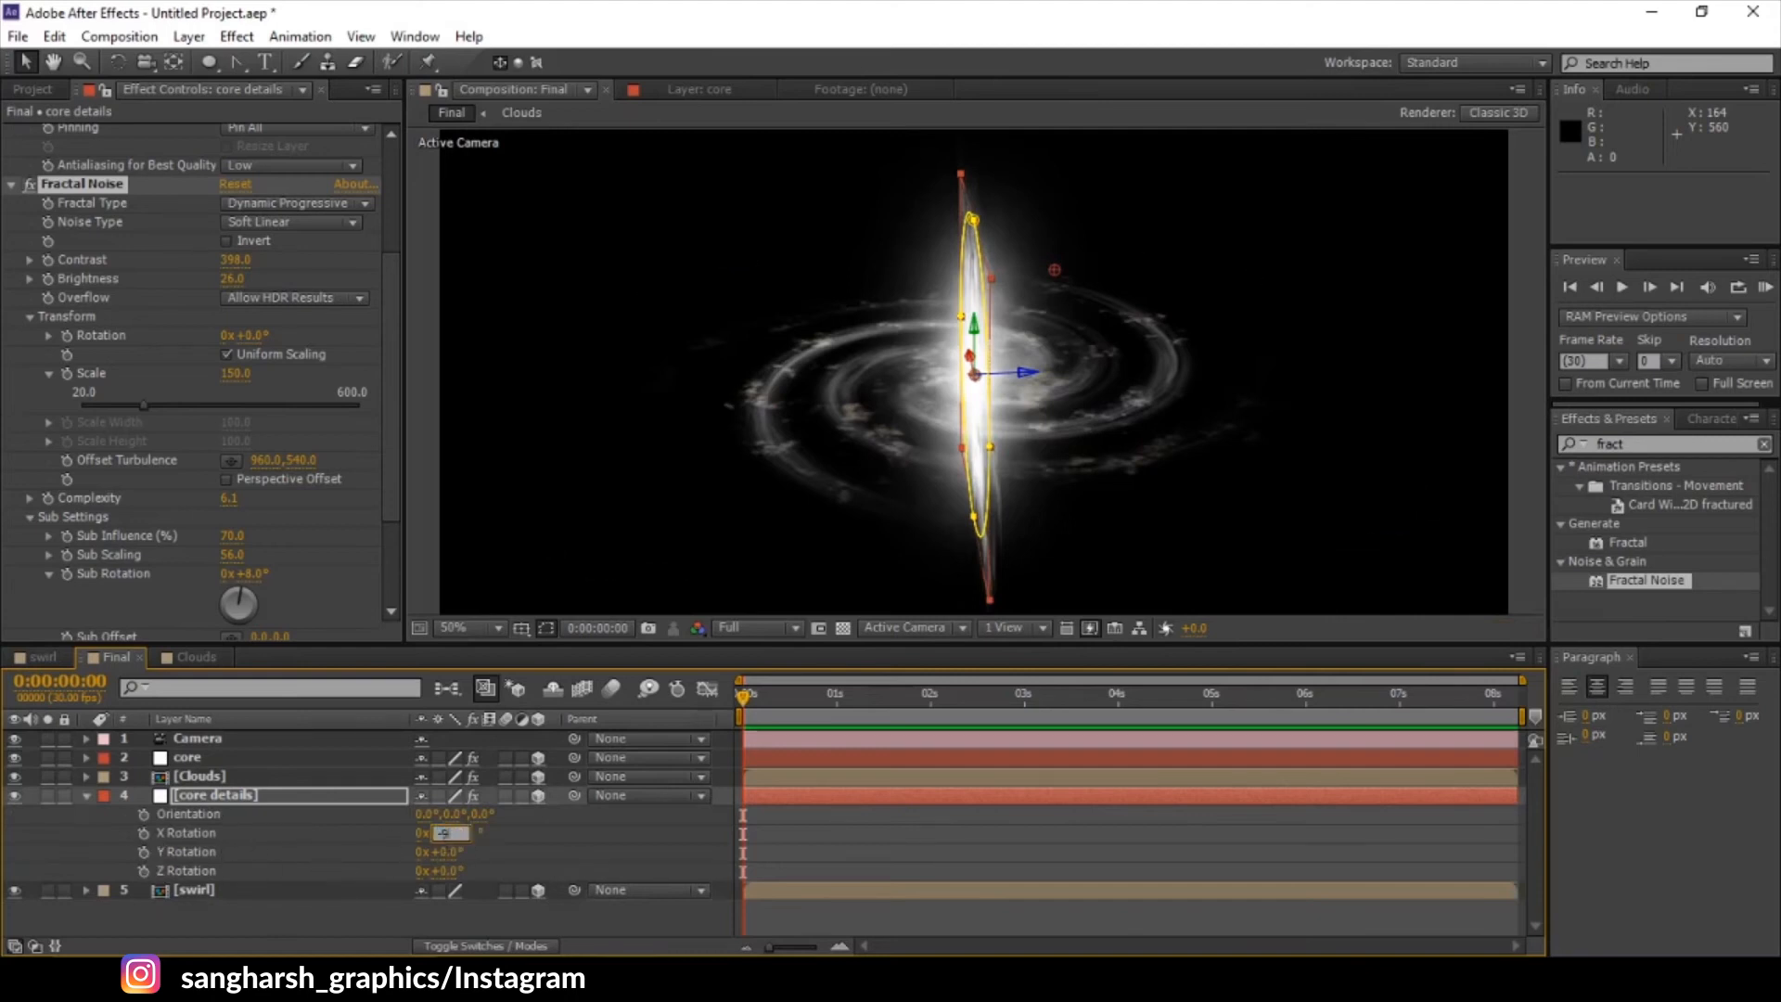
key("Return")
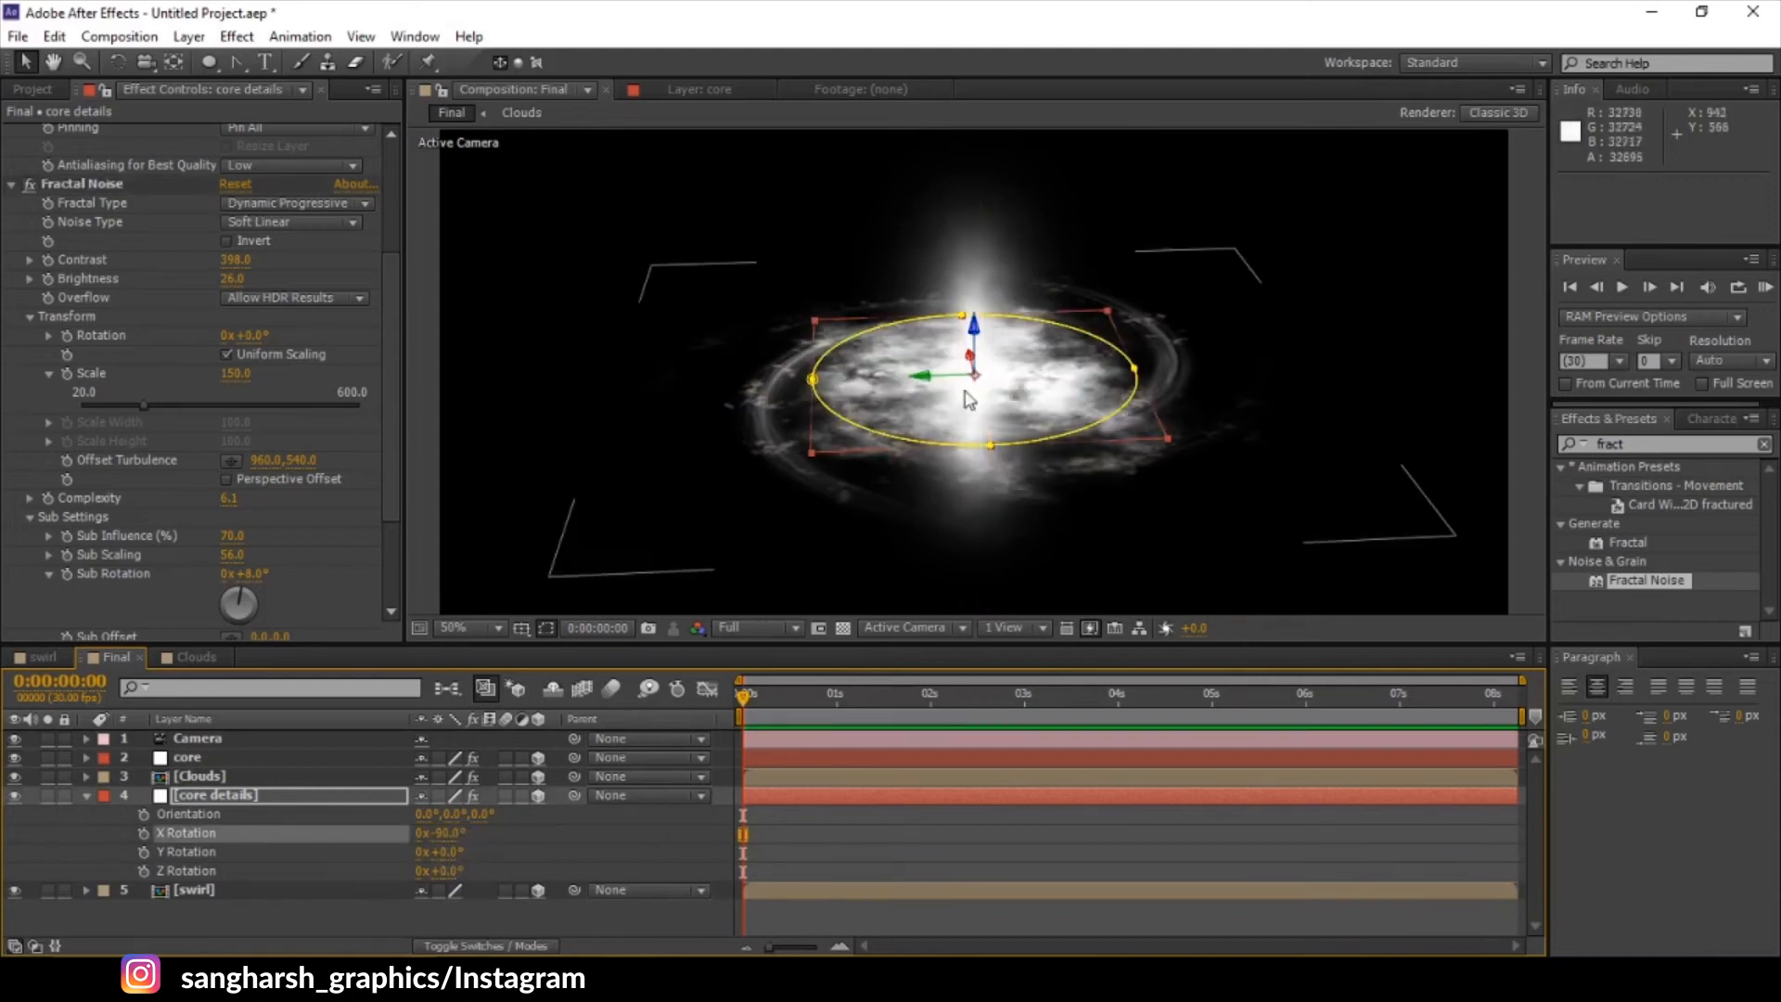
- Scale the core details layer's elliptical mask down to about 54% around the galaxy centre
left_click(235, 801)
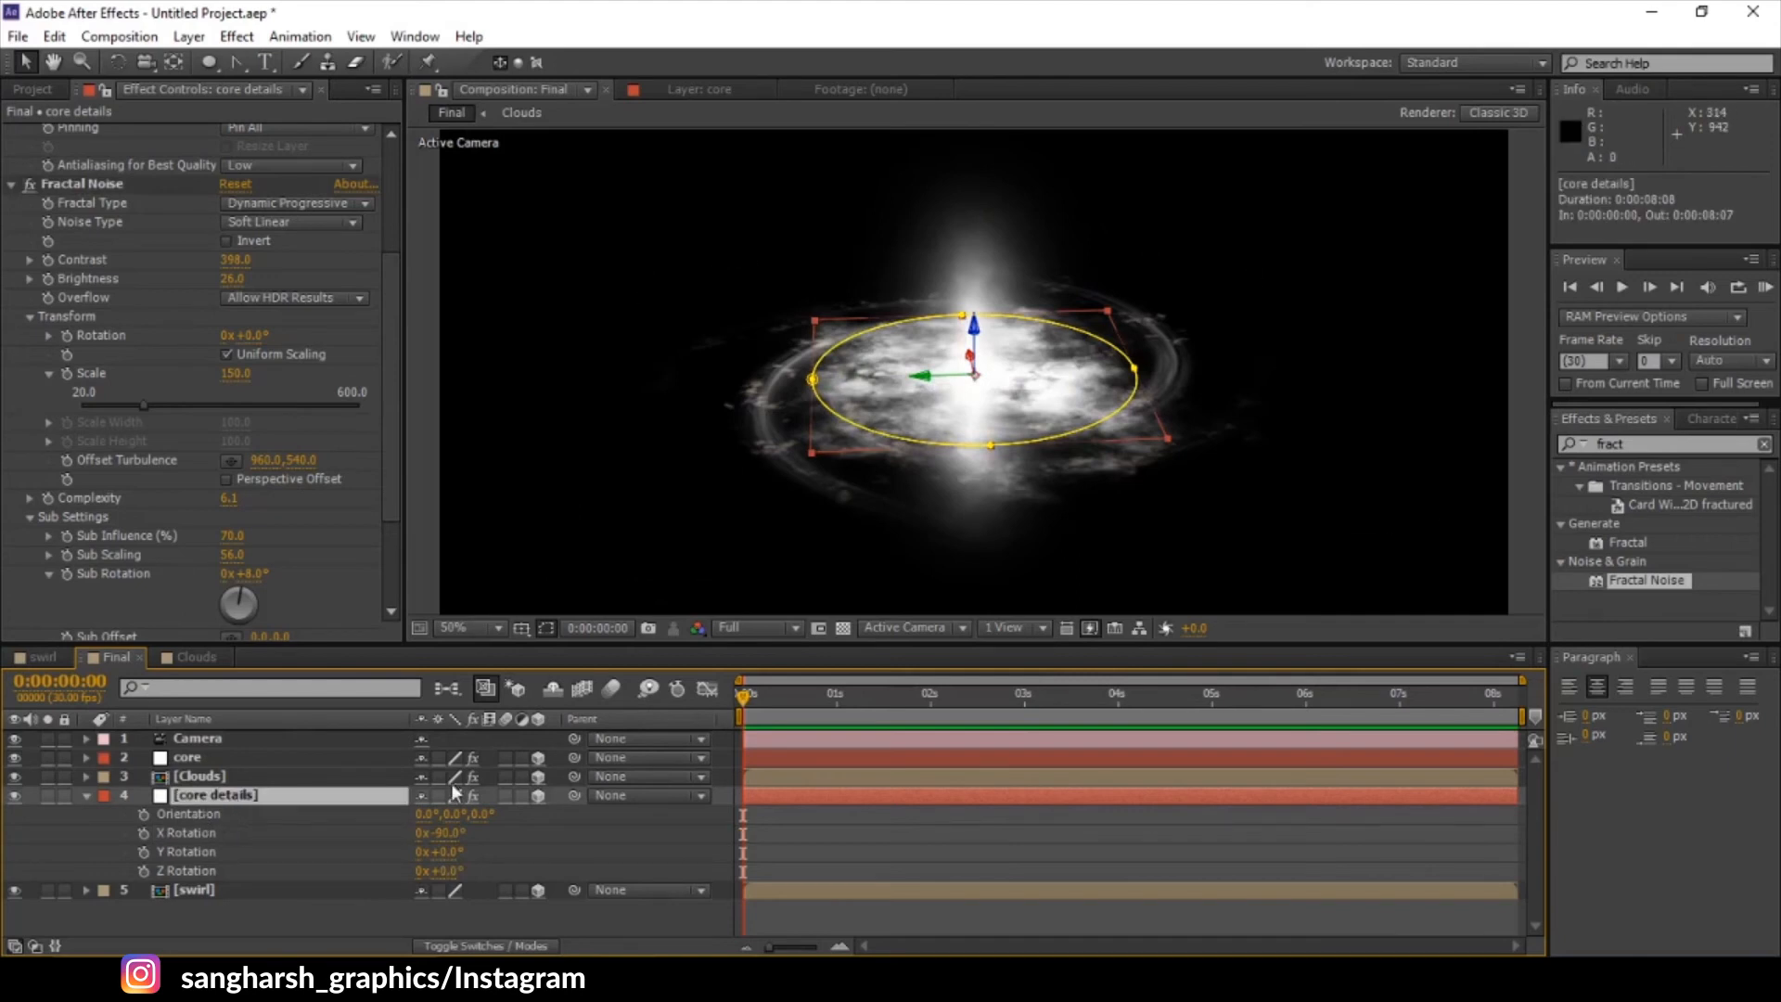
left_click(1133, 368)
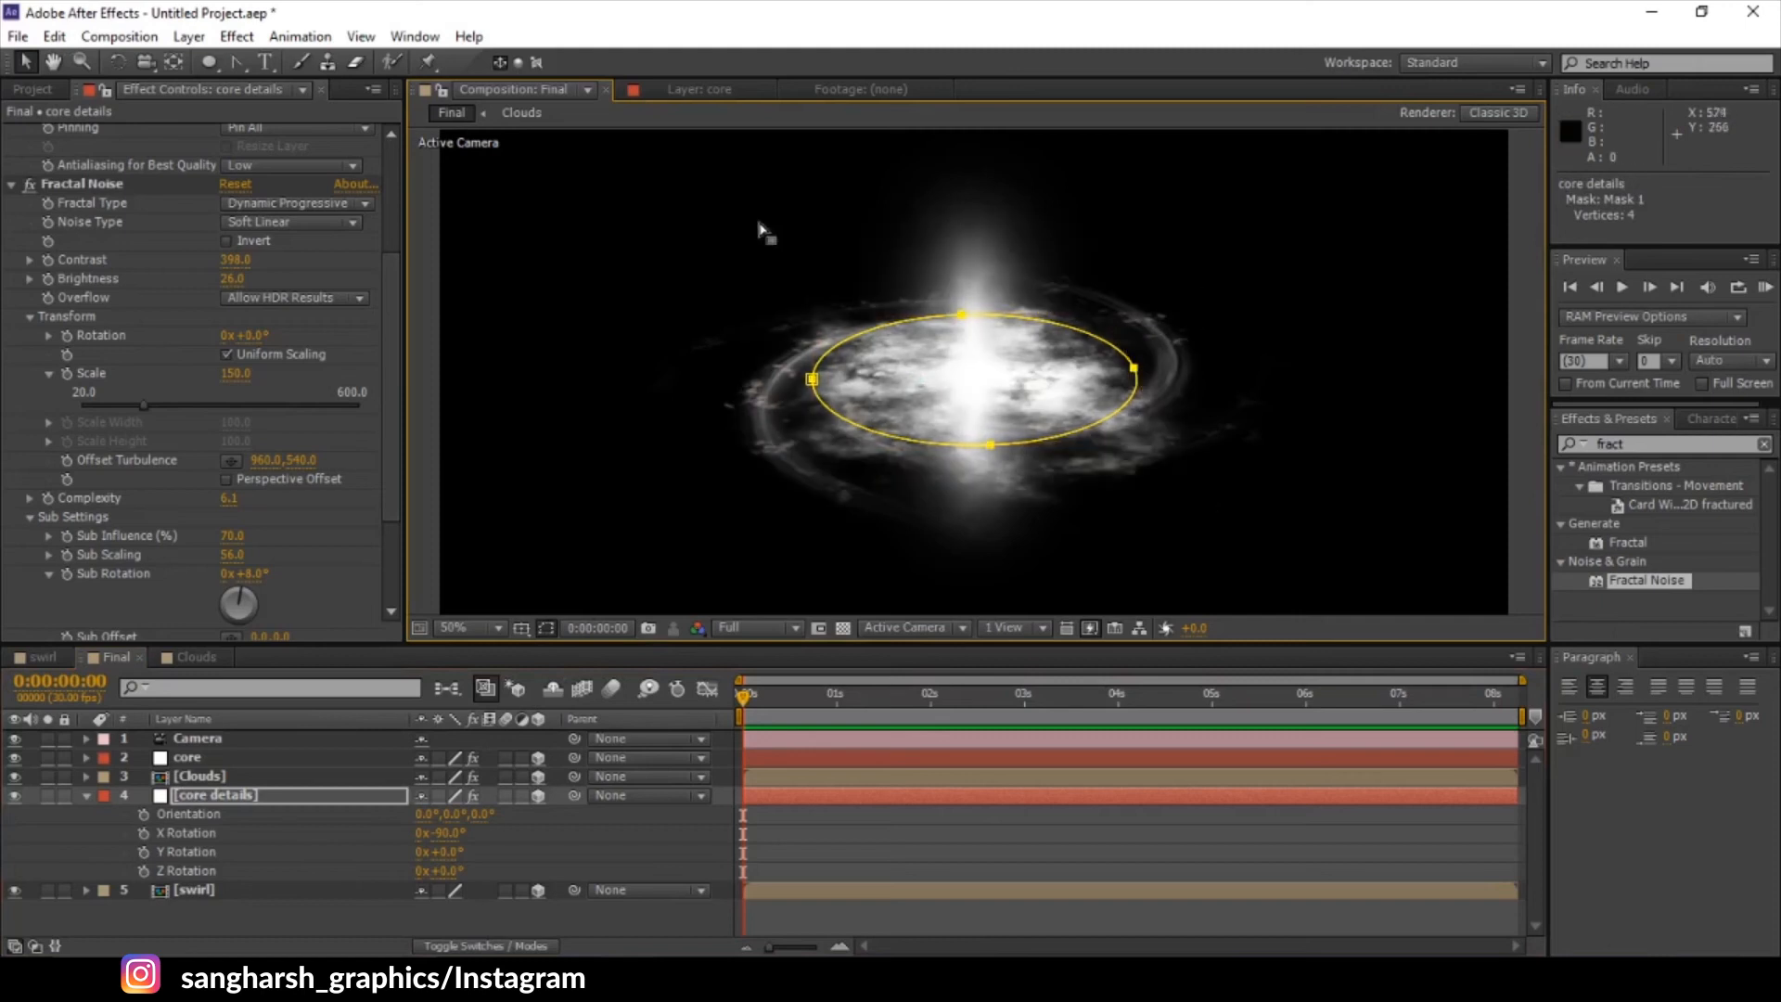
key("ctrl+t")
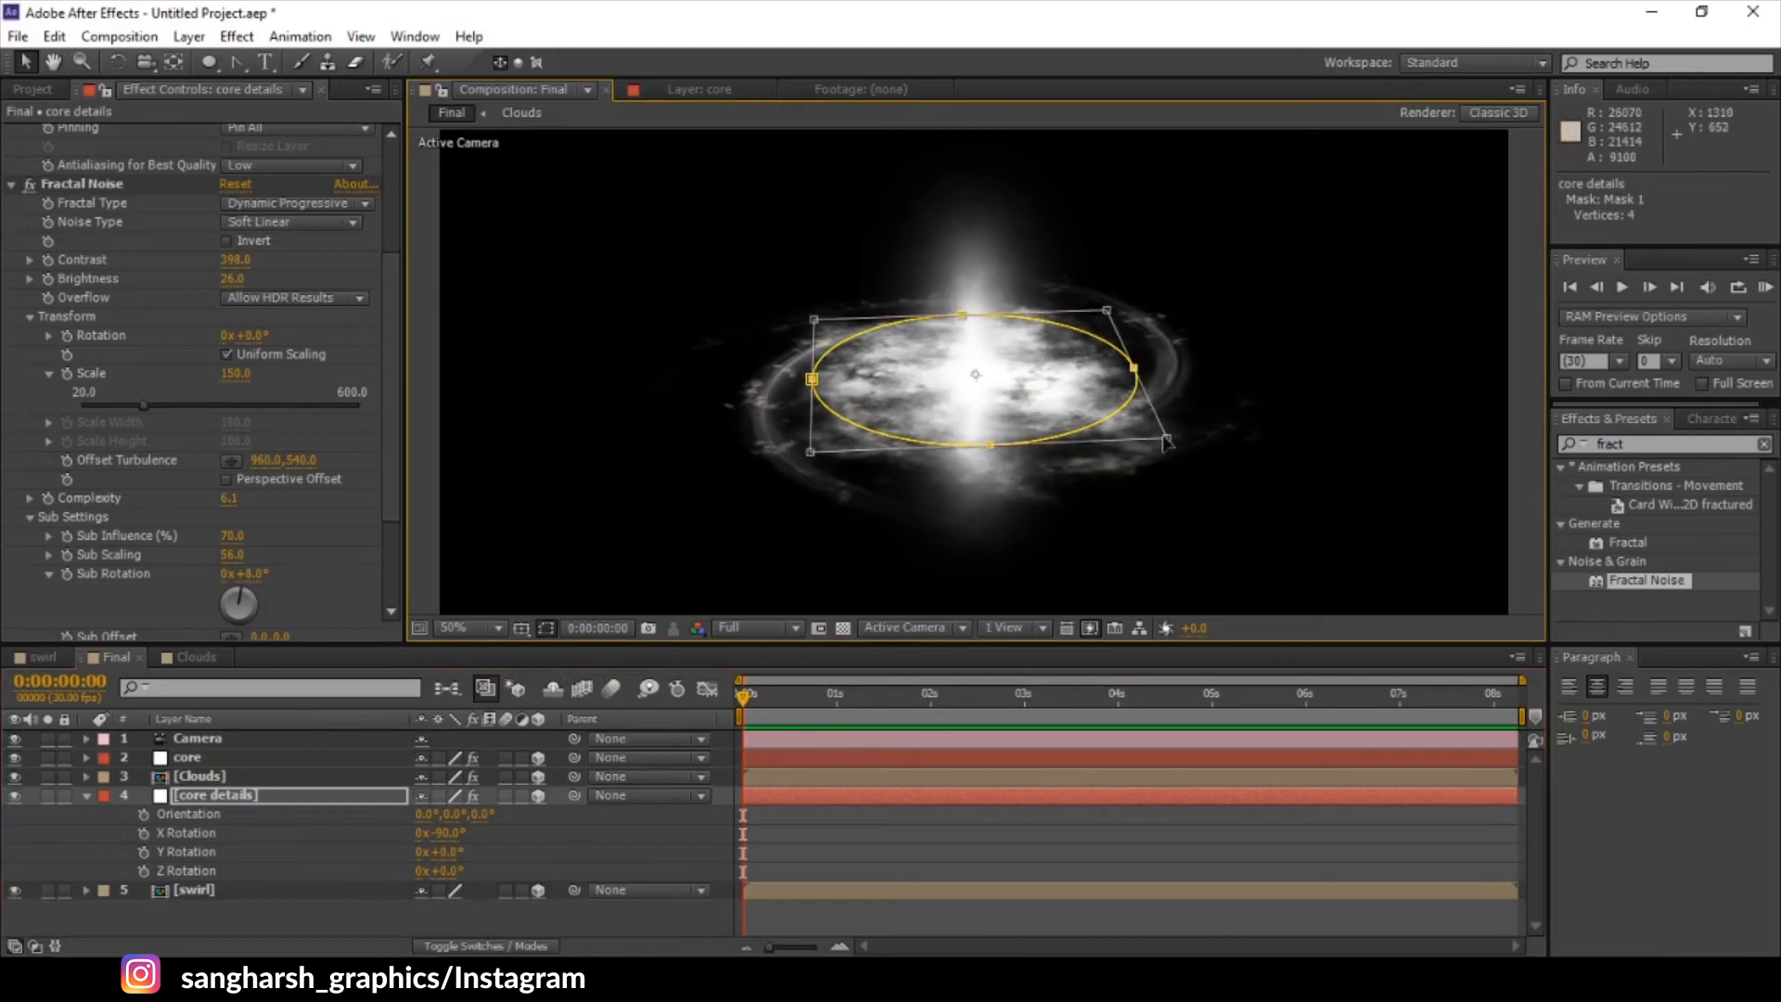
left_click_drag(1168, 437, 1073, 410)
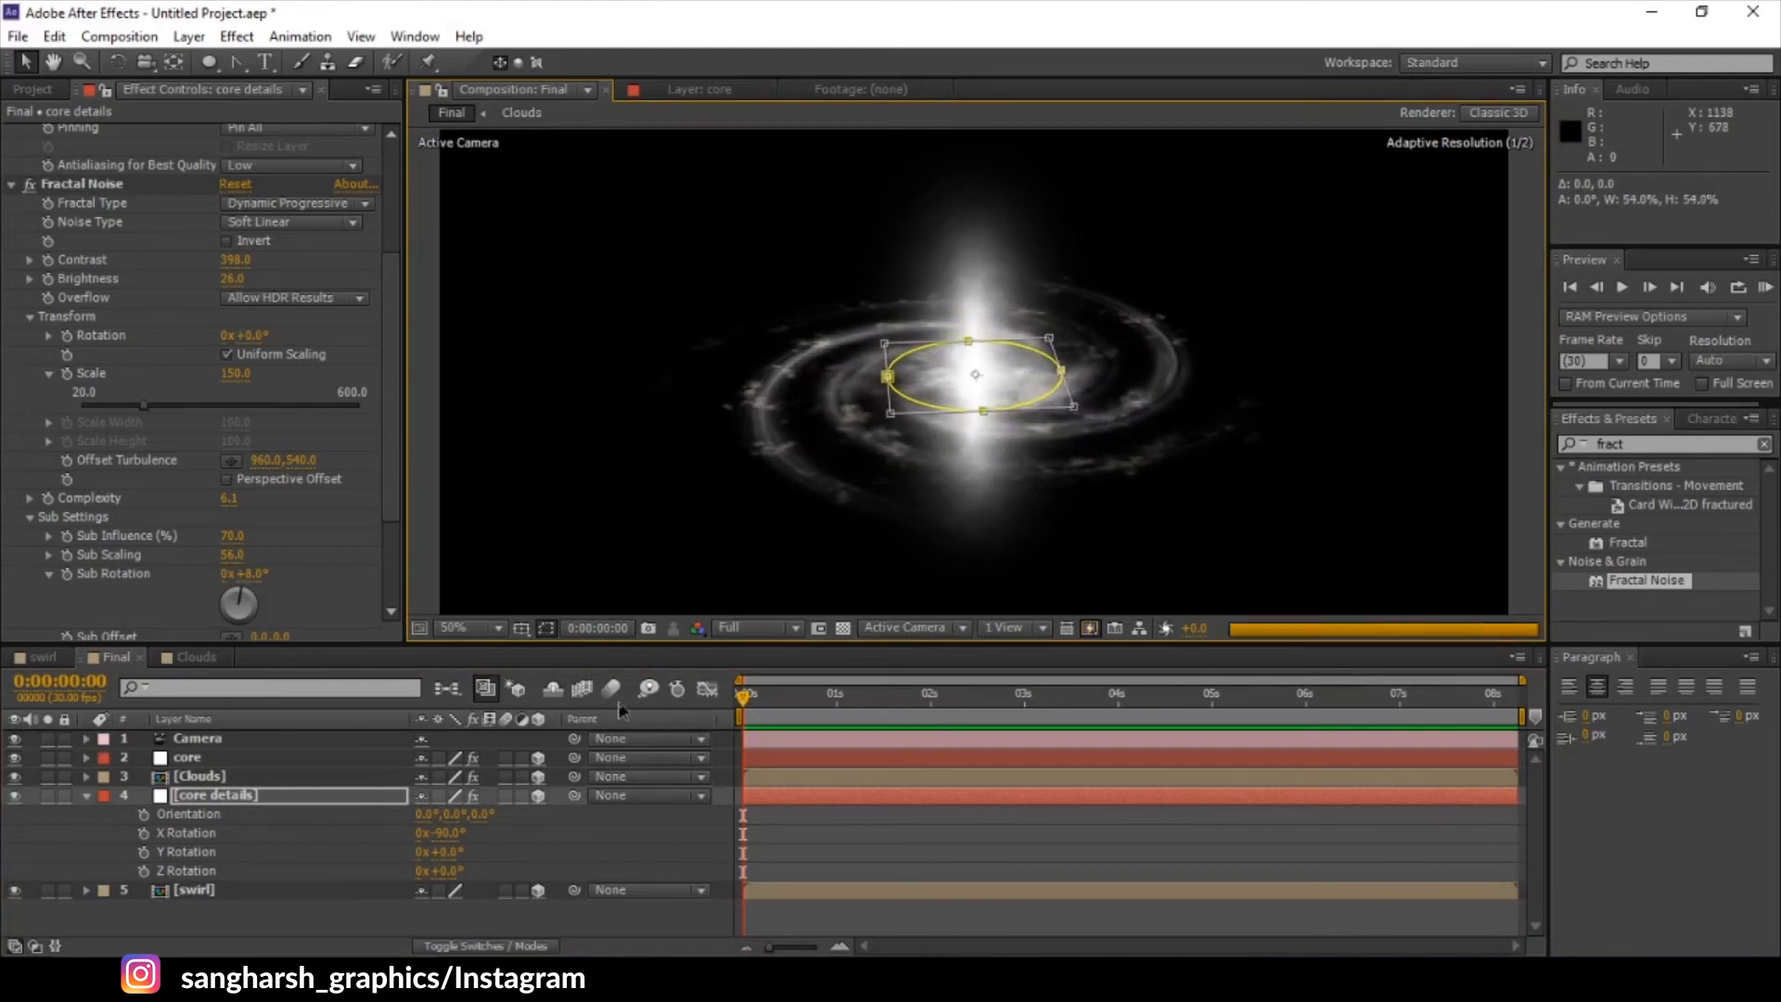
- Scale the masks on the core layer down together to about 81%
left_click(243, 775)
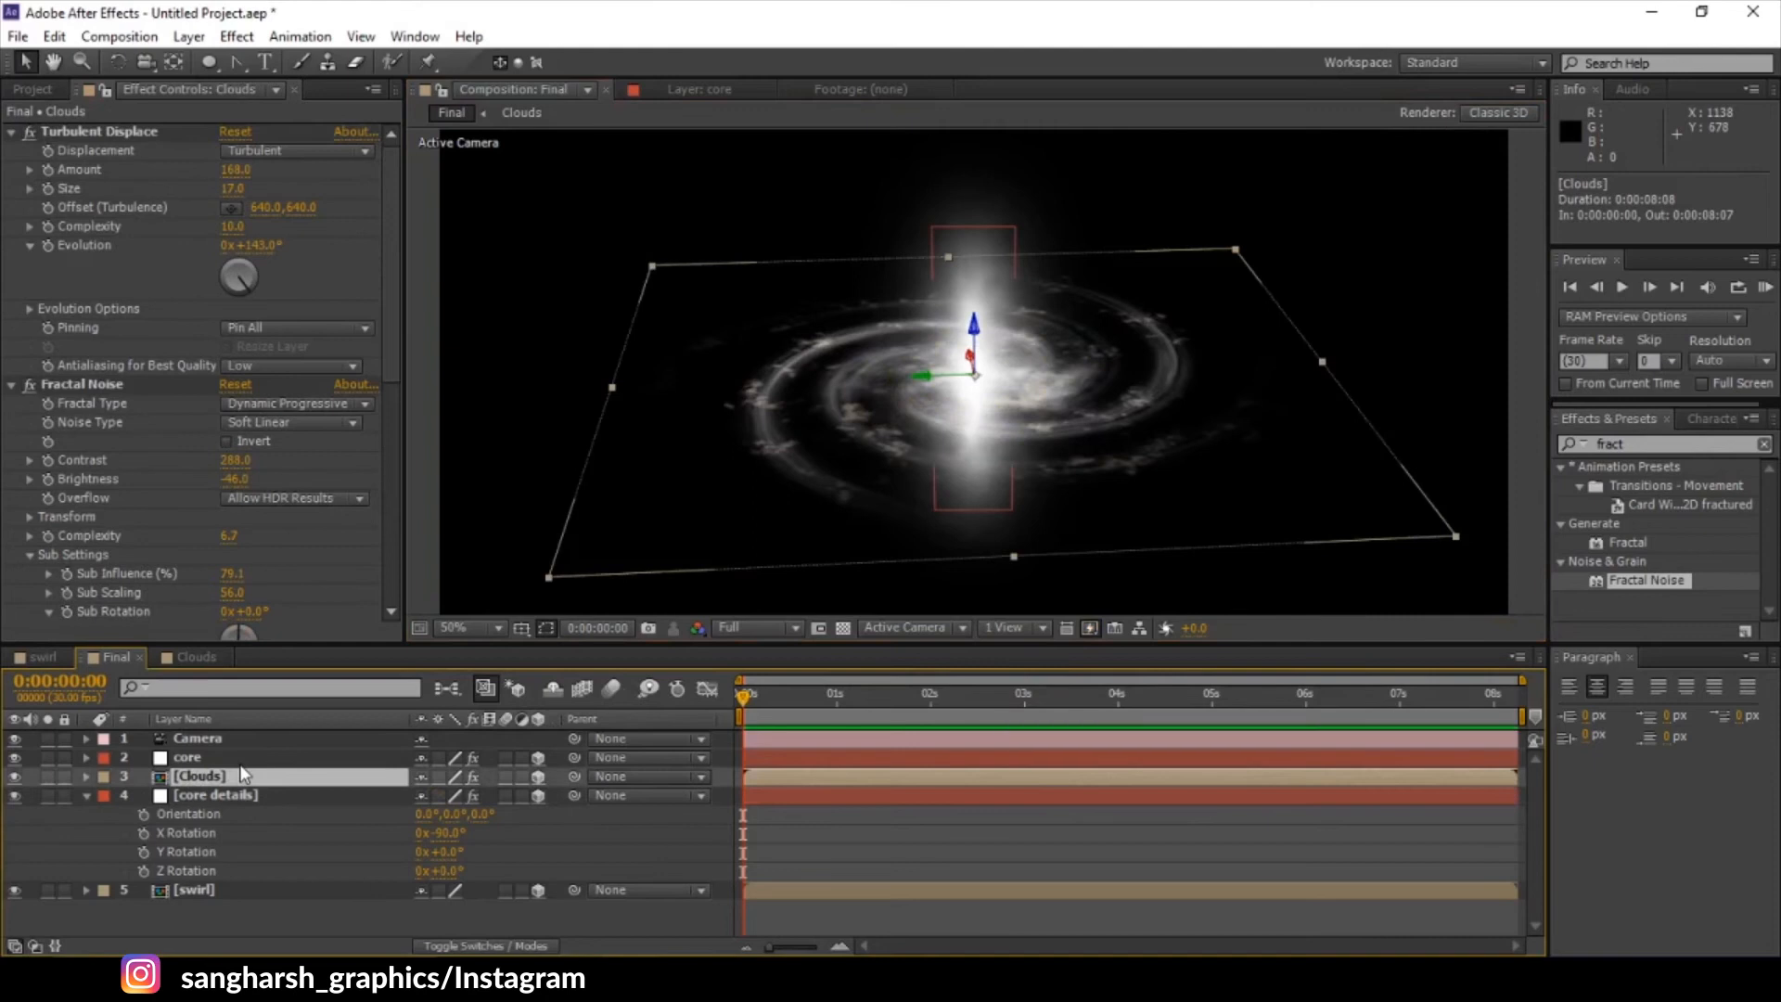
left_click(235, 761)
left_click(976, 512)
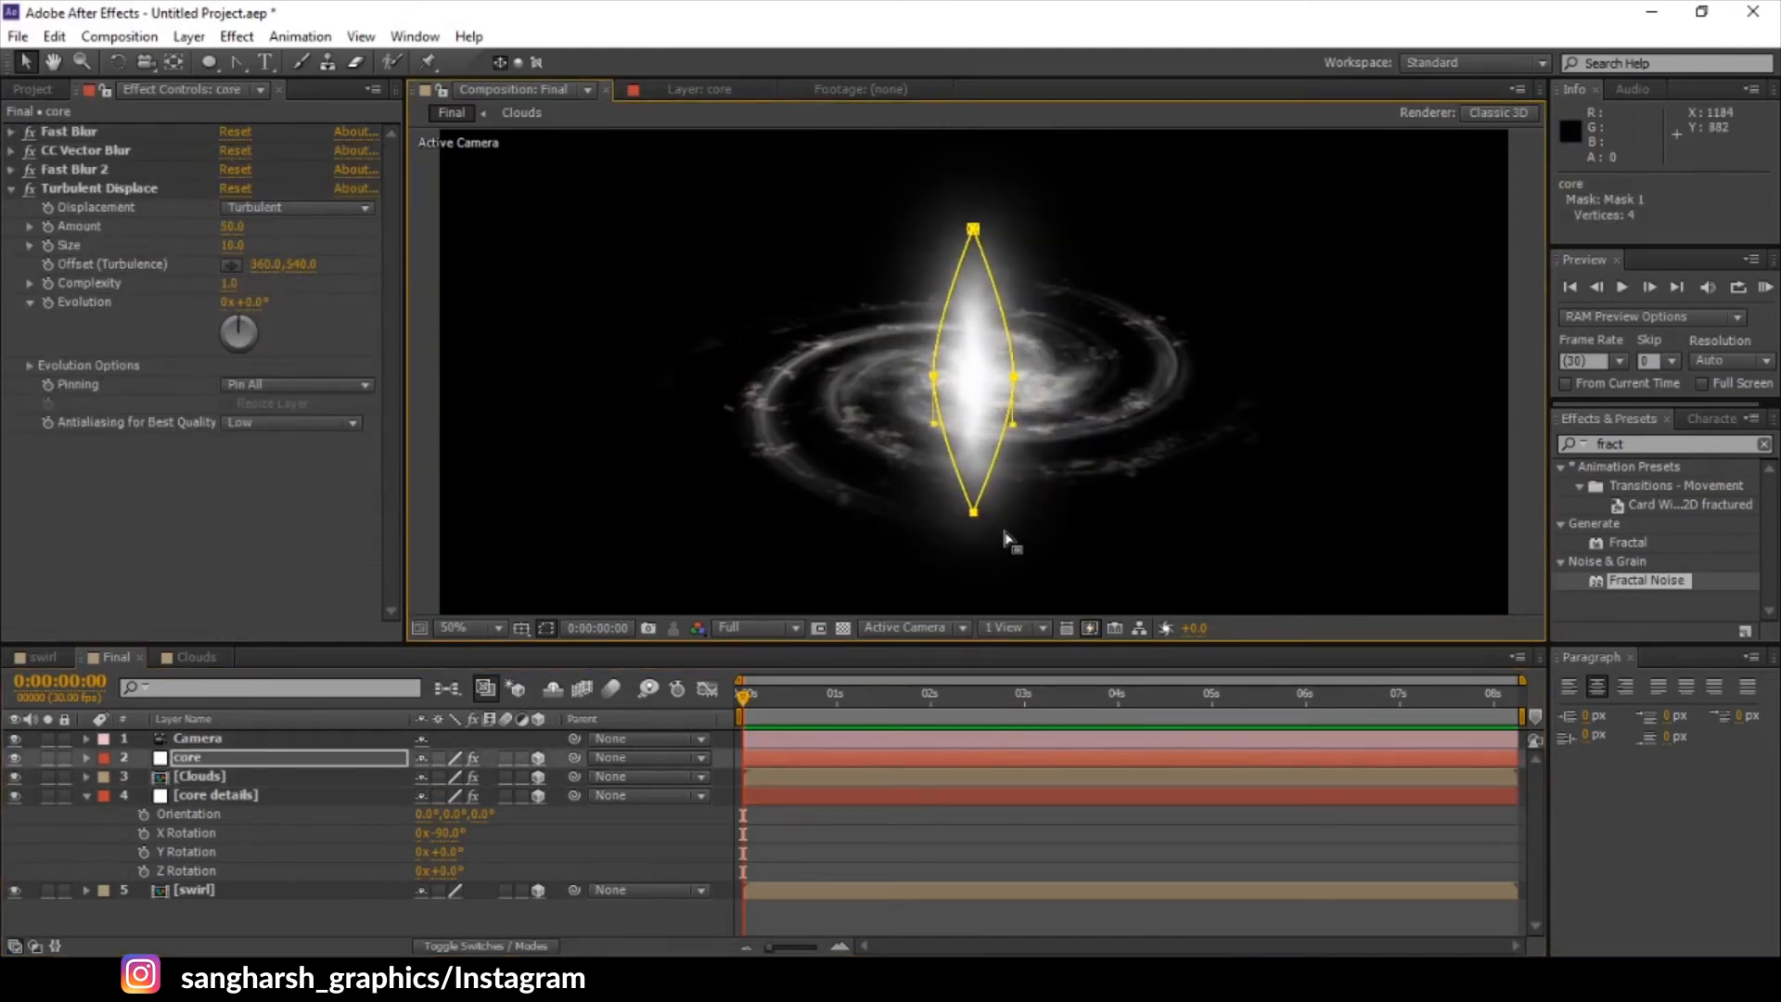
key("s")
key("ctrl+z")
double_click(979, 512)
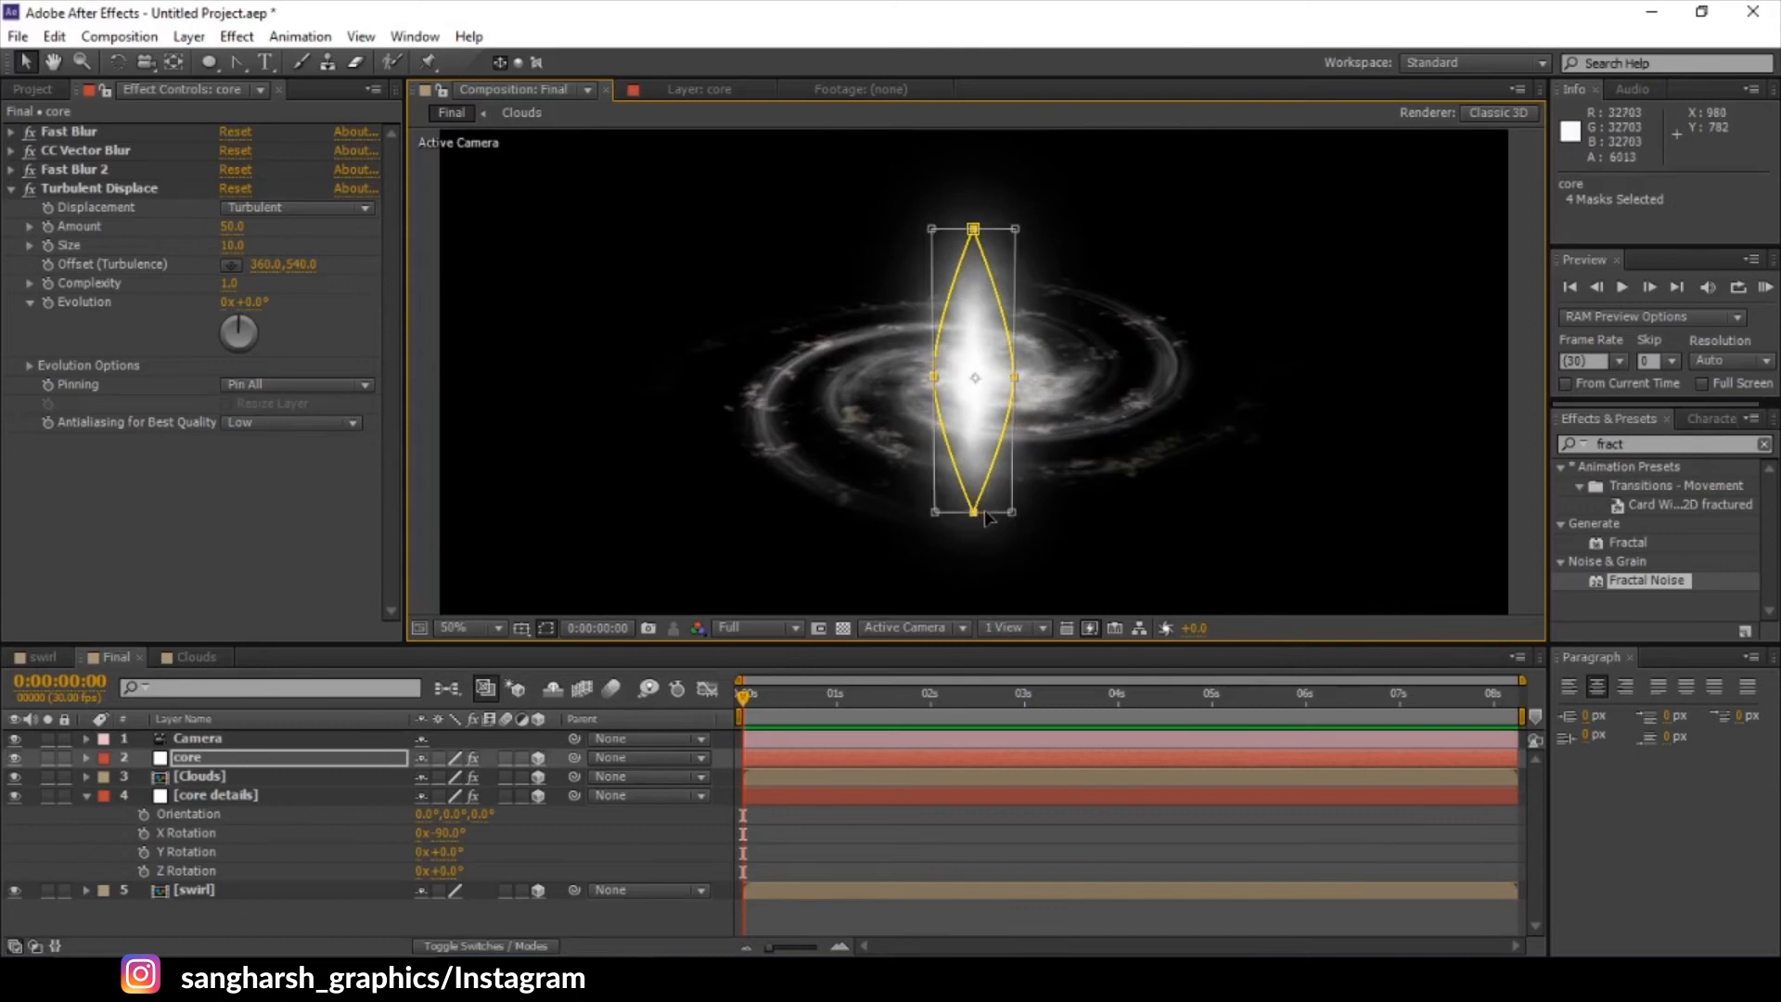
mouse_move(1011, 509)
left_mouse_down()
mouse_move(994, 505)
mouse_move(1015, 515)
left_mouse_up()
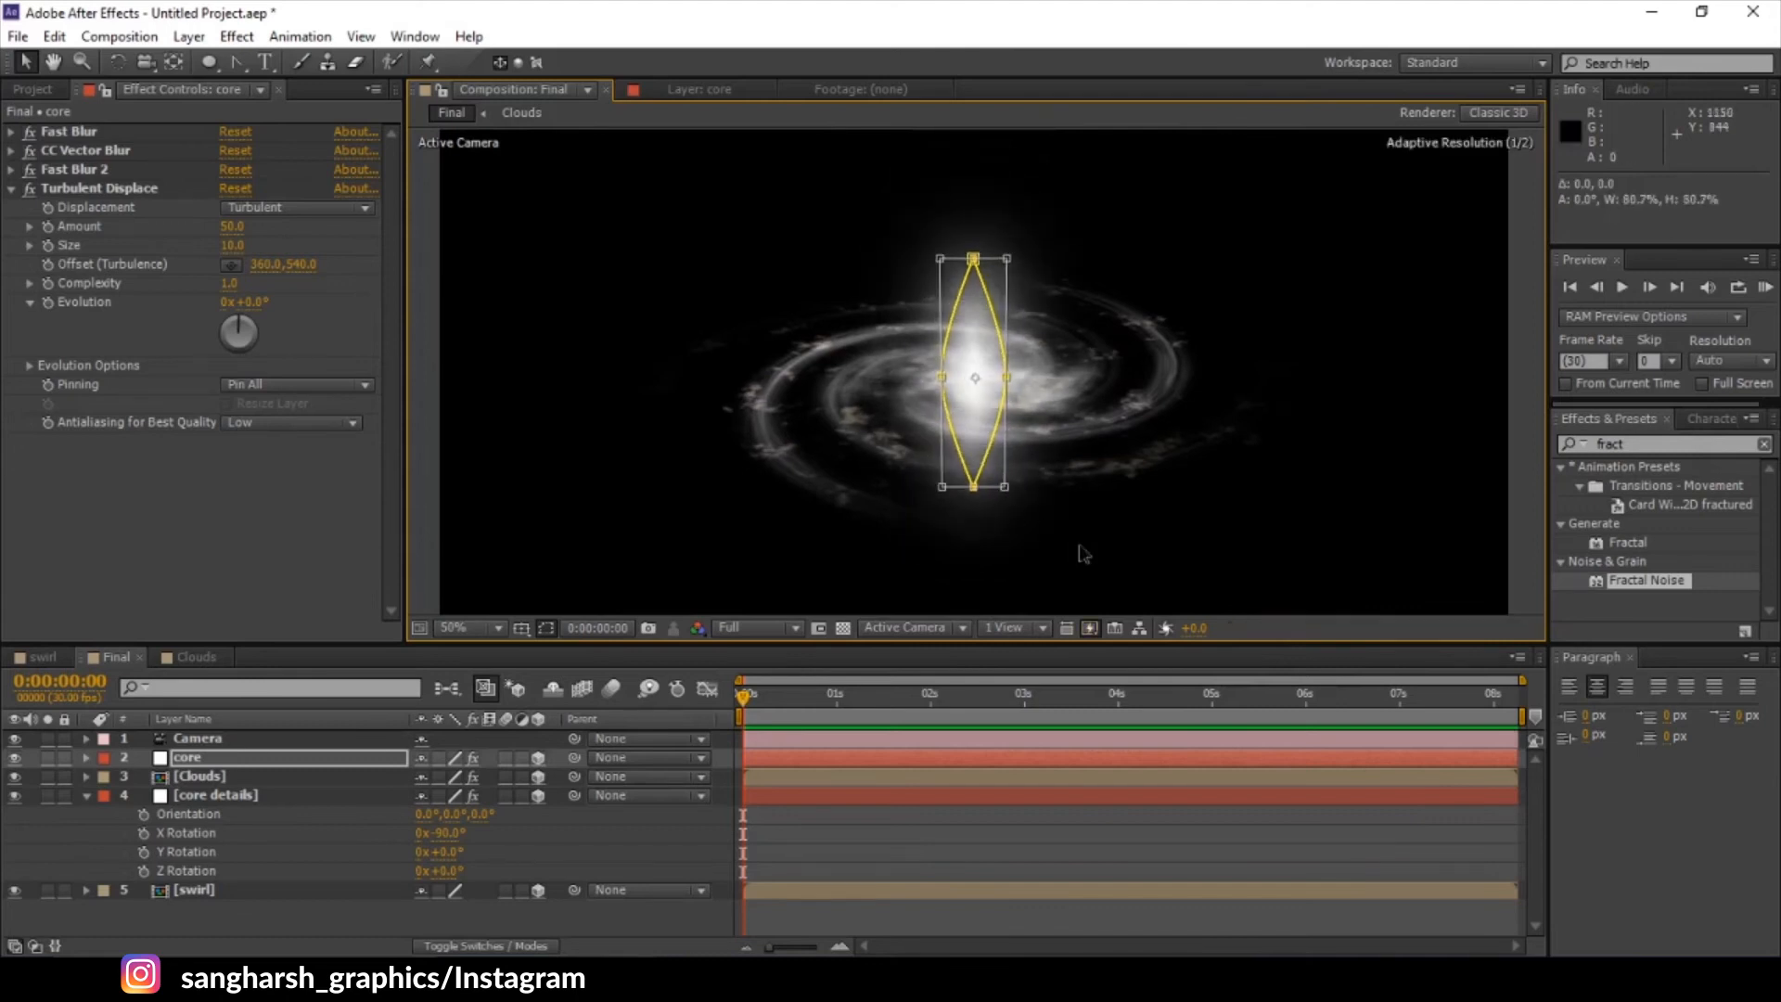
- Collapse the core details layer and expand the Clouds layer's effects in the timeline
left_click(228, 799)
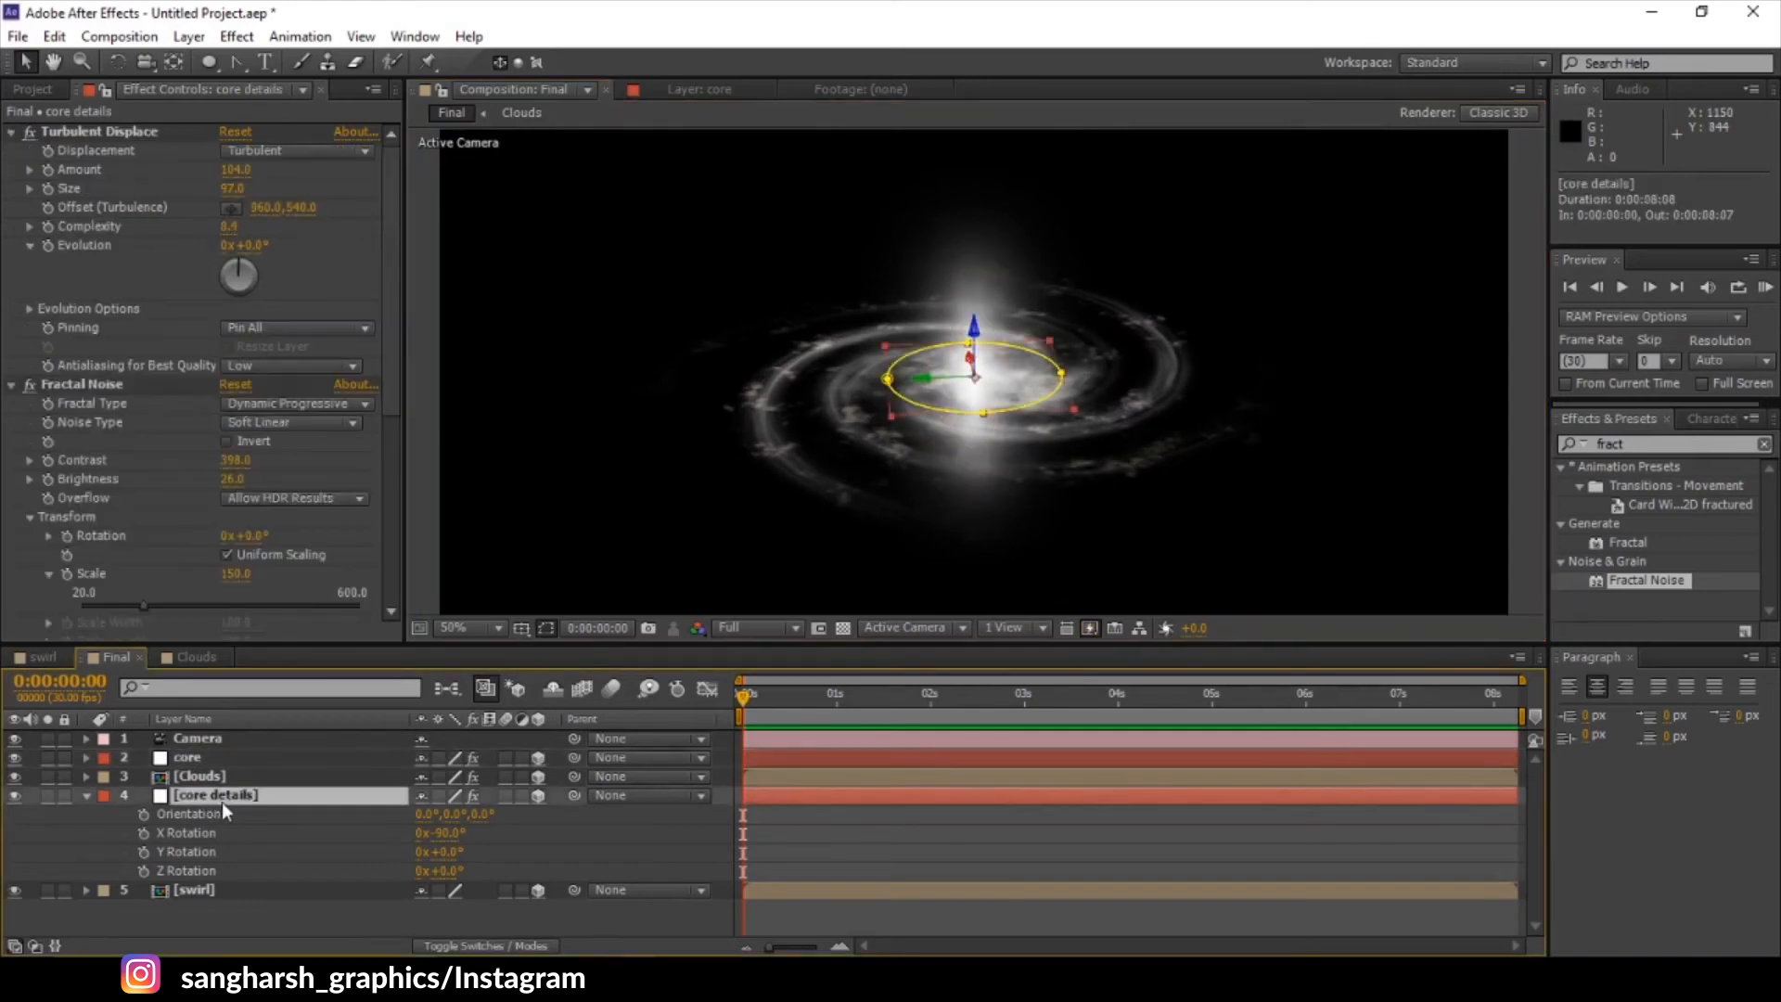
left_click(84, 797)
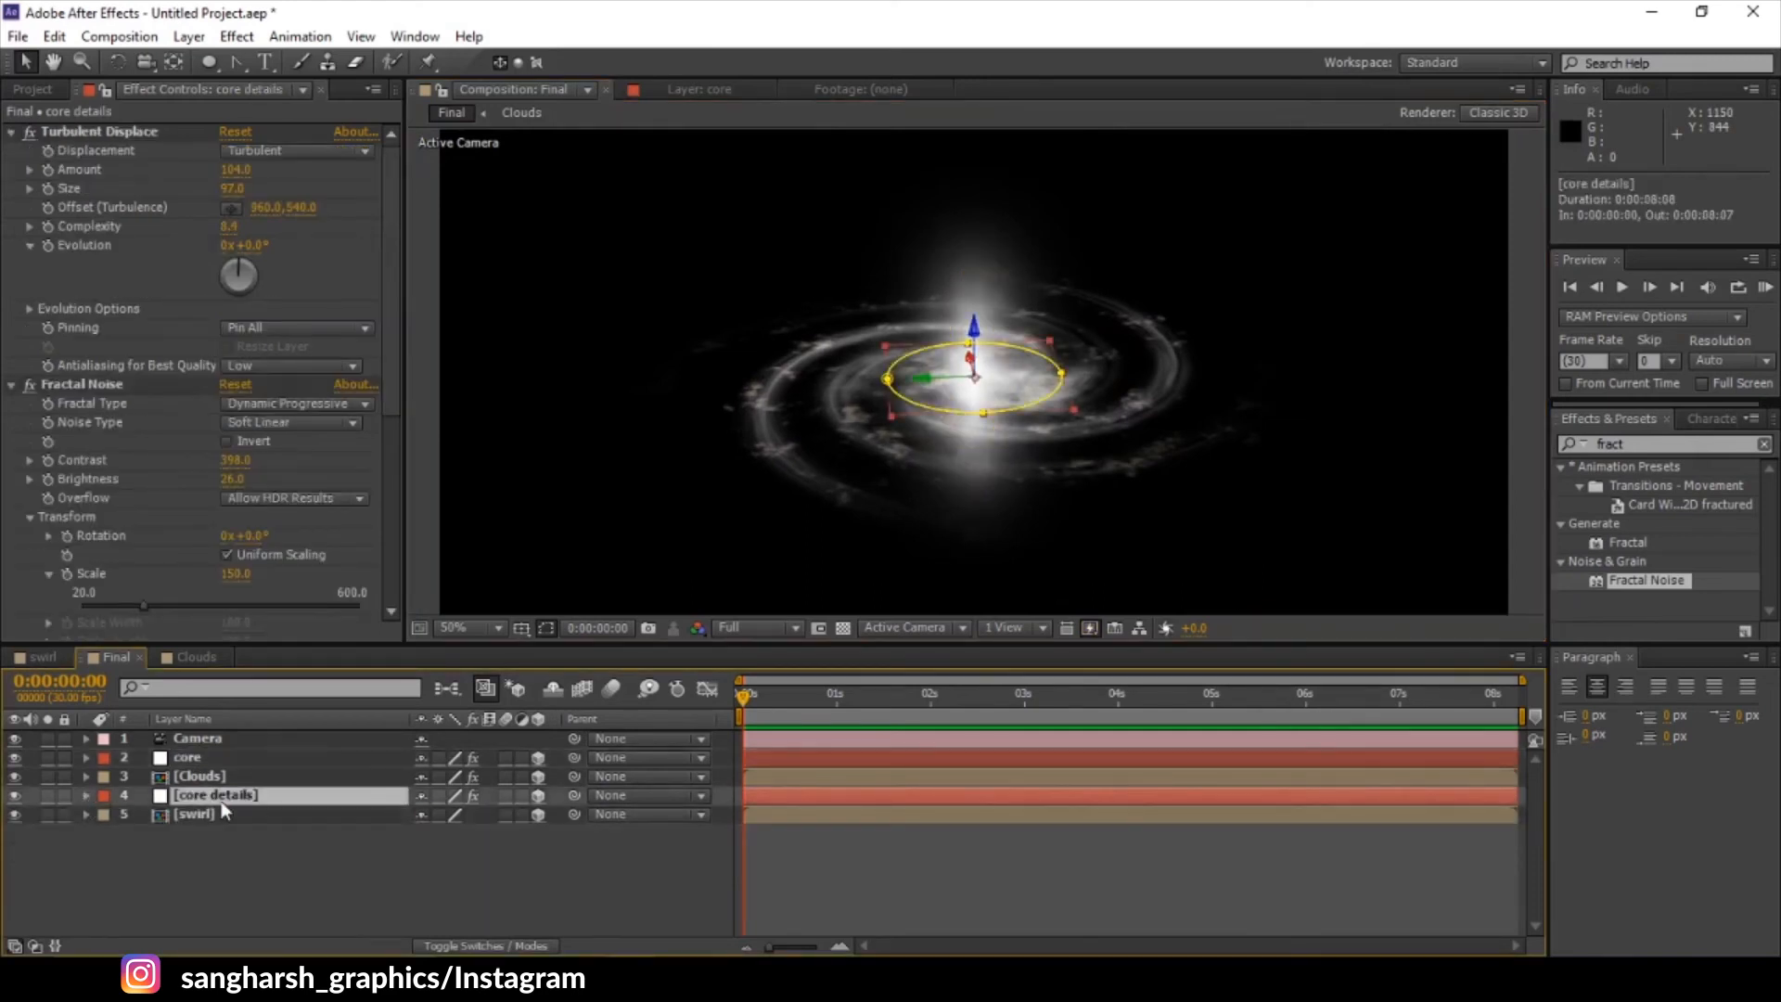
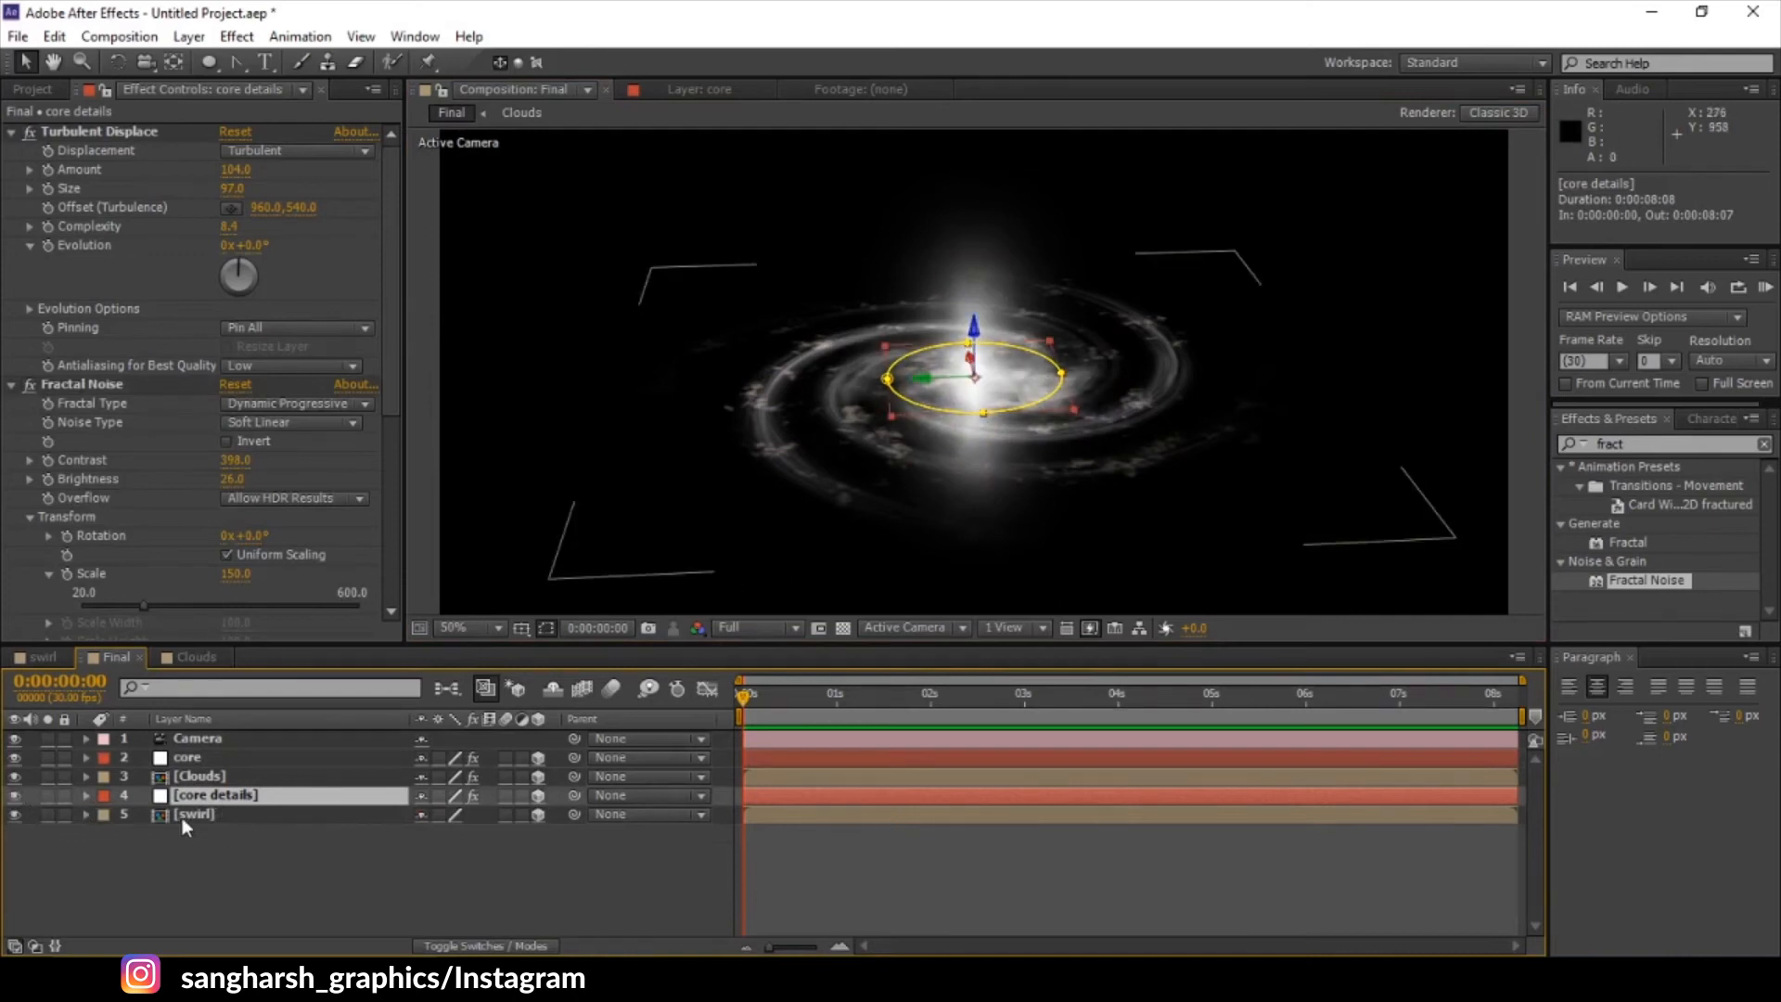
left_click(199, 779)
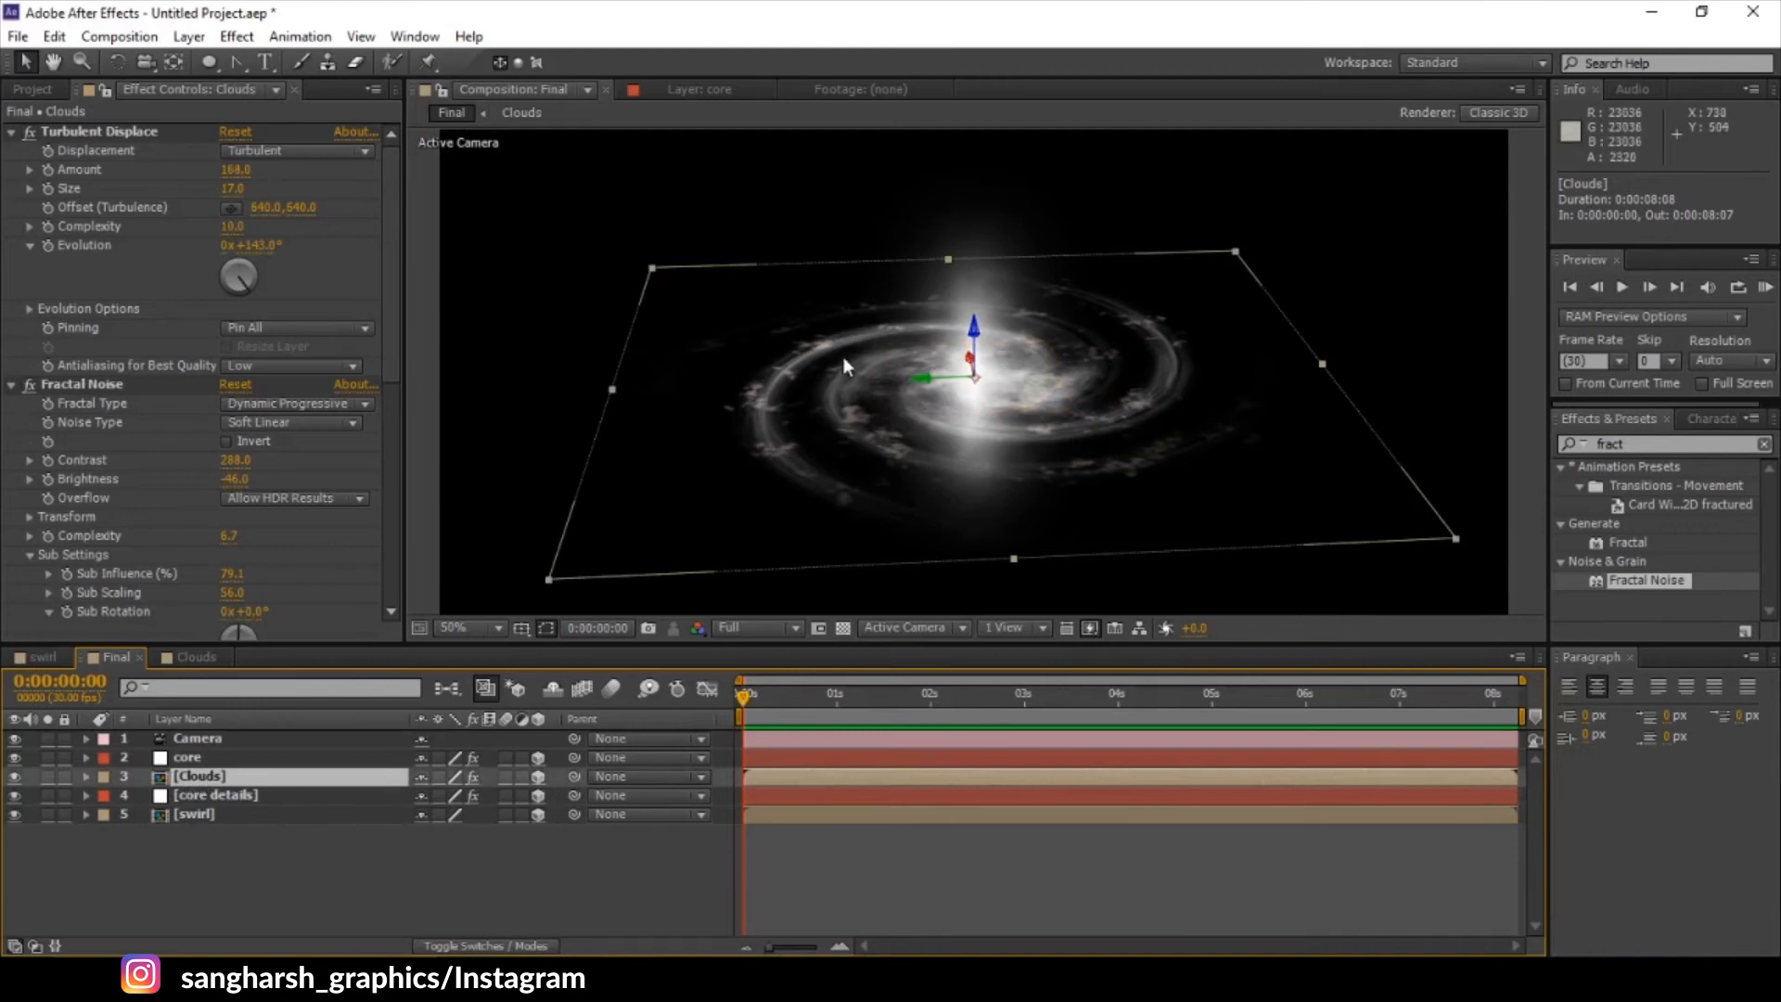
scroll(192, 538, "down", 8)
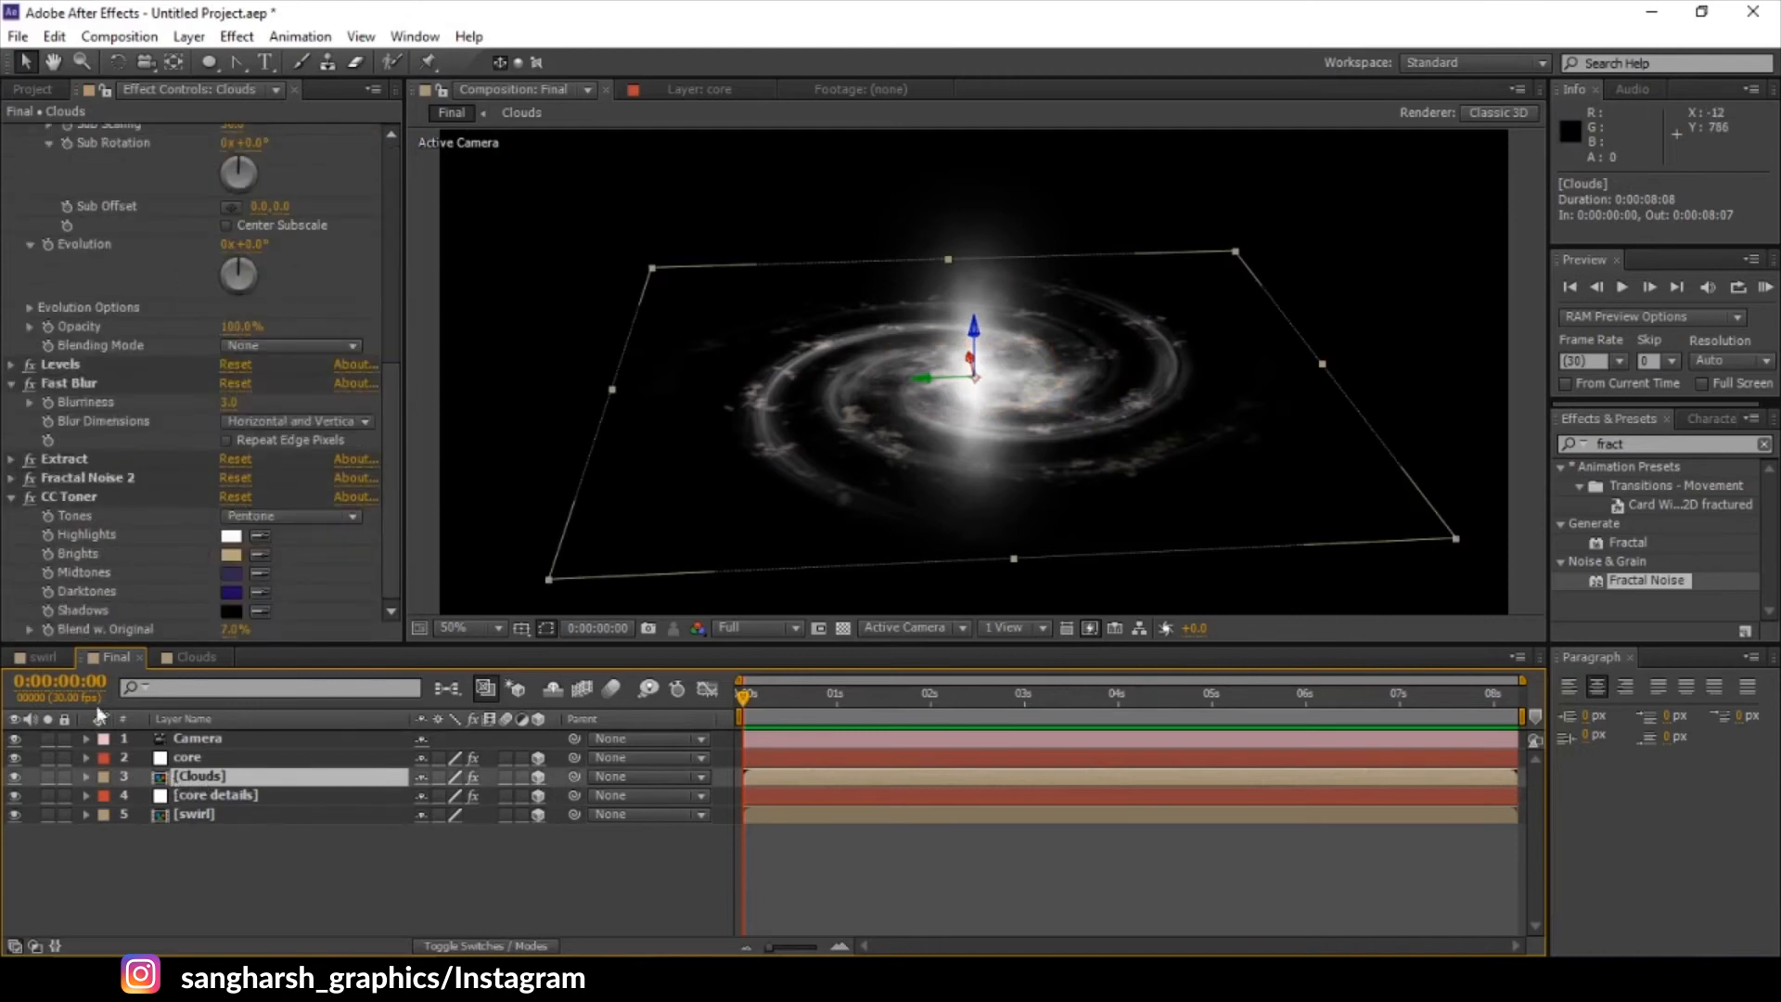
left_click(86, 776)
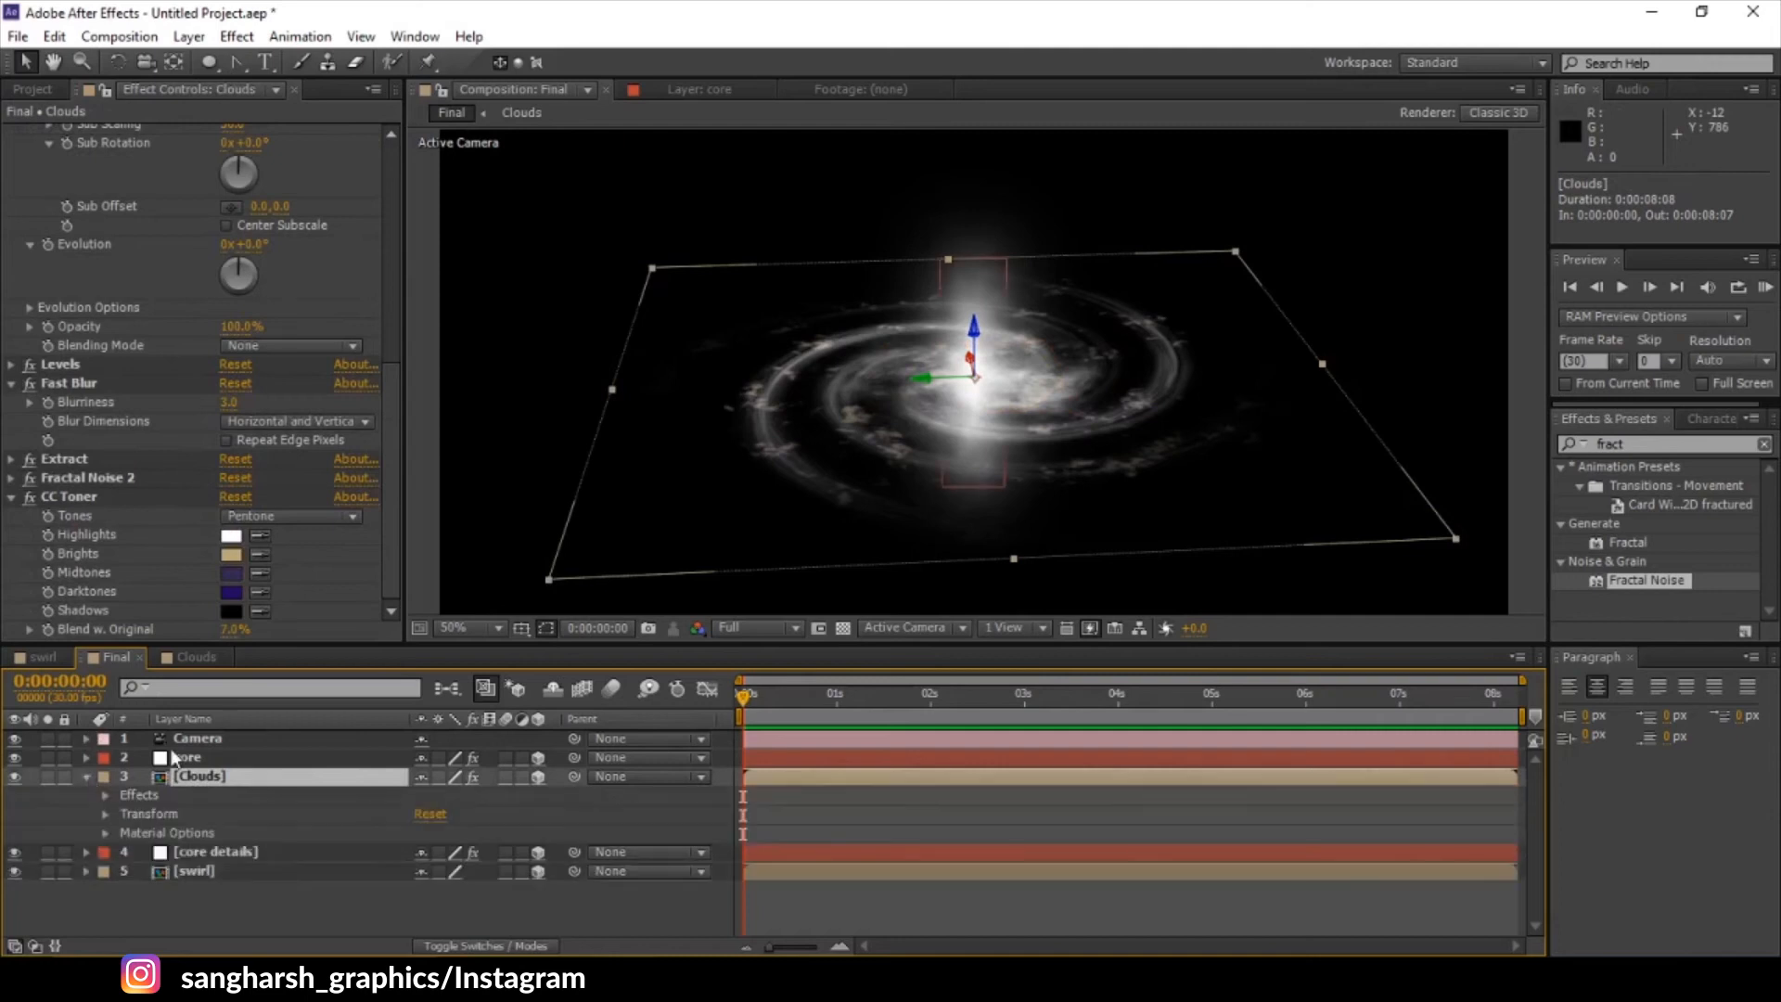
left_click(104, 799)
scroll(185, 846, "down", 2)
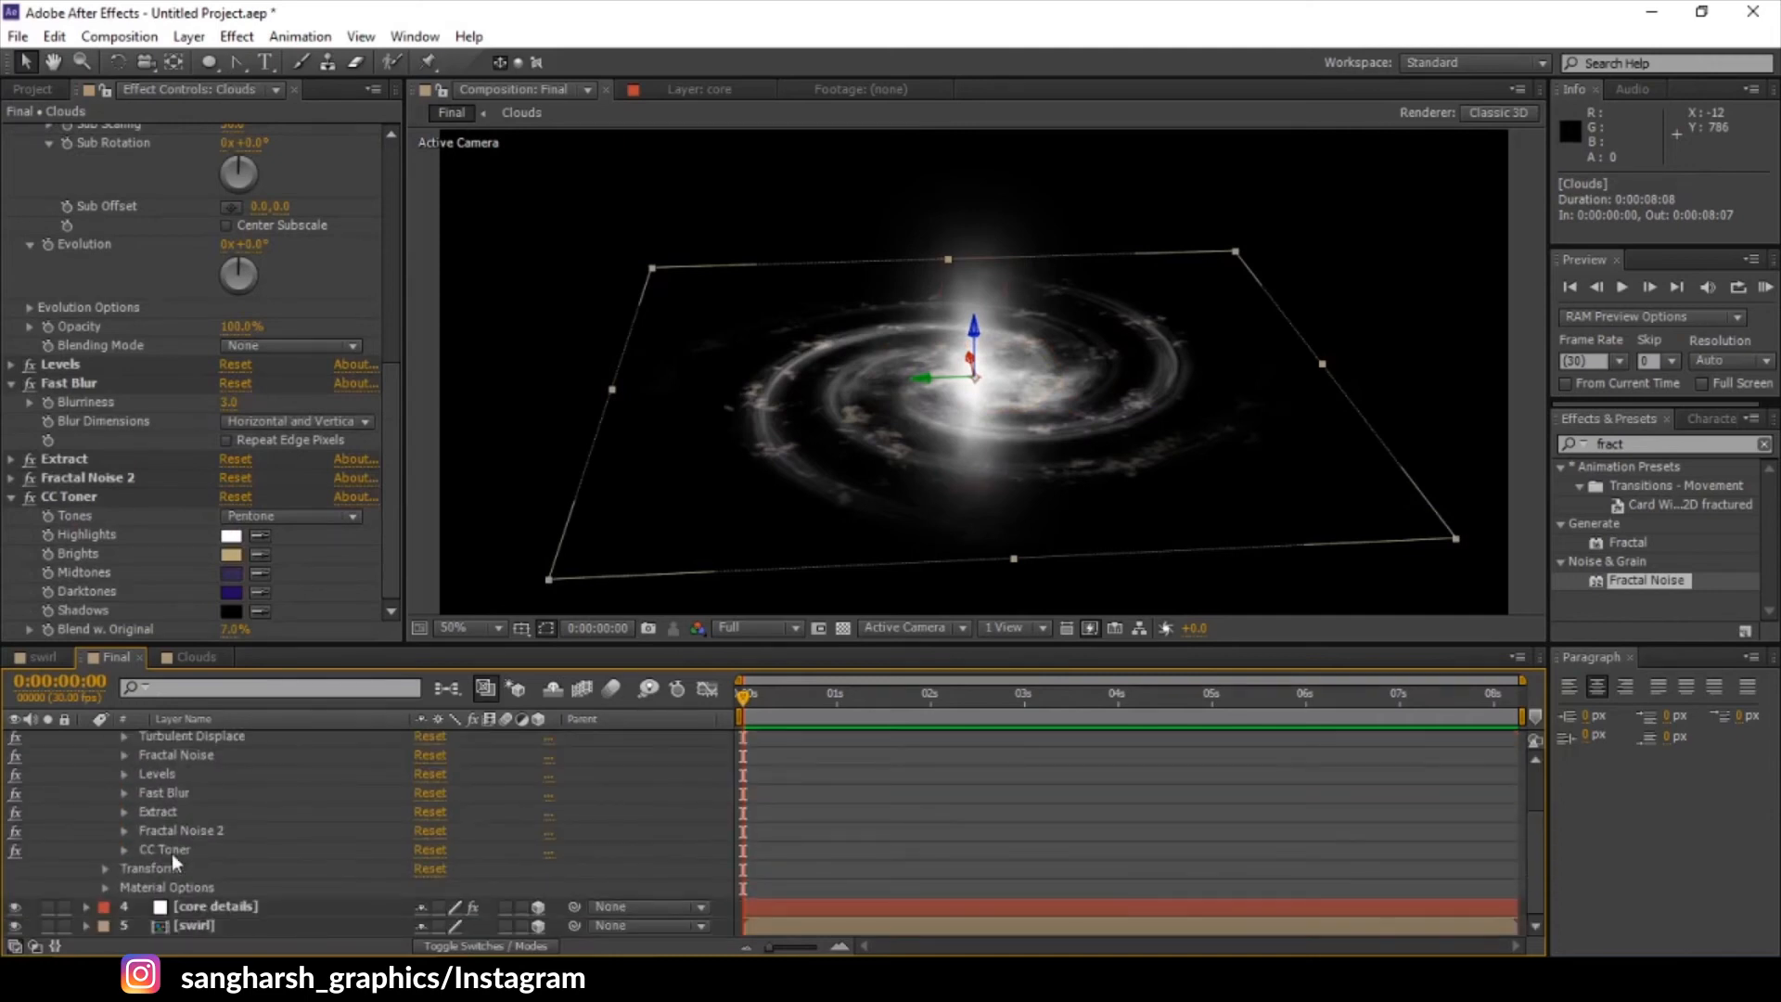
- Set Blend w. Original in the Clouds layer's CC Toner effect to about 51% and collapse the layer
left_click(125, 848)
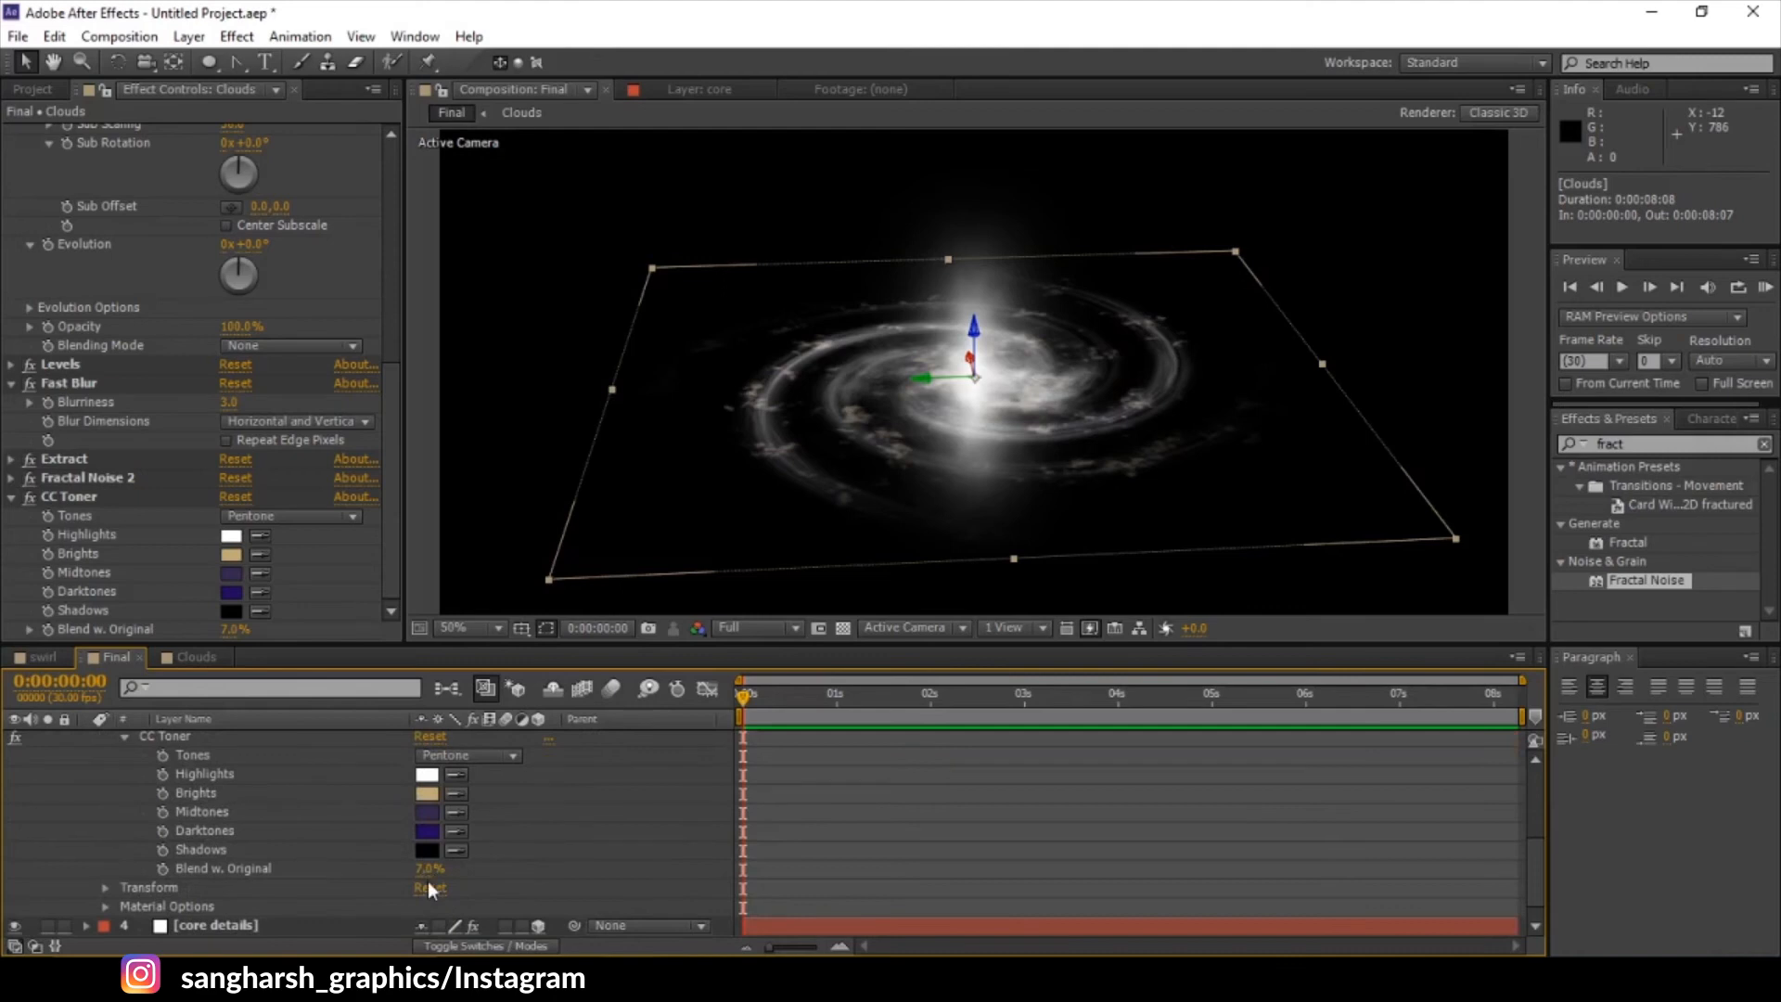
scroll(410, 890, "up", 1)
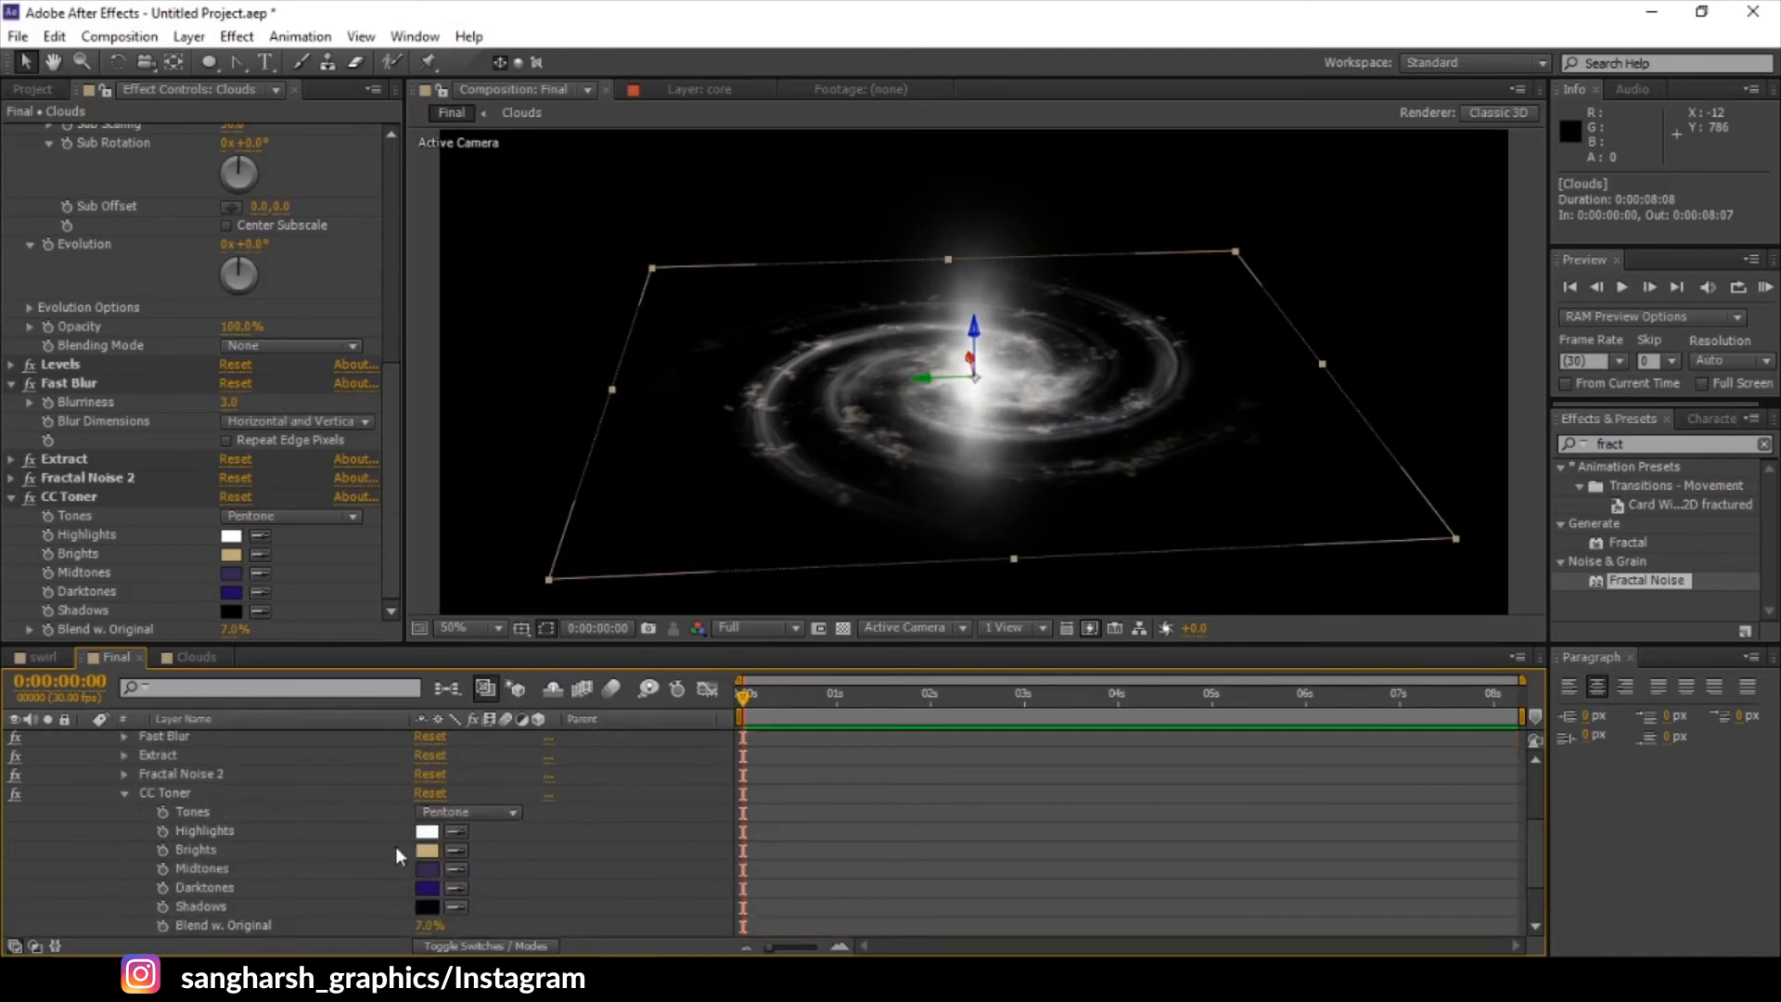
scroll(443, 821, "down", 1)
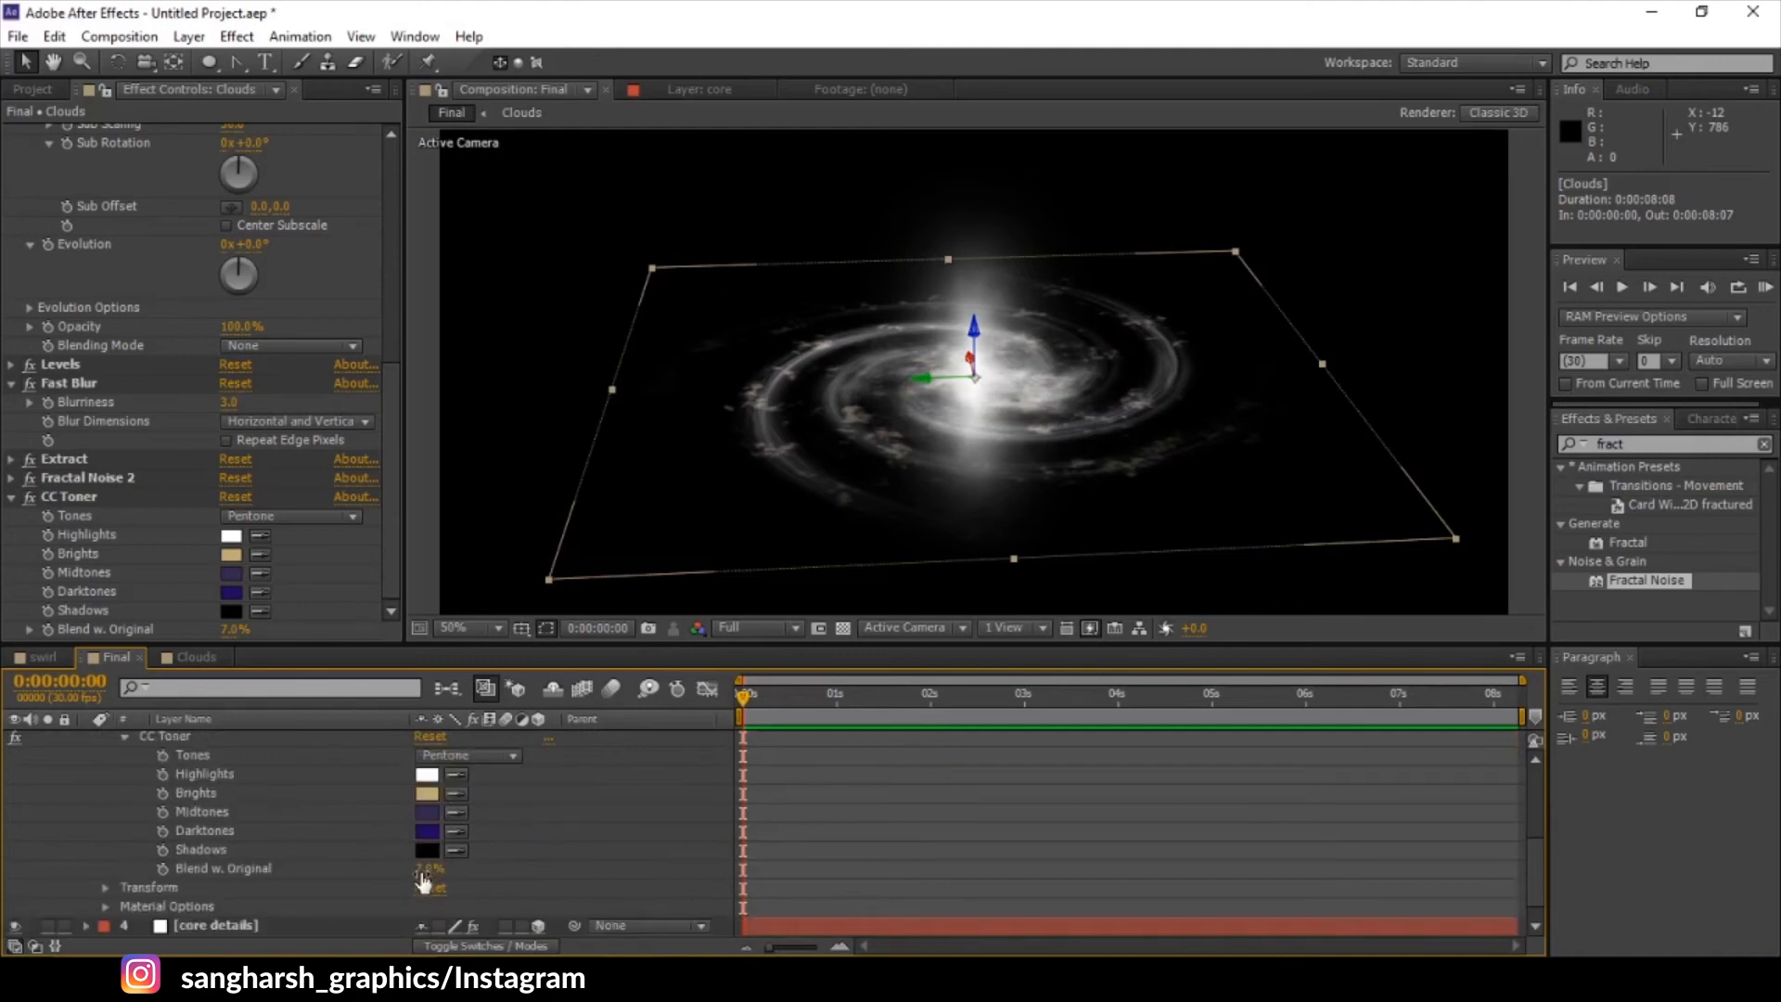
left_click_drag(421, 877, 457, 867)
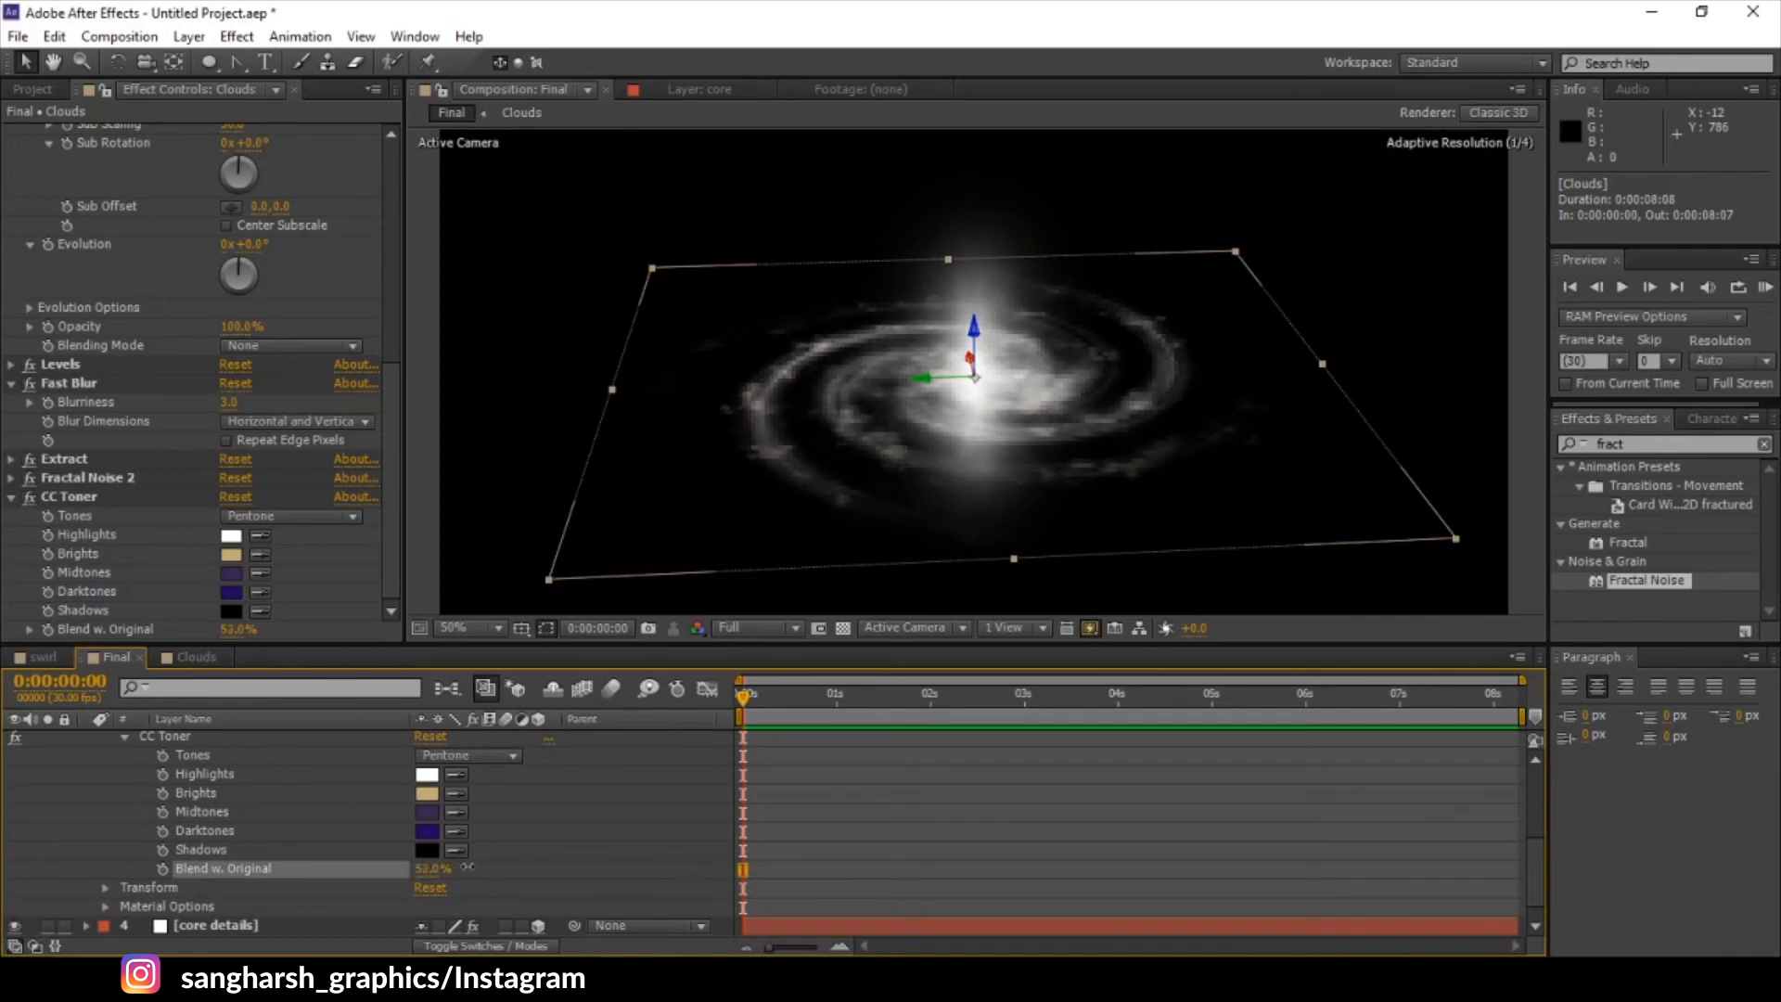
left_click_drag(467, 867, 463, 867)
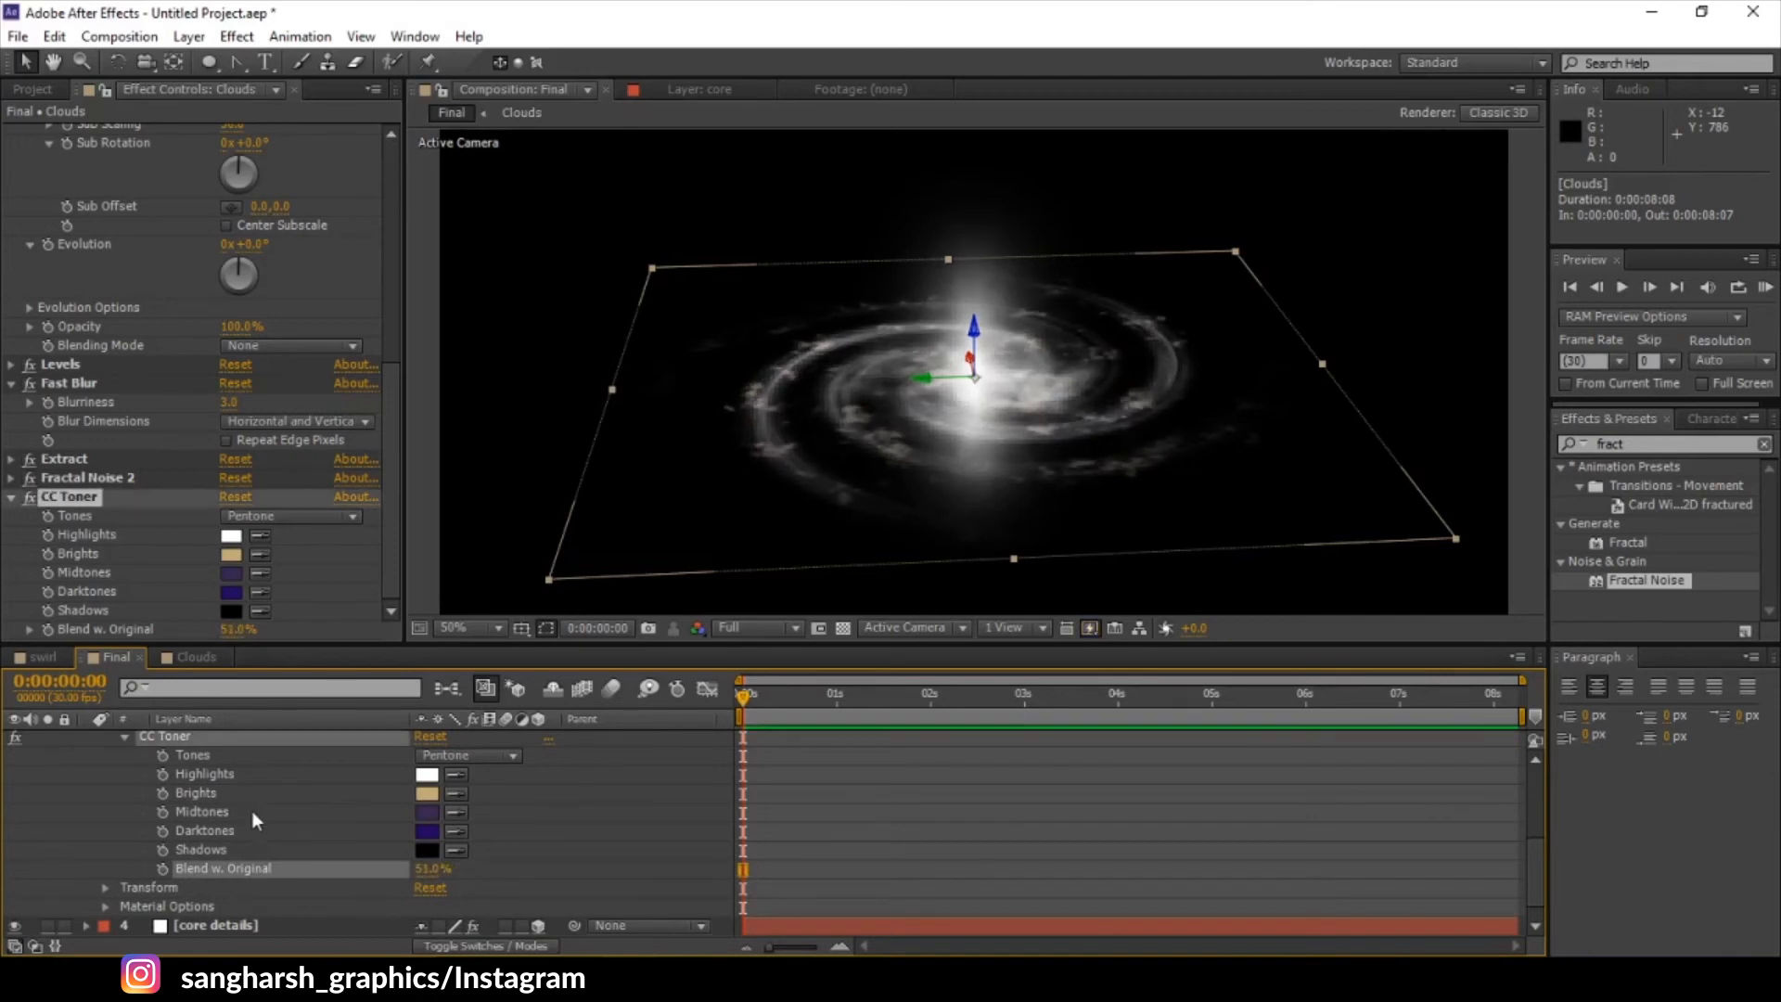
scroll(252, 809, "up", 4)
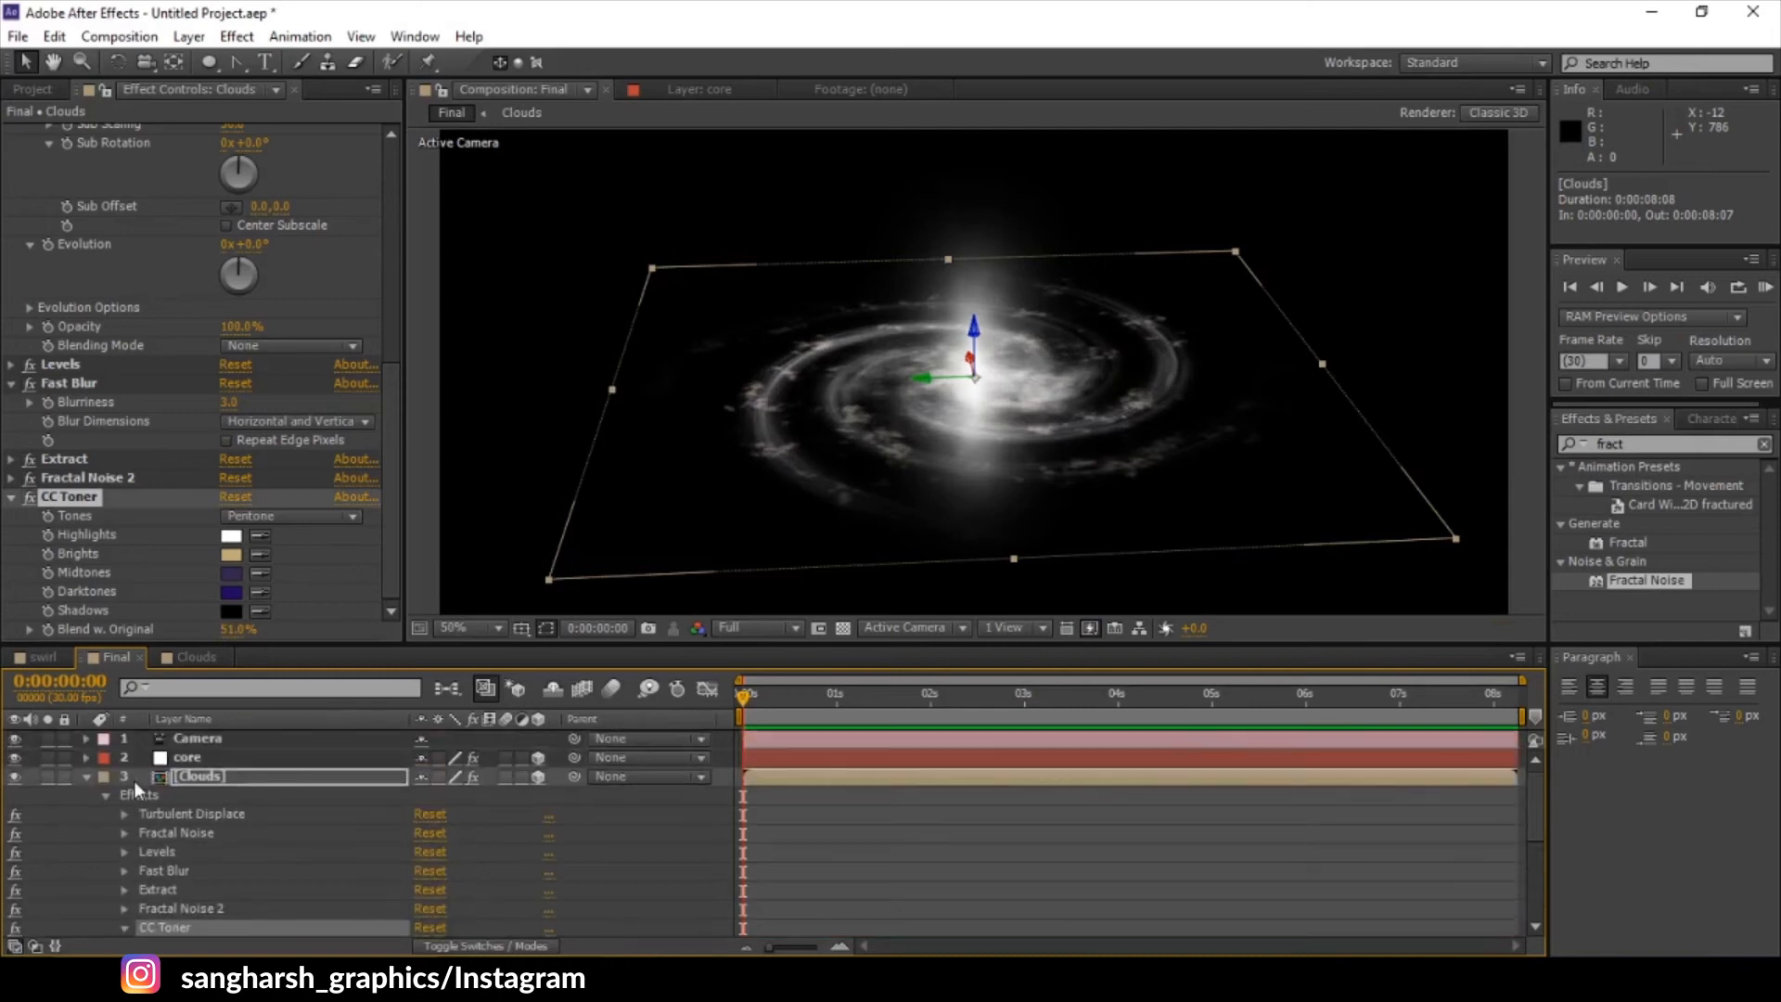
left_click(87, 776)
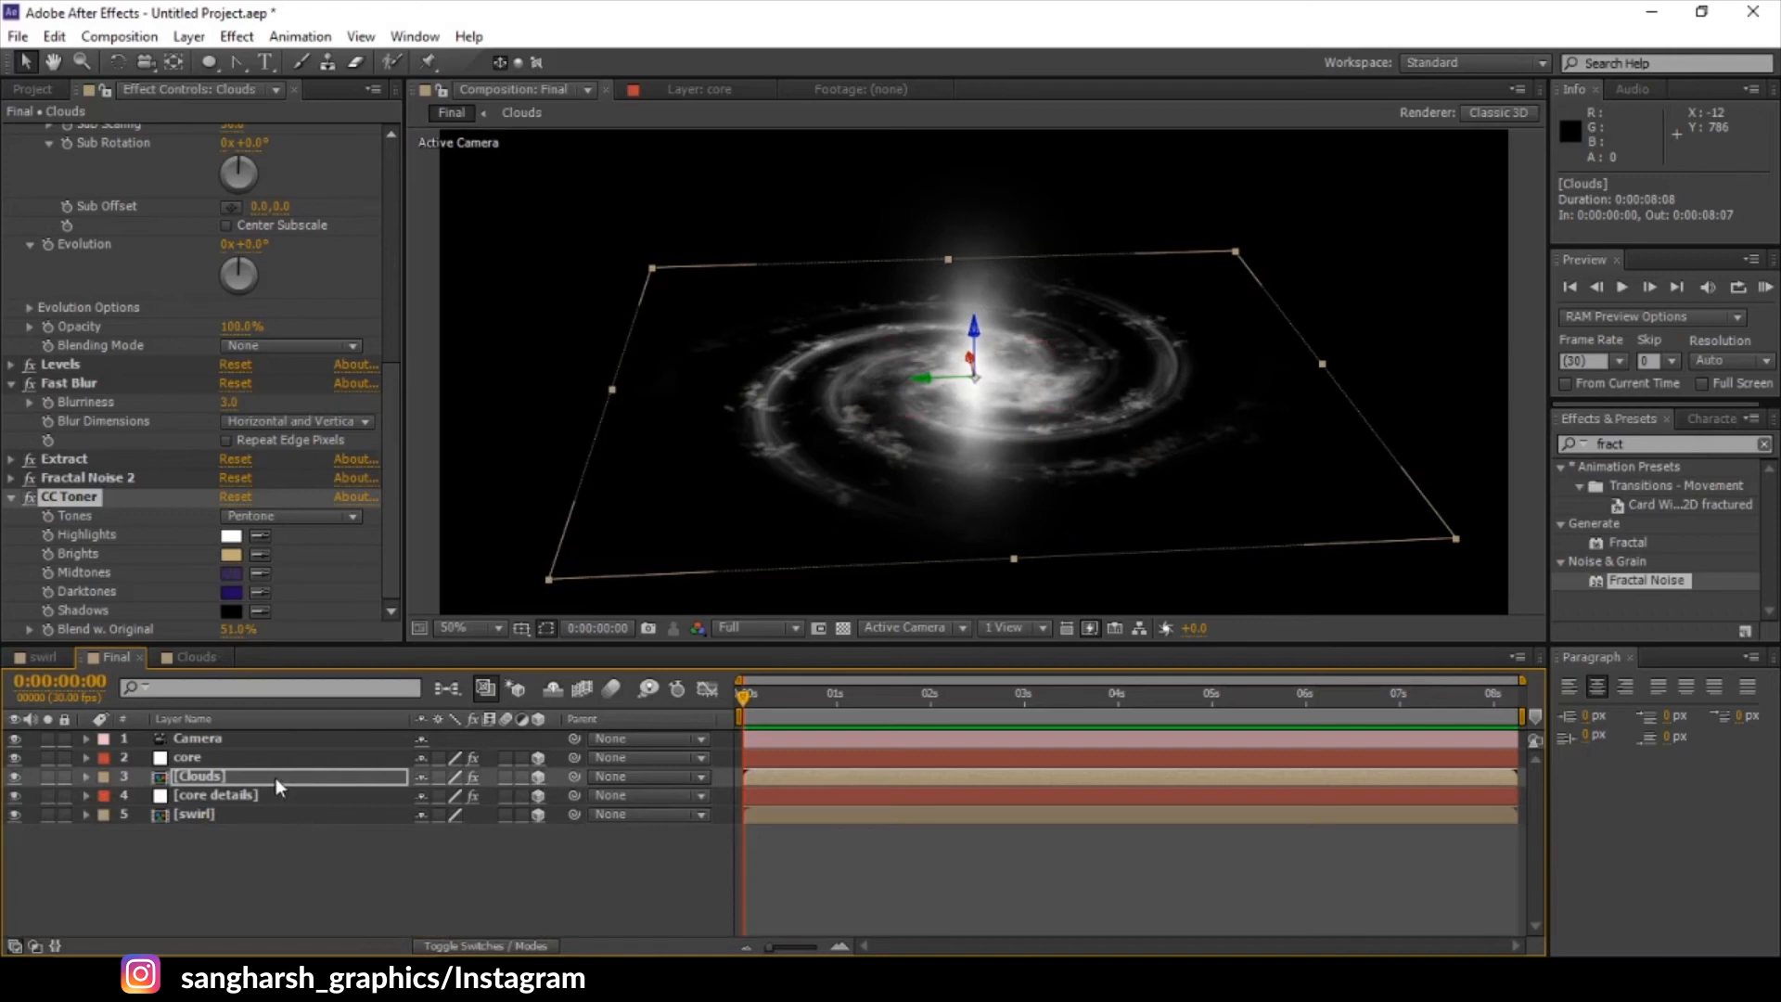
- In the Clouds layer's Levels effect, lower Input White to about 17733 and Gamma to about 0.83, and collapse Turbulent Displace
scroll(267, 332, "up", 1)
left_click(11, 414)
scroll(154, 477, "down", 1)
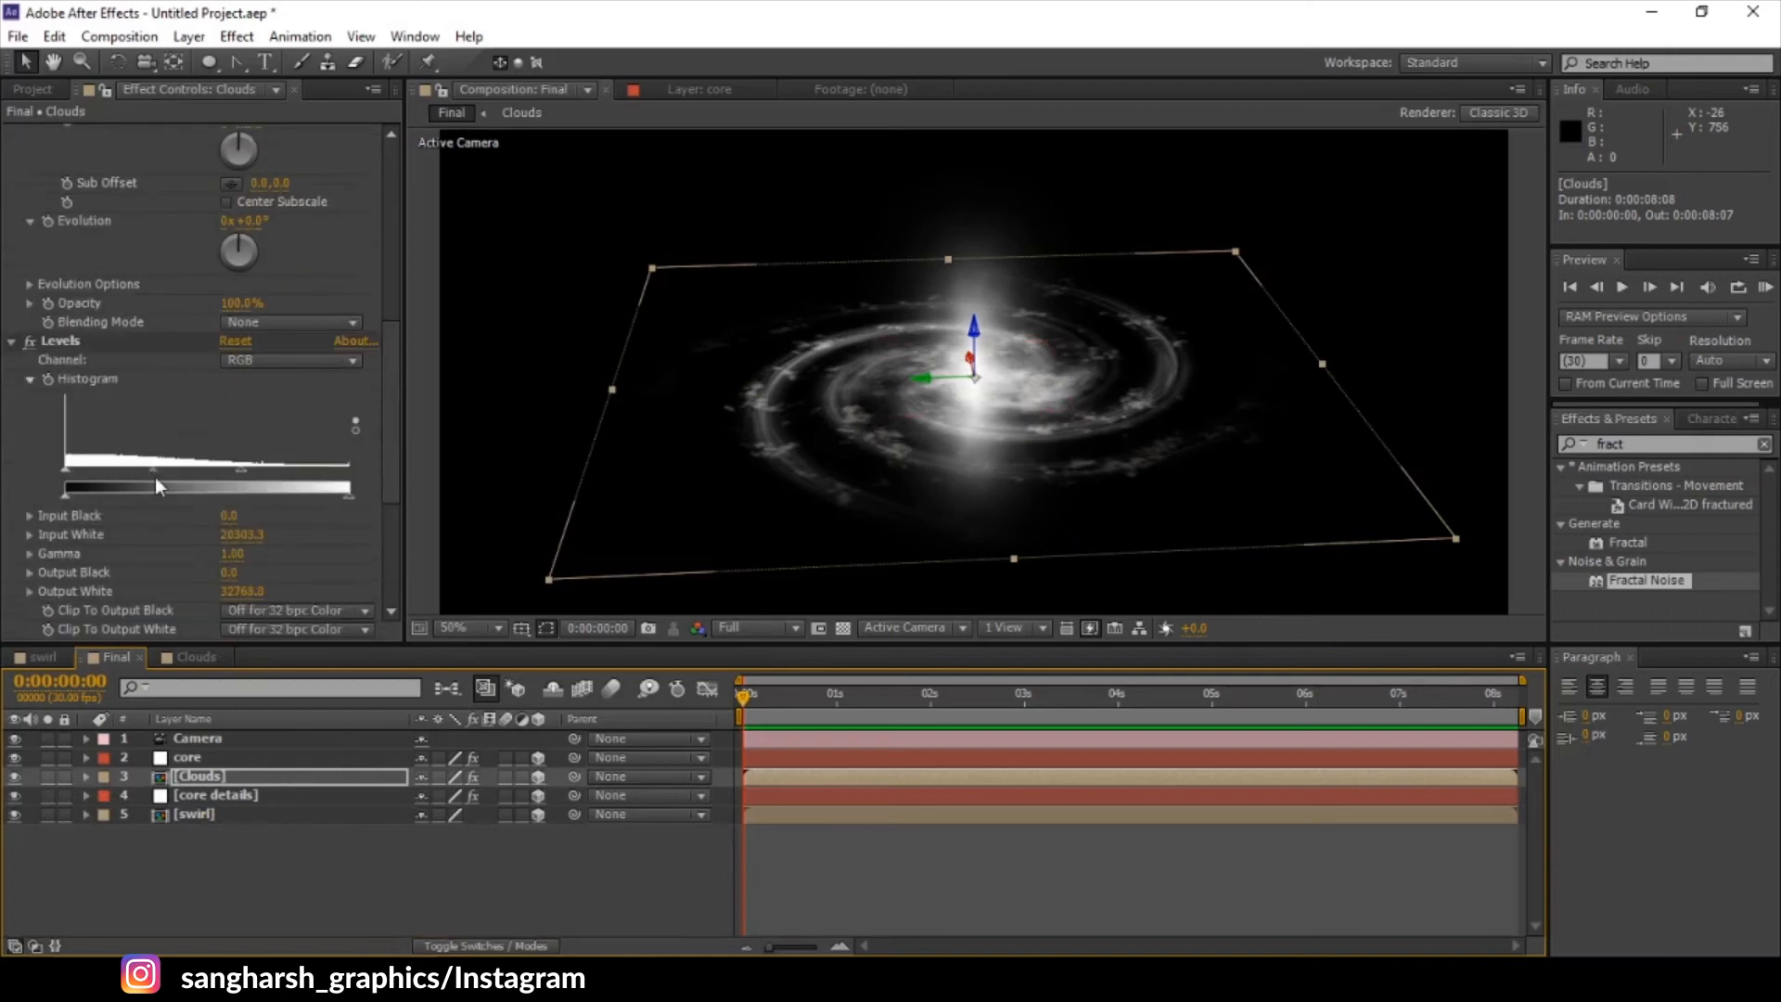
mouse_move(235, 471)
left_mouse_down()
mouse_move(135, 470)
mouse_move(219, 470)
left_mouse_up()
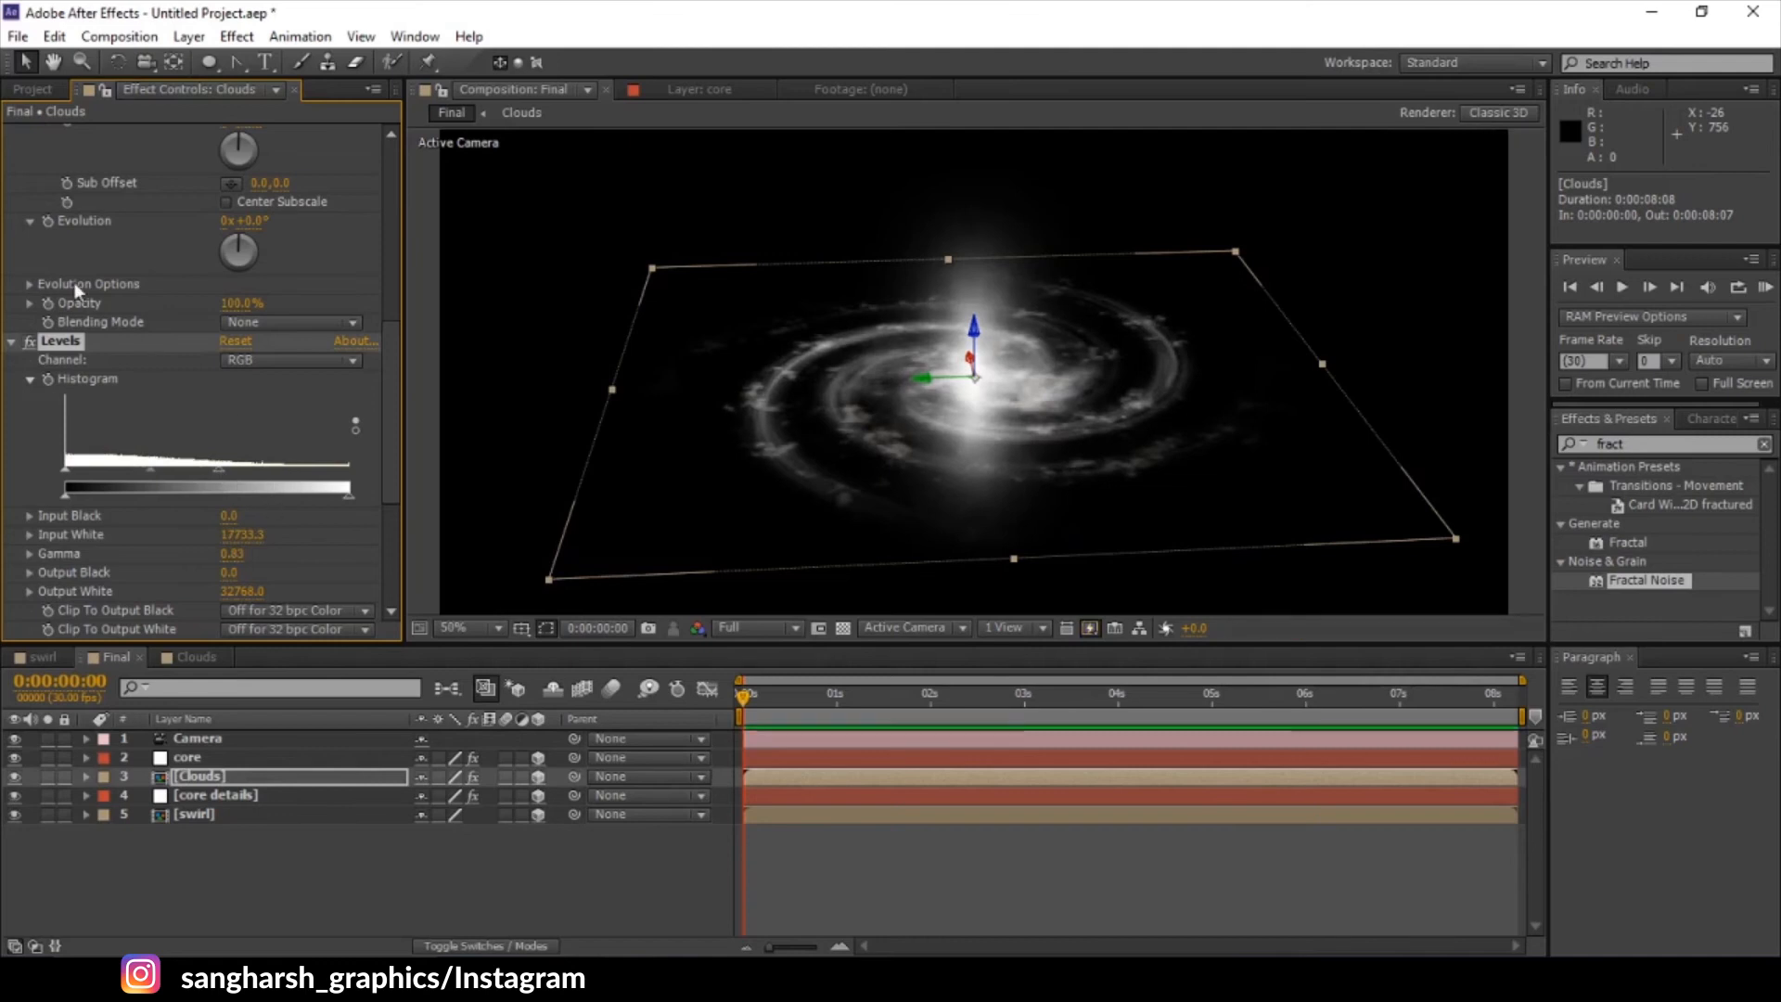
scroll(13, 146, "up", 5)
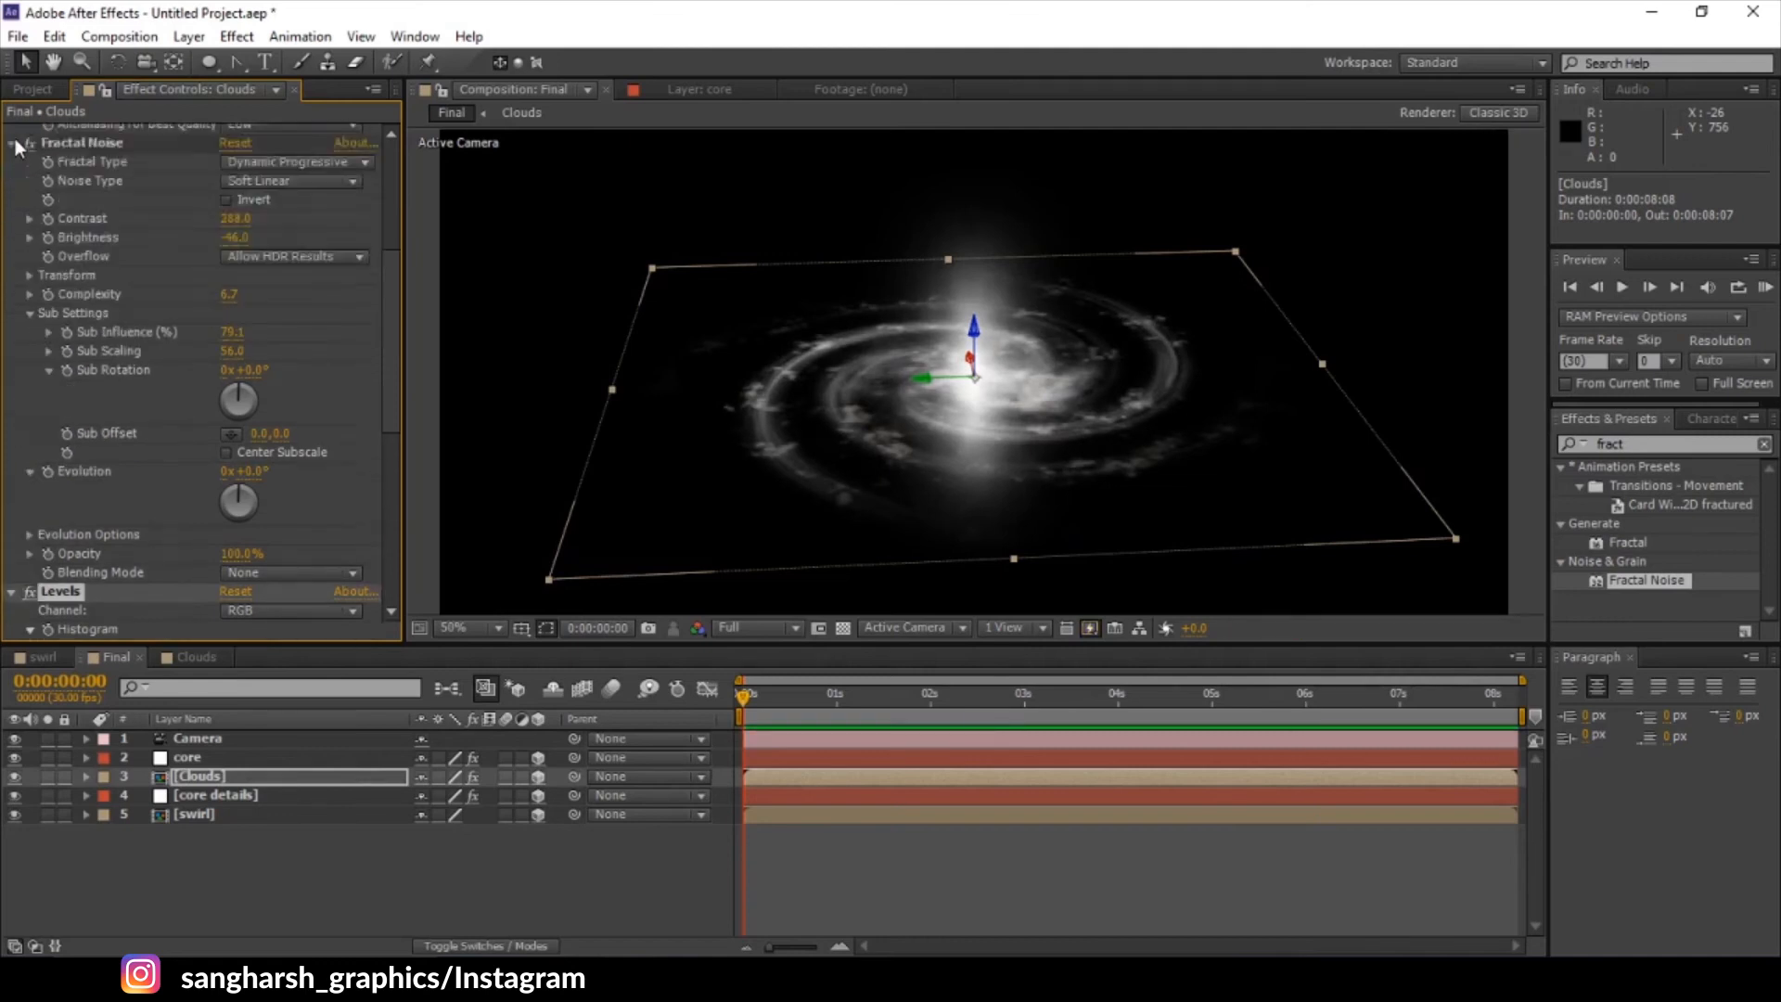
scroll(16, 144, "up", 3)
left_click(12, 132)
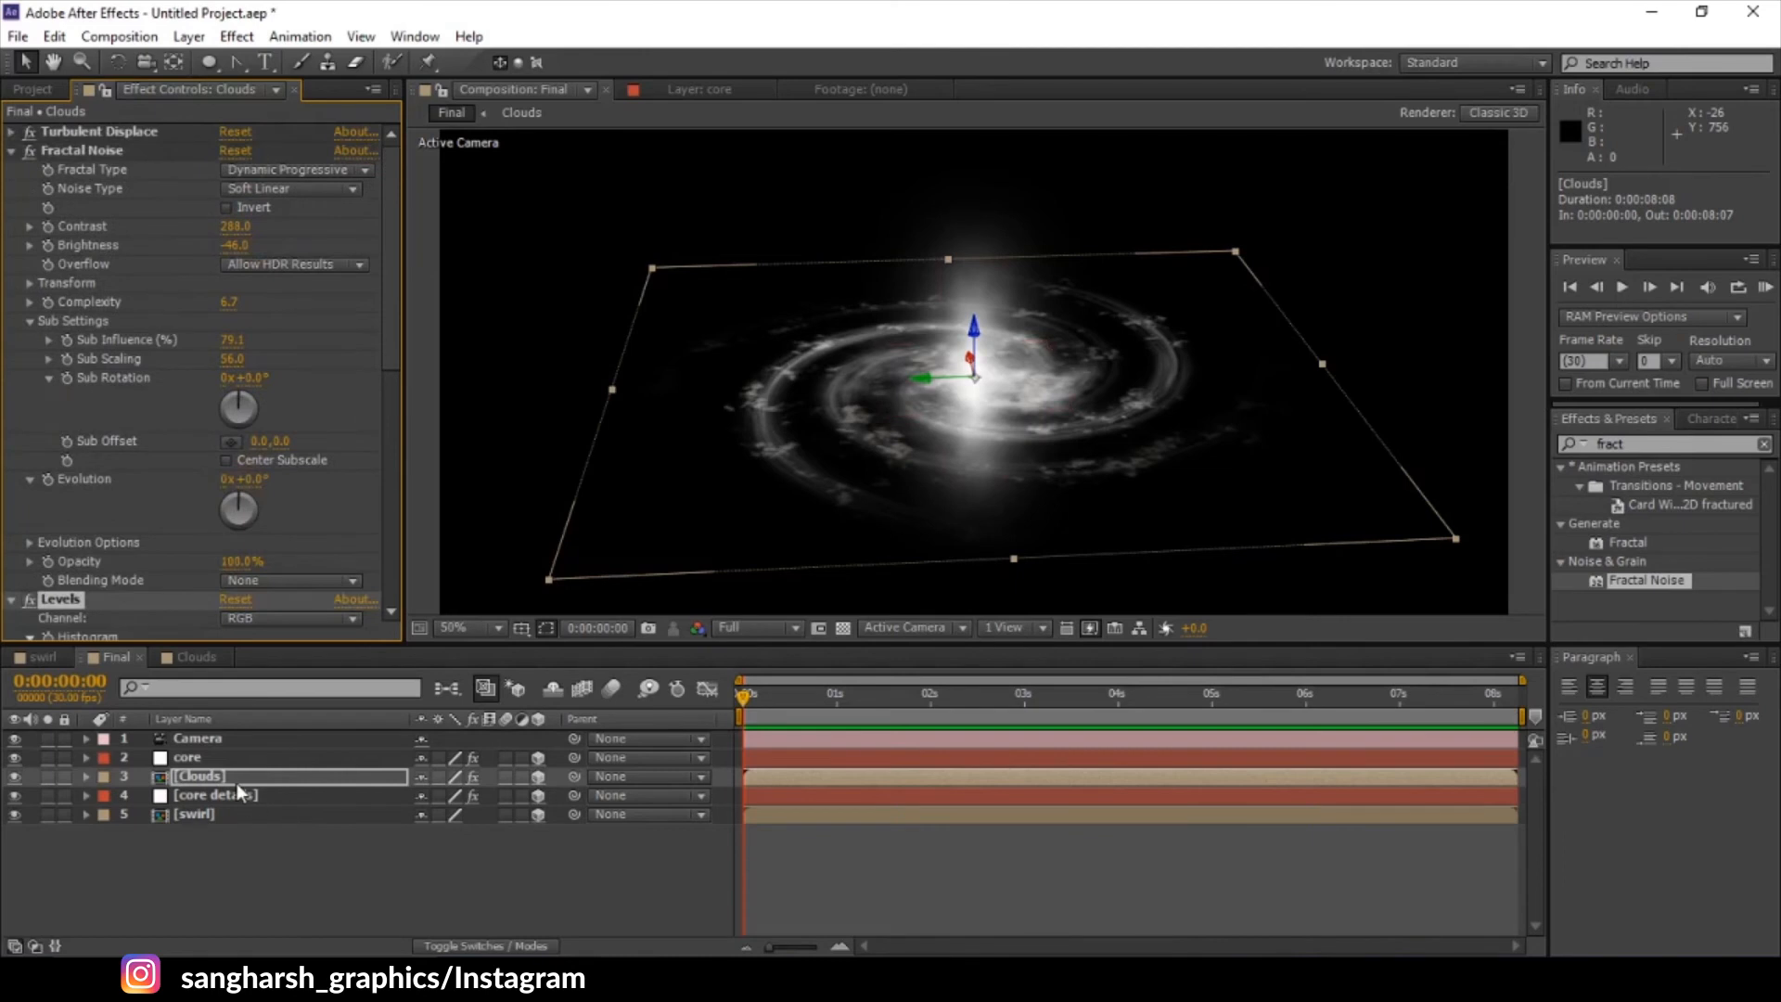
- Duplicate the Clouds layer and set the copy's Turbulent Displace Size to 43 and Evolution to about 169°
left_click(236, 783)
key("ctrl+d")
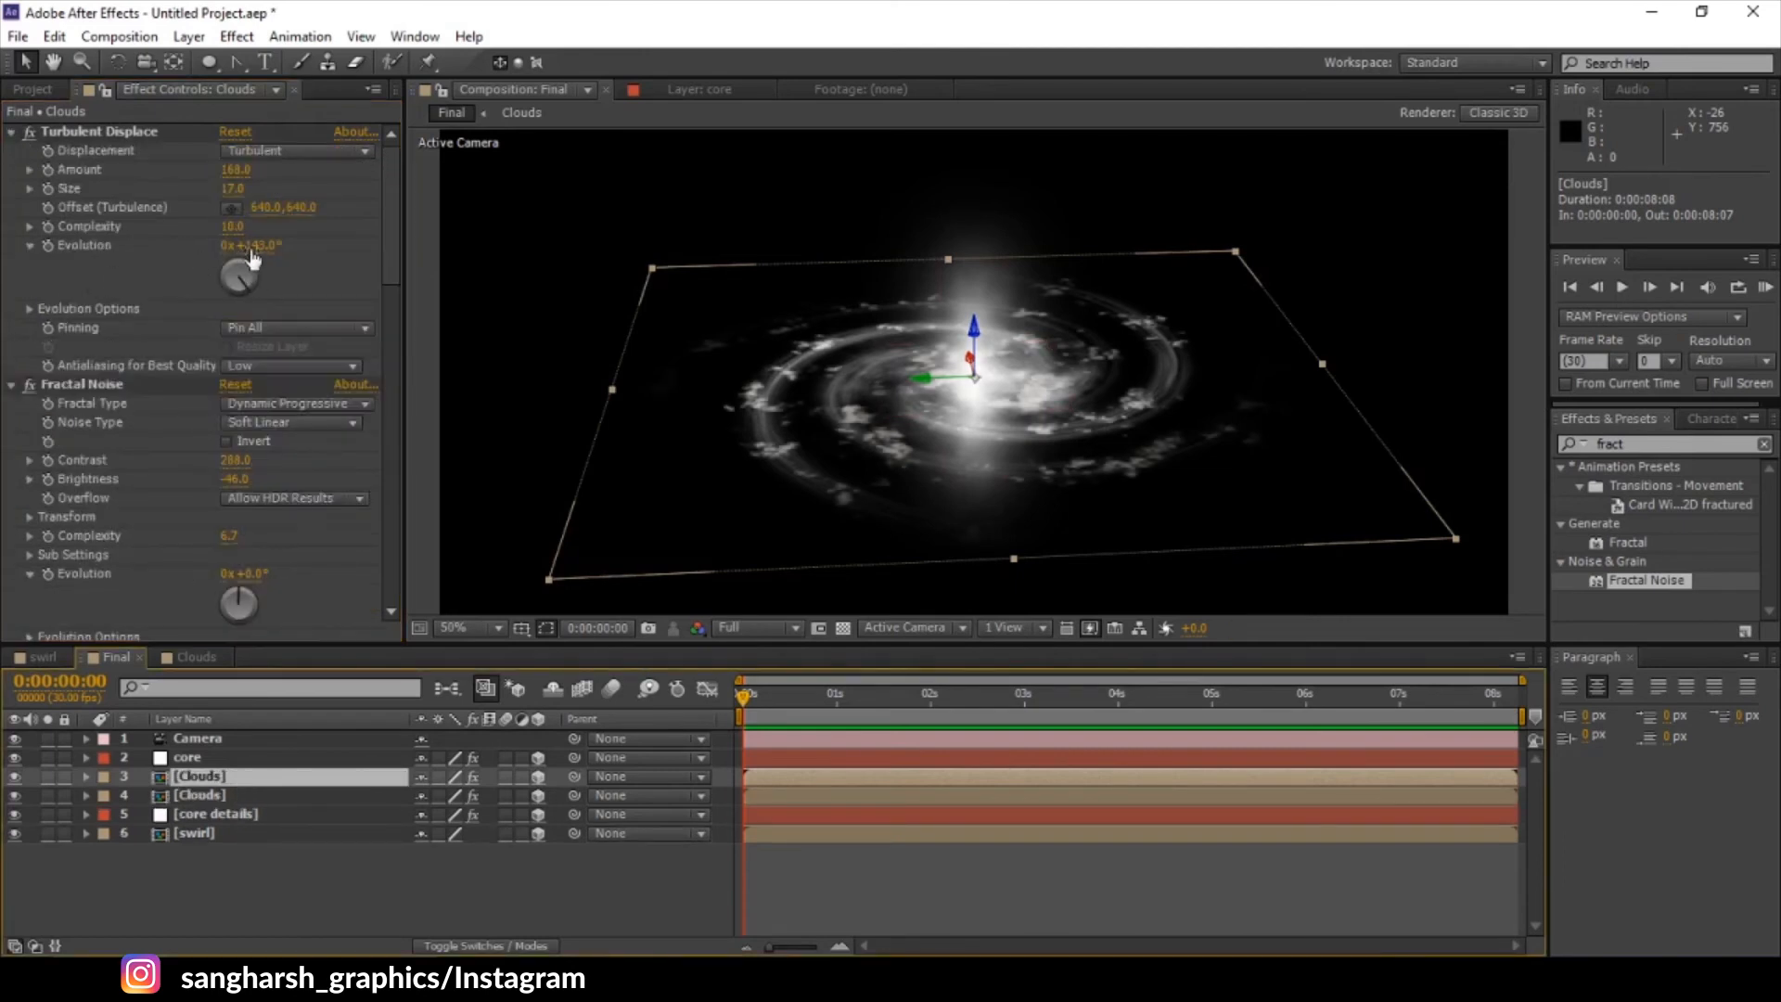
left_click_drag(262, 245, 268, 186)
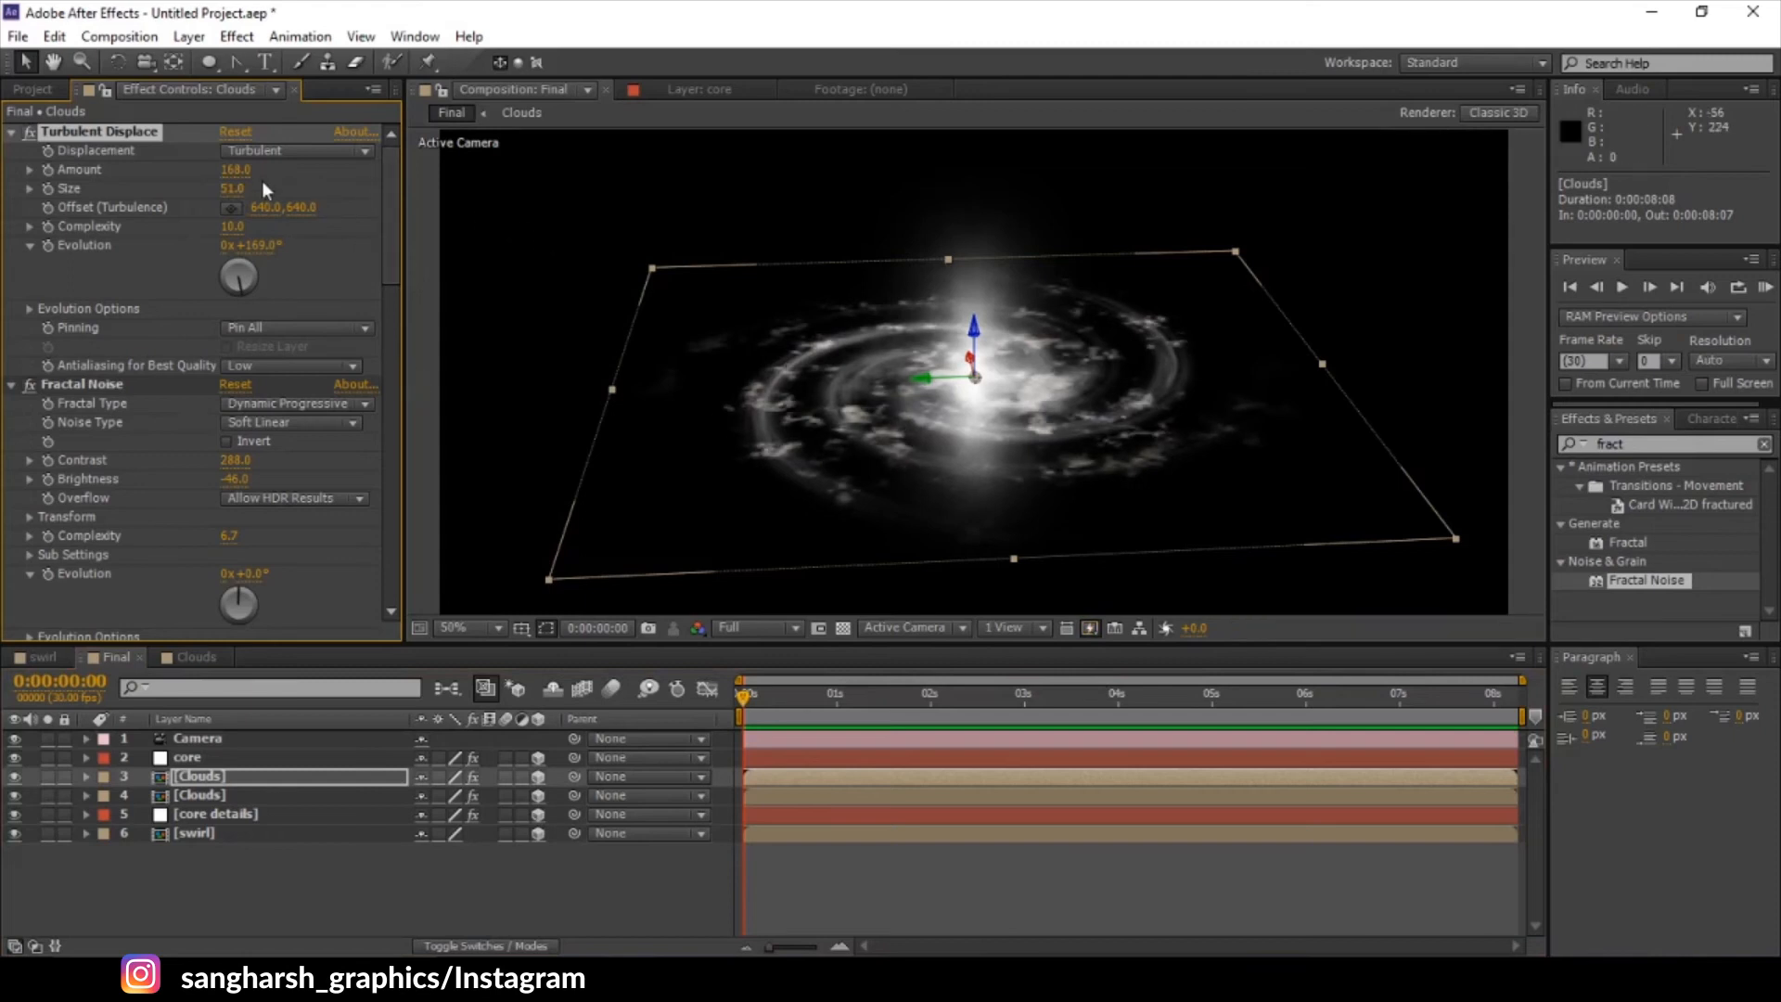
left_click_drag(234, 197, 228, 196)
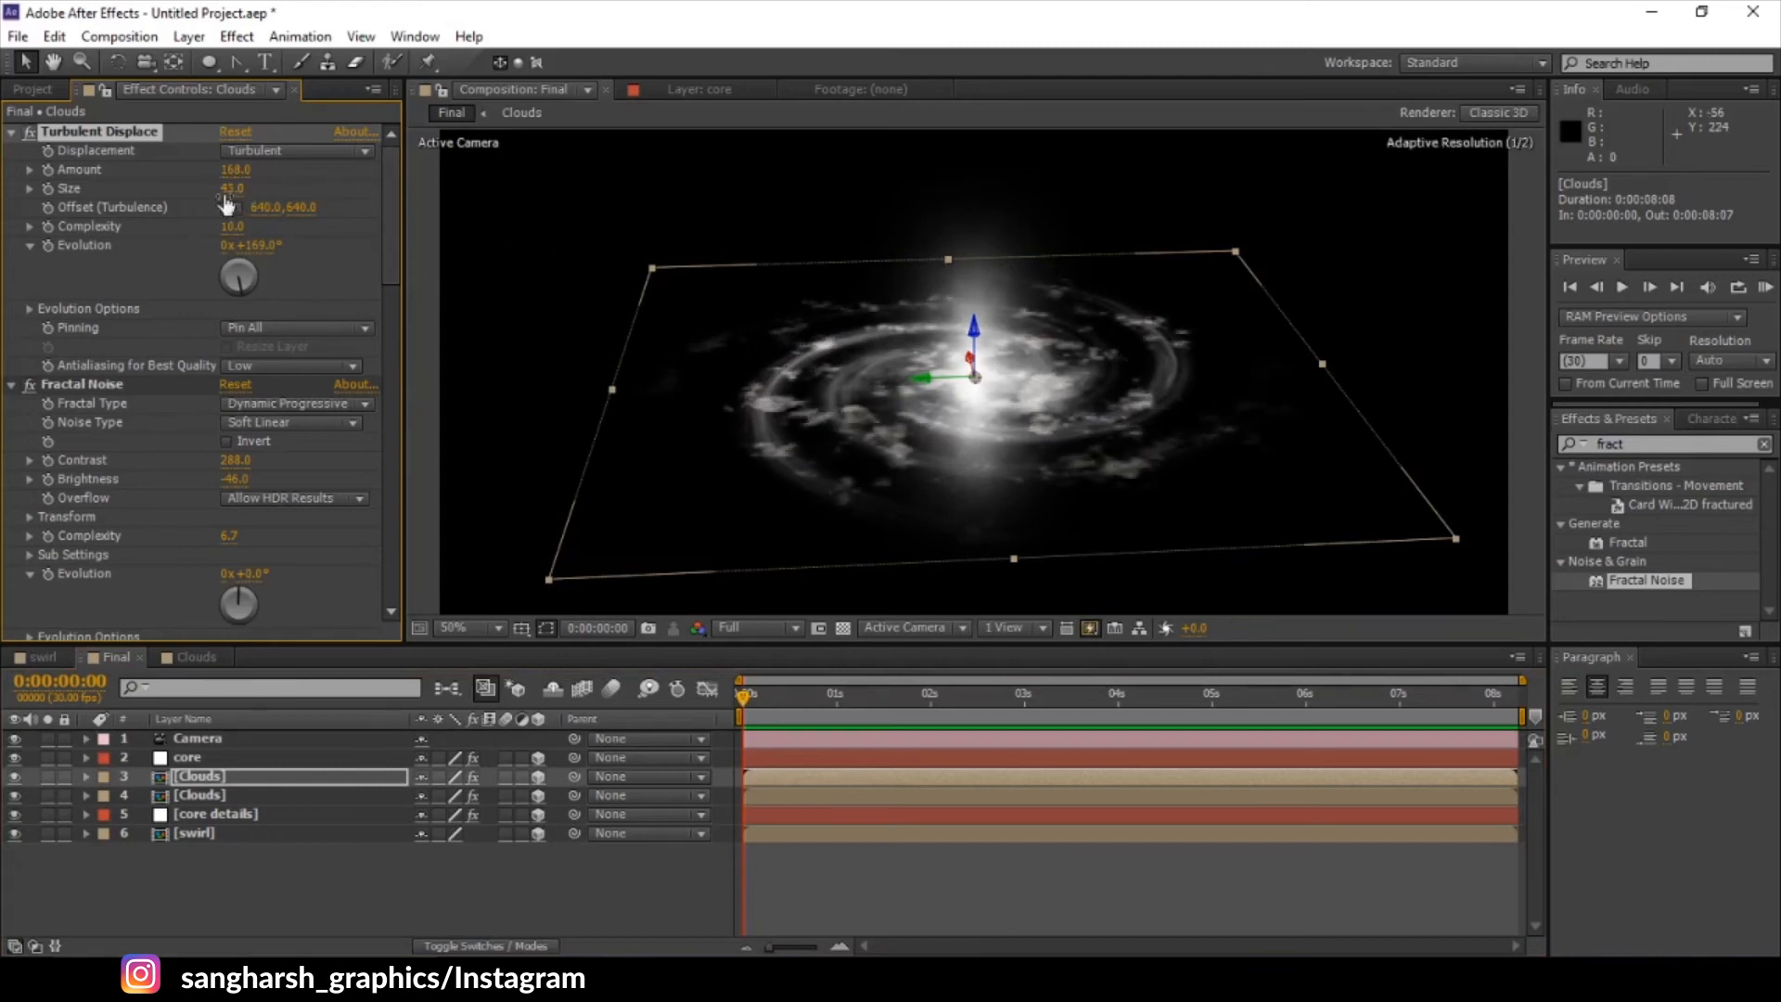
scroll(312, 580, "down", 1)
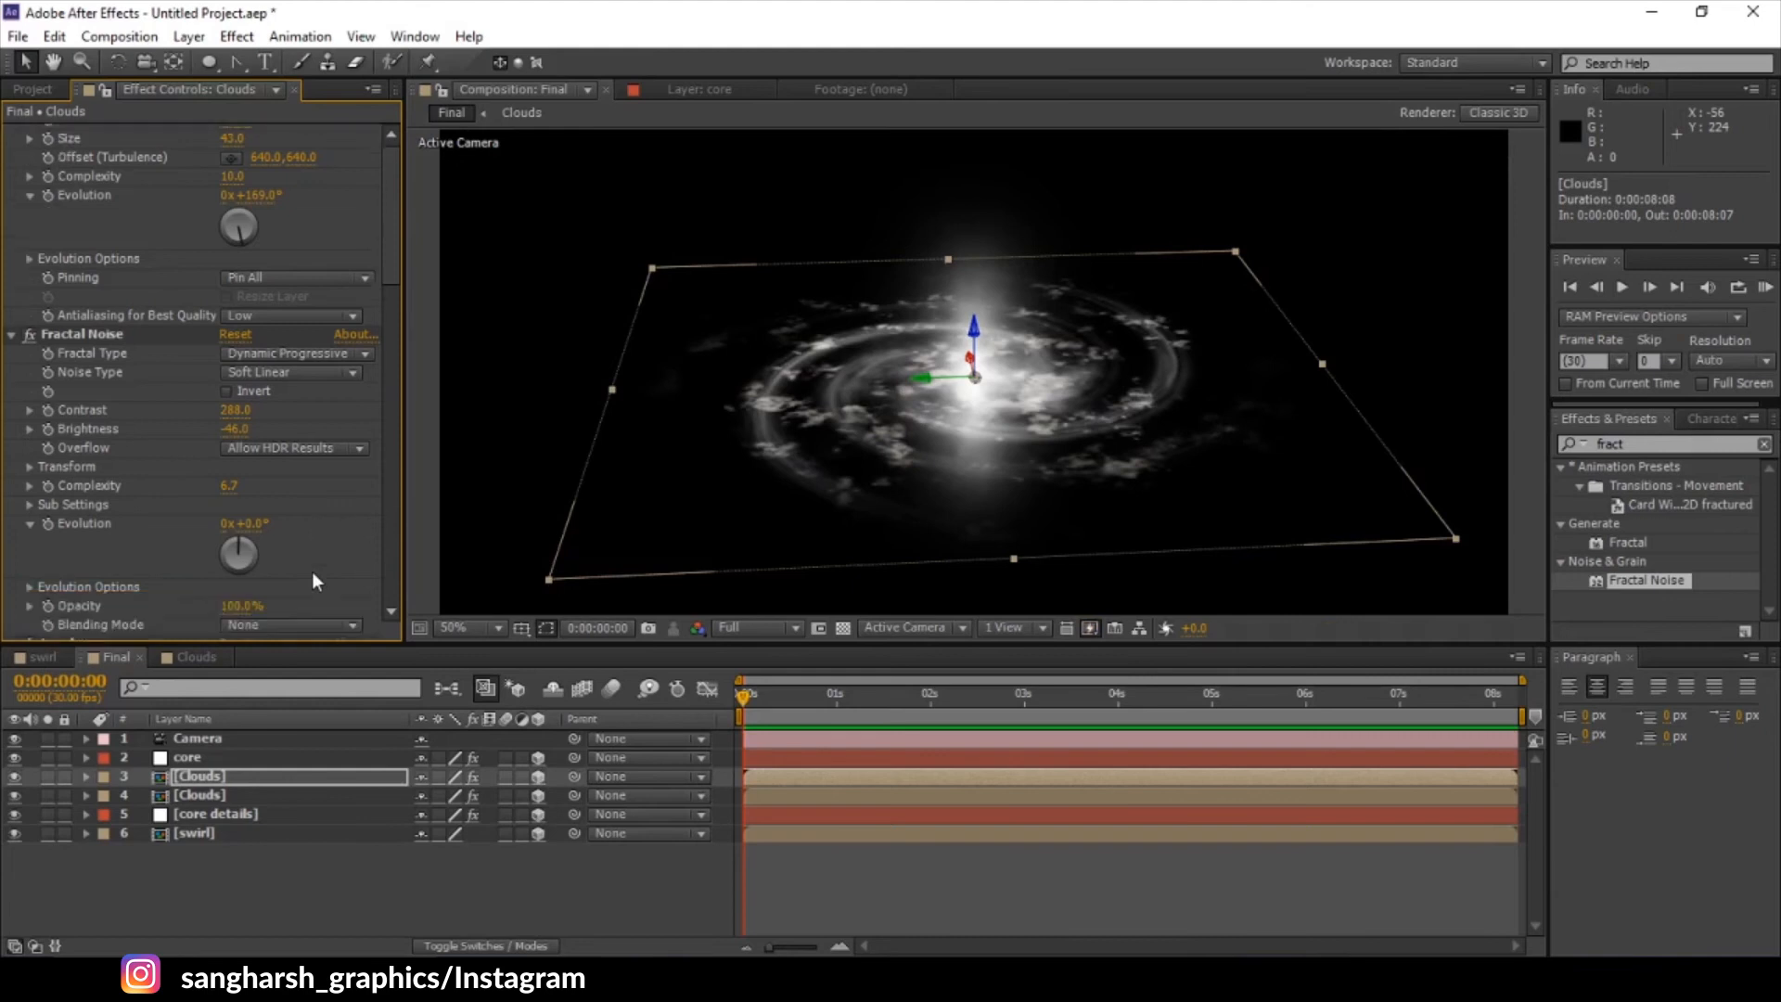
scroll(312, 581, "down", 1)
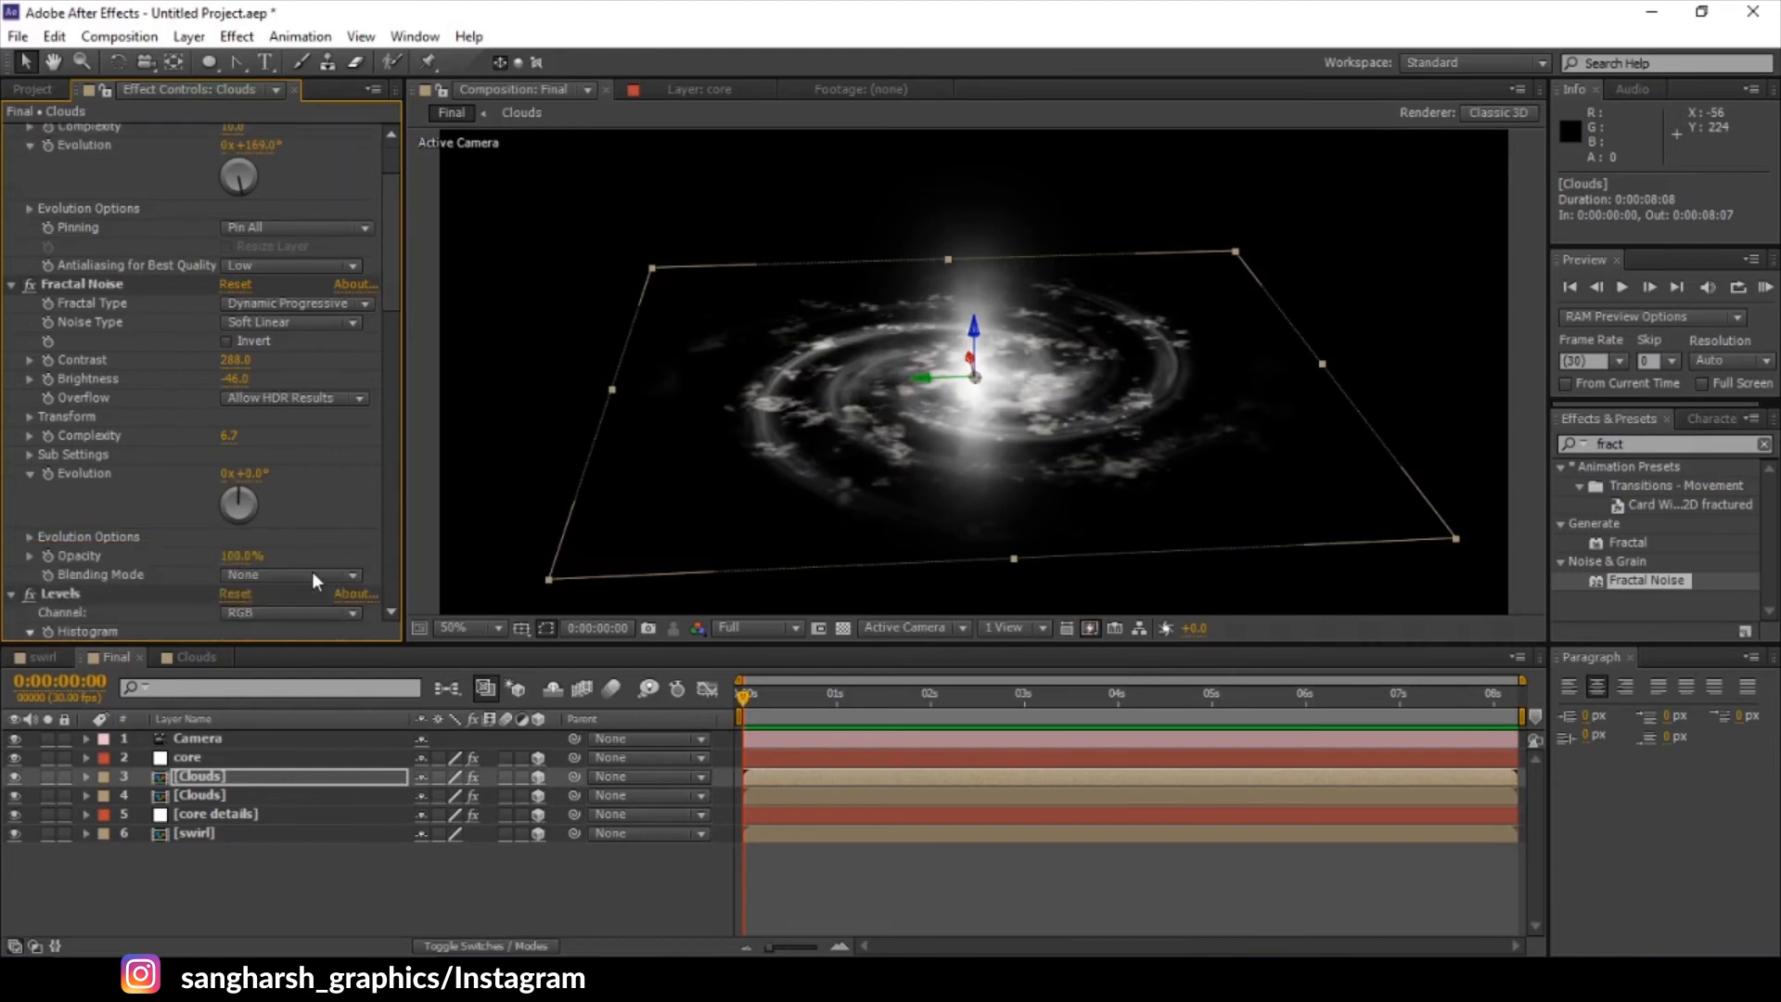
- Move the core details layer above both Clouds layers, directly below the core layer, and deselect it
left_click(231, 815)
left_click_drag(230, 815, 228, 771)
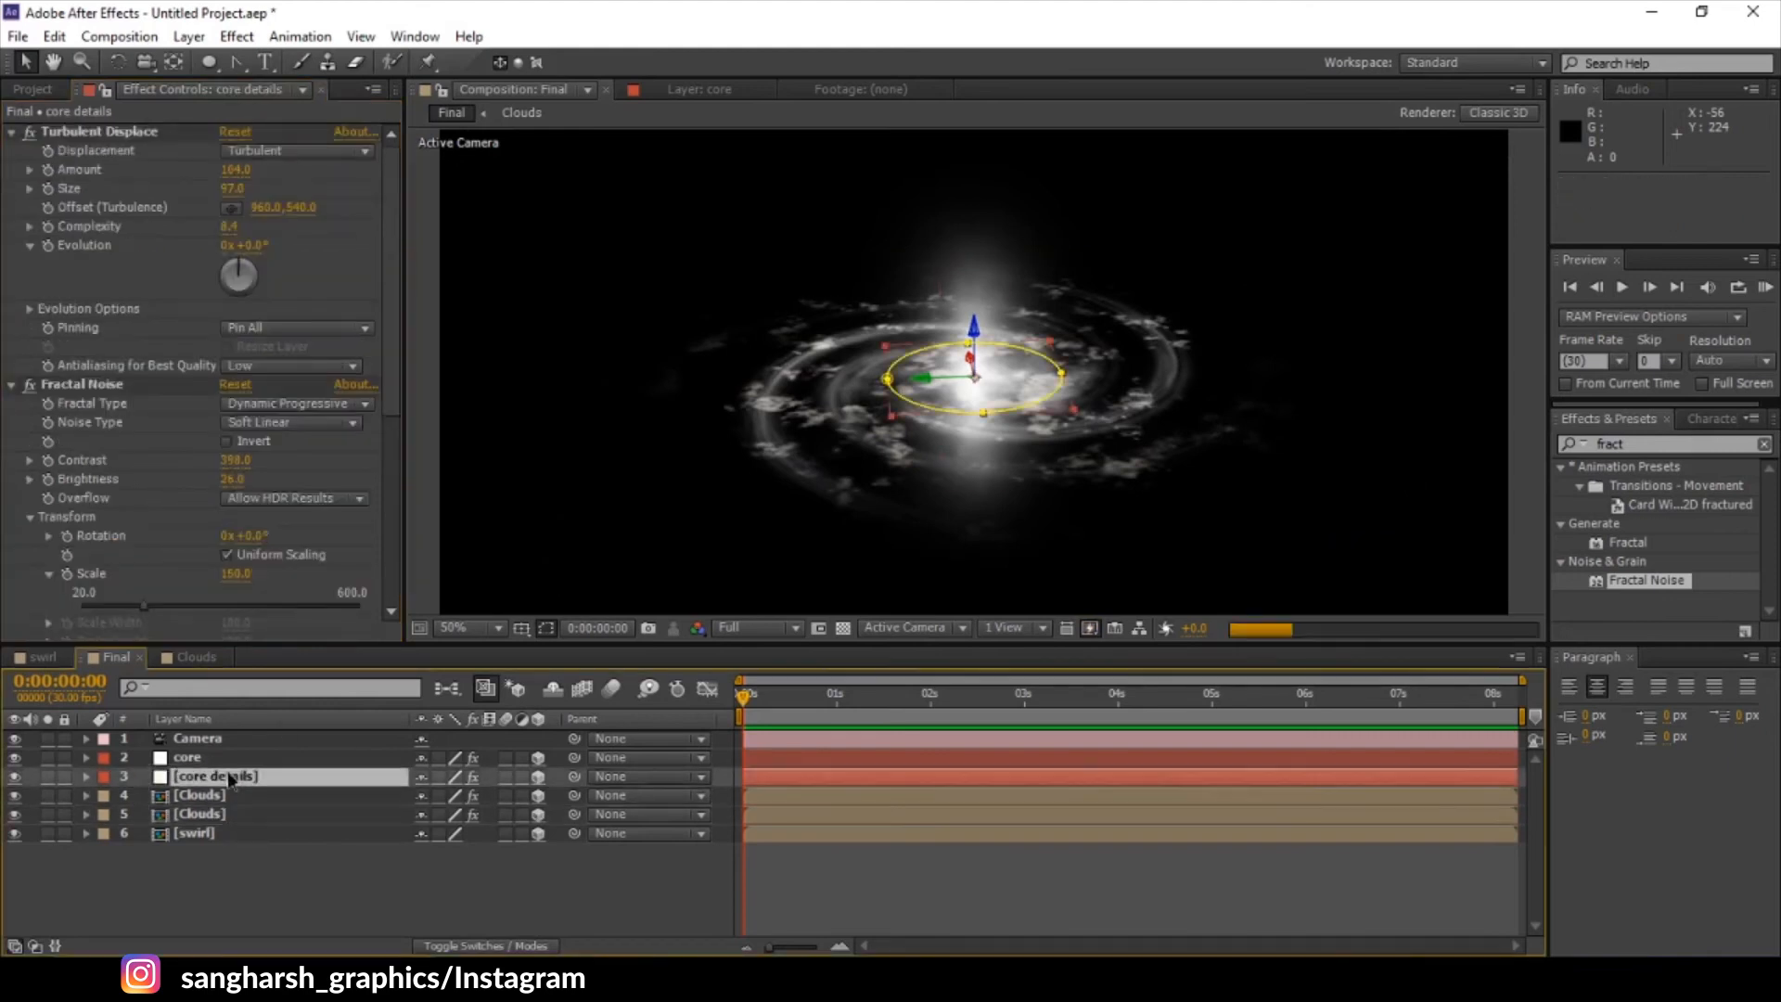
left_click(336, 894)
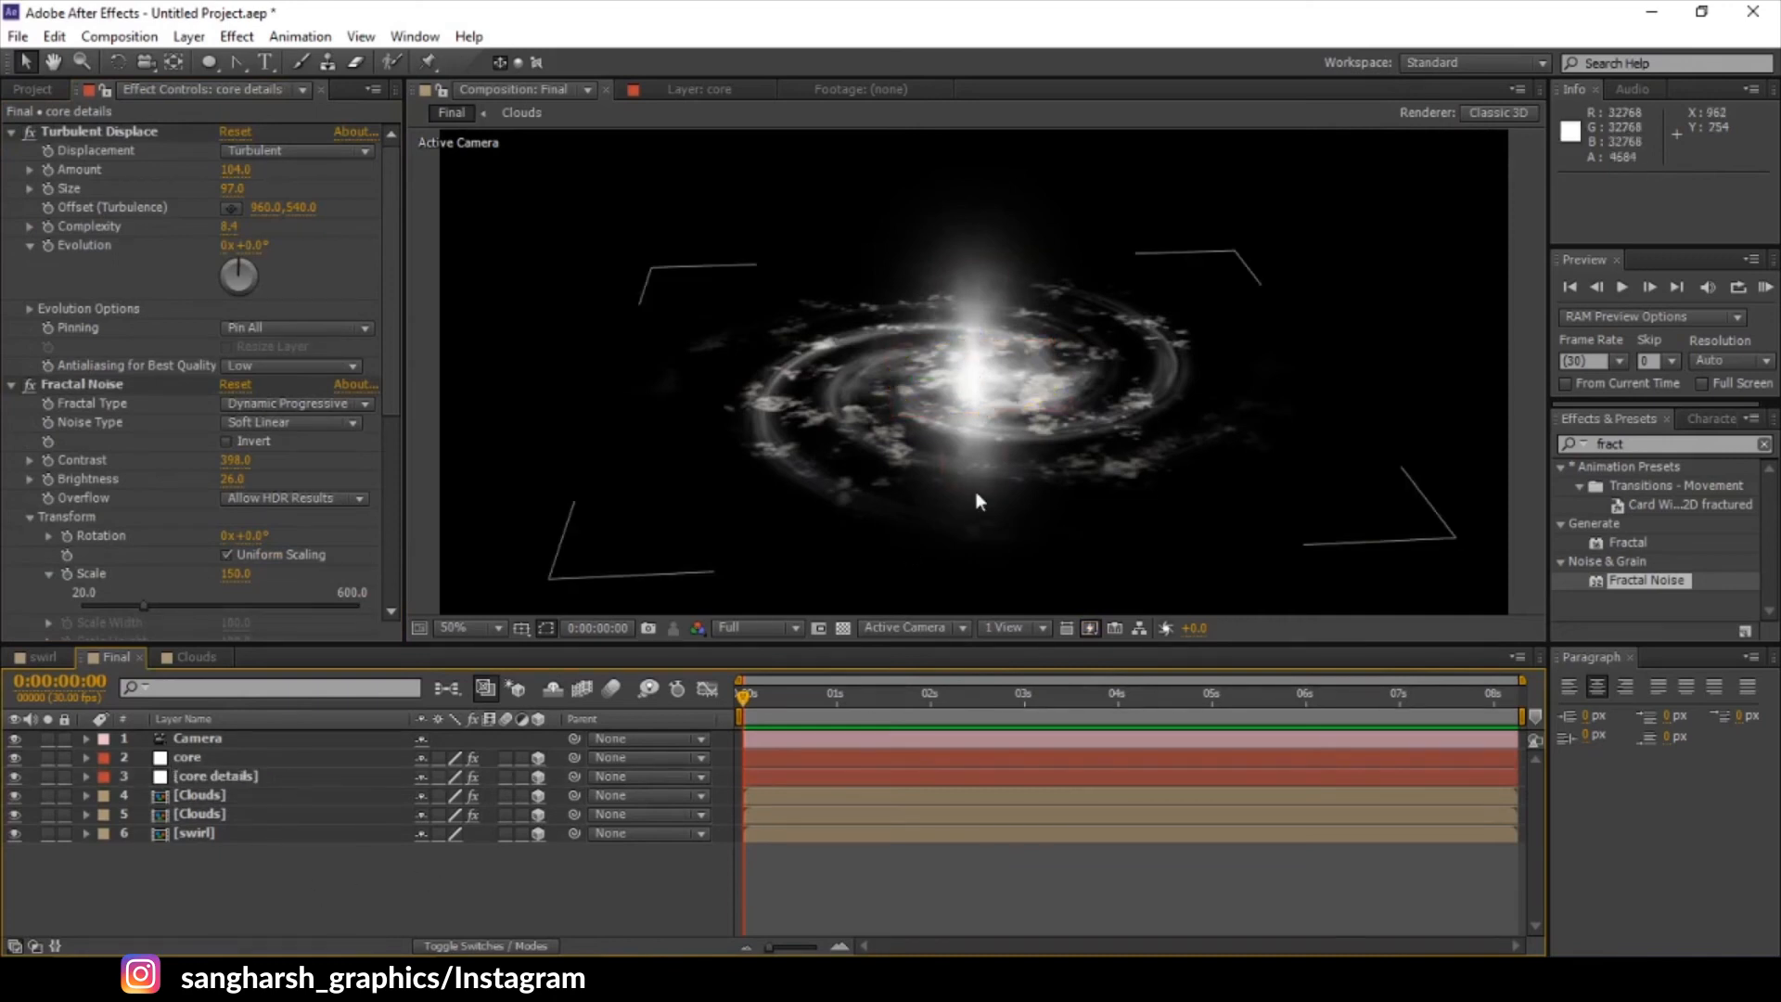
- Display the layers' blending modes and set the swirl layer's mode to Normal
left_click(226, 793)
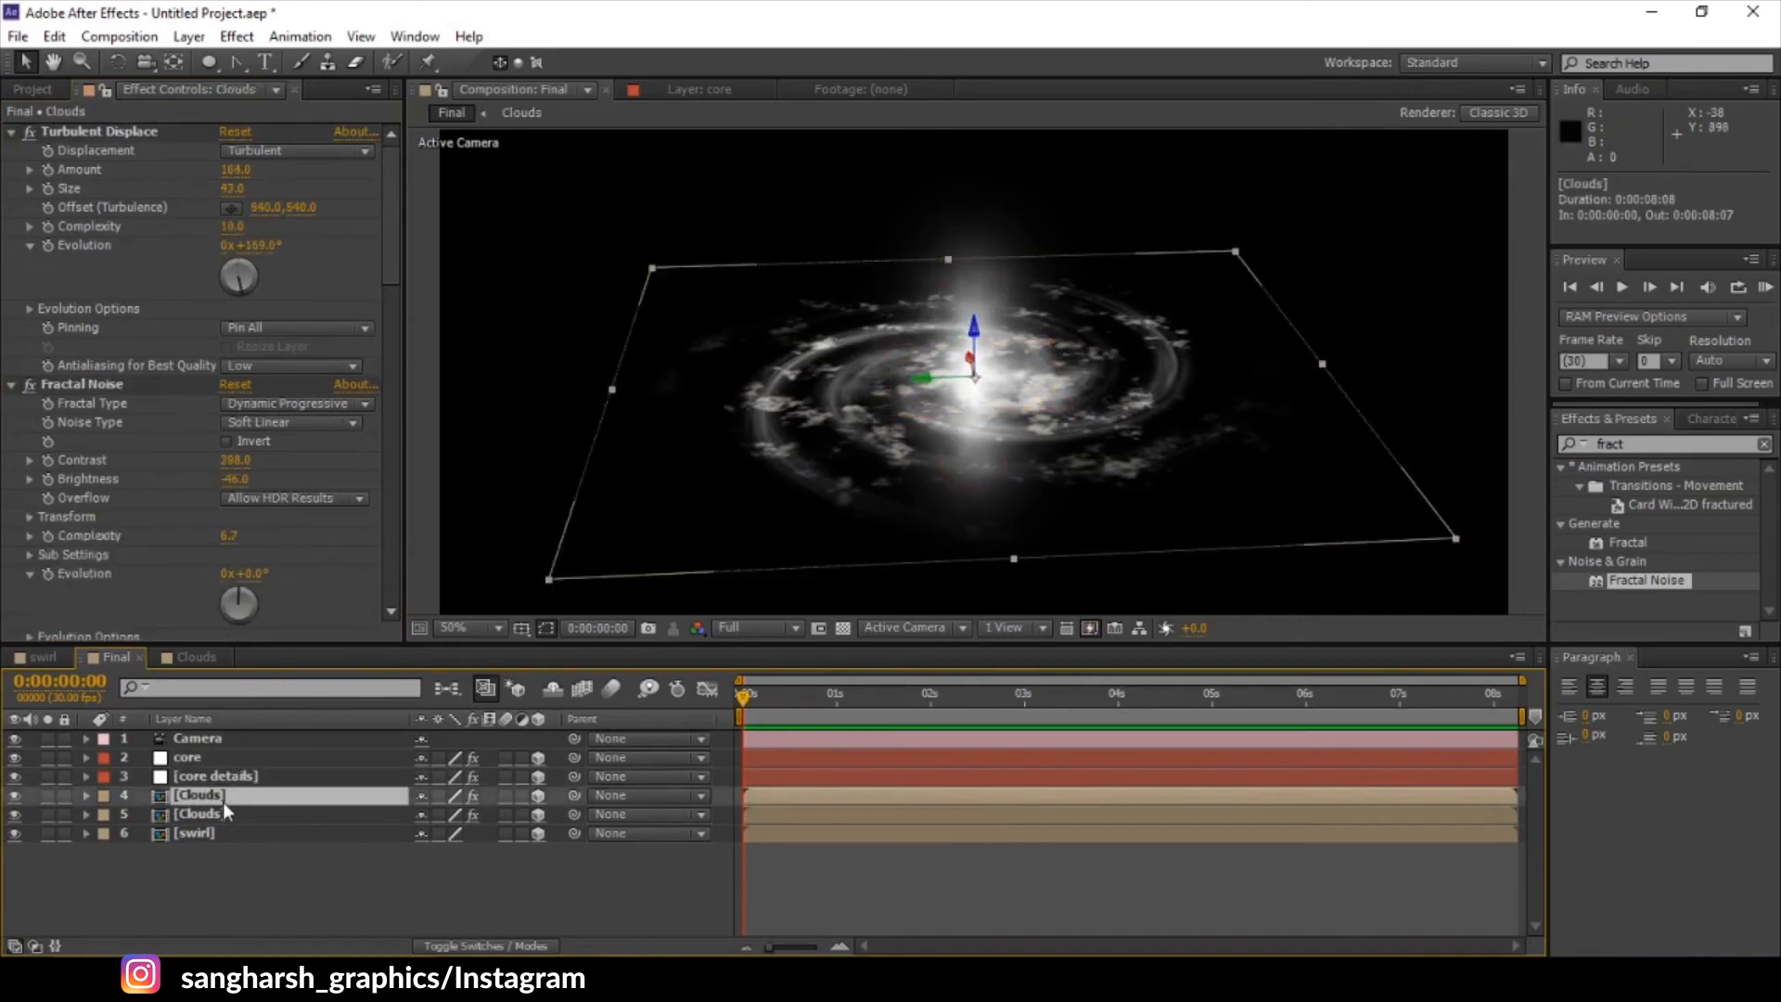
left_click(225, 814, "shift")
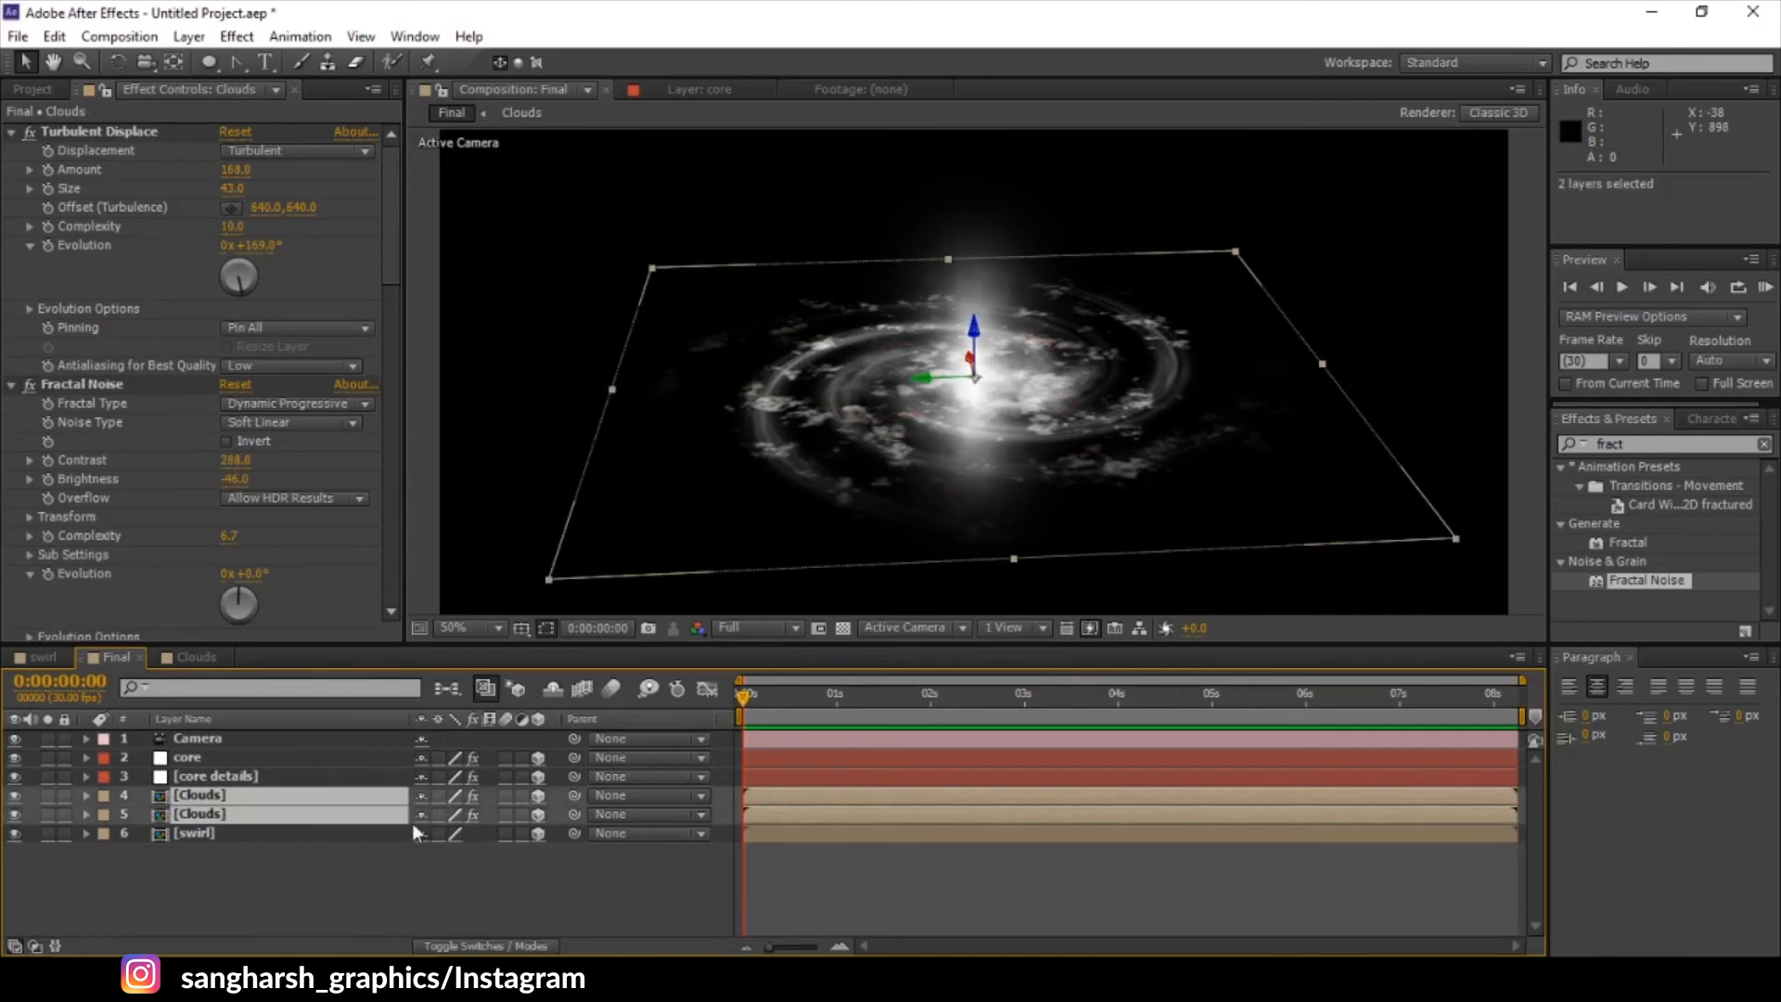
left_click(501, 946)
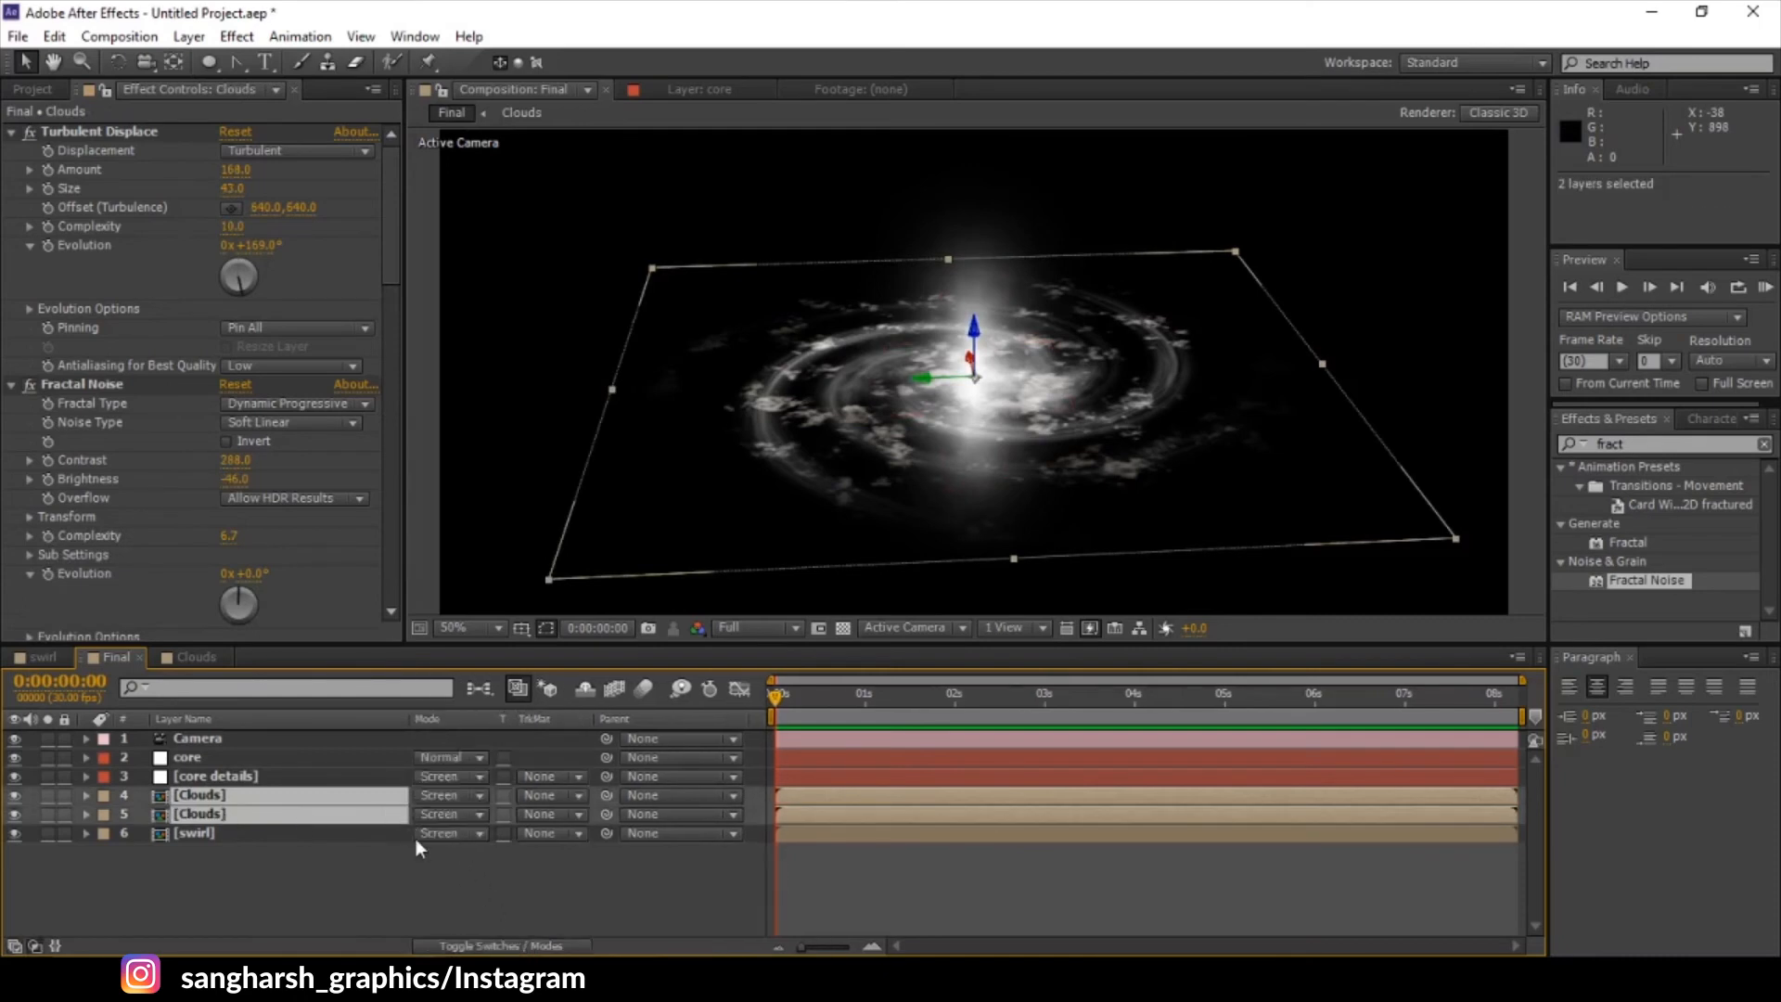
left_click(418, 838)
left_click(431, 855)
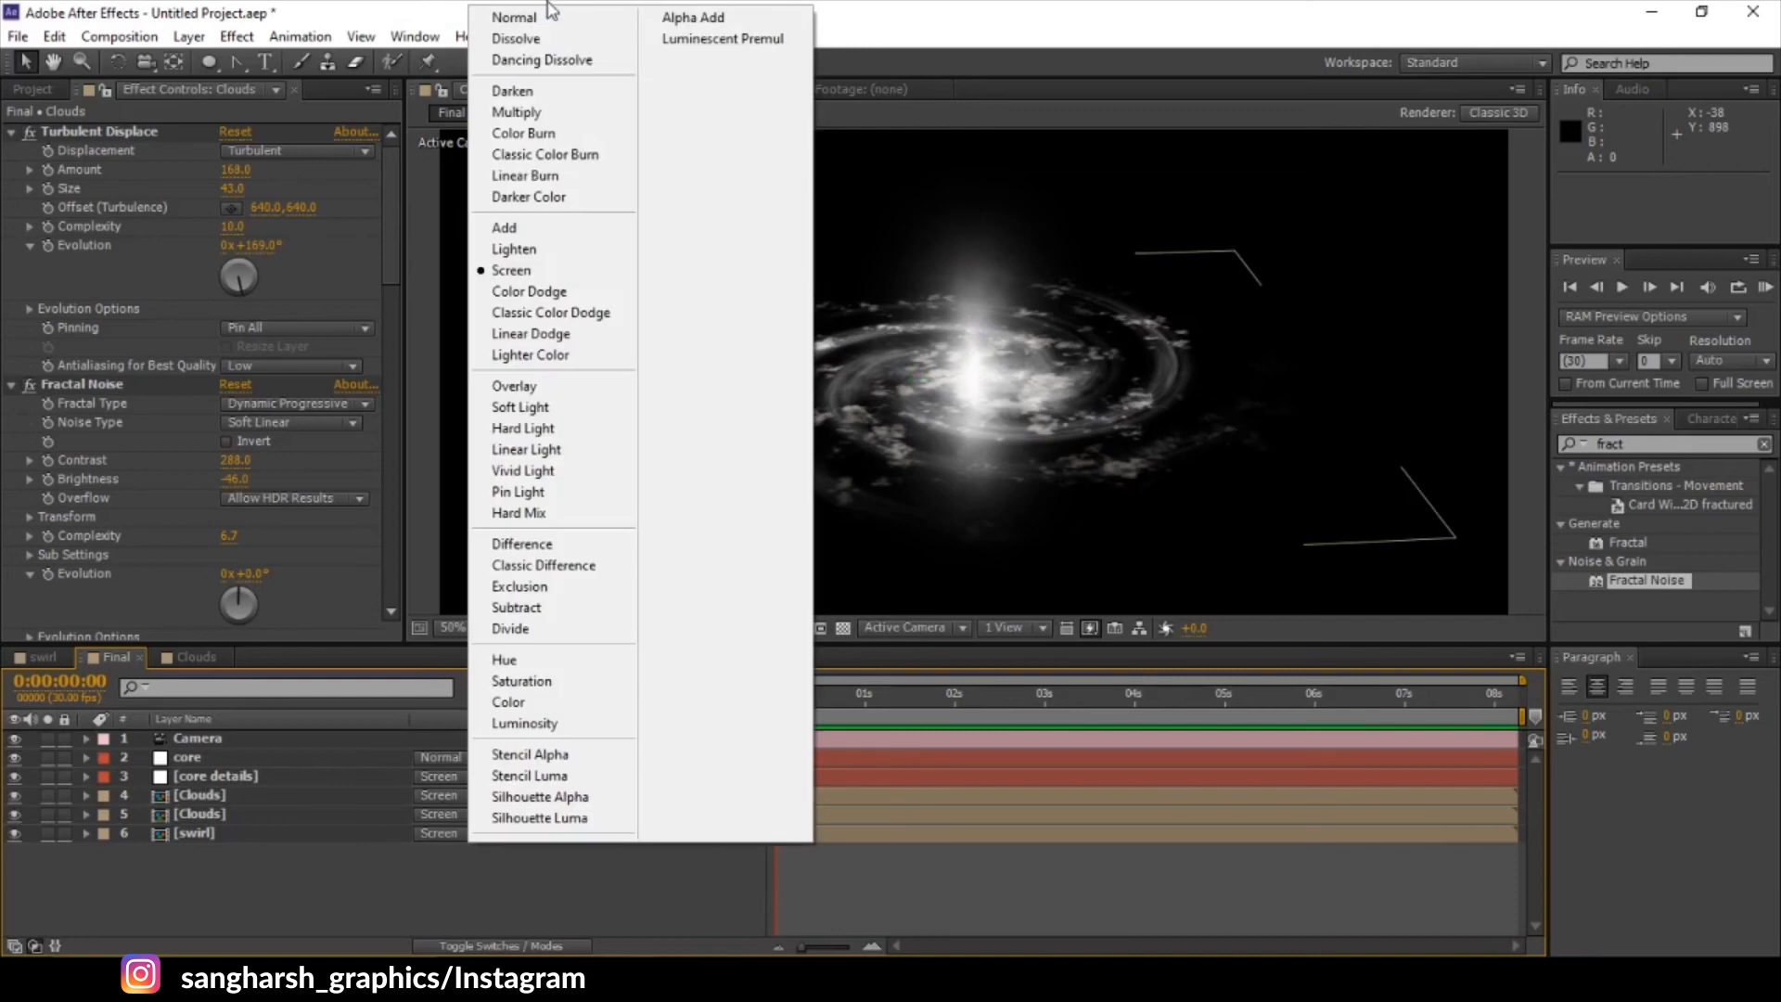
left_click(553, 16)
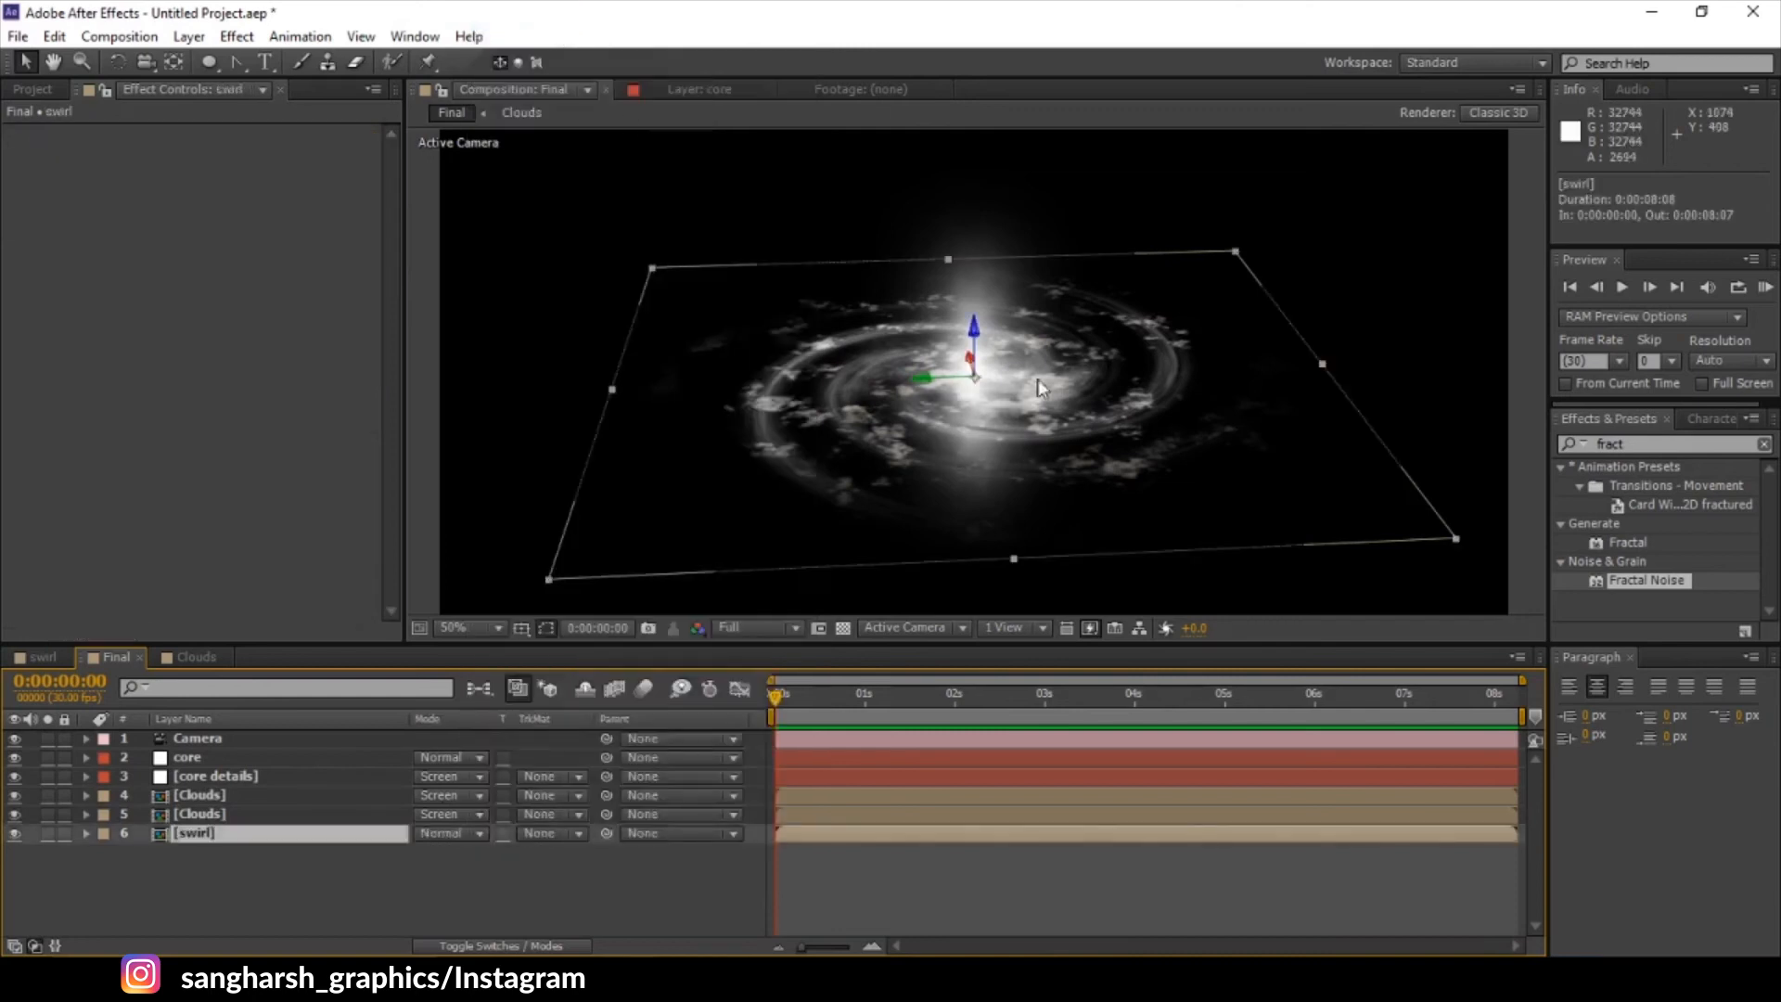
- Set the Fractal Type of Fractal Noise 2 on the lower Clouds layer to Dynamic Progressive
left_click(243, 812)
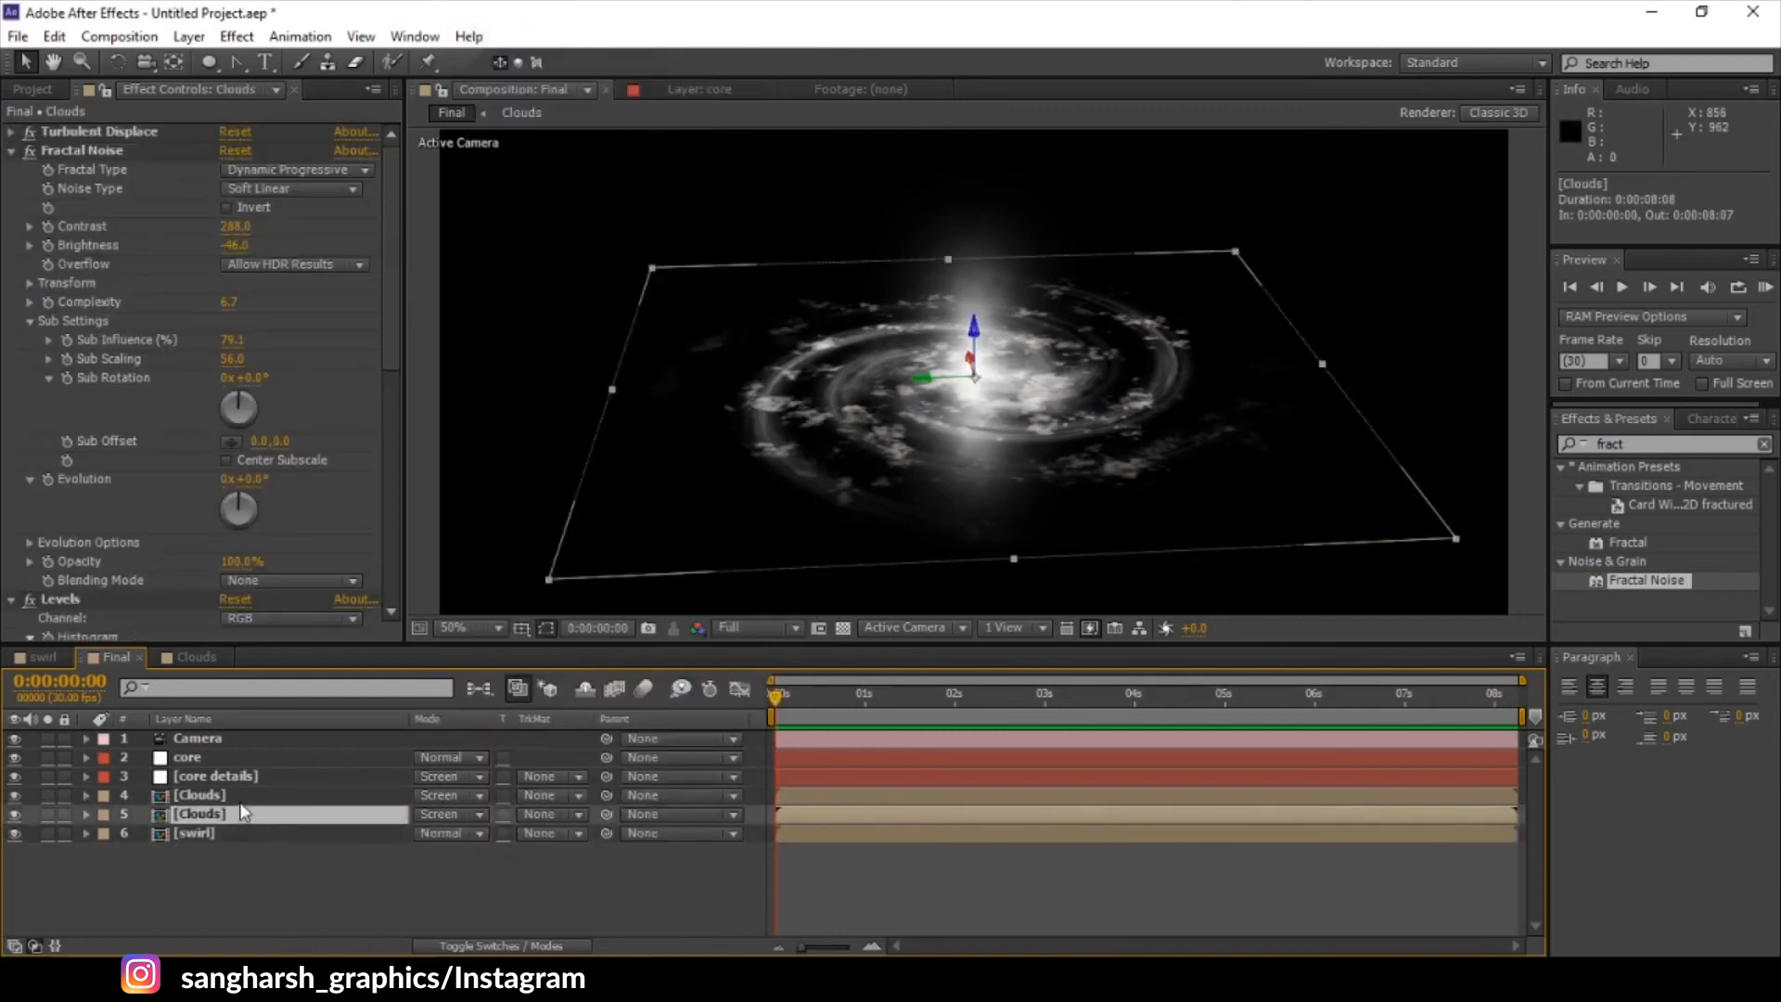
scroll(150, 482, "down", 7)
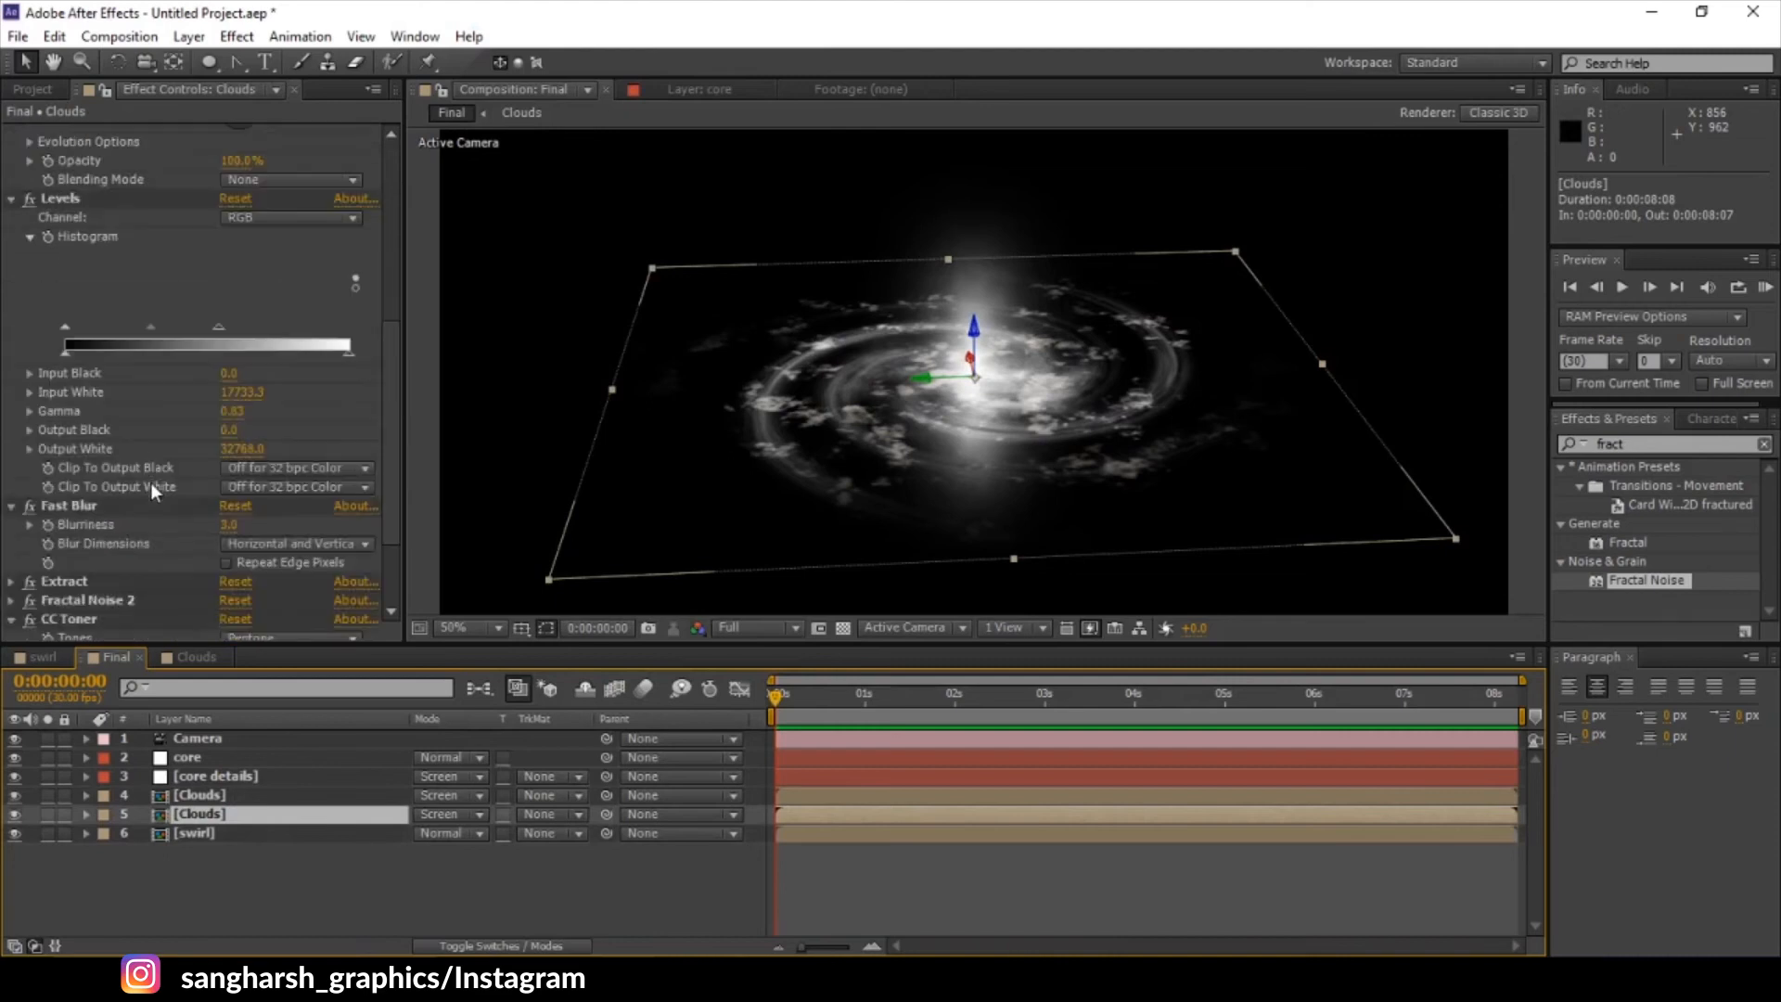
scroll(150, 482, "down", 1)
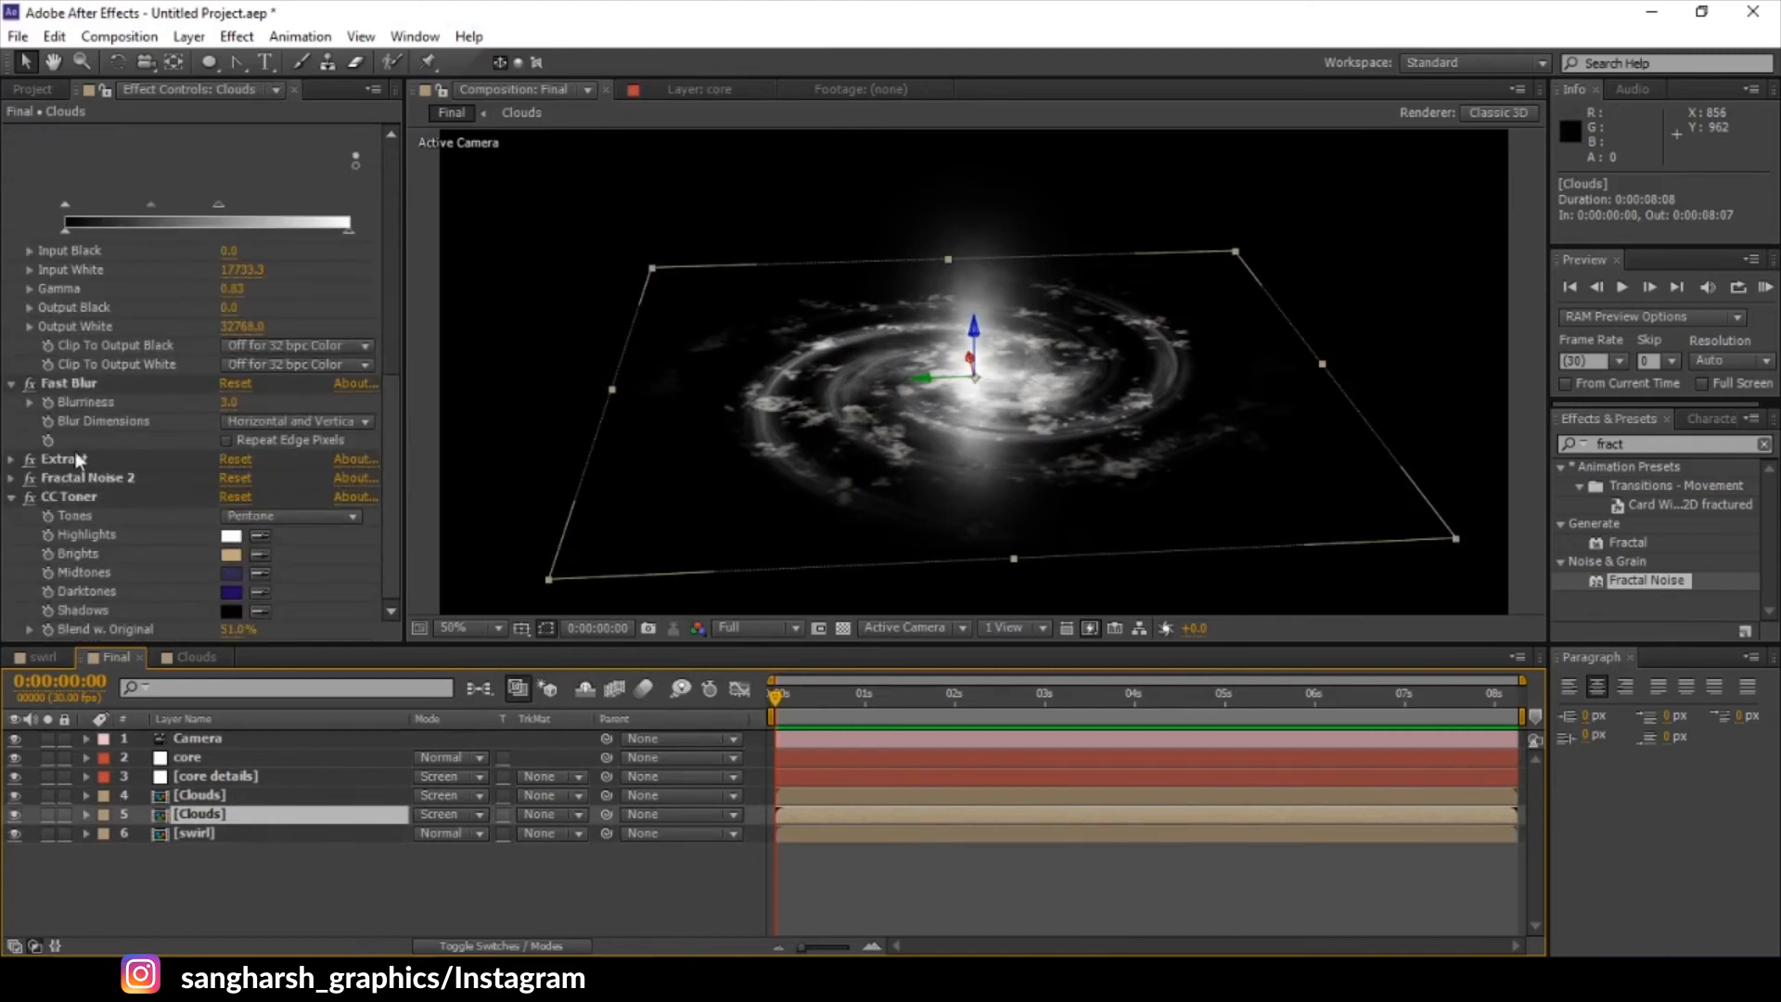
left_click(11, 478)
scroll(258, 447, "down", 5)
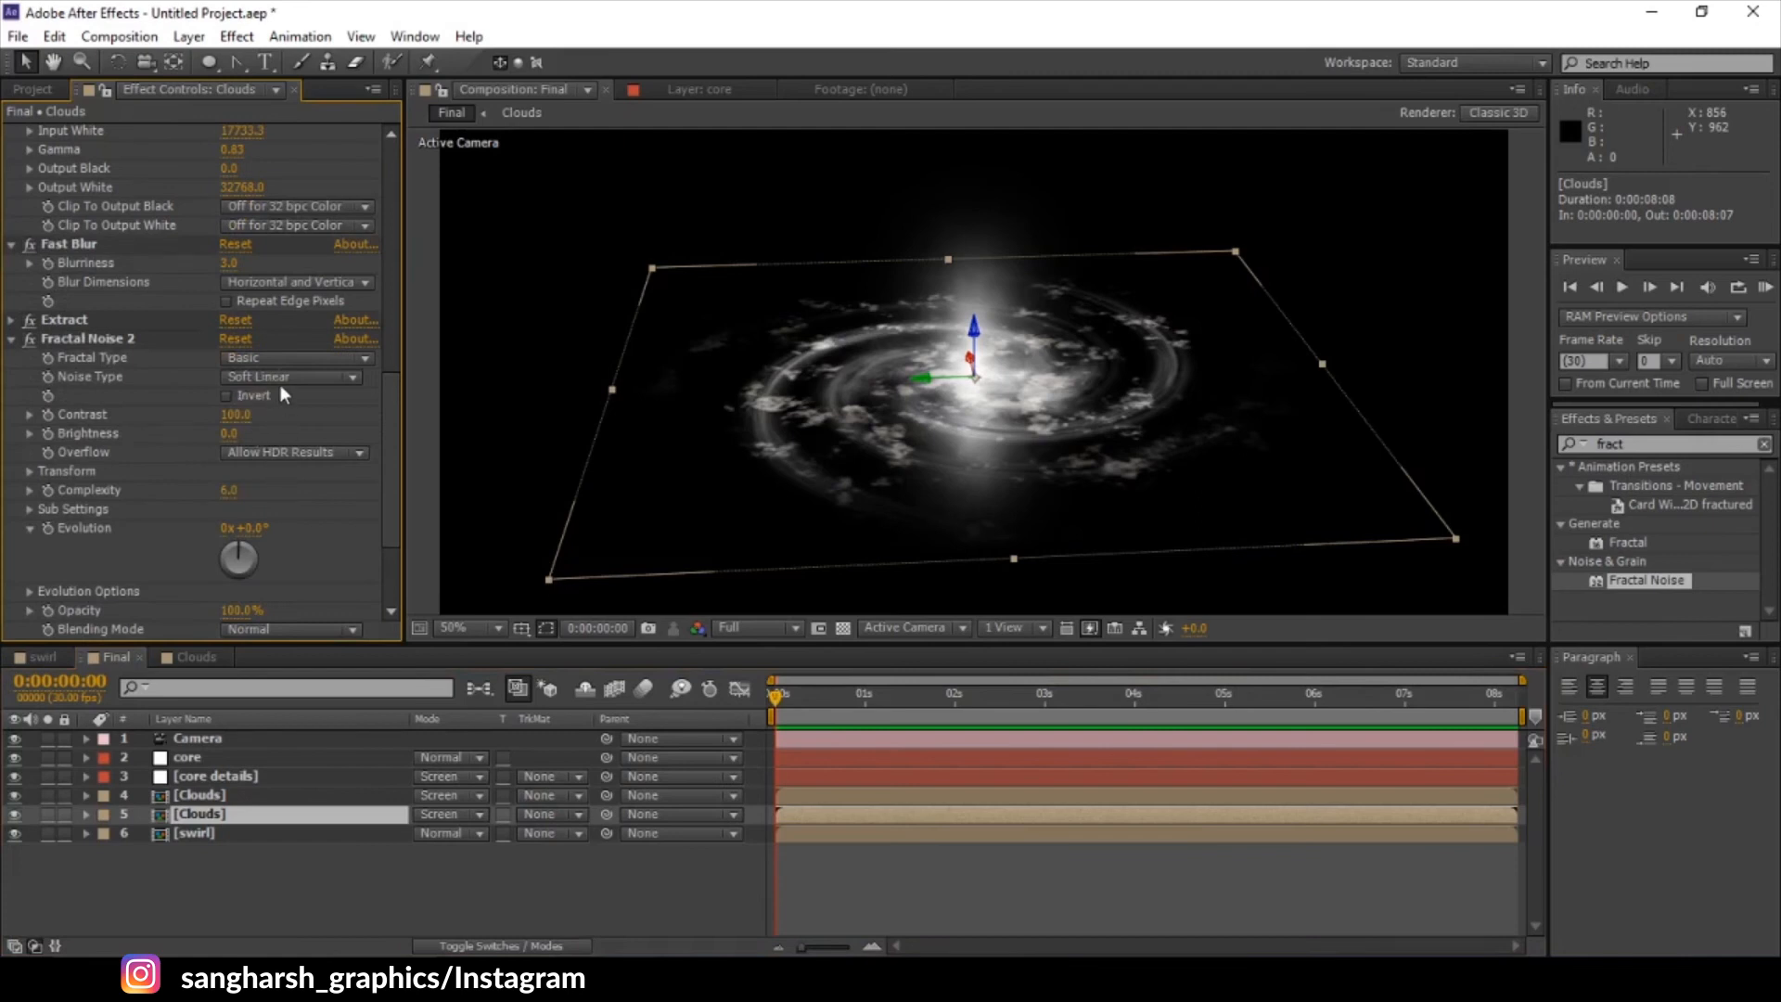
left_click(283, 378)
left_click(289, 358)
left_click(299, 524)
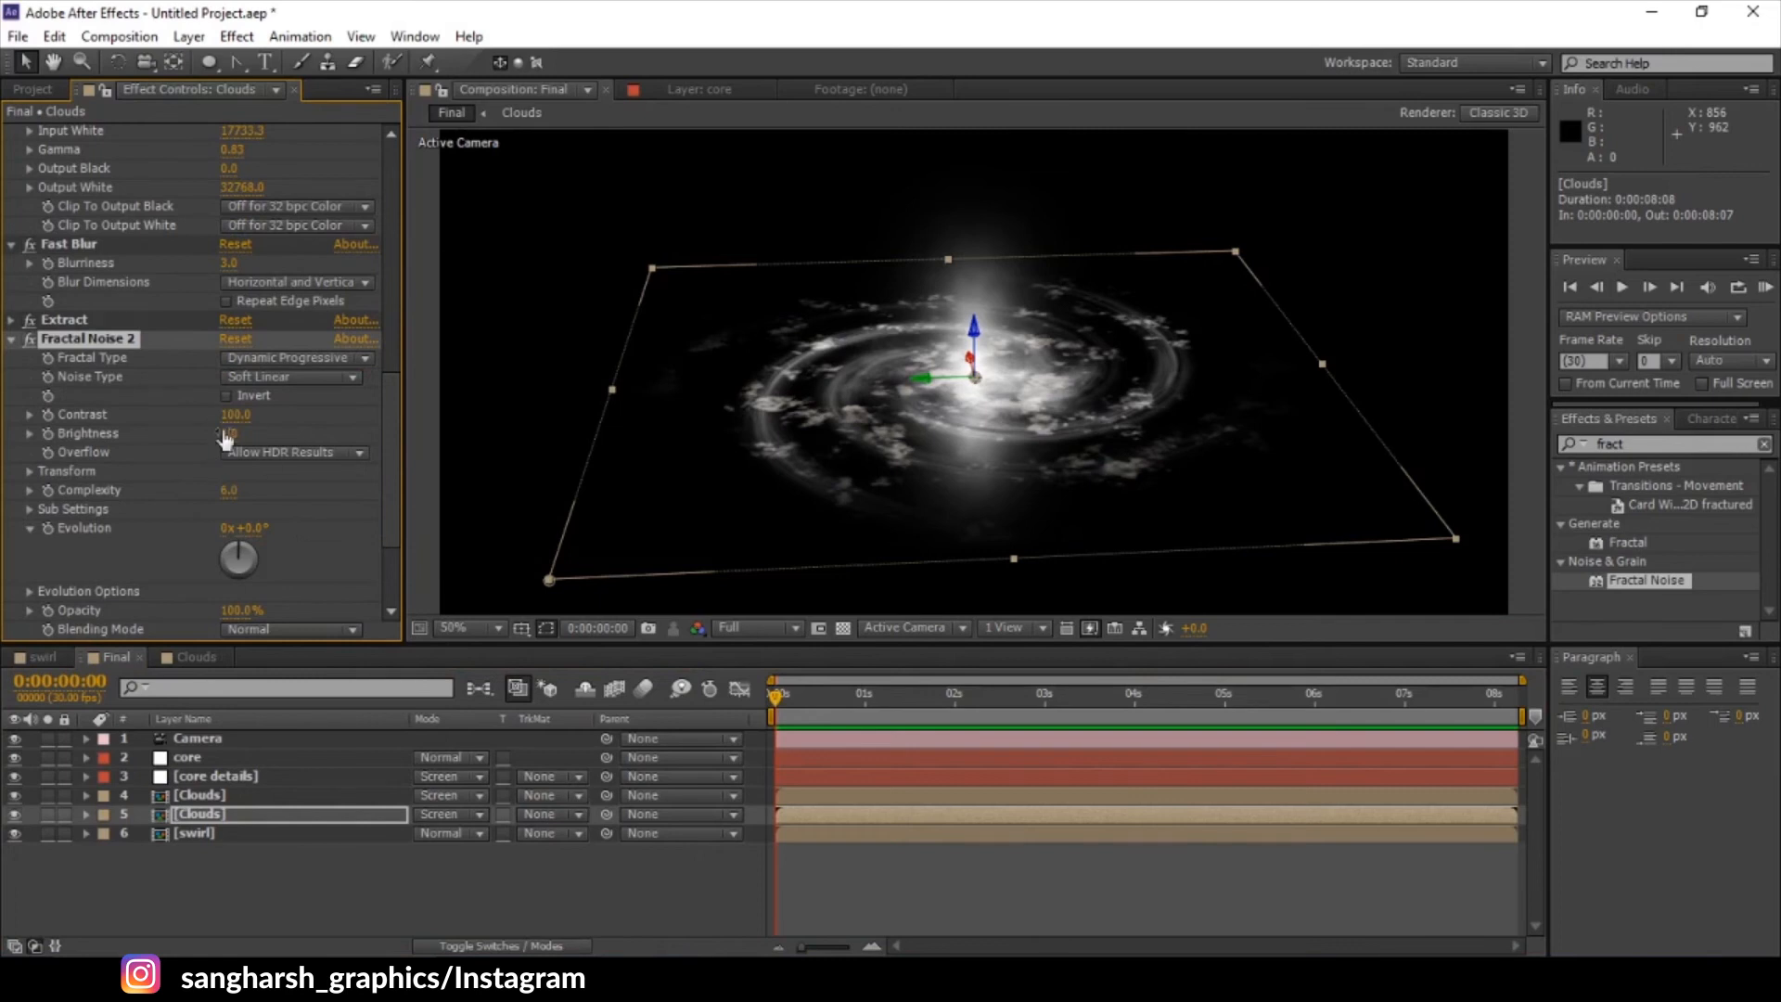
- Set the Fractal Noise 2 Brightness to -105 on the lower Clouds layer and the Fractal Noise Brightness to -52 on the upper one
left_click_drag(222, 435, 208, 433)
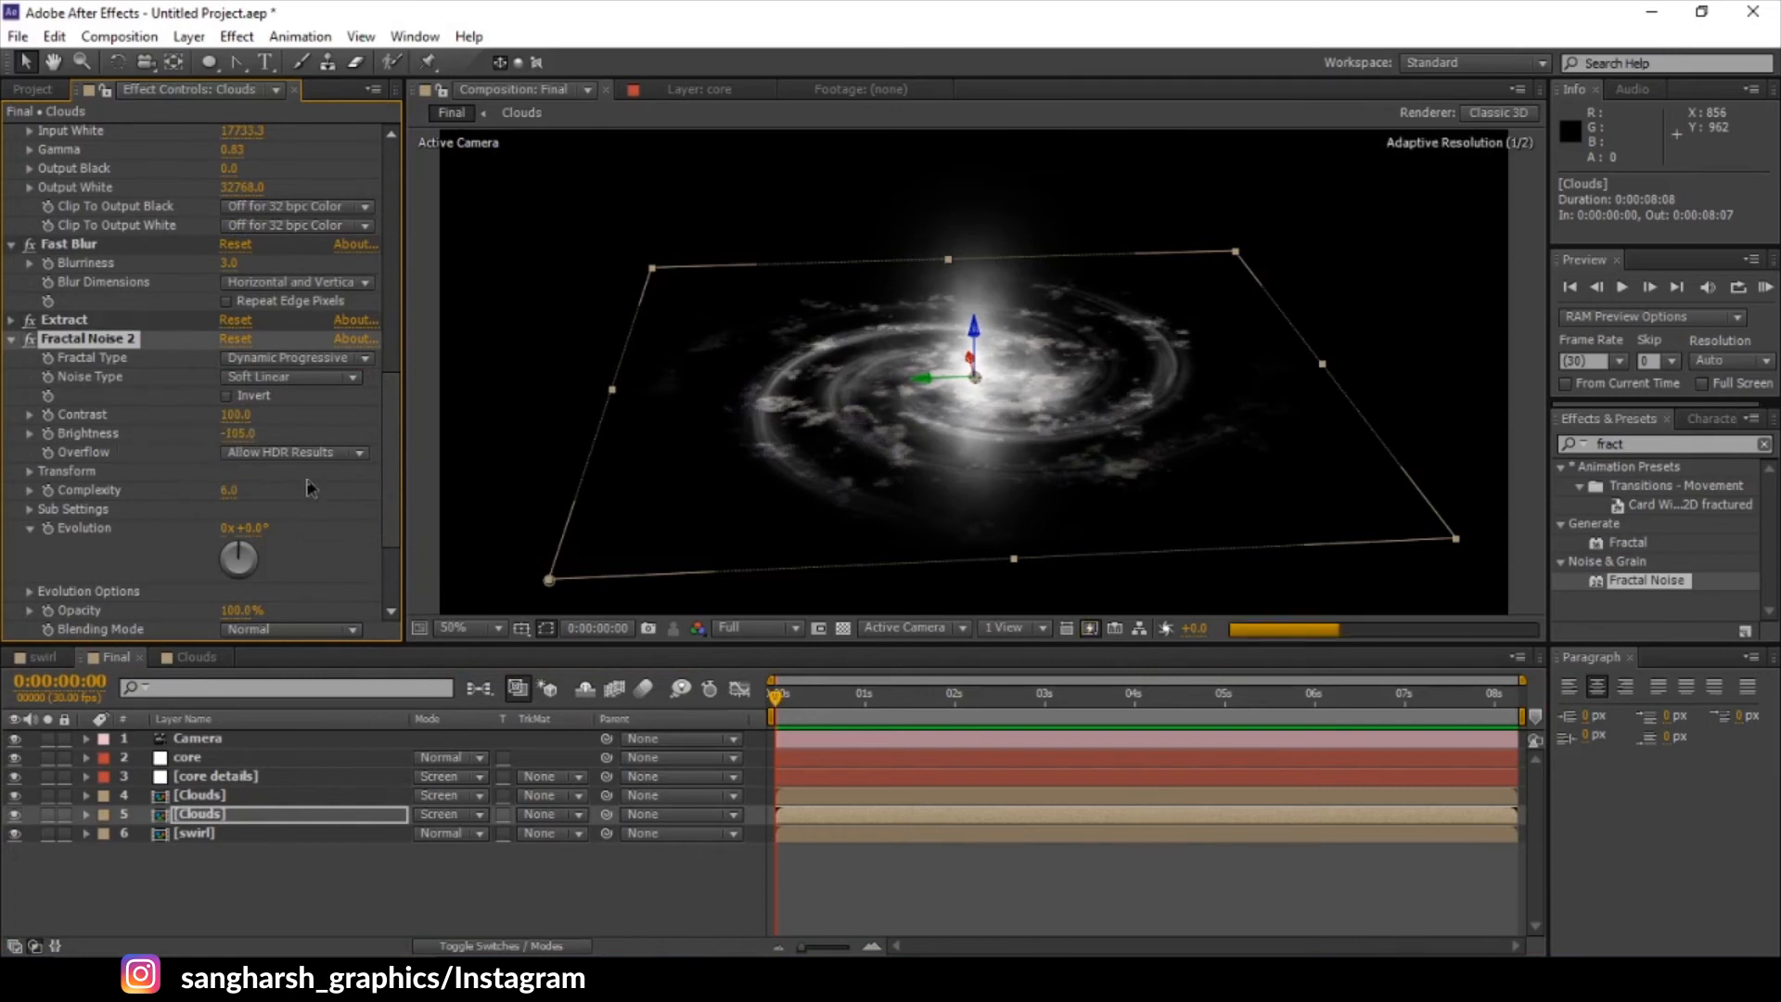
left_click(198, 798)
scroll(187, 501, "down", 2)
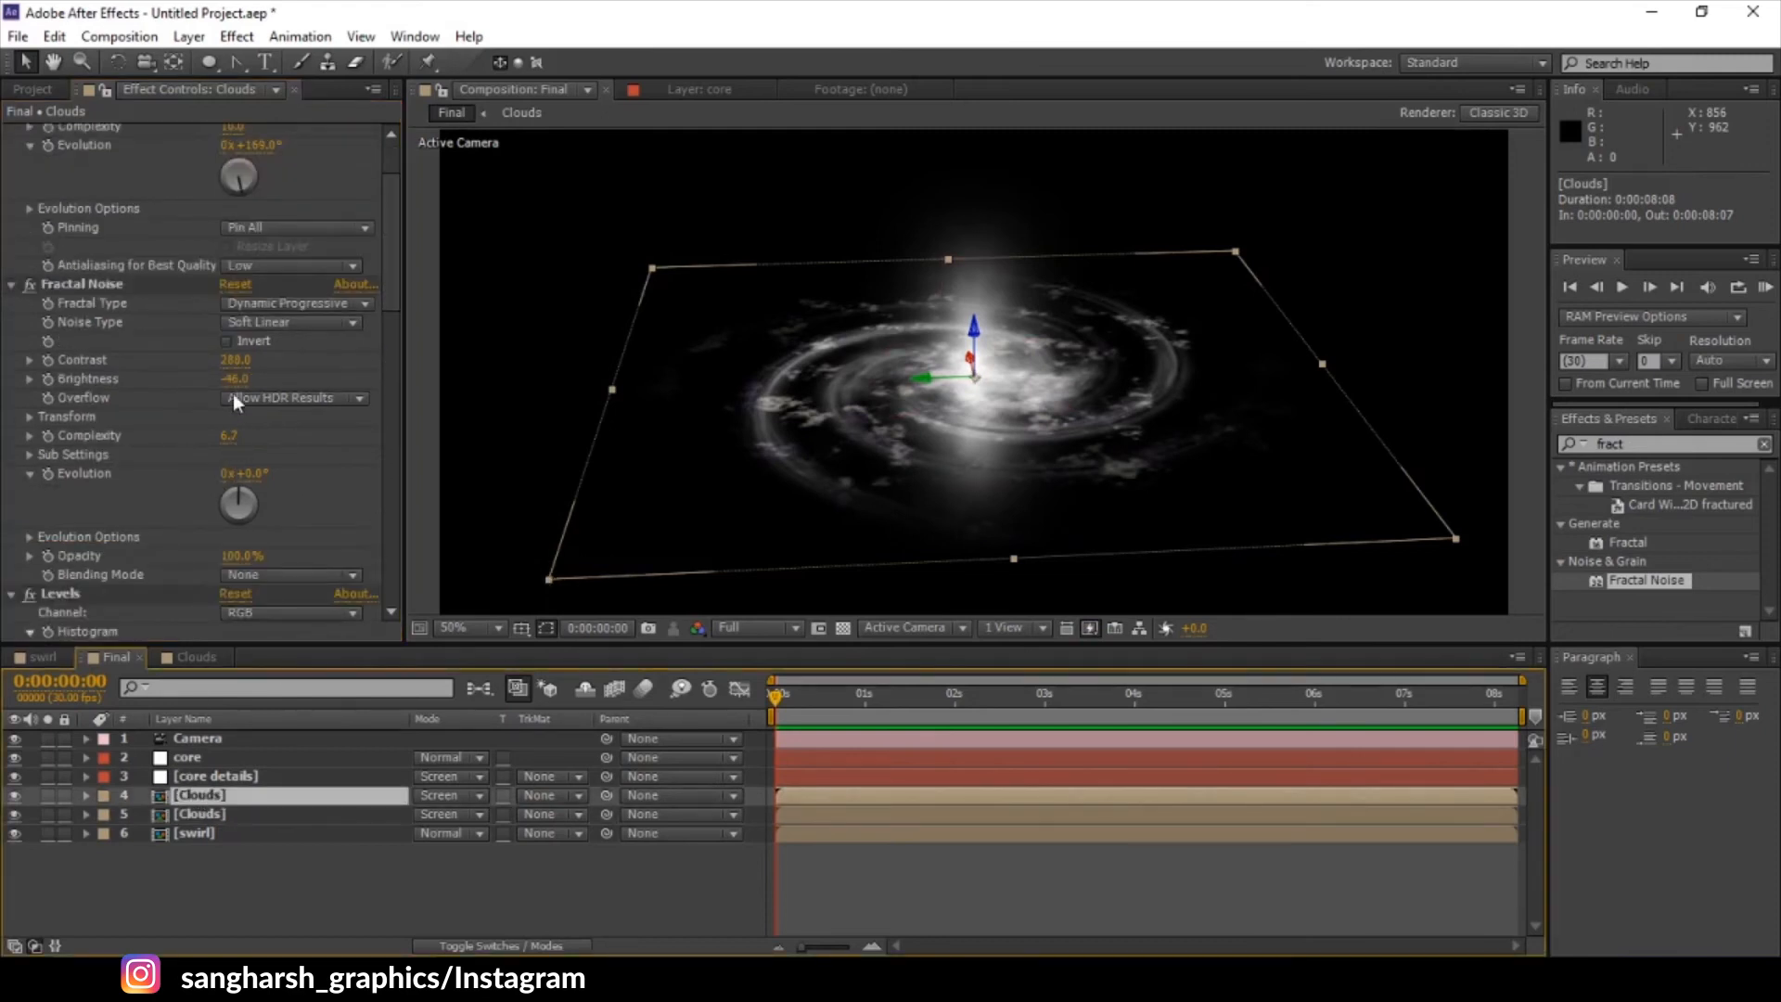
mouse_move(232, 379)
left_mouse_down()
mouse_move(196, 379)
mouse_move(216, 379)
left_mouse_up()
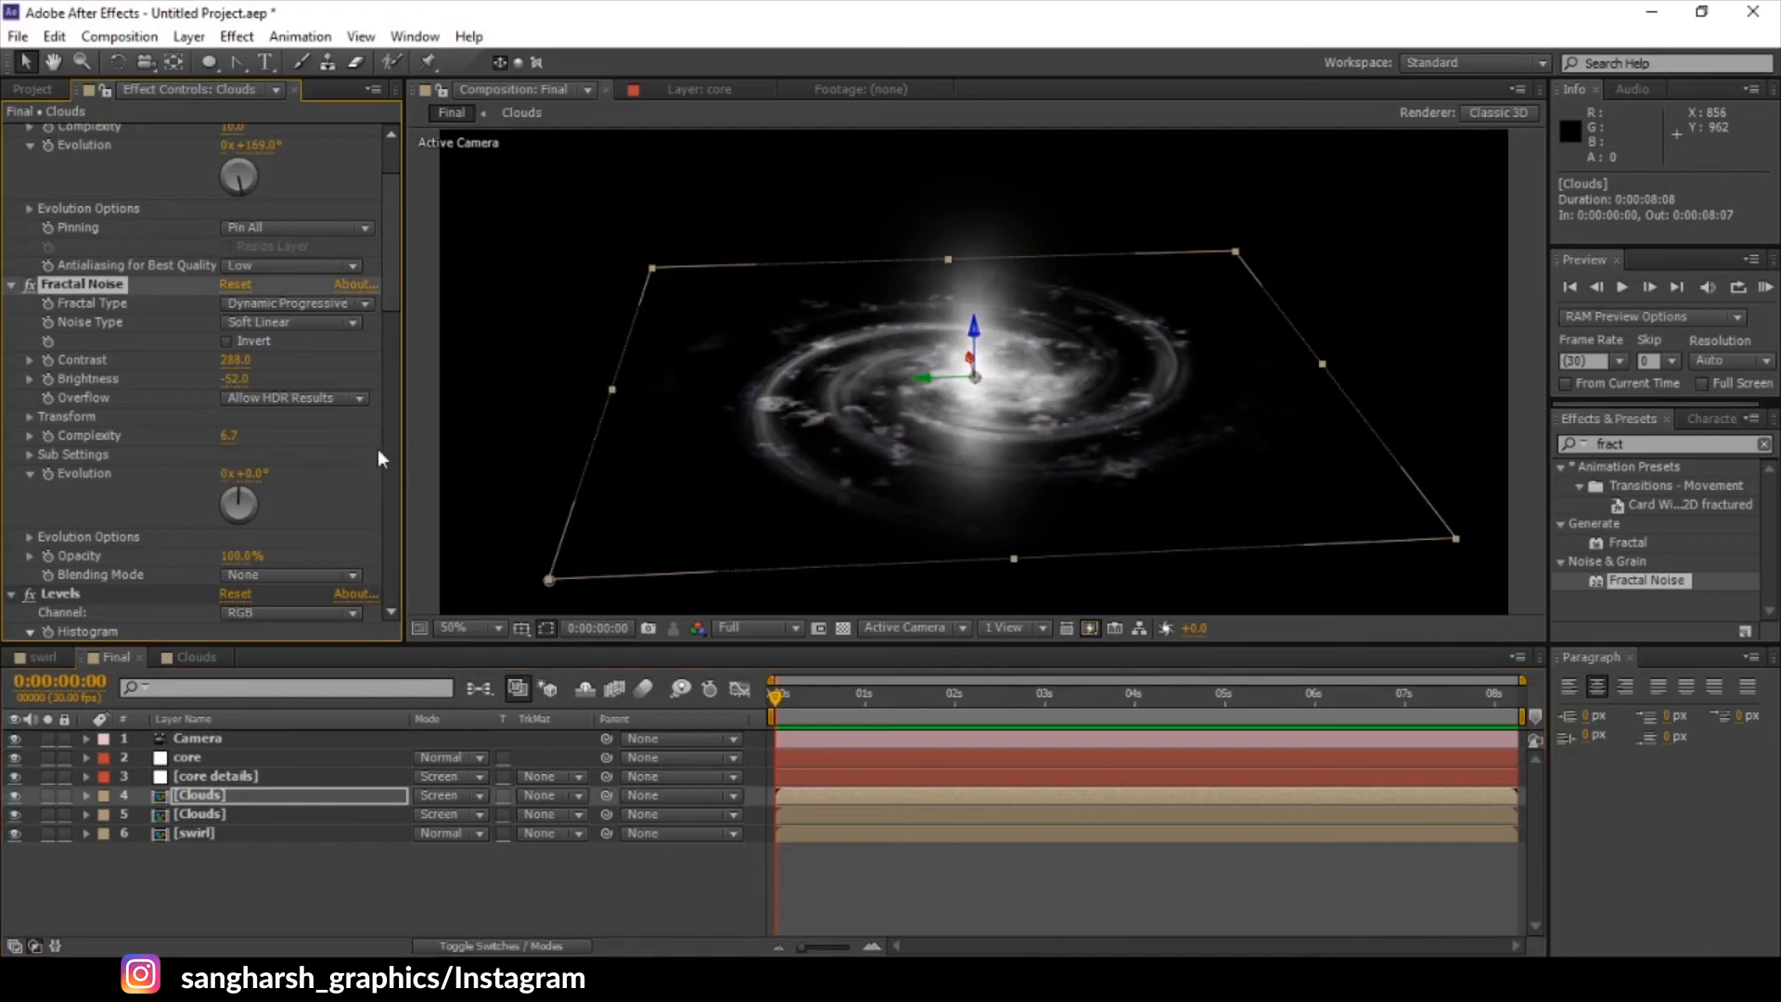
- Set the CC Toner Midtones on the upper Clouds layer to gold A7873E, starting from the sampled Brights colour
scroll(340, 493, "down", 10)
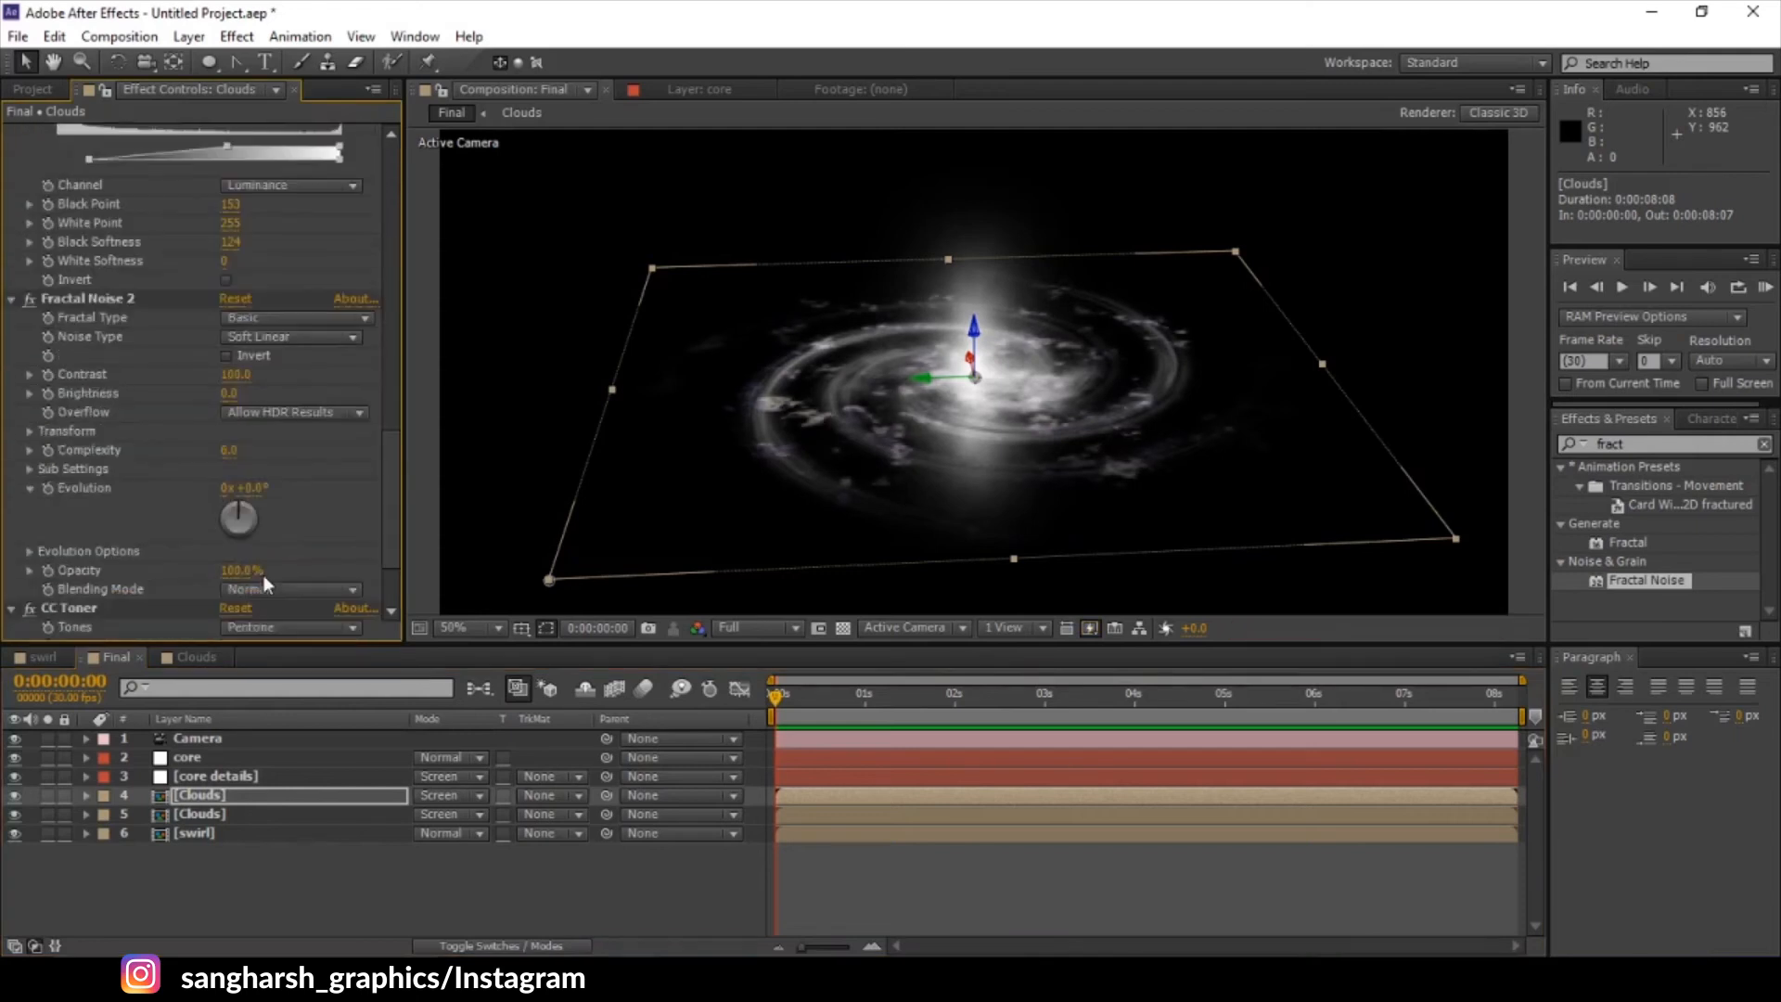
scroll(264, 575, "down", 3)
left_click(232, 571)
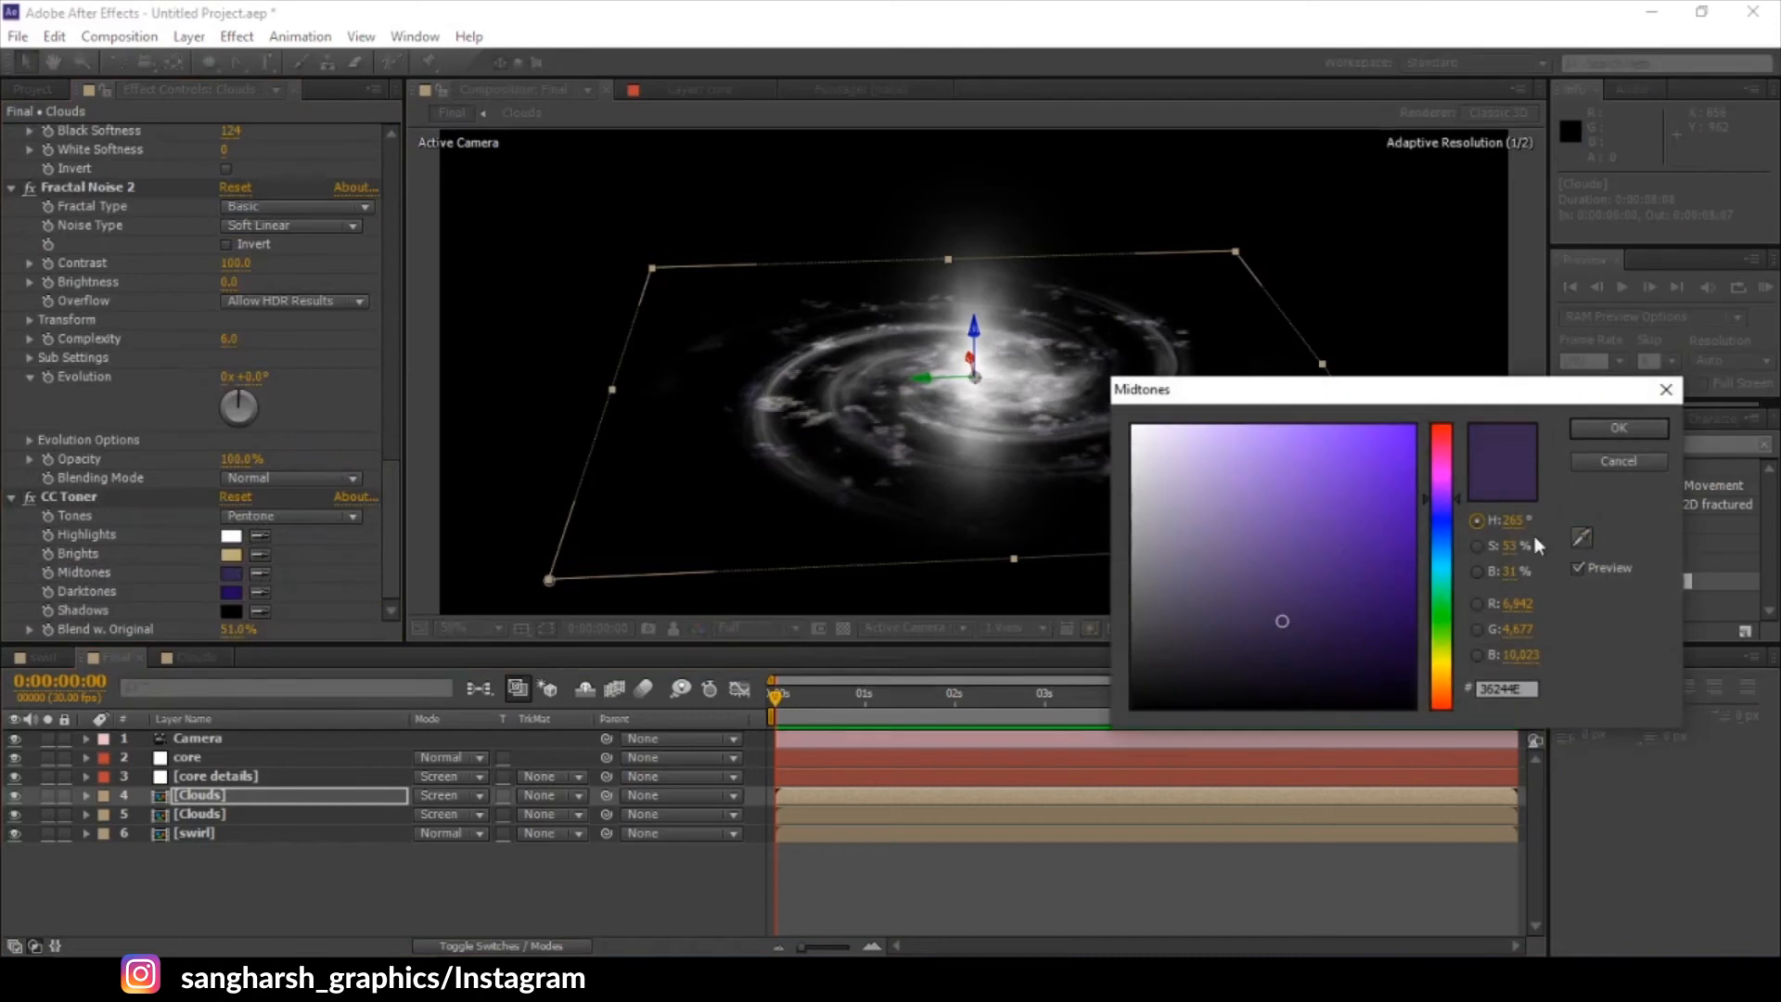
left_click_drag(1317, 560, 1262, 514)
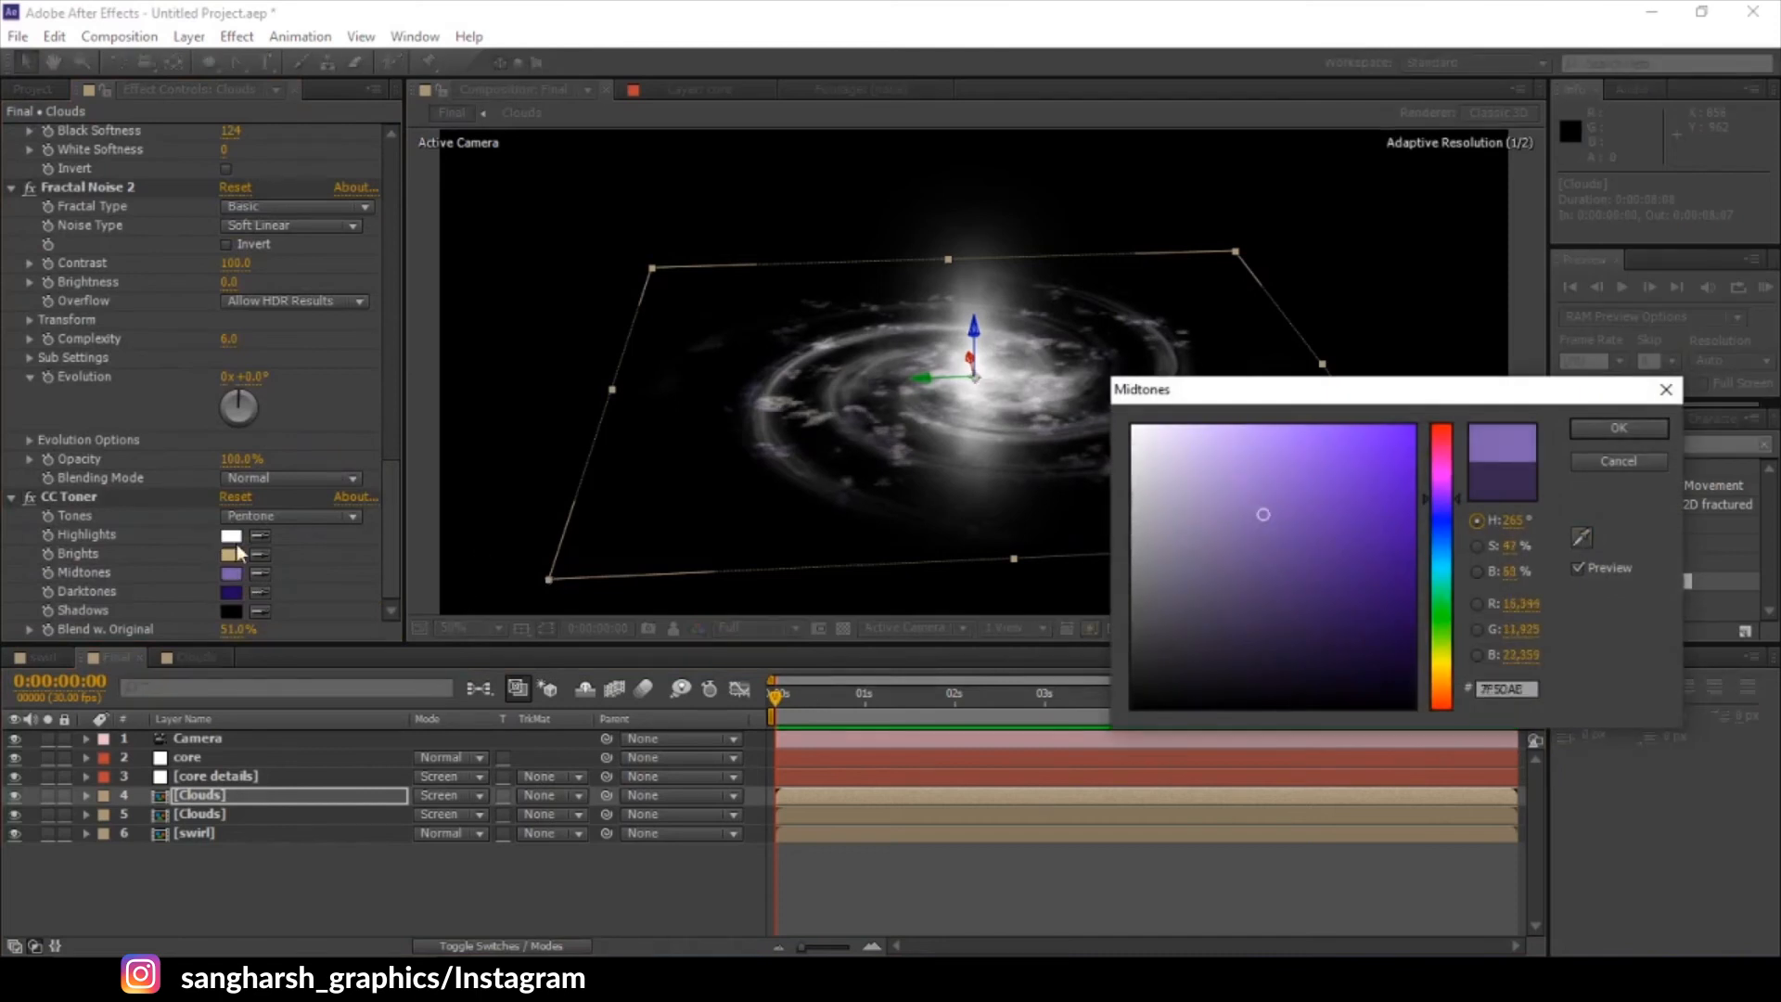
left_click(1583, 536)
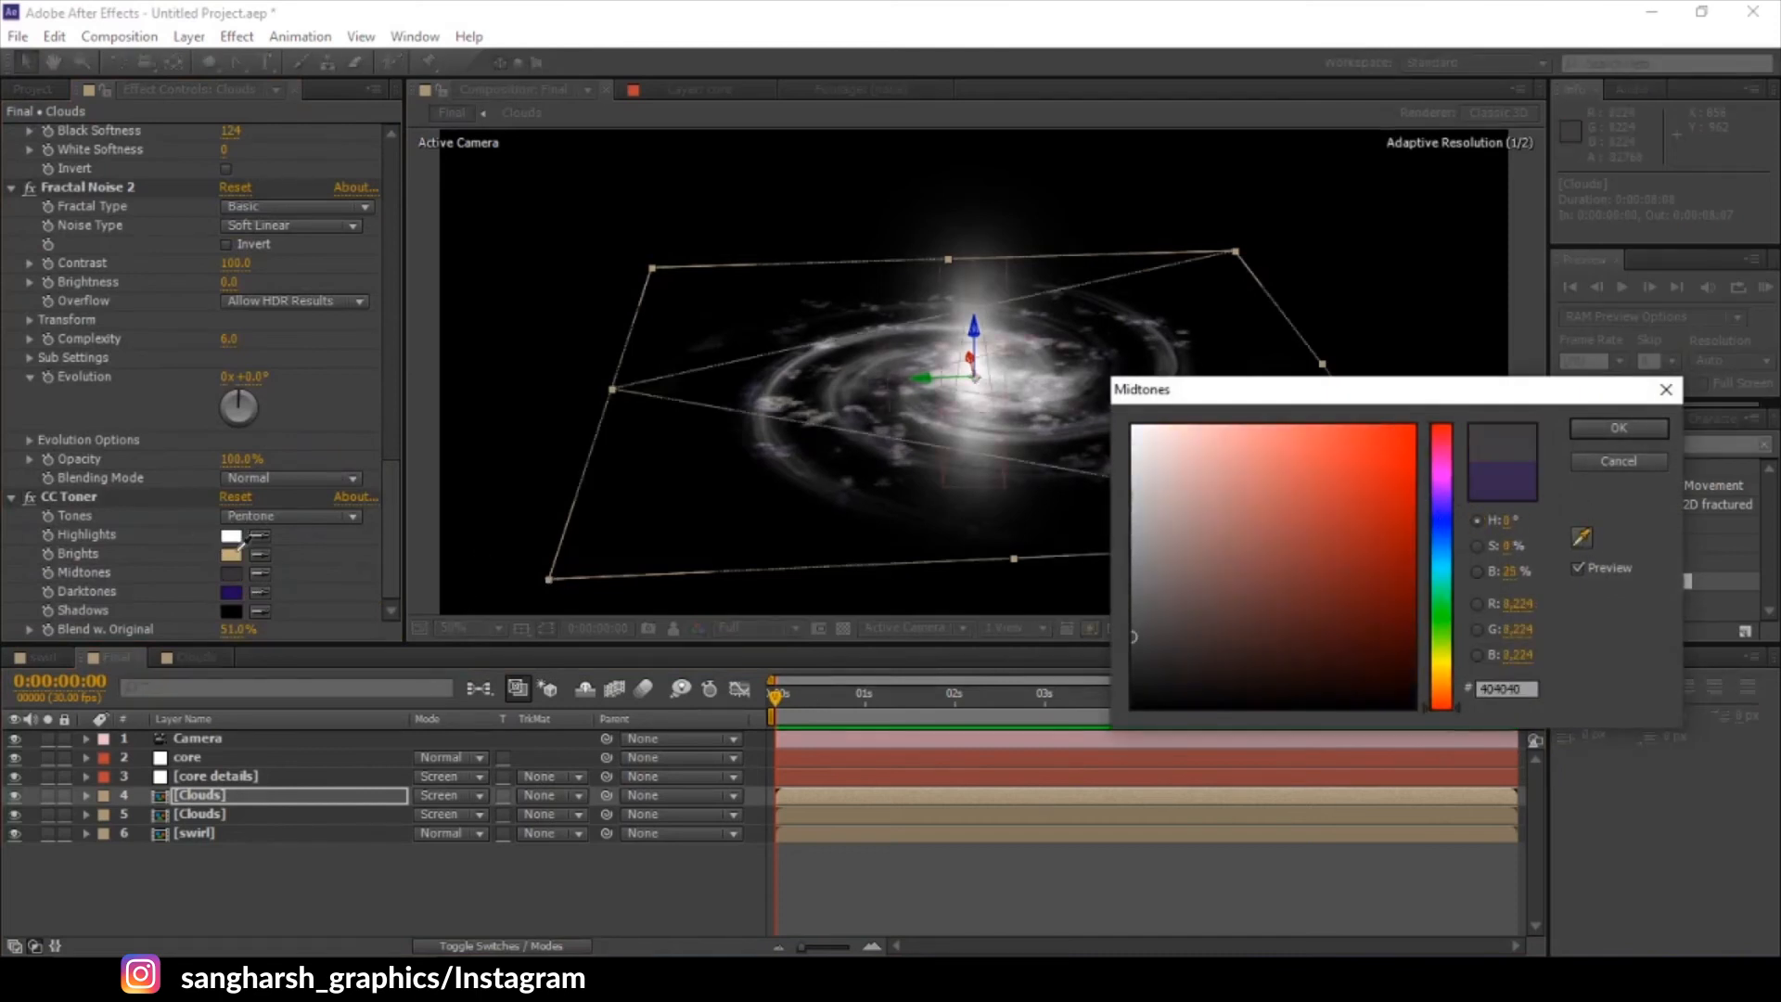
left_click(231, 555)
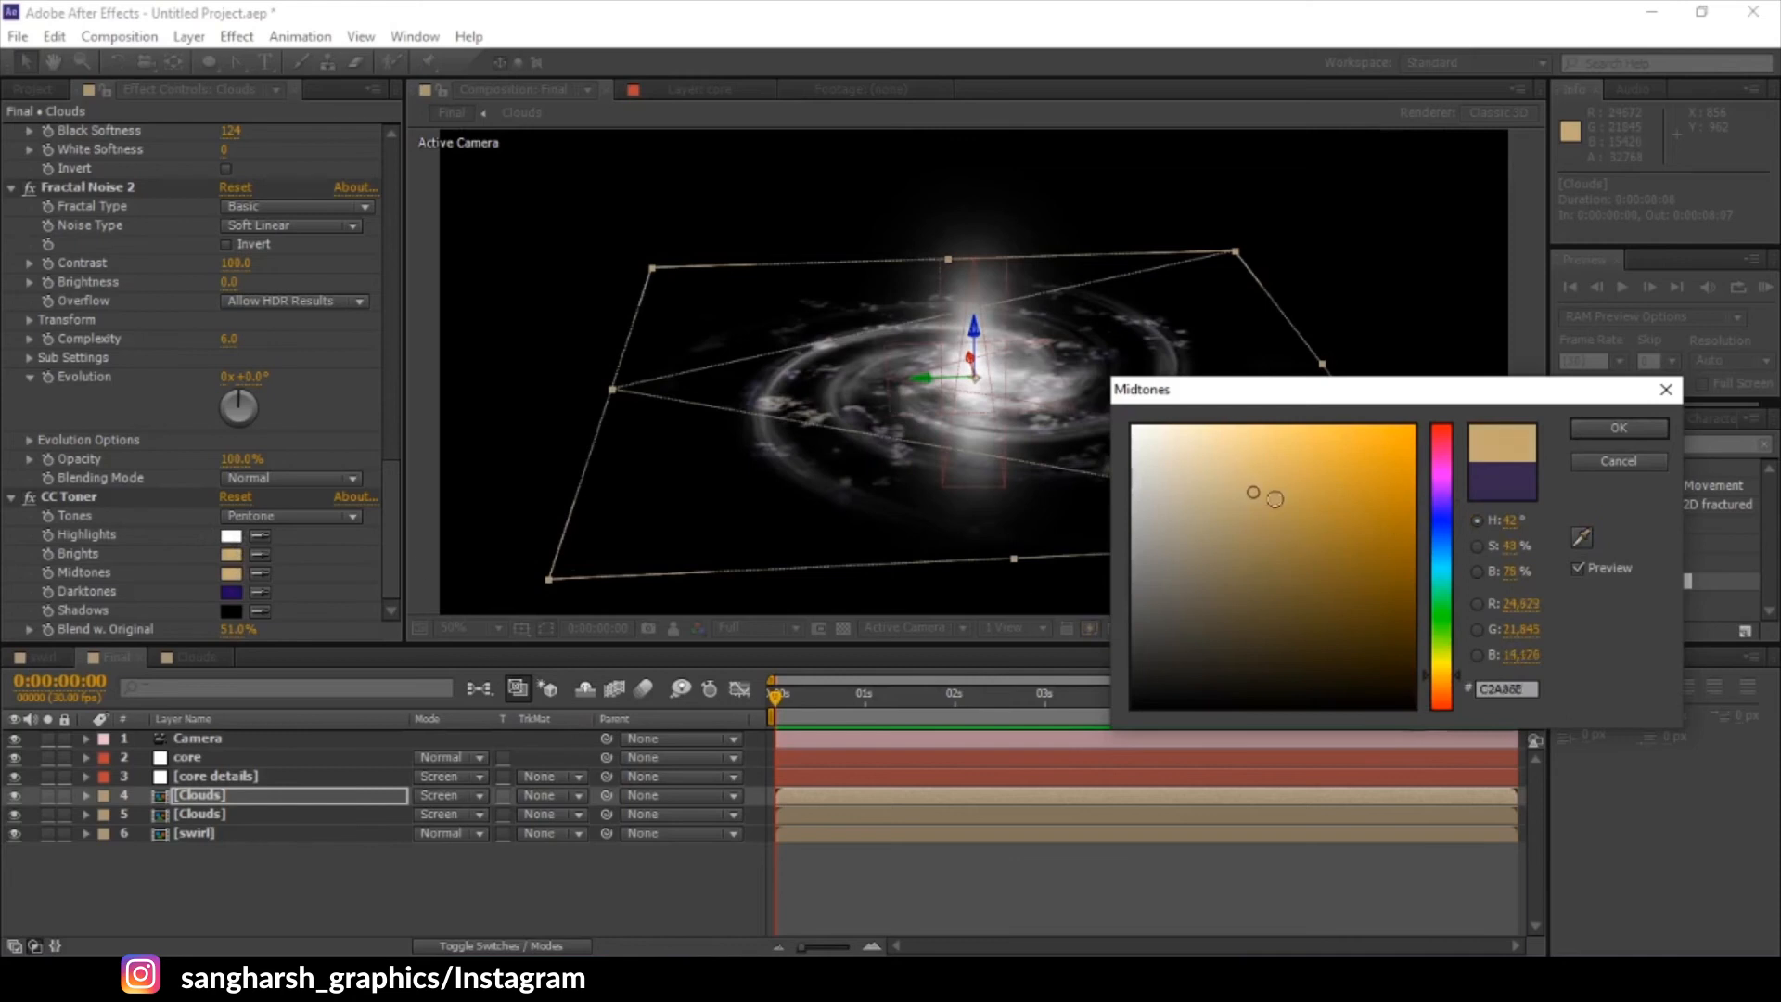
left_click_drag(1242, 492, 1301, 522)
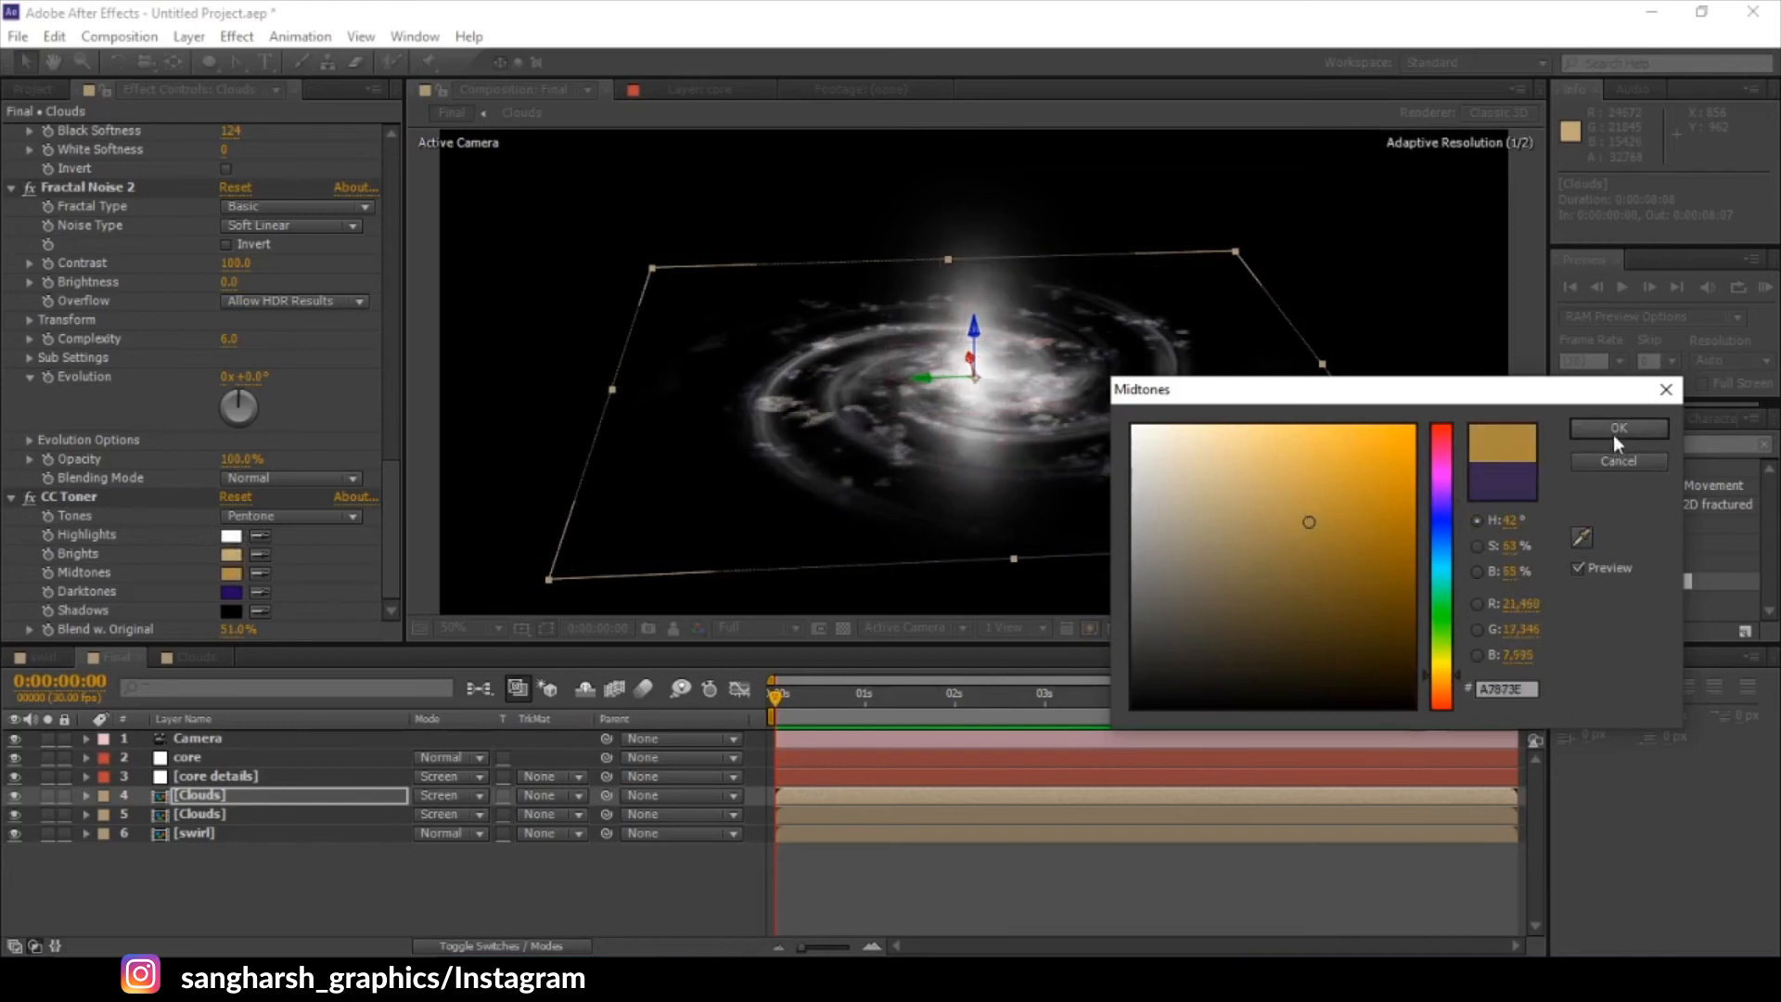
left_click(1612, 432)
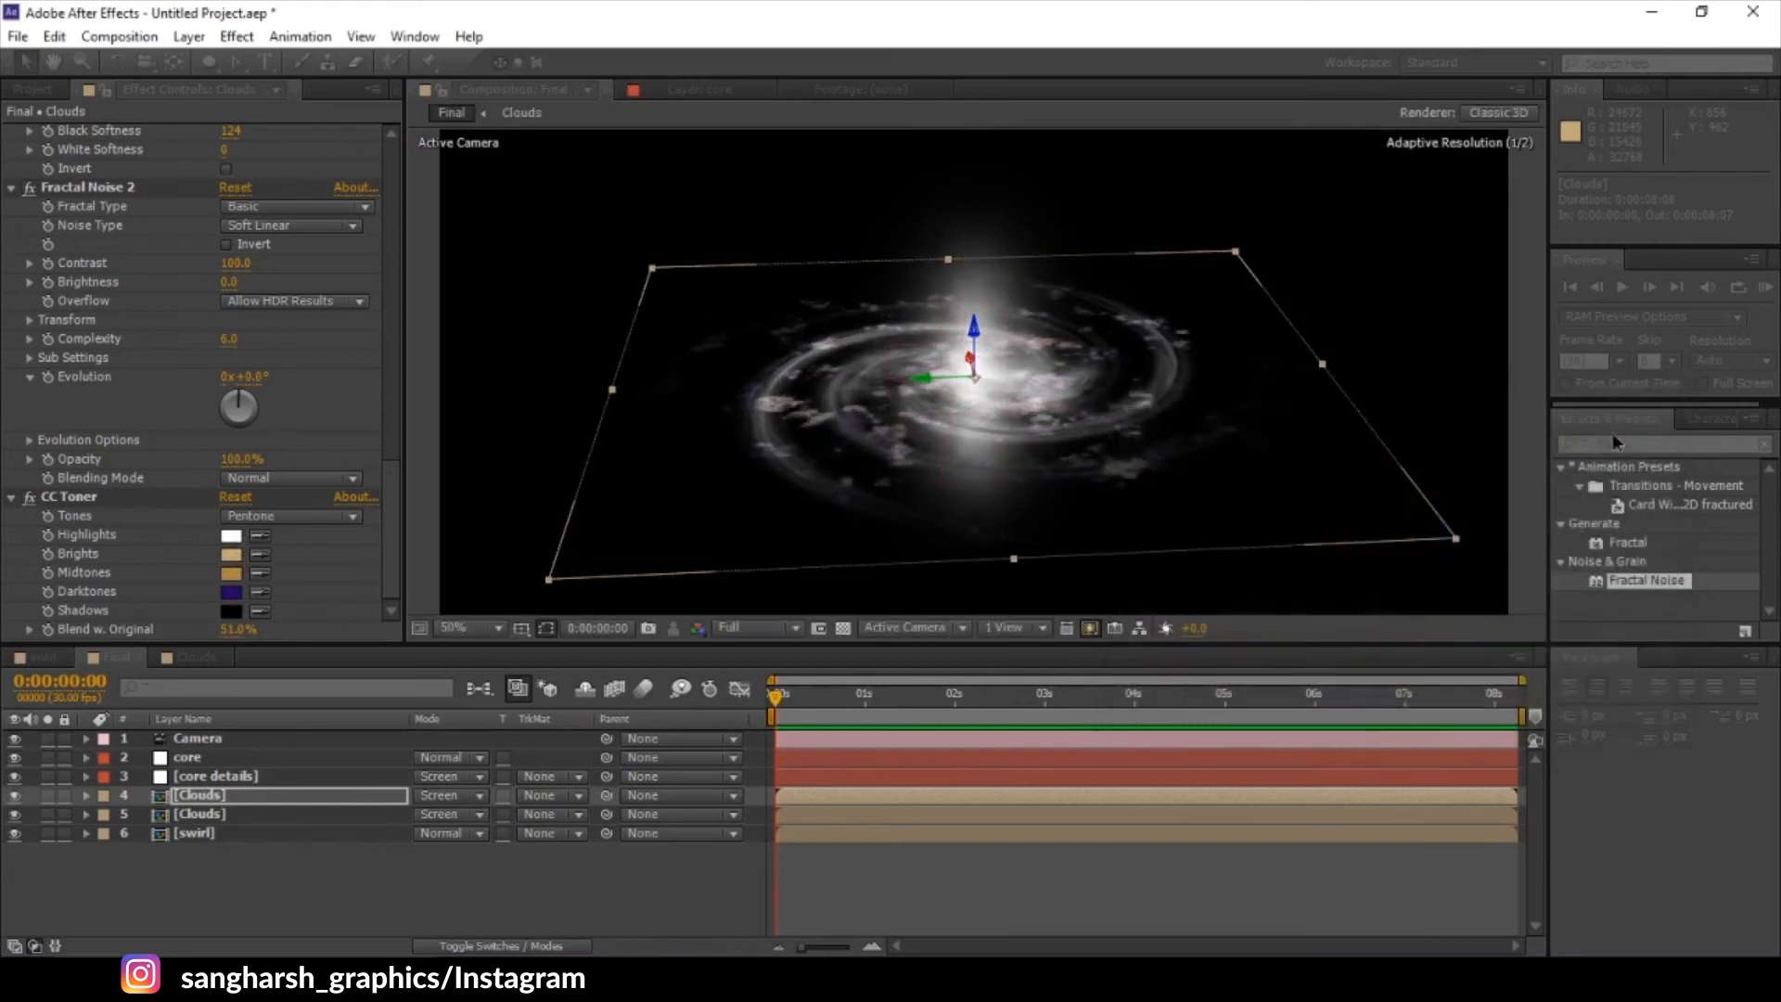
- Sample the Brights colour into the CC Toner Midtones of the lower Clouds layer and darken it to a brownish gold
left_click(231, 814)
scroll(285, 587, "down", 10)
scroll(286, 597, "down", 5)
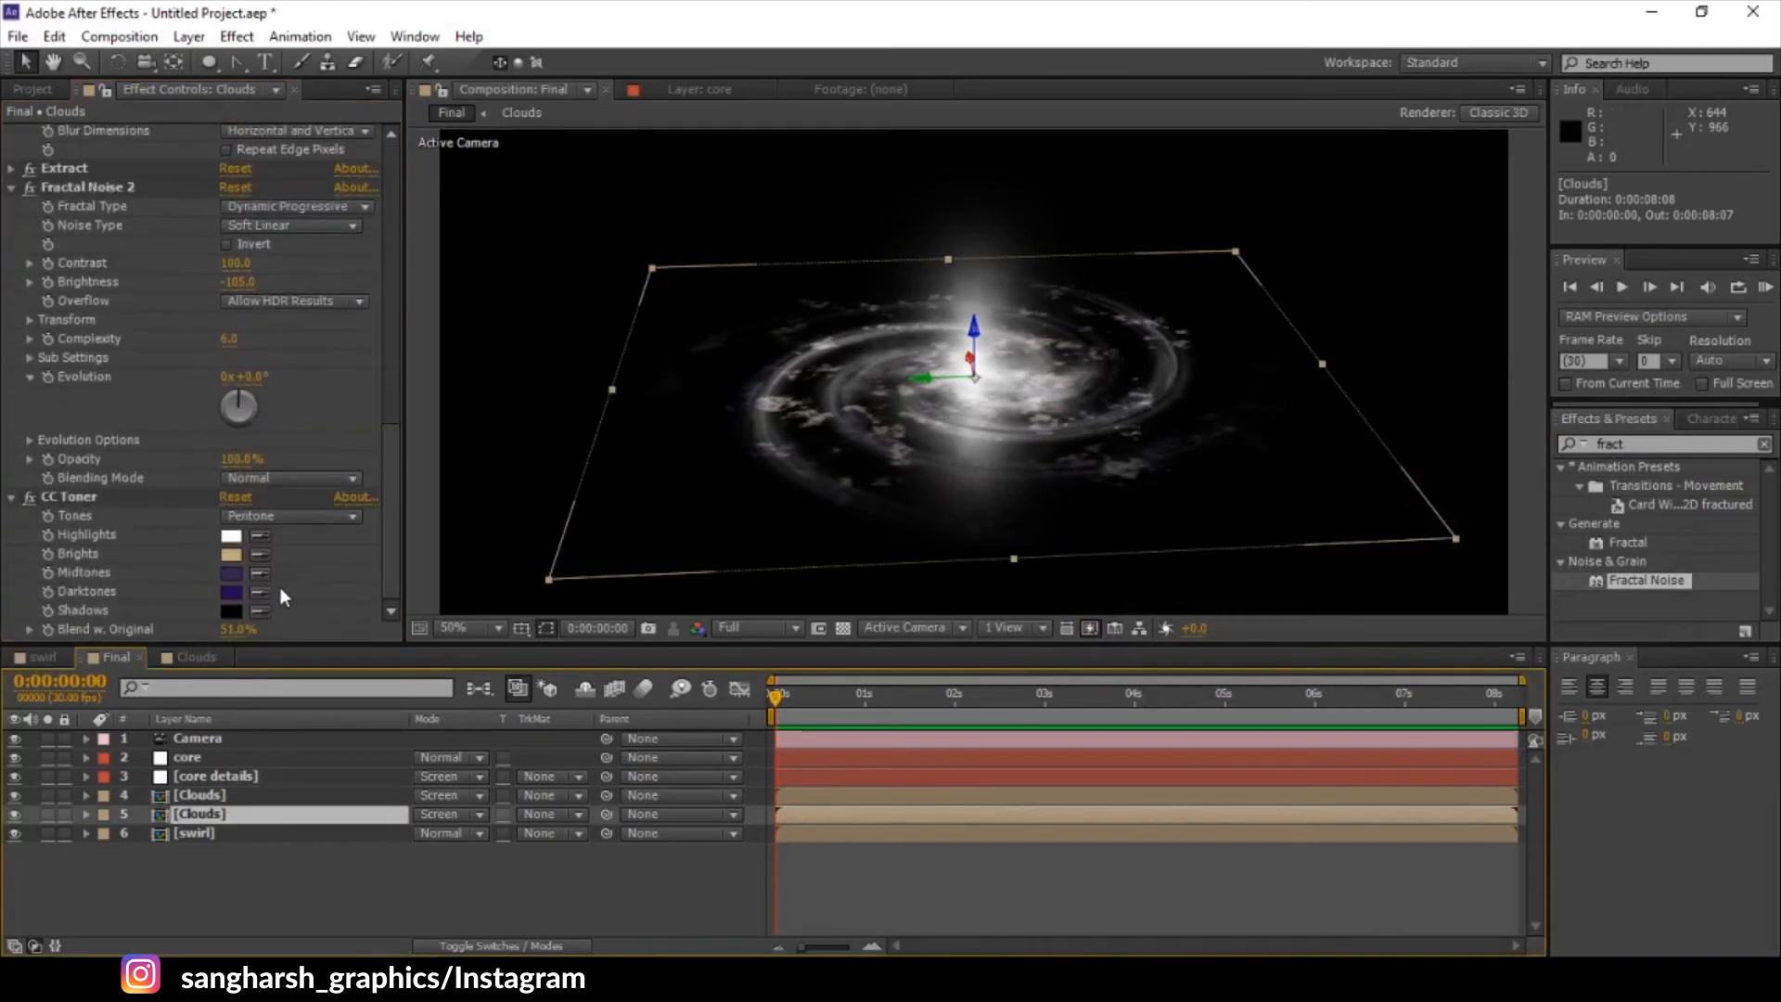
left_click(265, 575)
left_click(234, 554)
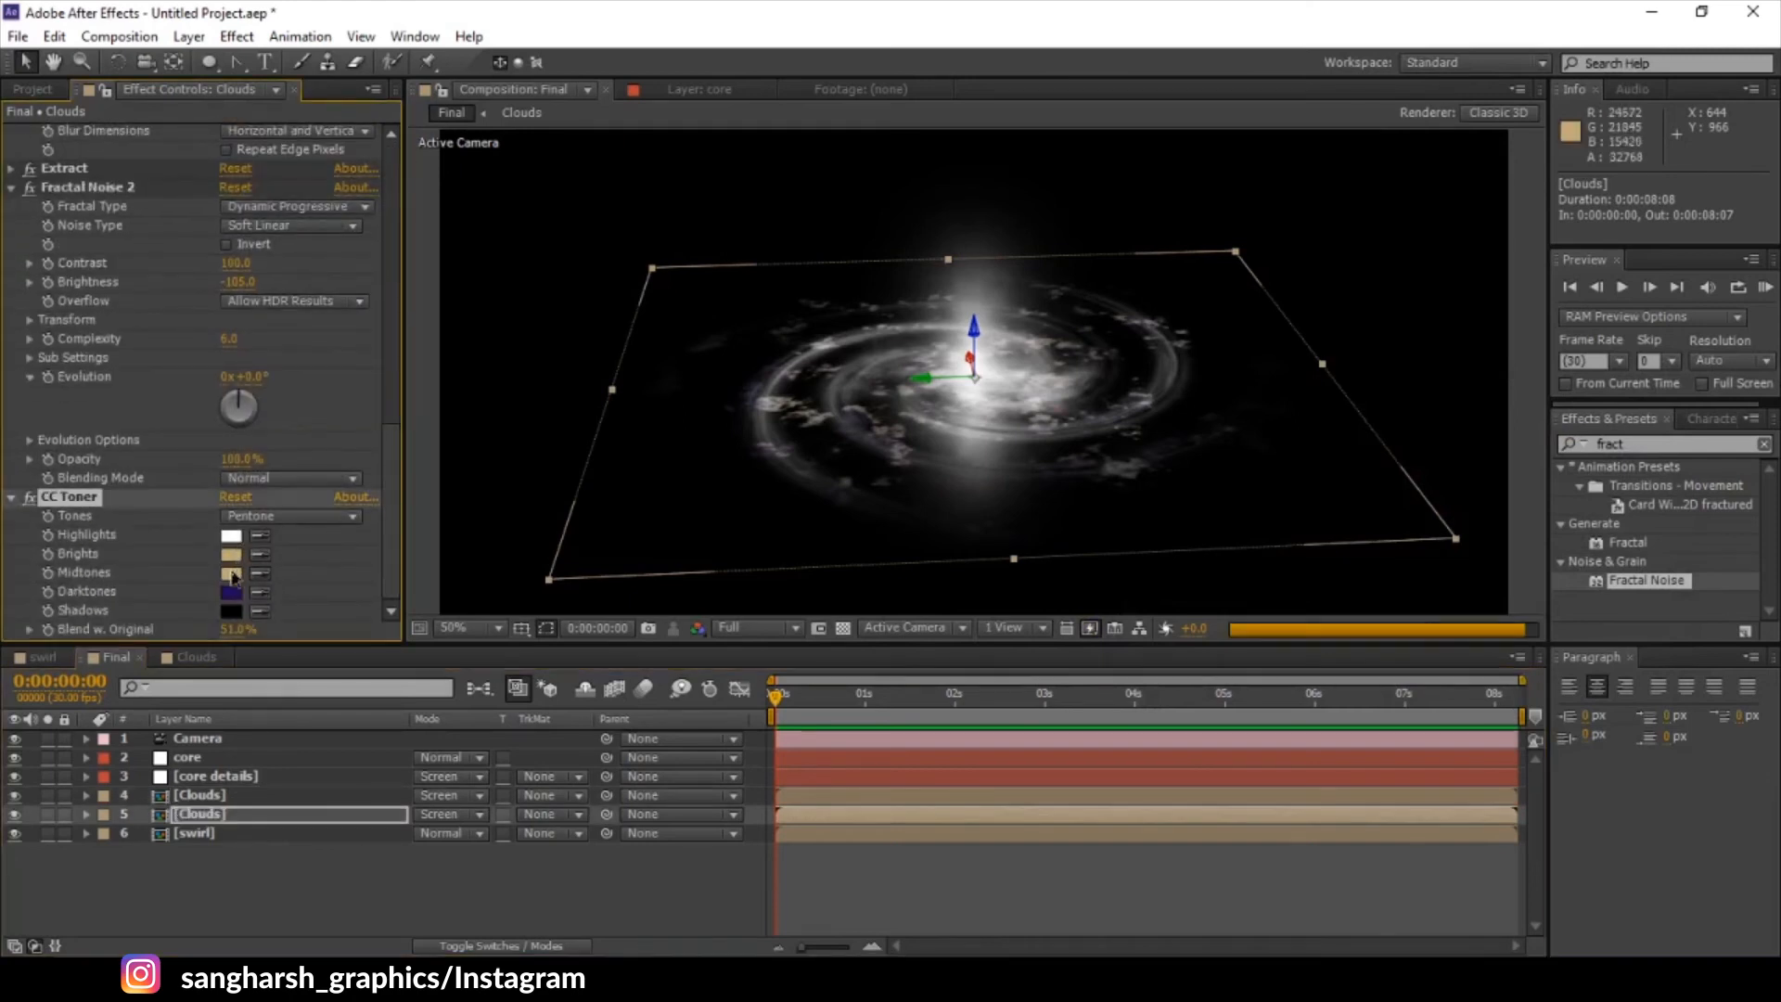
left_click(235, 575)
left_click_drag(1256, 497, 1295, 539)
left_click(1619, 428)
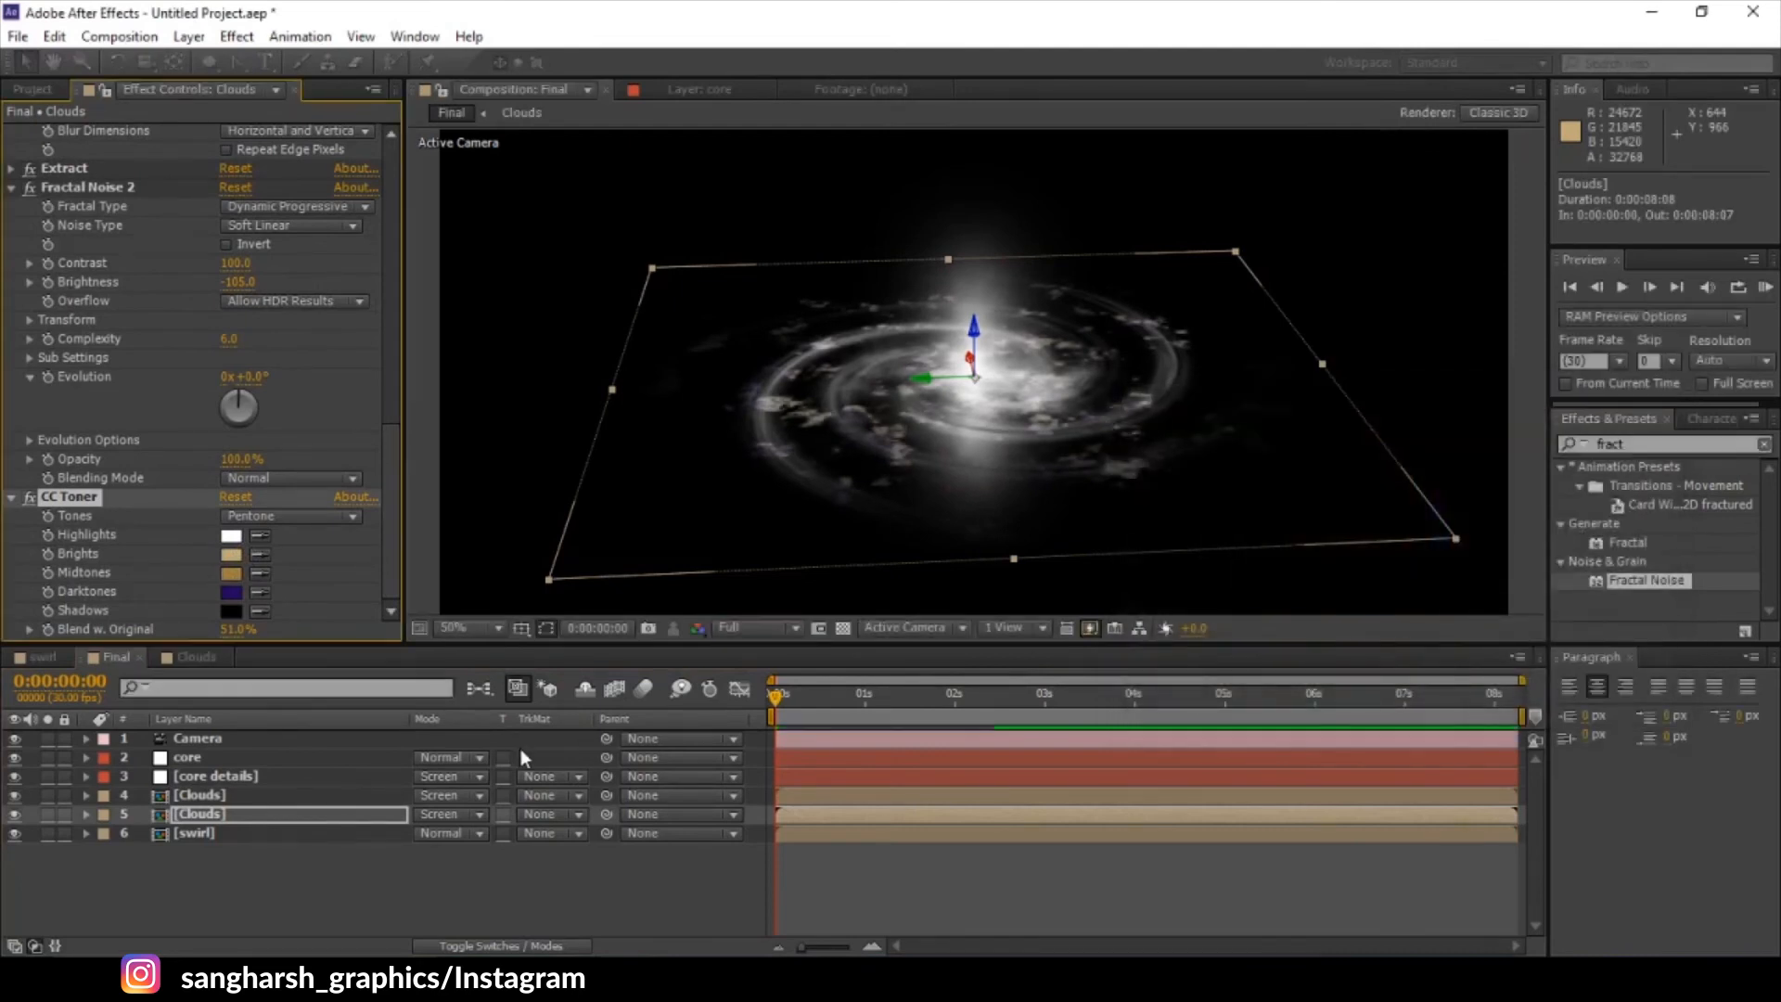
- Raise the Fractal Noise 2 Brightness on the lower Clouds layer, collapse that effect and deselect the layer
scroll(344, 568, "up", 3)
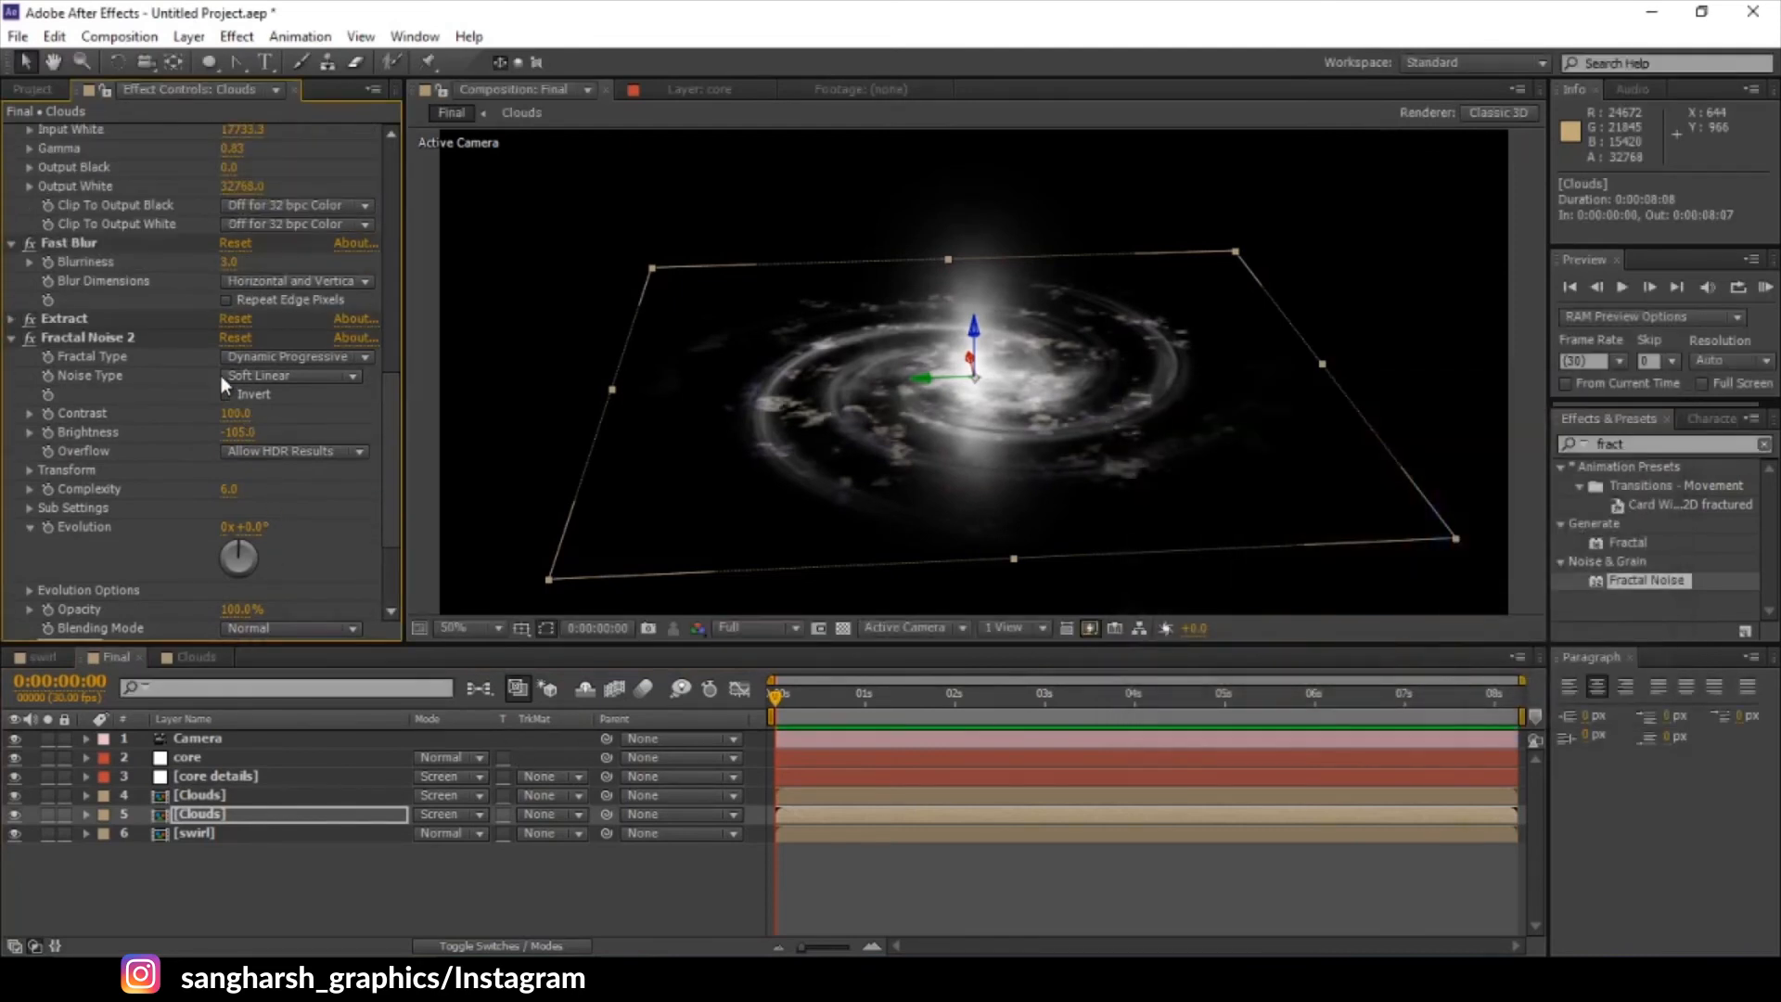
left_click_drag(240, 433, 310, 429)
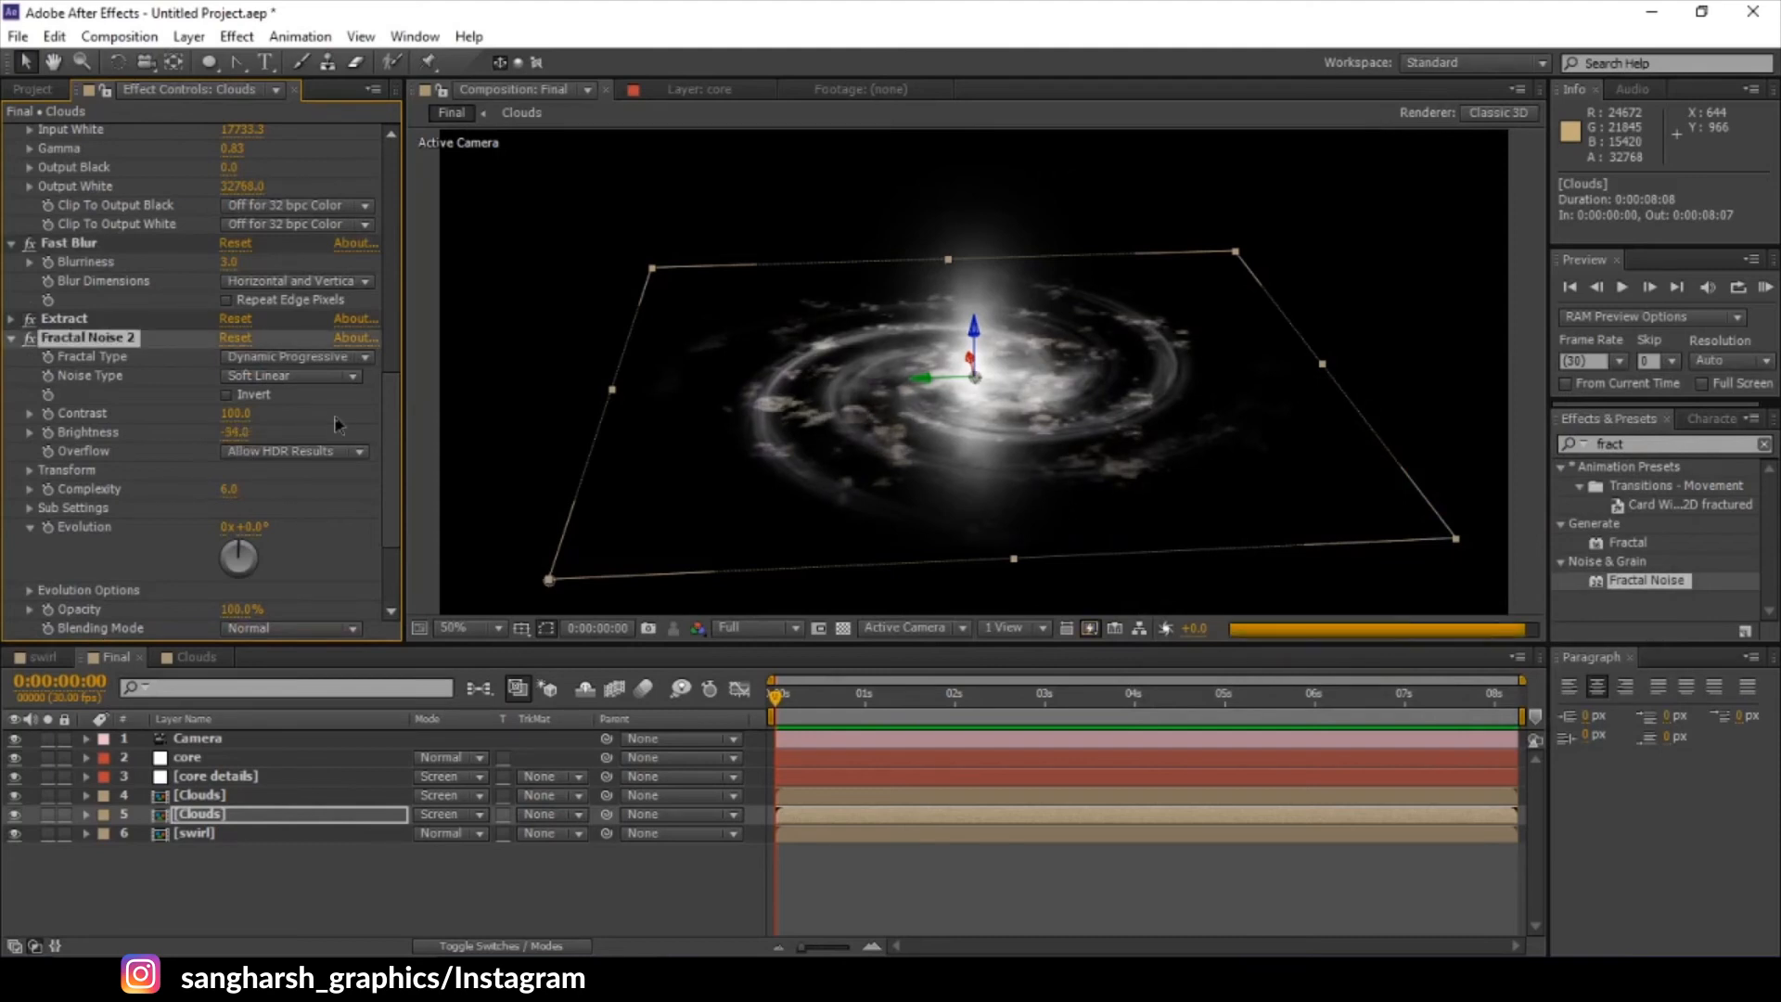
left_click(347, 411)
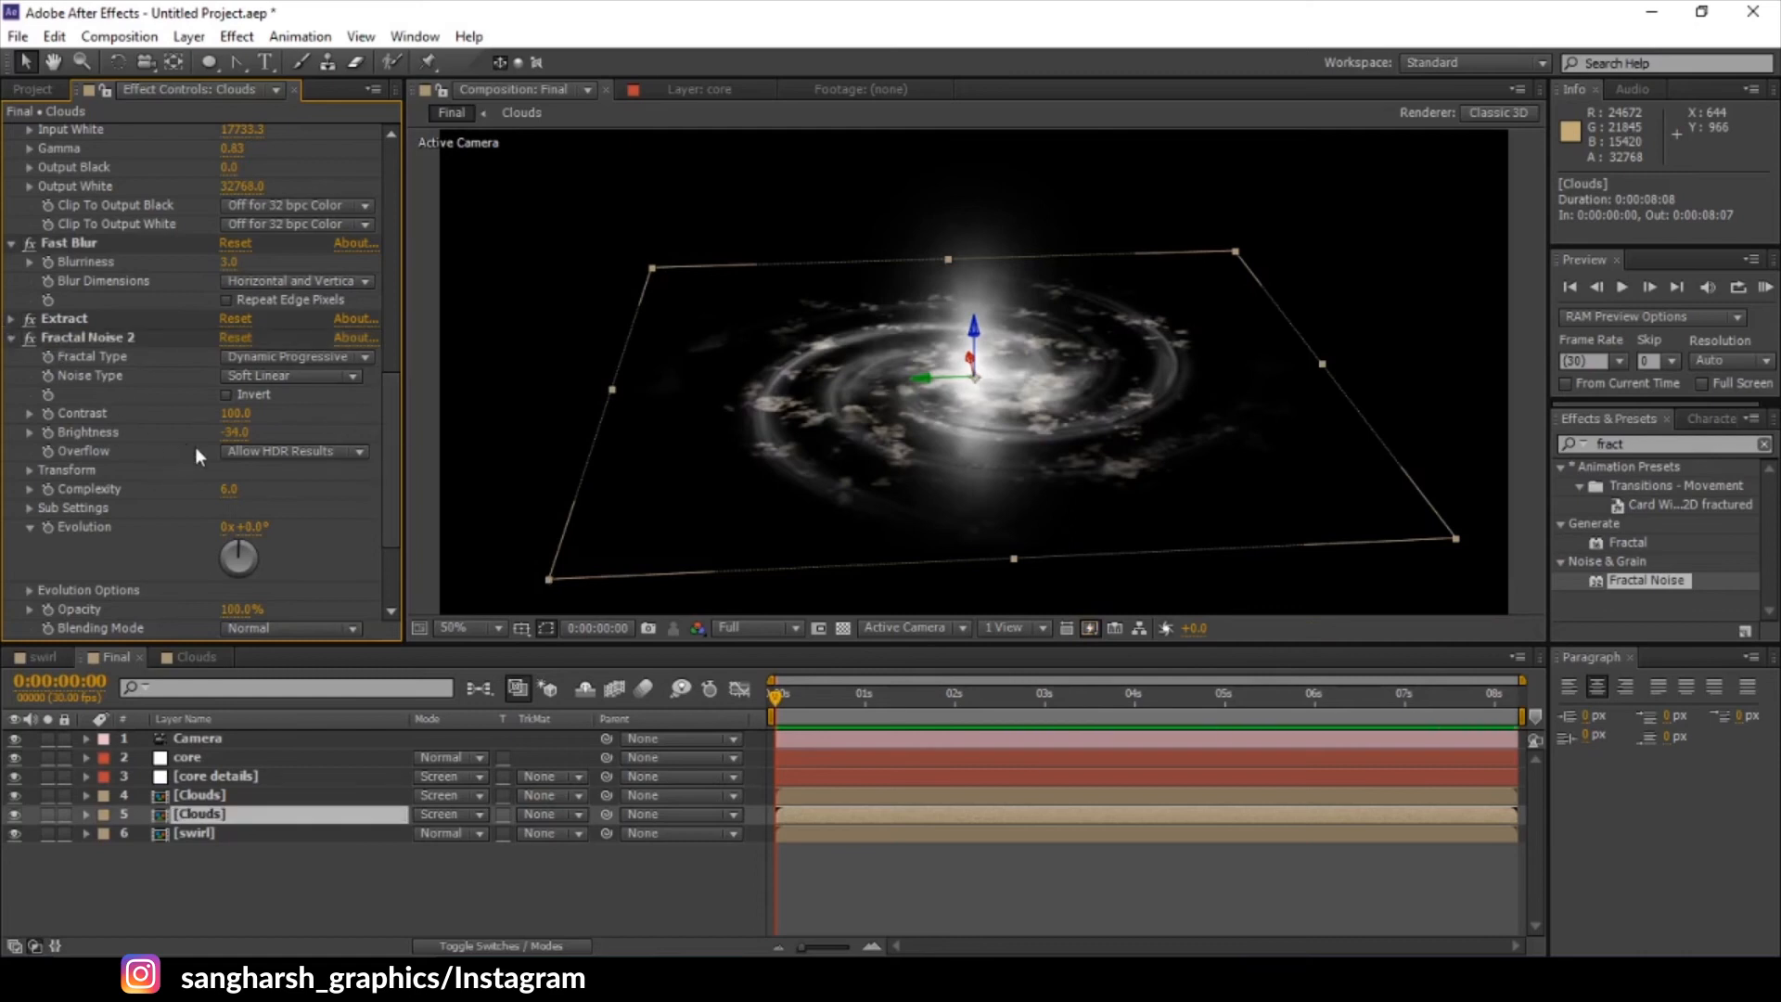
scroll(82, 337, "up", 4)
left_click(12, 487)
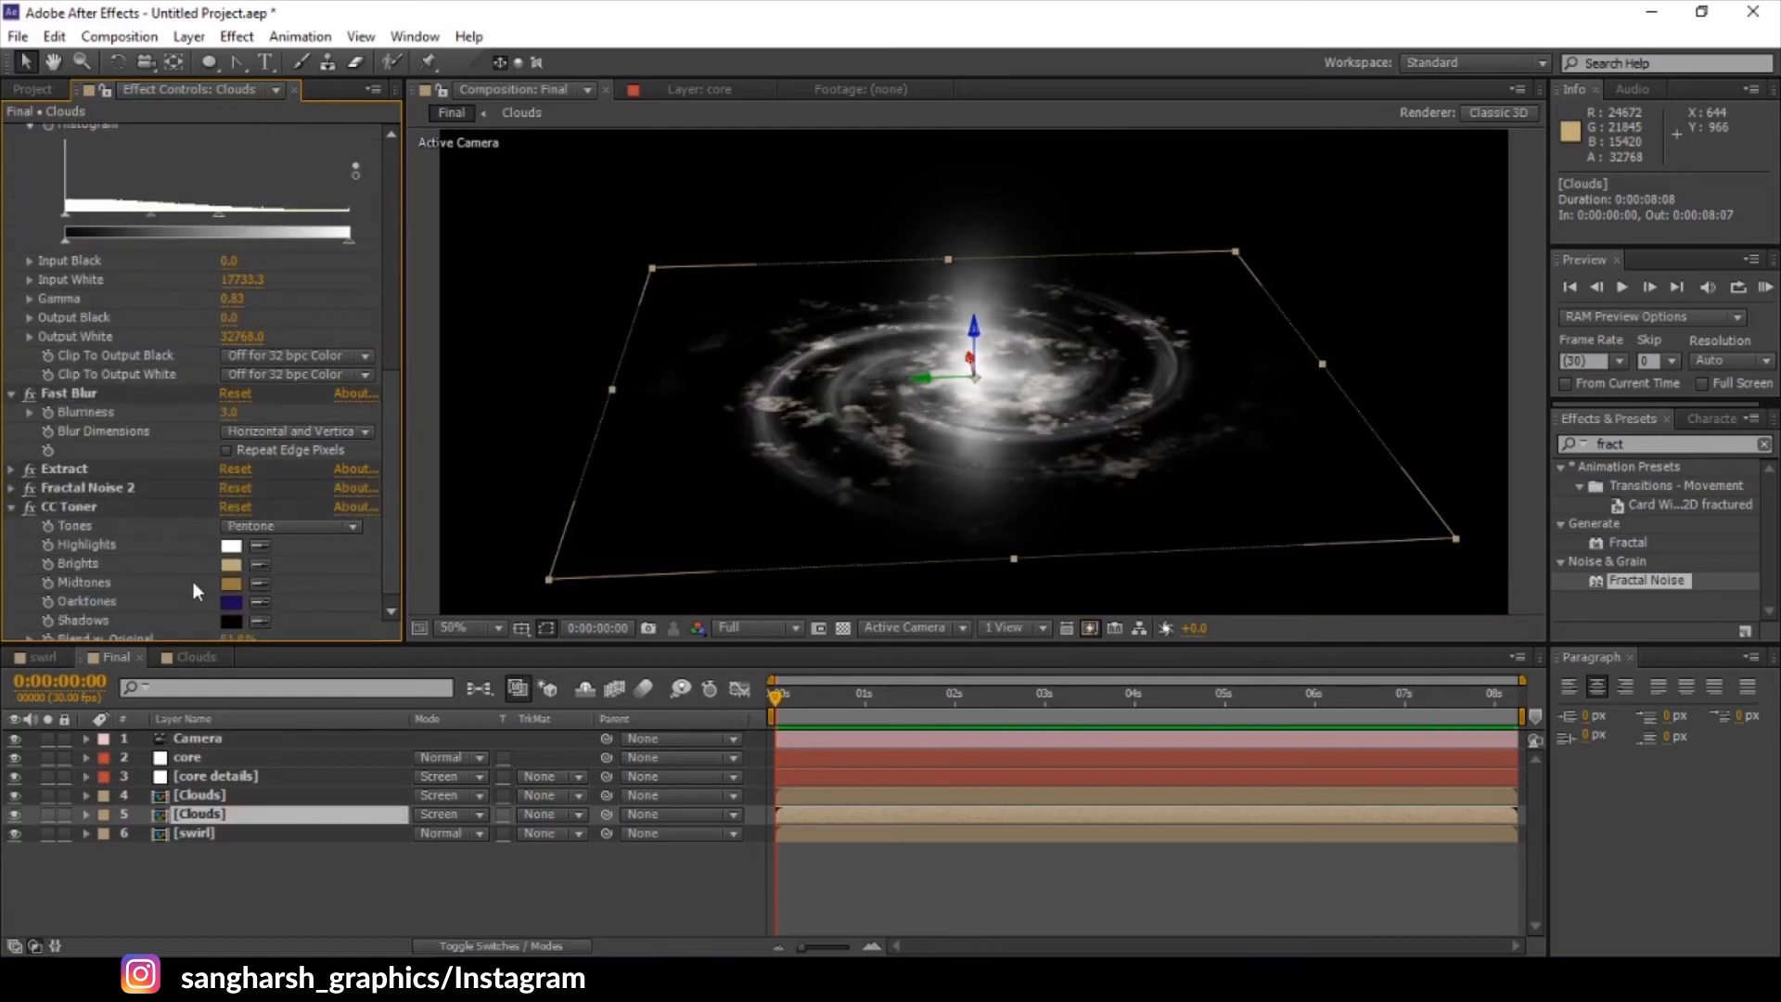
left_click(316, 883)
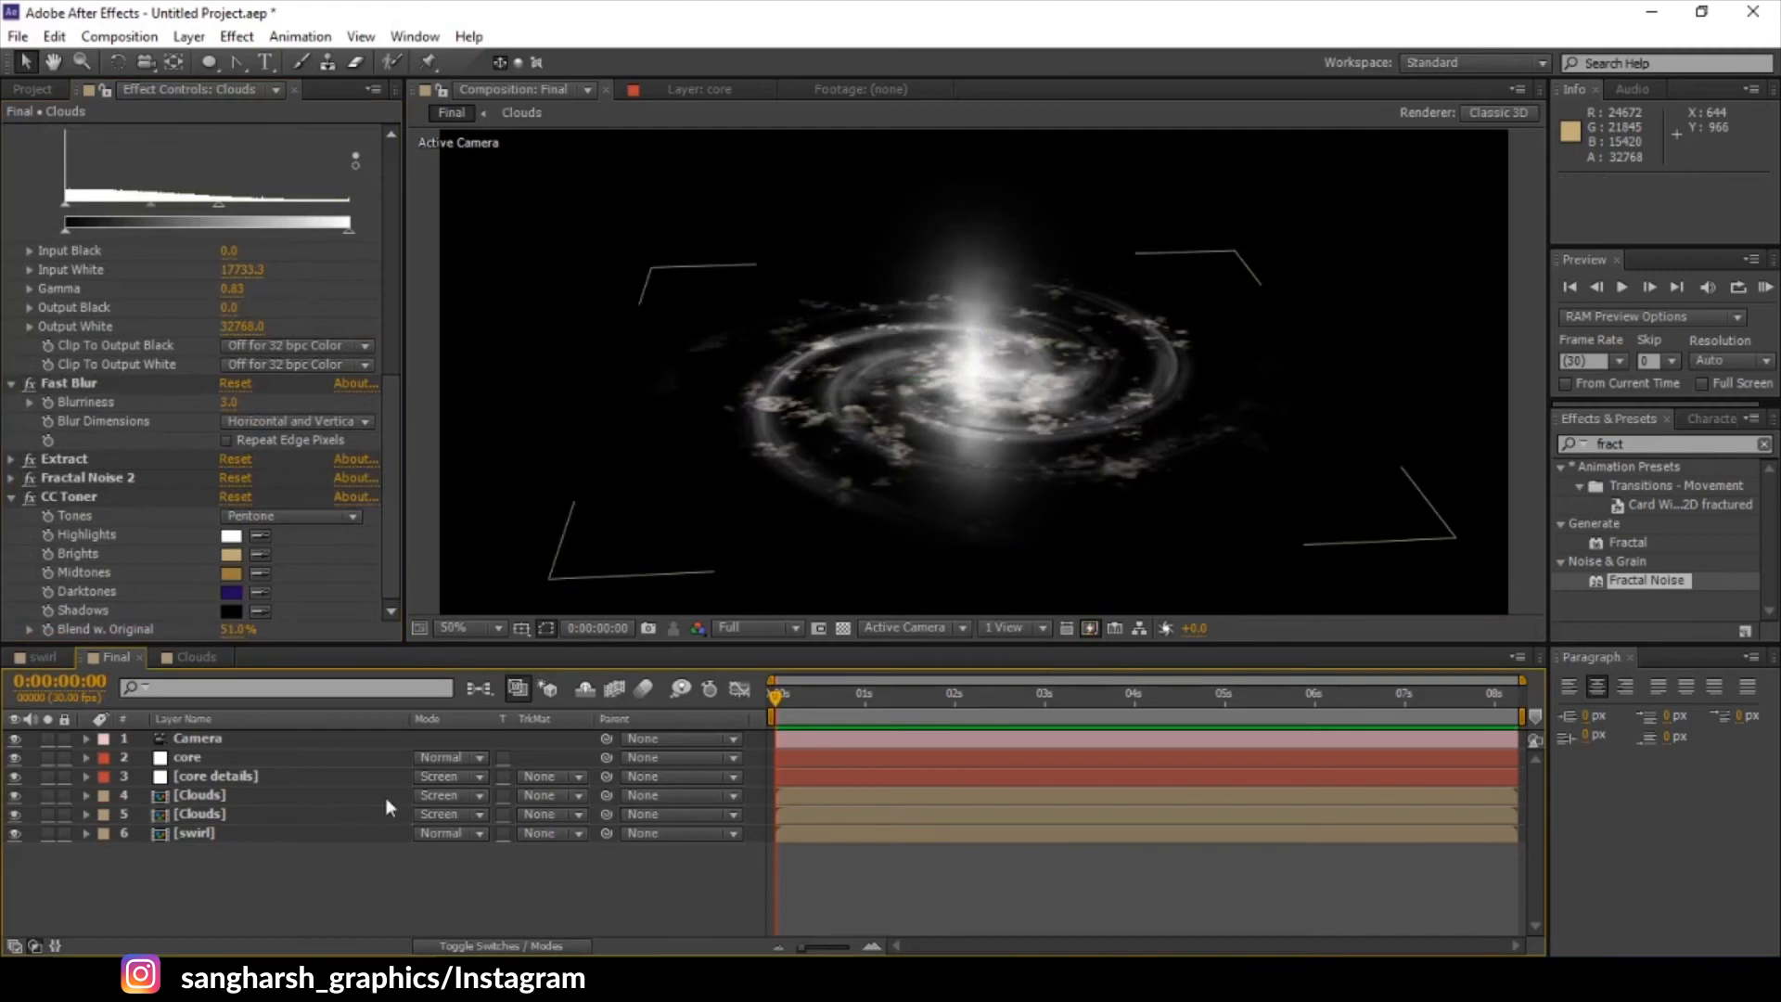
- Set the swirl layer's blending mode to Screen
key("c")
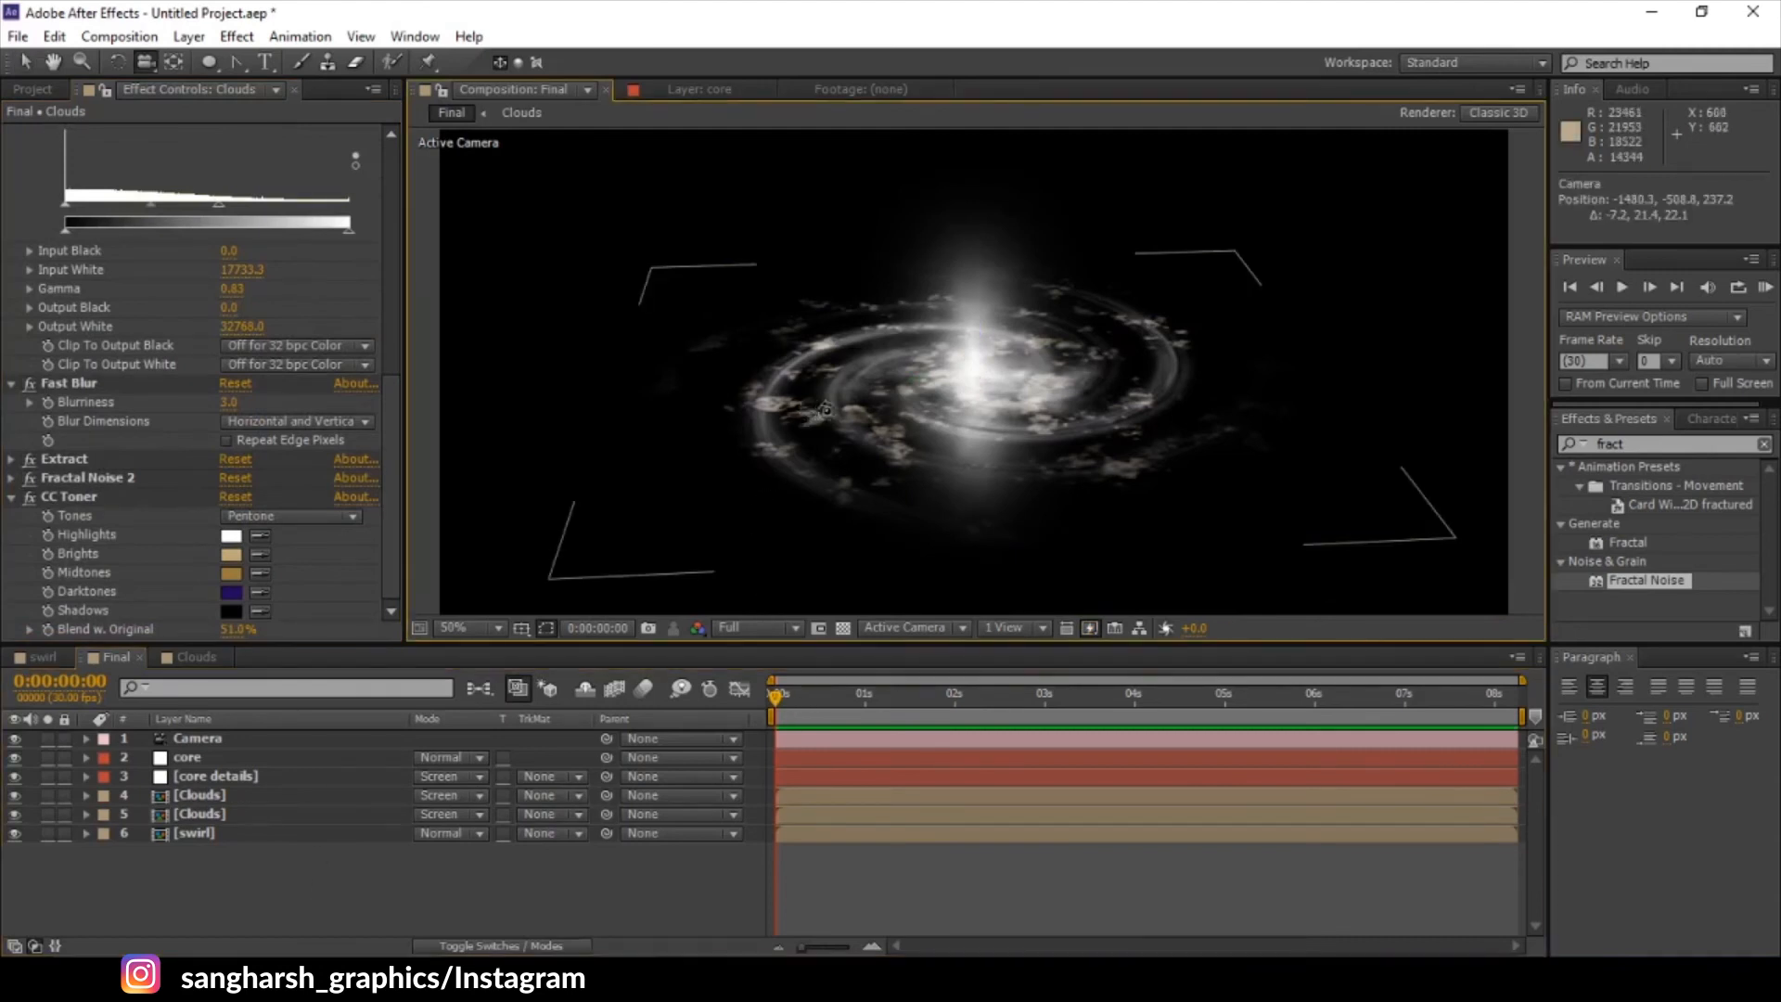
left_click_drag(765, 469, 682, 560)
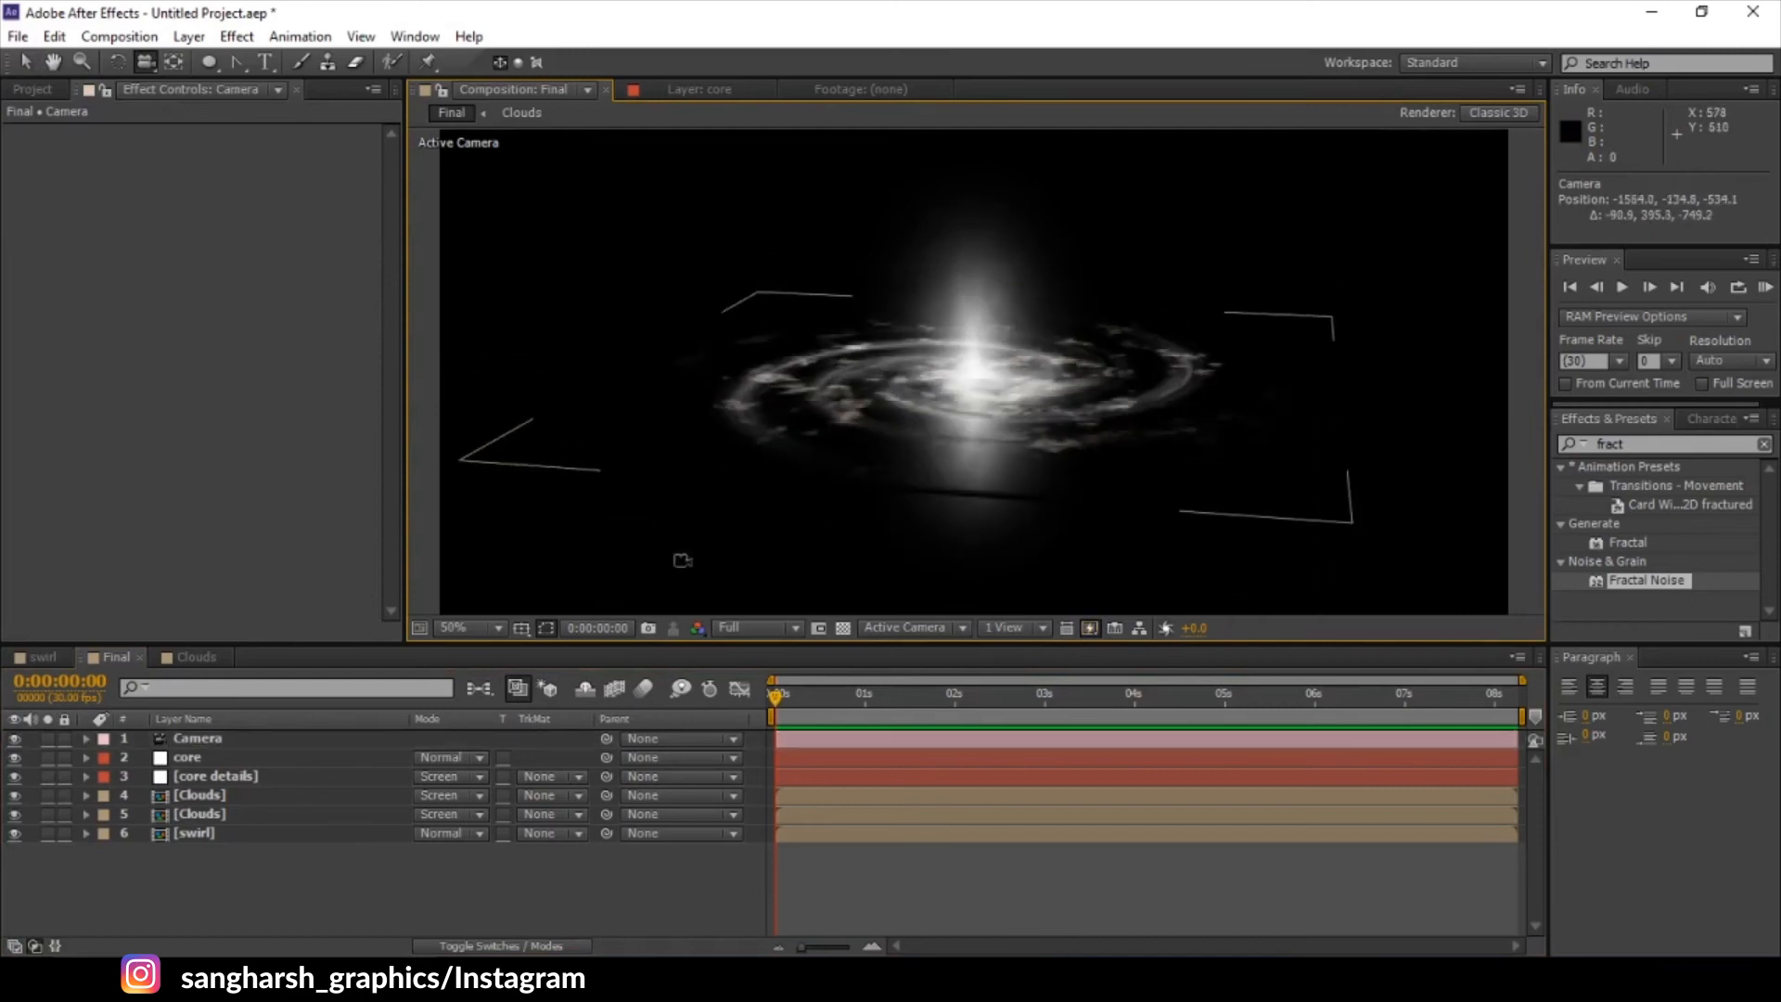
left_click(473, 835)
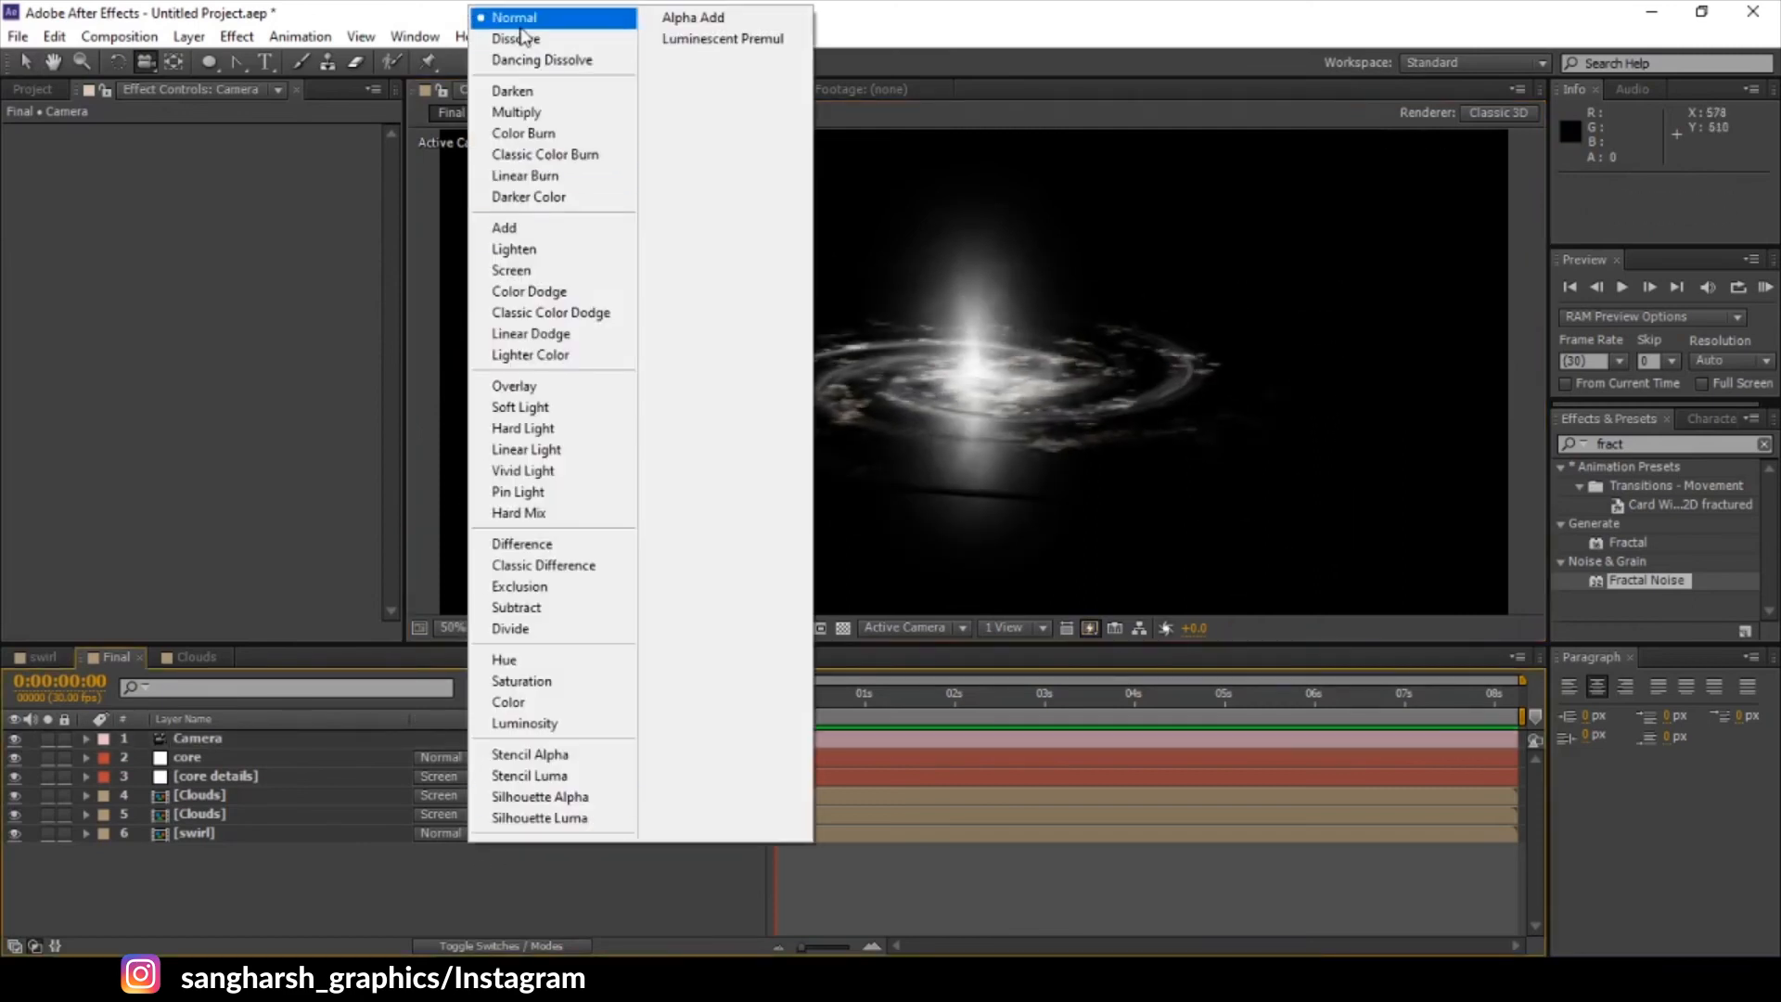
left_click(511, 270)
left_click_drag(950, 470, 969, 538)
left_click(25, 61)
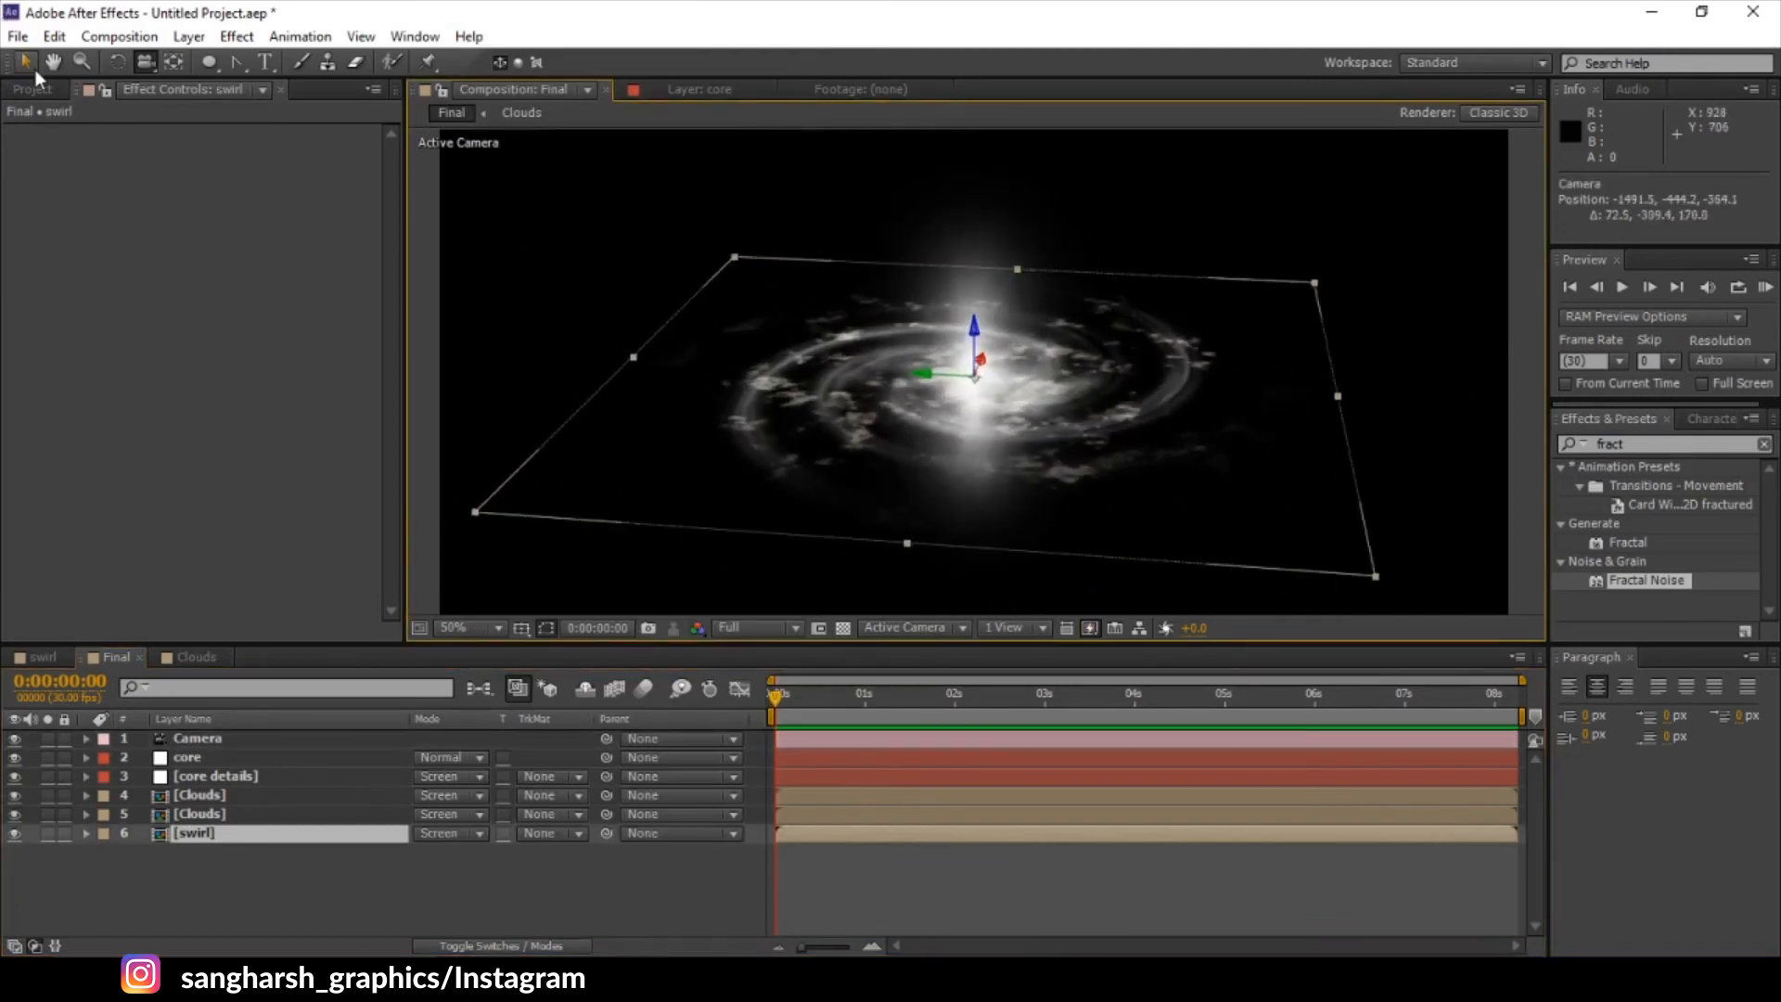
- Offset the two Clouds layers from each other along the vertical axis, raising the upper one slightly
left_click(183, 820)
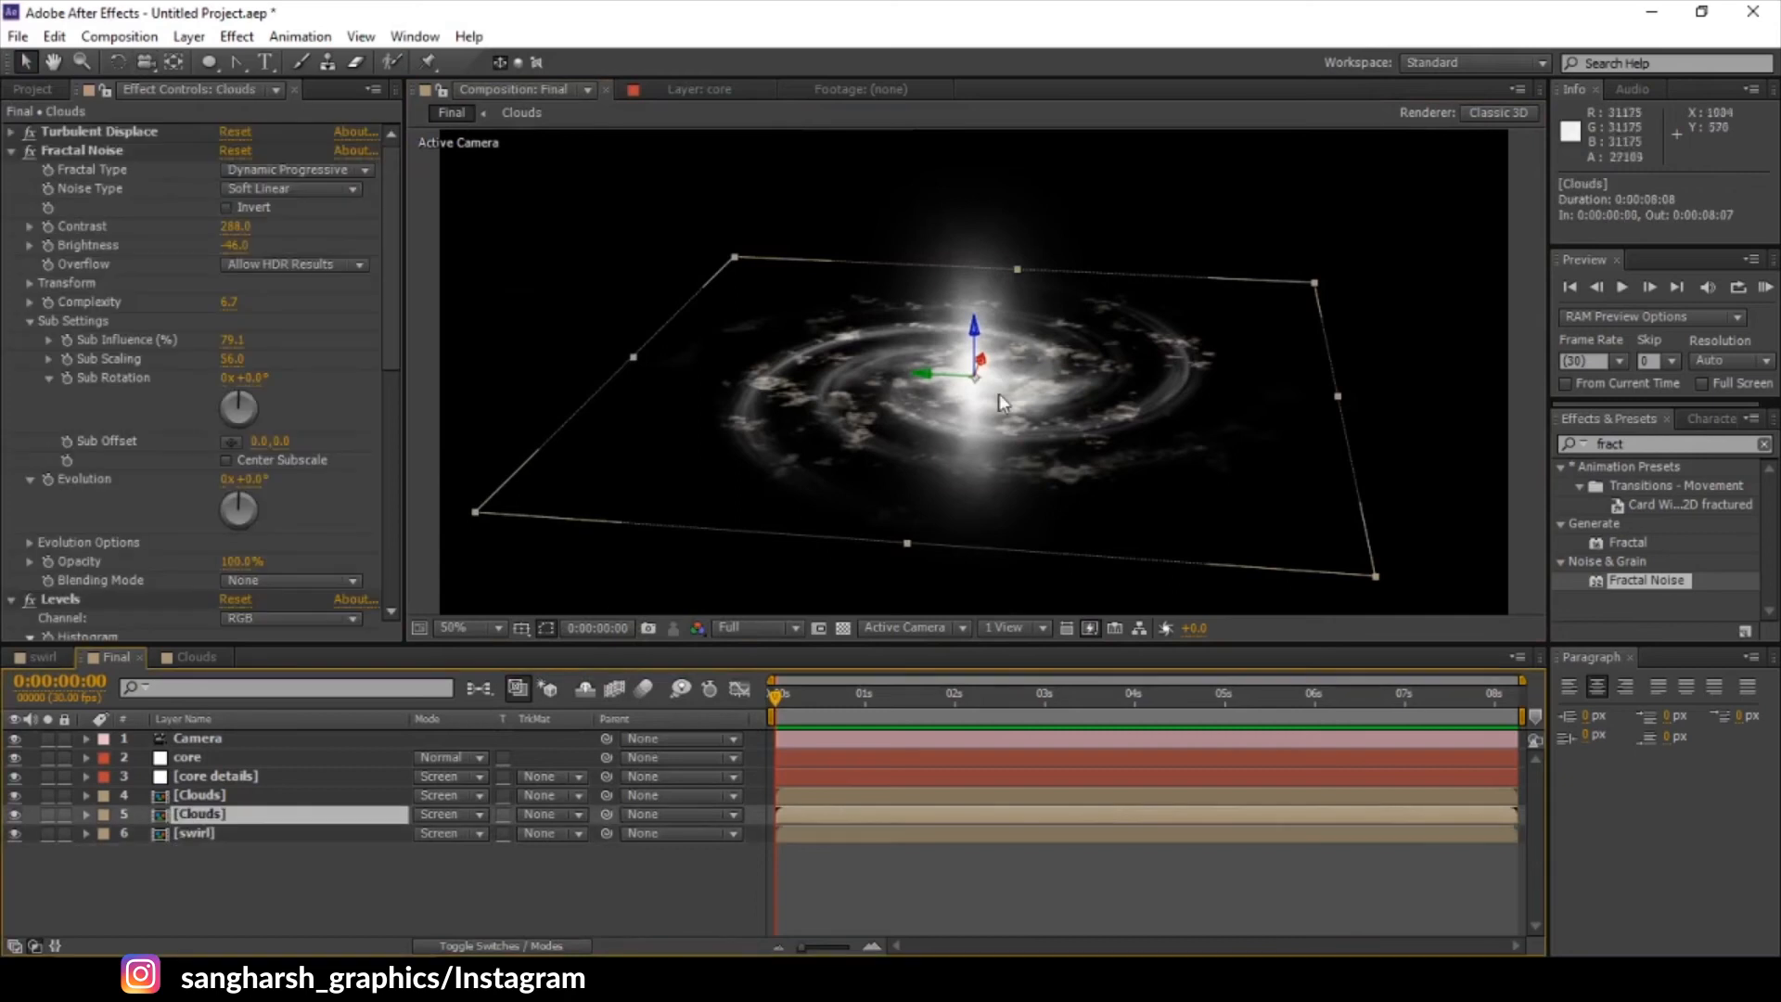
mouse_move(975, 338)
left_mouse_down()
mouse_move(977, 356)
mouse_move(975, 317)
left_mouse_up()
left_click(206, 813)
left_click(209, 798)
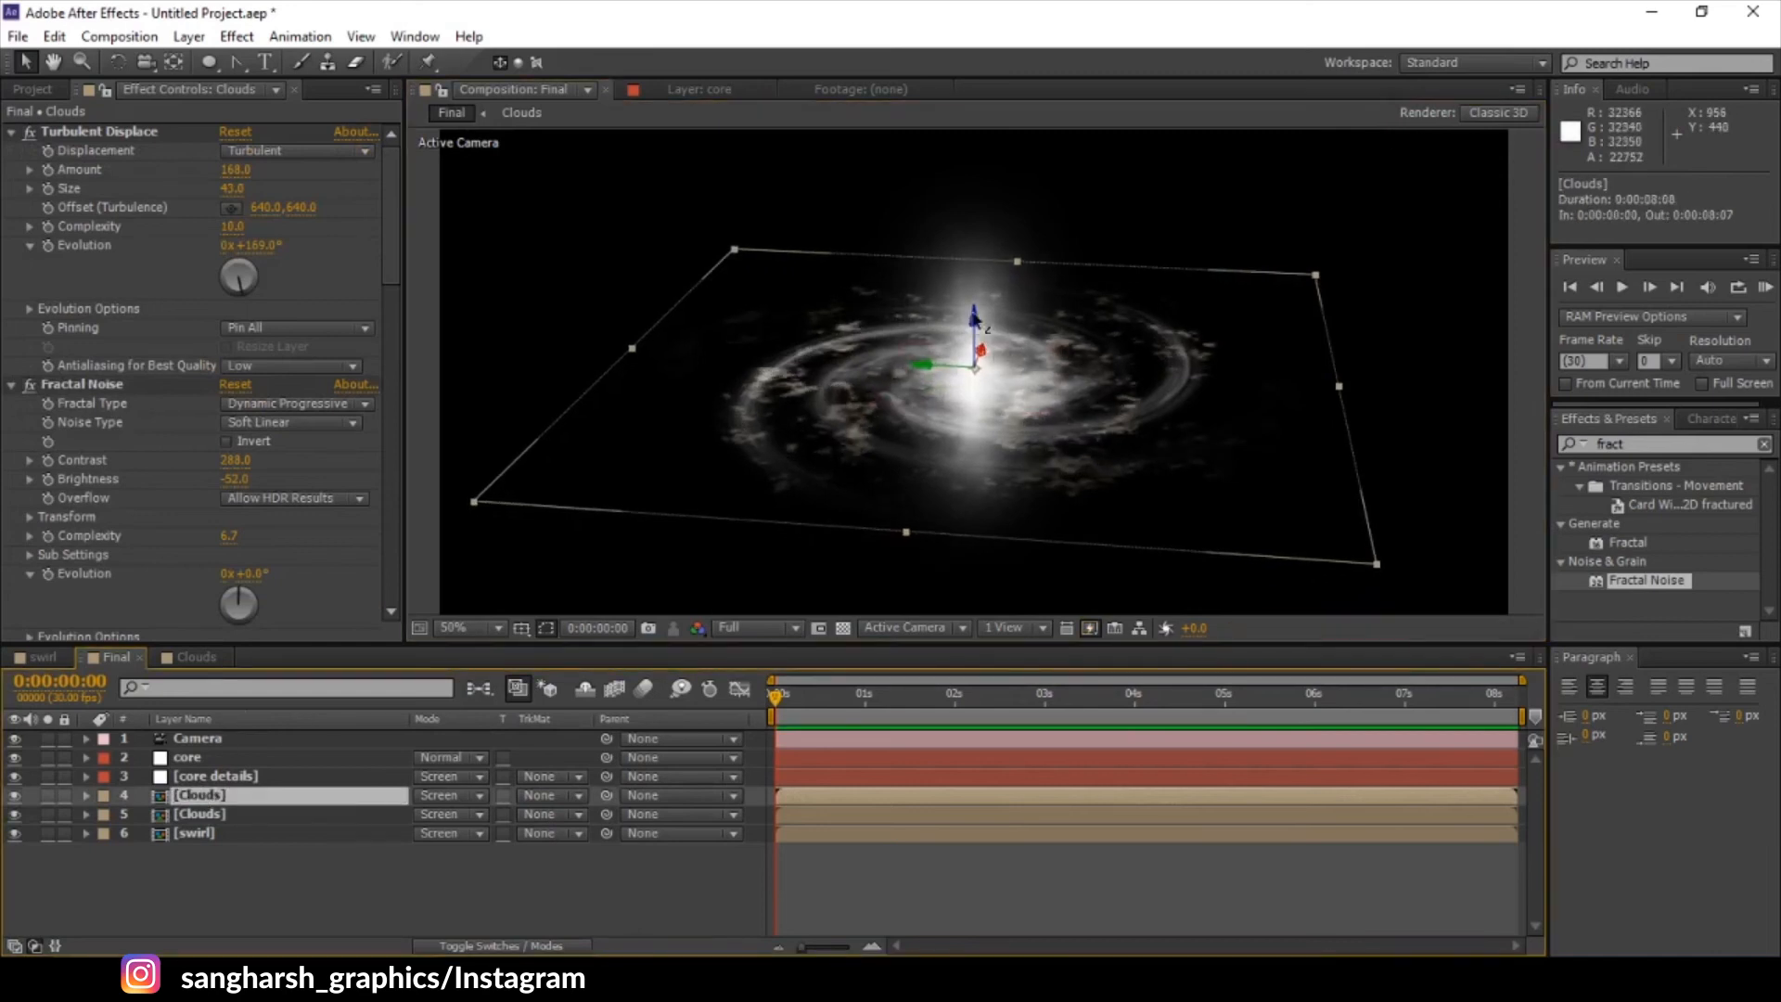
left_click_drag(975, 318, 975, 312)
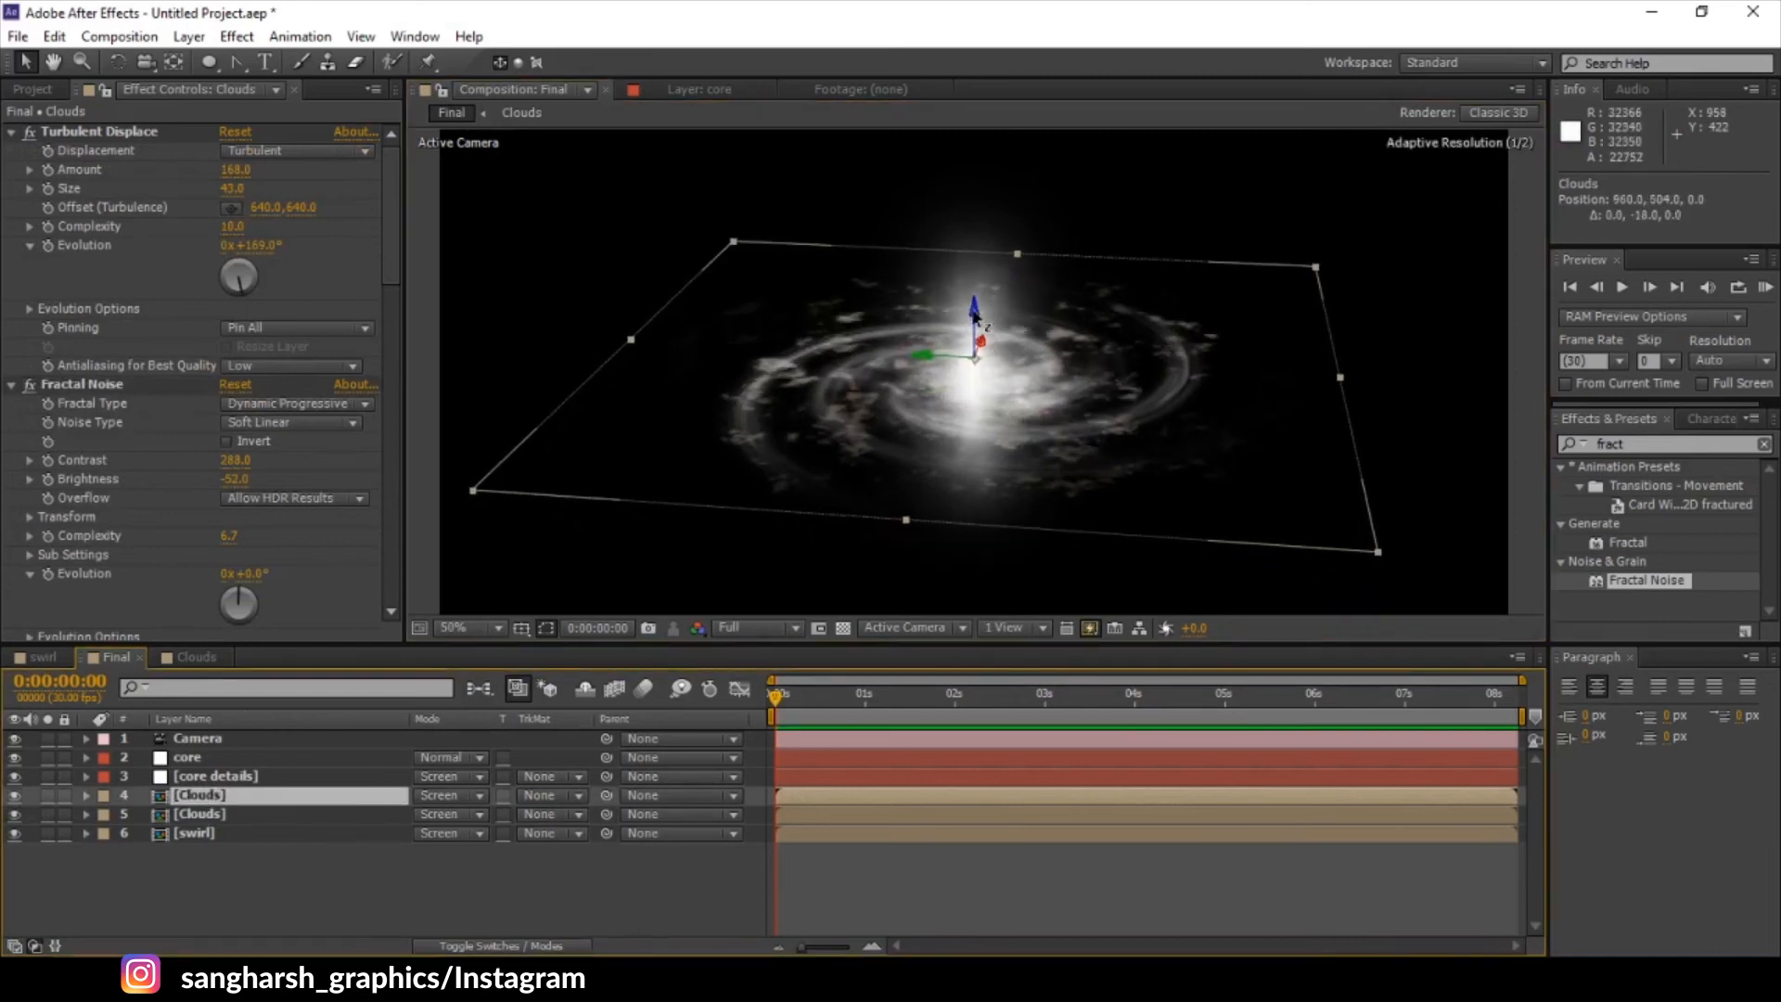
- Raise the core details layer along the vertical axis to a Y position of about 518
left_click(232, 777)
left_click_drag(968, 350, 968, 341)
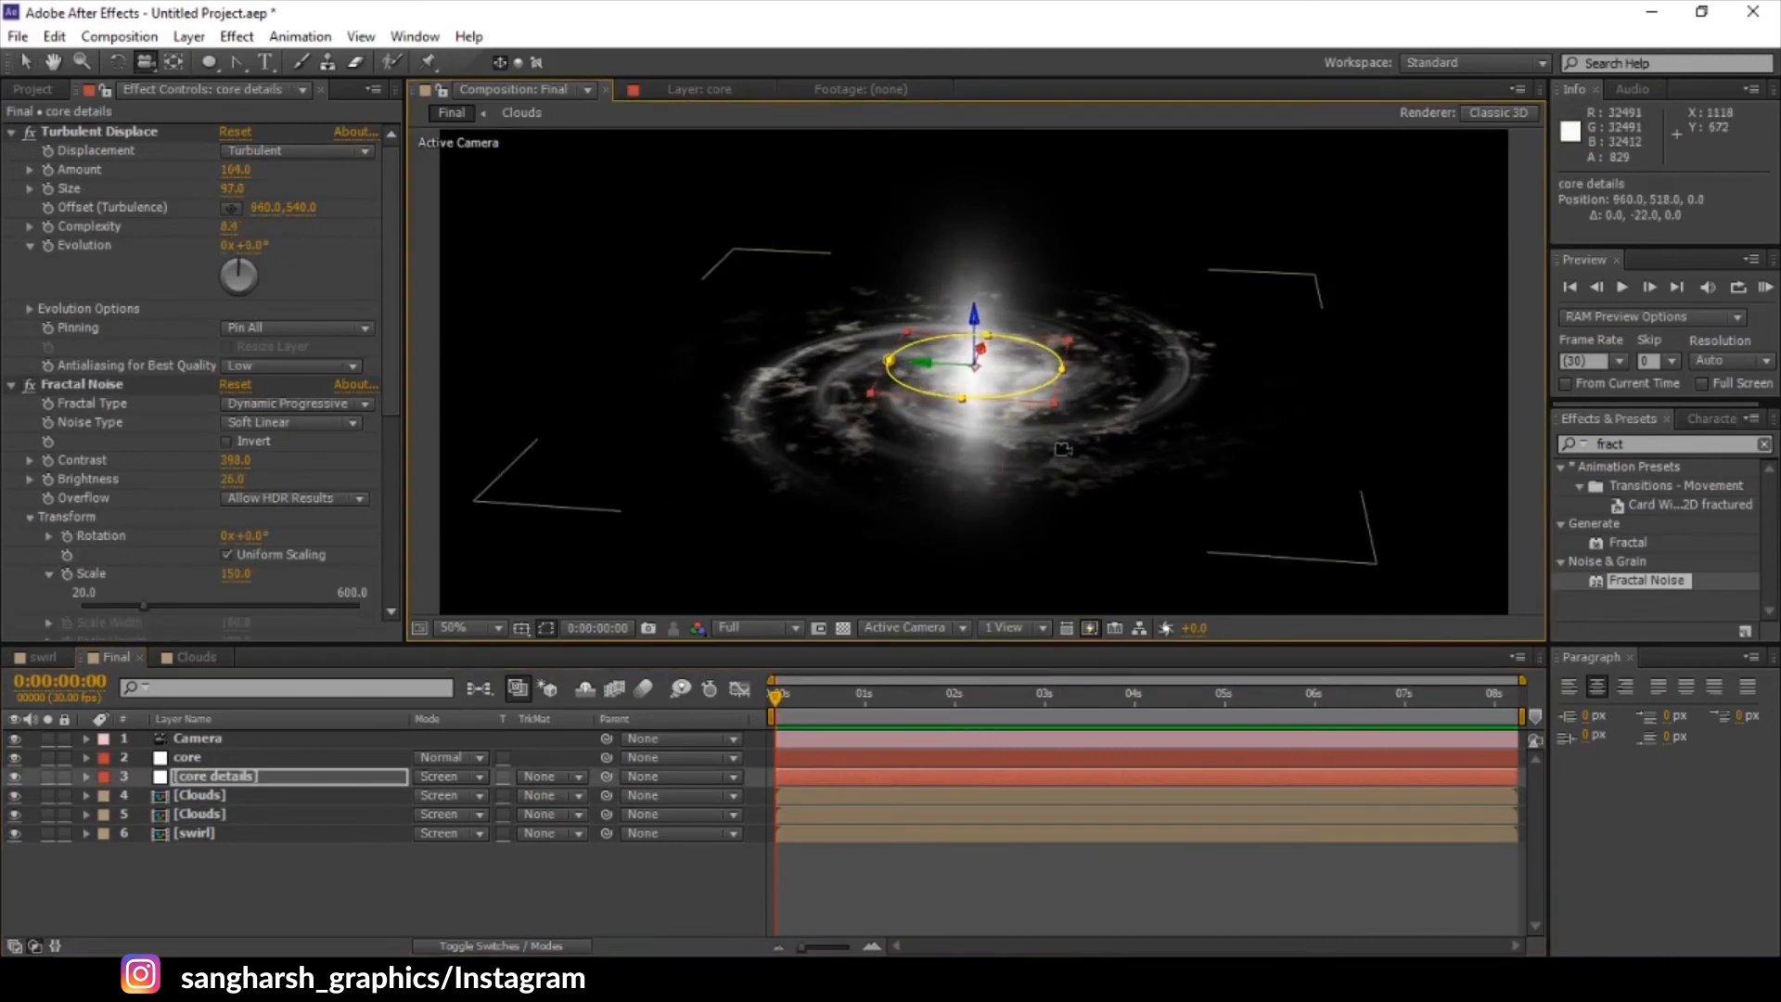
left_click(545, 628)
left_click_drag(1136, 400, 1117, 328)
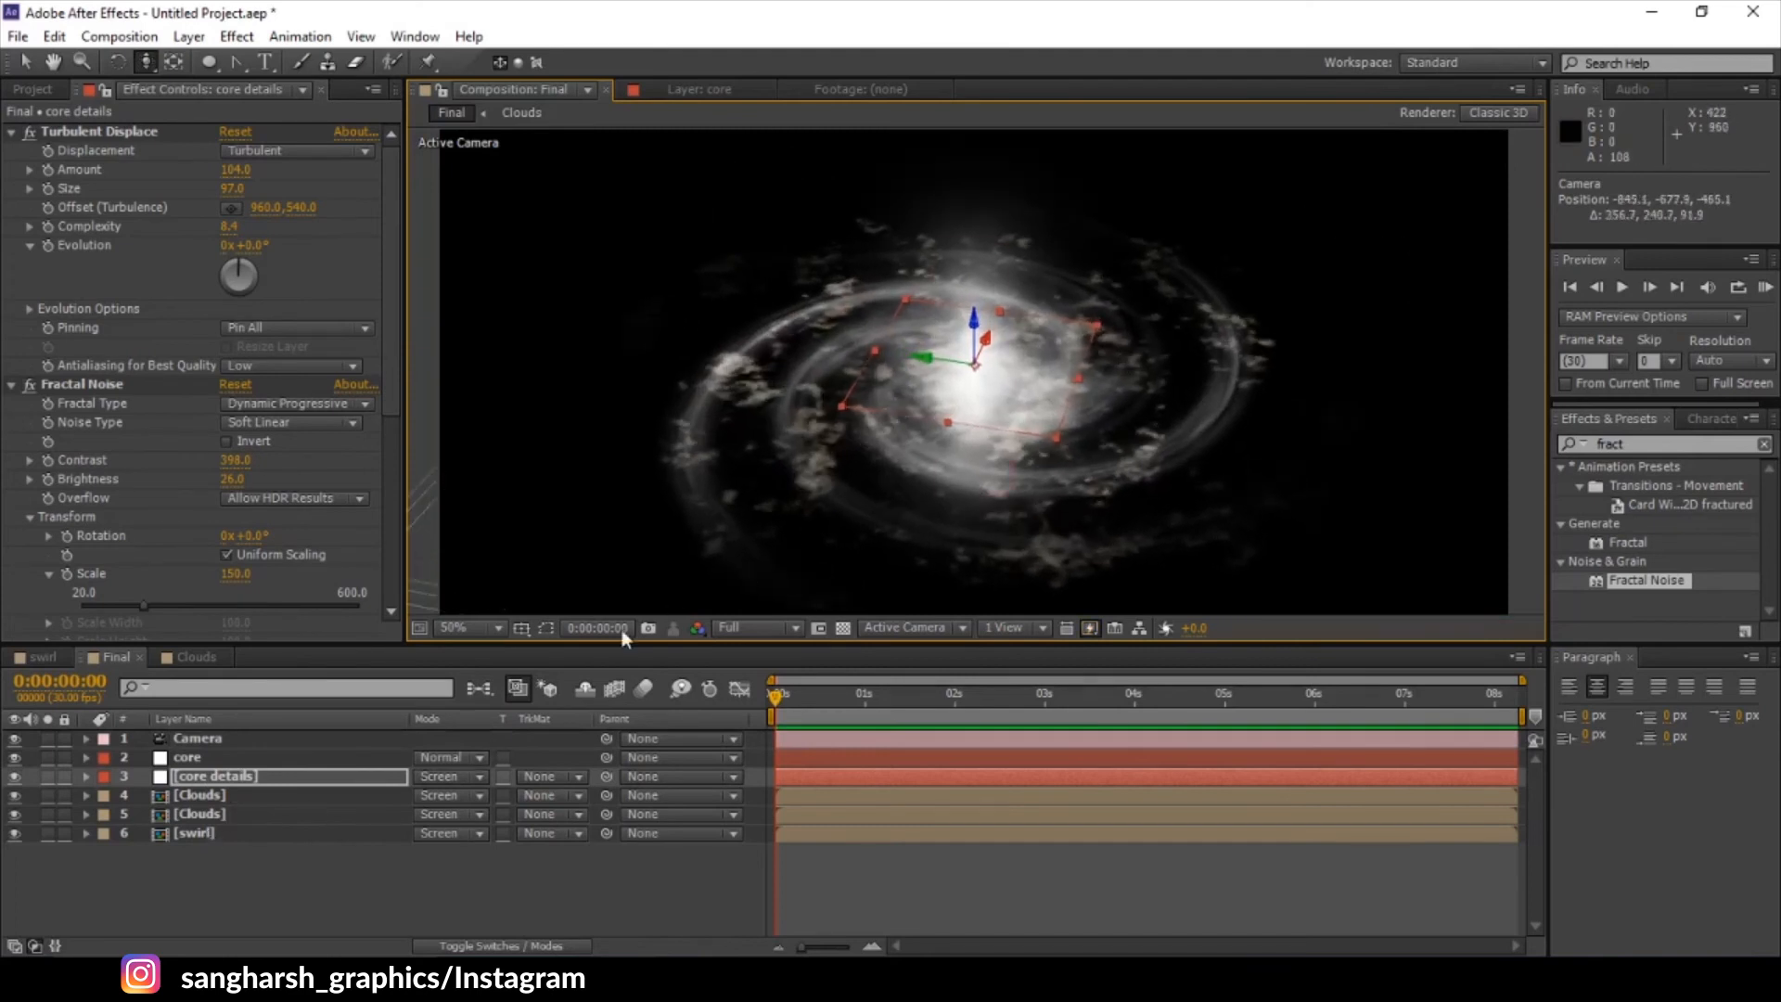
- Set the Turbulent Displace Amount of the upper Clouds layer to 341
left_click(243, 795)
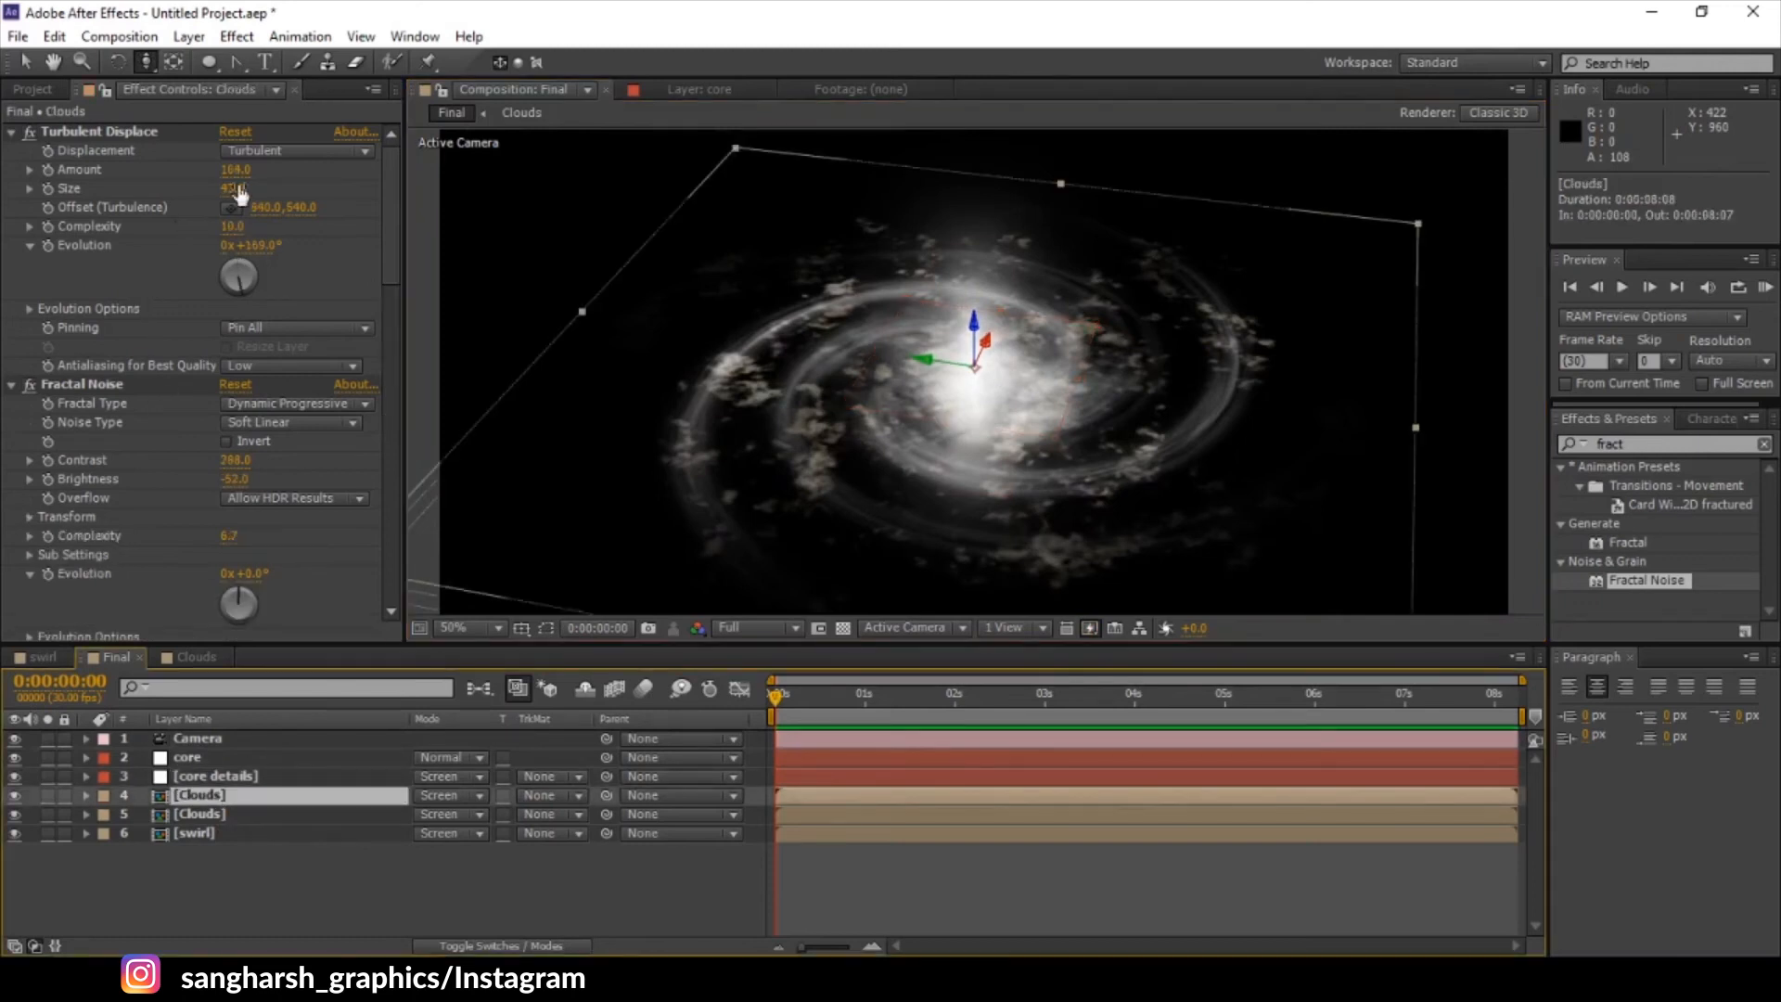
left_click_drag(234, 170, 423, 167)
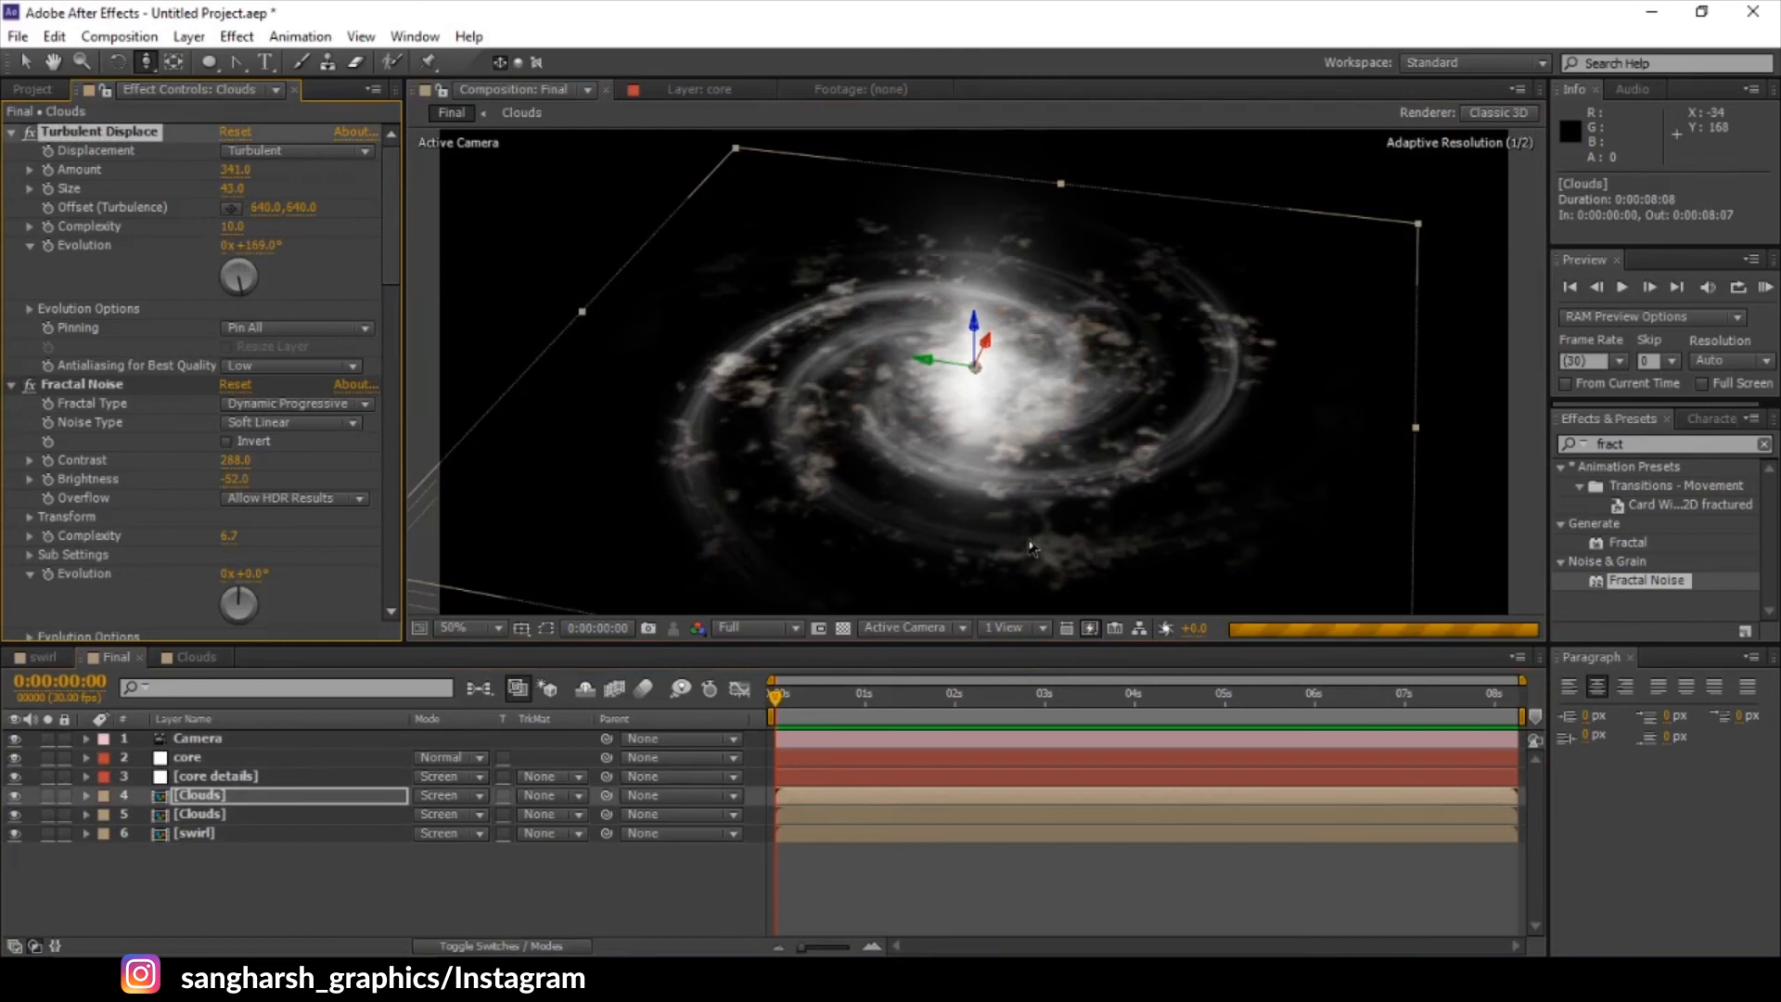
mouse_move(945, 452)
left_mouse_down()
mouse_move(1060, 421)
mouse_move(920, 442)
left_mouse_up()
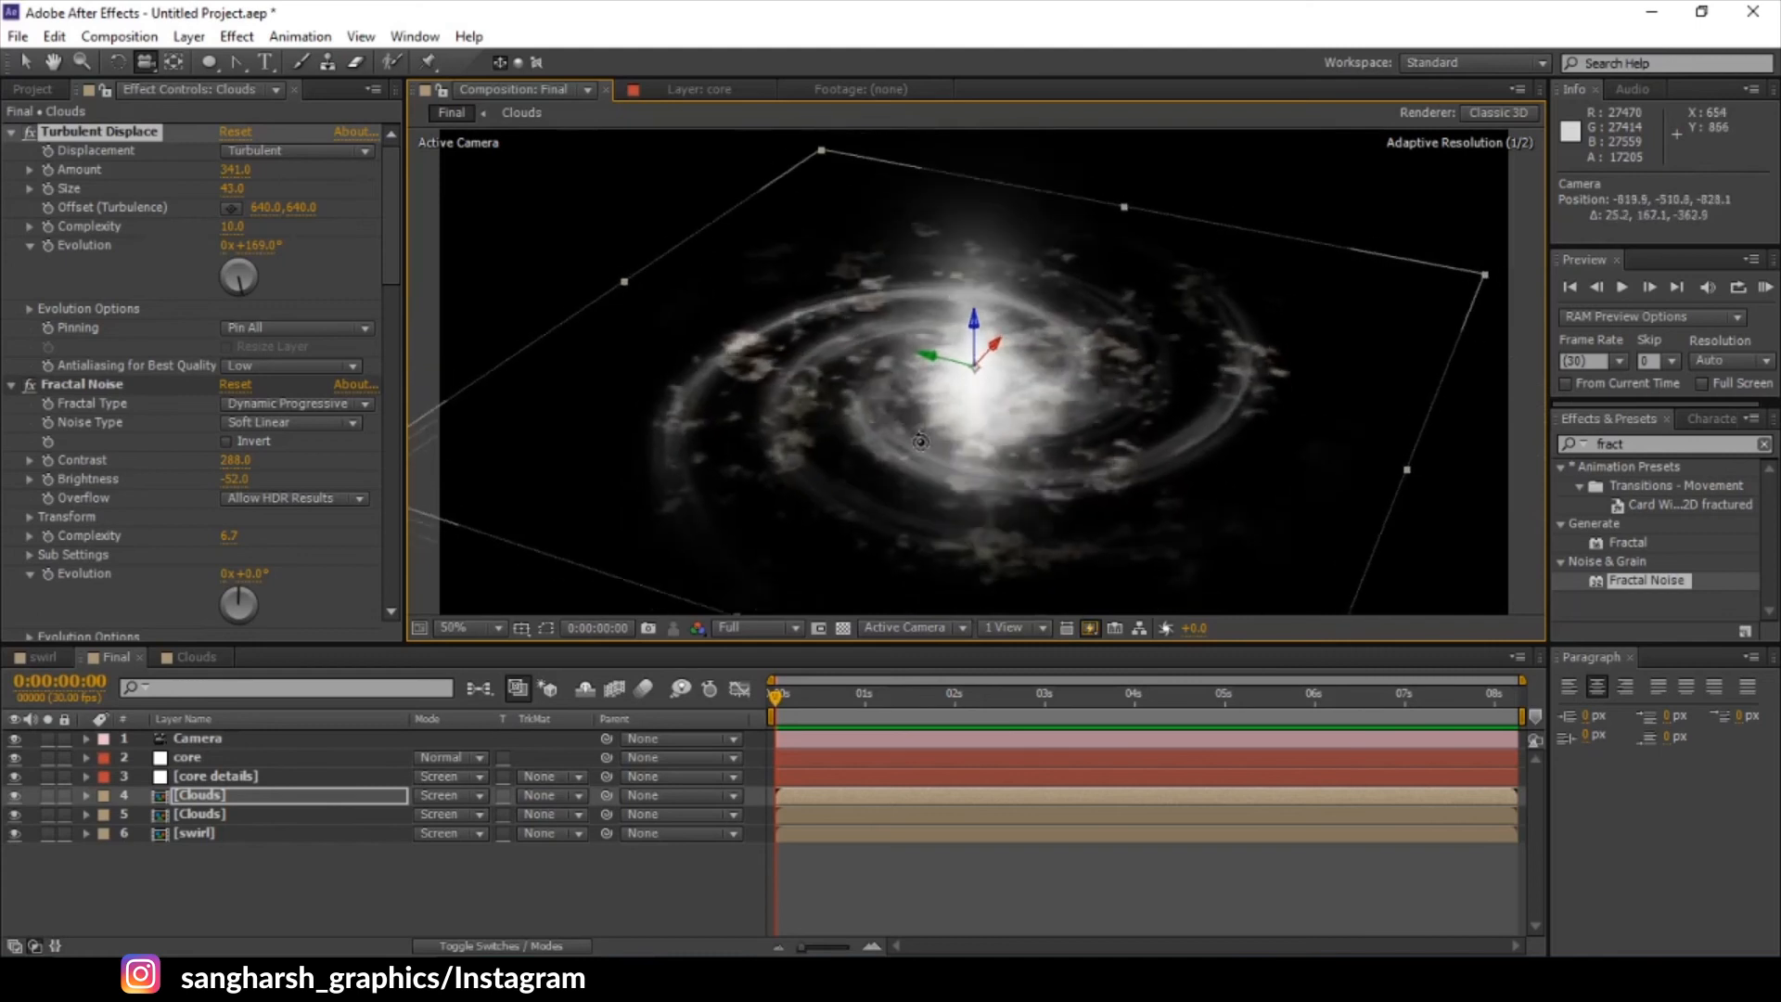
- Move the lower Clouds layer down along the vertical axis to Y position 594, undoing the skewed move
left_click(200, 813)
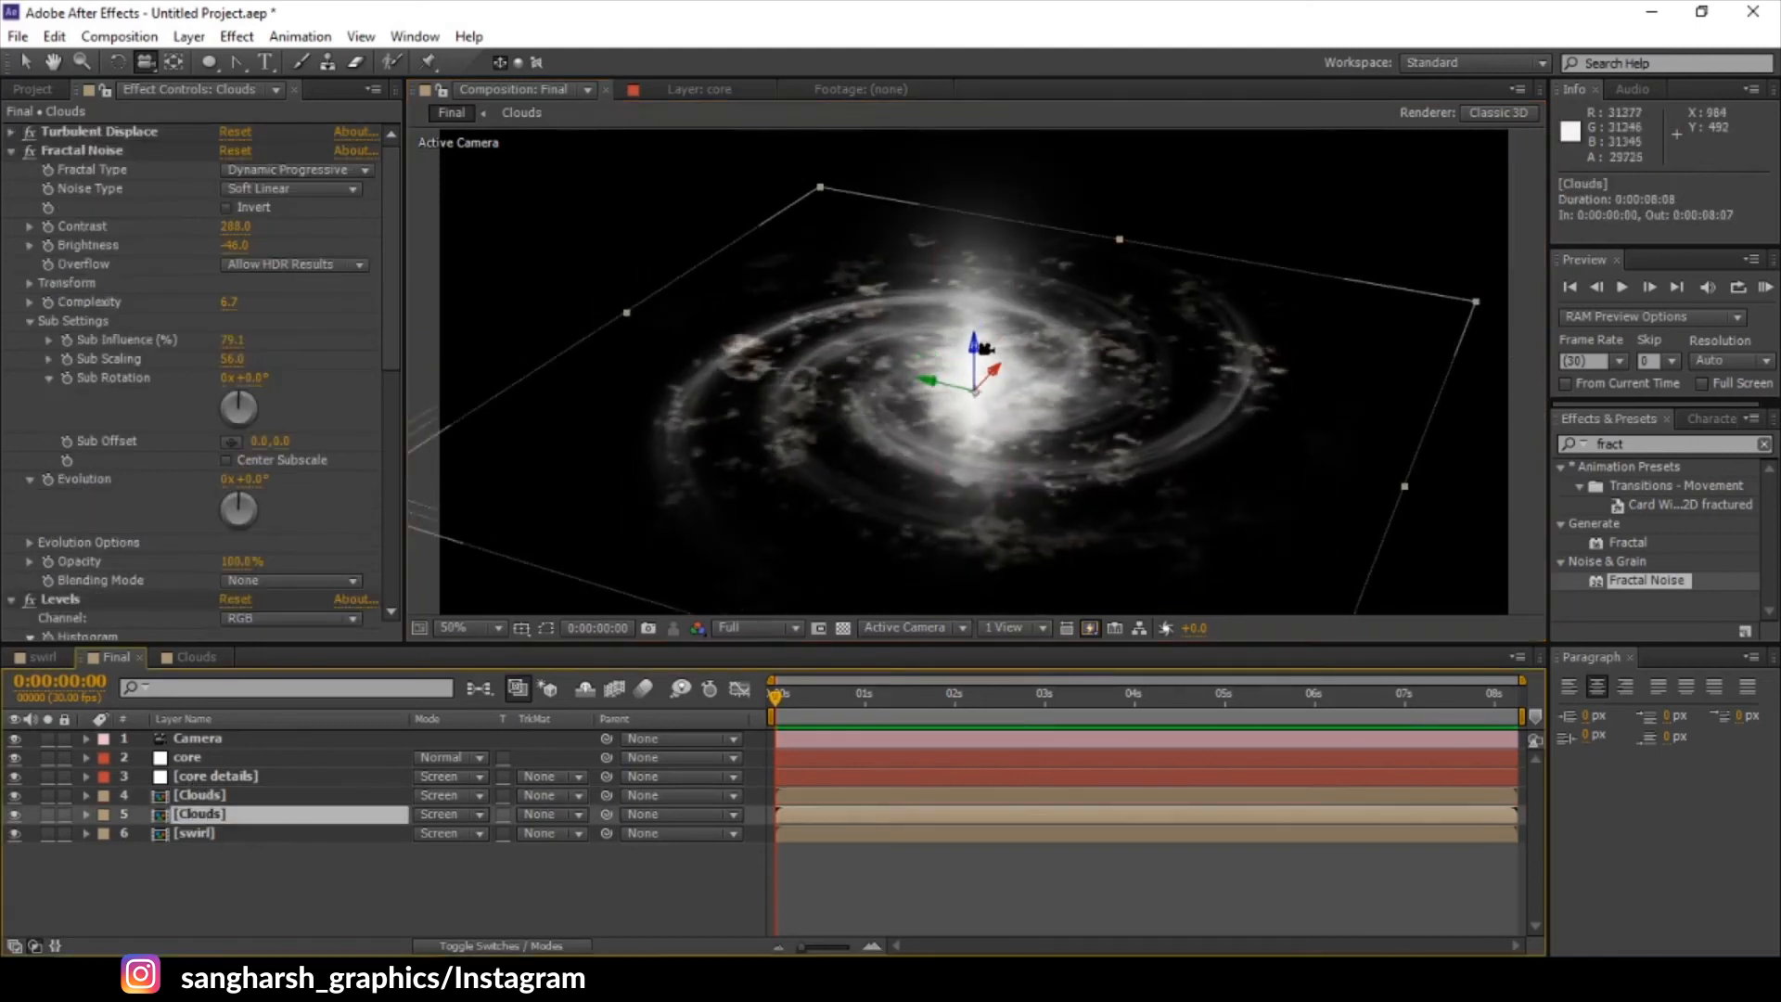
left_click(25, 61)
left_click_drag(983, 353, 978, 360)
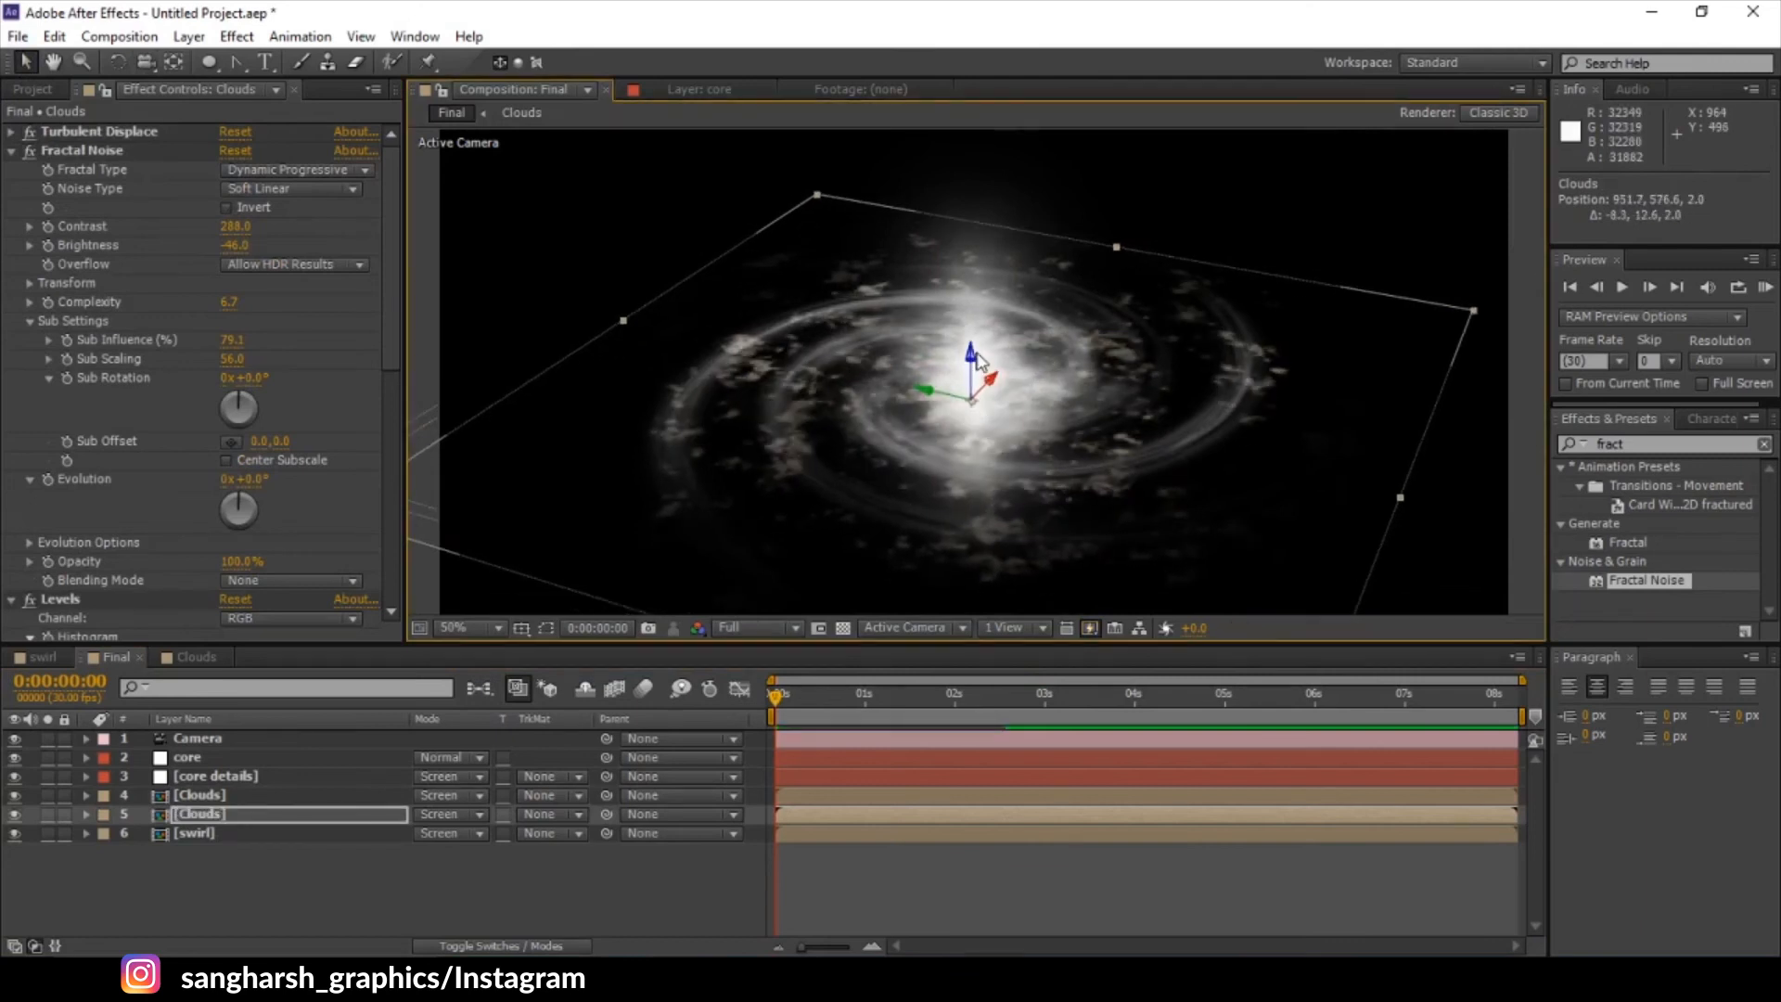
key("ctrl+z")
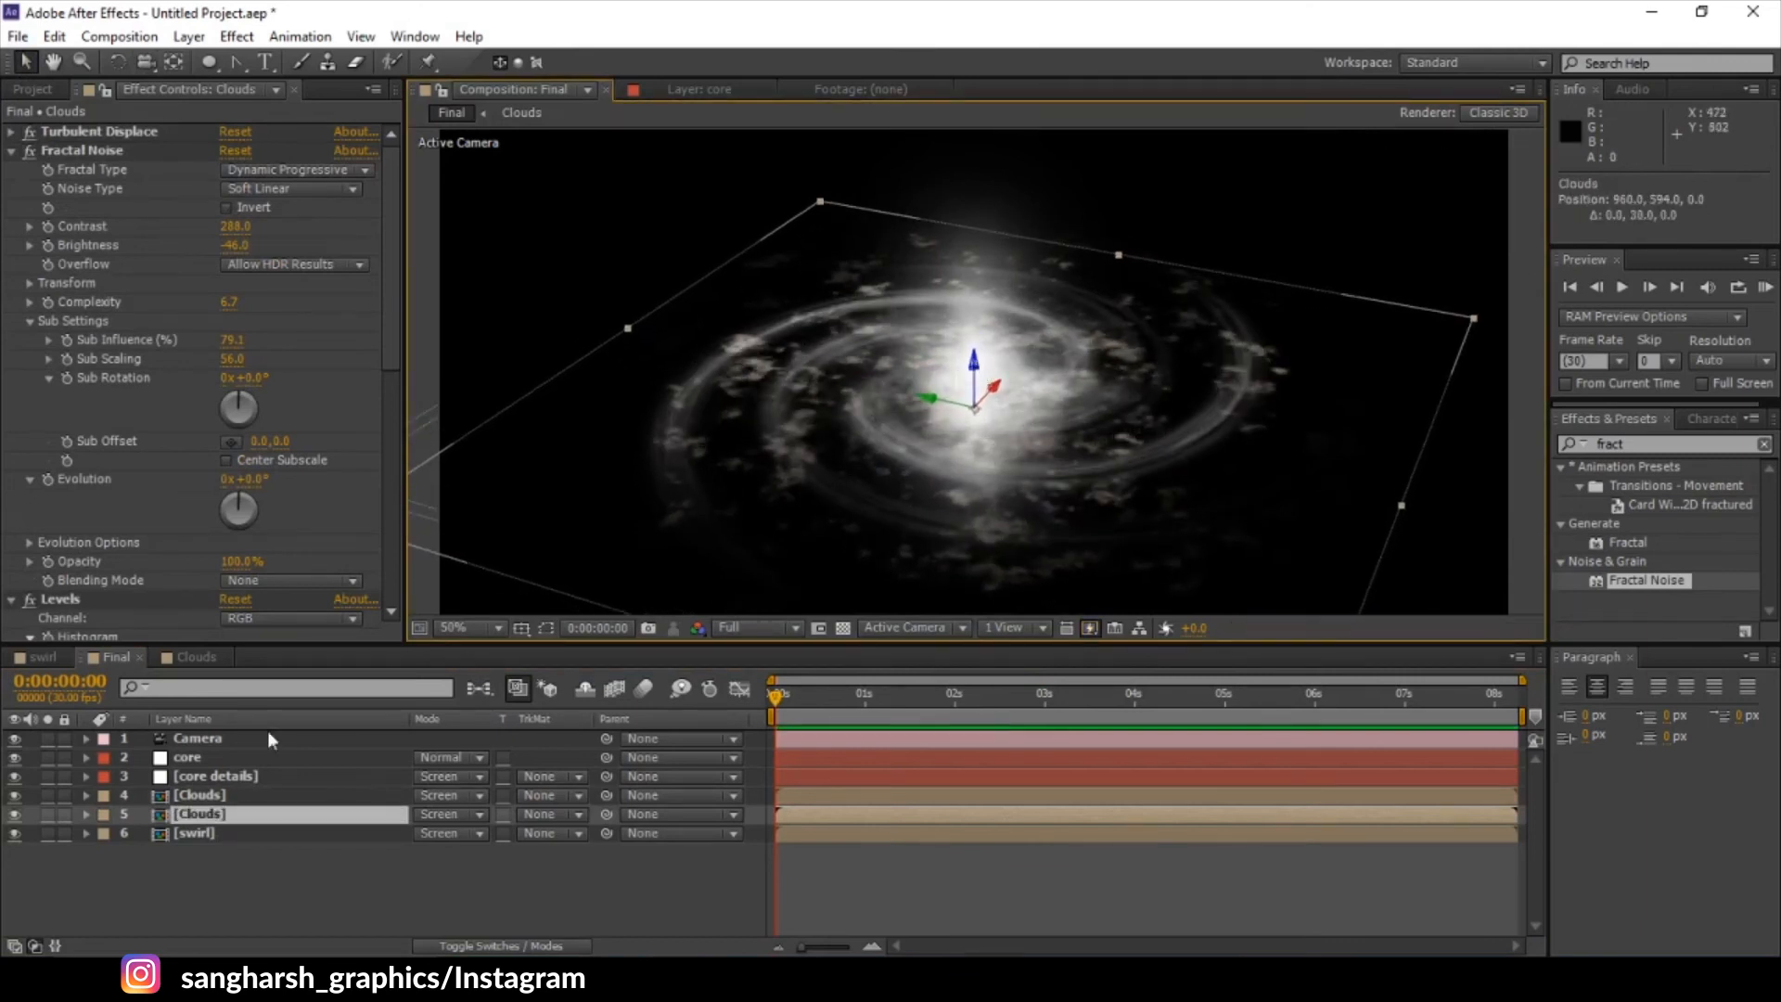
- Raise the core details layer along the vertical axis to Y position 508
left_click(224, 793)
left_click(216, 776)
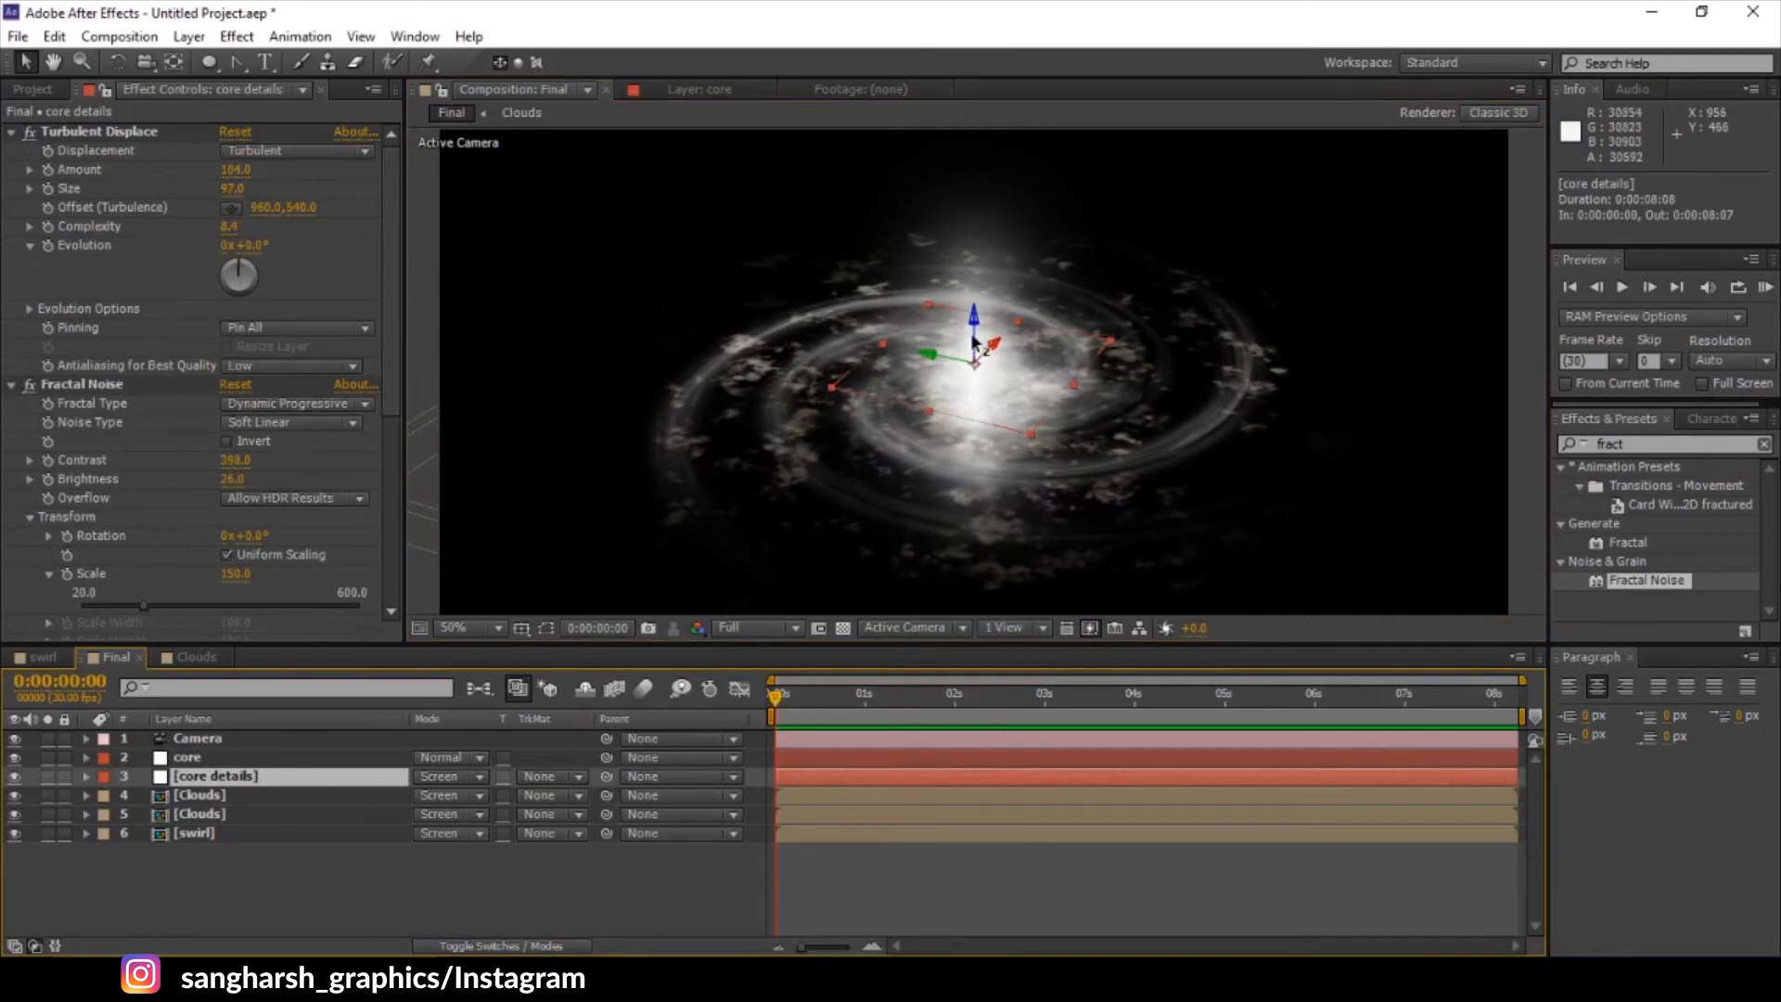
left_click_drag(981, 351, 974, 331)
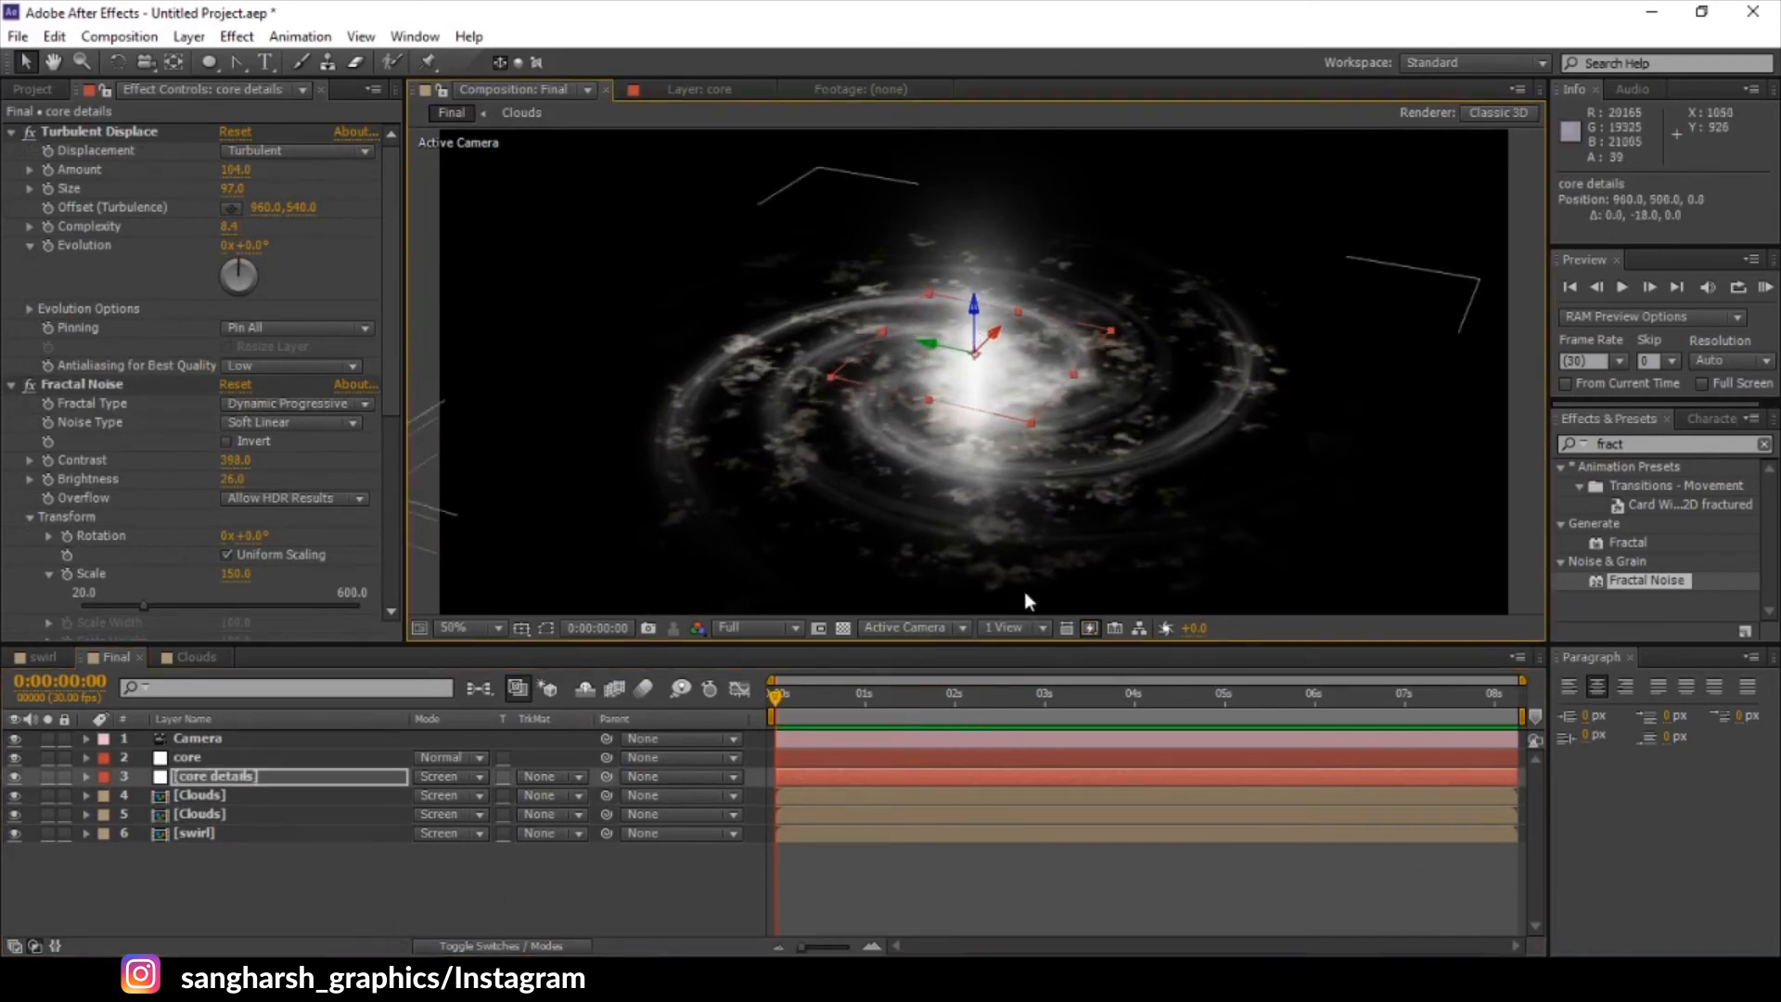
- Add a Fast Blur effect with a Blurriness of 3.0 to both Clouds layers
left_click(204, 795)
left_click(208, 816, "shift")
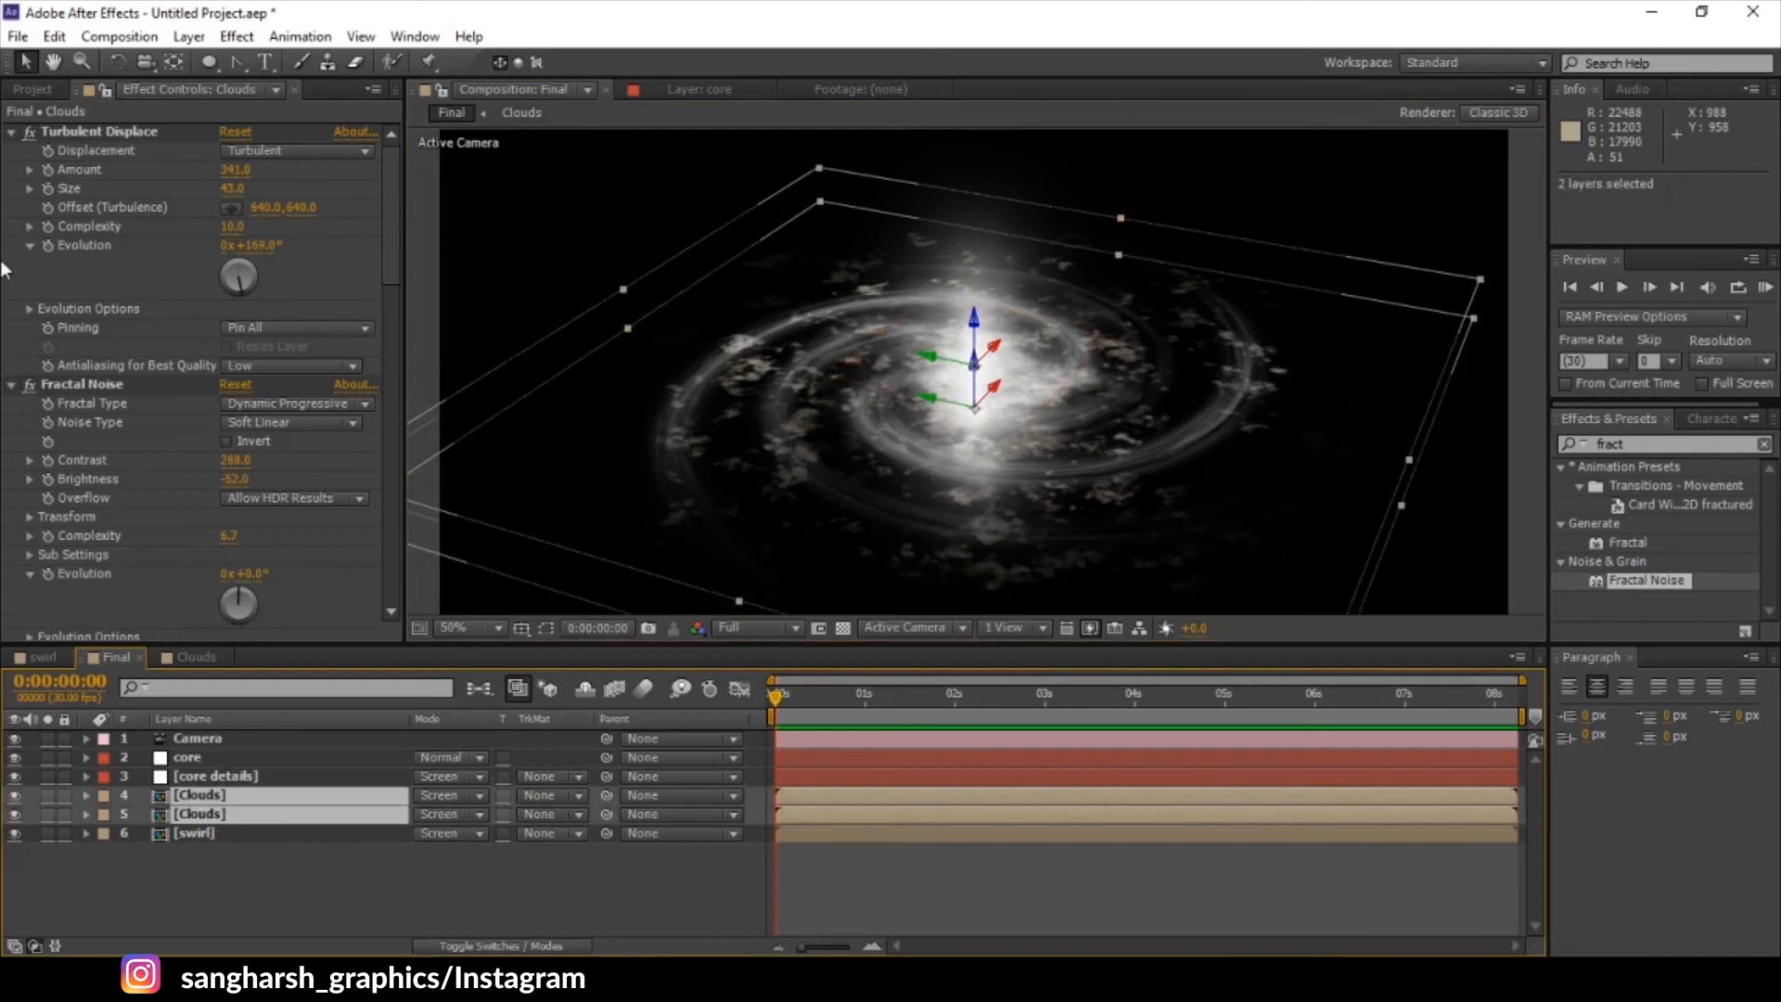
left_click(11, 132)
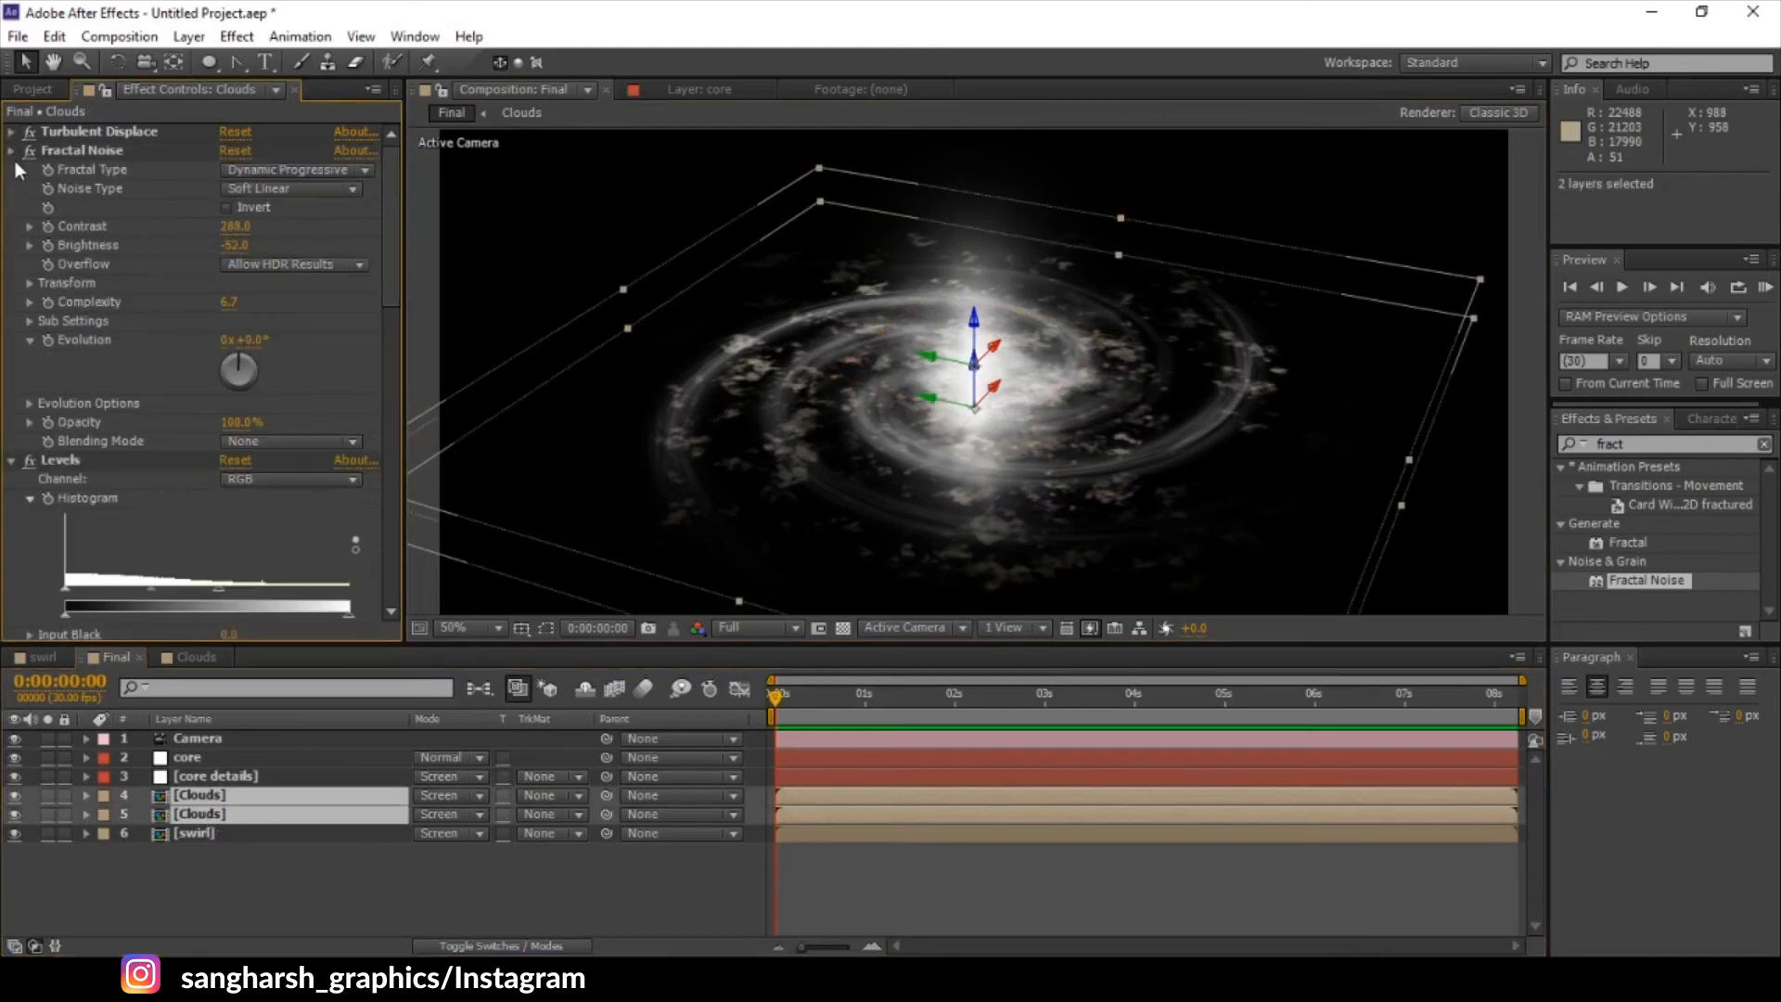
left_click(12, 151)
left_click(12, 170)
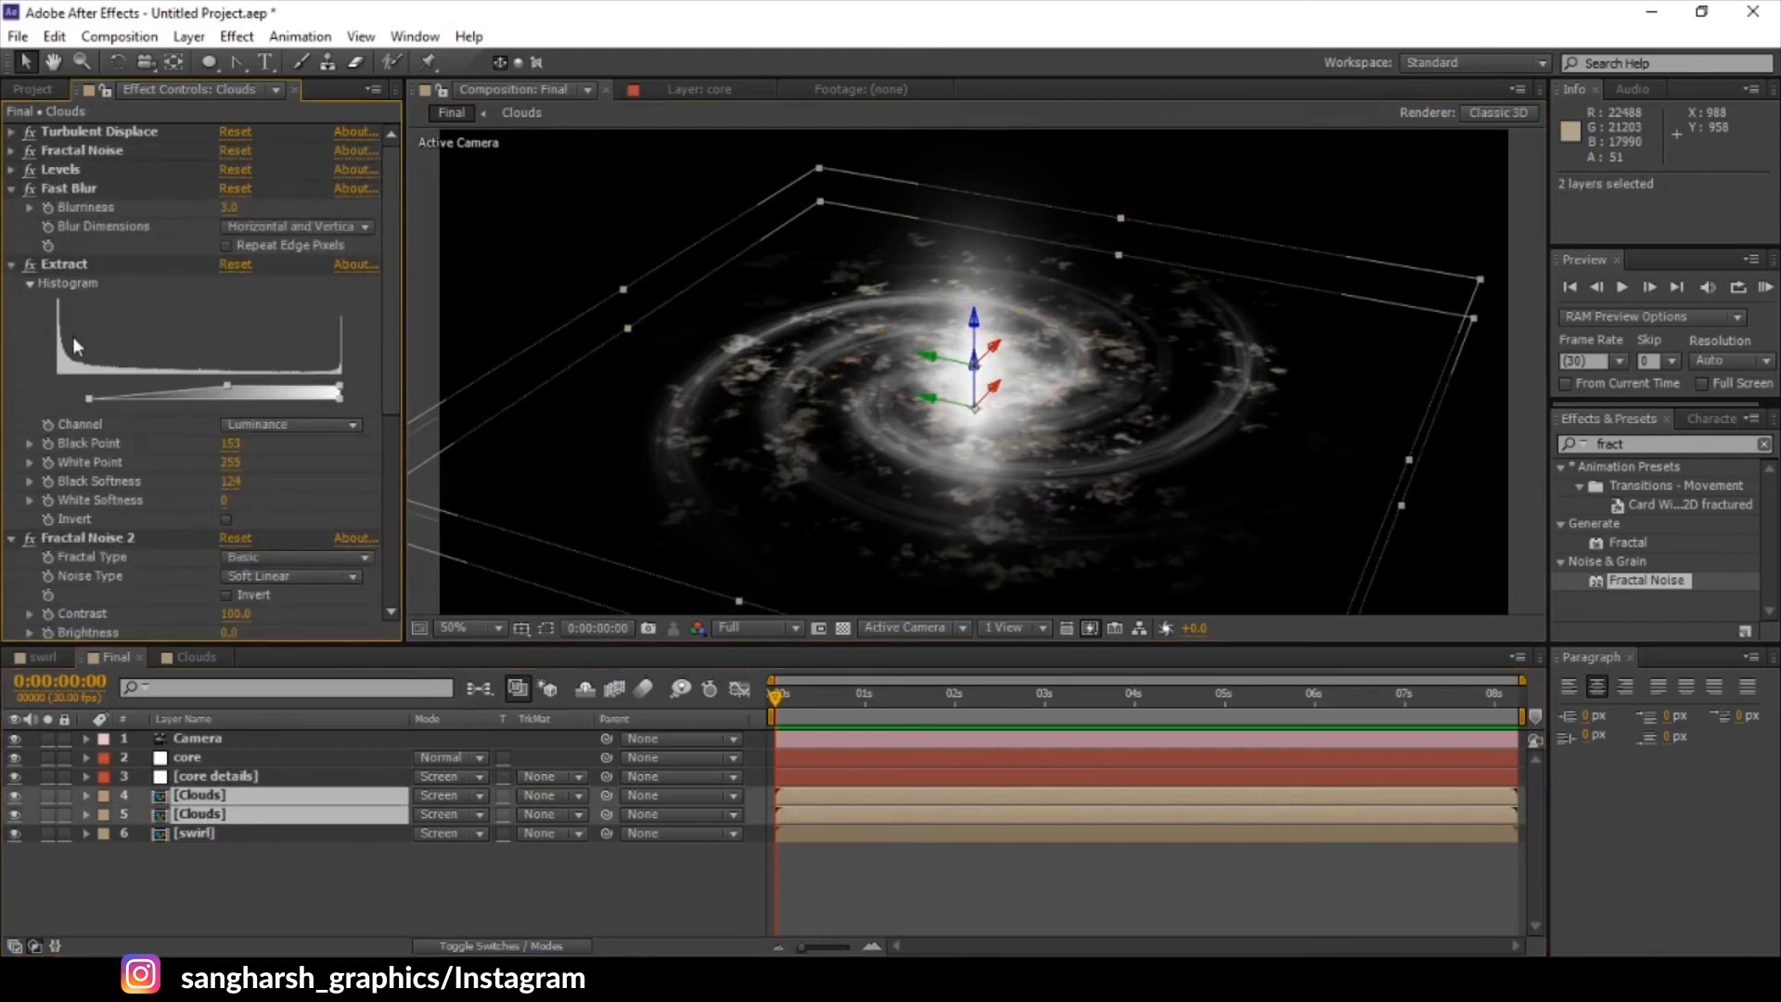
left_click(1635, 445)
type("fast")
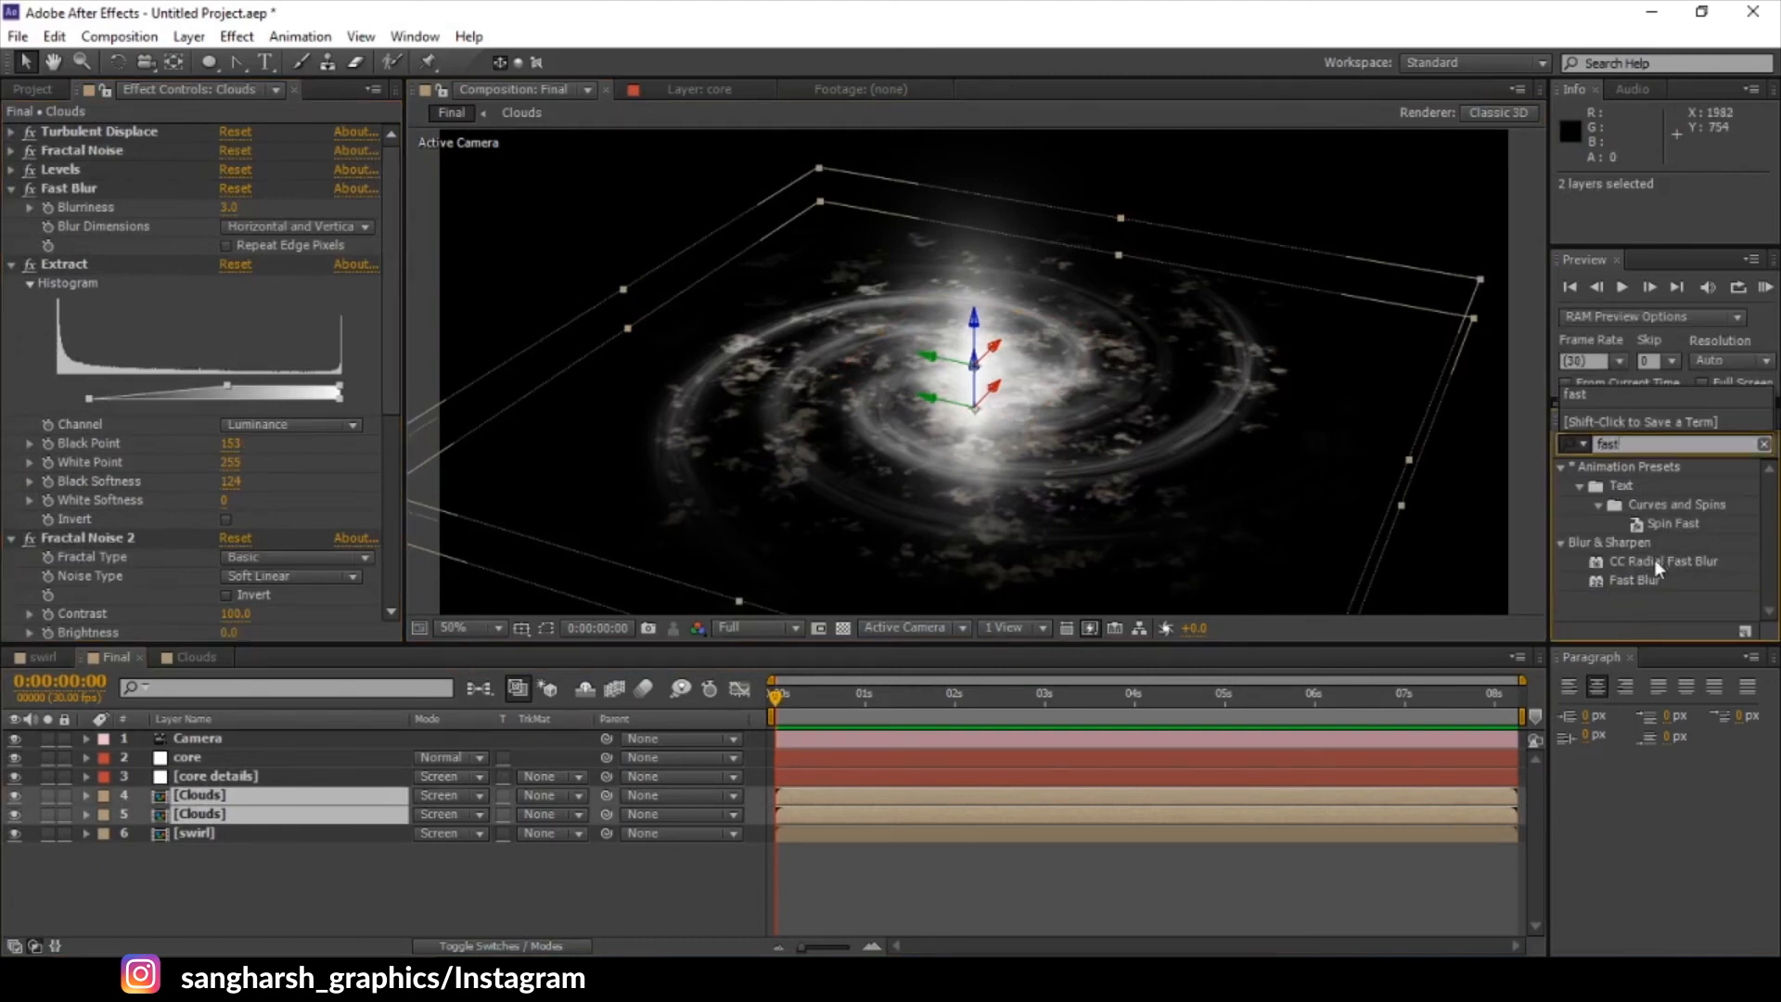
double_click(1634, 580)
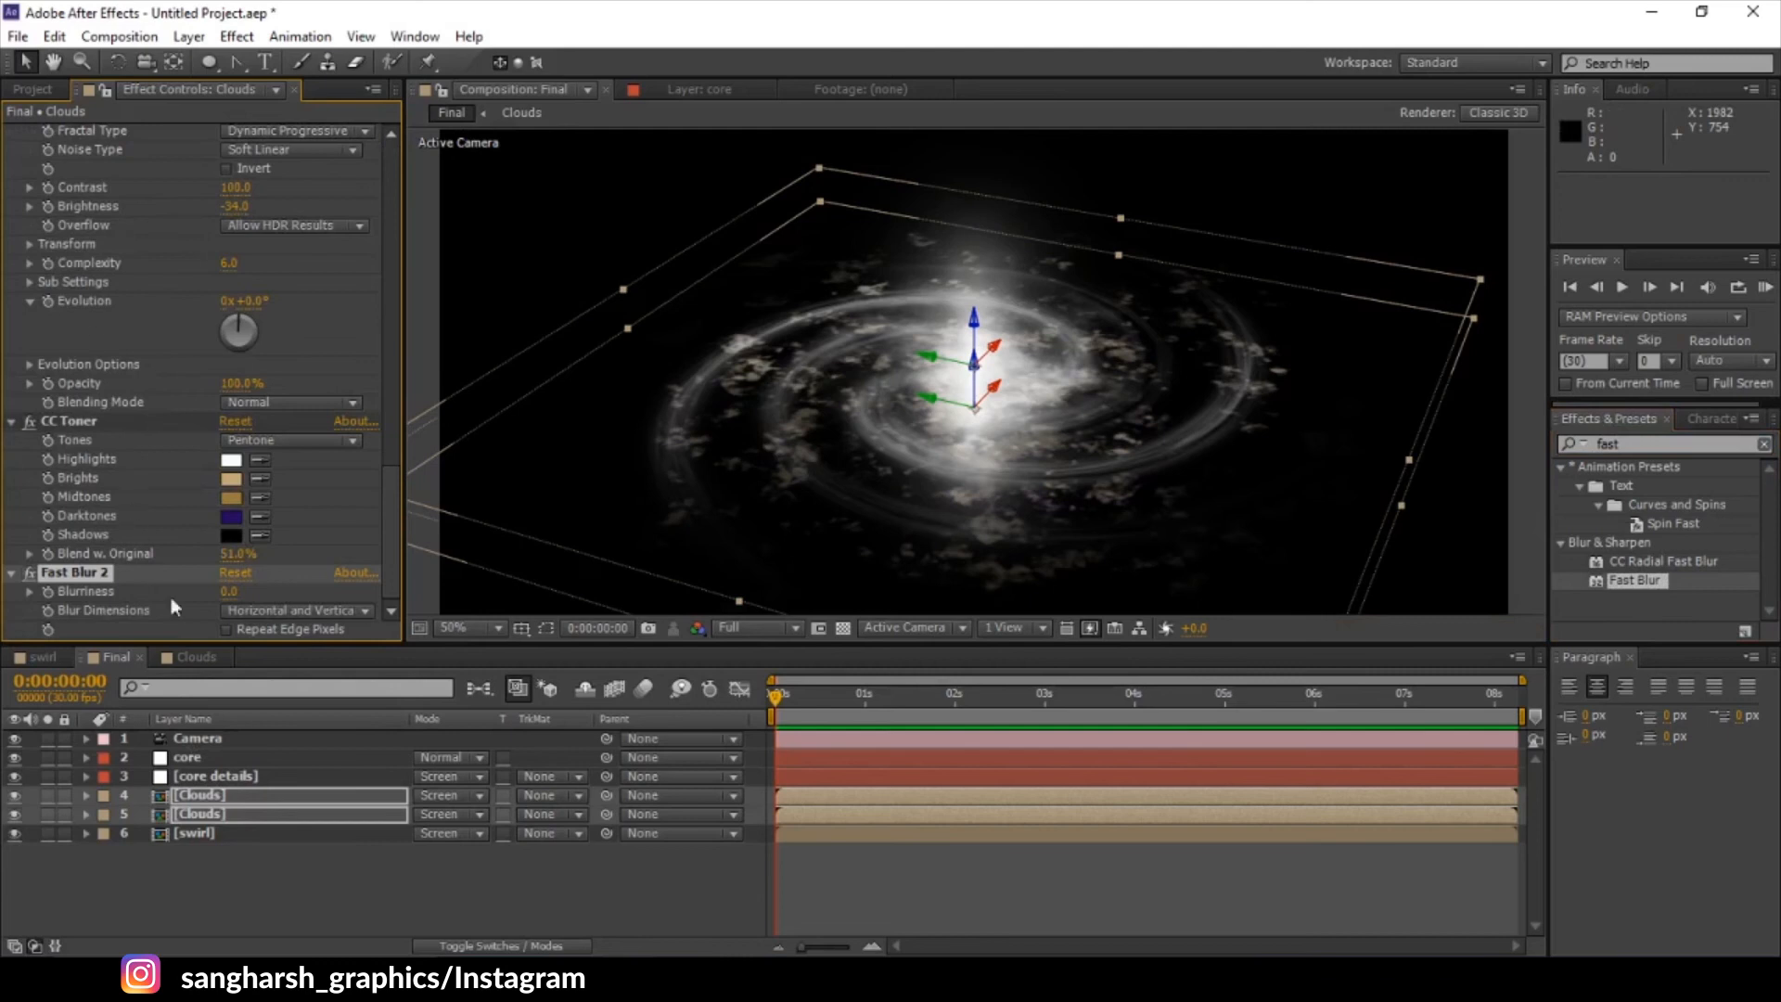
left_click_drag(225, 591, 237, 592)
left_click_drag(233, 595, 231, 595)
left_click(362, 864)
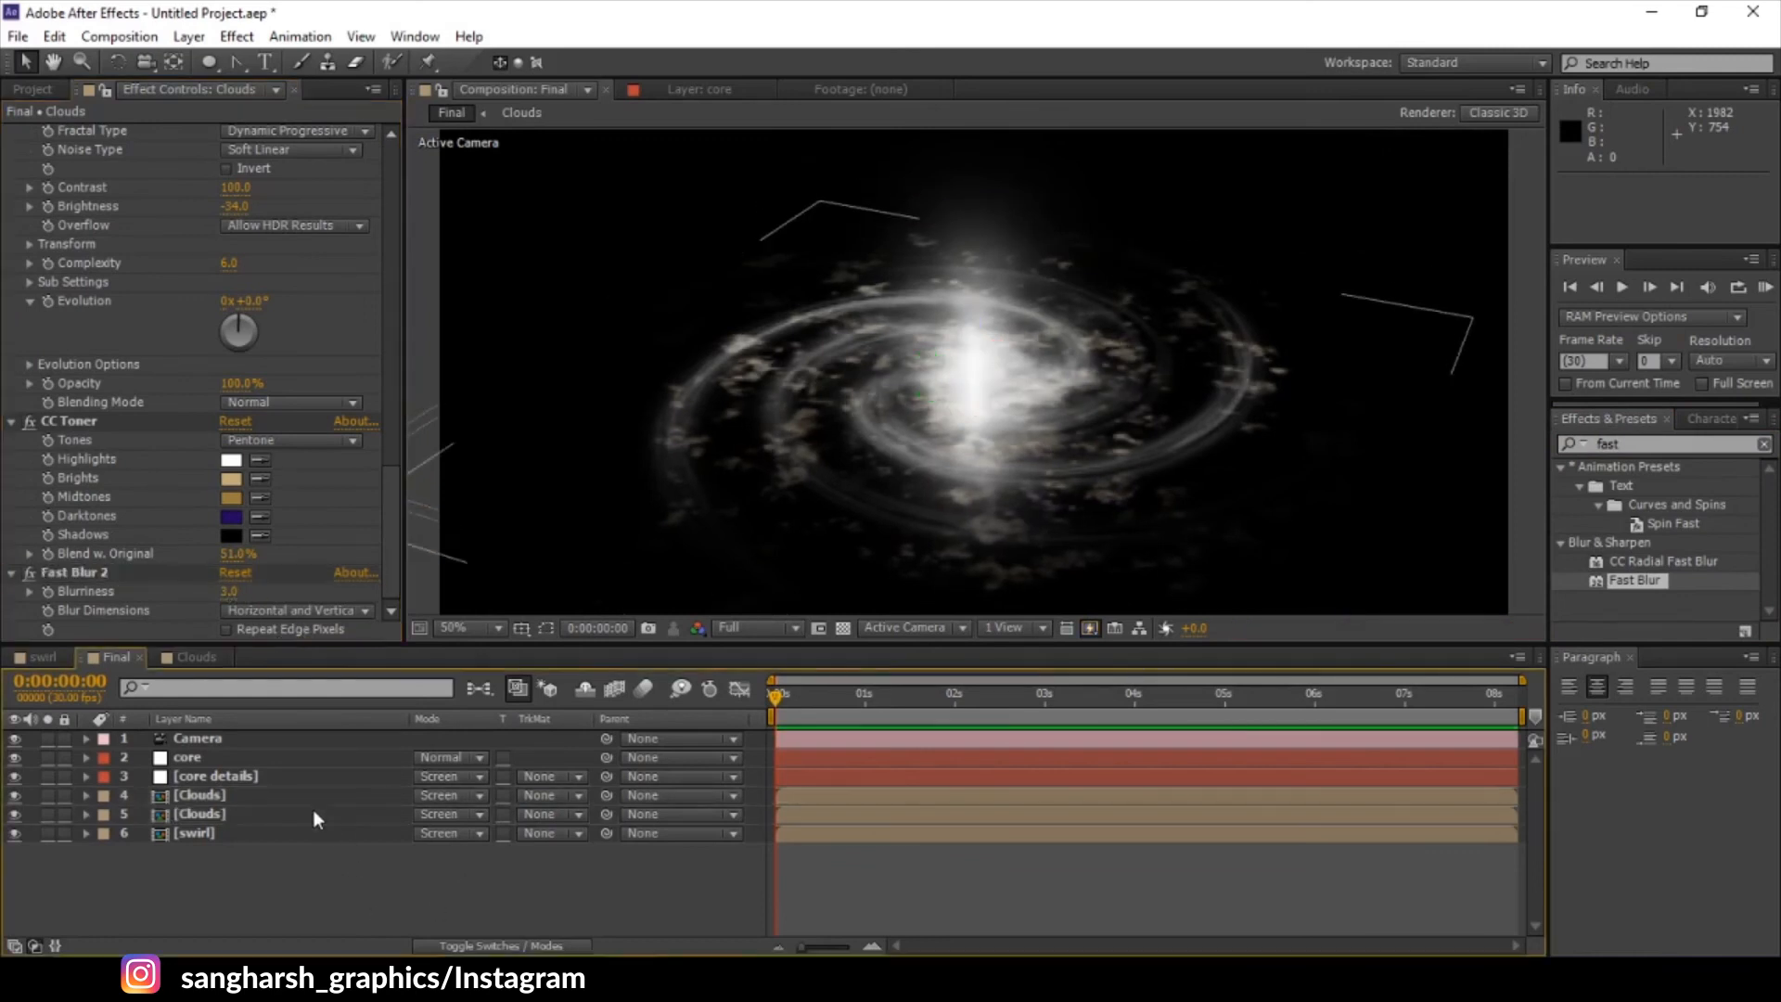
- Lower the Opacity of both Clouds layers to 45%
left_click(315, 813)
left_click(320, 795, "ctrl")
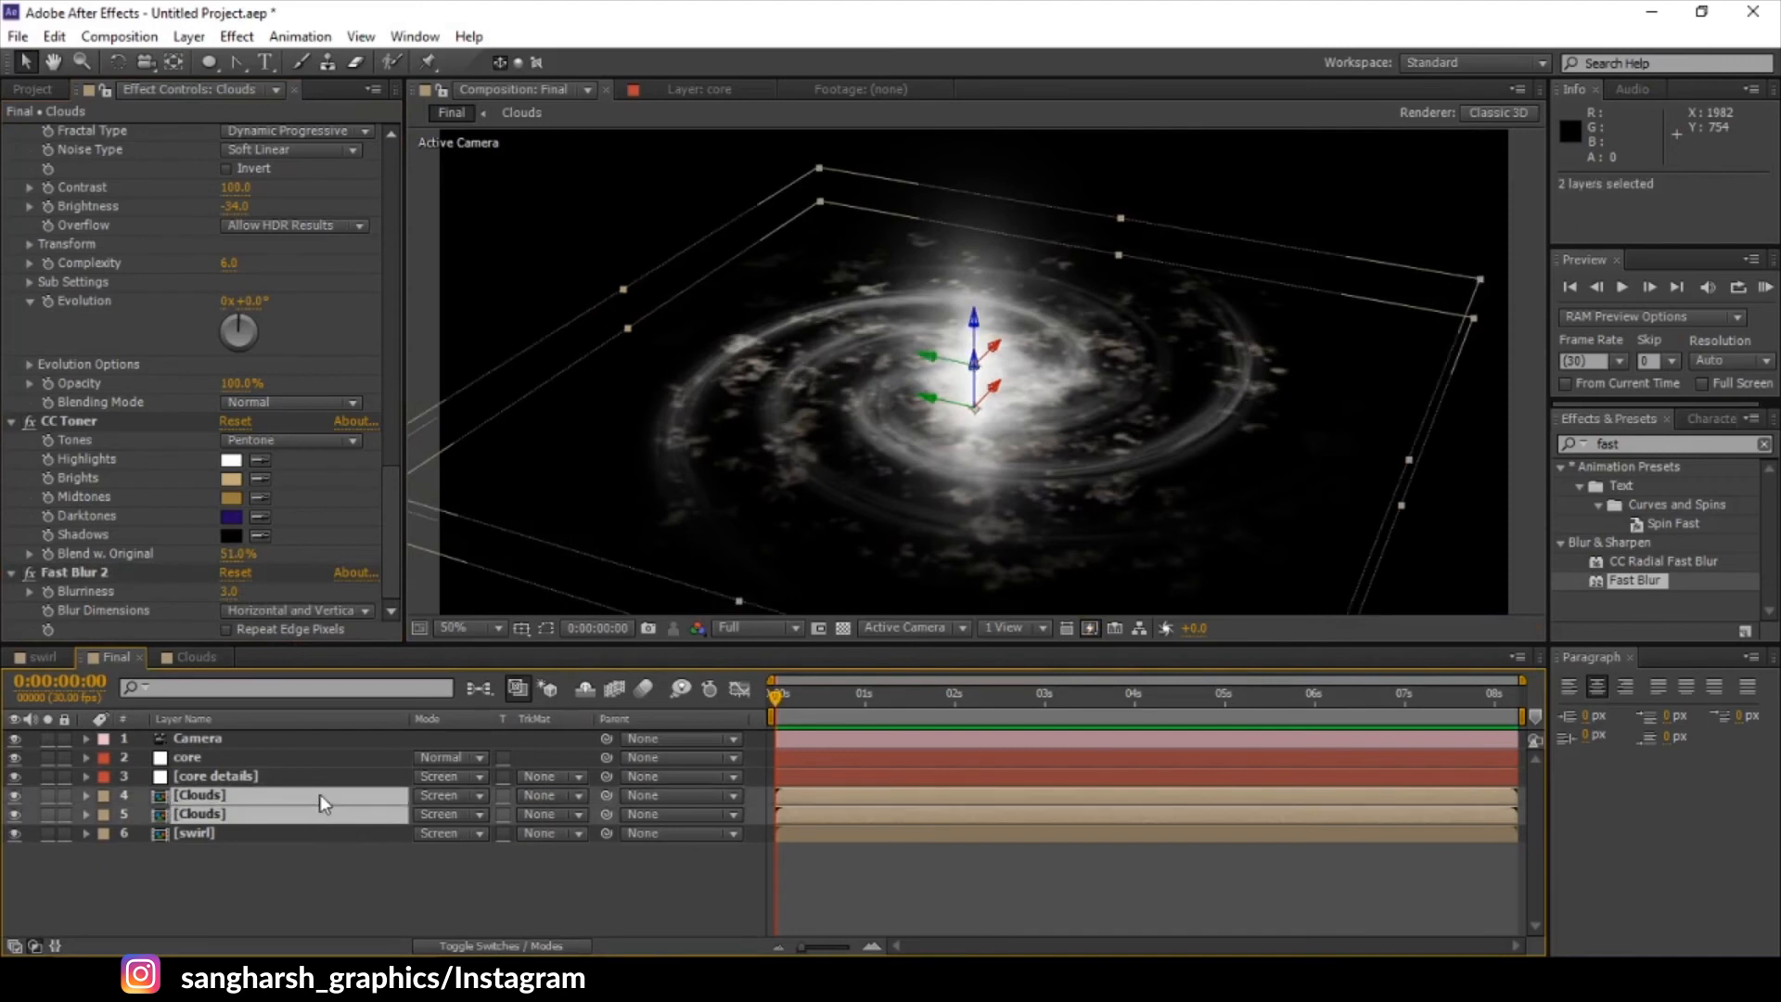
key("t")
left_click_drag(423, 813, 401, 813)
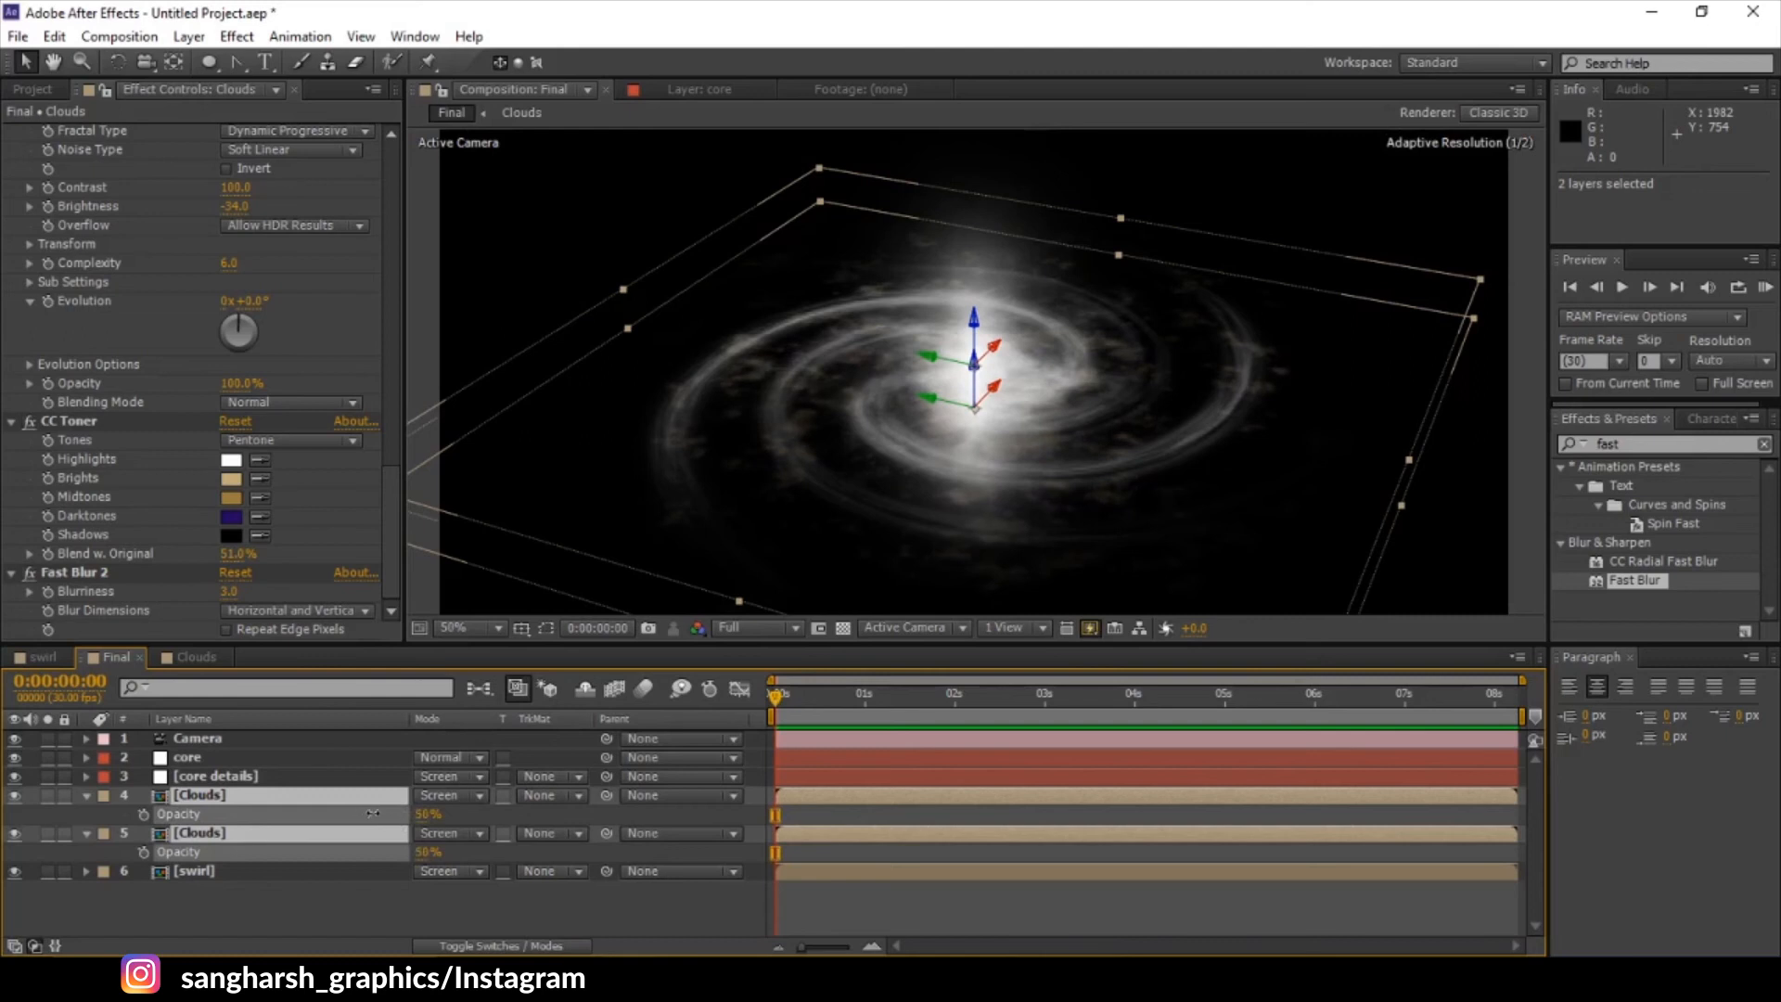
left_click_drag(367, 813, 368, 814)
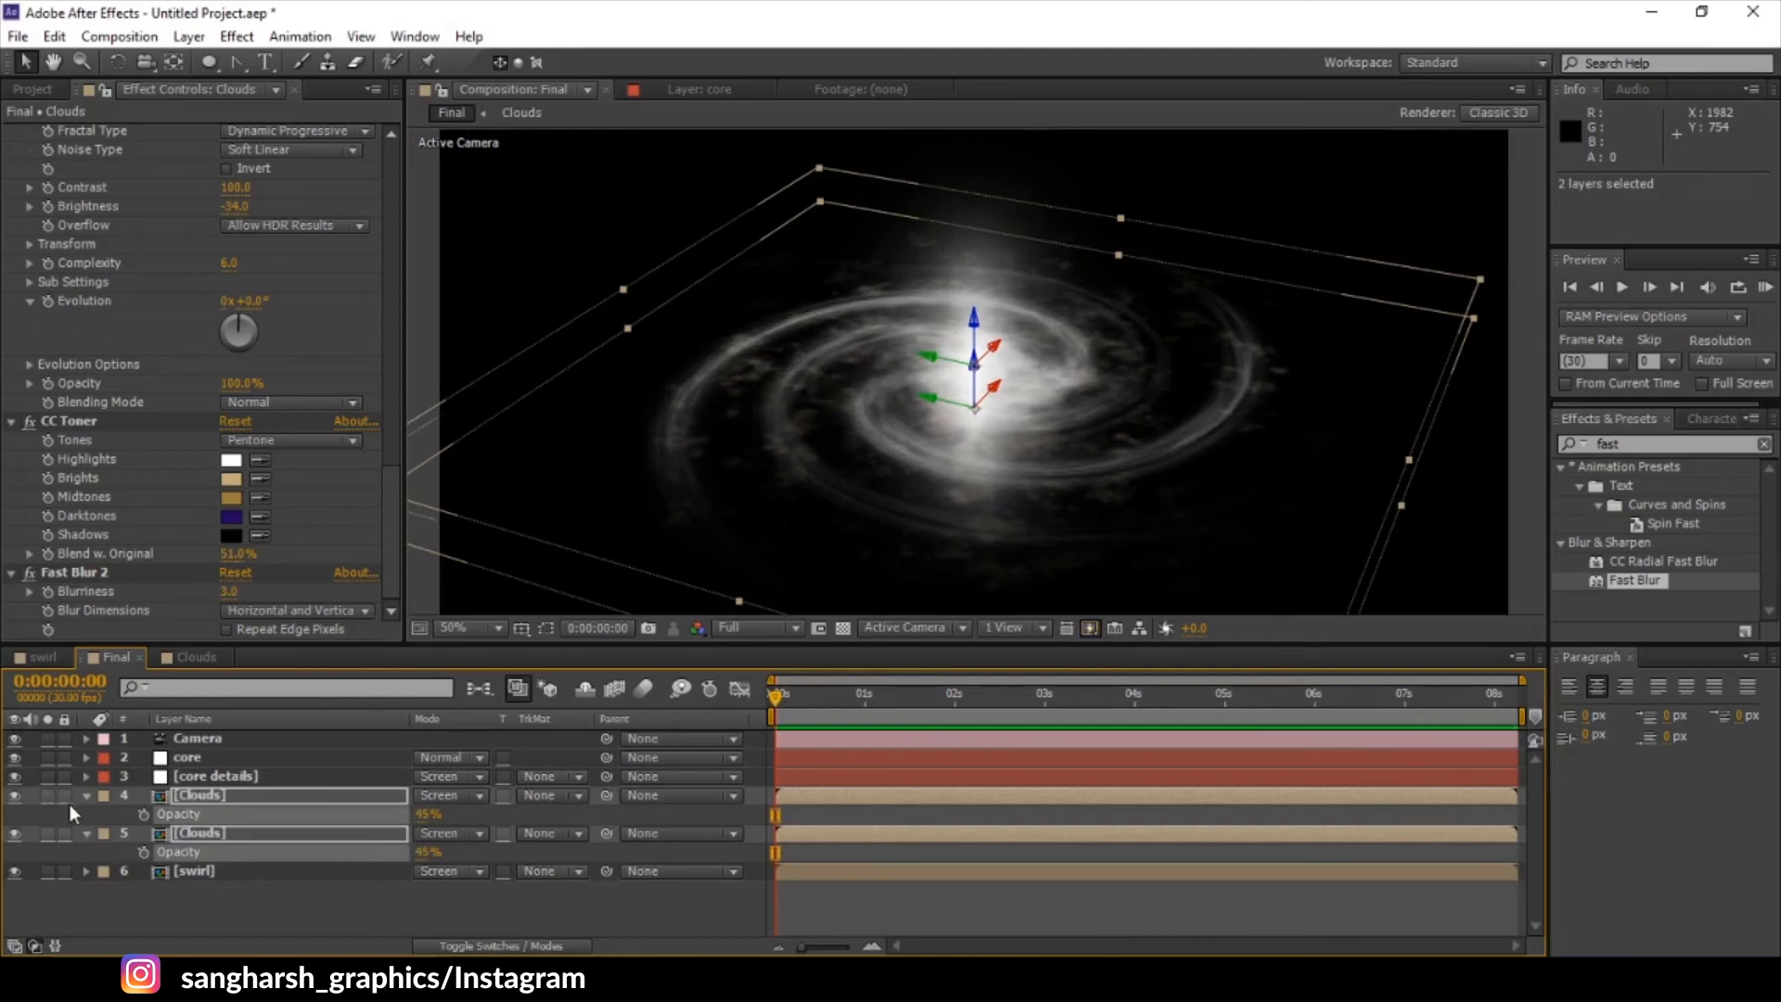
left_click(87, 832)
left_click(131, 877)
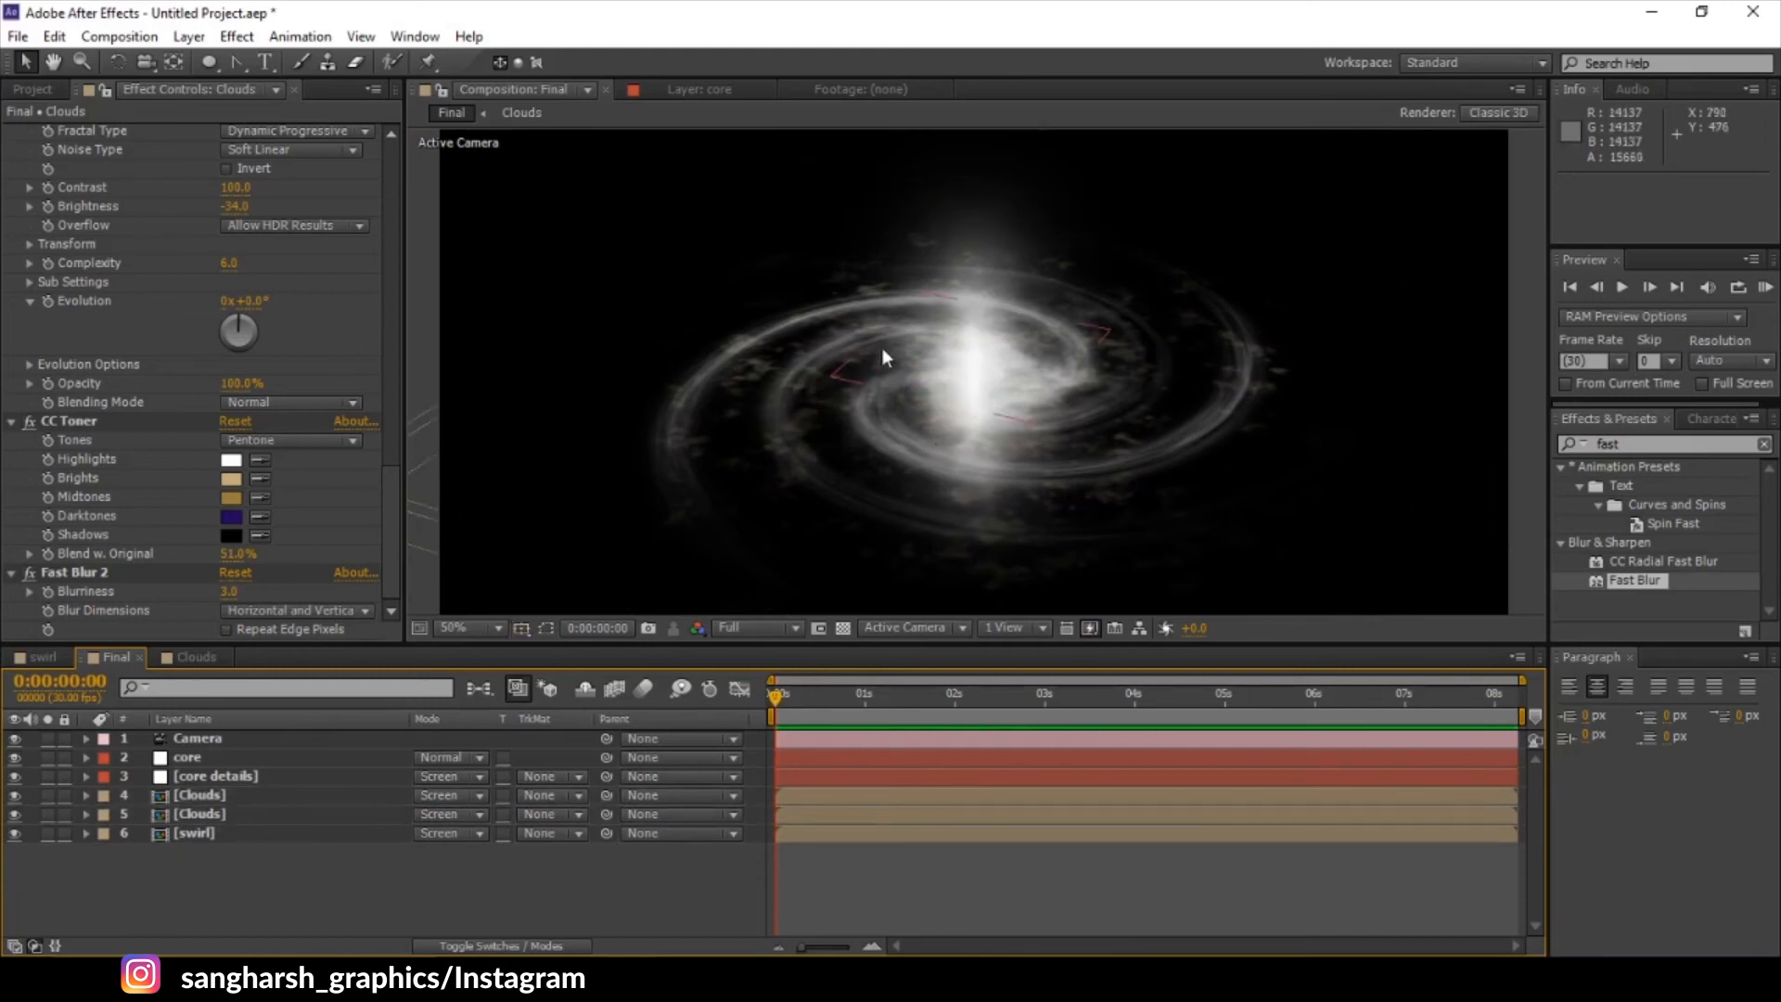
- Duplicate the swirl composition in the project and rename the copy to spiral
left_click(42, 85)
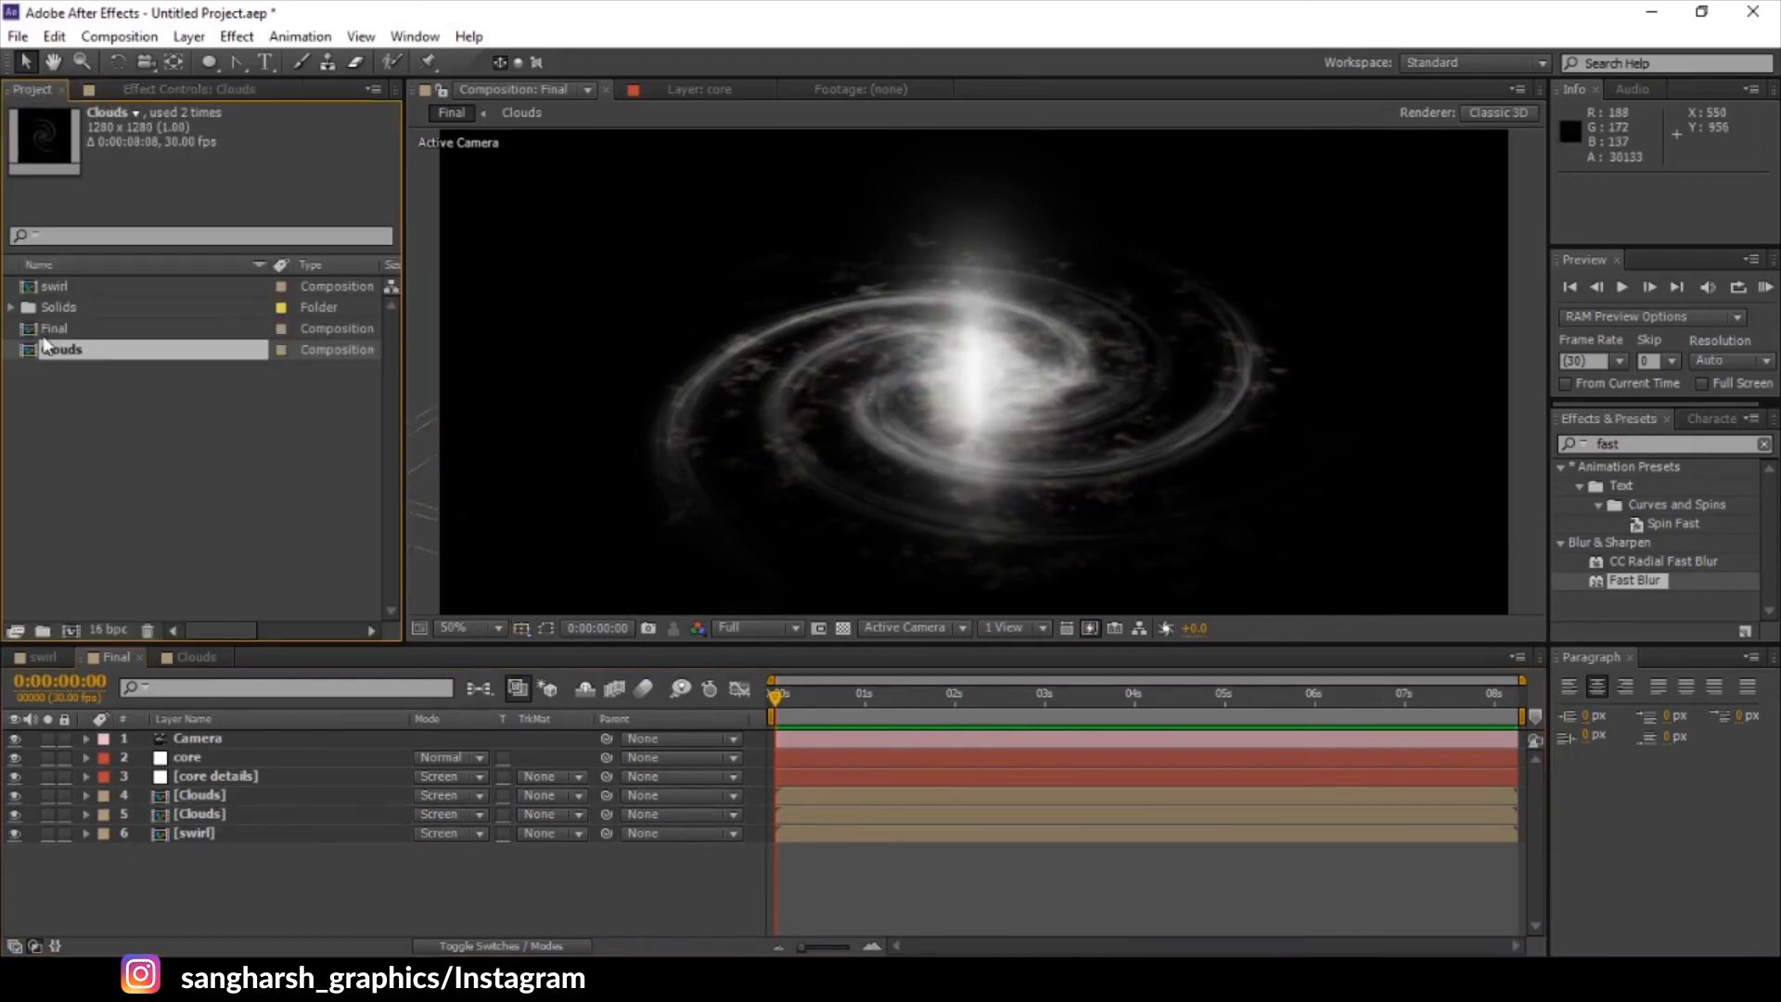
left_click(64, 290)
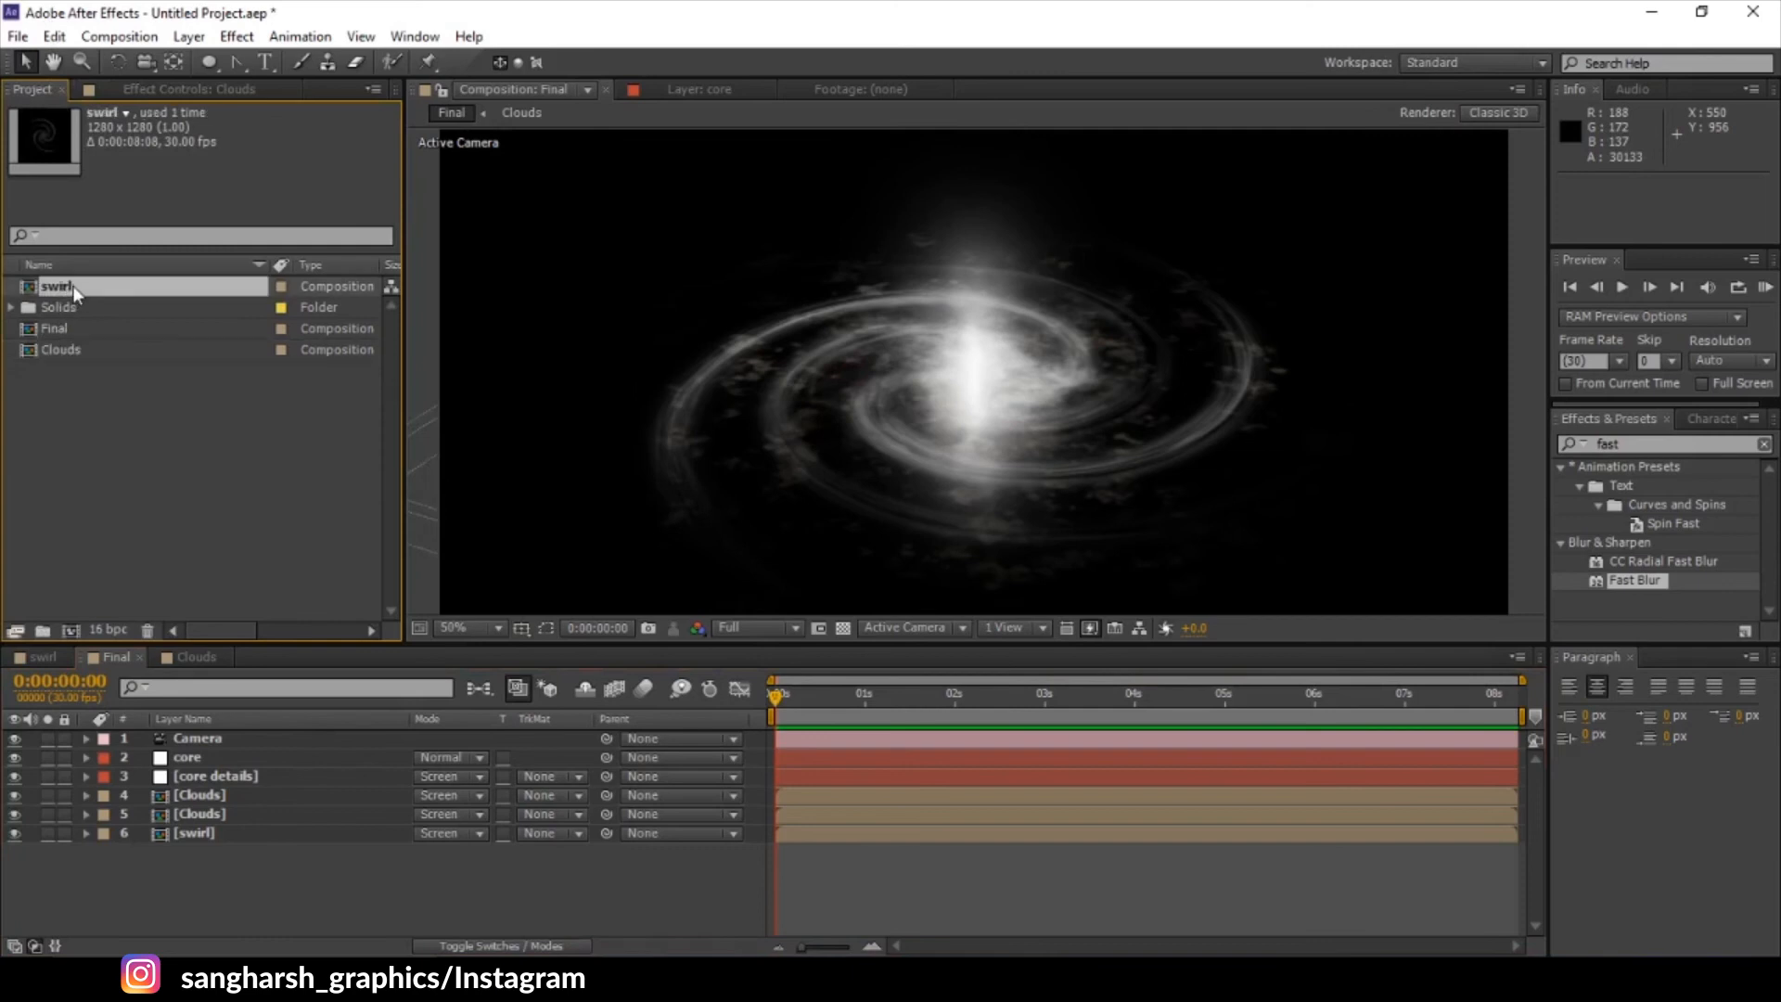
key("ctrl+d")
right_click(74, 288)
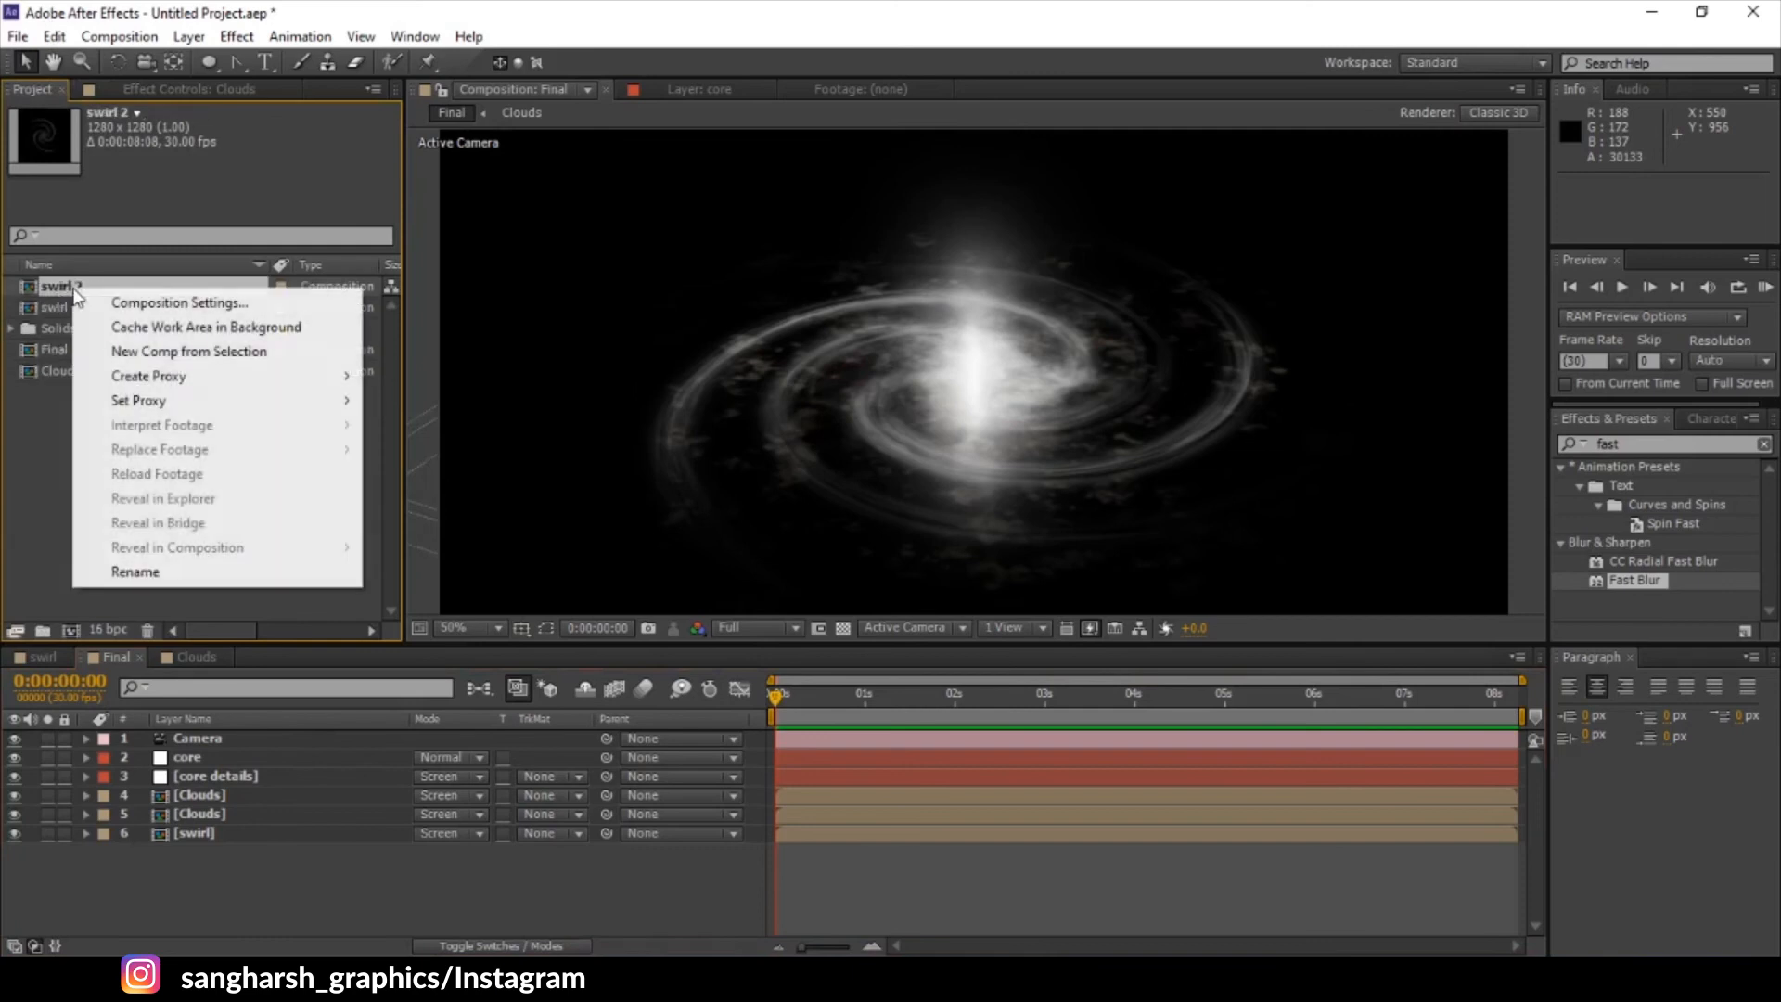
left_click(154, 572)
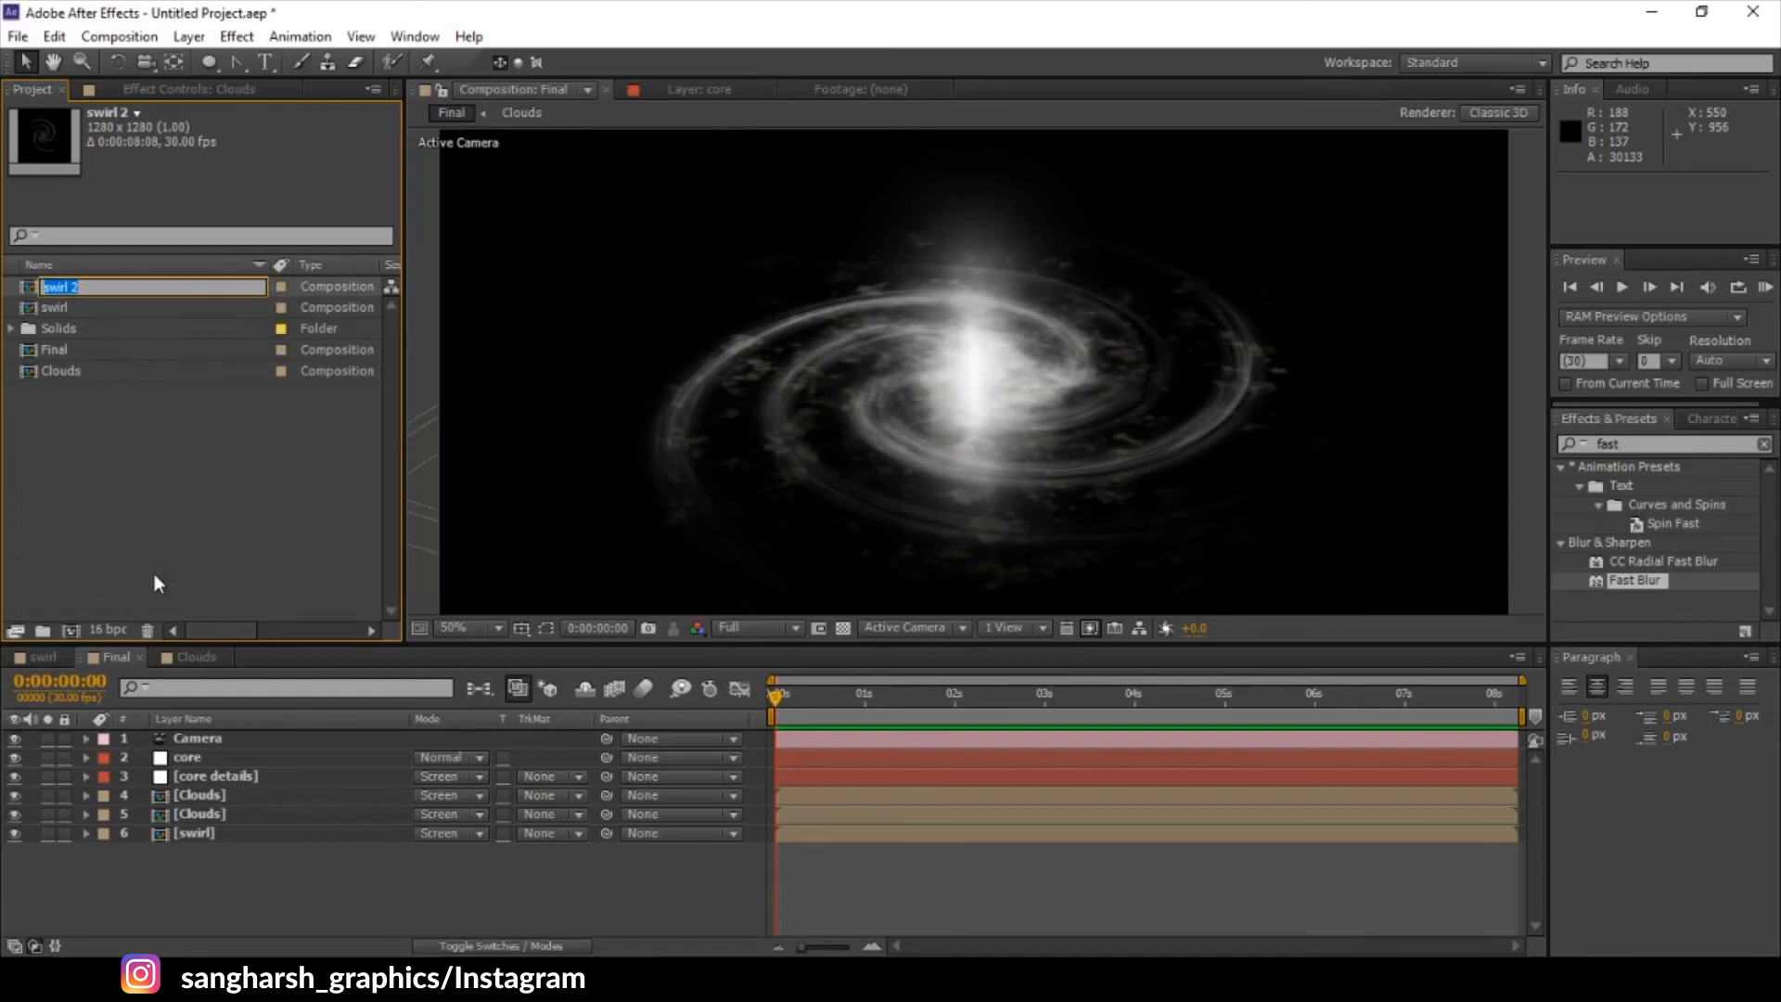
left_click(305, 598)
- Duplicate the swirl layer in the Final composition and replace the upper copy's source with the spiral composition
left_click(226, 828)
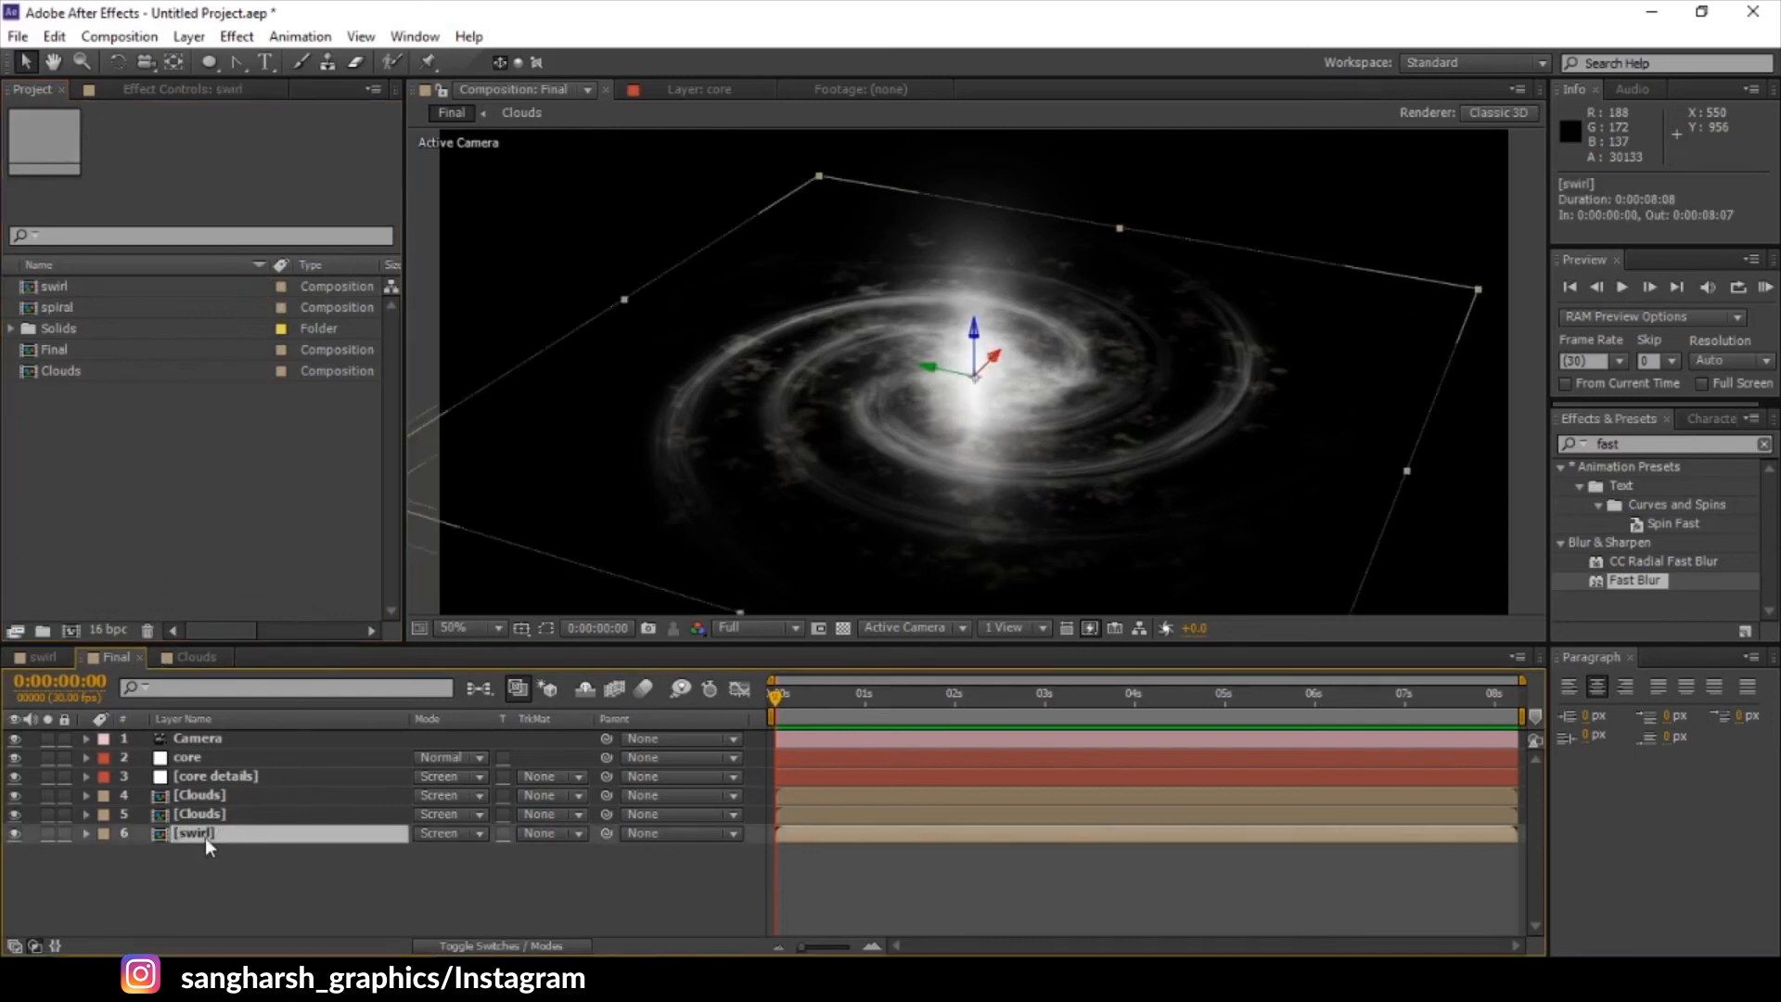
key("ctrl+d")
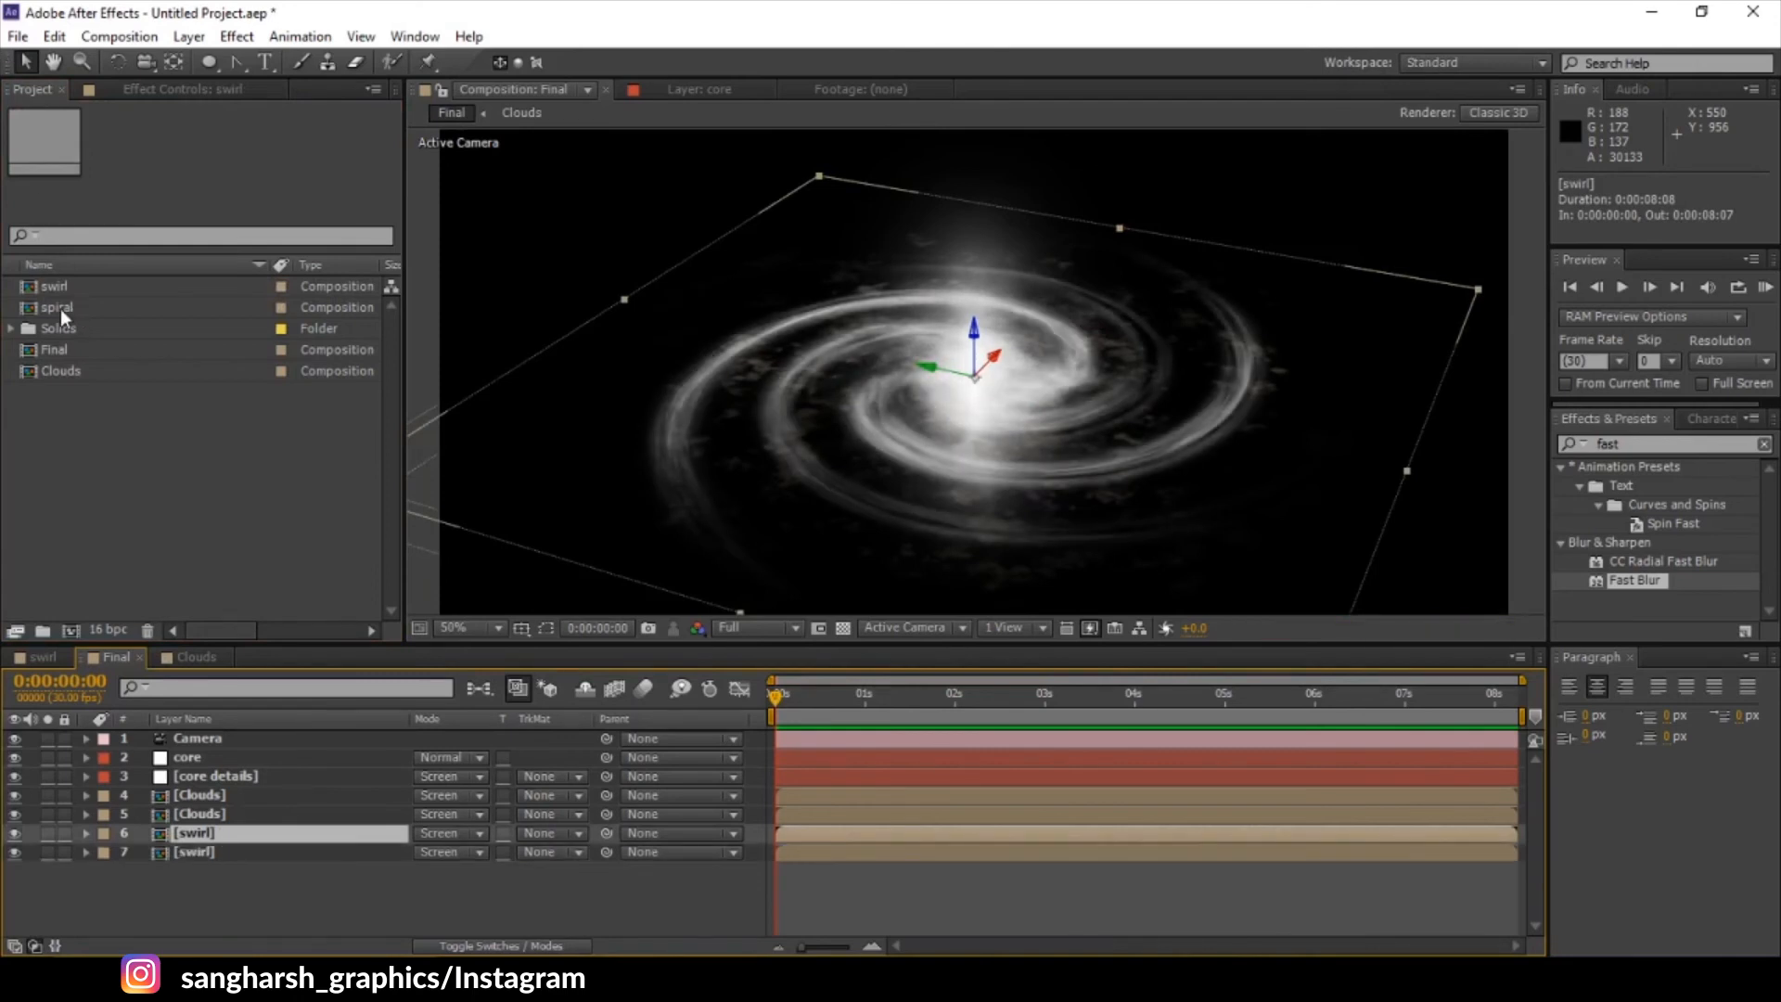
left_click_drag(59, 309, 195, 834)
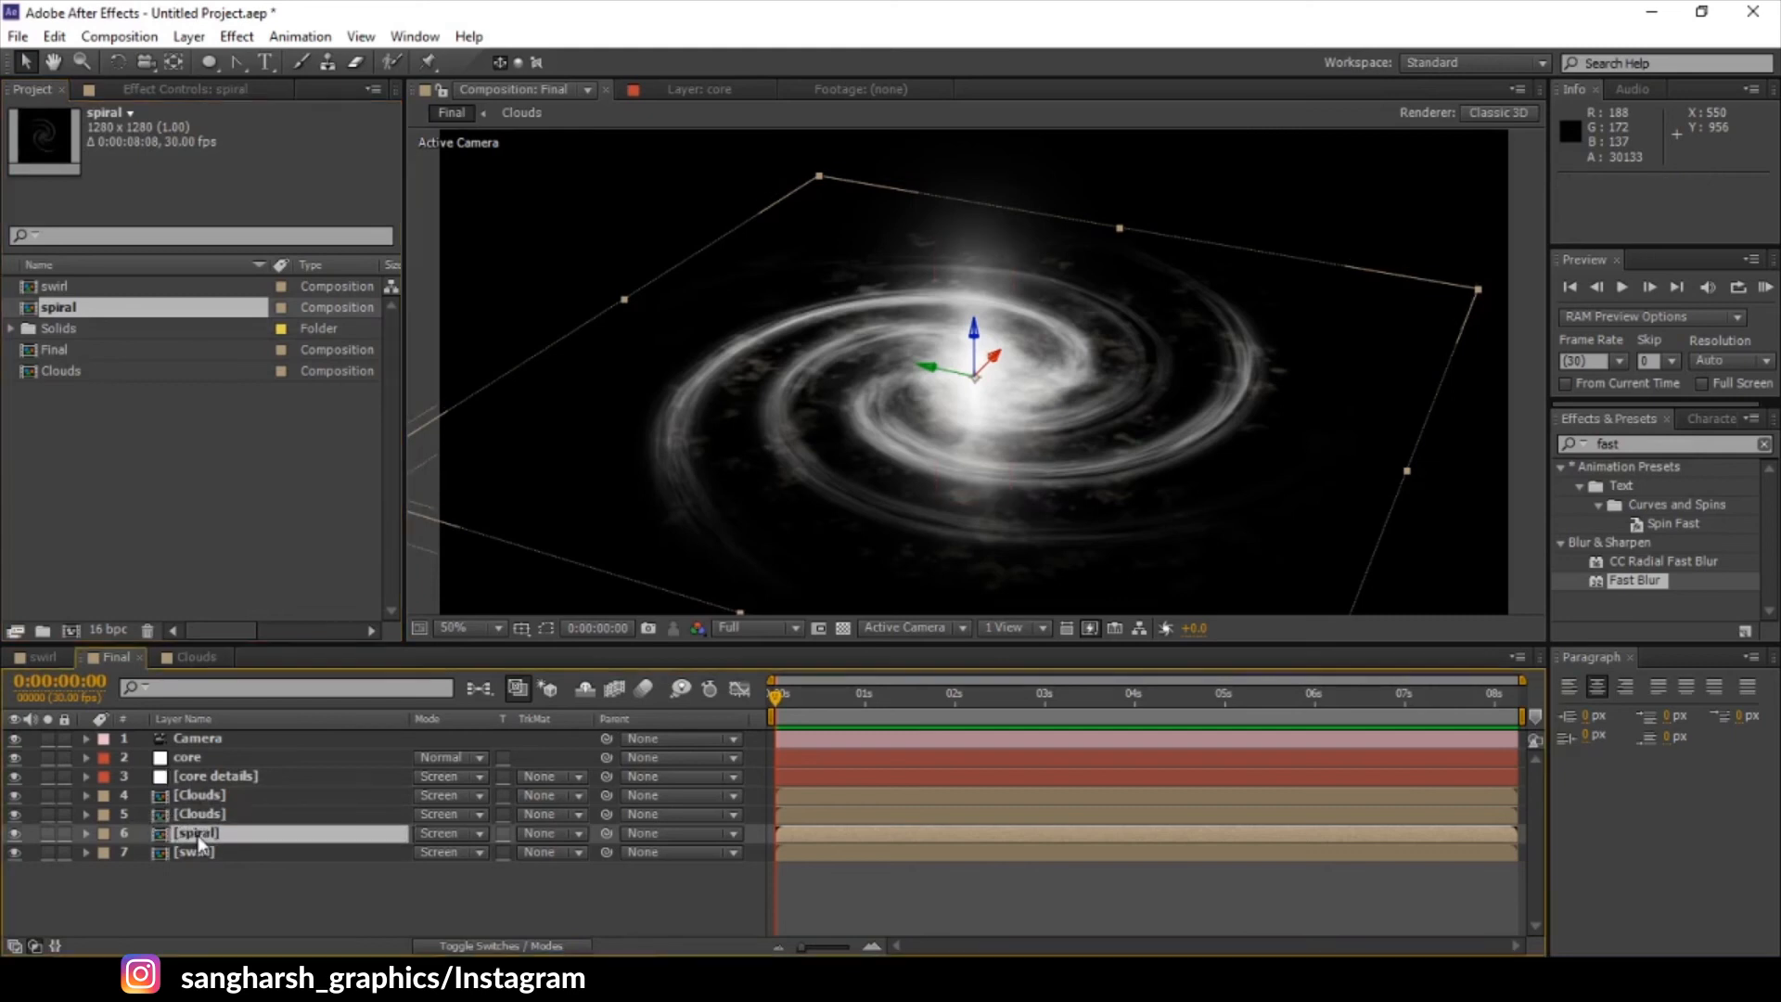
- Open the spiral composition, delete its fractal noise layer, and make Shape Layer 1 visible
double_click(197, 834)
left_click(230, 925)
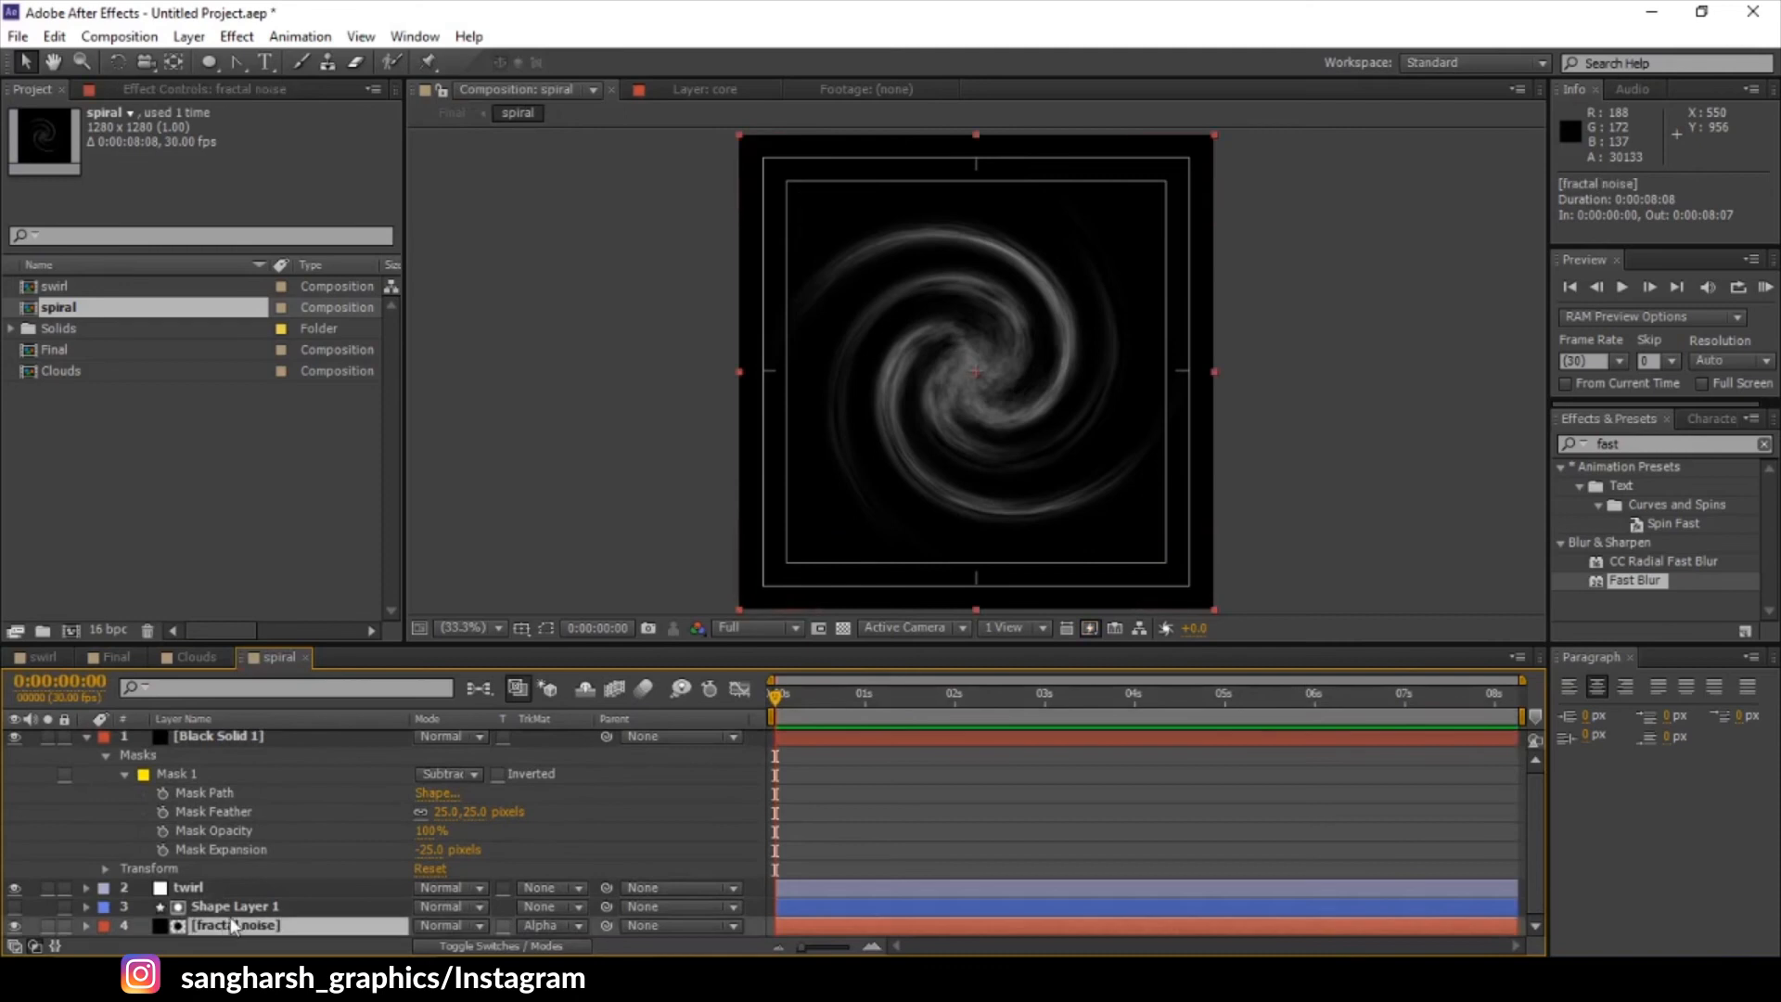
key("Delete")
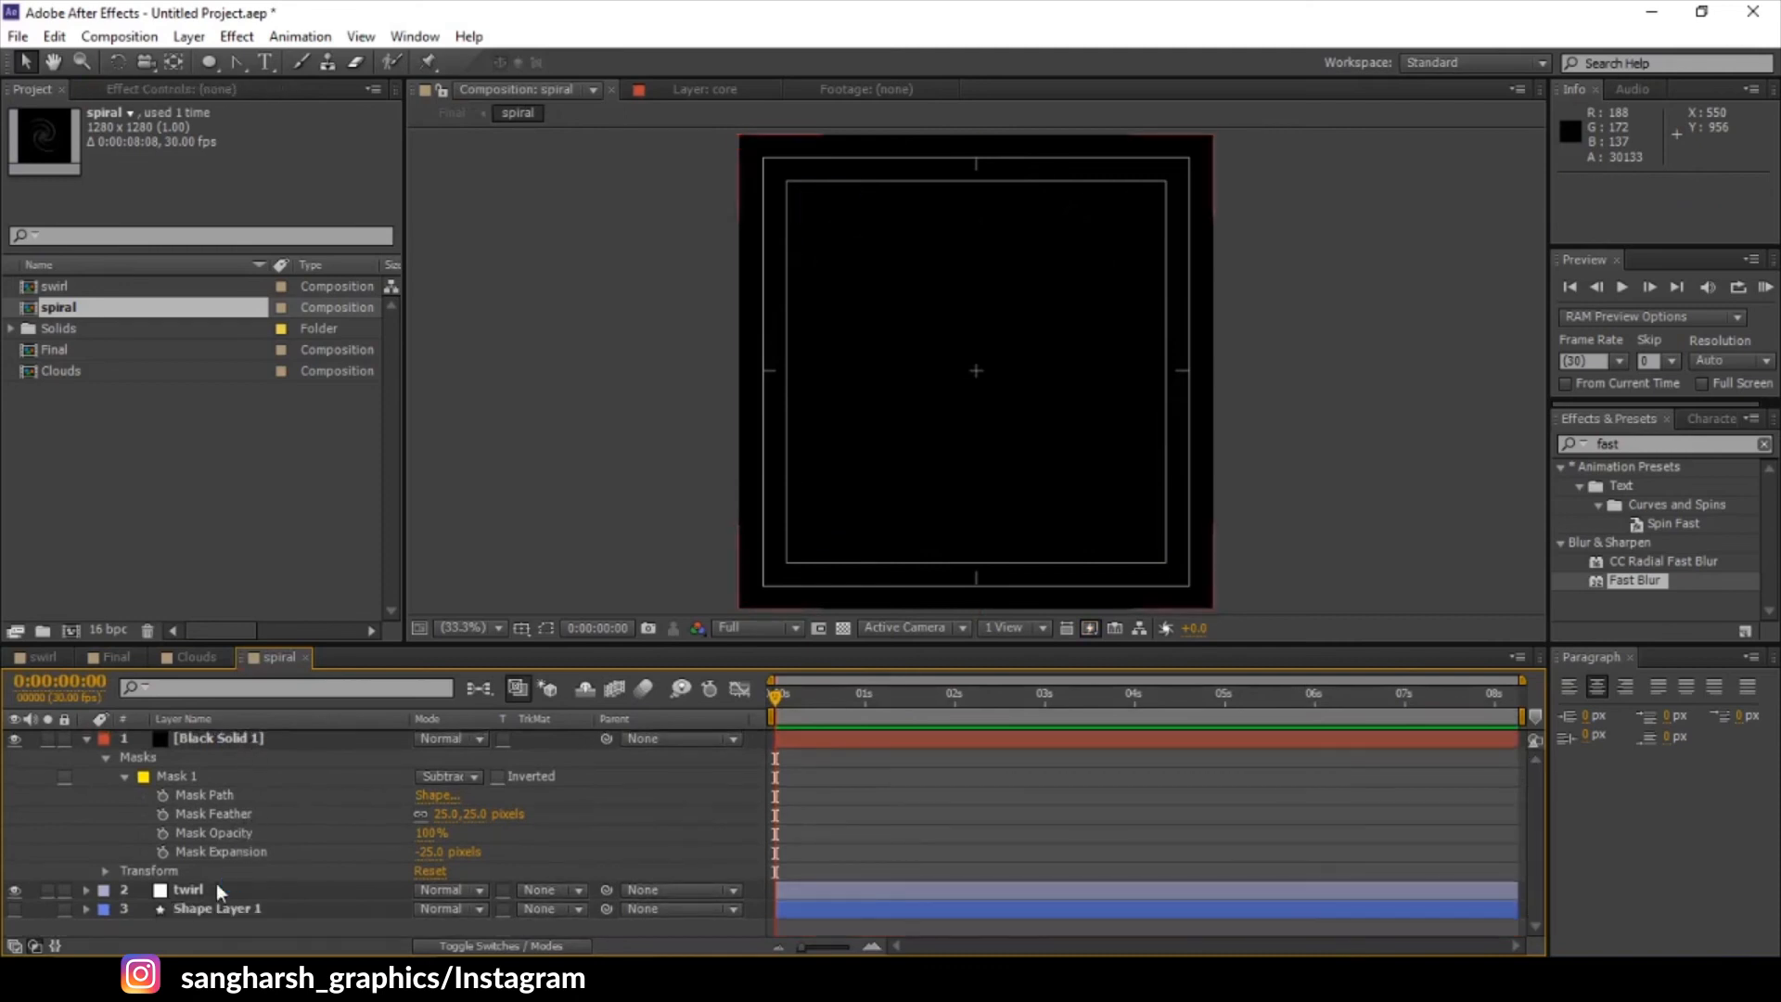
left_click(191, 906)
left_click(15, 908)
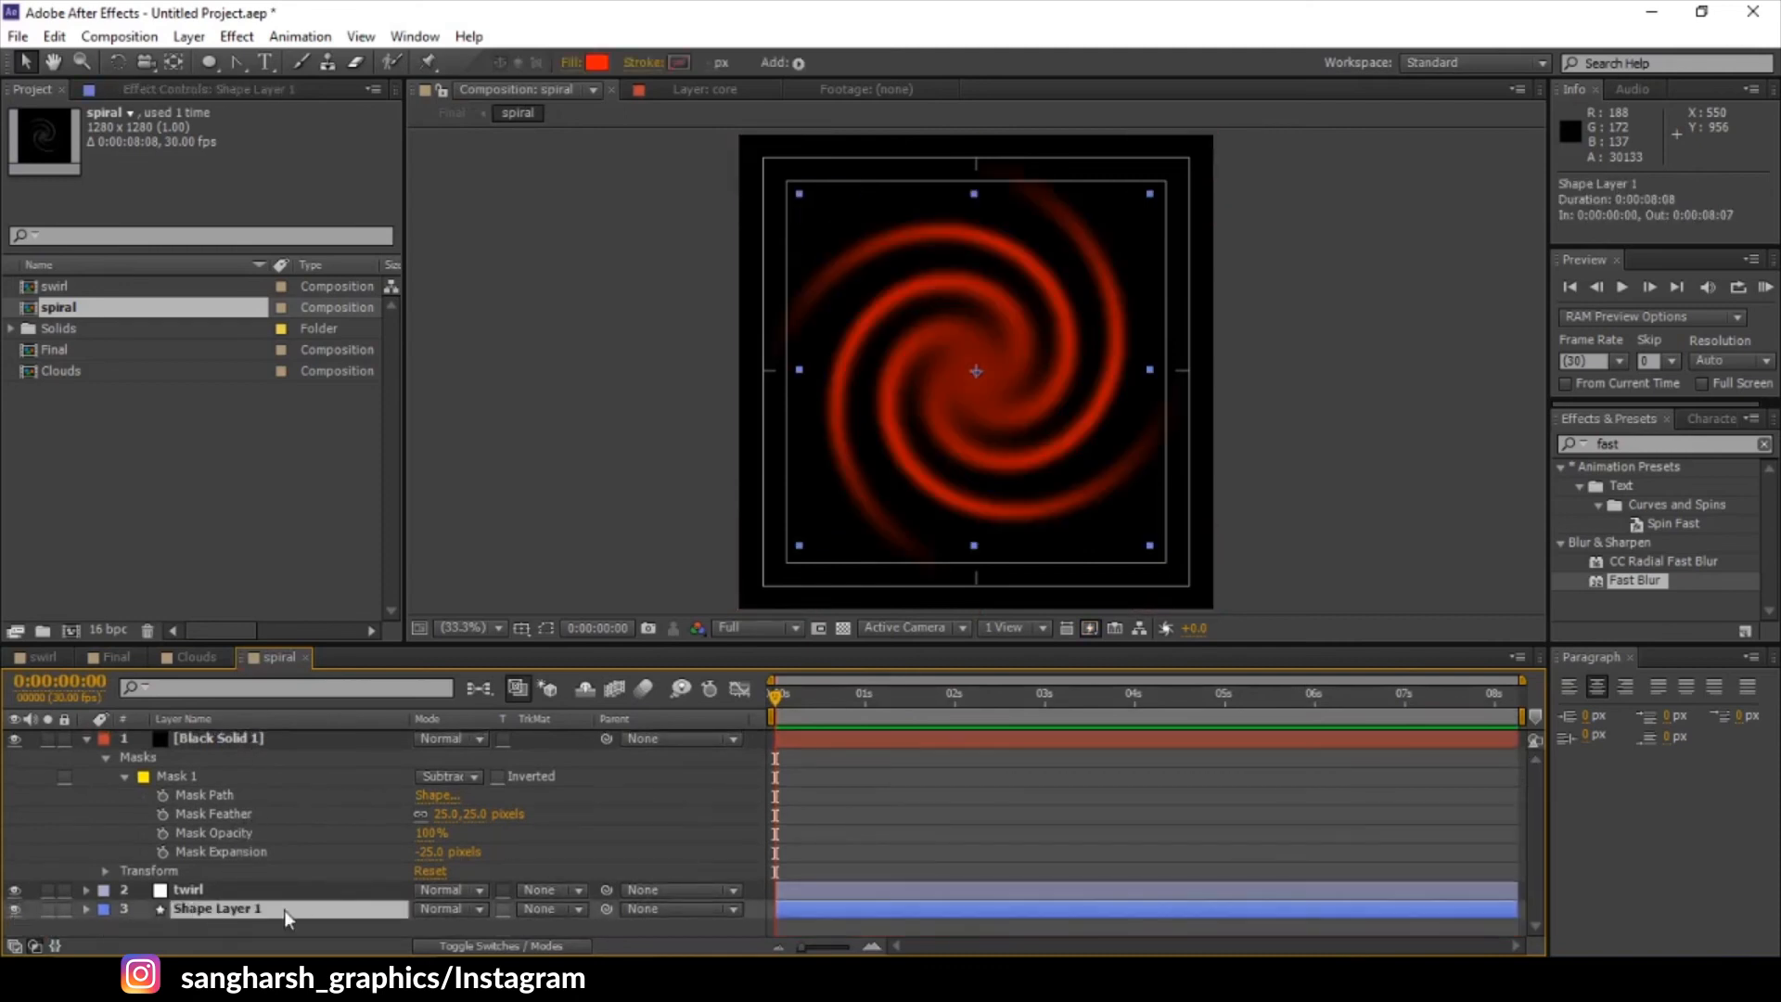
- Try large positive and negative Inner Roundness values, down to -562%, on the polystar in Shape Layer 1
left_click(86, 908)
scroll(204, 788, "down", 3)
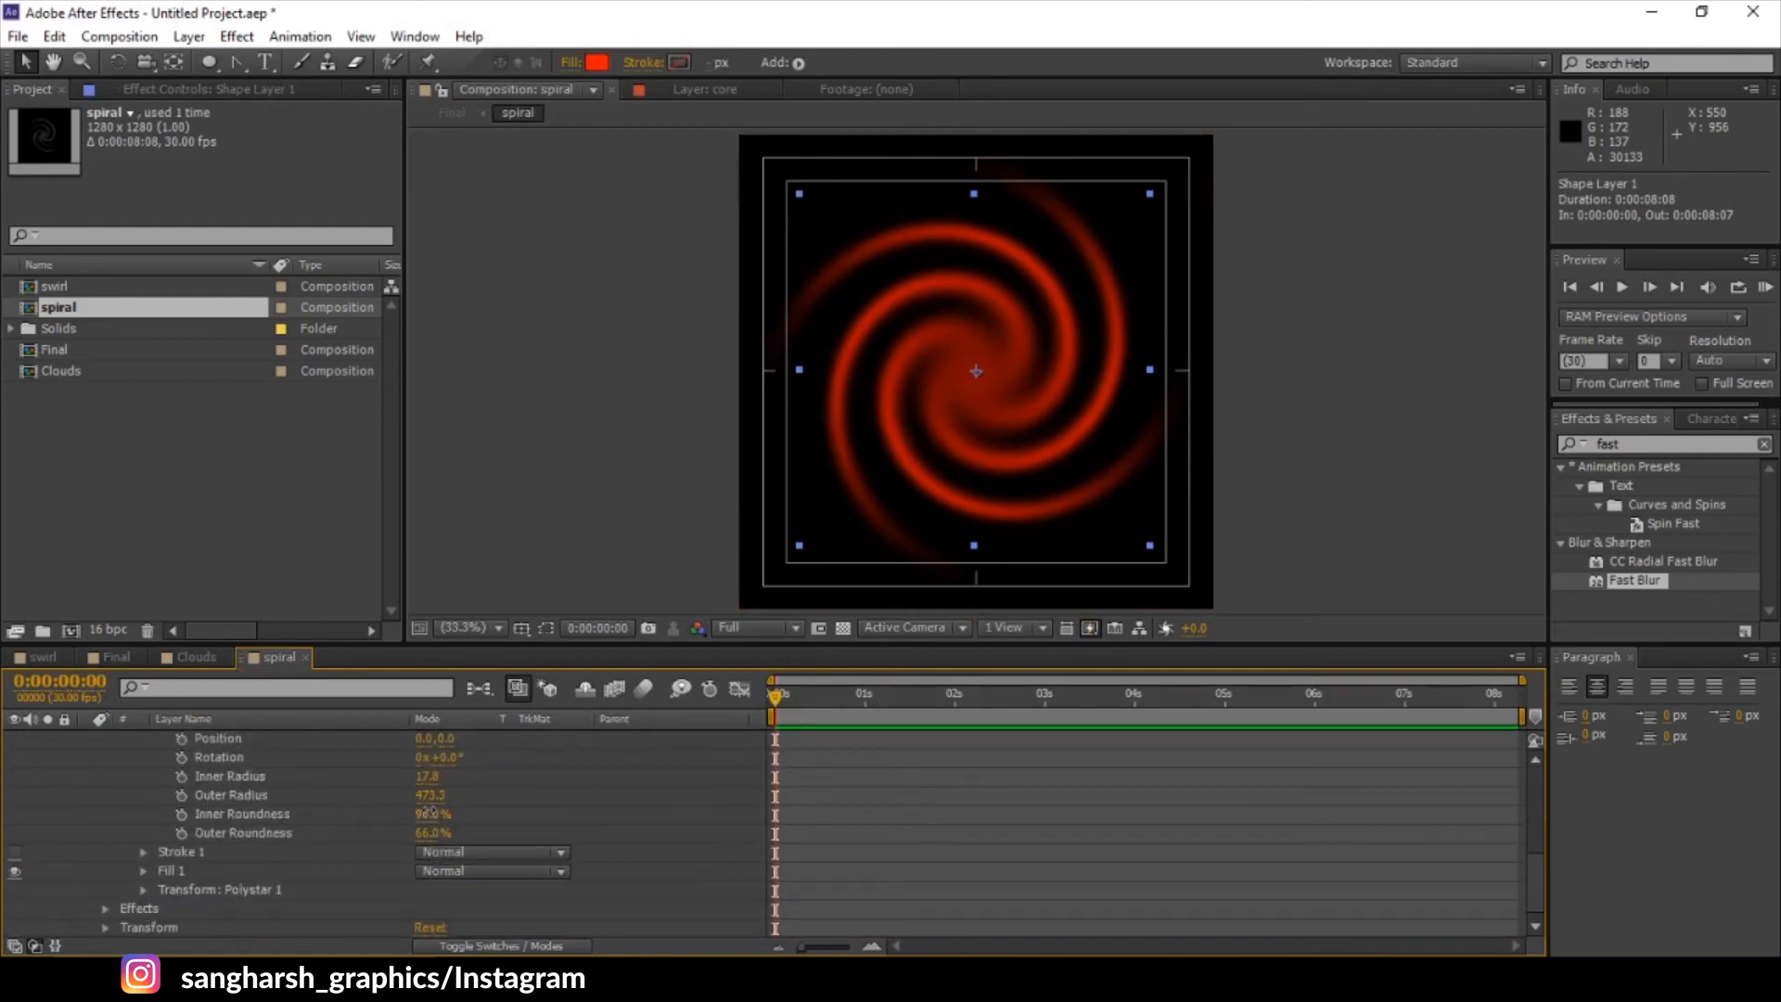
left_click_drag(428, 813, 513, 811)
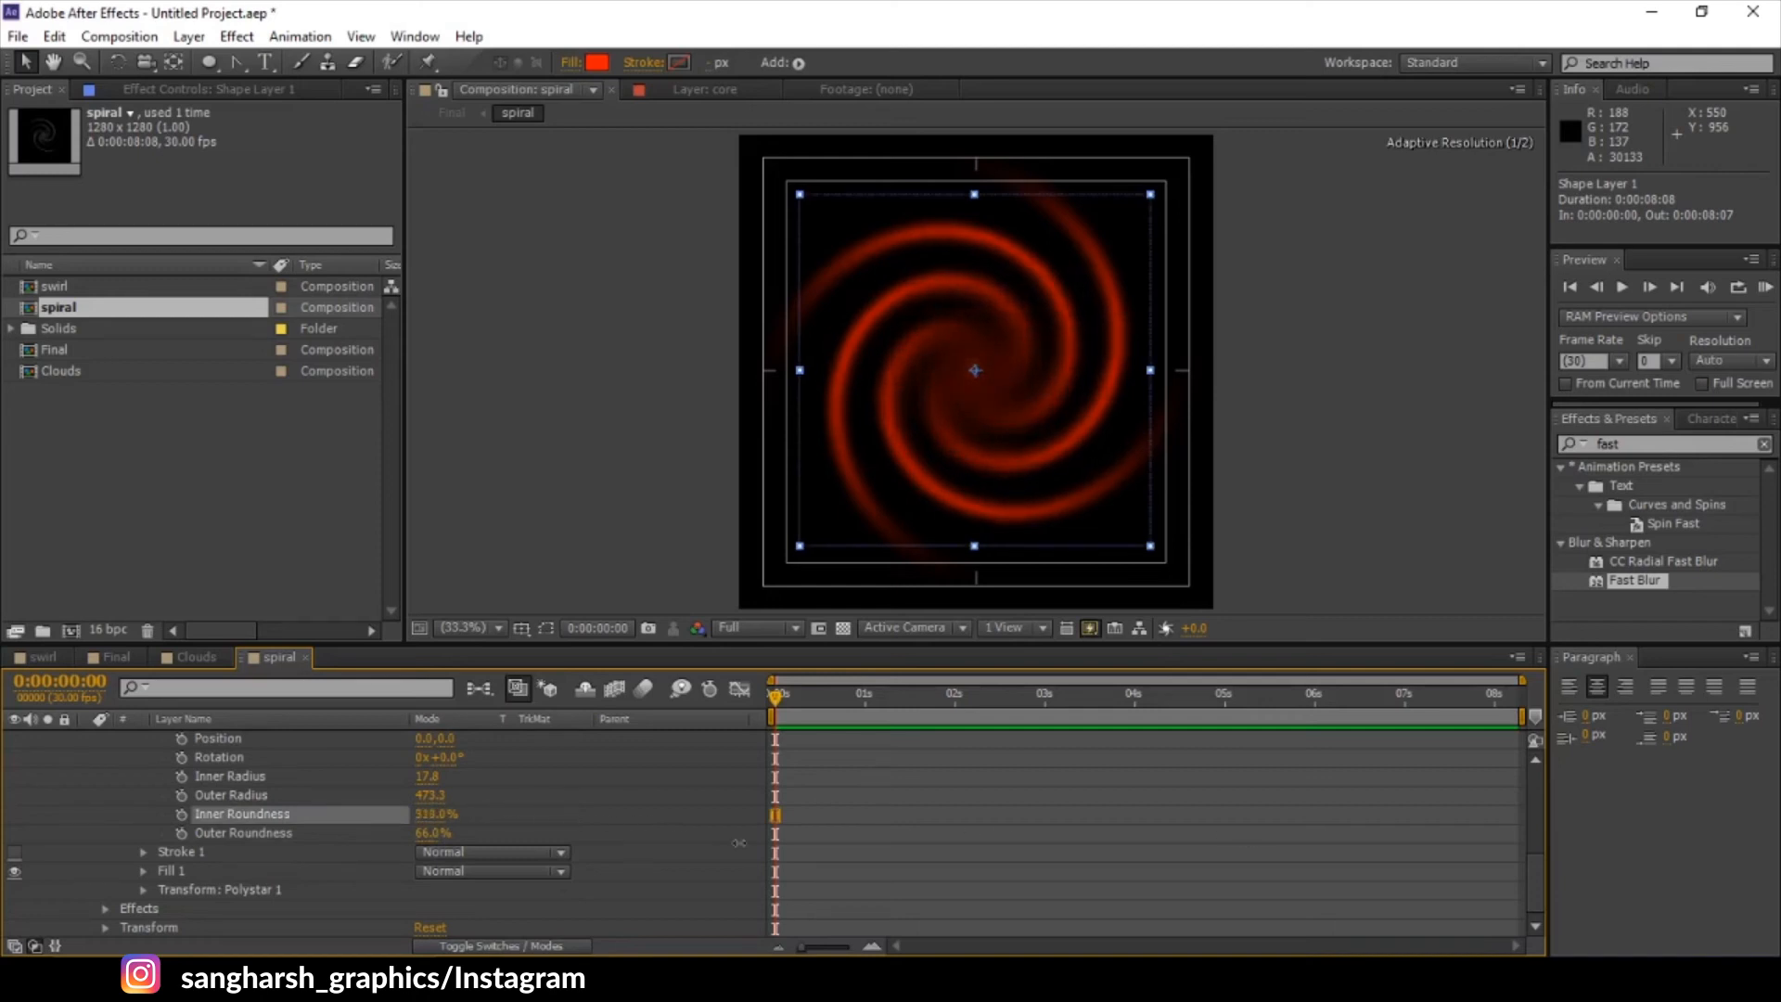
left_click_drag(739, 842, 5, 849)
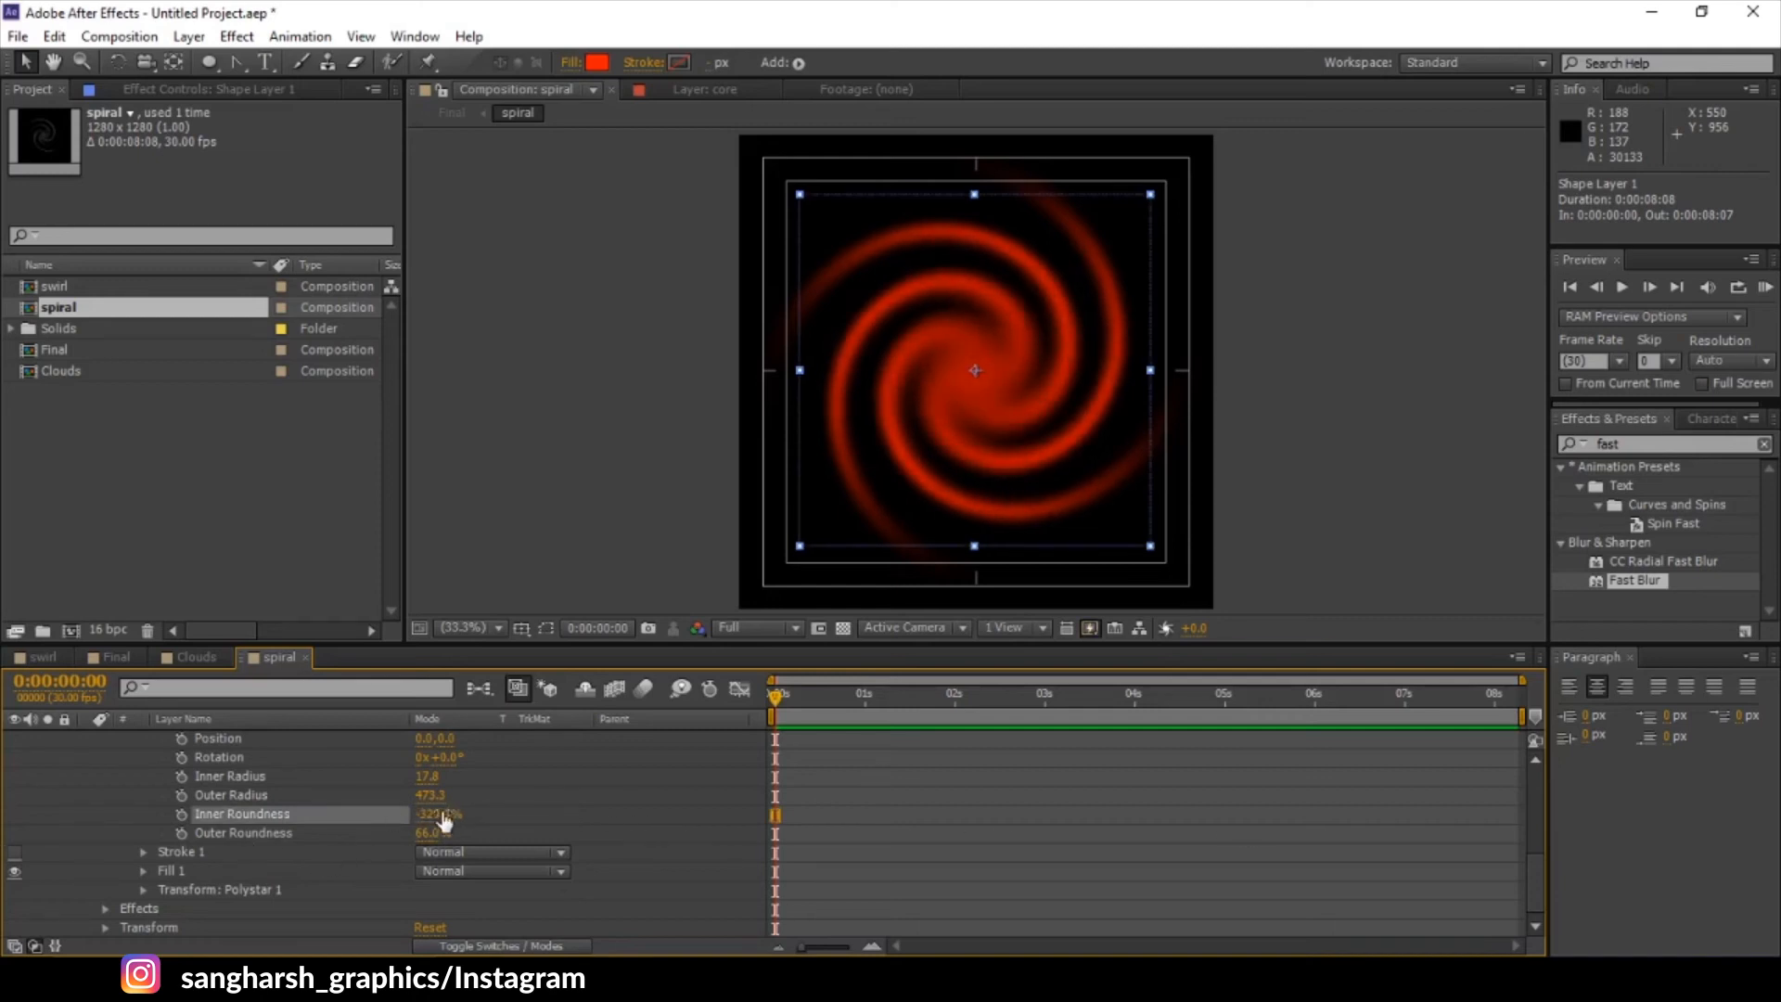
left_click_drag(442, 818, 3, 795)
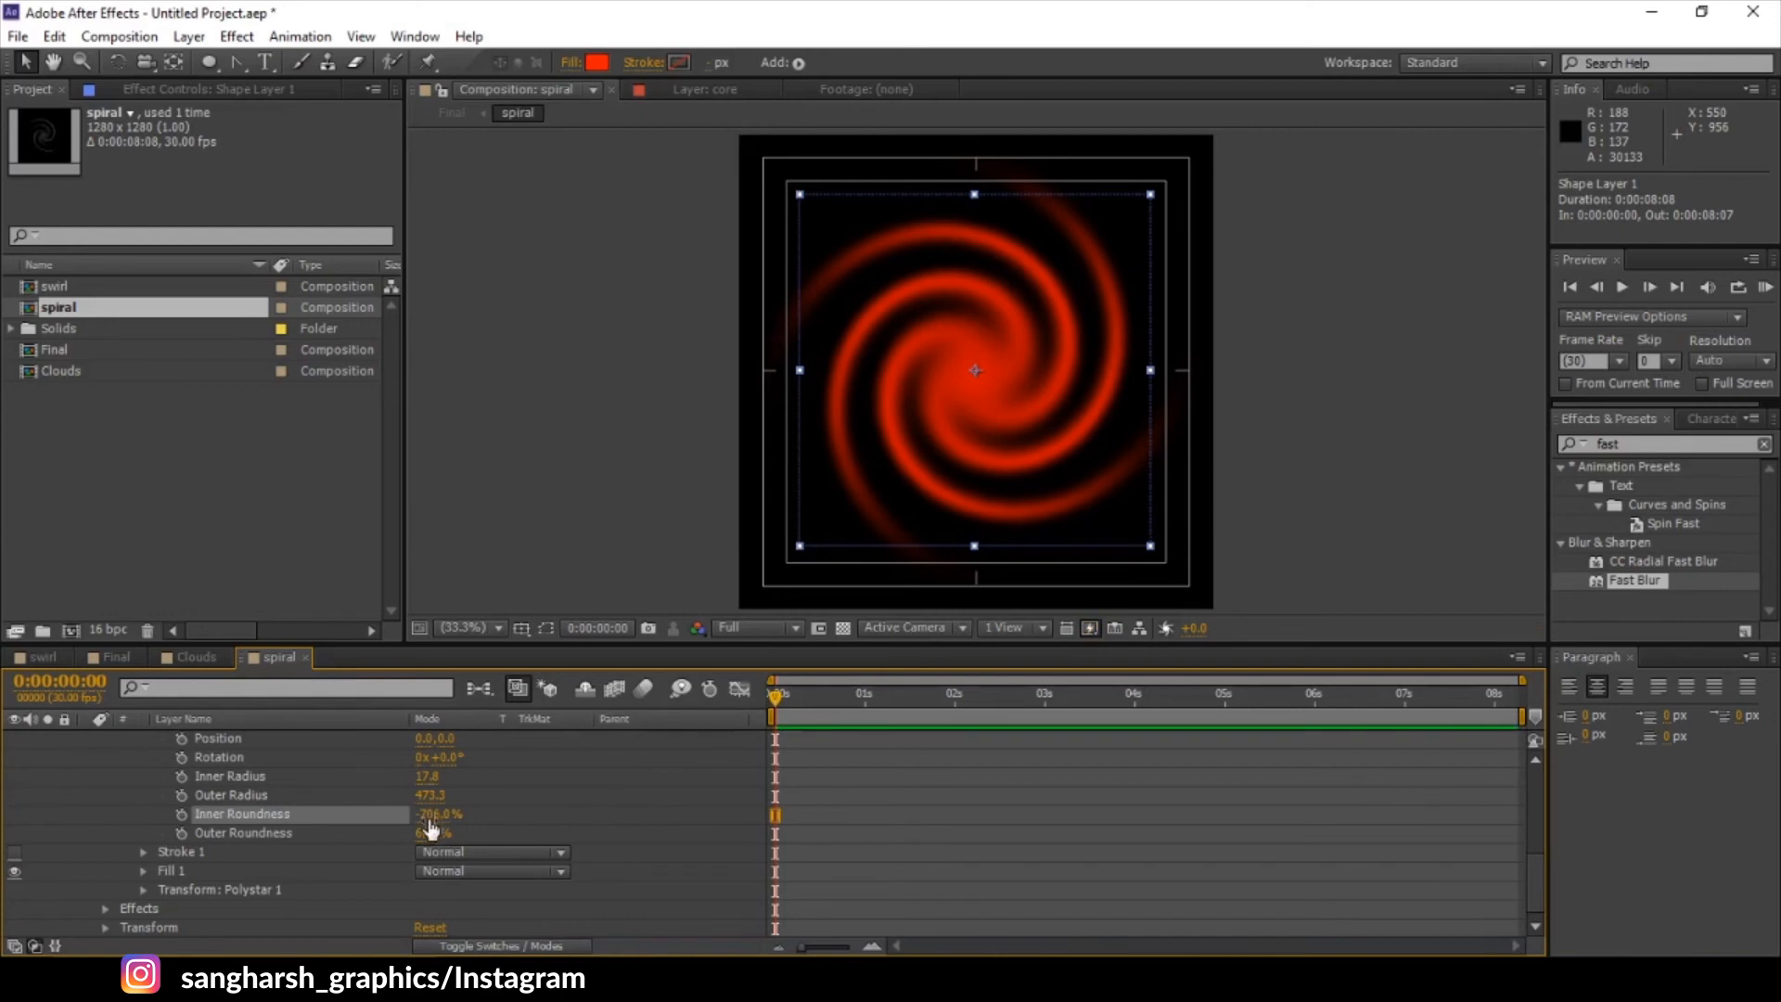
left_click_drag(432, 820, 86, 792)
left_click_drag(429, 818, 612, 824)
left_click_drag(439, 821, 534, 815)
left_click_drag(644, 816, 644, 817)
- Set the polystar's Inner Roundness to 0% and its Inner Radius to about 292
left_click_drag(423, 777, 918, 825)
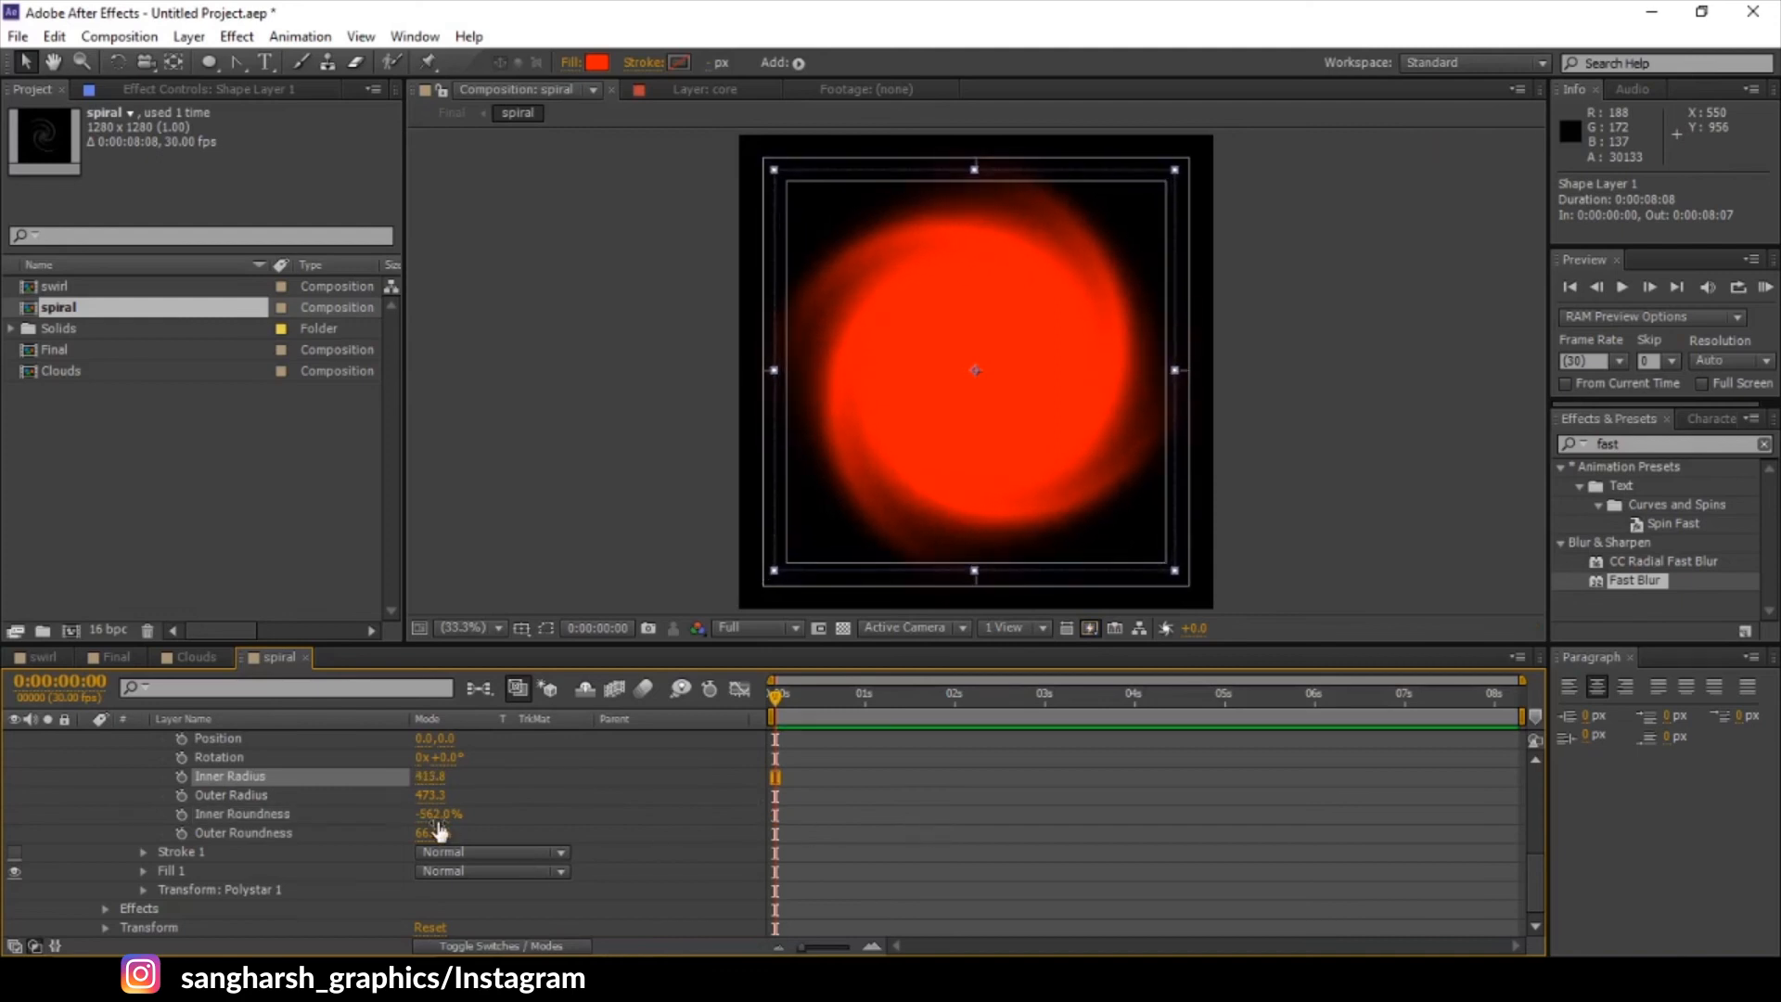
left_click_drag(439, 828, 713, 821)
left_click_drag(436, 815, 740, 814)
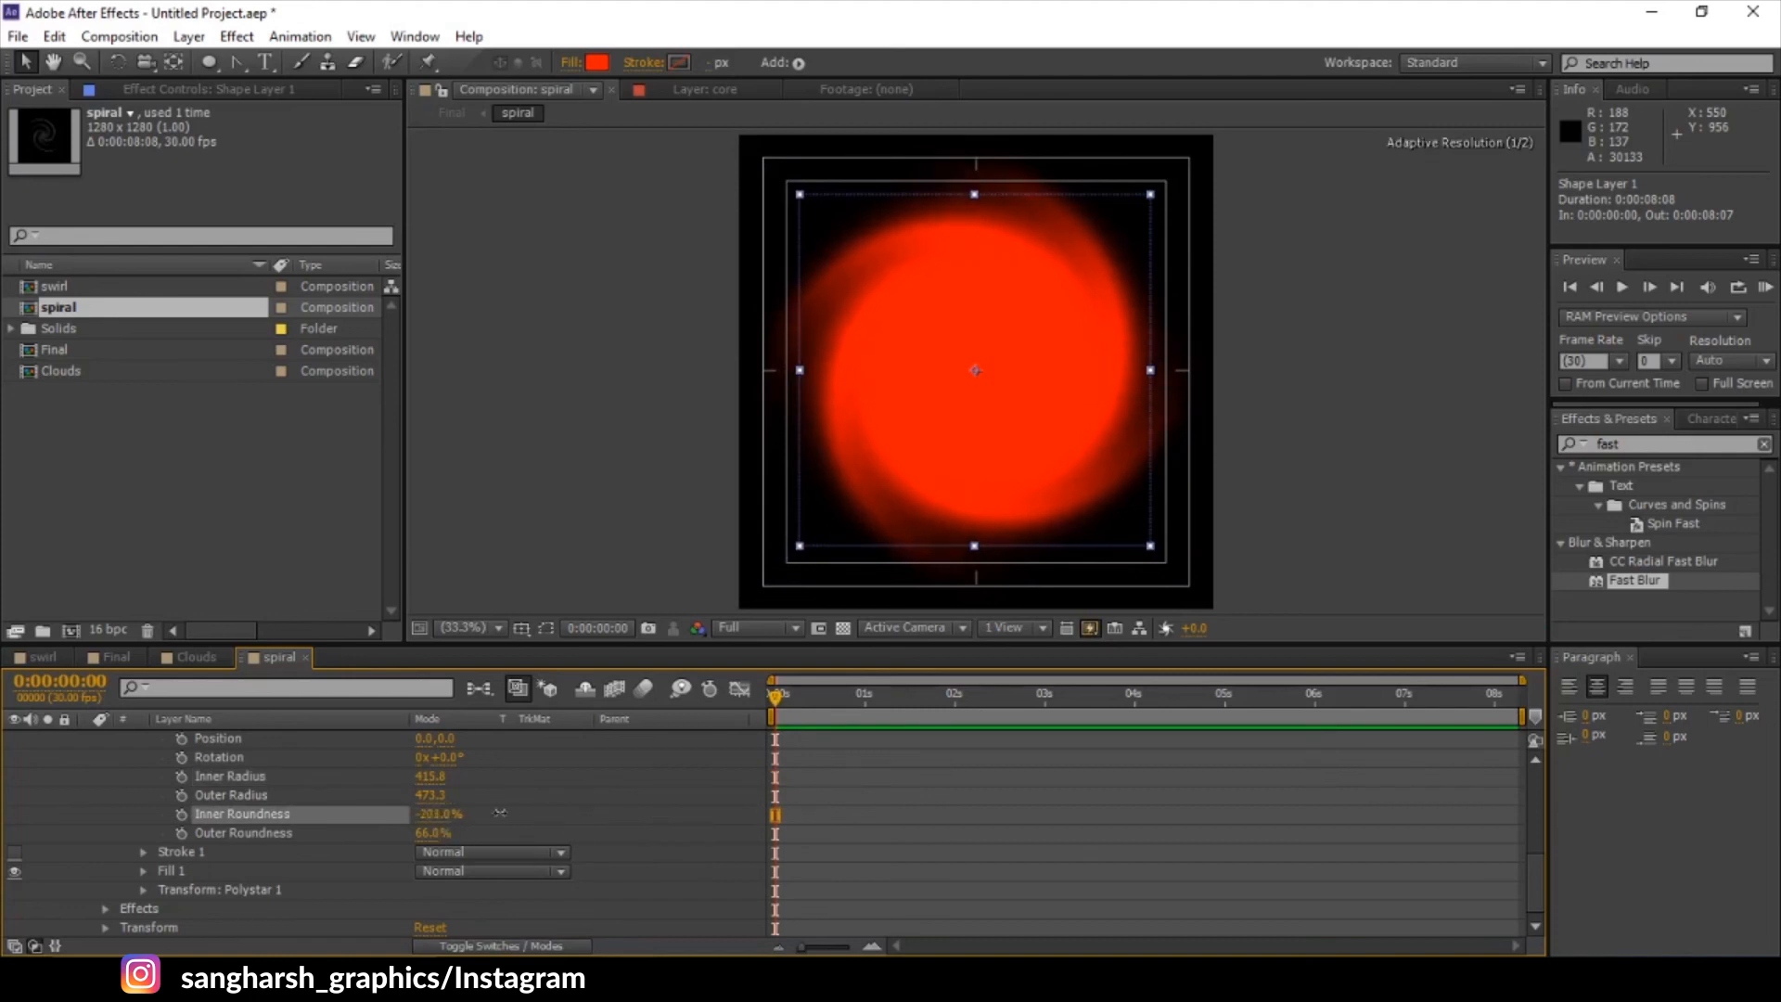
left_click(436, 814)
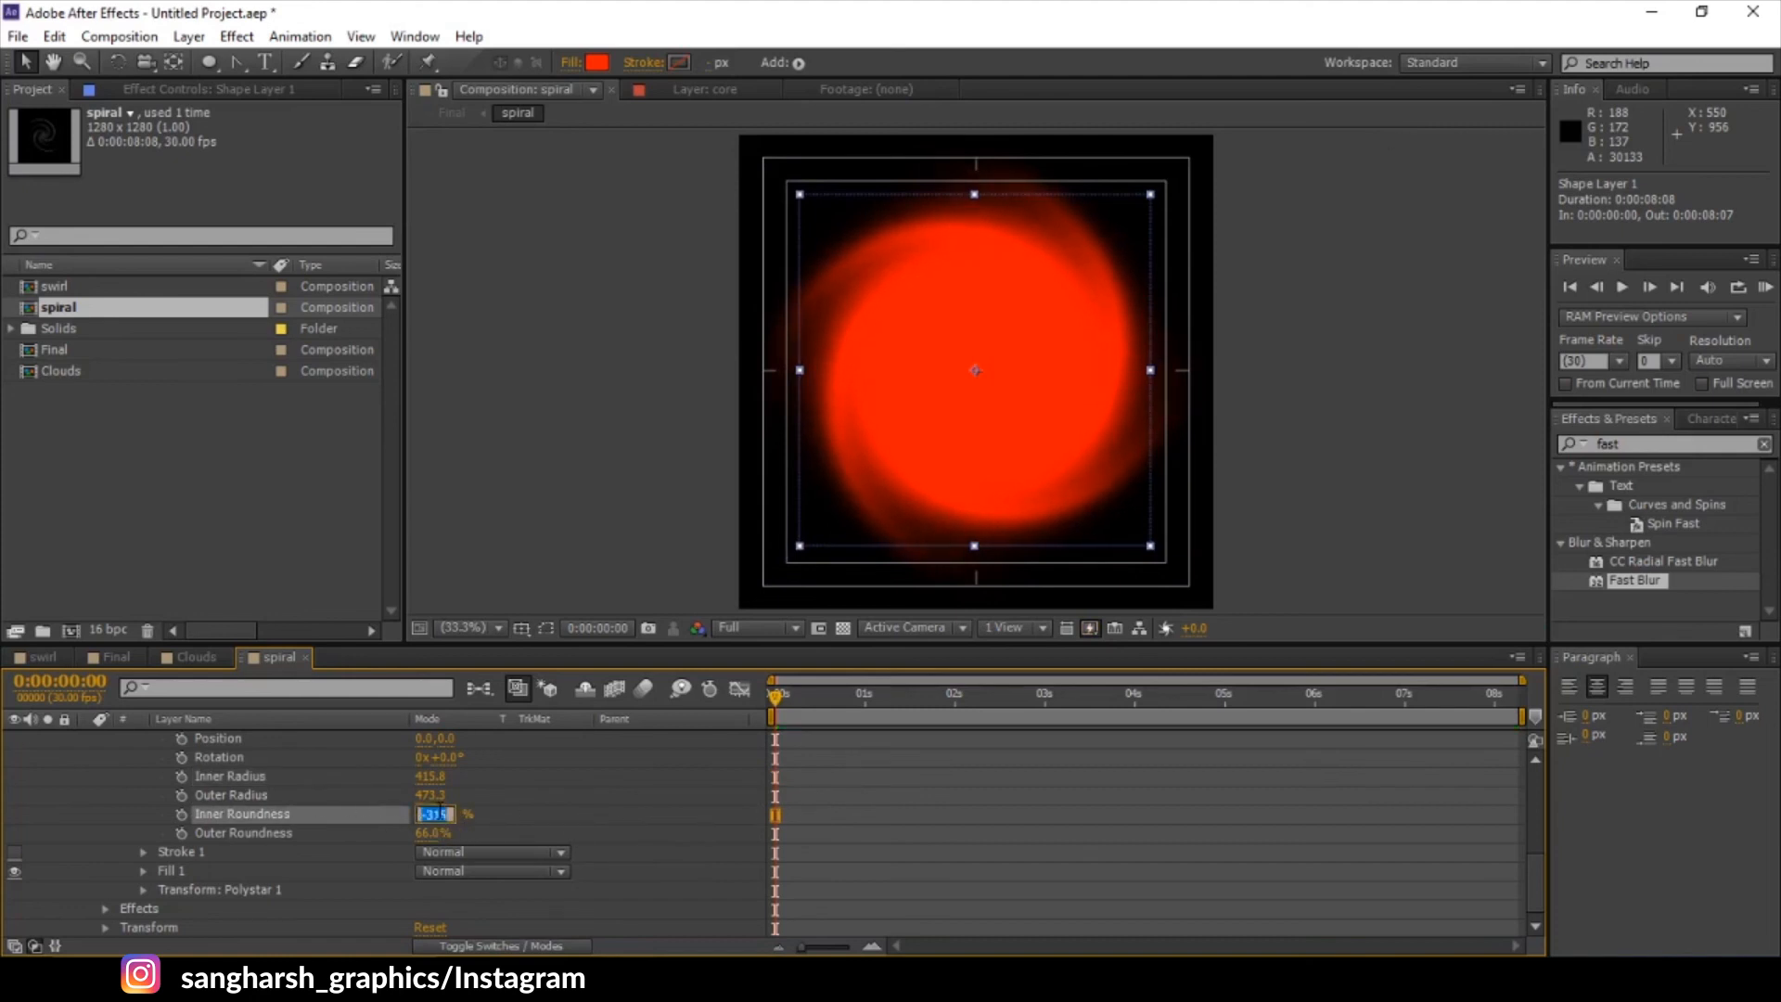
type("0")
key("Return")
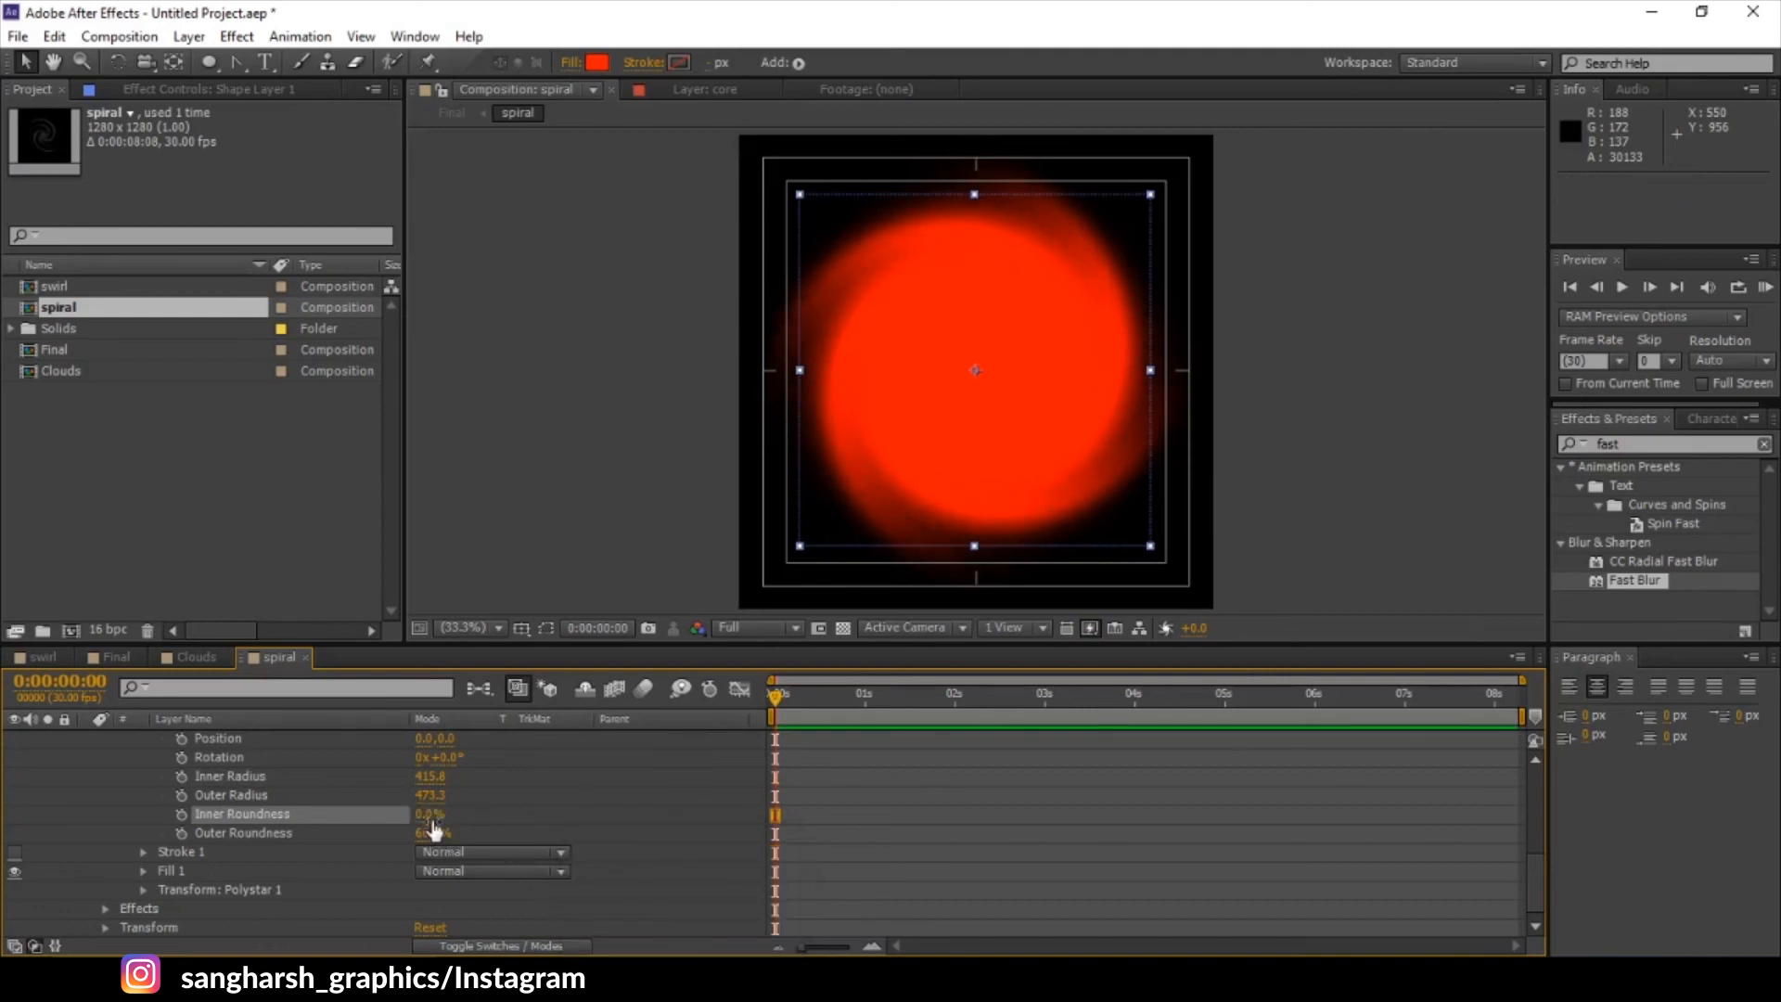
left_click_drag(430, 776, 301, 780)
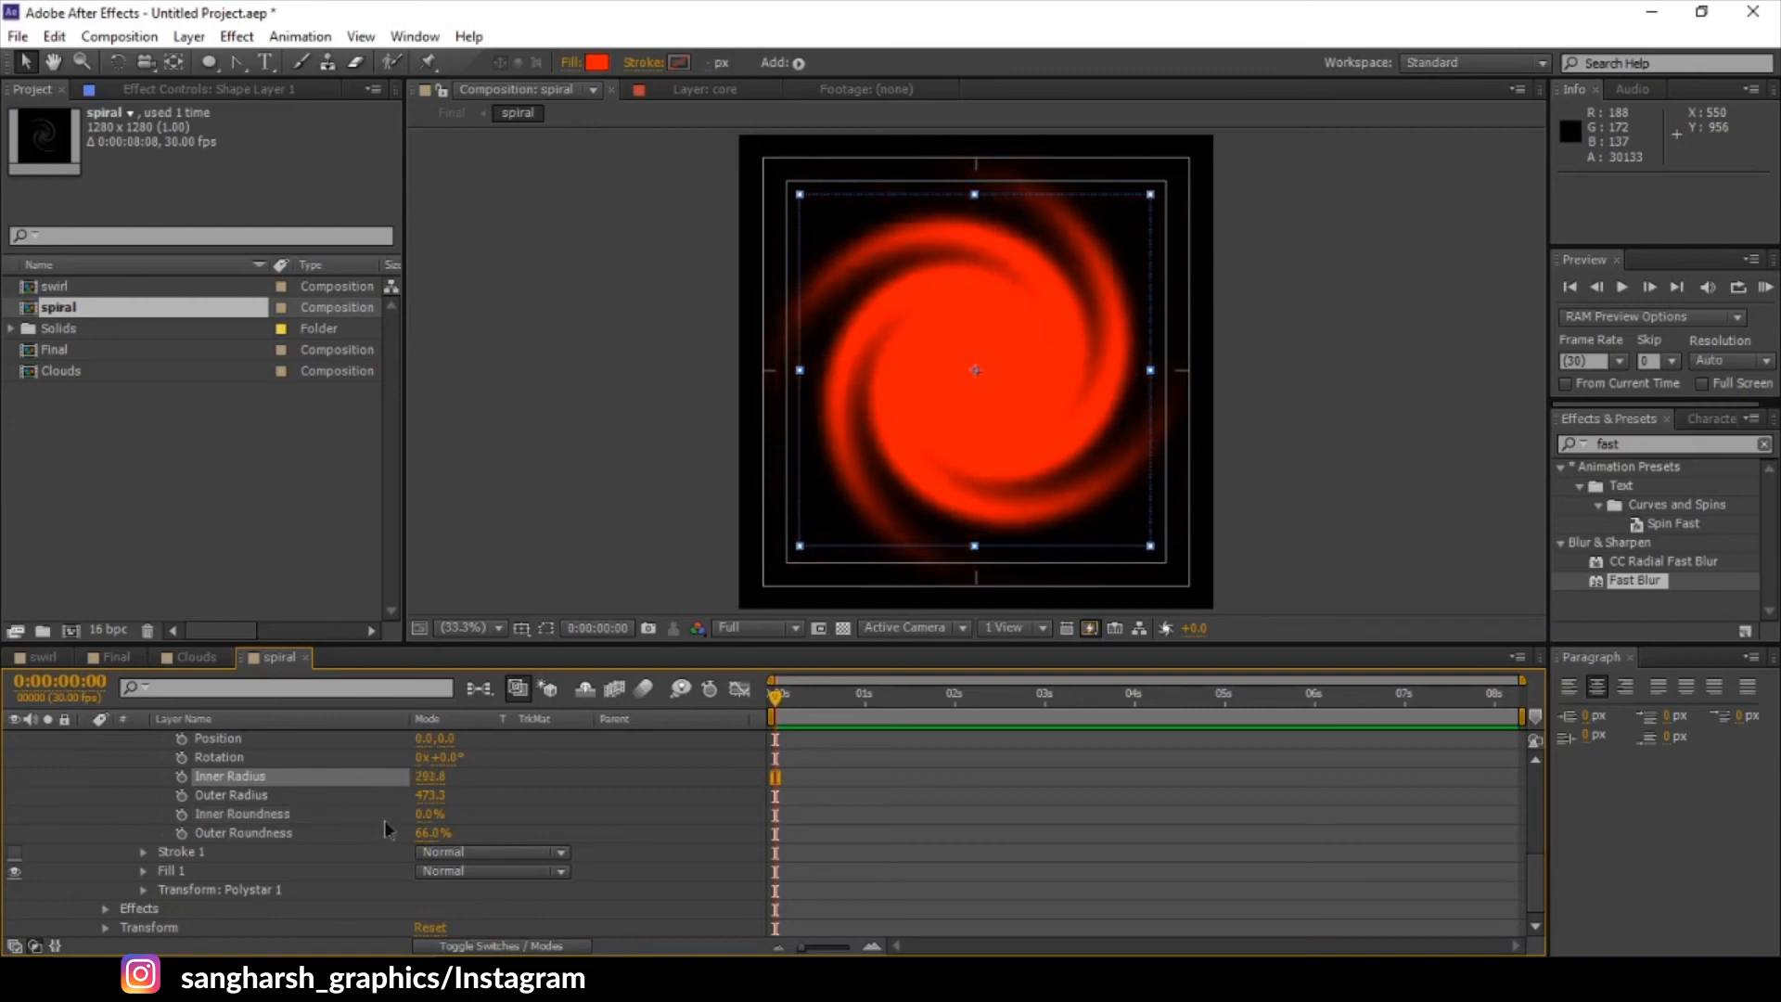
- Reduce the polystar's Outer Radius to about 457 and try an Inner Roundness of about 498%
mouse_move(432, 796)
left_mouse_down()
mouse_move(376, 803)
mouse_move(652, 808)
left_mouse_up()
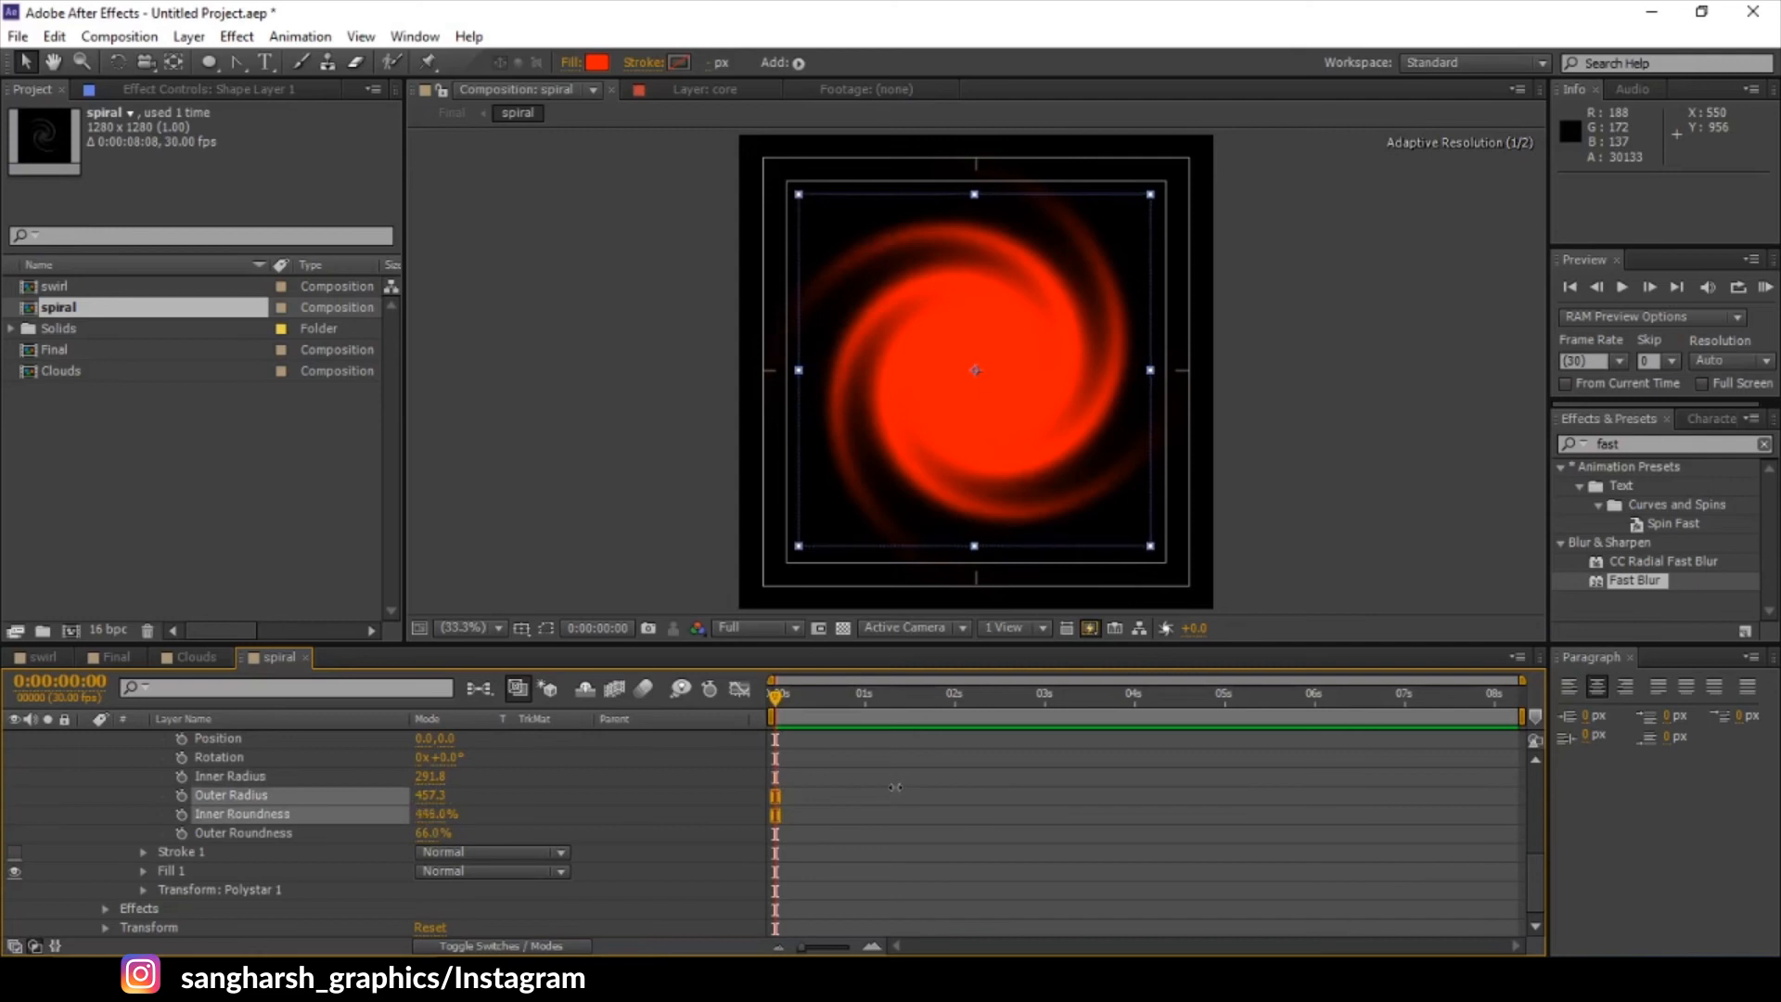
left_click_drag(894, 787, 568, 780)
left_click(704, 808)
left_click(585, 777)
scroll(37, 791, "up", 5)
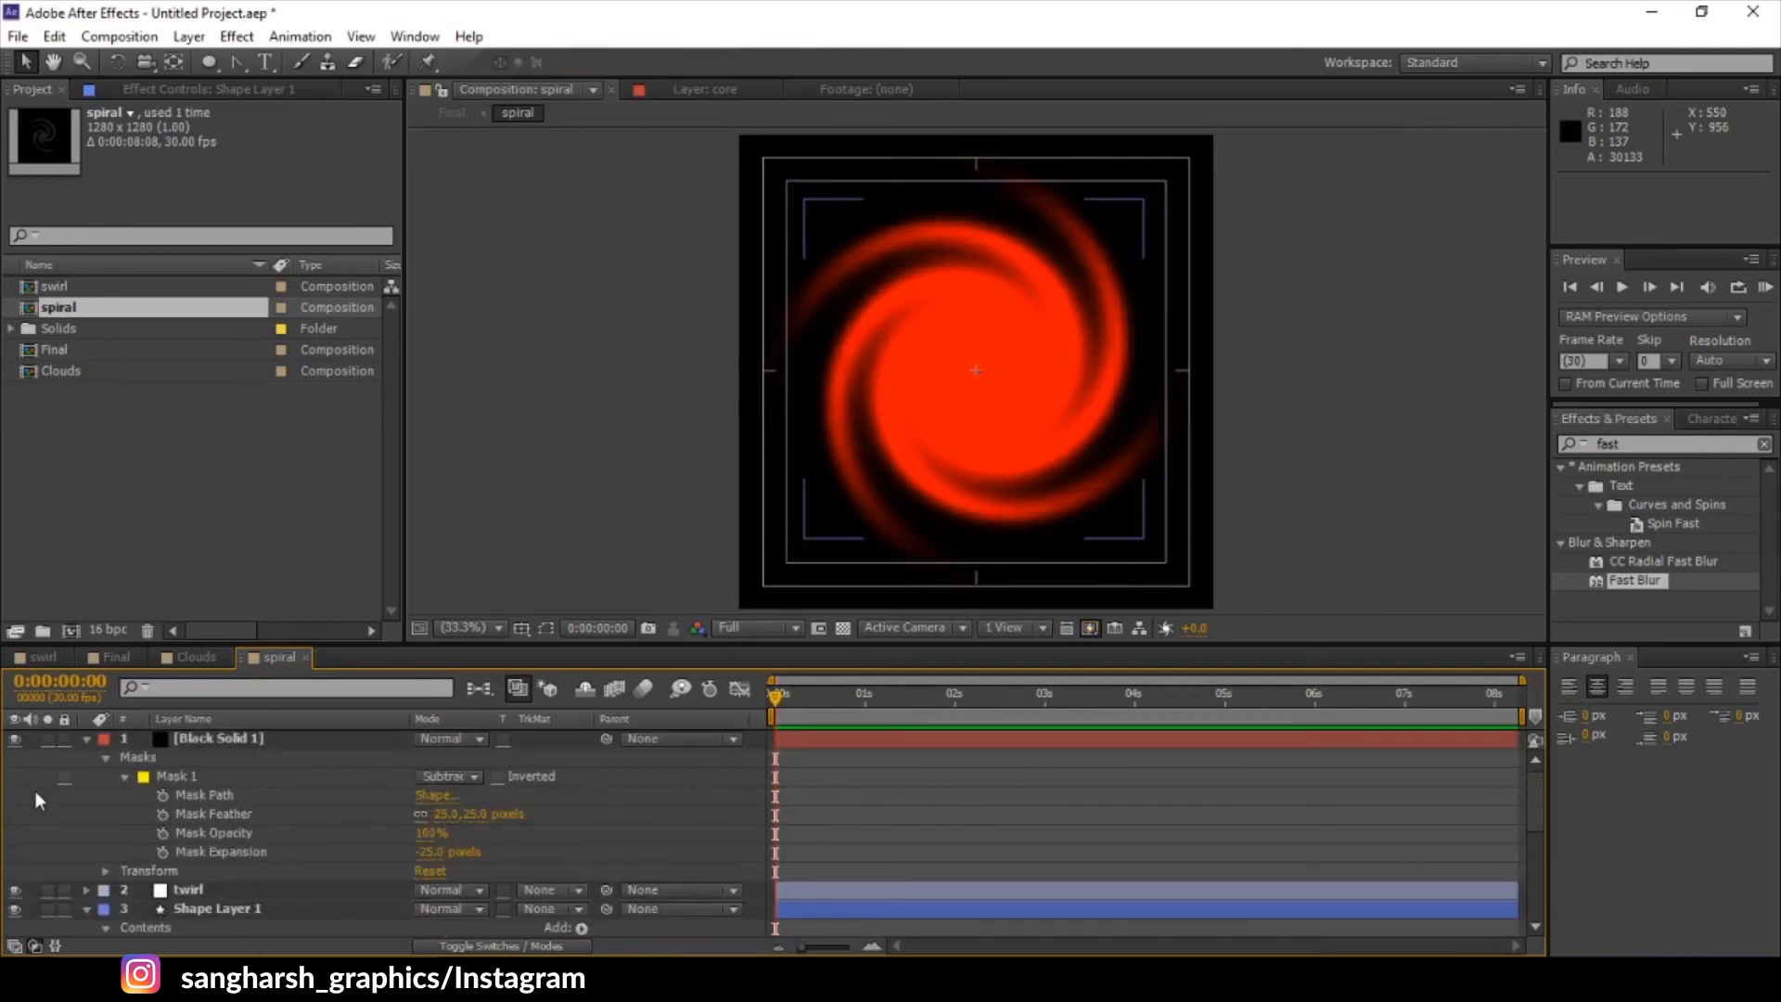
left_click(87, 909)
- Apply the Fractal Noise effect to Shape Layer 1 in the spiral composition
left_click(183, 908)
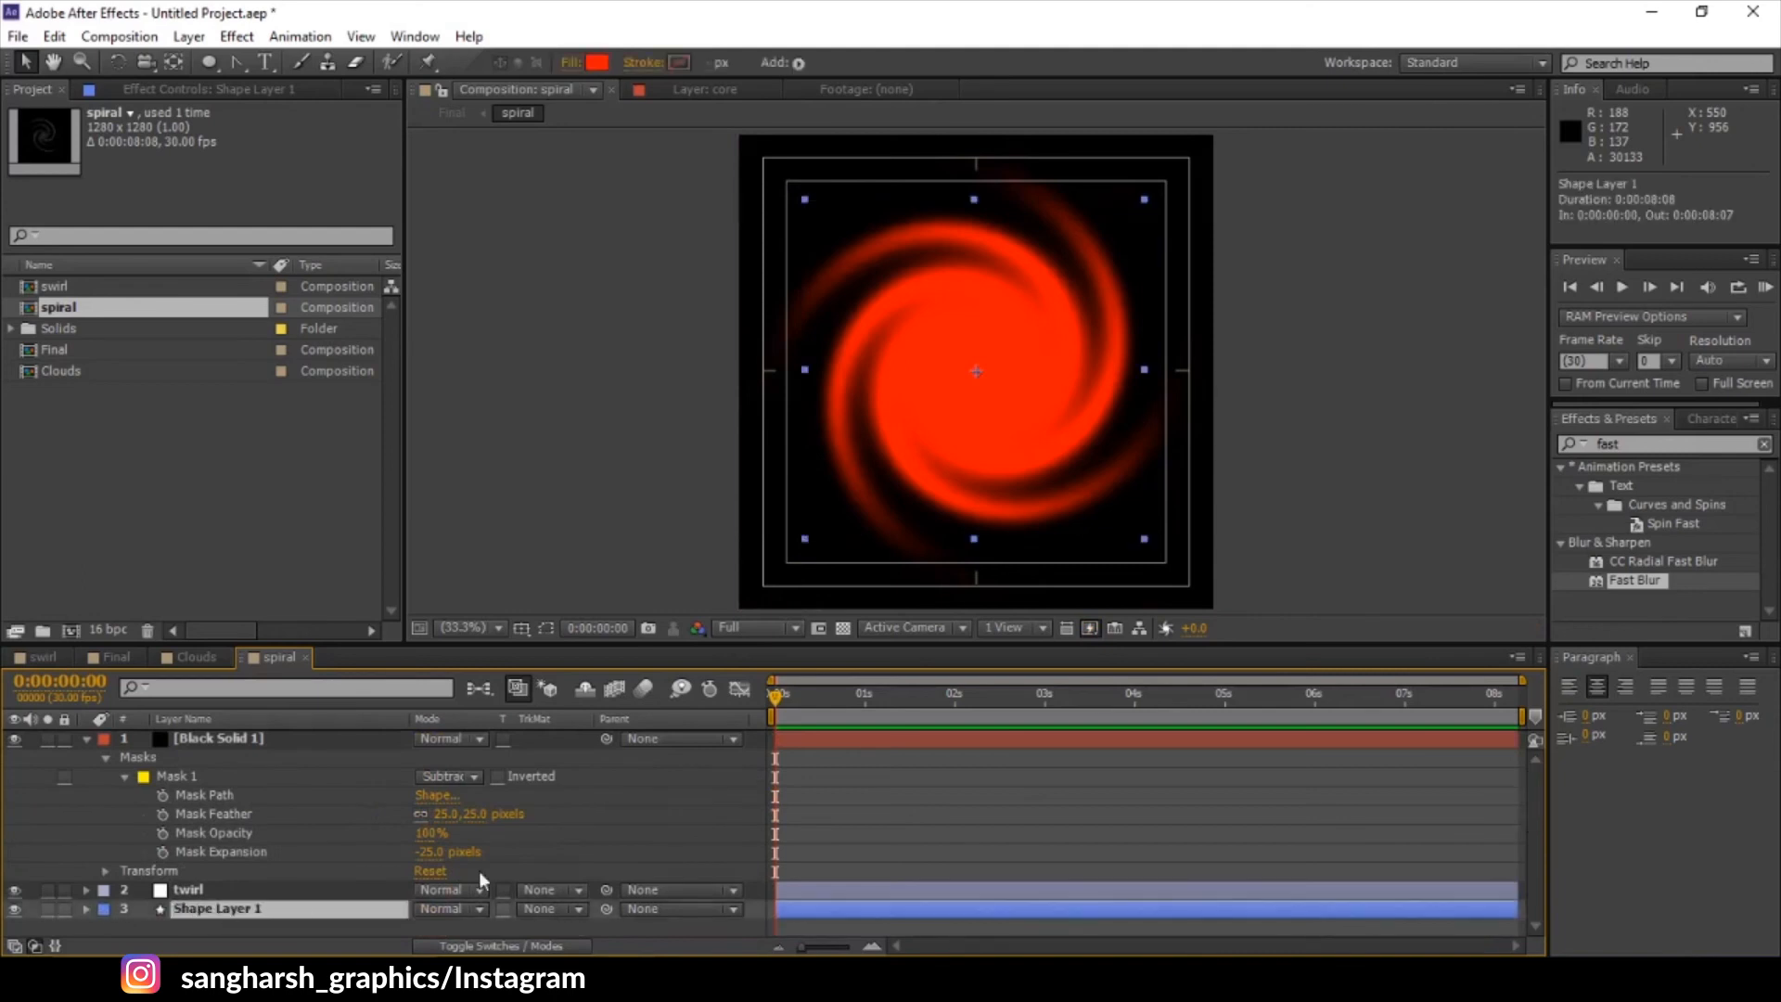
left_click(1658, 445)
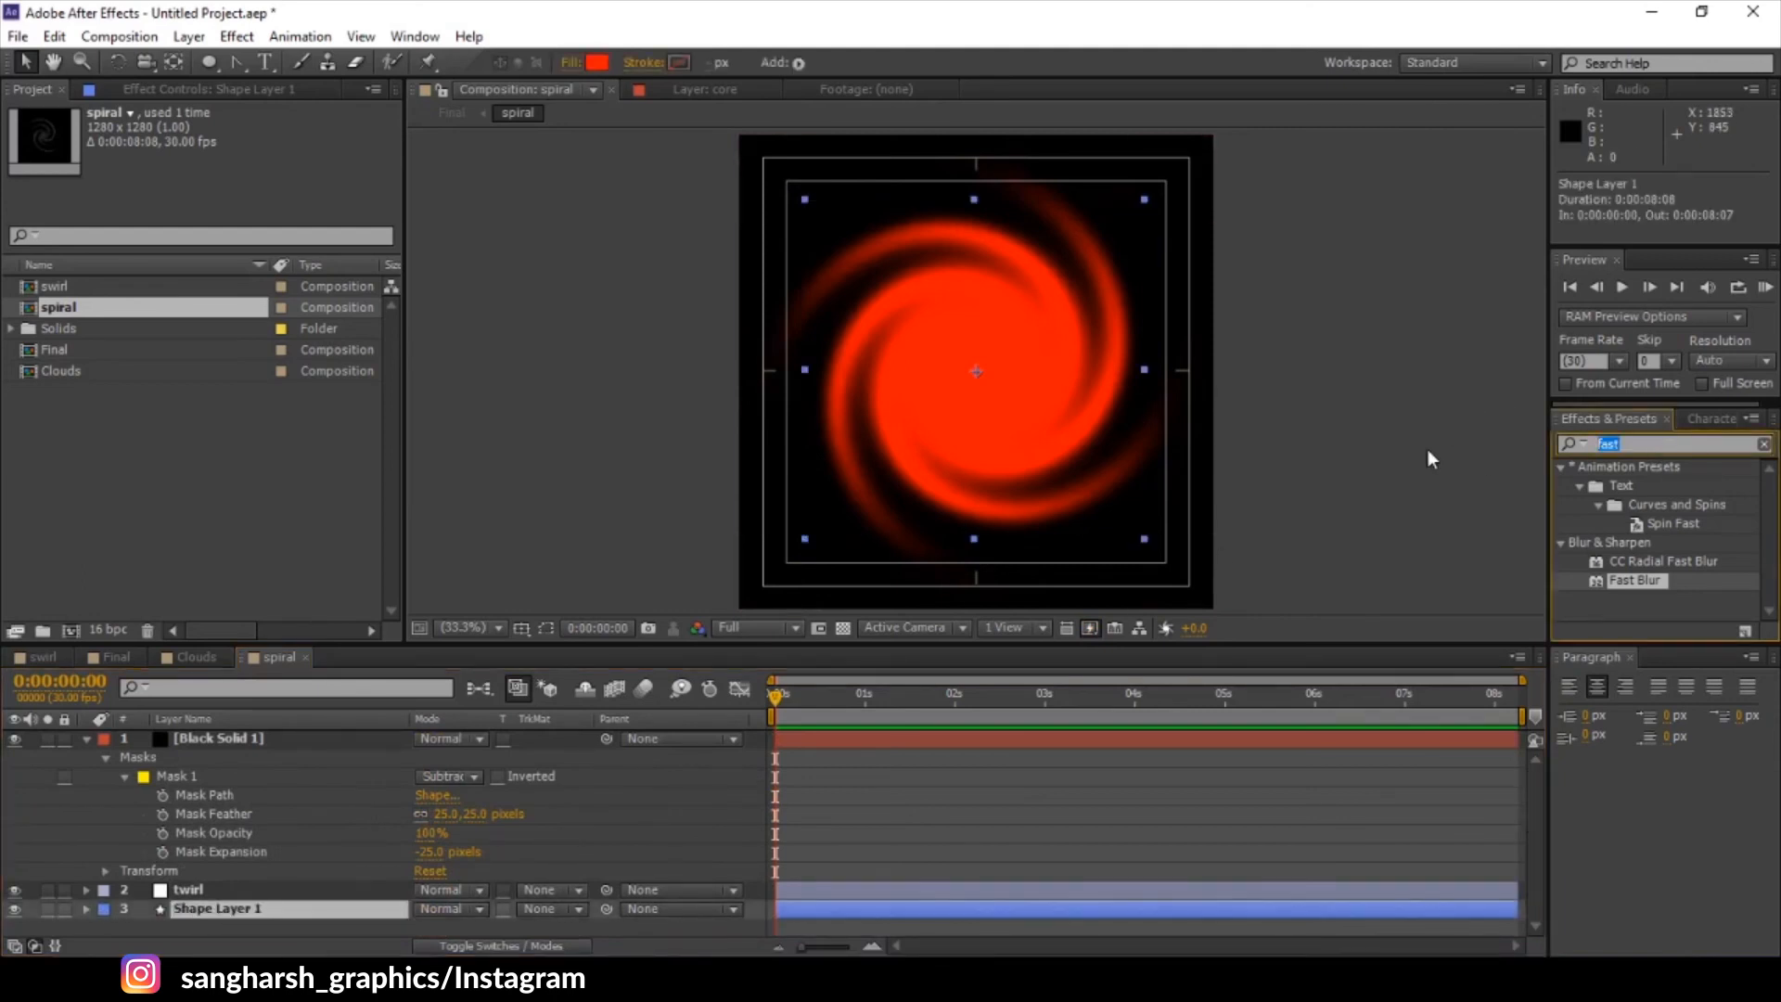
type("fractal")
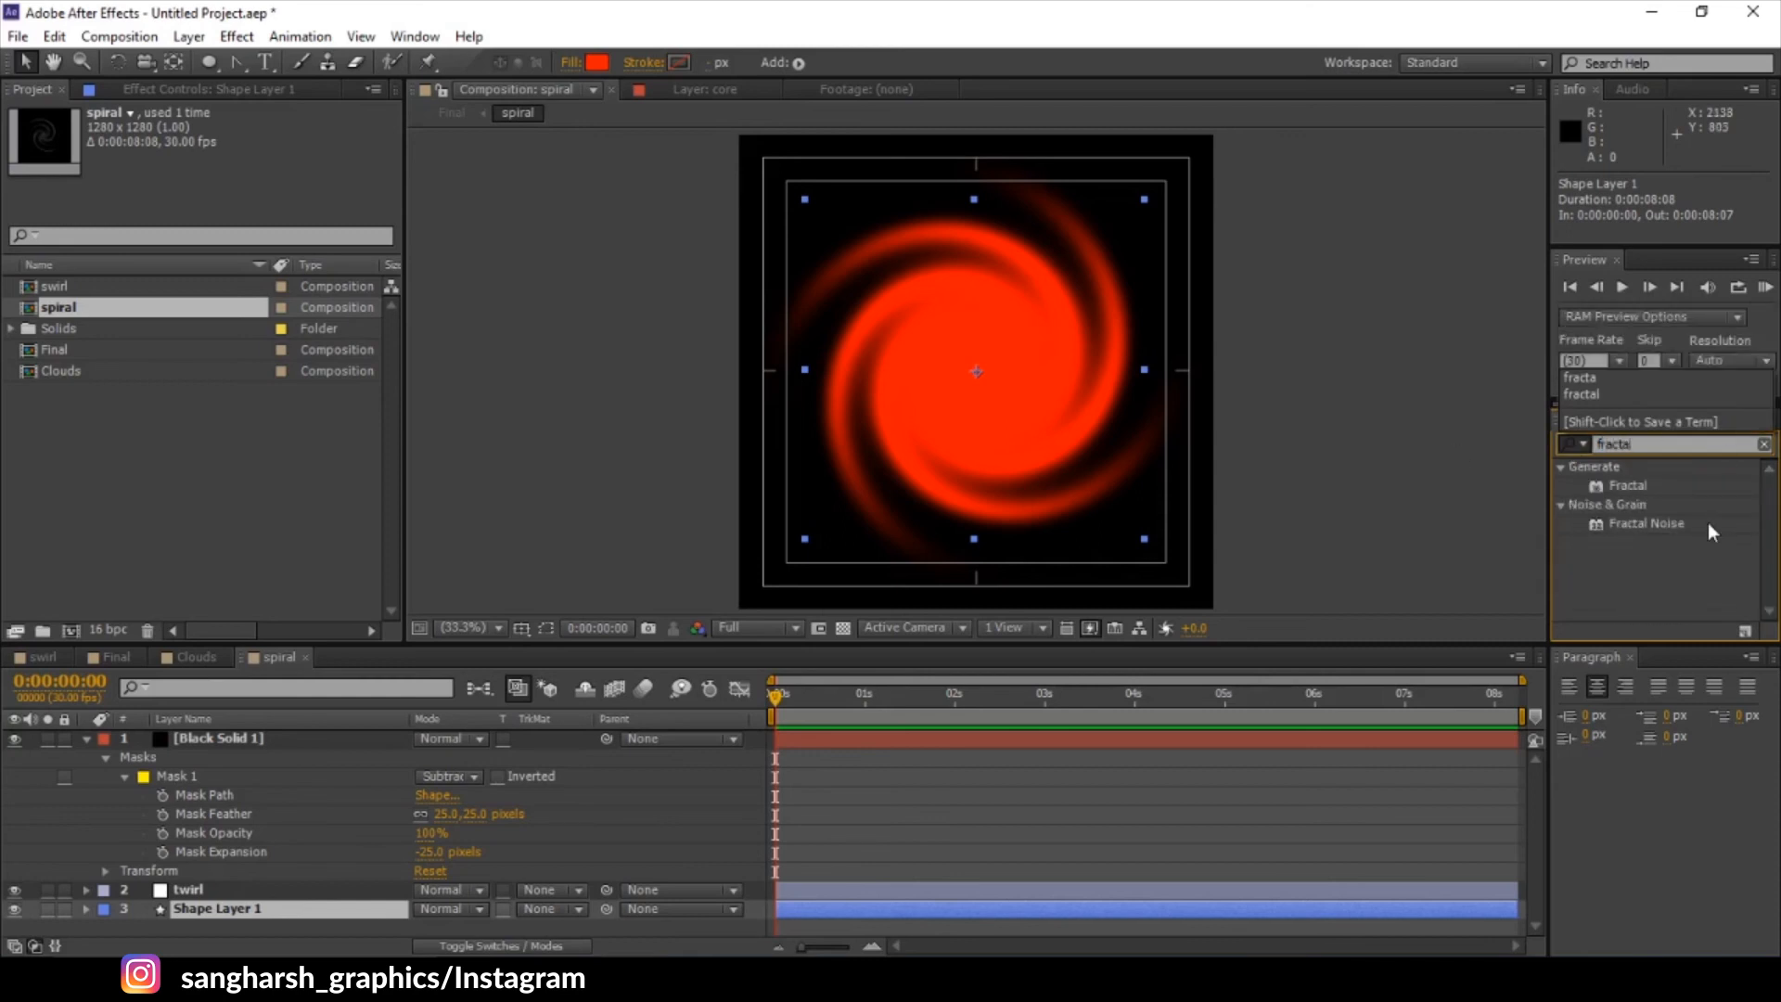
left_click_drag(1643, 523, 213, 908)
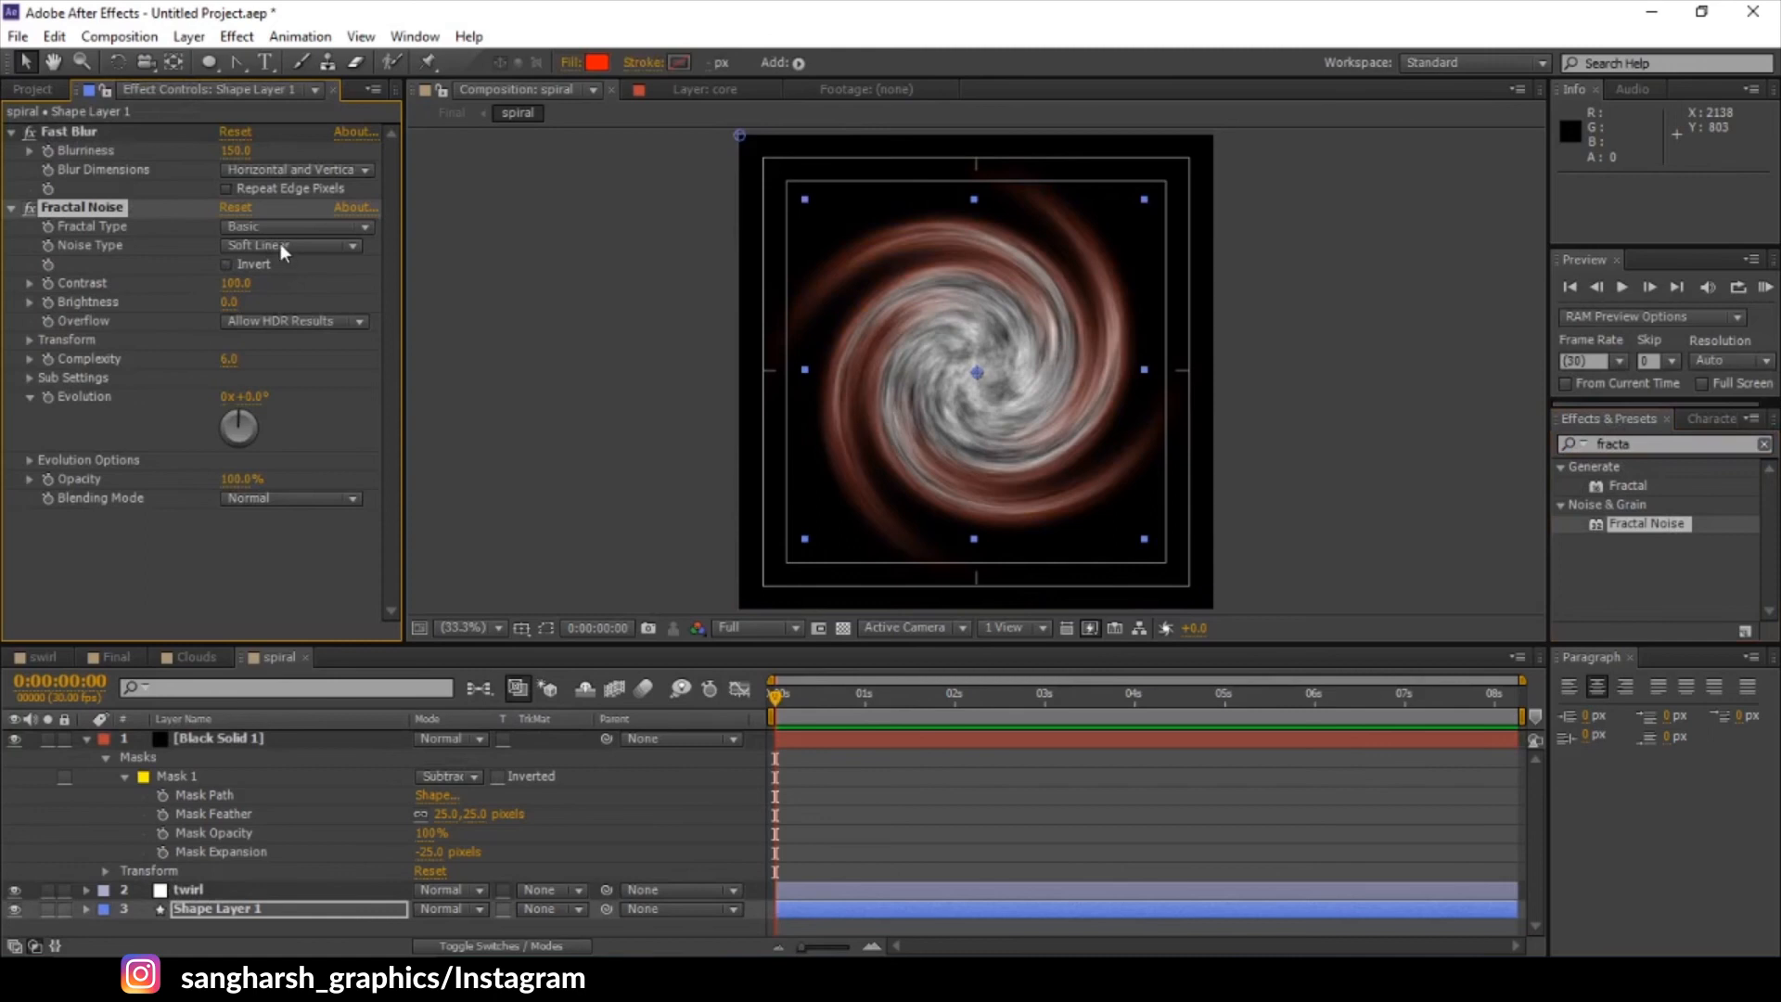
- Set Shape Layer 1's Fractal Noise blending mode to None and its fractal type to Smeary, with Invert enabled
left_click(270, 506)
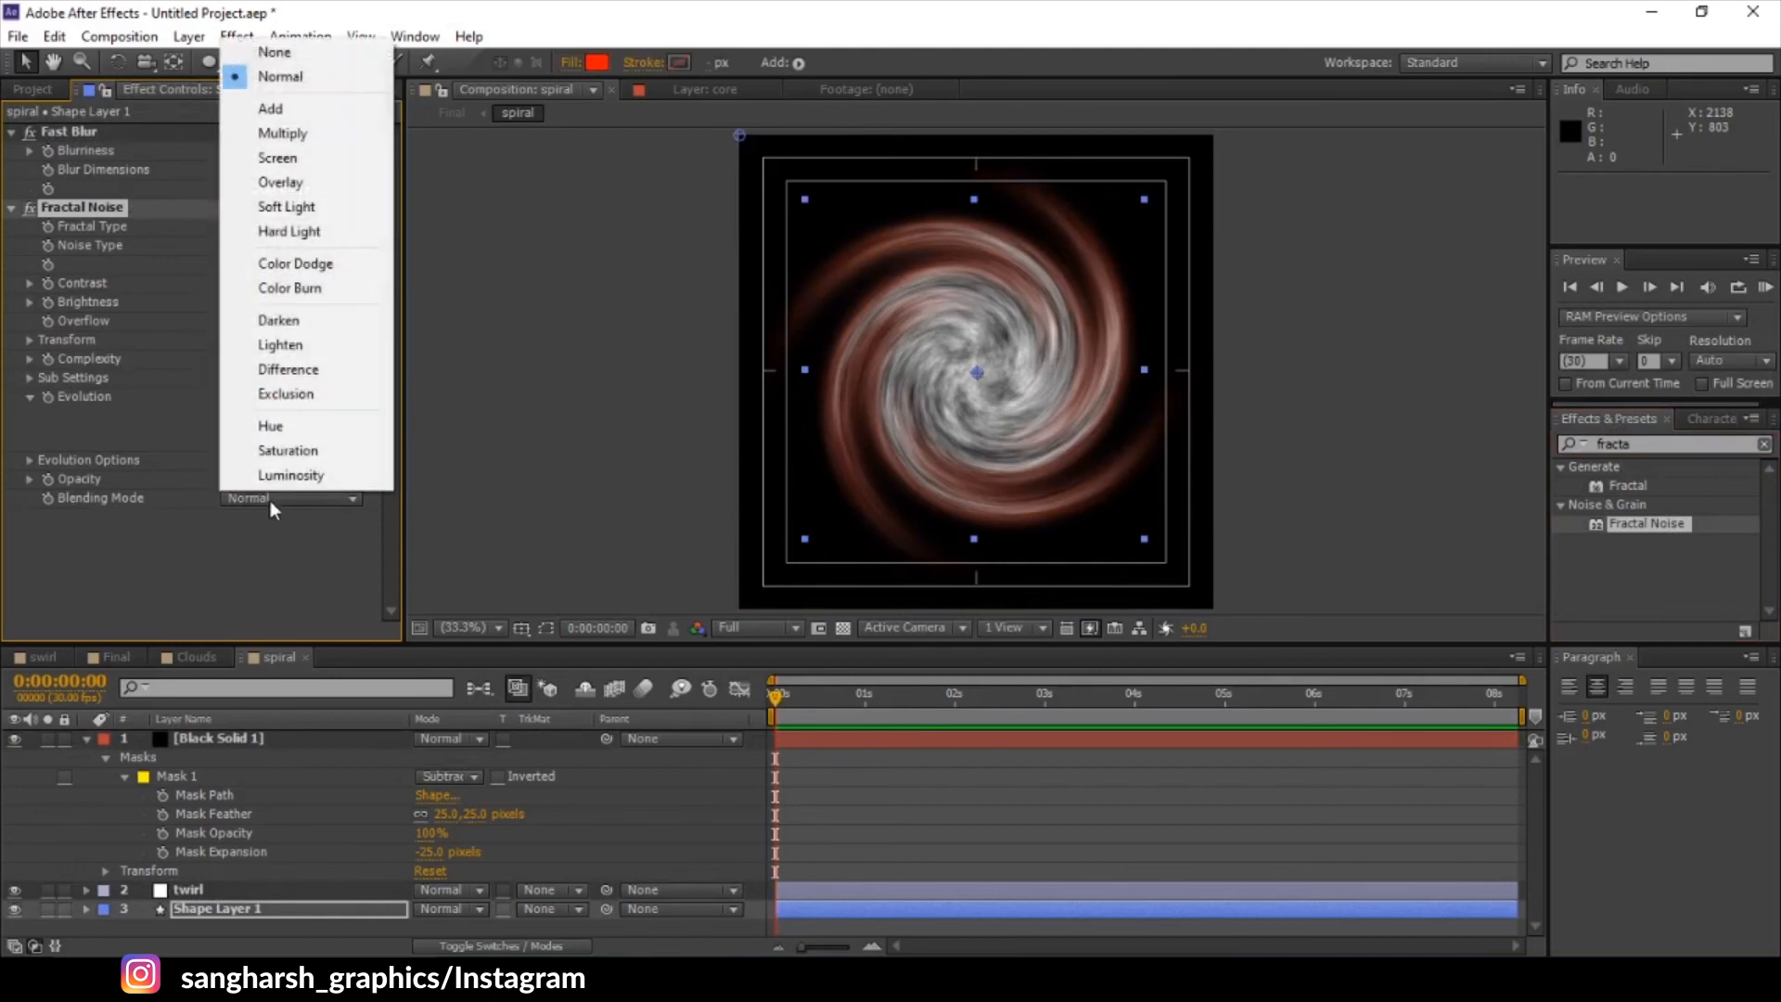
left_click(278, 48)
left_click(306, 244)
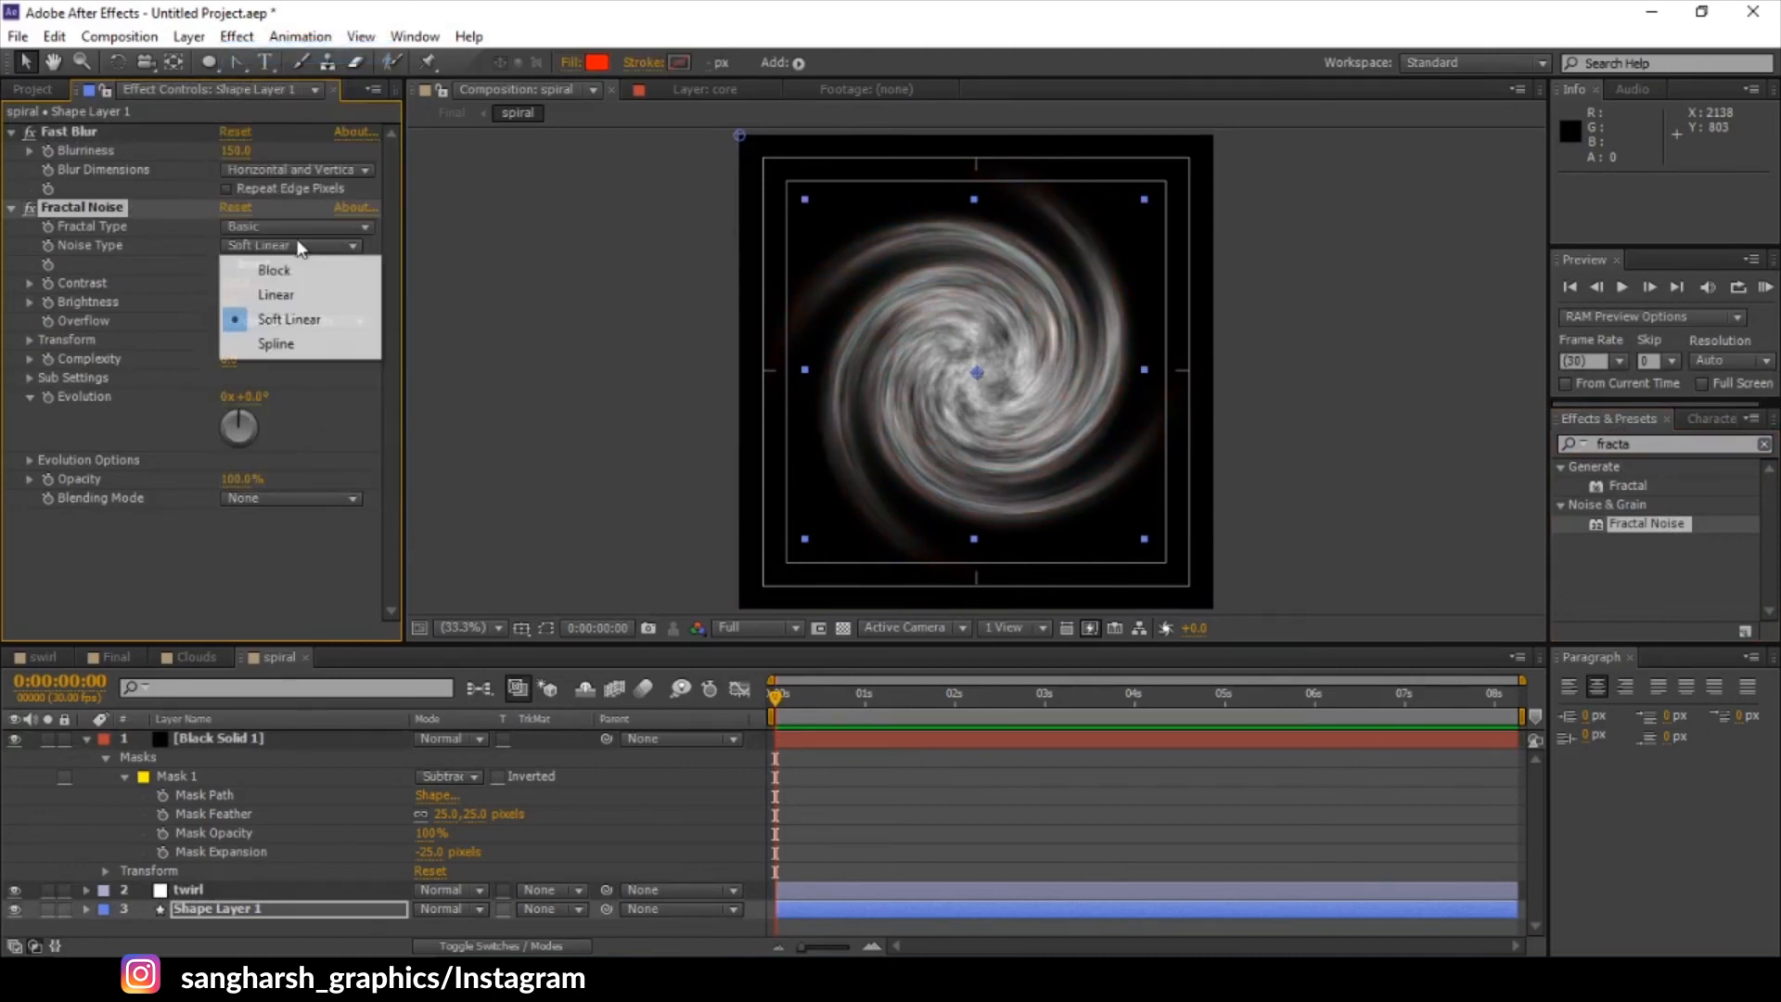
left_click(290, 226)
left_click(308, 389)
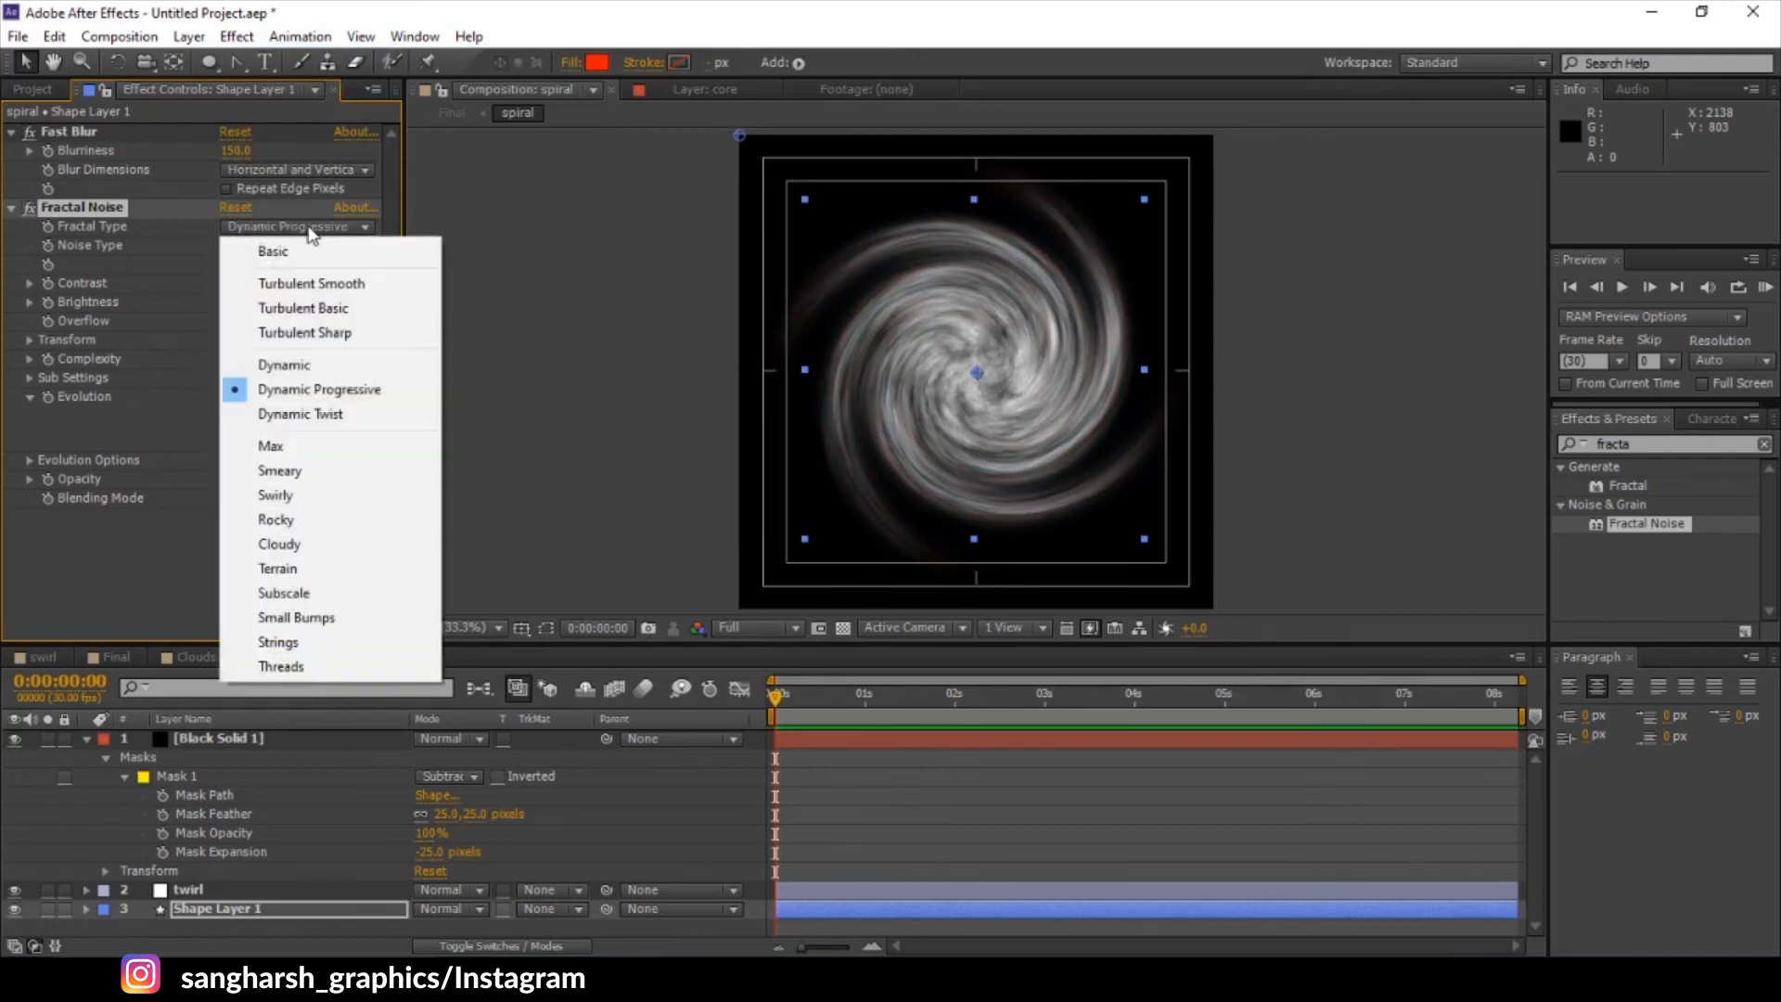
left_click(301, 471)
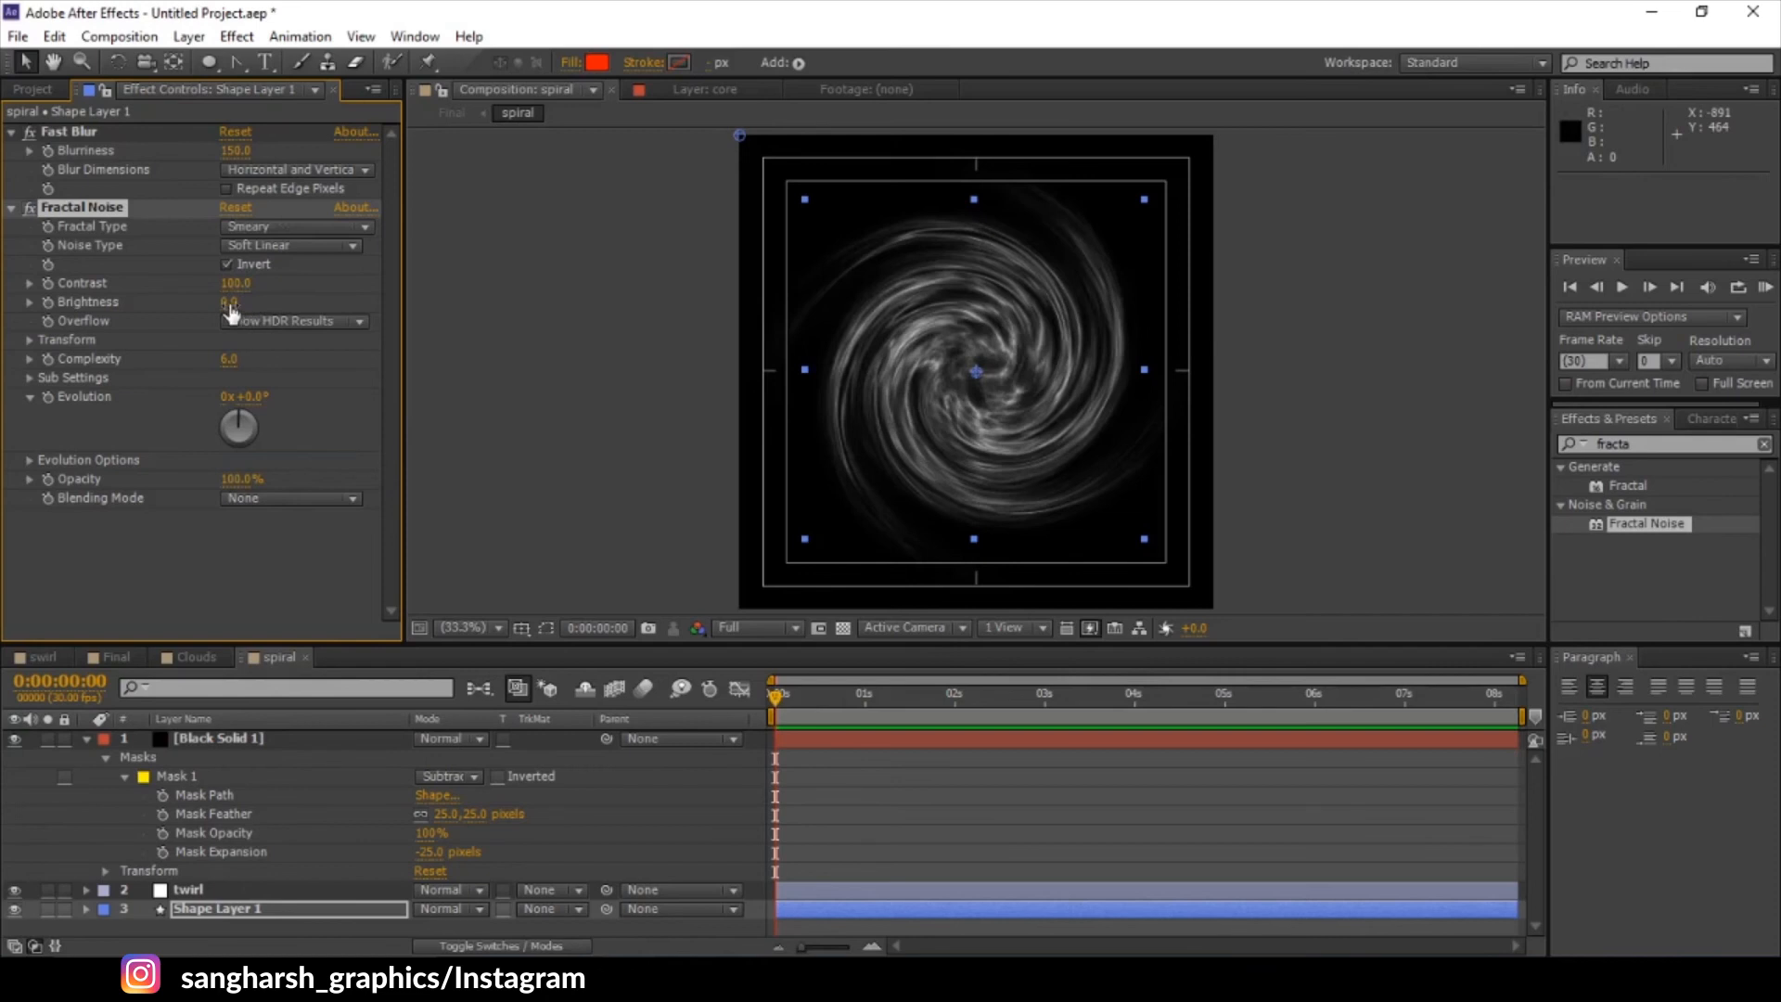
- Lower the Fractal Noise brightness to -13 and its contrast to 89 on Shape Layer 1
left_click_drag(229, 306, 223, 283)
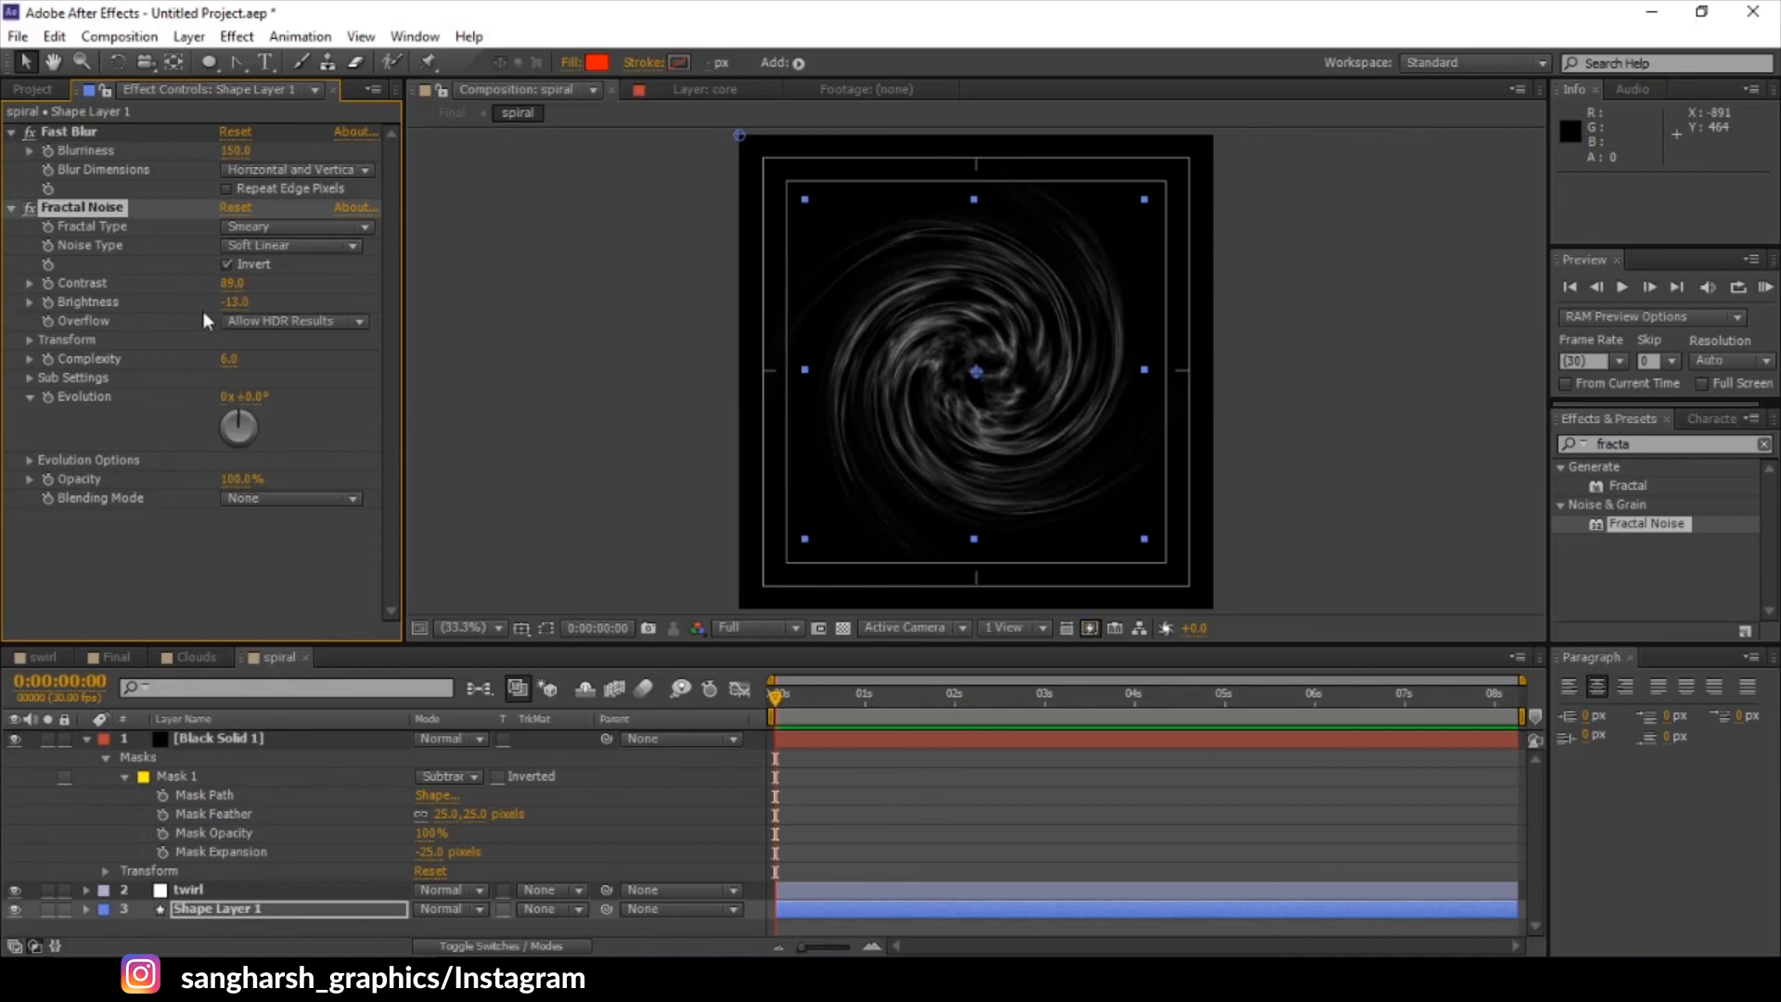
left_click(30, 340)
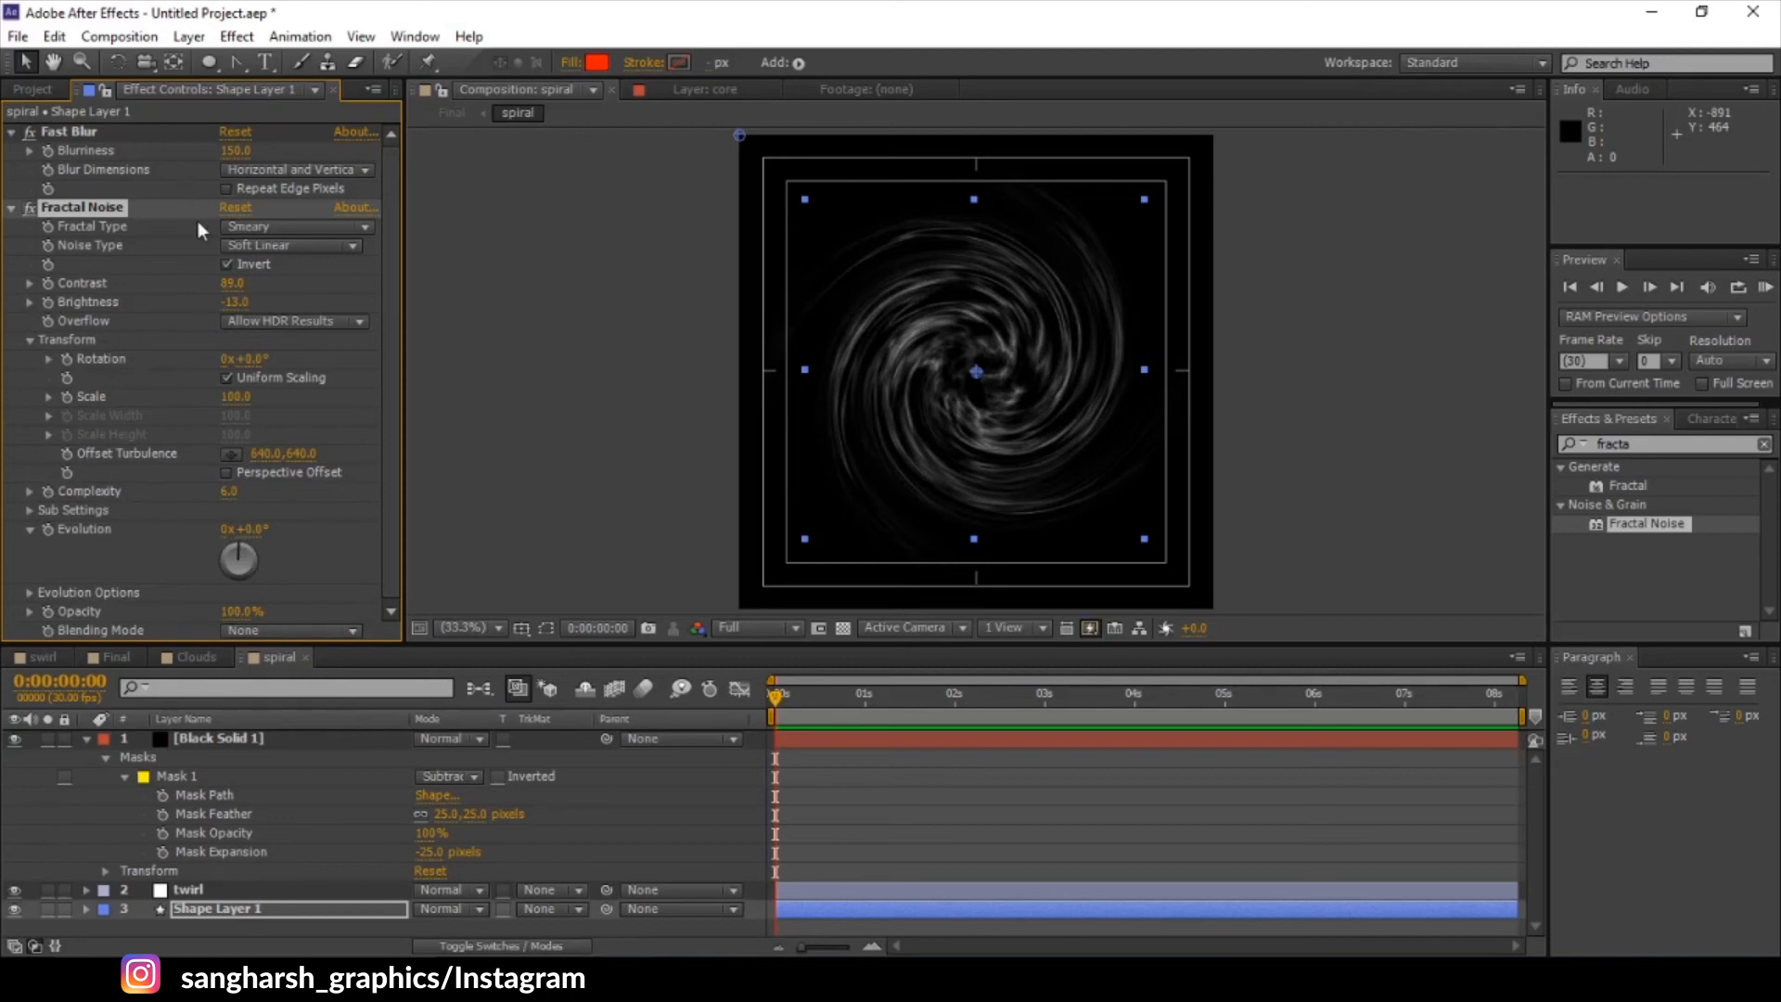
left_click(28, 340)
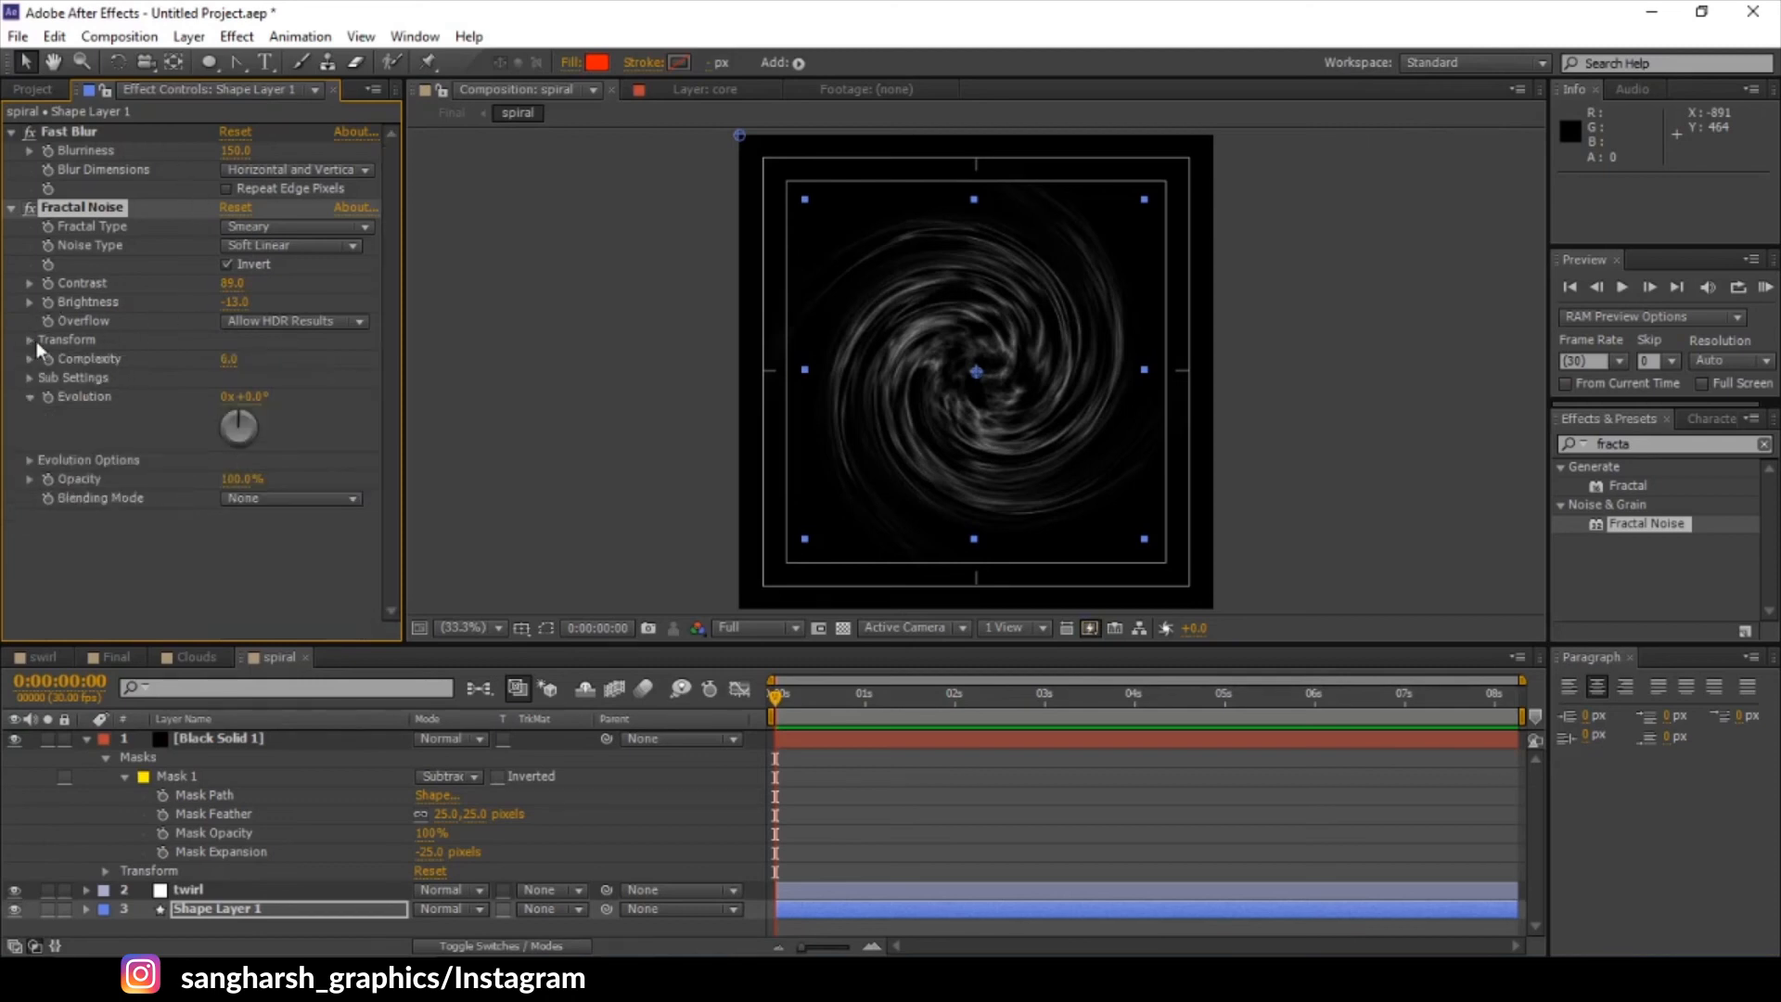
- Try a different Twirl Radius on the twirl layer and undo the change
left_click(220, 893)
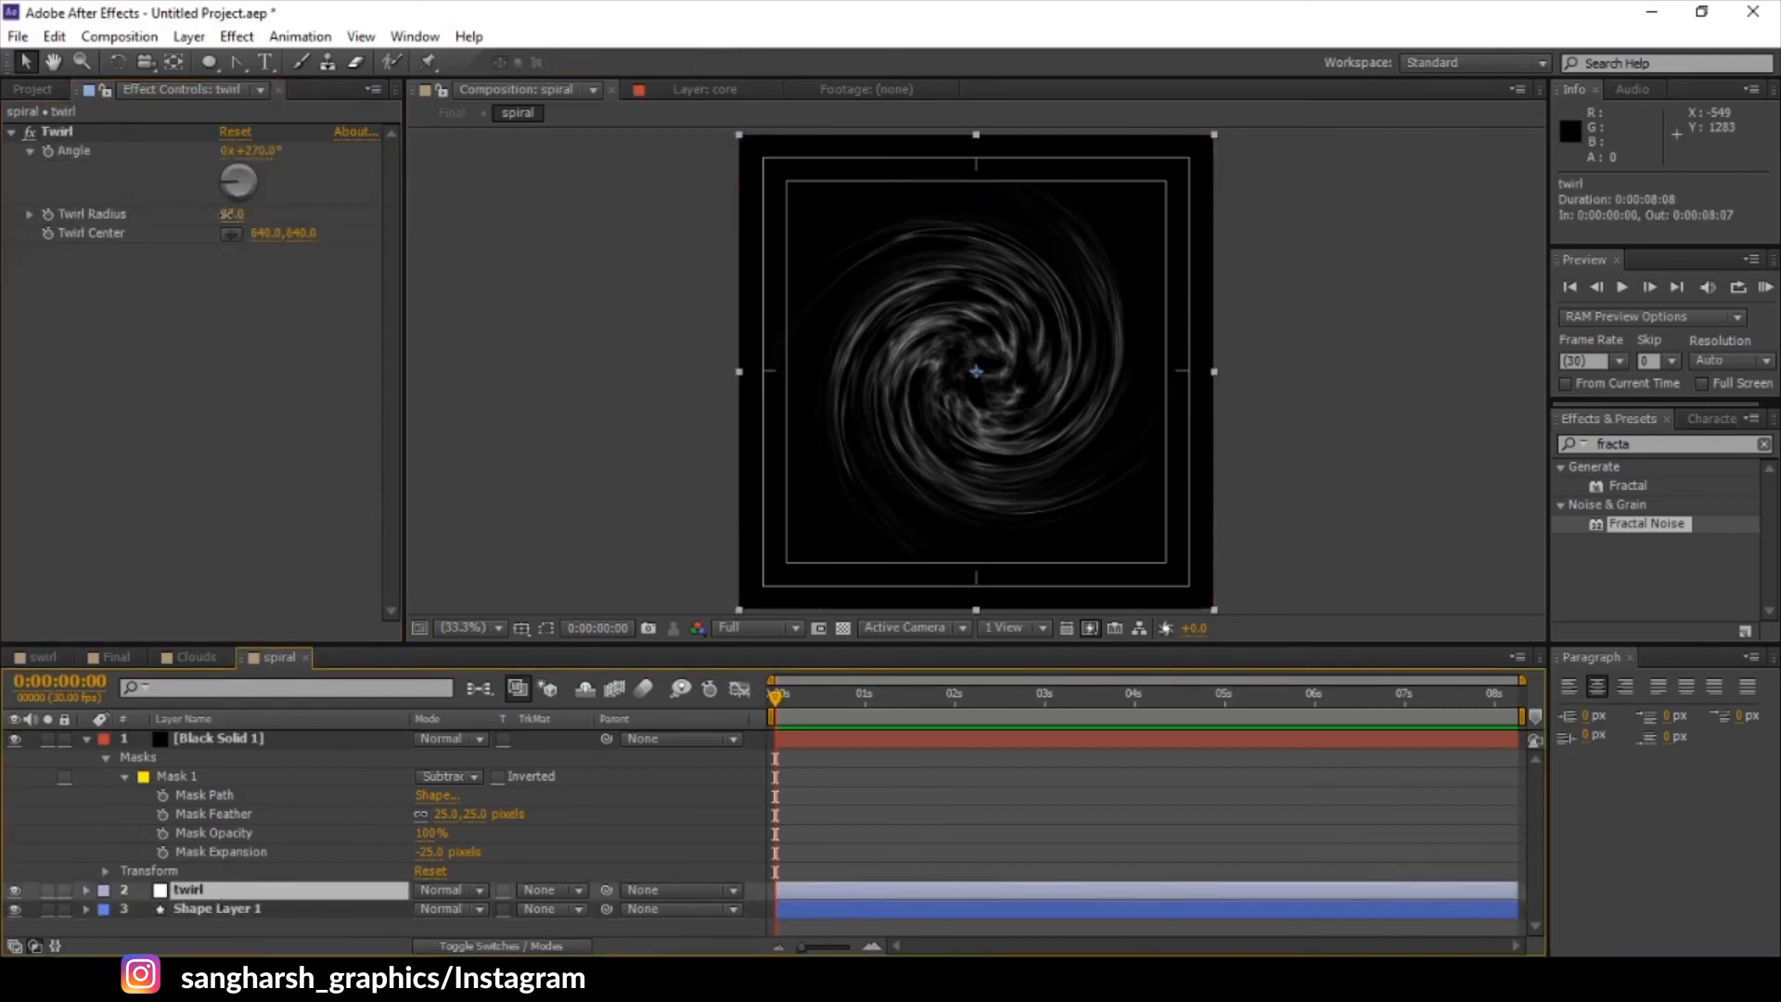
left_click_drag(232, 216, 247, 209)
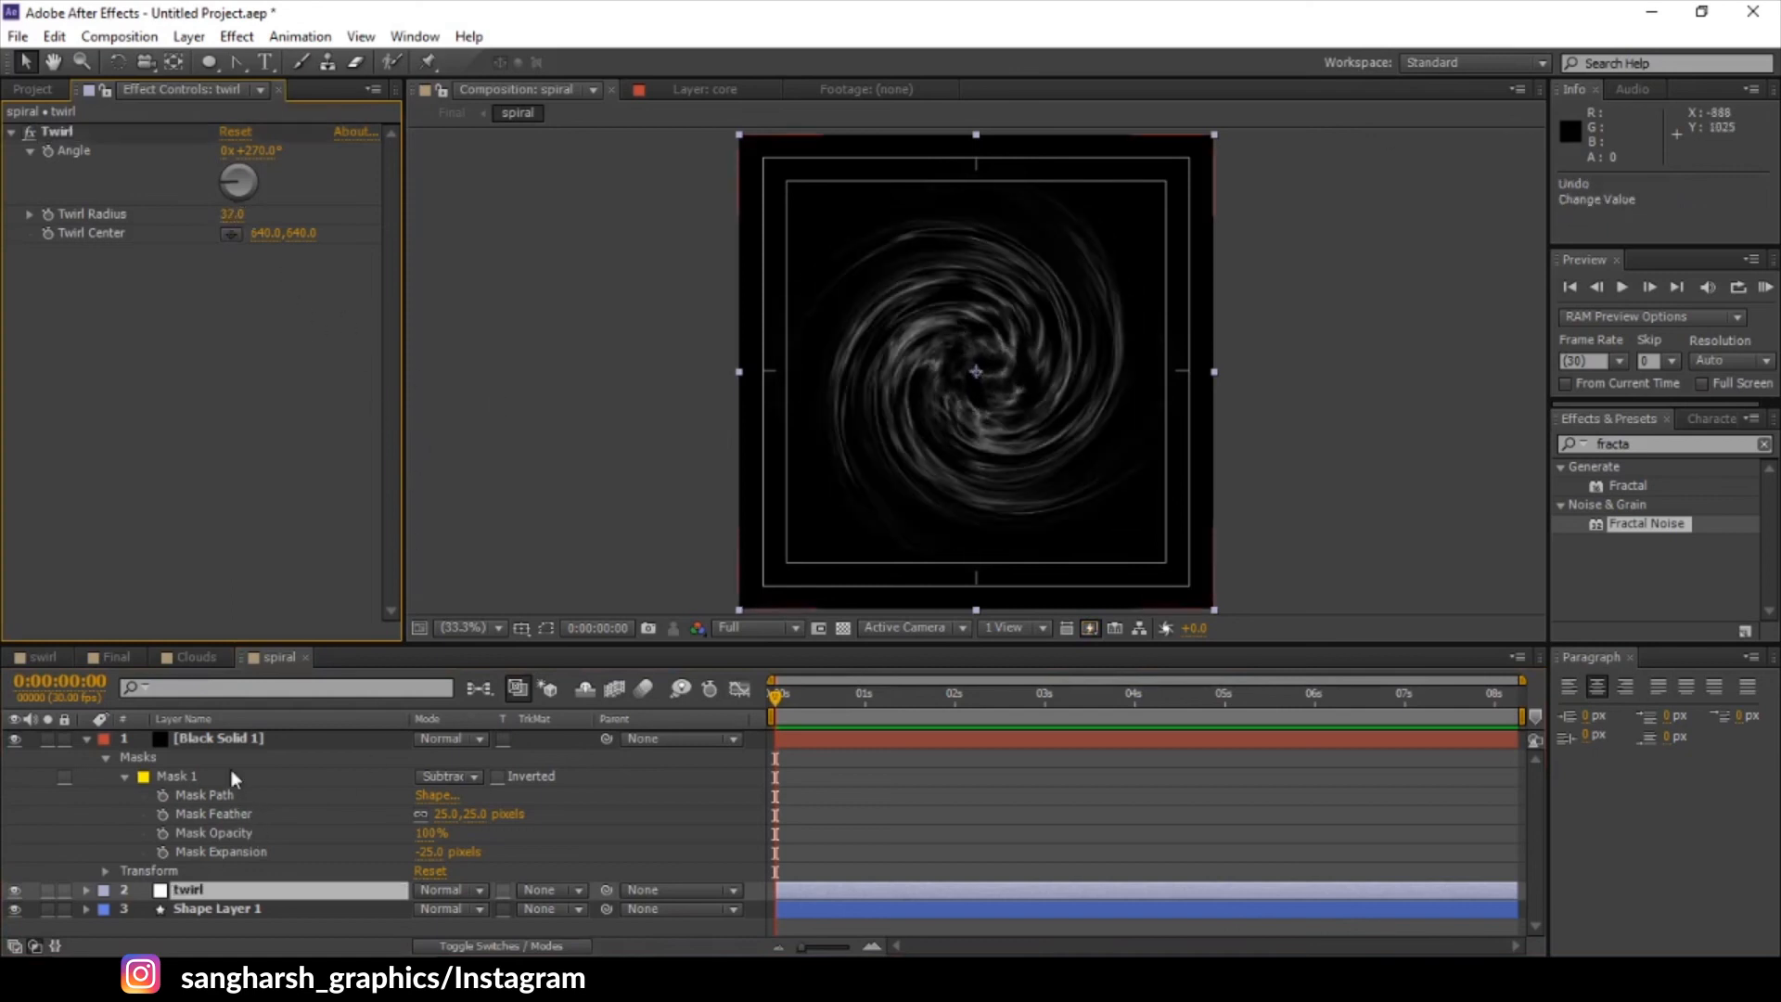
- Set Shape Layer 1's Fractal Noise complexity to 5.9, evolution to about -24° and rotation to about -37°
left_click(241, 911)
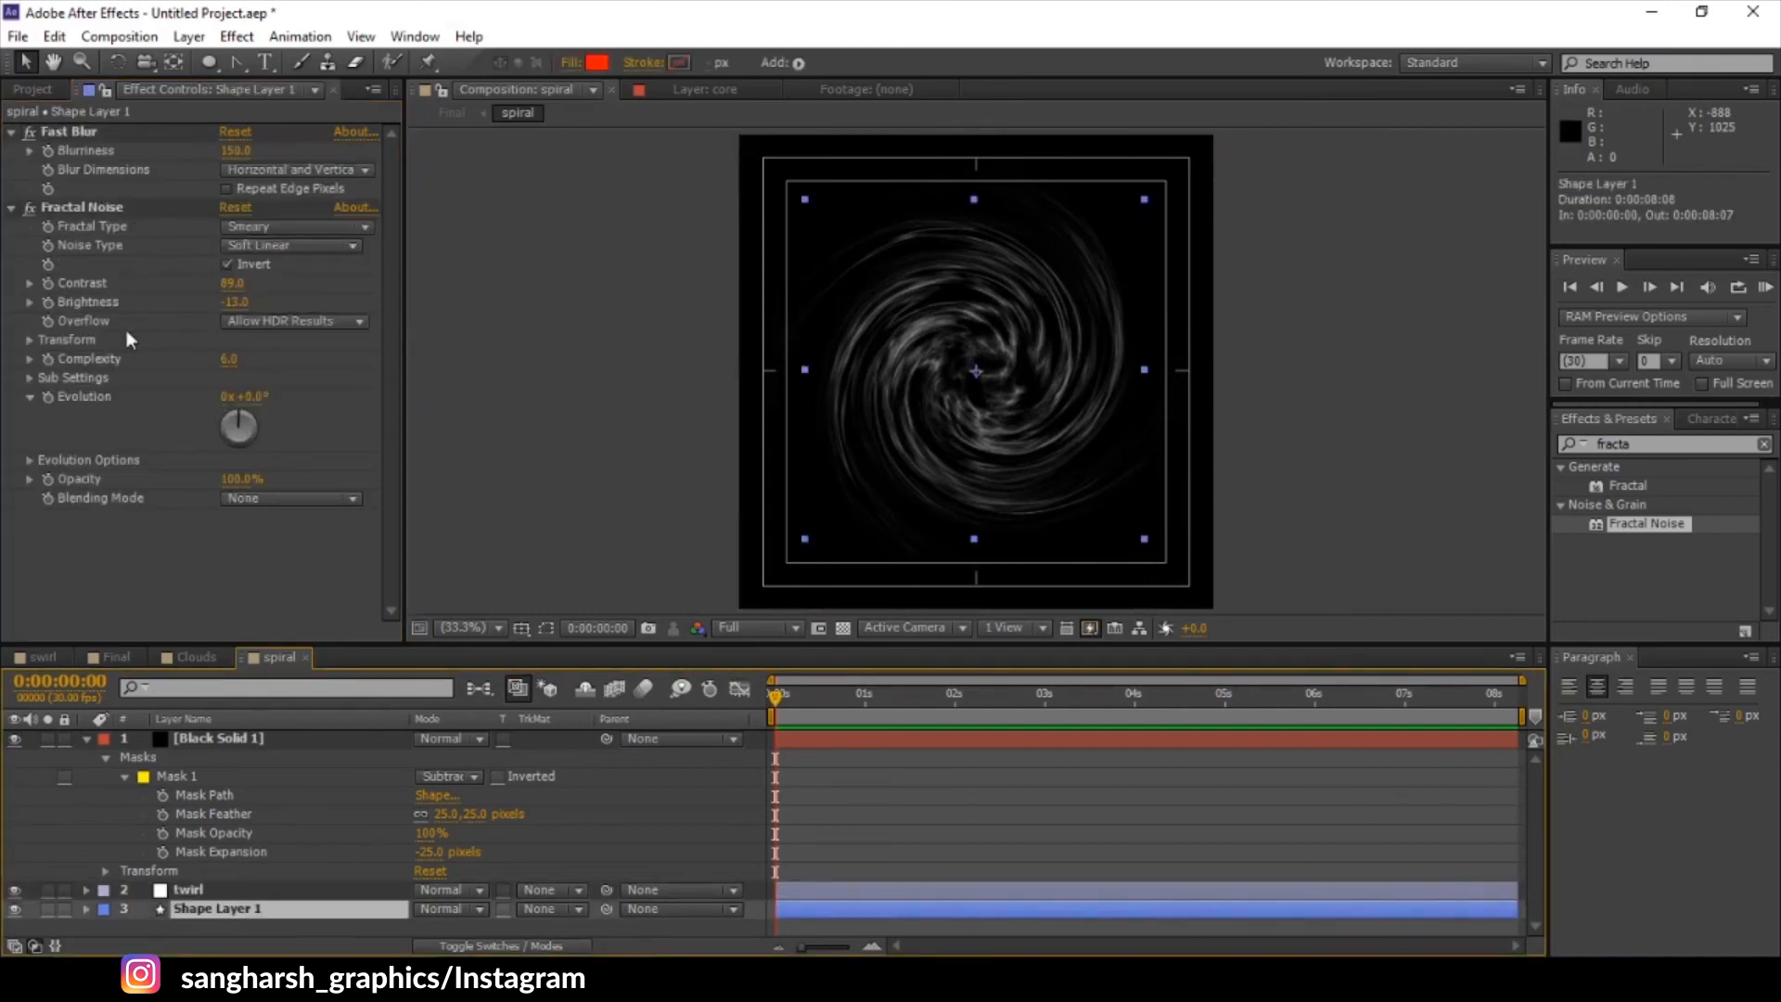
left_click_drag(229, 358, 240, 428)
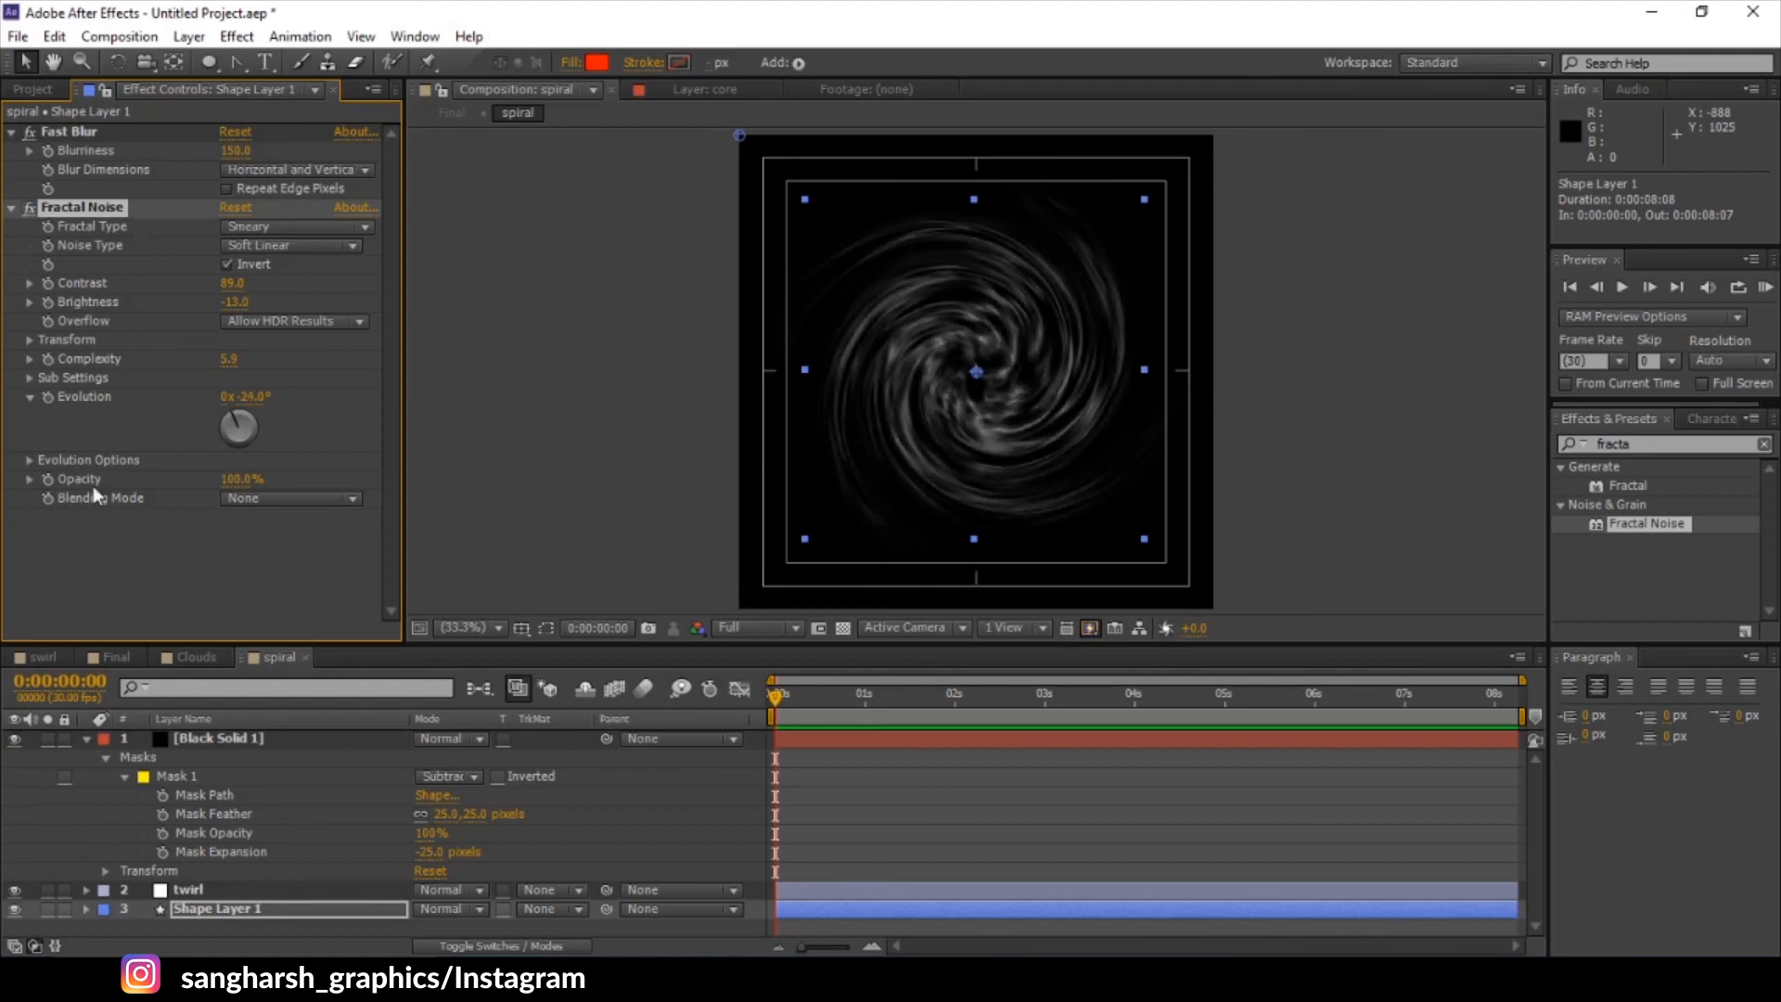
left_click(28, 338)
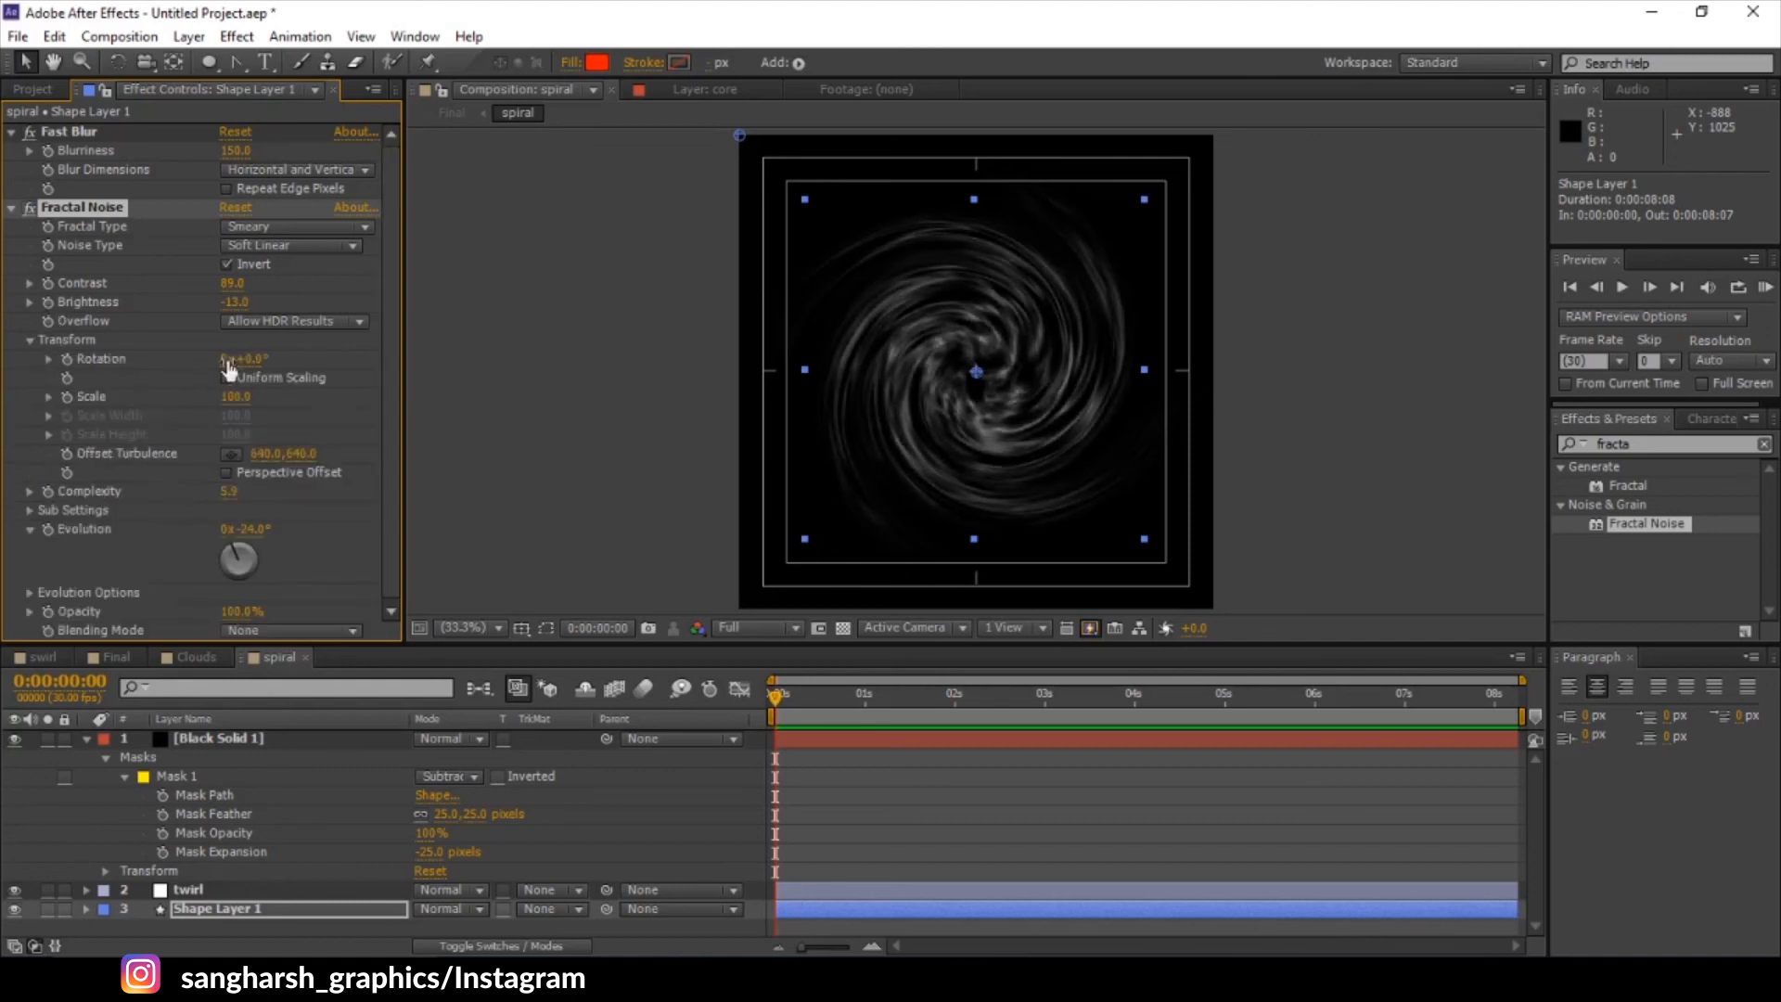
left_click_drag(243, 358, 210, 361)
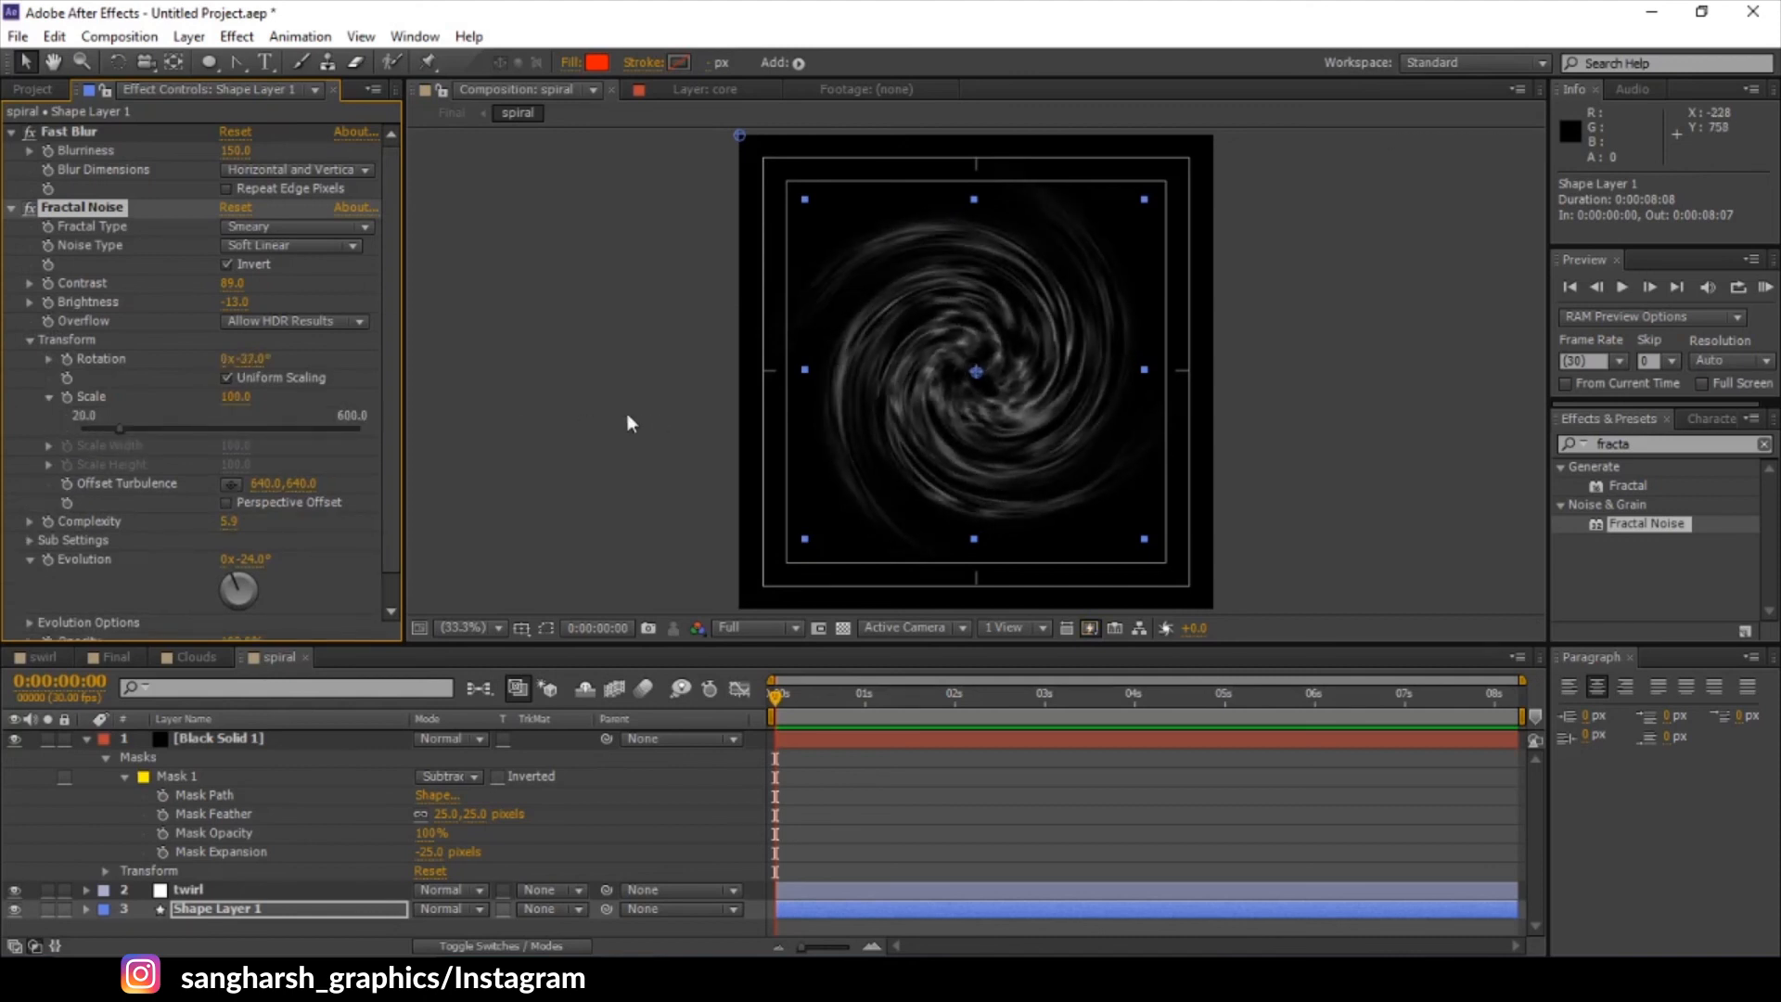
left_click(246, 349)
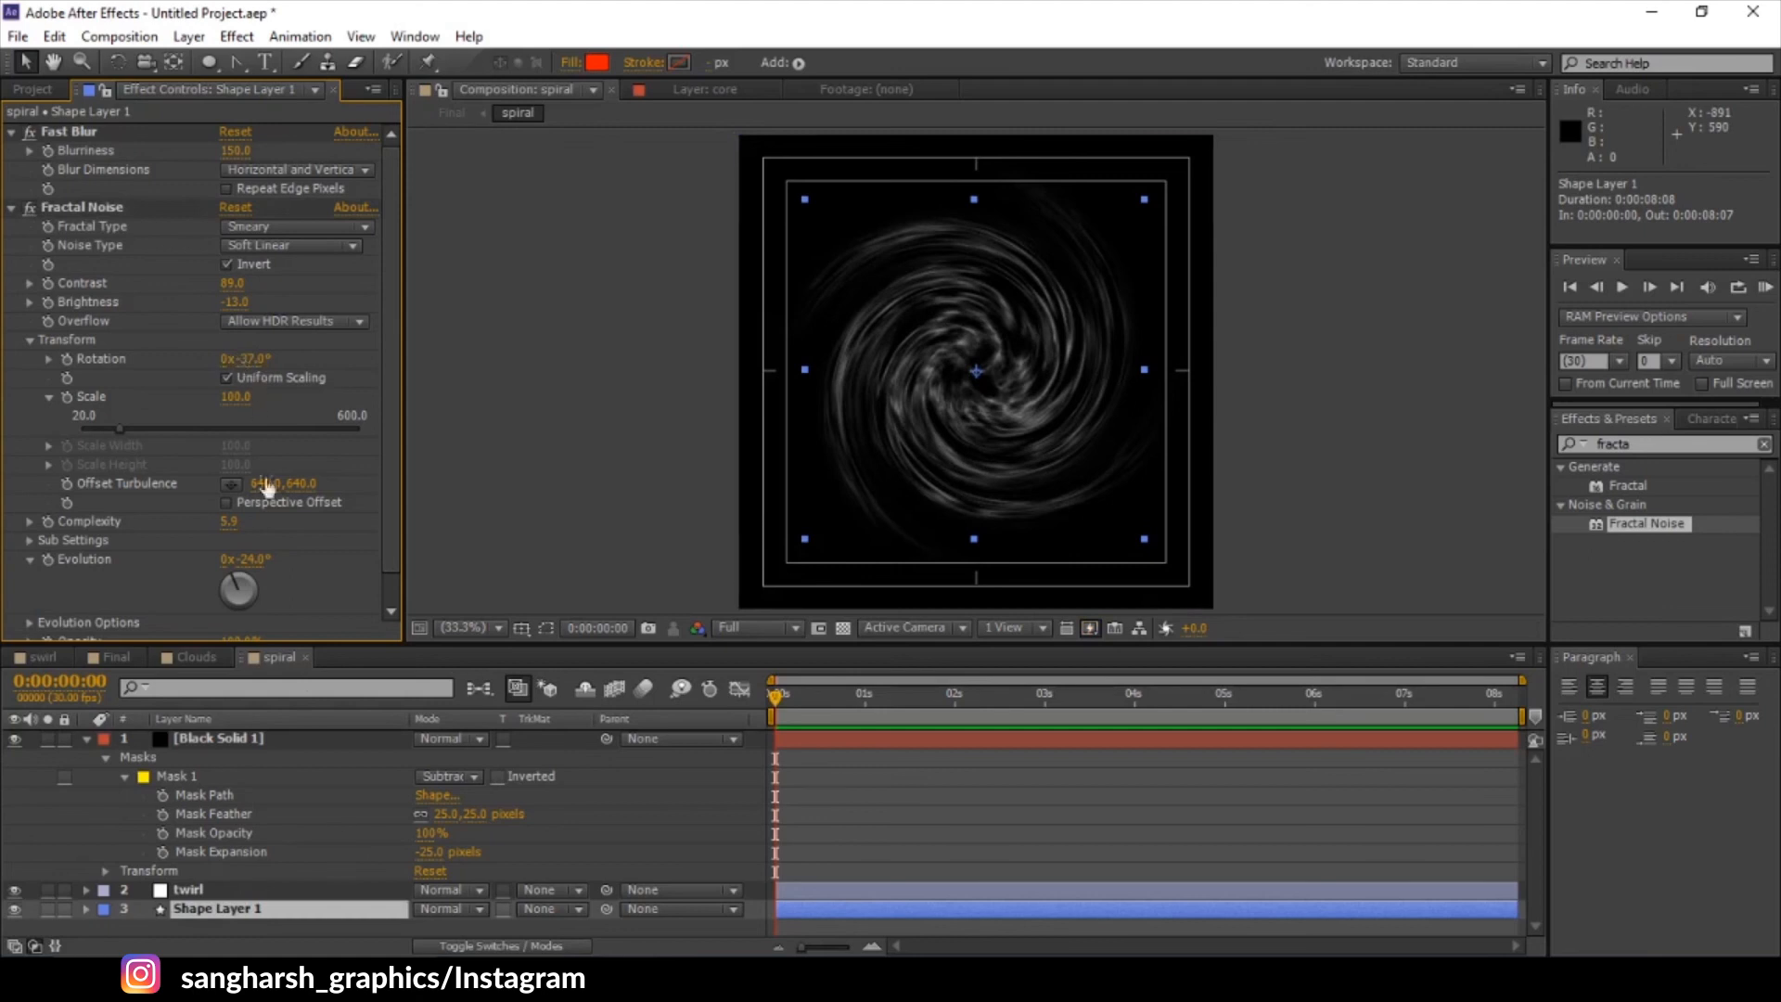
- Reduce the twirl layer's angle to about 221° and check the spiral layer in isolation in the Final composition
left_click(197, 889)
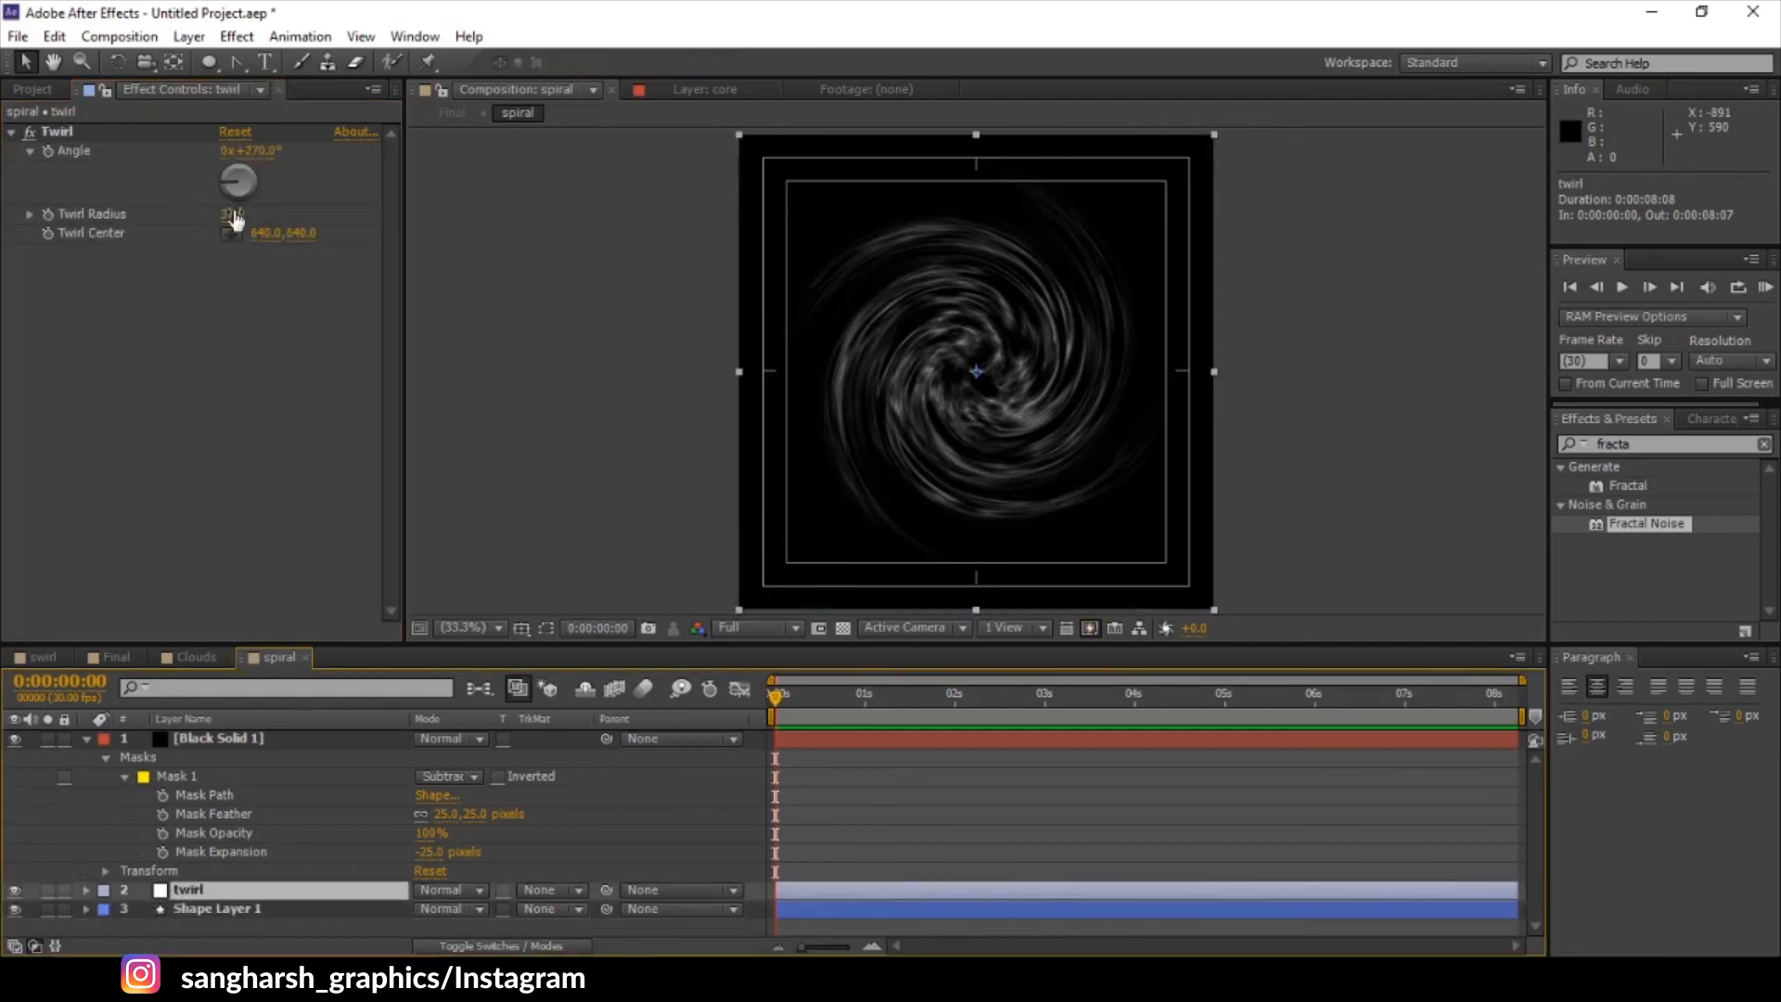
left_click_drag(247, 175, 200, 159)
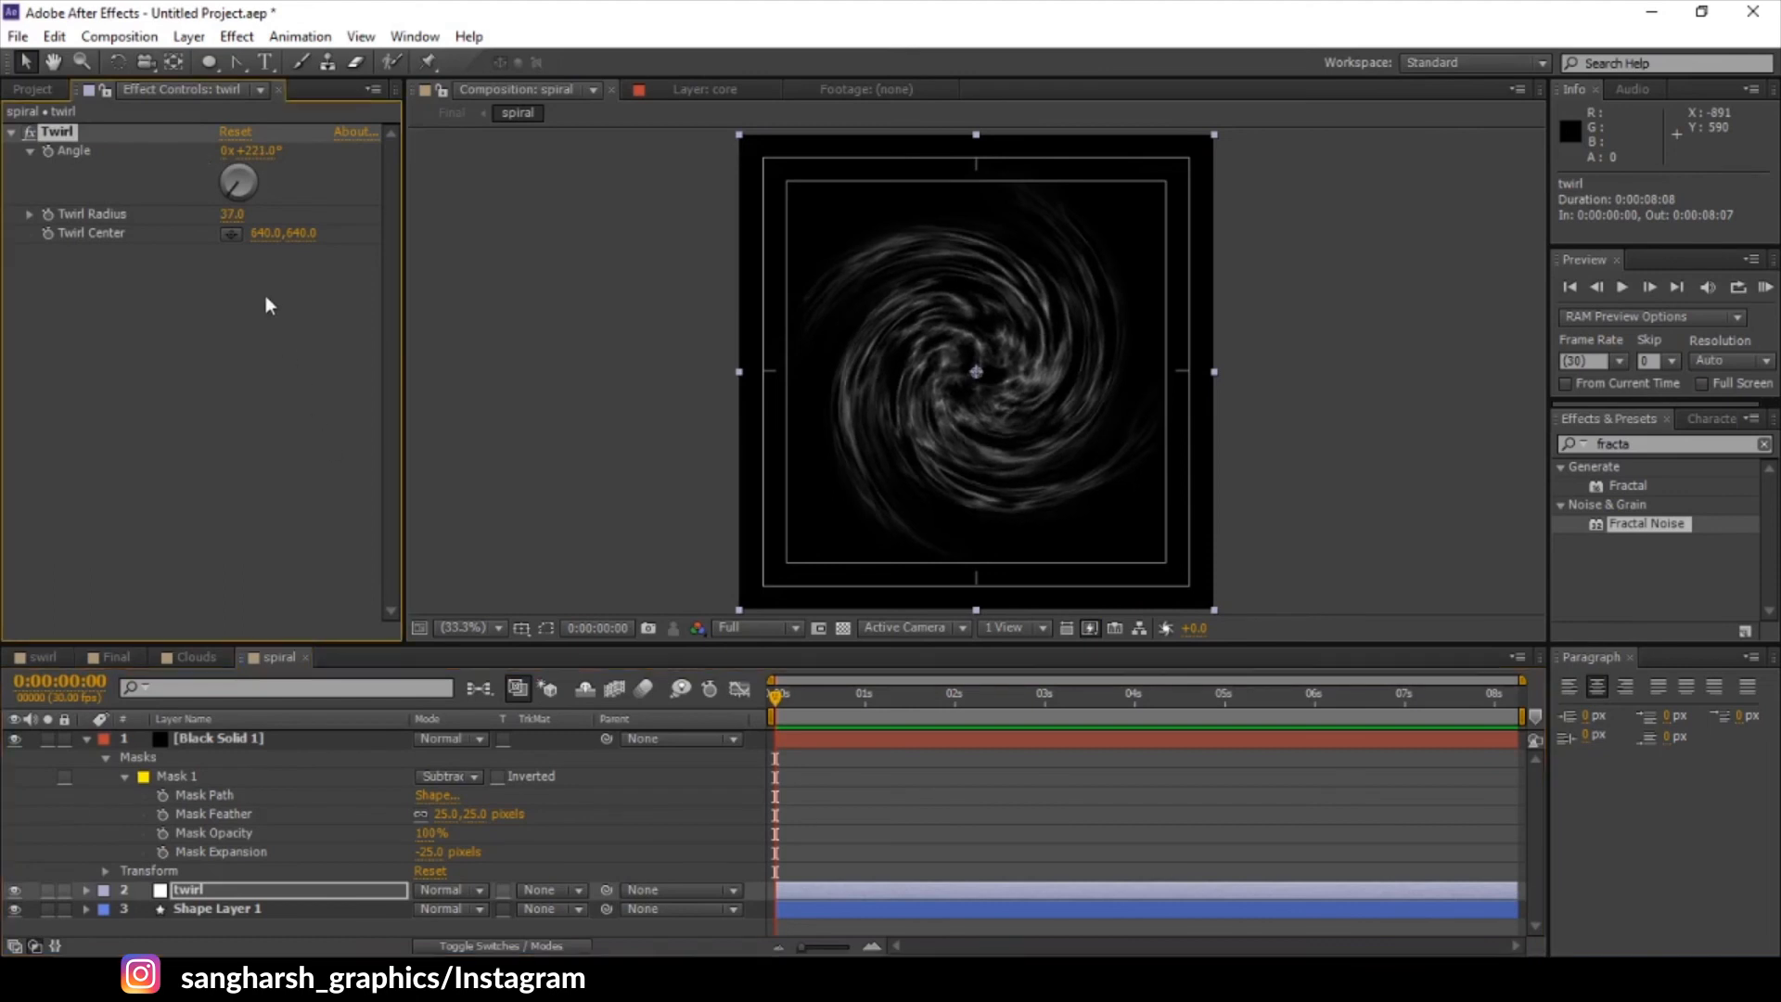
left_click(125, 655)
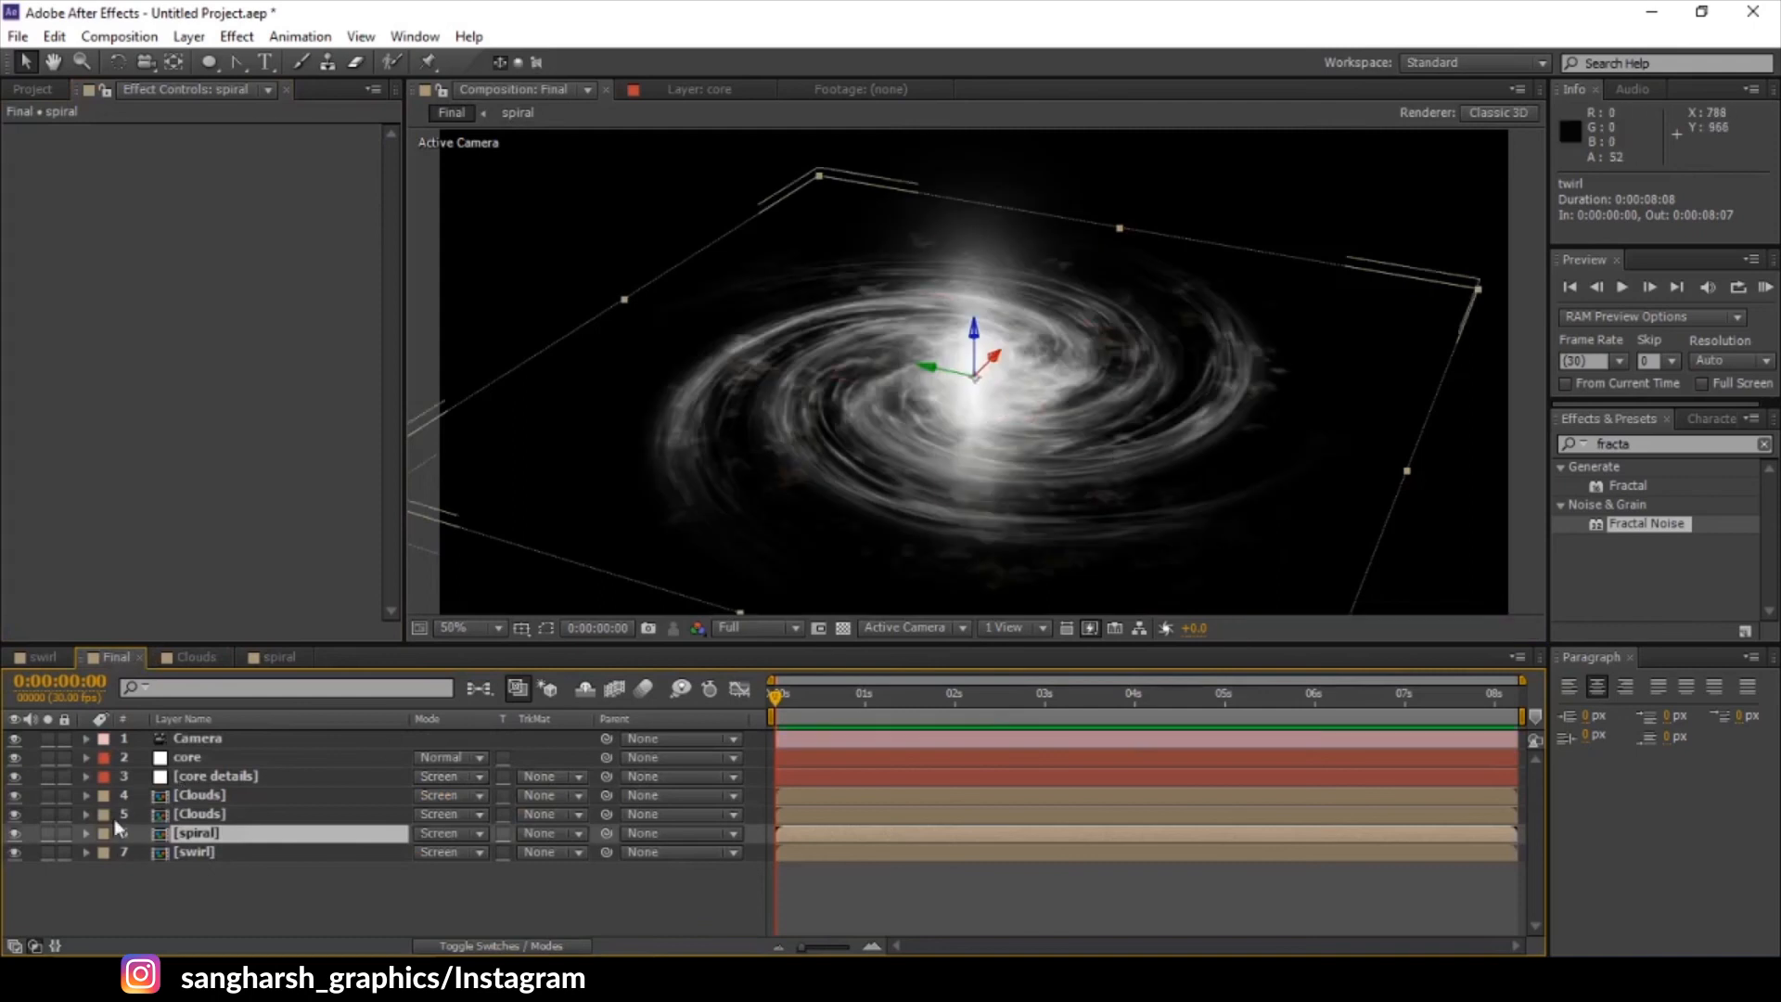
left_click(47, 833)
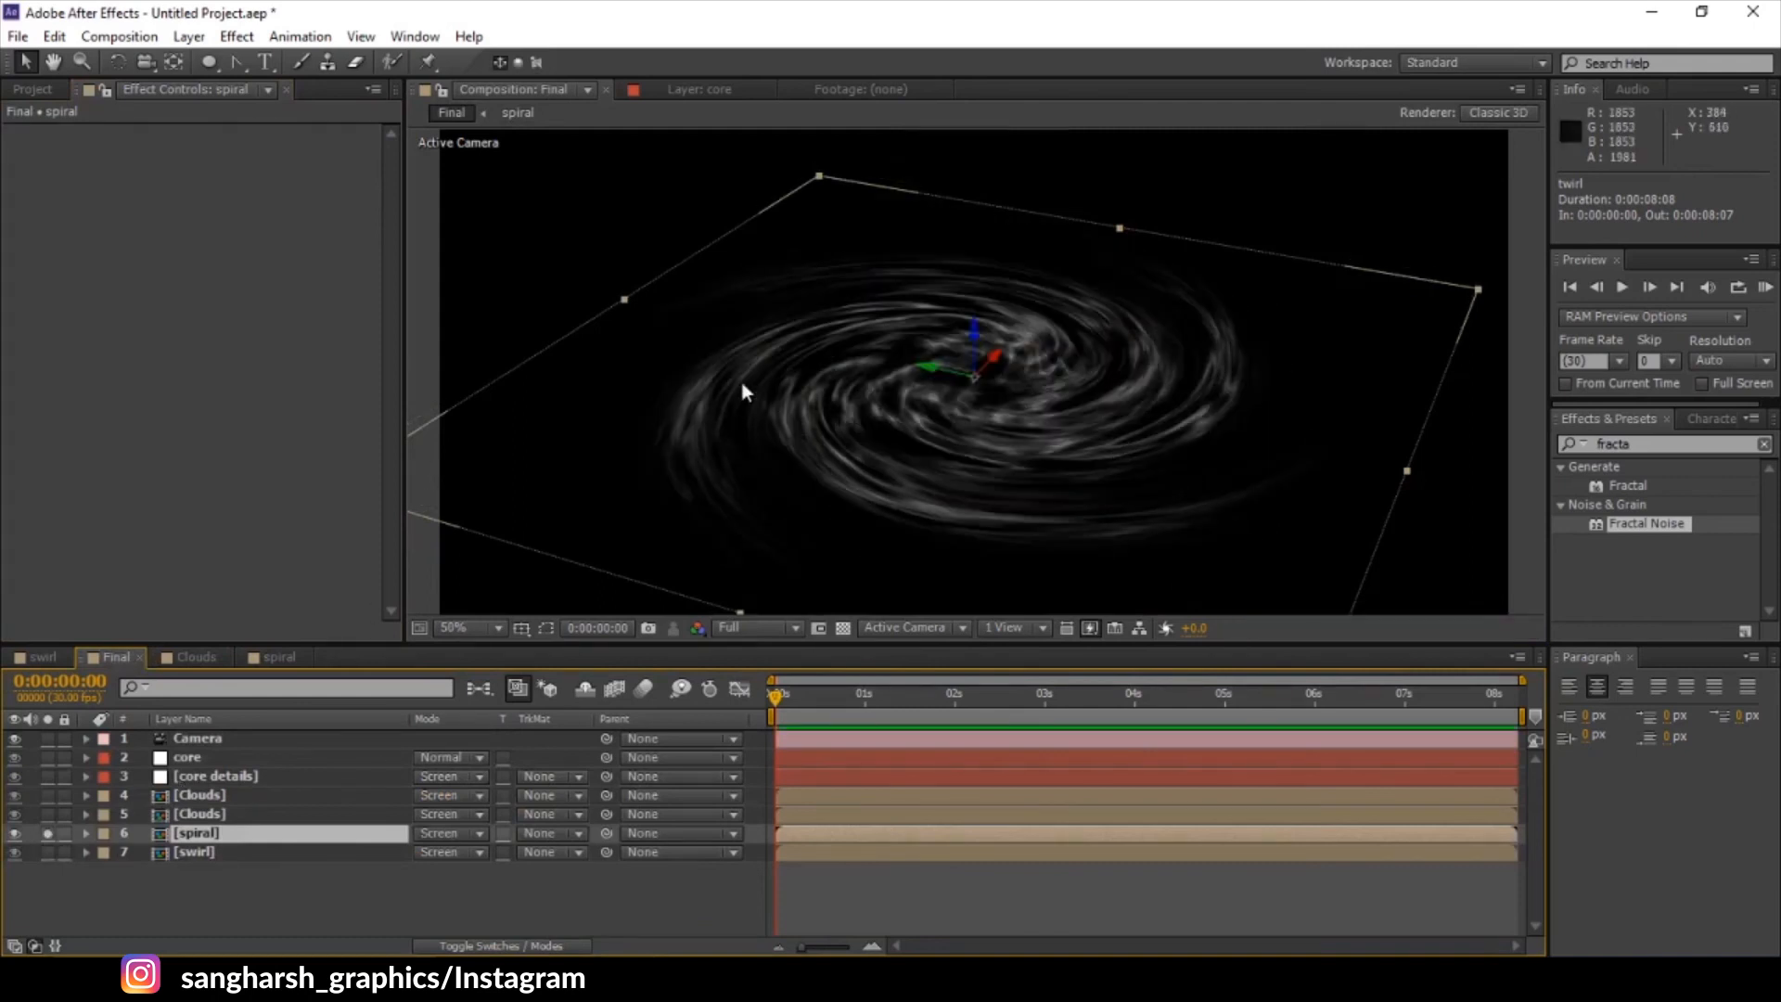
- Try the Normal blending mode on the spiral layer and return it to Screen
left_click(444, 838)
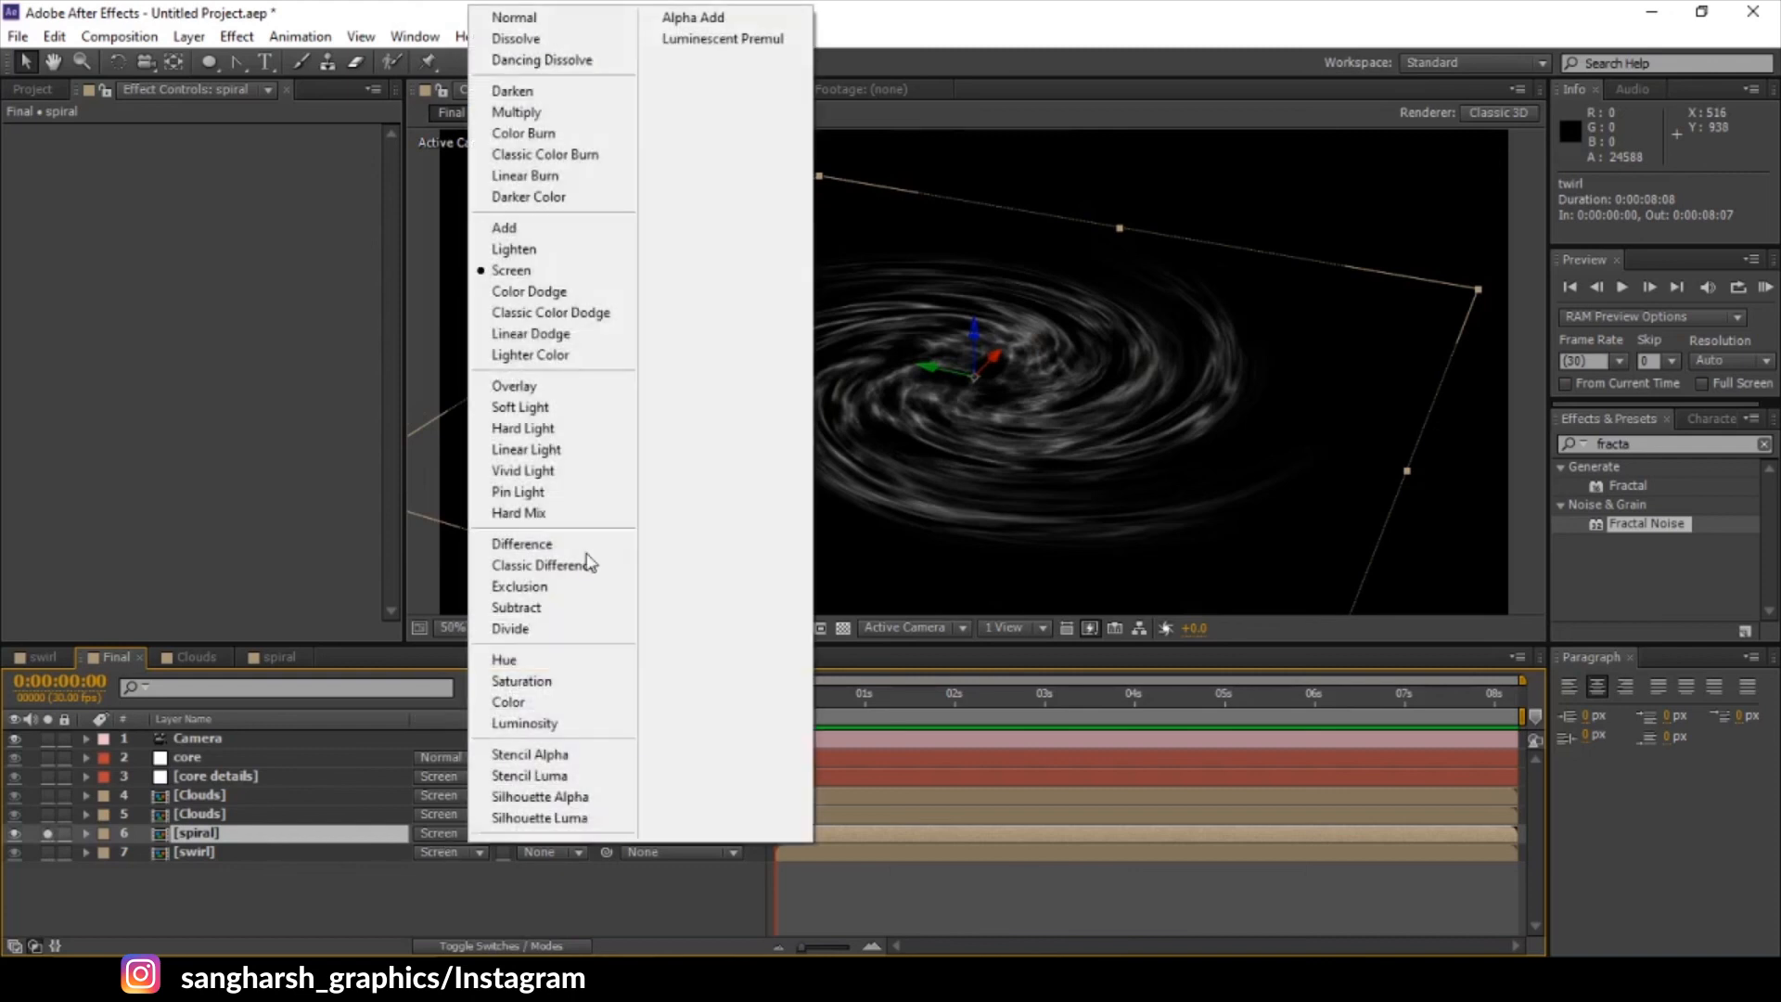
left_click(536, 21)
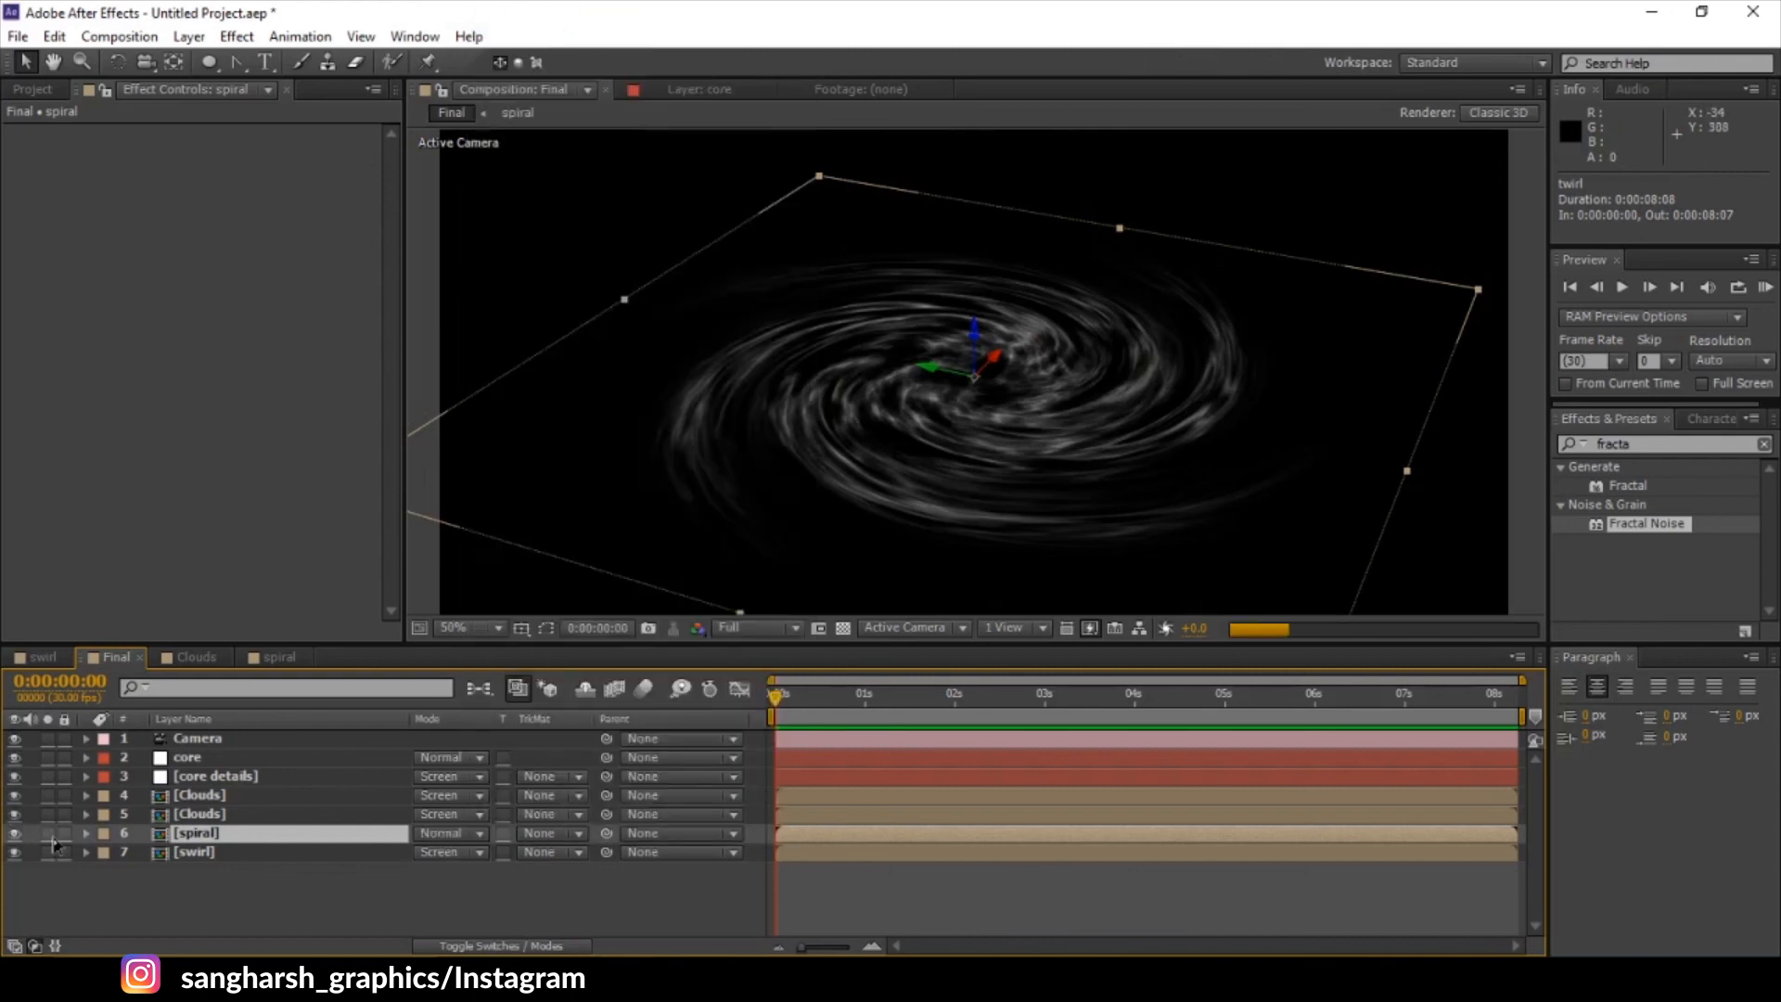
left_click(476, 833)
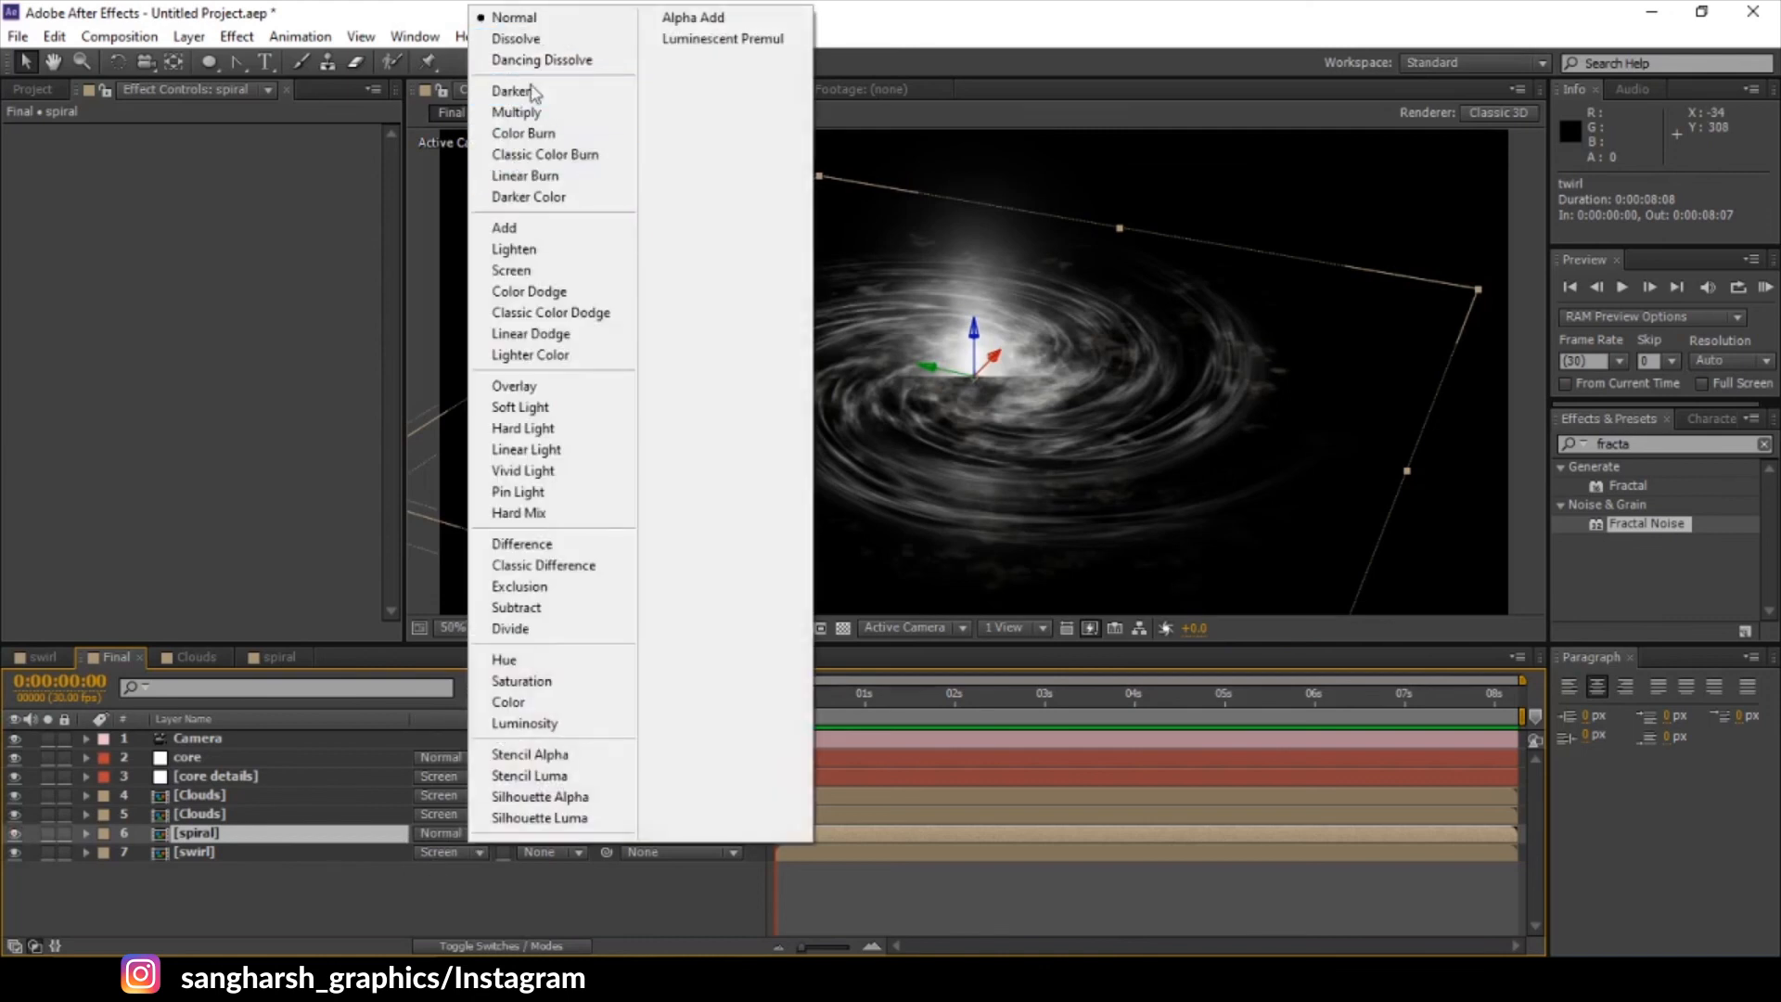
left_click(543, 271)
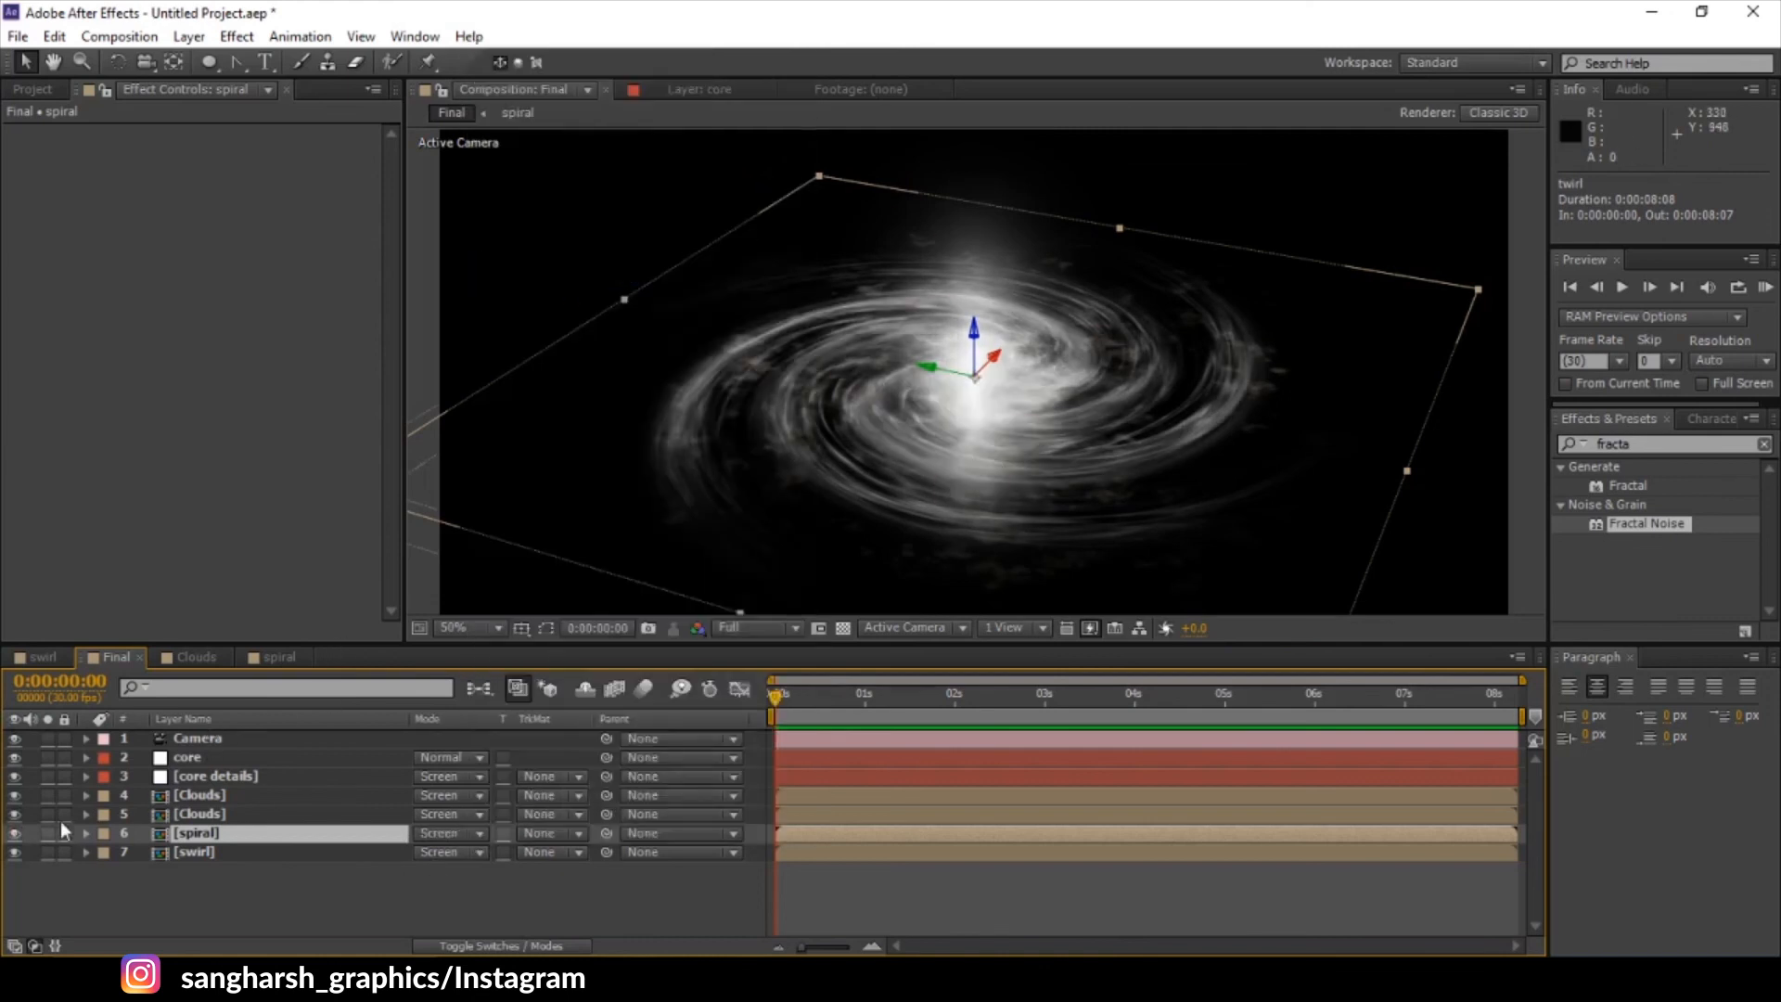
- Raise the spiral layer in the Final composition by about 10 units to position 960, 538, 0
left_click_drag(974, 336, 974, 335)
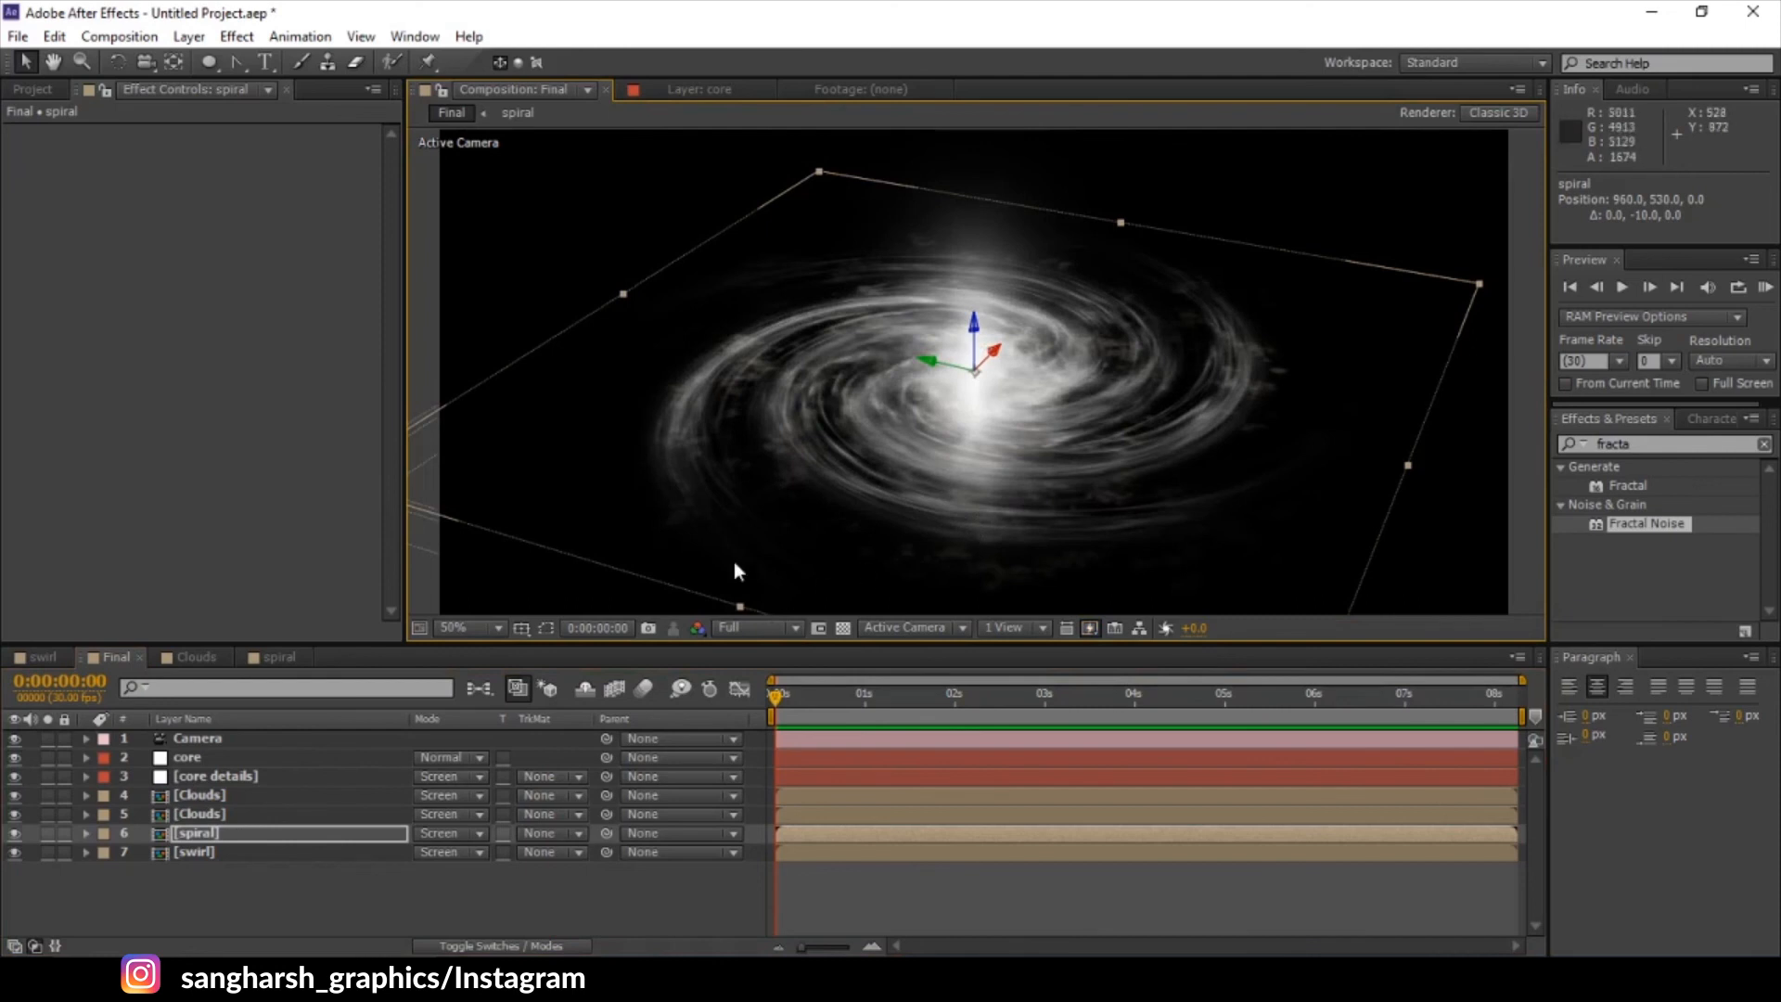
left_click(189, 834)
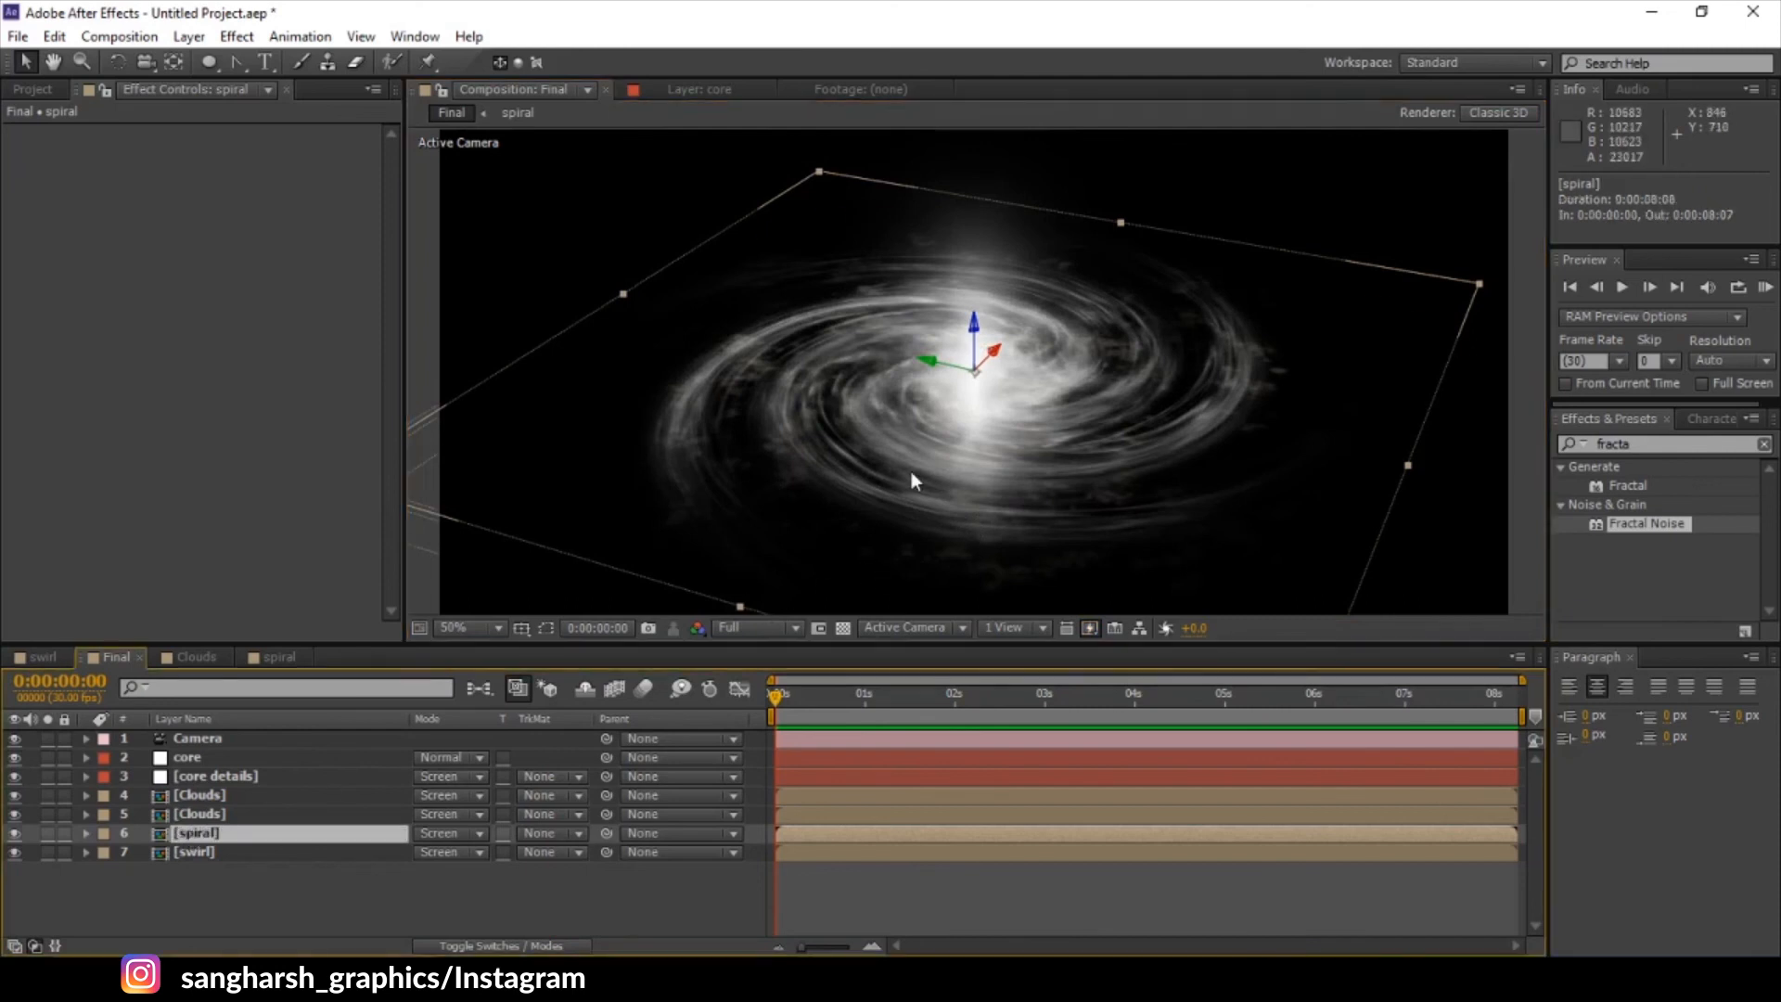
key("comma")
key("period")
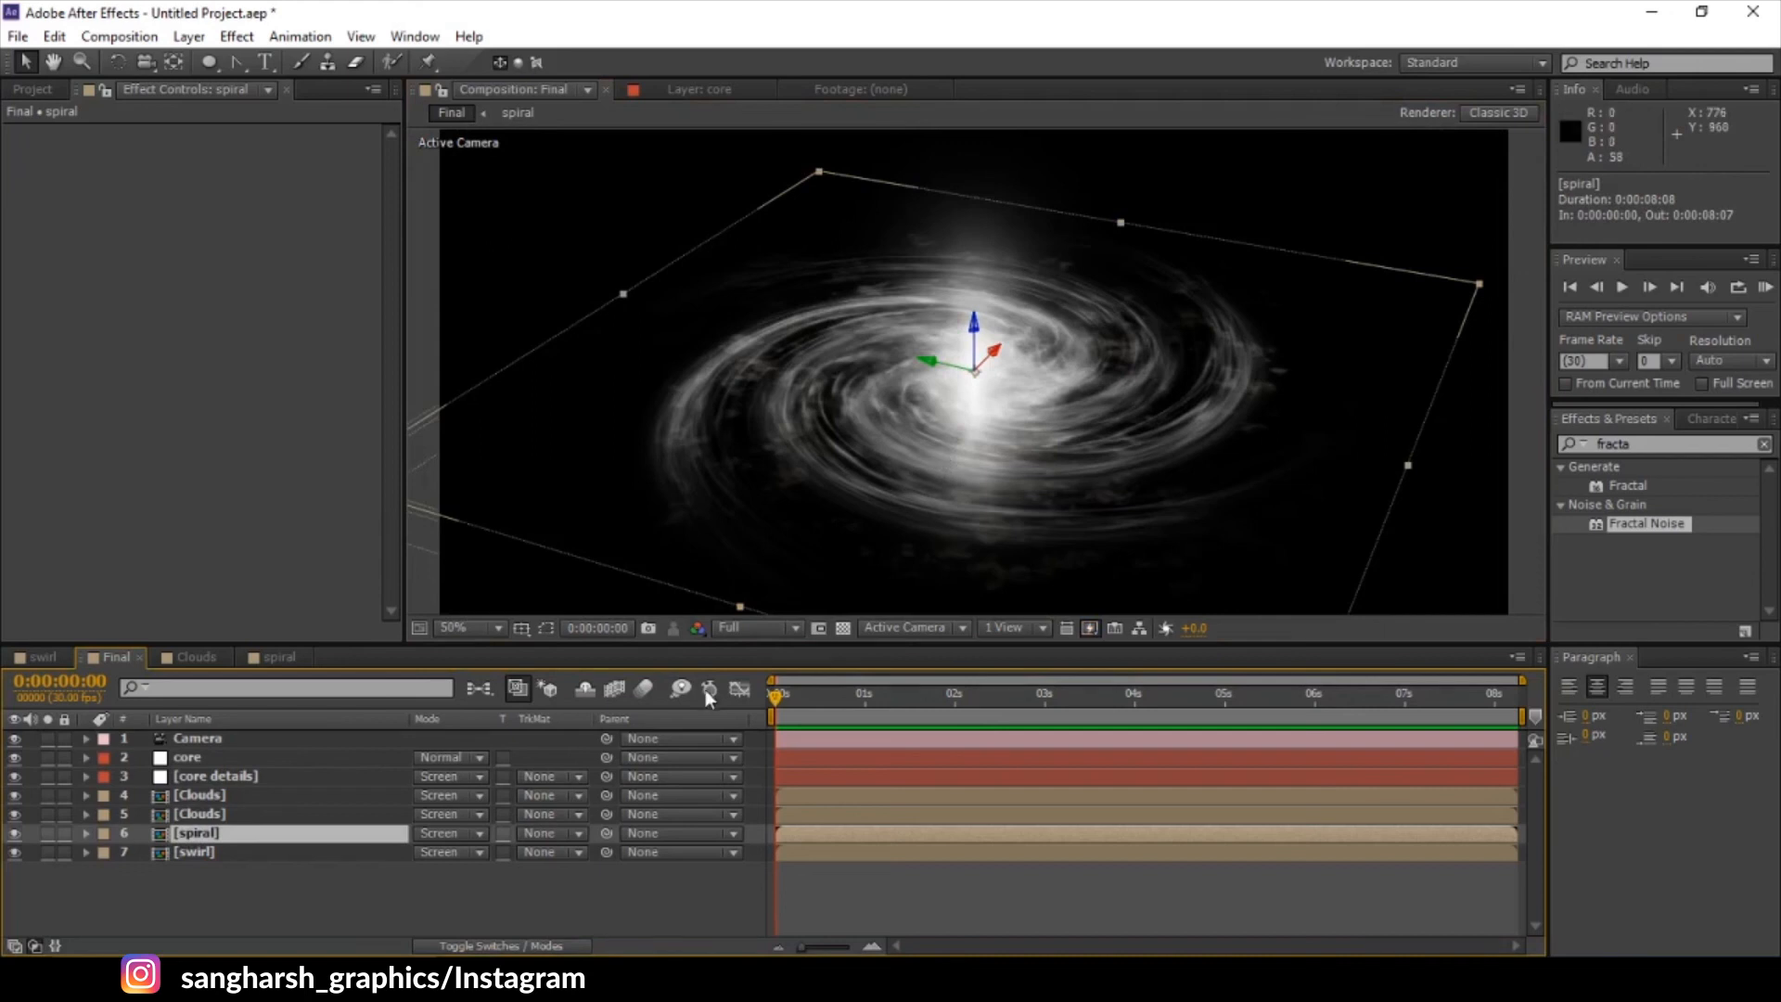
- Increase the Fractal Noise contrast to about 97 on Shape Layer 1 inside the spiral composition
double_click(276, 835)
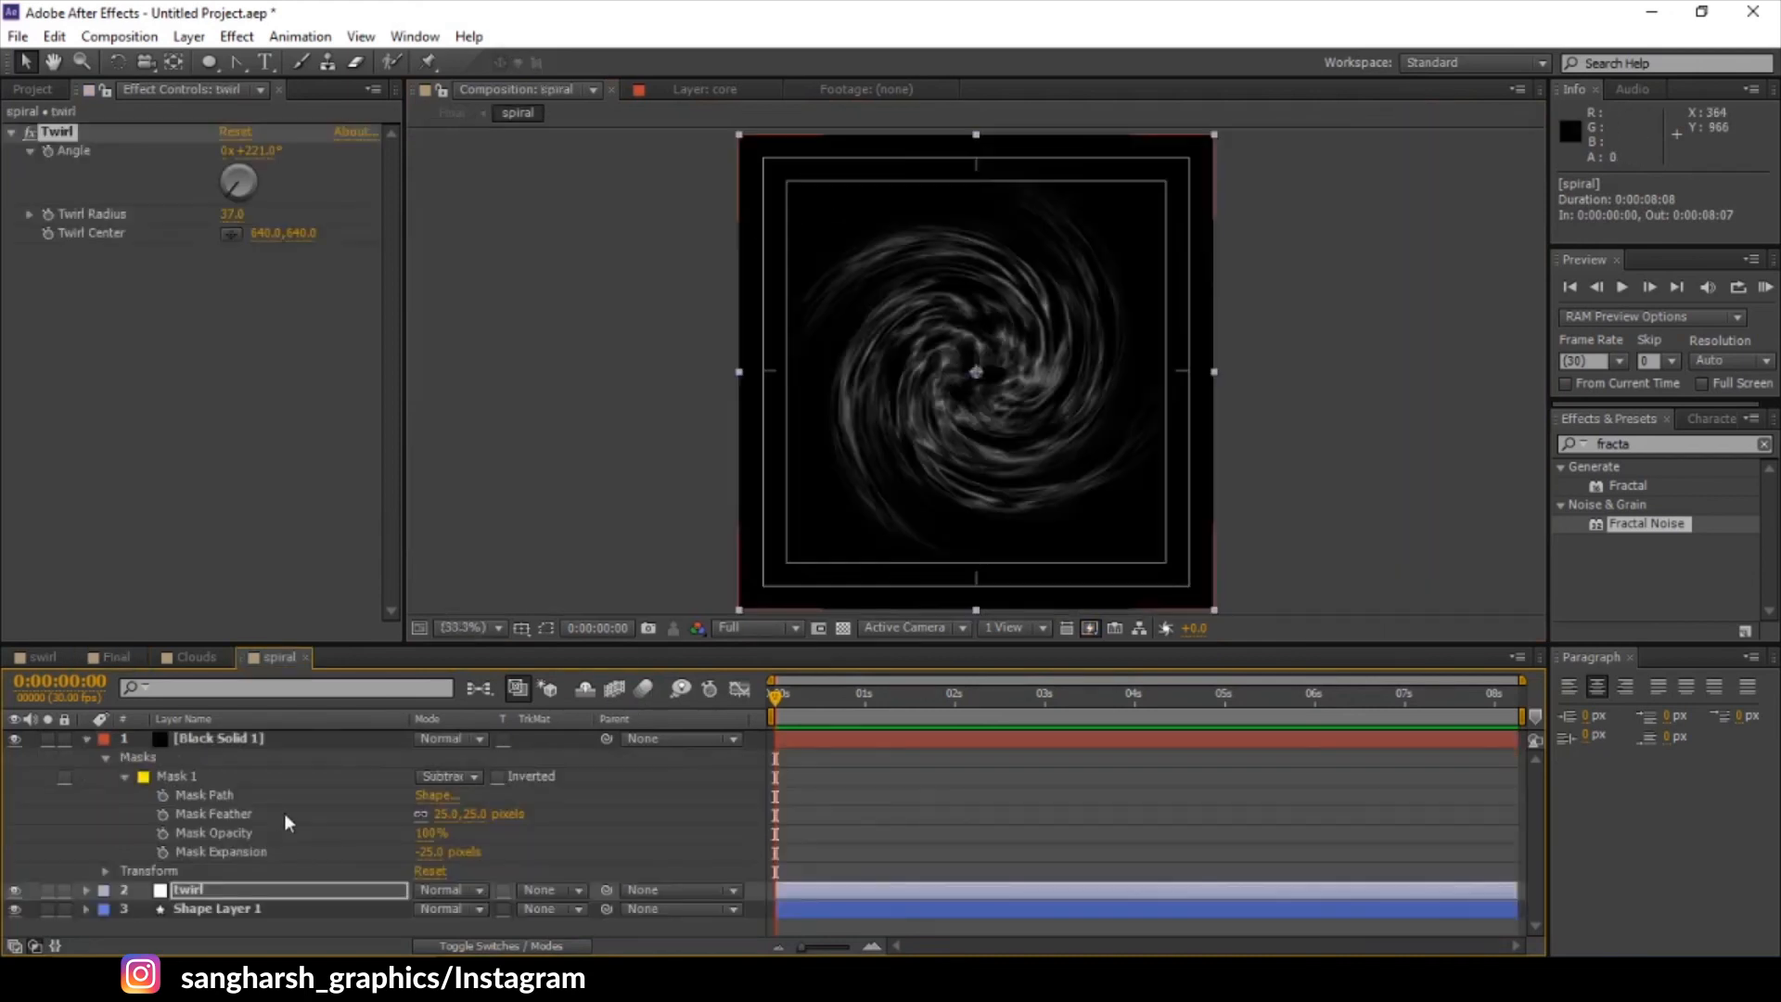
left_click(202, 908)
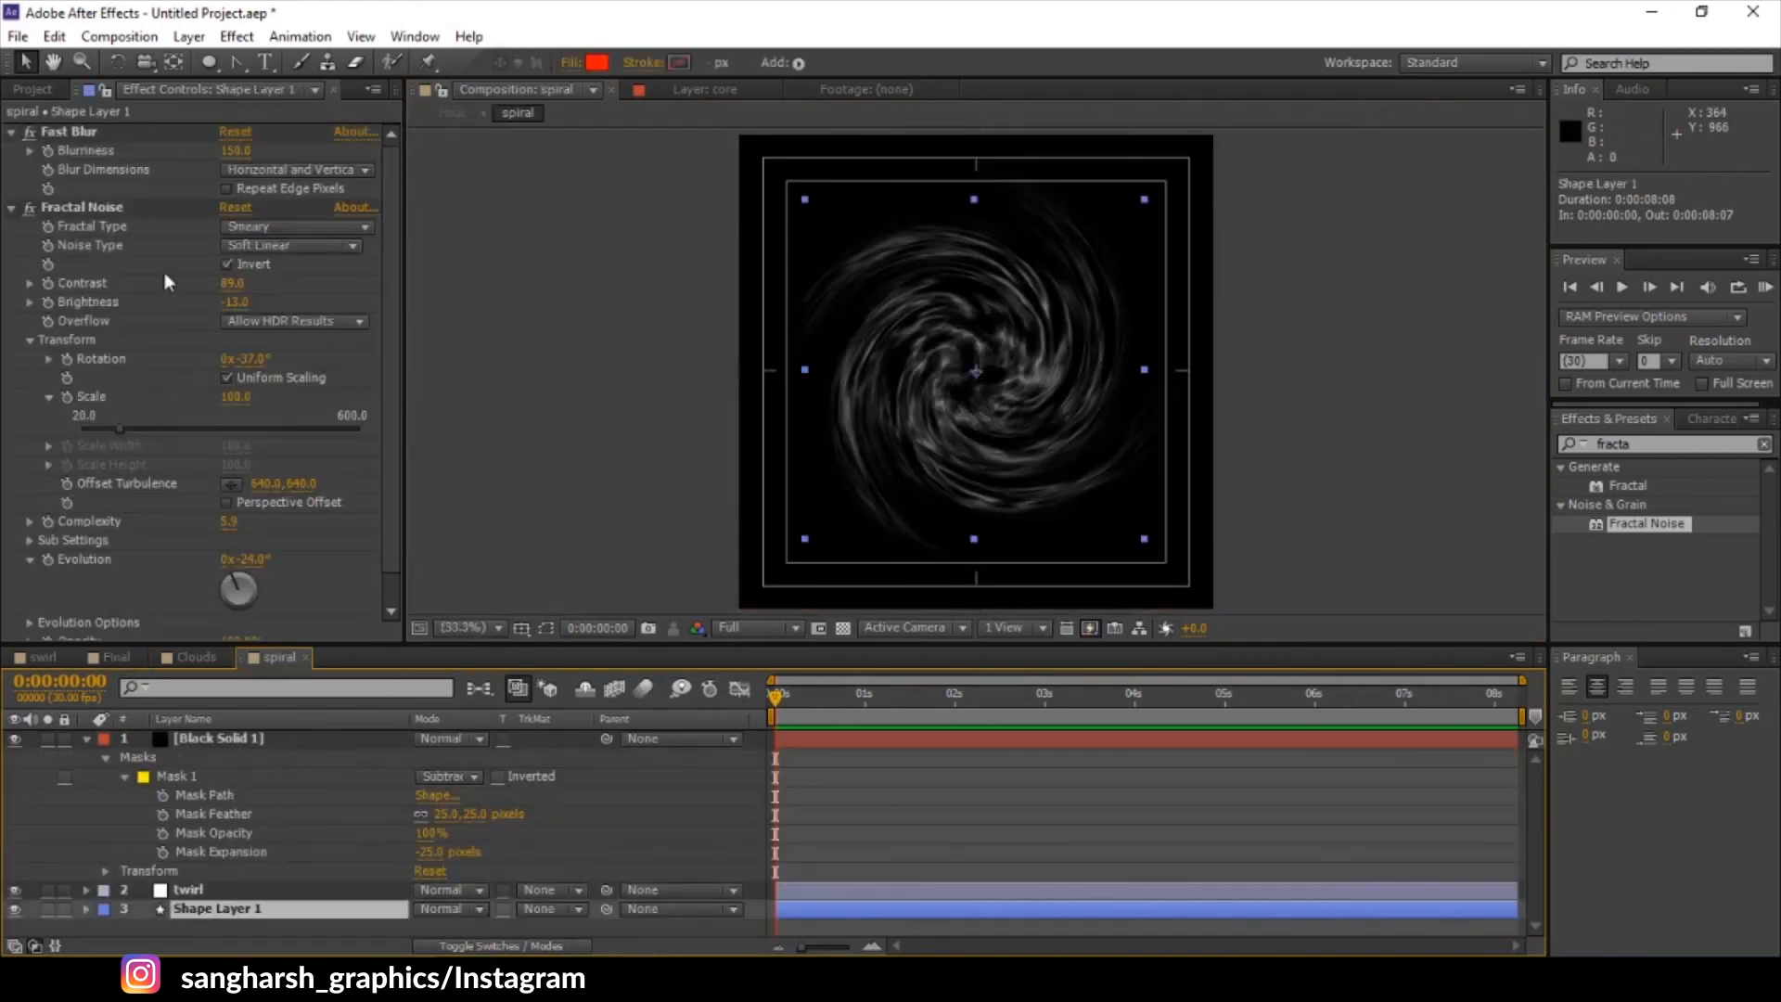
left_click_drag(234, 285, 242, 289)
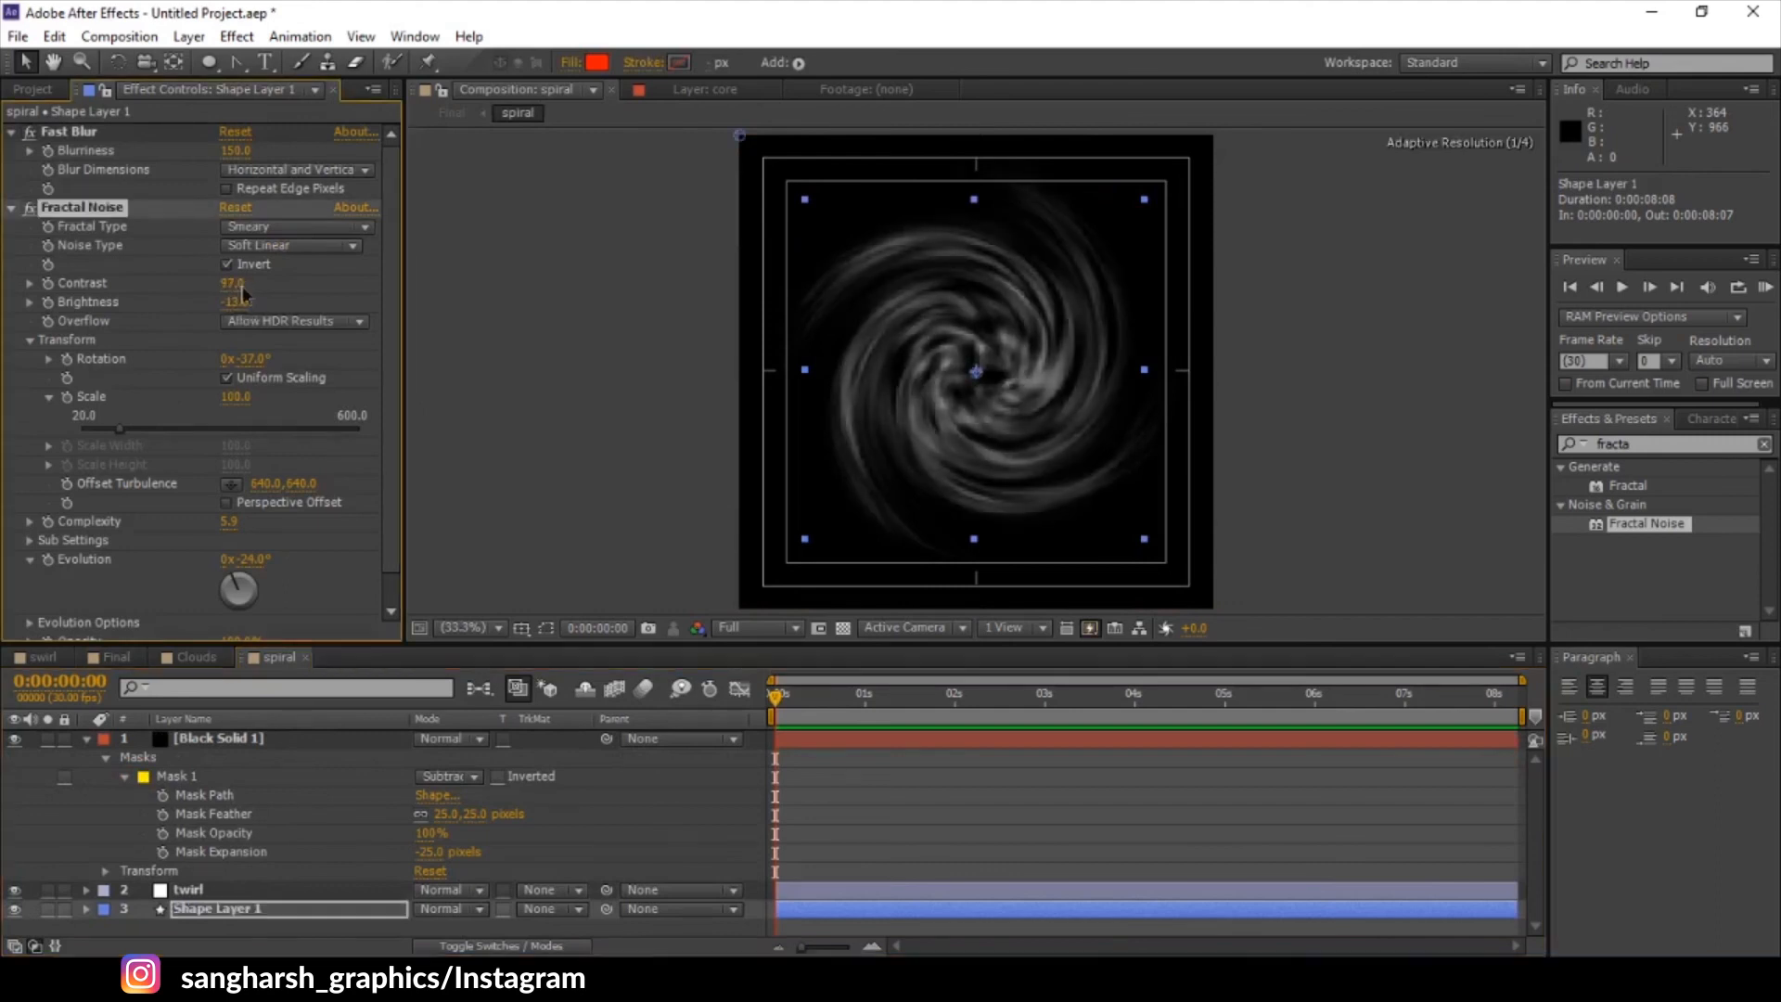
- Orbit the camera in the Final composition to view the galaxy from a lower angle
left_click(114, 658)
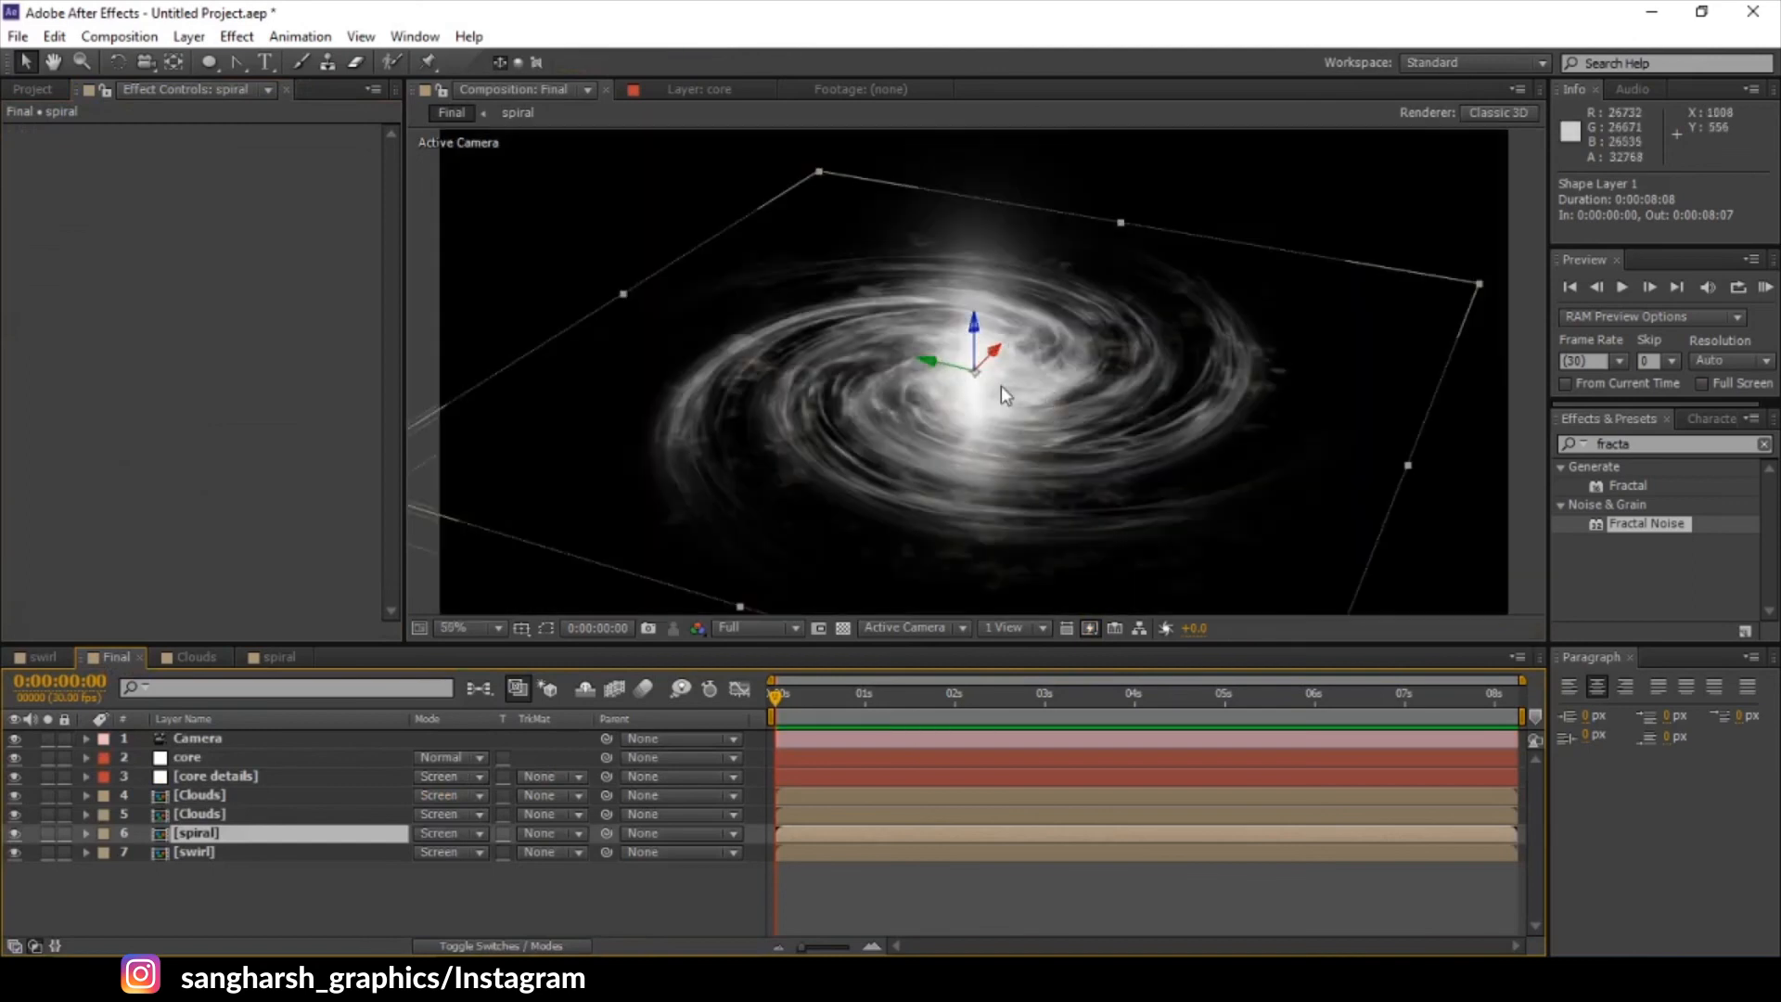
key("c")
left_click_drag(1000, 380, 850, 425)
- Raise the upper Clouds layer to a Y position of about 504 and lift the spiral layer slightly
left_click(218, 817)
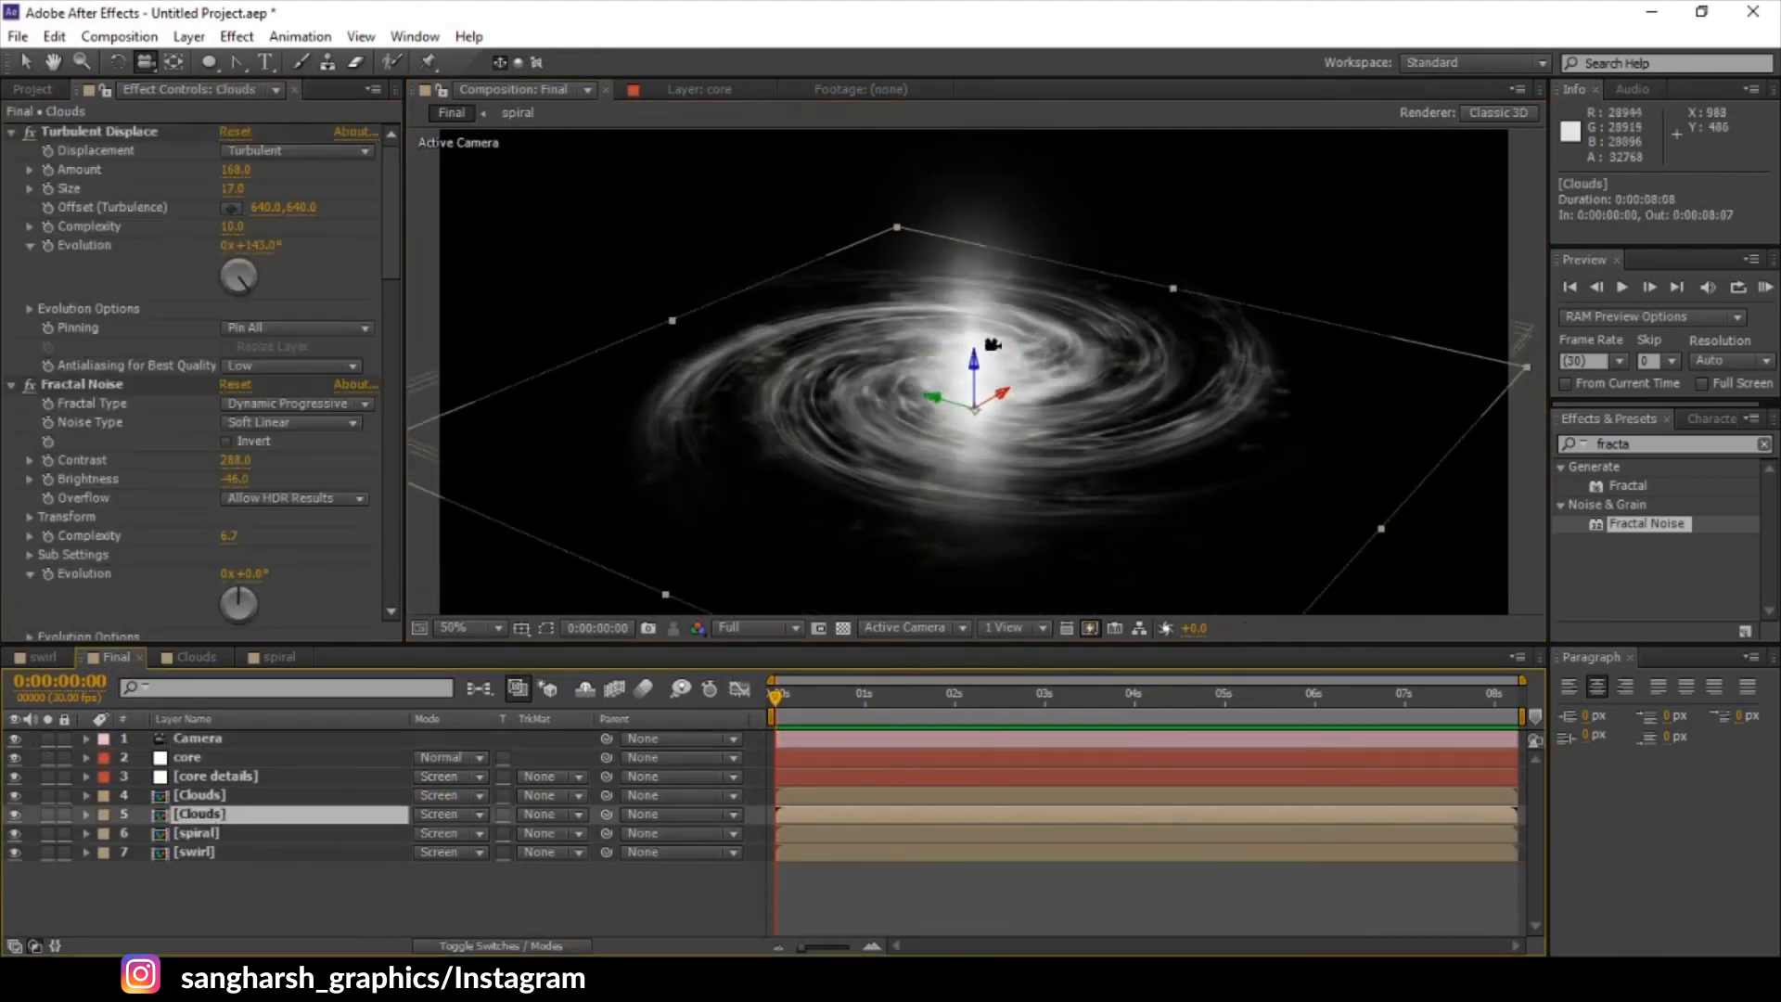
left_click(193, 798)
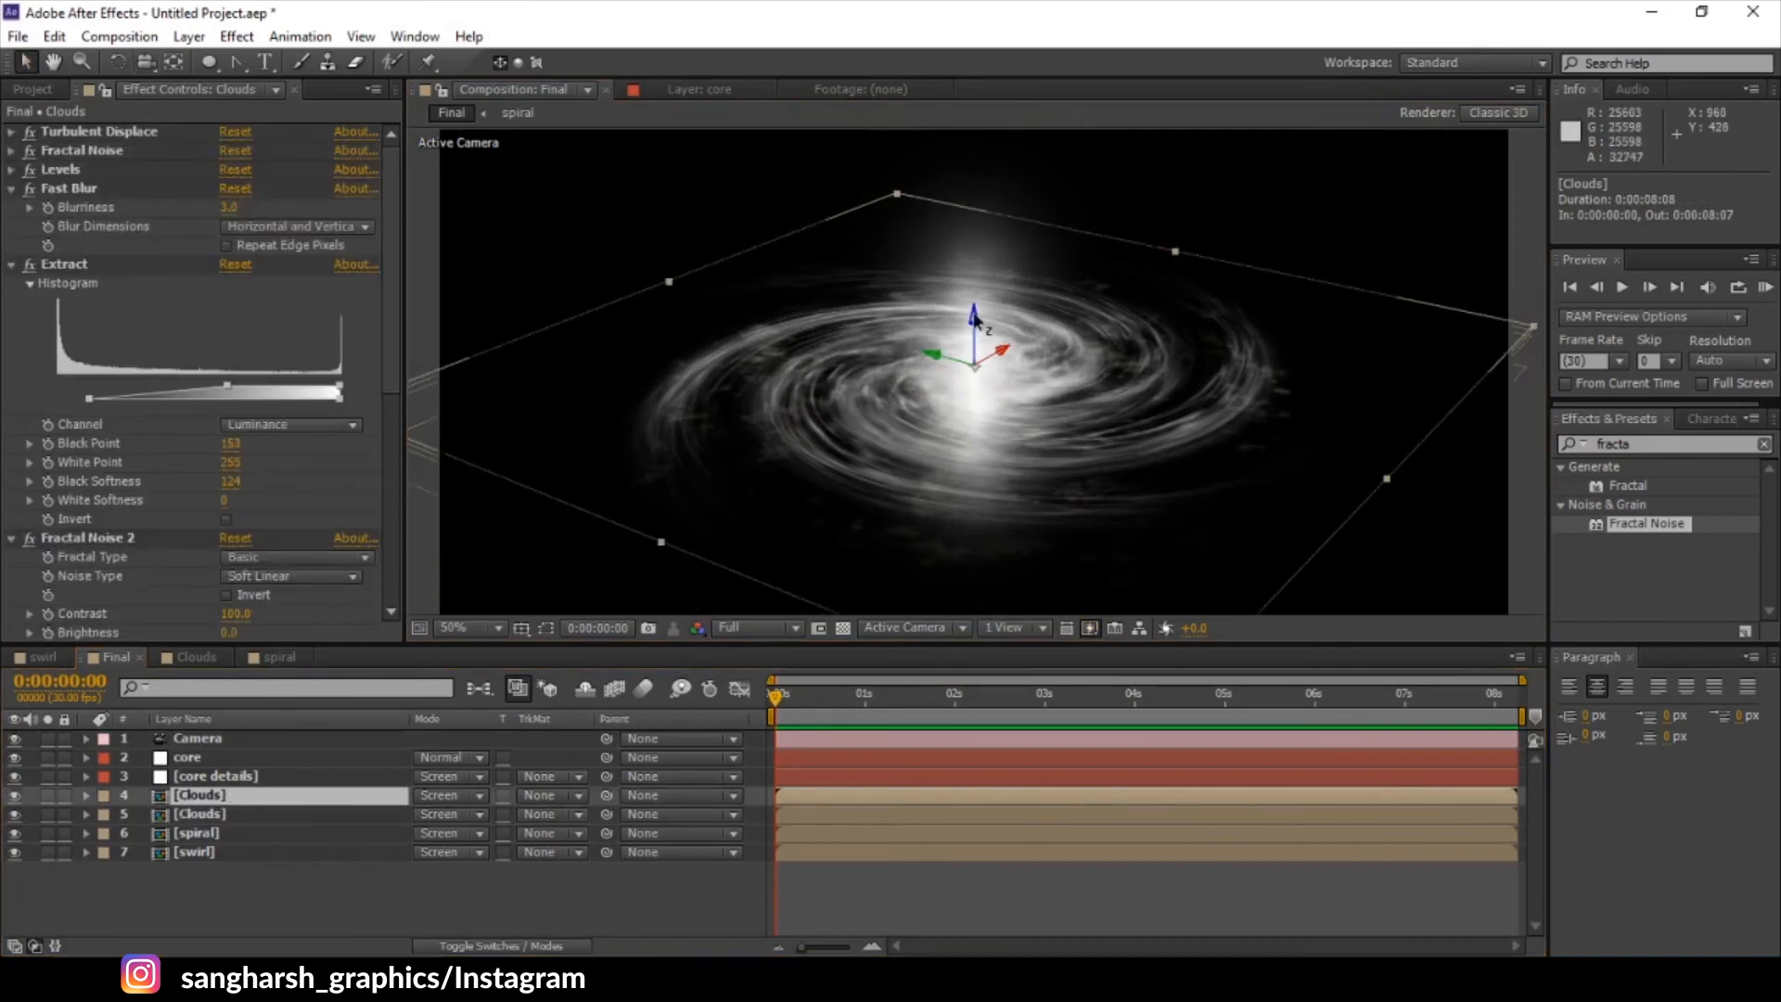
mouse_move(973, 320)
left_mouse_down()
mouse_move(974, 339)
mouse_move(975, 306)
left_mouse_up()
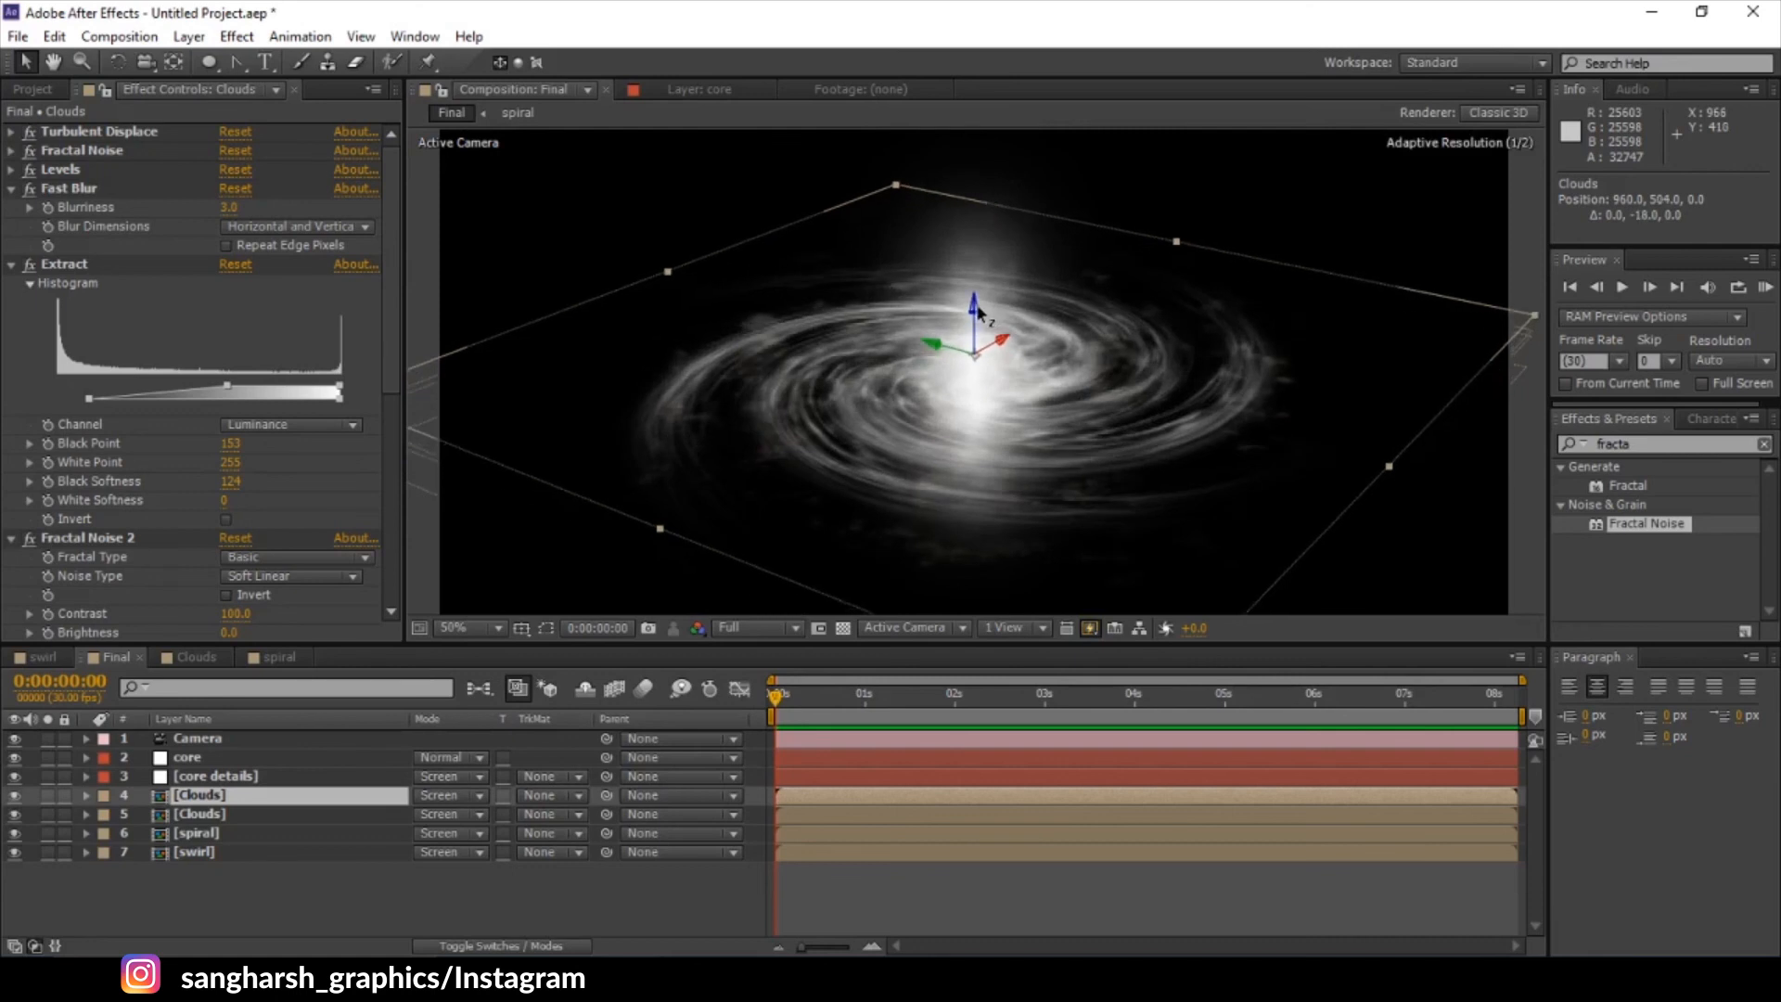
left_click(209, 832)
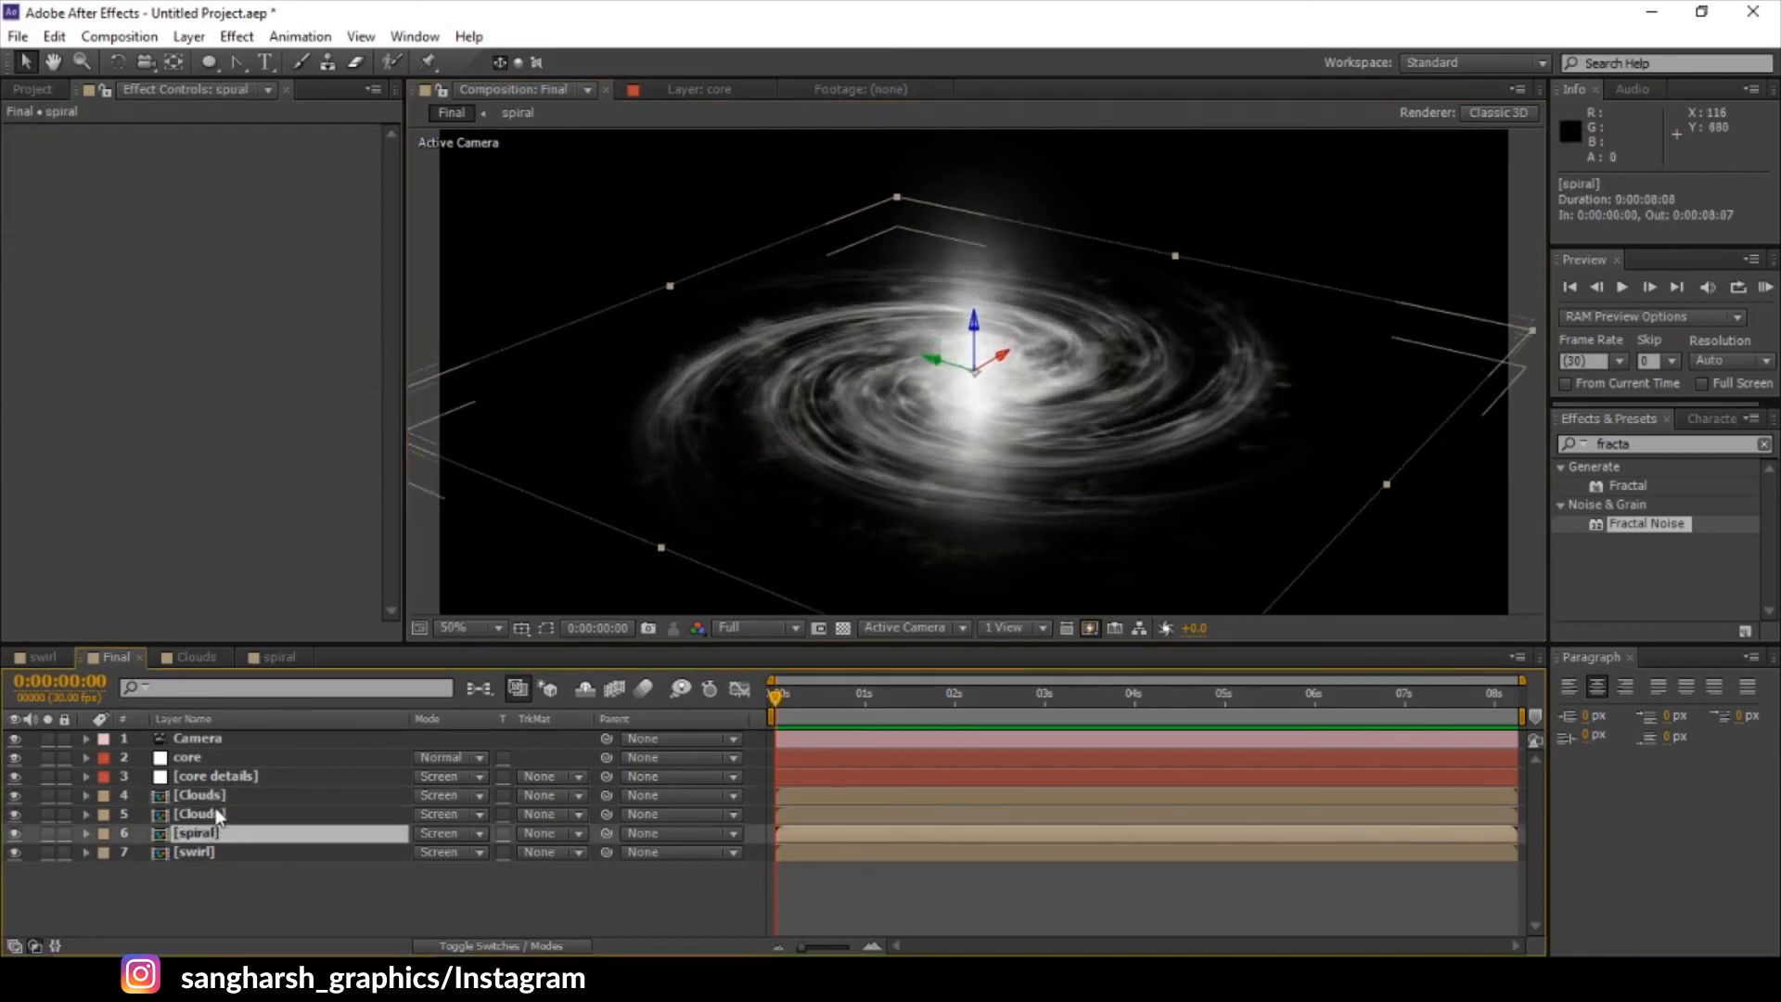
left_click_drag(971, 329, 971, 322)
- Add an adjustment layer to the Final composition between the two Clouds layers and duplicate it above the upper Clouds layer
left_click(190, 870)
right_click(189, 870)
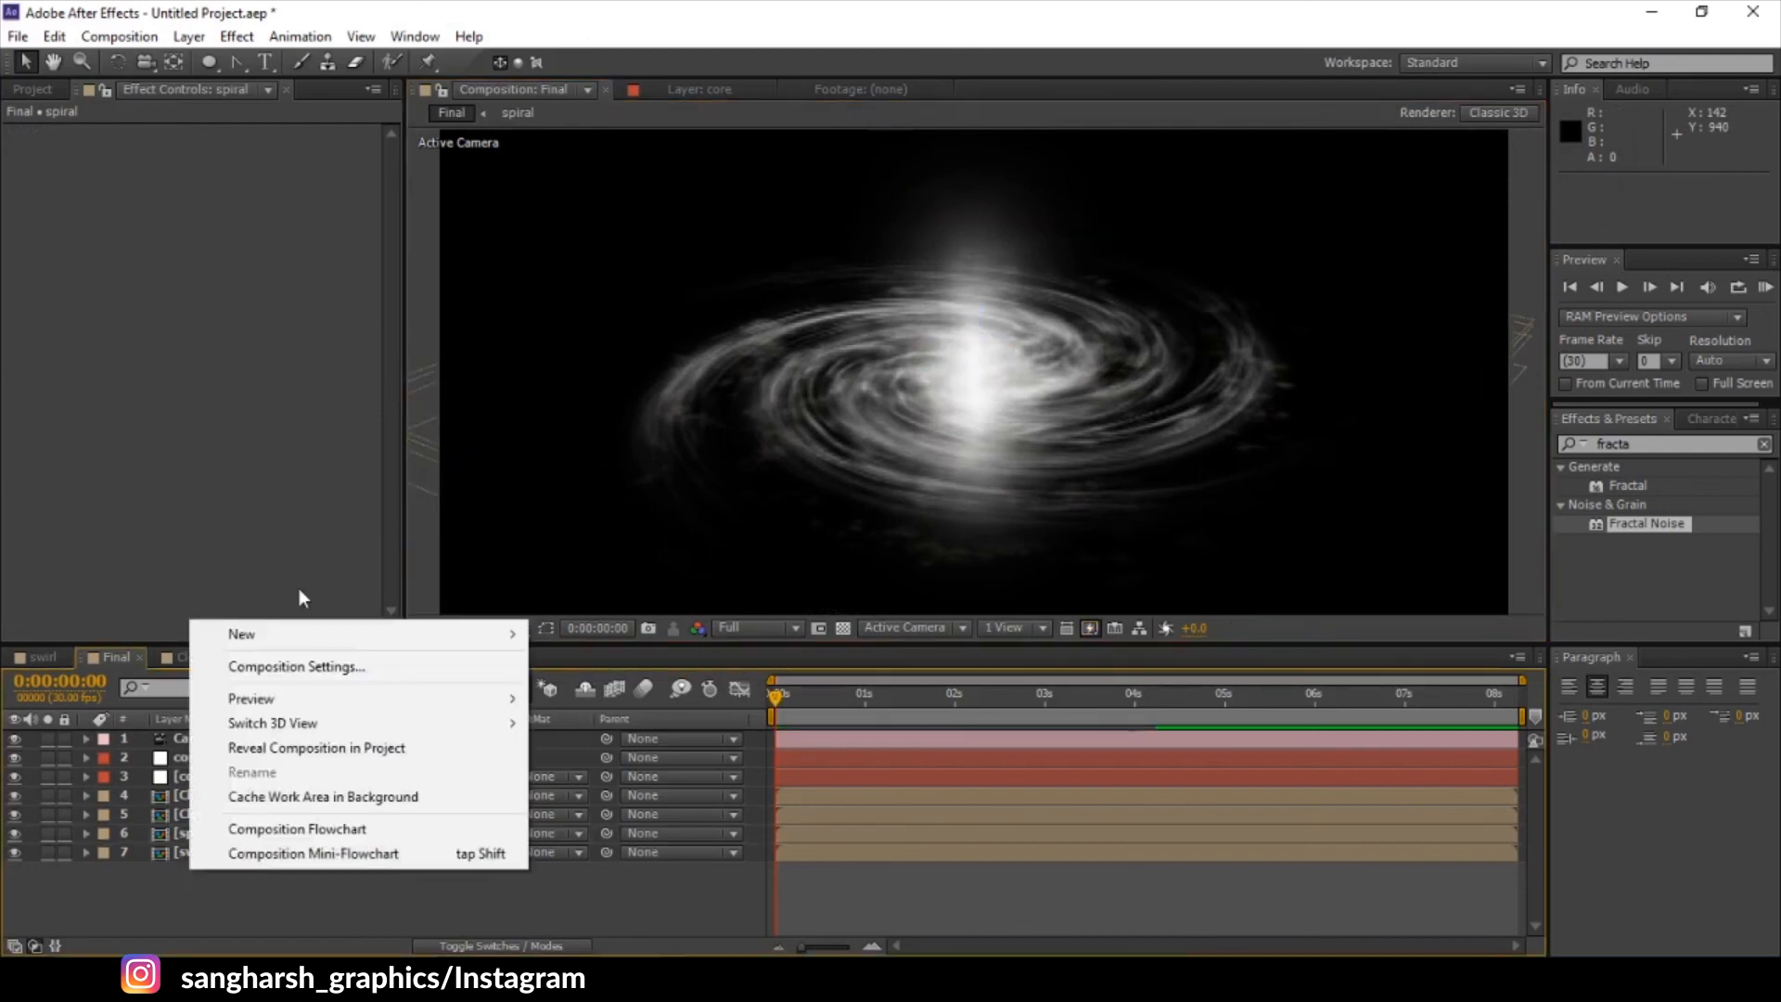
mouse_move(309, 633)
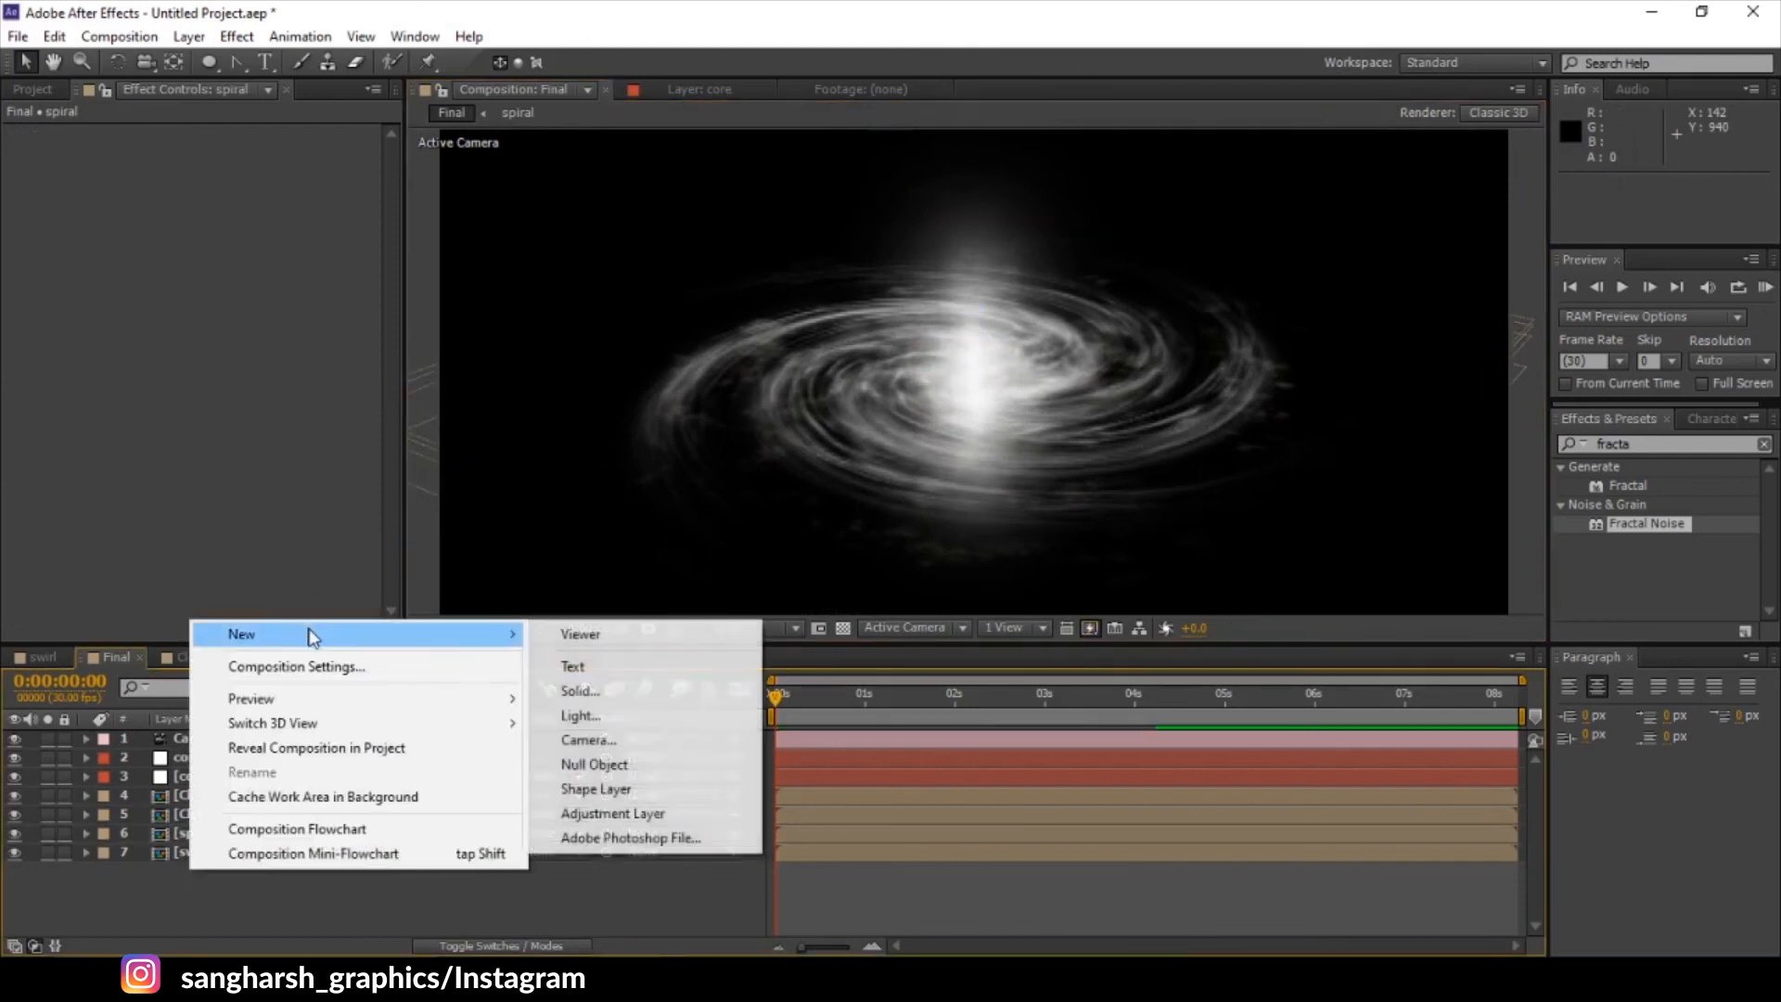
left_click(598, 812)
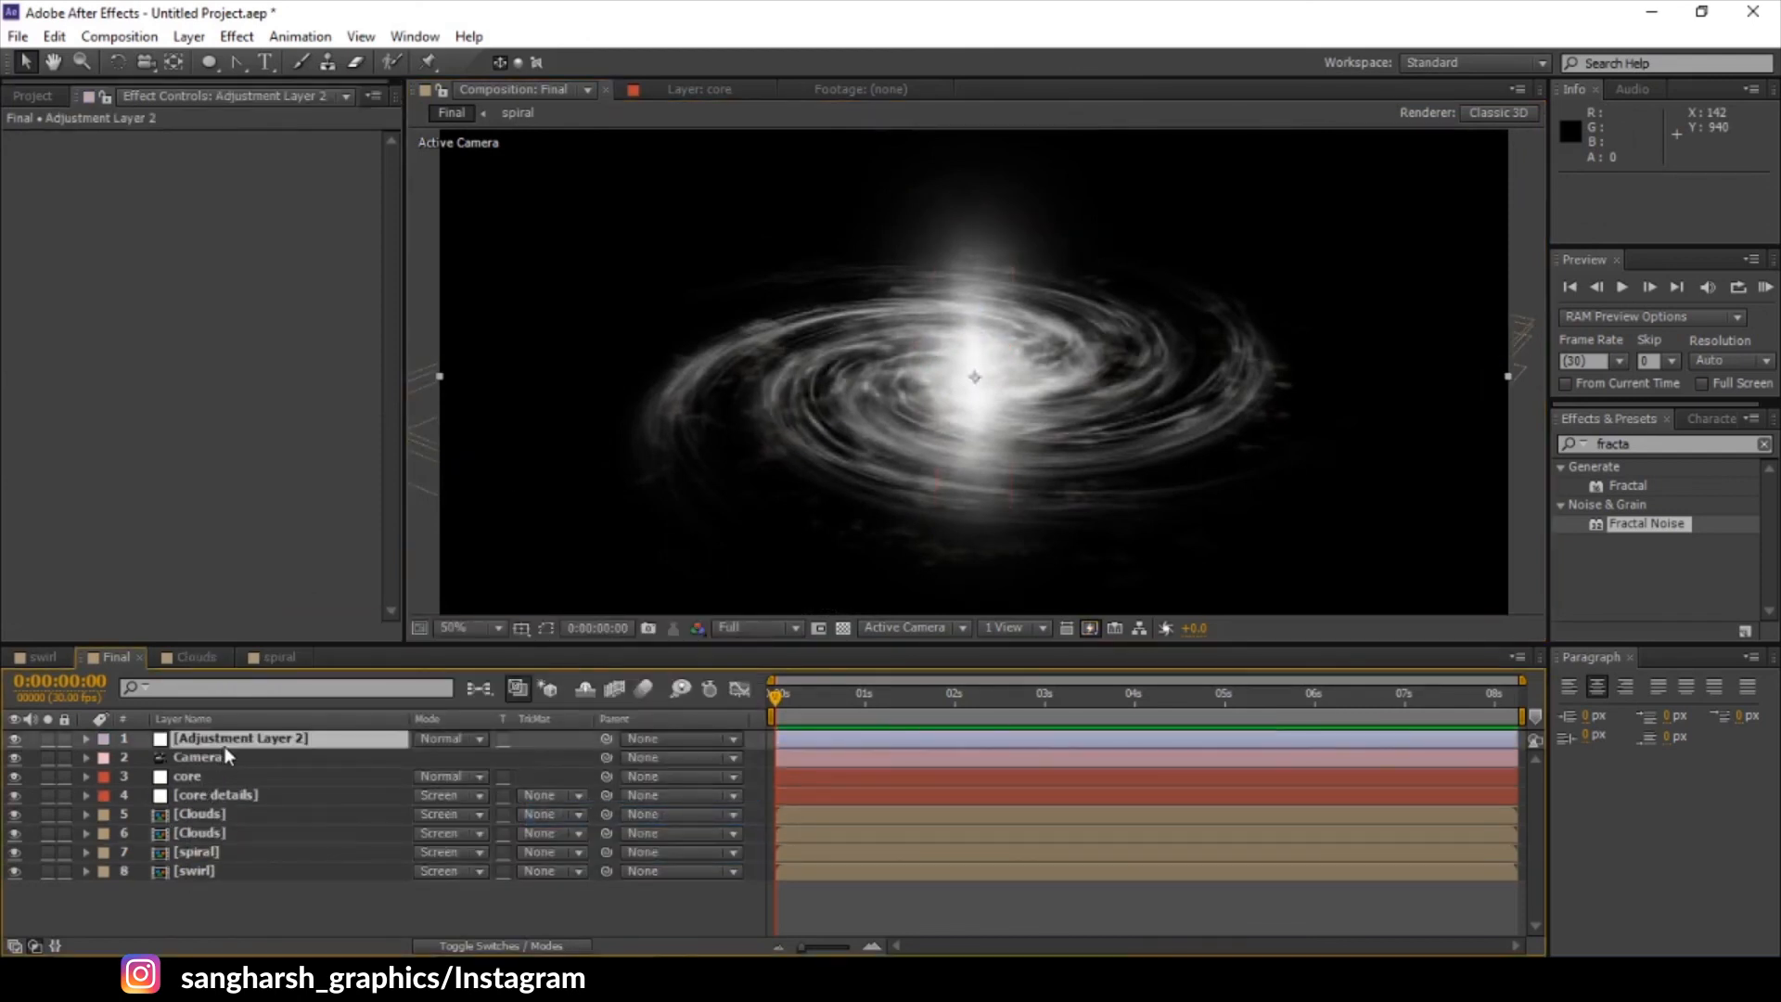
left_click_drag(225, 748, 216, 795)
key("ctrl+d")
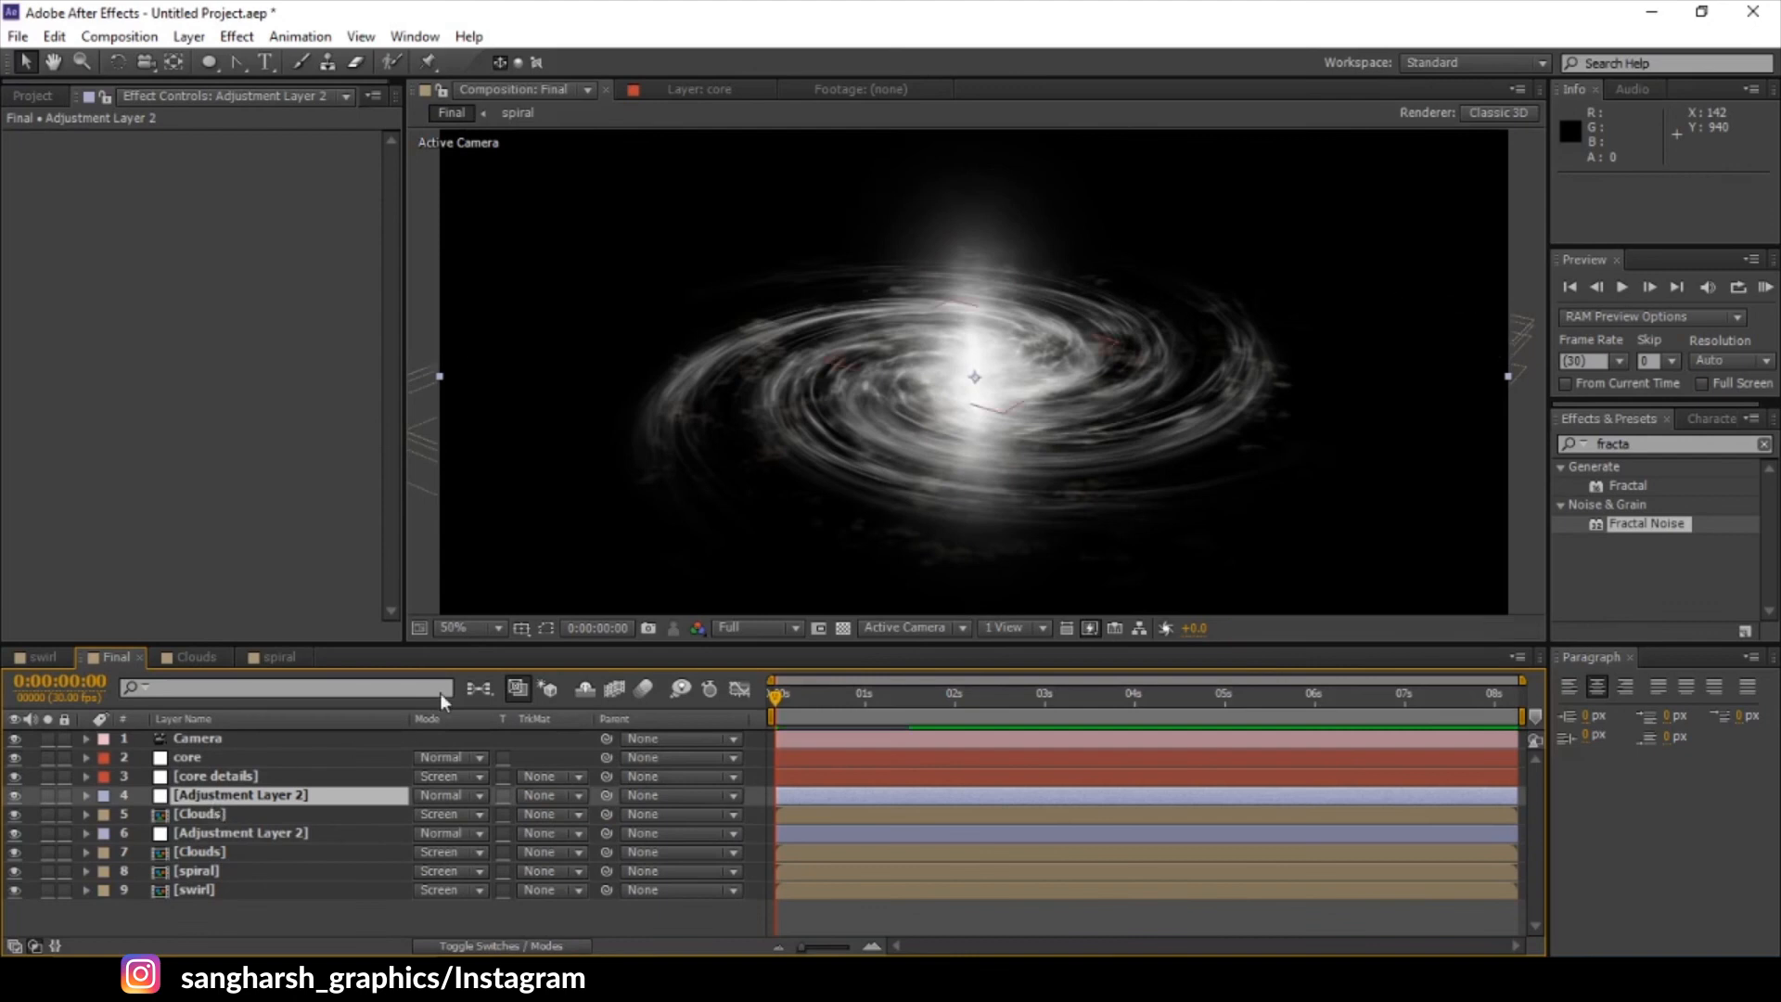
- Hide both adjustment layers and set the blending mode of both Clouds layers to Normal
scroll(838, 470, "up", 3)
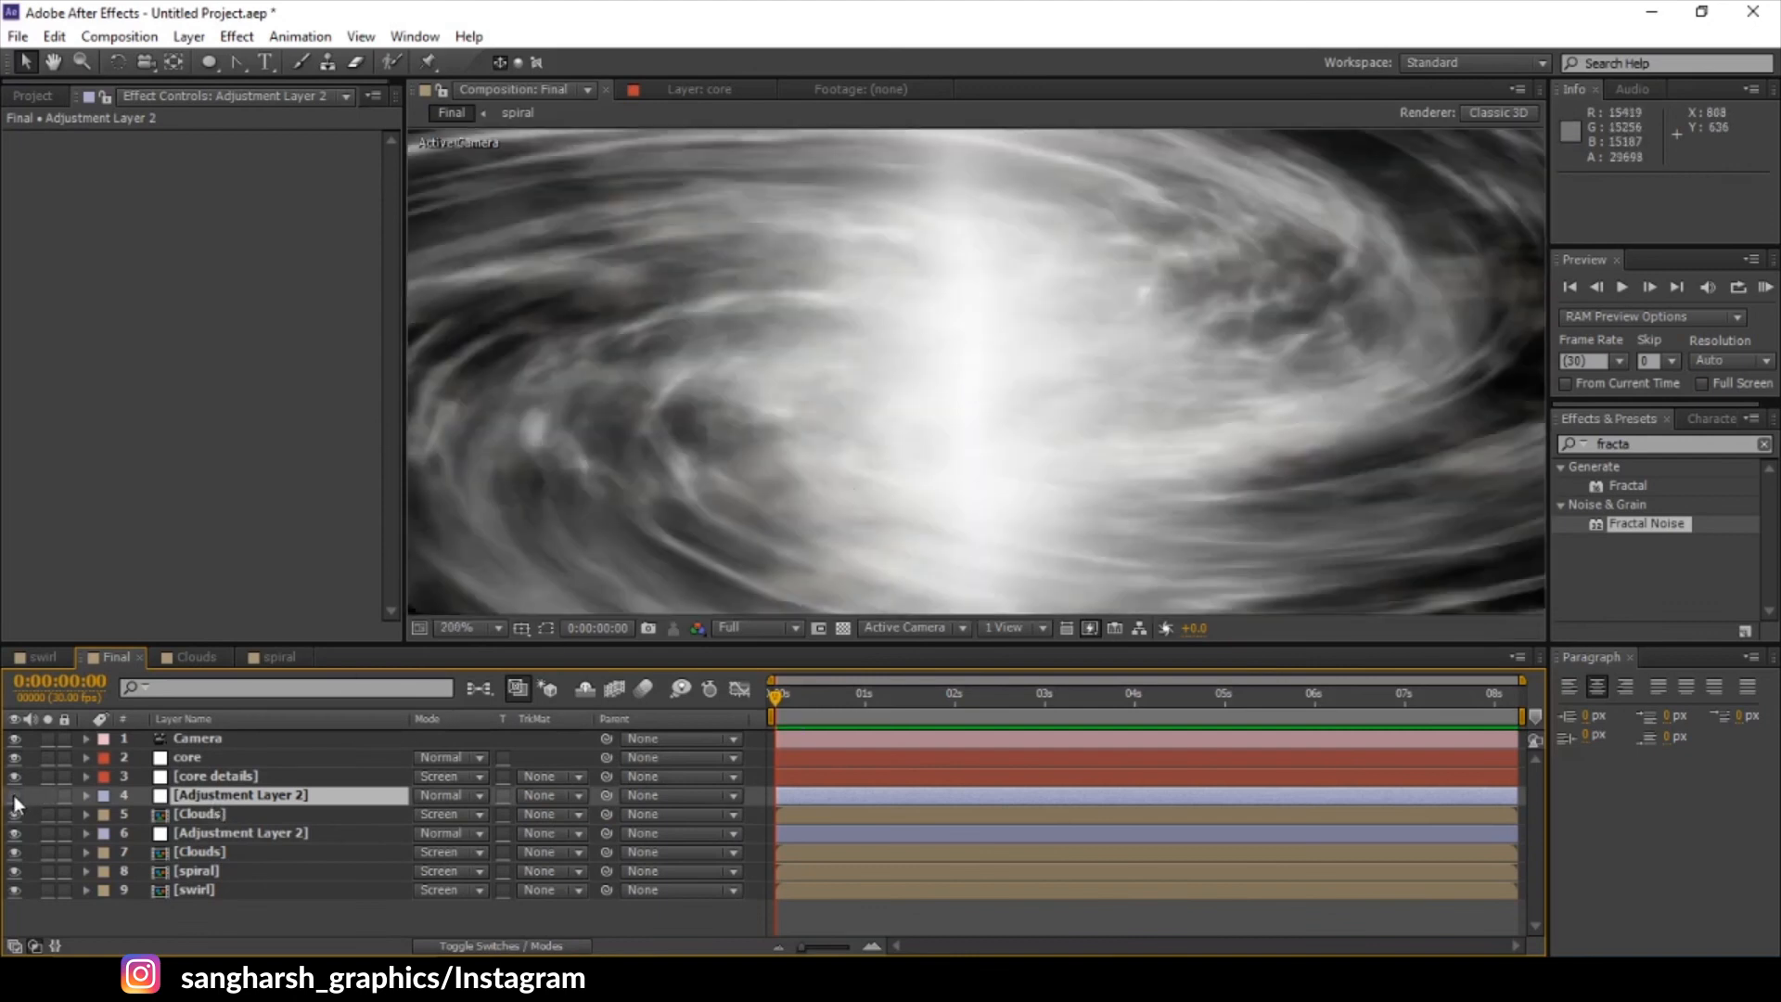
left_click(14, 832)
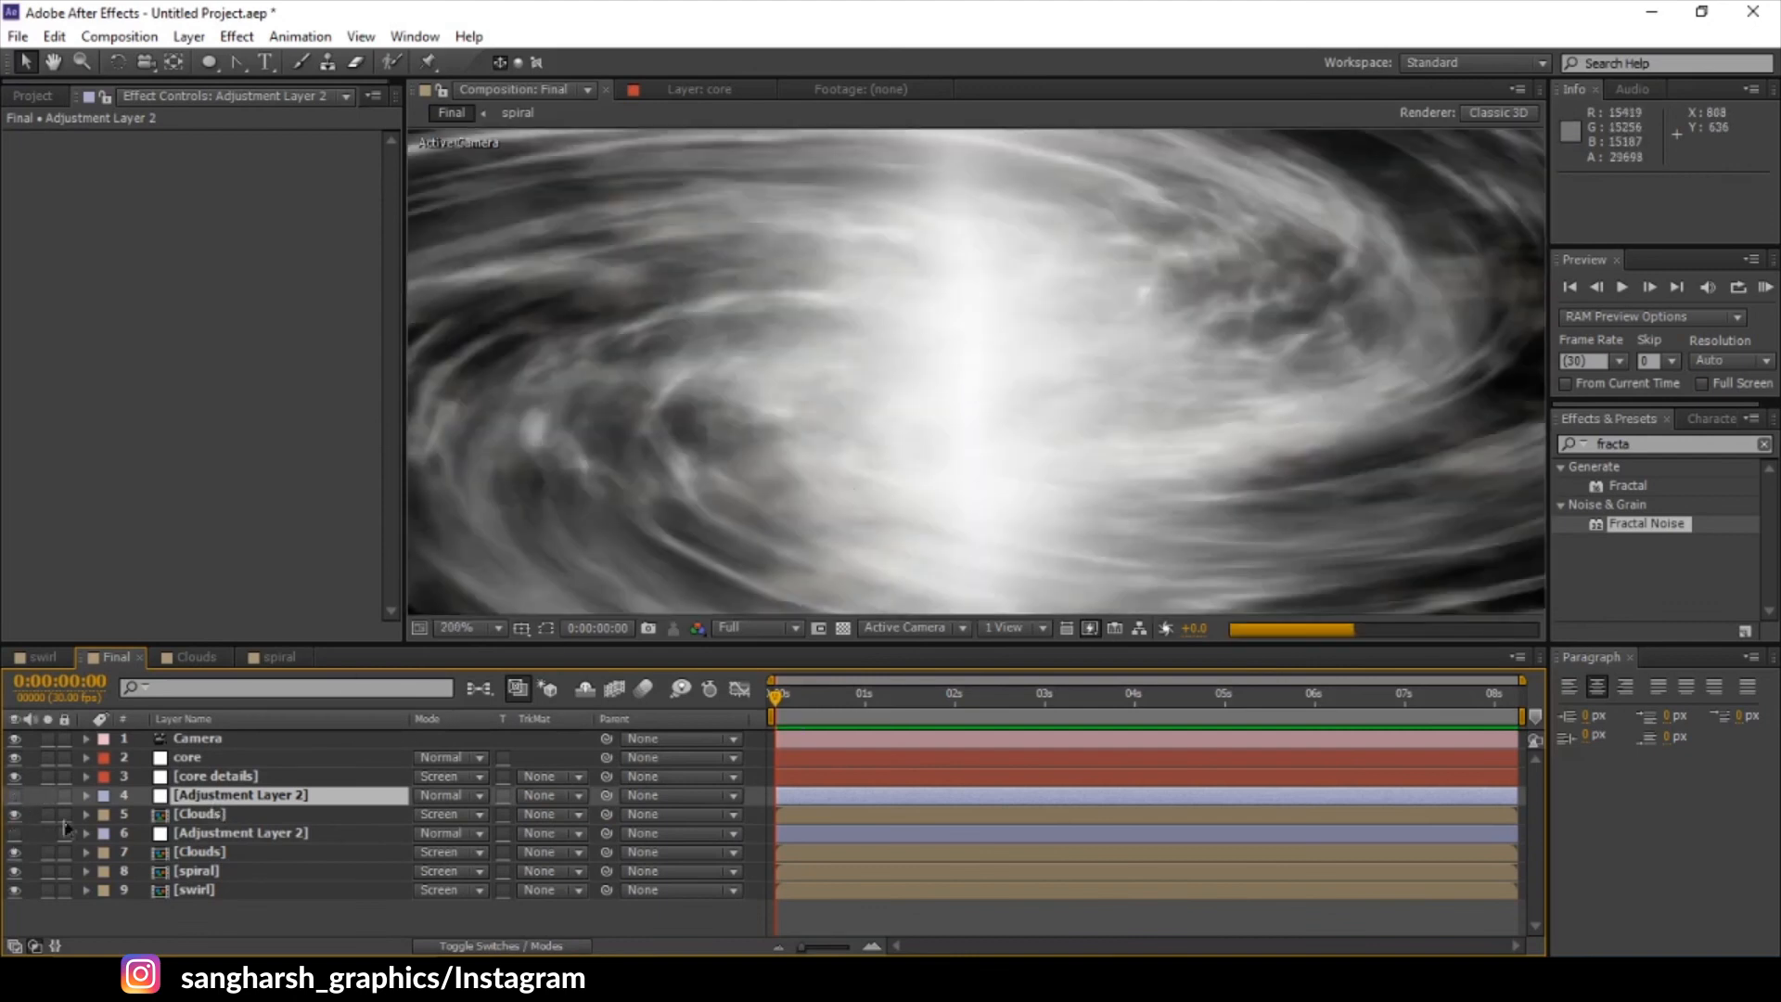
left_click(220, 814)
left_click(443, 814)
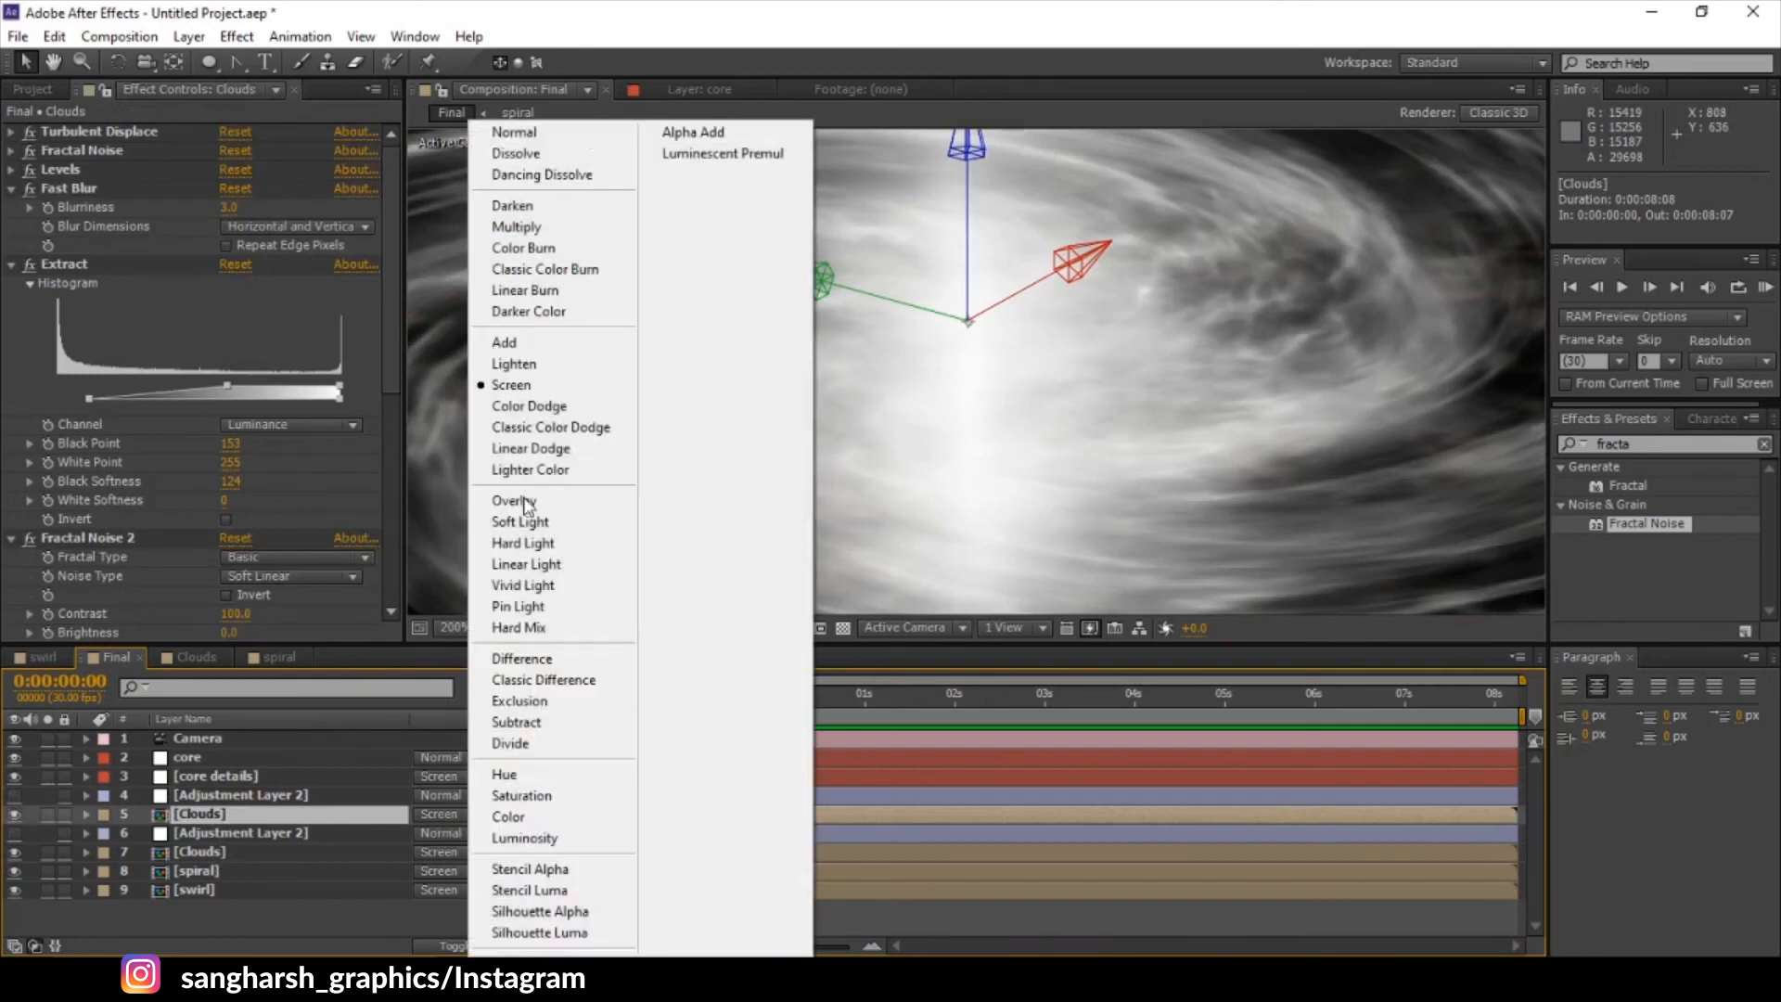
left_click(585, 133)
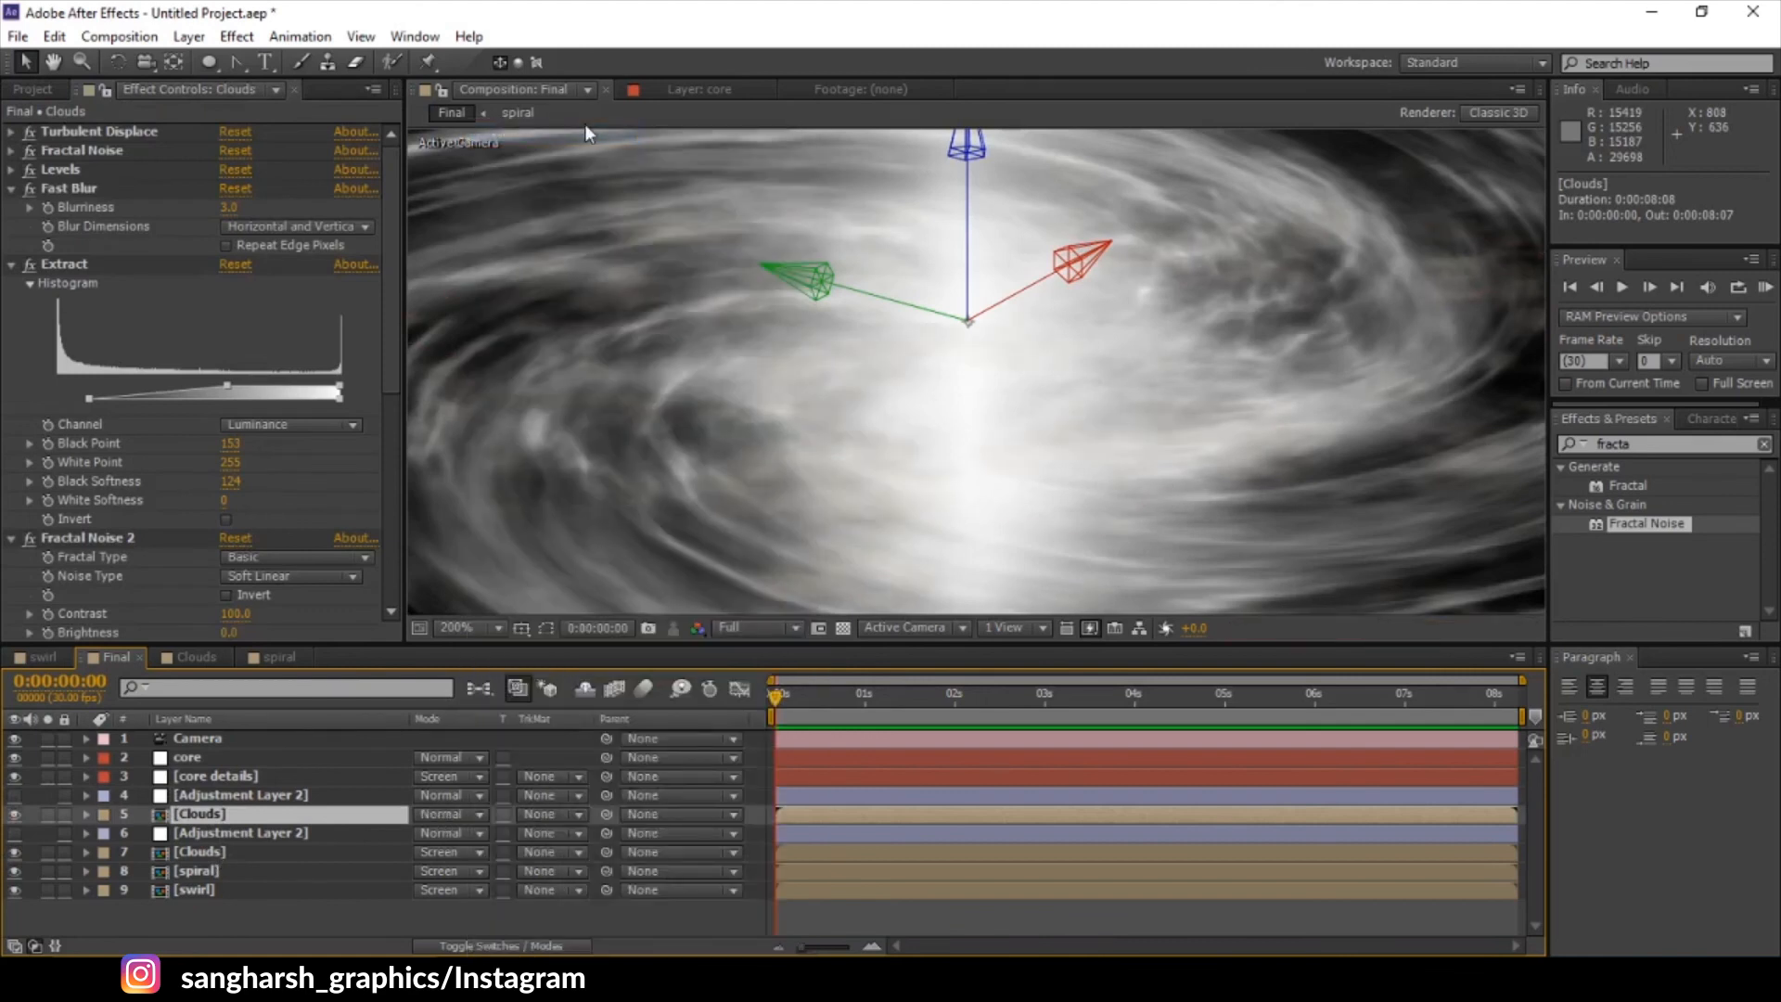
left_click(241, 852)
left_click(455, 852)
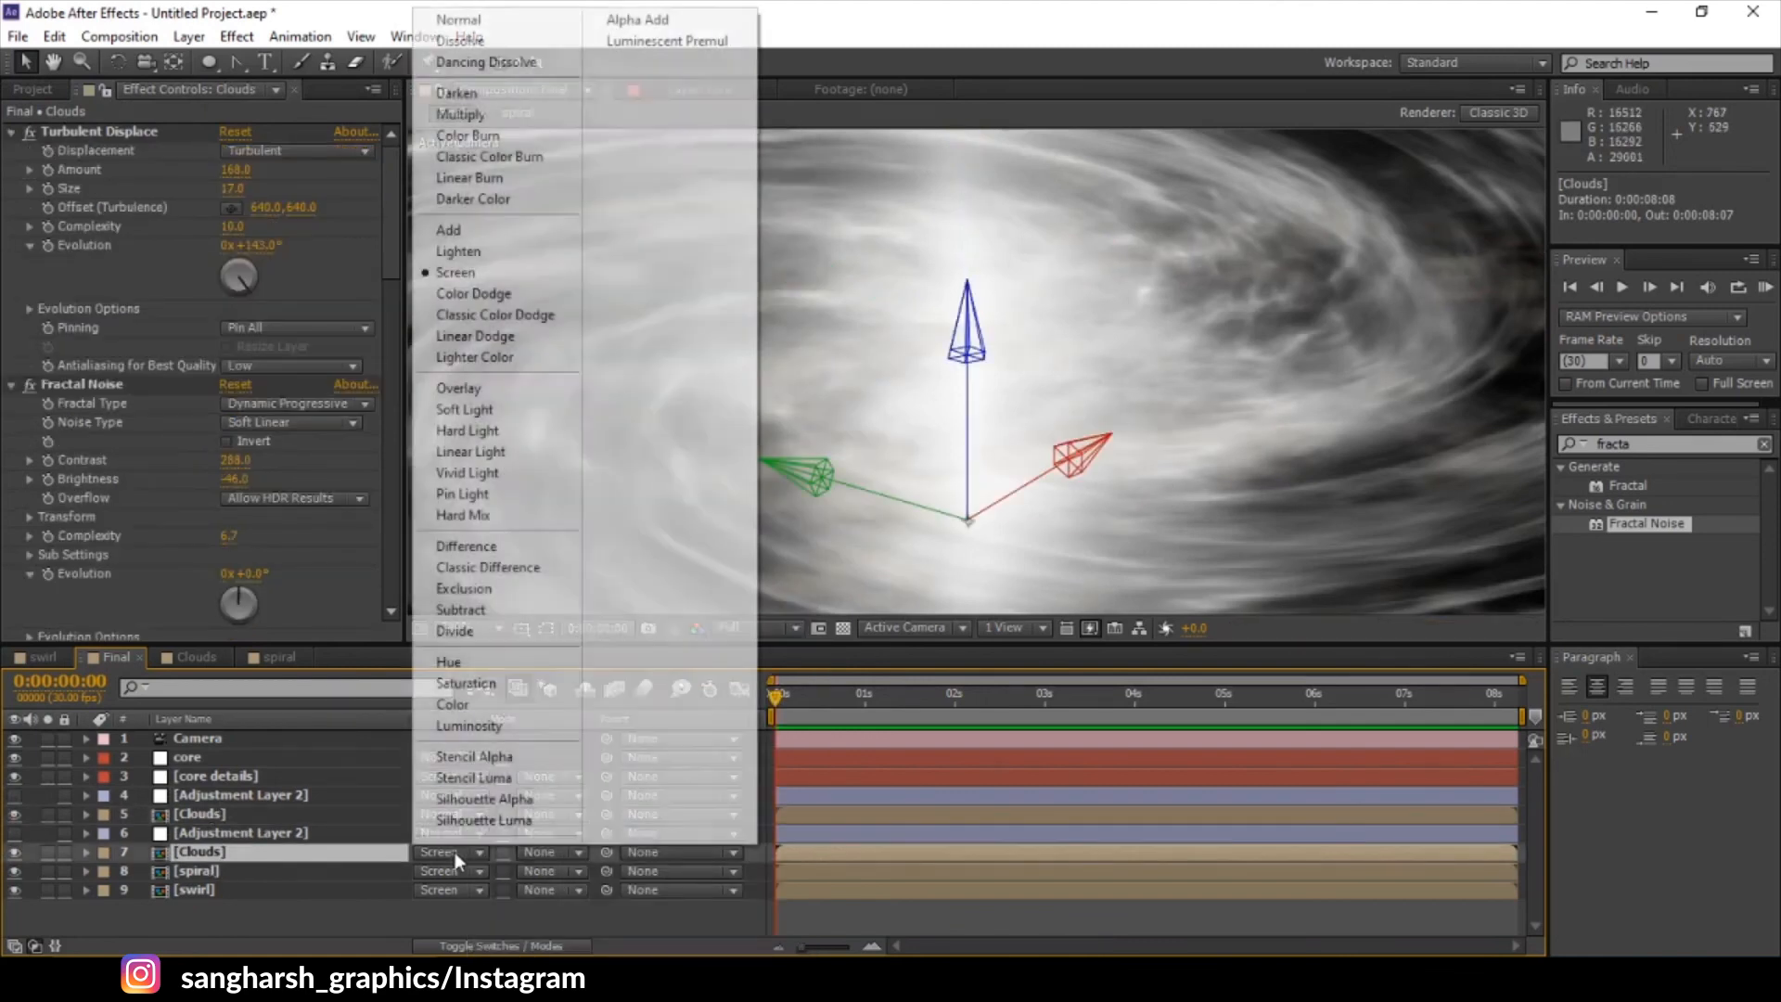
left_click(457, 19)
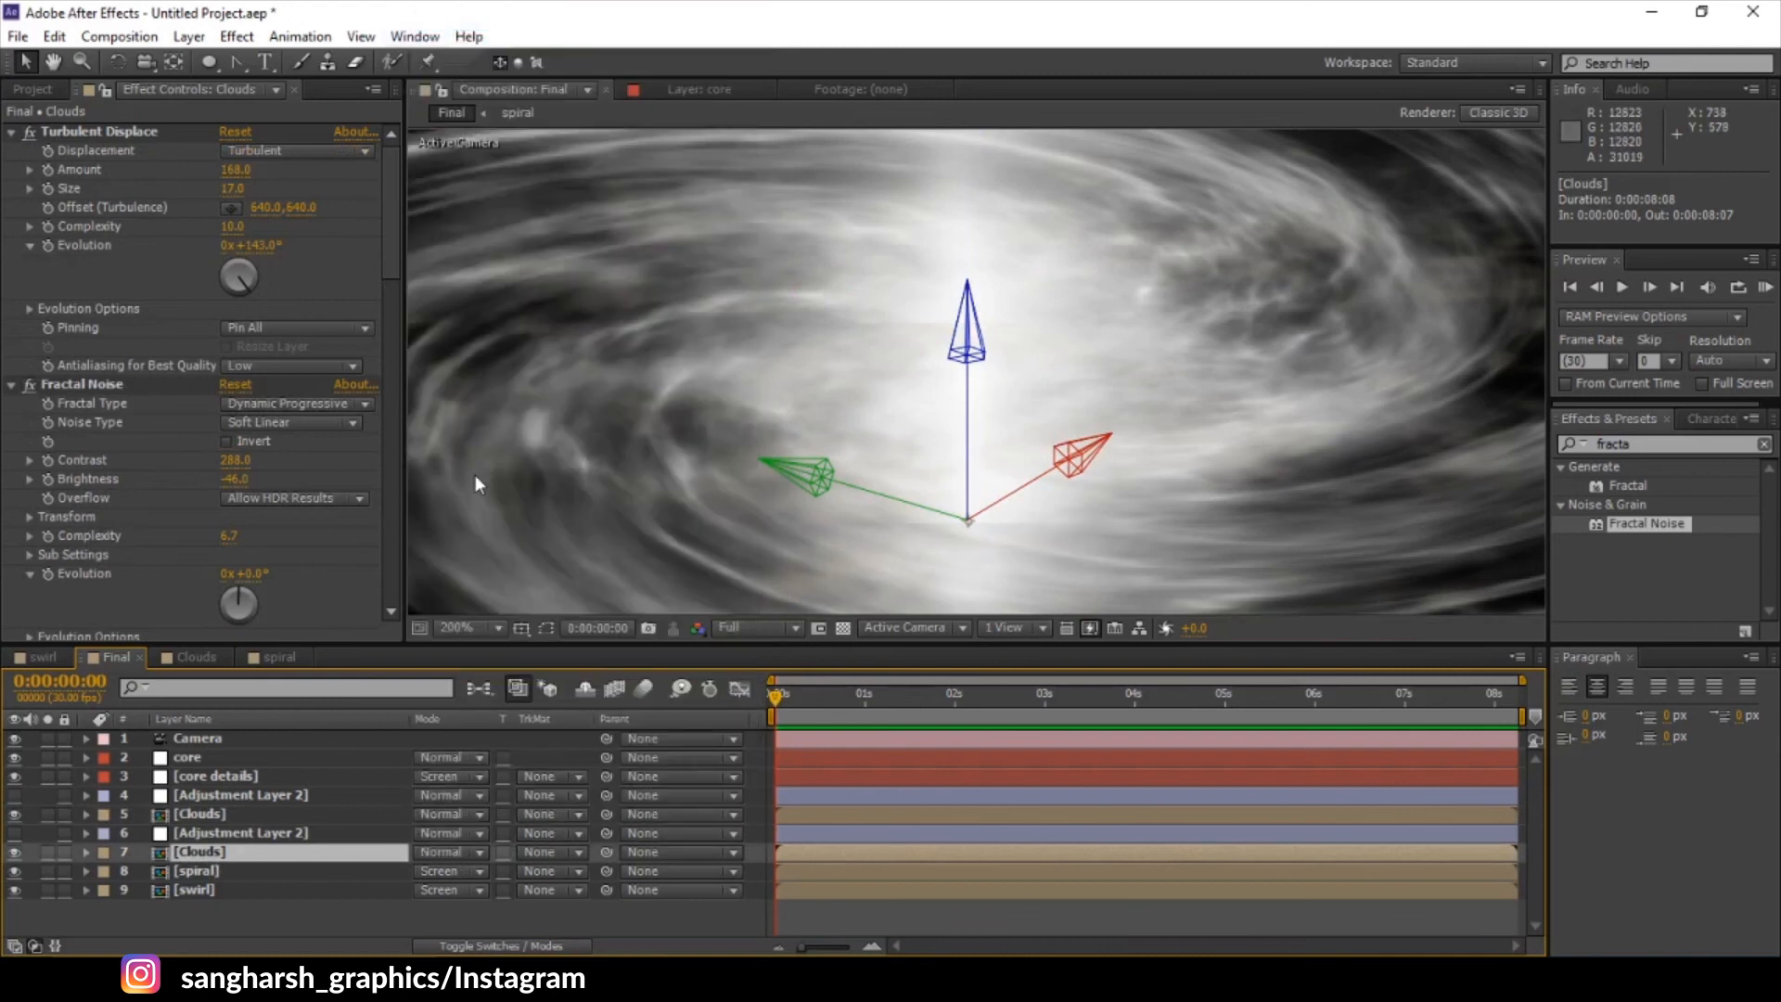
- Toggle the visibility of the adjustment layers and the lower Clouds layer to compare their effect, leaving all of them visible
left_click(14, 796)
scroll(1006, 382, "down", 1)
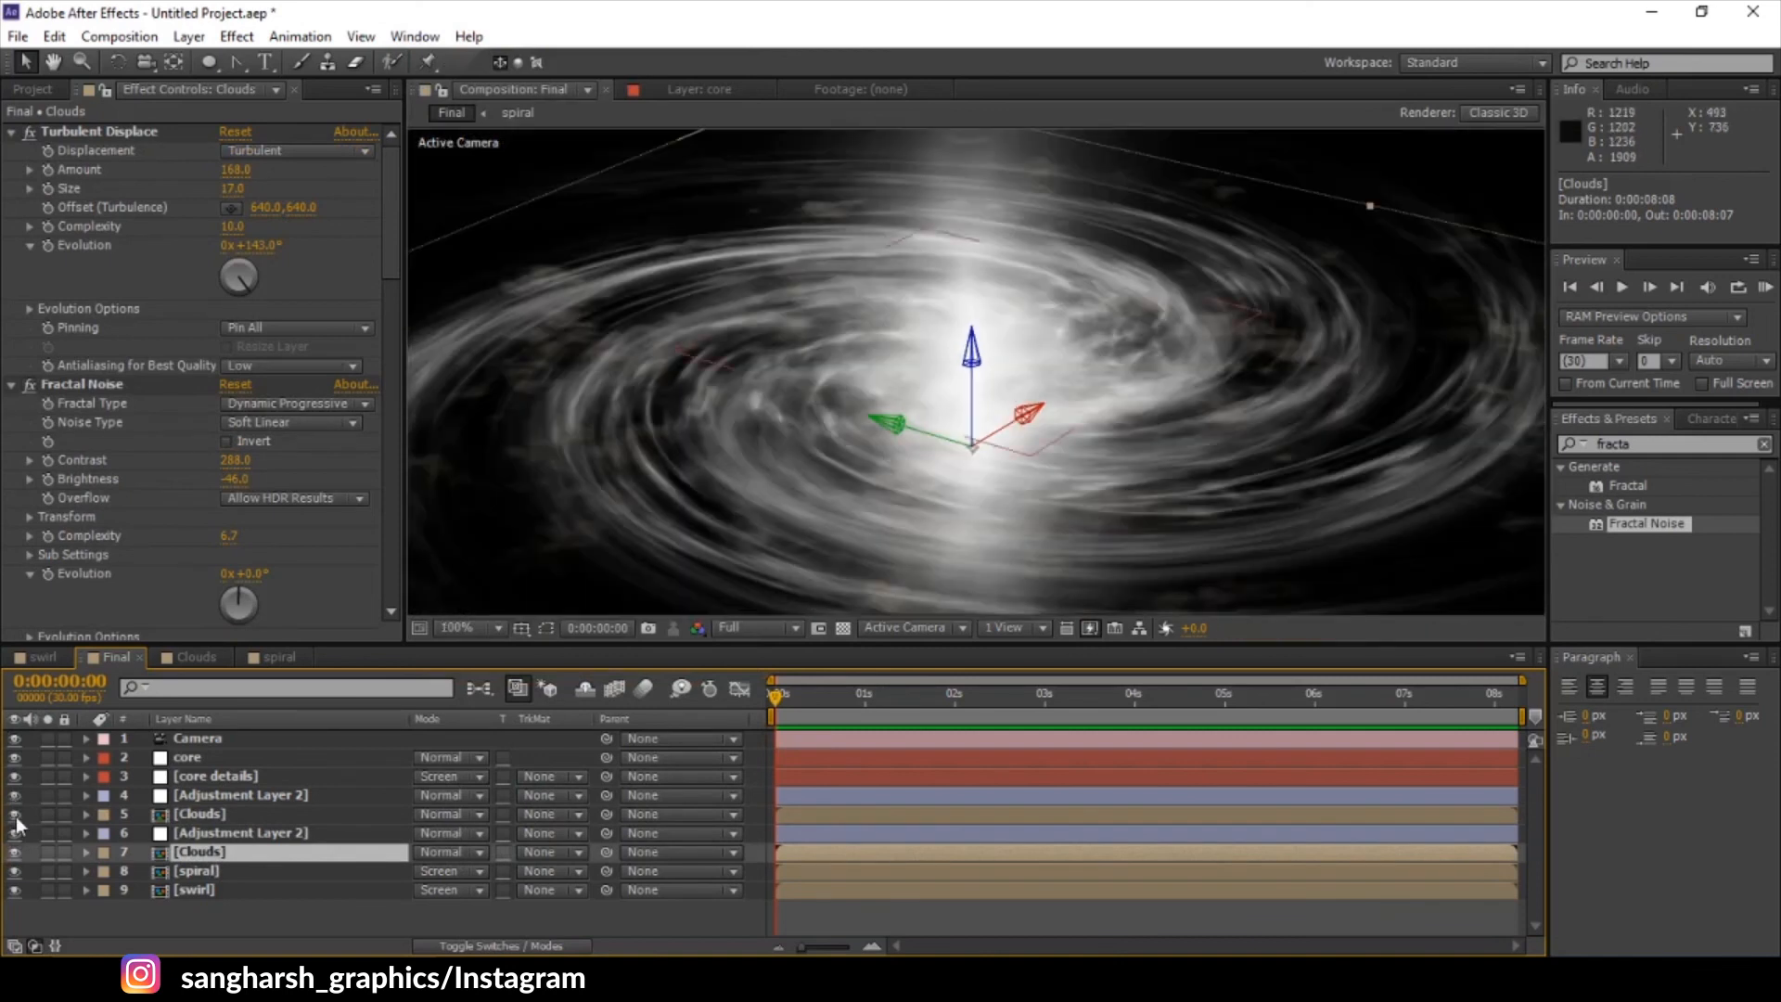
scroll(1009, 389, "up", 1)
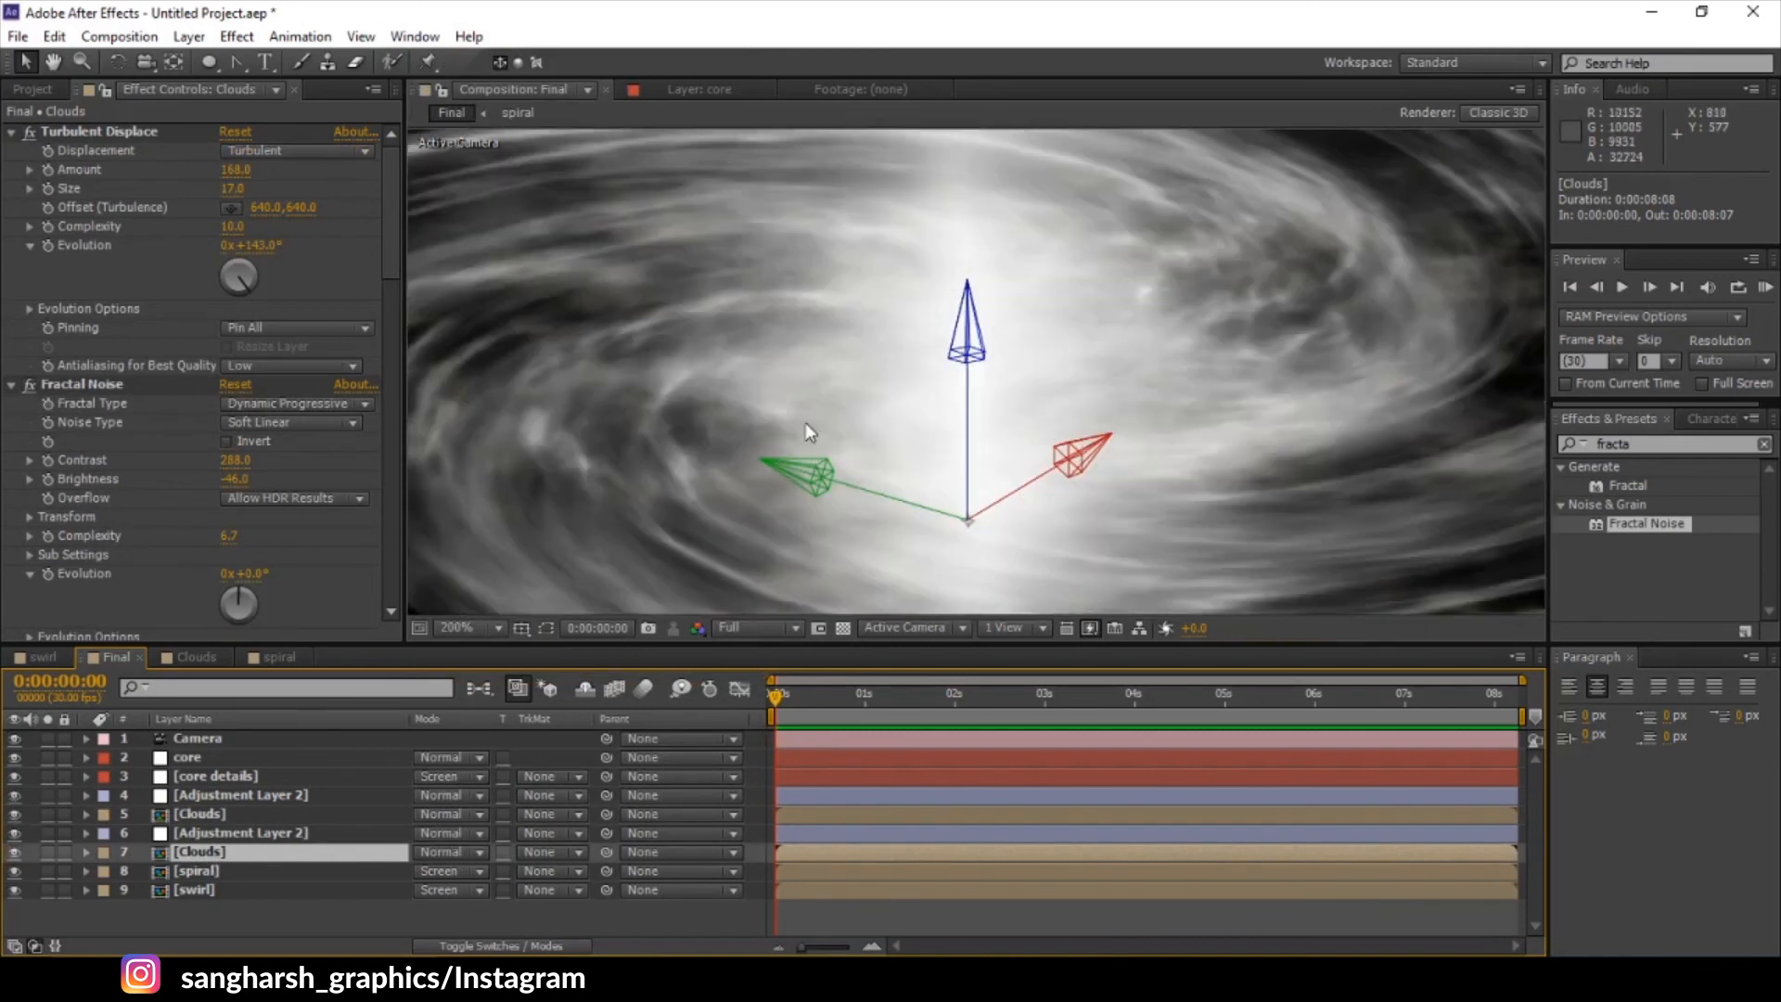
left_click(14, 833)
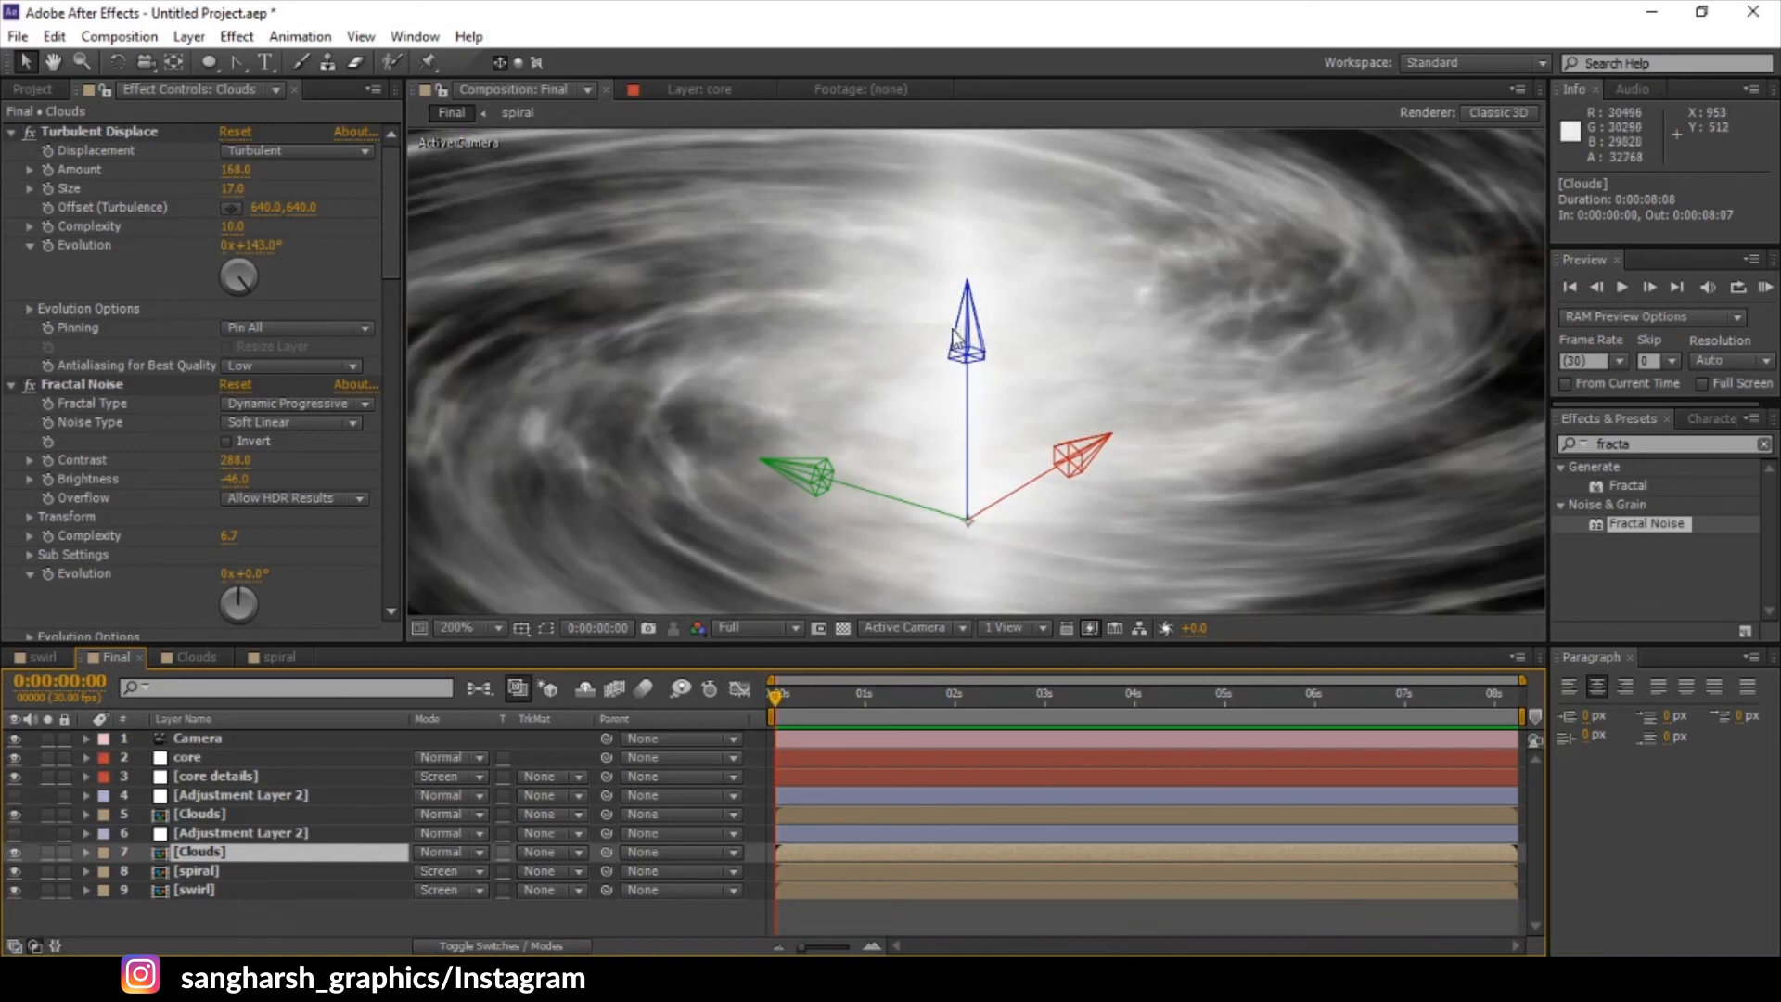
left_click(14, 832)
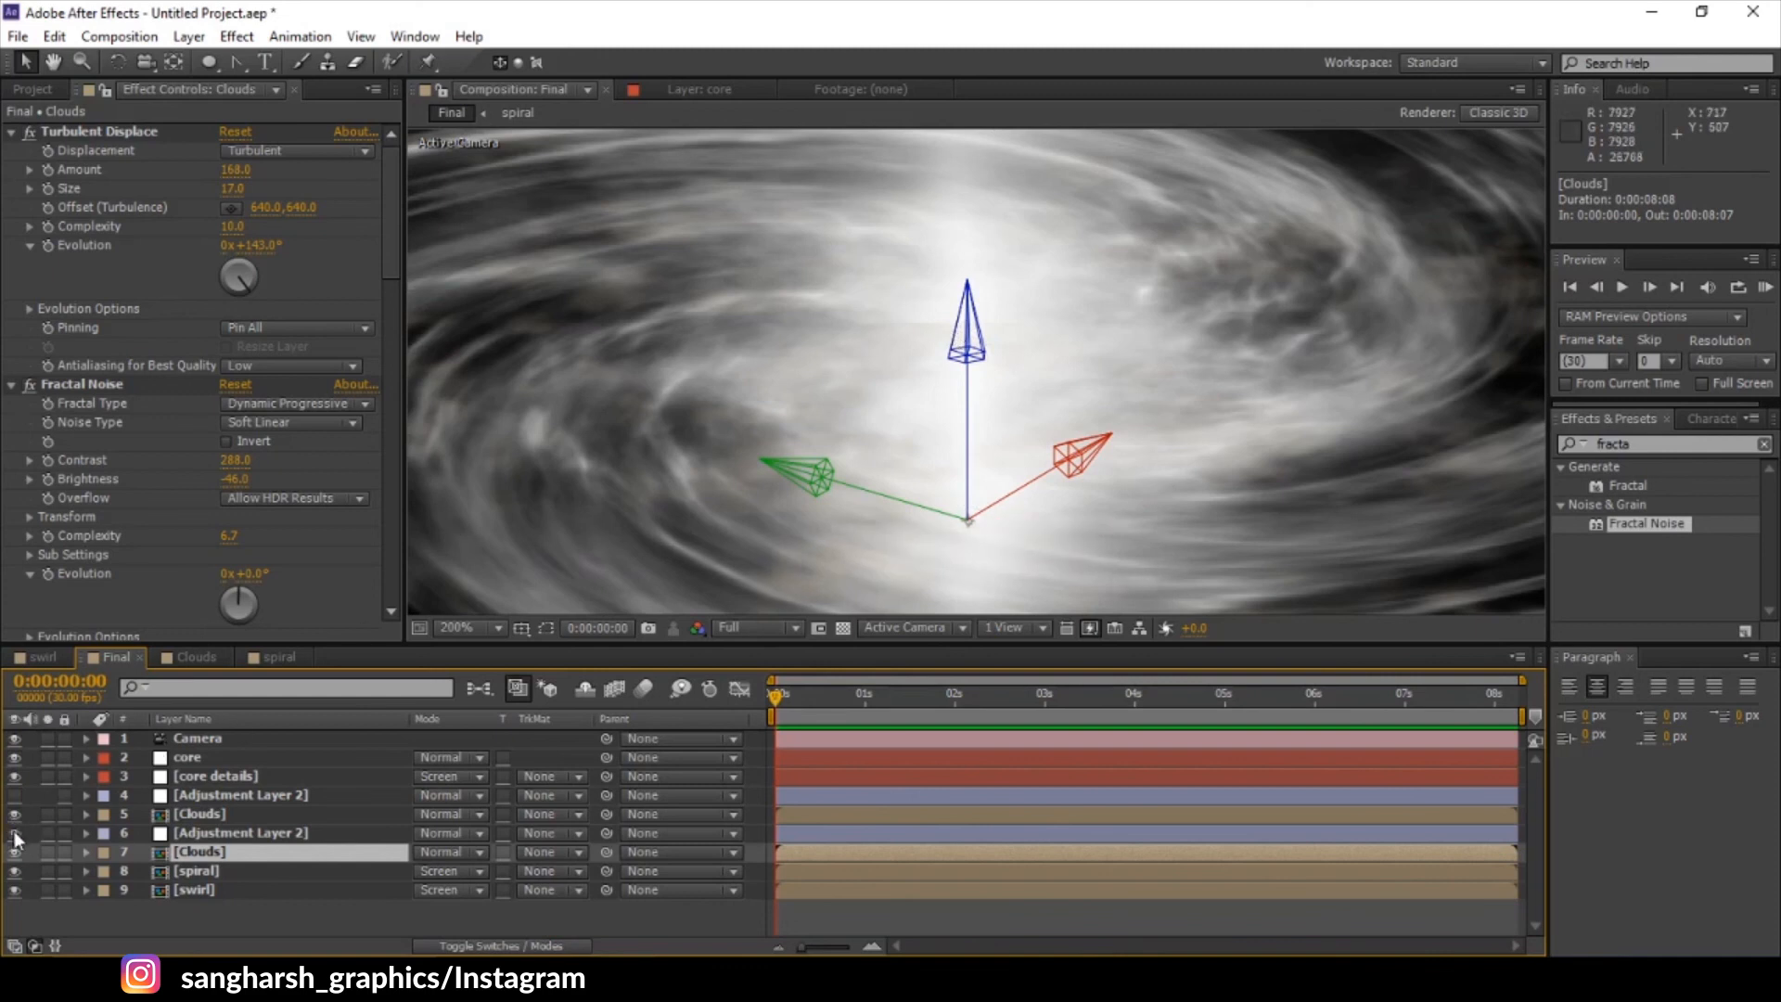
left_click(14, 851)
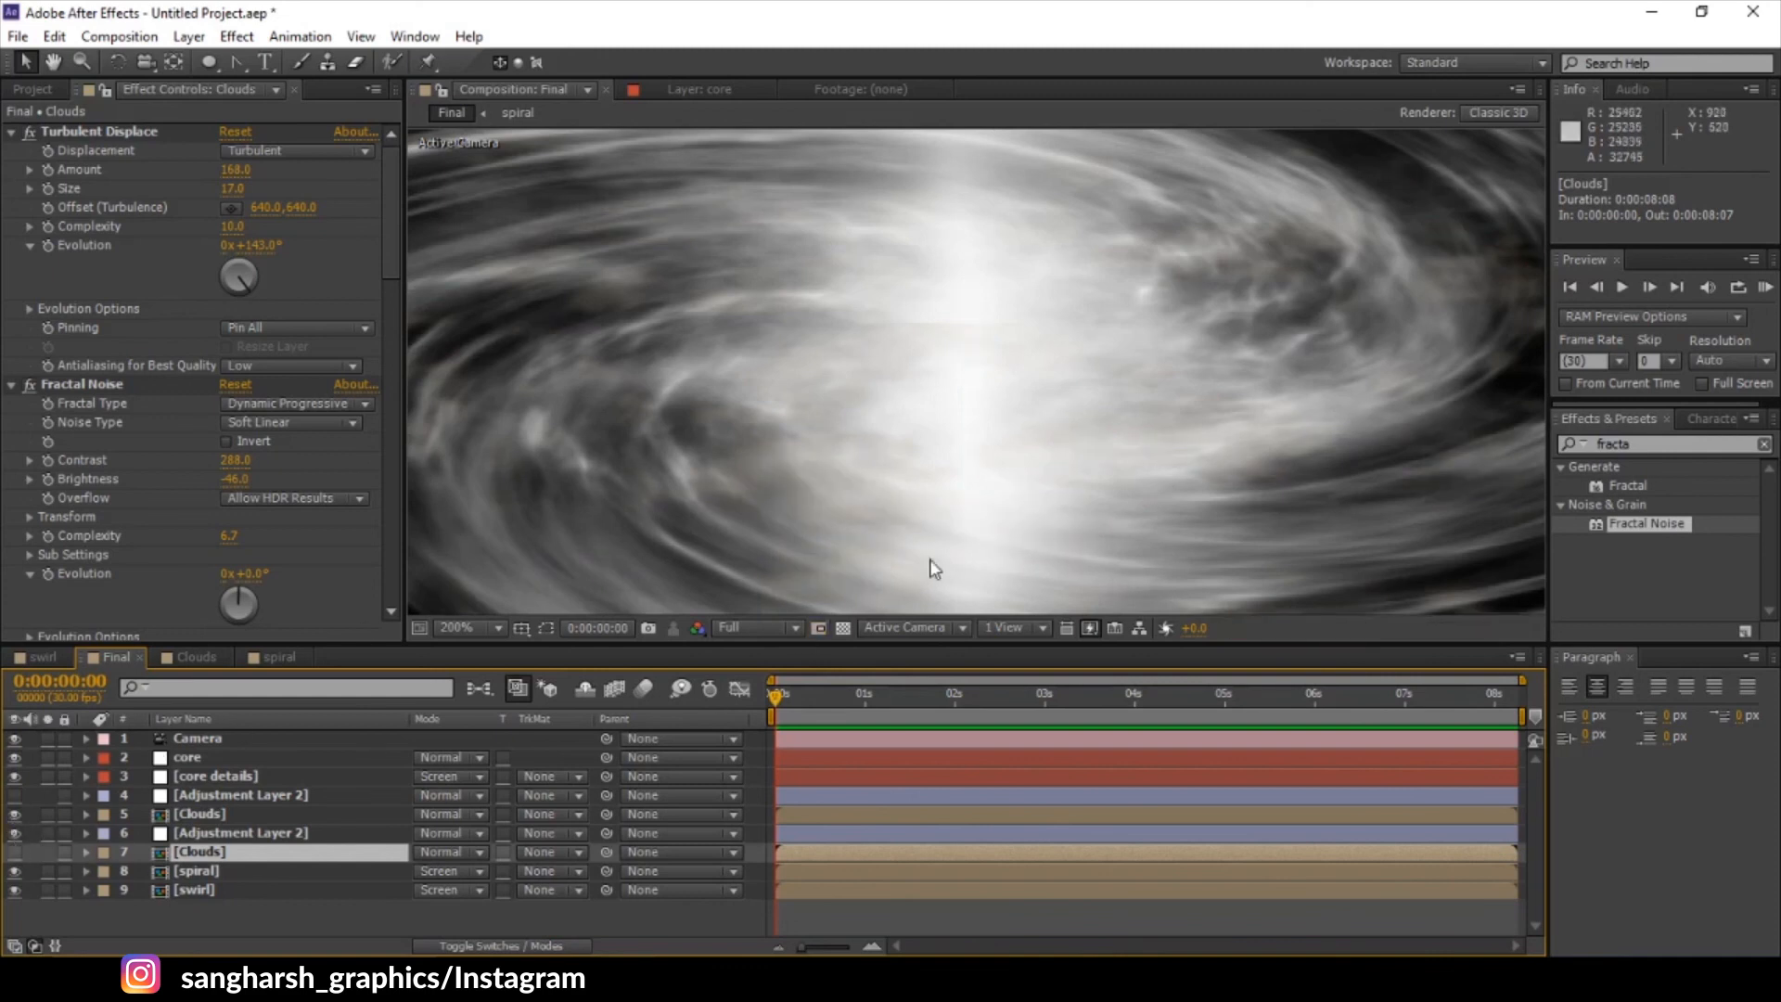
left_click(14, 851)
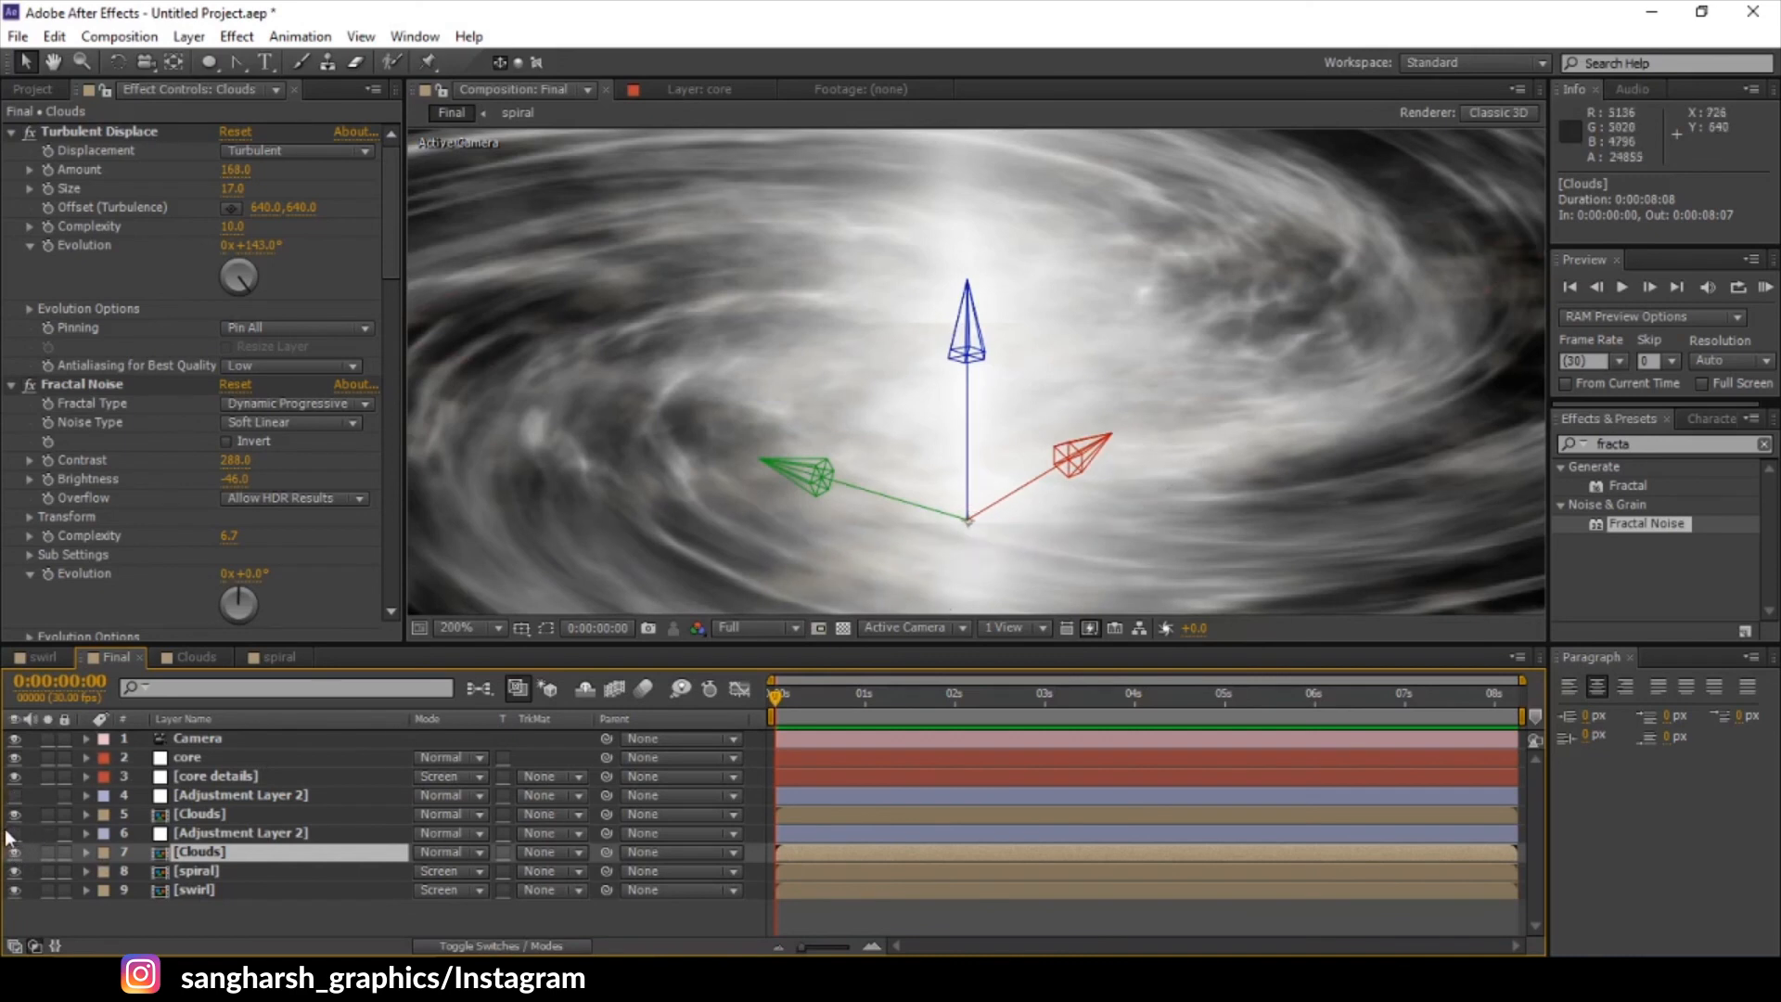
left_click(15, 833)
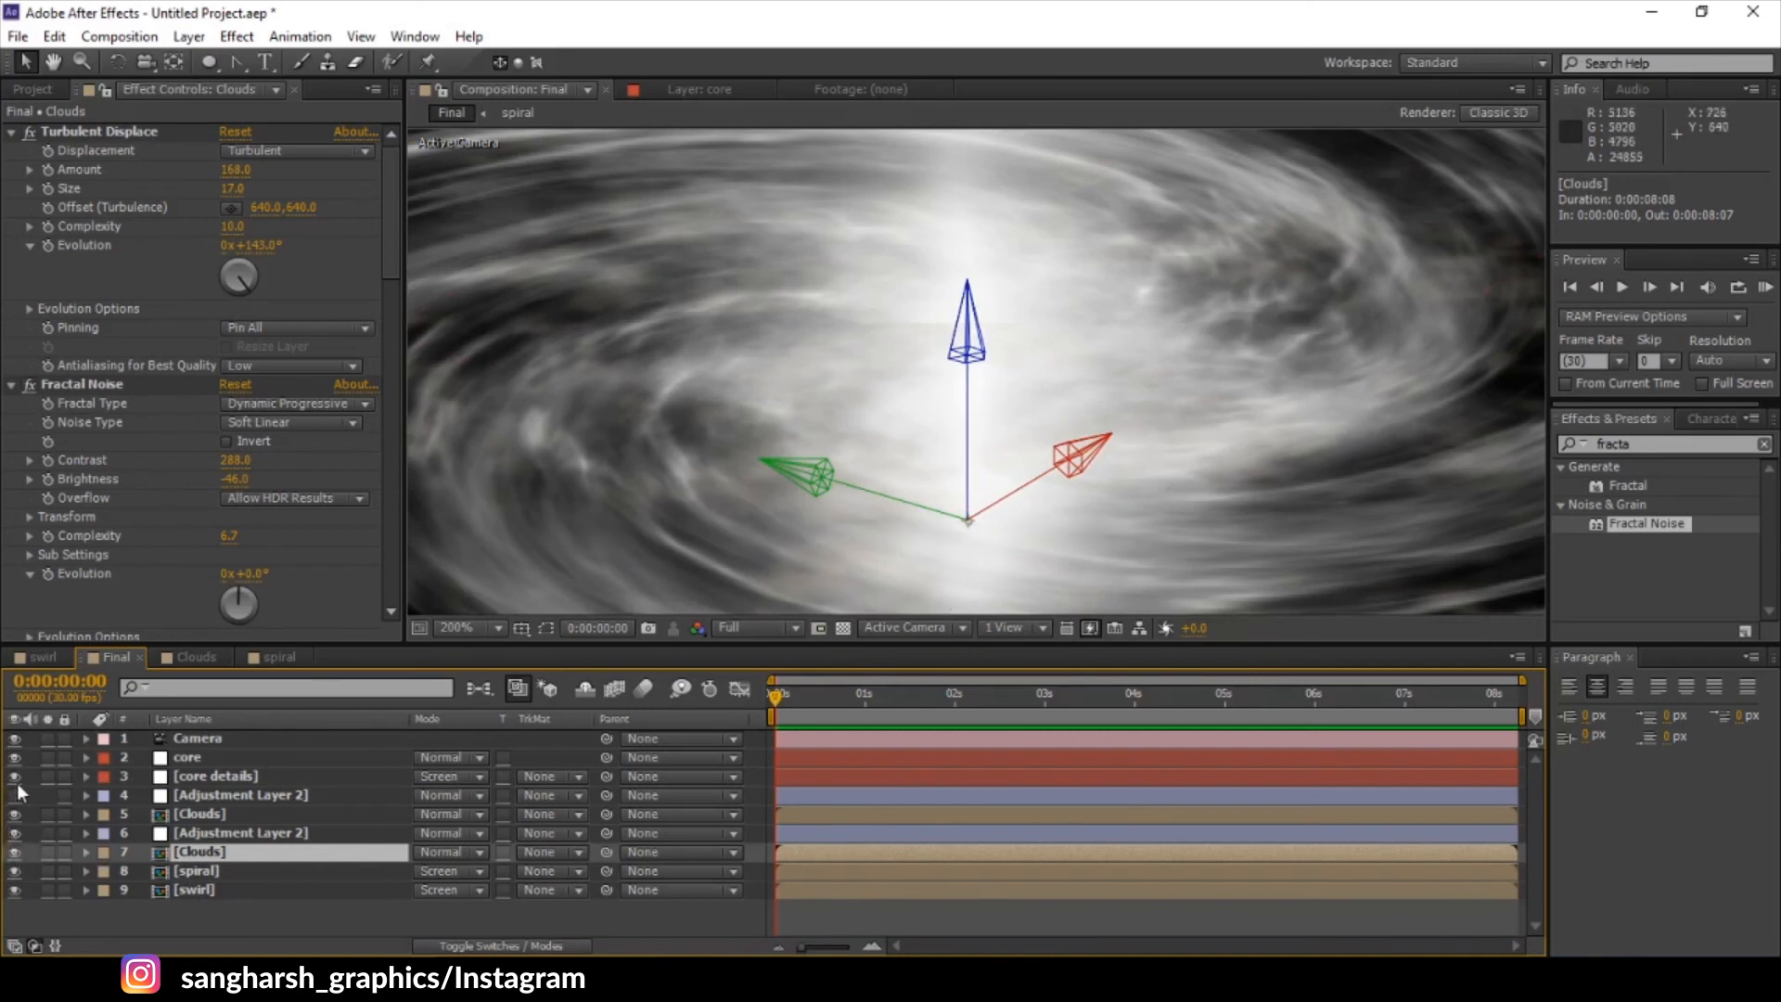
left_click(14, 795)
- Orbit the camera in the Final composition to view the whole galaxy from a higher angle
scroll(1040, 433, "down", 6)
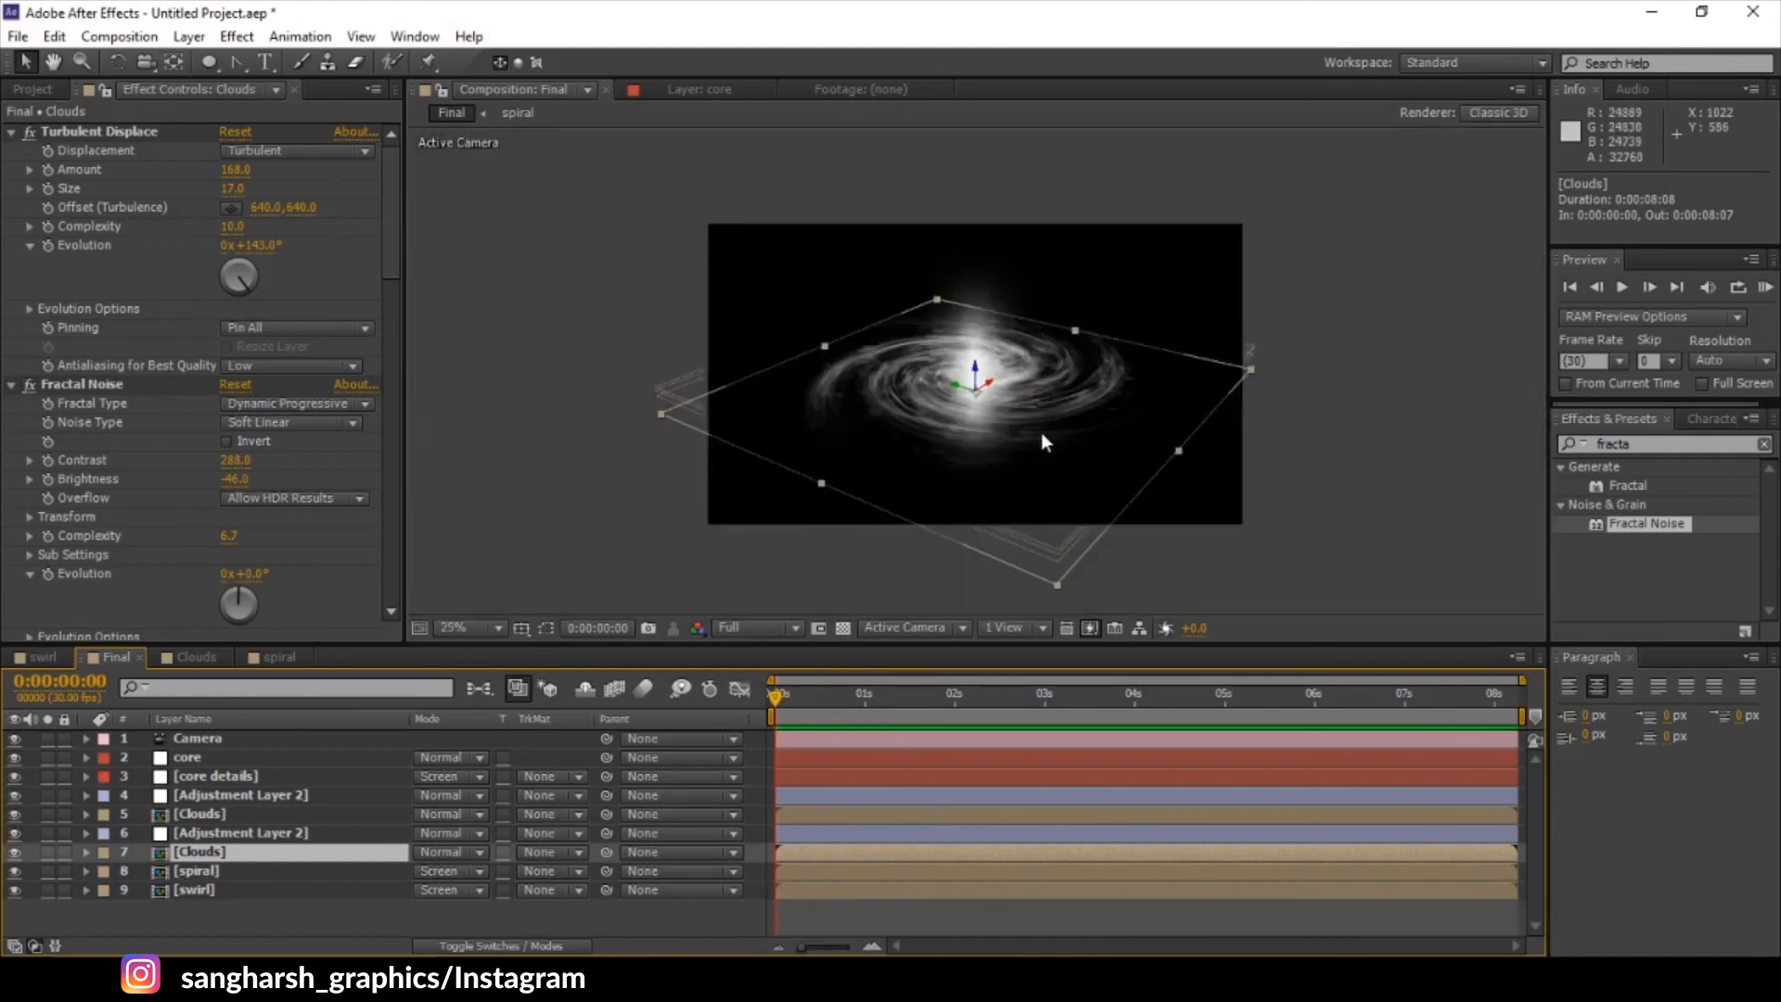
scroll(976, 490, "up", 2)
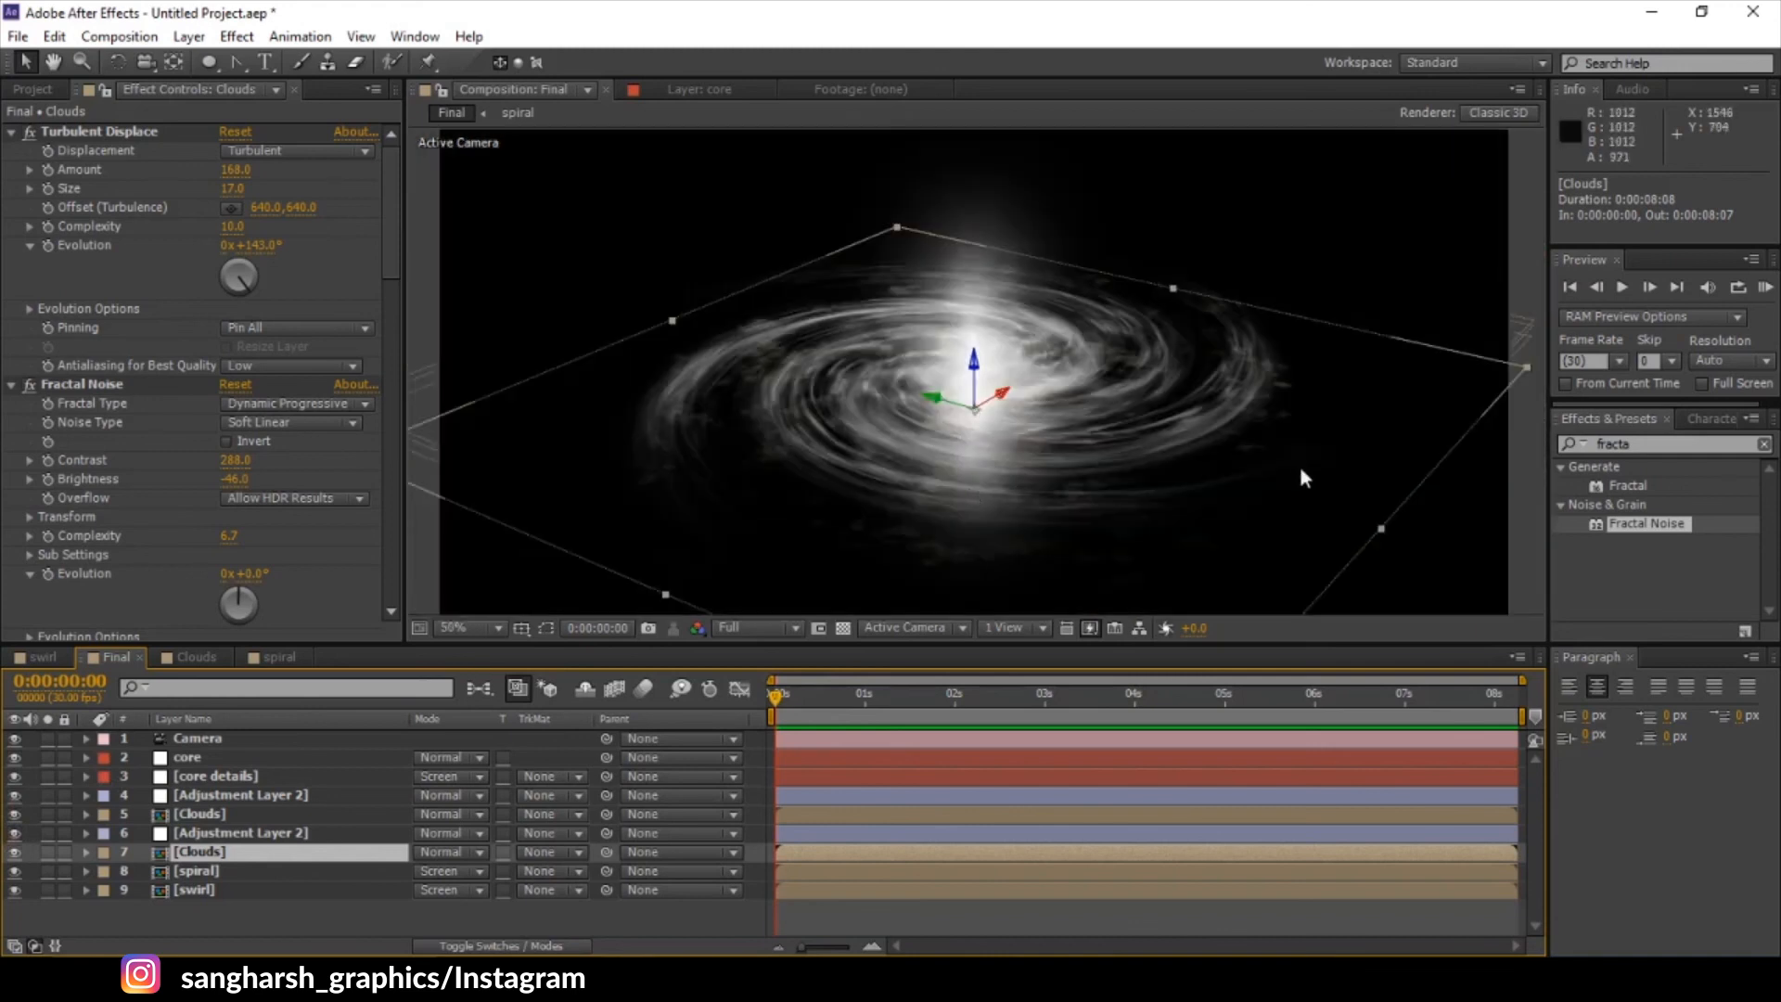
key("c")
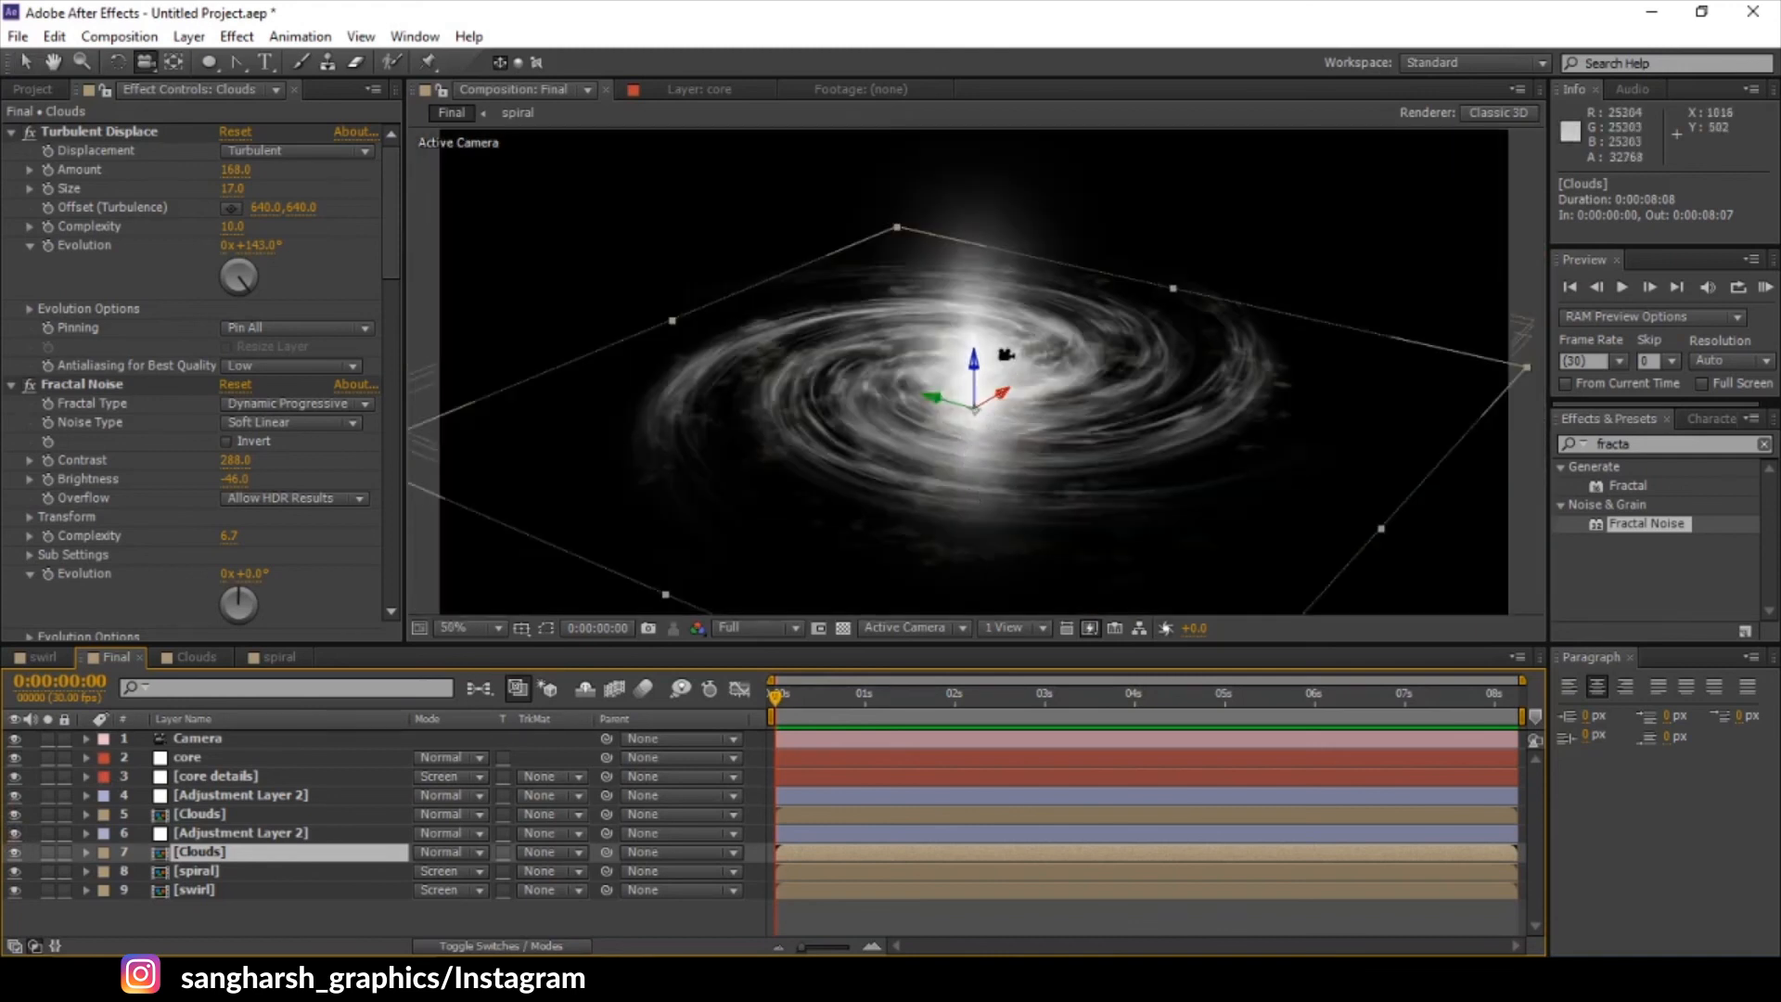
left_click_drag(1004, 353, 1177, 330)
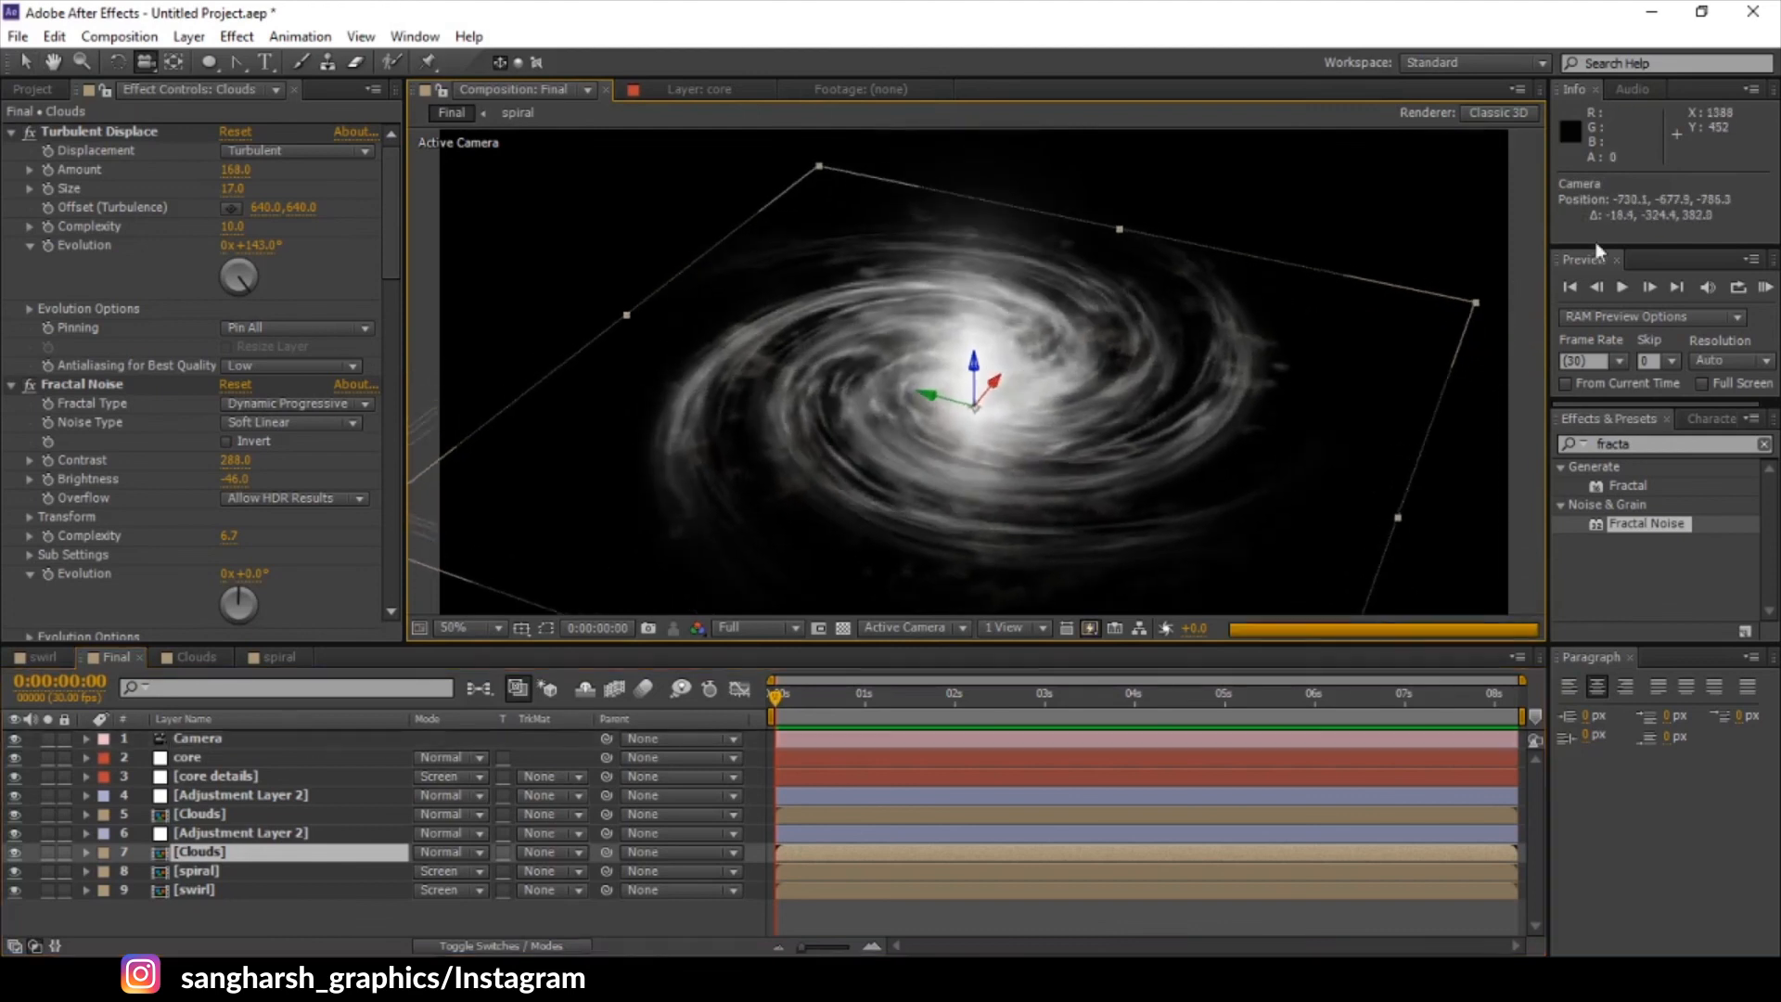
left_click(225, 921)
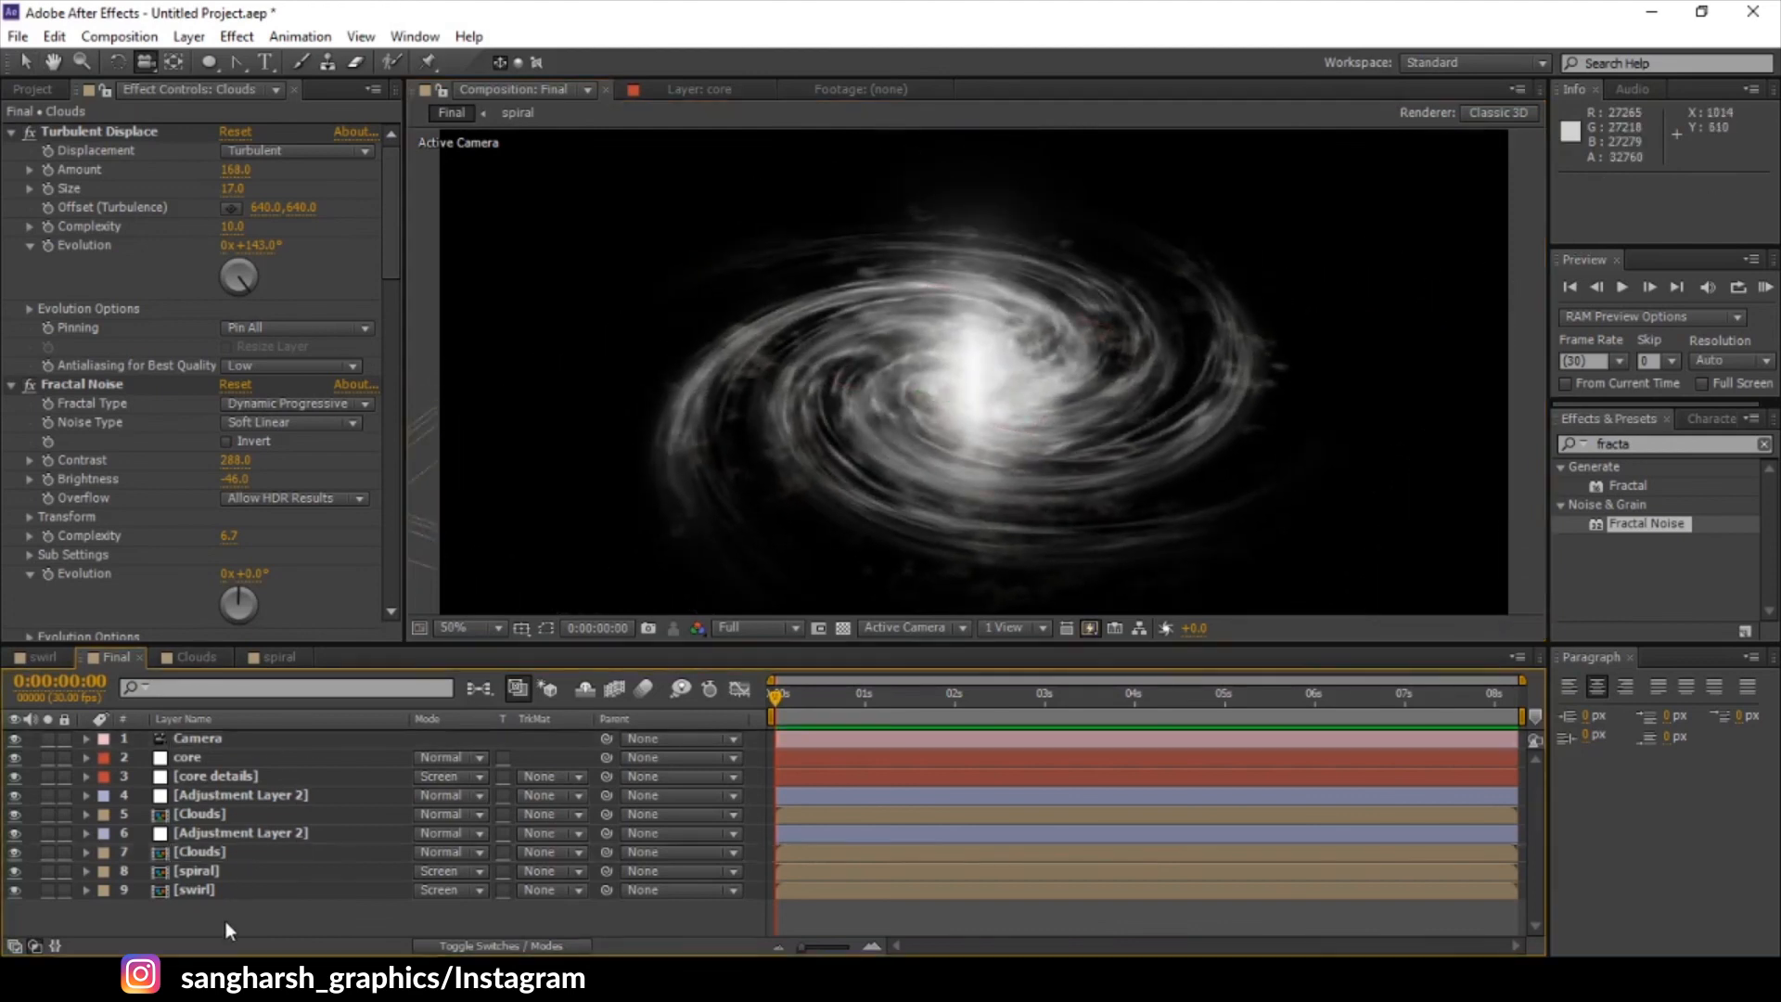
right_click(226, 921)
mouse_move(296, 687)
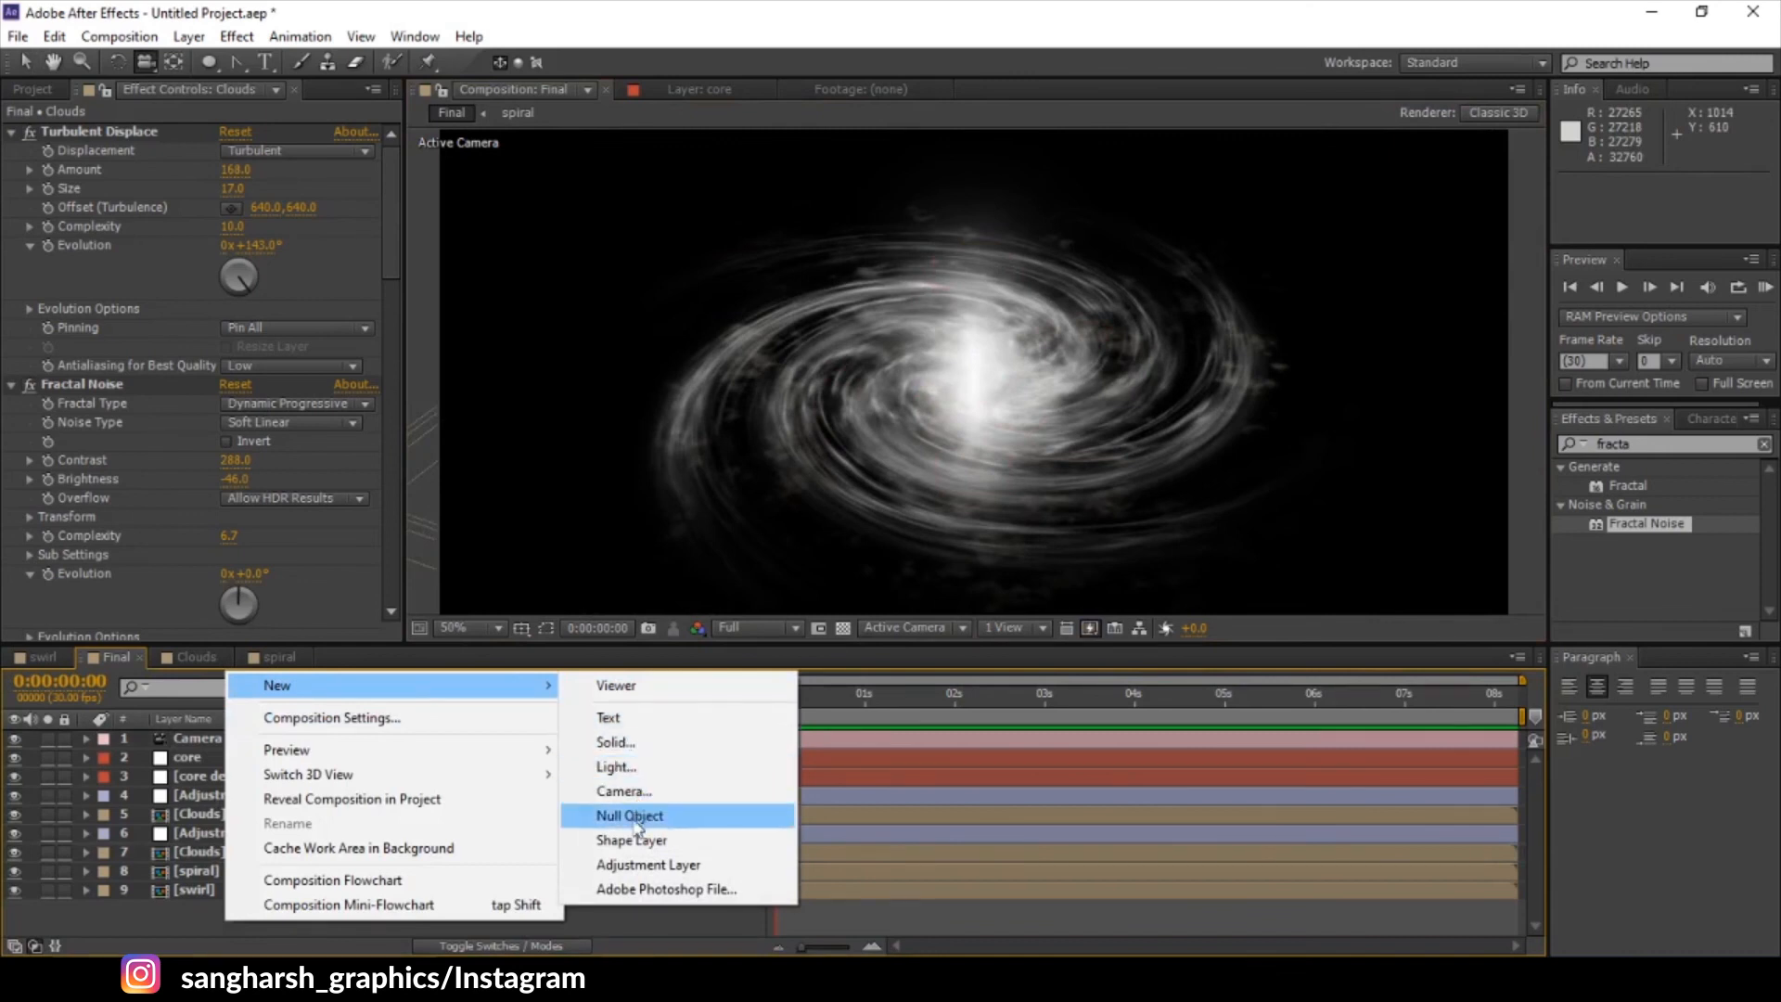
left_click(631, 865)
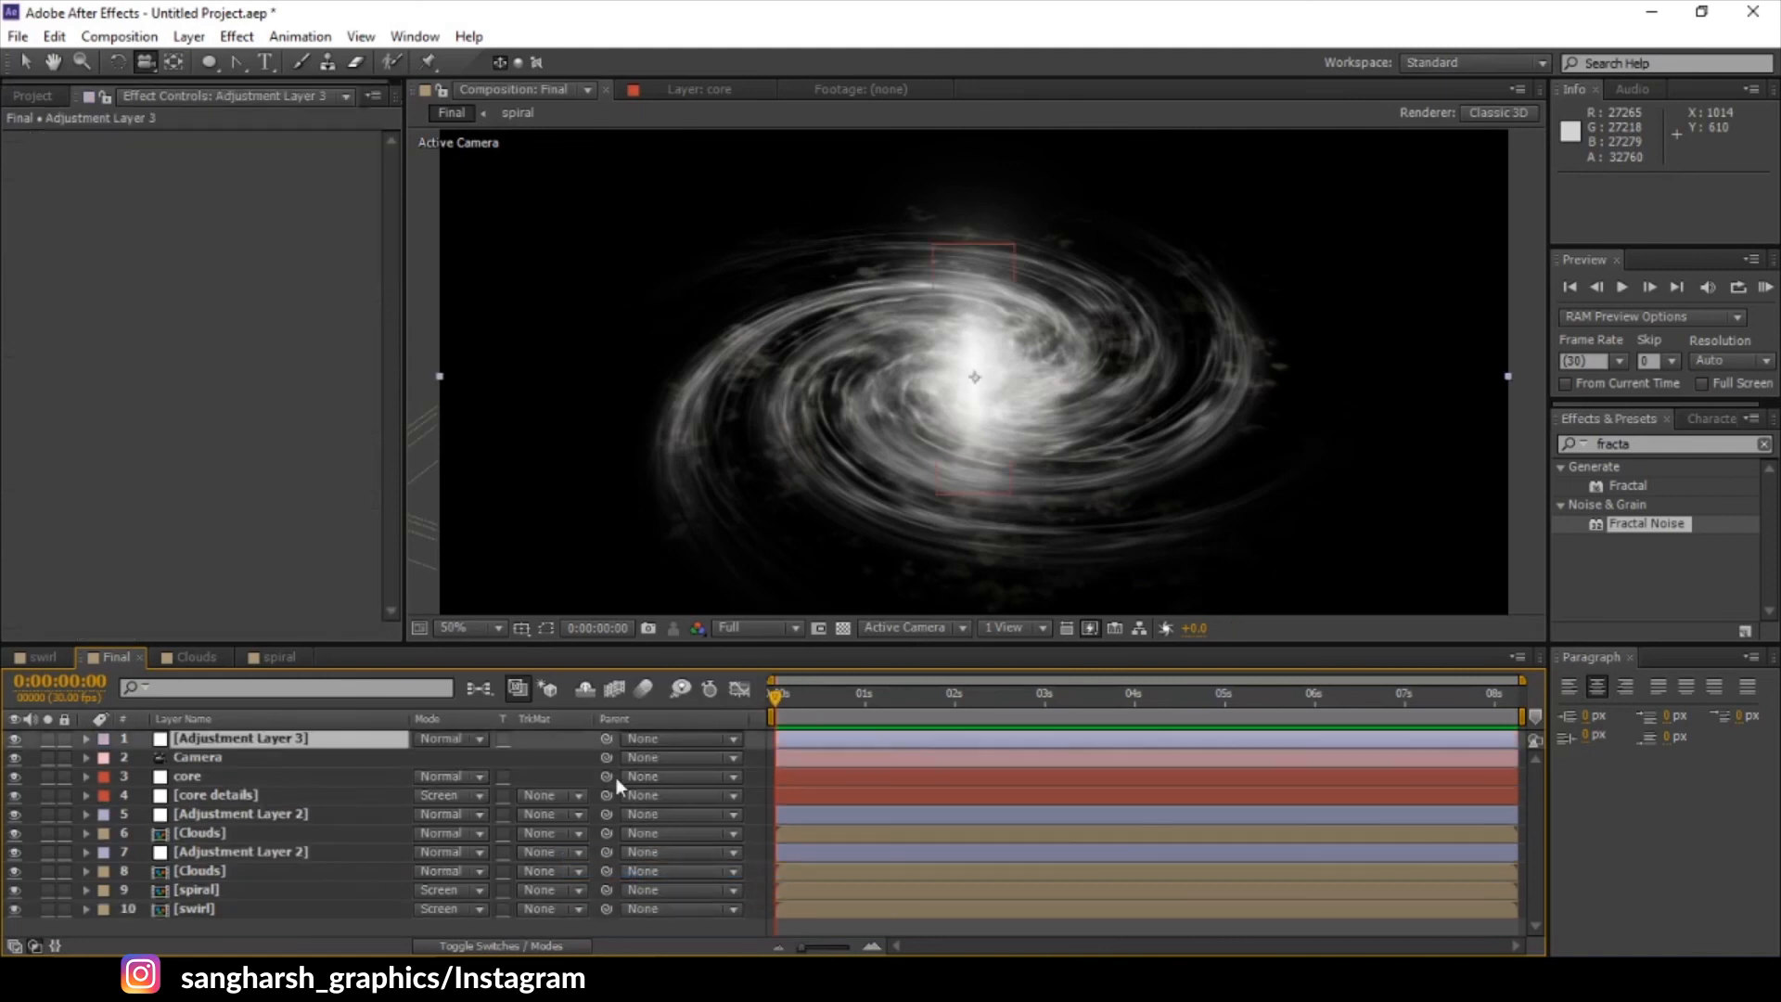
key("g")
key("a")
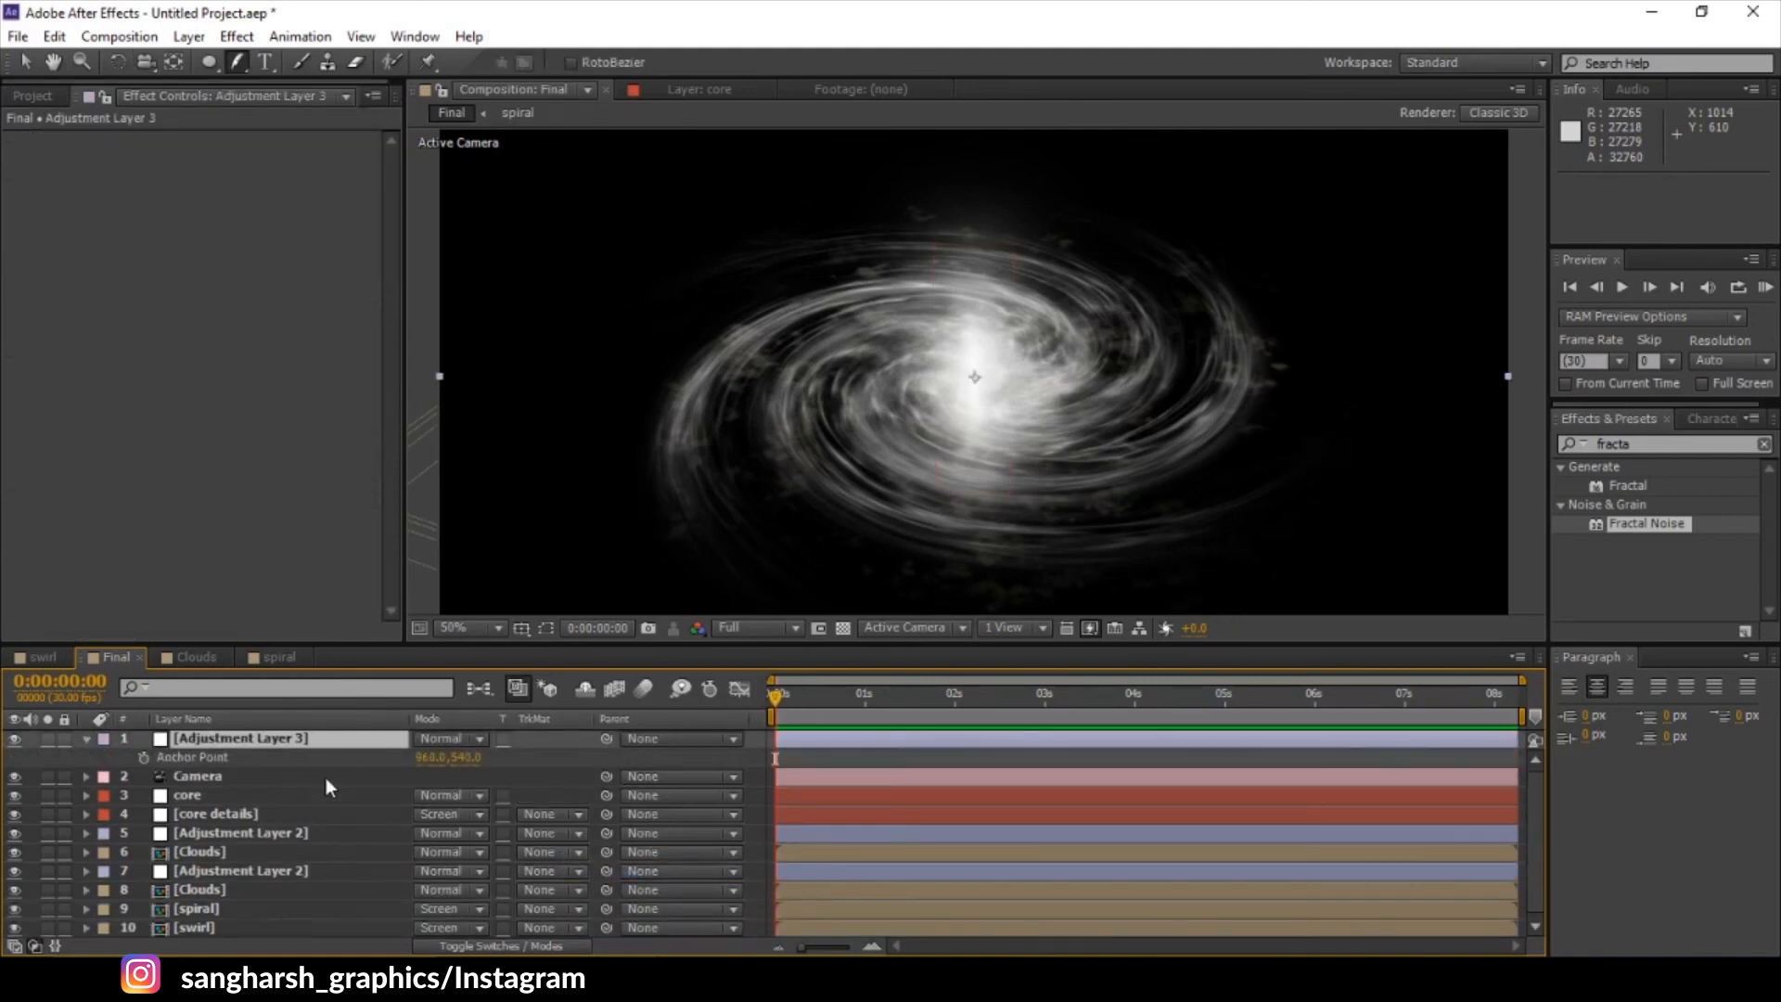
key("ctrl+z")
- Add a new adjustment layer at the top of the Final composition and rename it color
right_click(273, 907)
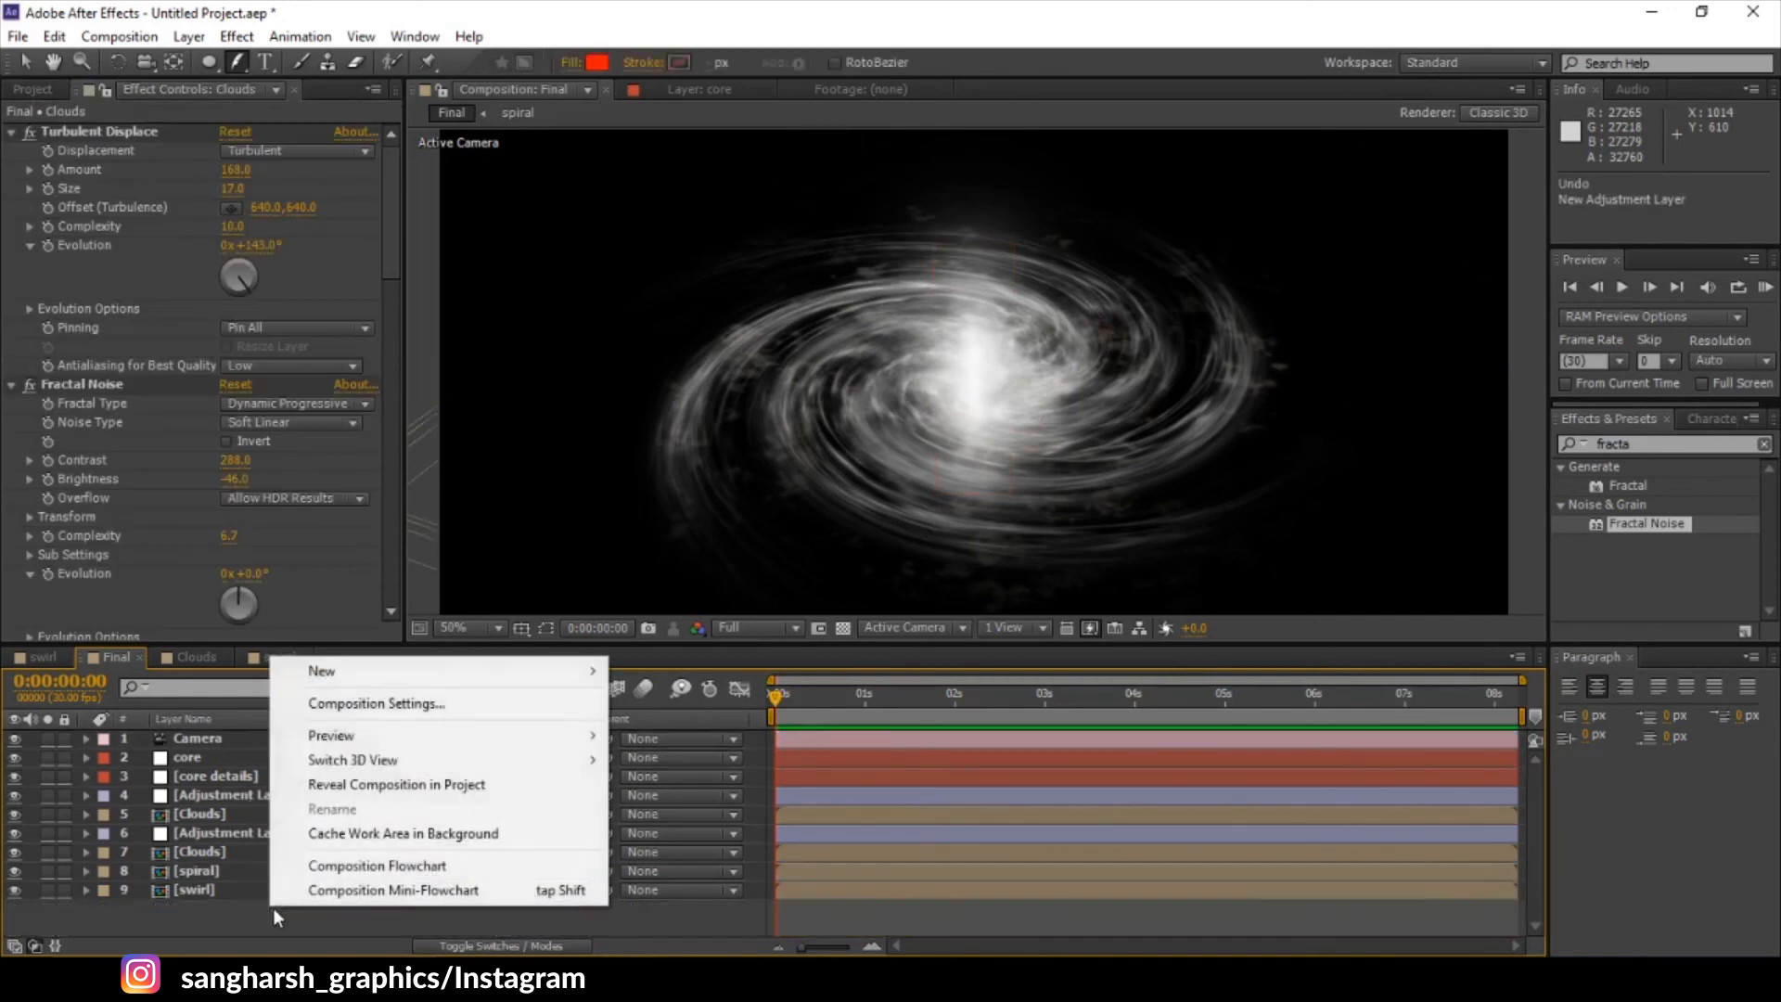
mouse_move(352, 671)
left_click(686, 849)
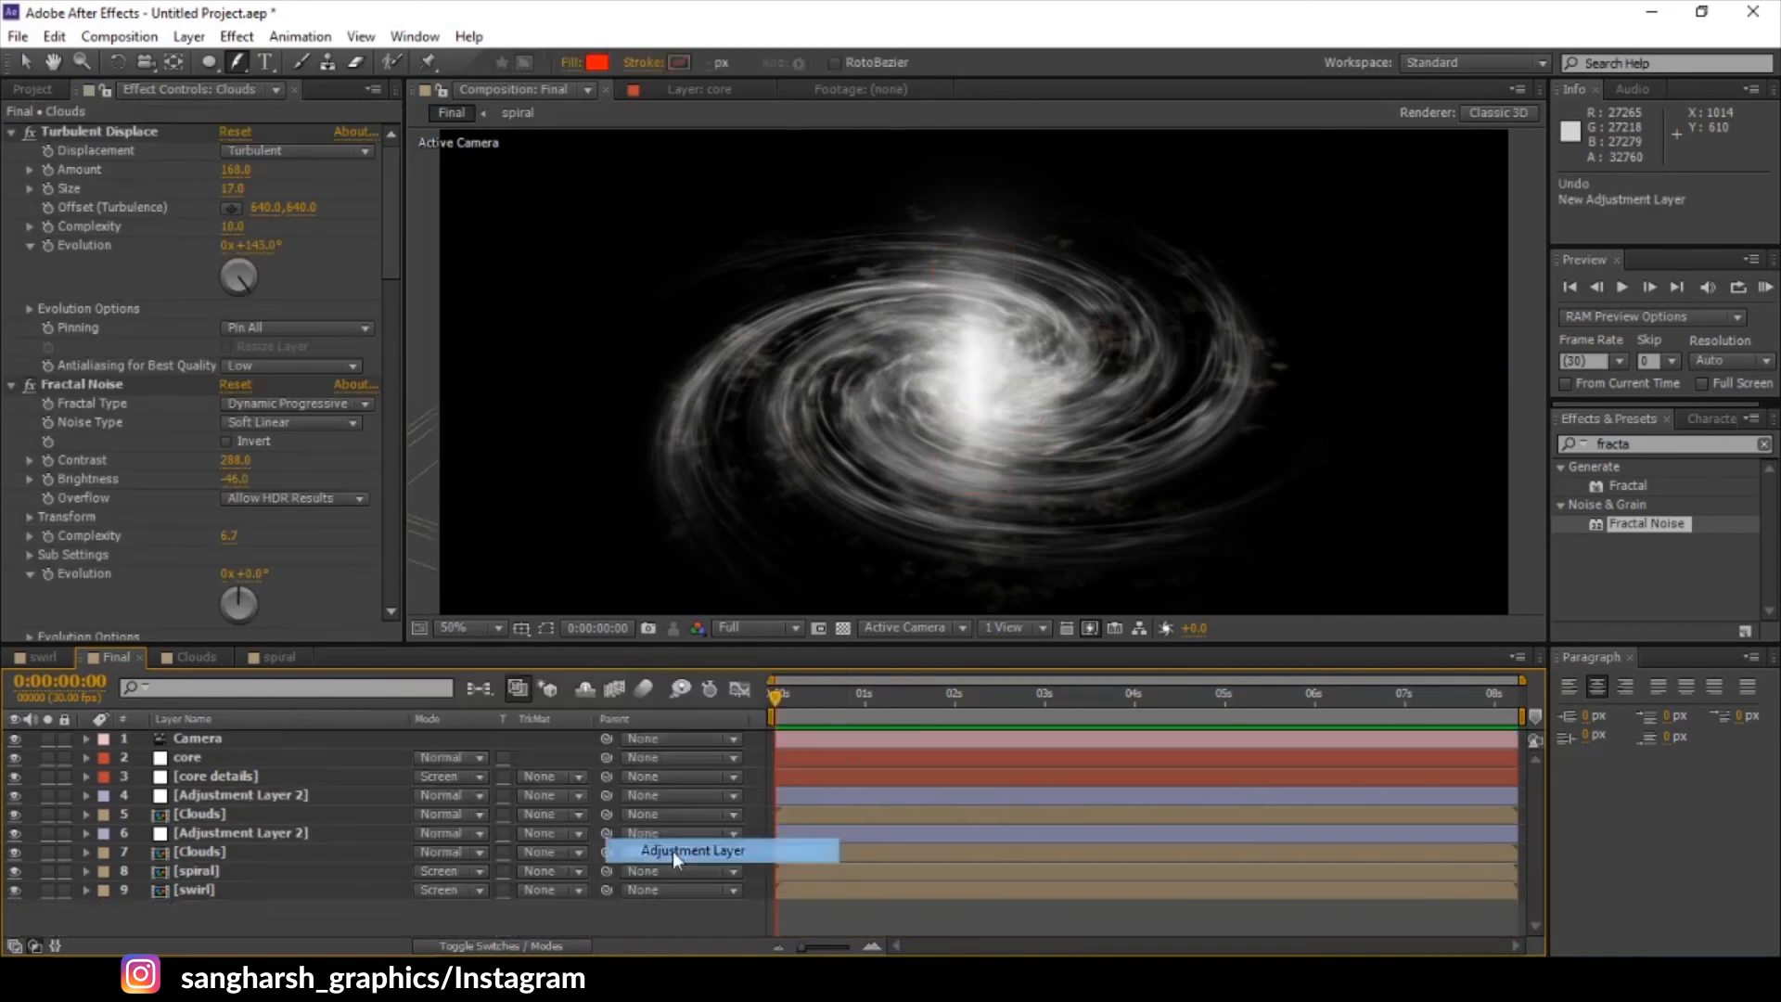
right_click(206, 740)
left_click(269, 941)
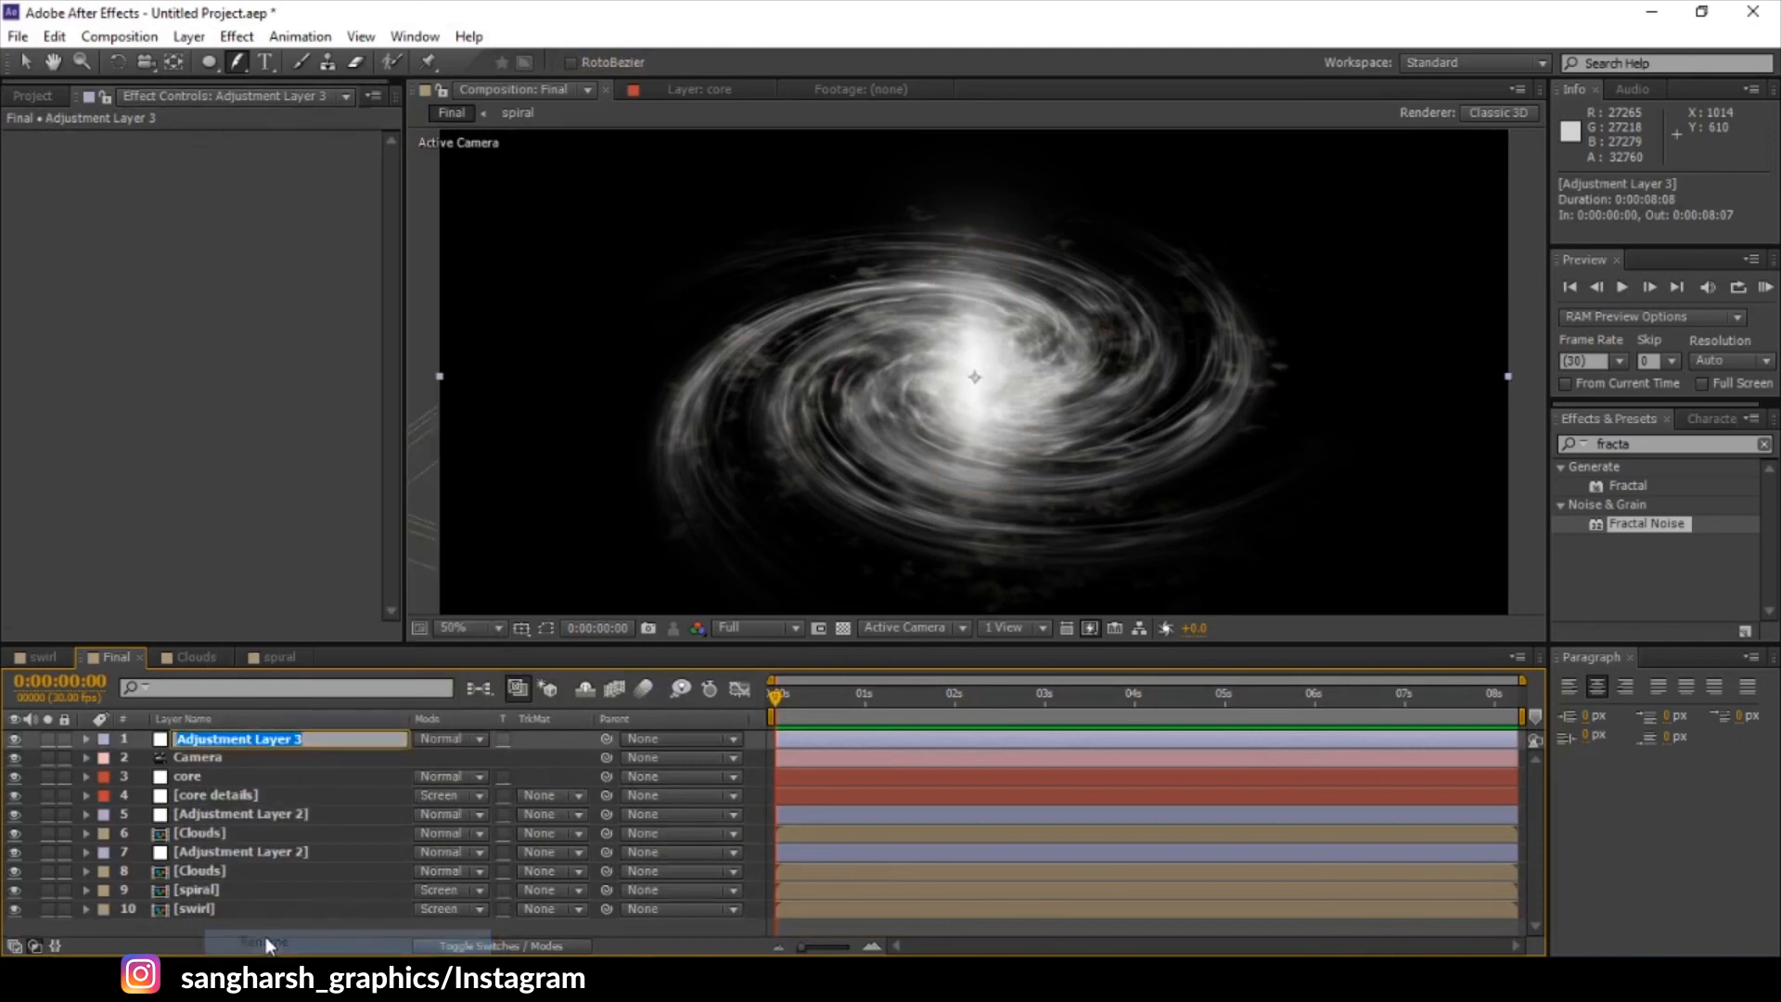
type("col")
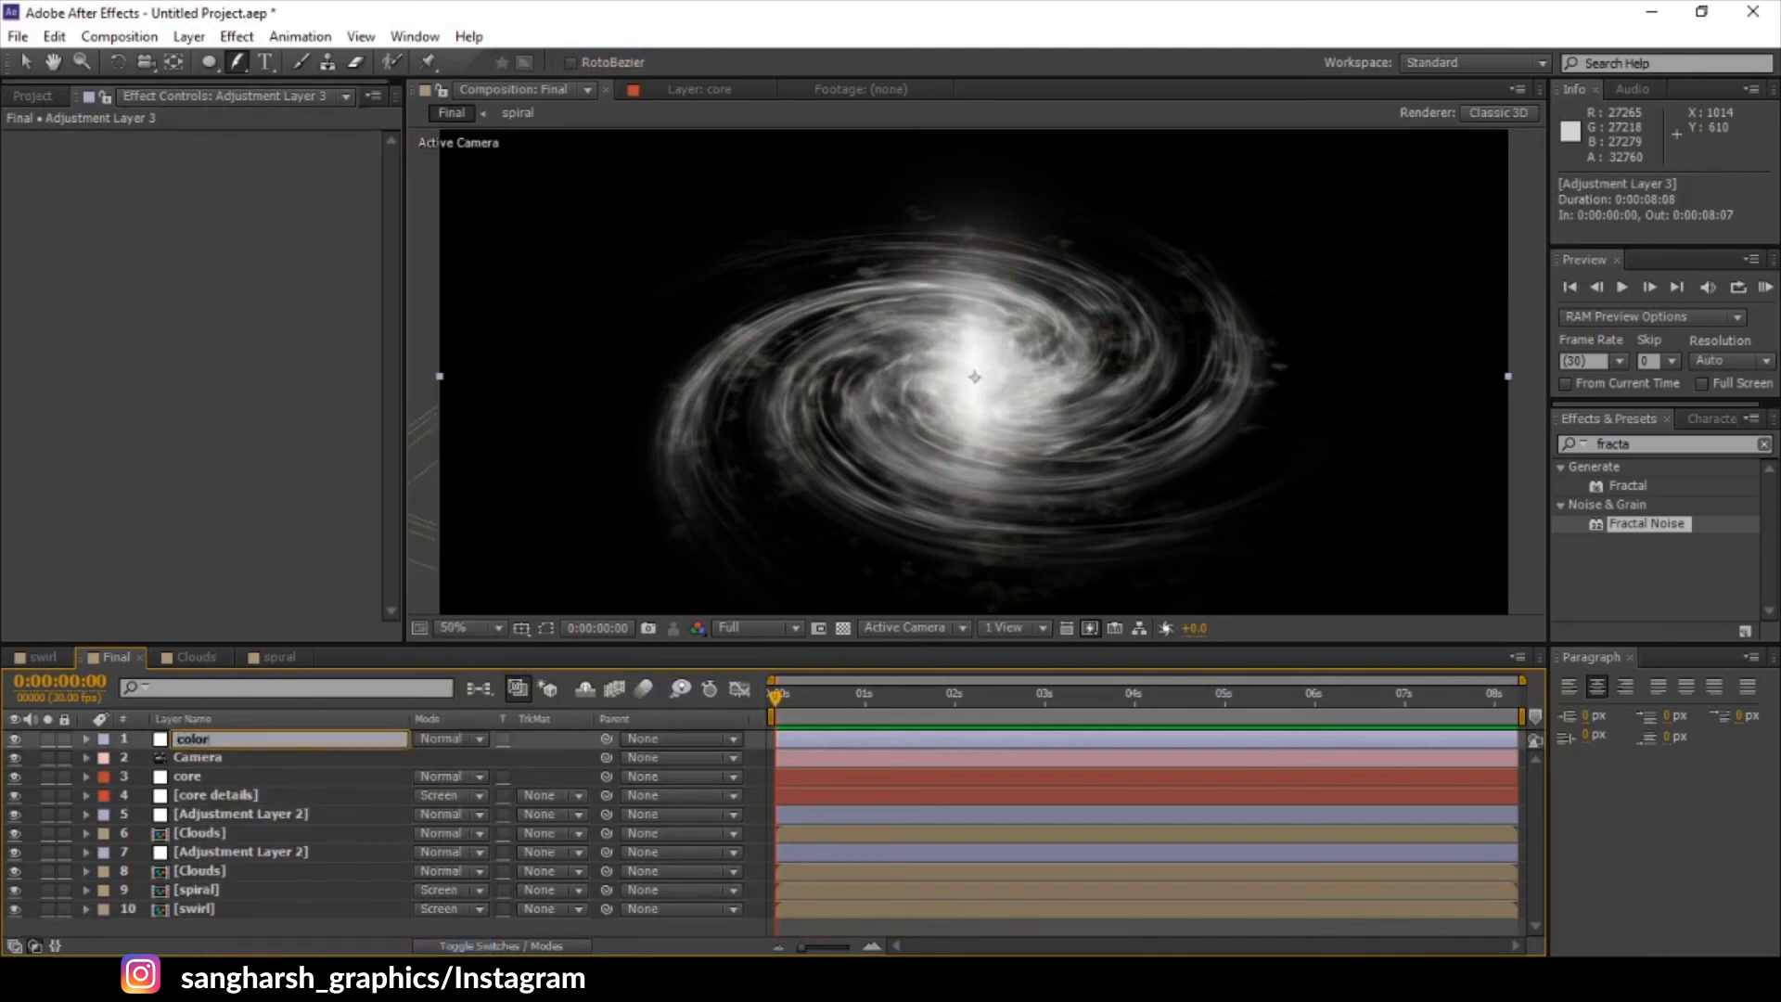
type("or")
key("Return")
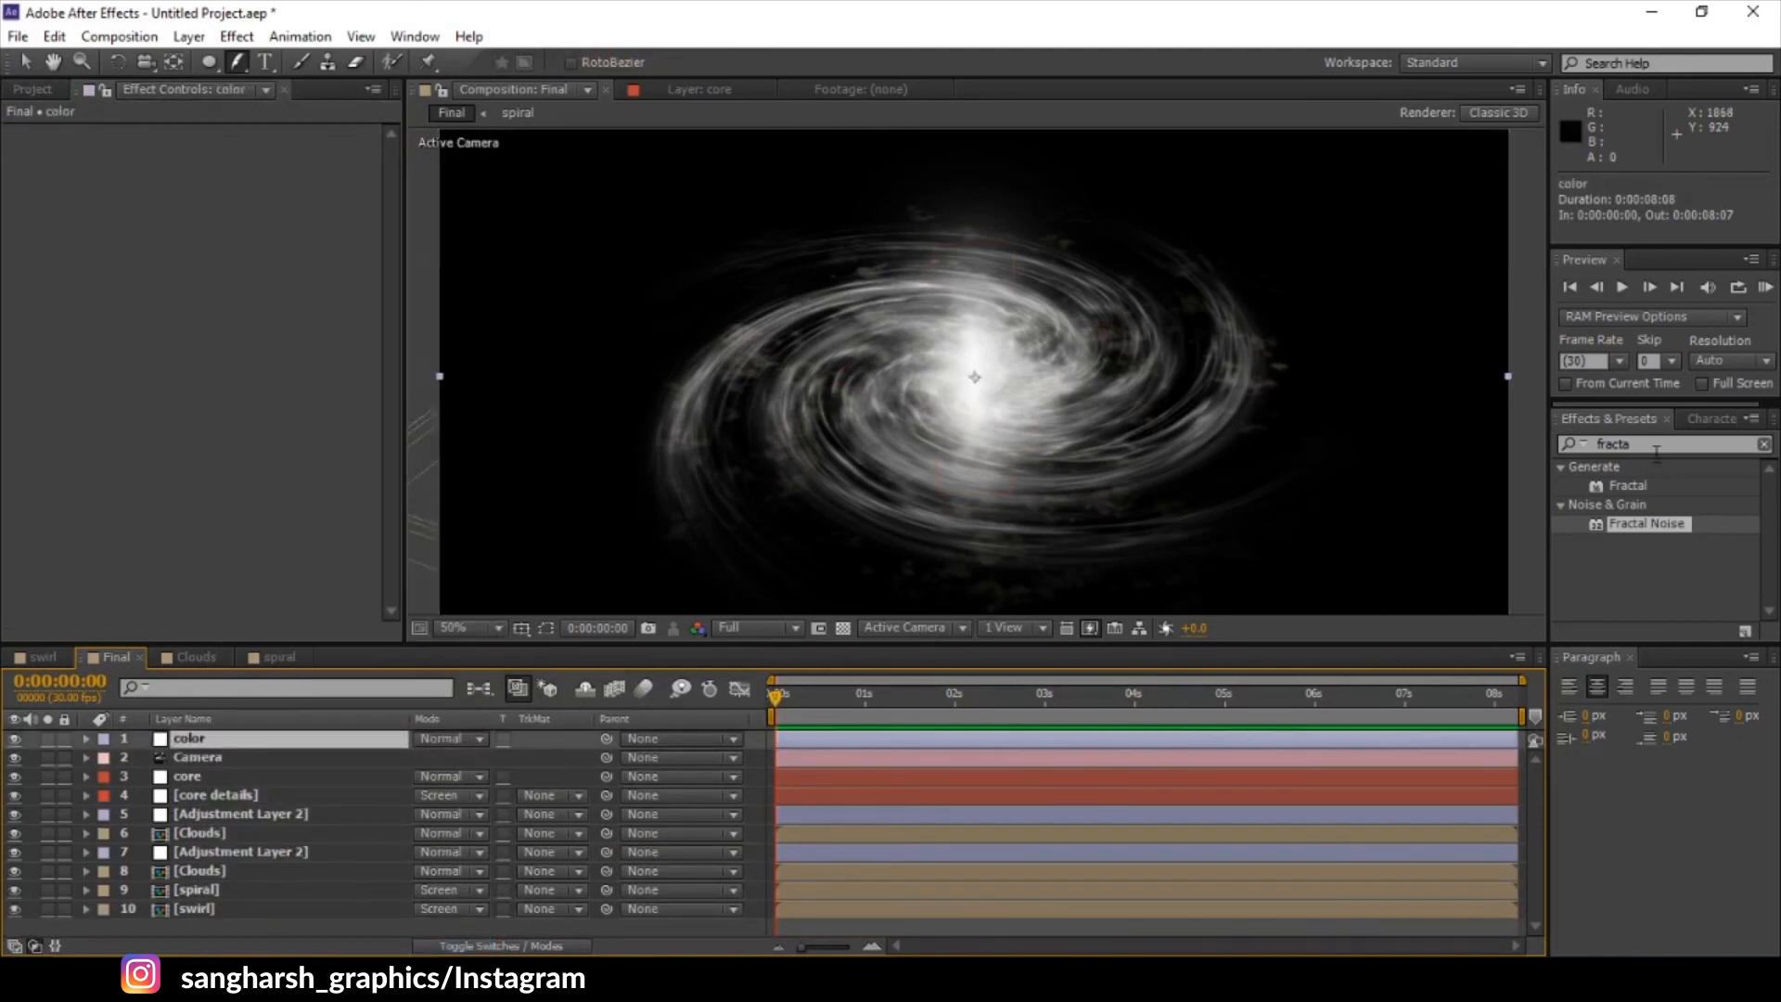
- Apply the Solid Composite effect to the color adjustment layer
key("ctrl+a")
type("solid")
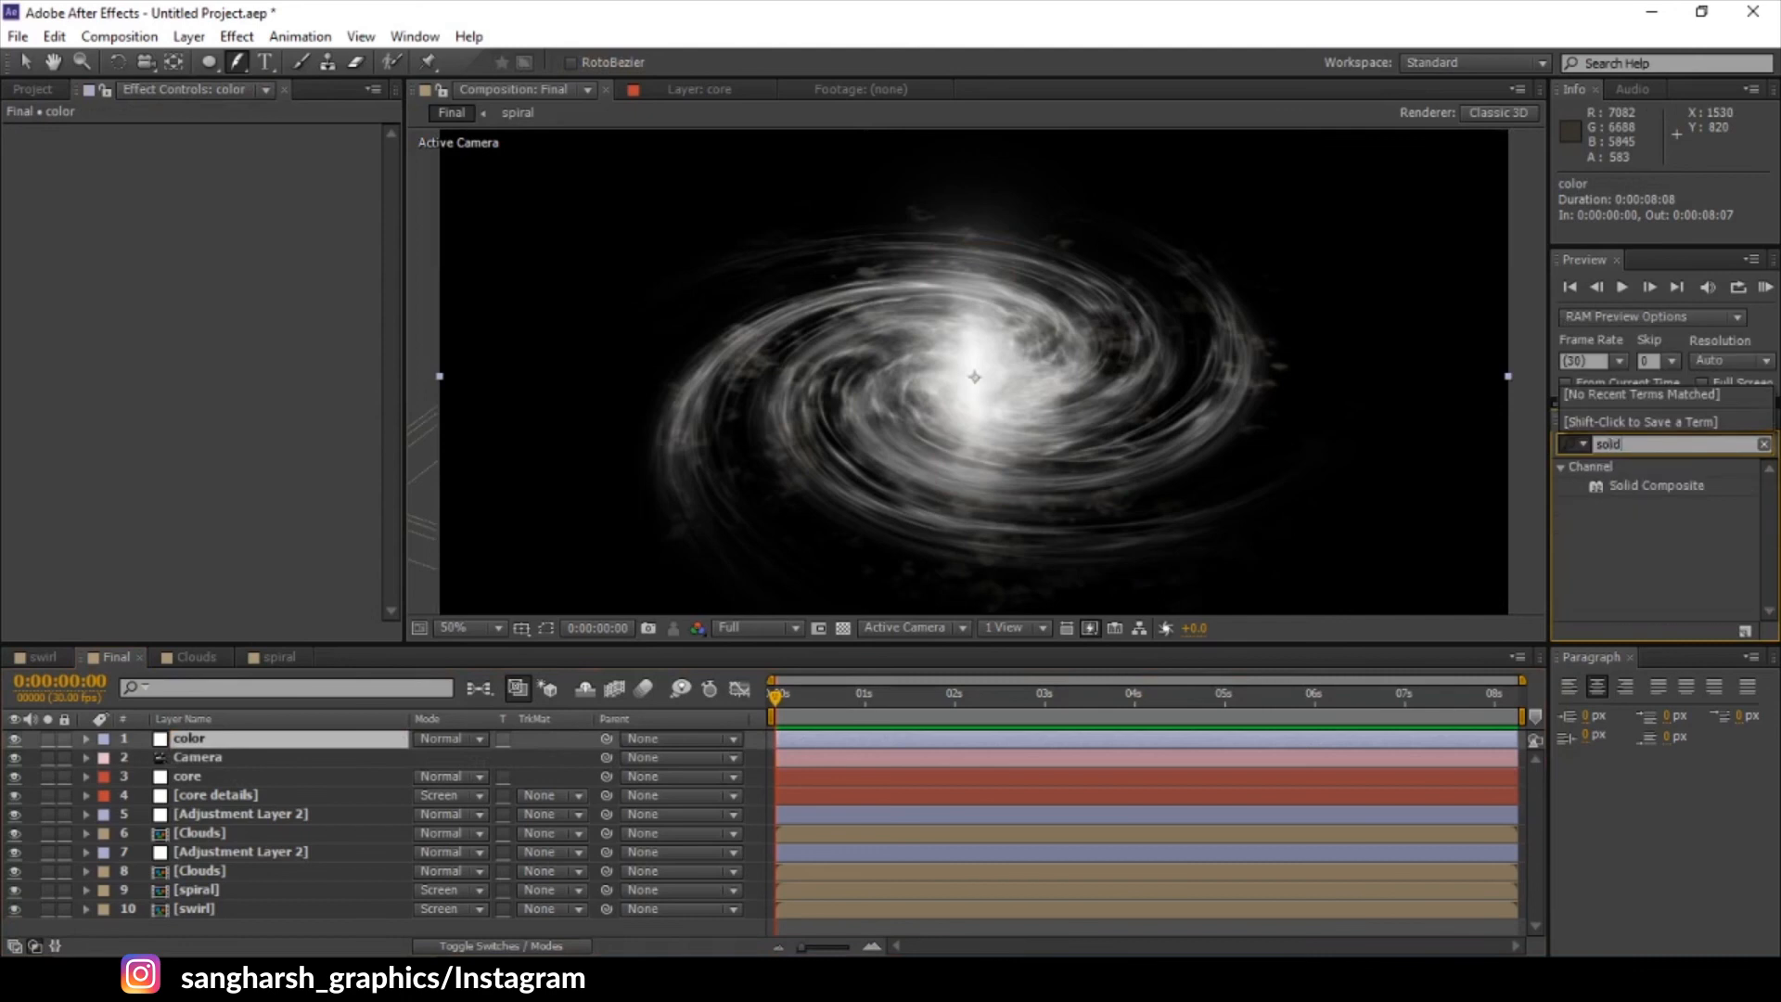
left_click_drag(1646, 485, 198, 743)
key("v")
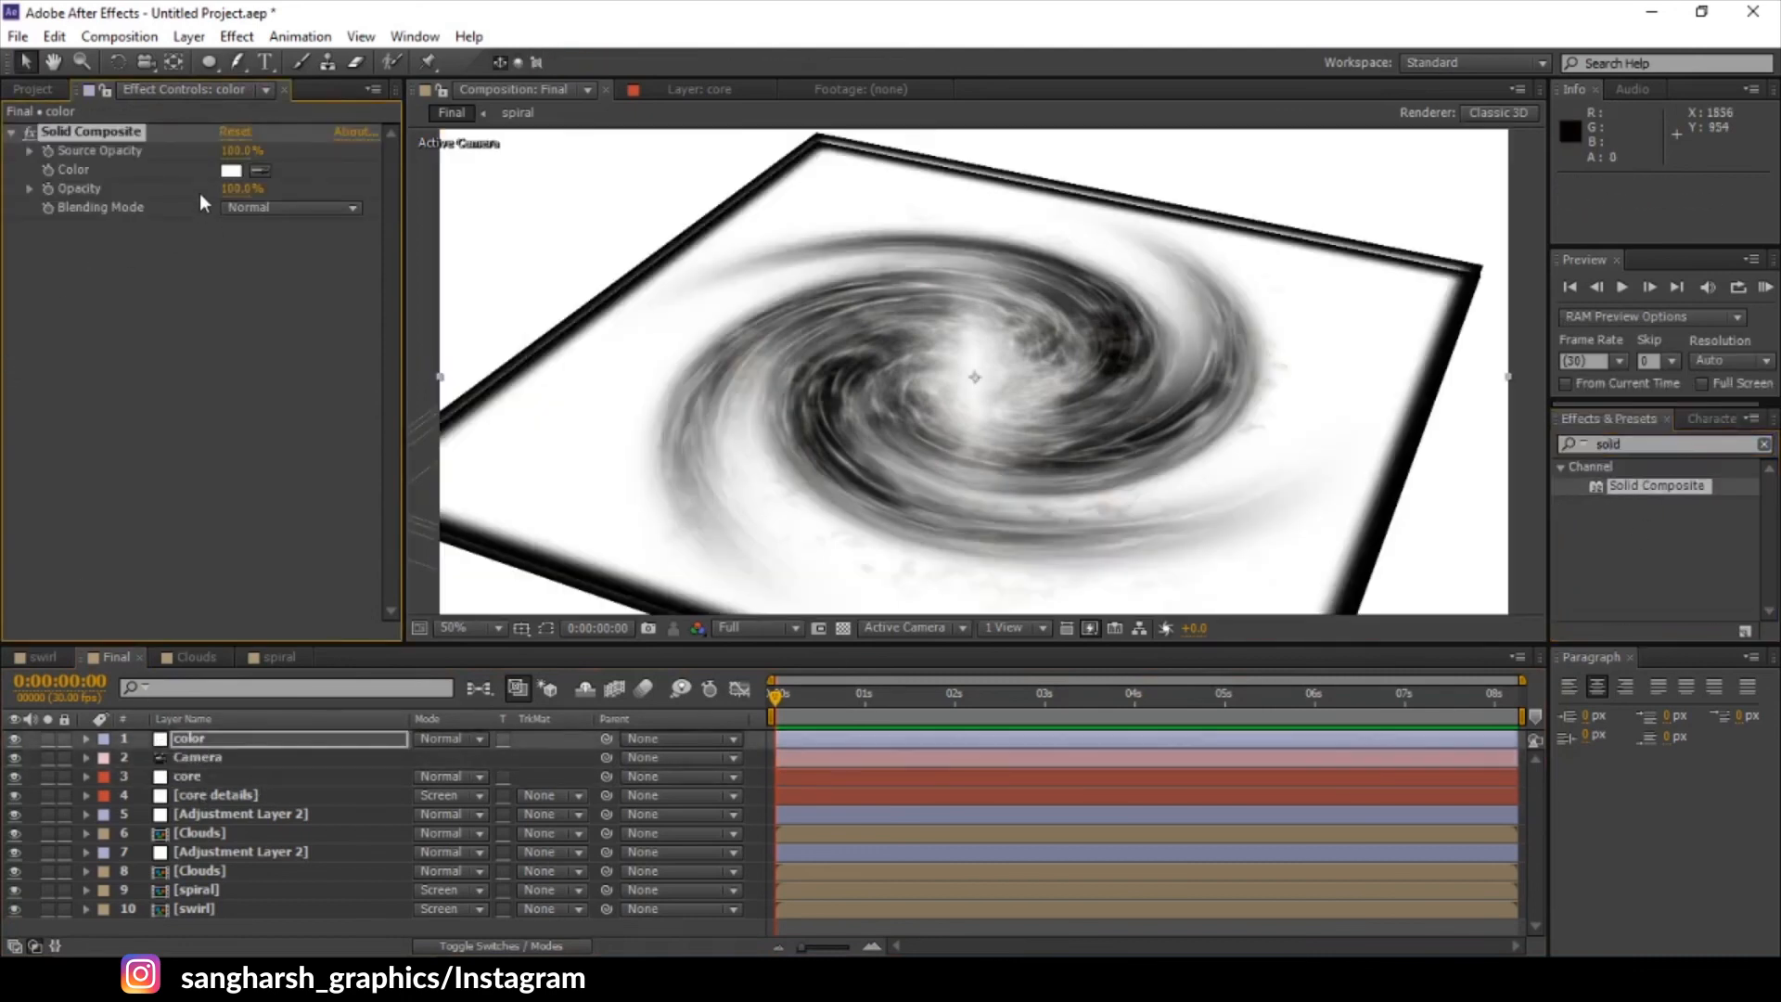
- Set the Solid Composite color on the color layer to black
left_click(230, 171)
left_click_drag(1296, 641, 1131, 707)
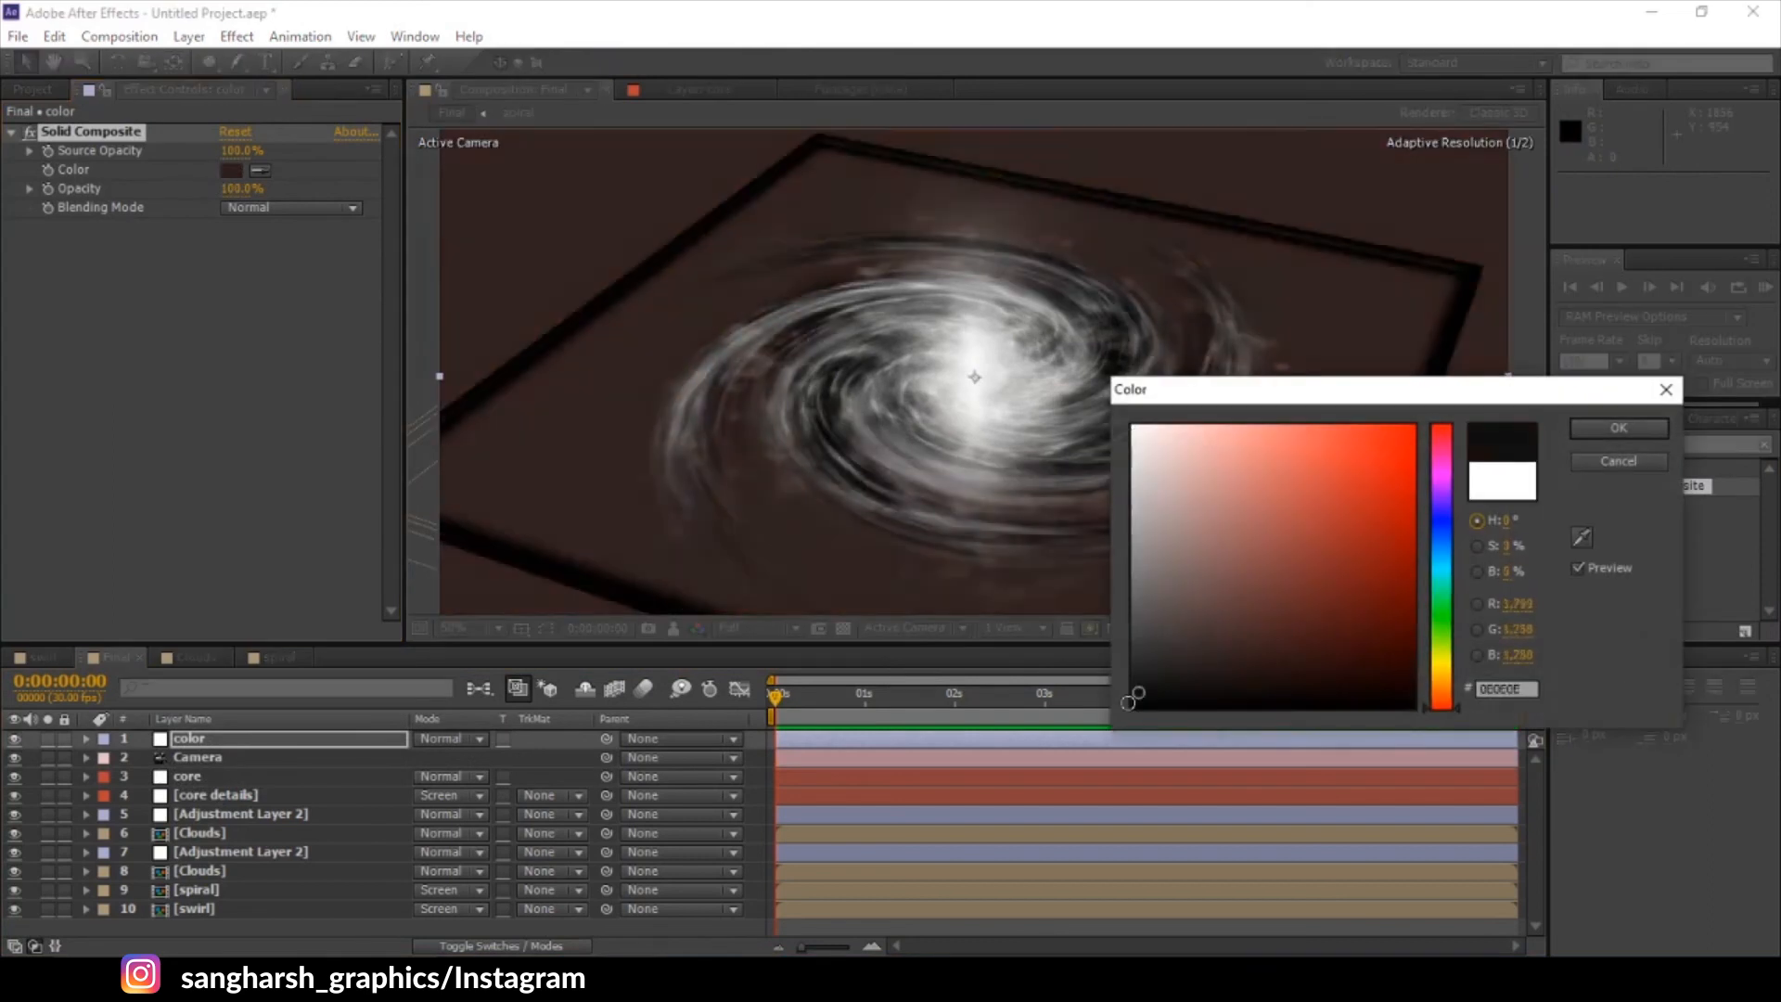
left_click(1583, 433)
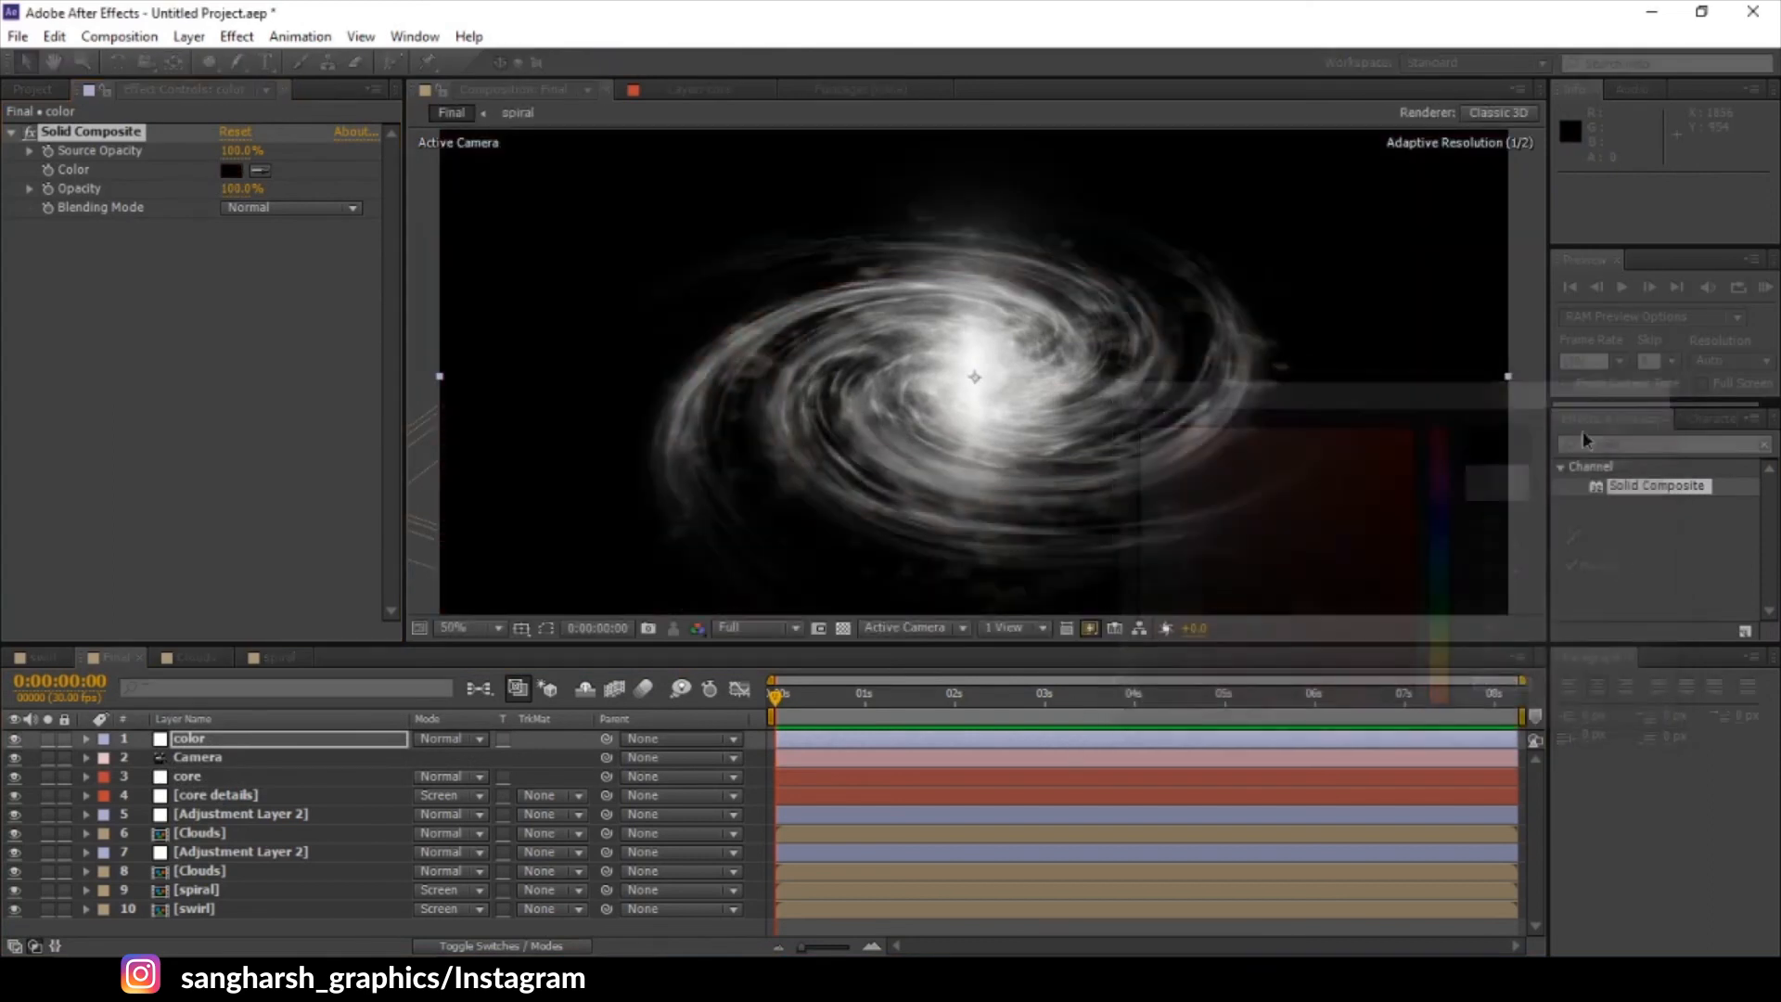
- Apply the Curves effect to the color layer, placed below Solid Composite
left_click(1634, 445)
type("curves")
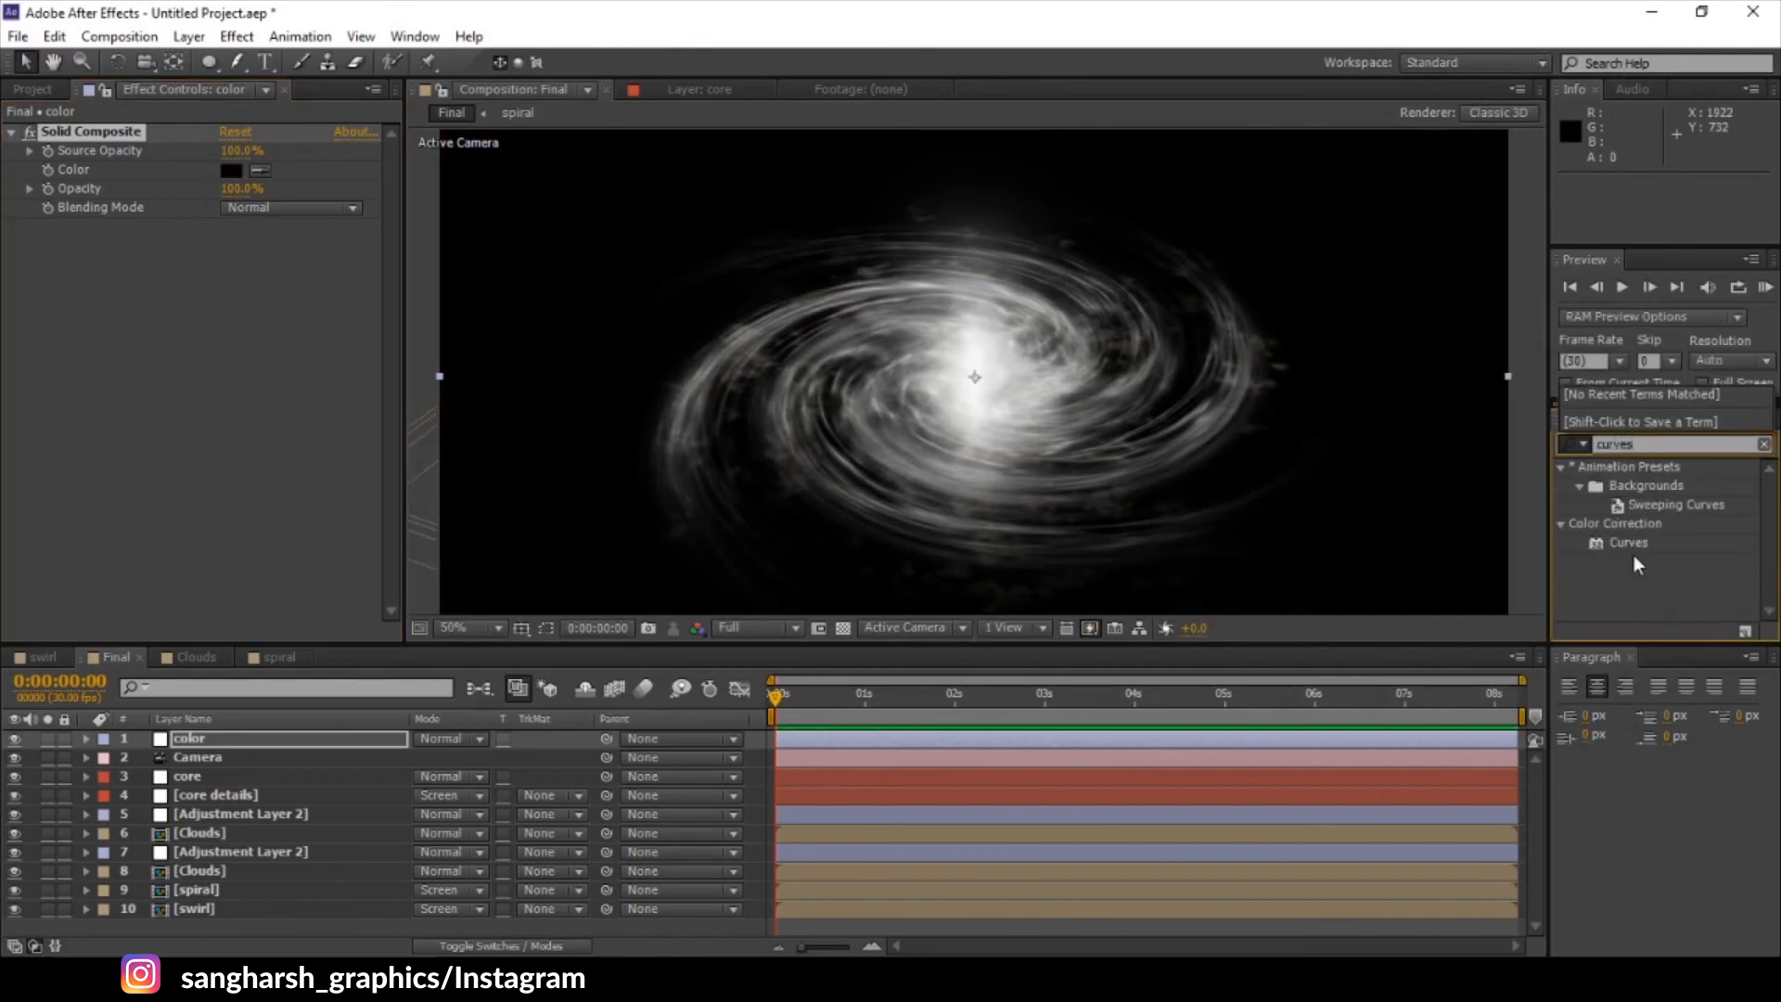
left_click_drag(1628, 543, 252, 415)
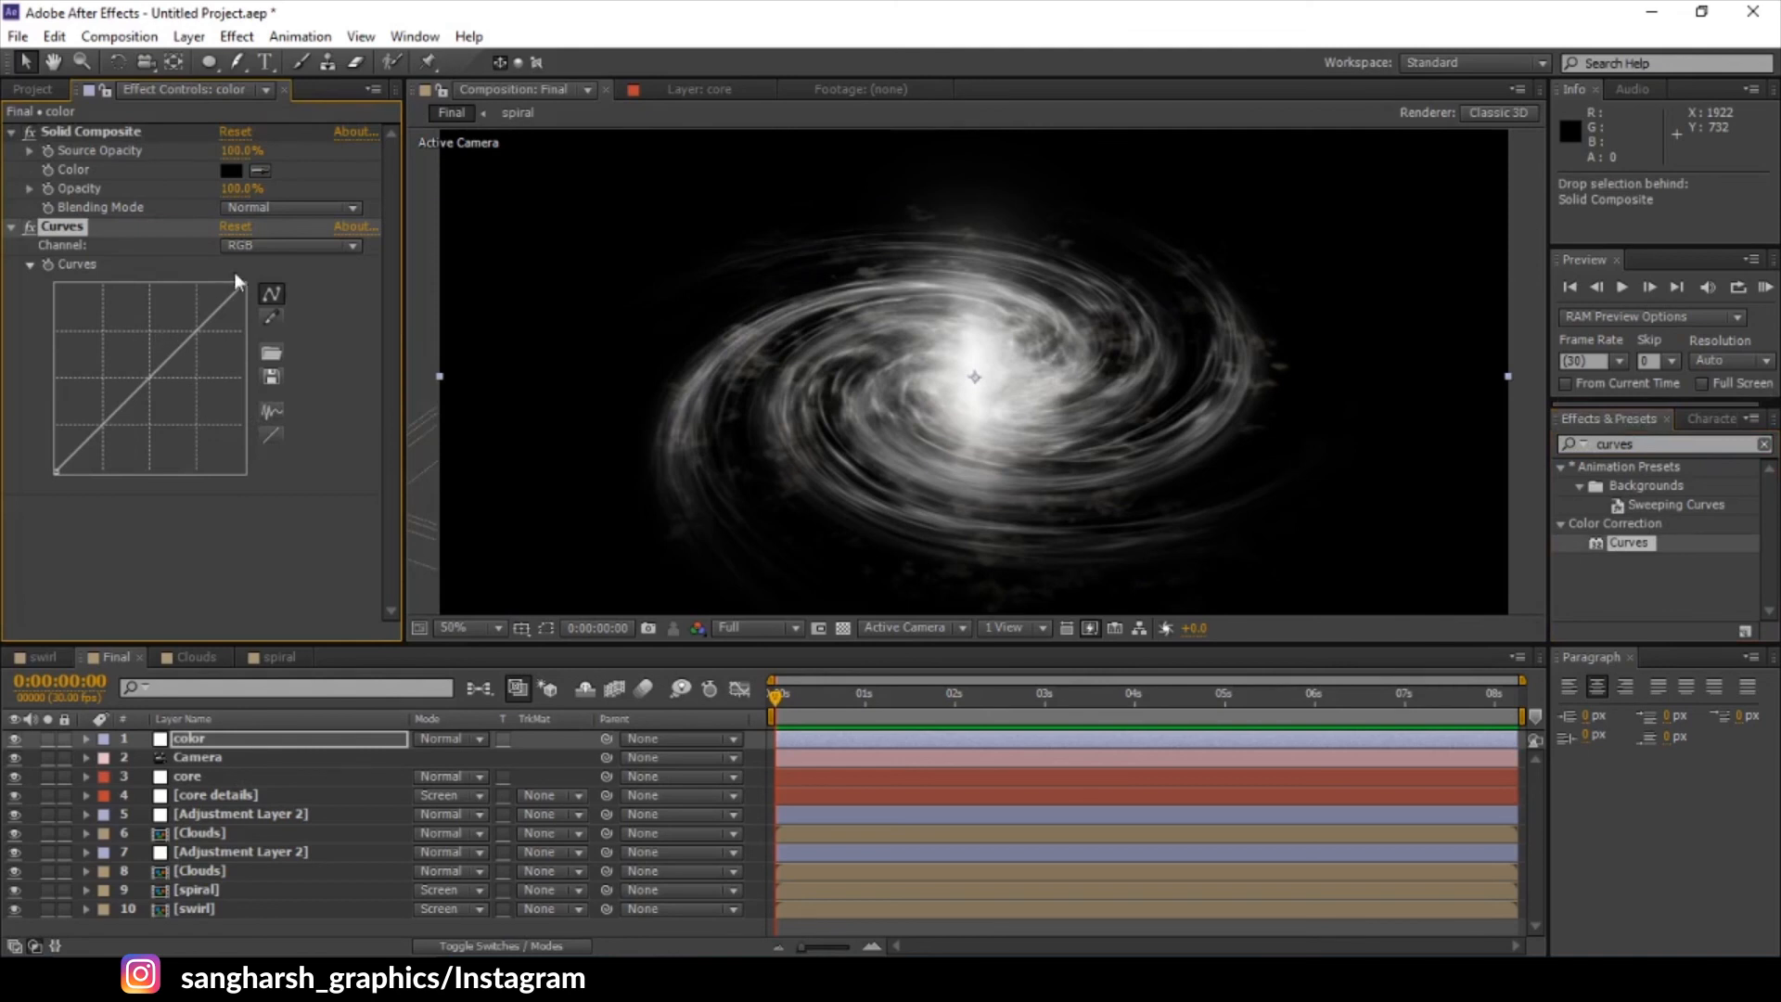
- Raise the red channel slightly and the blue channel more strongly in Curves to tint the galaxy purple
left_click(279, 245)
left_click(259, 290)
left_click_drag(190, 337, 187, 343)
left_click(282, 243)
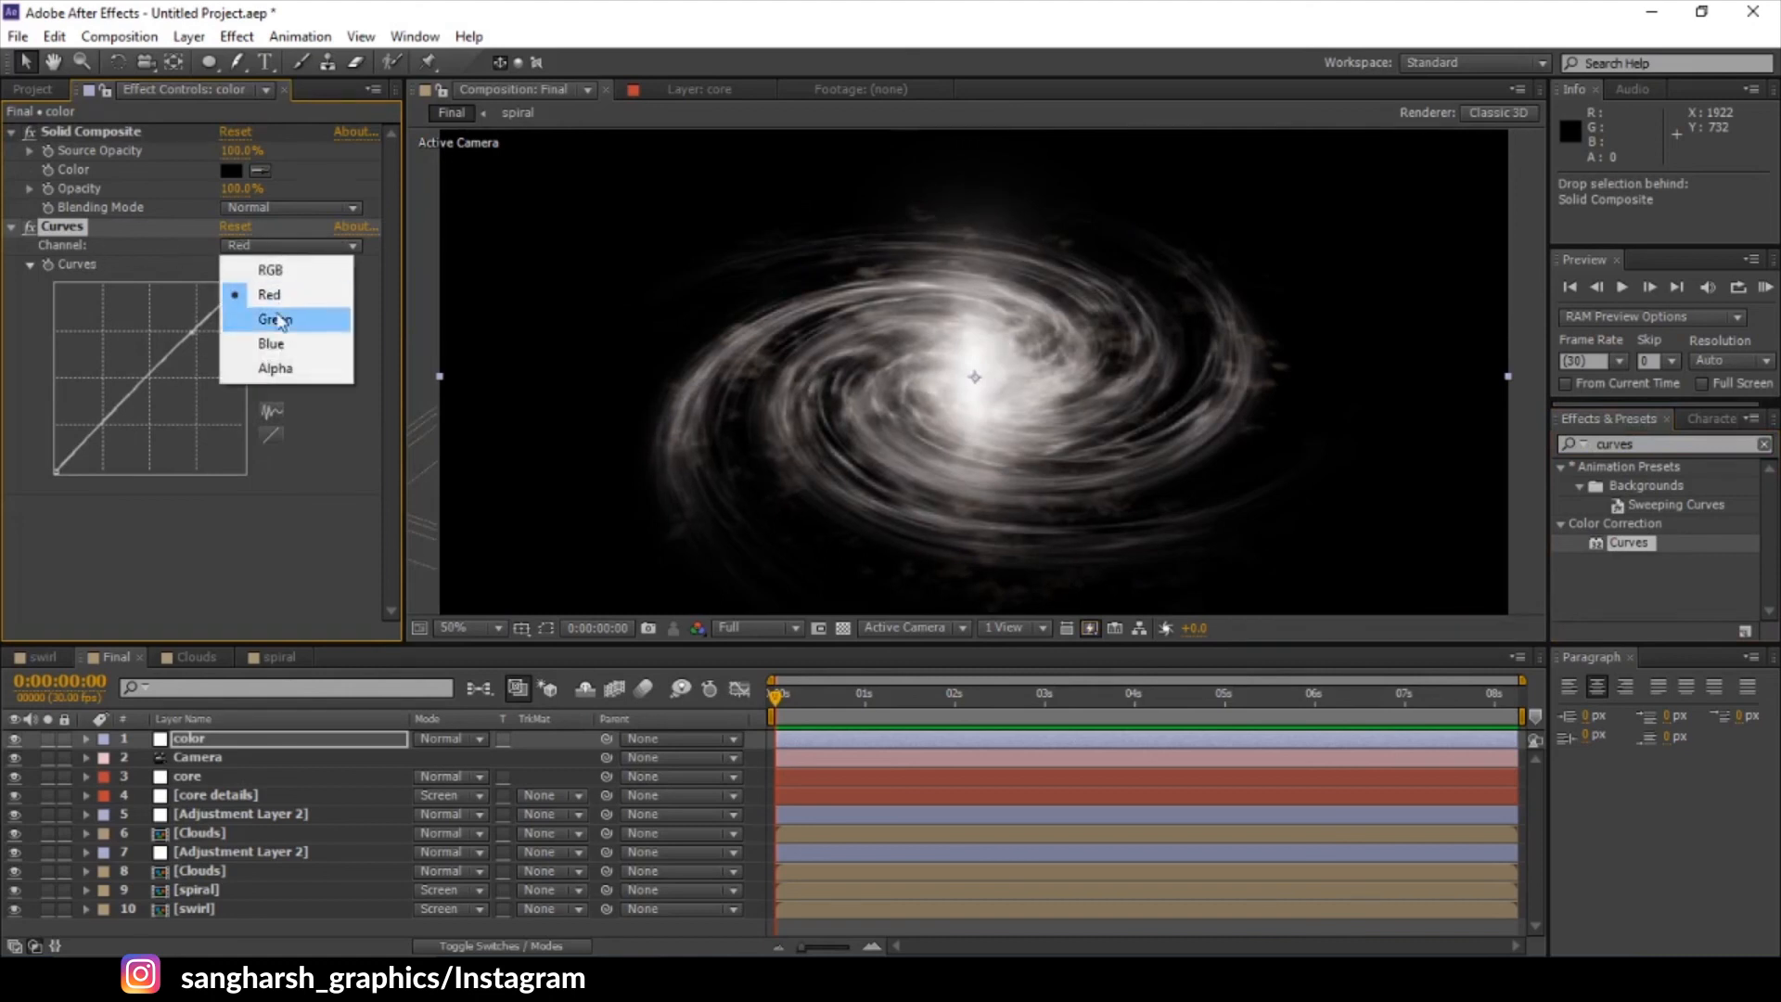
left_click(276, 329)
mouse_move(176, 351)
left_mouse_down()
mouse_move(195, 348)
mouse_move(165, 345)
left_mouse_up()
left_click(275, 247)
left_click(278, 342)
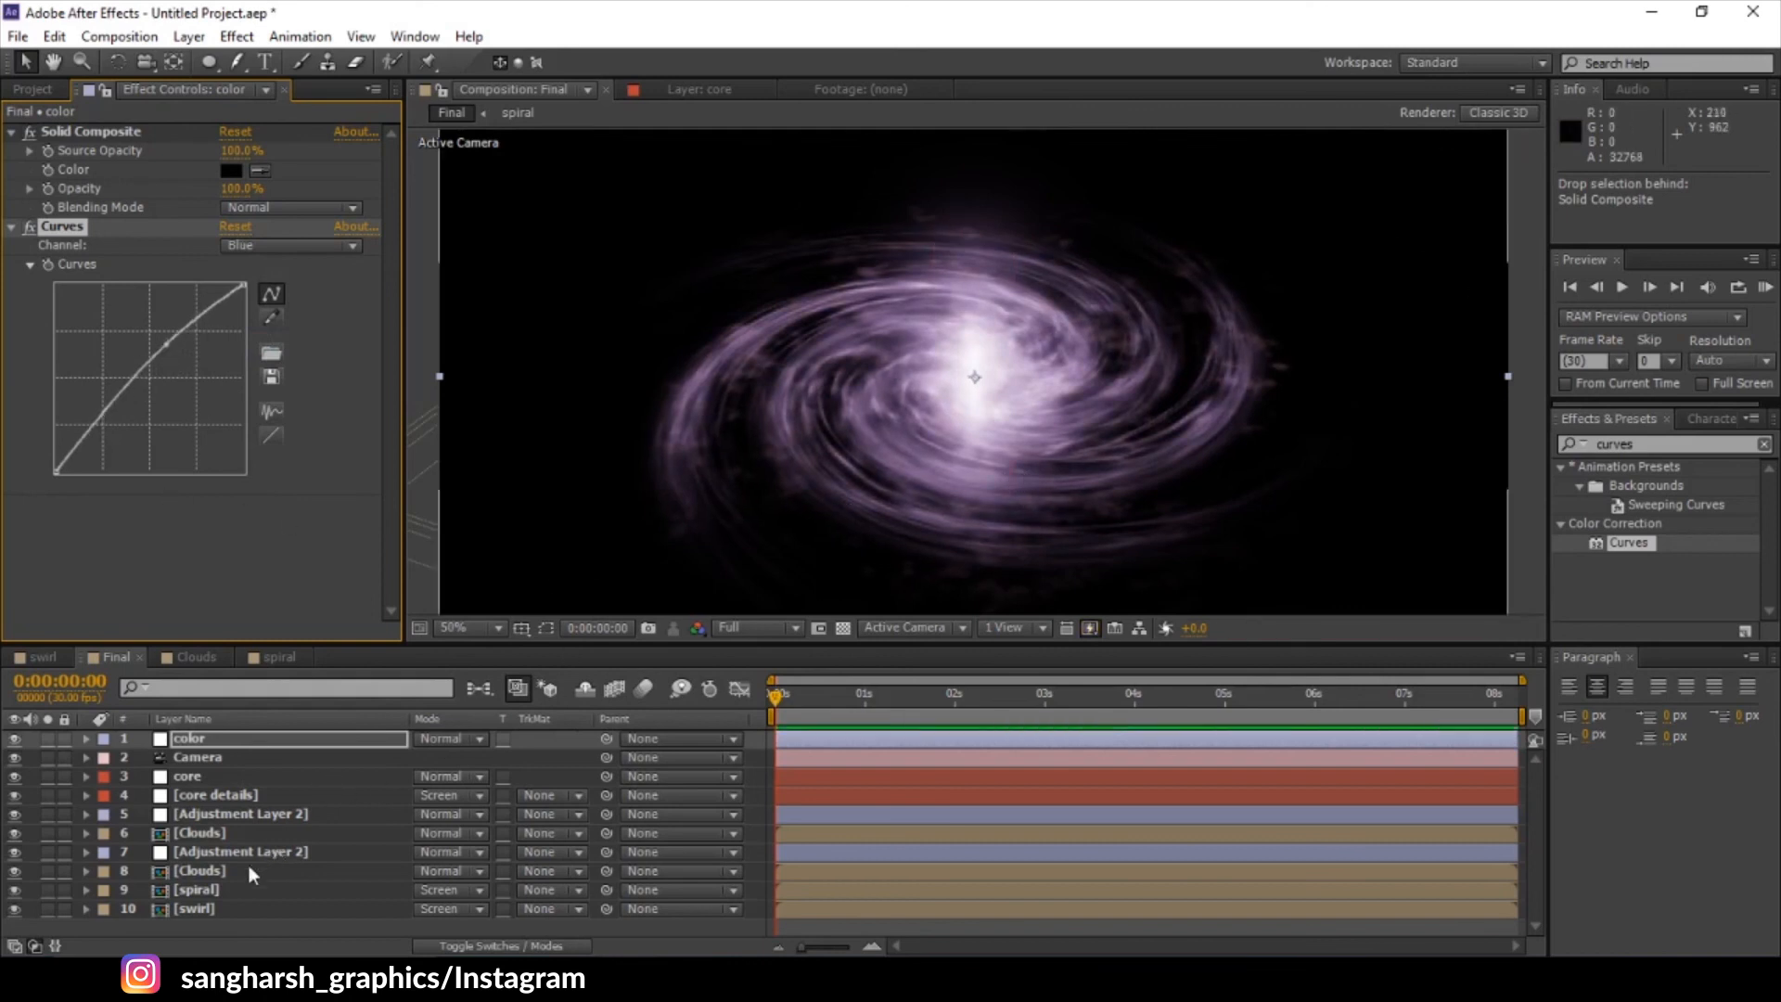
- Lower the Fractal Noise contrast of Shape Layer 1 in the spiral composition to 74 and return to Final
left_click(228, 888)
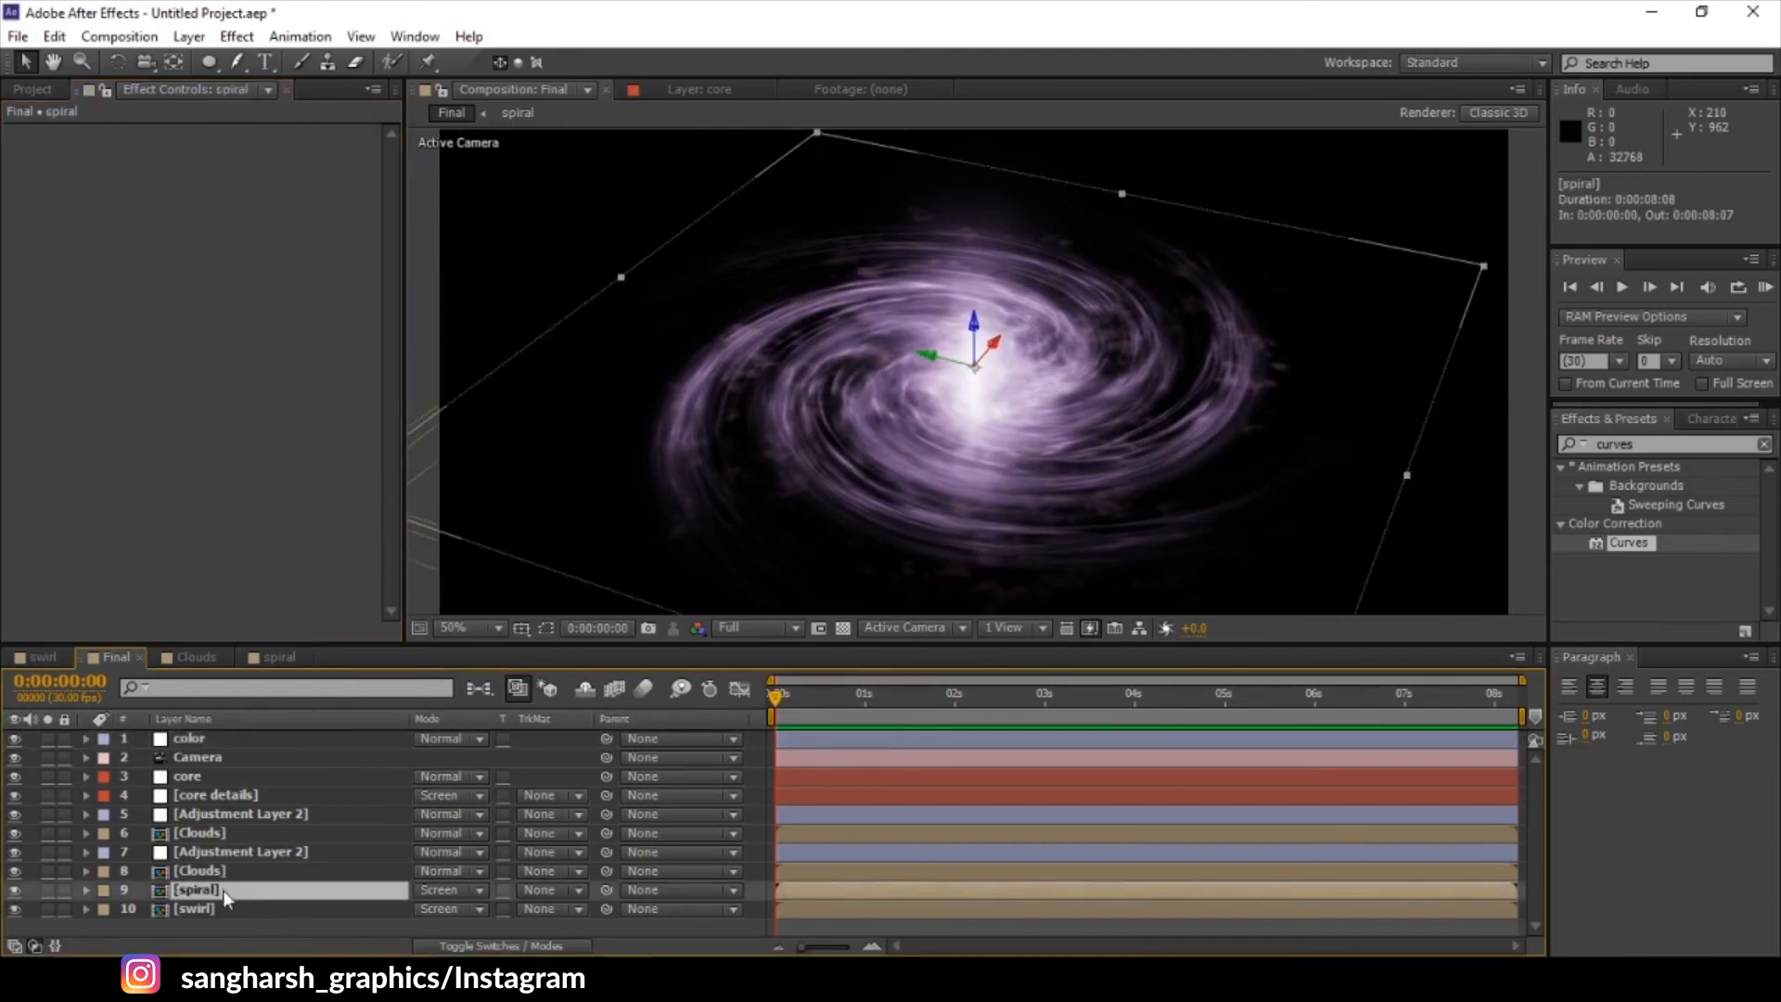
double_click(223, 888)
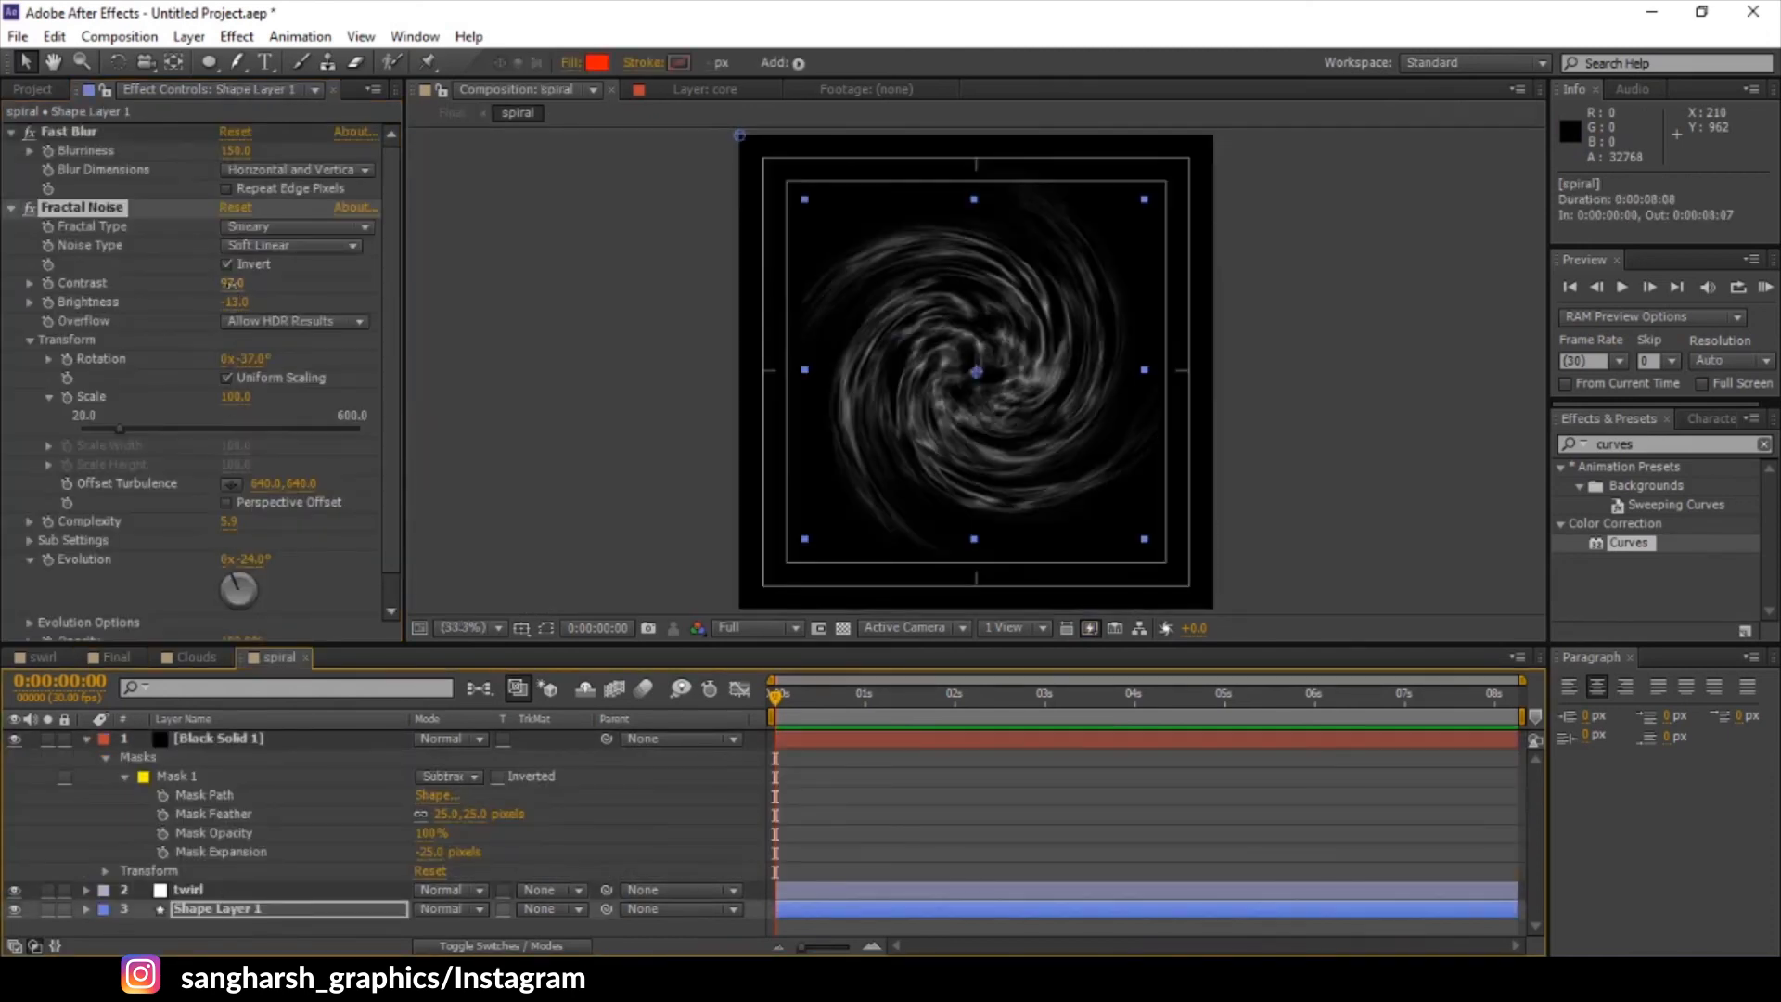
left_click_drag(230, 283, 225, 283)
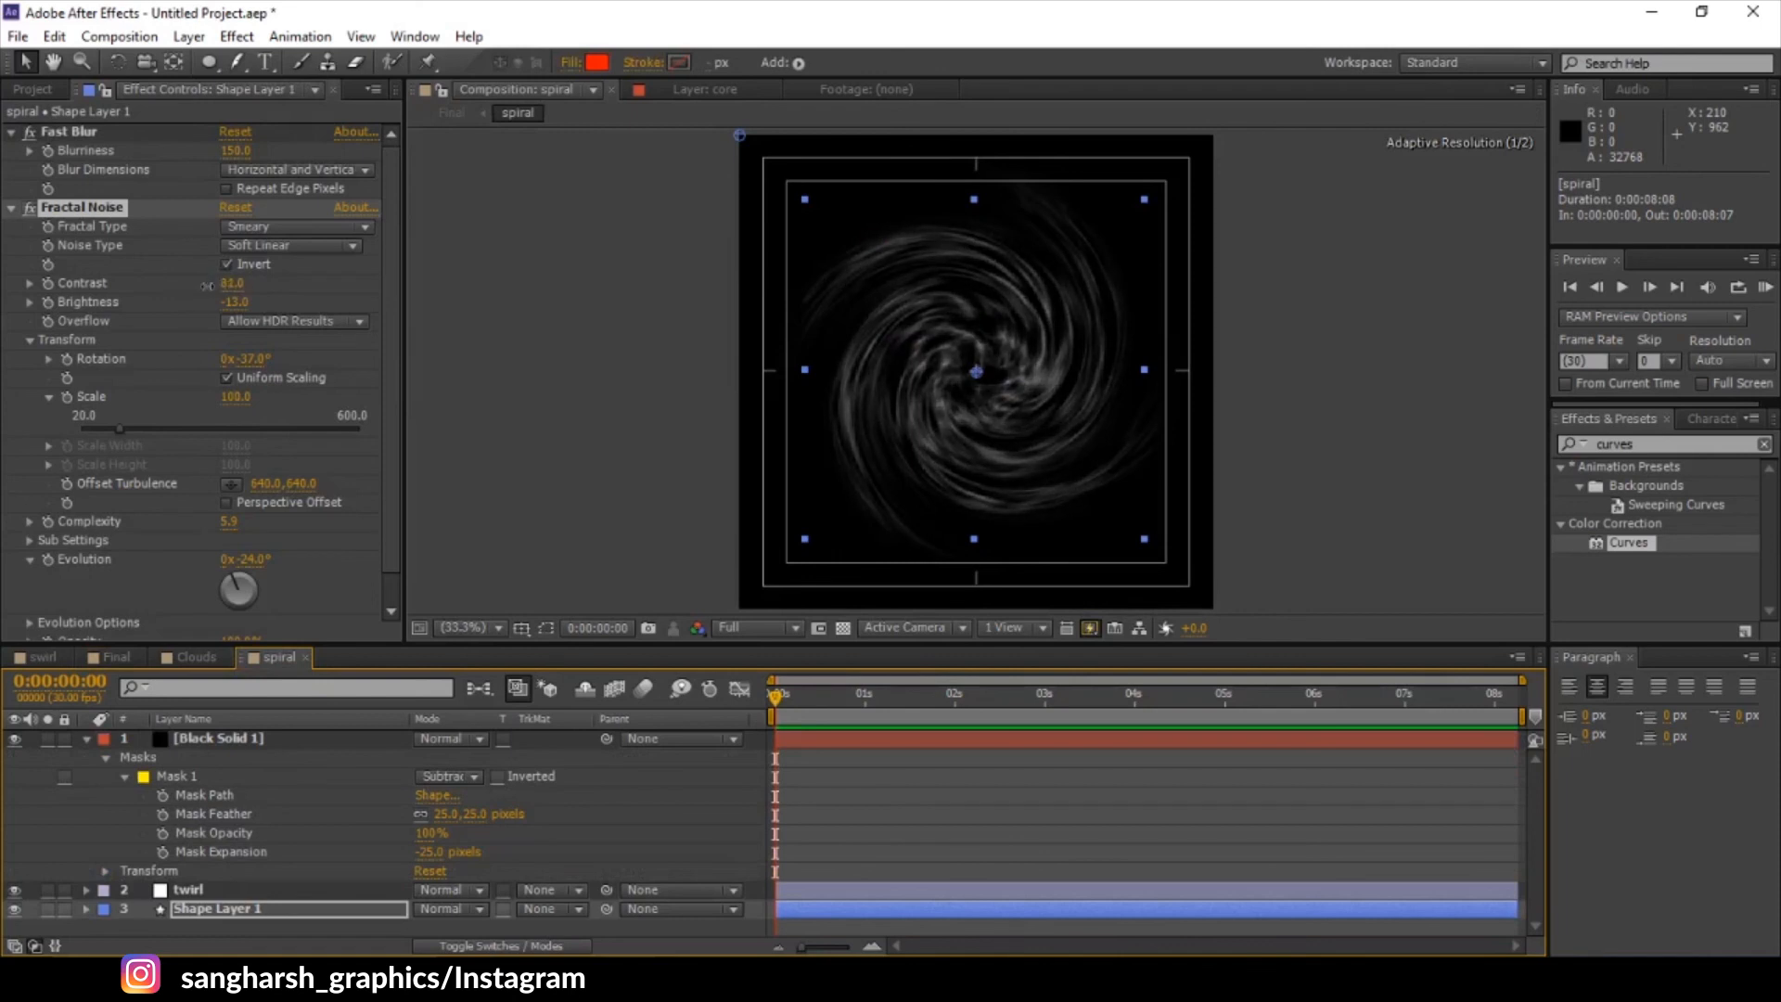
left_click_drag(208, 297, 208, 297)
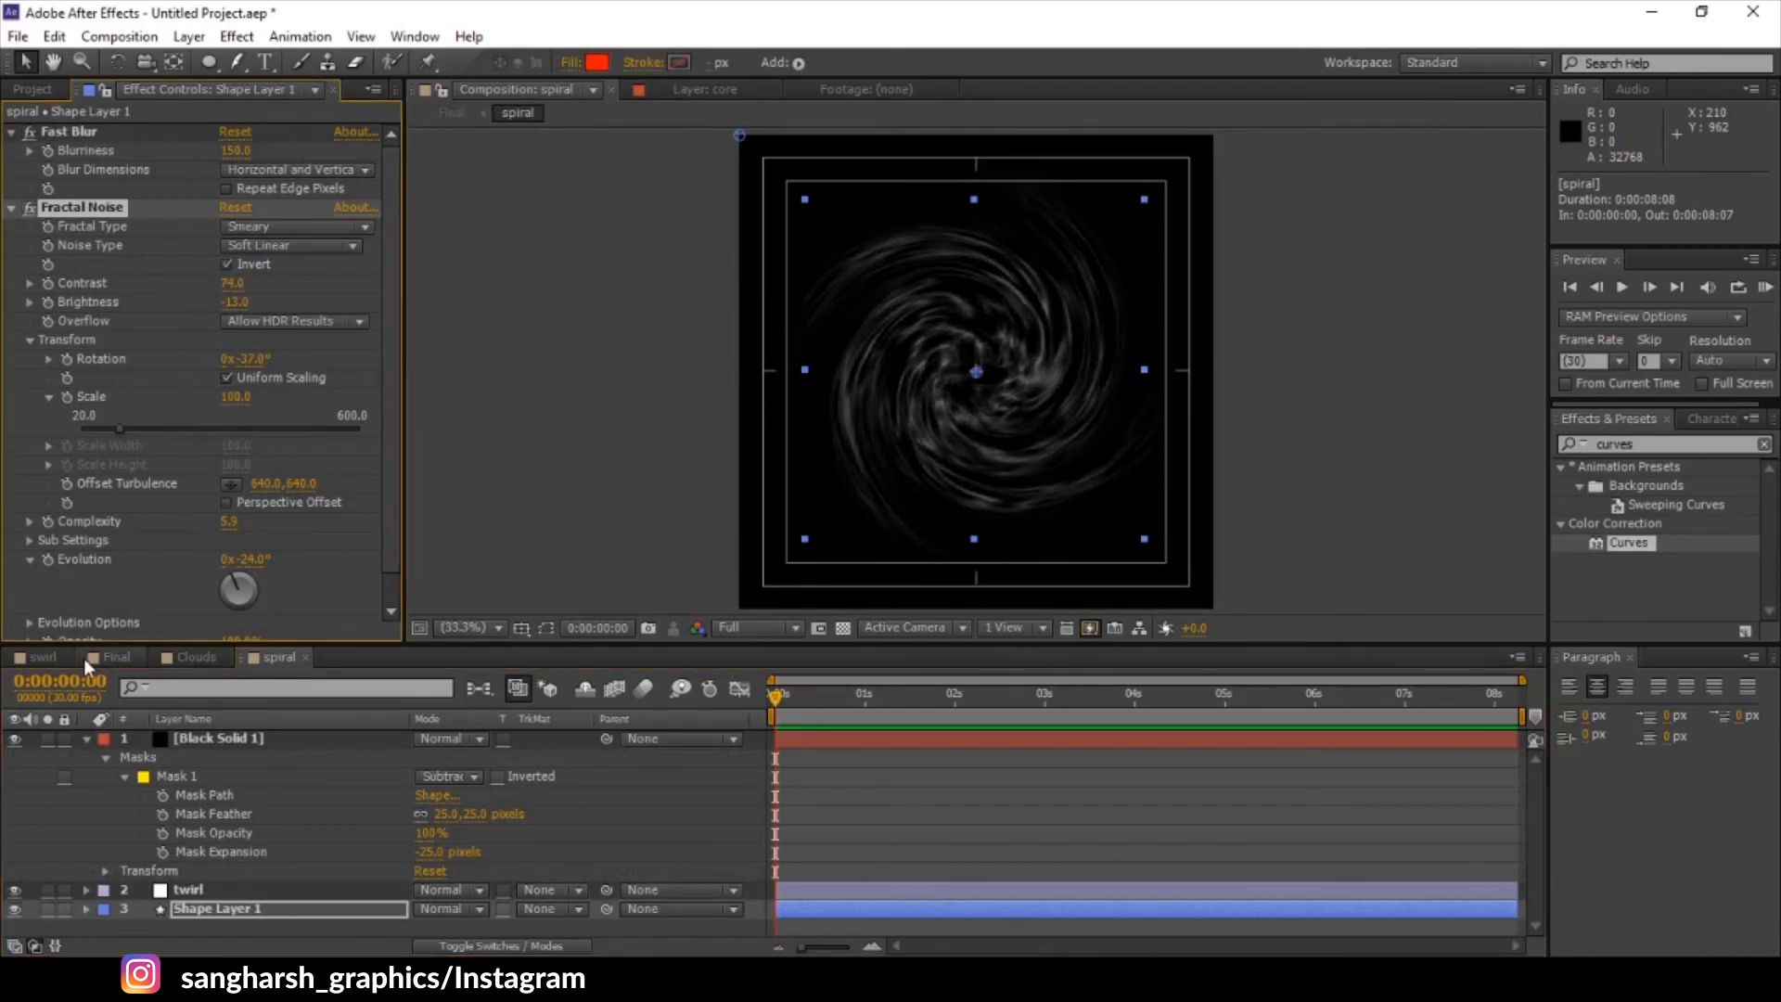
left_click(88, 661)
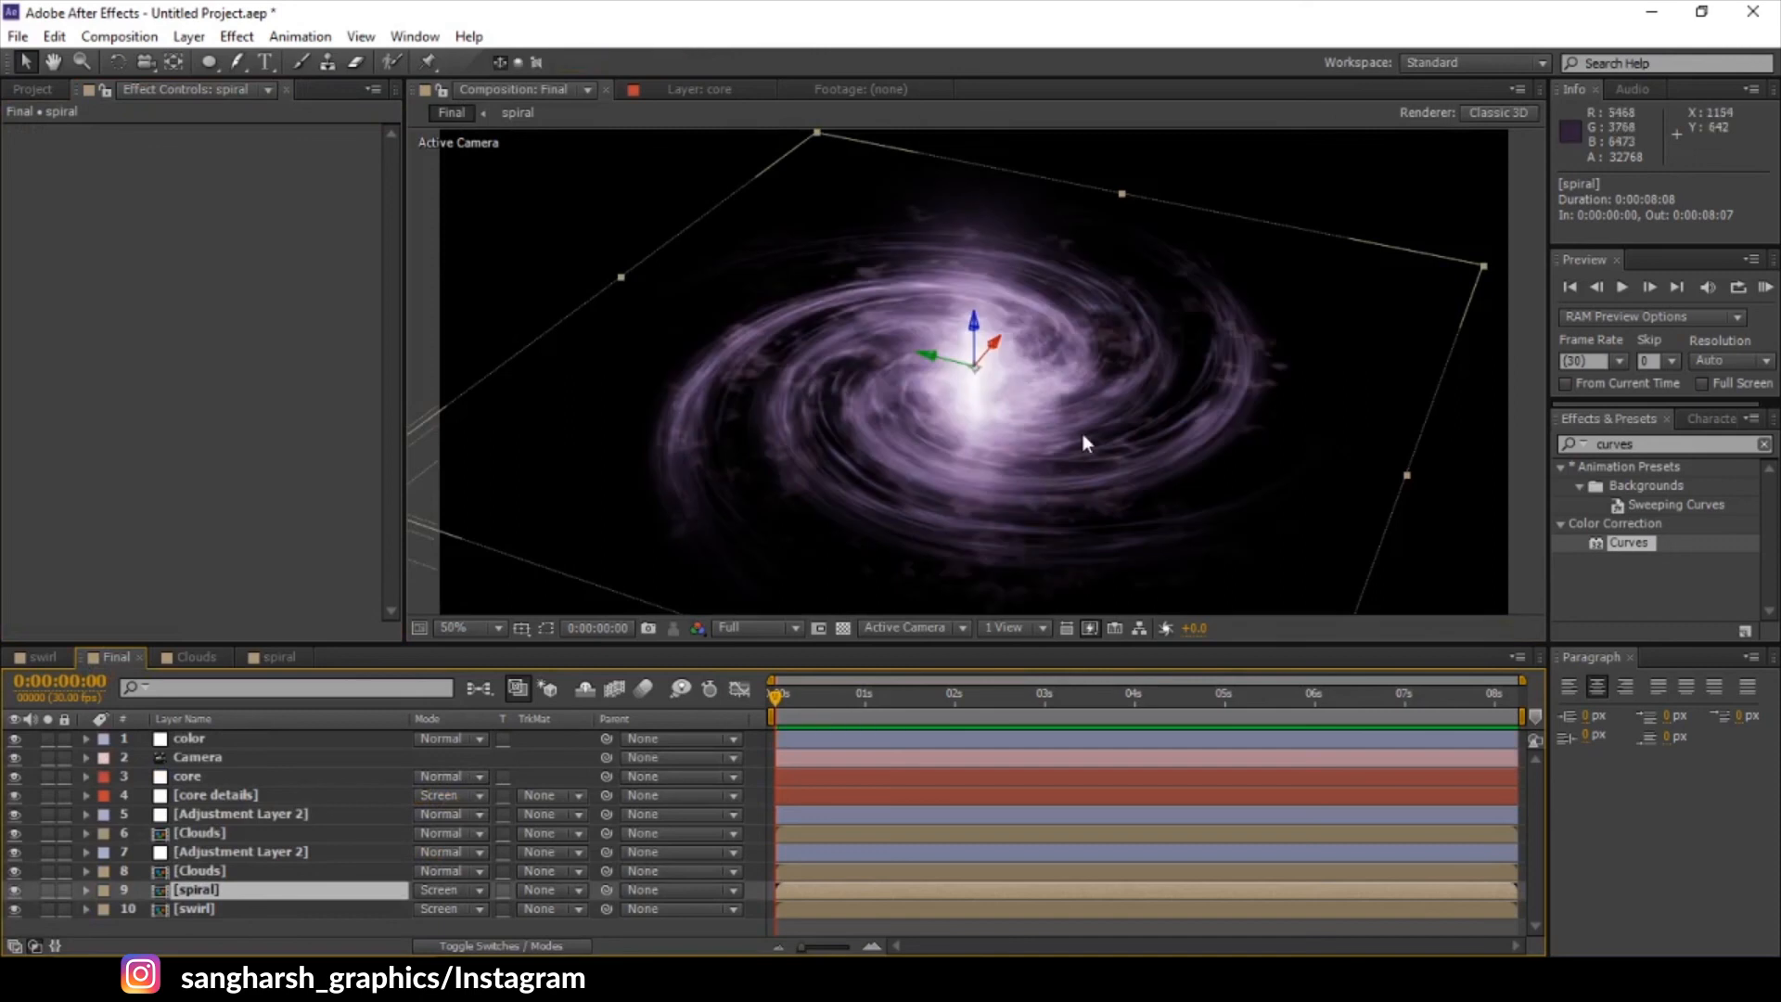
- Apply the Glow effect to the color layer, placed below Curves
left_click(1648, 445)
left_click(259, 738)
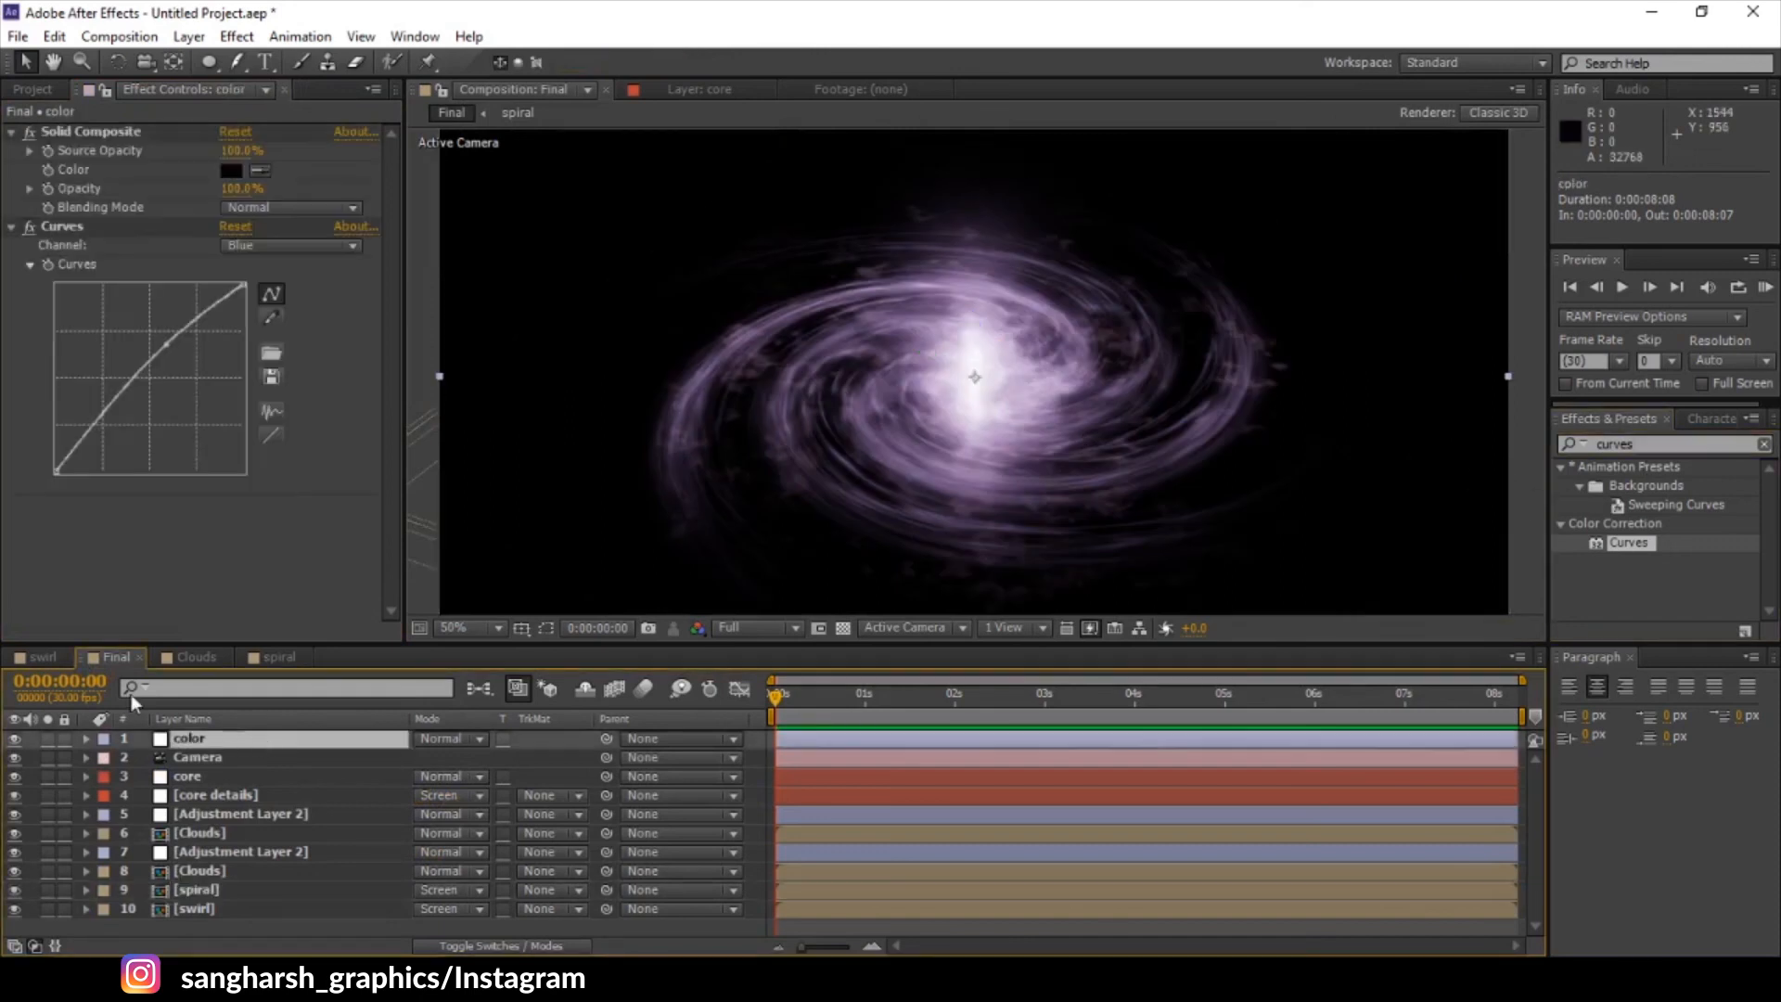
left_click(1662, 446)
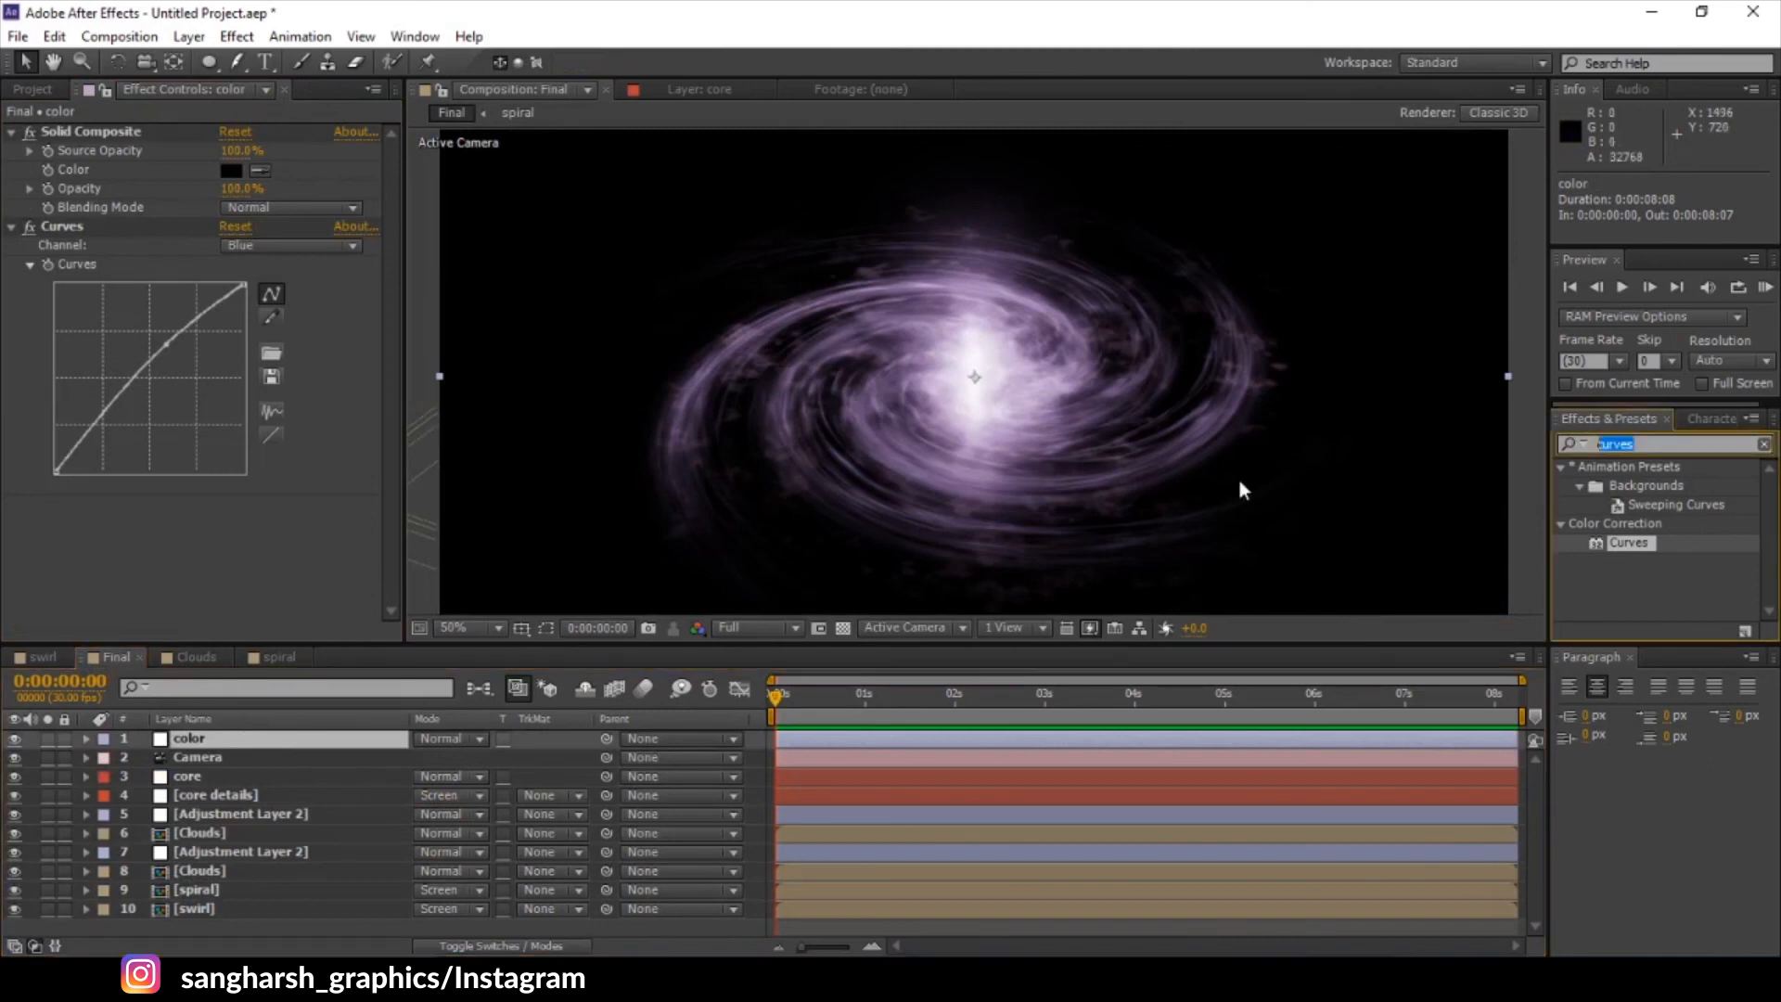
type("glow")
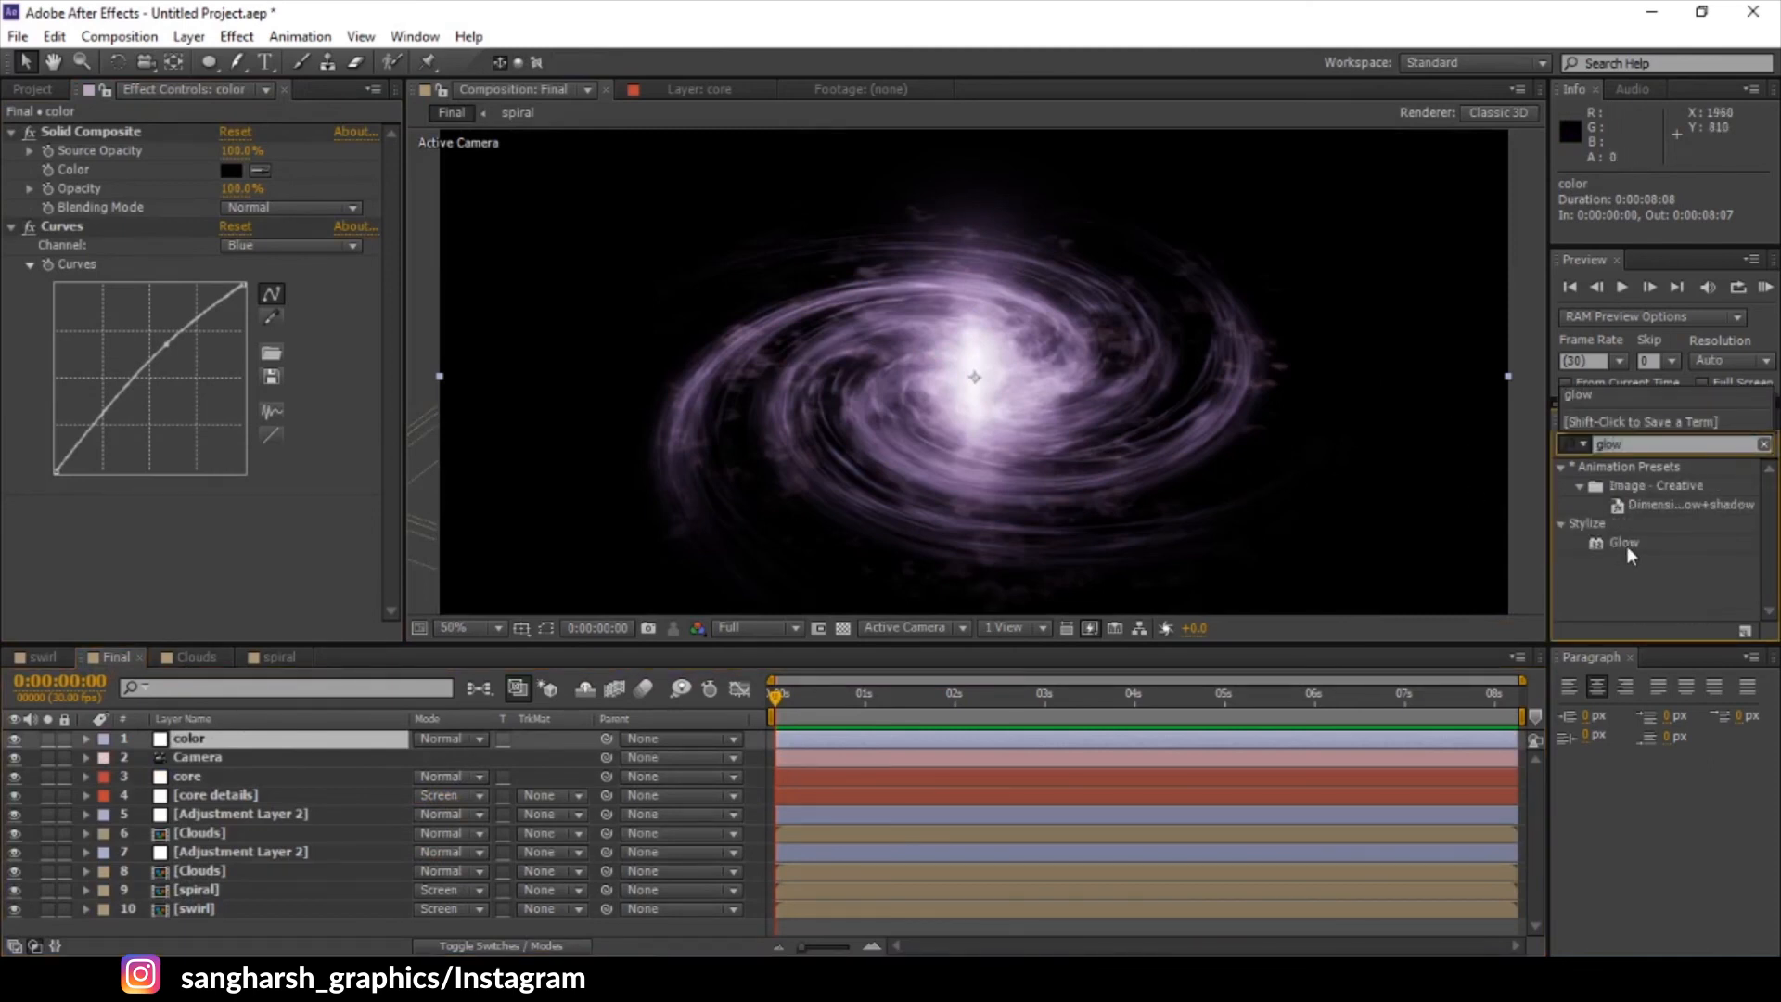
left_click_drag(1623, 545, 104, 565)
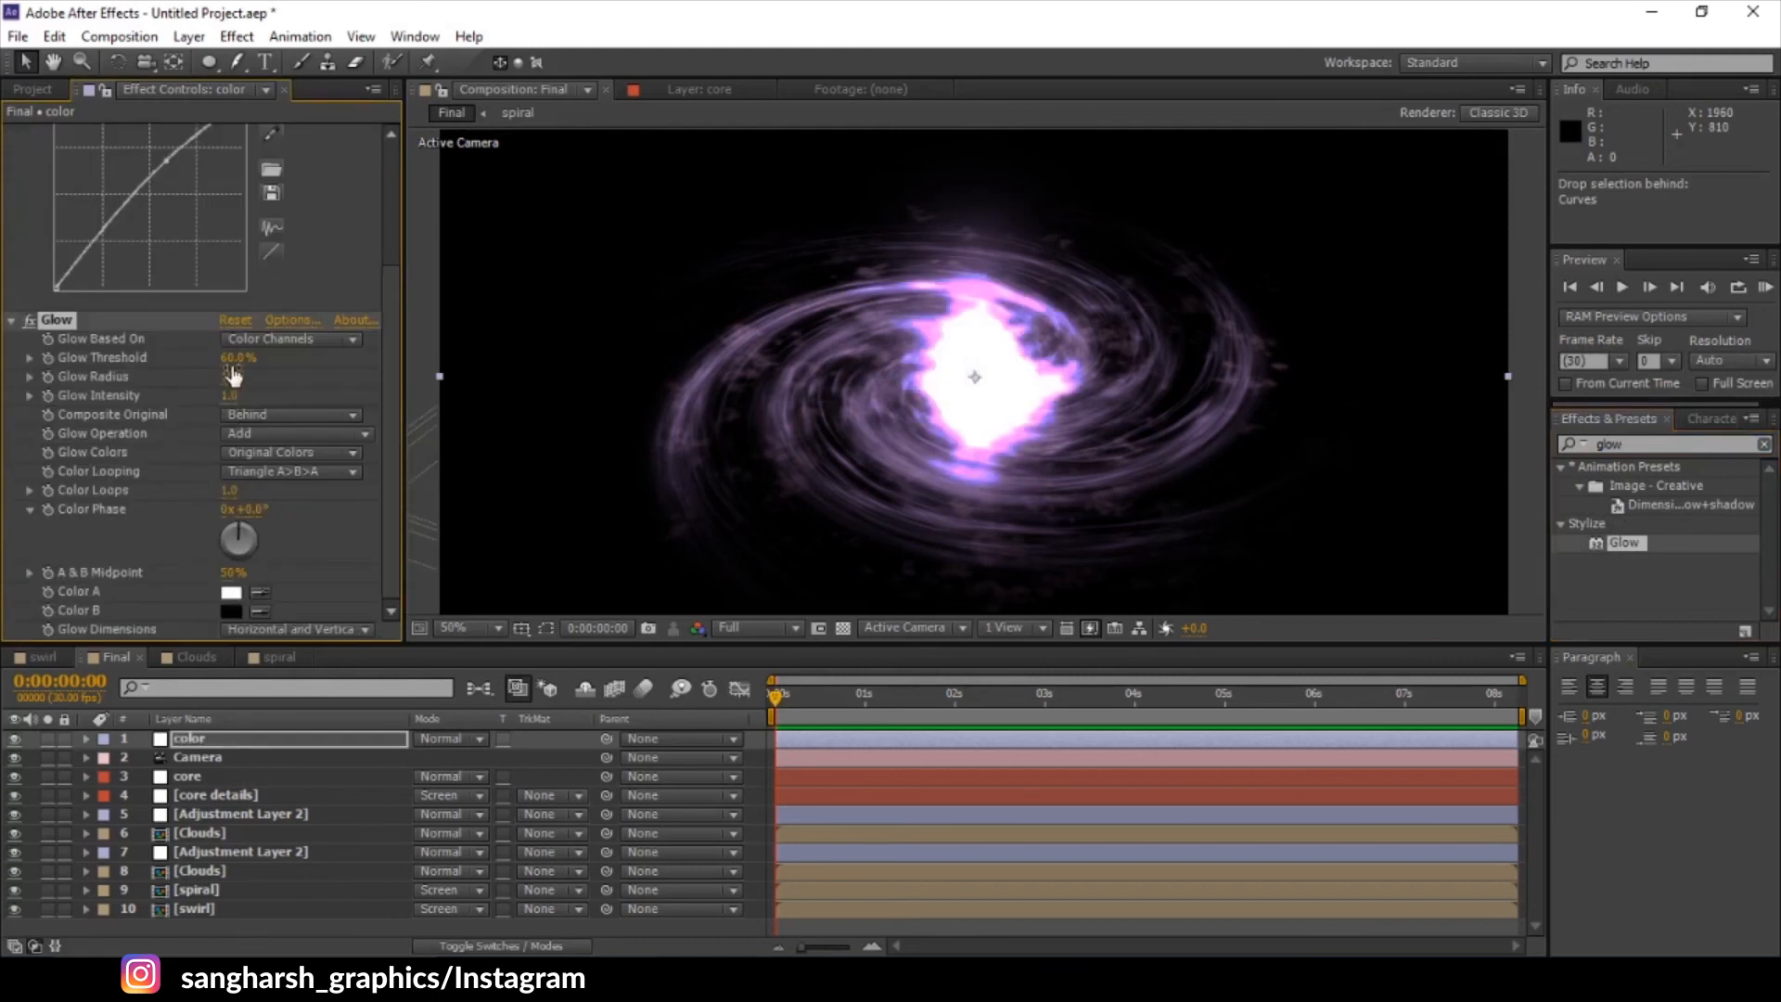
- Set the Glow threshold to 96.5% and the Glow radius to 71 on the color layer
left_click_drag(239, 376, 342, 403)
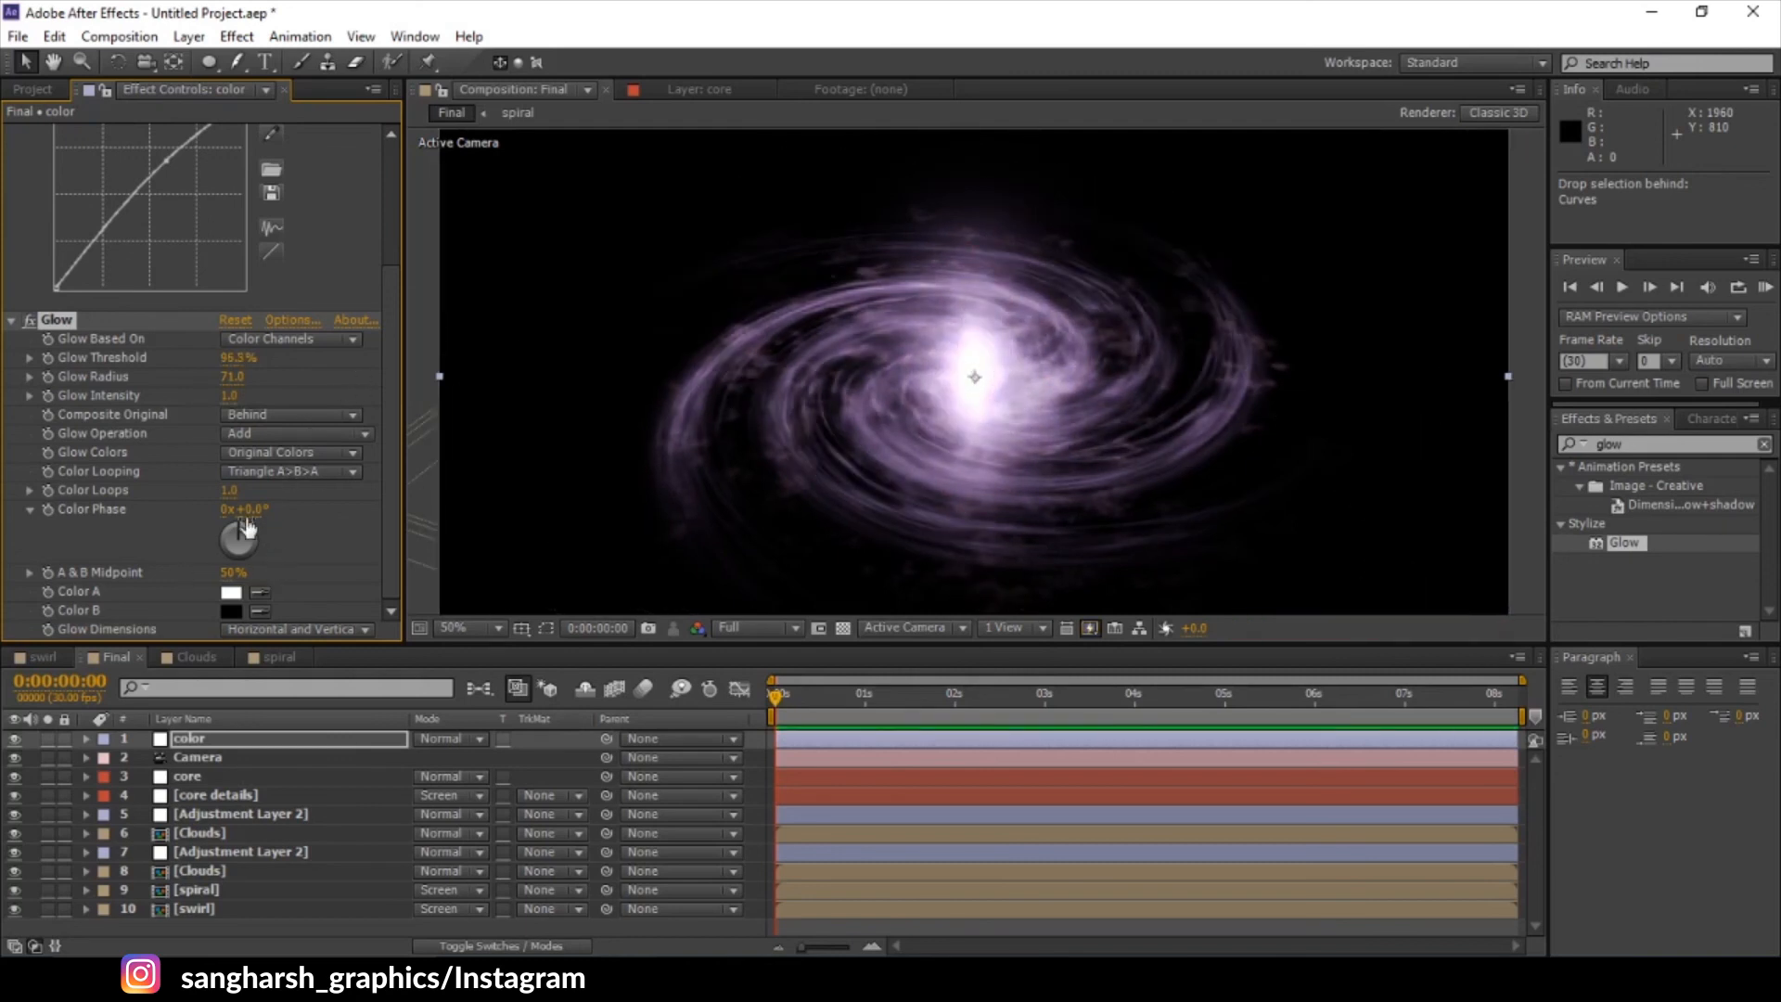
left_click(291, 339)
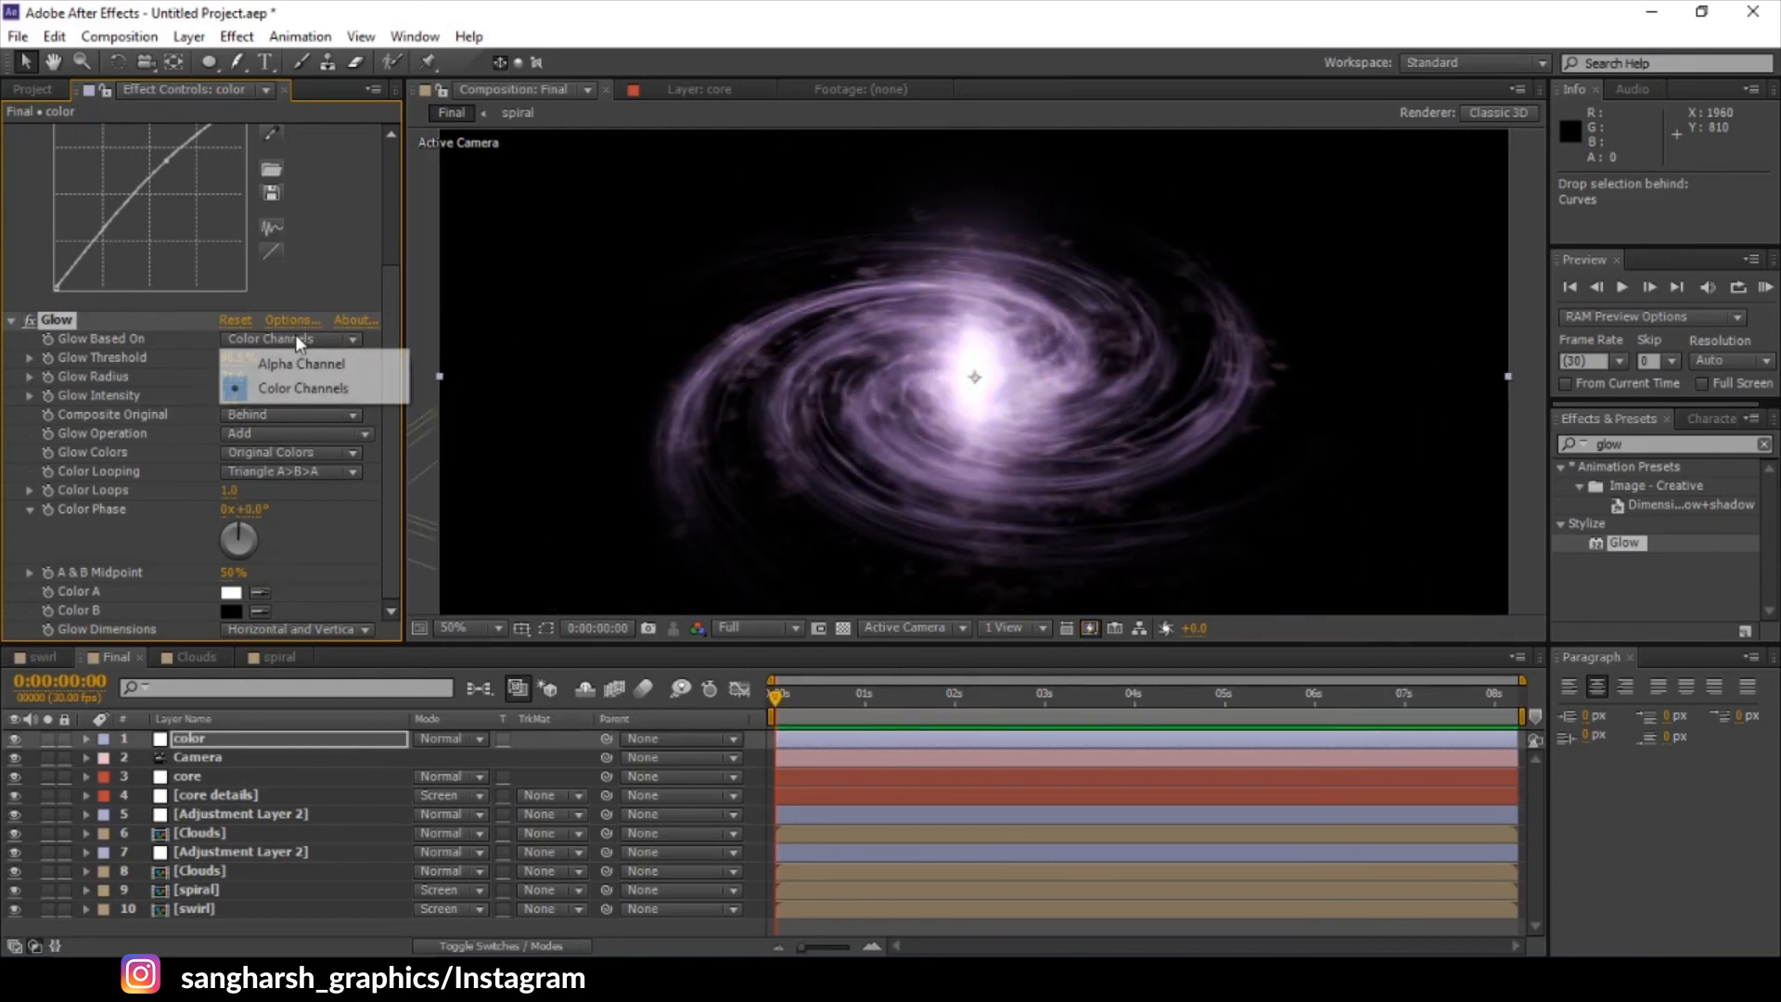
left_click(328, 537)
- Try Soft Light and Normal as the Glow operation on the color layer
left_click(287, 433)
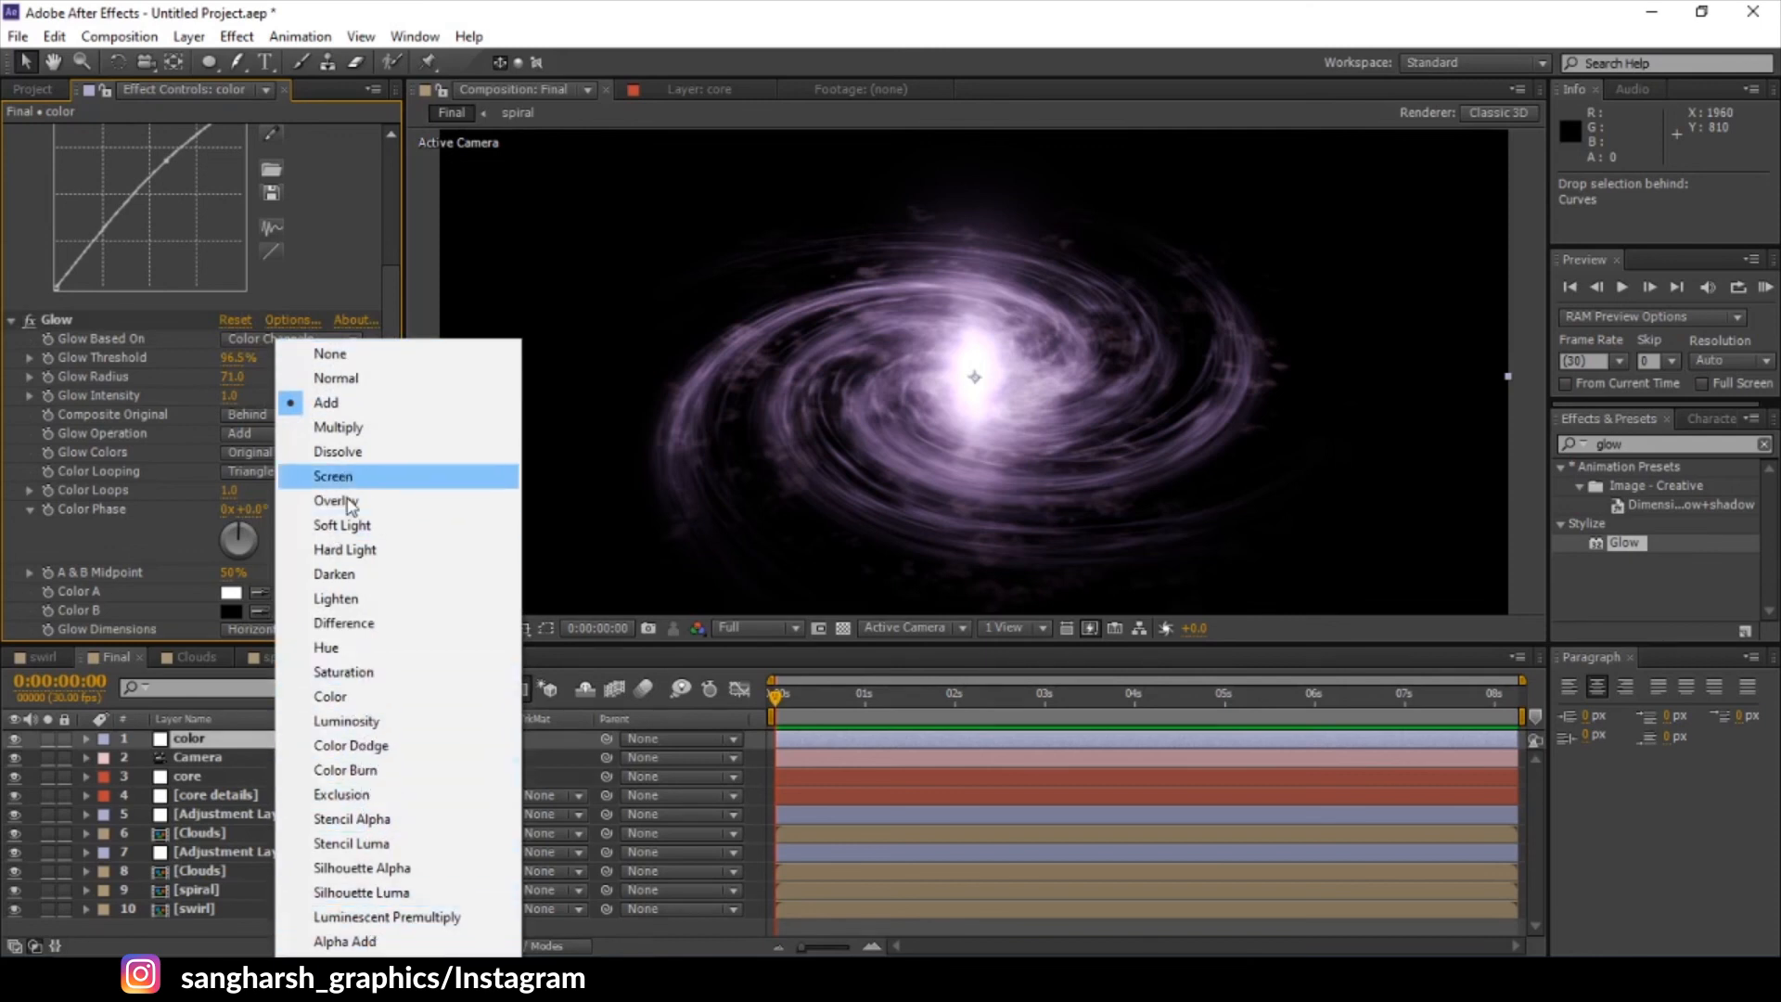
left_click(334, 525)
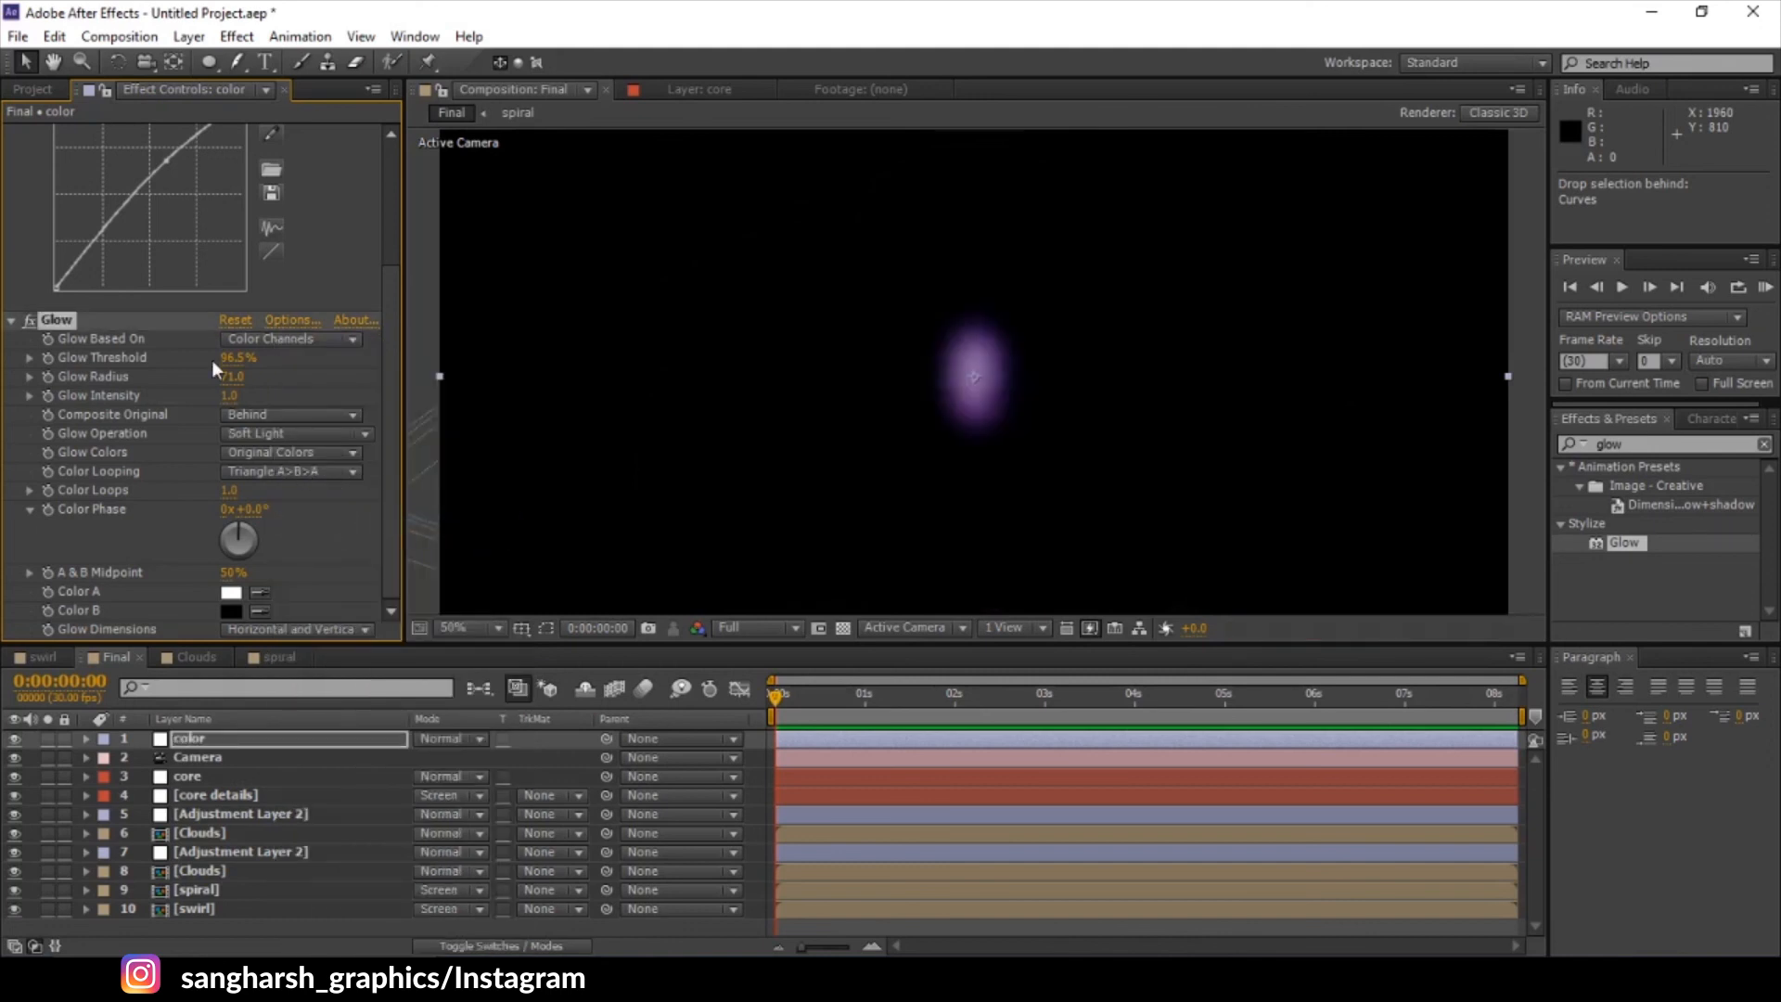
left_click(264, 430)
left_click(360, 378)
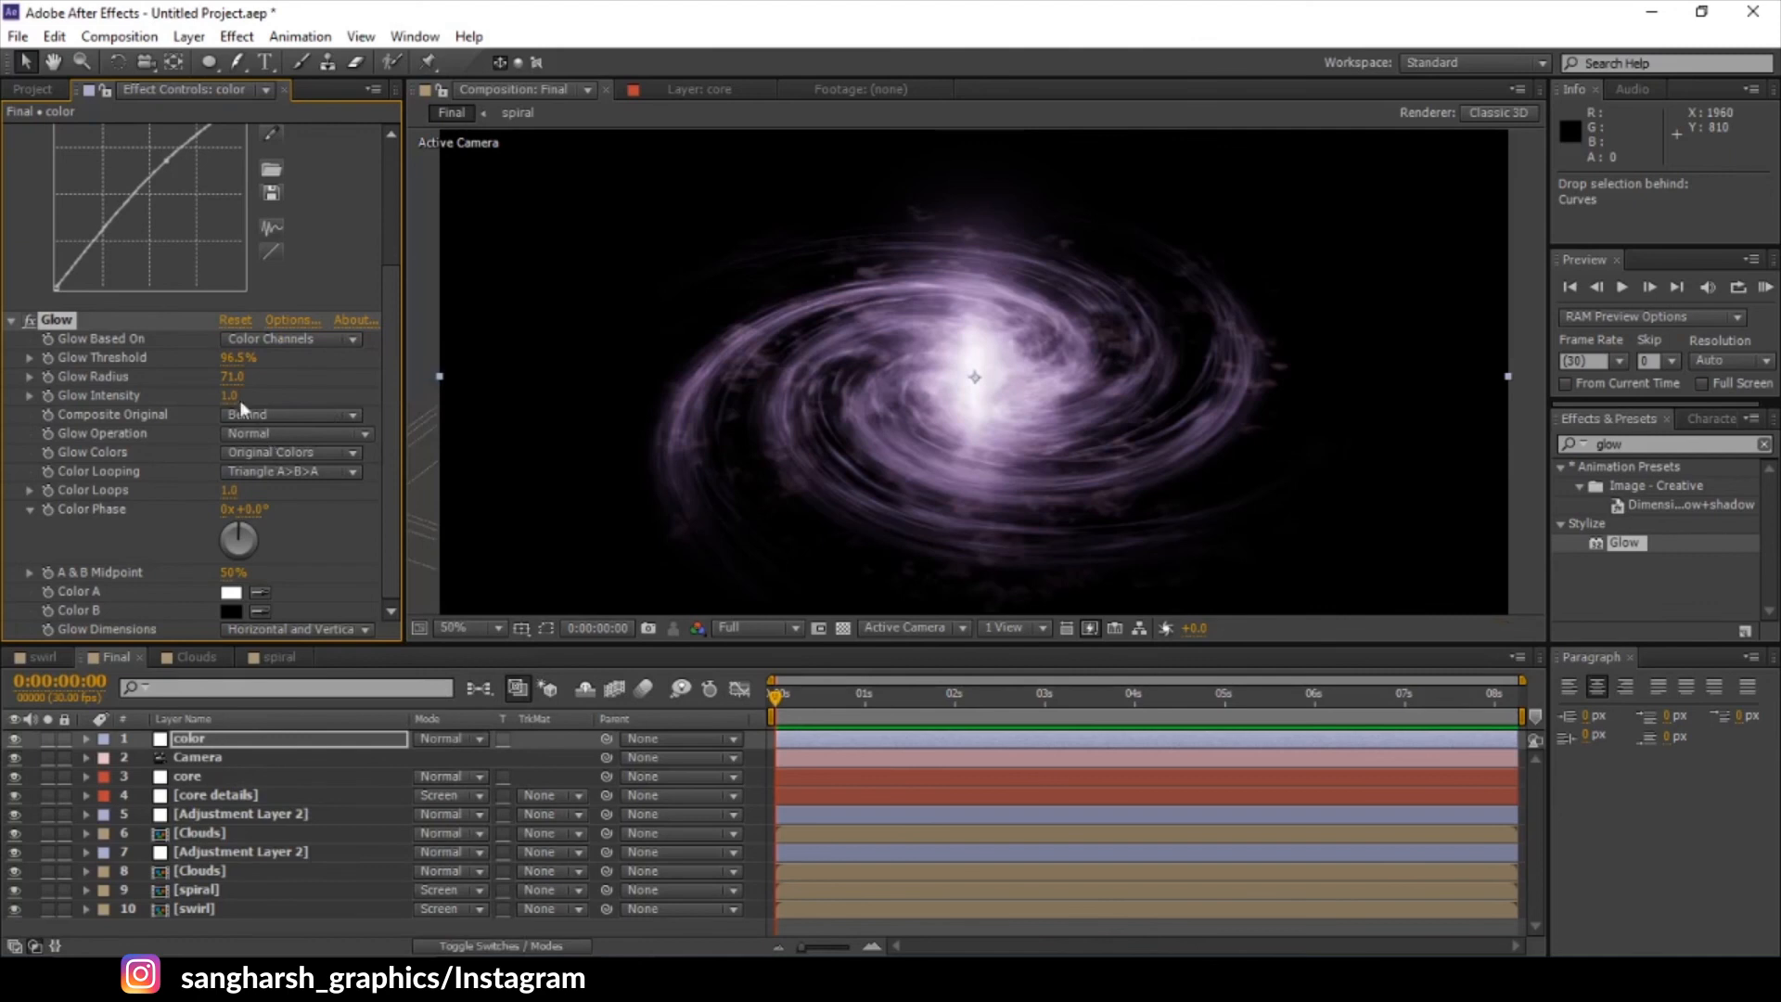
- Try a Glow intensity of 0.5 with a threshold of 61.6%, and reset the Glow effect to its defaults
left_click_drag(227, 395, 220, 395)
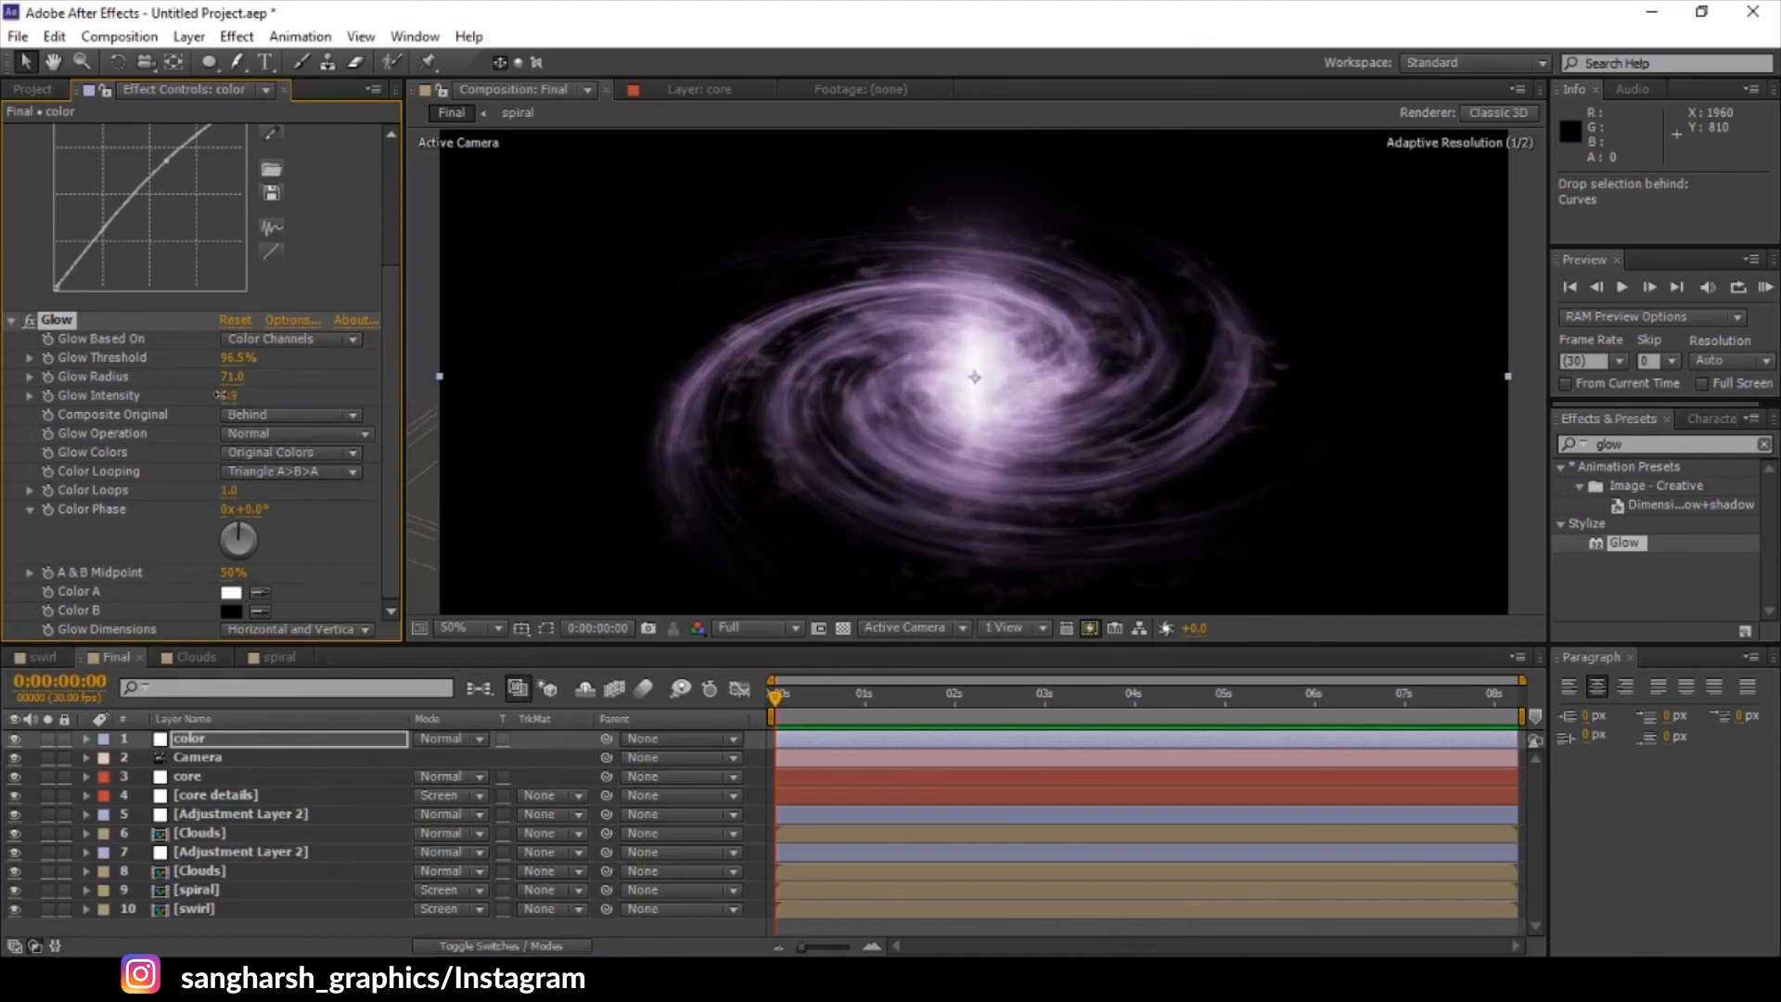
left_click(228, 395)
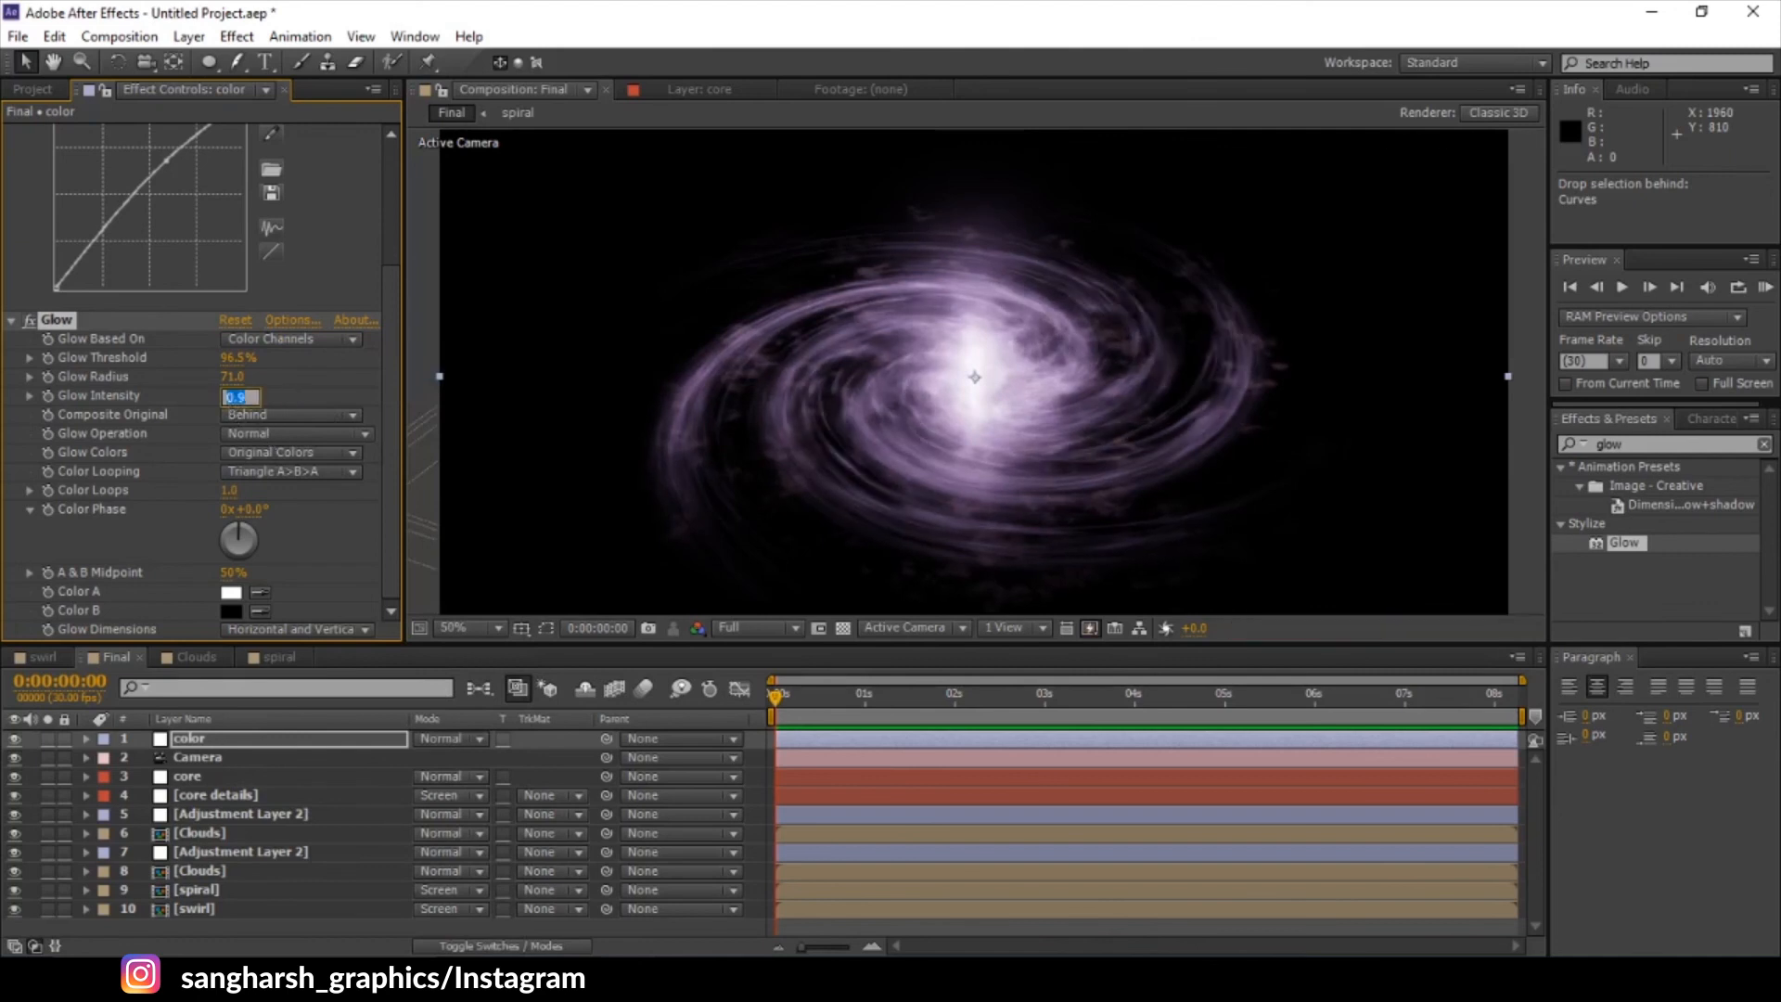
key("Return")
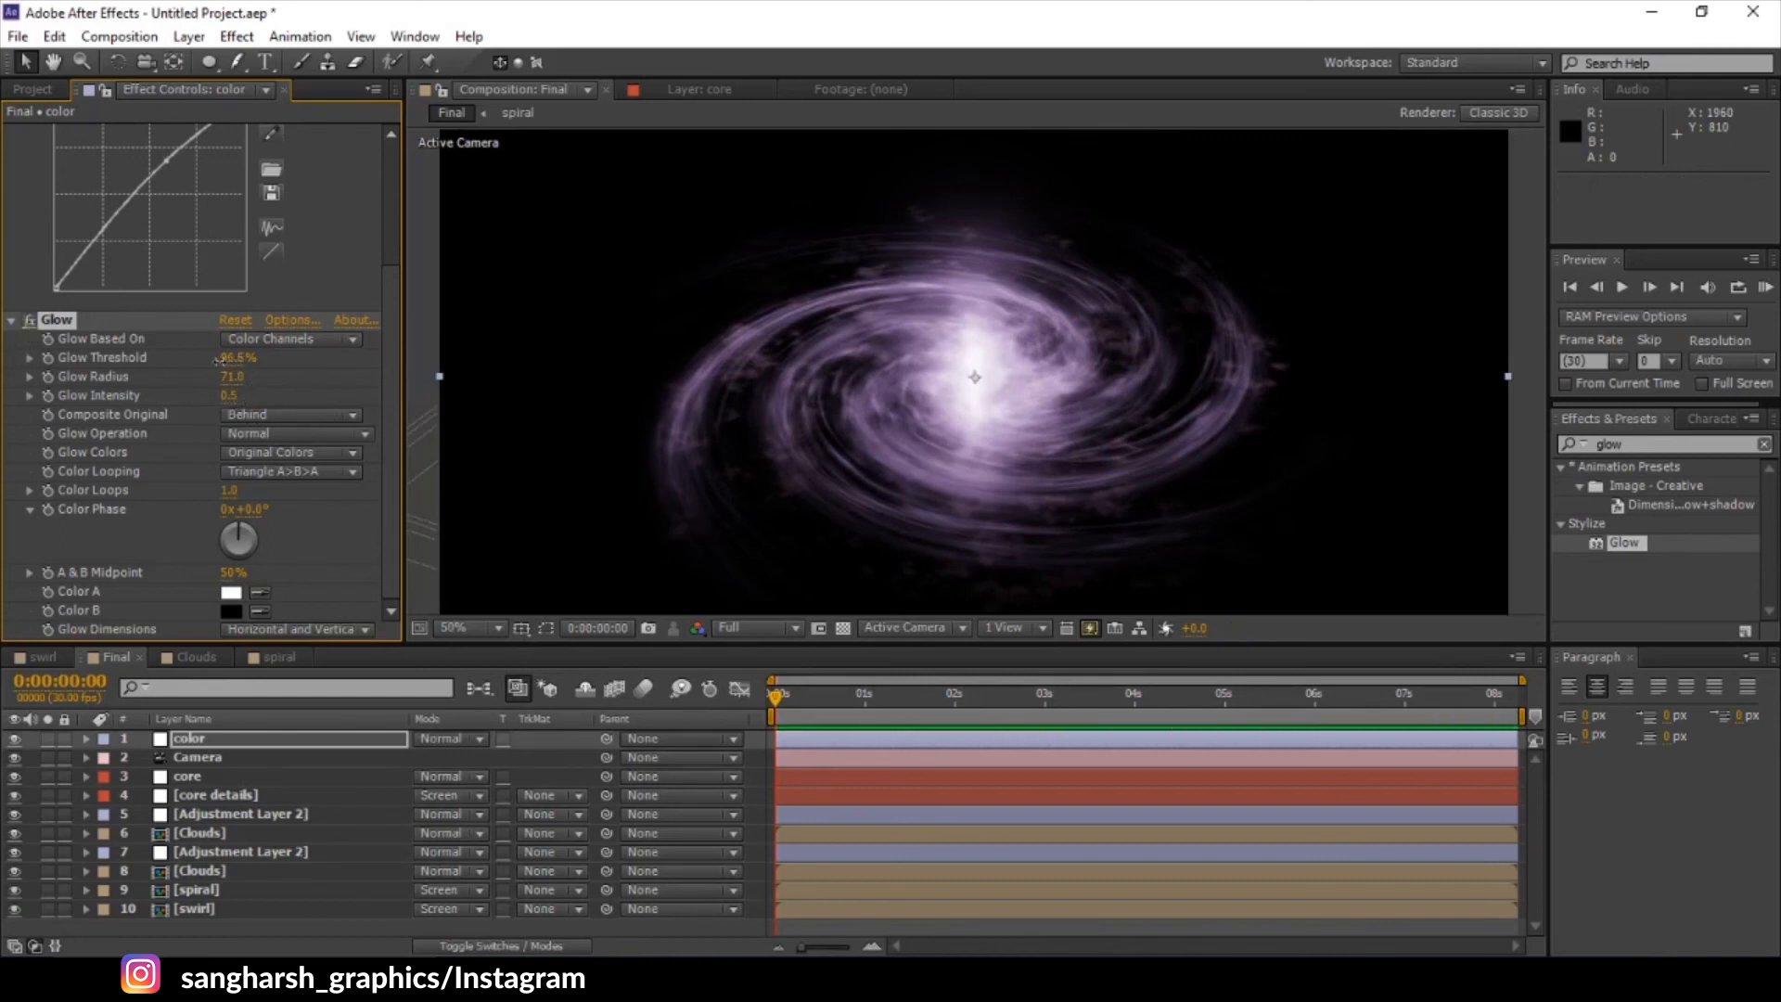
left_click_drag(220, 360, 139, 361)
left_click(261, 415)
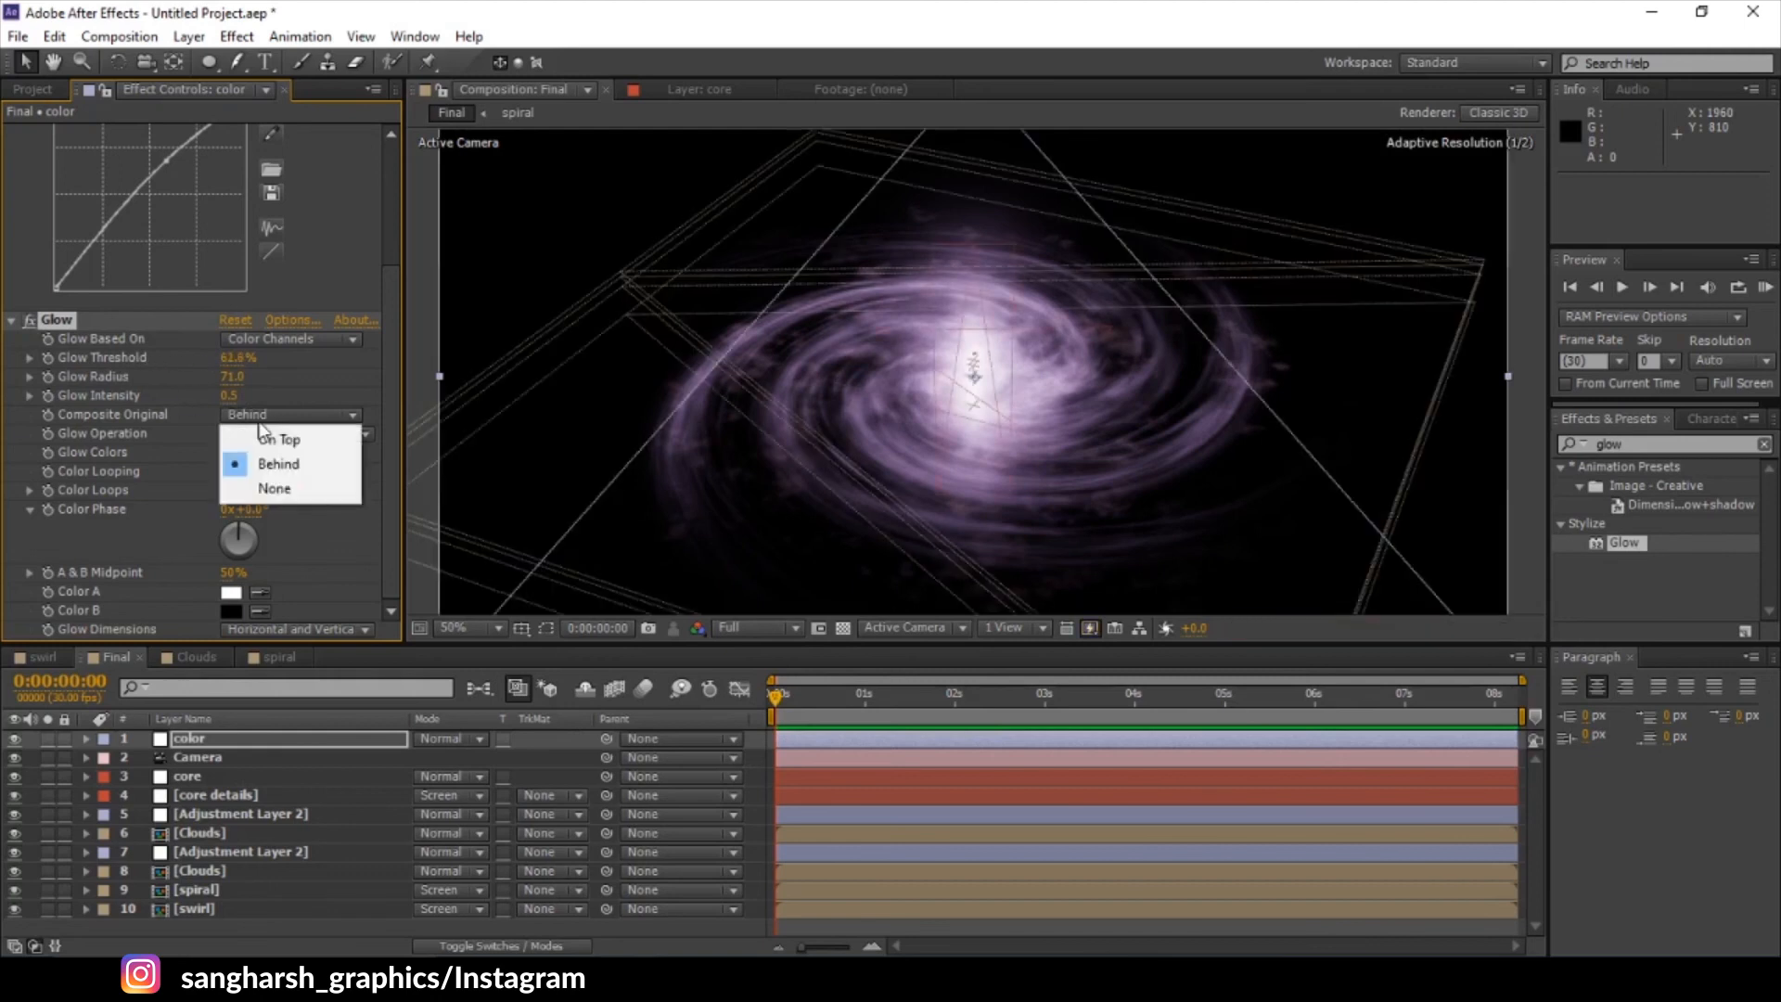
left_click(293, 415)
left_click(293, 434)
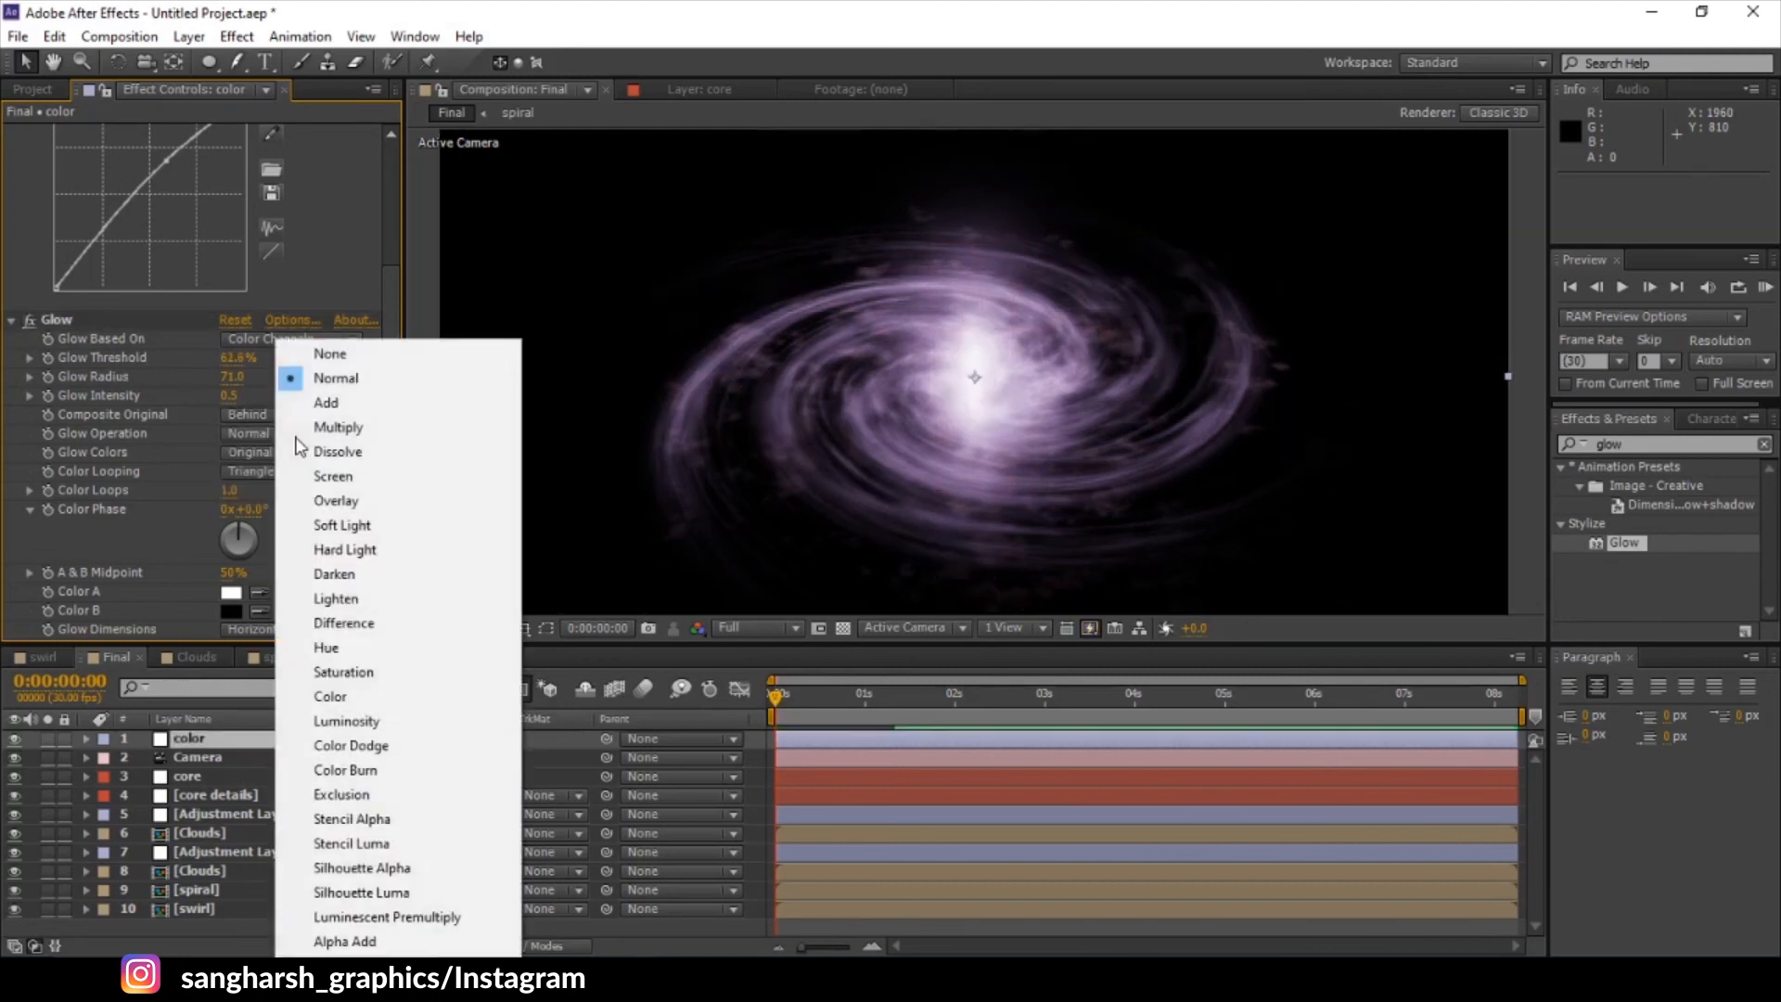
left_click(235, 325)
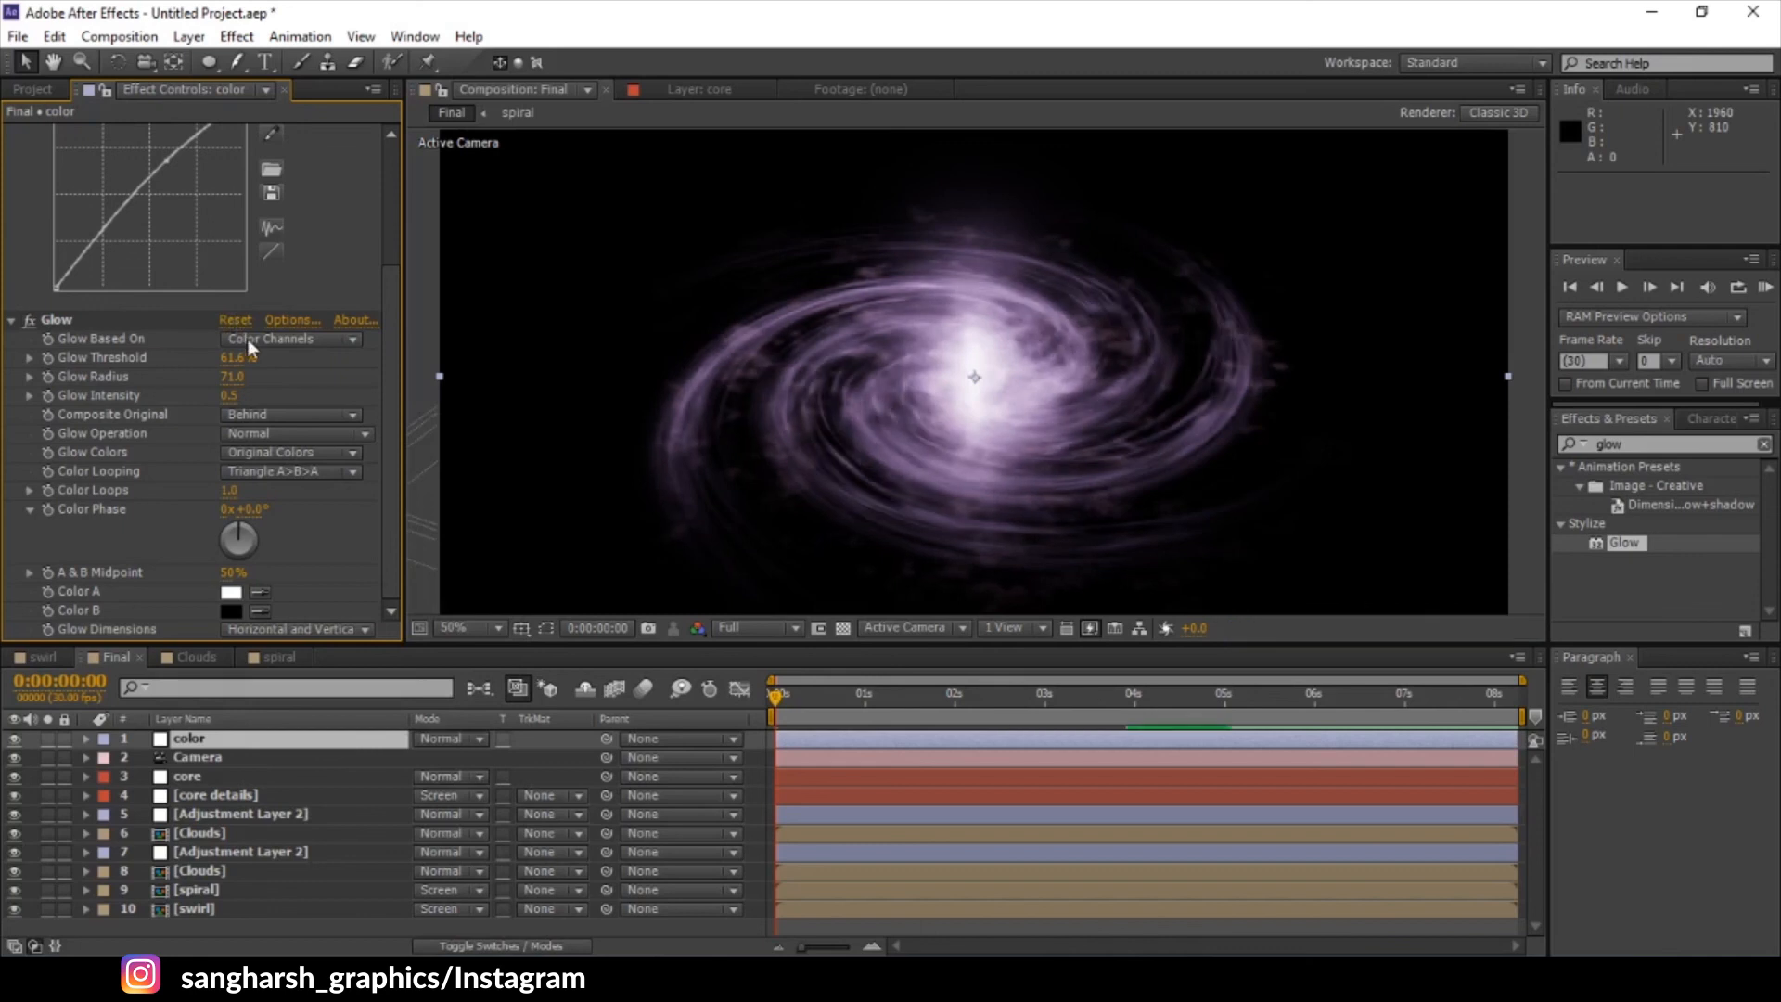
left_click(234, 319)
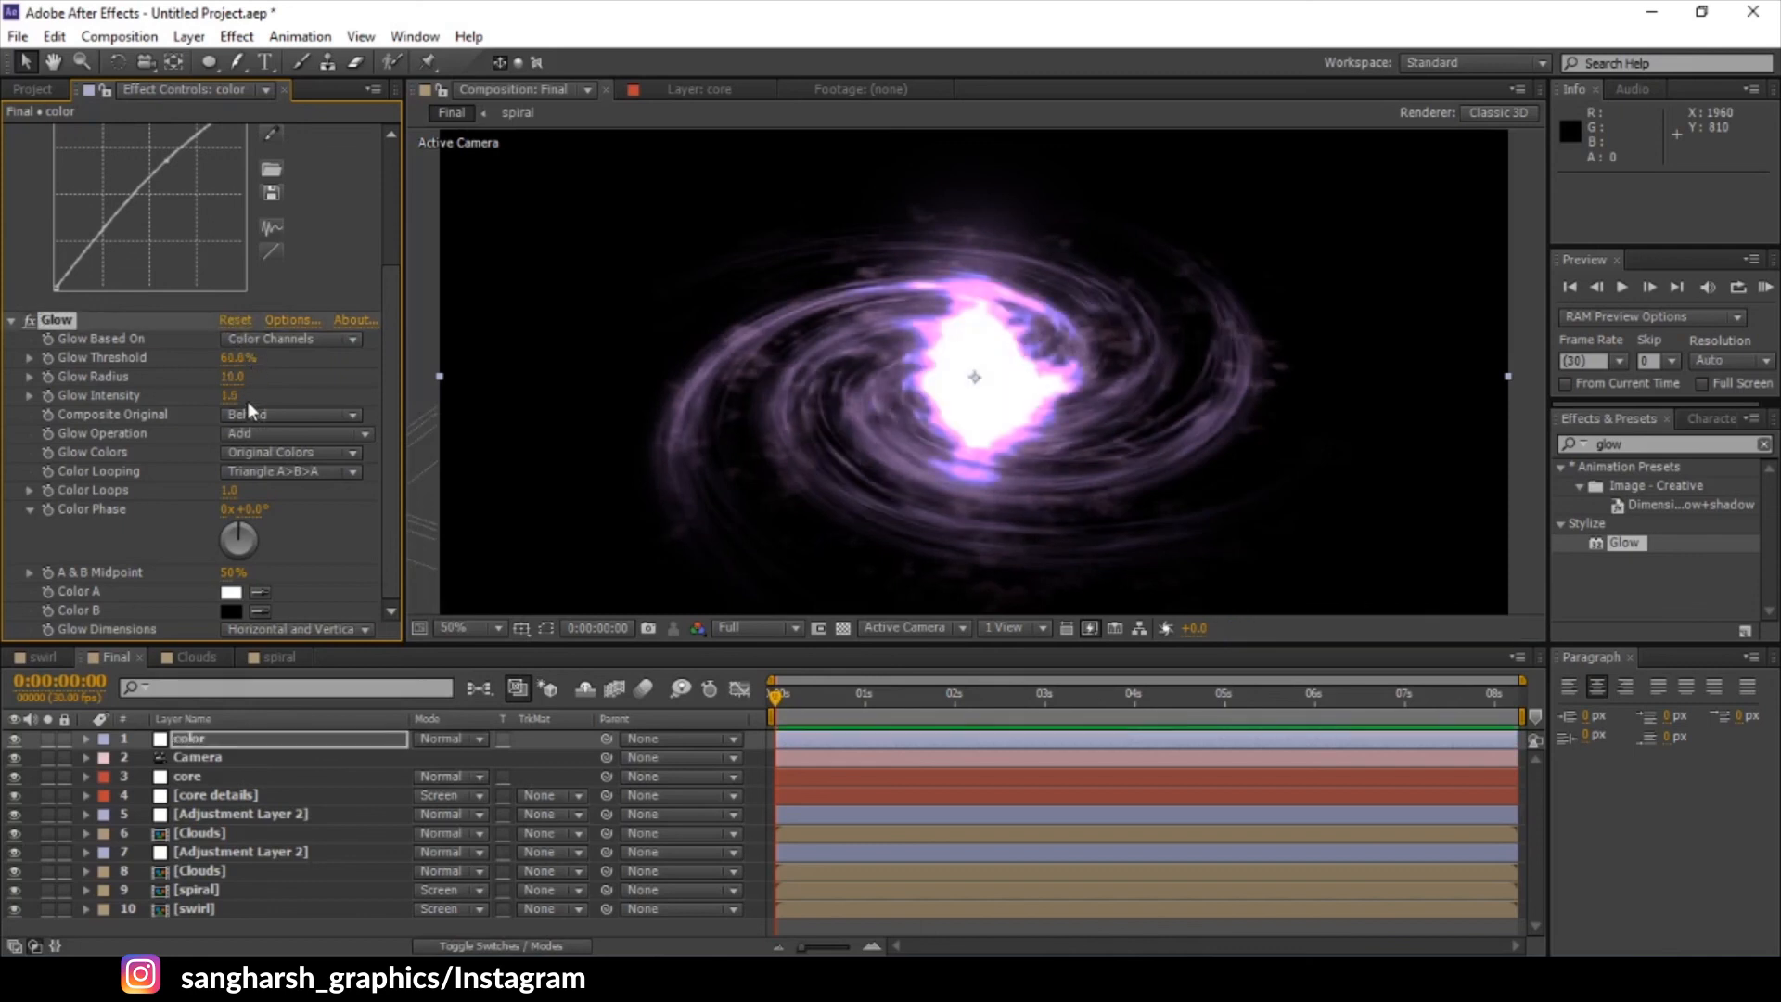
- Set the color layer's Glow threshold to 94.5%, radius to 156 and intensity to 1.1
left_click_drag(234, 357, 327, 340)
left_click_drag(231, 377, 273, 371)
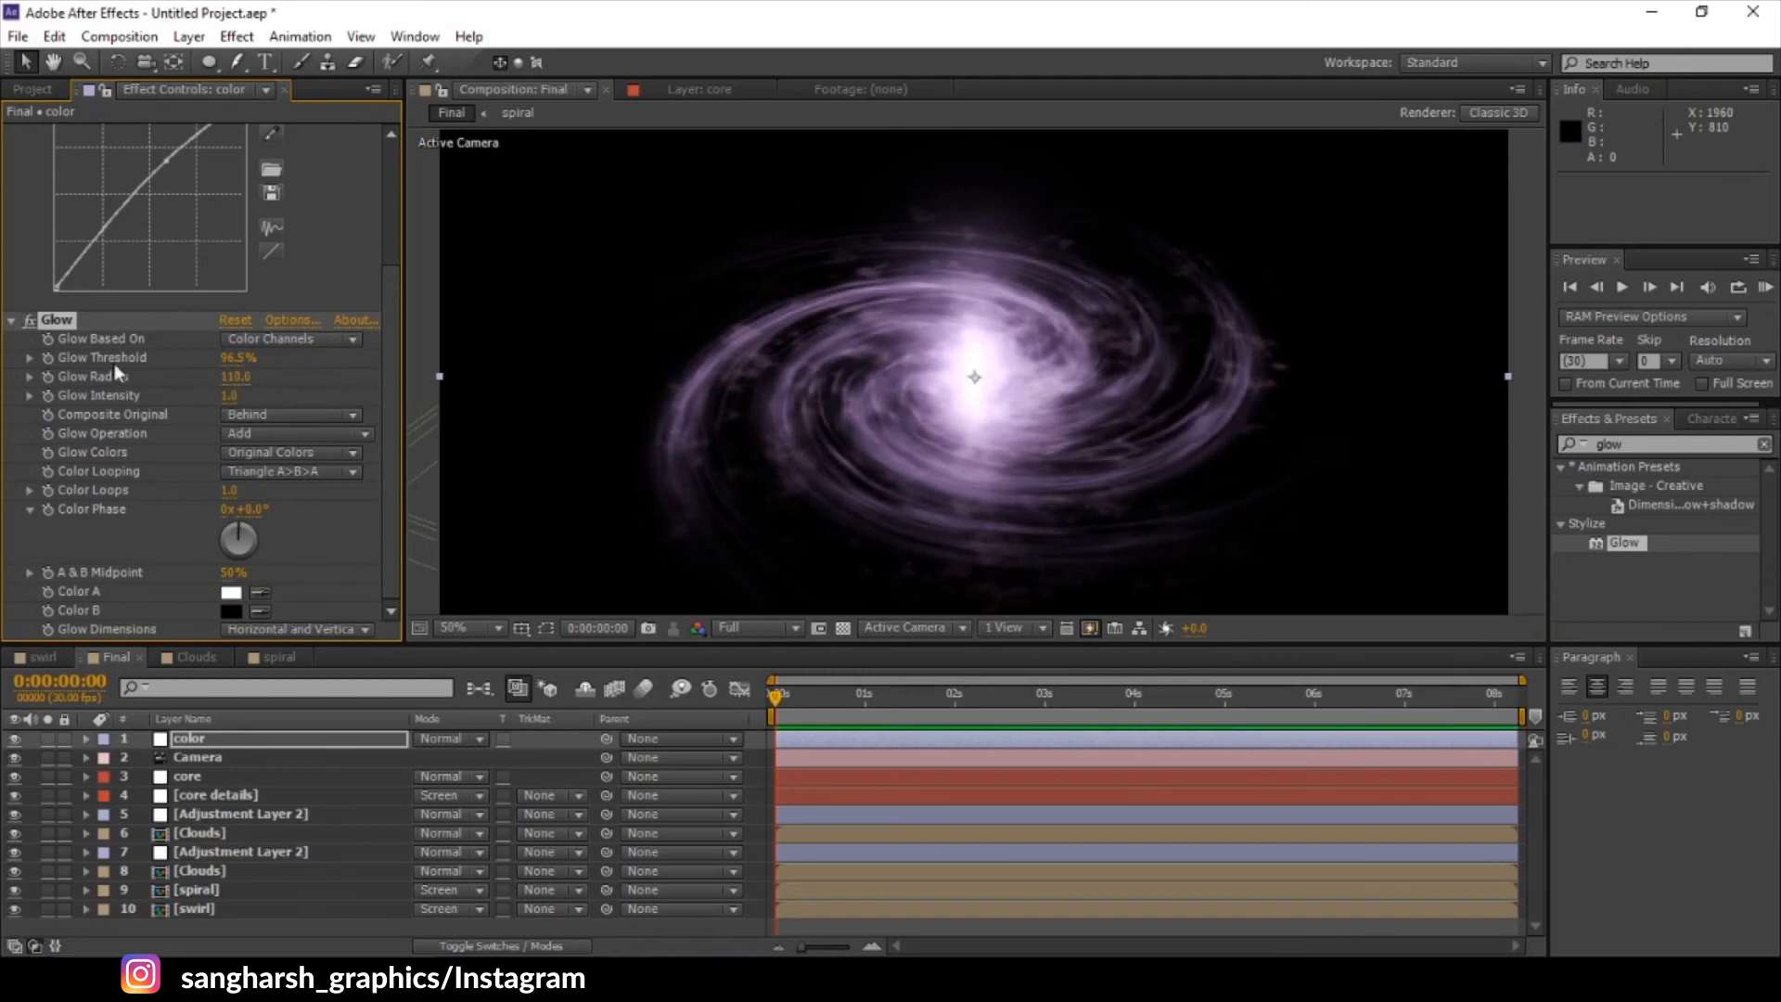
left_click(30, 321)
left_click(30, 321)
left_click_drag(233, 396, 242, 396)
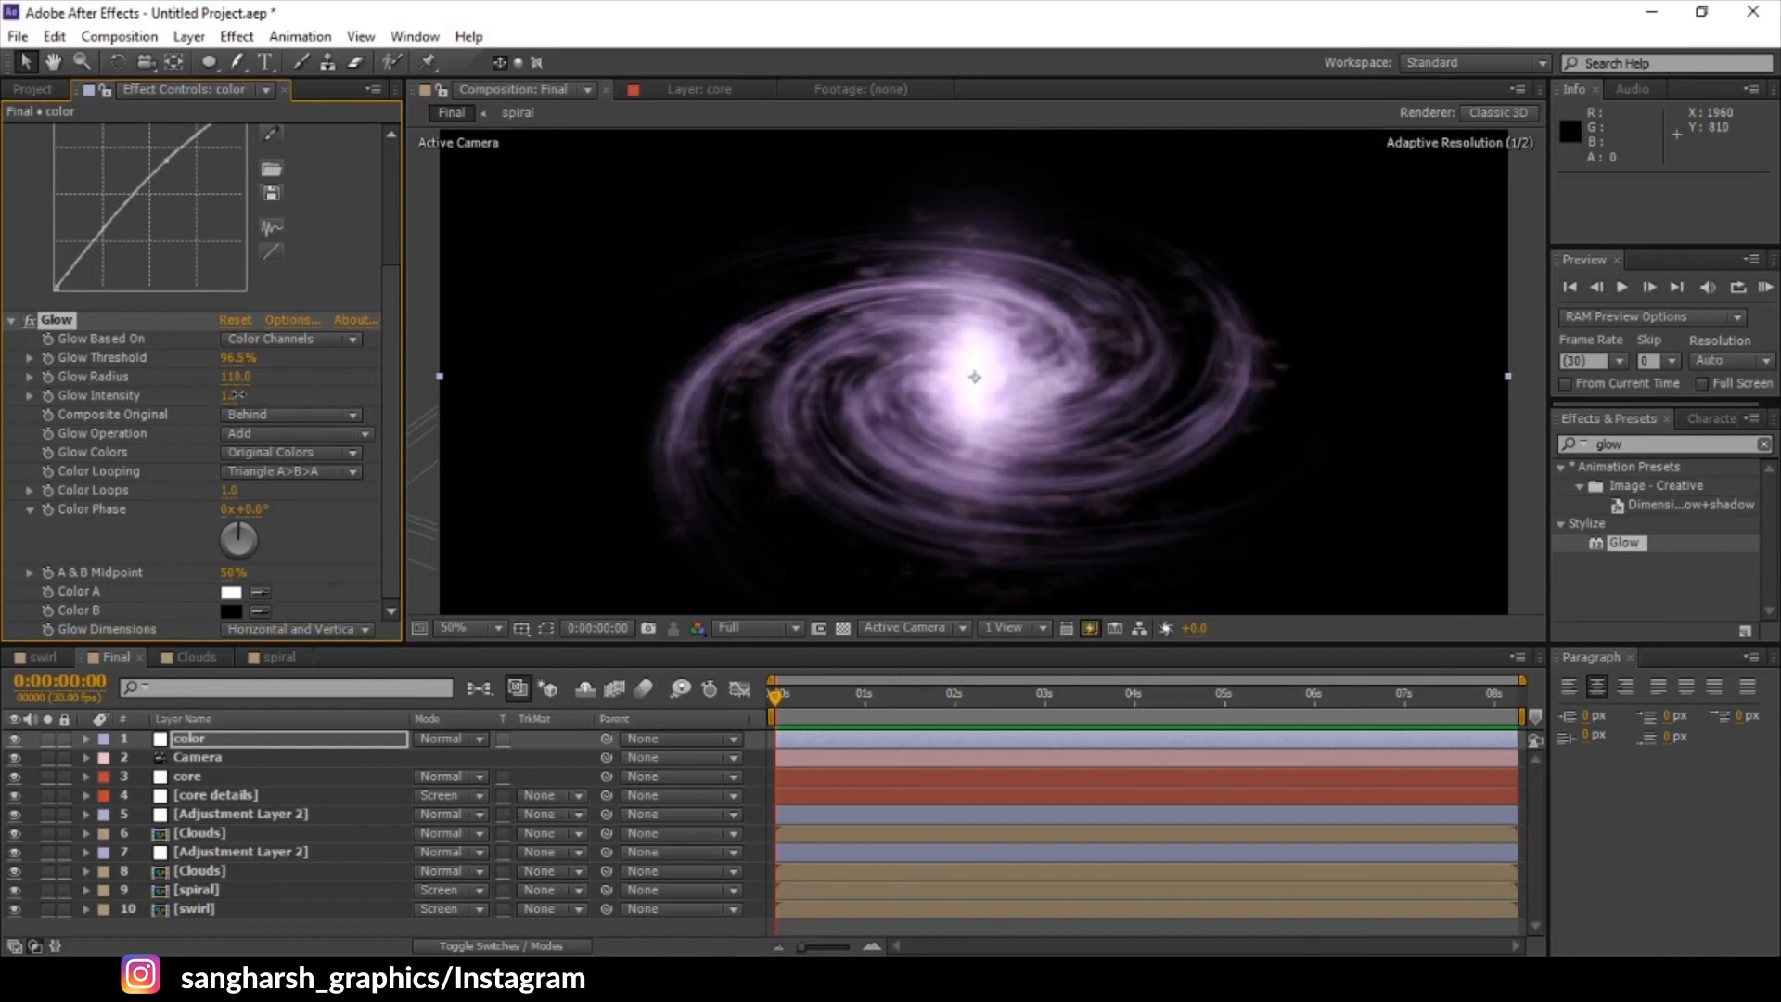
left_click_drag(238, 364, 222, 366)
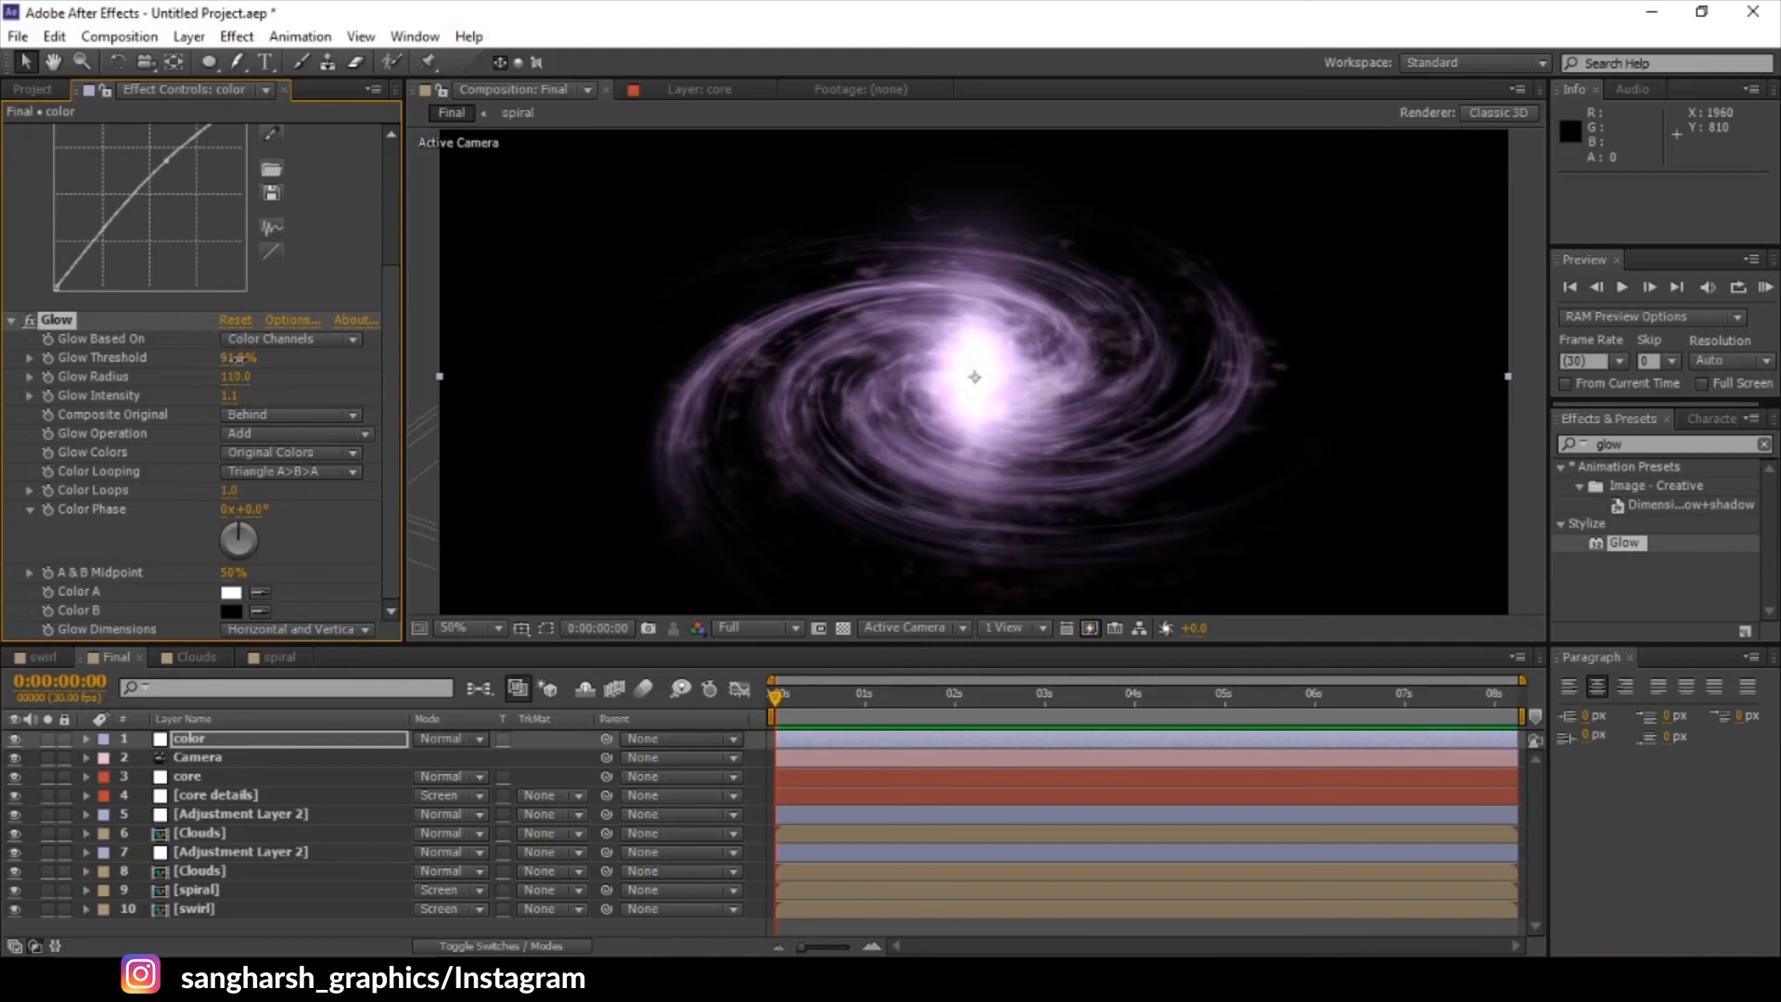
left_click_drag(239, 357, 265, 372)
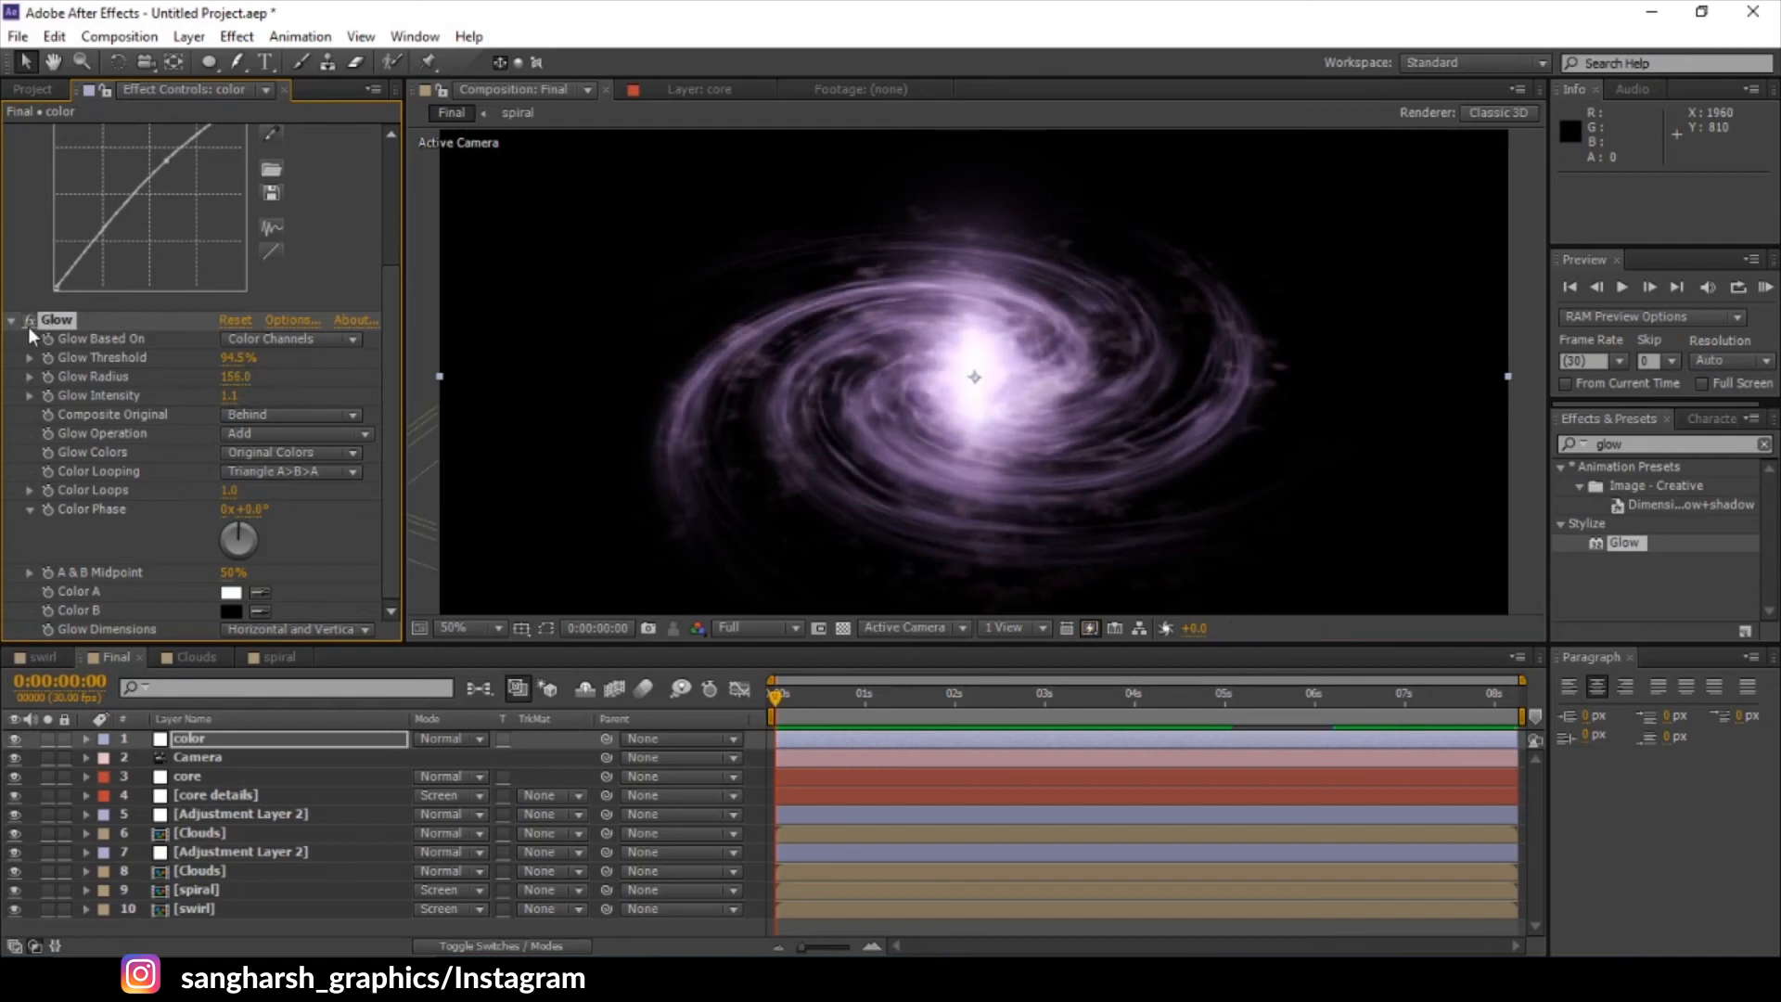
- Duplicate the Glow effect on the color layer and set the copy's intensity to 0.5 and radius to 274
key("ctrl+d")
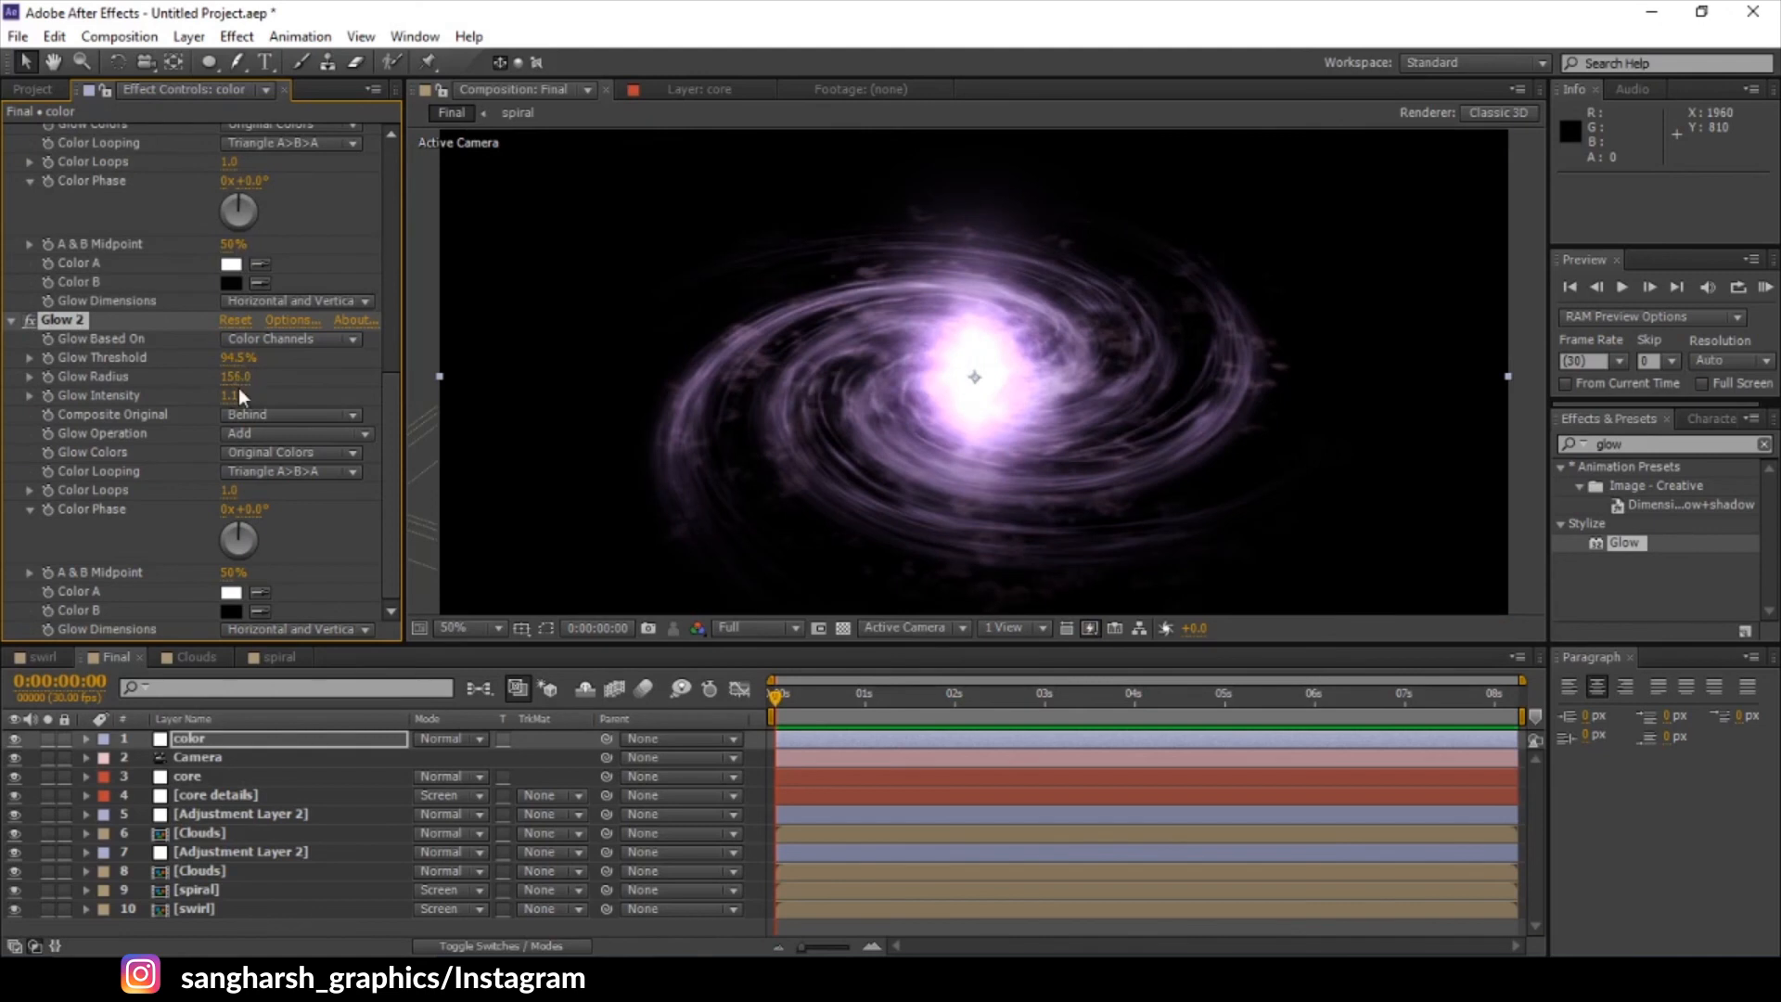
left_click_drag(229, 396, 227, 396)
left_click(237, 397)
type("0.5")
key("Return")
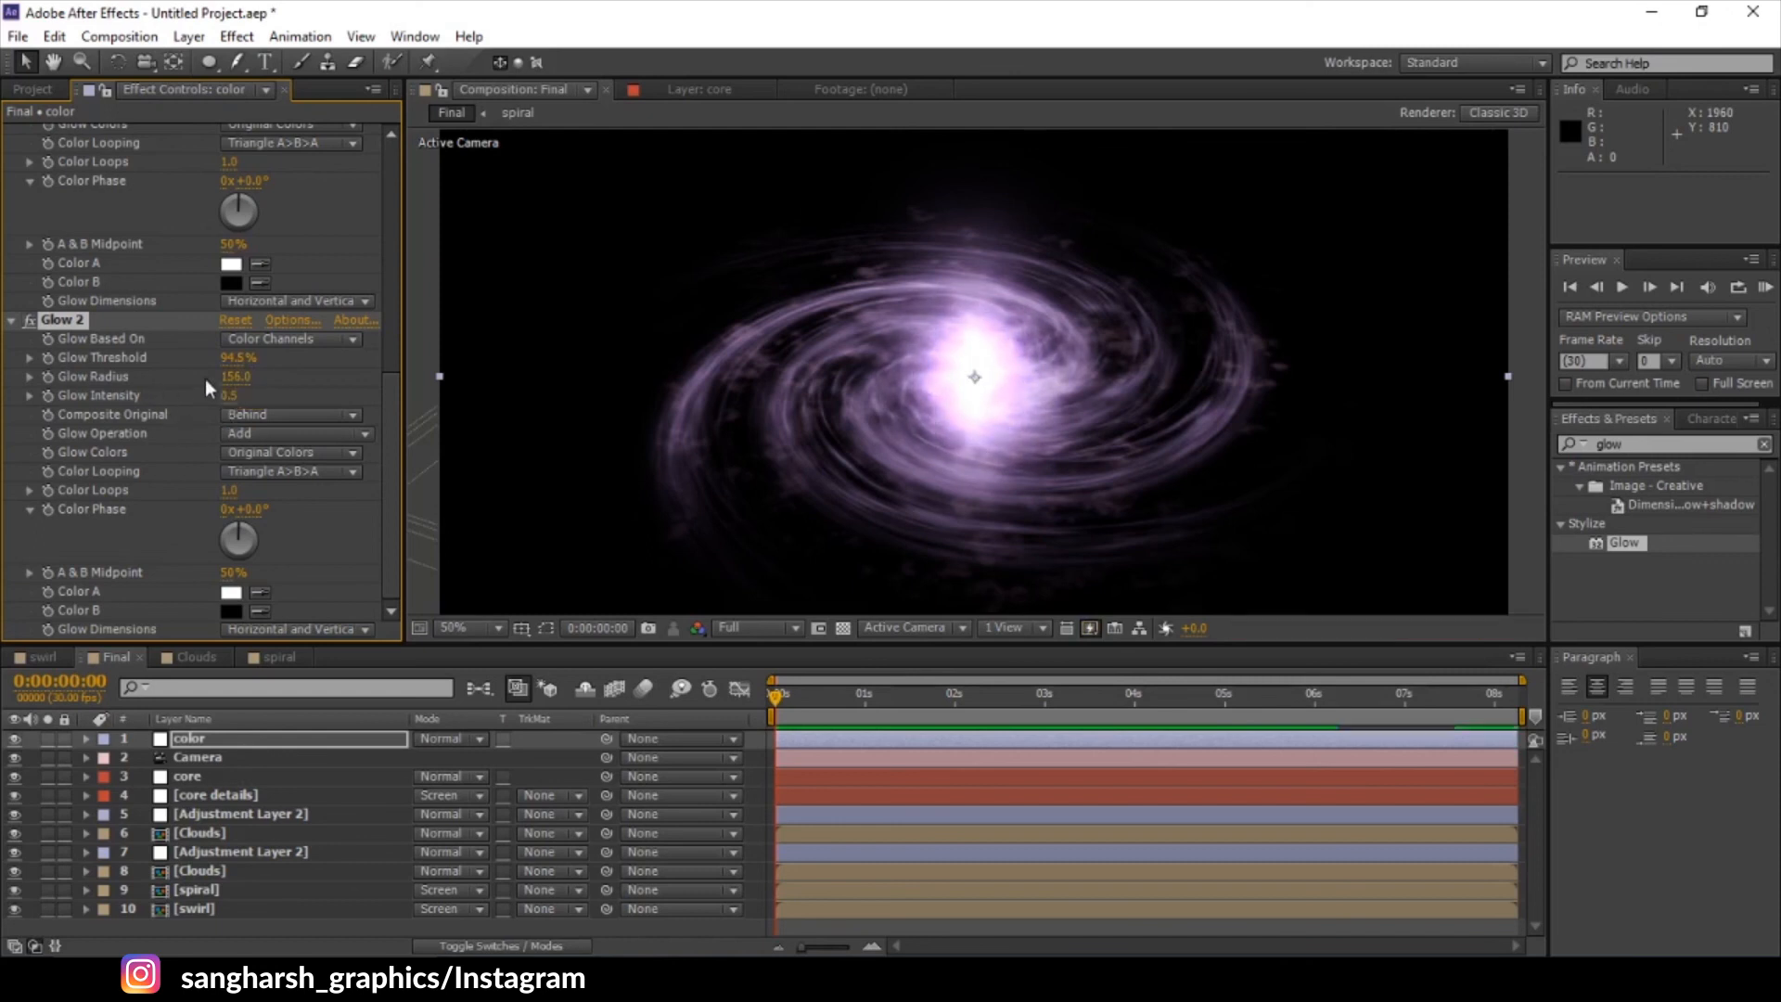
left_click_drag(218, 379, 216, 381)
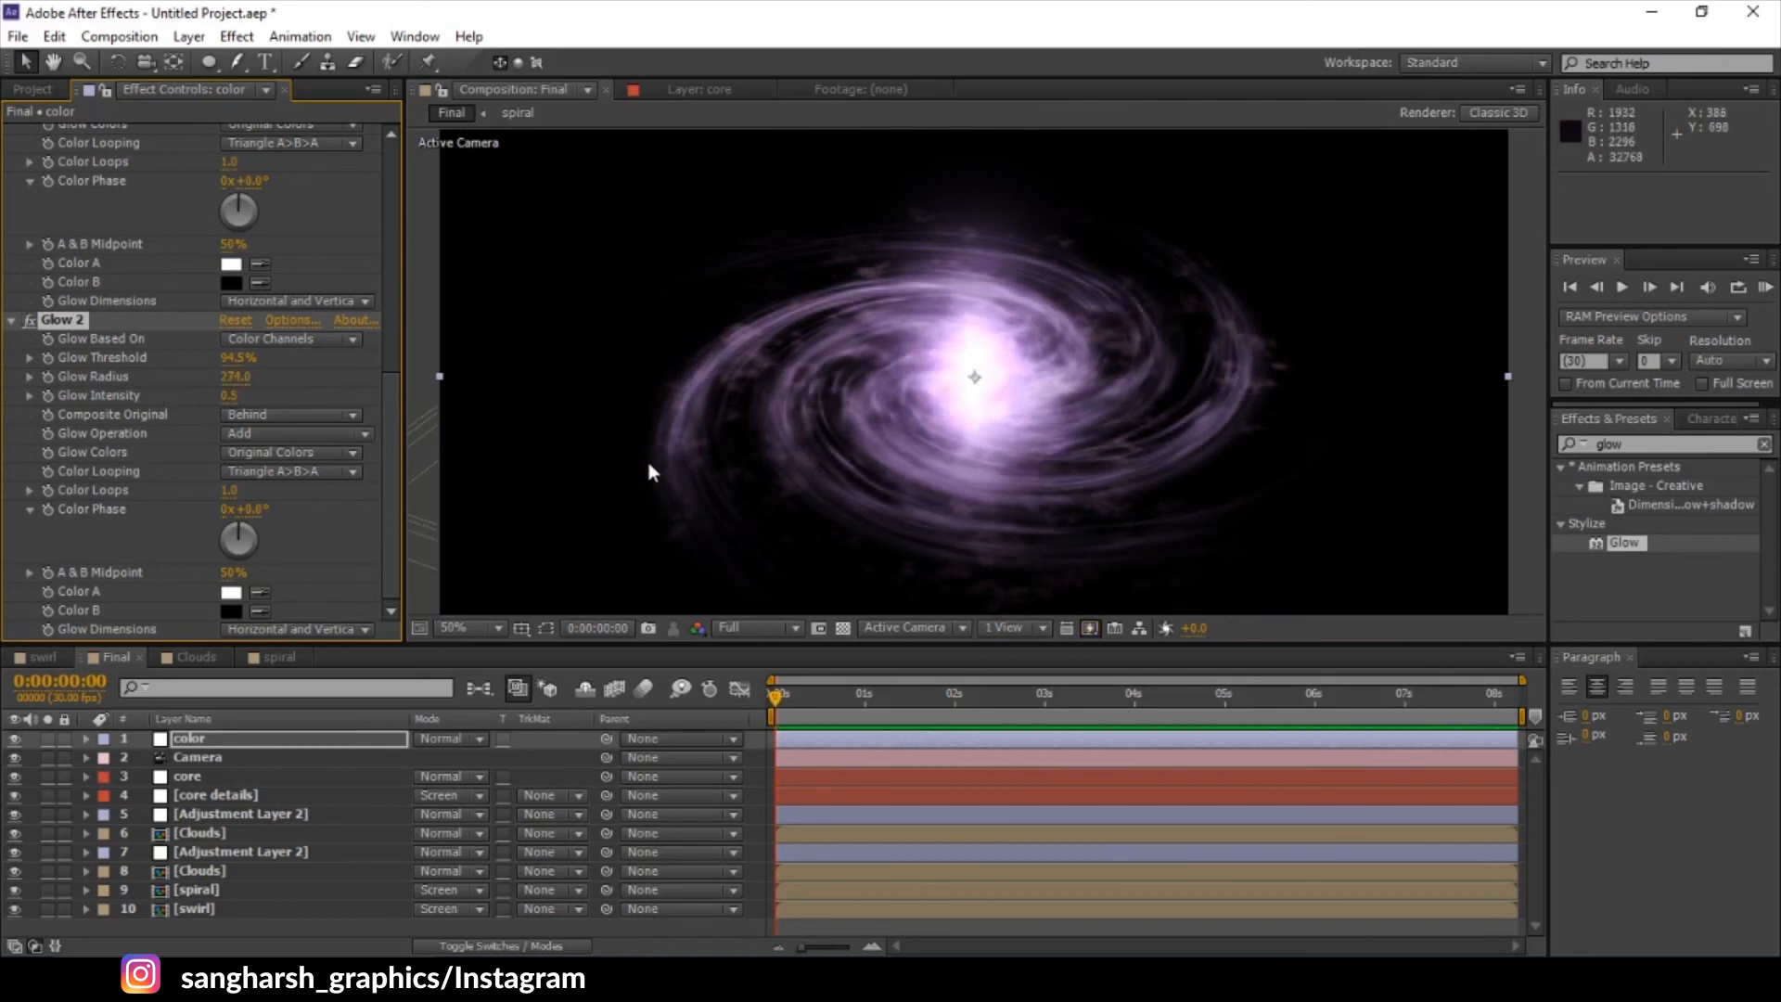
- Find the Turbulent Displace effect and apply it to the spiral layer in the Final composition
left_click(209, 890)
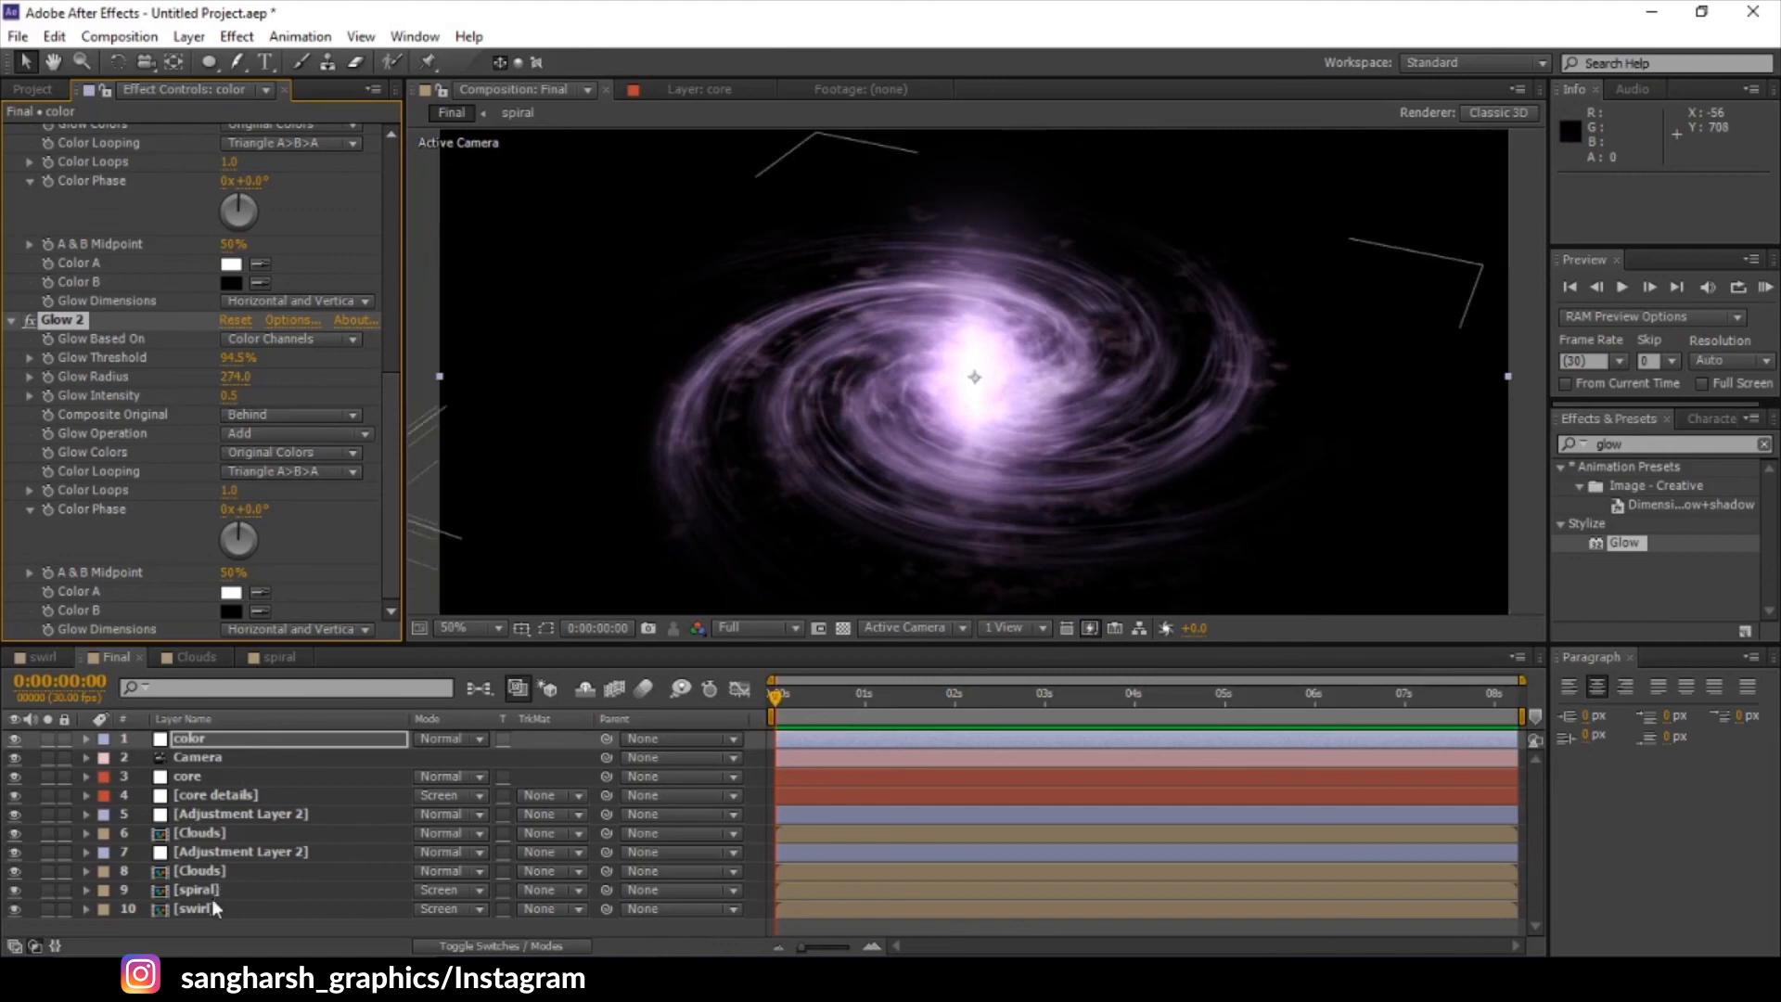
key("ctrl+5")
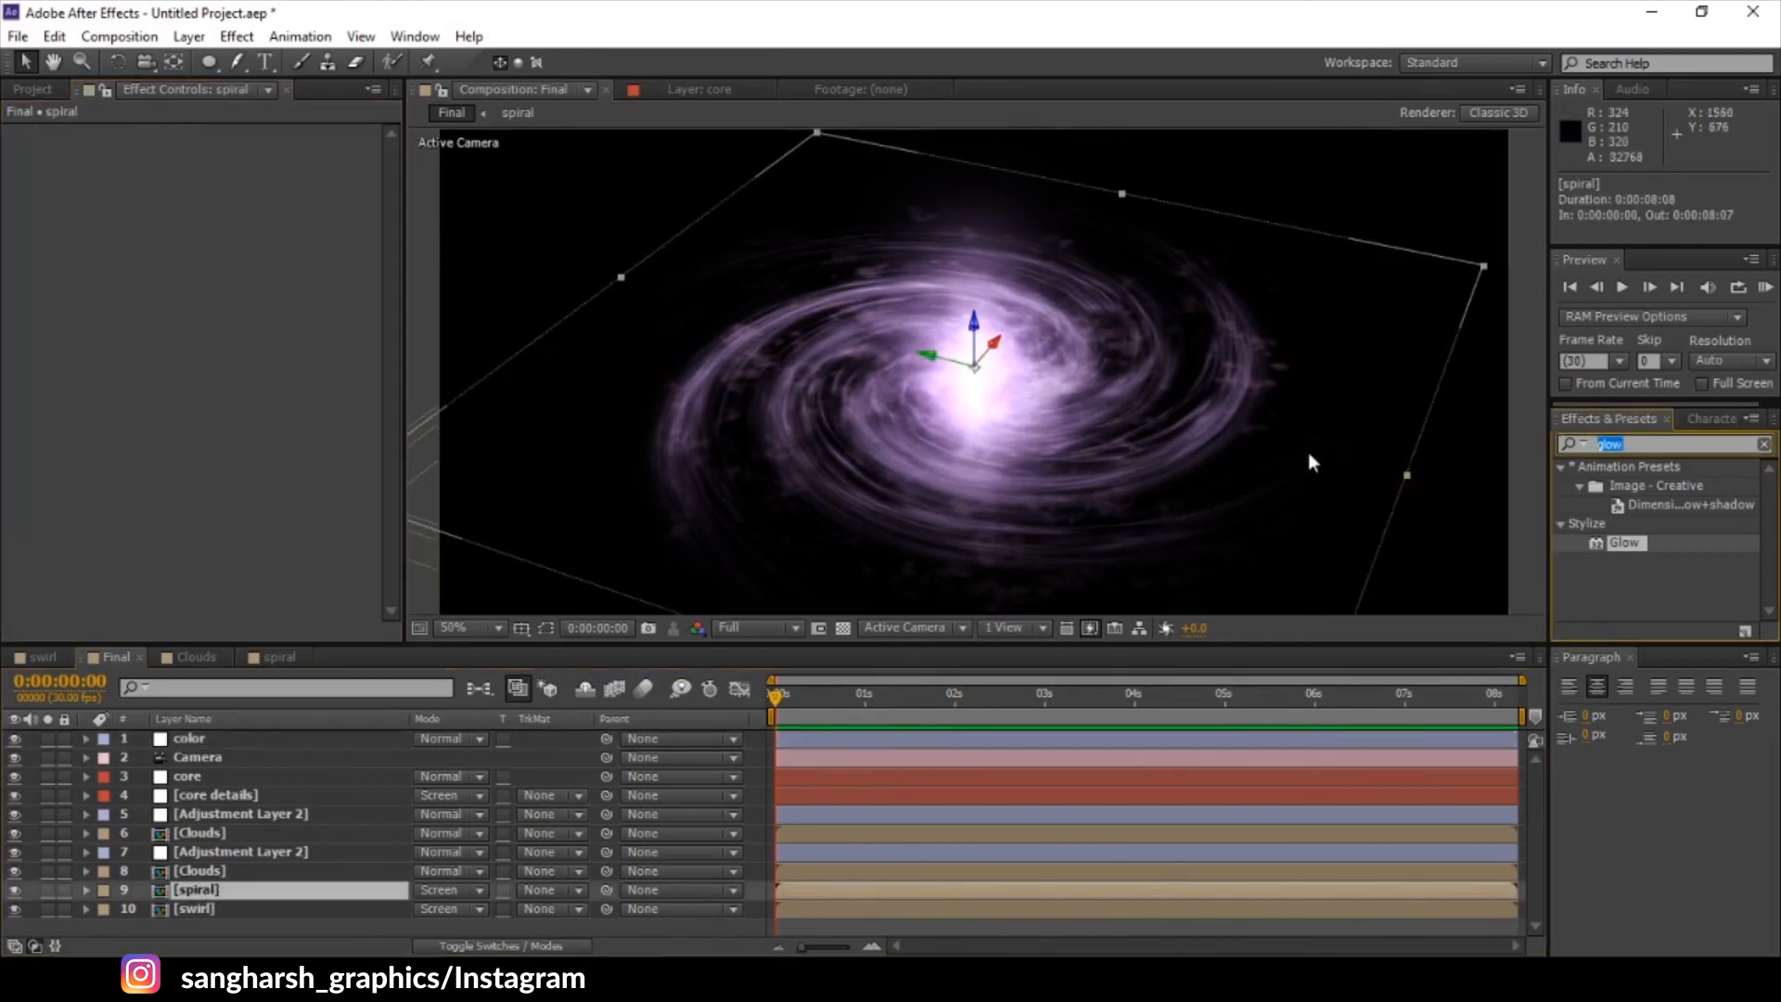
type("tur")
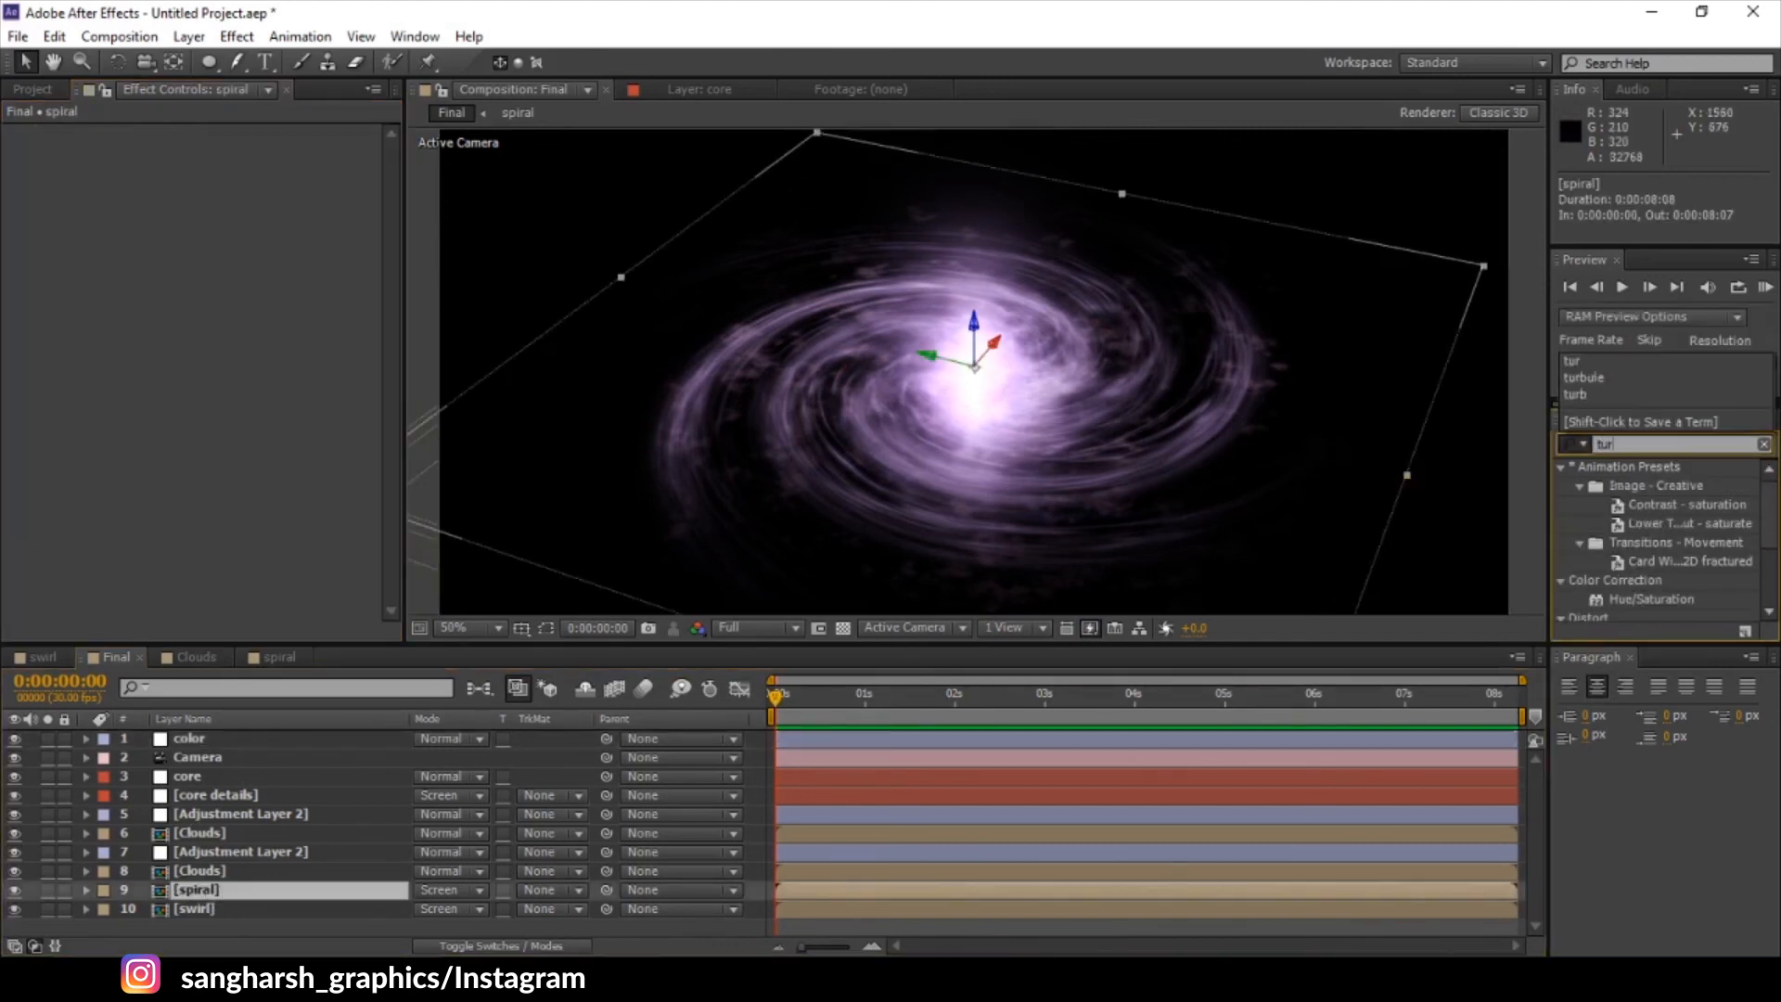
type("bu")
left_click_drag(1665, 485, 231, 892)
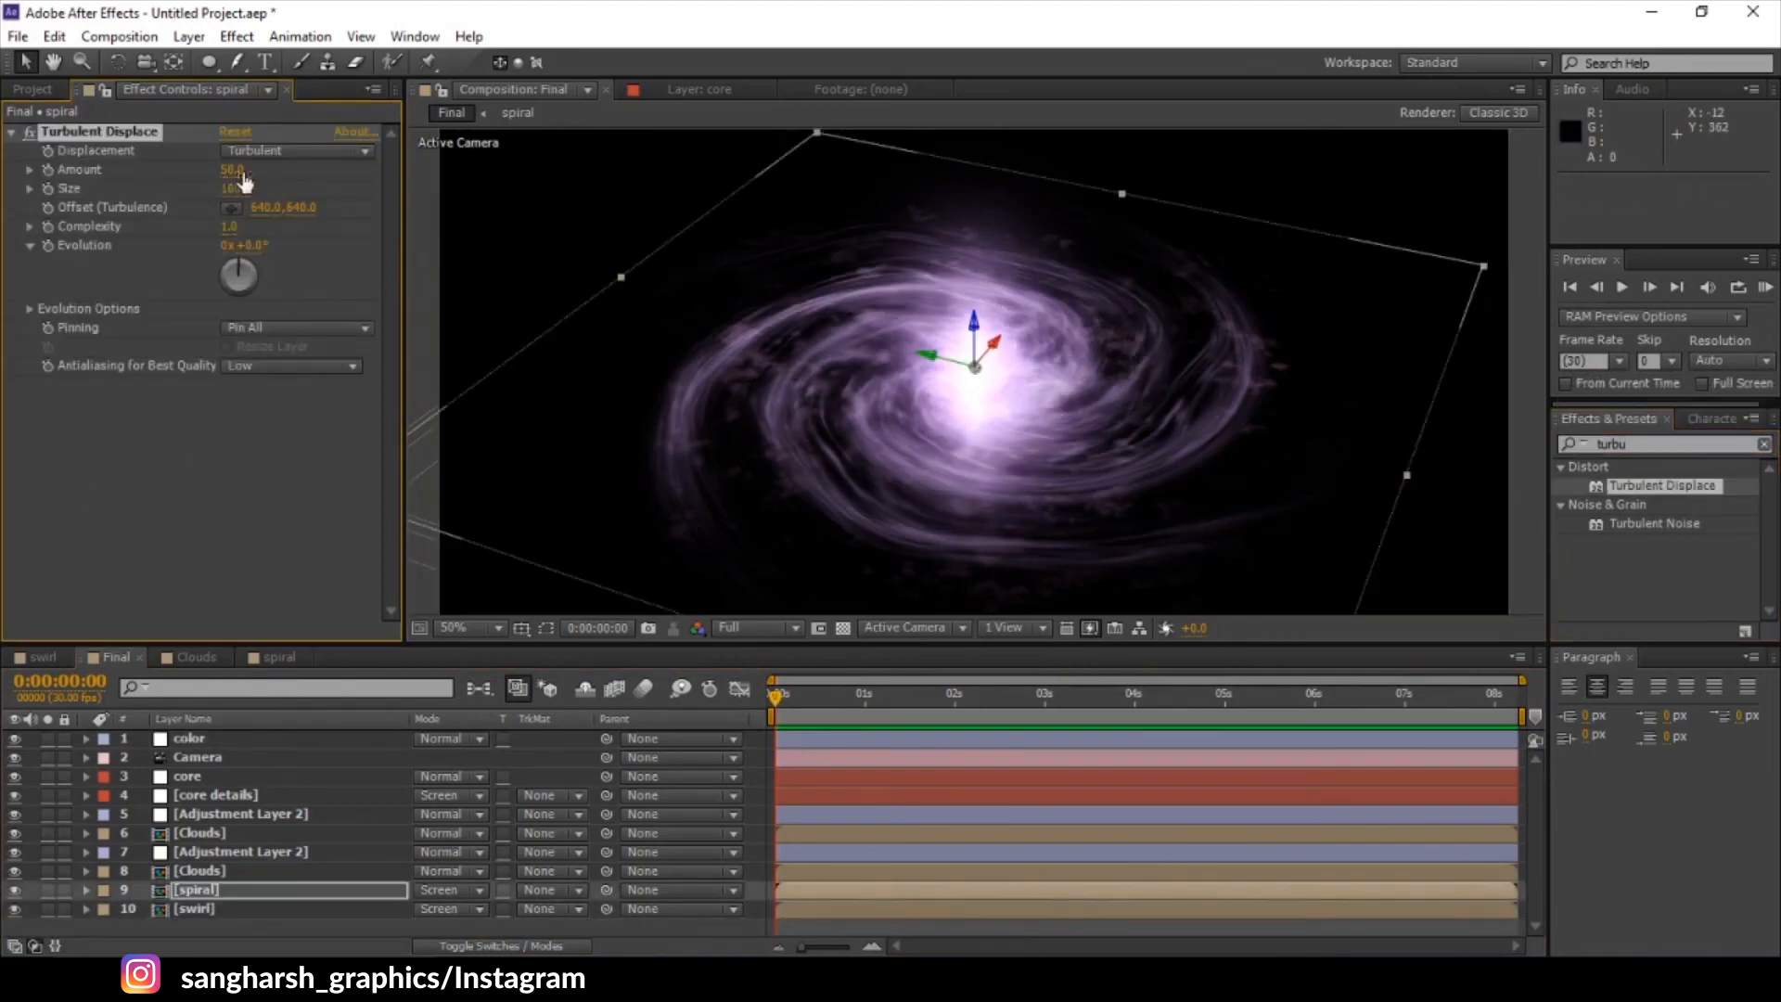
- Set the spiral layer's Turbulent Displace amount to 10 and its size to 587
left_click_drag(259, 168, 944, 229)
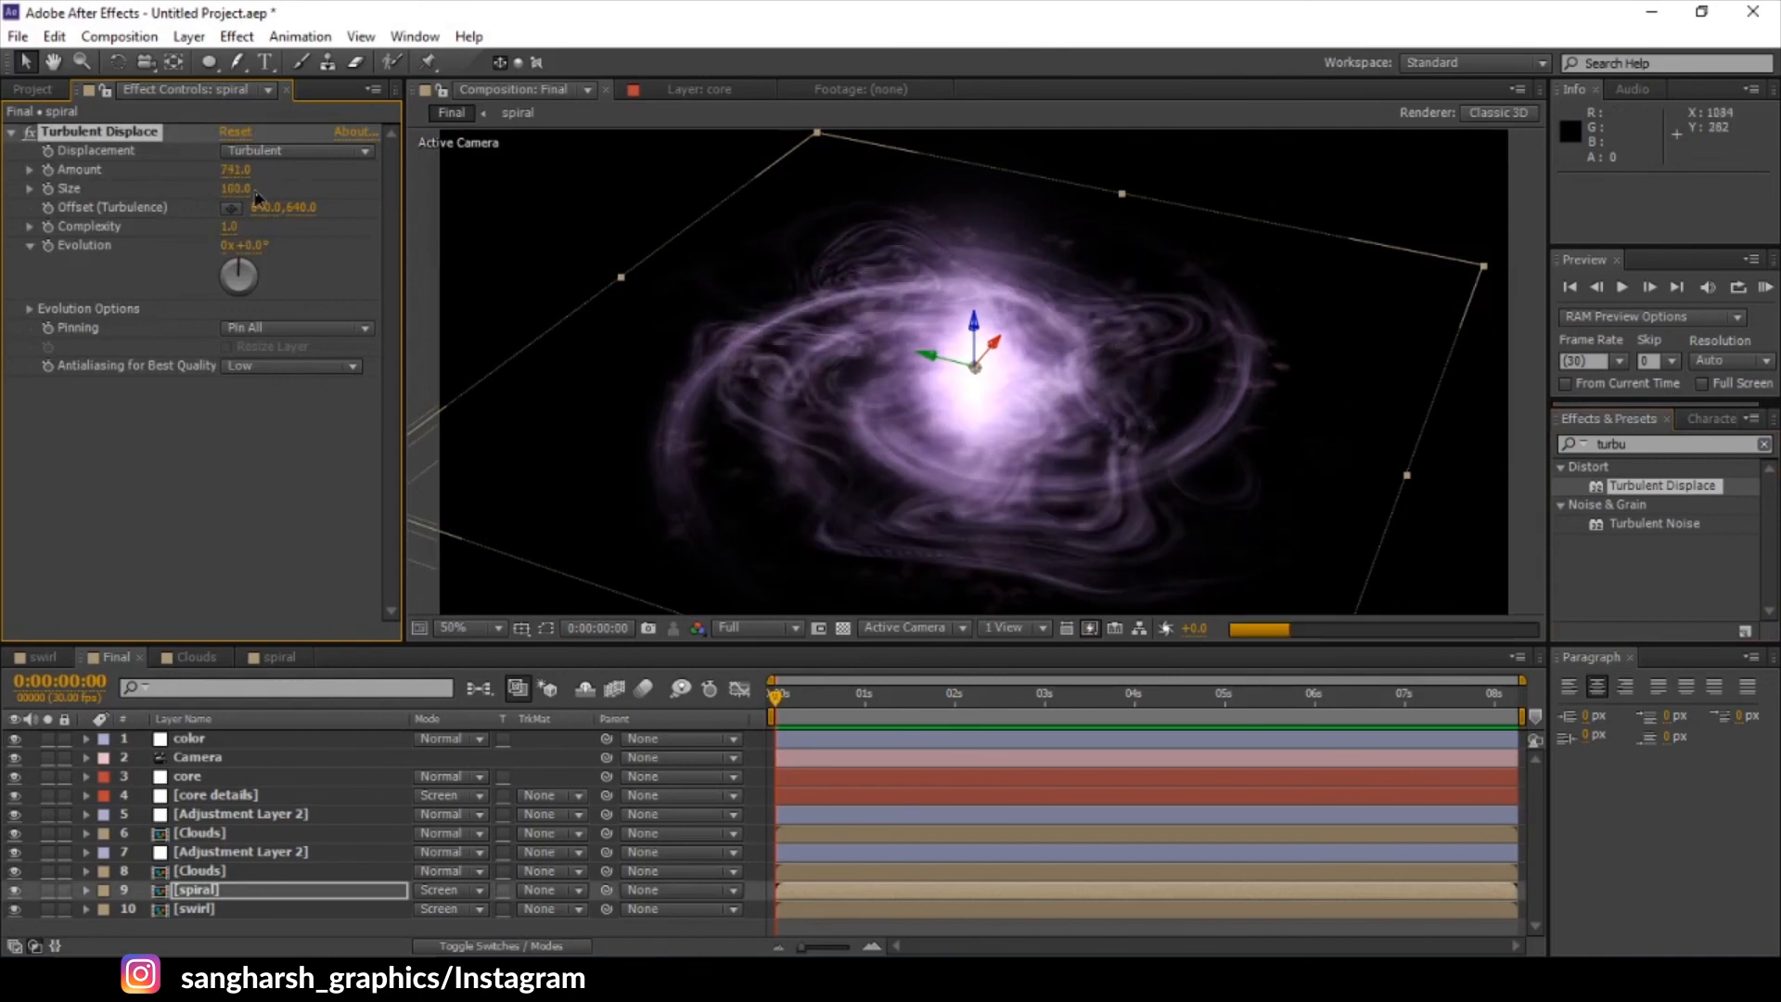
left_click(236, 169)
type("74")
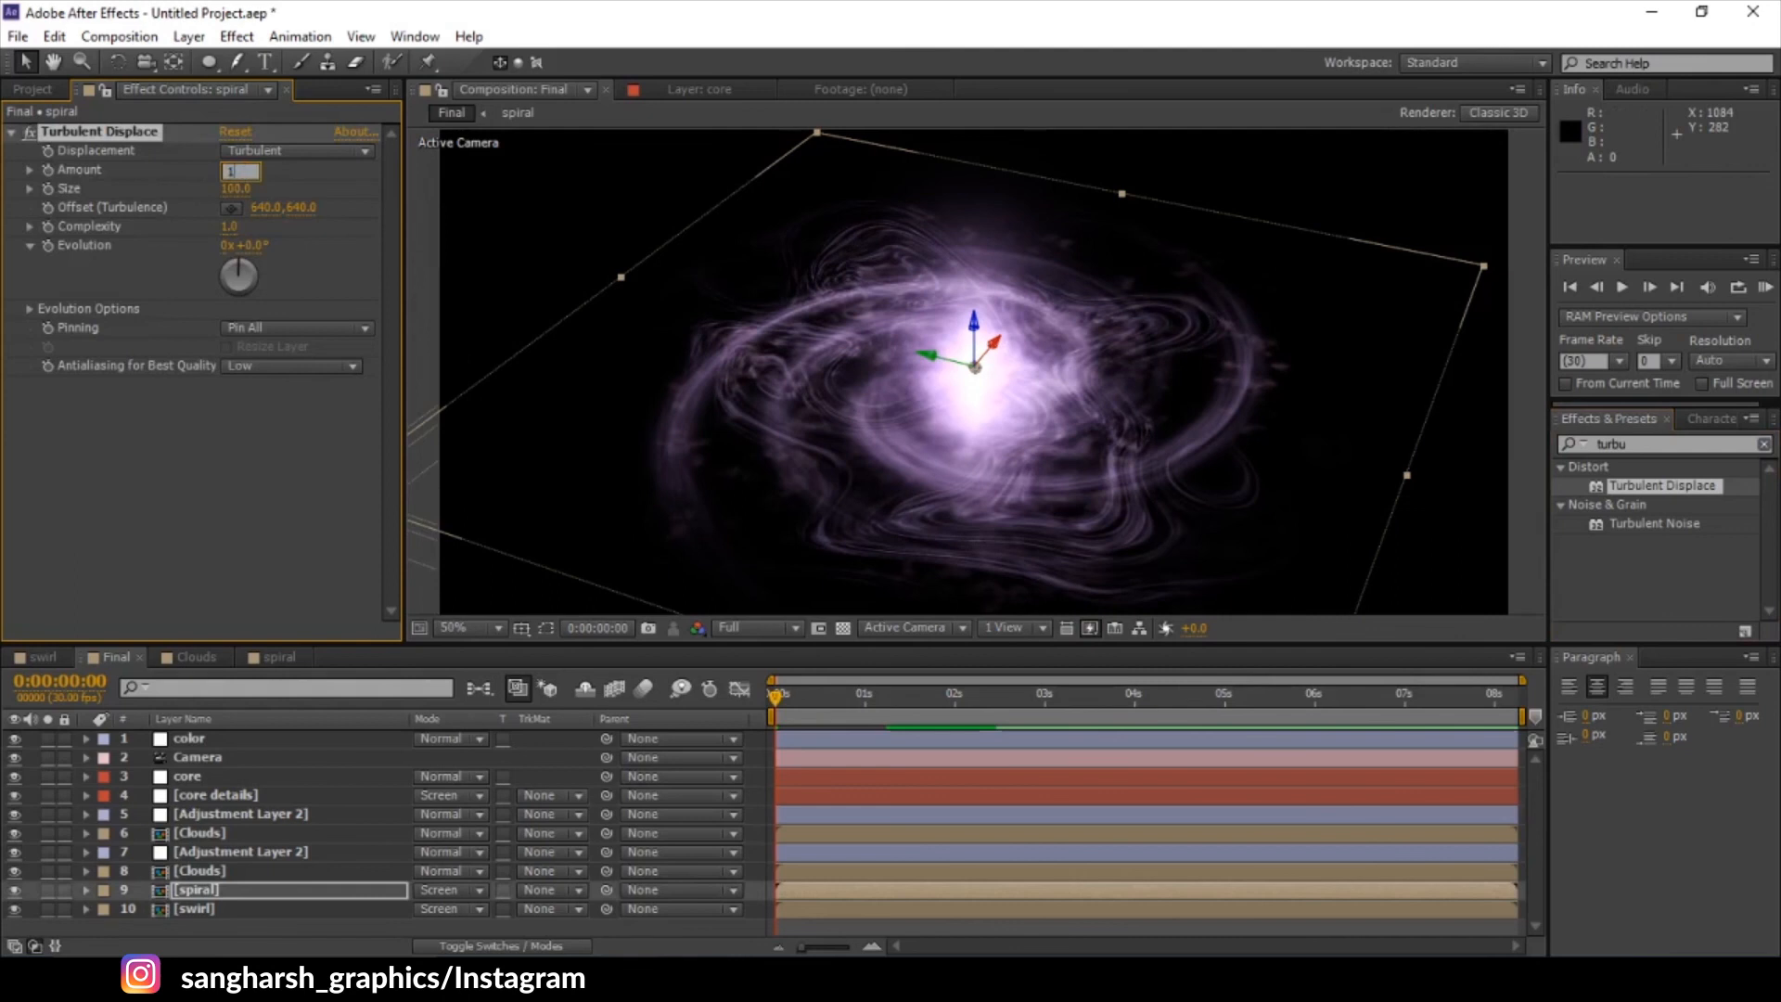
key("Return")
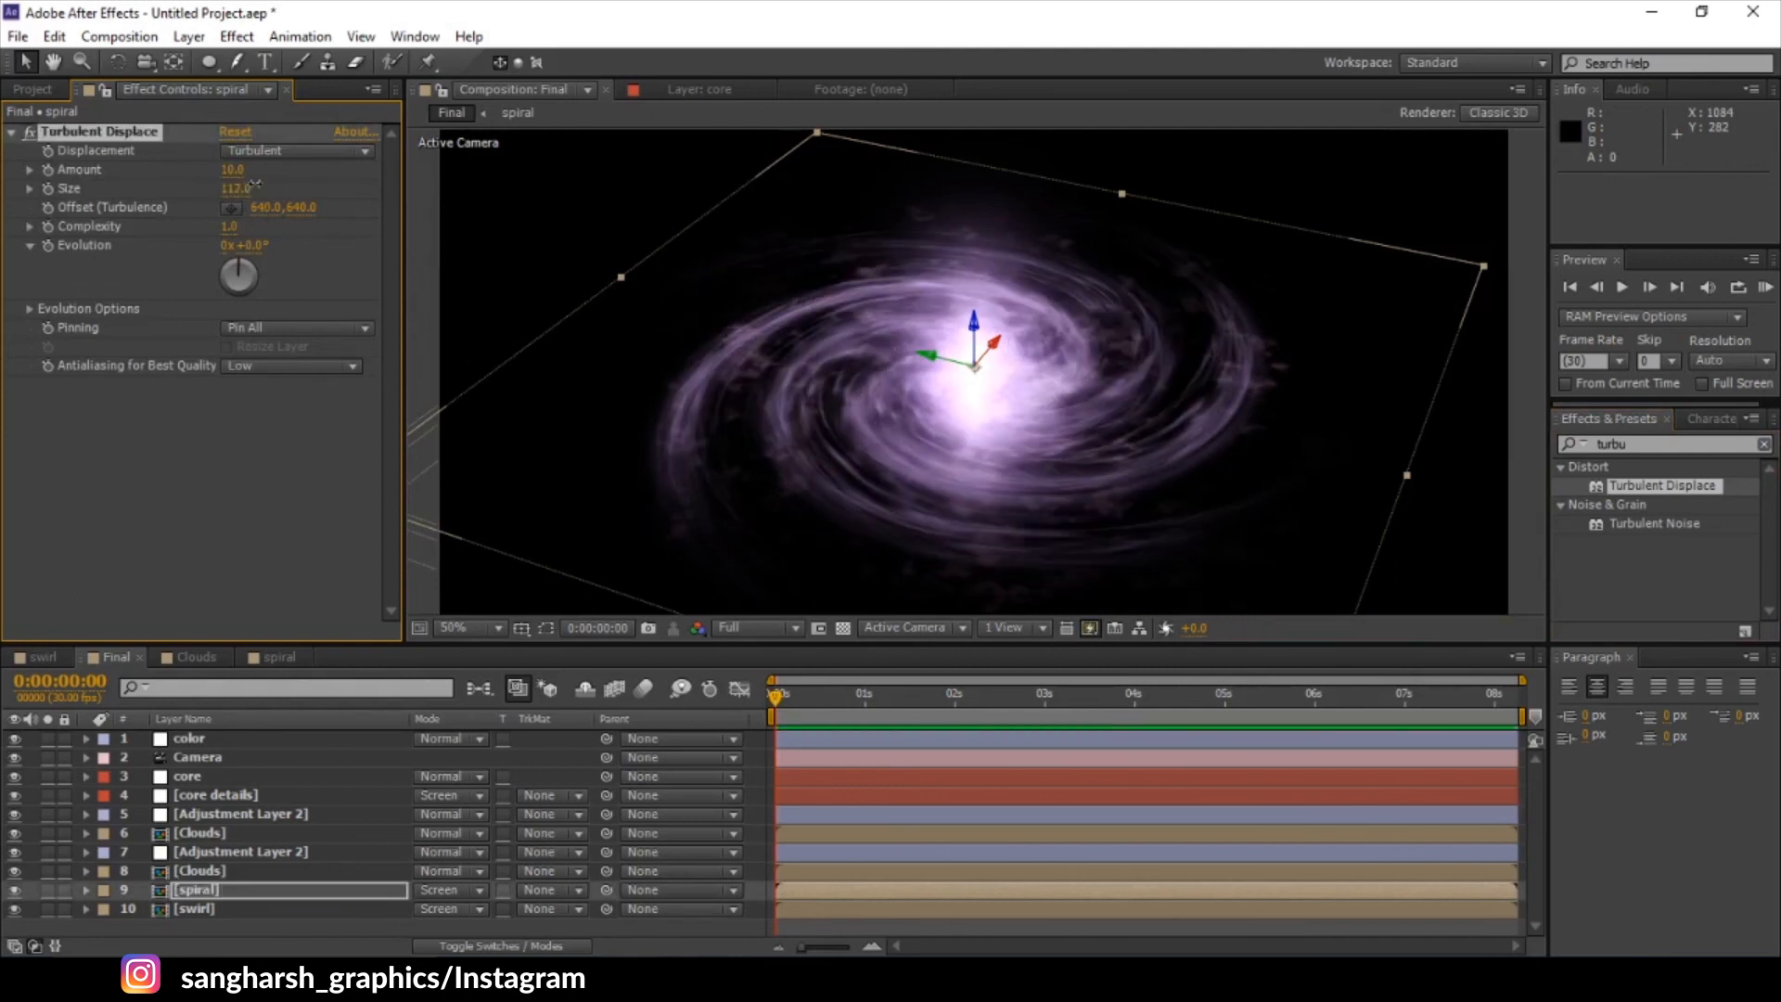
left_click_drag(237, 188, 649, 215)
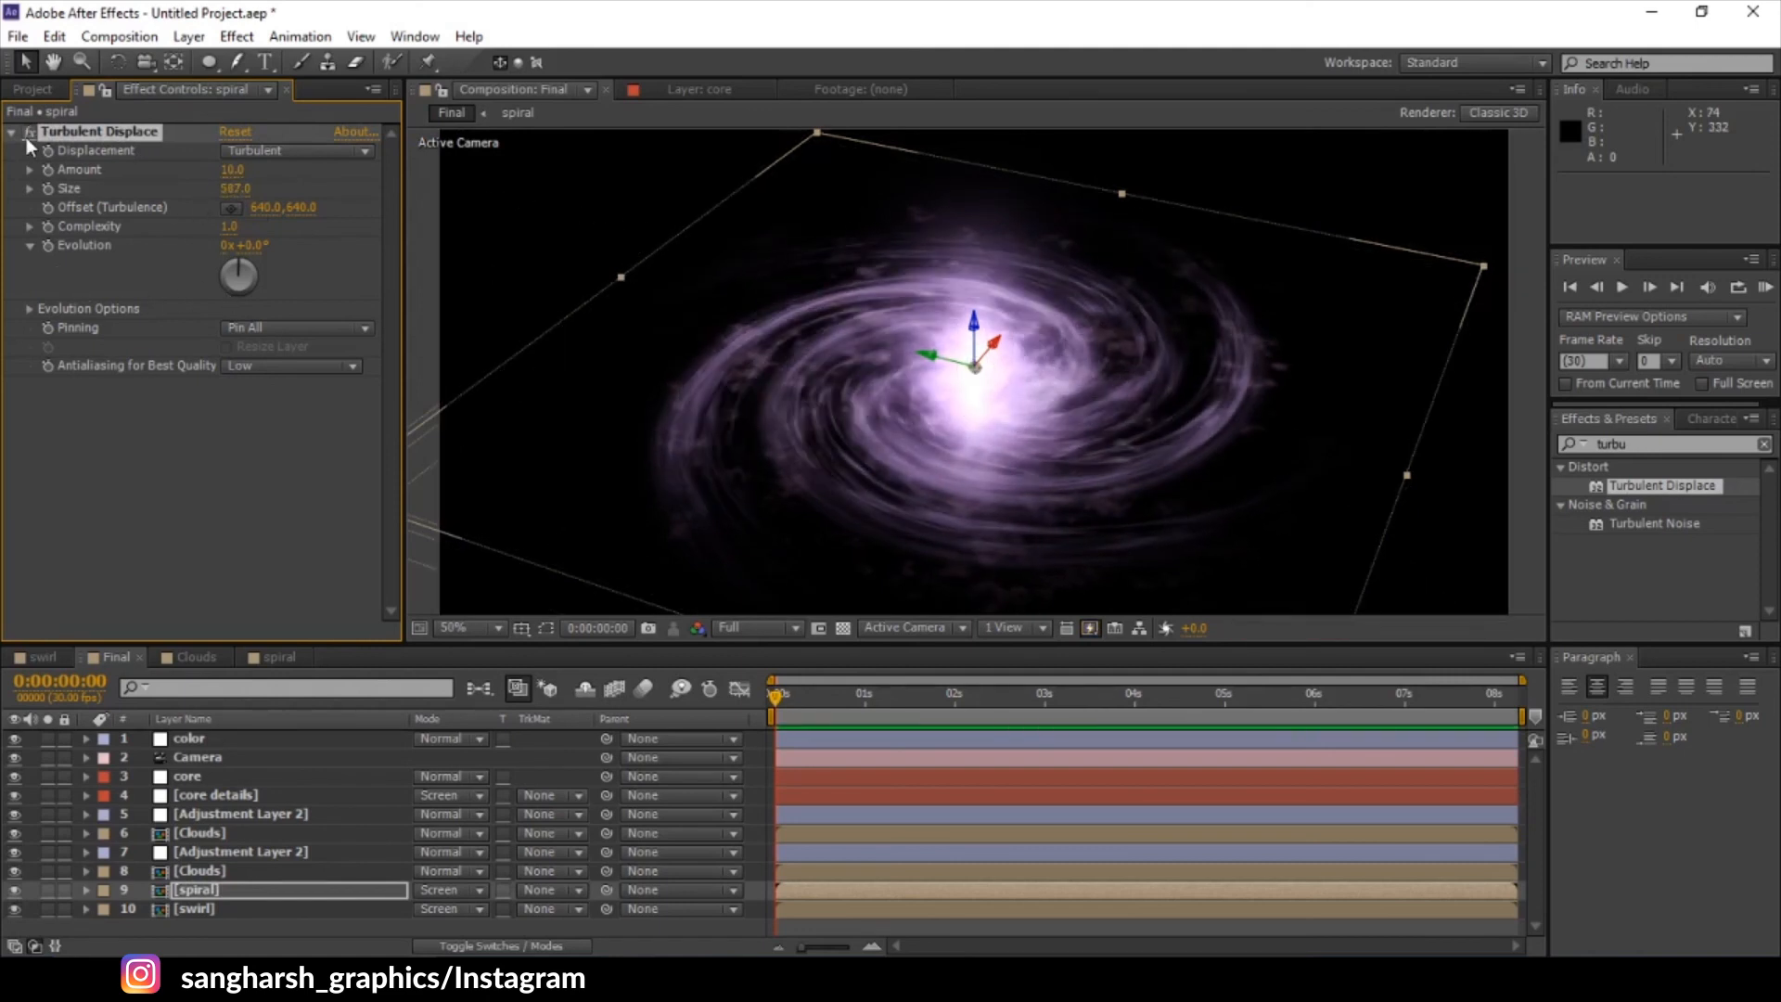
- Set the spiral layer's Turbulent Displace complexity to 4.1, trying larger displacement amounts and undoing them
left_click_drag(240, 174, 360, 152)
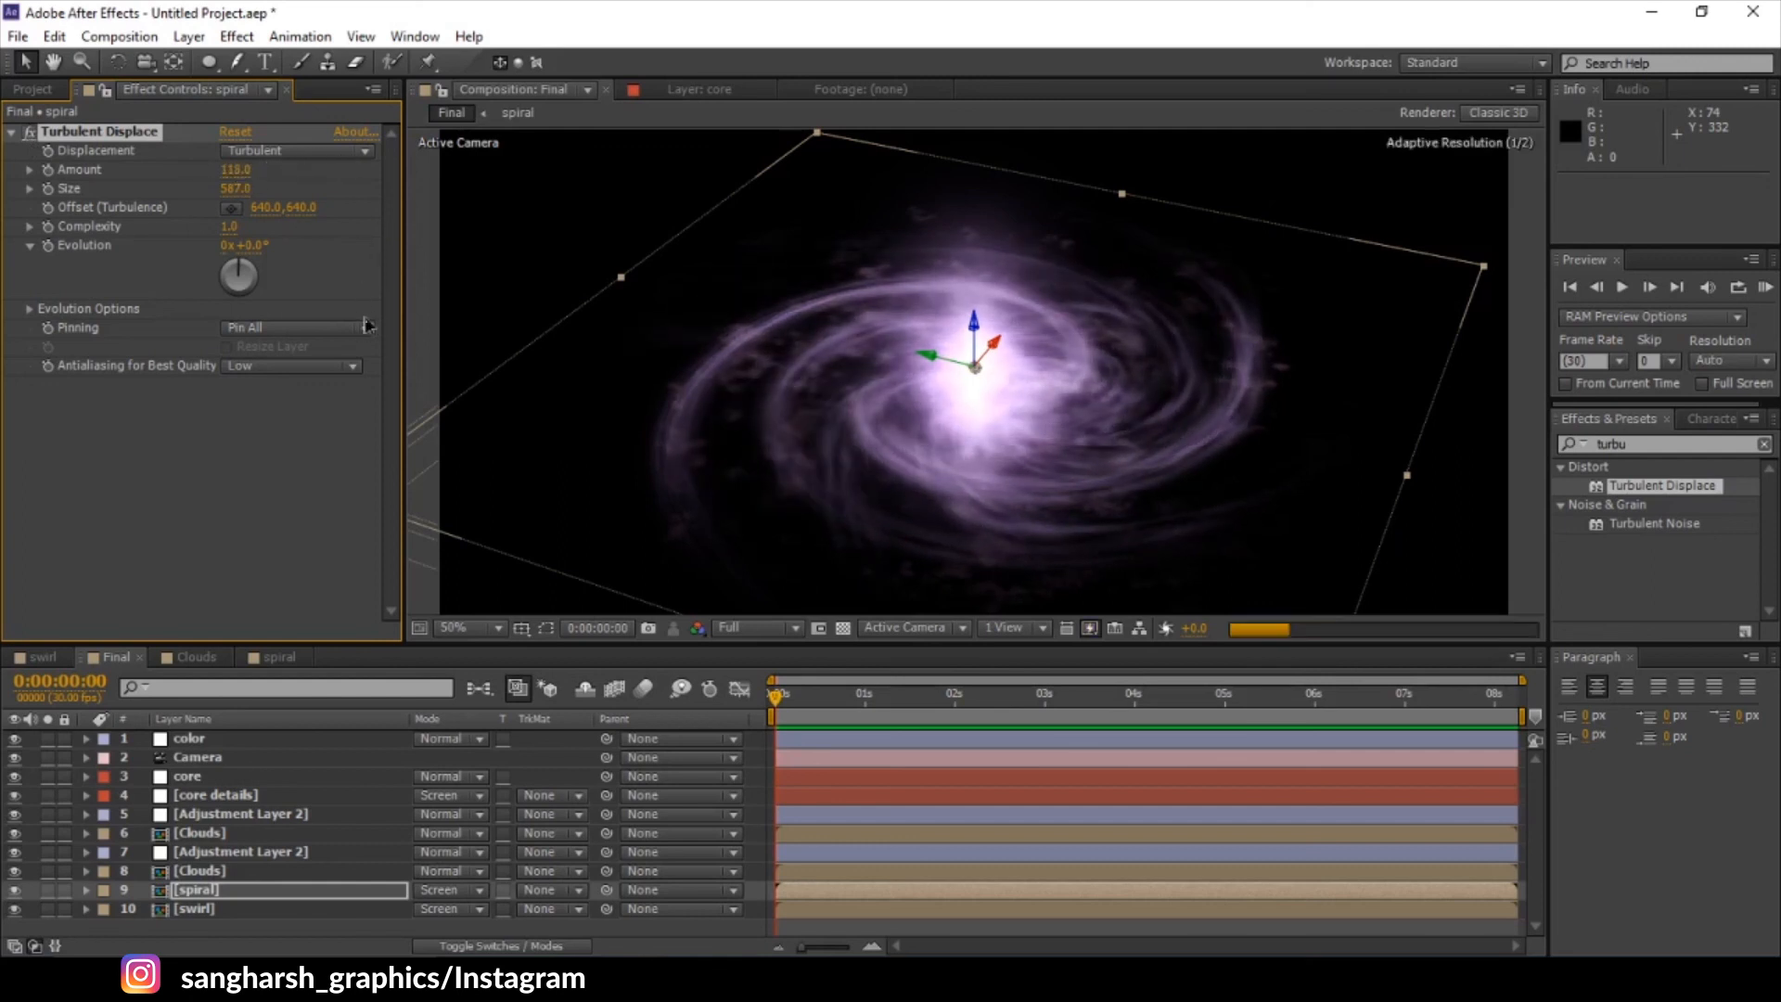
key("ctrl+z")
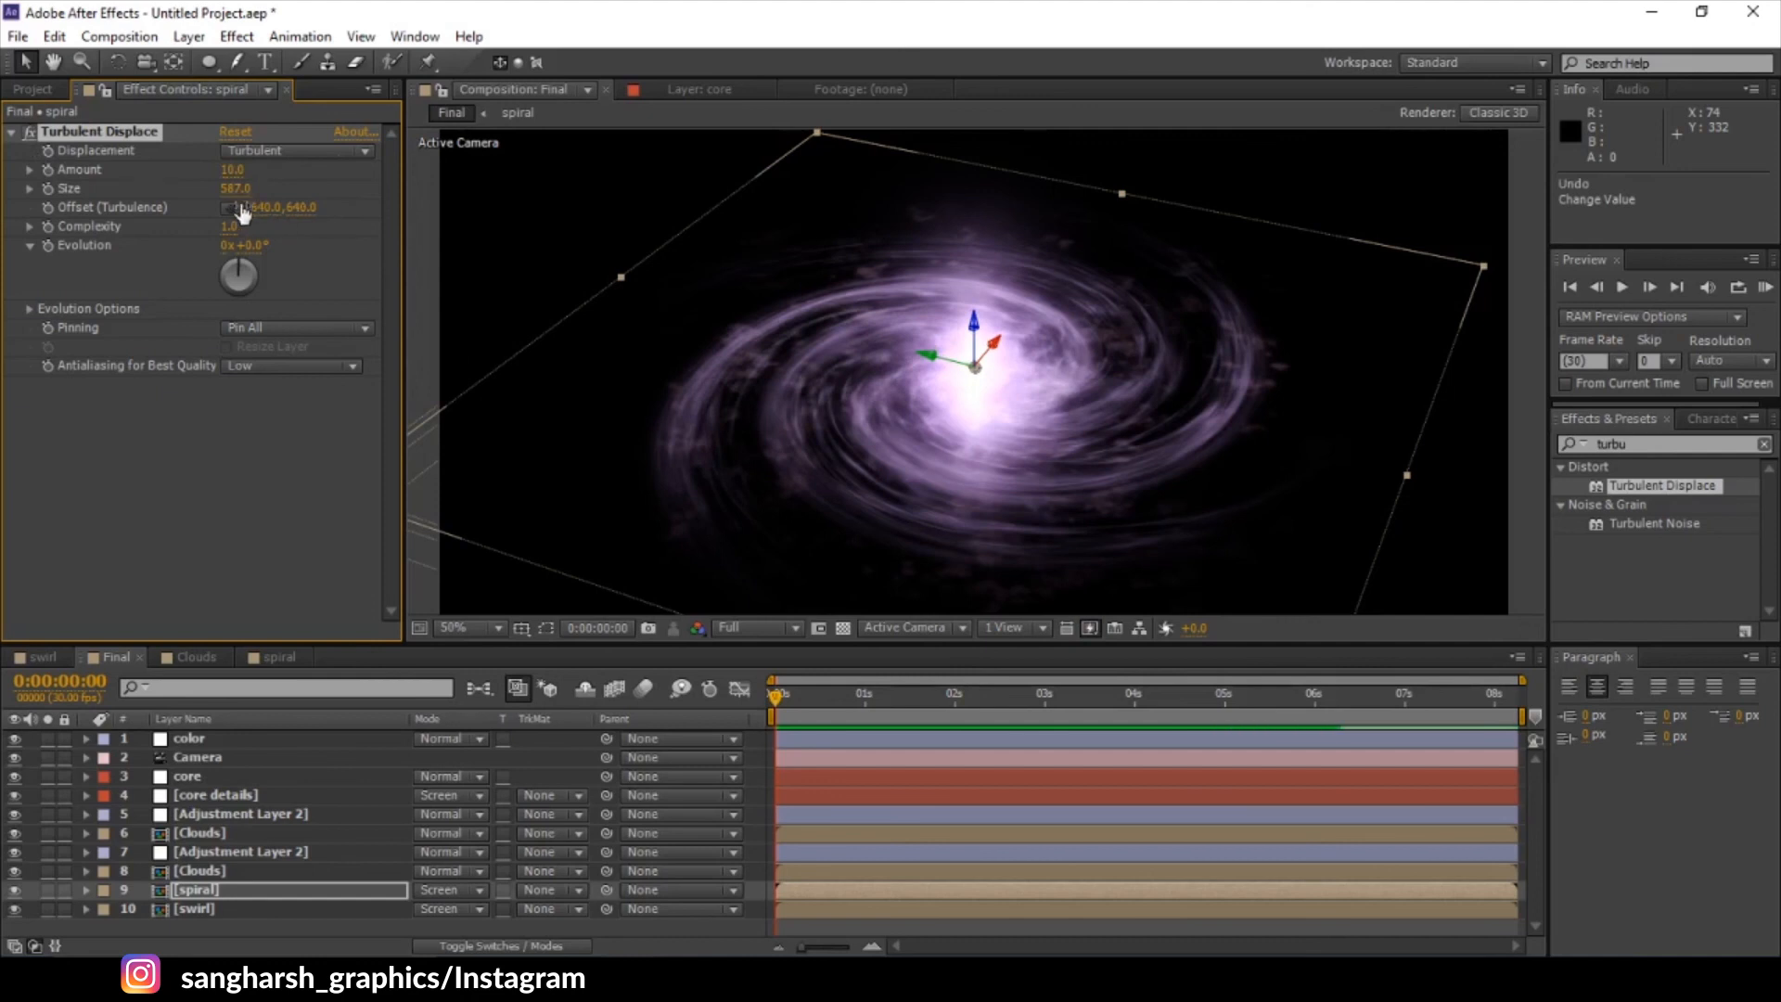
left_click_drag(234, 231, 603, 261)
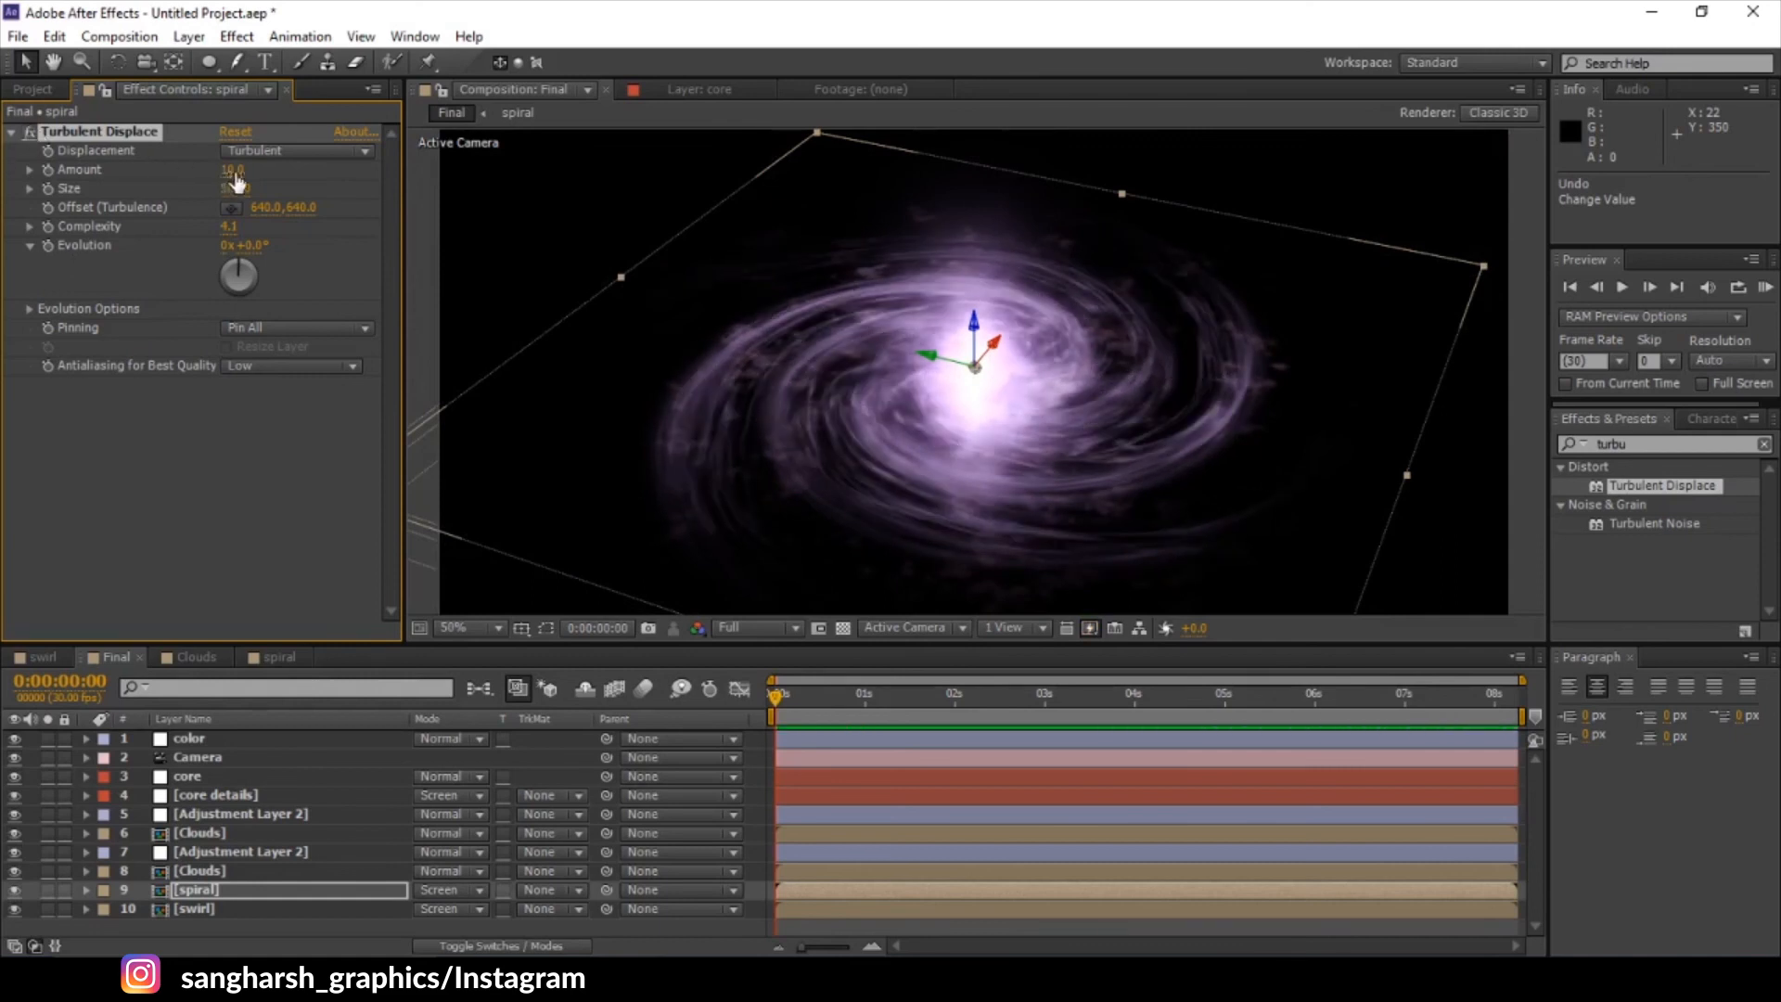
left_click_drag(272, 171, 594, 167)
key("ctrl+z")
left_click(249, 398)
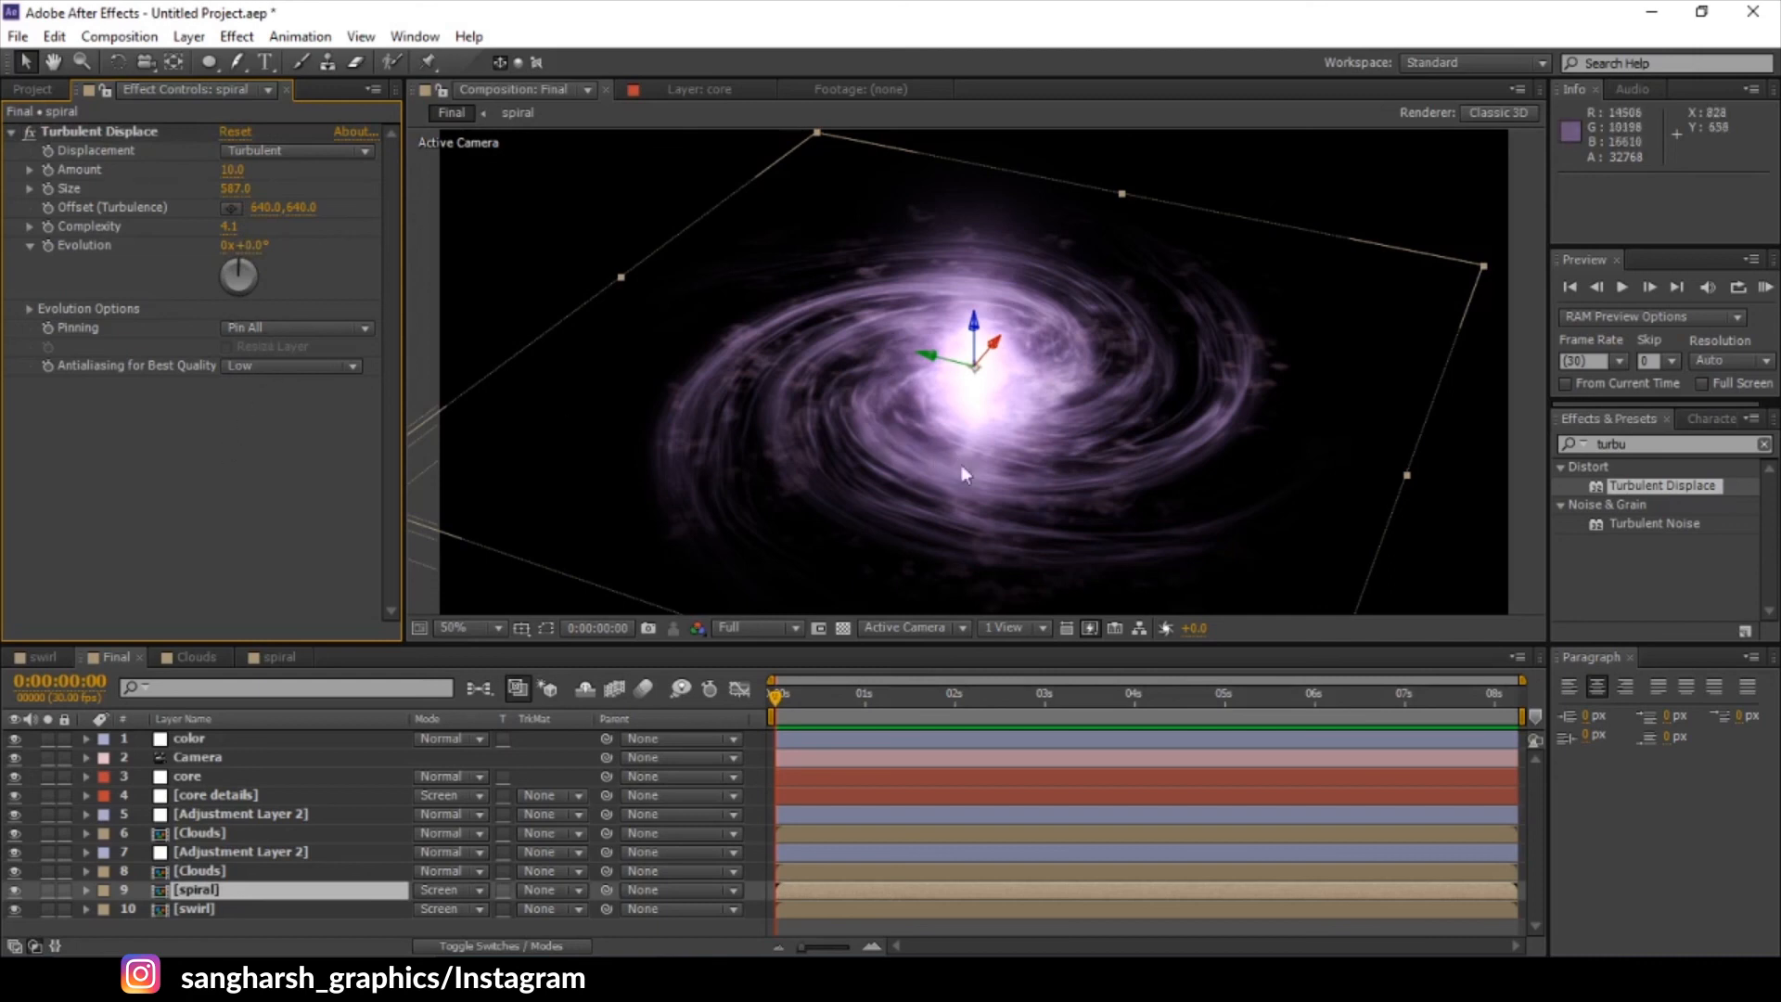
- Dolly the camera closer to the galaxy, to about -296.6, -365.5, -584.6, and select the core details layer
key("y")
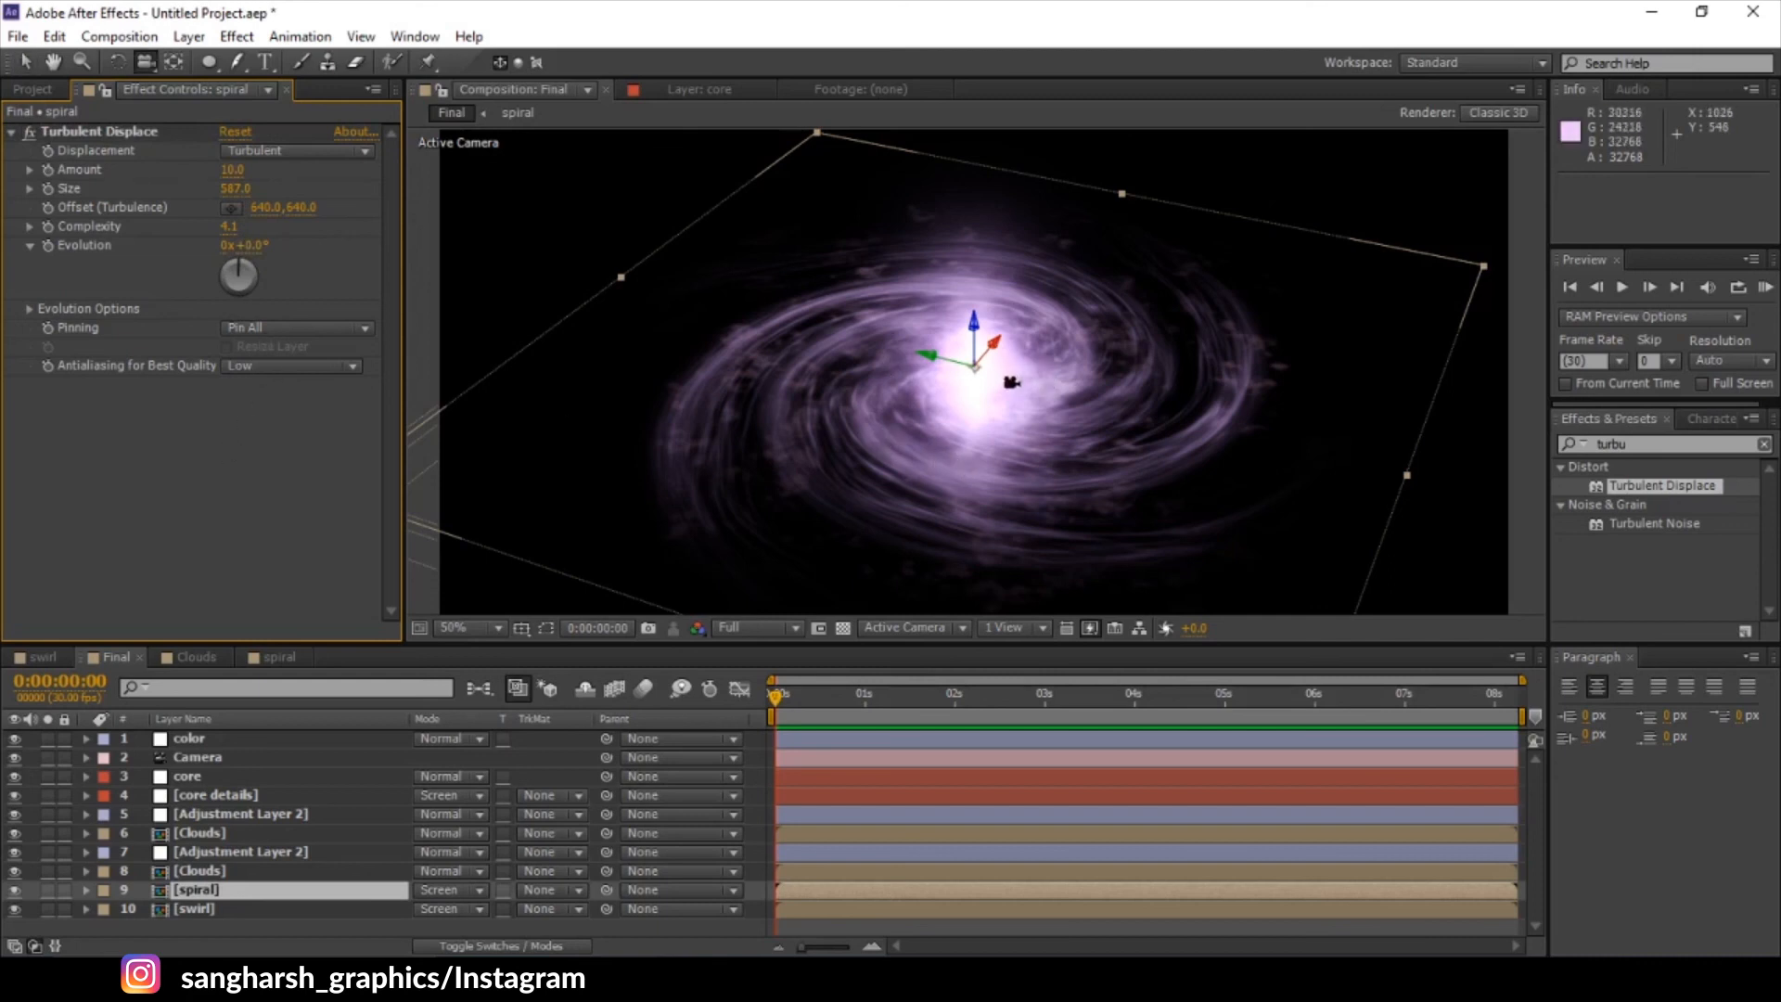
key("c")
left_click_drag(1016, 474, 1042, 312)
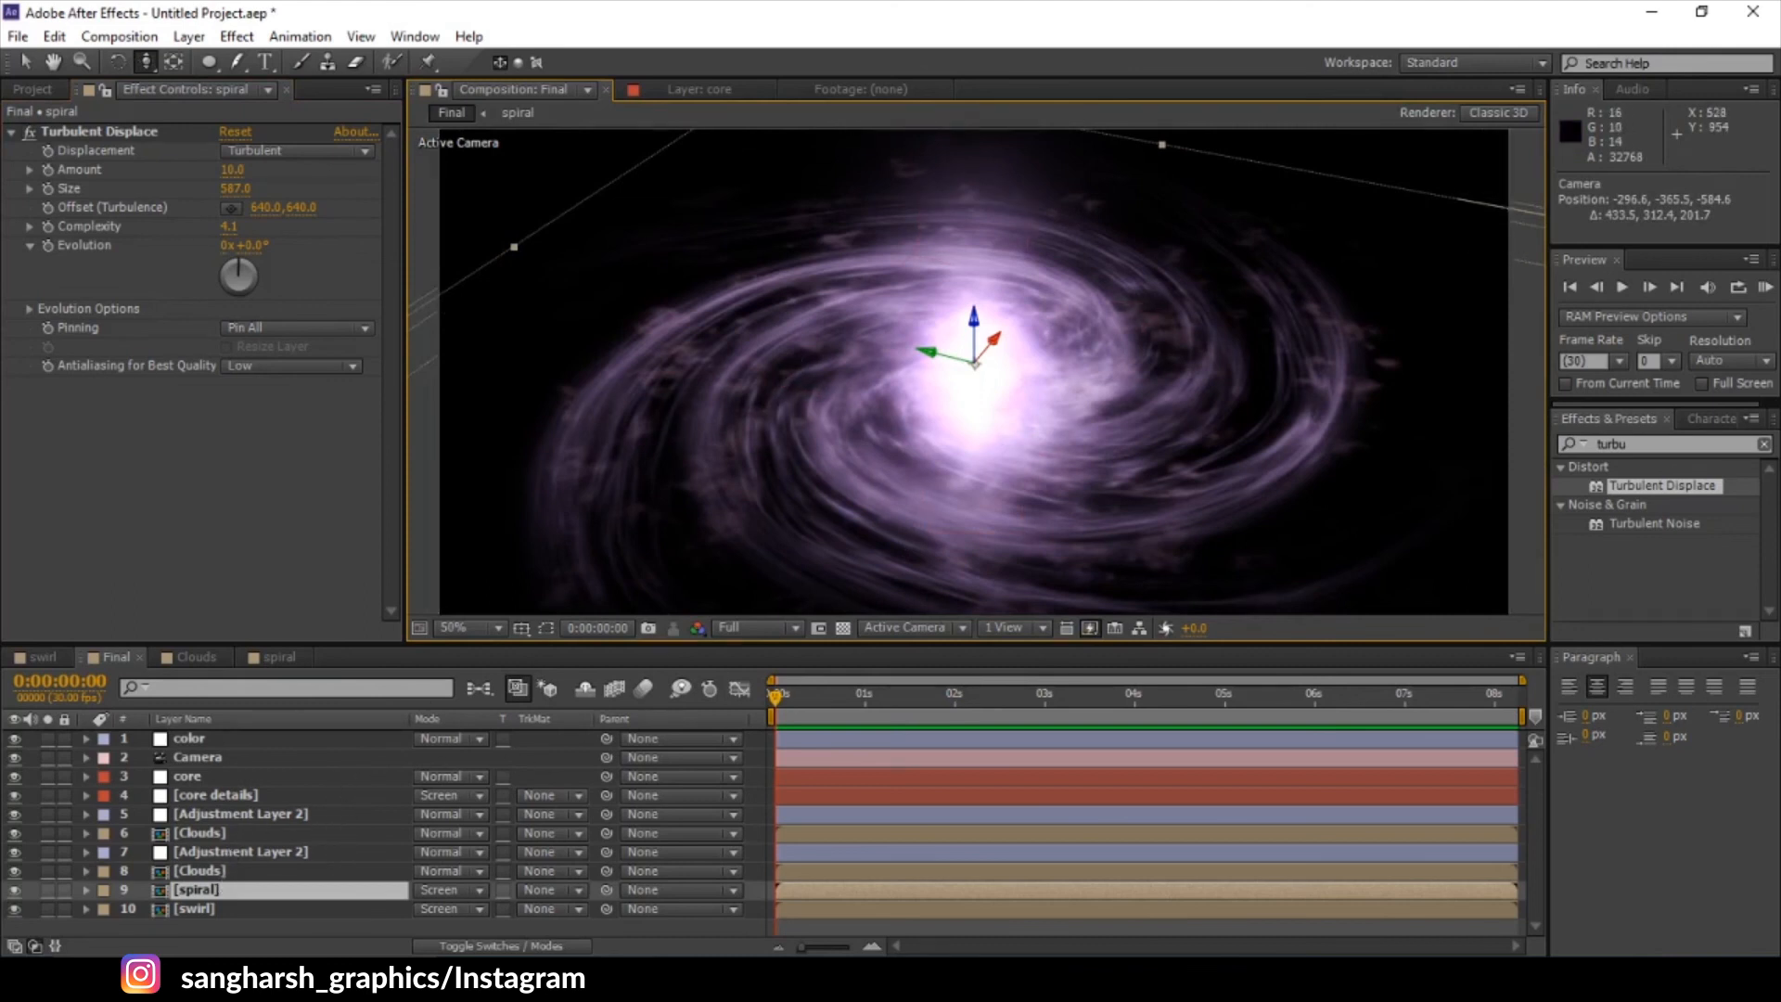
left_click(218, 872)
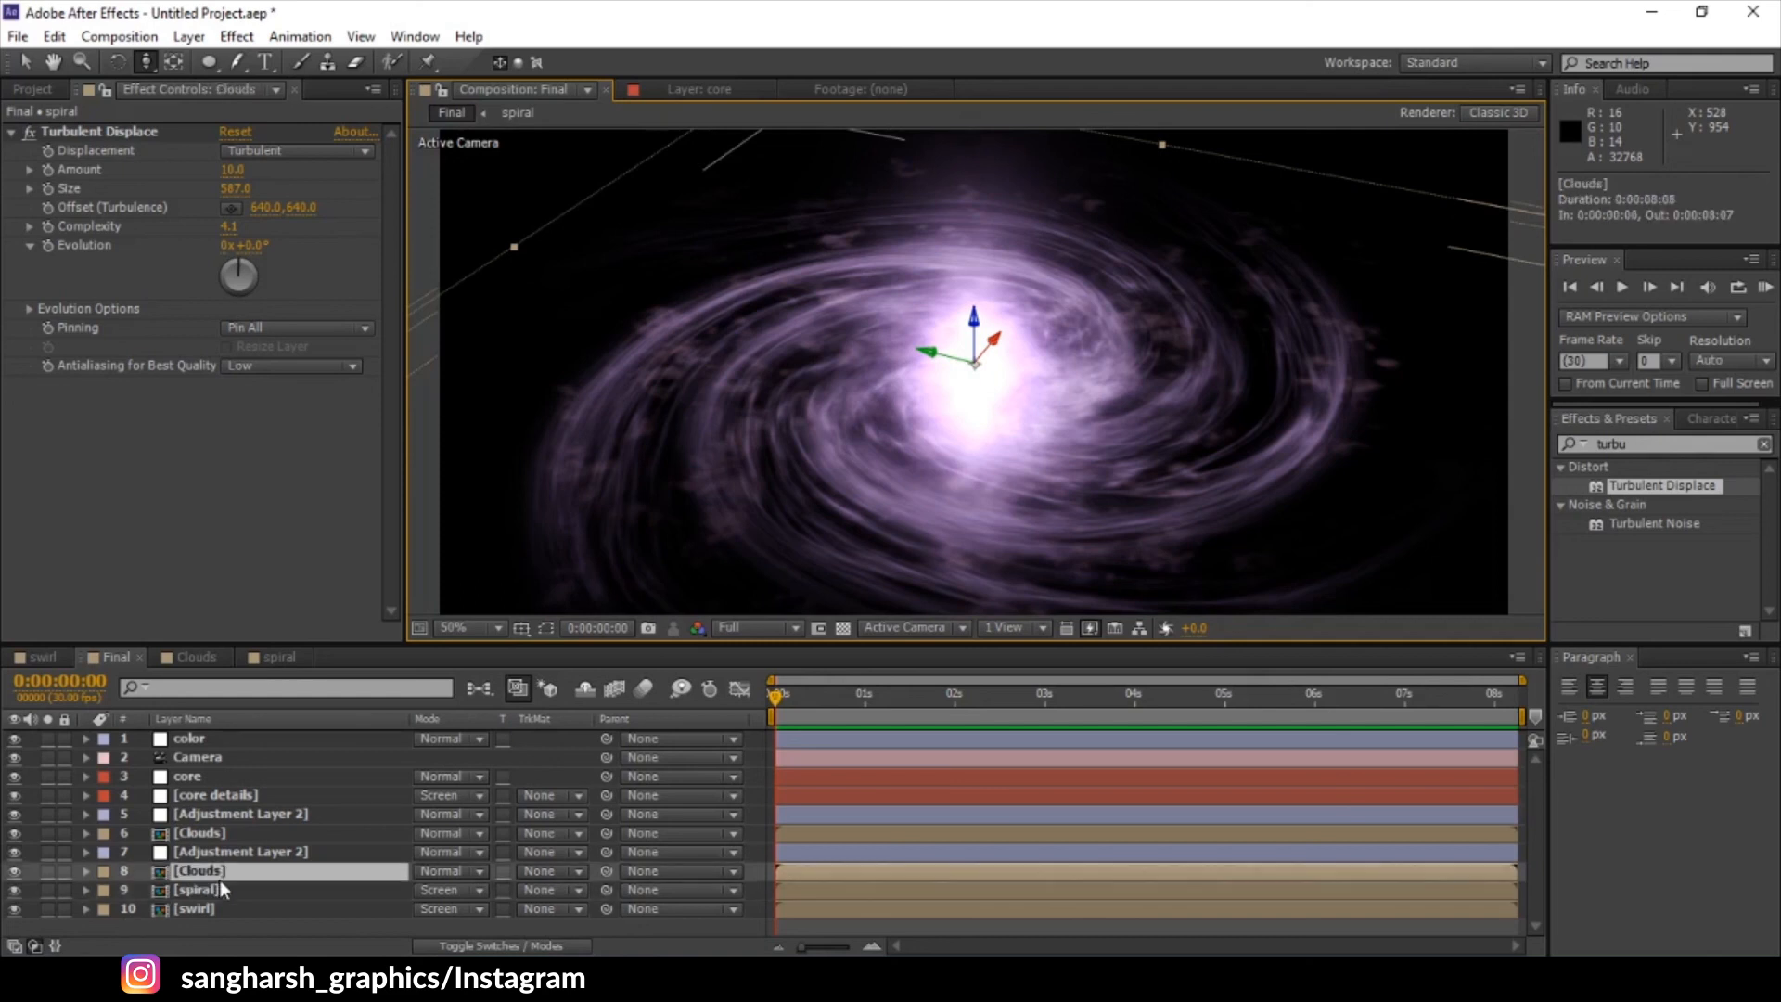
left_click(222, 833)
left_click(232, 798)
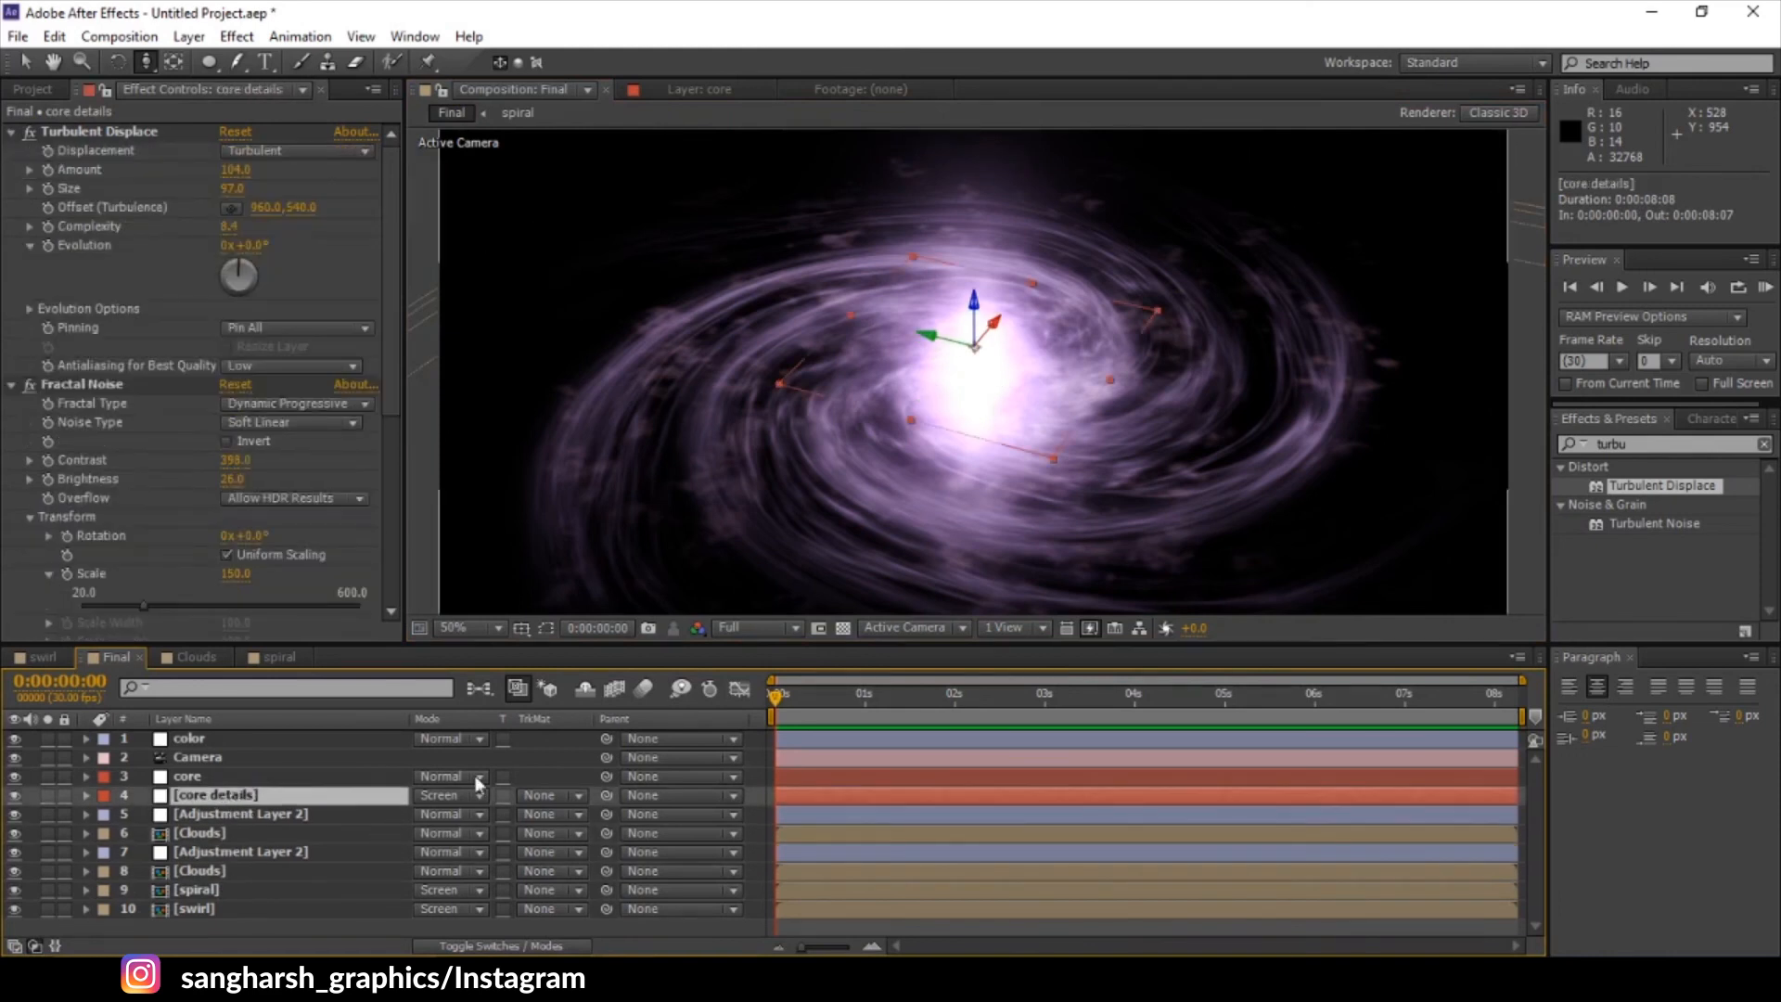
- Orbit and track the camera around the galaxy core, ending at a position of about -177.2, -545.4, -563.6
key("c")
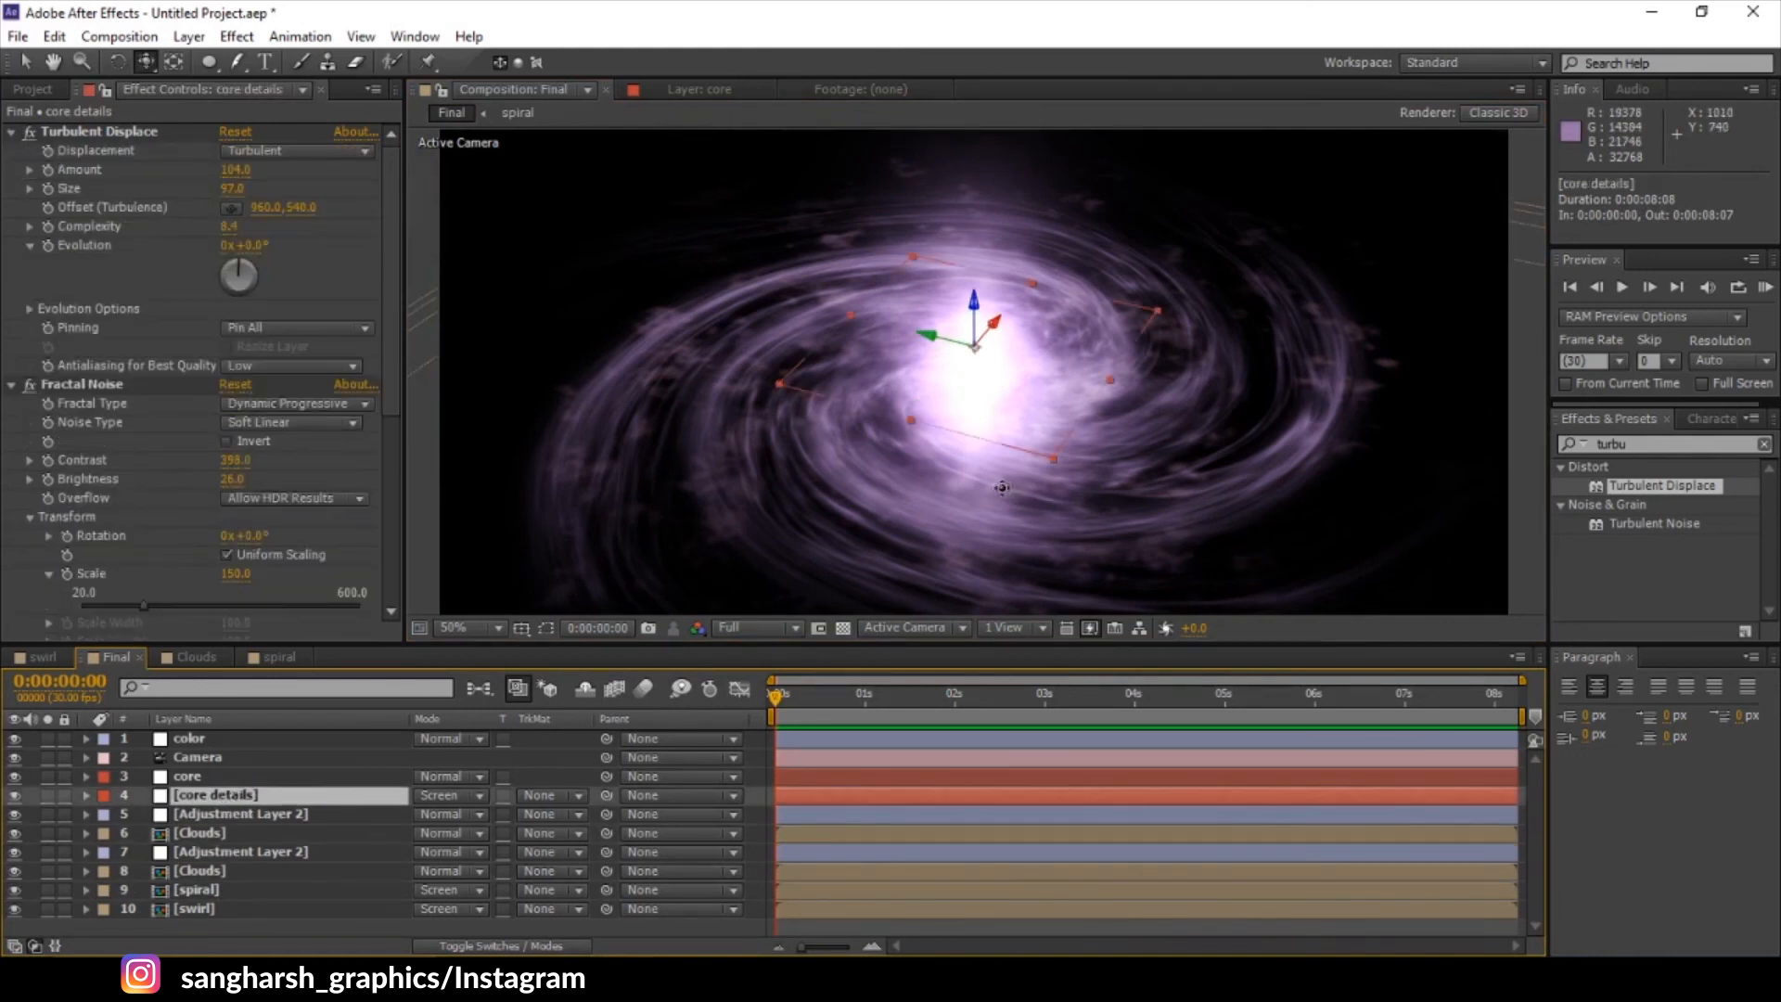
left_click_drag(1001, 487, 1144, 495)
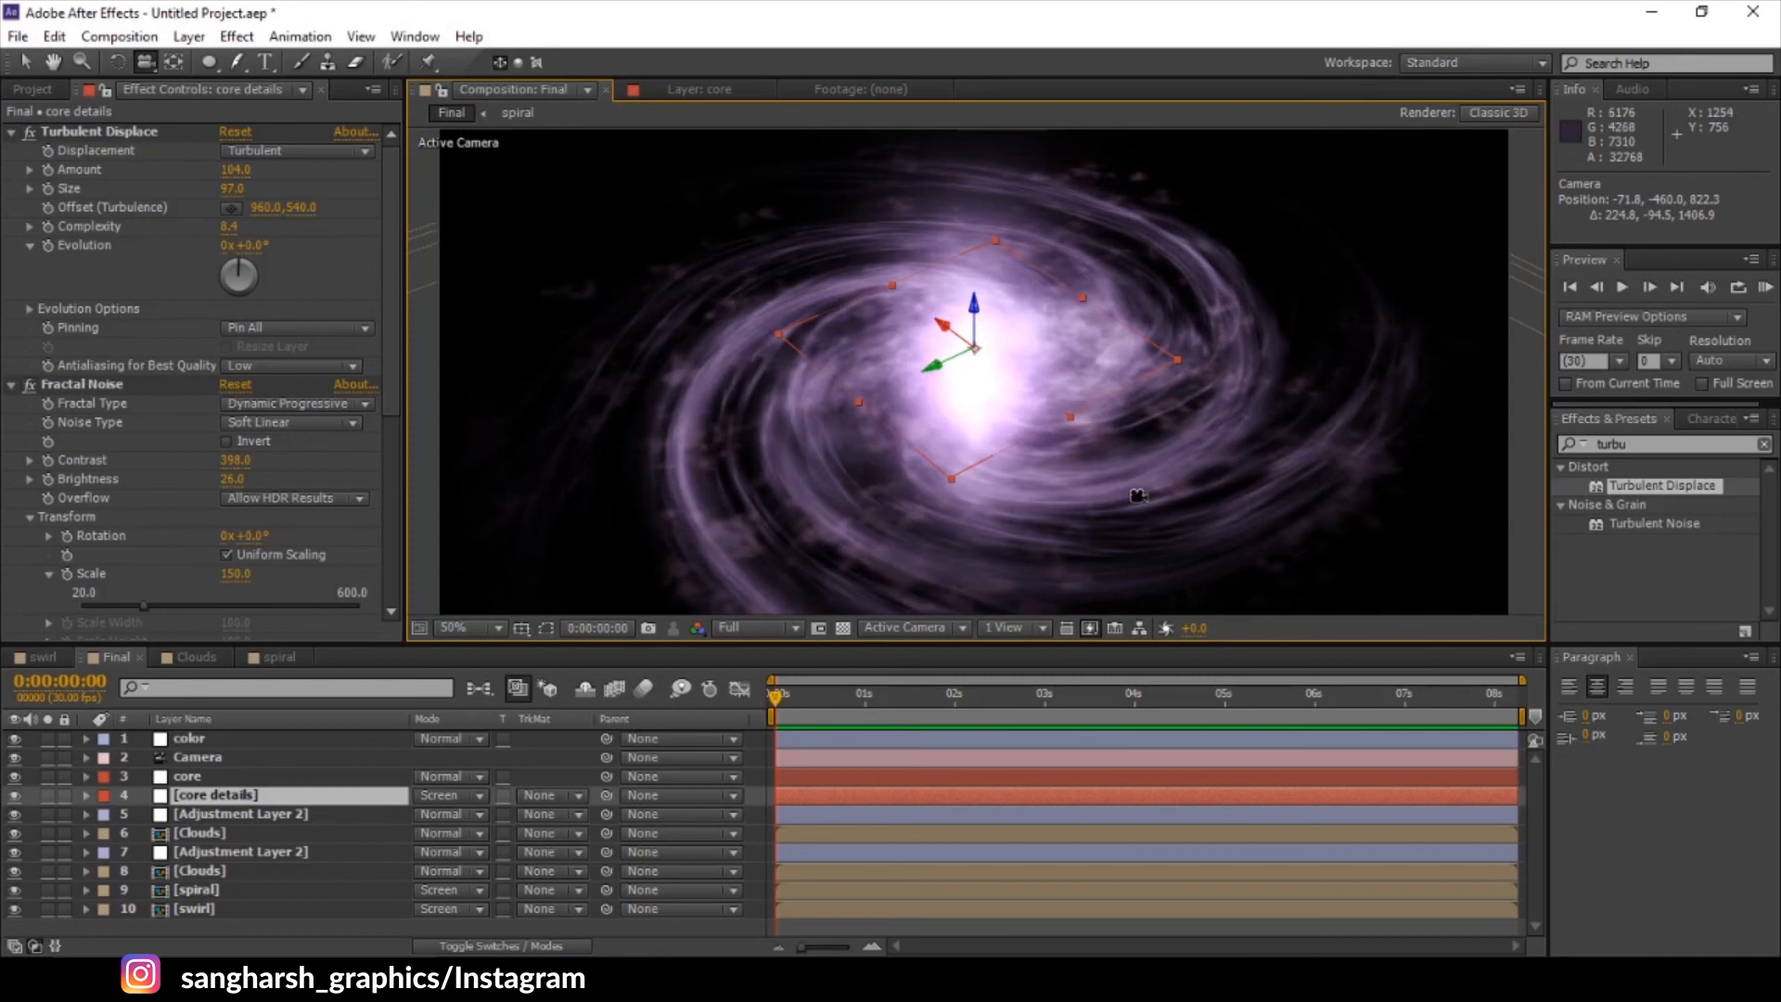
key("c")
left_click_drag(1114, 446, 1064, 382)
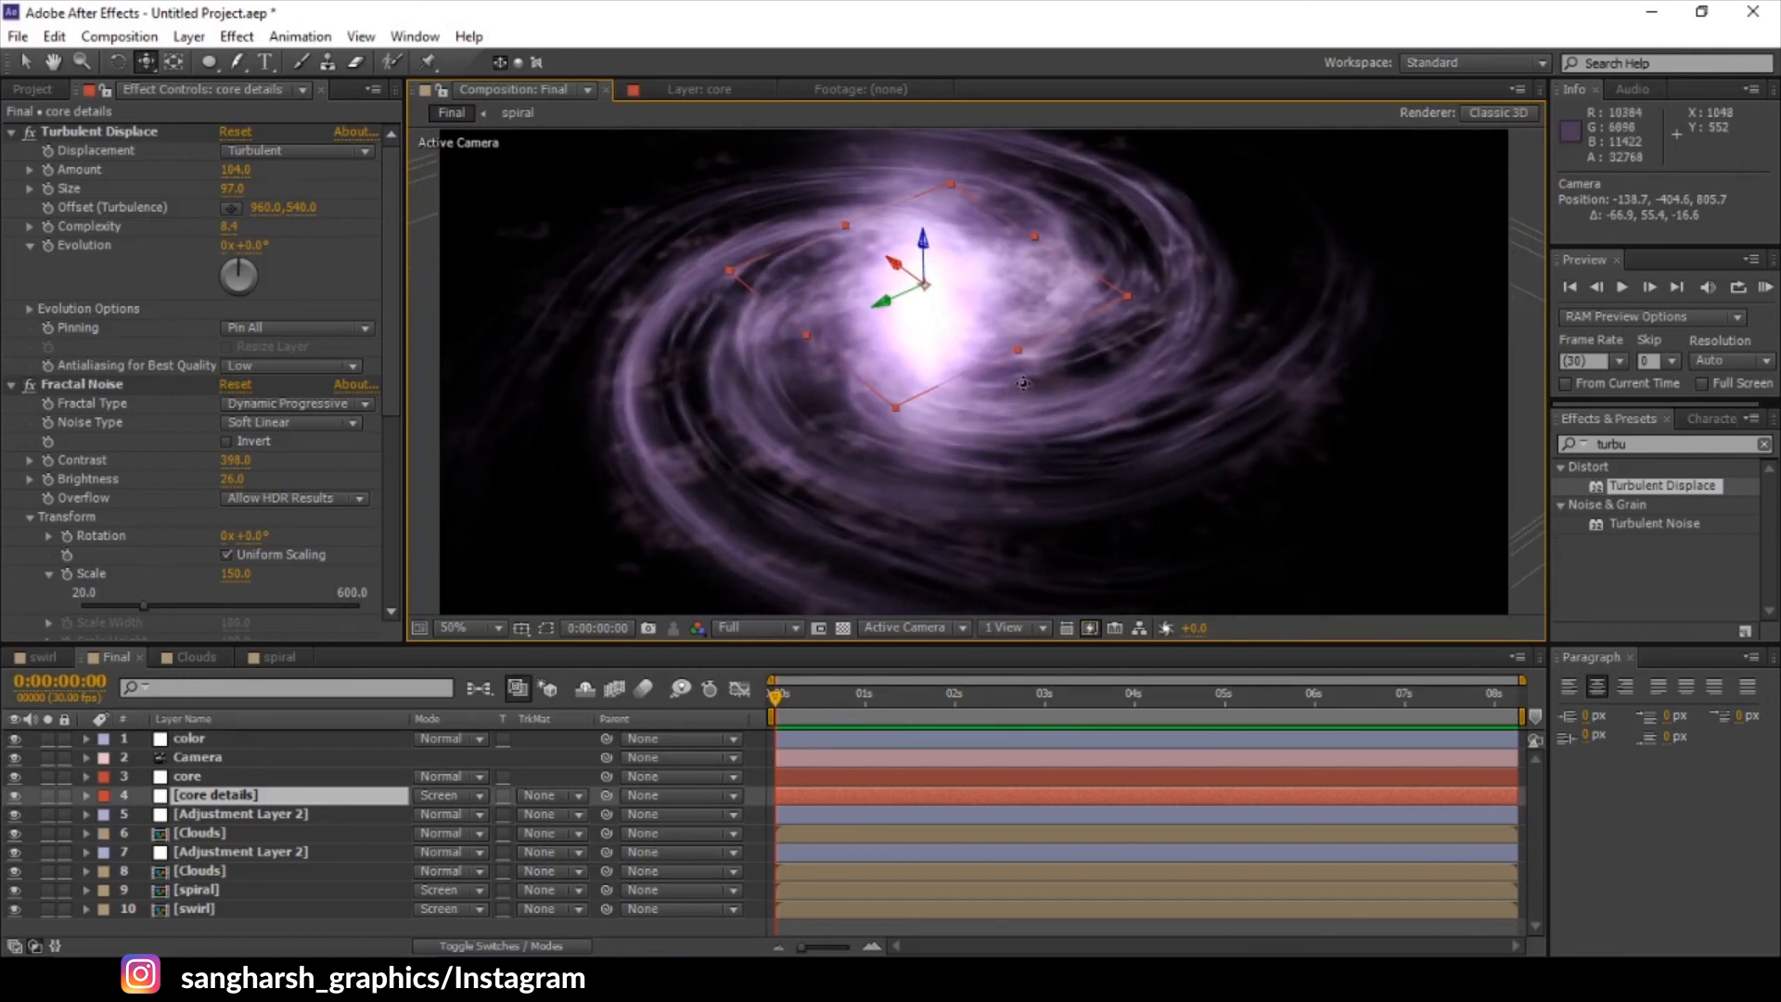
left_click_drag(1023, 383, 1013, 490)
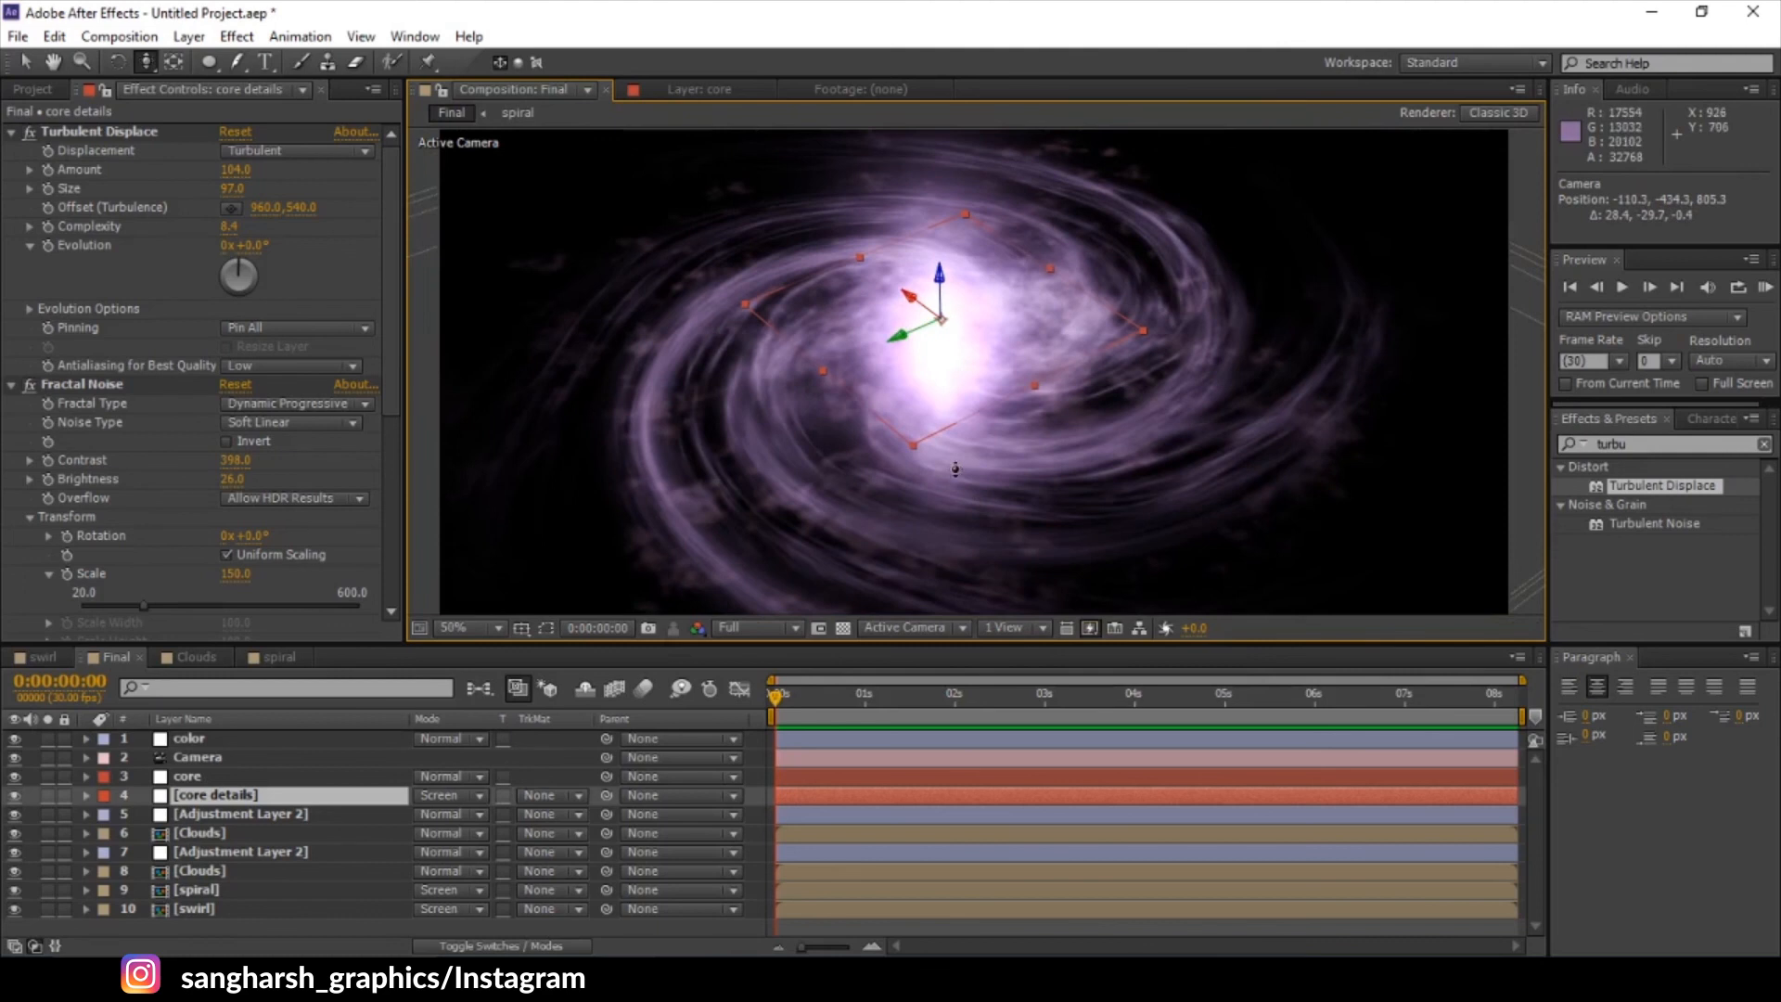
key("c")
left_click_drag(939, 488, 802, 500)
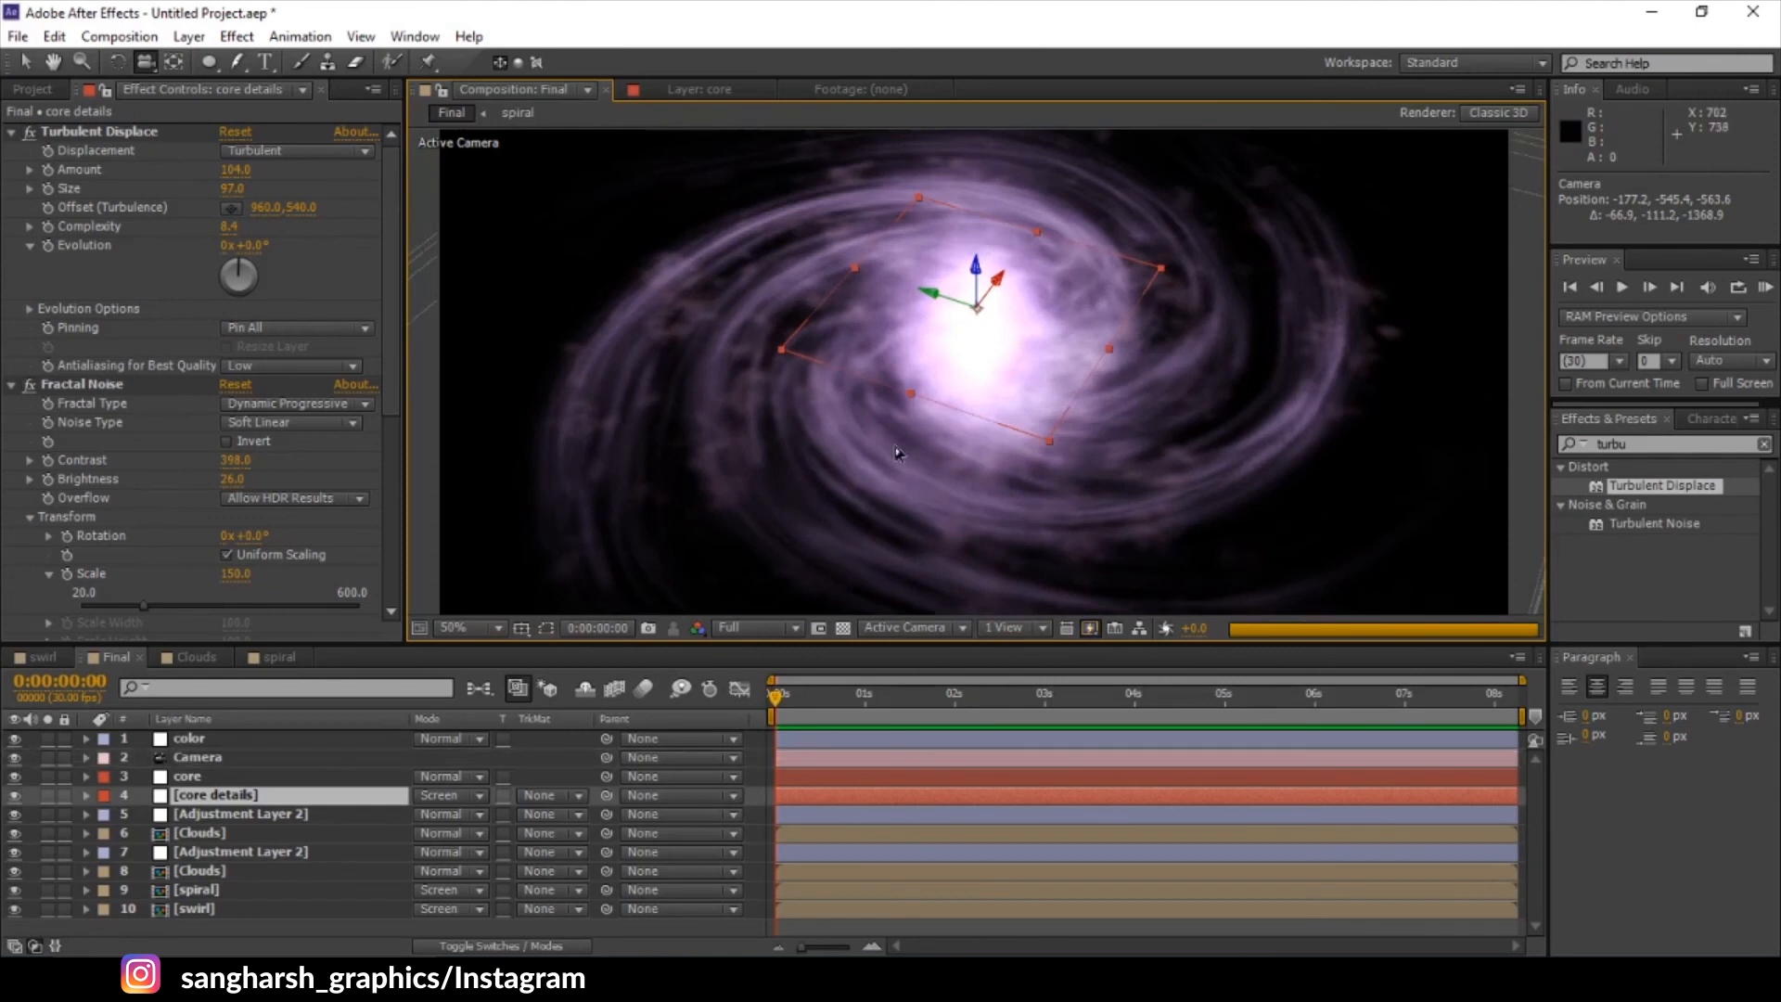